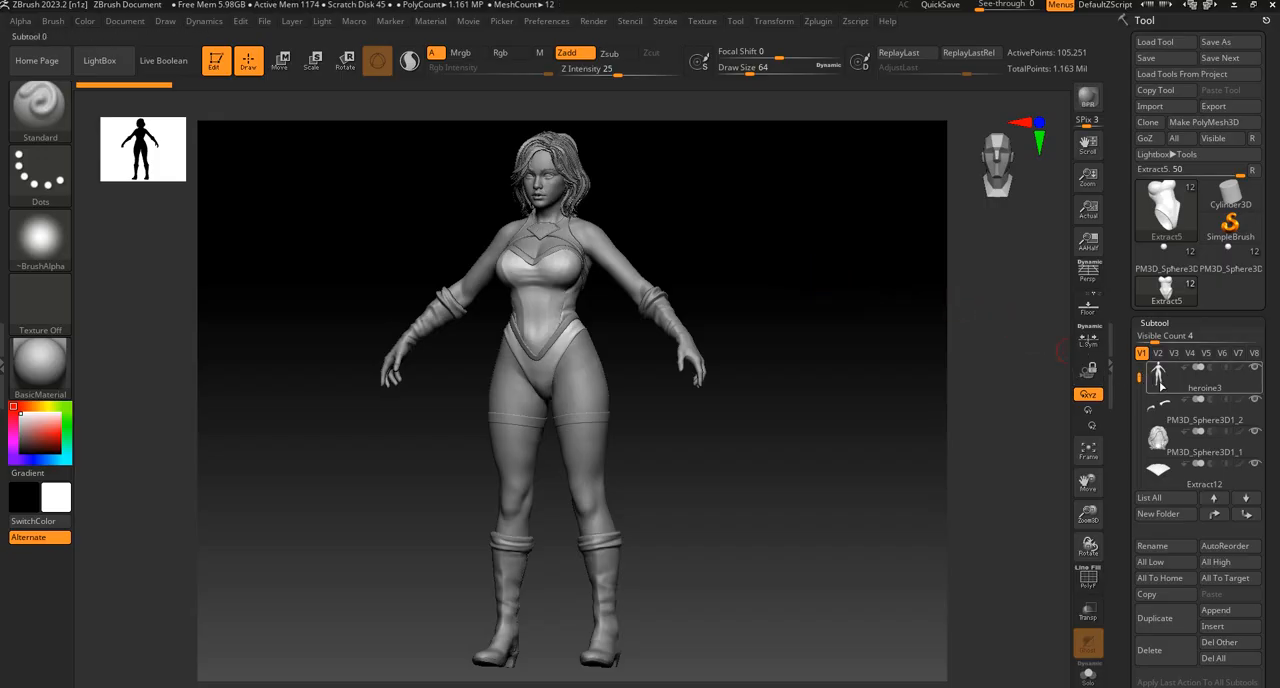
Merge Extract12 with all the clothing subtools below it into a single subtool.
drag(1139, 377, 1138, 376)
mouse_move(1158, 373)
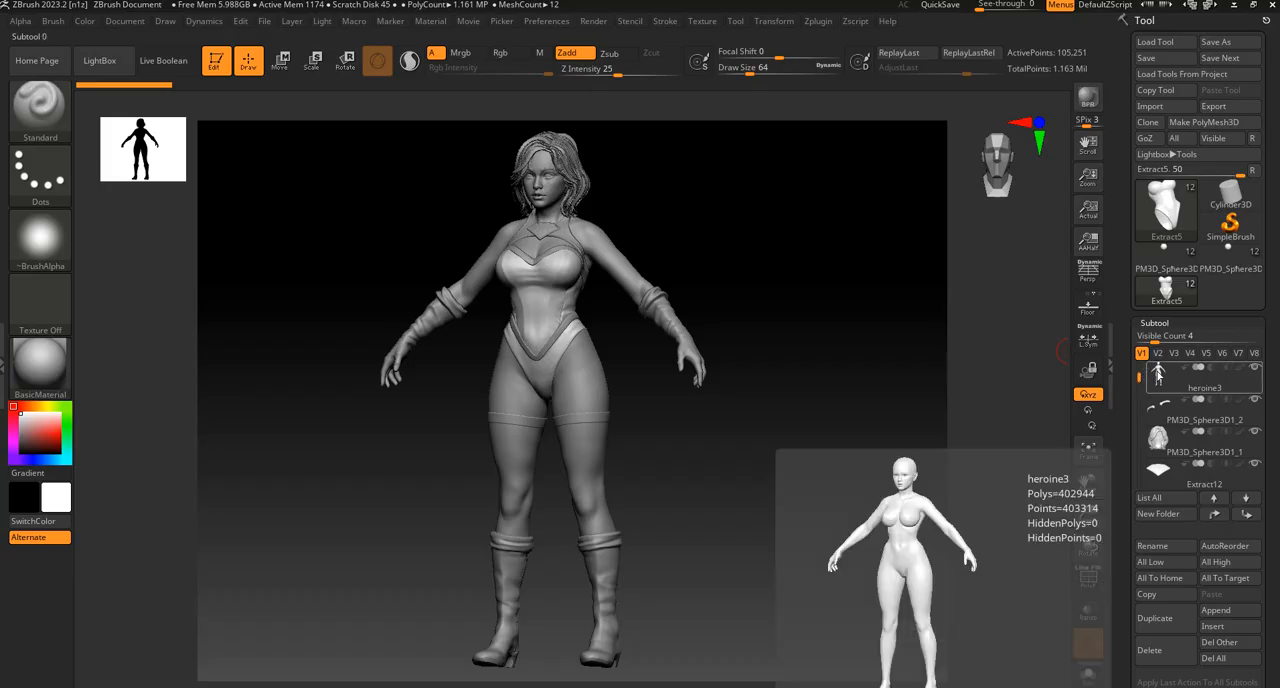
click(1157, 374)
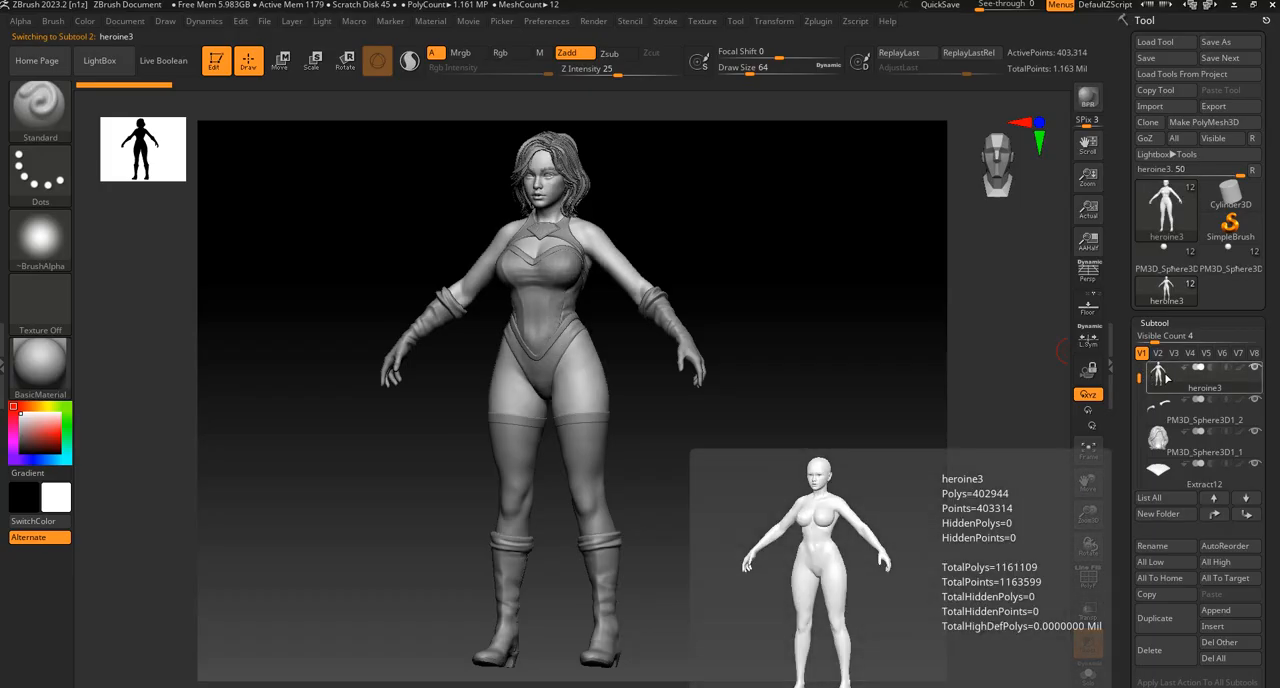
mouse_move(1139, 379)
mouse_down()
mouse_move(1140, 450)
mouse_move(1140, 376)
mouse_move(1141, 399)
mouse_up()
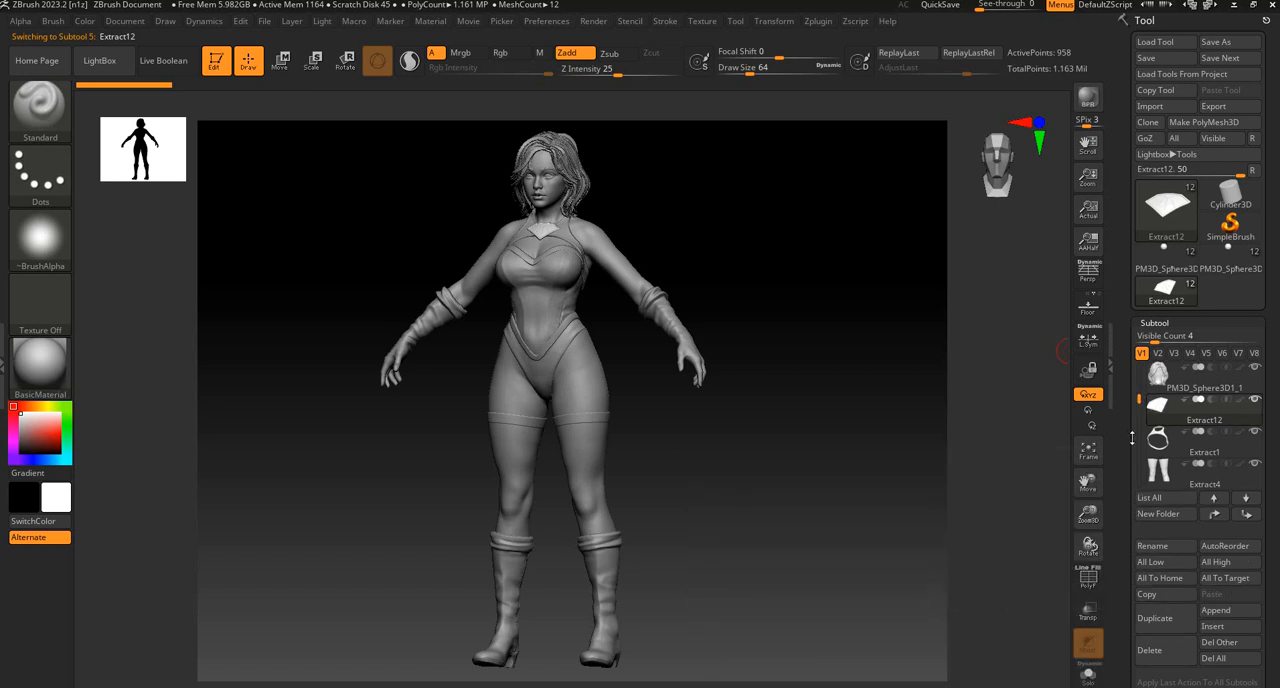
mouse_move(1139, 399)
mouse_down()
mouse_move(1140, 447)
mouse_move(1140, 406)
mouse_up()
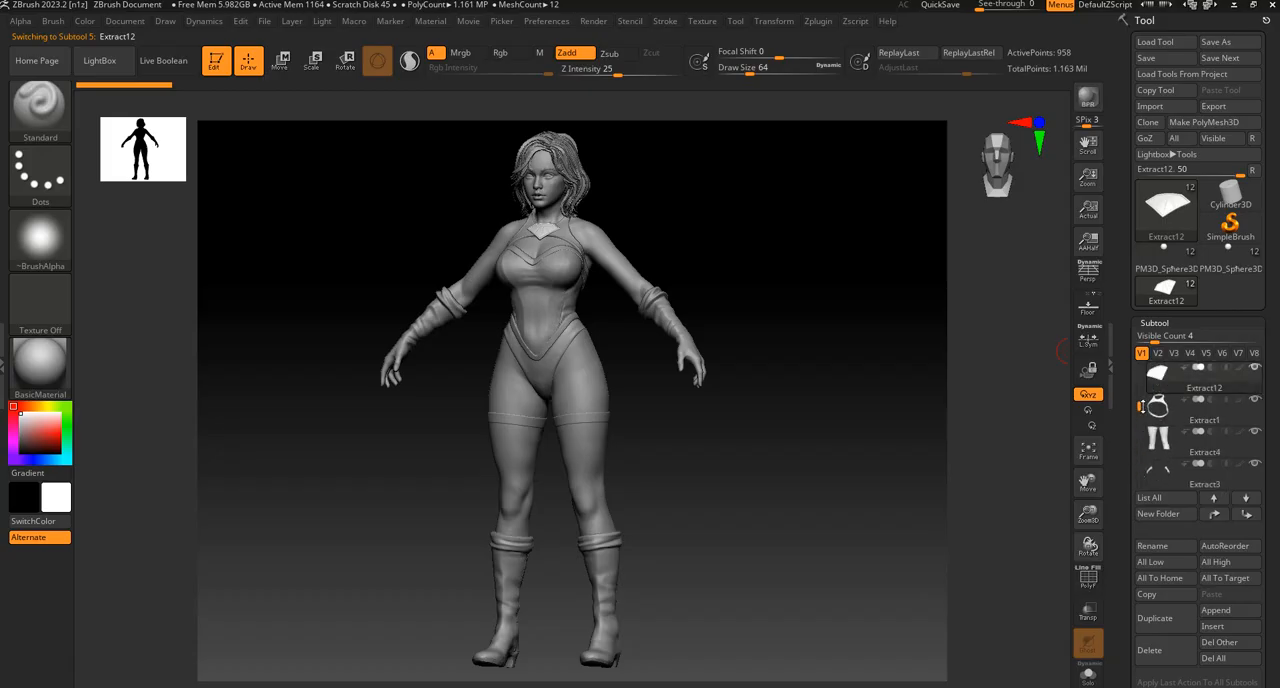
scroll(1240, 499, down, 2)
click(1150, 645)
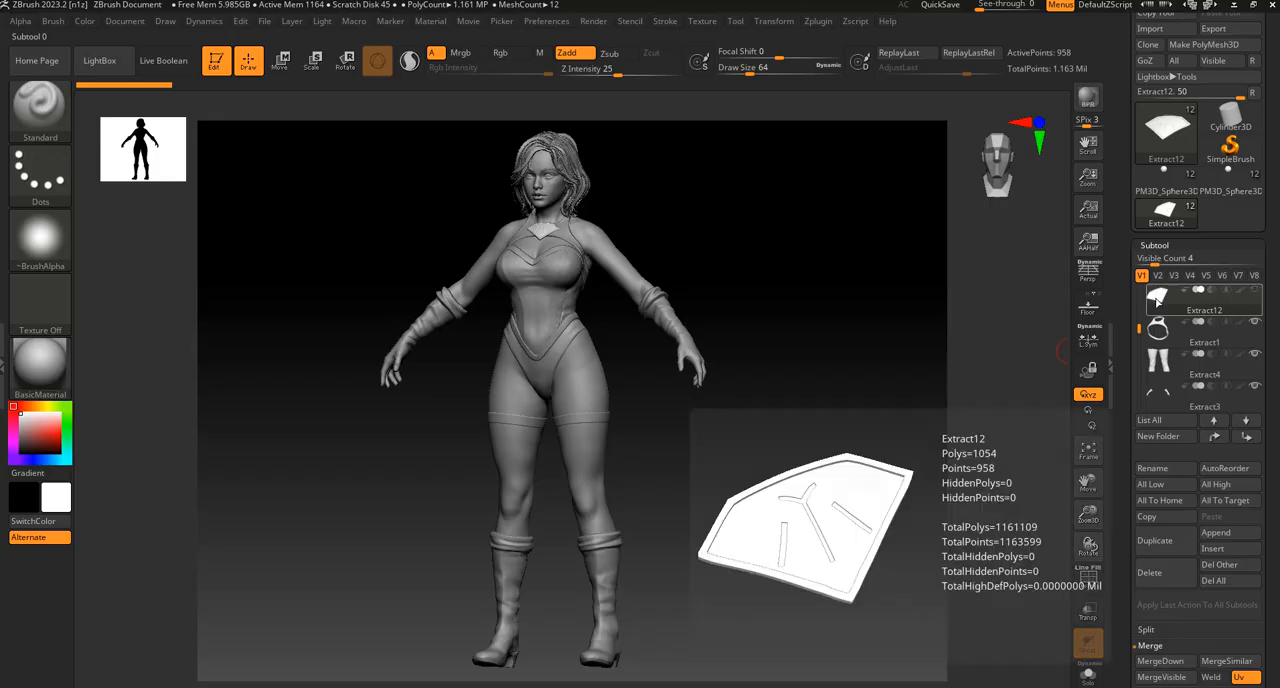
click(1160, 661)
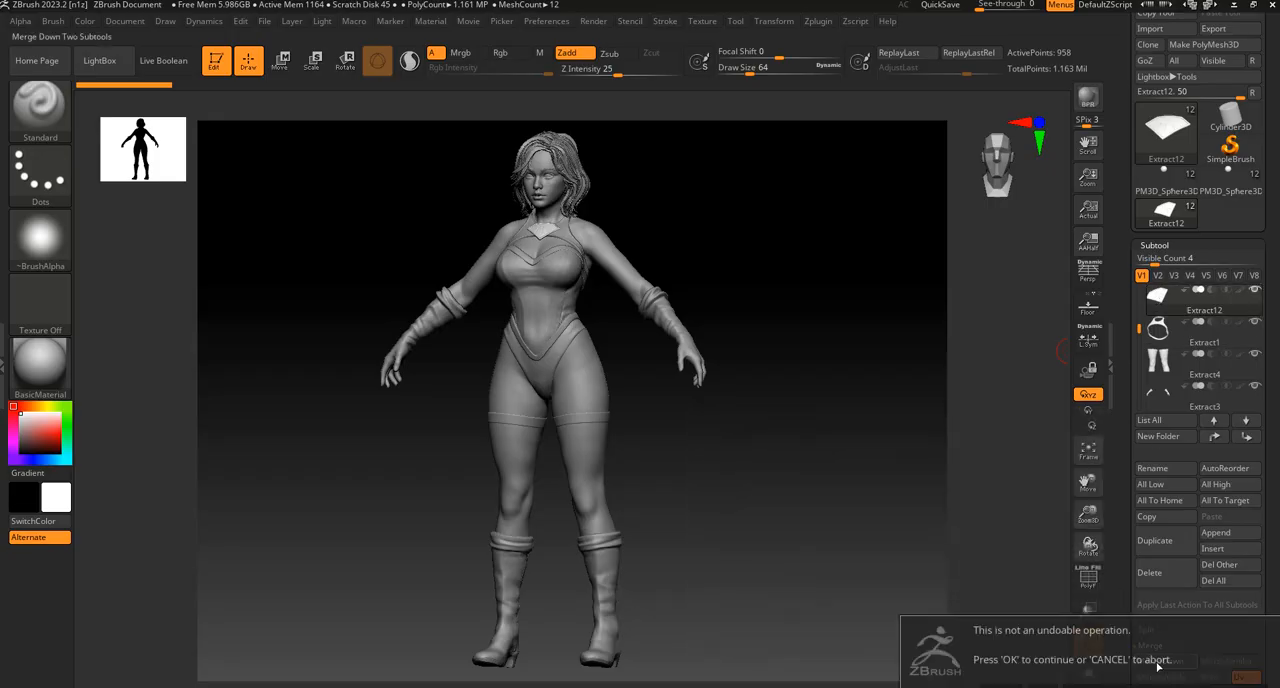
key(Return)
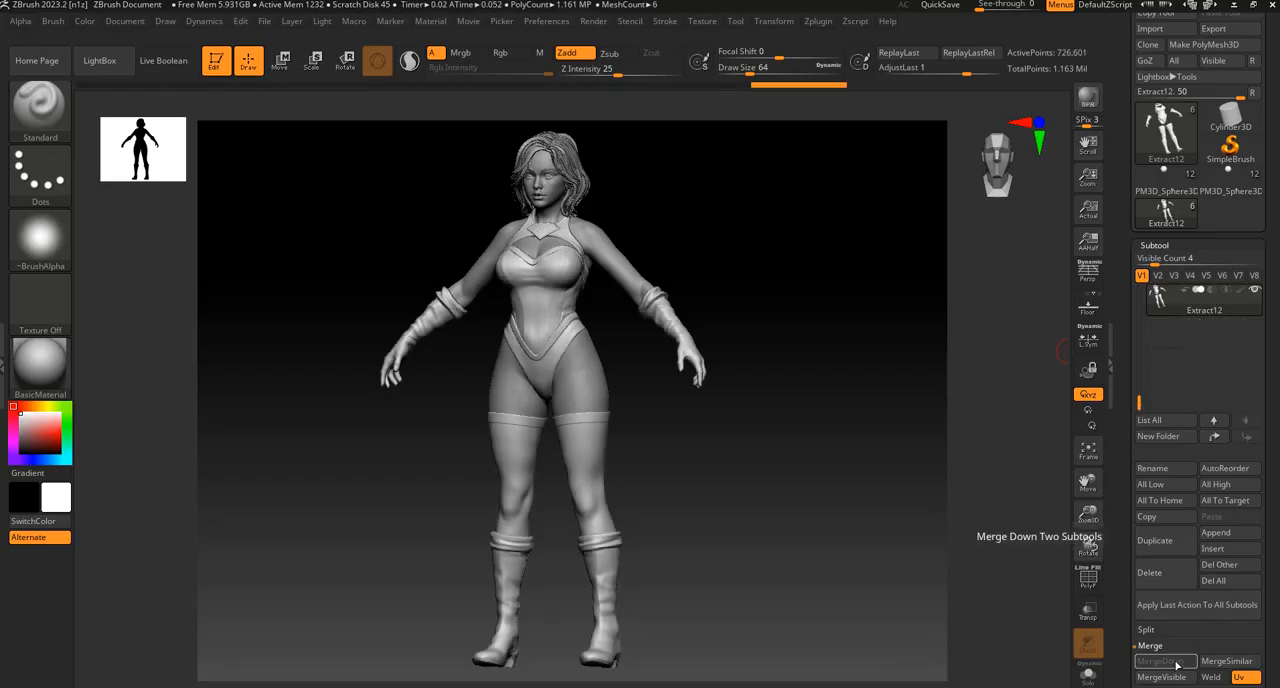
Move the merged Extract12 subtool directly below heroine3 in the subtool order.
drag(1140, 394, 1140, 300)
click(1163, 323)
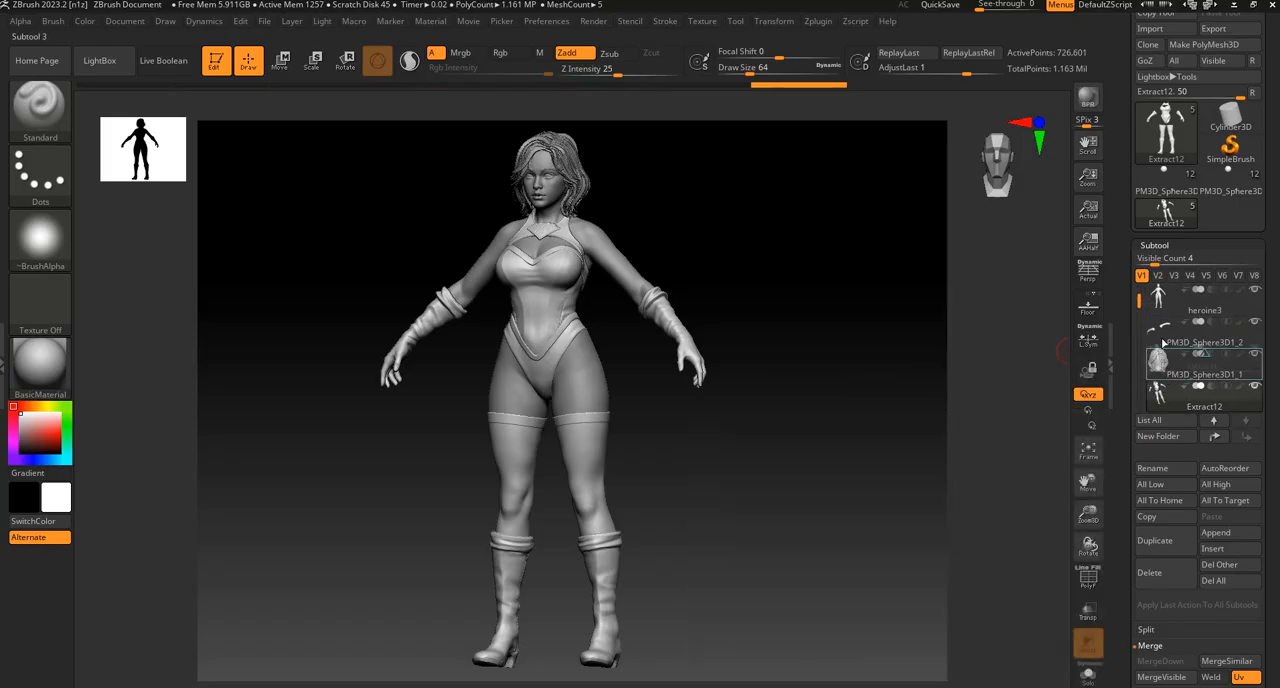
drag(1163, 325, 1162, 322)
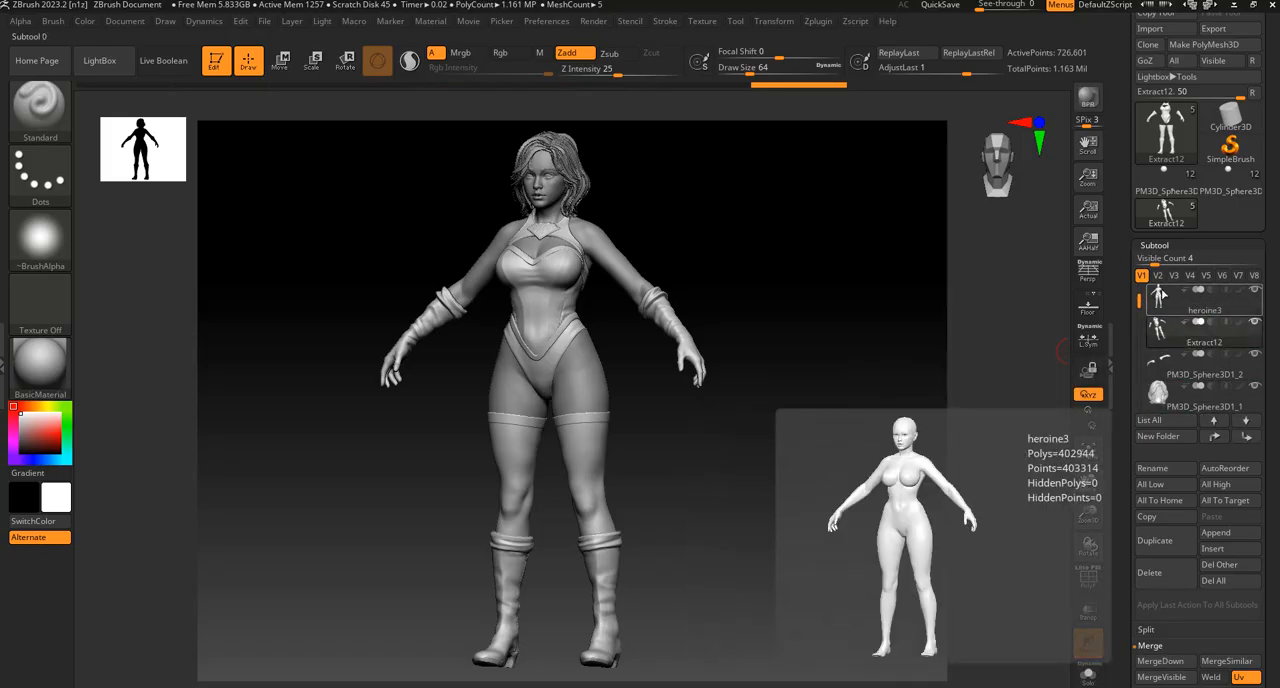
Select the heroine3 body subtool and pre-process it with Decimation Master.
click(1162, 293)
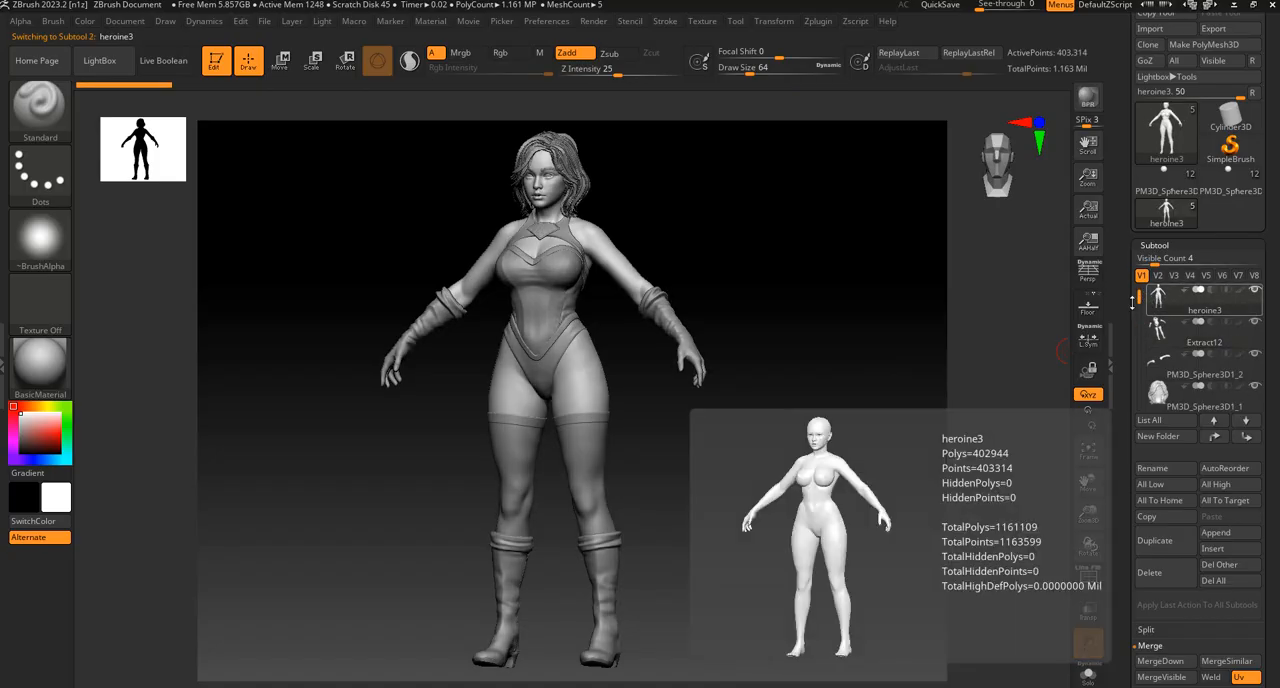
drag(810, 292, 806, 288)
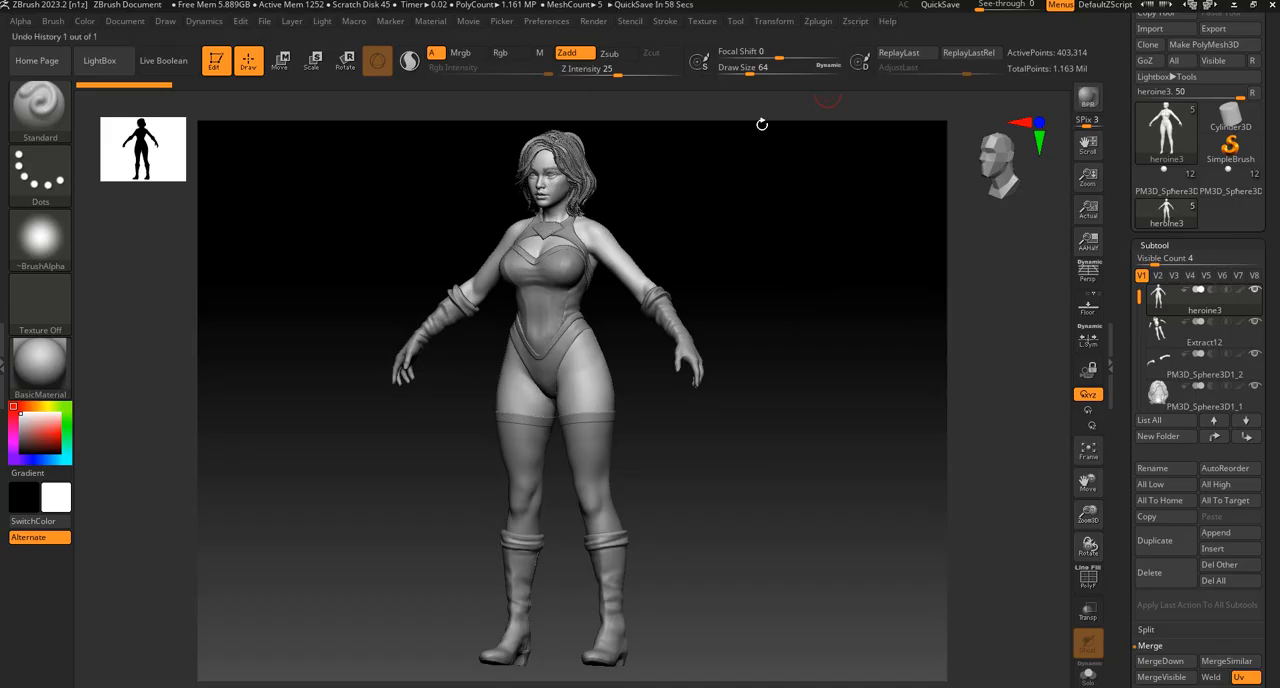
drag(734, 204, 736, 210)
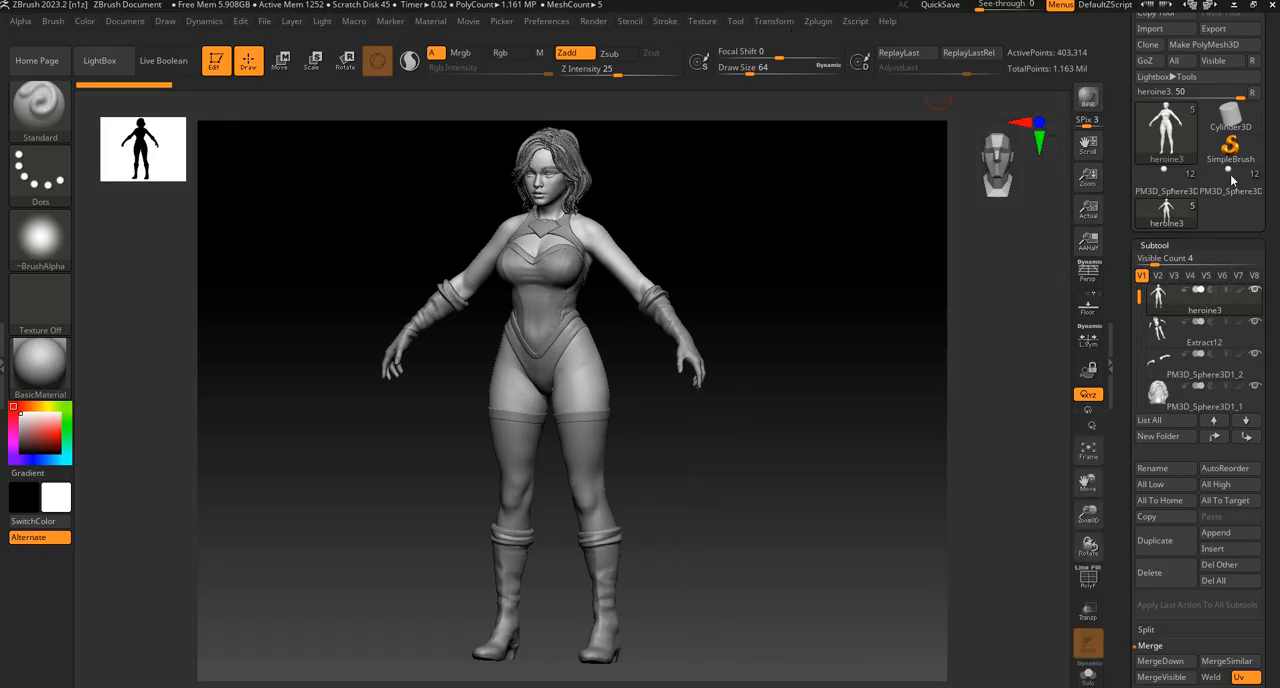
click(816, 22)
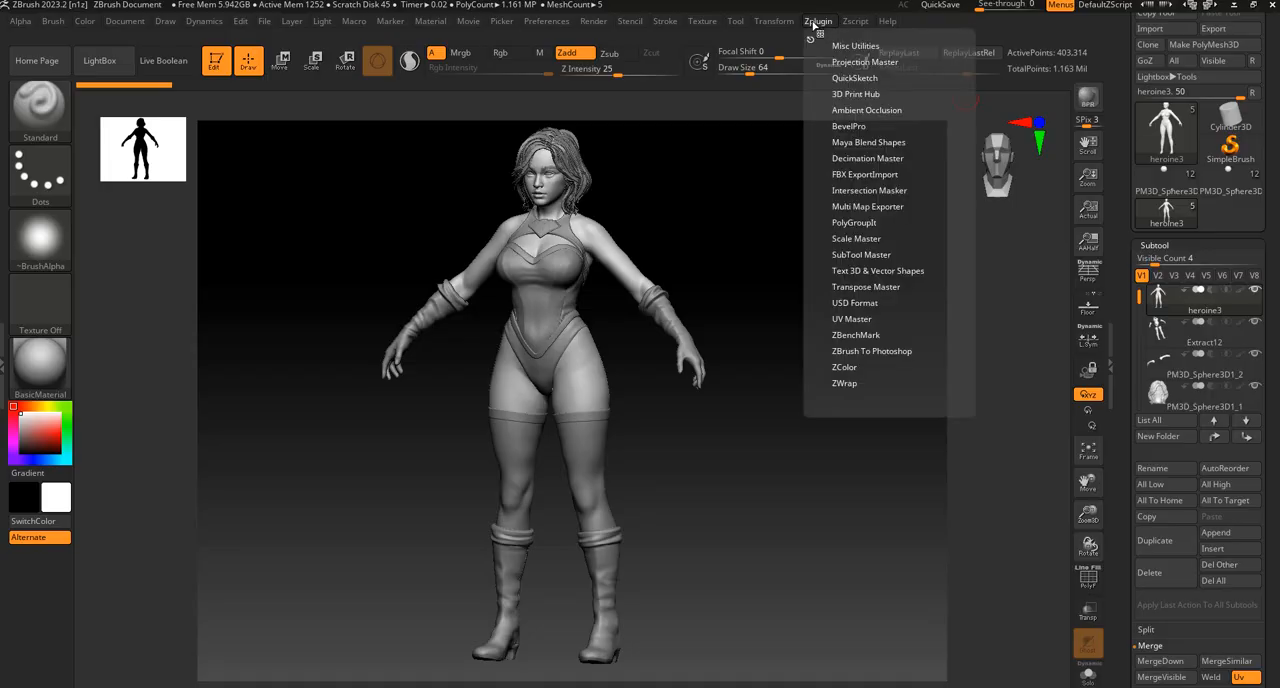
click(868, 158)
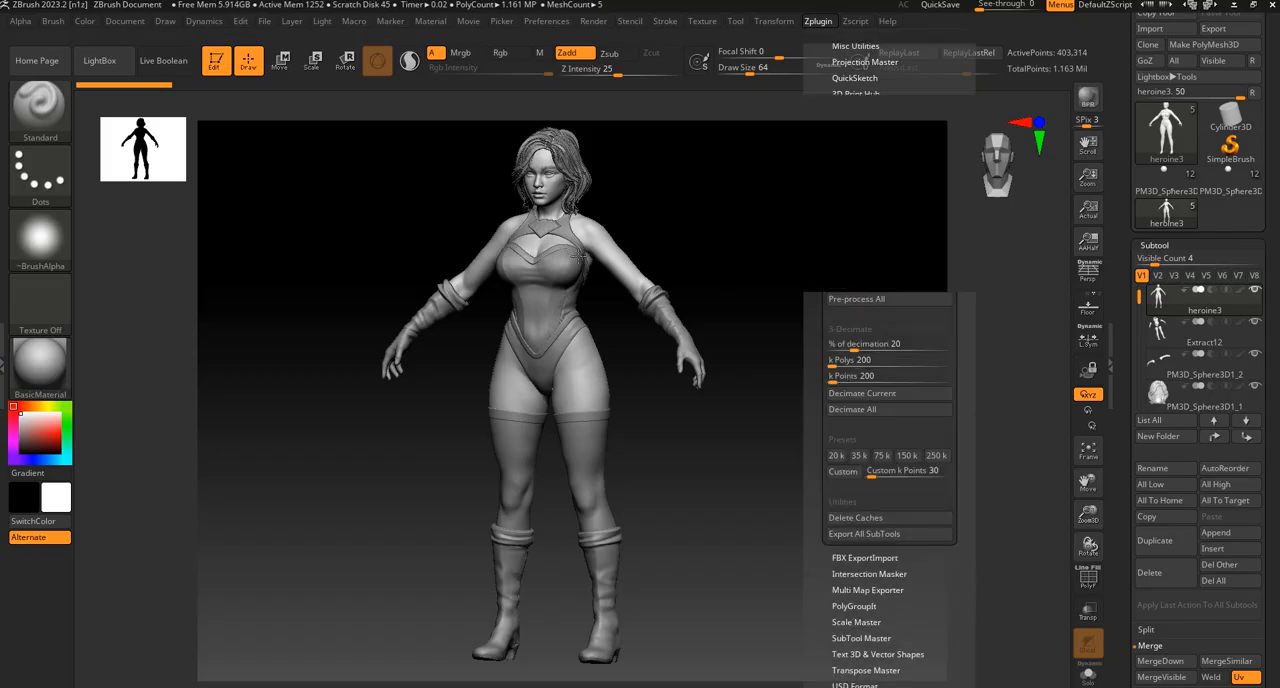
click(816, 22)
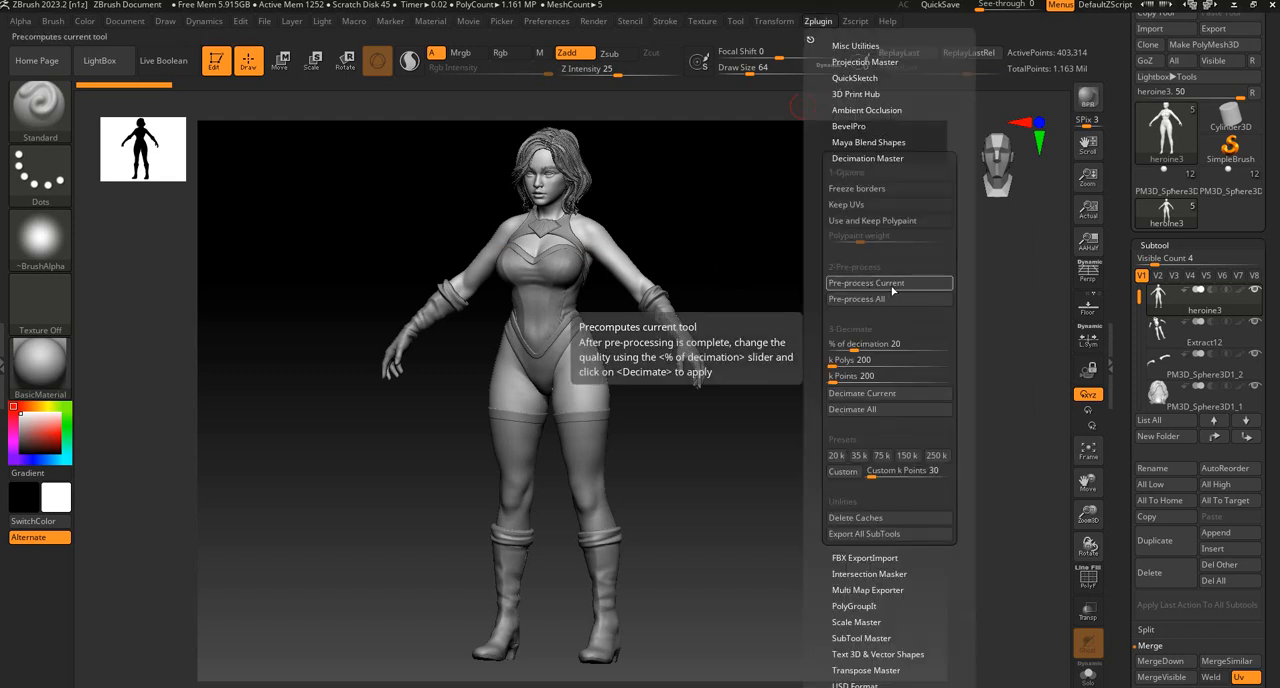
click(897, 287)
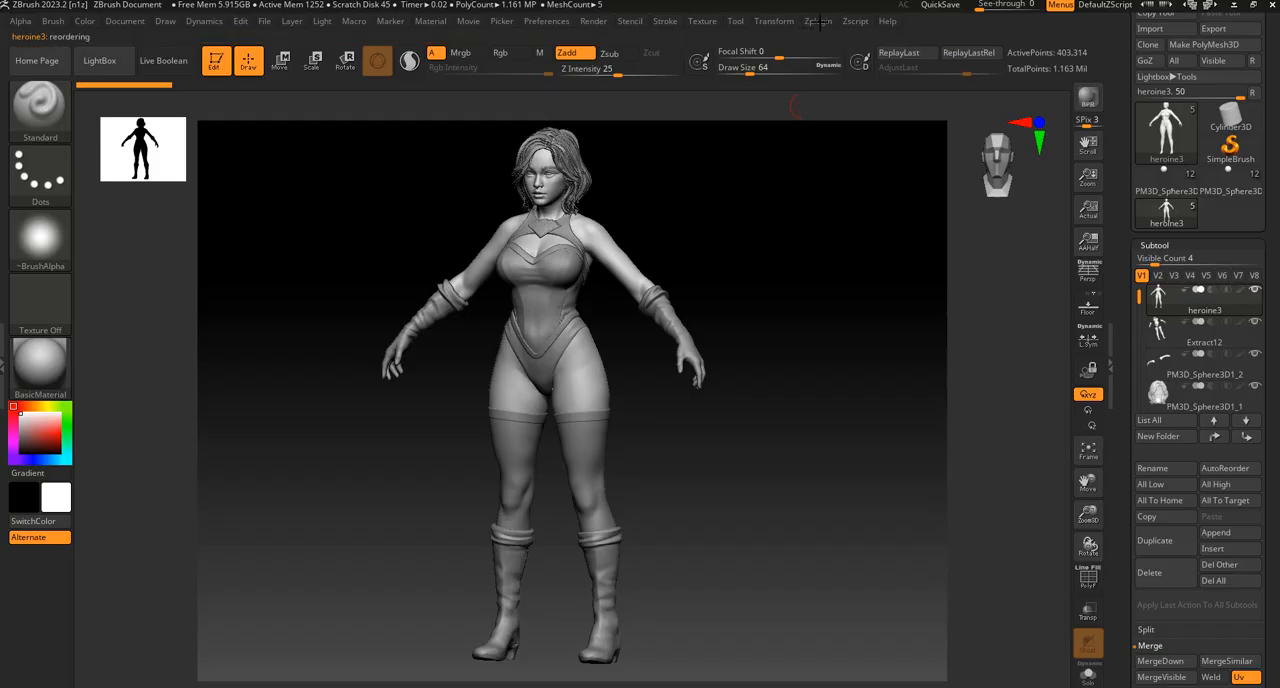
Set the decimation percentage to about 35 and decimate the heroine3 body.
click(818, 21)
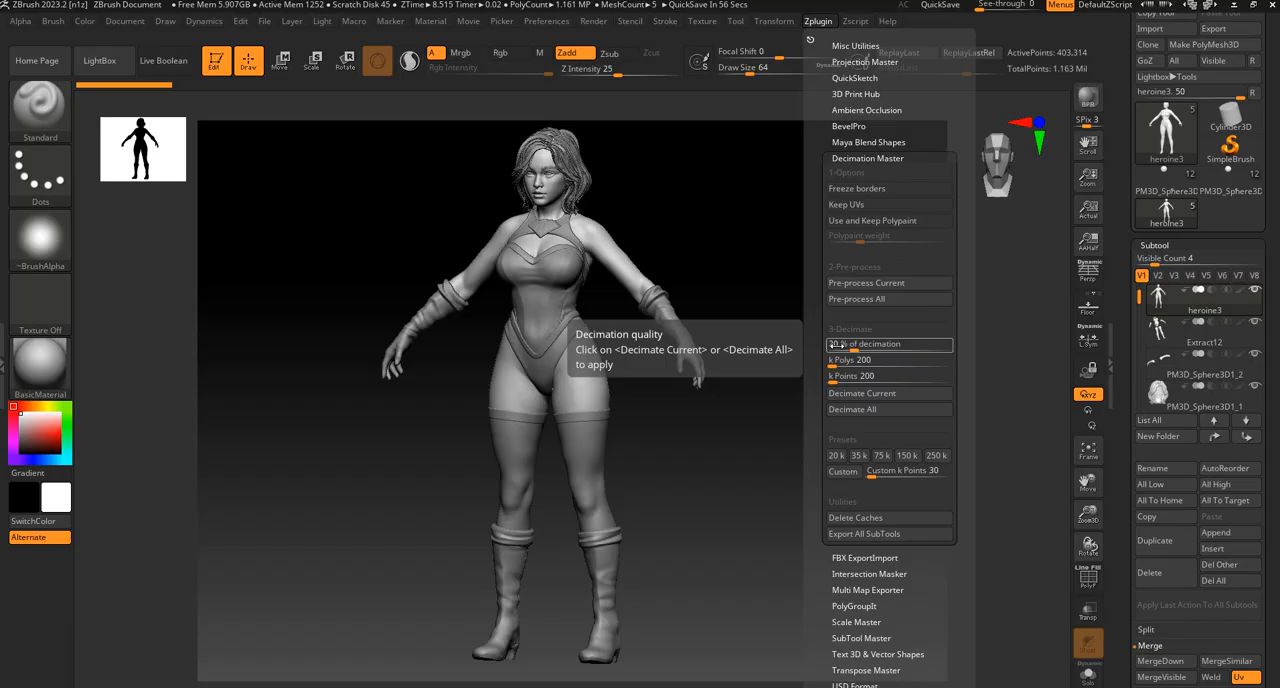
drag(856, 344, 868, 344)
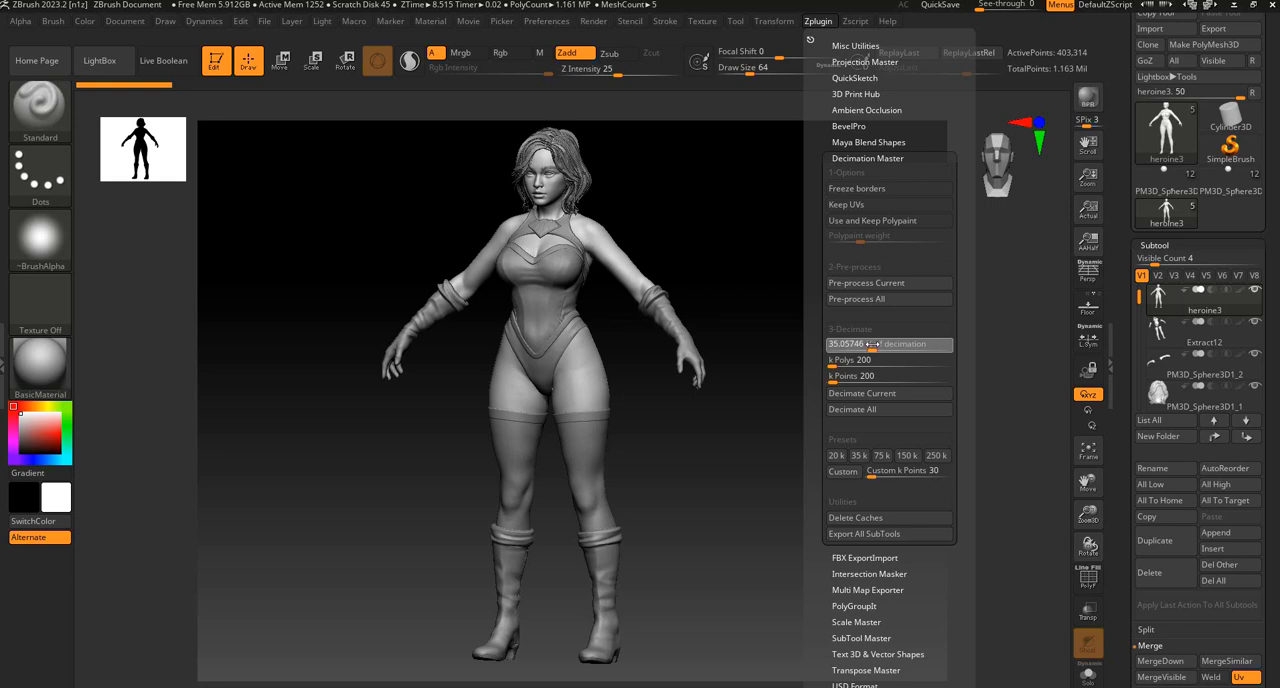
drag(873, 344, 873, 344)
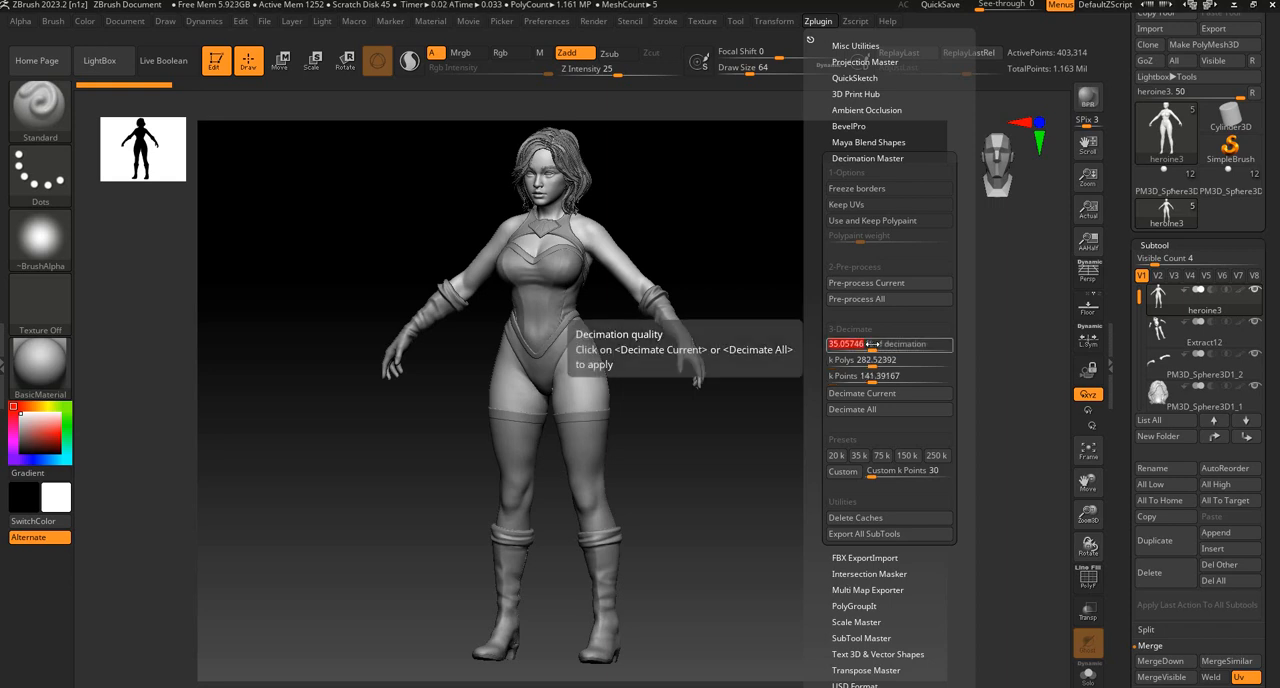
click(888, 394)
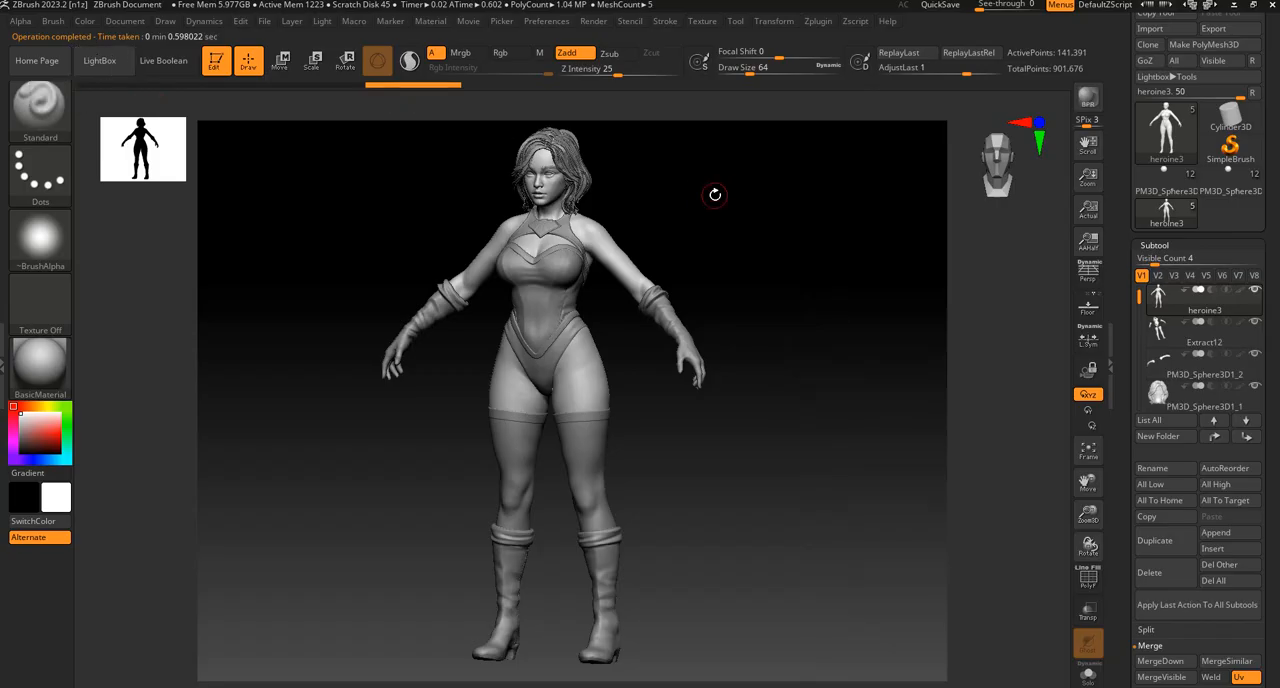
Show the polyframe and examine the decimated body's triangulation around the face, chest and arms.
mouse_move(714, 194)
mouse_down()
mouse_move(721, 315)
mouse_move(750, 277)
mouse_up()
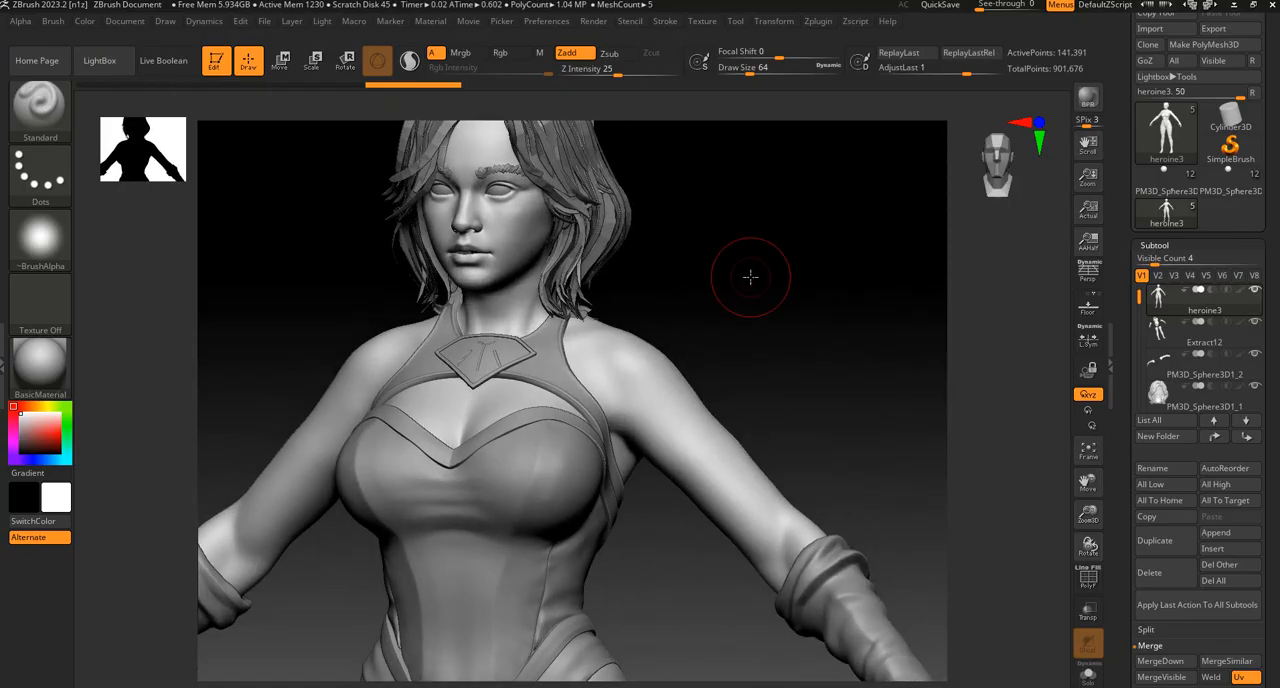
key(shift+f)
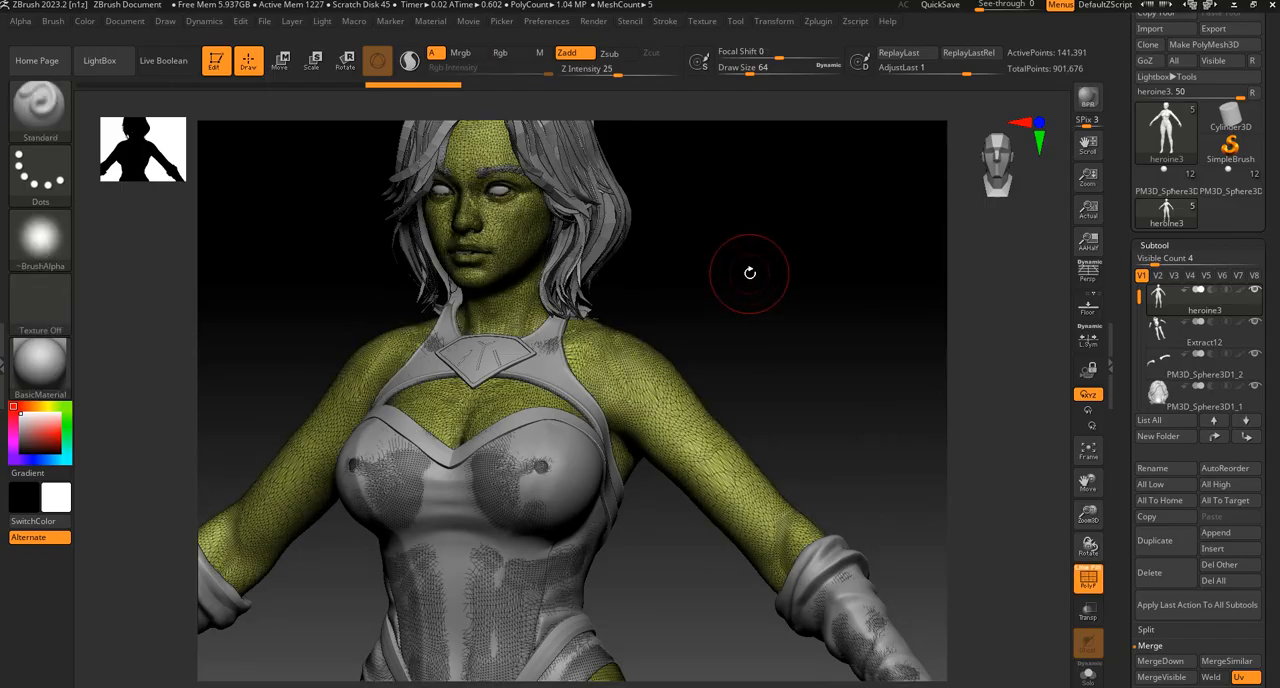
mouse_move(750, 271)
mouse_down()
mouse_move(746, 297)
mouse_move(746, 277)
mouse_move(769, 280)
mouse_move(731, 297)
mouse_move(811, 283)
mouse_move(750, 273)
mouse_up()
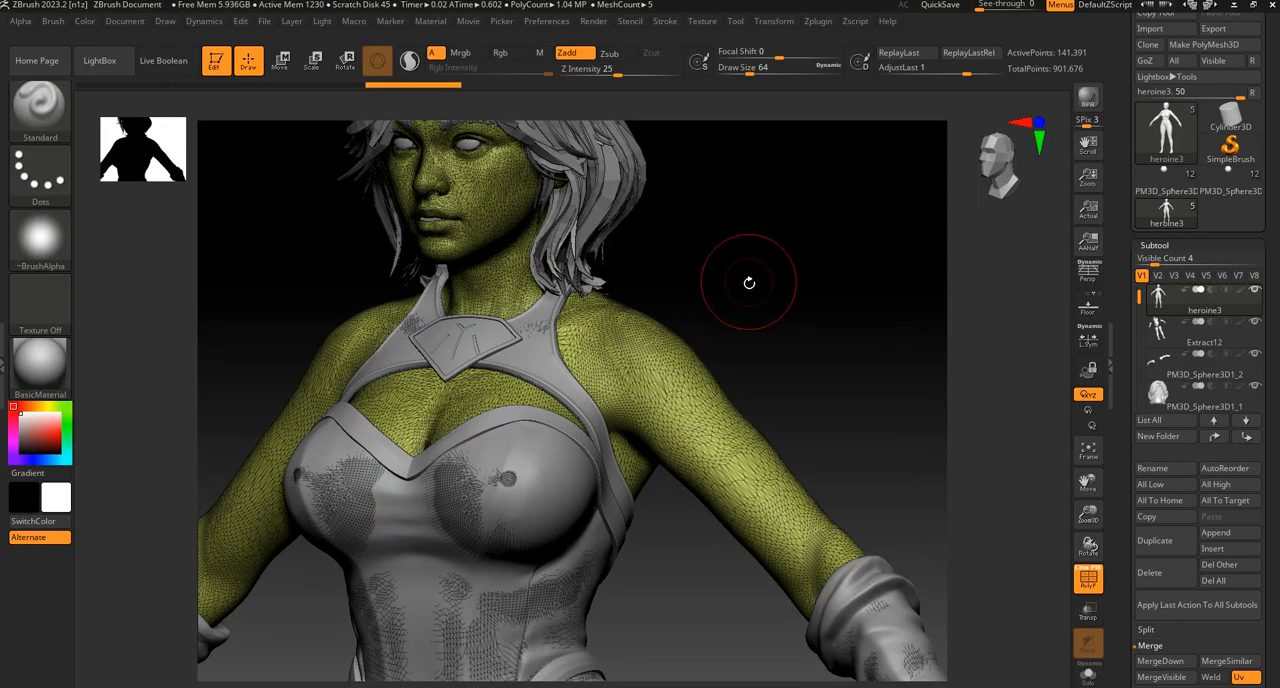
key(shift+f)
key(shift+f)
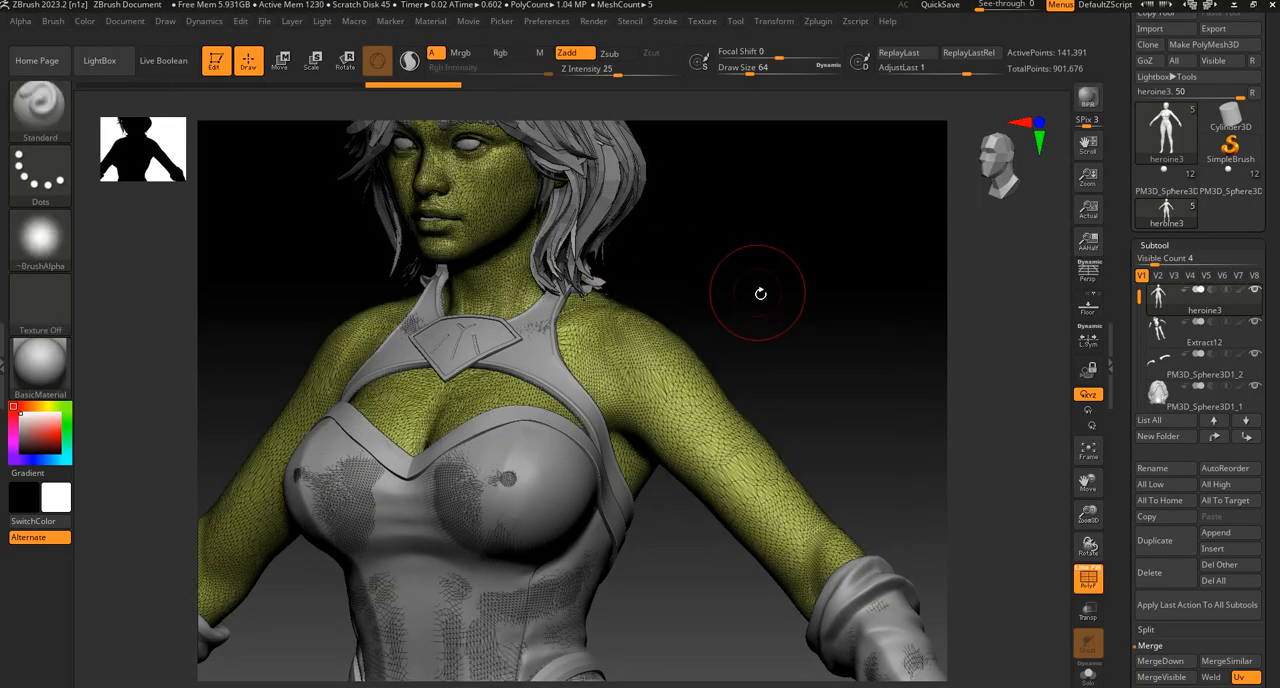
drag(757, 286, 794, 266)
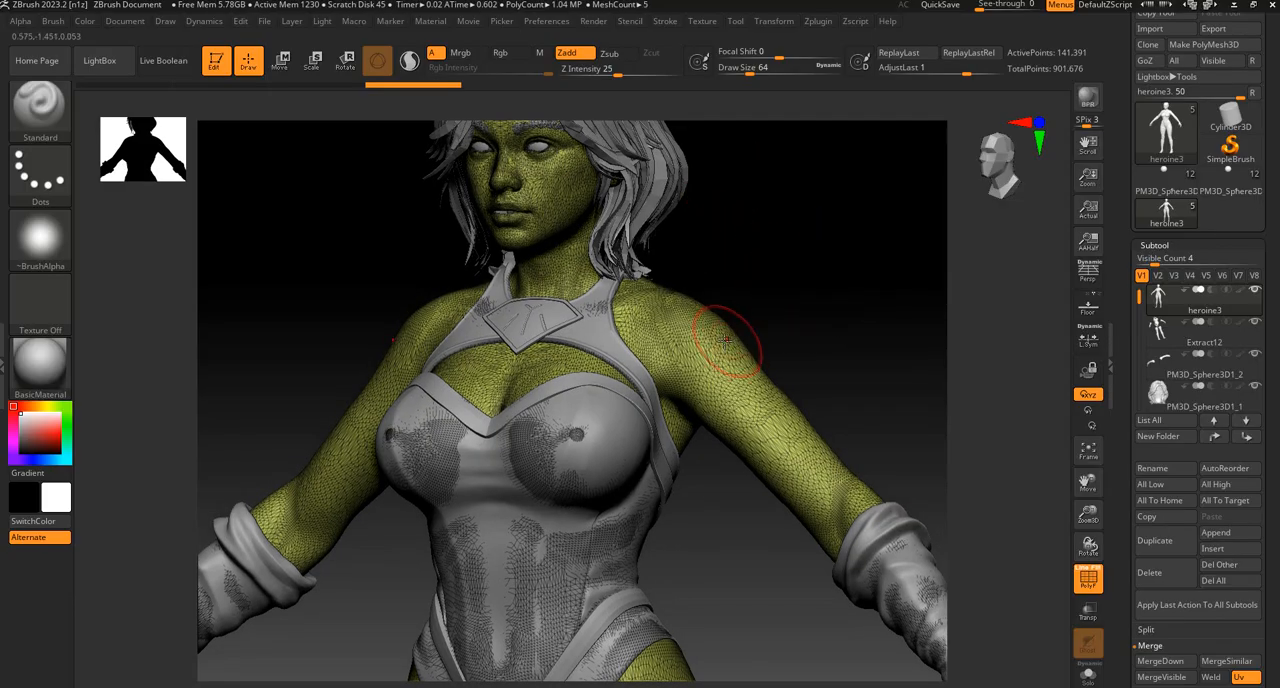
Make the merged Extract12 costume the active subtool and check its mesh density with the polyframe on and off.
key(alt+Down)
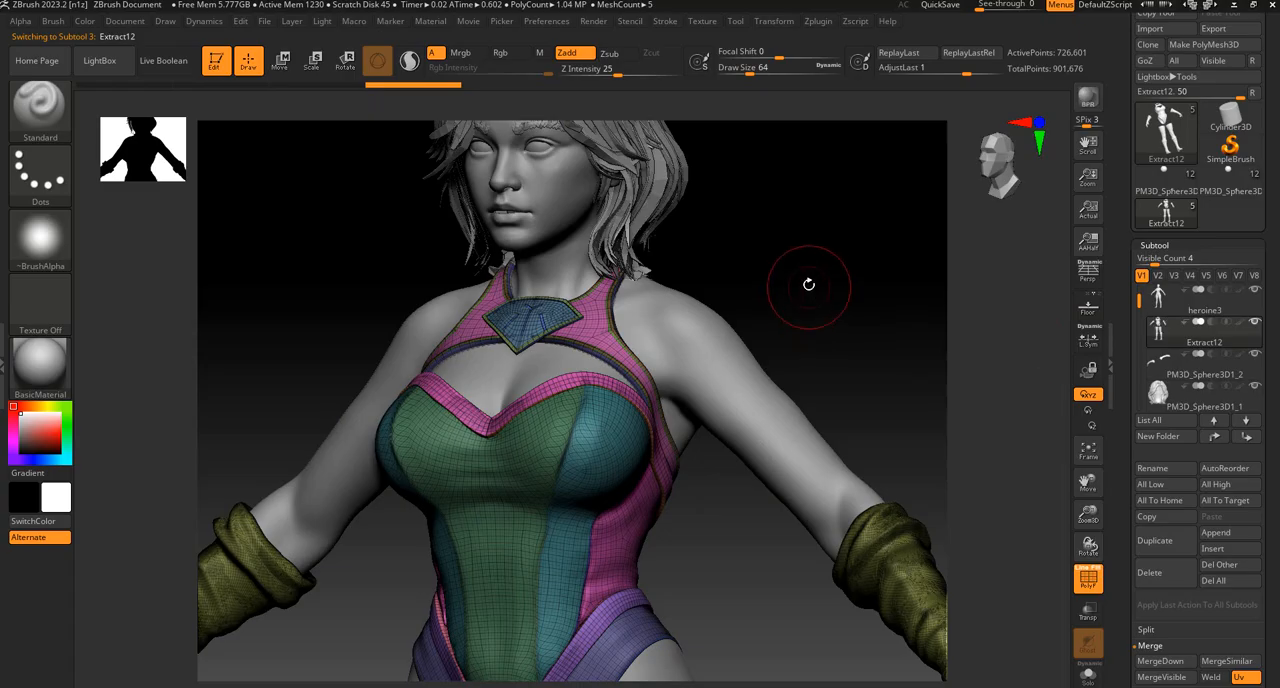
drag(809, 283, 814, 223)
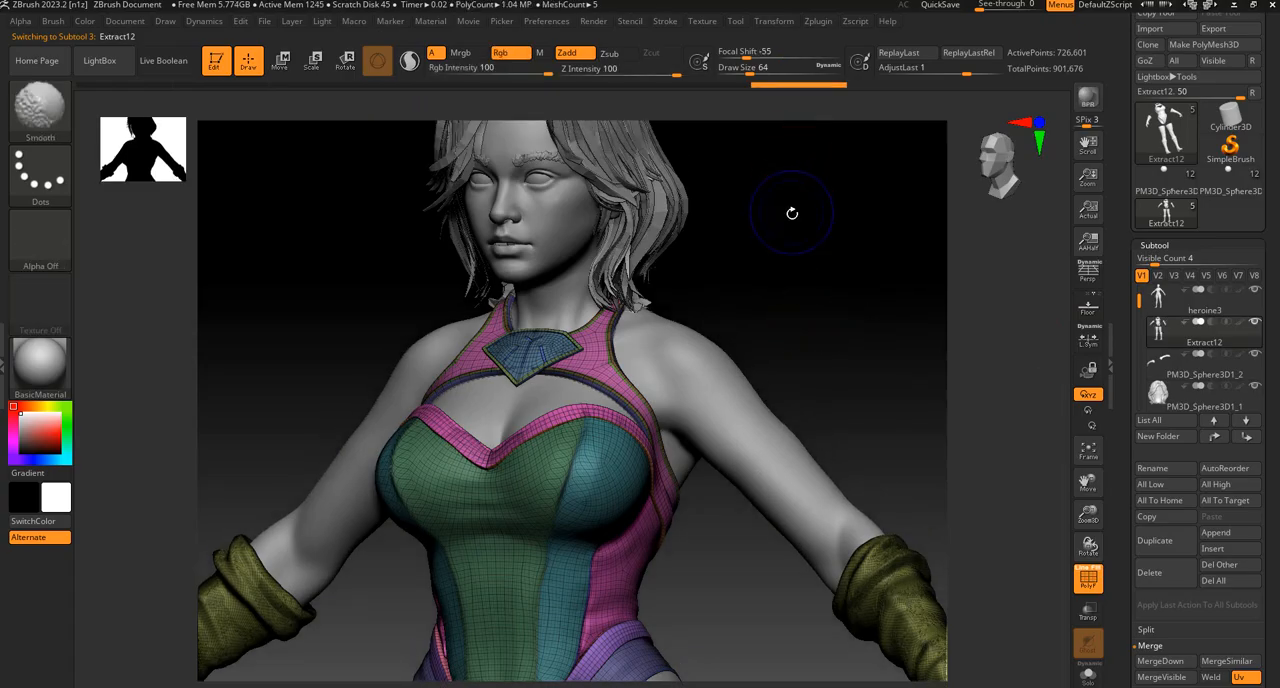
key(shift+f)
key(shift+f)
drag(782, 291, 850, 222)
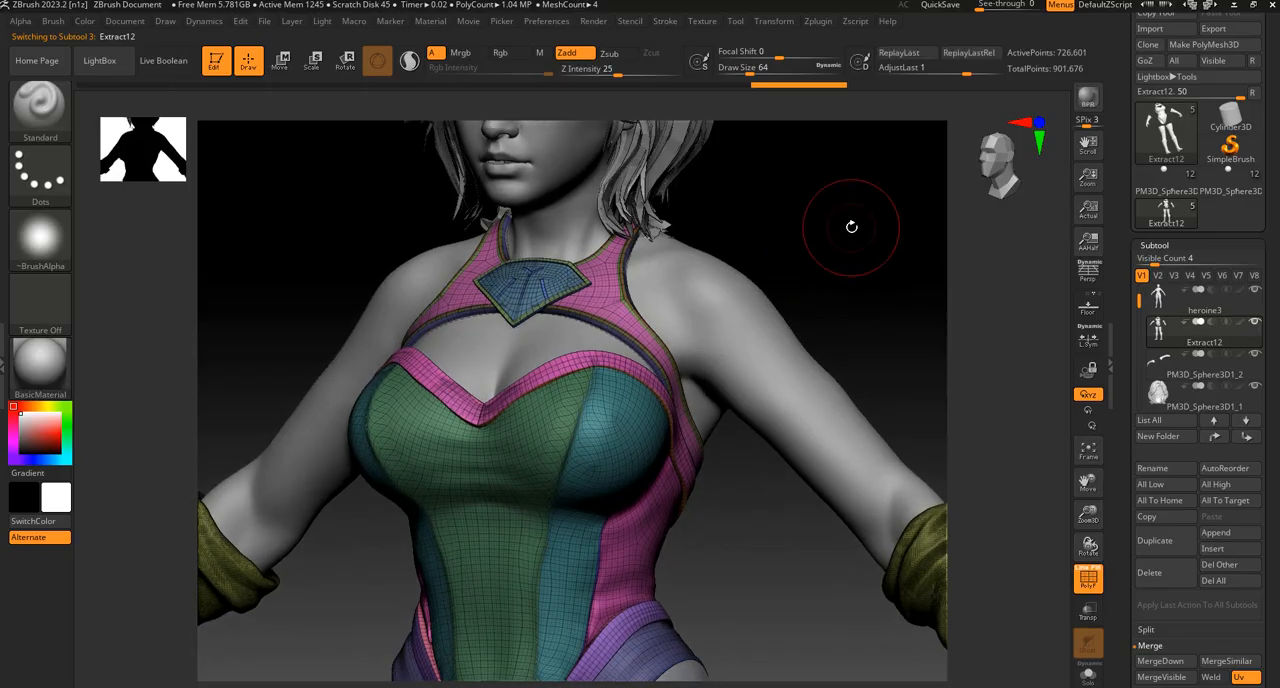
key(shift+f)
key(shift+f)
key(shift+f)
key(shift+f)
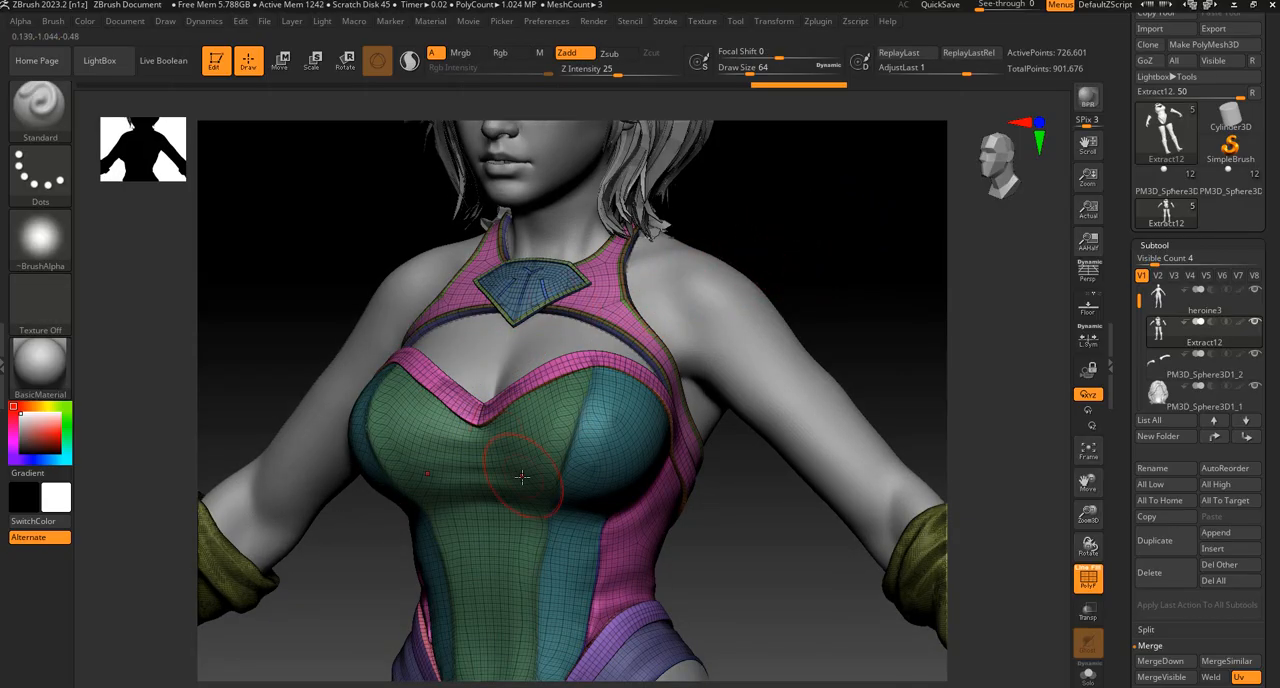
drag(871, 214, 832, 98)
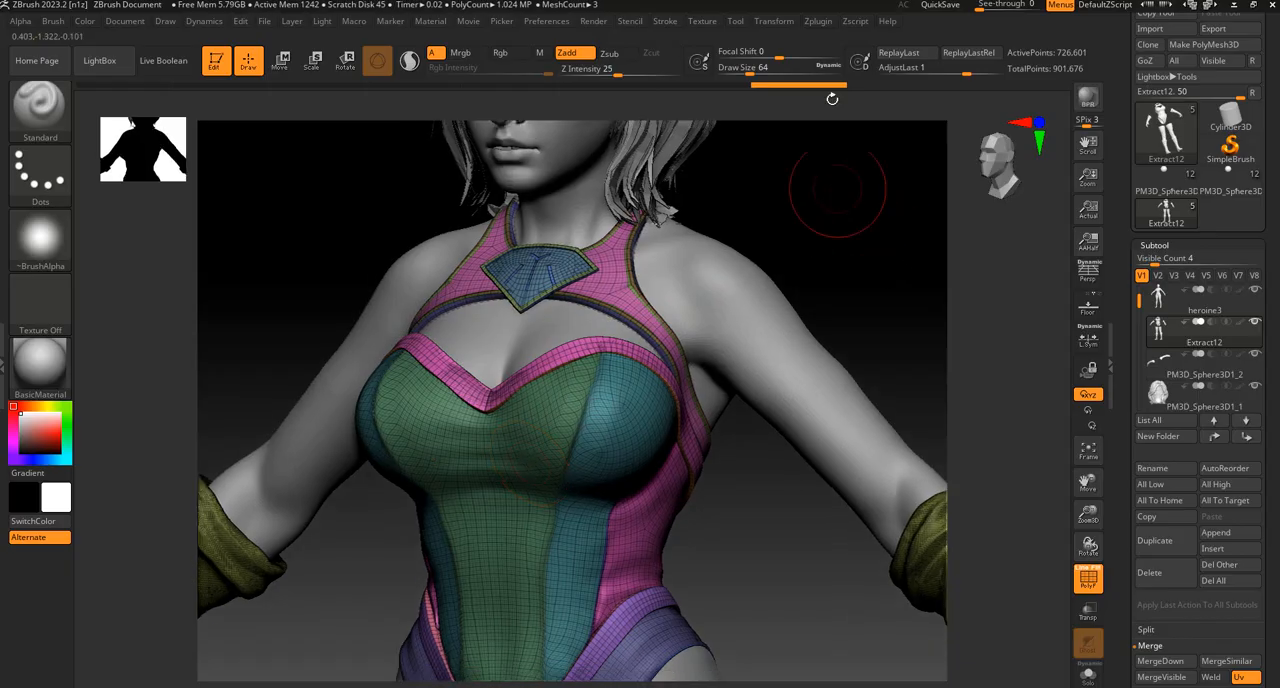
Pre-process the Extract12 costume in Decimation Master and decimate it with the percentage already set.
click(818, 22)
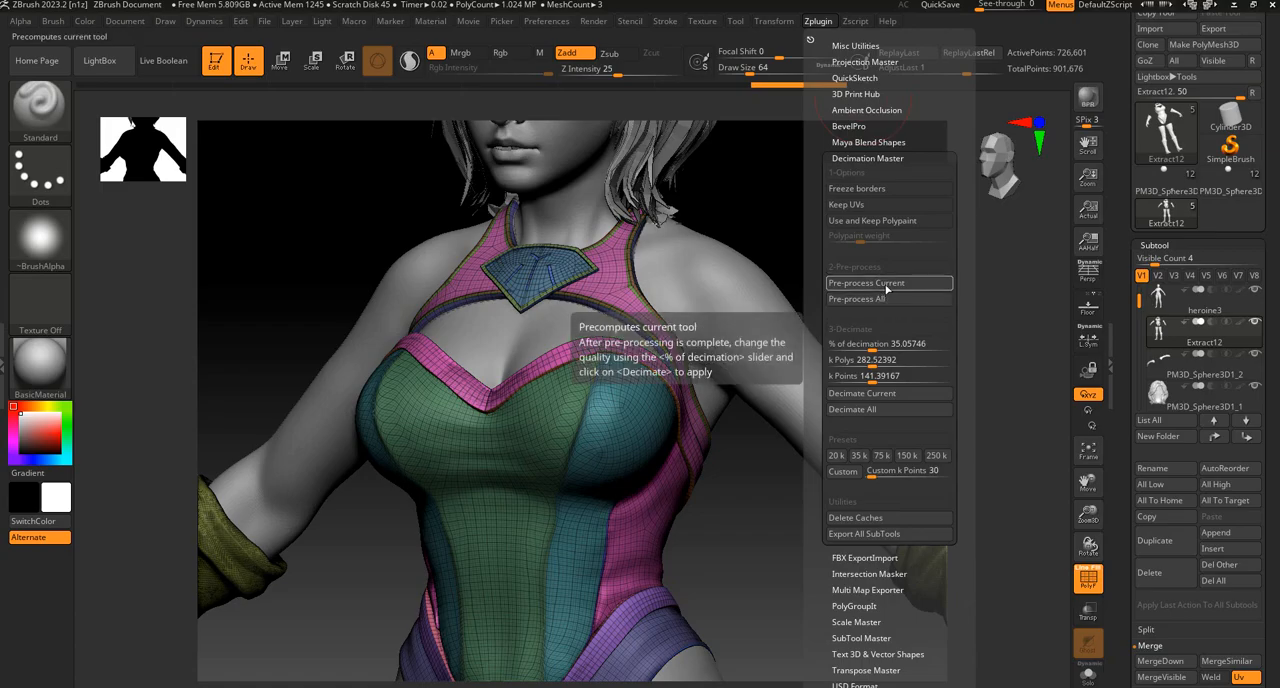
click(886, 285)
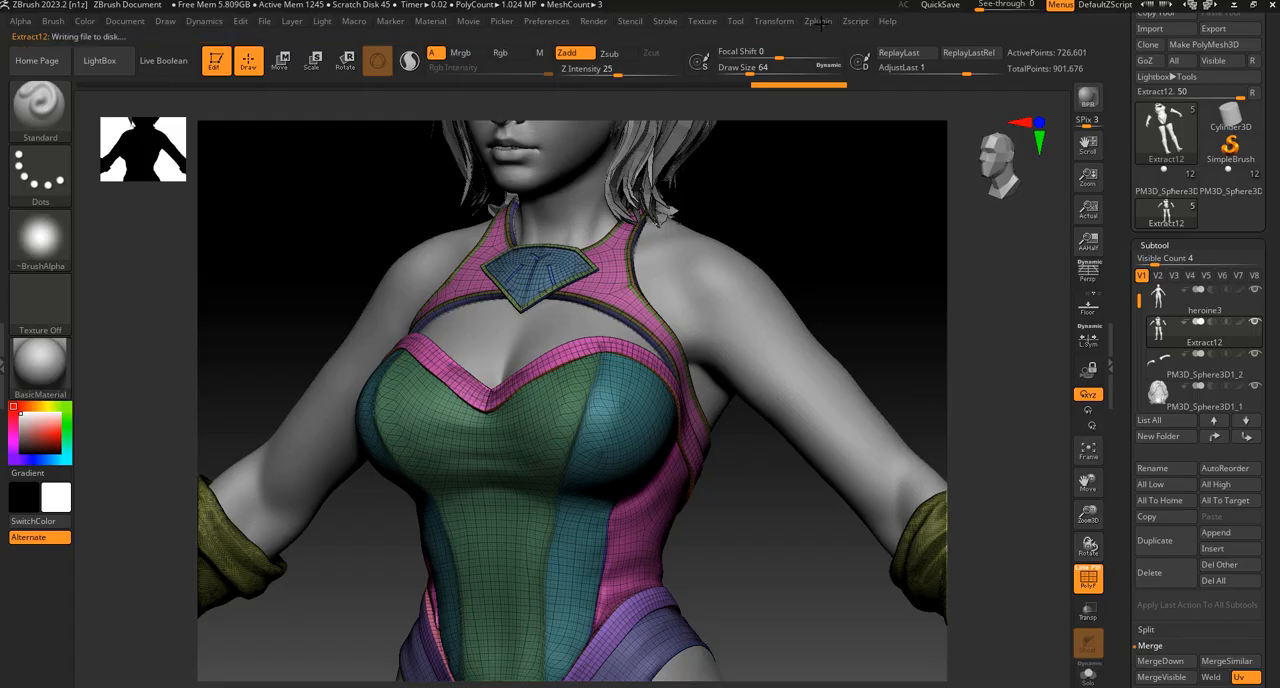
click(819, 22)
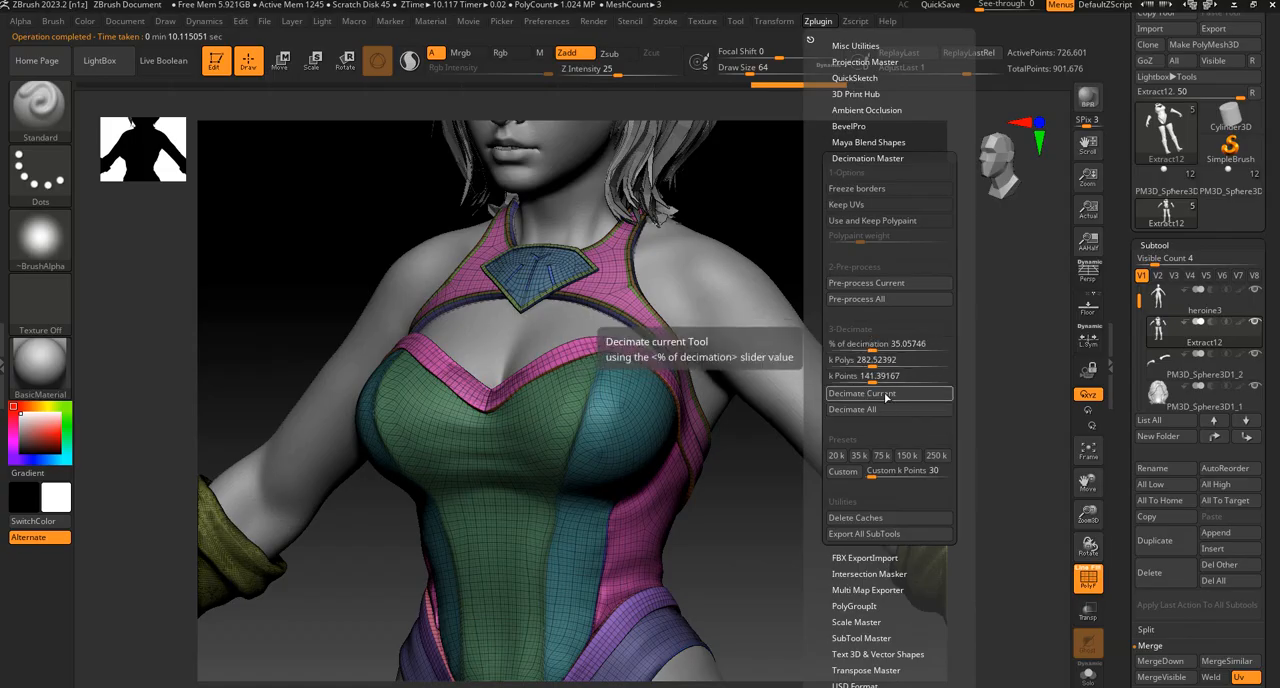
click(884, 394)
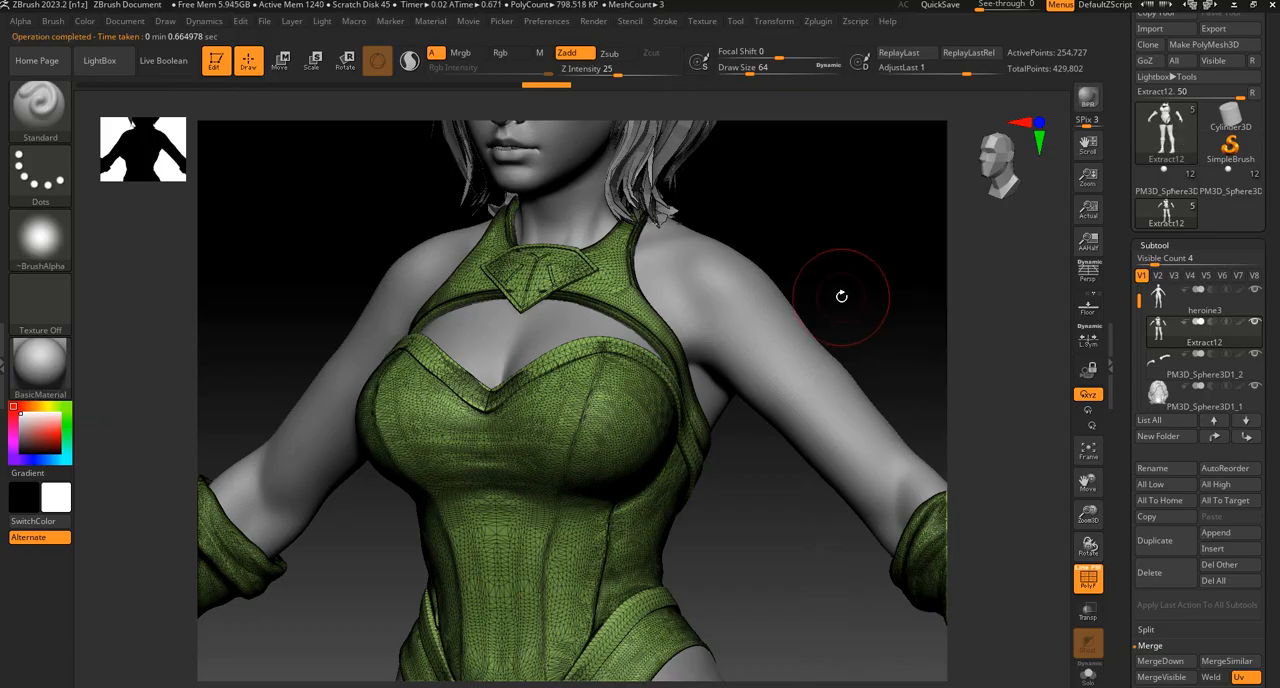
drag(848, 251, 851, 251)
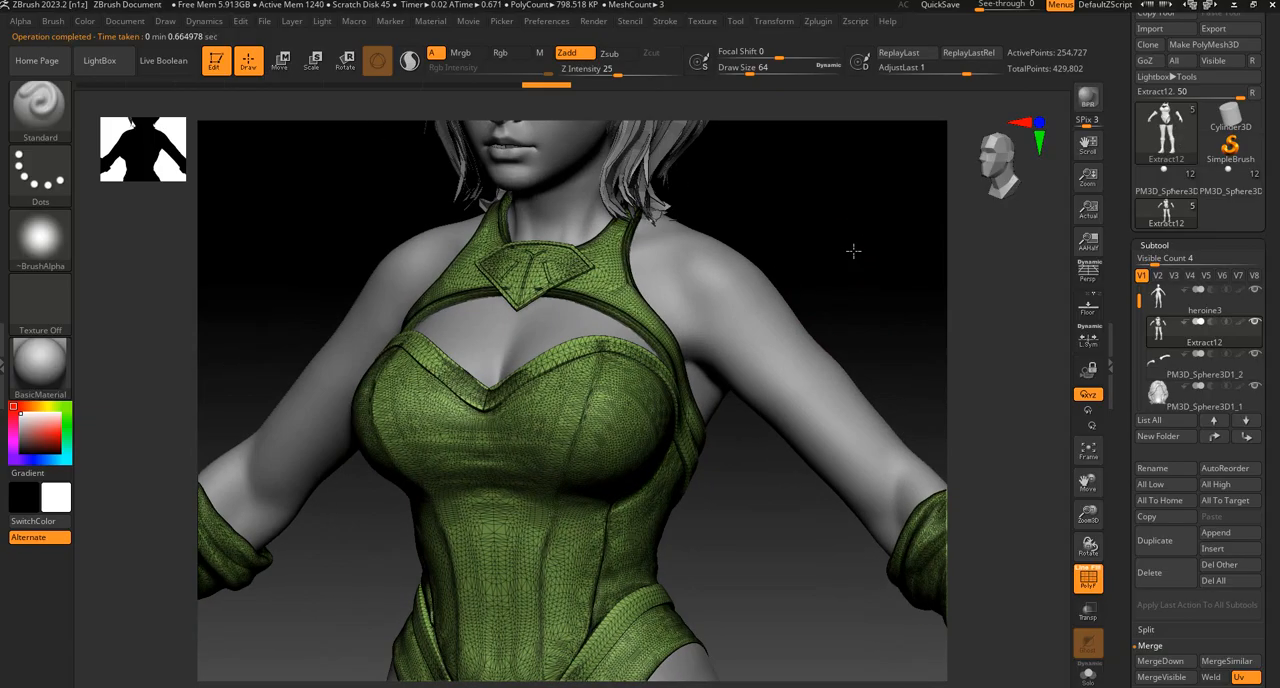
Export the heroine3 body subtool as an OBJ file named bofy in the Documents folder.
alt+click(760, 303)
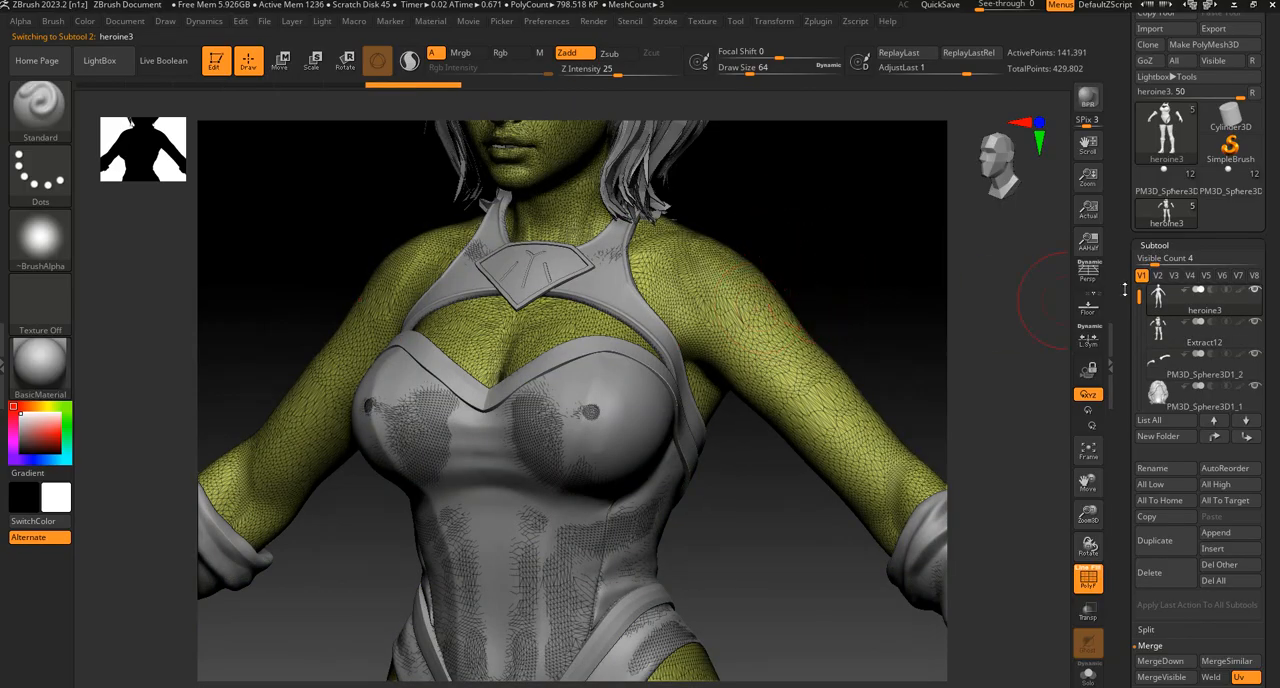
mouse_move(1160, 341)
mouse_move(1165, 293)
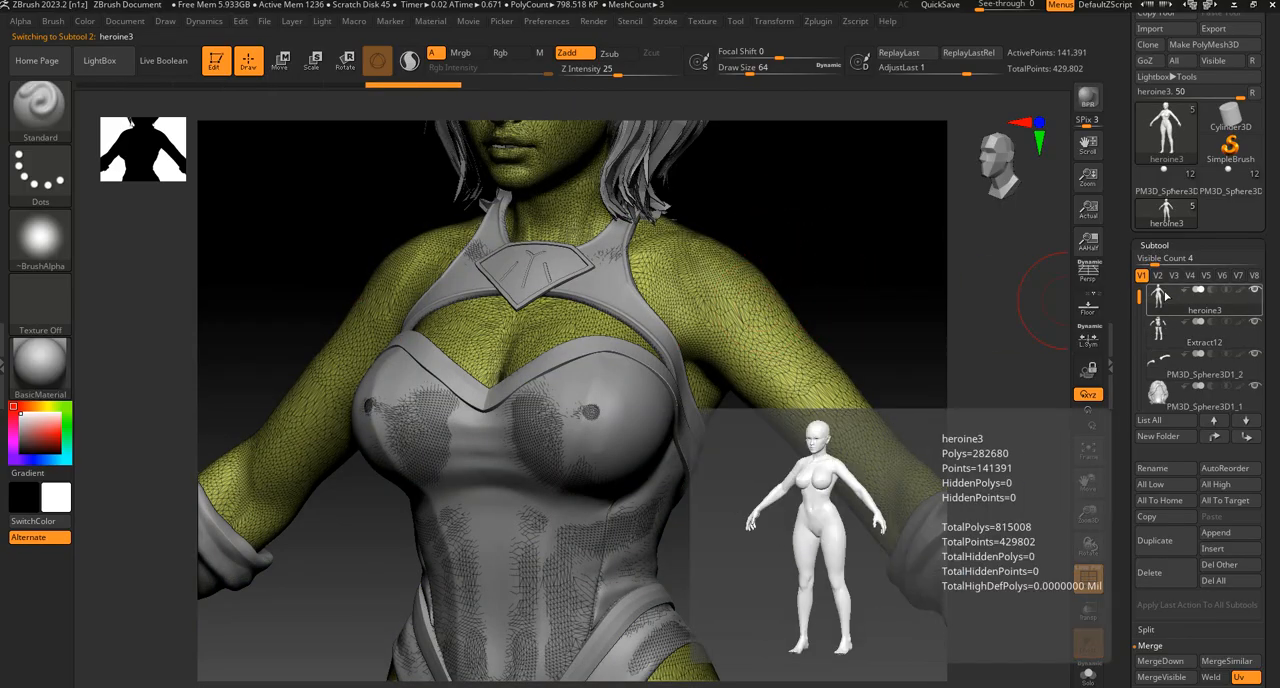
drag(1274, 218, 1273, 300)
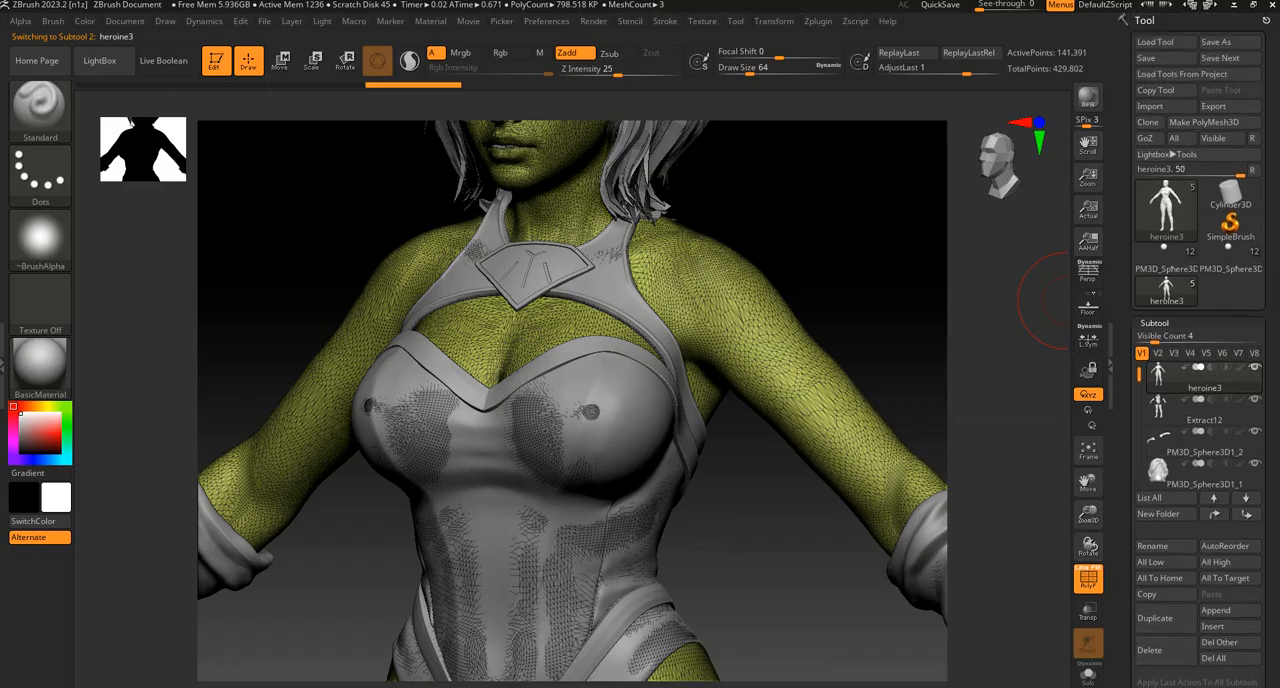
click(1229, 110)
drag(310, 17, 372, 187)
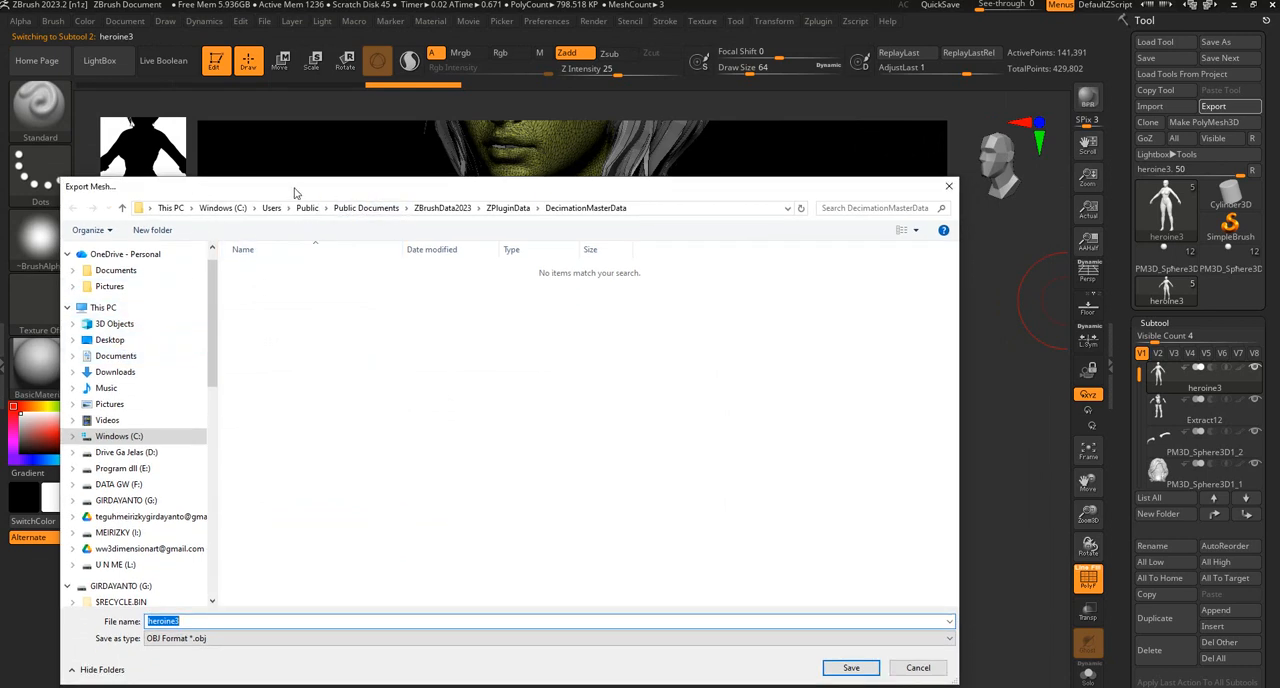
drag(297, 189, 0, 572)
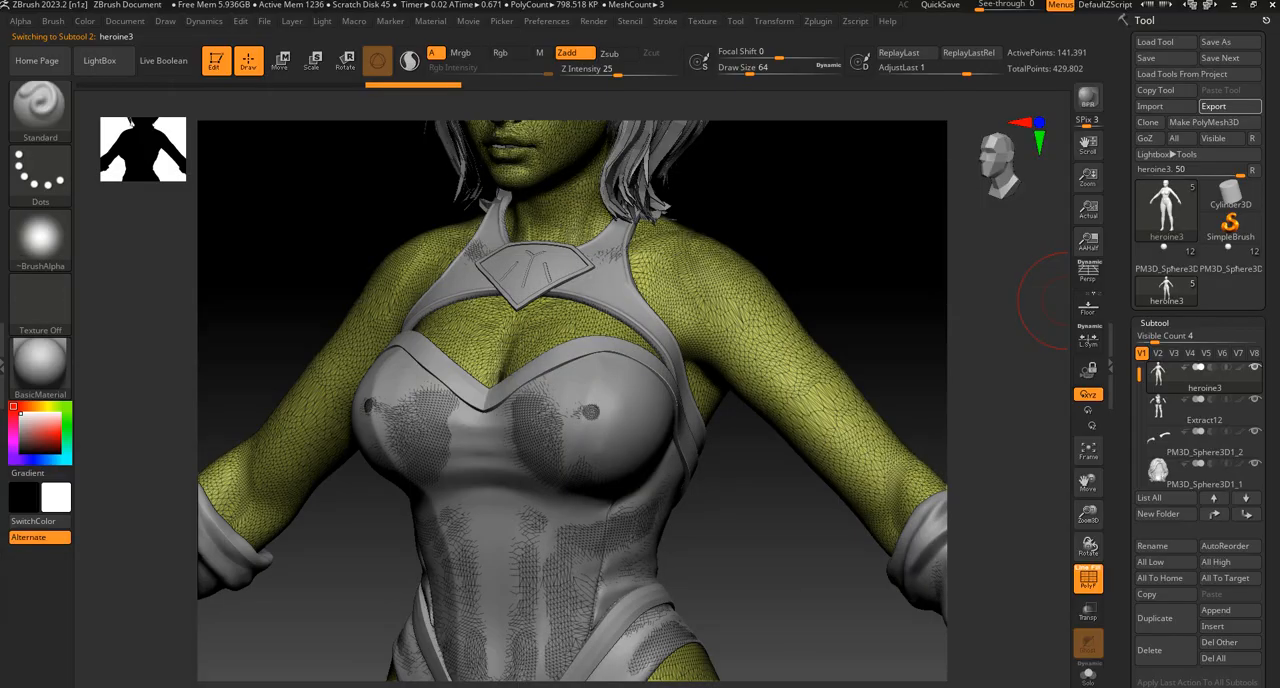
drag(0, 572, 574, 107)
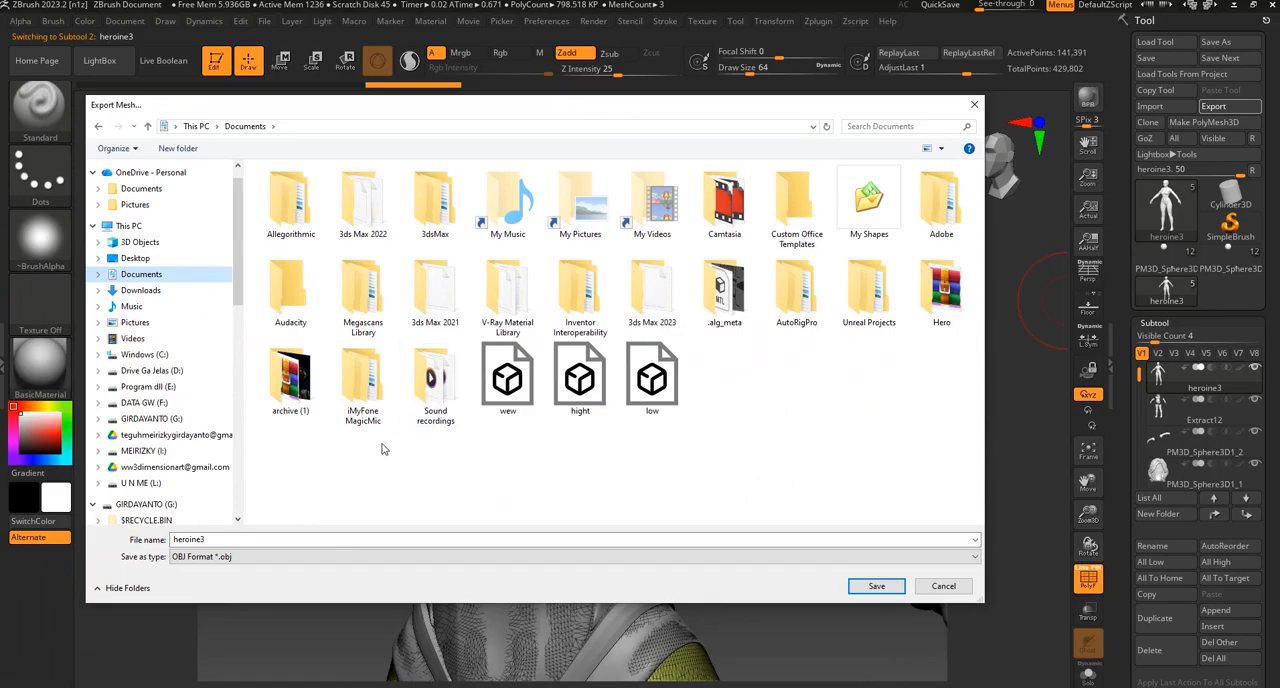
double_click(228, 538)
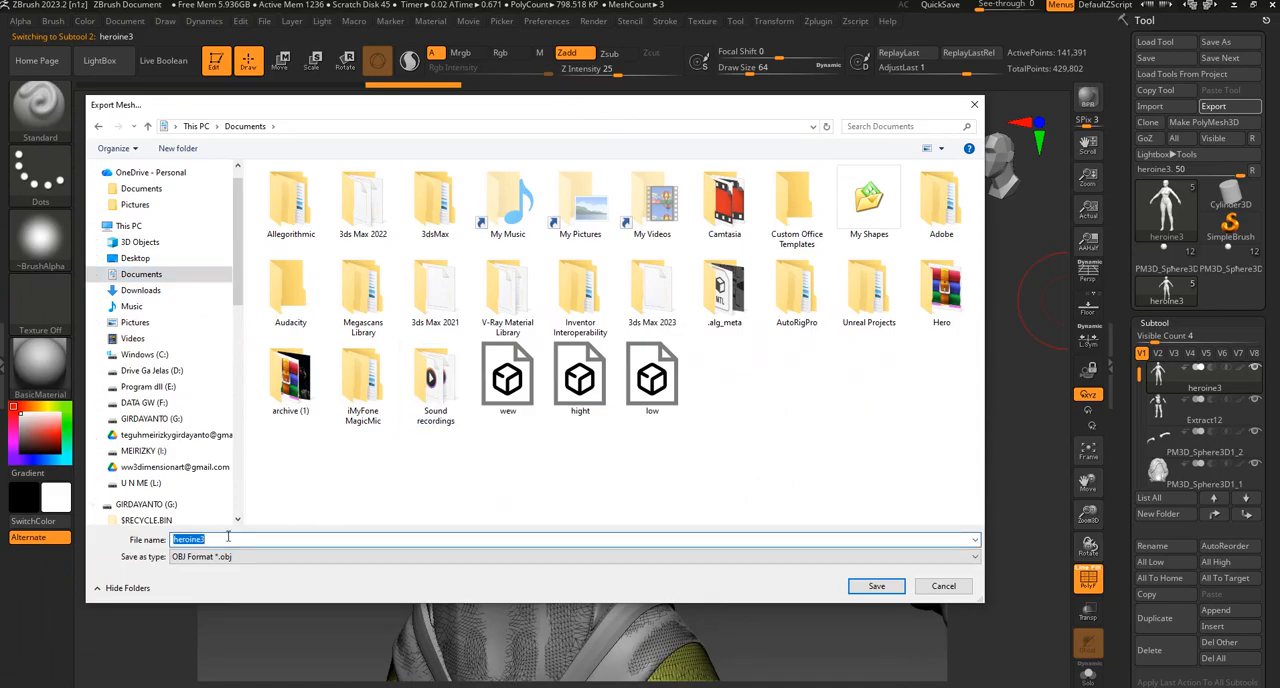
text(bofy)
click(876, 586)
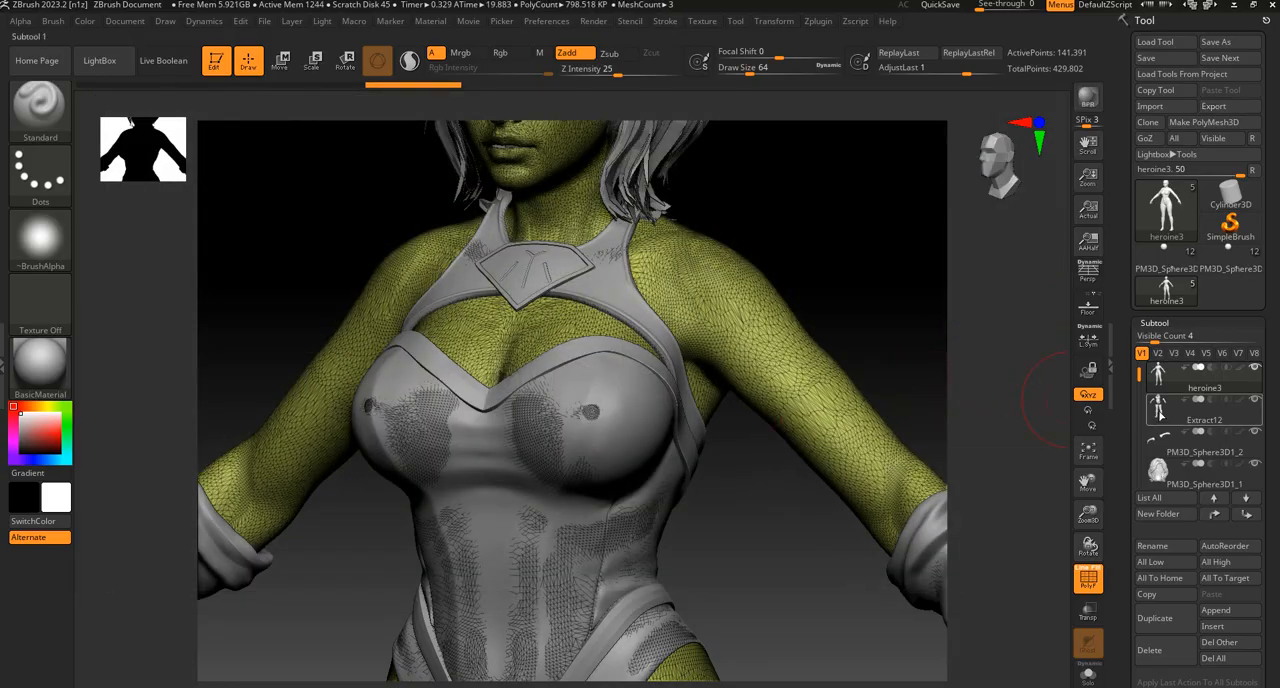
Export the Extract12 clothing subtool as an OBJ file named costume in the Documents folder.
click(1200, 408)
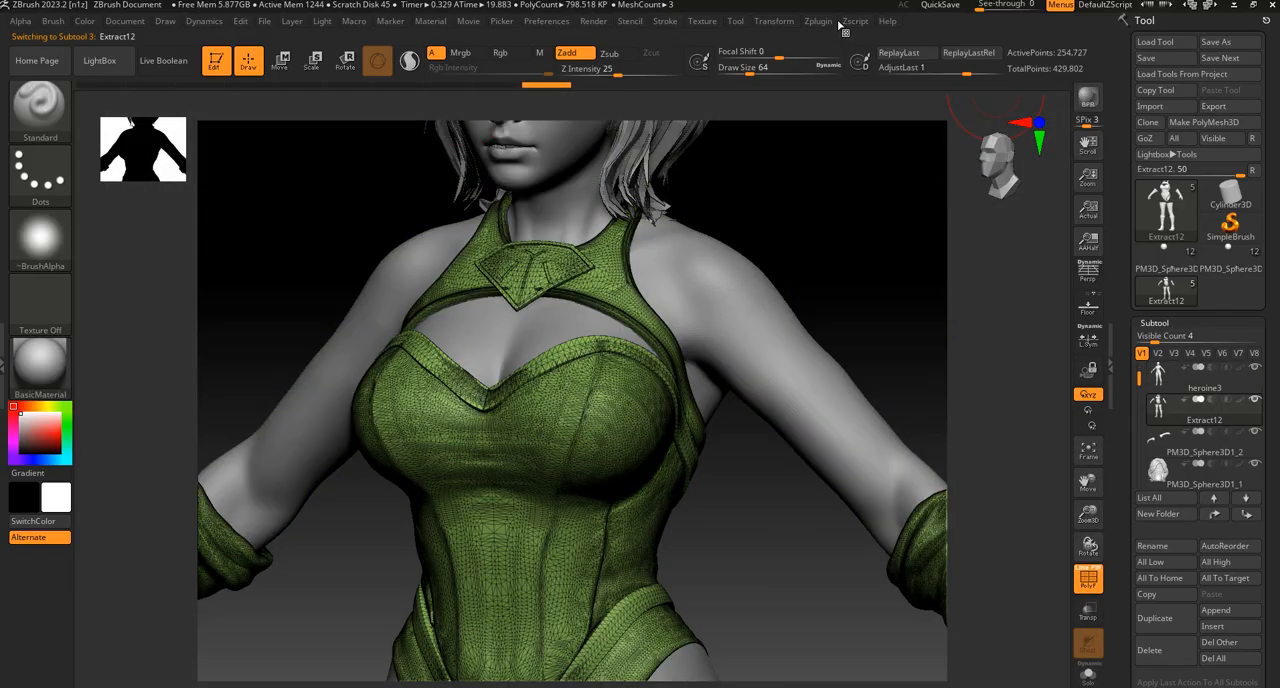
click(818, 21)
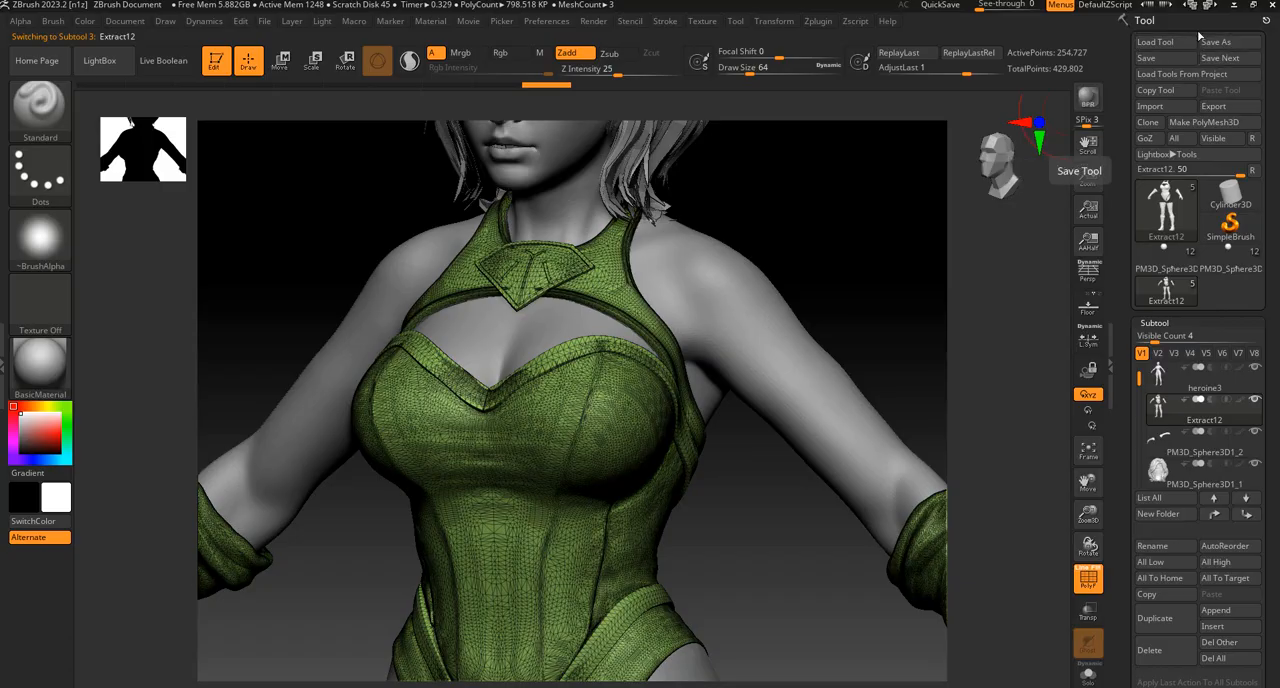
click(1213, 106)
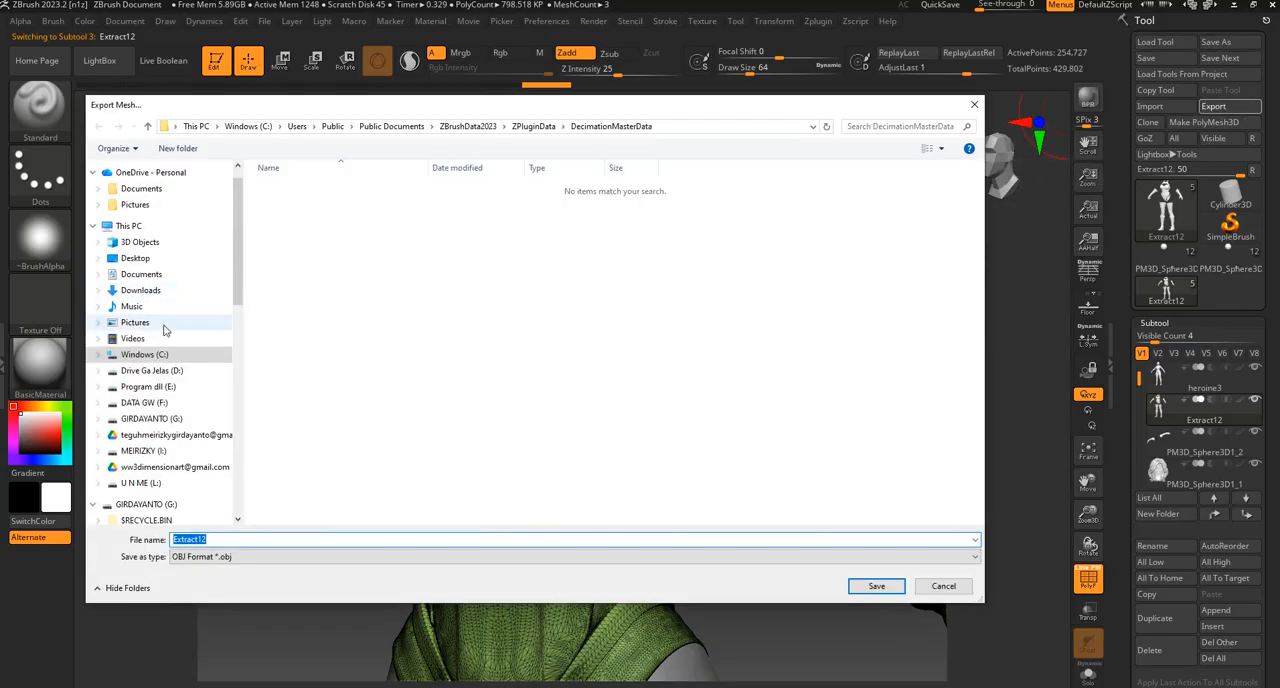
click(157, 275)
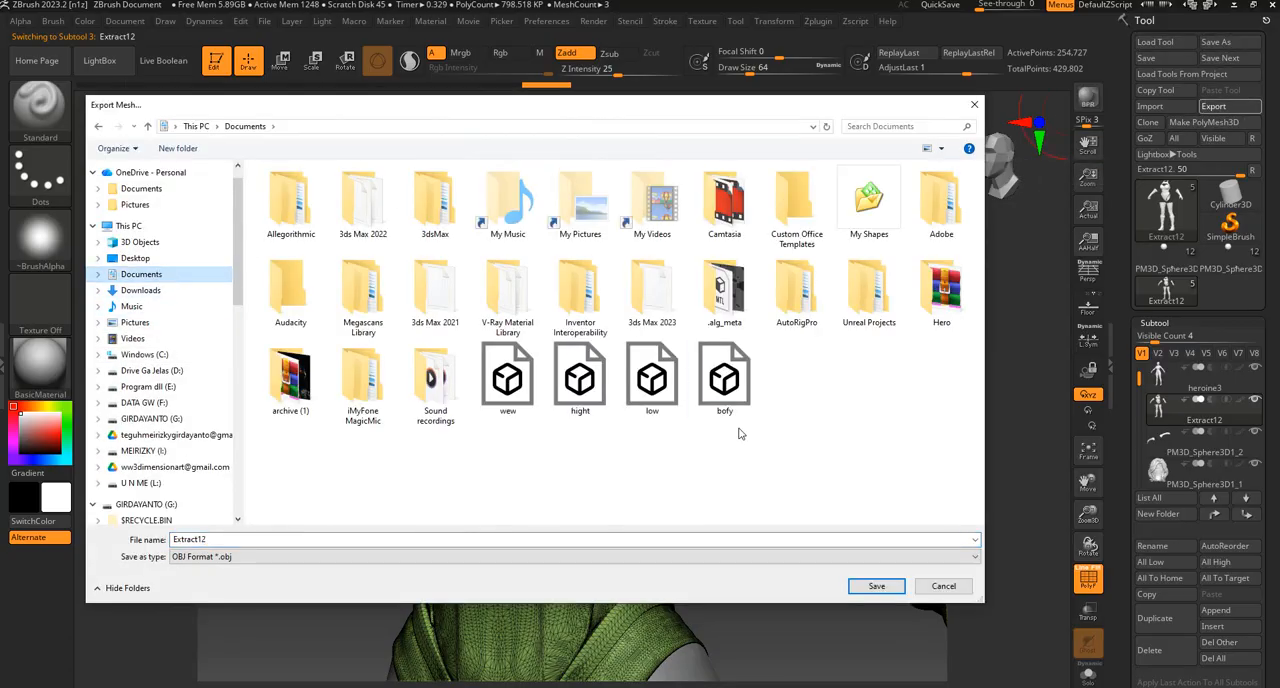
click(239, 540)
double_click(239, 540)
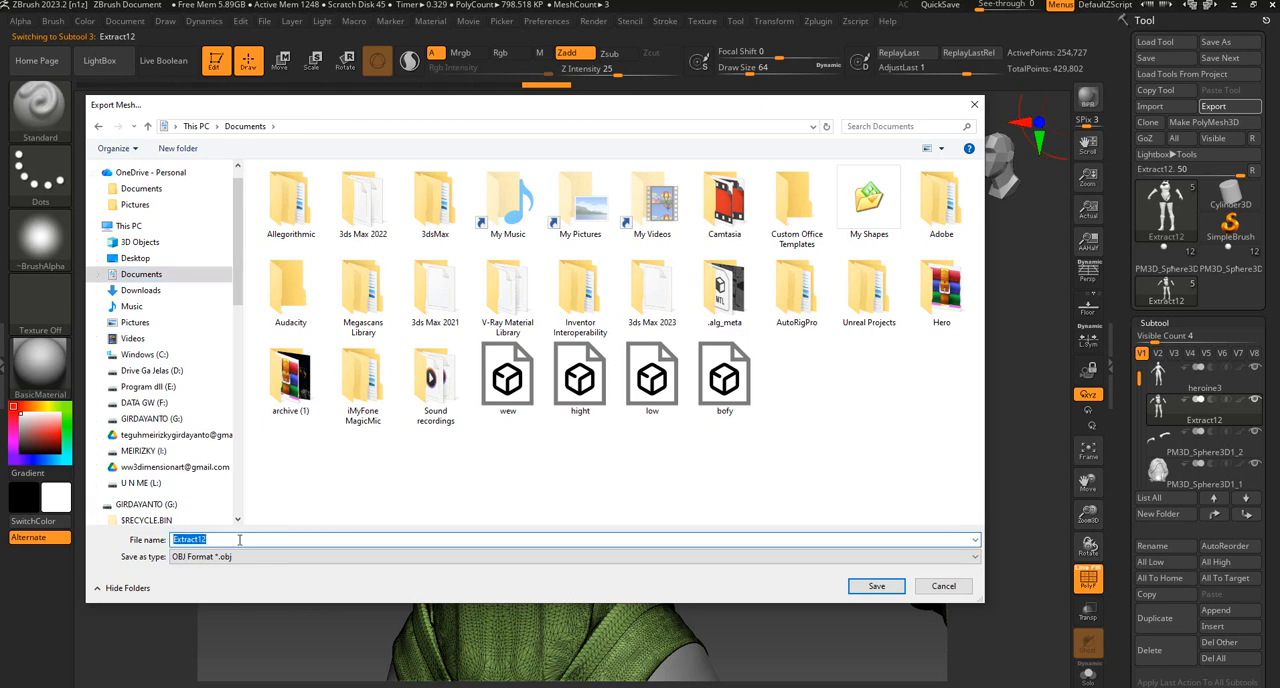
text(costume)
click(876, 586)
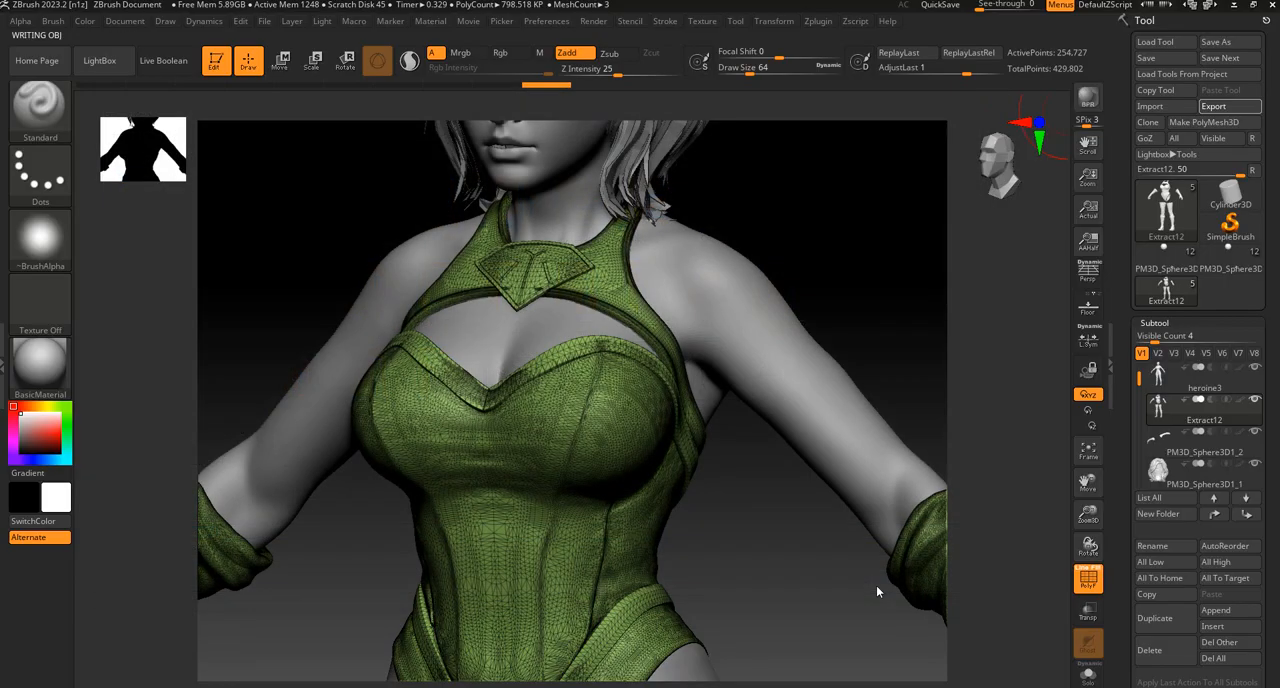
Switch to Blender and import bofy.obj from the Documents folder as a Wavefront OBJ.
drag(846, 240, 846, 234)
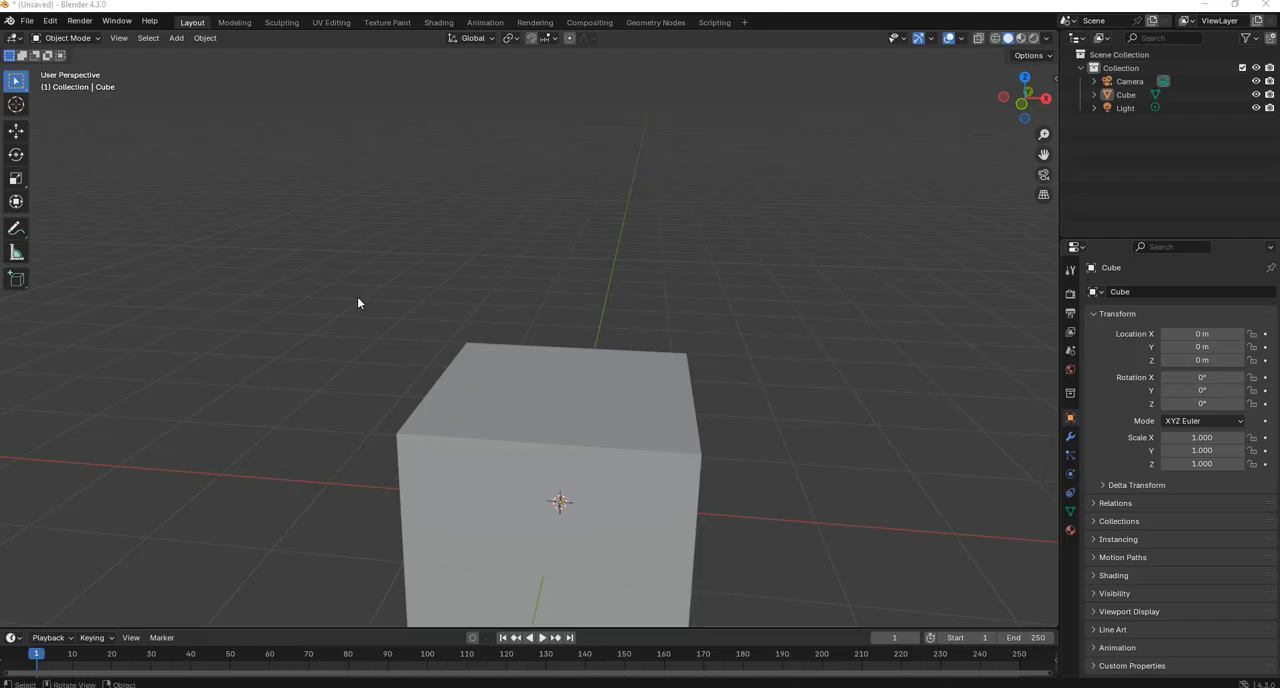
scroll(357, 324, down, 2)
middle_drag(355, 325, 377, 233)
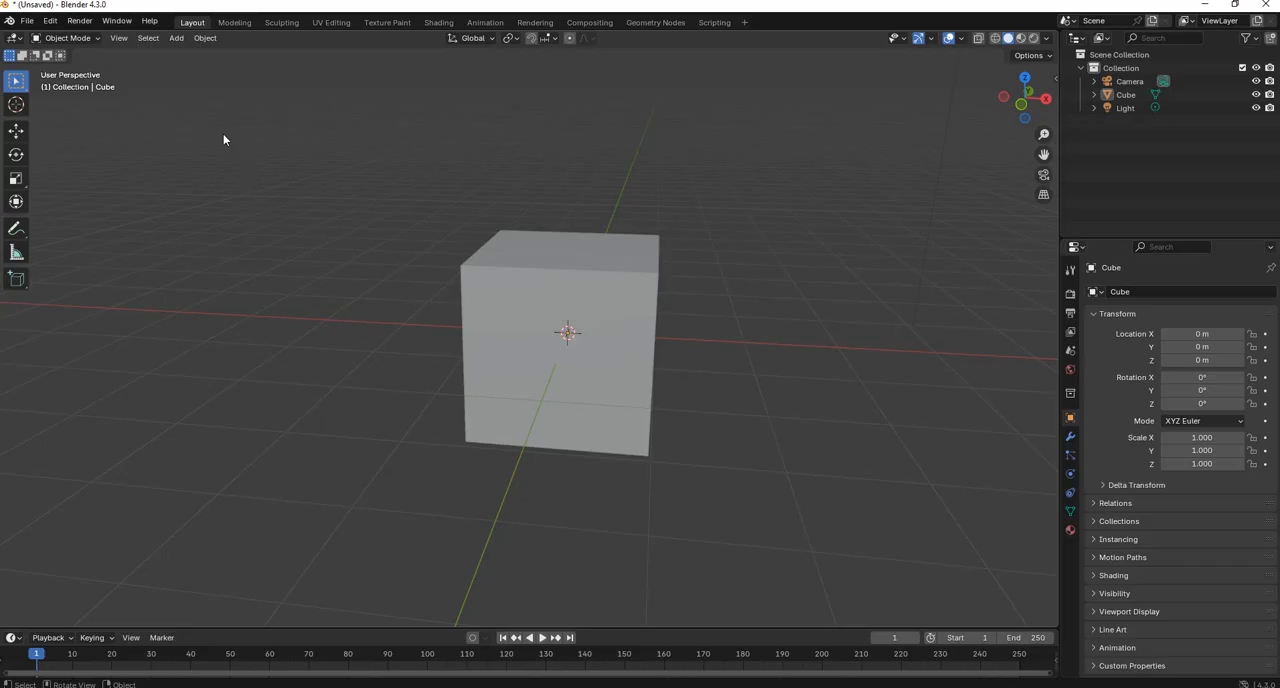
click(28, 21)
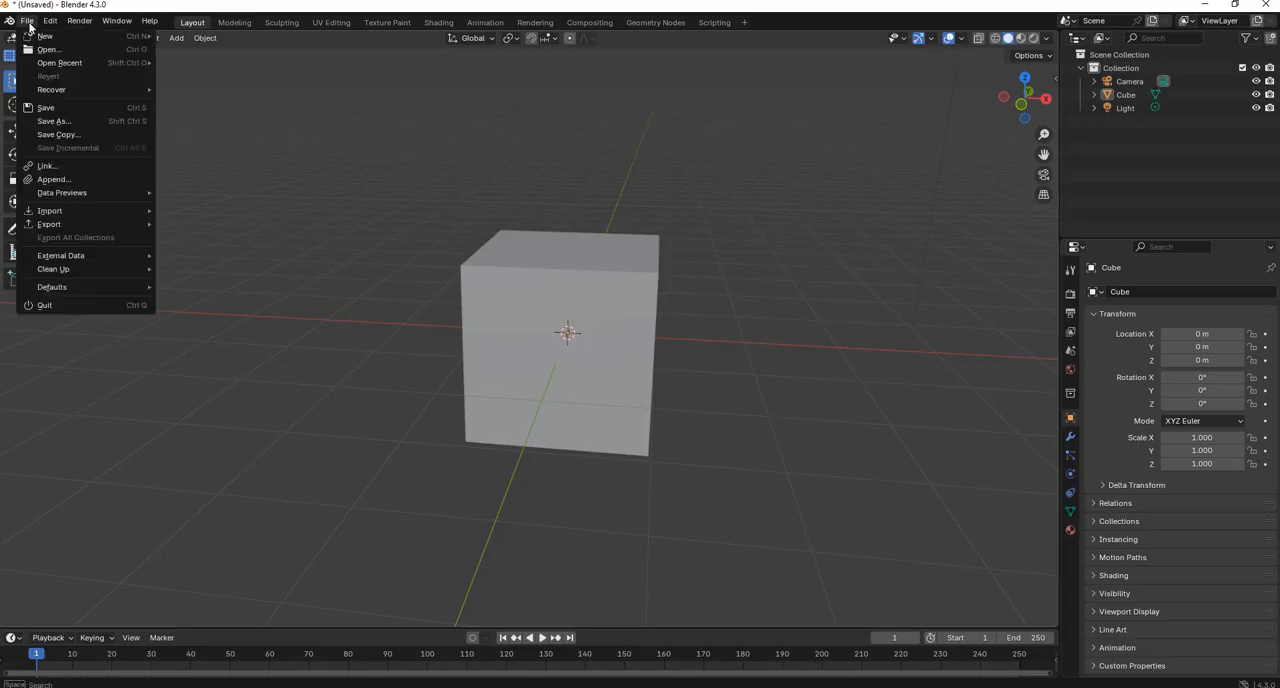
mouse_move(110, 211)
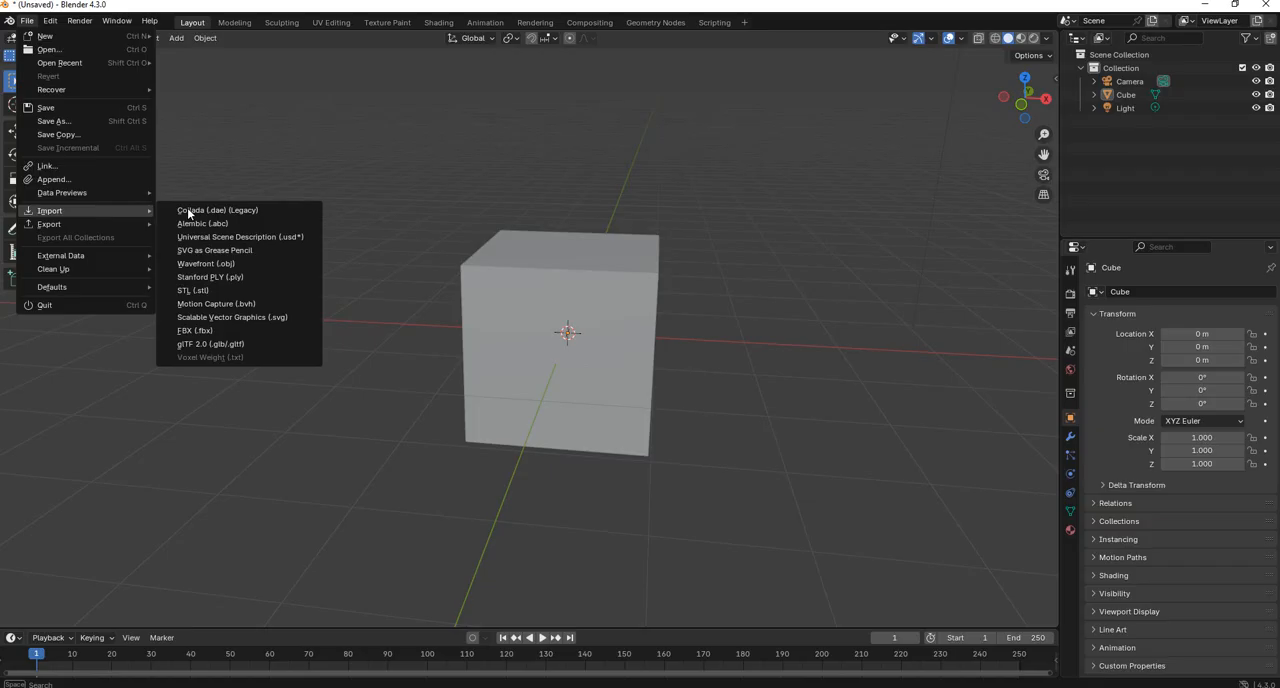
click(225, 265)
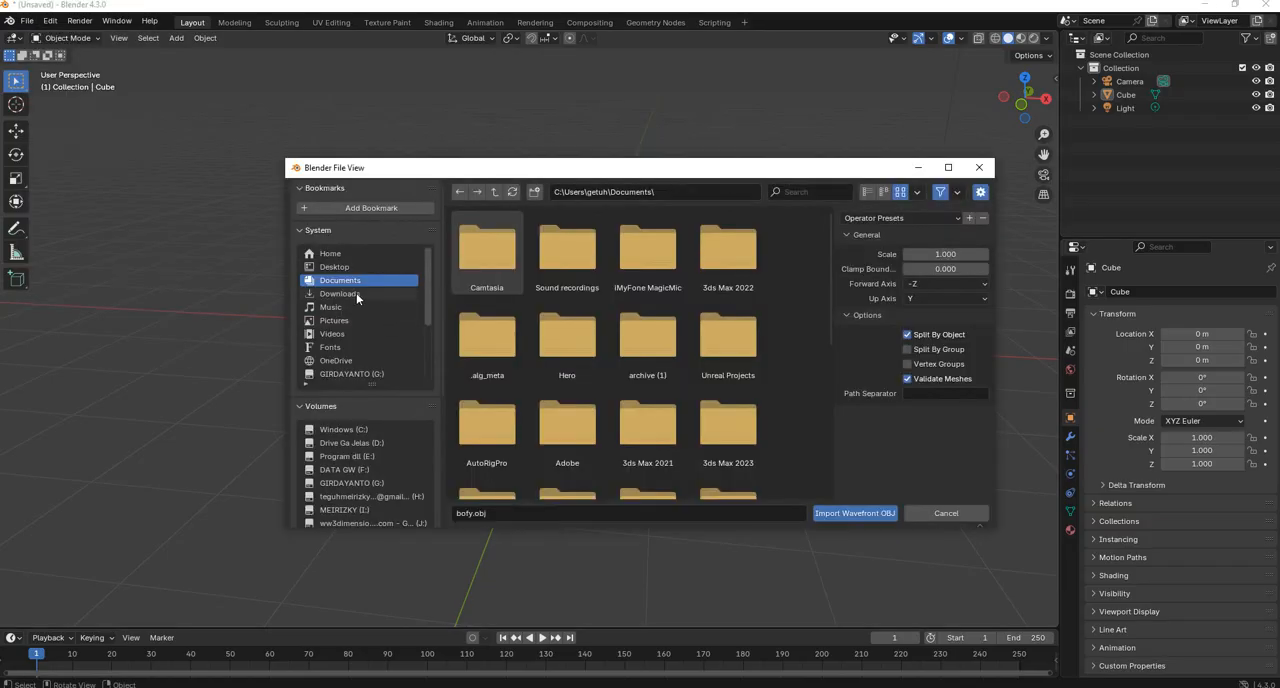
scroll(634, 320, down, 6)
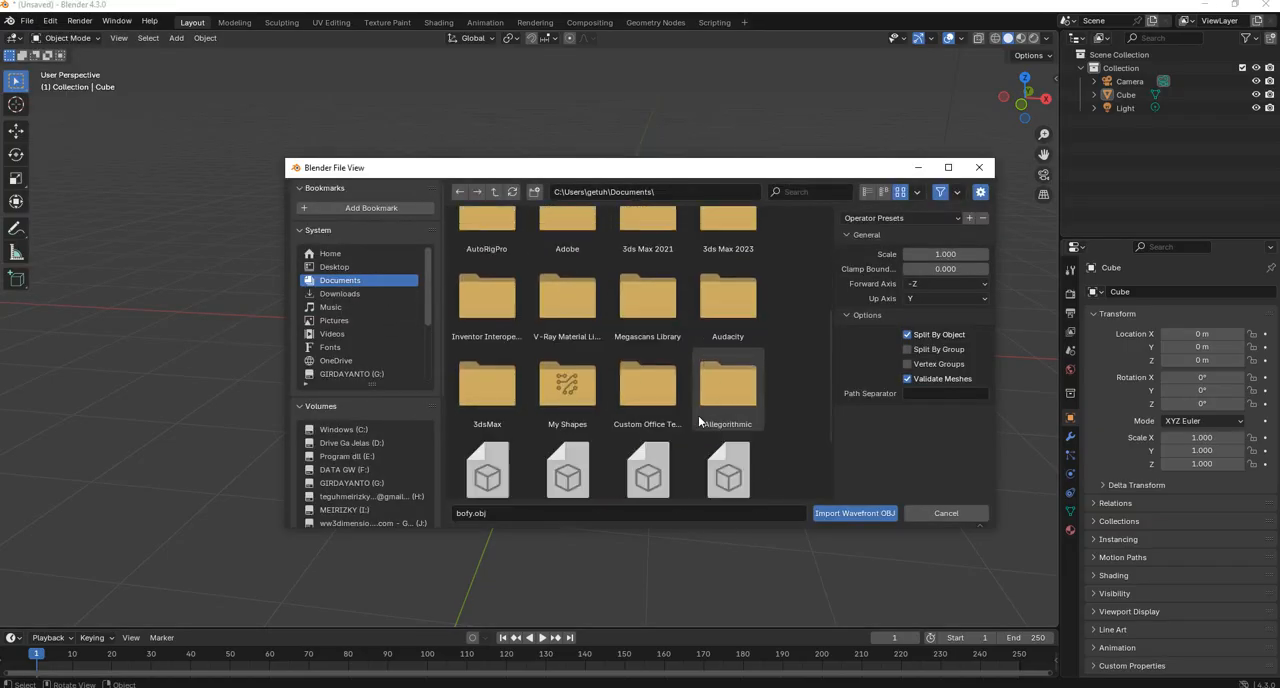
click(565, 367)
click(856, 513)
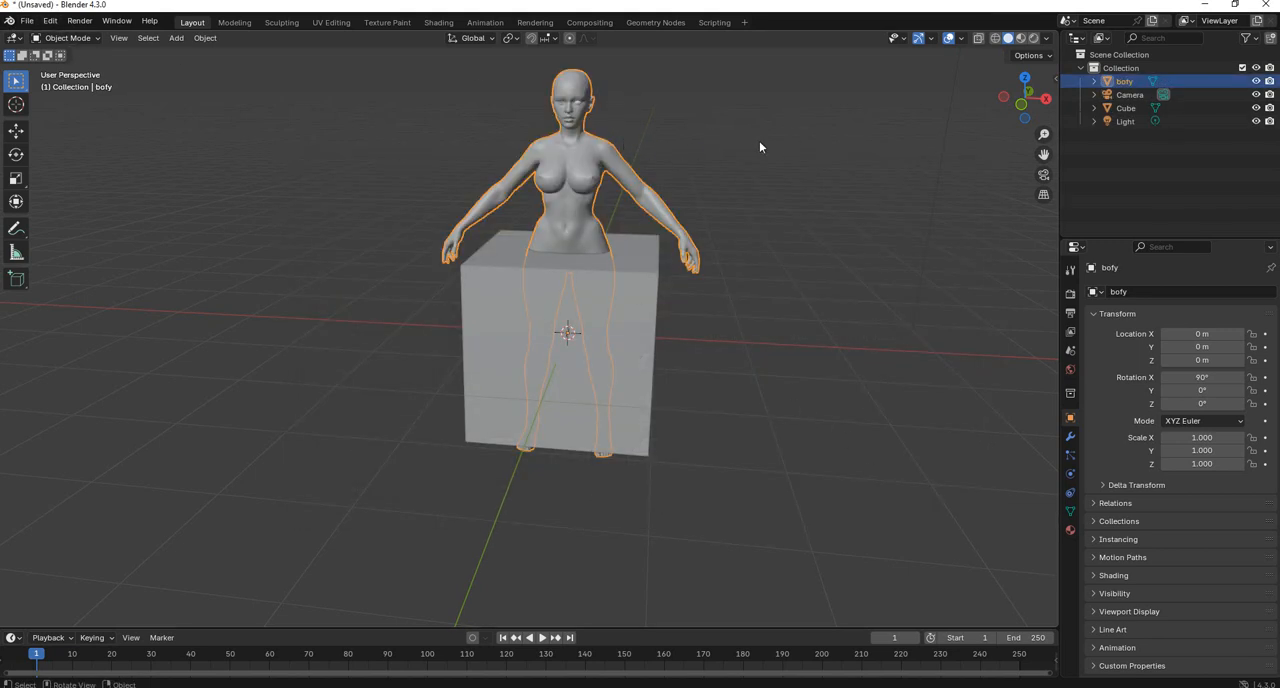
Import costume.obj from the Documents folder into the same scene as the body.
click(27, 21)
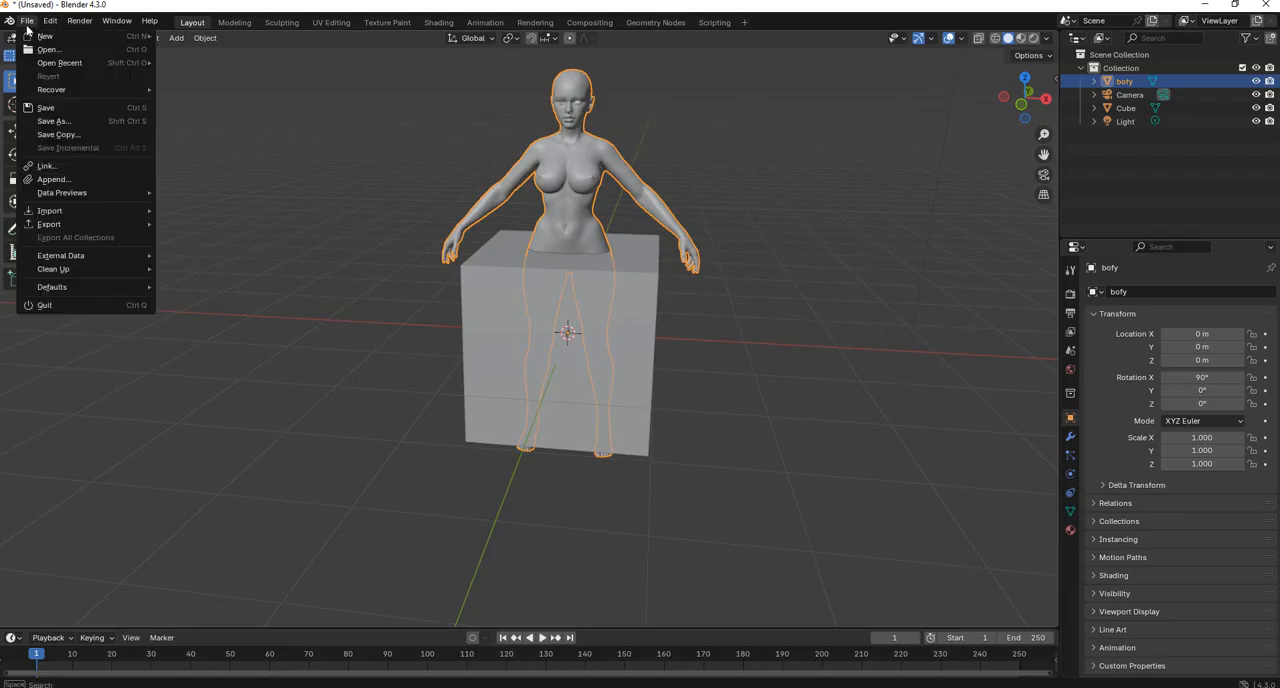
mouse_move(56, 213)
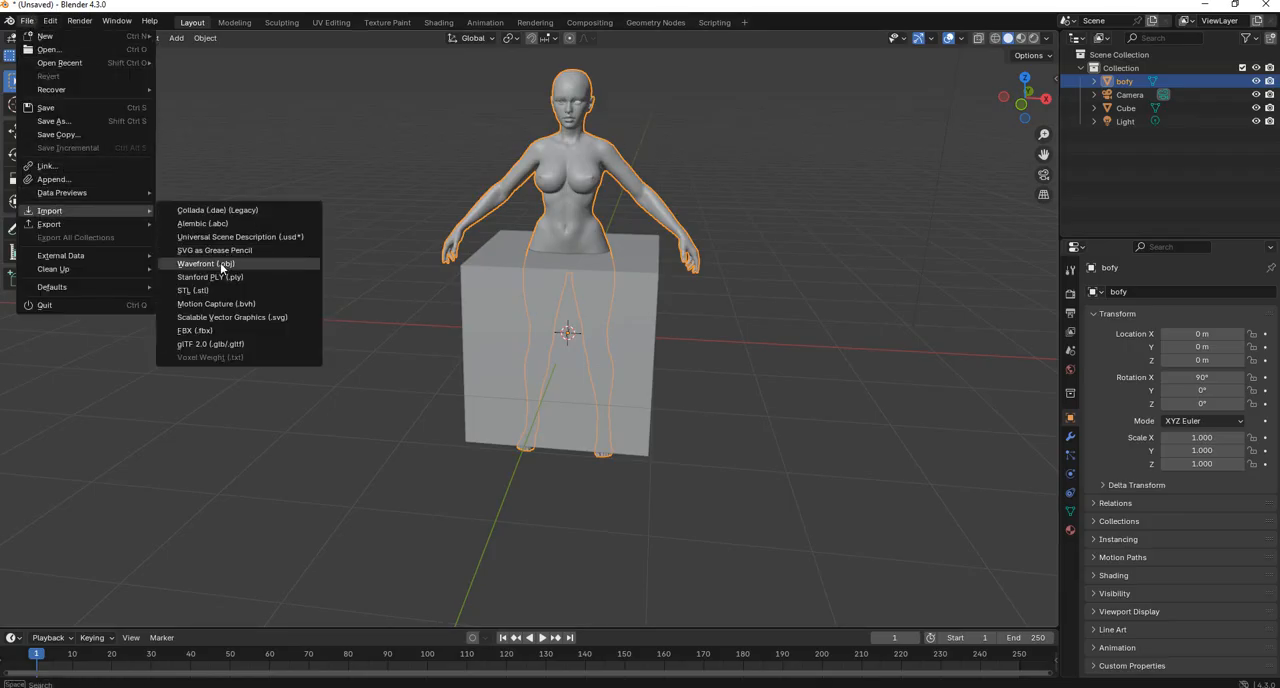
click(220, 263)
scroll(632, 398, down, 3)
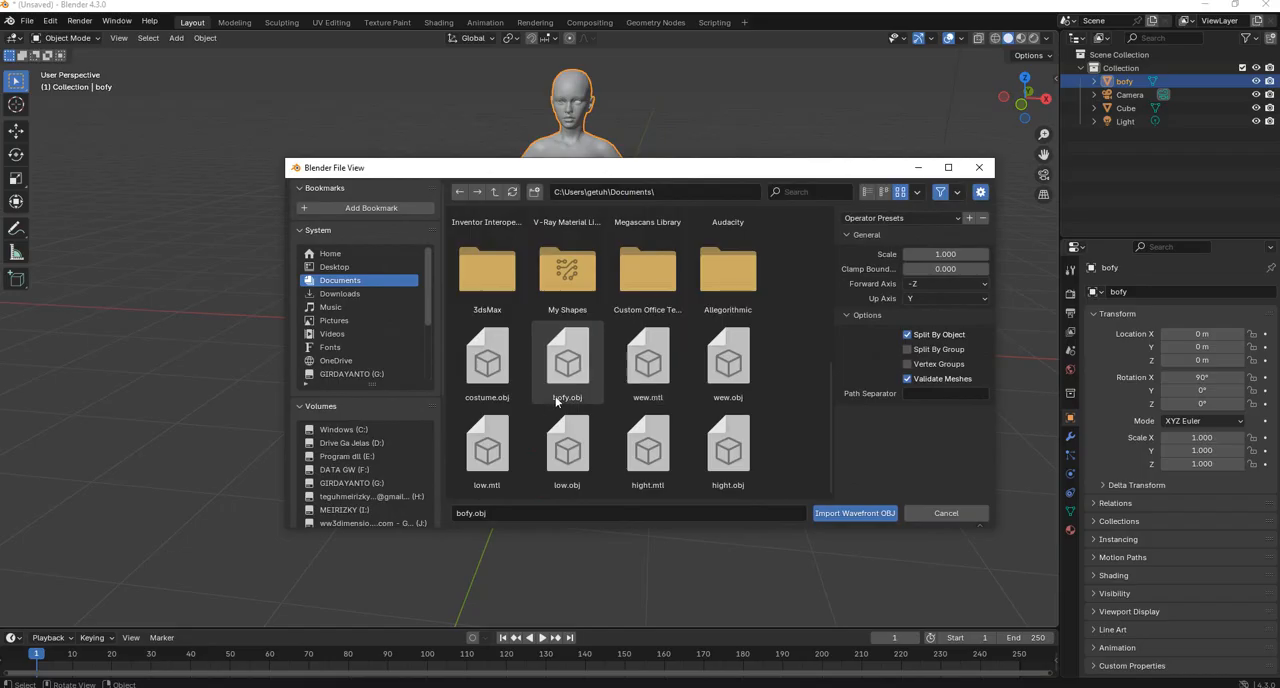
click(482, 388)
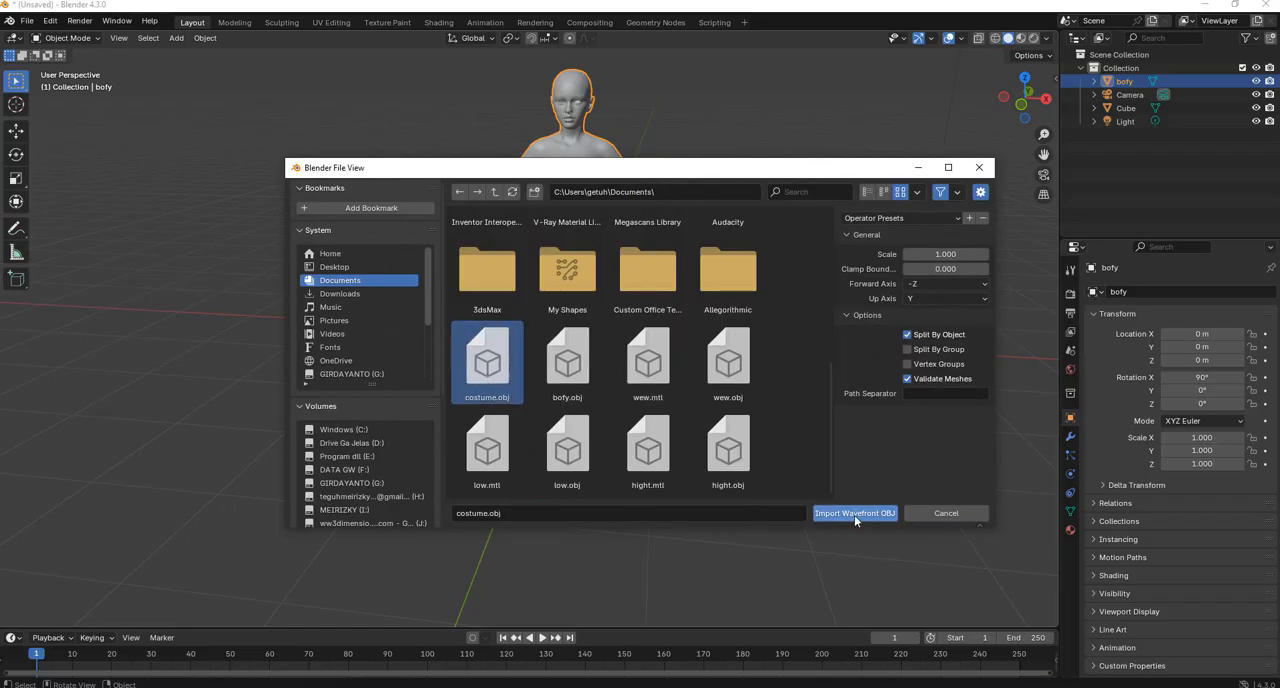
click(854, 514)
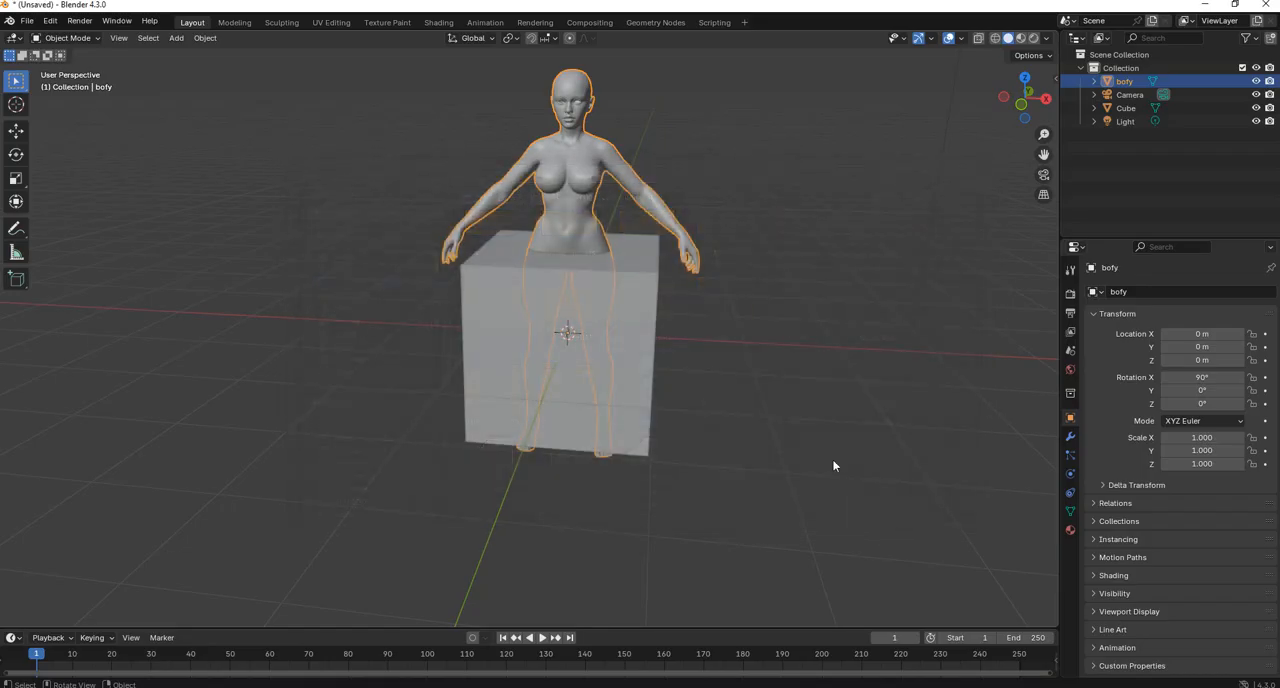
Select the imported body and costume alternately to check that they are separate objects, then clear the selection.
click(757, 157)
mouse_move(692, 143)
middle_down()
mouse_move(677, 102)
mouse_move(676, 119)
mouse_move(715, 120)
mouse_move(684, 118)
mouse_move(681, 131)
middle_up()
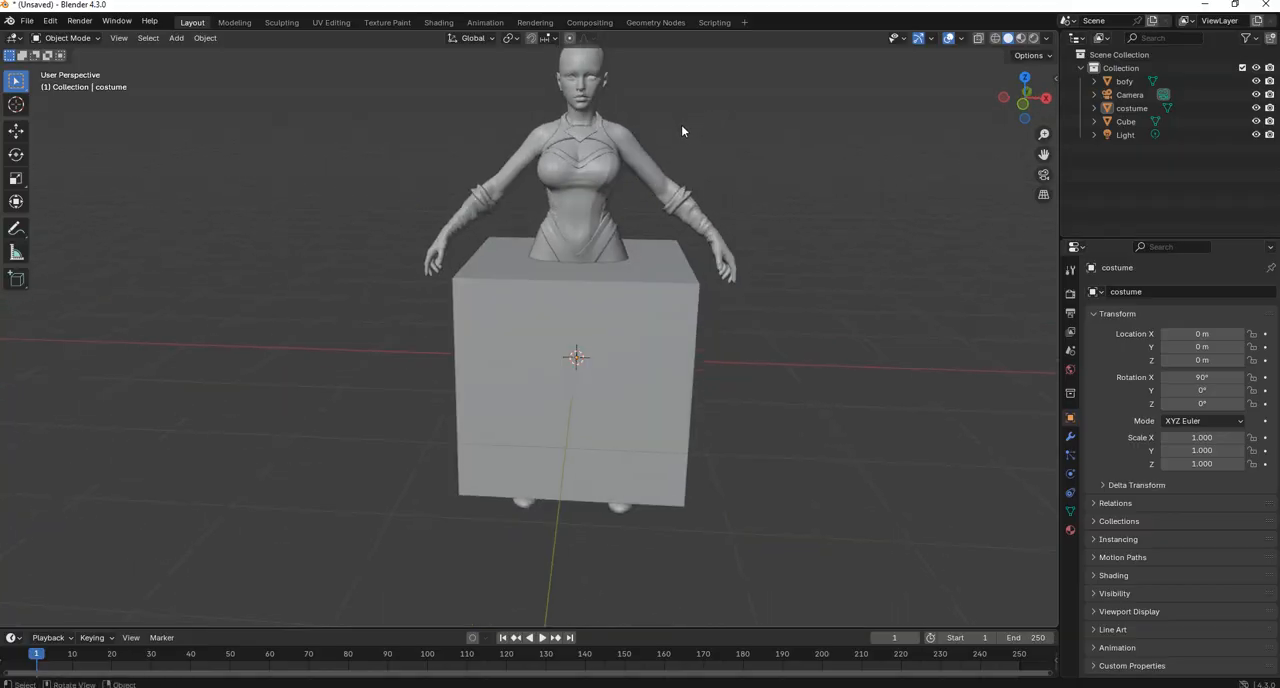
click(602, 185)
click(640, 165)
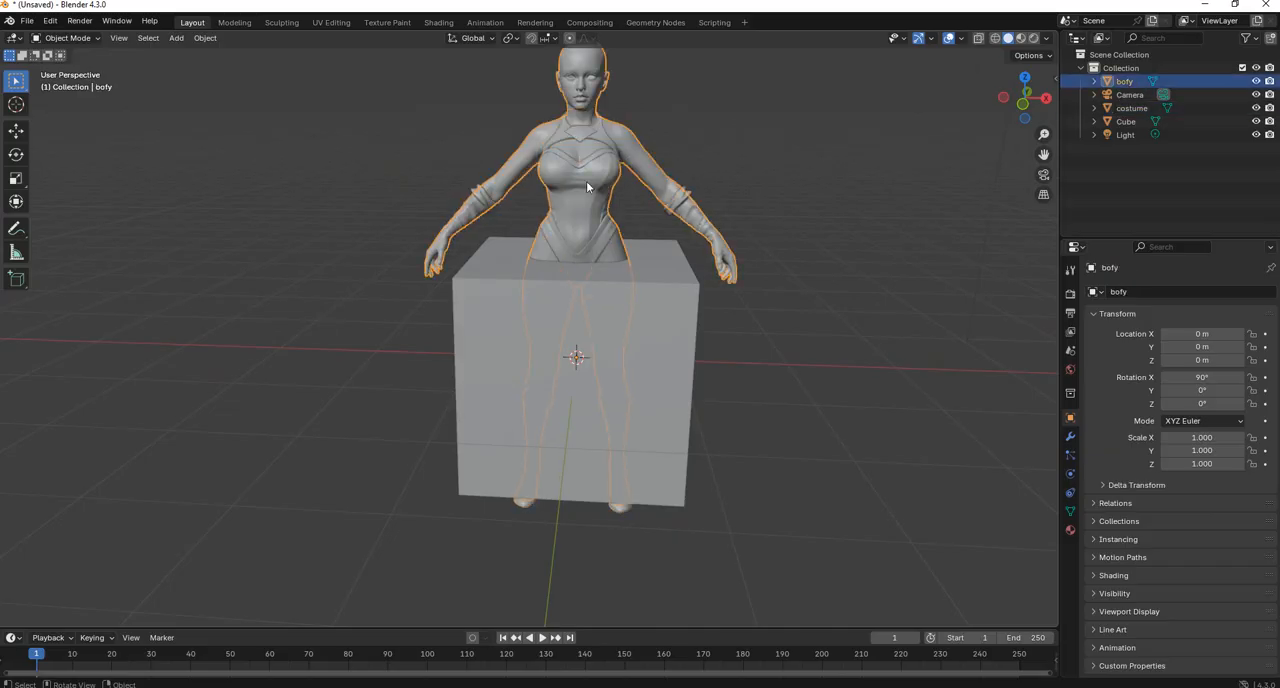
click(586, 181)
click(640, 164)
click(592, 180)
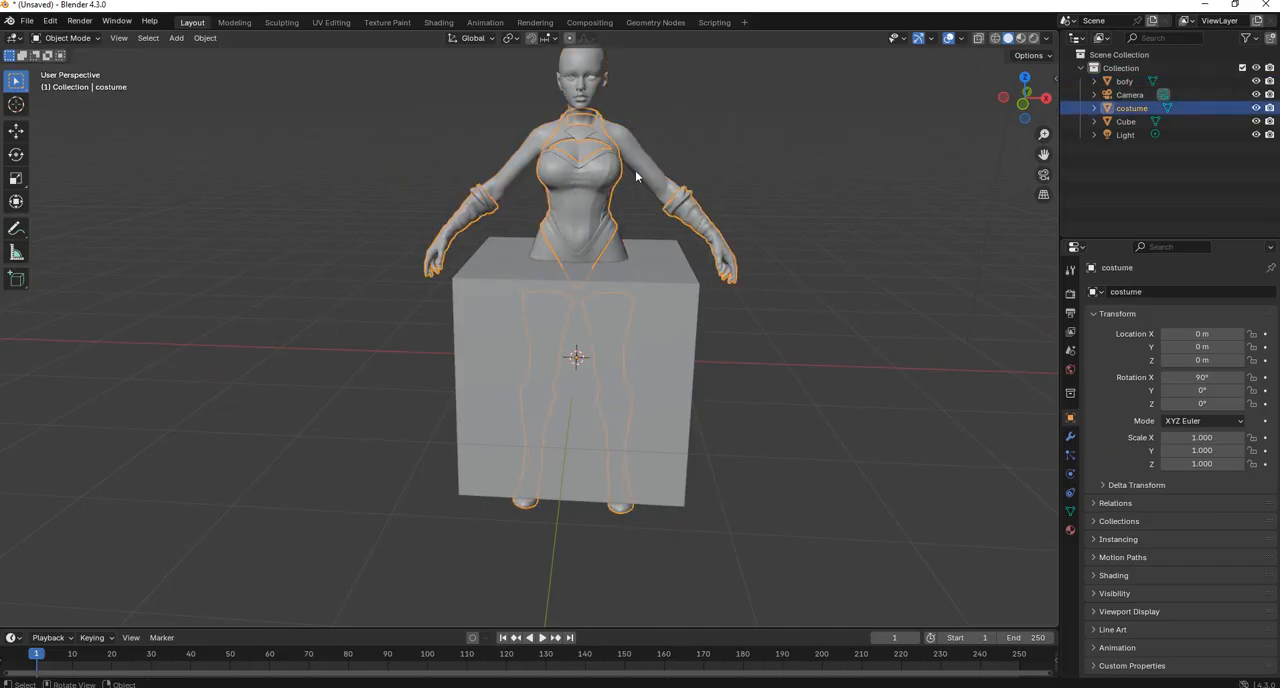
click(635, 176)
click(602, 177)
click(639, 168)
click(773, 214)
Select the default cube and display its transform values to examine its dimensions.
click(668, 327)
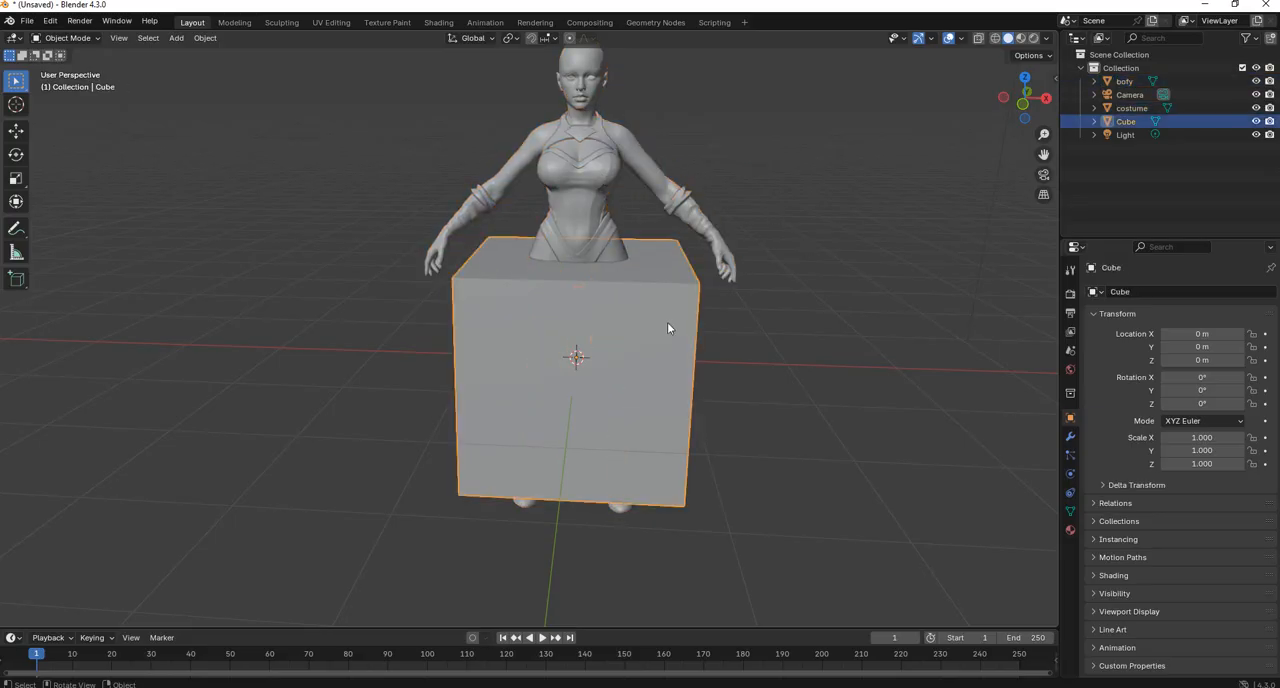
mouse_move(668, 327)
middle_down()
mouse_move(726, 323)
mouse_move(651, 323)
mouse_move(783, 365)
mouse_move(772, 340)
mouse_move(650, 313)
middle_up()
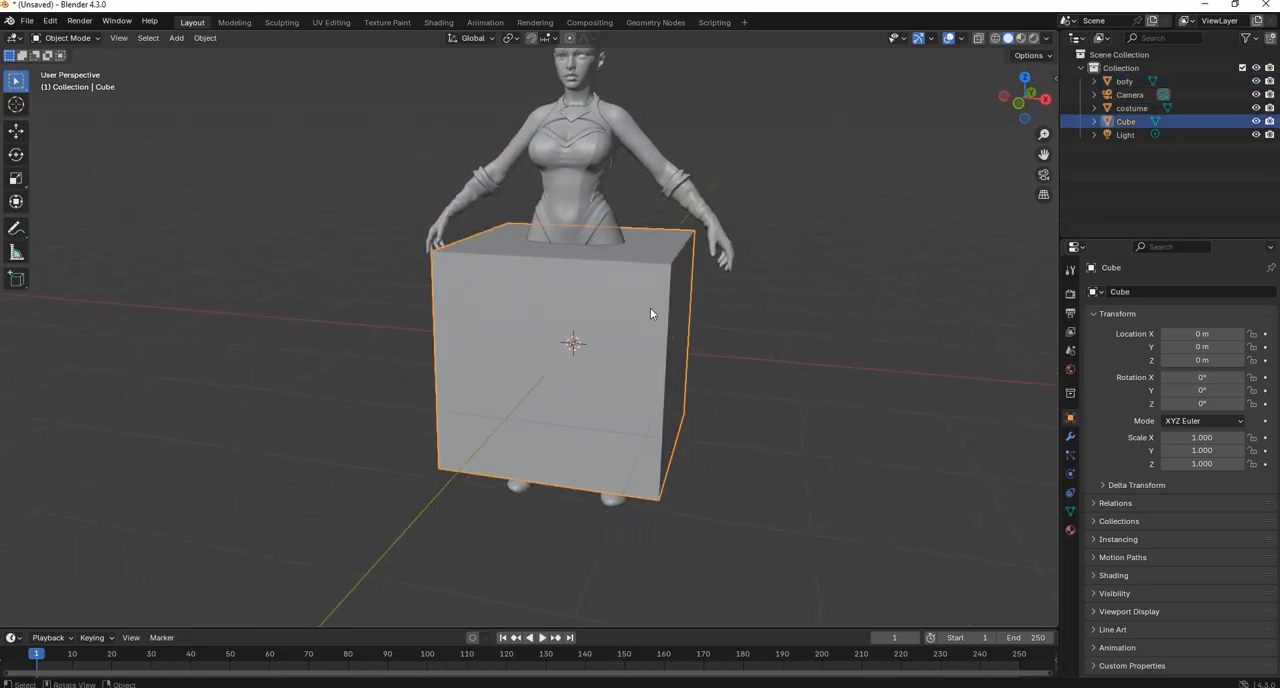
click(1055, 88)
click(964, 286)
text(2.6)
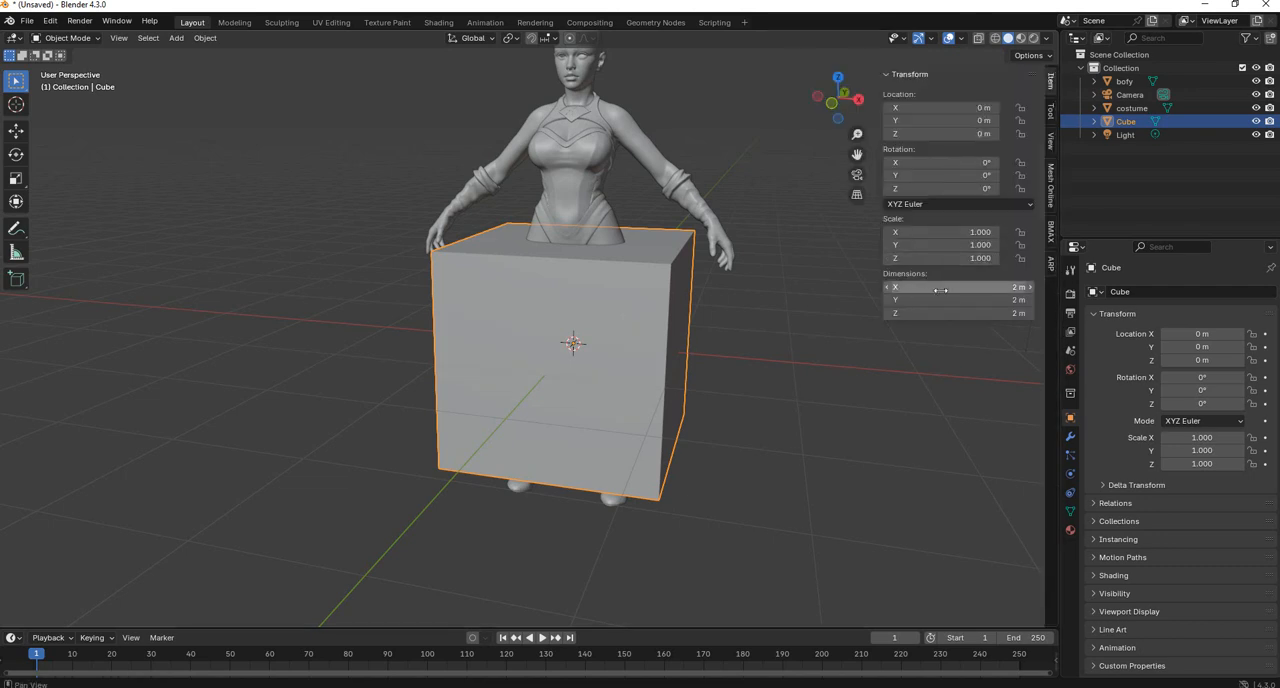
key(Return)
key(ctrl+z)
mouse_move(1000, 297)
mouse_down()
mouse_move(1028, 297)
mouse_move(1006, 297)
mouse_up()
key(ctrl+z)
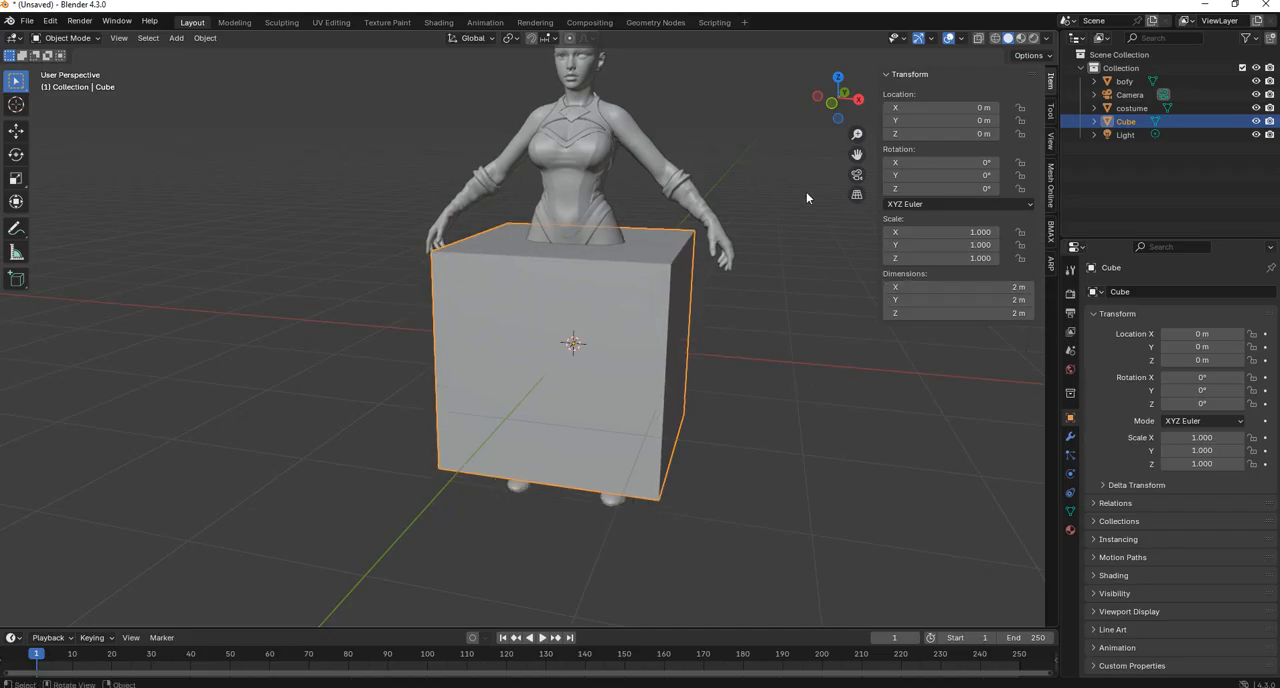
Select the body and costume together, scale them down to about 0.368, and move them to fit inside the cube in front view.
click(663, 126)
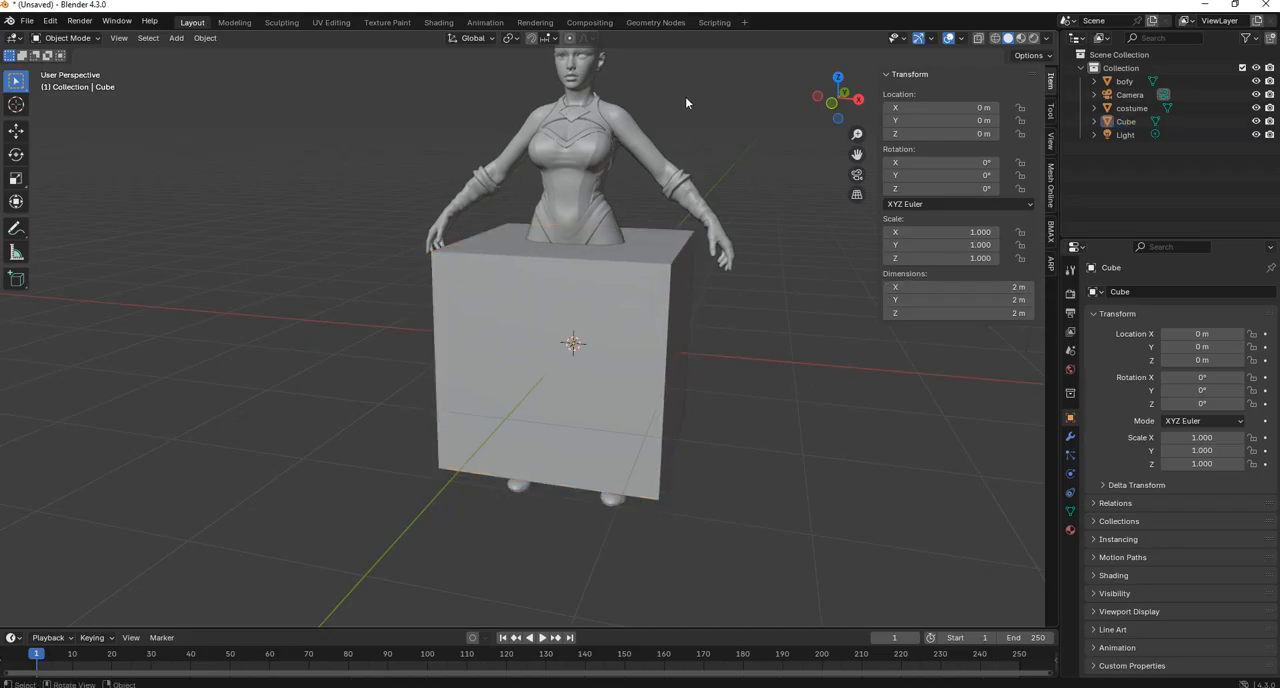
drag(685, 100, 490, 160)
click(834, 110)
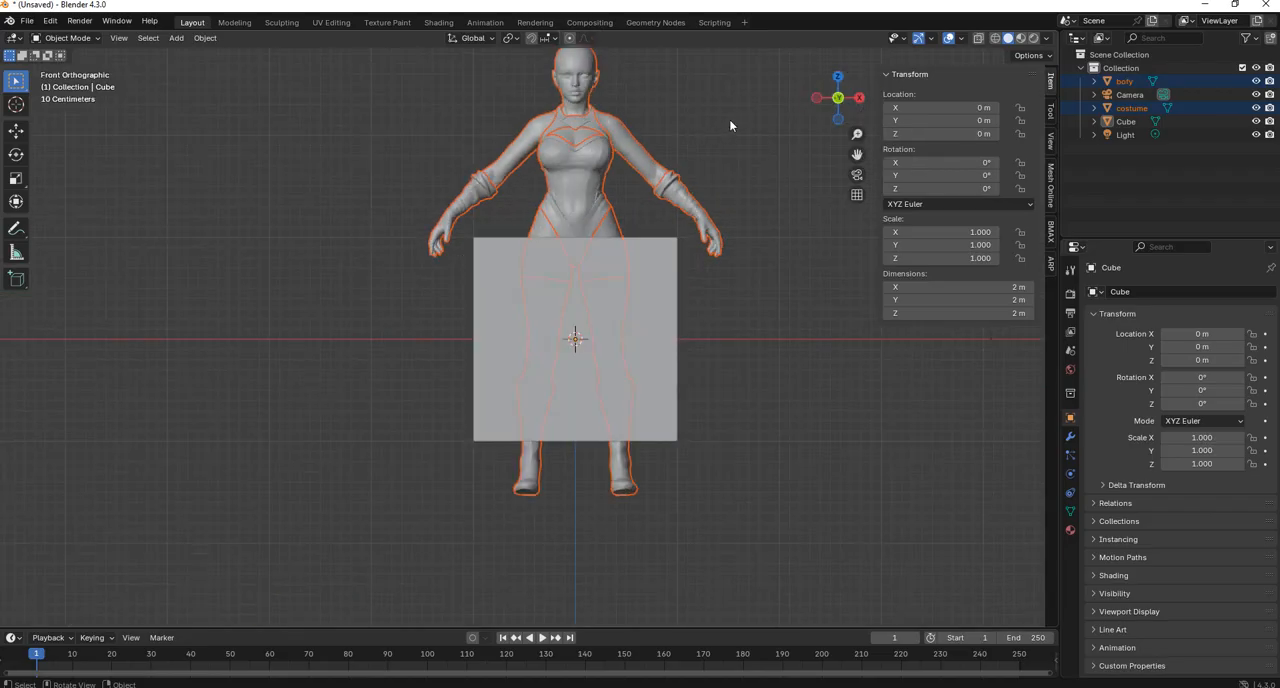
key(s)
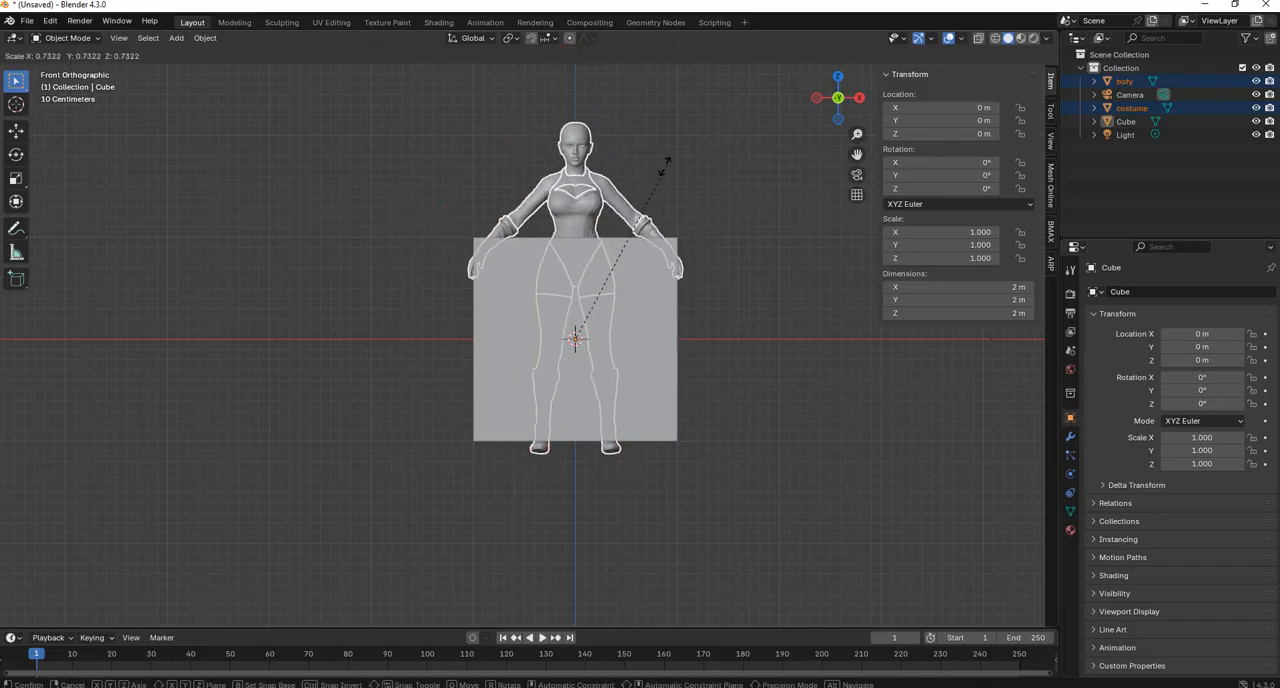
click(668, 236)
key(g)
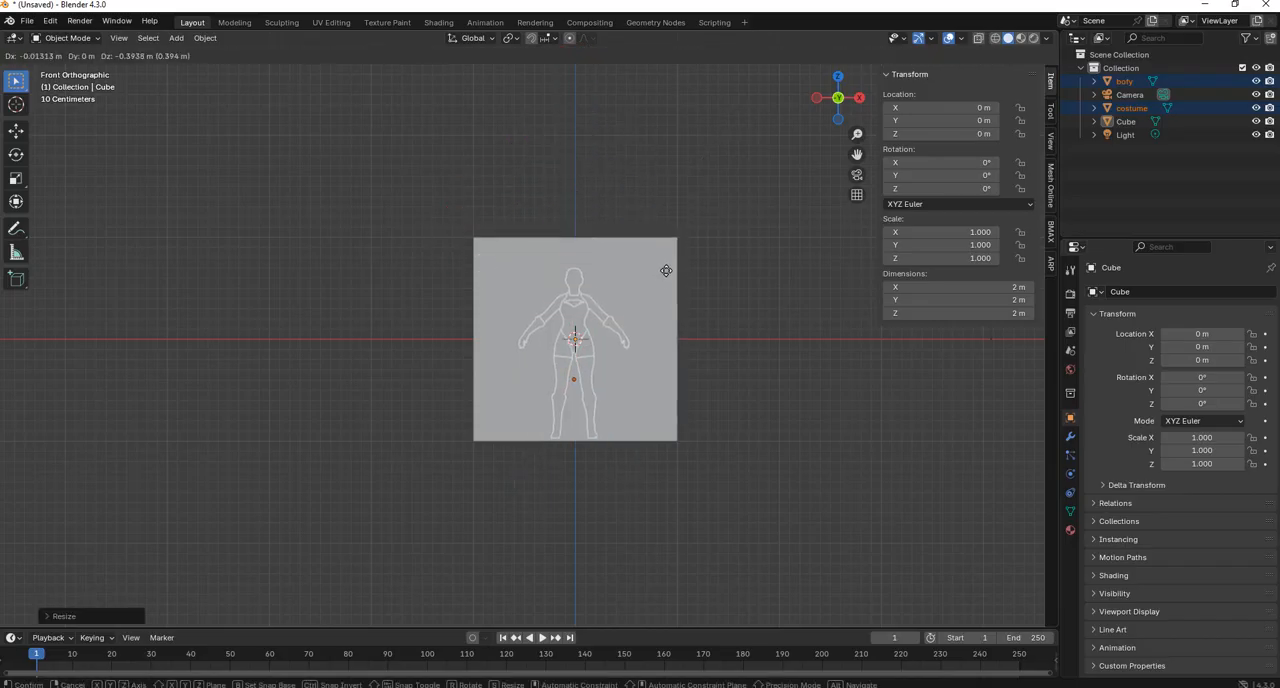
click(668, 272)
key(s)
click(708, 262)
key(s)
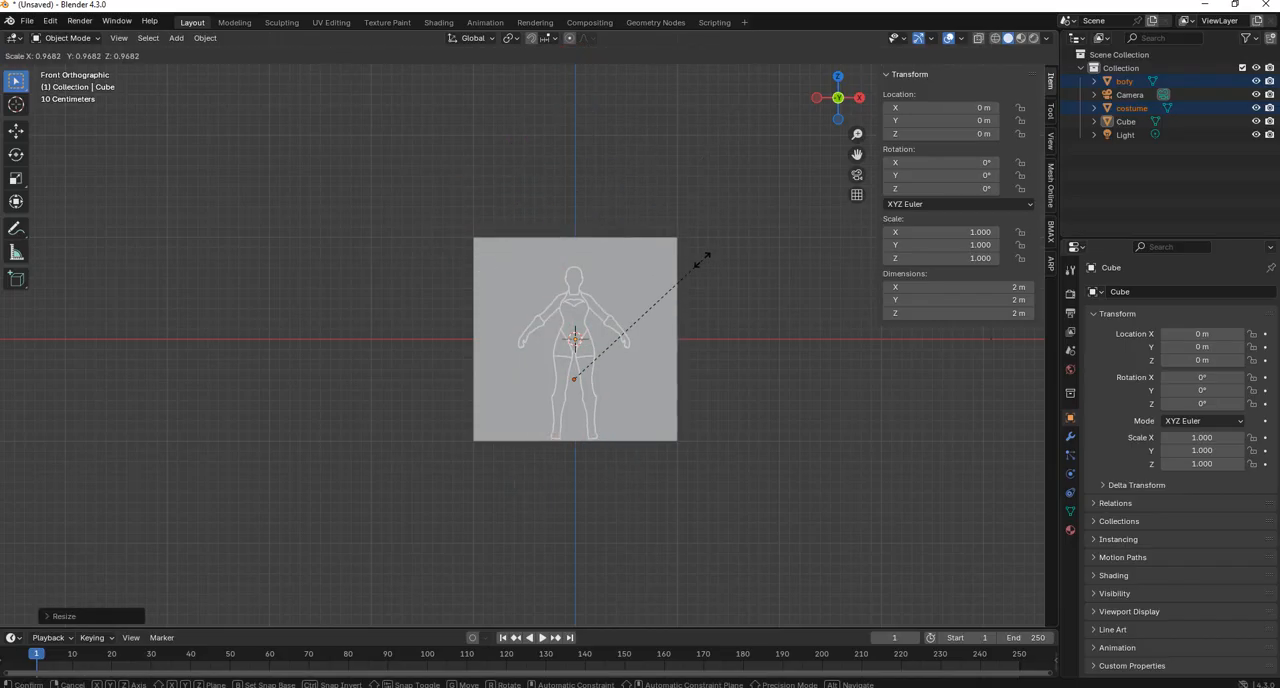
click(703, 259)
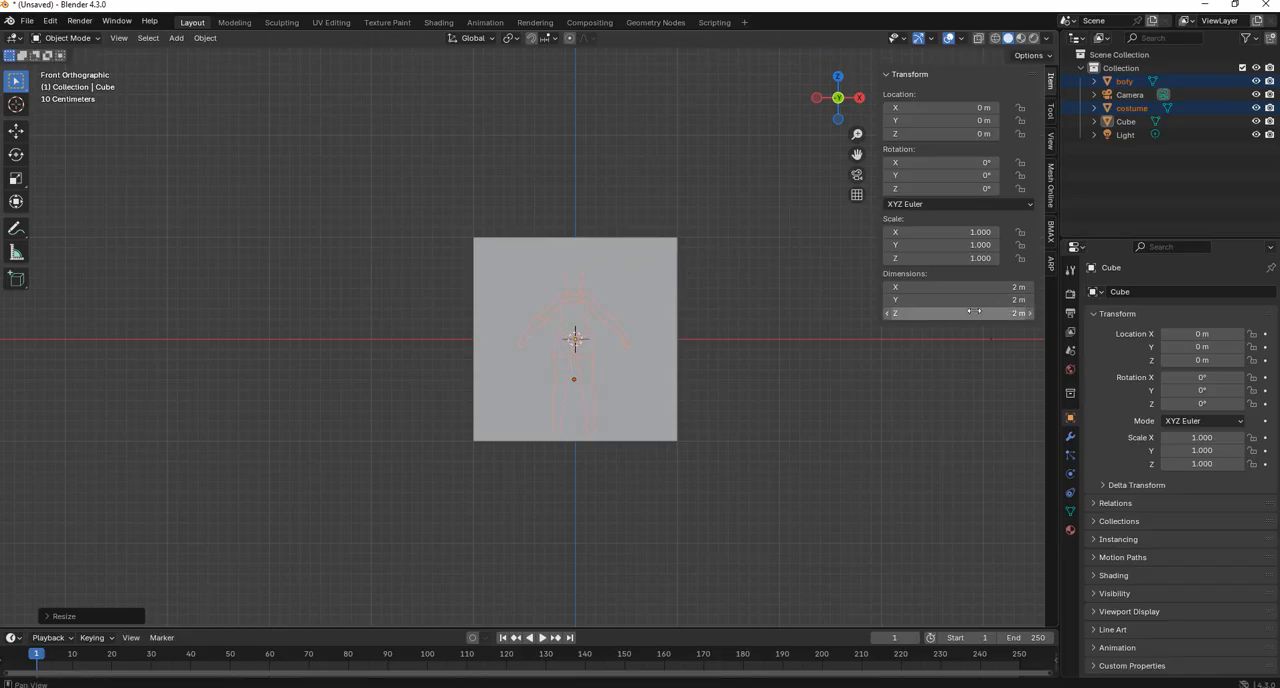
Try a slight further resize and a small downward move of the figure inside the cube, and undo the adjustment.
key(s)
click(792, 281)
key(g)
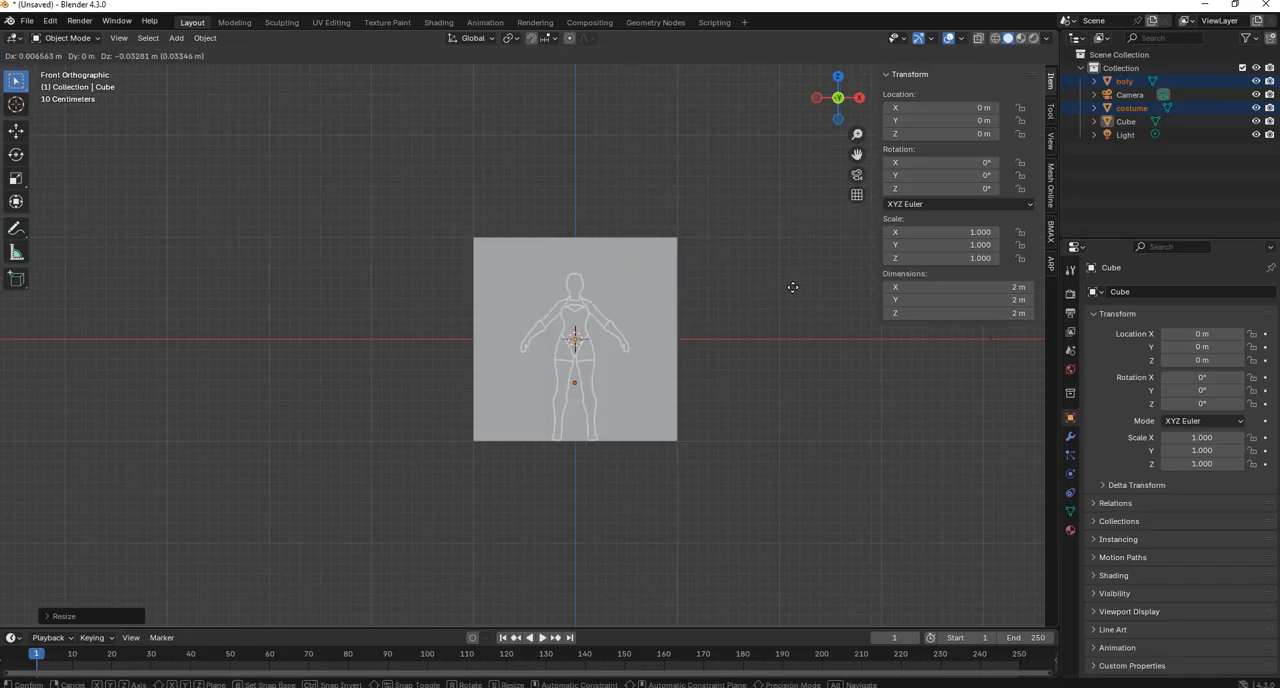
click(794, 288)
key(ctrl+z)
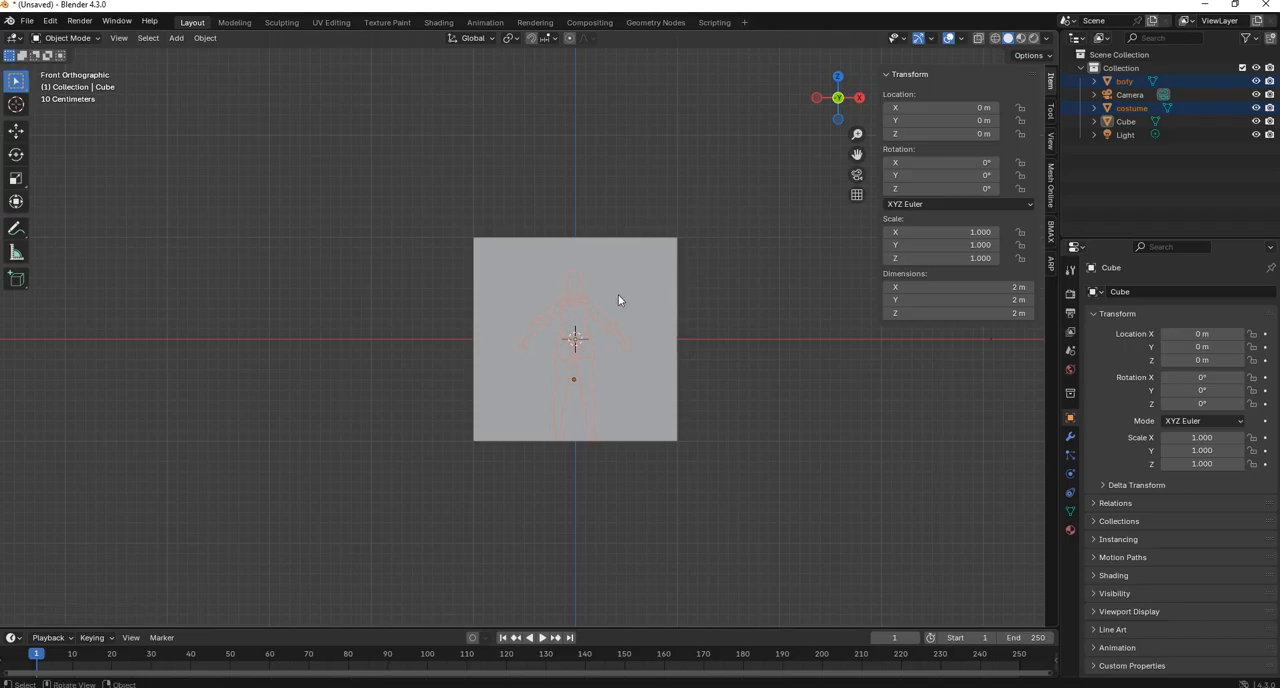
Raise the body and costume vertically until the feet reach the ground line, and remove the default cube from the scene.
click(16, 138)
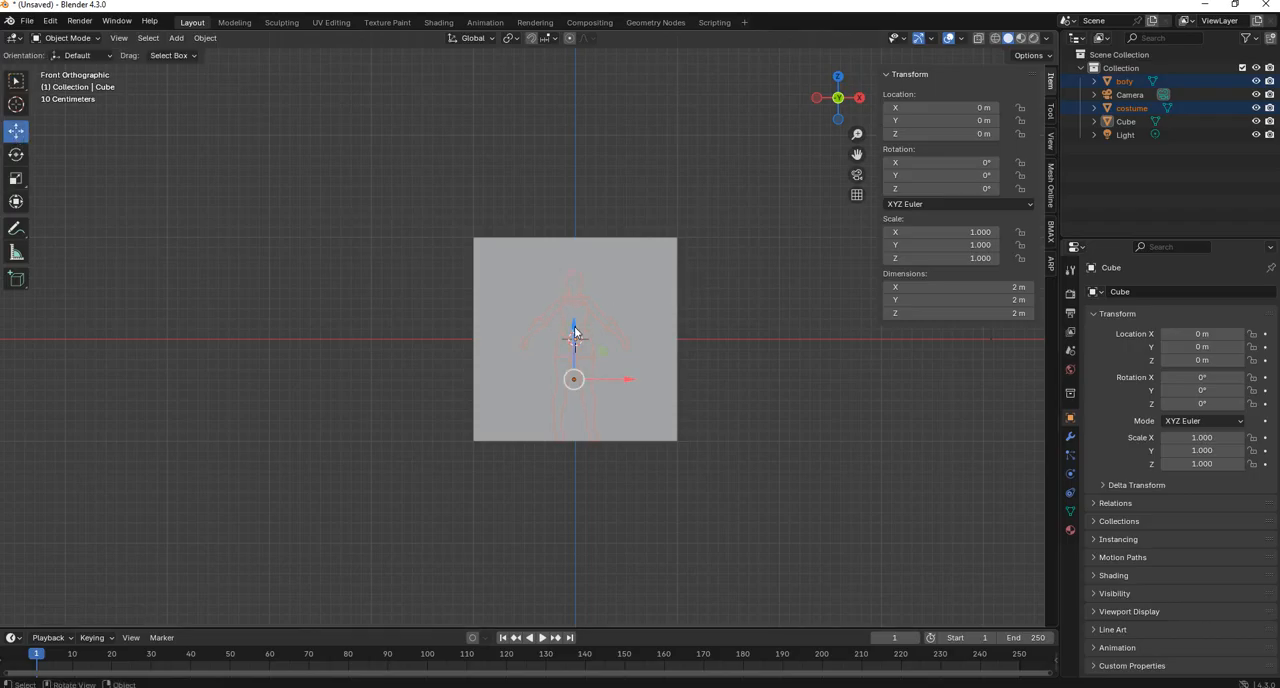
drag(575, 333, 575, 234)
click(630, 283)
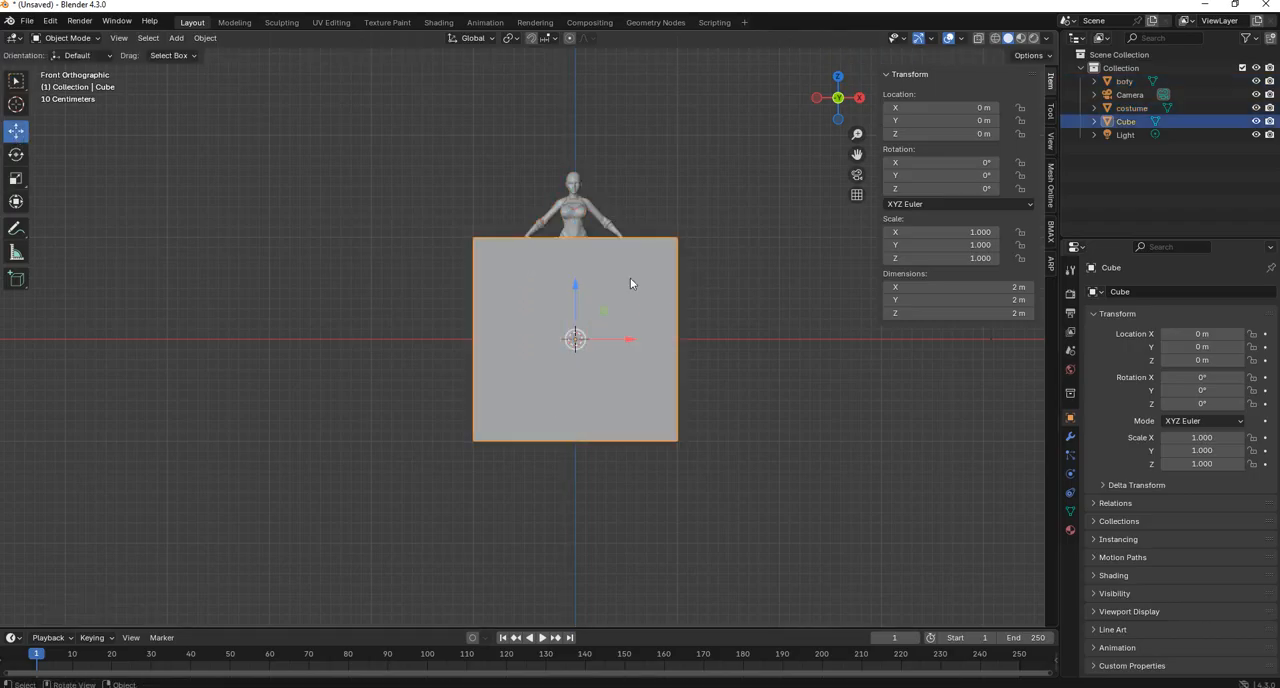
drag(630, 339, 279, 339)
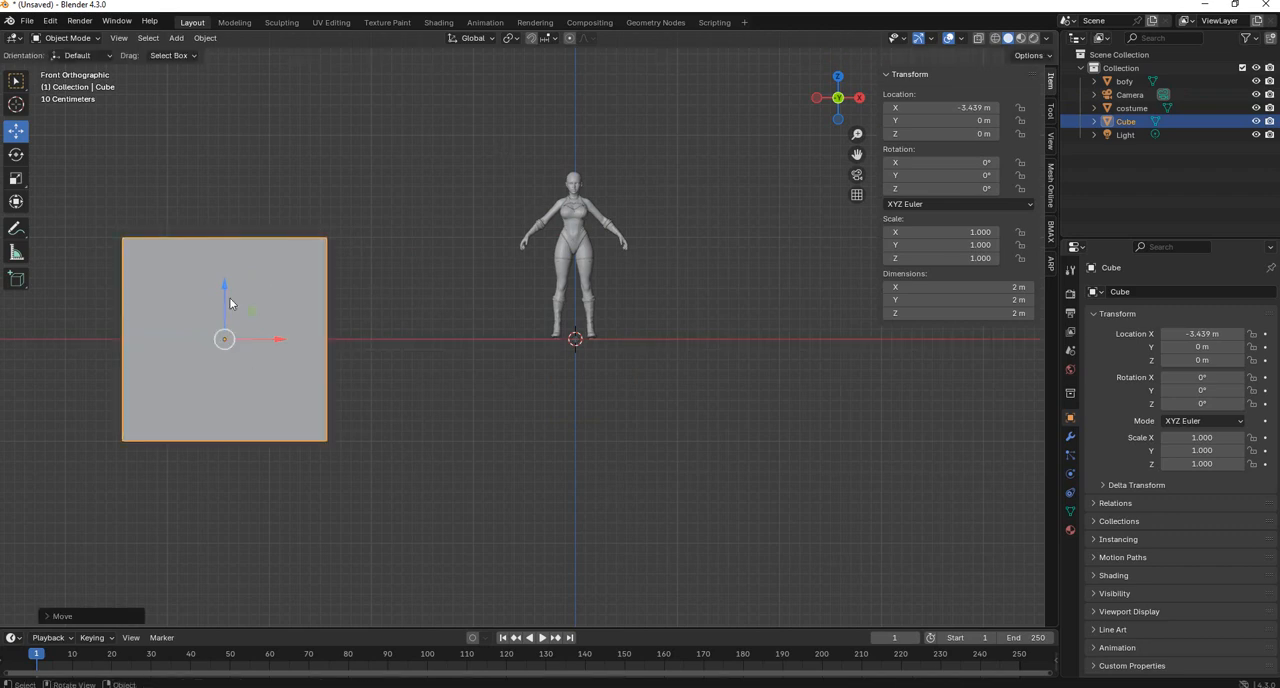
key(Delete)
Select the body and costume together and fine-tune their height to about 0.56 m on Z so the feet rest on the ground, then deselect.
drag(482, 135, 692, 312)
scroll(667, 240, up, 3)
shift+middle_drag(667, 238, 645, 360)
scroll(676, 358, up, 1)
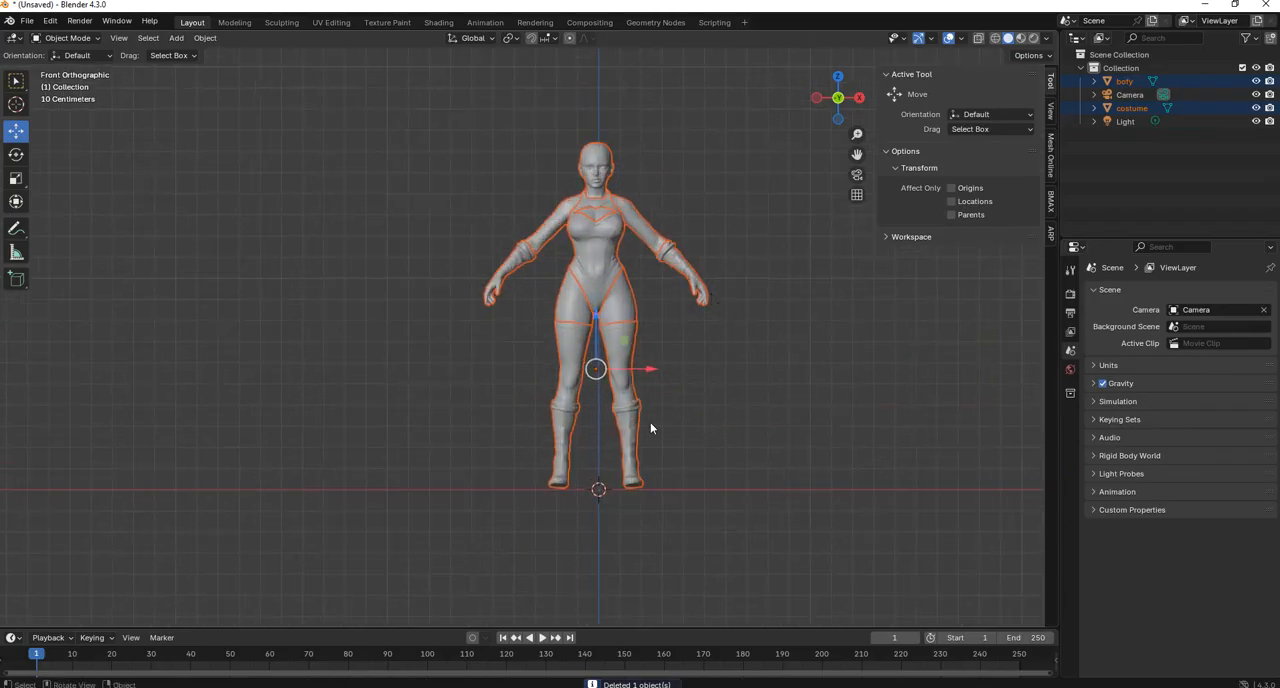
drag(596, 336, 598, 331)
drag(622, 374, 599, 343)
key(ctrl+z)
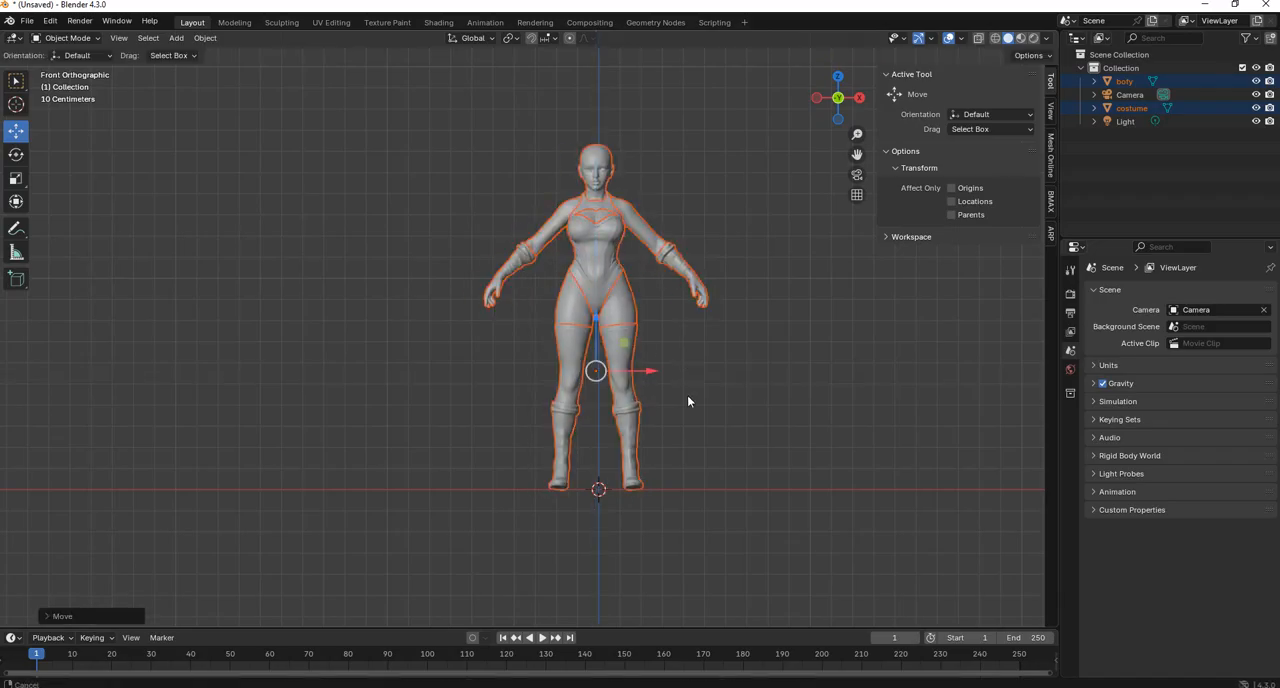
shift+middle_drag(681, 342, 685, 380)
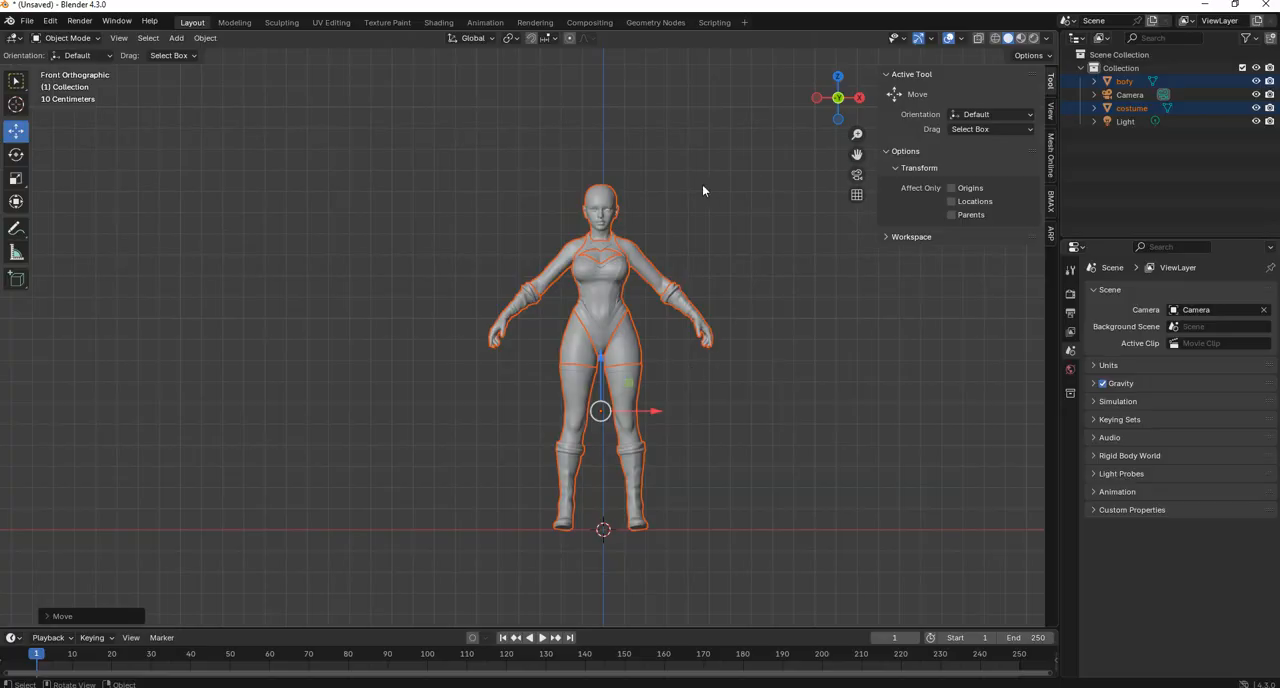
middle_drag(607, 323, 588, 457)
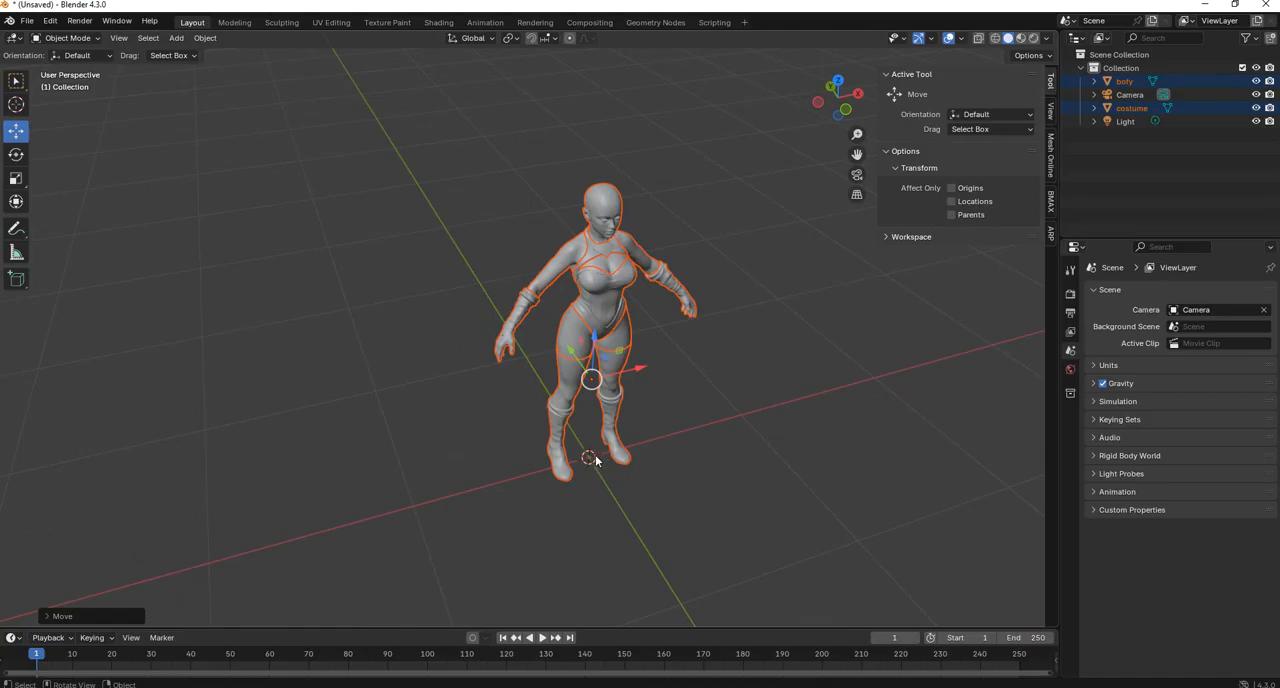
middle_drag(606, 458, 600, 457)
click(788, 283)
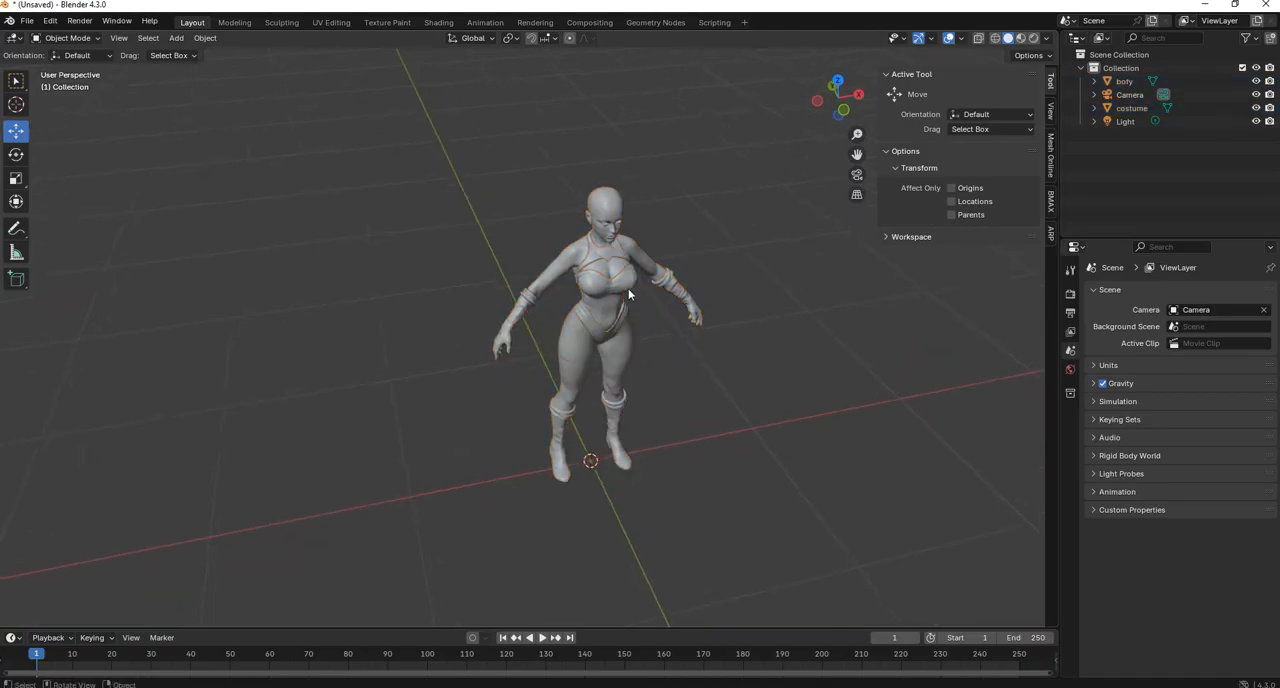
Select the costume, try shifting its X location to -0.11313 m, and undo the shift.
click(628, 289)
middle_drag(739, 320, 721, 326)
scroll(728, 342, up, 2)
shift+middle_drag(740, 368, 703, 311)
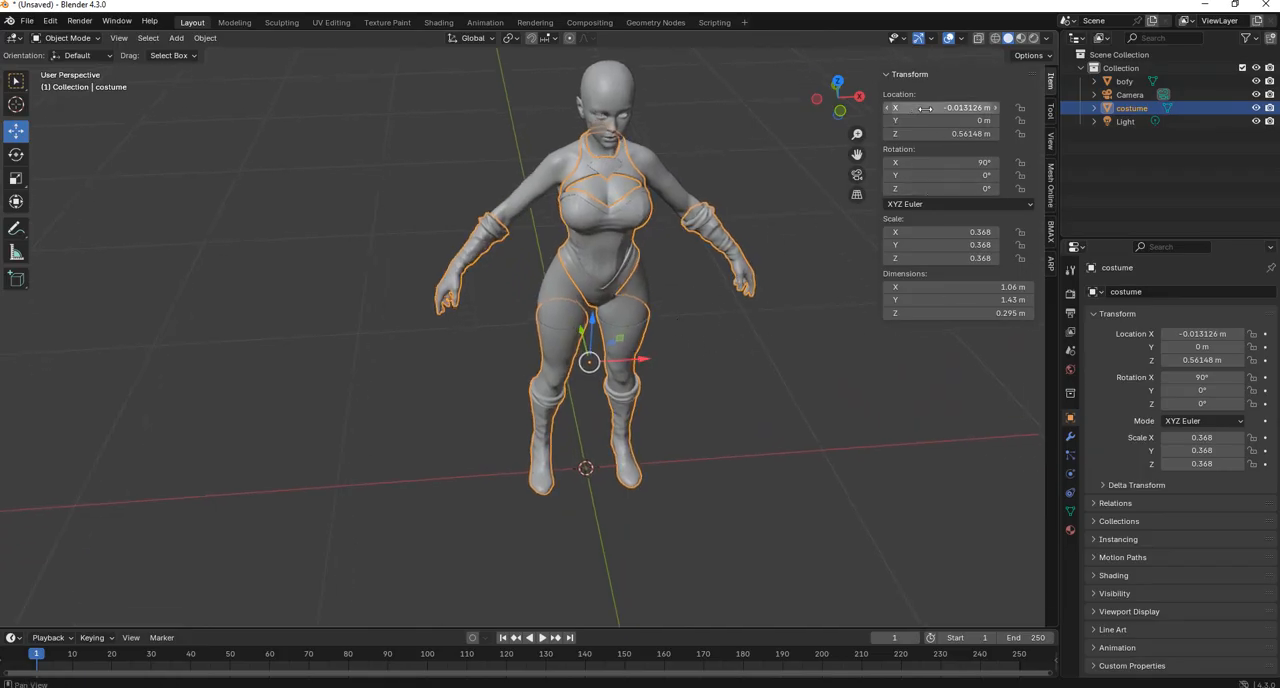
drag(934, 107, 923, 107)
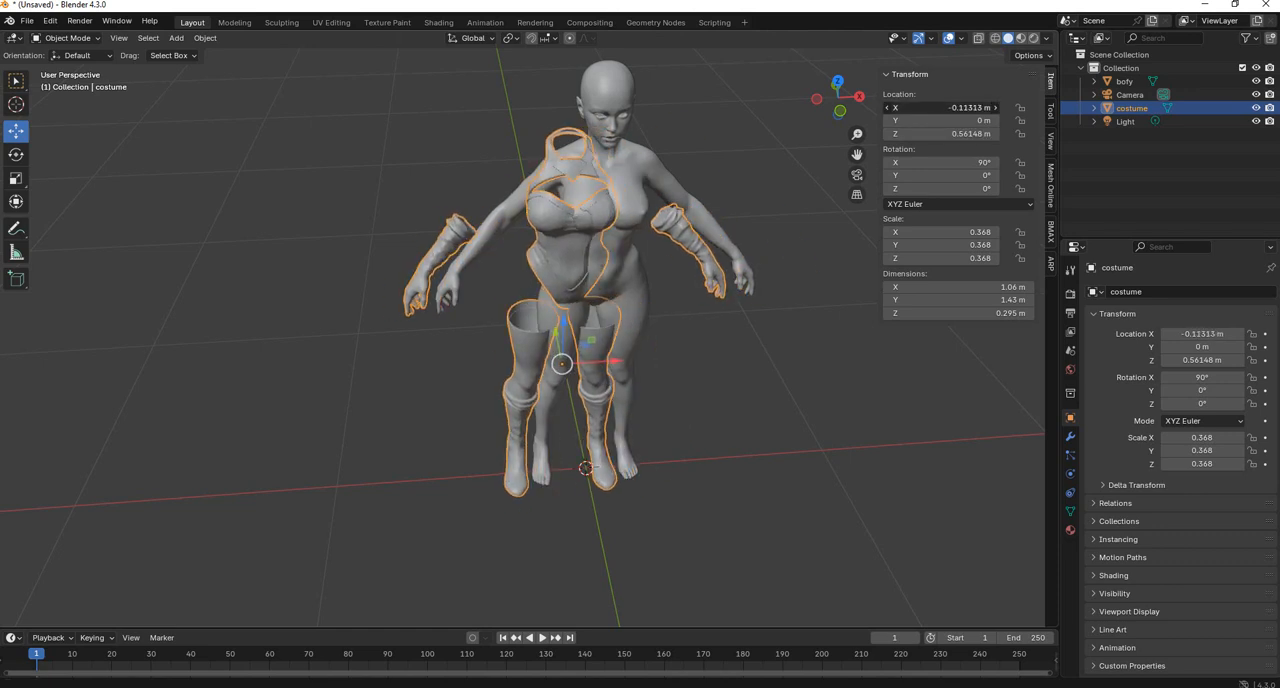
key(ctrl+z)
Compare the body's and costume's locations, then set the costume's X location to 0 m.
click(674, 184)
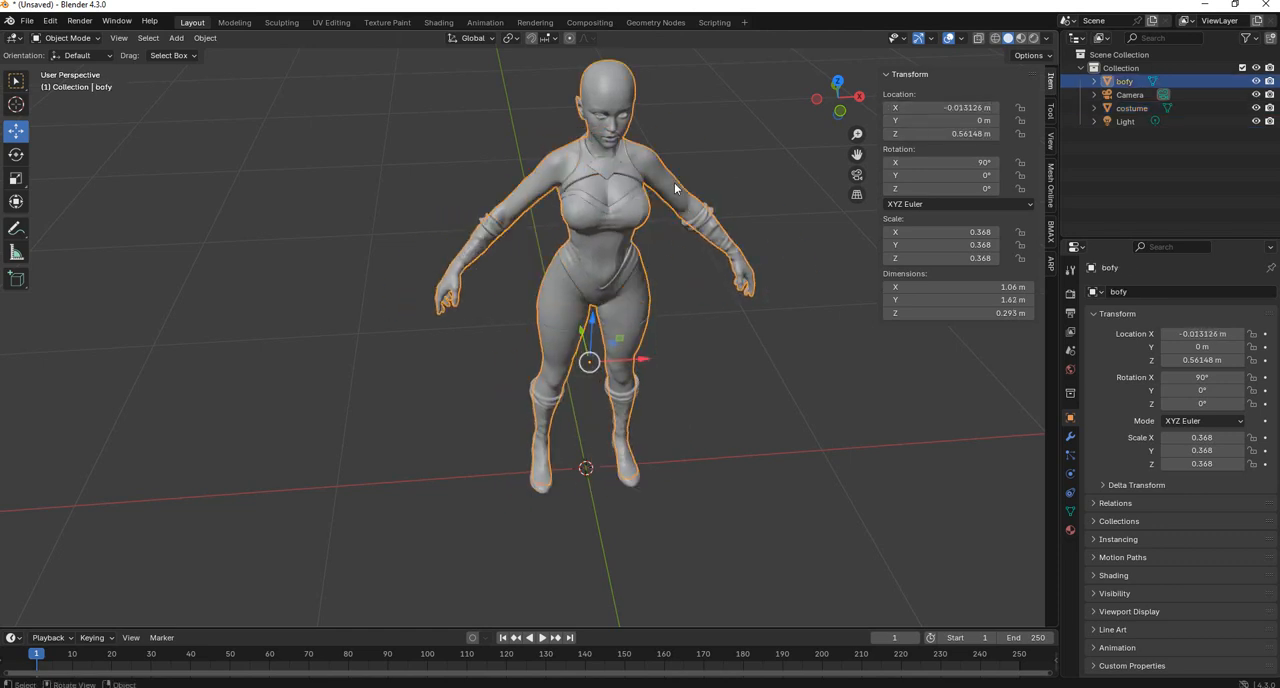
click(614, 225)
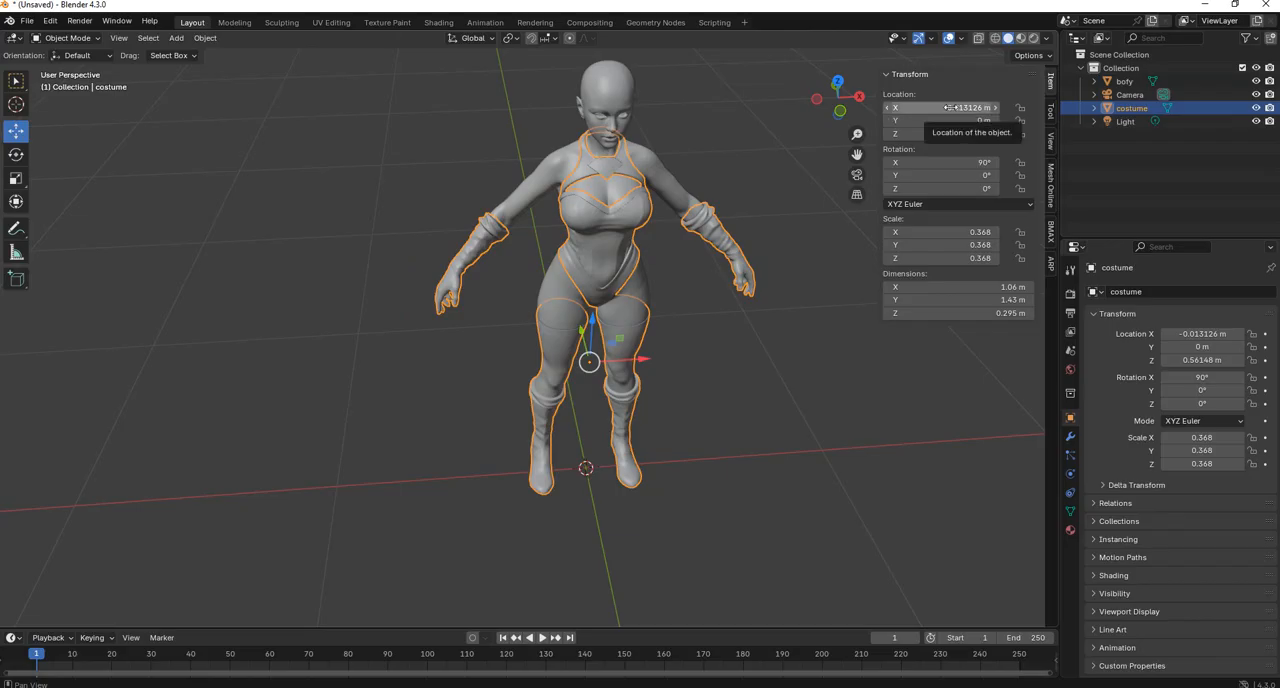
mouse_move(947, 107)
mouse_down()
mouse_move(990, 107)
mouse_move(880, 107)
mouse_move(972, 108)
mouse_up()
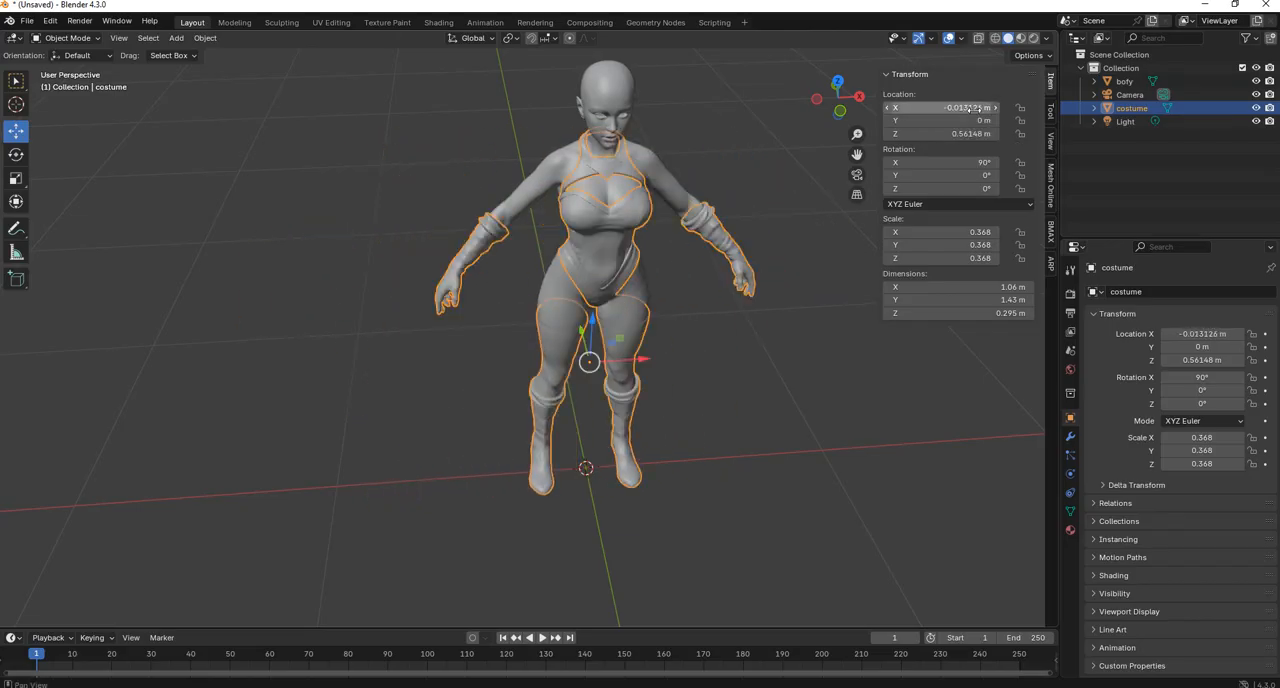
click(972, 107)
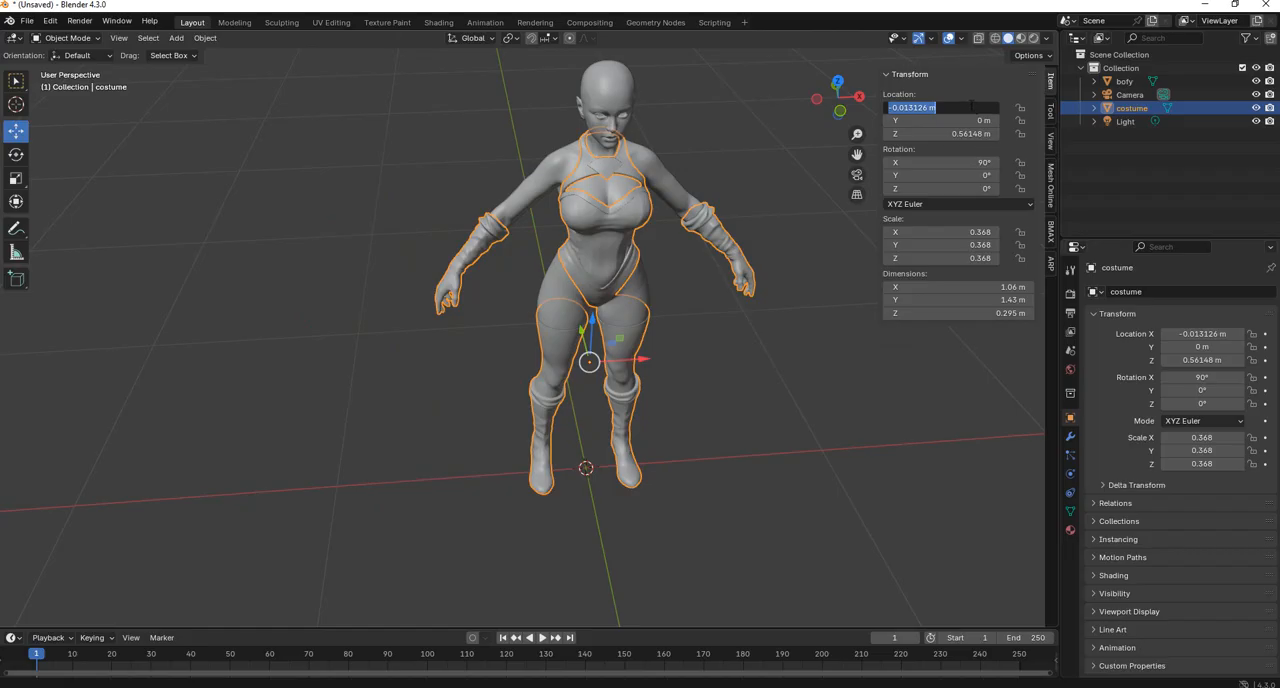
text(0)
key(Return)
click(766, 168)
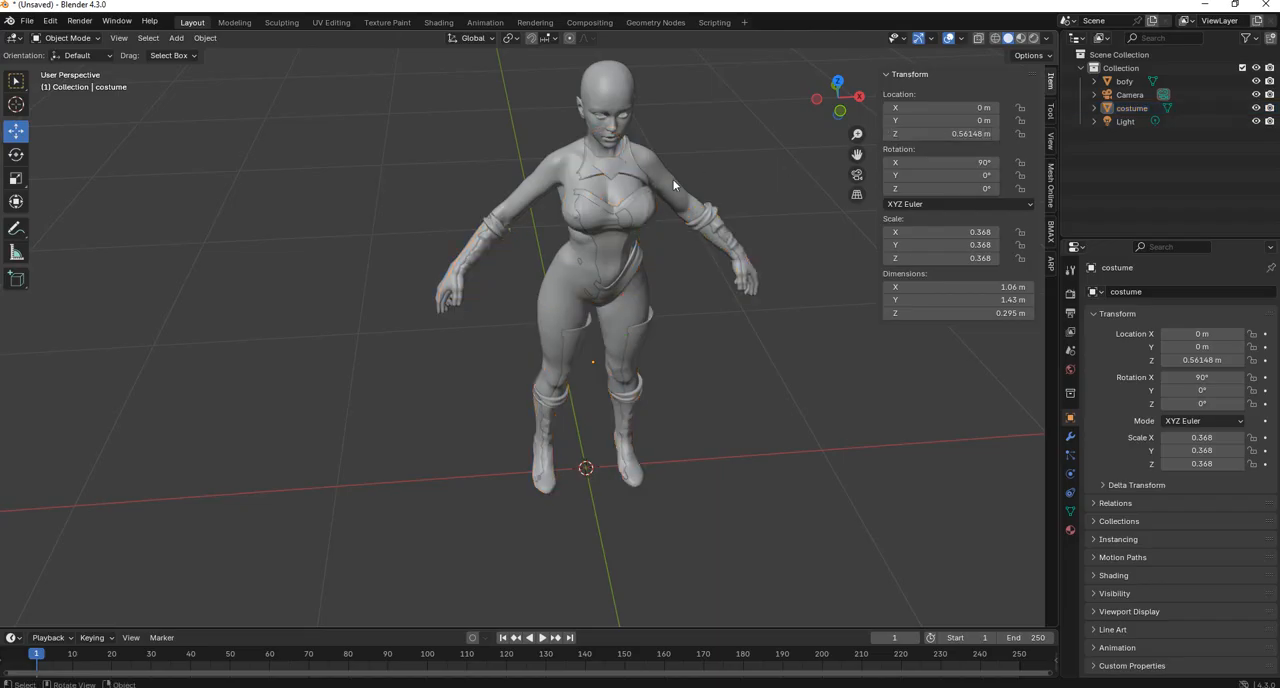
Set the body's X location to 0 m and clear the selection.
click(665, 179)
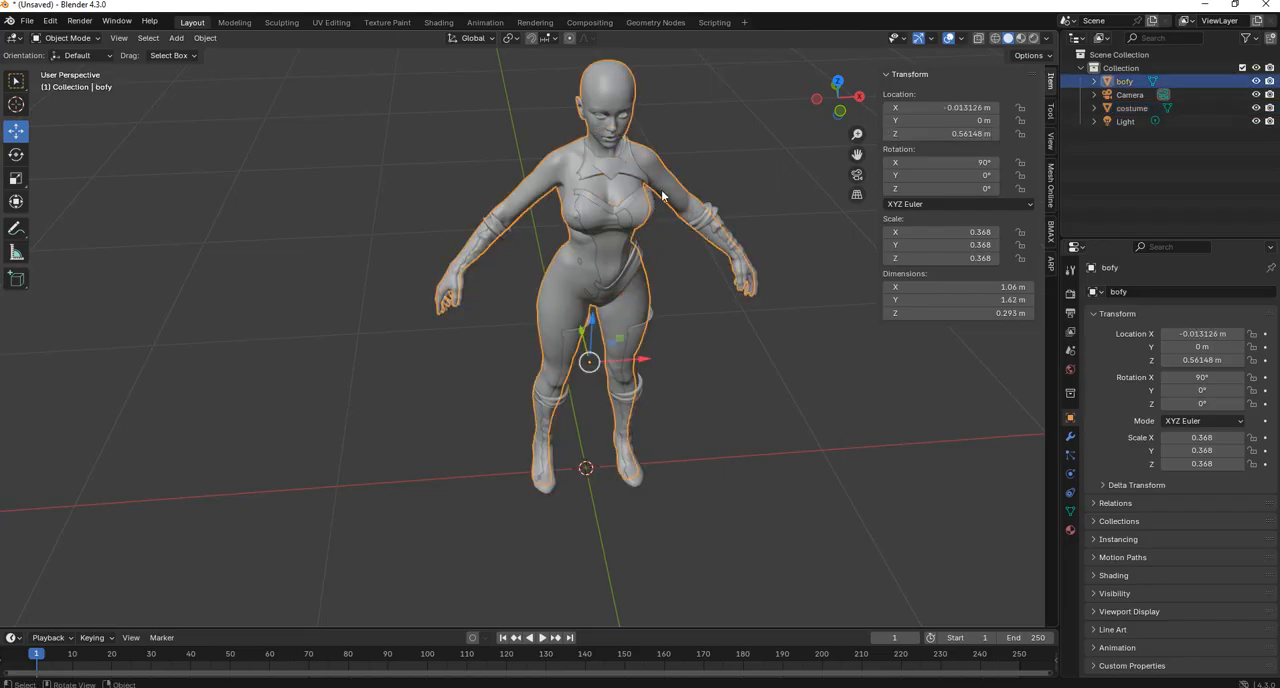
click(960, 107)
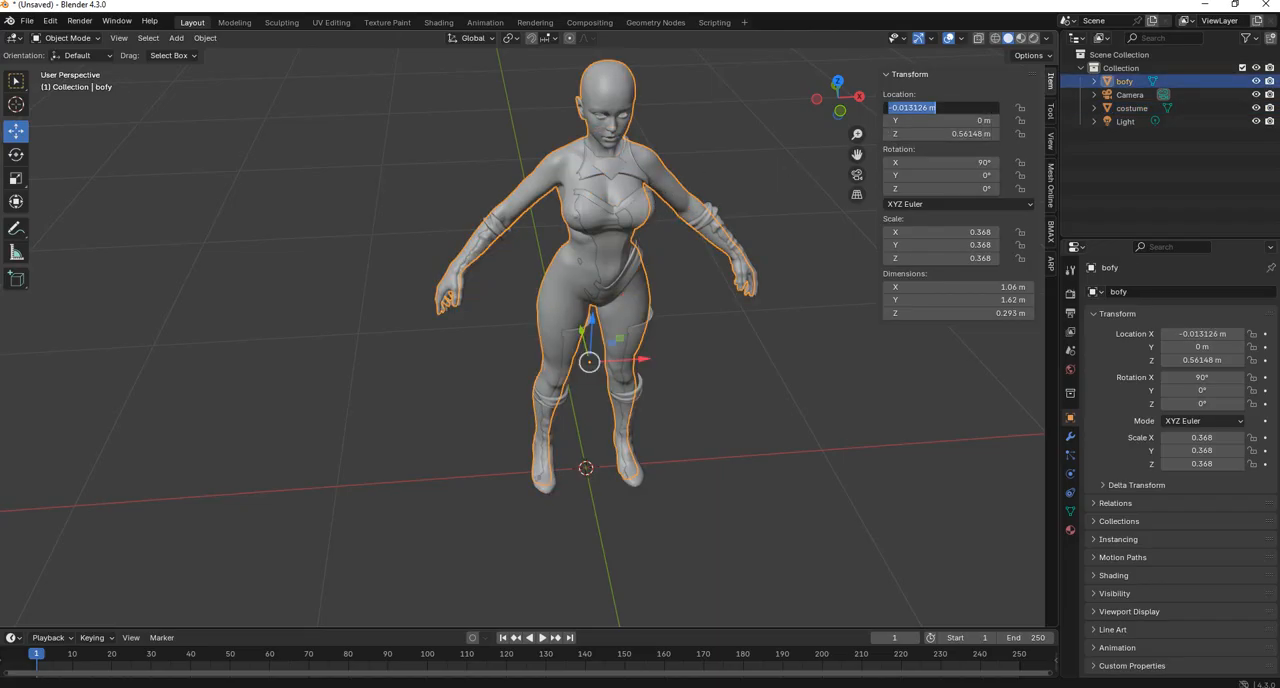
text(0)
key(Return)
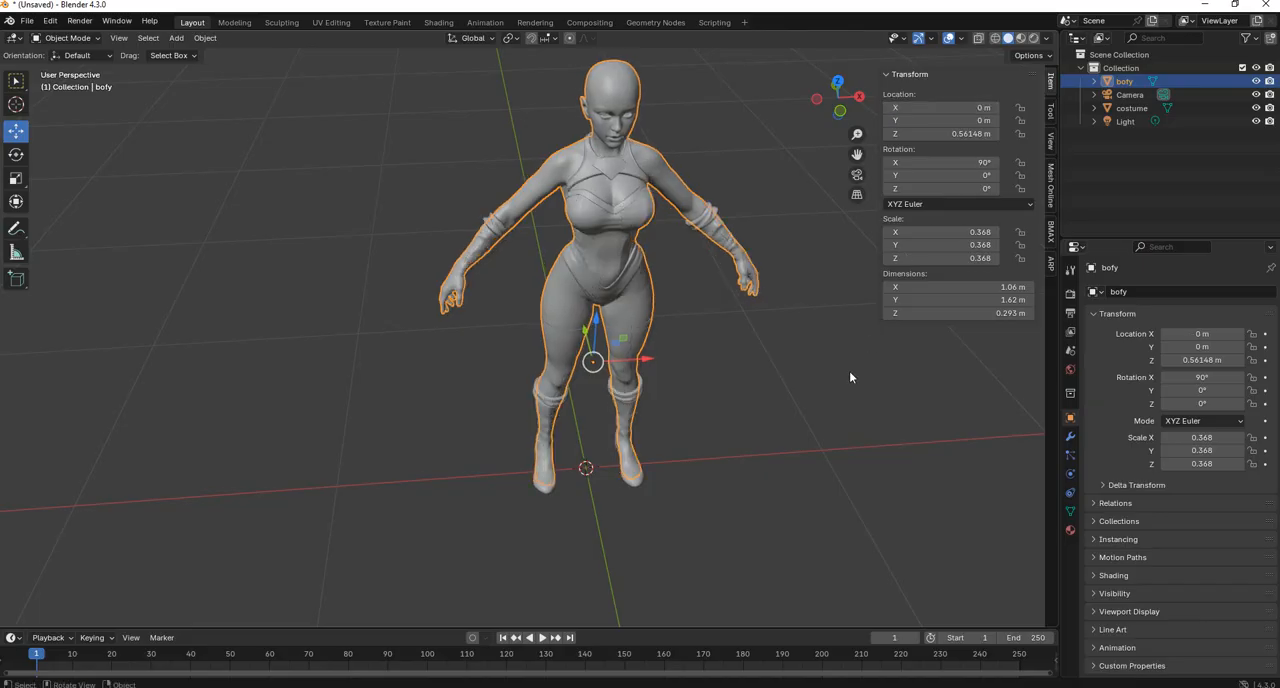
click(843, 375)
Examine the head and collar closely in front orthographic view to check their centring, then switch to perspective and deselect the costume.
click(704, 218)
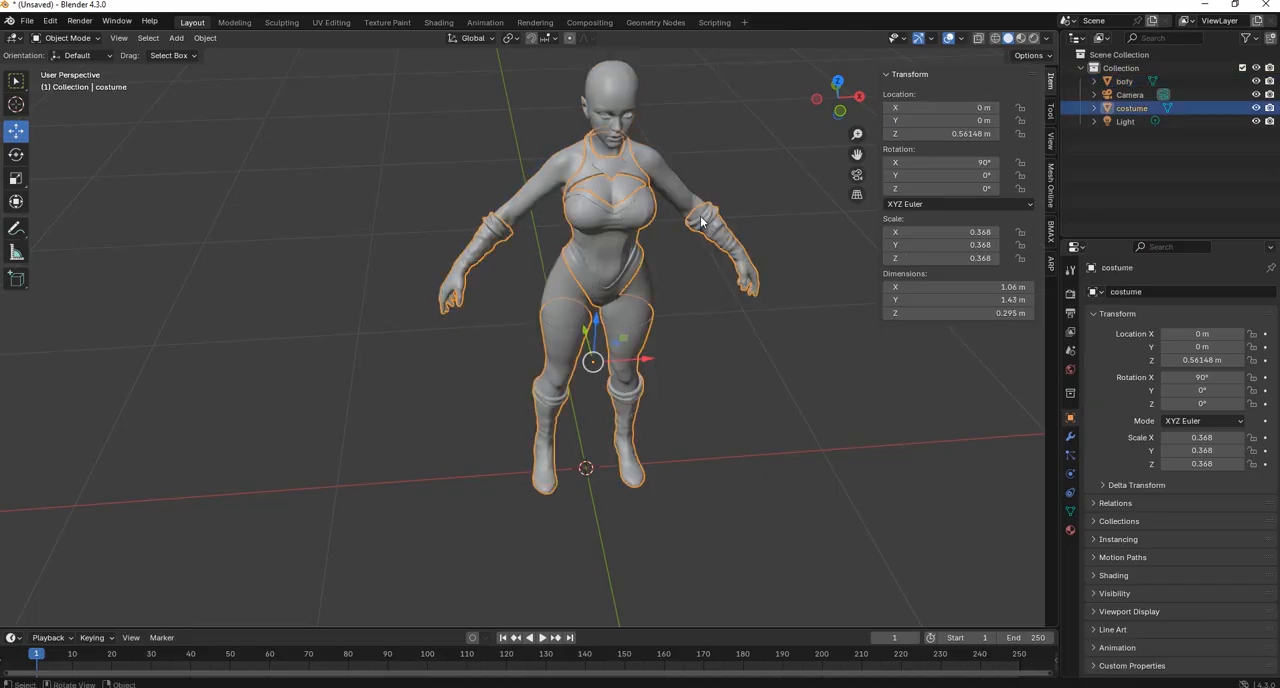
scroll(680, 343, up, 6)
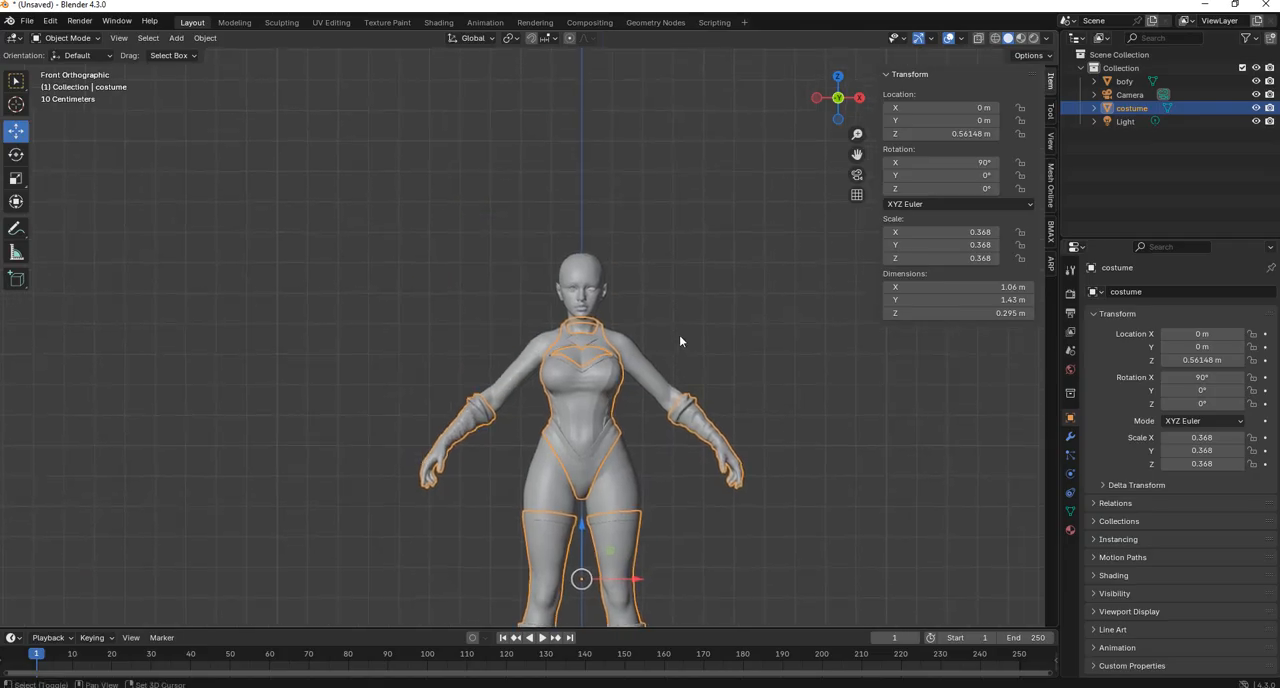
scroll(536, 363, up, 2)
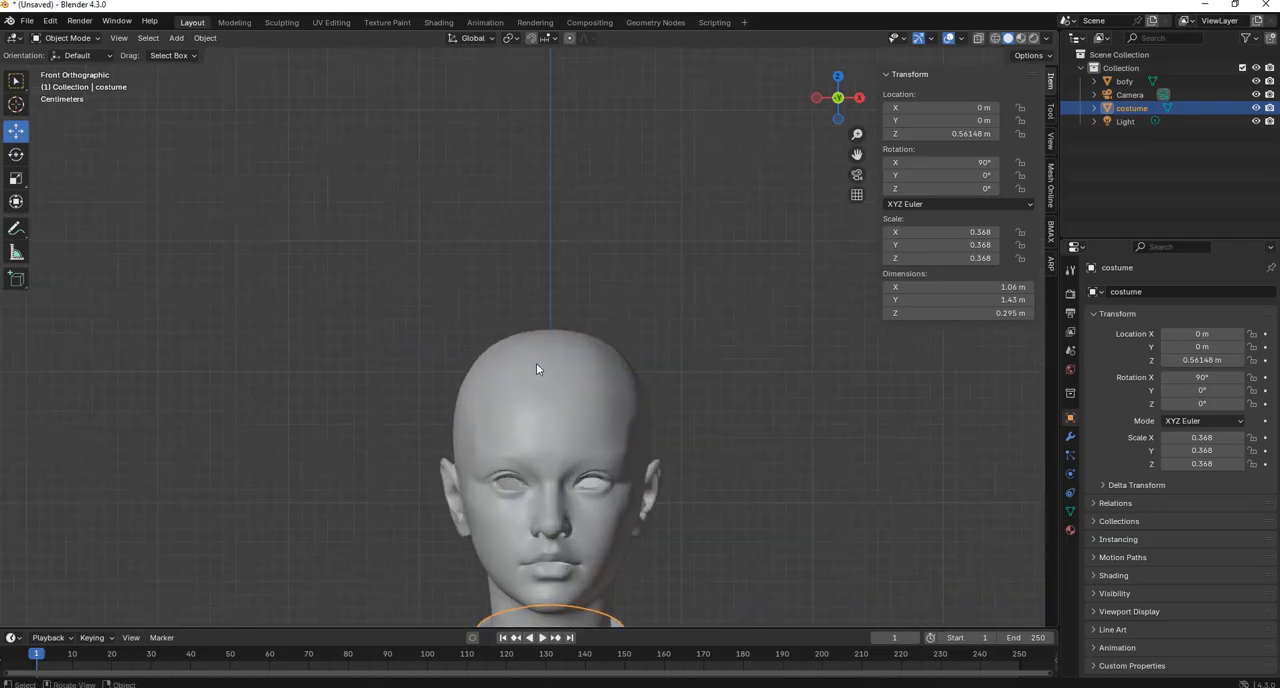
scroll(560, 330, up, 1)
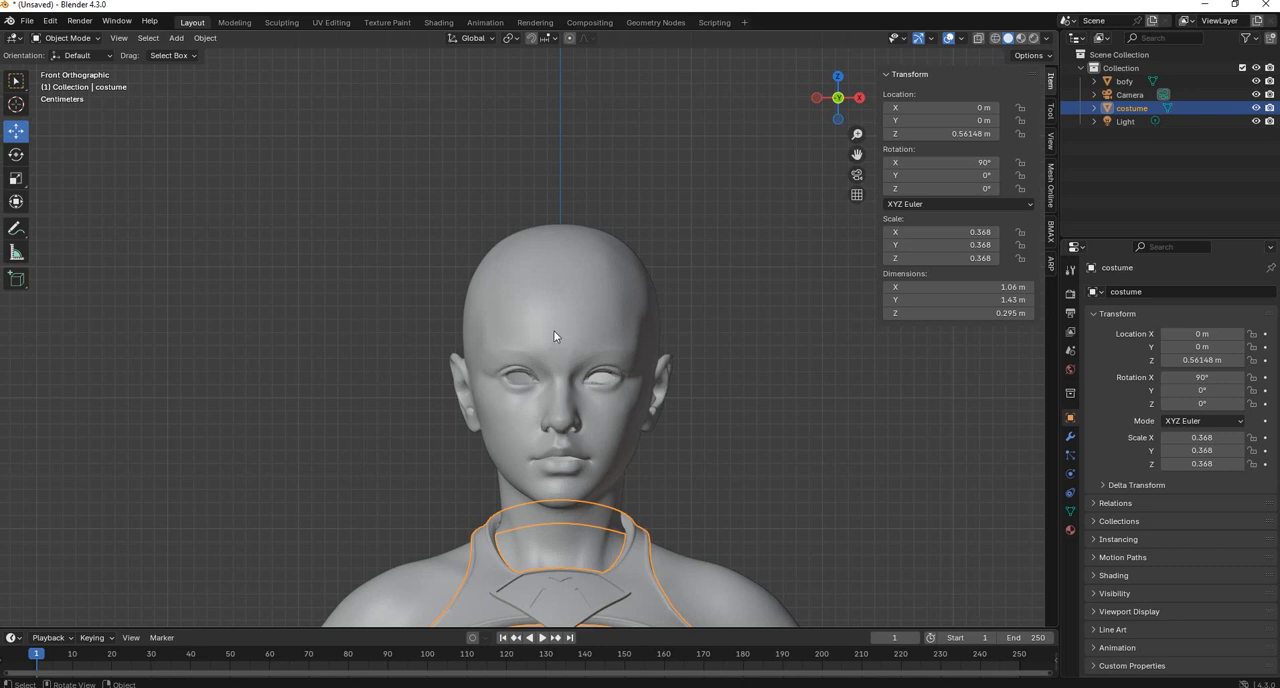
scroll(571, 377, up, 1)
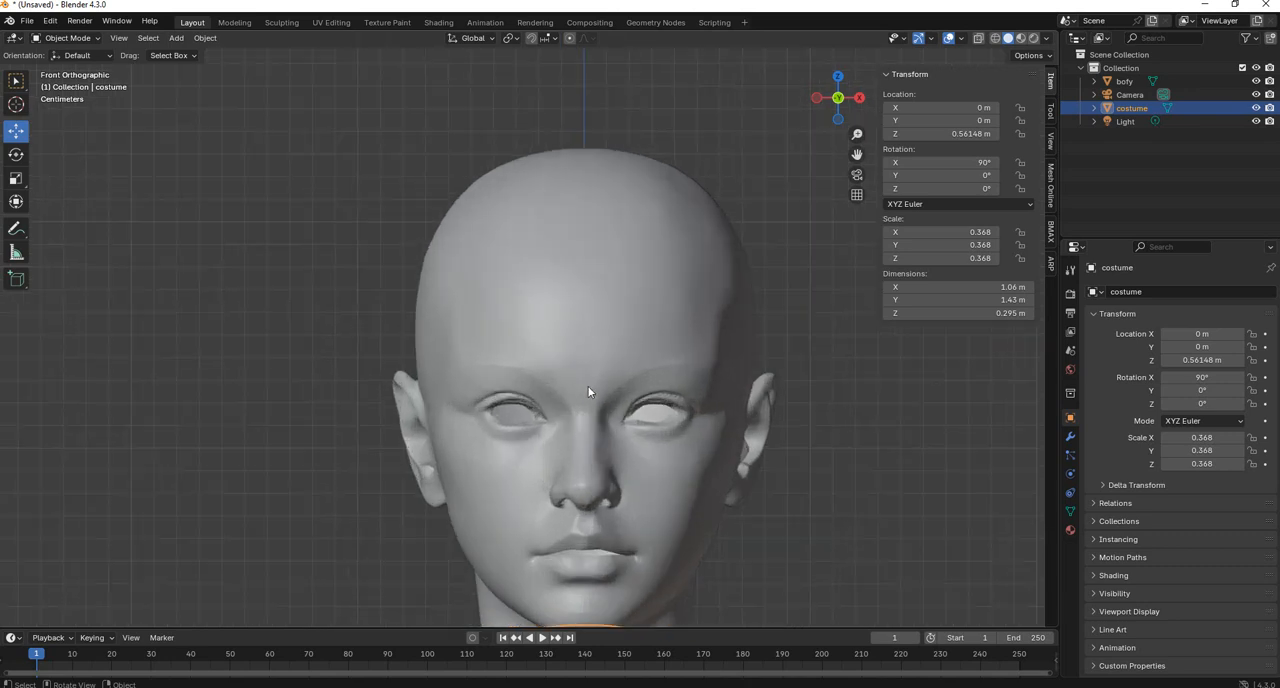
scroll(583, 340, up, 1)
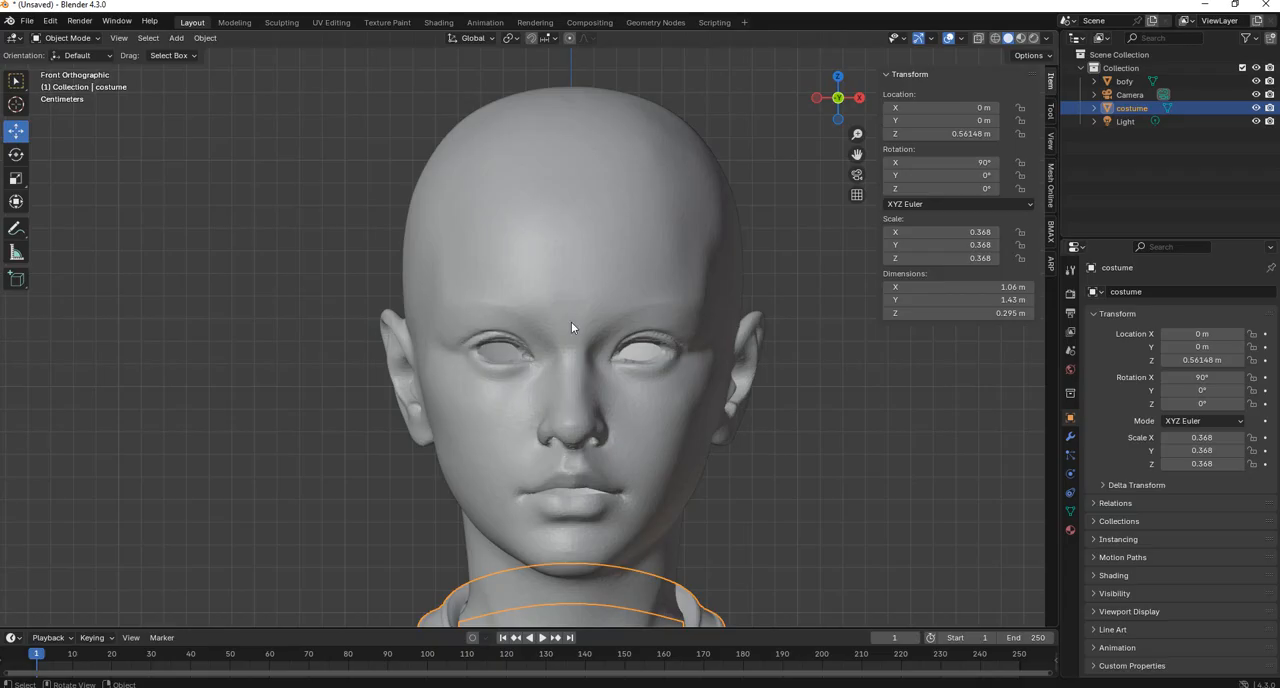
scroll(477, 304, up, 1)
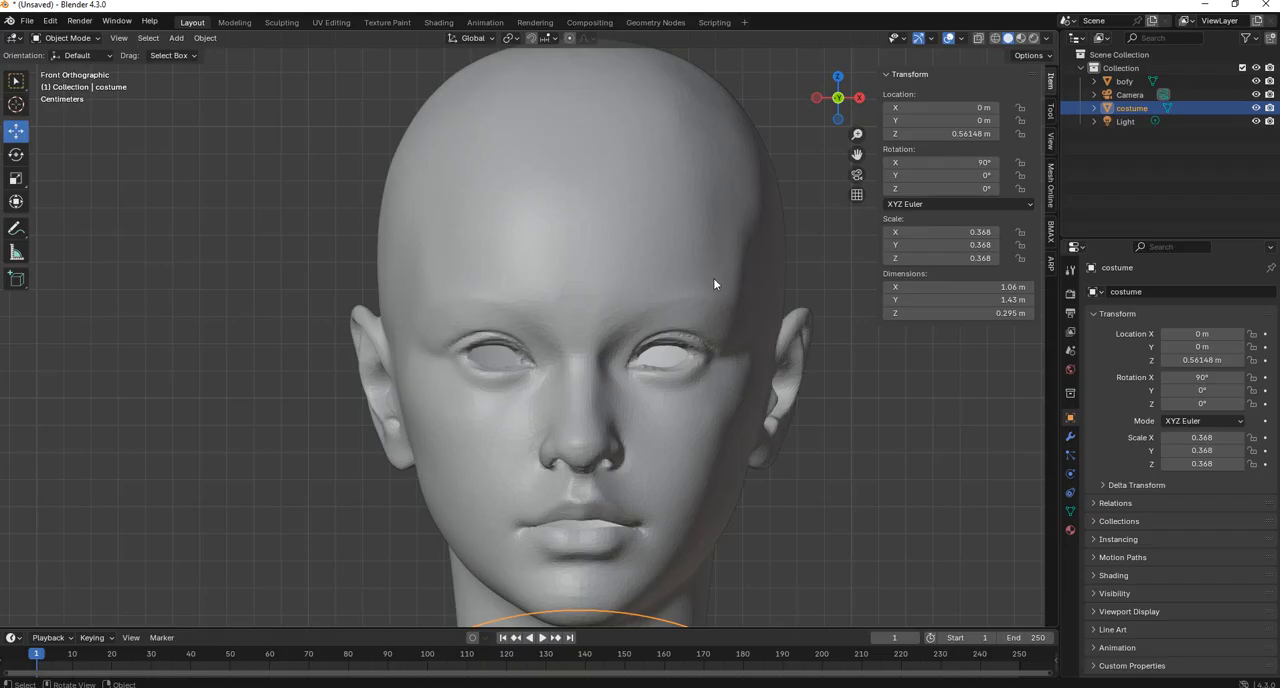
scroll(630, 371, down, 6)
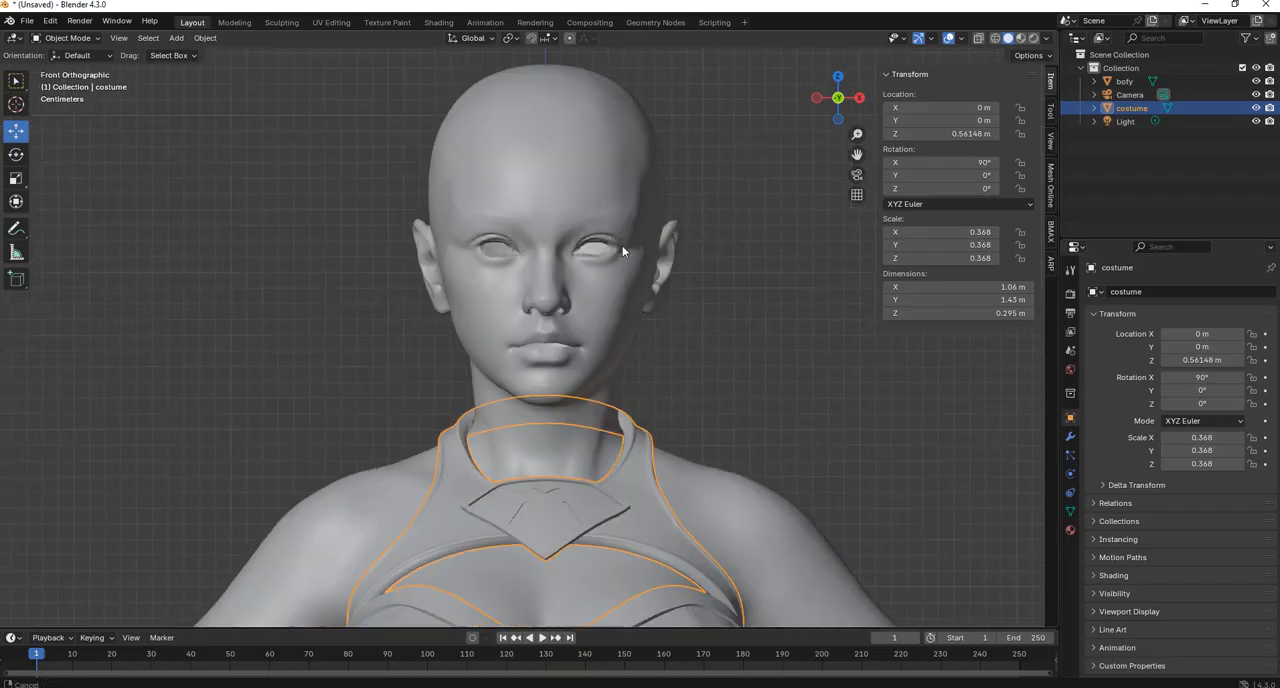
key(KP_5)
click(657, 256)
scroll(798, 151, down, 4)
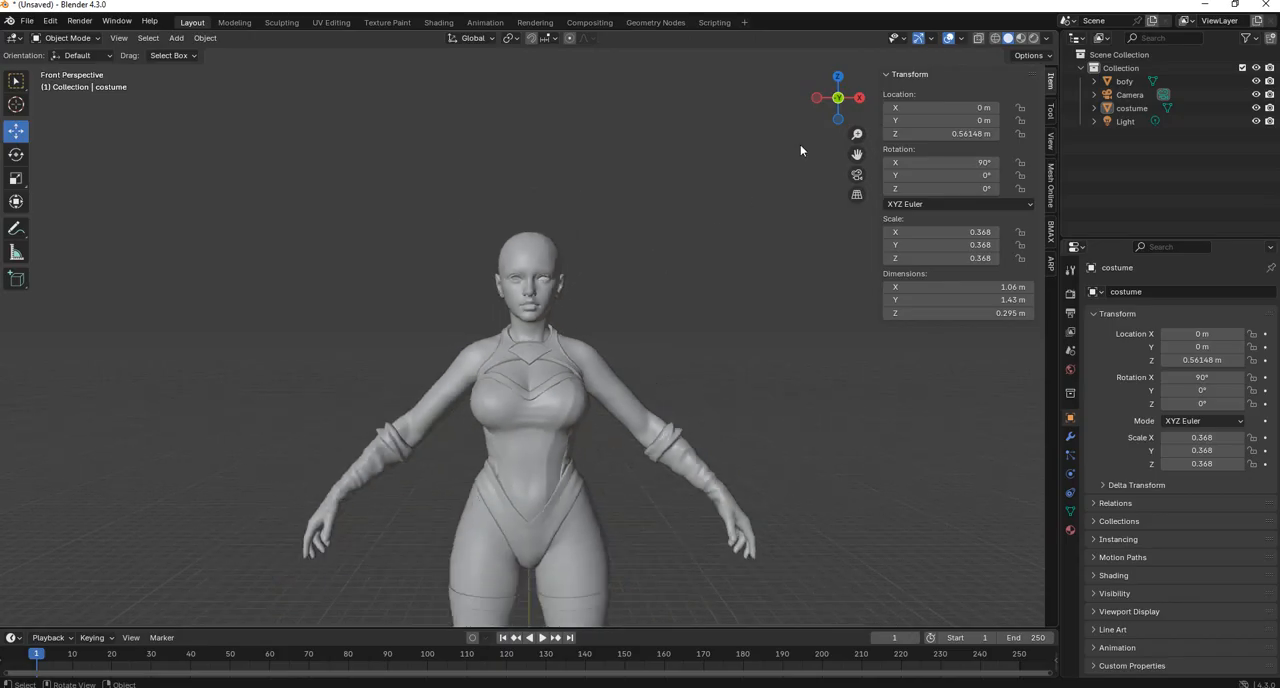
Examine the model's alignment from the left side, front and perspective views, including the head and the full figure.
click(837, 100)
middle_drag(643, 269, 847, 221)
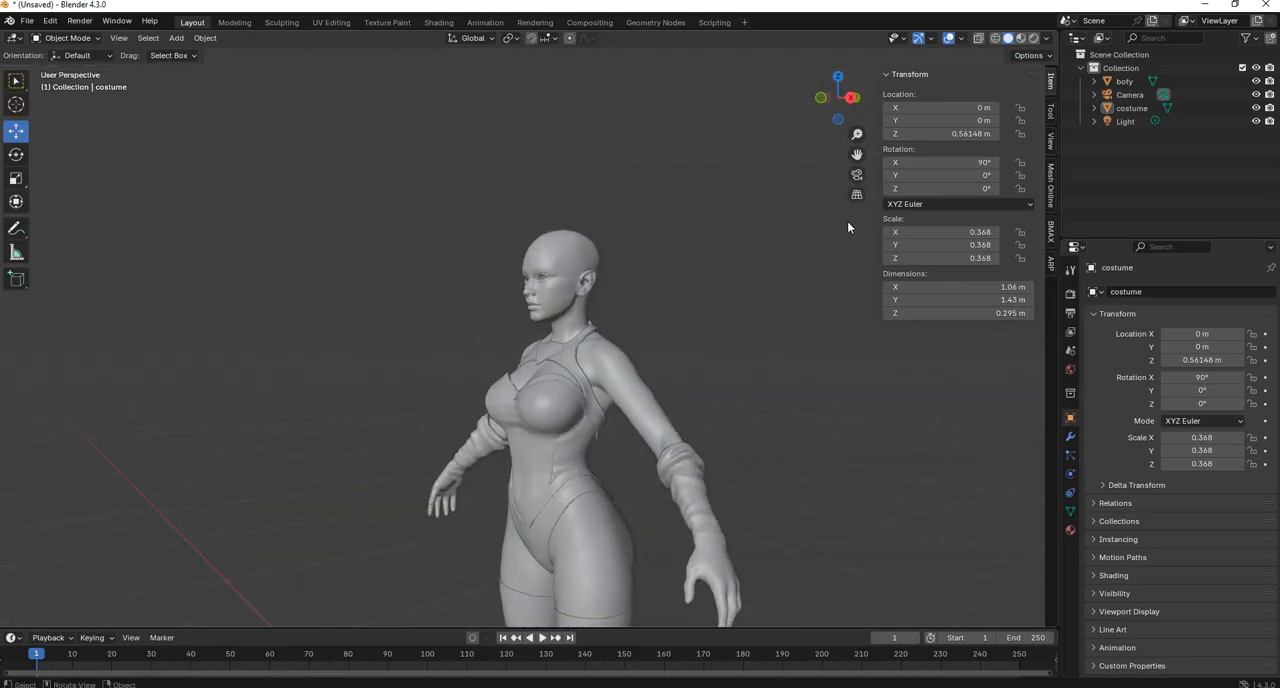
click(826, 100)
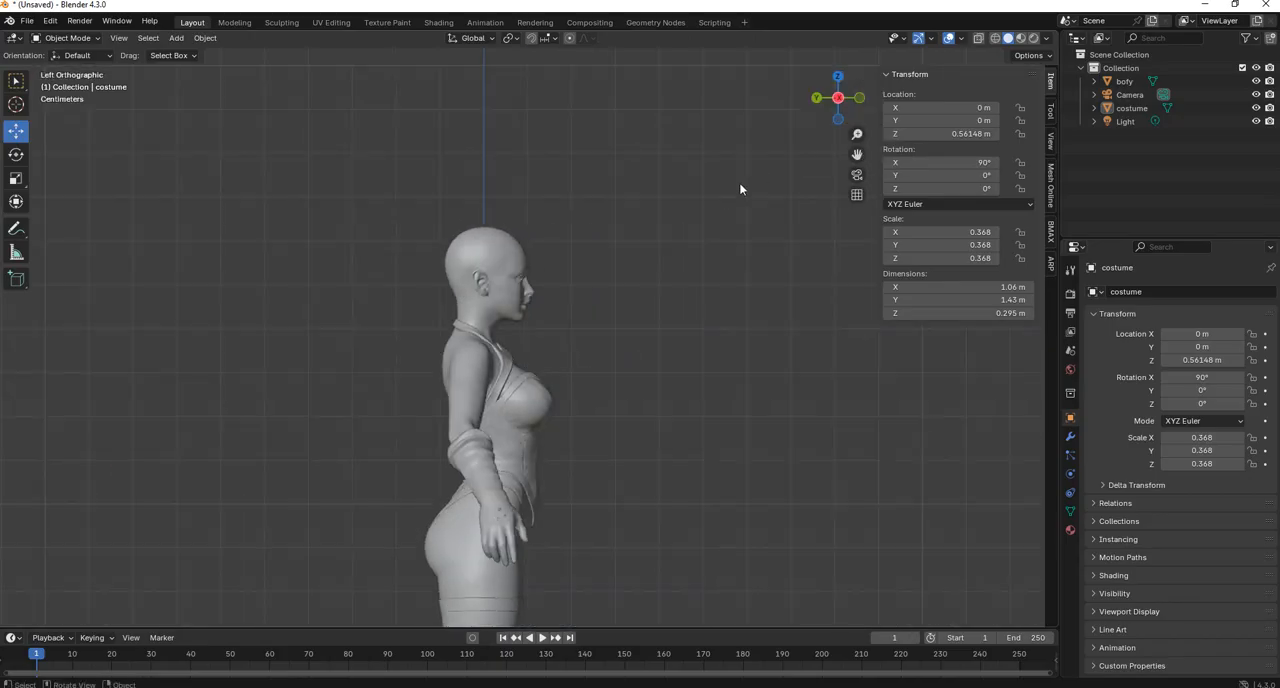
click(860, 99)
mouse_move(716, 192)
middle_down()
mouse_move(768, 249)
mouse_move(722, 212)
middle_up()
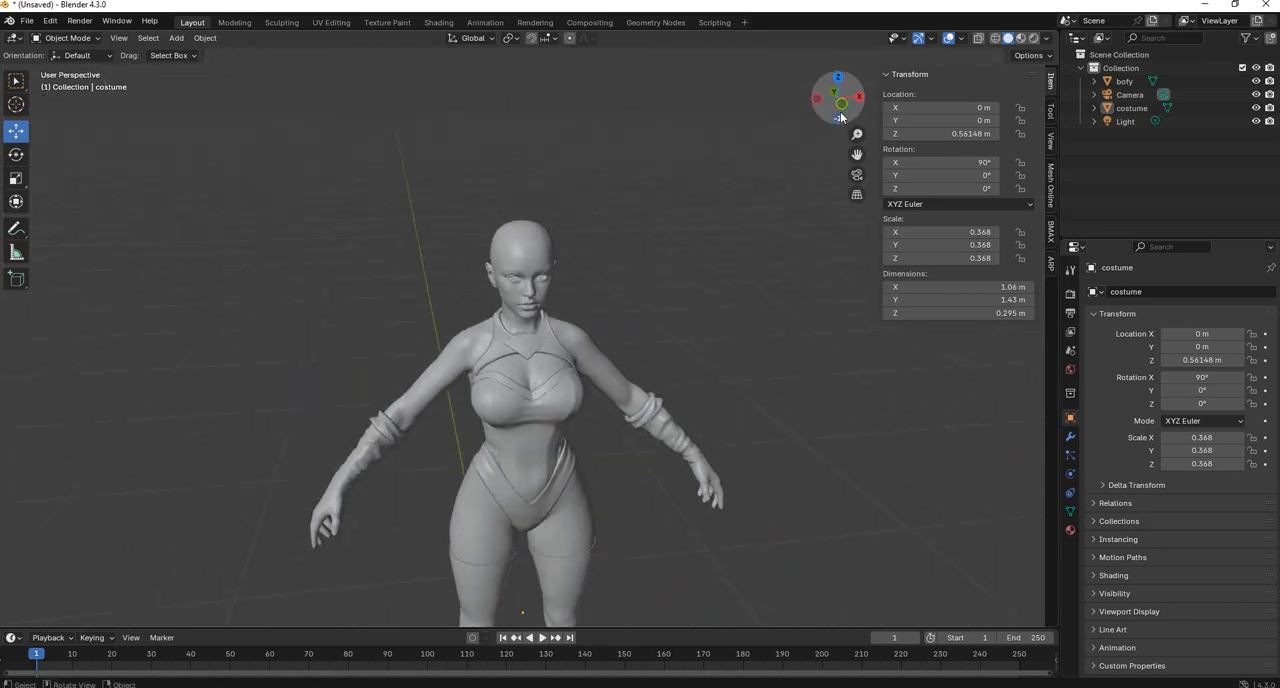
click(842, 107)
scroll(620, 220, up, 1)
shift+middle_drag(645, 262, 638, 230)
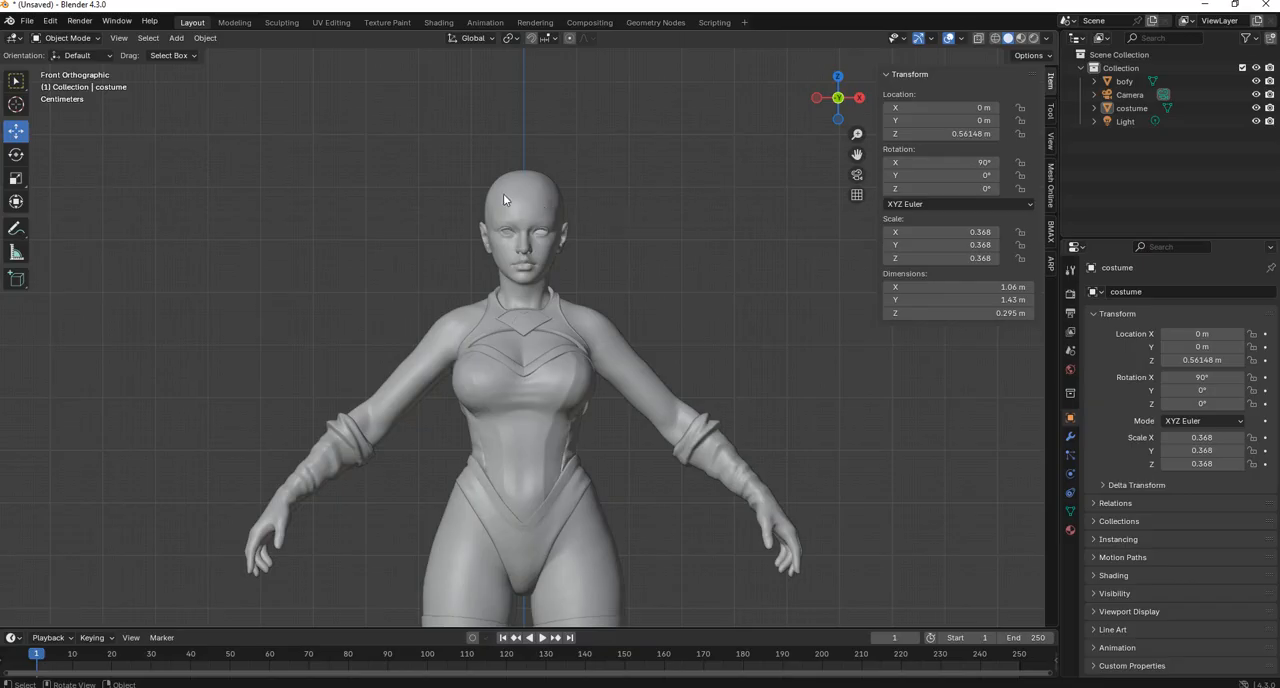
scroll(602, 266, down, 2)
shift+middle_drag(636, 290, 640, 228)
scroll(631, 193, down, 2)
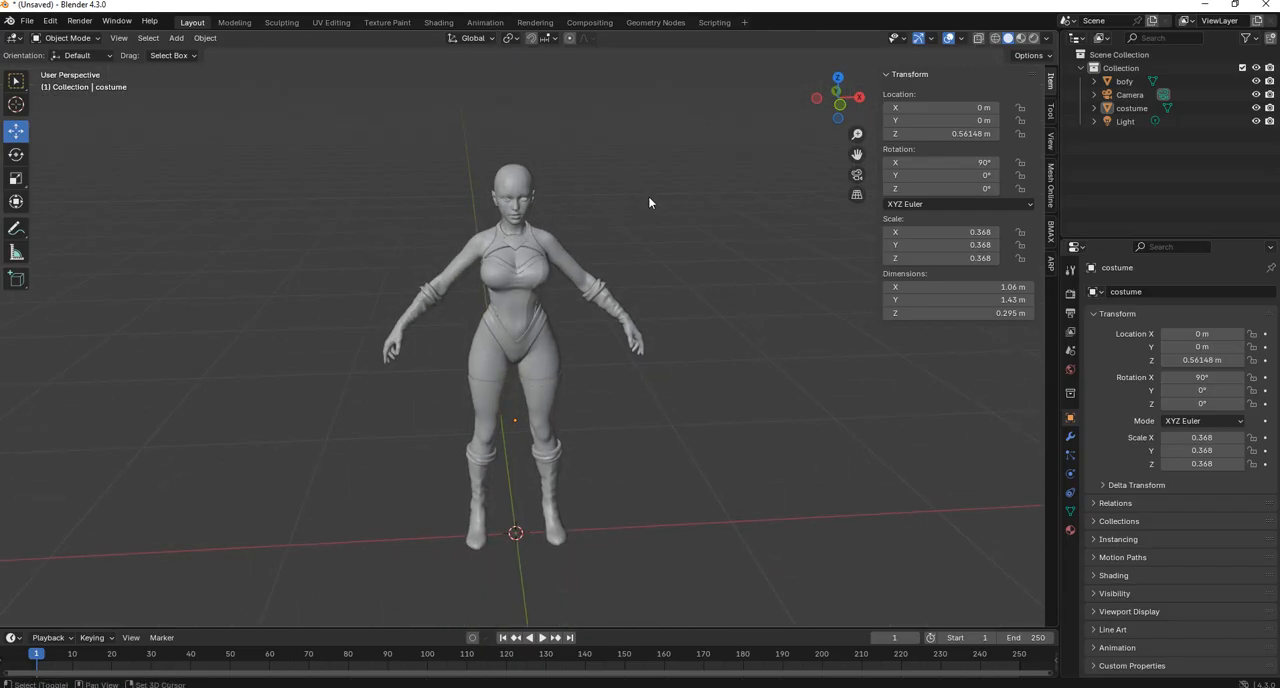
Add a mesh plane at the world origin and enter Edit Mode on it.
key(shift+a)
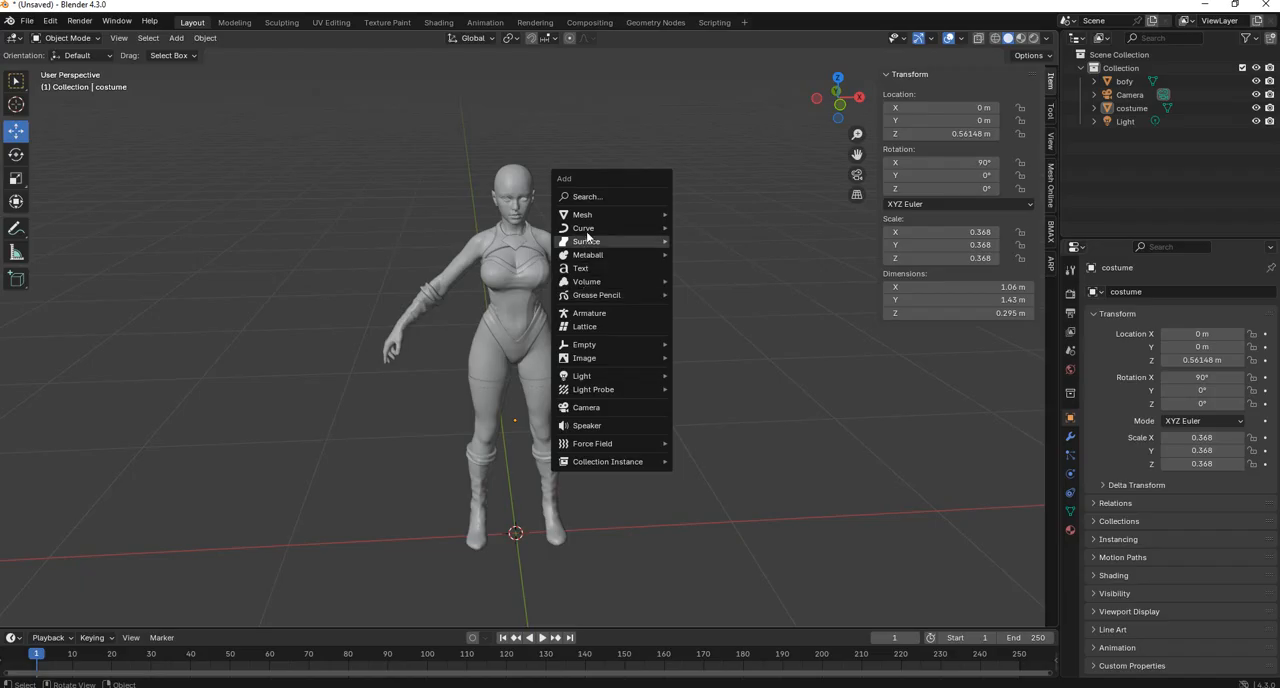
mouse_move(588, 216)
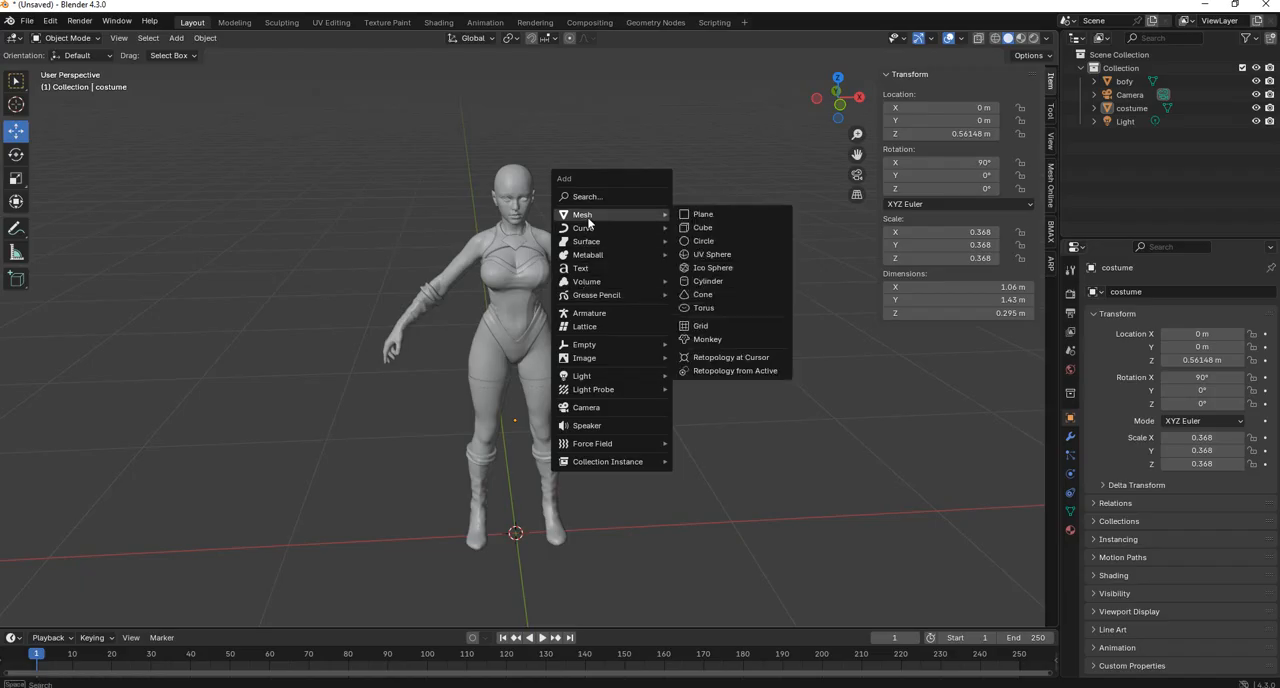
click(704, 215)
middle_drag(694, 247, 523, 434)
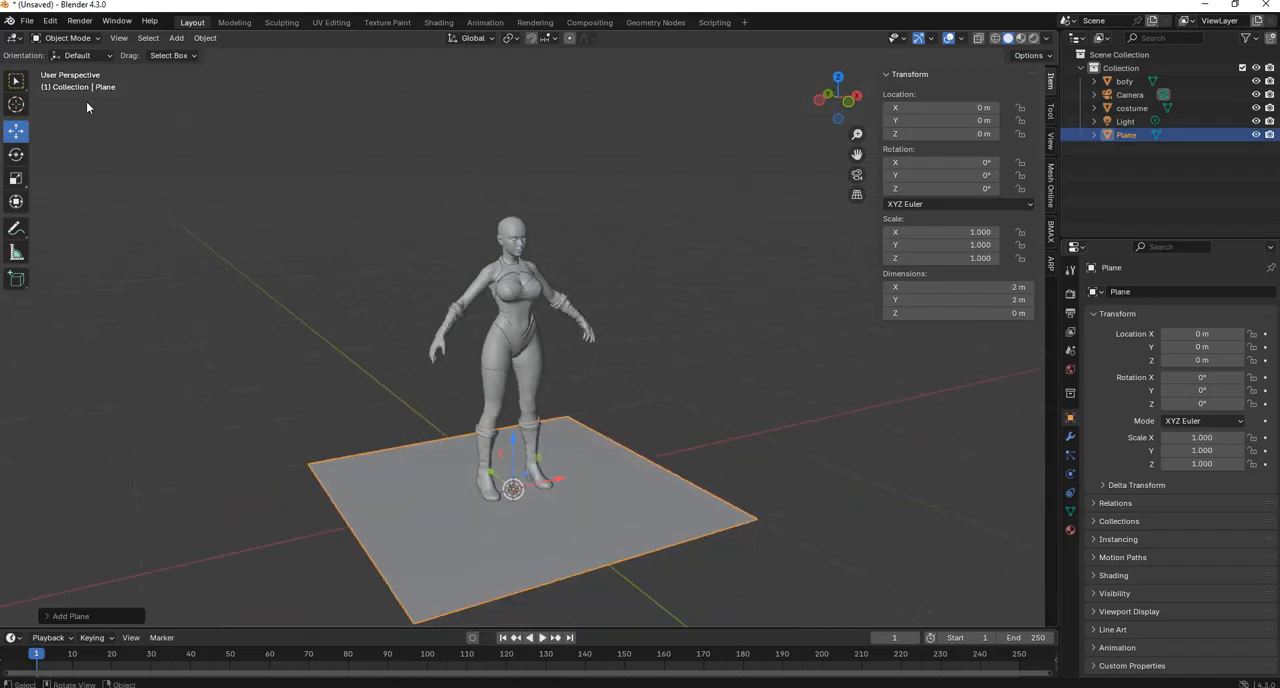
click(67, 38)
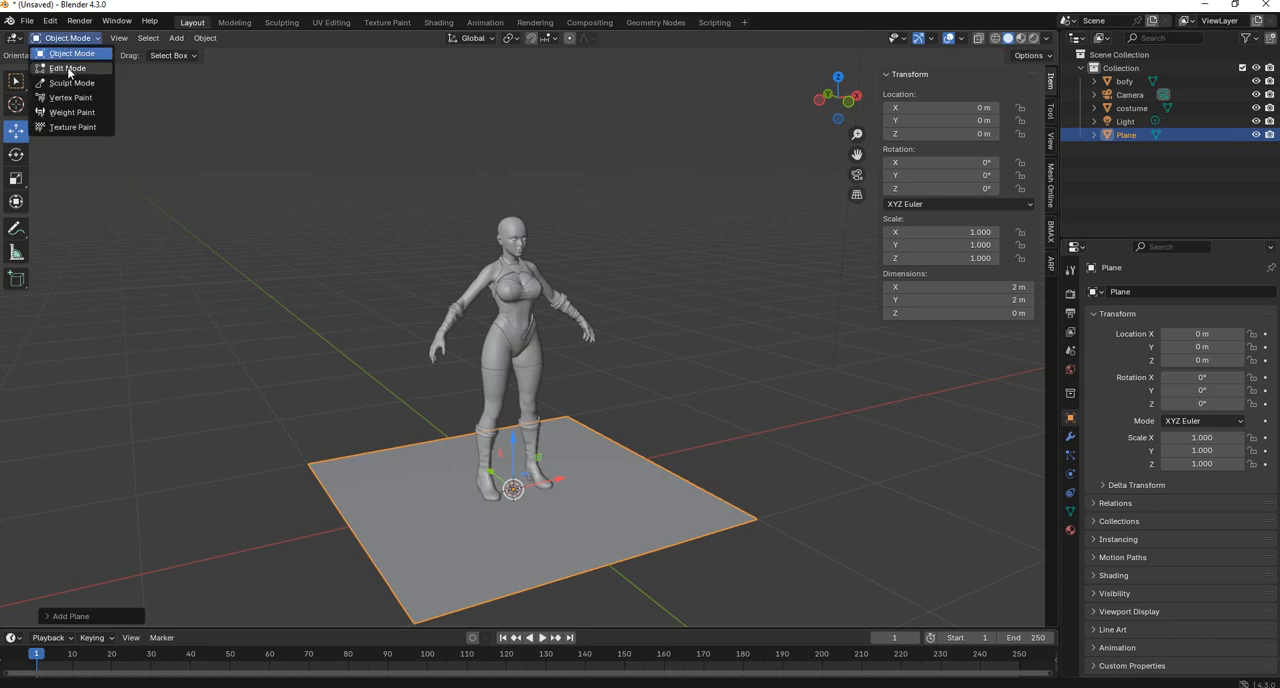
click(67, 68)
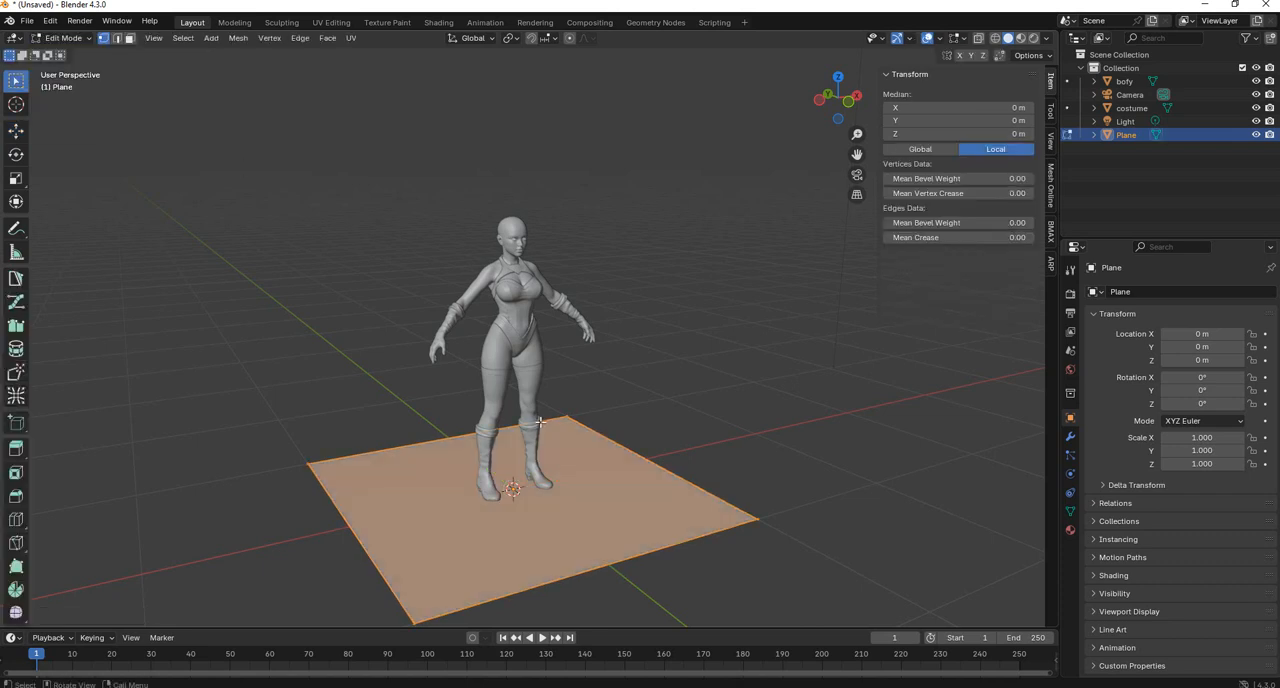
Raise the plane's geometry to head height, about 1.49 m on Z, and scale it down to fit within the head.
click(16, 201)
drag(513, 417, 513, 169)
key(s)
click(511, 214)
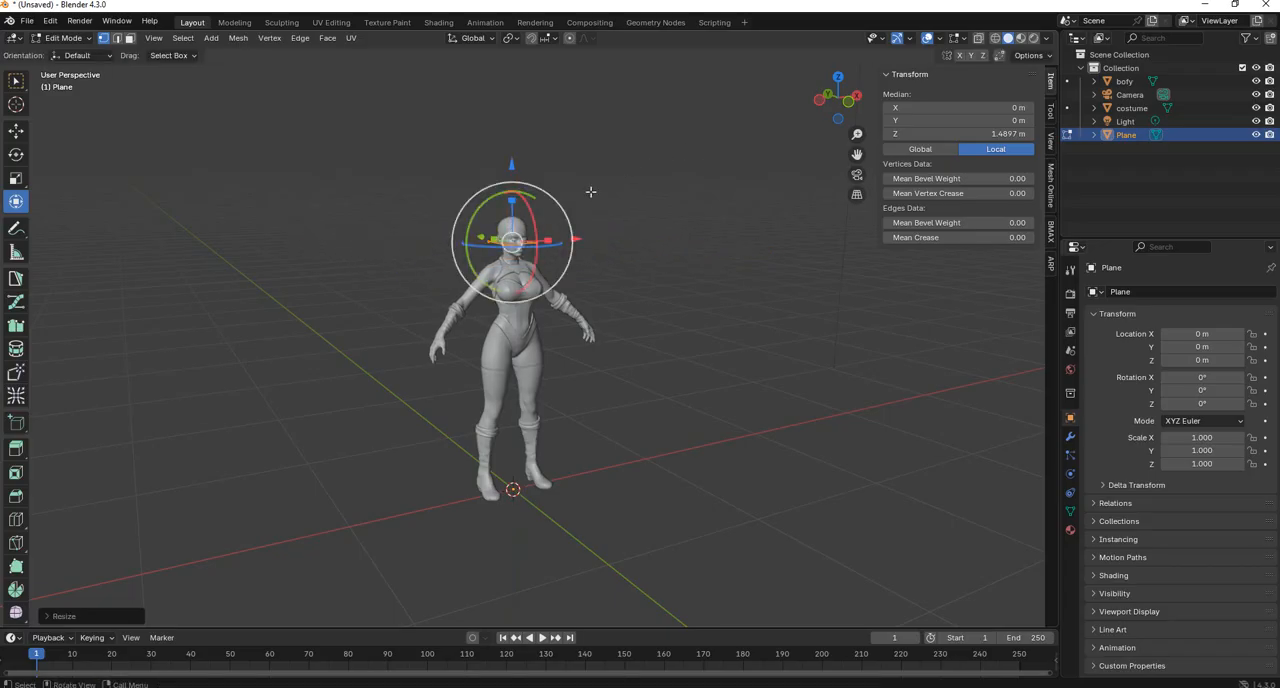
In the left side view, rotate the plane upright and move it in front of the face, about Y -0.156 m, Z 1.535 m.
click(826, 96)
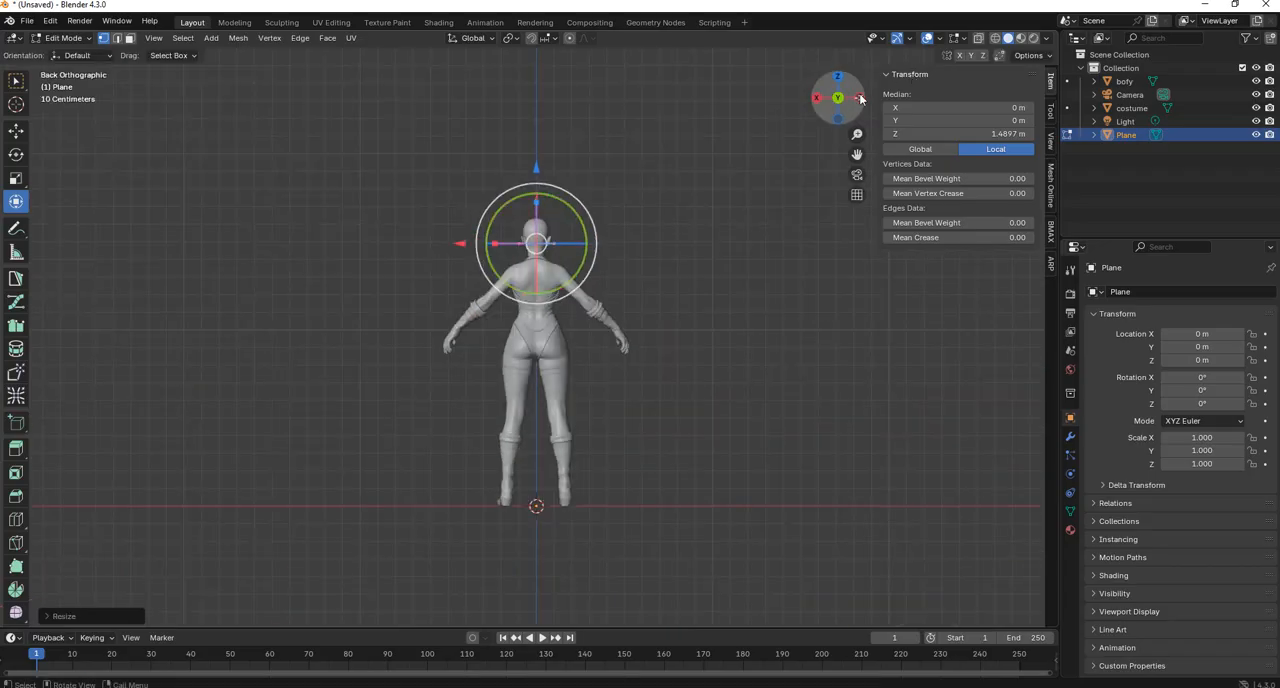
click(862, 99)
key(g)
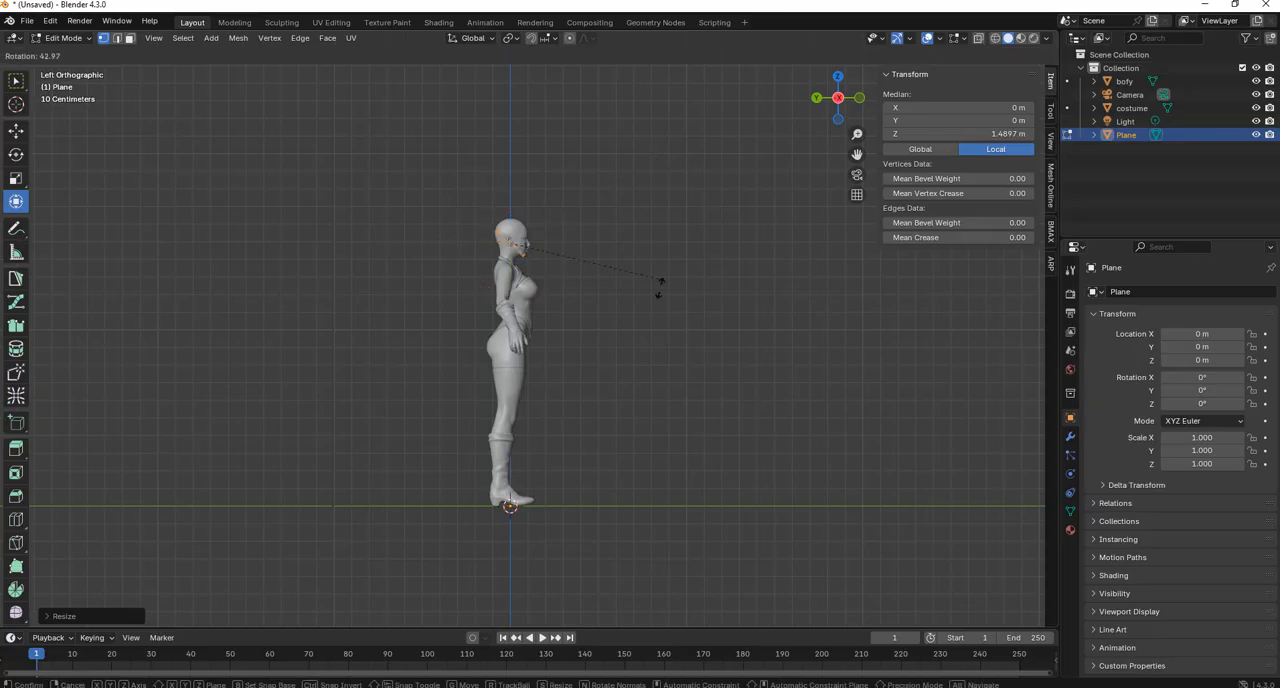
click(594, 282)
Shrink the upright plane in front of the face to a small square.
scroll(594, 282, up, 5)
shift+middle_drag(712, 152, 680, 400)
scroll(669, 357, up, 3)
key(s)
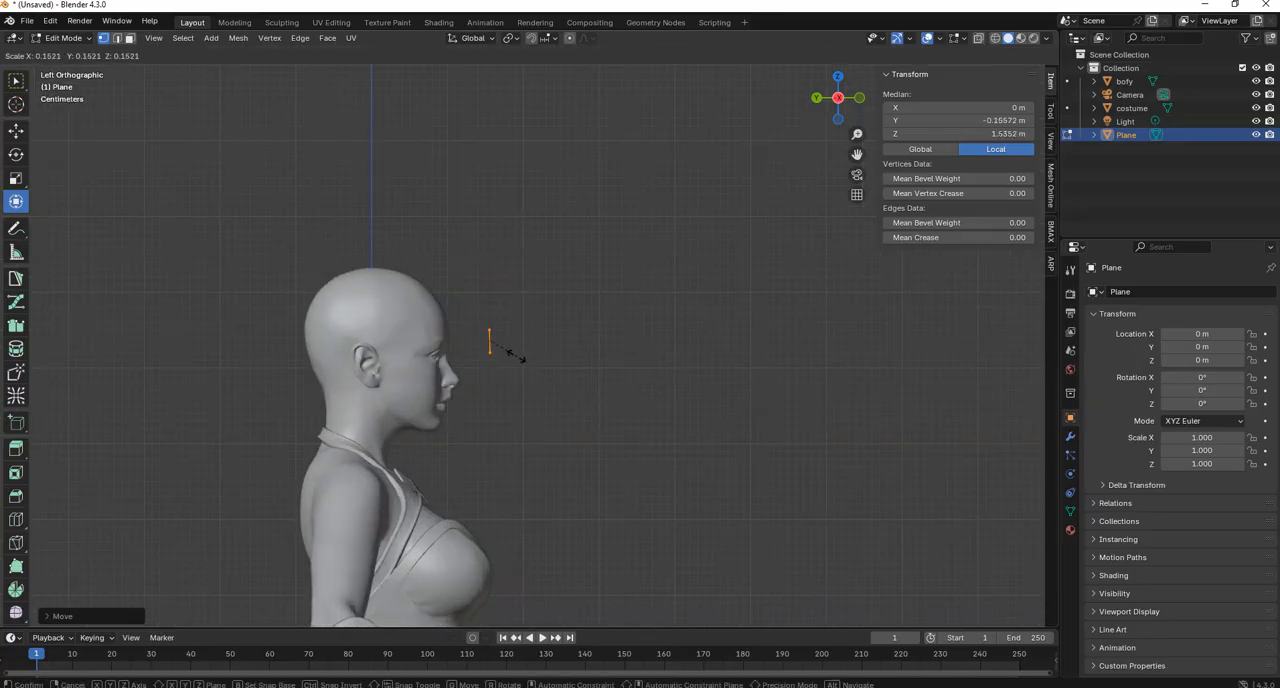
click(510, 355)
In front view, shrink the square further and position it above the character's right eye, at about X -0.039 m, Z 1.543 m.
click(858, 98)
scroll(658, 280, up, 5)
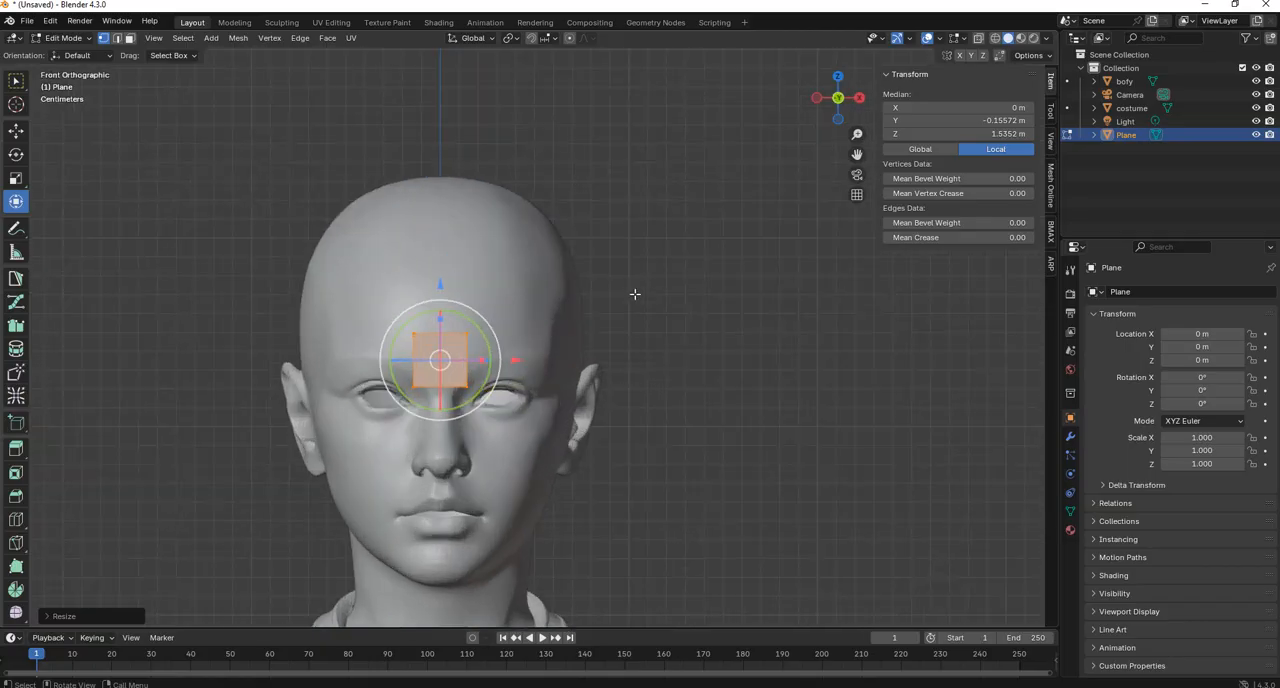
key(g)
click(571, 208)
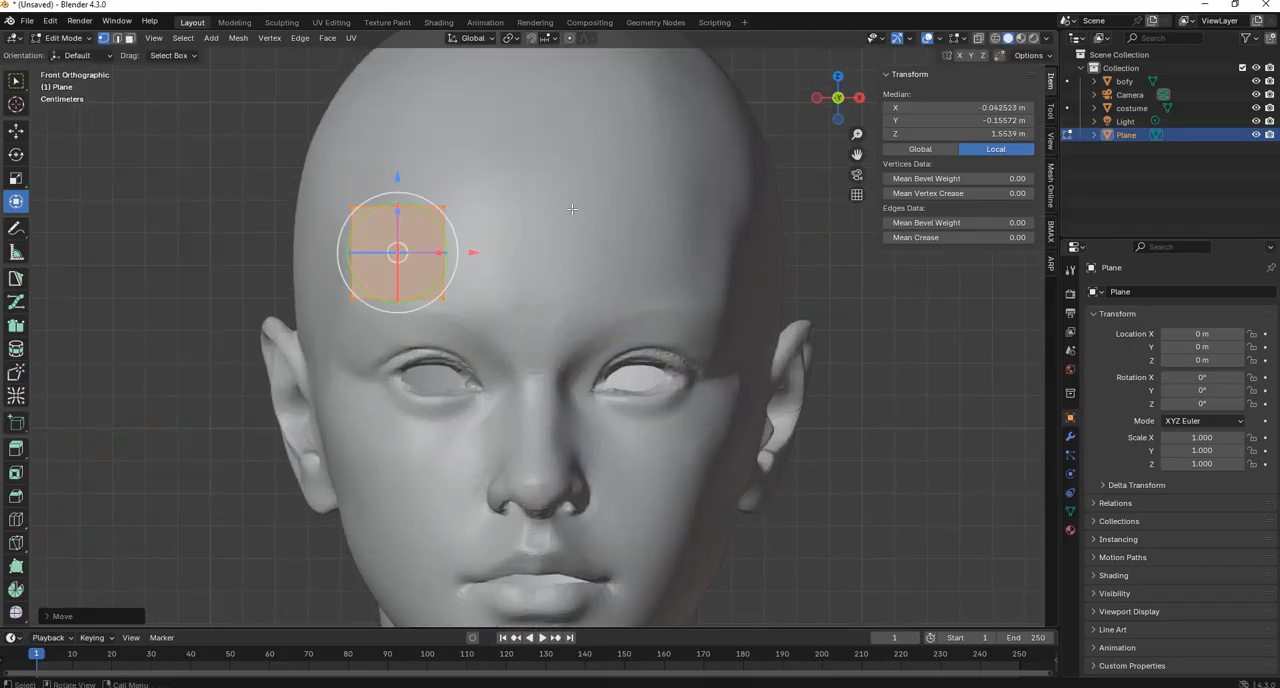
key(s)
click(512, 241)
key(g)
click(522, 267)
key(s)
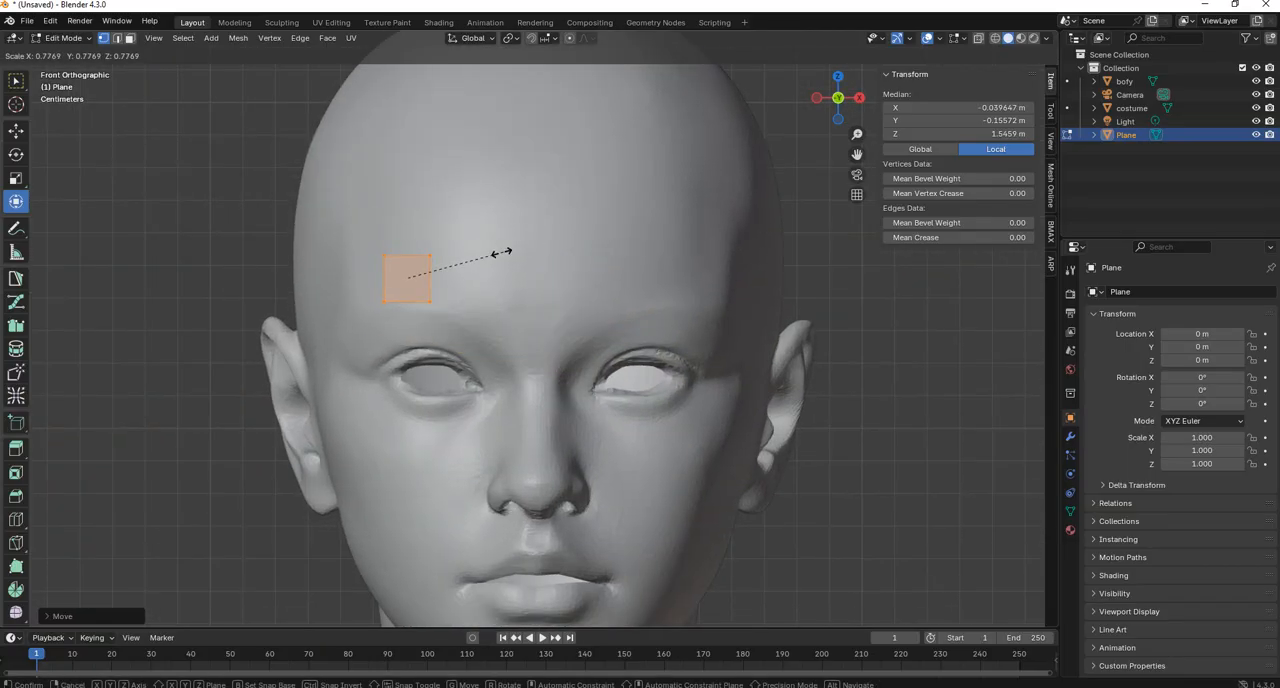
click(494, 251)
key(g)
click(498, 265)
middle_drag(500, 265, 672, 258)
In the left side view, move the square back onto the forehead surface, to about Y -0.093 m.
click(823, 100)
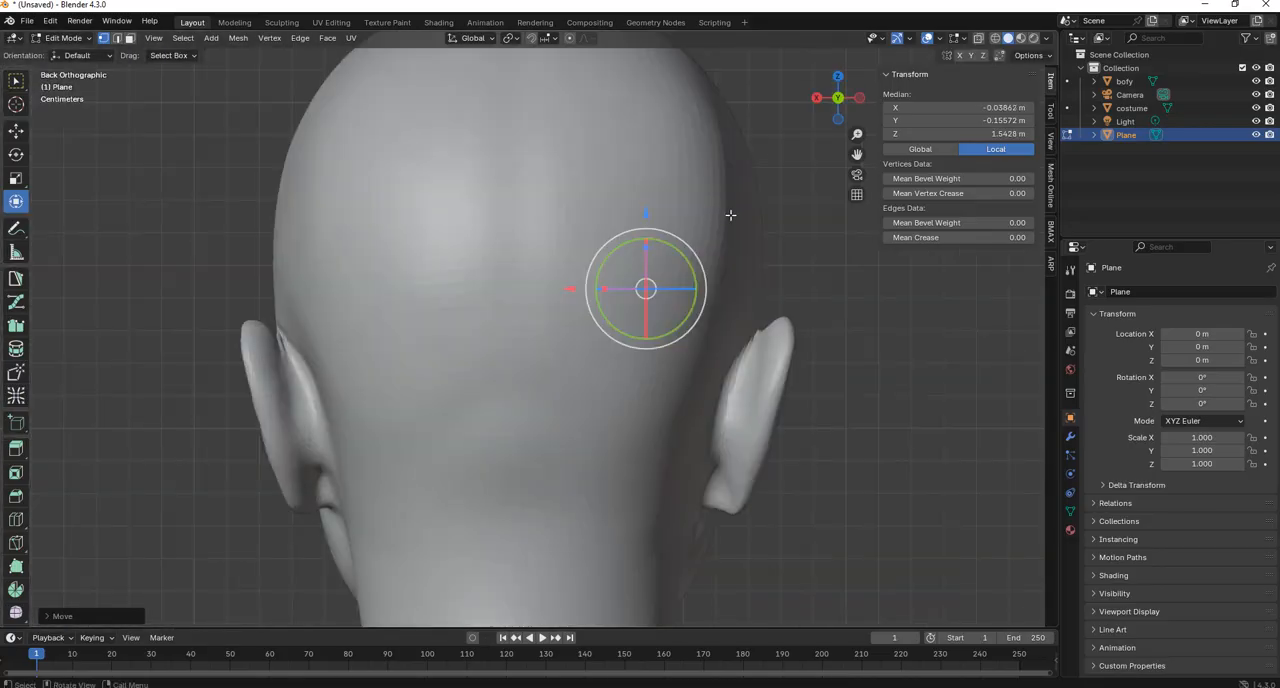
click(859, 98)
key(g)
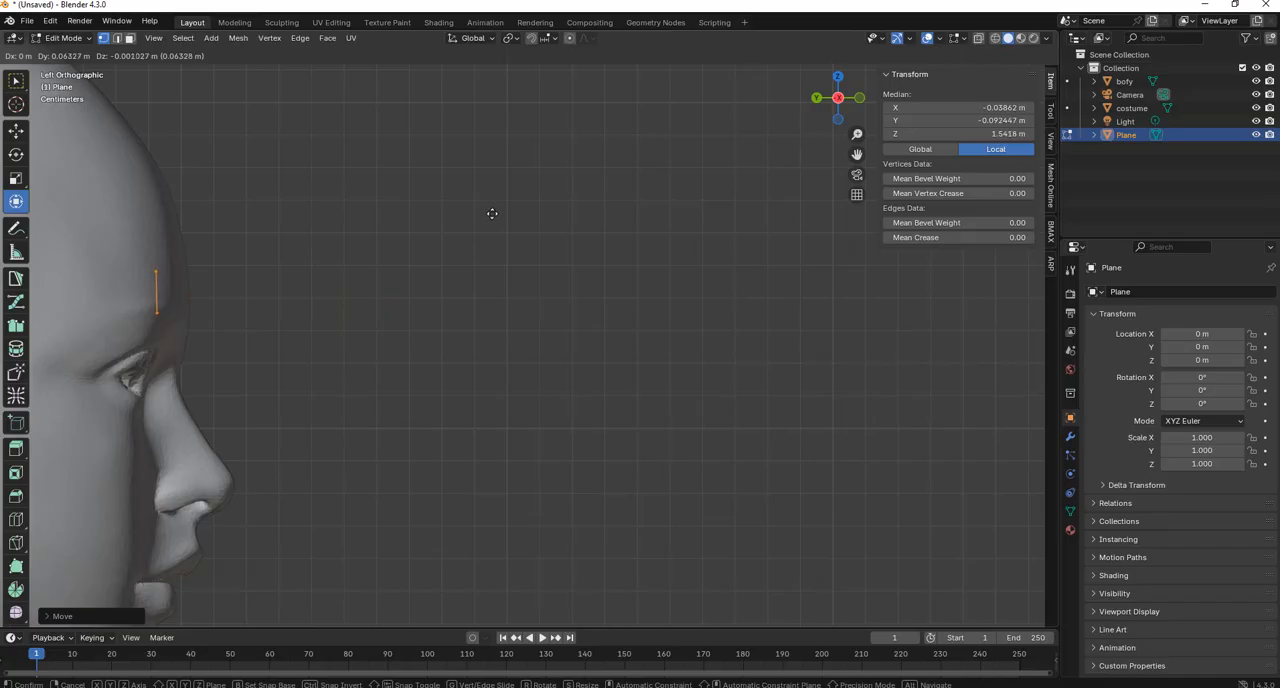
click(498, 213)
middle_drag(565, 207, 669, 223)
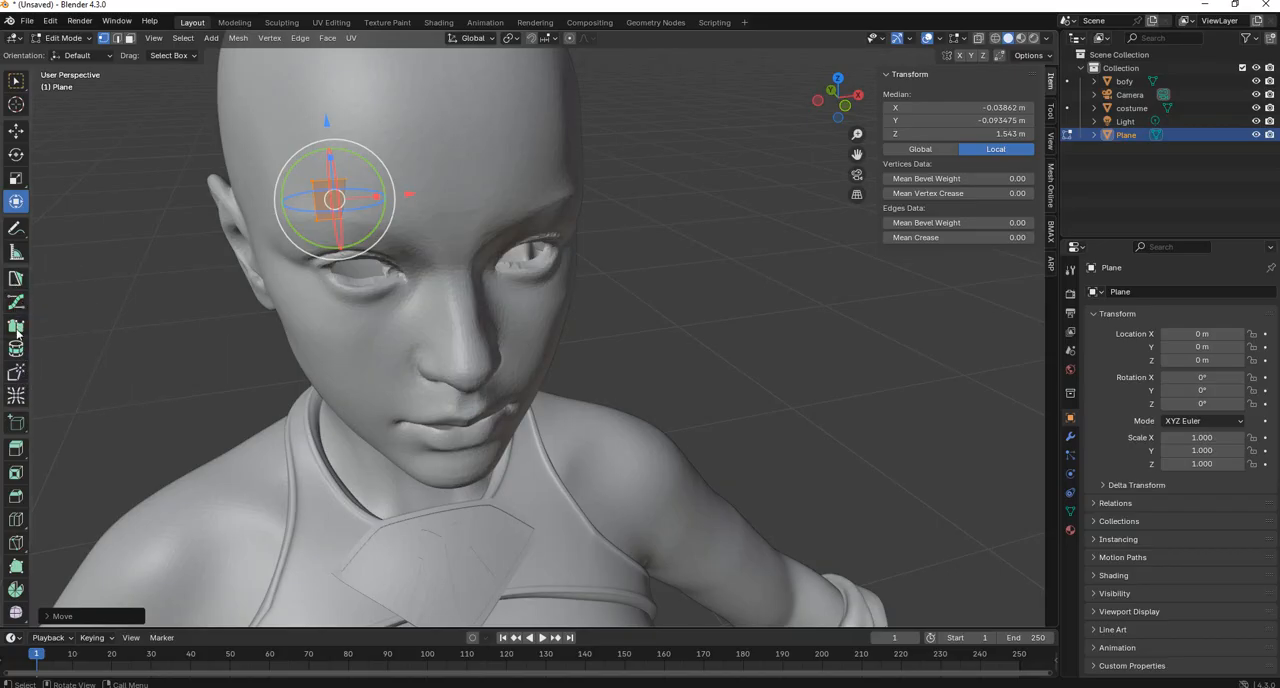
With the PolyPen tool, adjust the square's lower inner corner and lower its two top corners to flatten the quad.
click(17, 283)
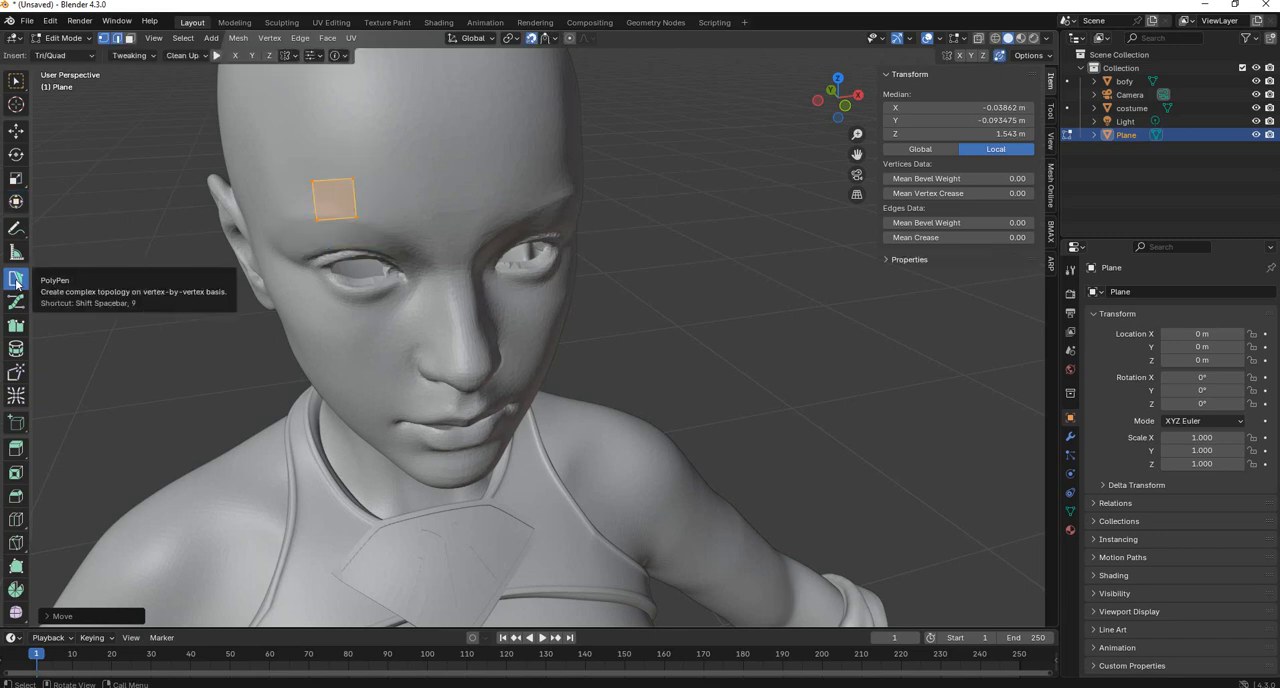
middle_drag(220, 205, 500, 240)
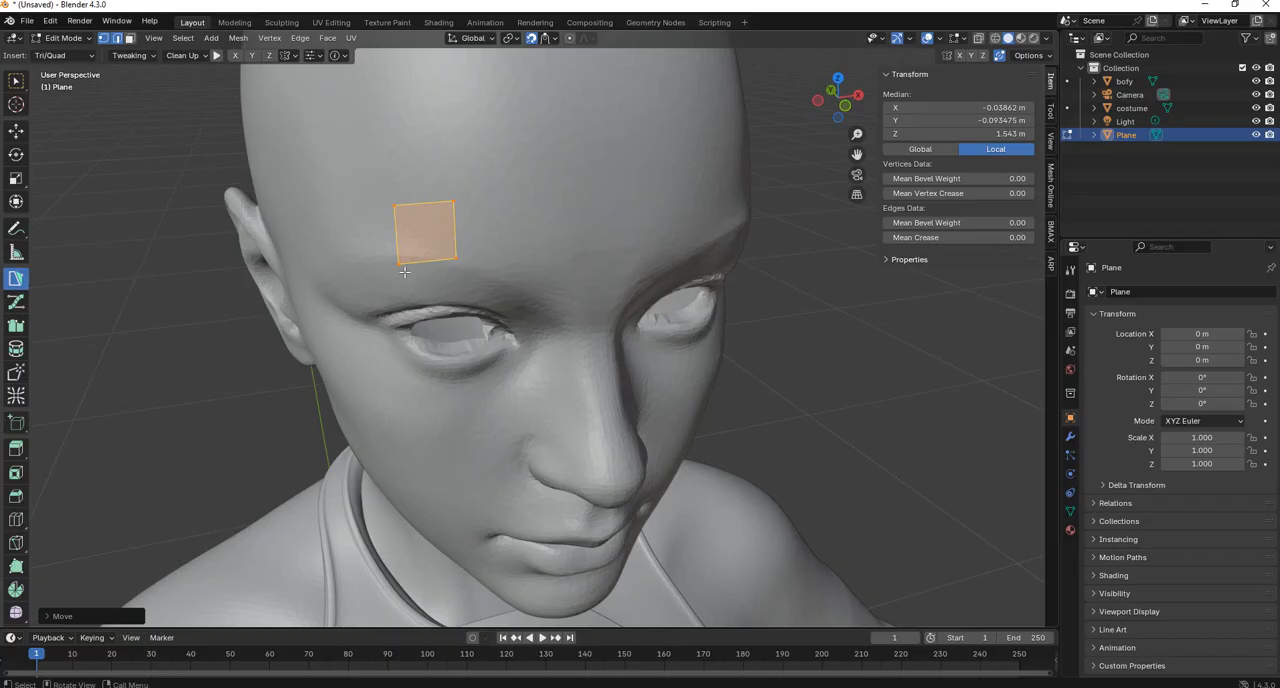
click(454, 257)
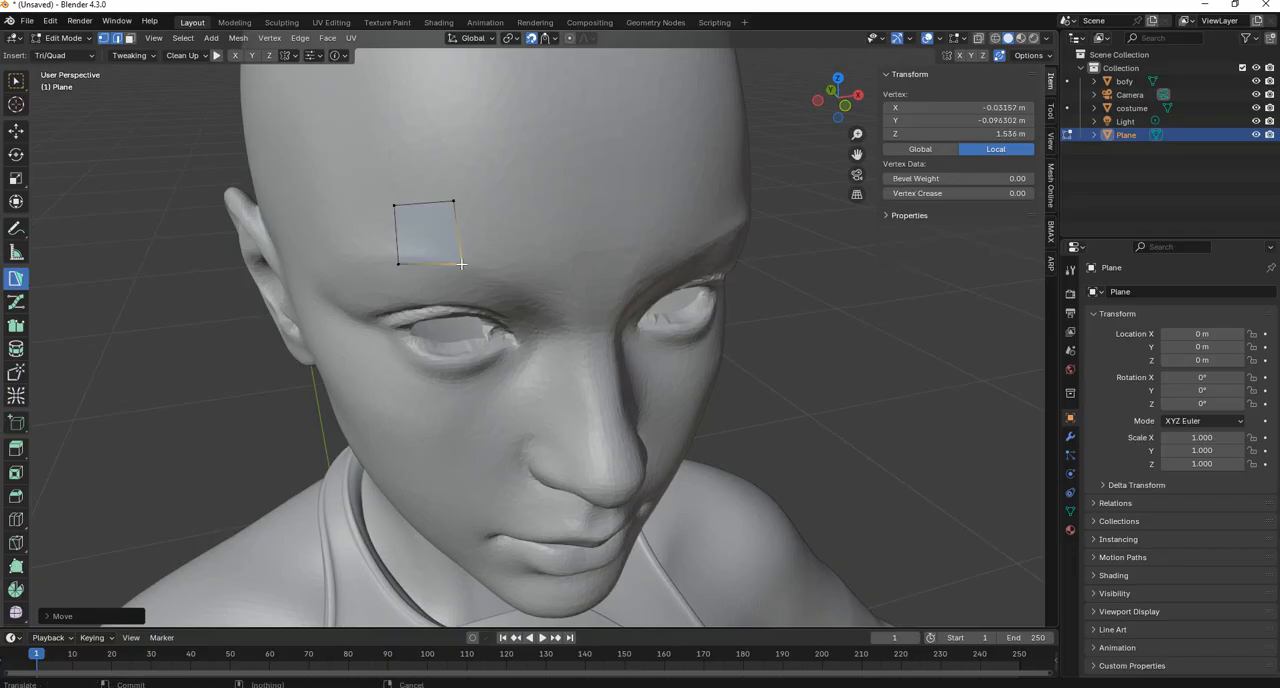
key(g)
click(468, 265)
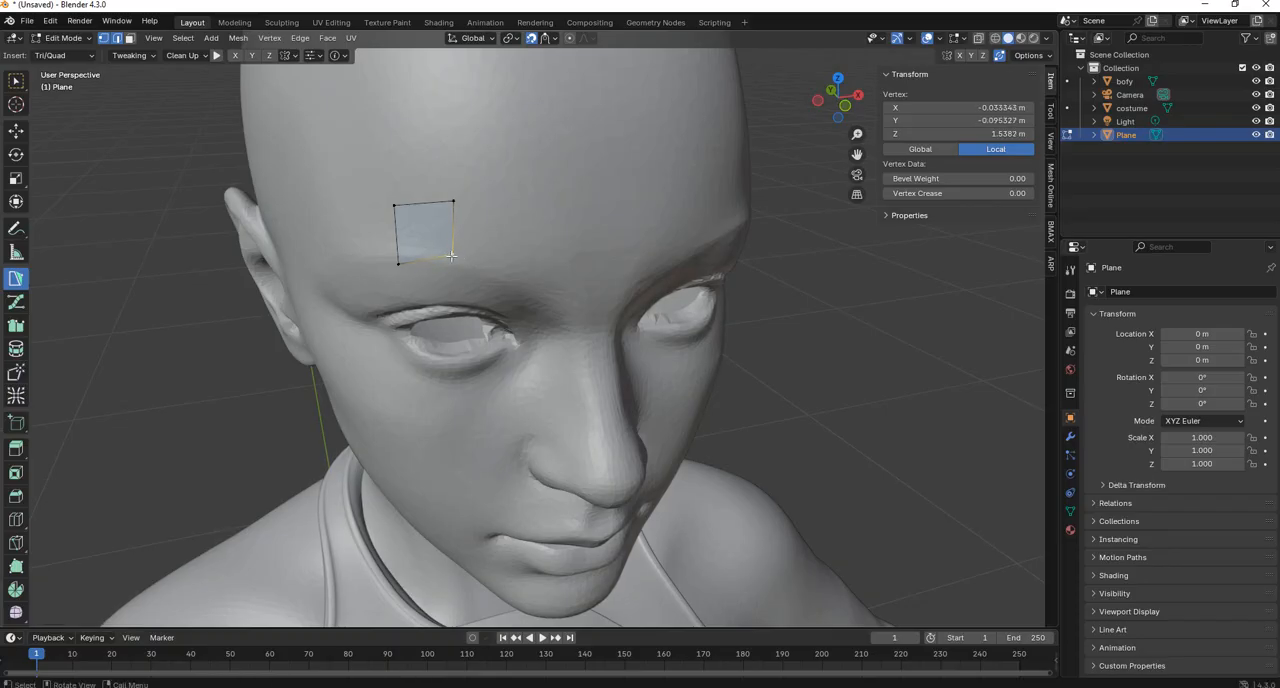
key(g)
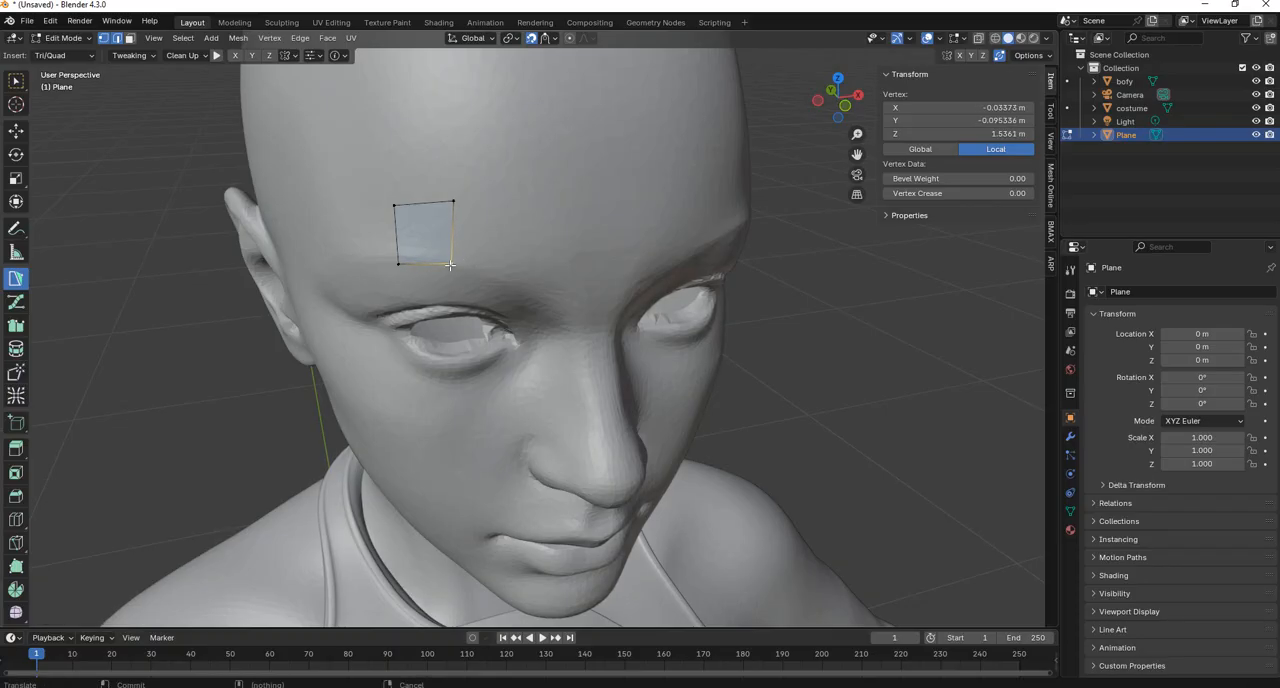
click(449, 265)
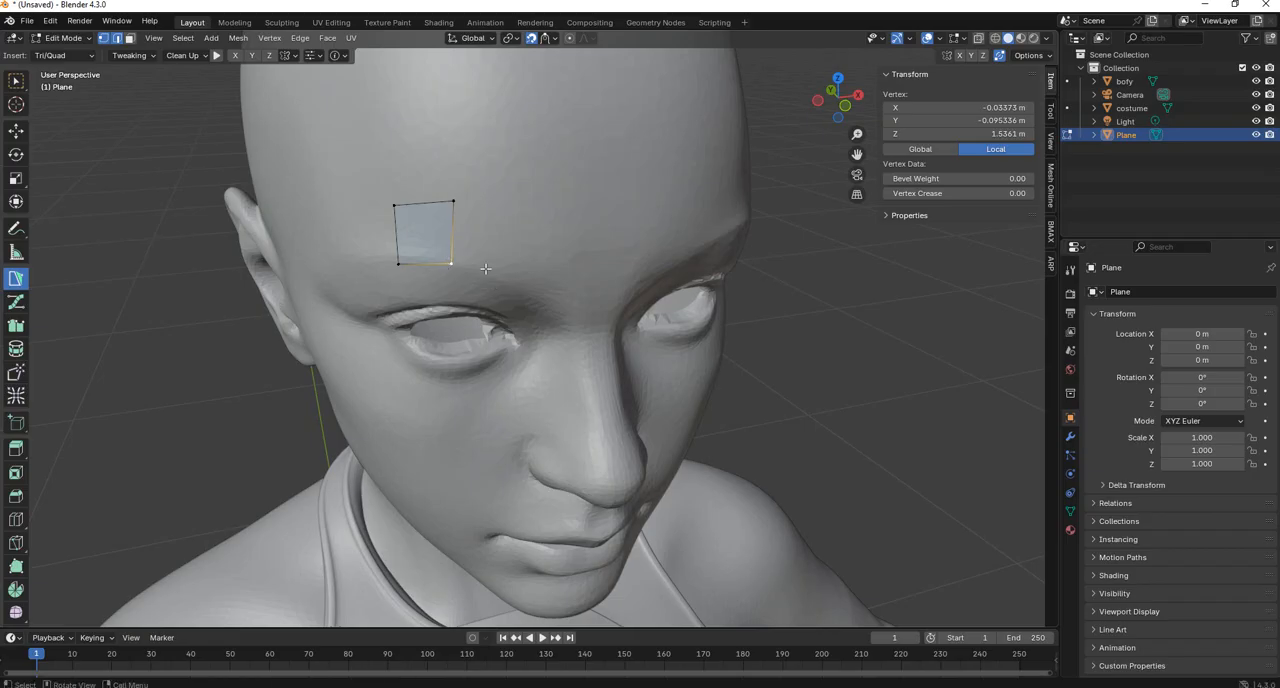
drag(453, 199, 392, 221)
Extend the quad with three more PolyPen quads curving along the brow towards the bridge of the nose.
click(452, 262)
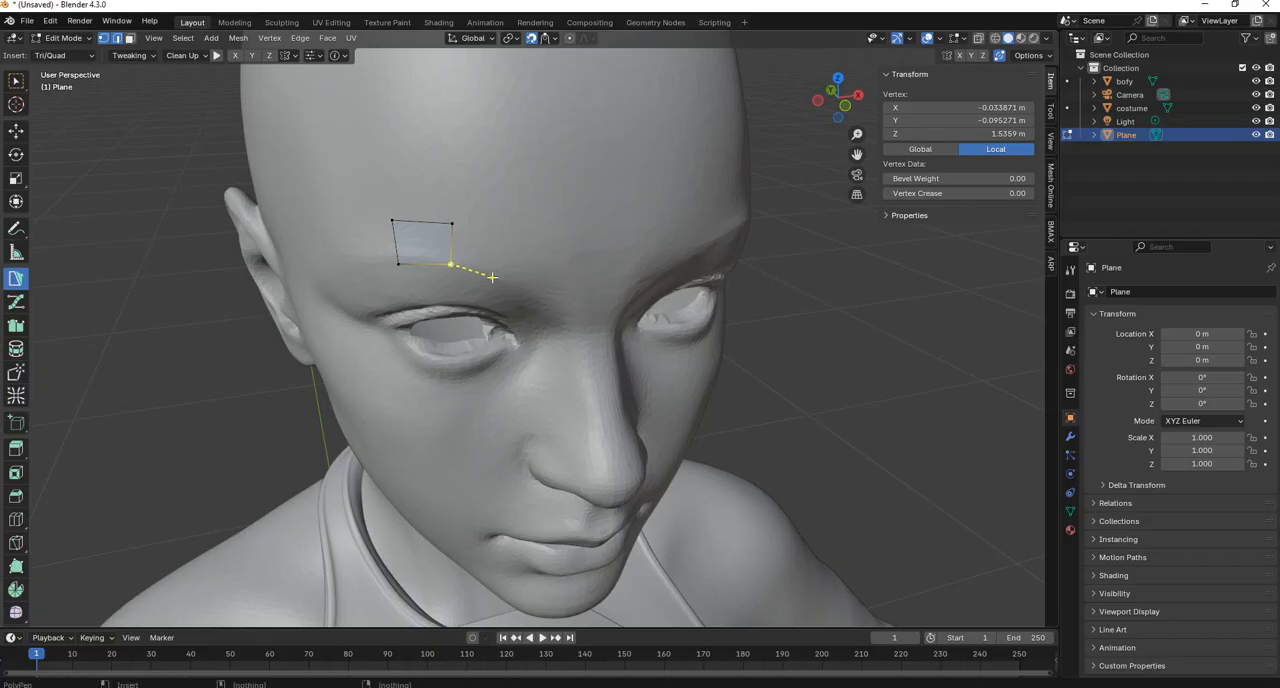
ctrl+click(490, 277)
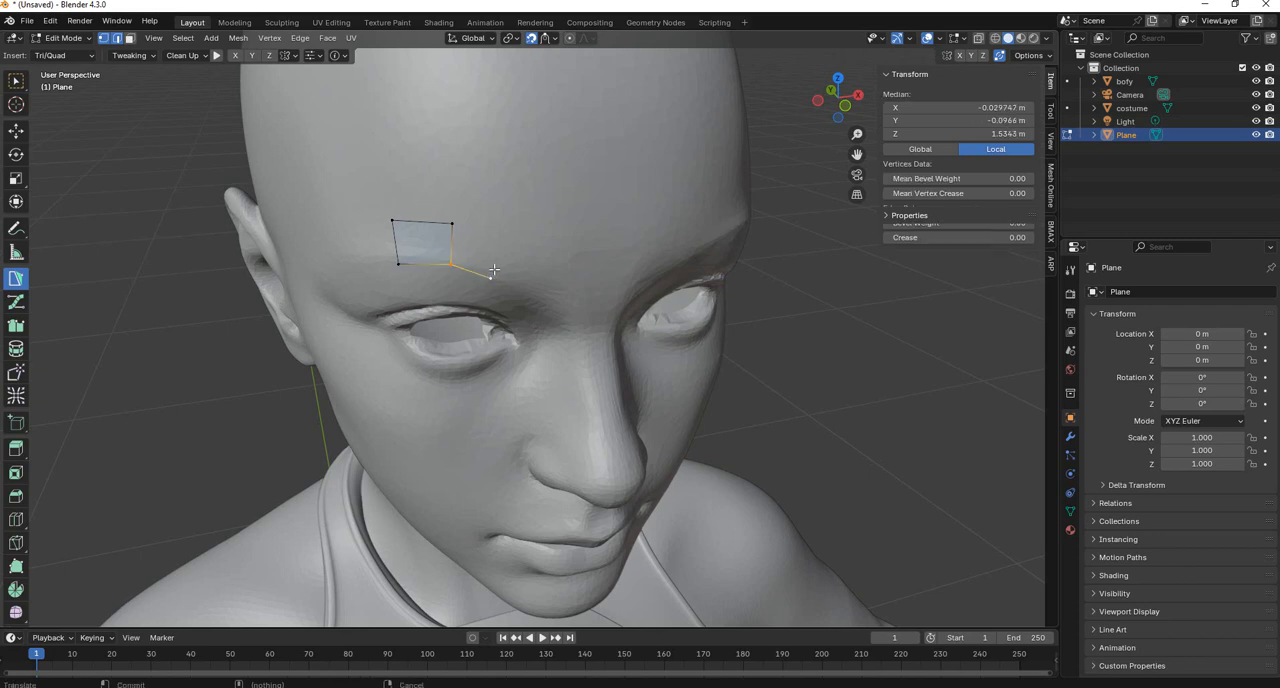
ctrl+click(503, 241)
ctrl+click(453, 222)
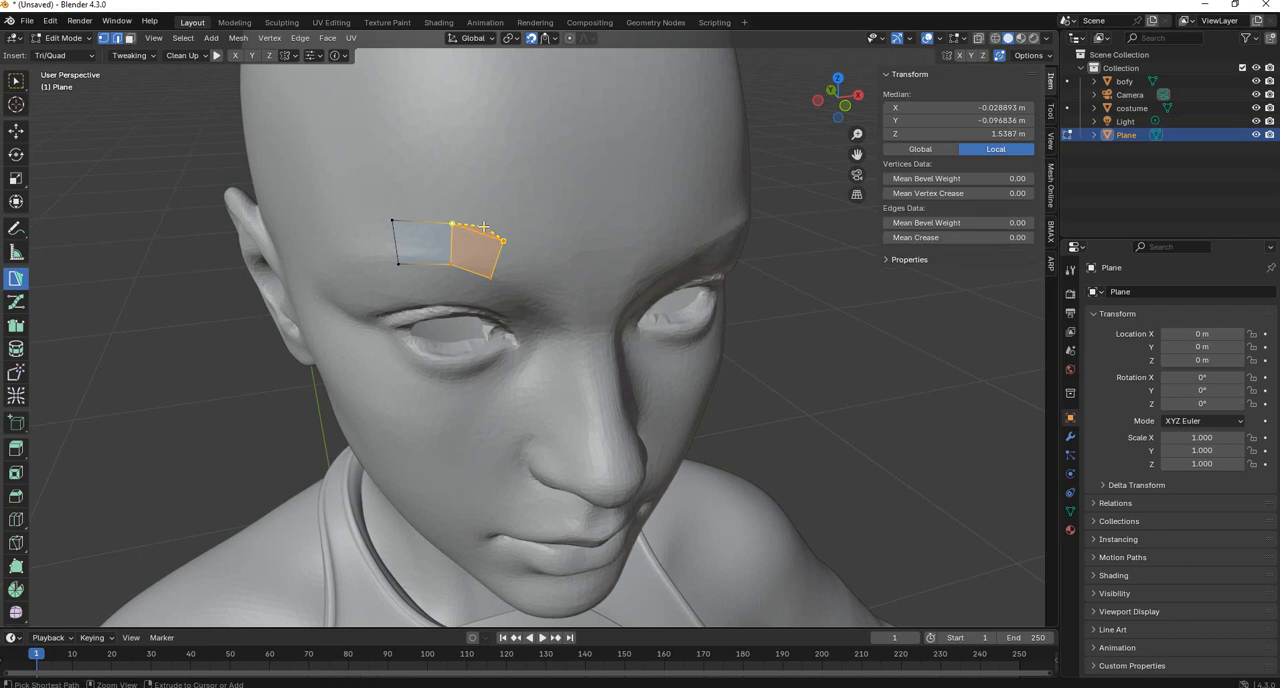
drag(493, 228, 541, 265)
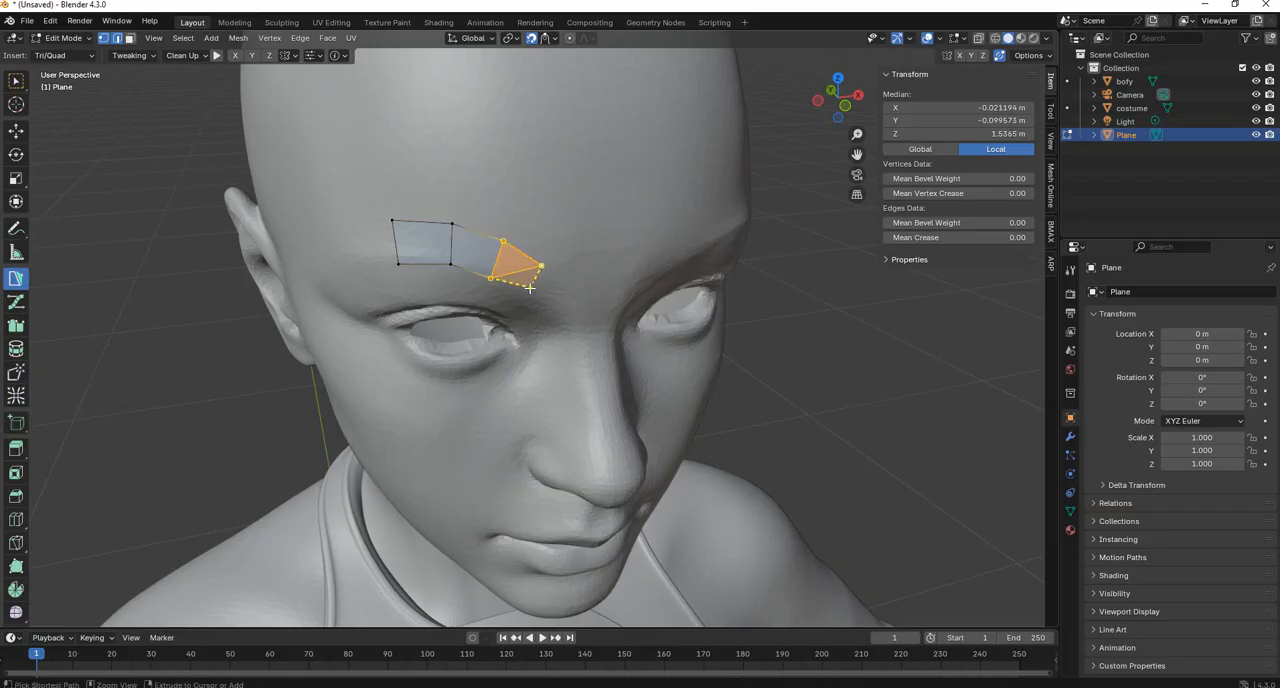
drag(550, 311, 570, 287)
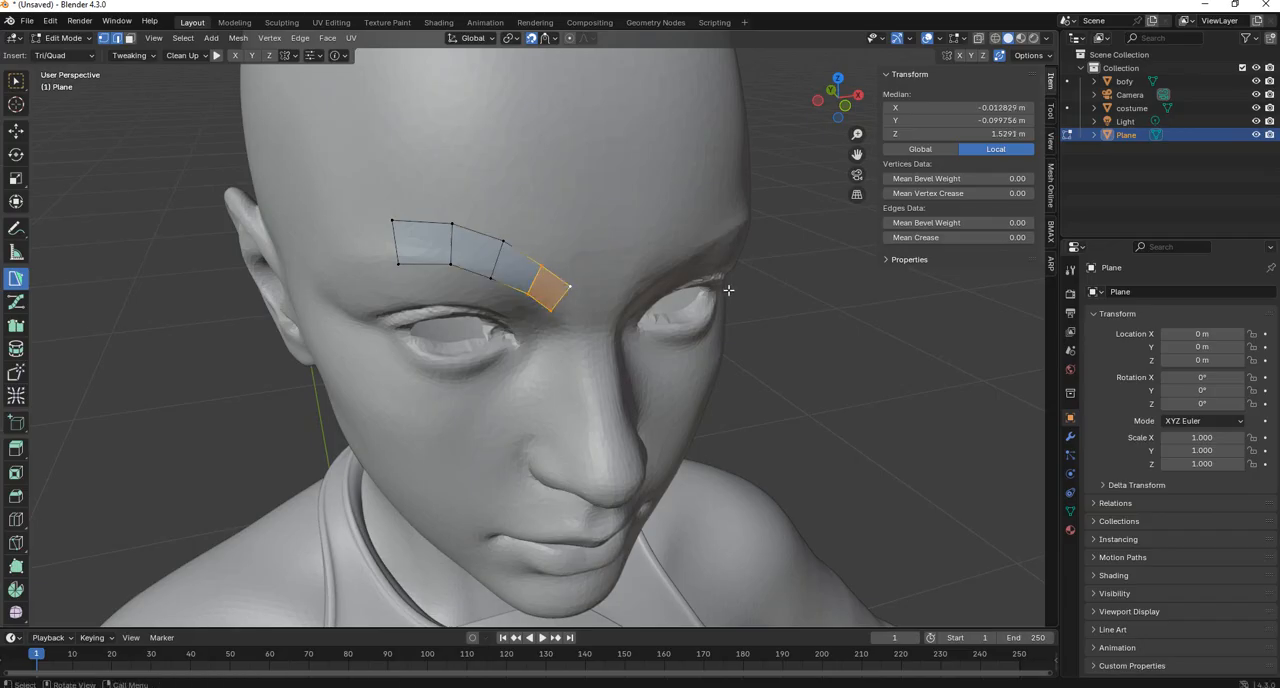
middle_drag(662, 265, 613, 241)
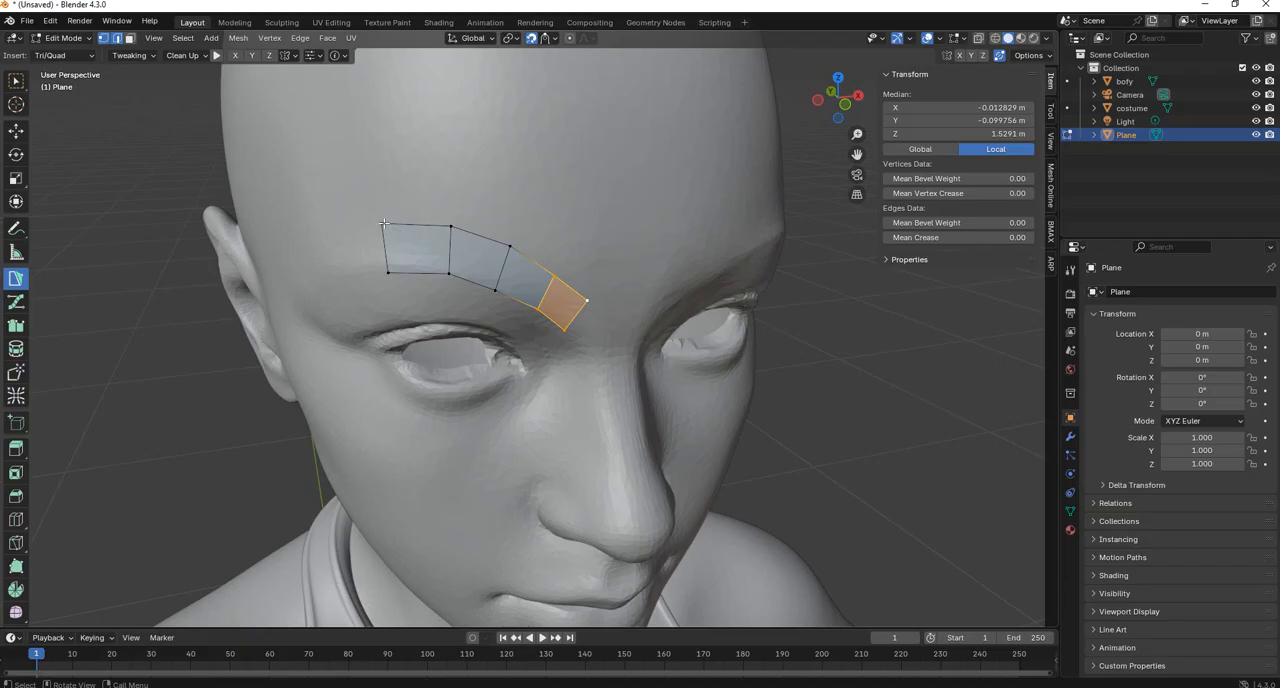
Reposition the brow strip's vertices to narrow the quads and shift the outer edge inward for an even curved band.
drag(382, 224, 386, 267)
drag(451, 227, 538, 303)
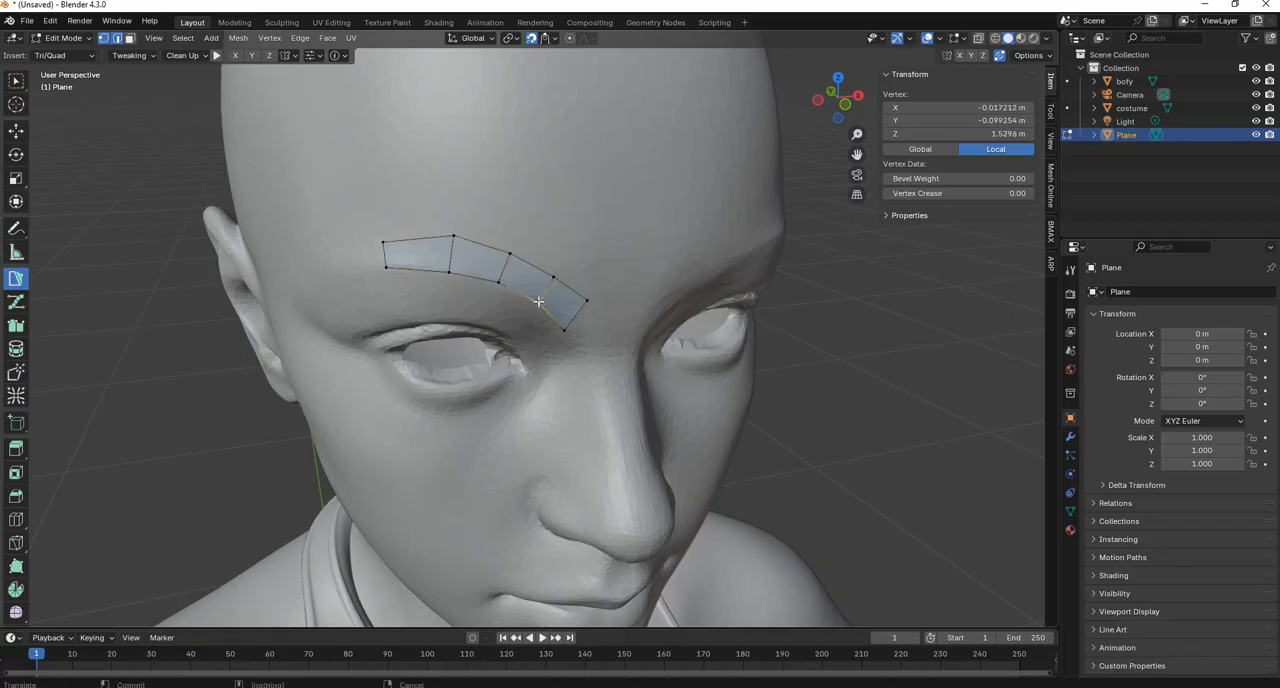
drag(387, 242, 407, 268)
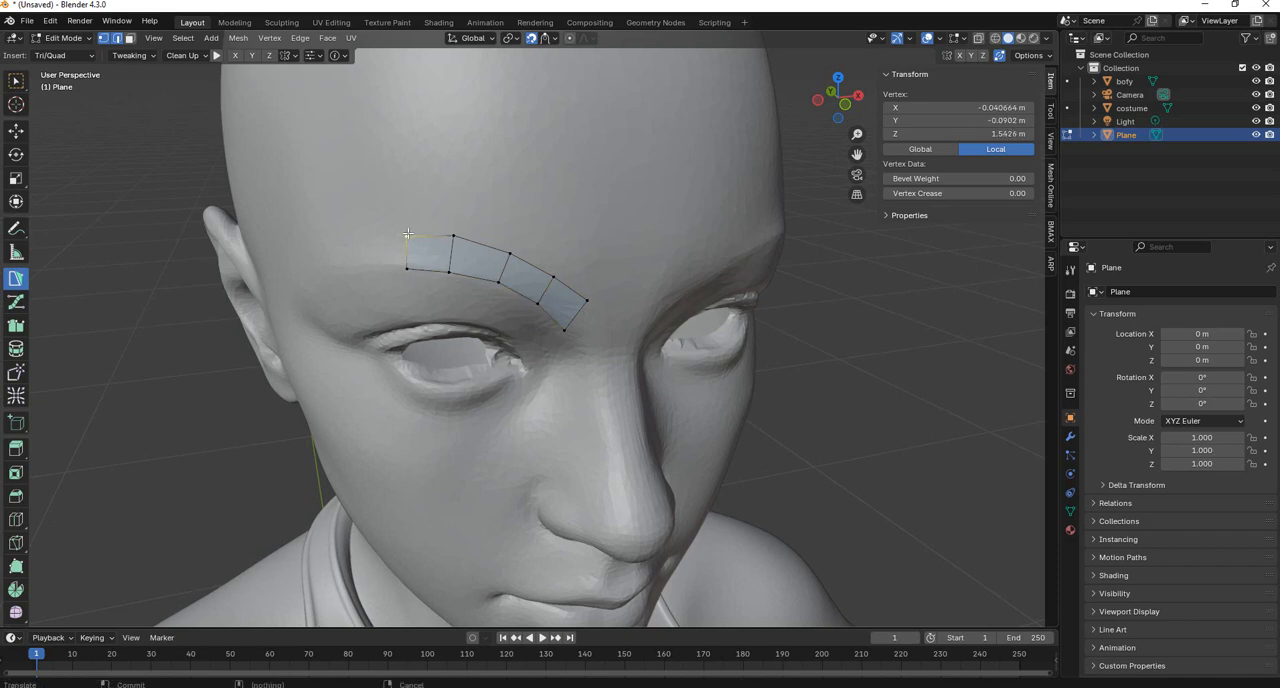
drag(408, 233, 408, 230)
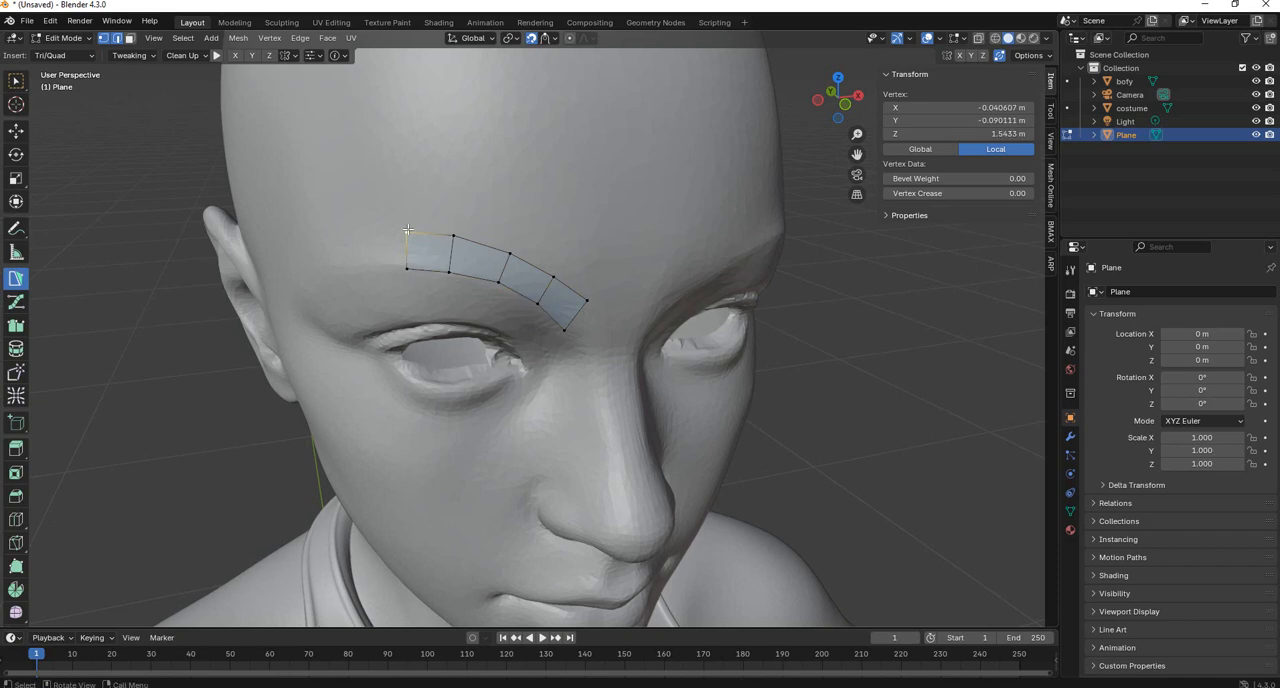
Extend the outer end of the brow strip with two more PolyPen quads towards the temple.
click(408, 230)
drag(408, 231, 362, 237)
ctrl+click(367, 270)
ctrl+click(407, 269)
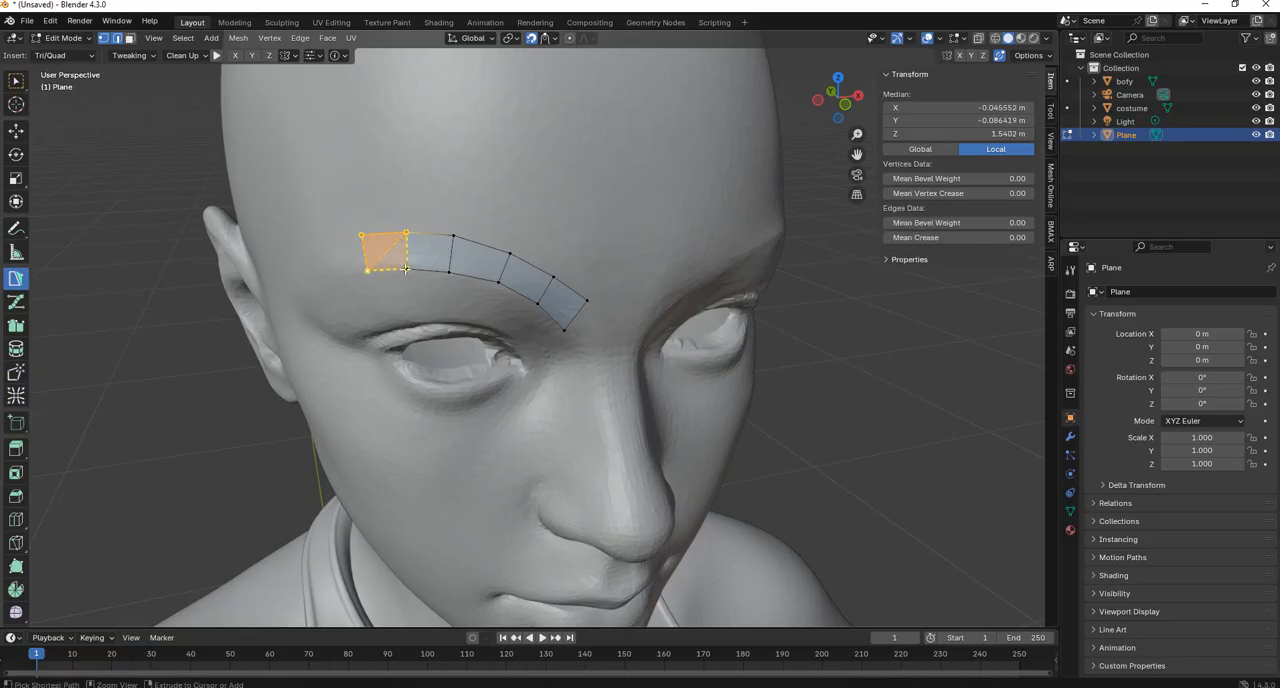
ctrl+click(333, 276)
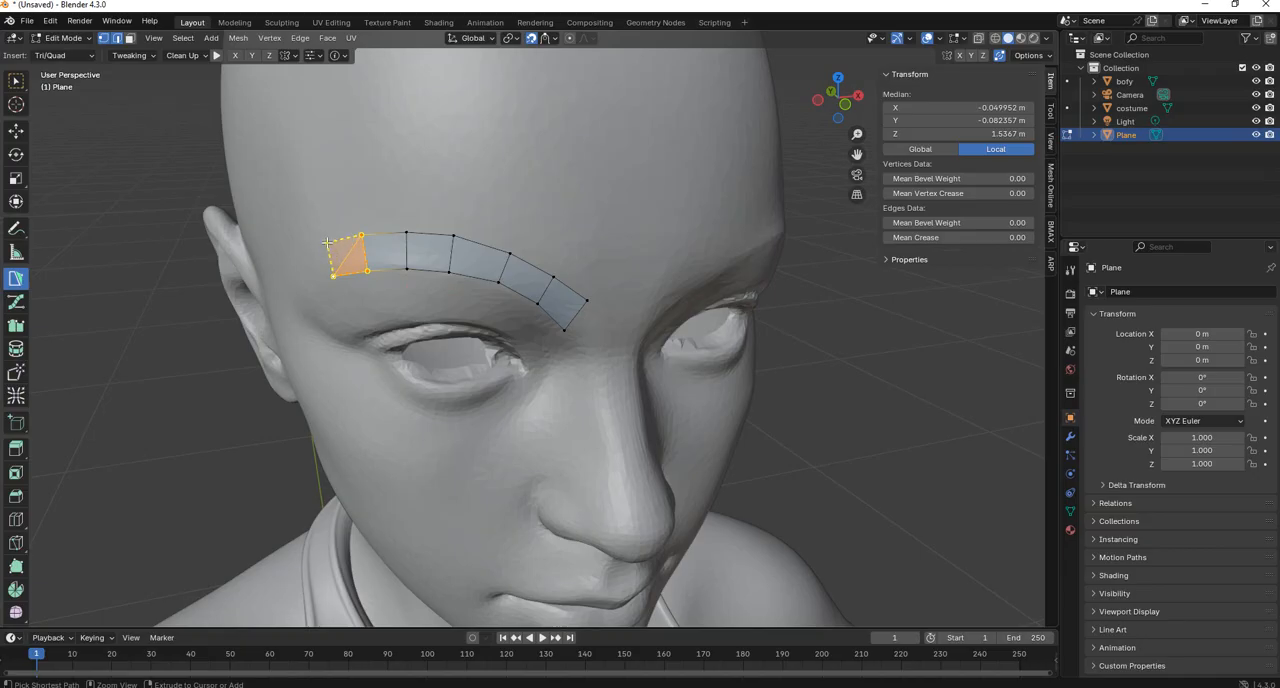
ctrl+click(327, 243)
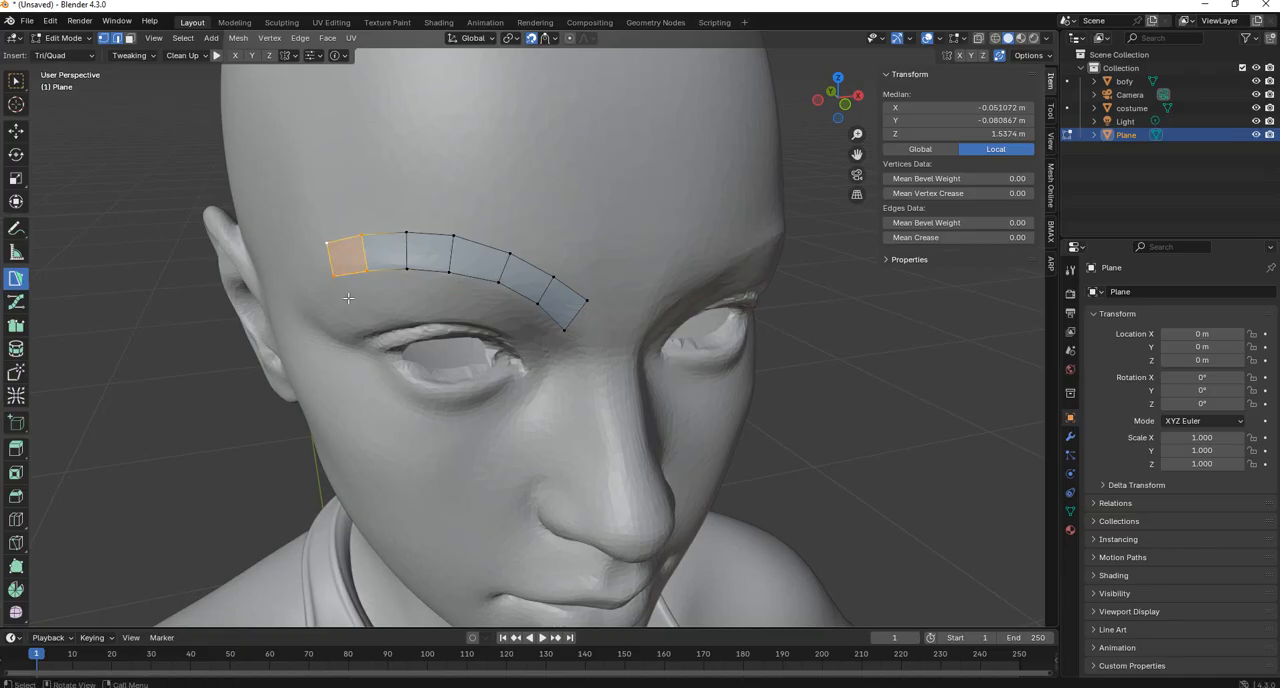
Build a separate strip of three PolyPen quads below the eye, curving up around its outer corner.
middle_drag(348, 298, 371, 289)
middle_drag(472, 294, 447, 323)
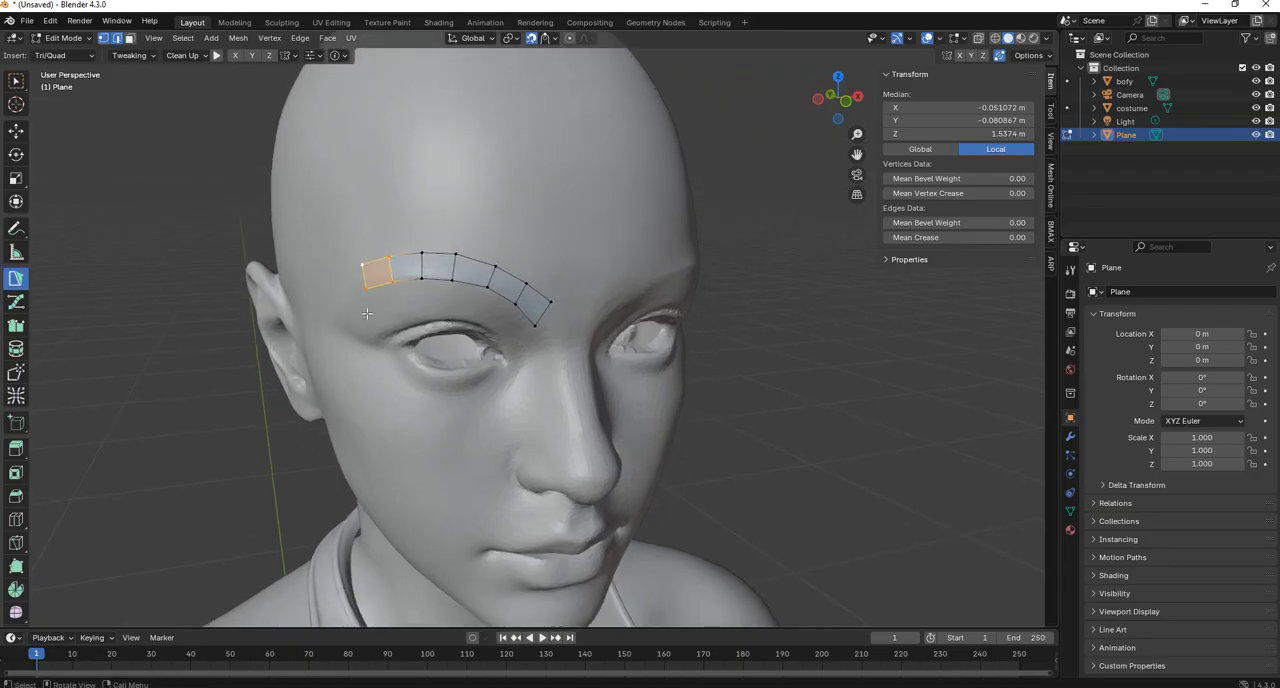
scroll(371, 328, up, 2)
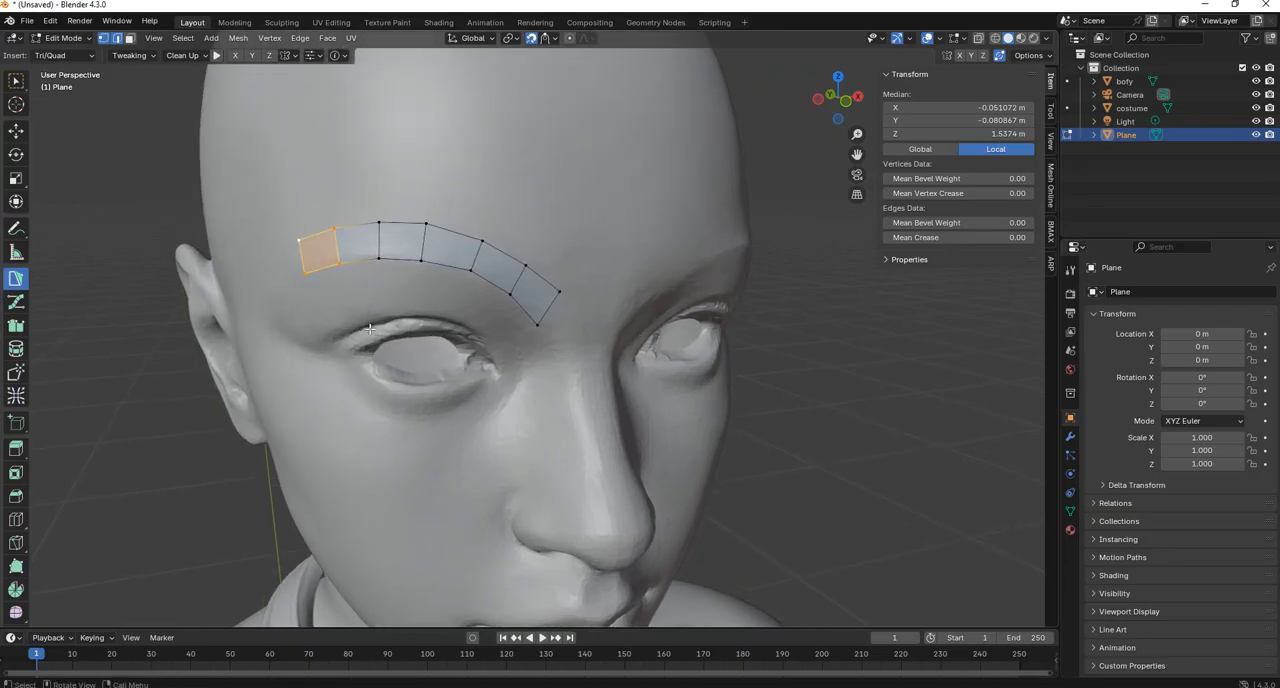
click(390, 418)
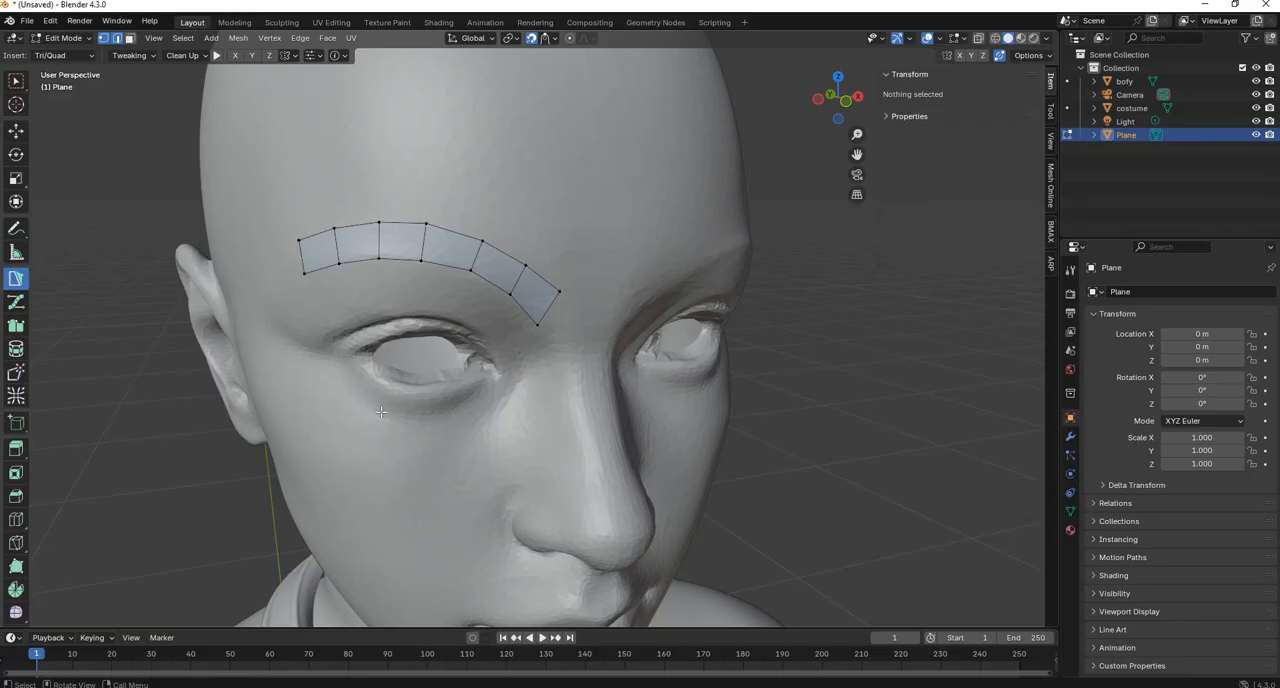
ctrl+right_click(380, 410)
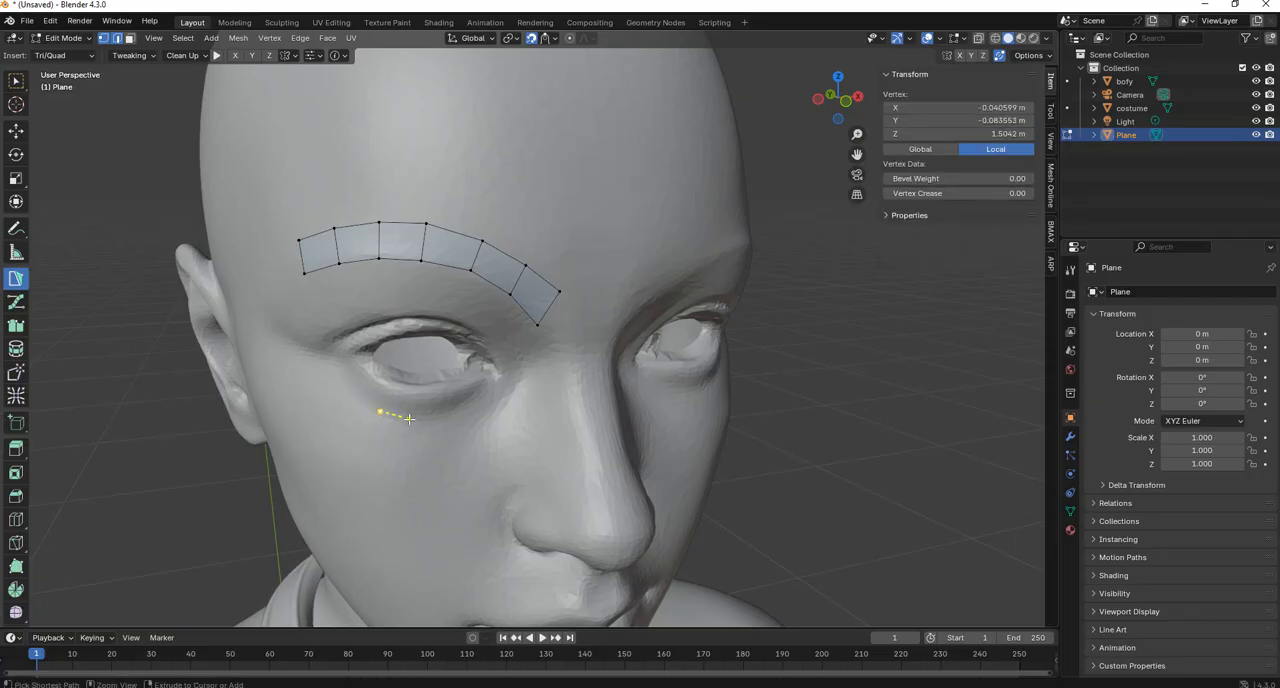
ctrl+right_click(411, 418)
ctrl+right_click(416, 396)
ctrl+right_click(385, 383)
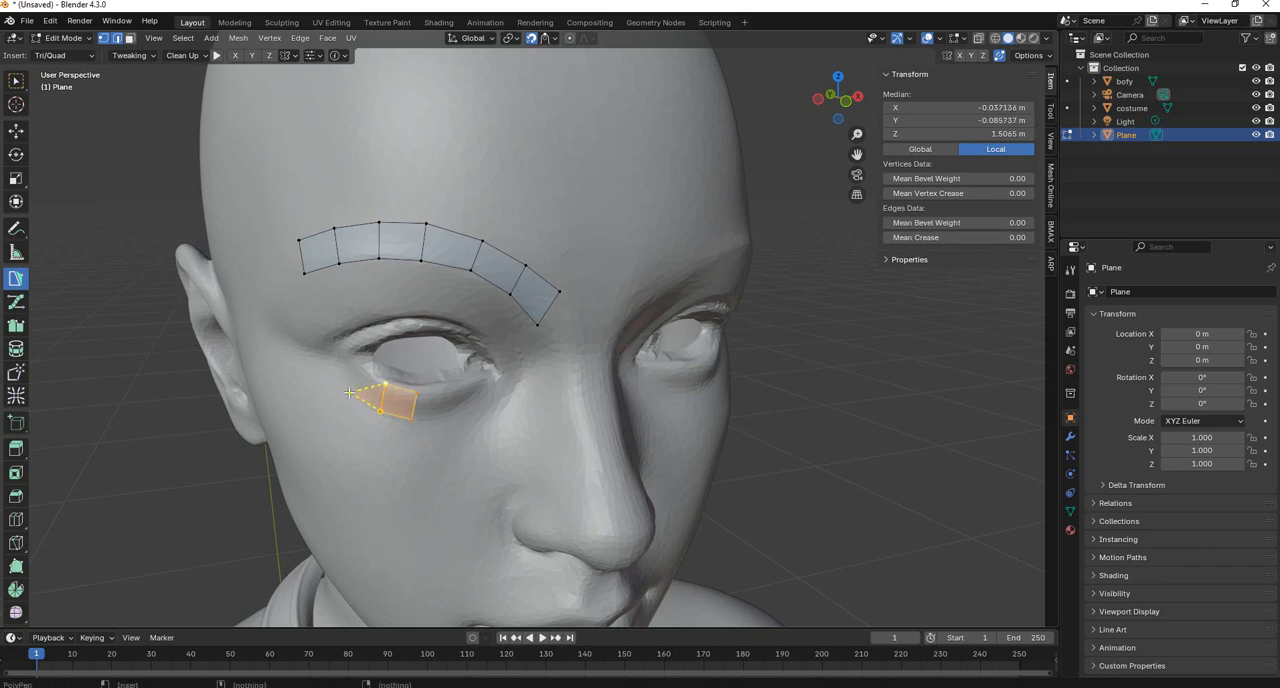
ctrl+right_click(349, 392)
ctrl+right_click(364, 374)
ctrl+right_click(344, 357)
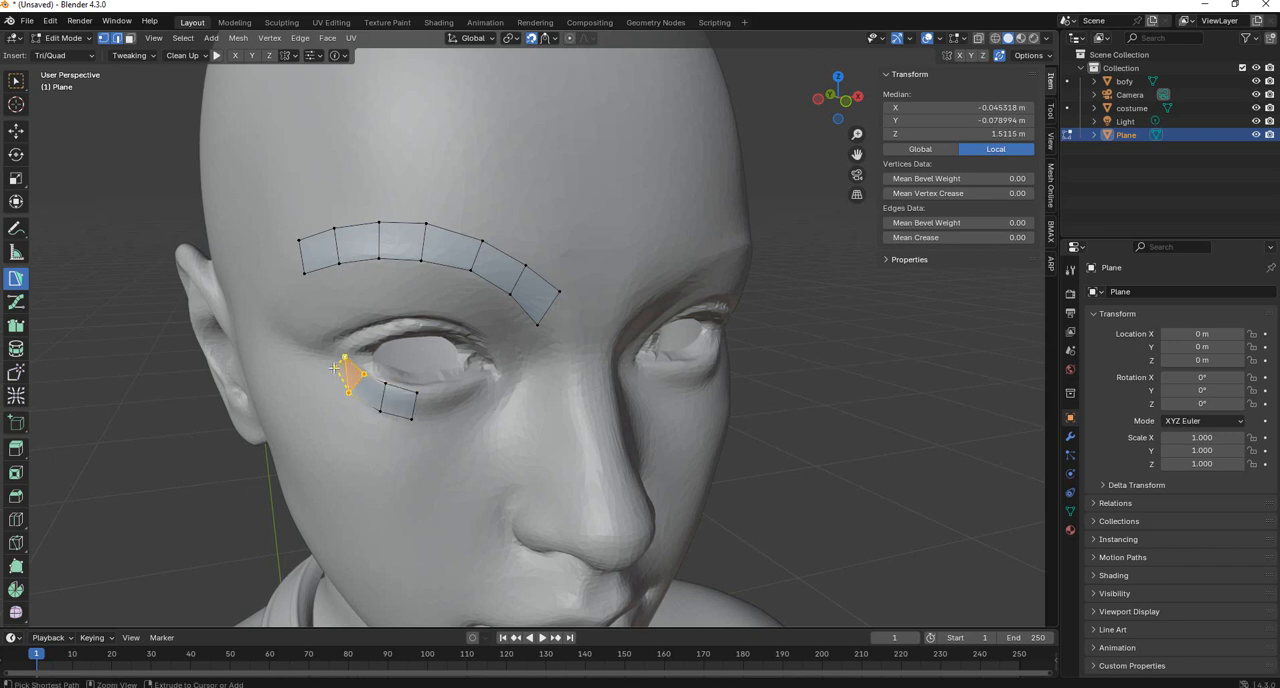
ctrl+right_click(335, 368)
Switch to the Strokes retopology tool and deselect the quads below the eye.
middle_drag(545, 418, 528, 393)
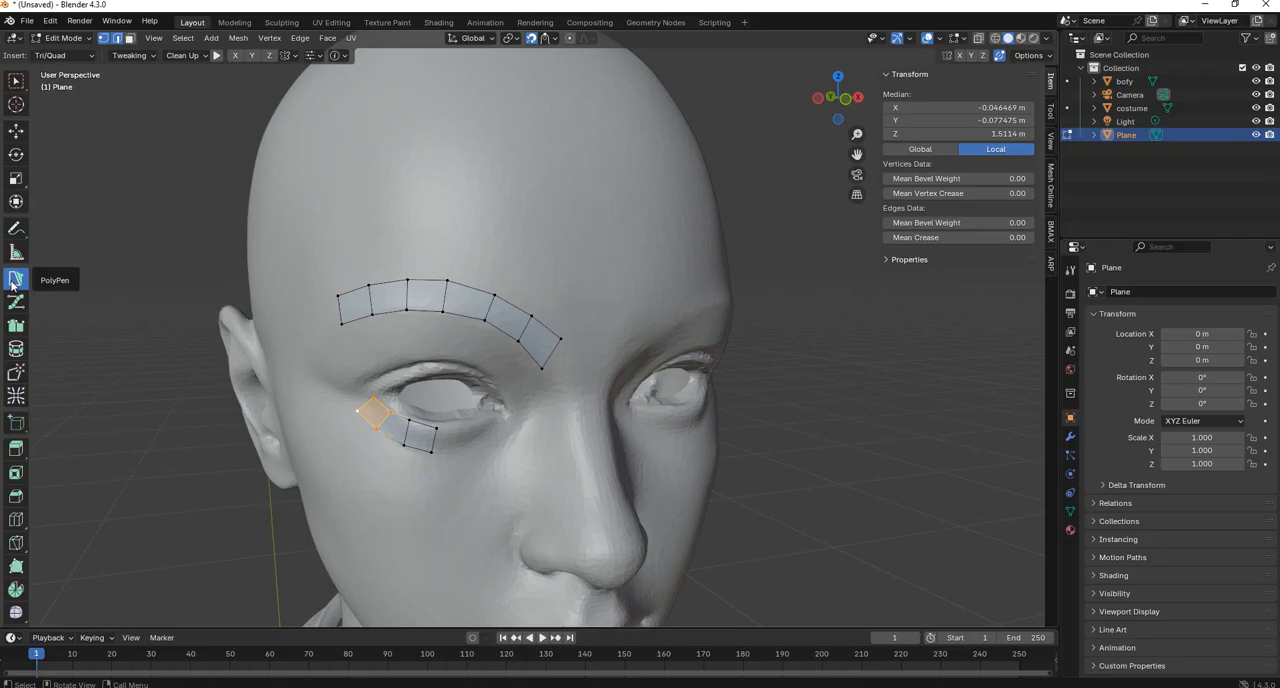
click(16, 327)
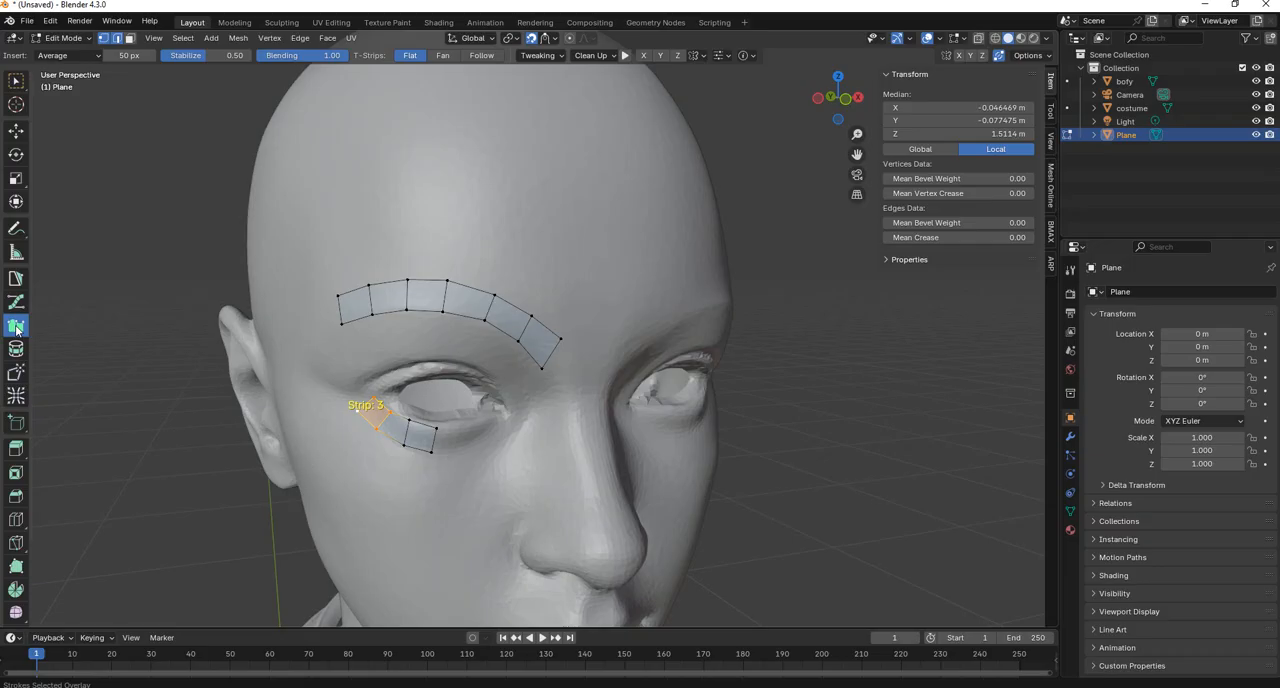
scroll(16, 329, down, 3)
scroll(413, 261, up, 1)
scroll(415, 228, down, 2)
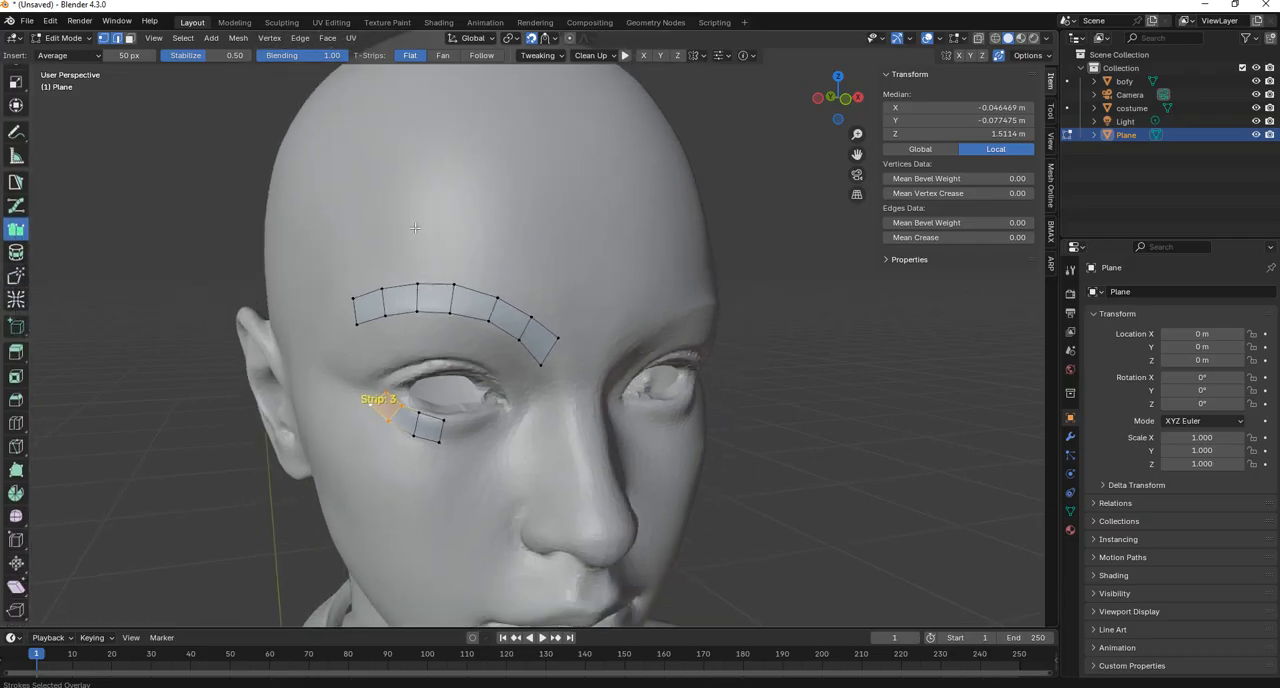
shift+middle_drag(415, 228, 453, 293)
middle_drag(415, 157, 424, 218)
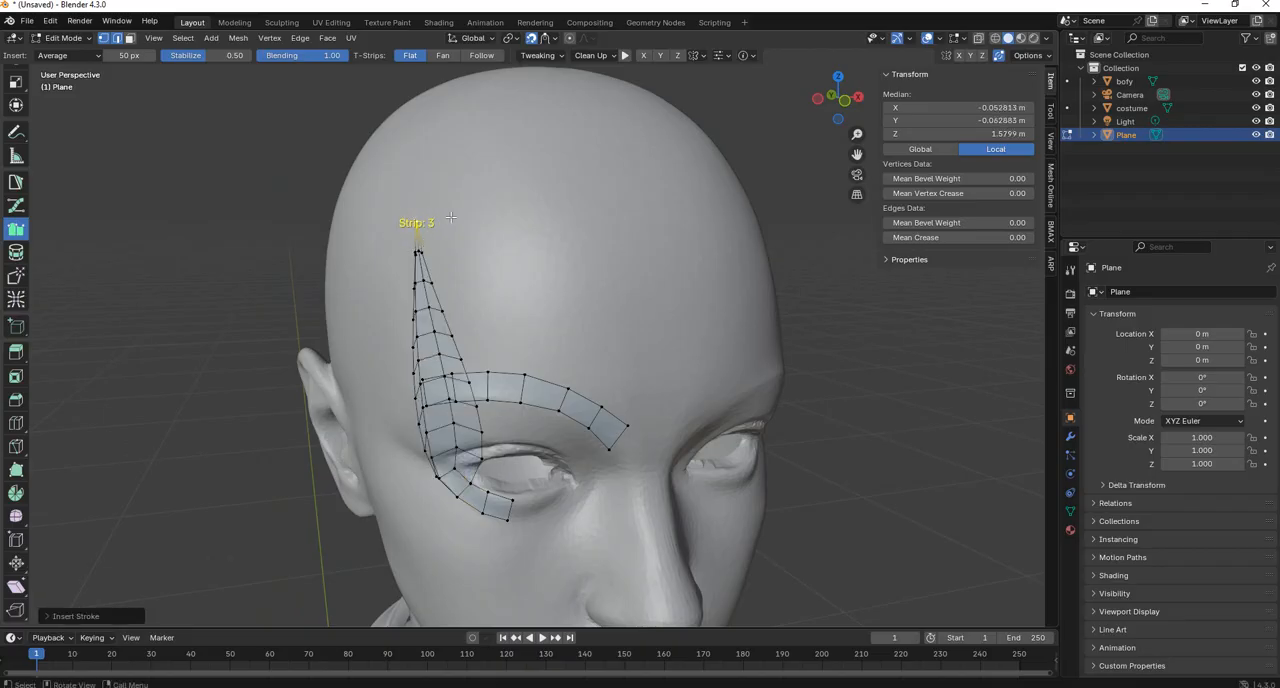
click(392, 204)
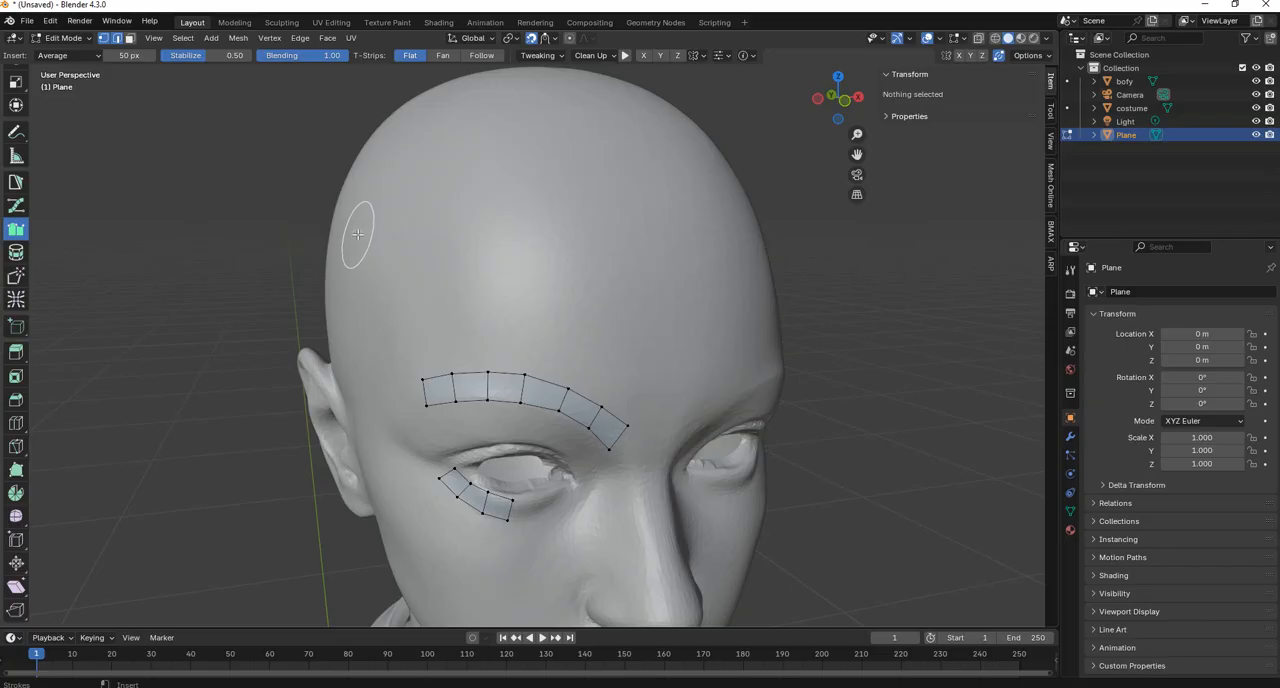
Draw four curved strokes down the forehead above the brow to build a three-by-three quad grid, trying extra loops between rows.
mouse_move(357, 234)
mouse_down()
mouse_move(369, 207)
mouse_move(472, 180)
mouse_move(515, 187)
mouse_up()
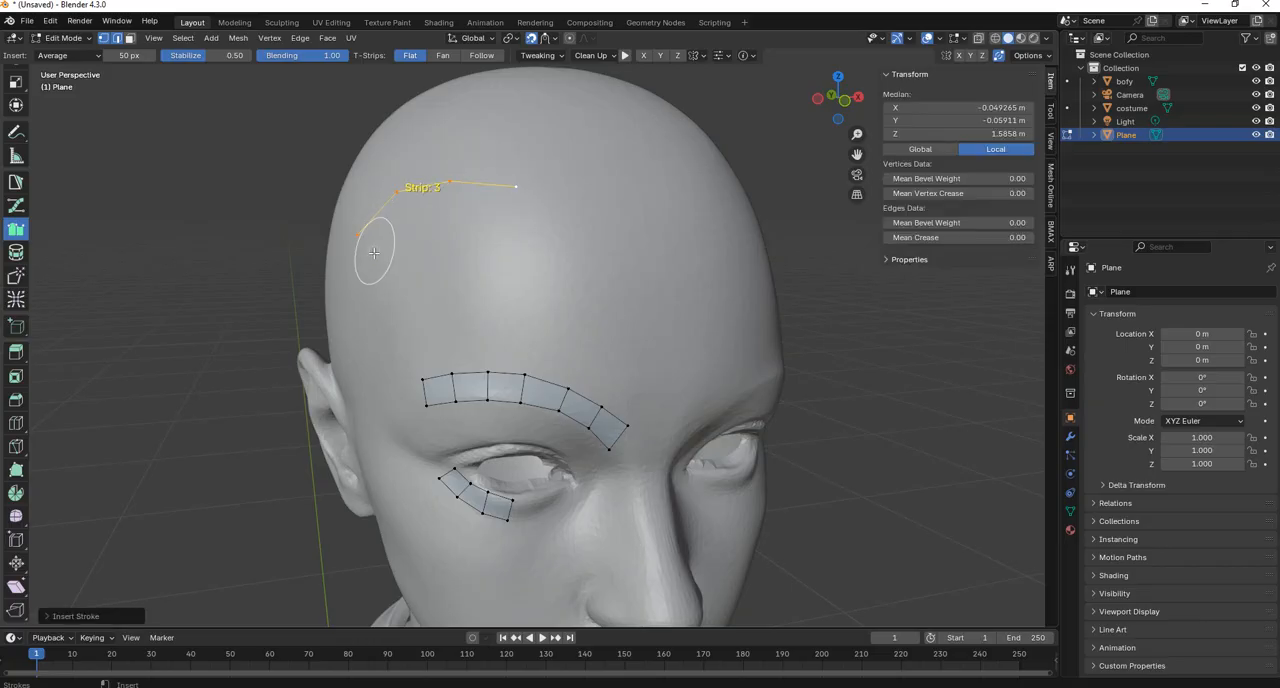
drag(371, 265, 520, 225)
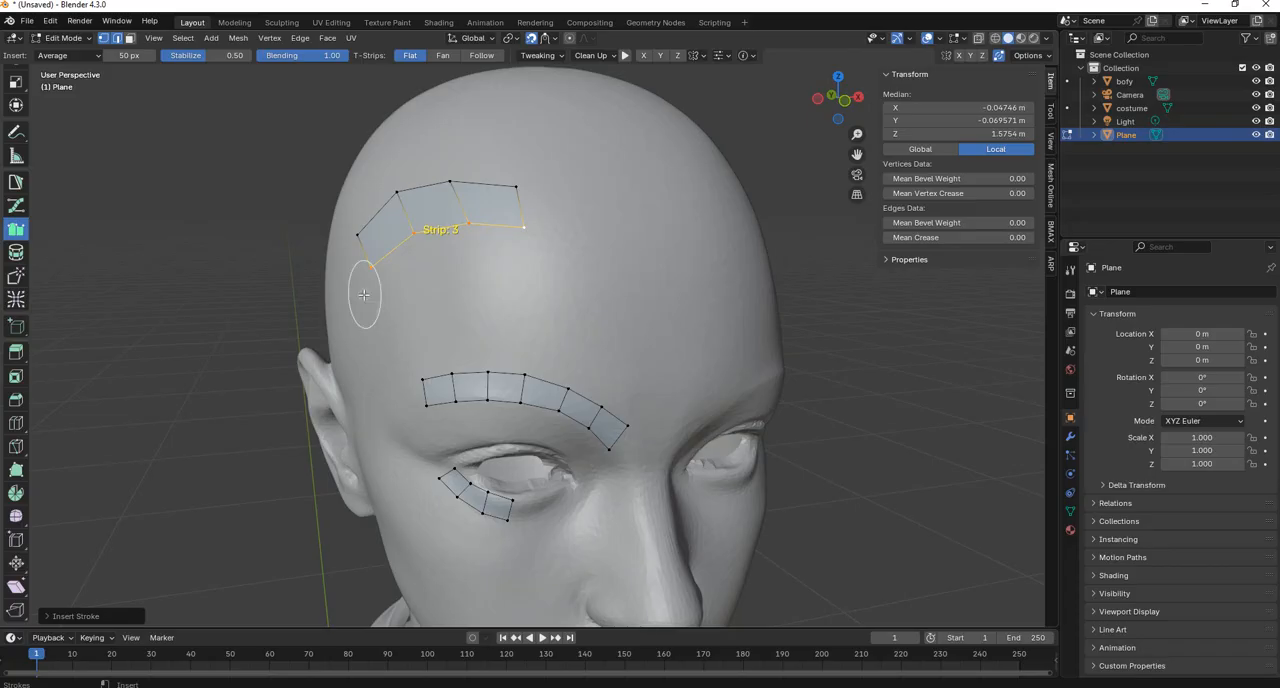
mouse_move(379, 299)
mouse_down()
mouse_move(450, 275)
mouse_move(531, 280)
mouse_up()
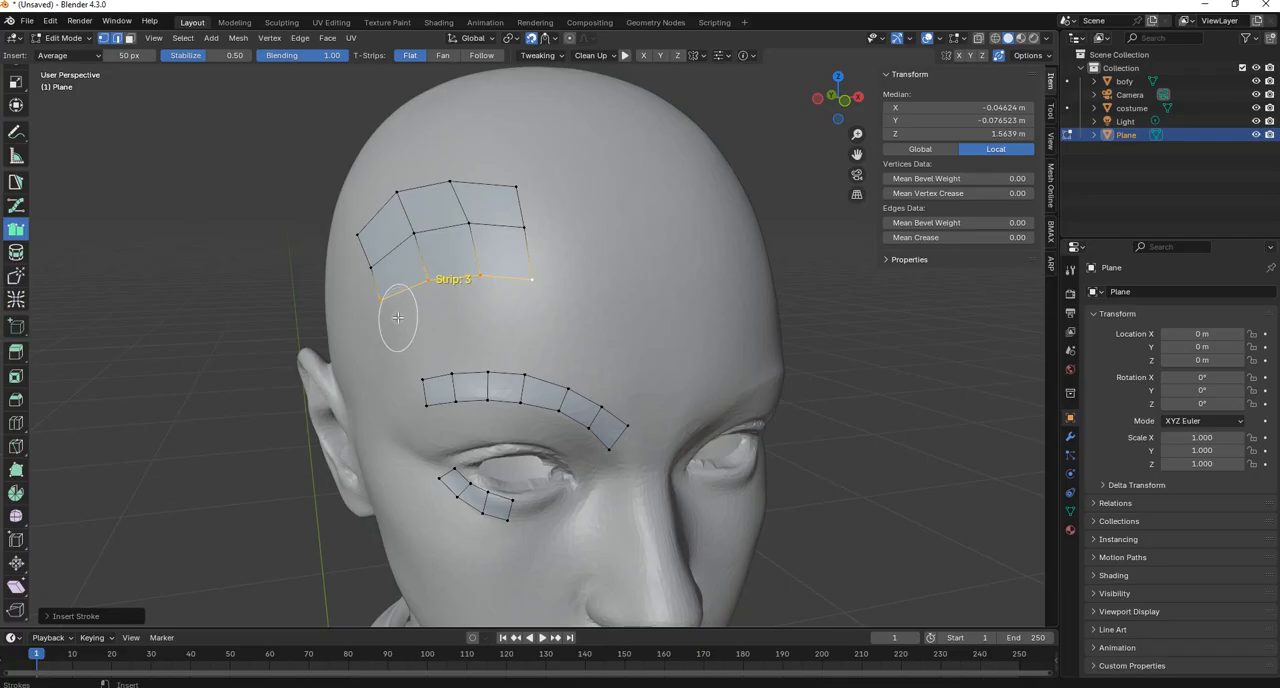
ctrl+scroll(398, 318, up, 3)
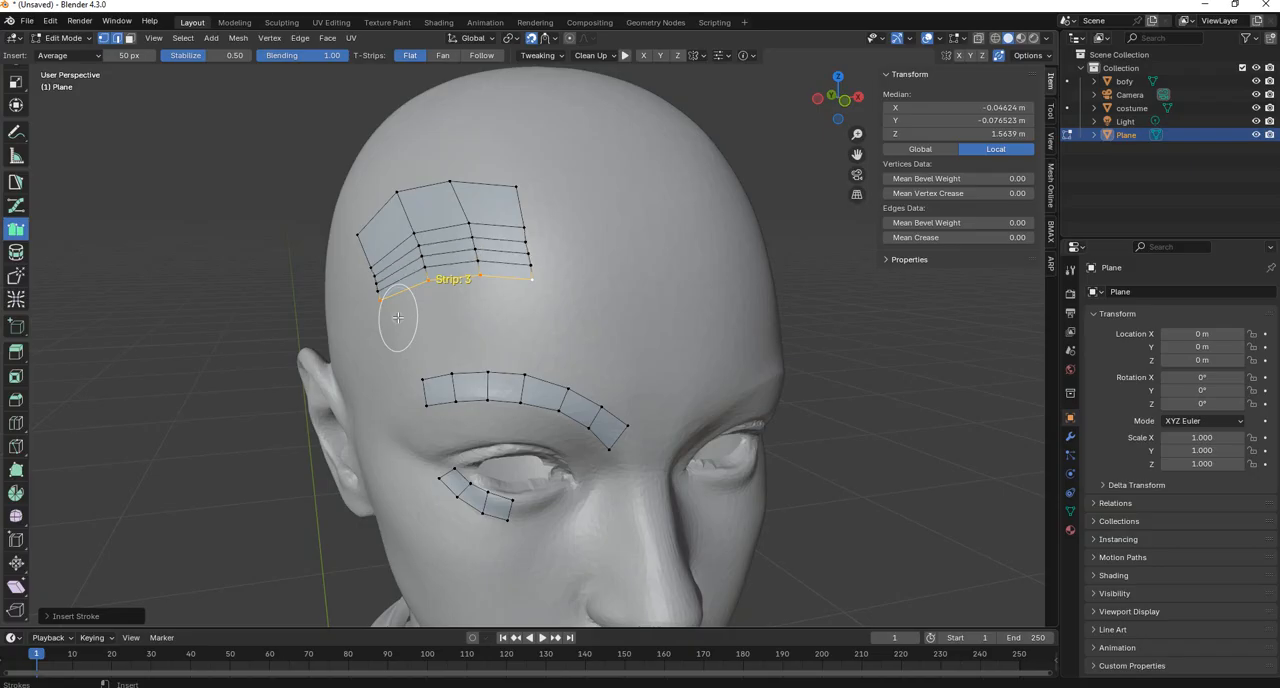
ctrl+scroll(398, 318, down, 2)
ctrl+scroll(398, 318, up, 2)
ctrl+scroll(398, 318, down, 3)
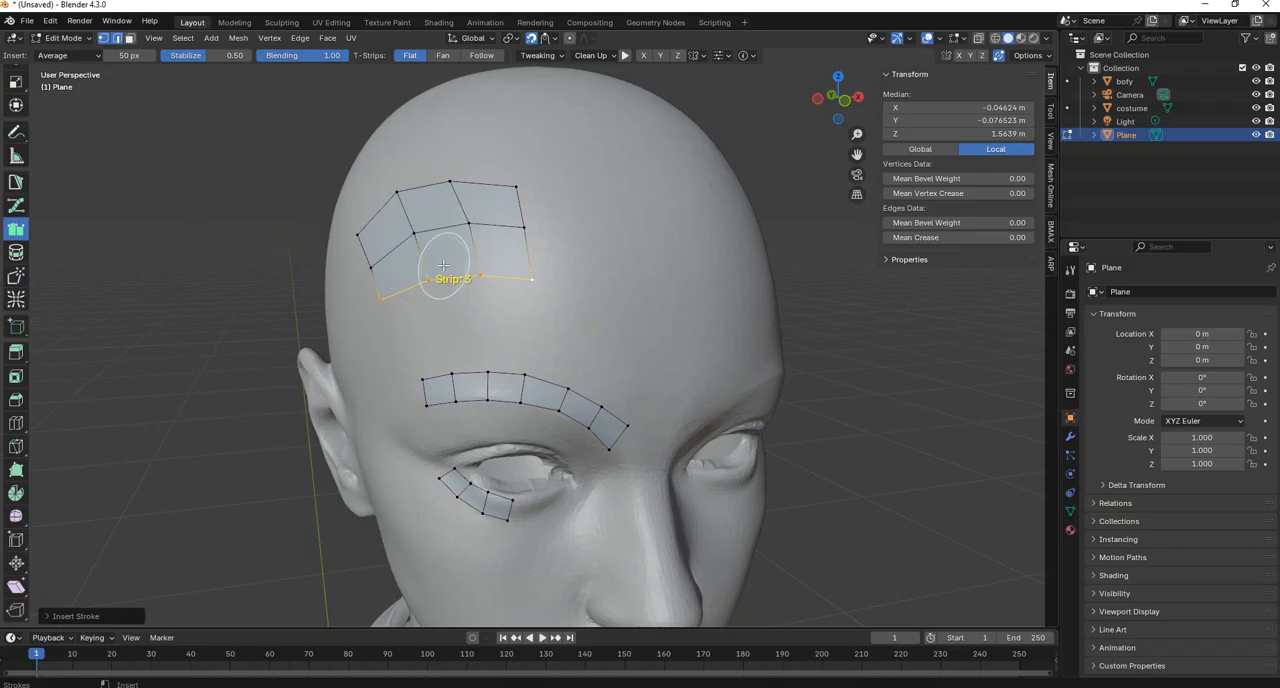
drag(380, 331, 523, 314)
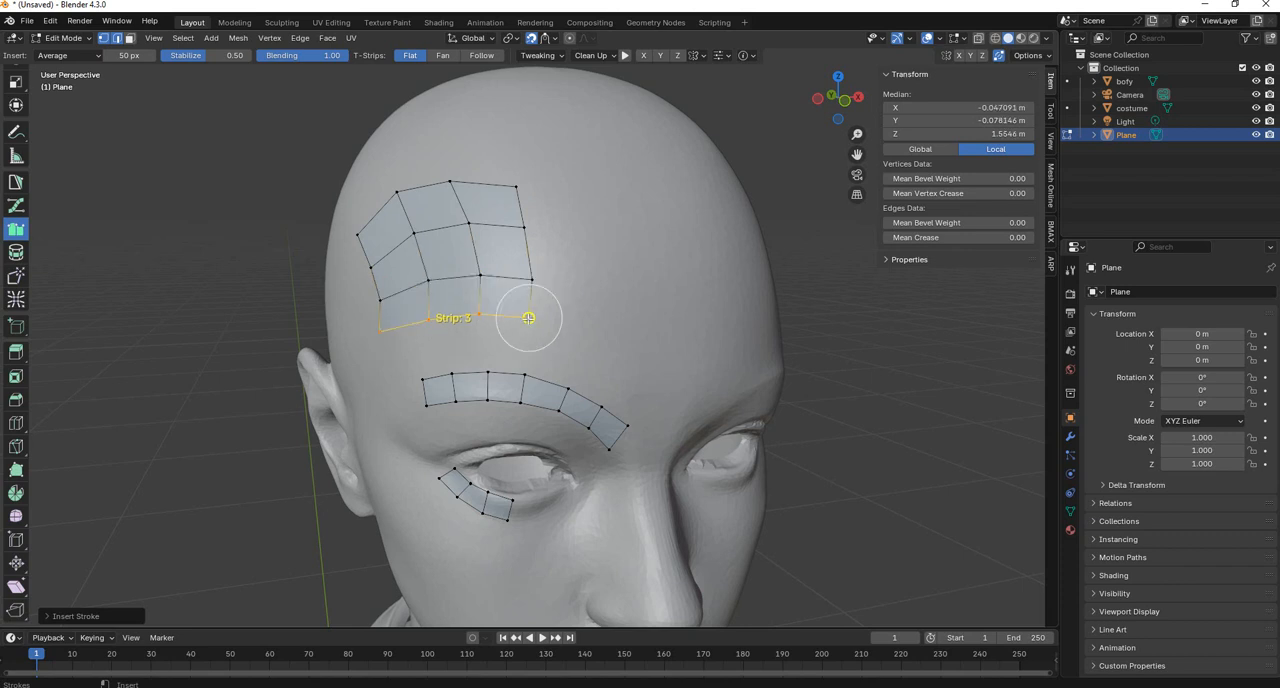
ctrl+scroll(475, 335, down, 1)
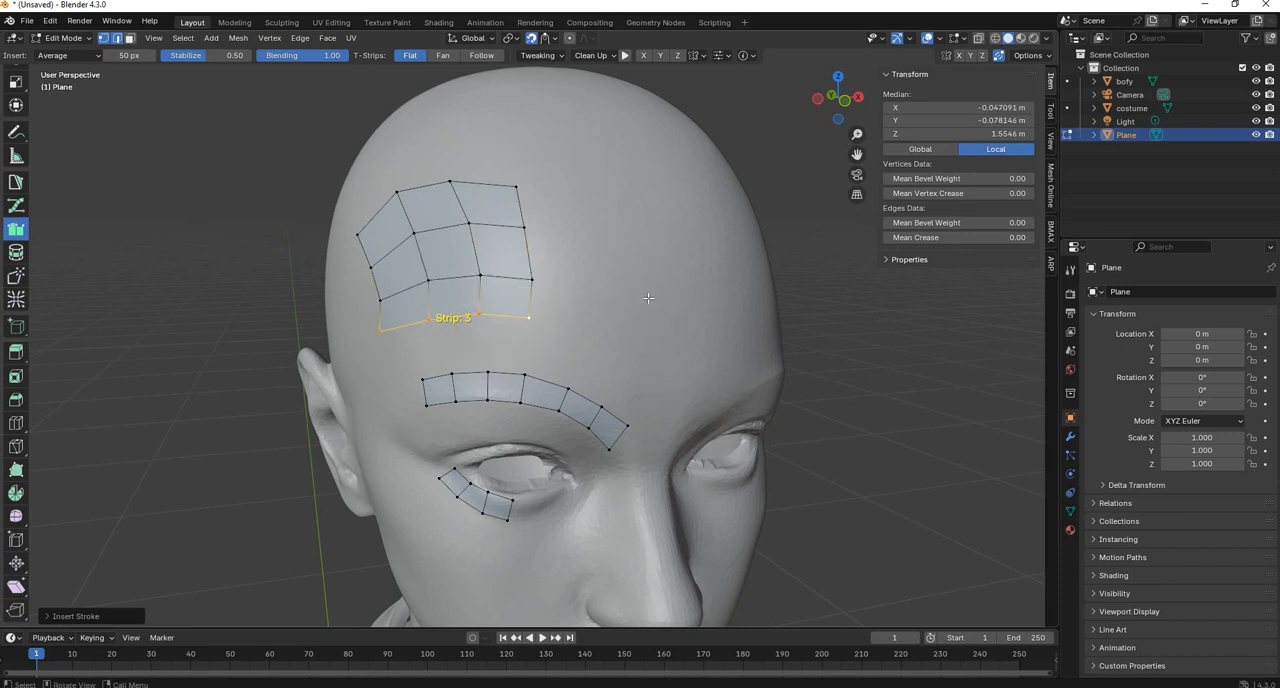
Undo all the strokes of the forehead quad grid.
key(ctrl+z)
key(ctrl+z)
key(ctrl+z)
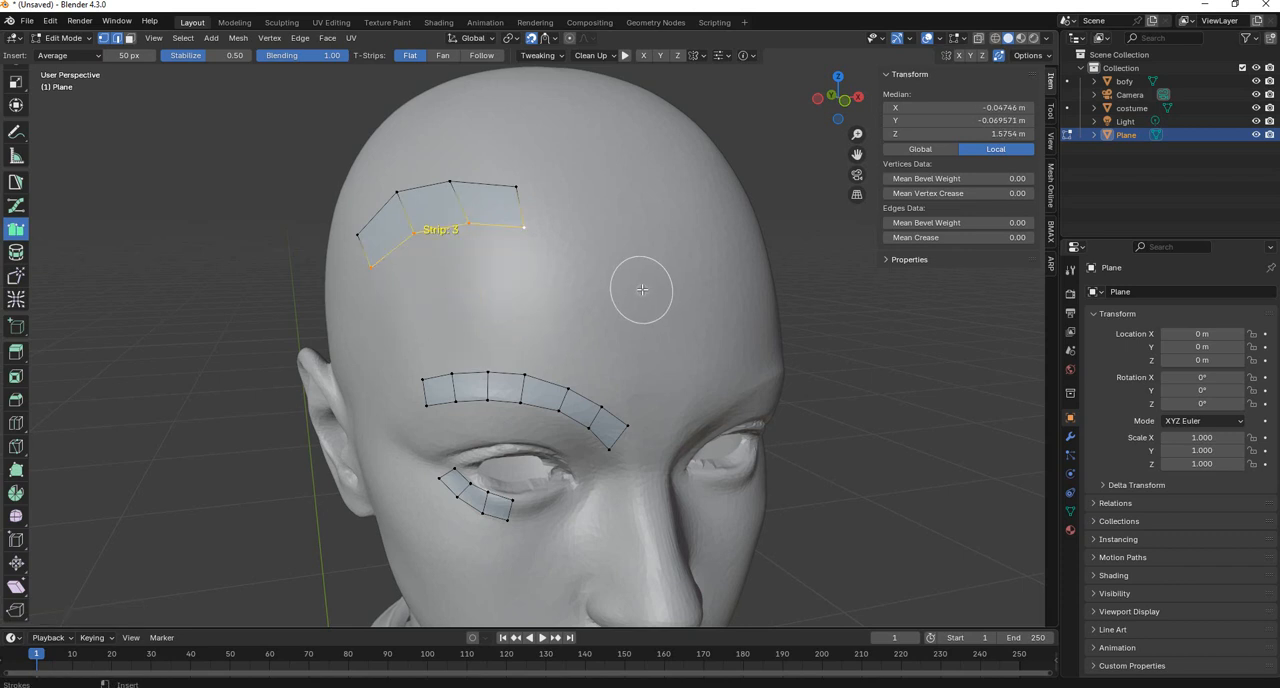
key(ctrl+z)
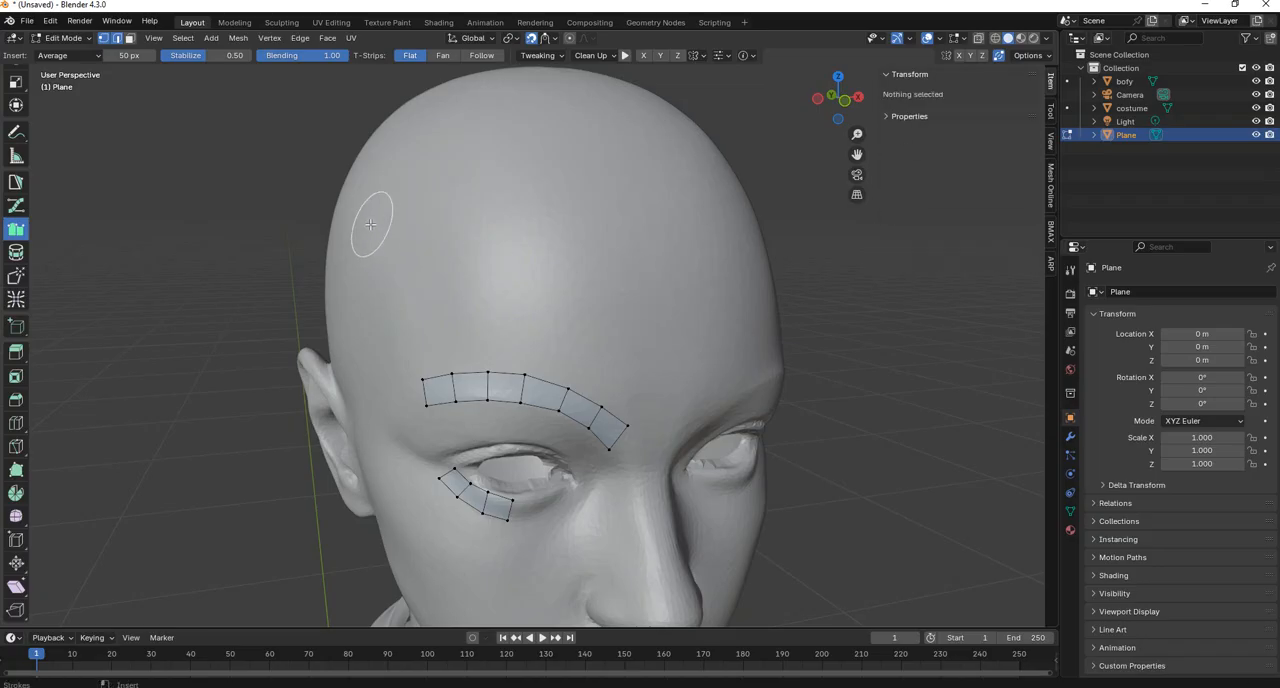
Try single strokes across the upper forehead with the brush at 50 px and at 17 px, undoing each one.
drag(366, 242, 506, 190)
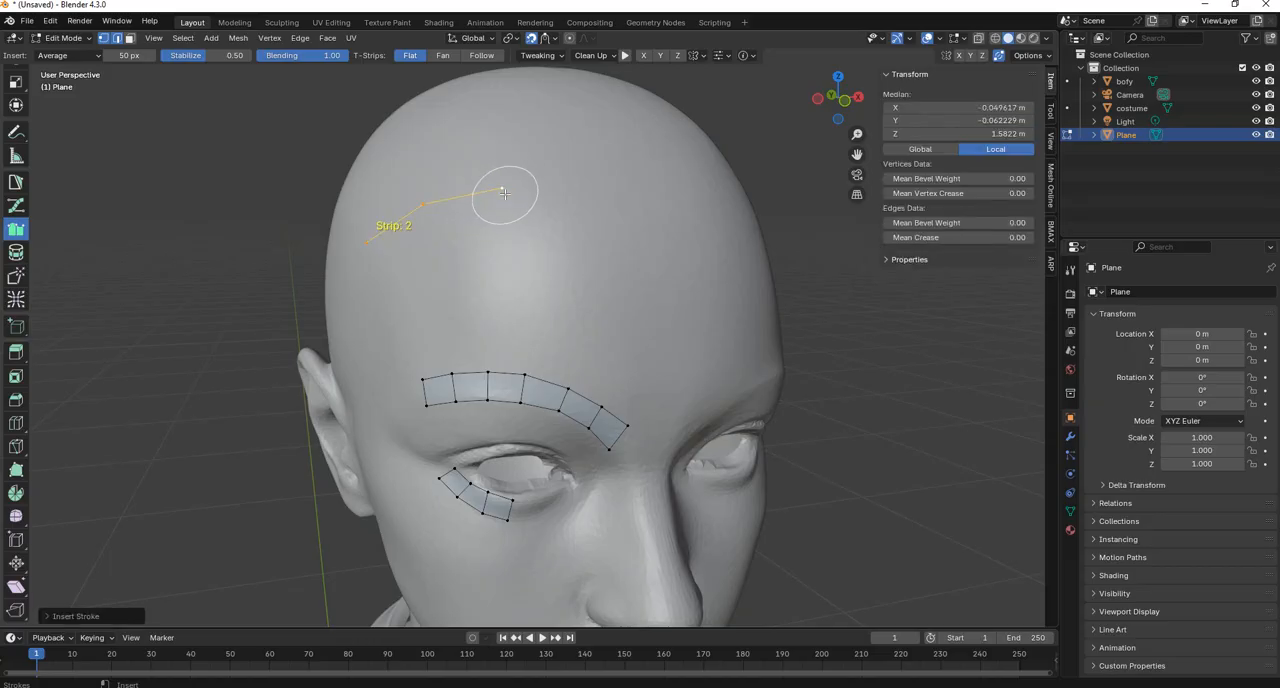
key(ctrl+z)
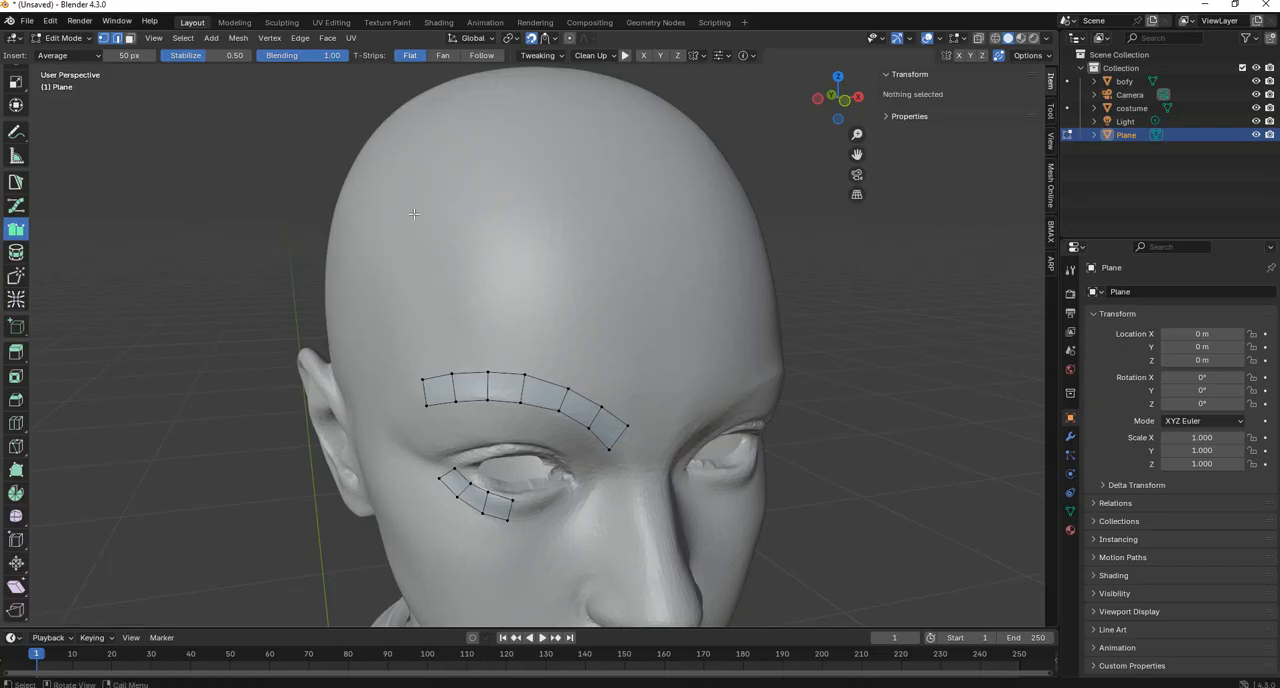
key(f)
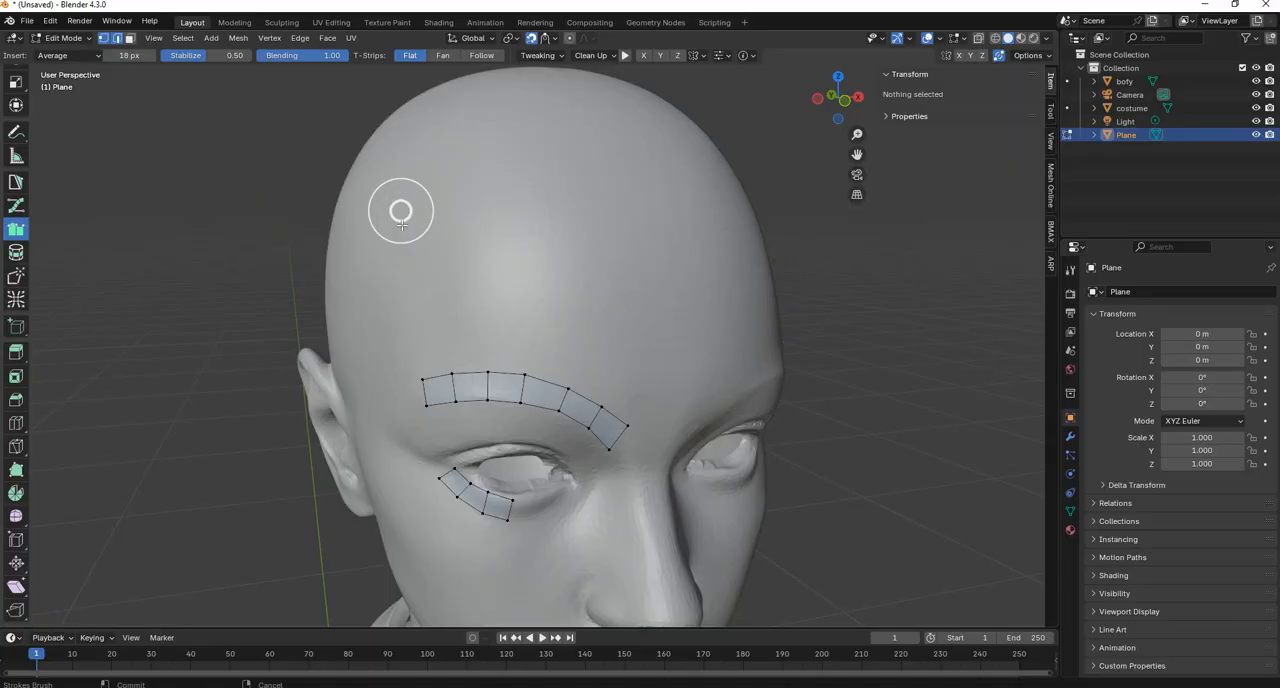
right_click(401, 225)
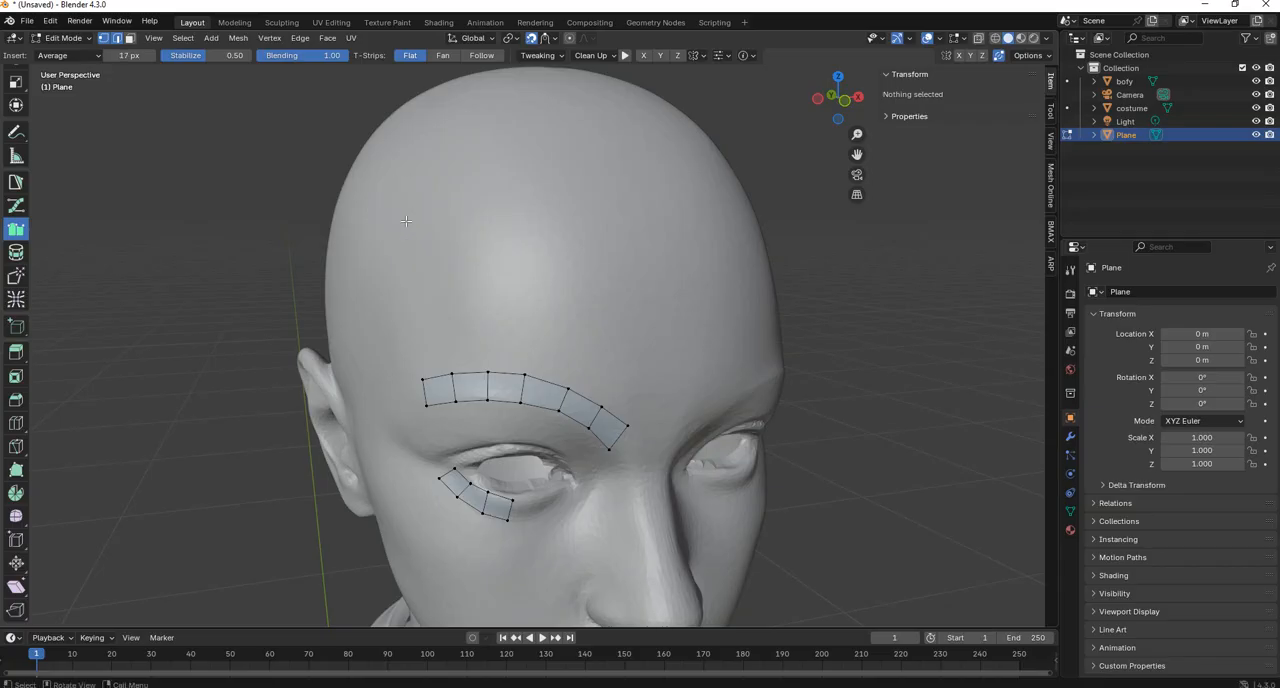
mouse_move(373, 248)
mouse_down()
mouse_move(425, 200)
mouse_move(521, 194)
mouse_up()
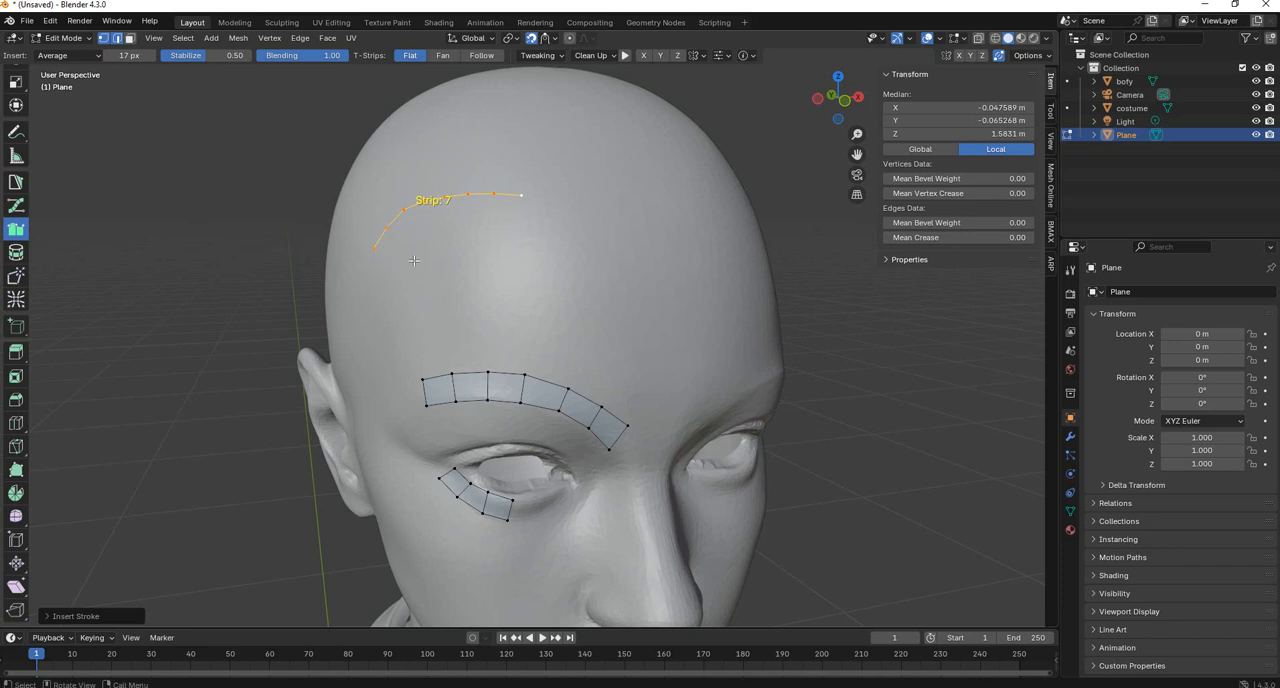
key(f)
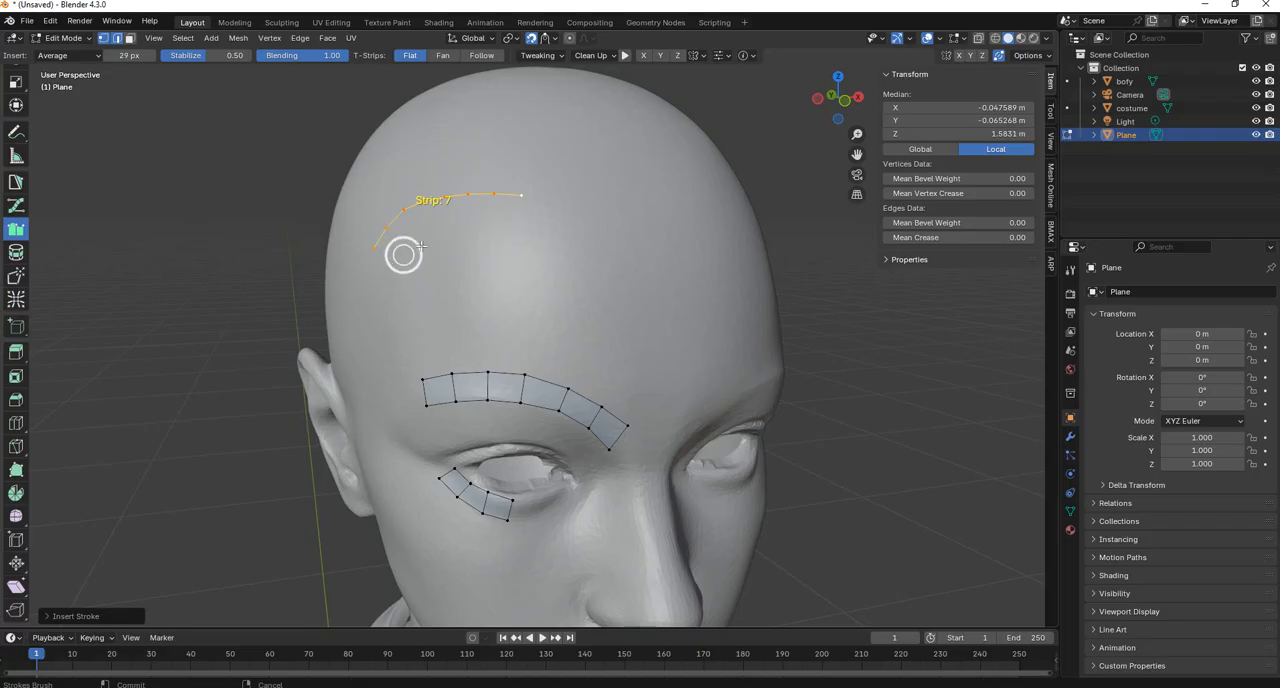
click(426, 246)
key(ctrl+z)
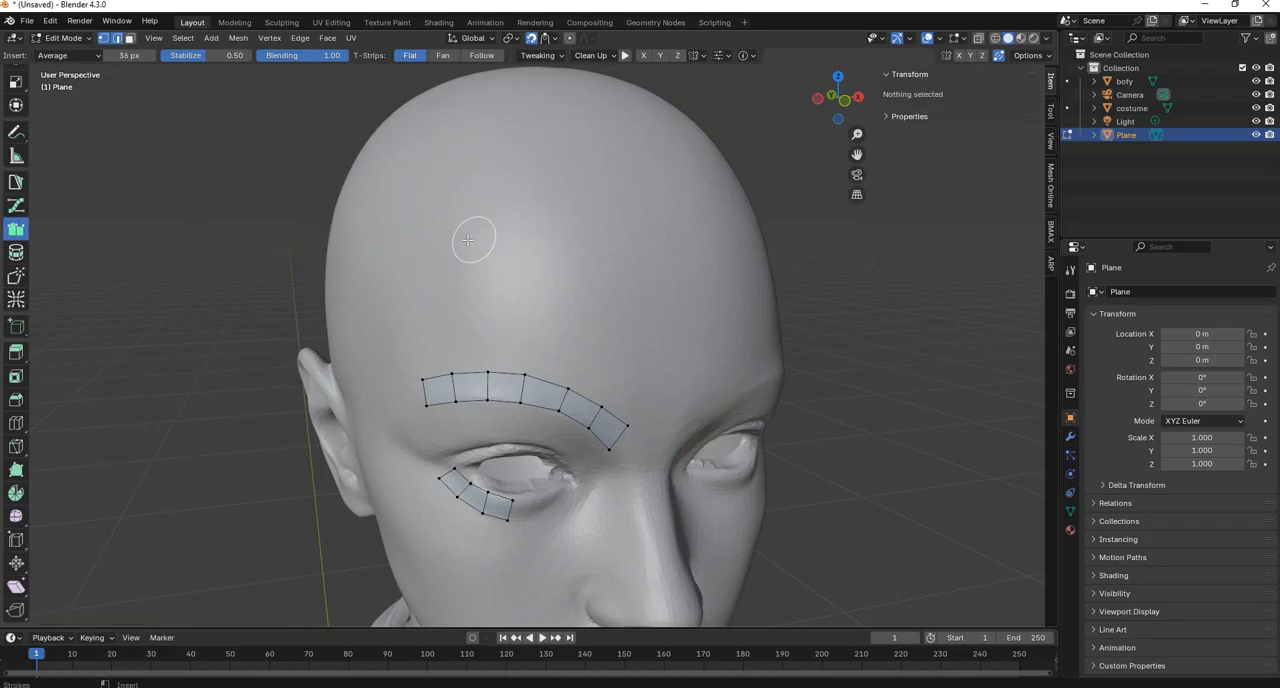
Set the Strokes brush to 22 px and draw two curved strokes across the upper forehead to form a five-quad strip.
key(f)
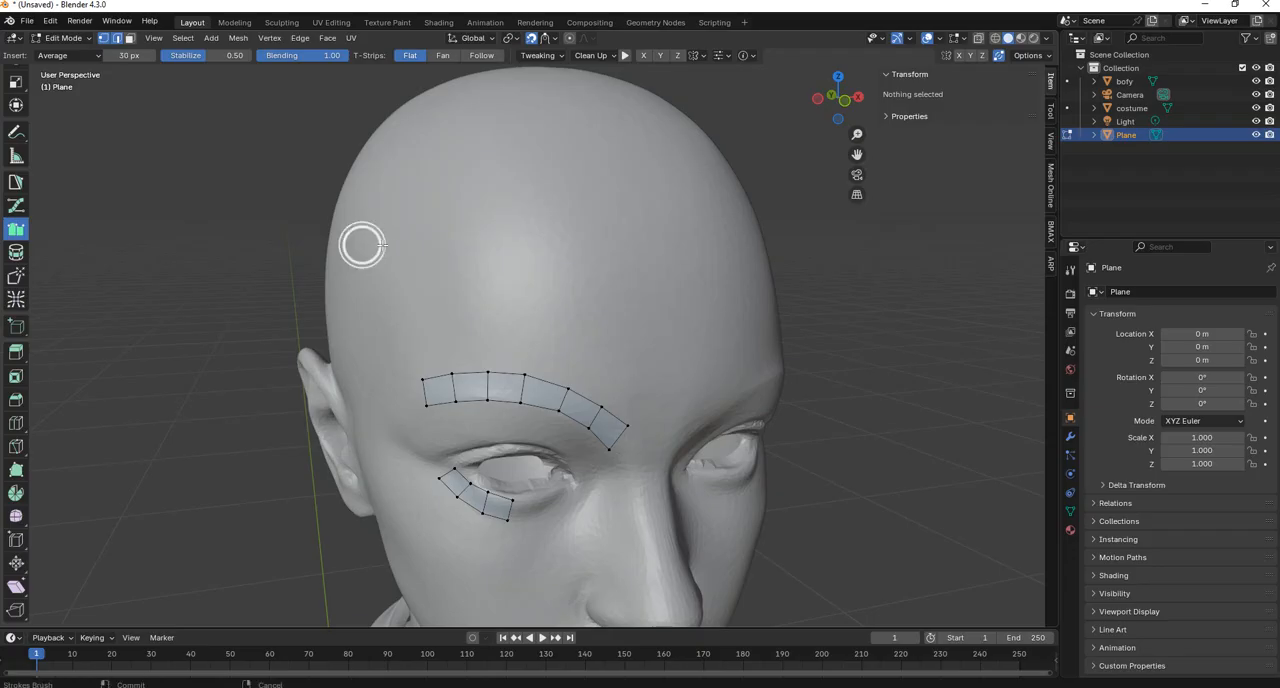
click(377, 244)
mouse_move(372, 258)
mouse_down()
mouse_move(381, 238)
mouse_move(495, 204)
mouse_up()
mouse_move(385, 272)
mouse_down()
mouse_move(463, 224)
mouse_move(500, 220)
mouse_up()
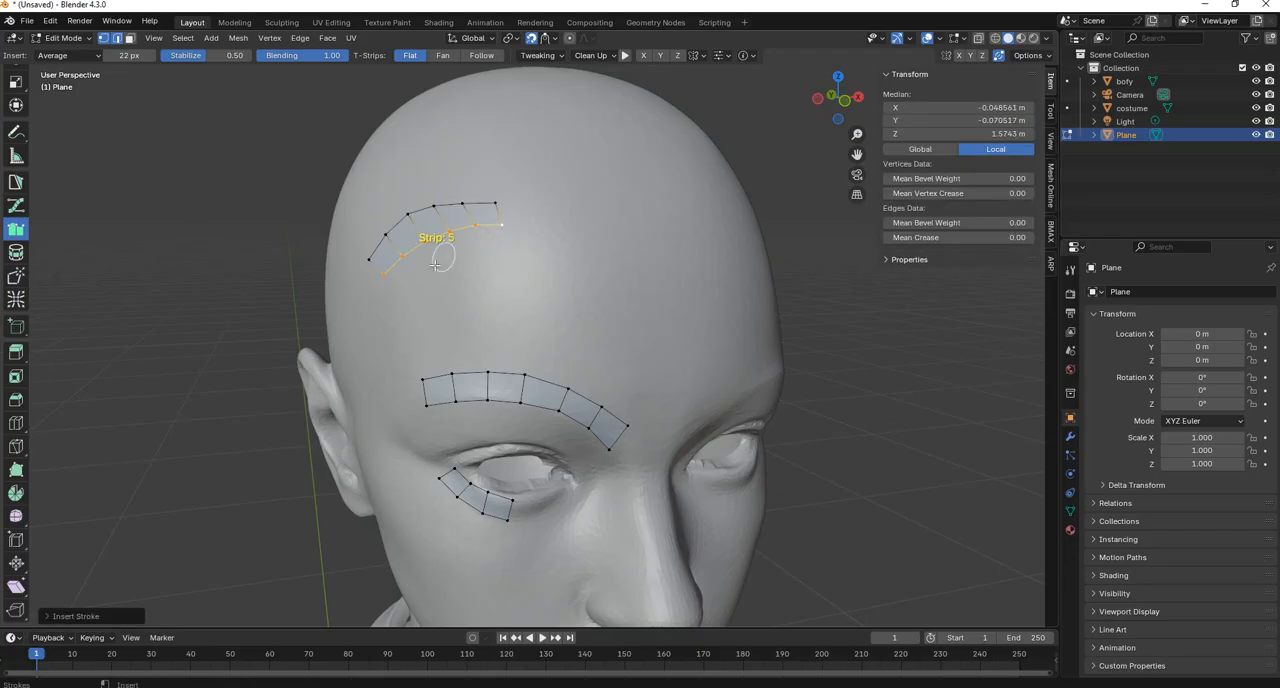
Try extending the five-quad forehead strip downwards with two more rows and undo them.
mouse_move(397, 298)
mouse_down()
mouse_move(517, 265)
mouse_move(522, 324)
mouse_up()
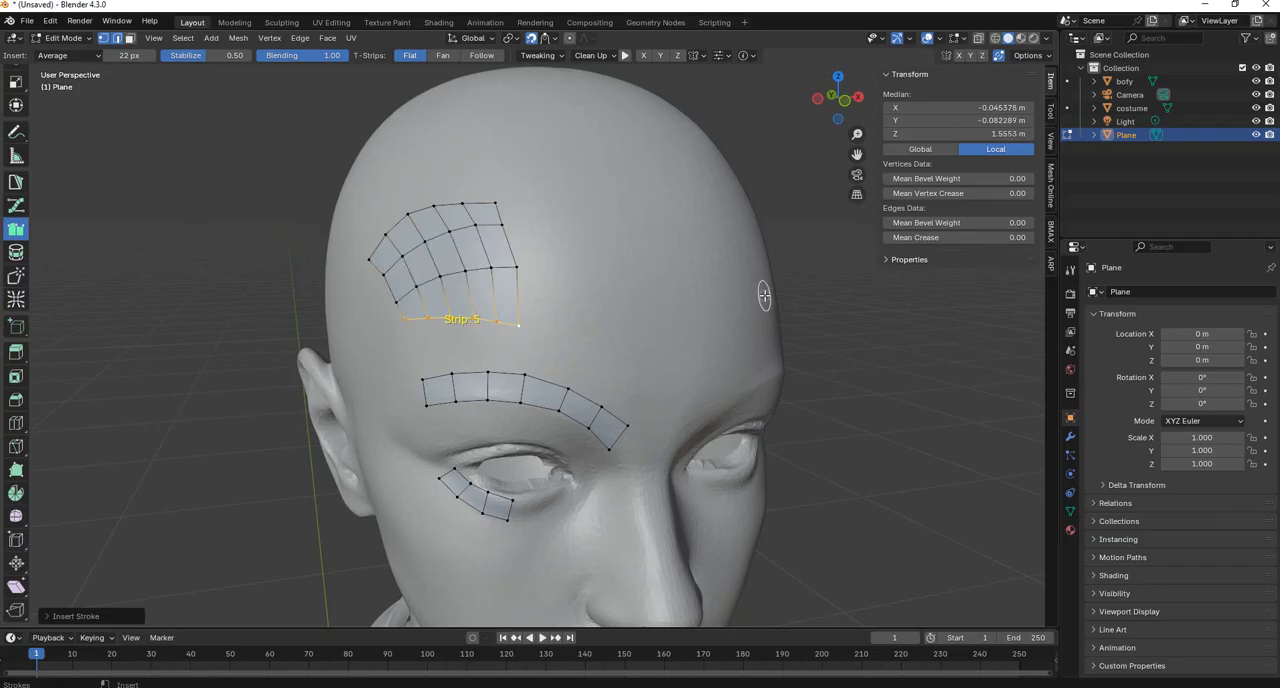
key(ctrl+z)
key(ctrl+z)
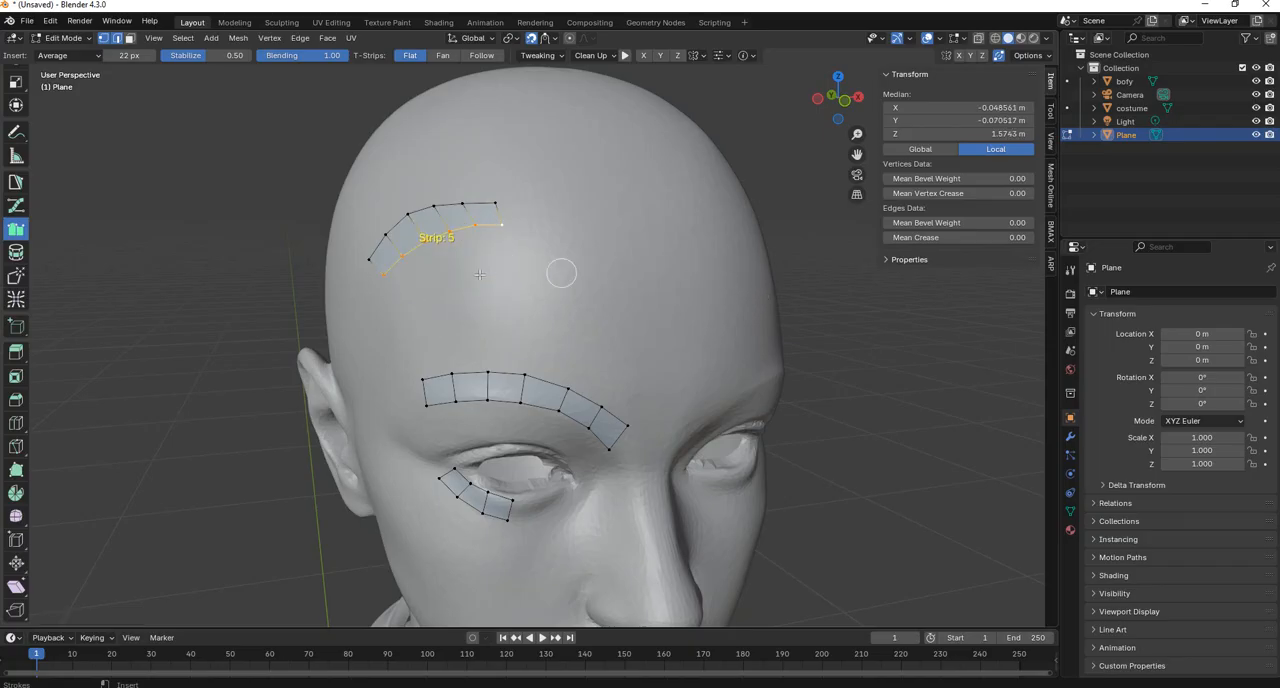
Draw two longer strokes below the forehead strip to add two rows of five quads reaching further inward.
drag(388, 292, 553, 264)
mouse_move(394, 311)
mouse_down()
mouse_move(543, 291)
mouse_move(552, 304)
mouse_up()
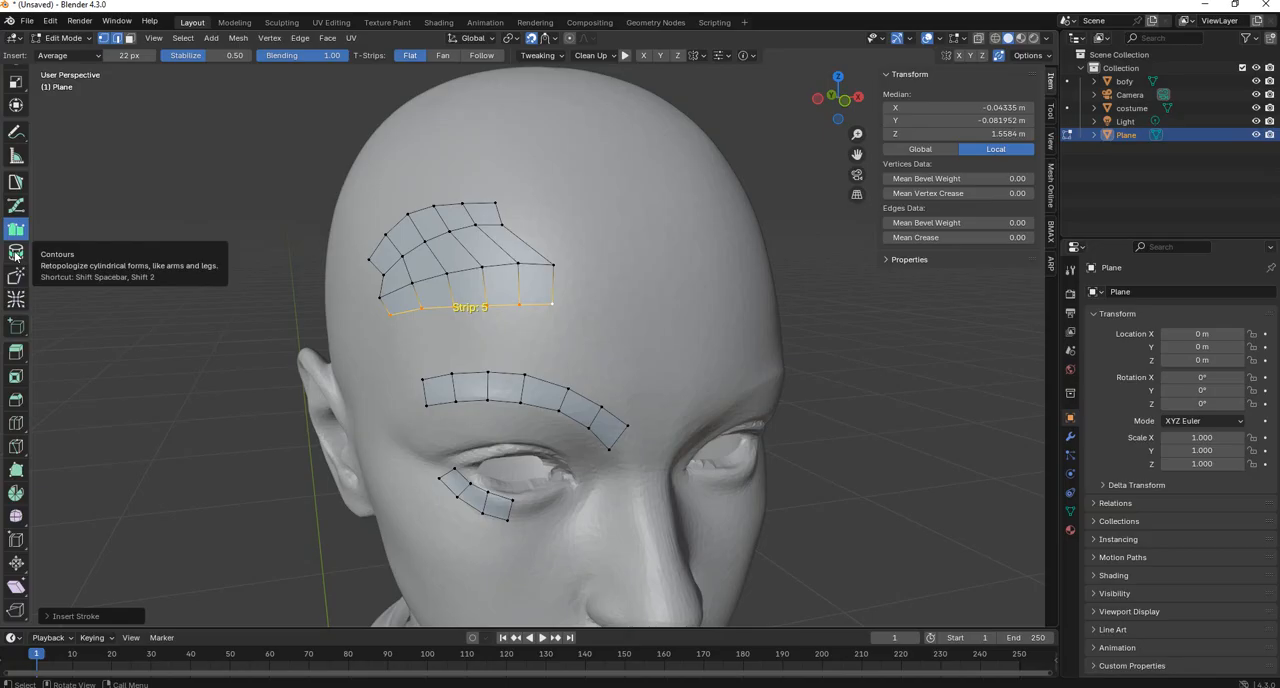
Try a Contours loop with 8 spans around the bare upper arm, expand its stroke settings, and undo the loop.
click(16, 252)
scroll(518, 228, down, 10)
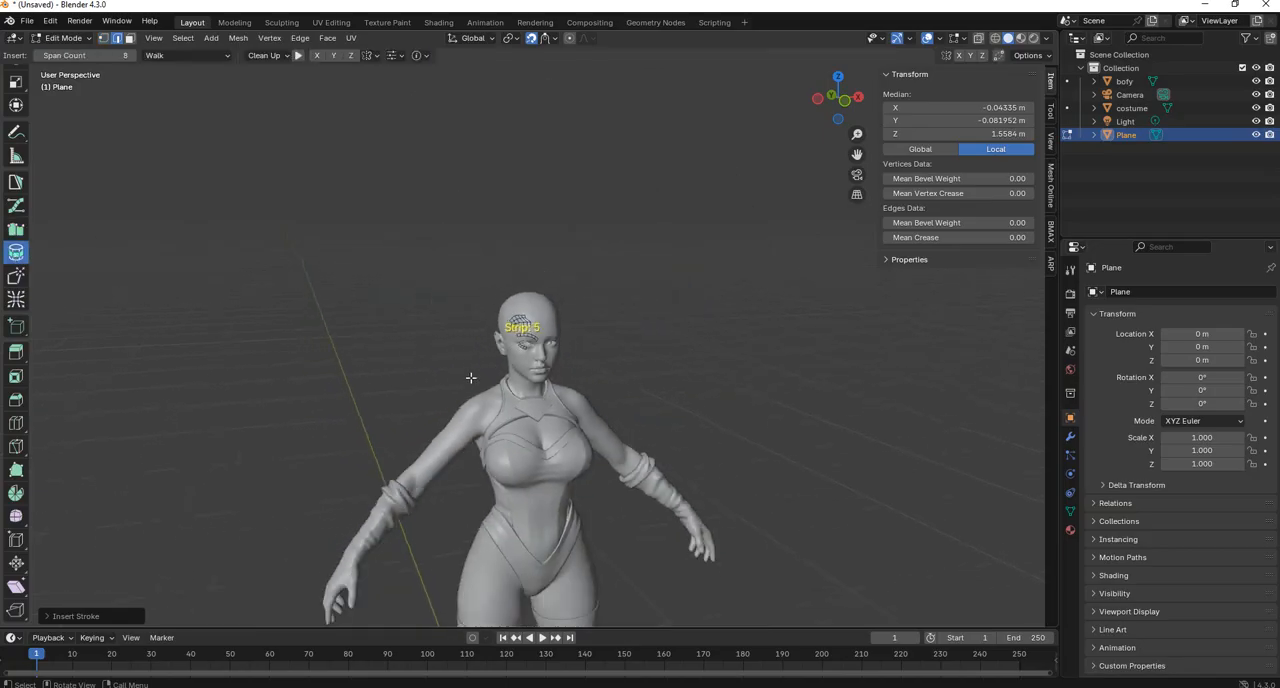
scroll(518, 228, up, 8)
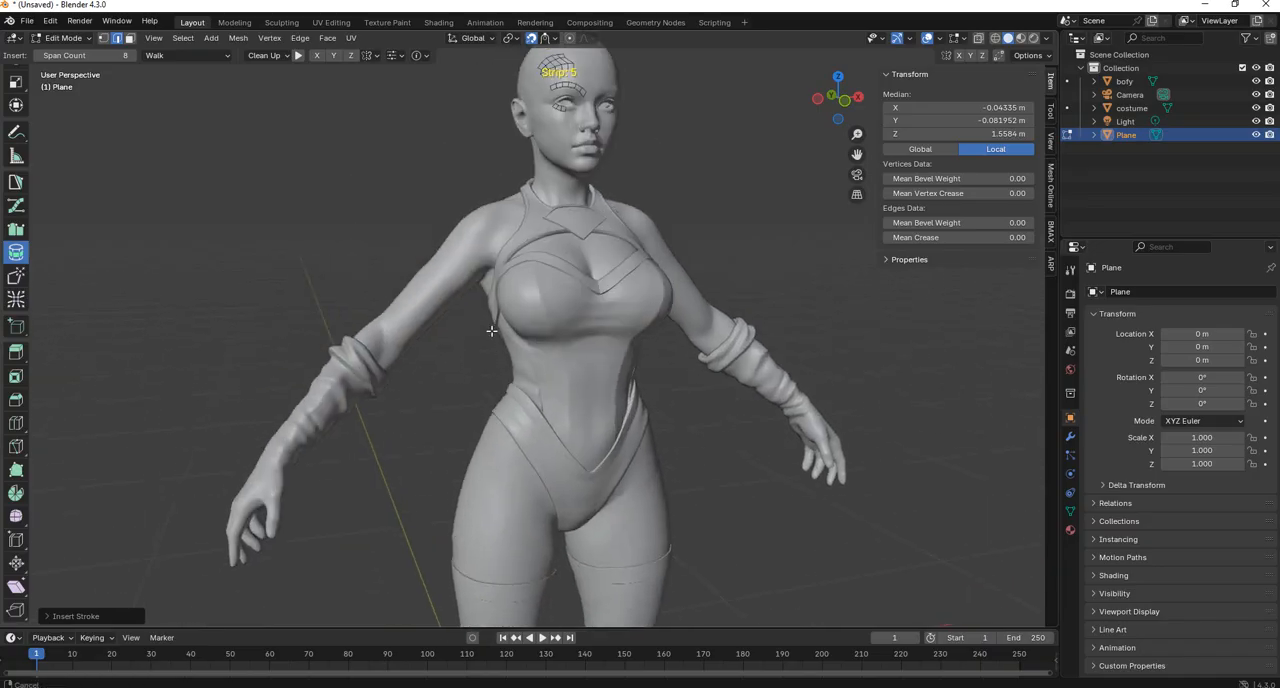
shift+middle_drag(428, 285, 480, 357)
scroll(511, 300, up, 2)
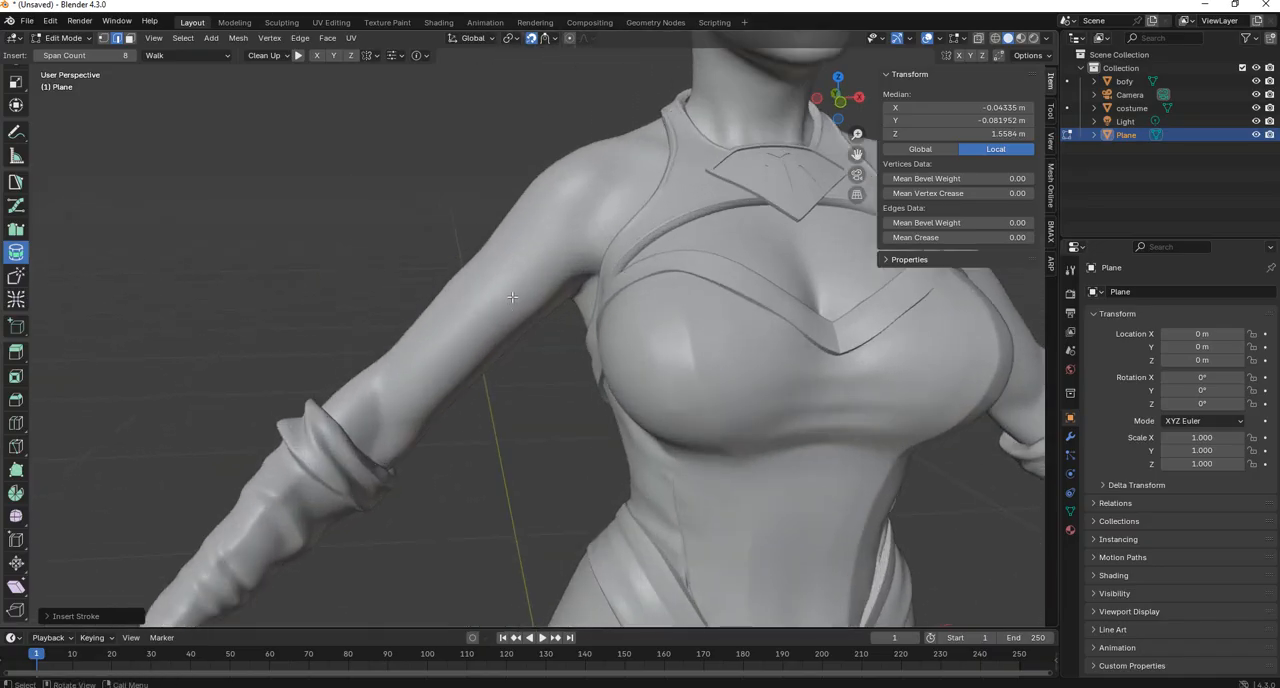
shift+middle_drag(511, 299, 430, 321)
drag(428, 312, 530, 420)
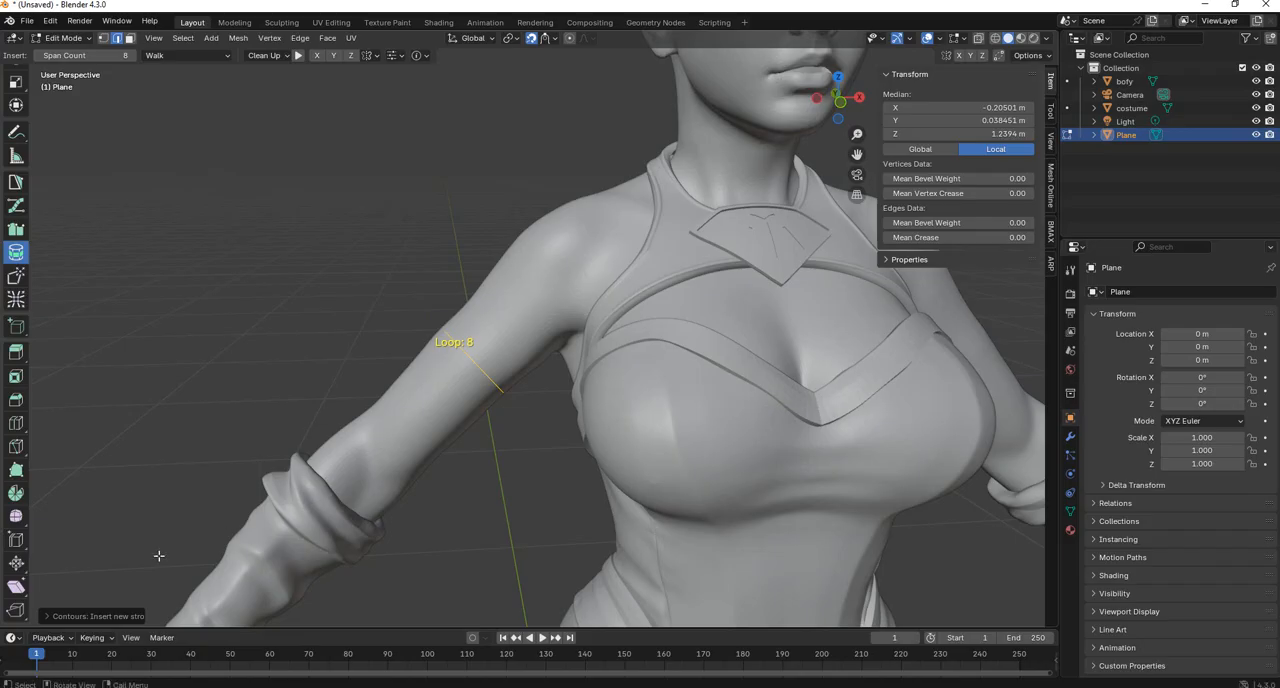
click(49, 616)
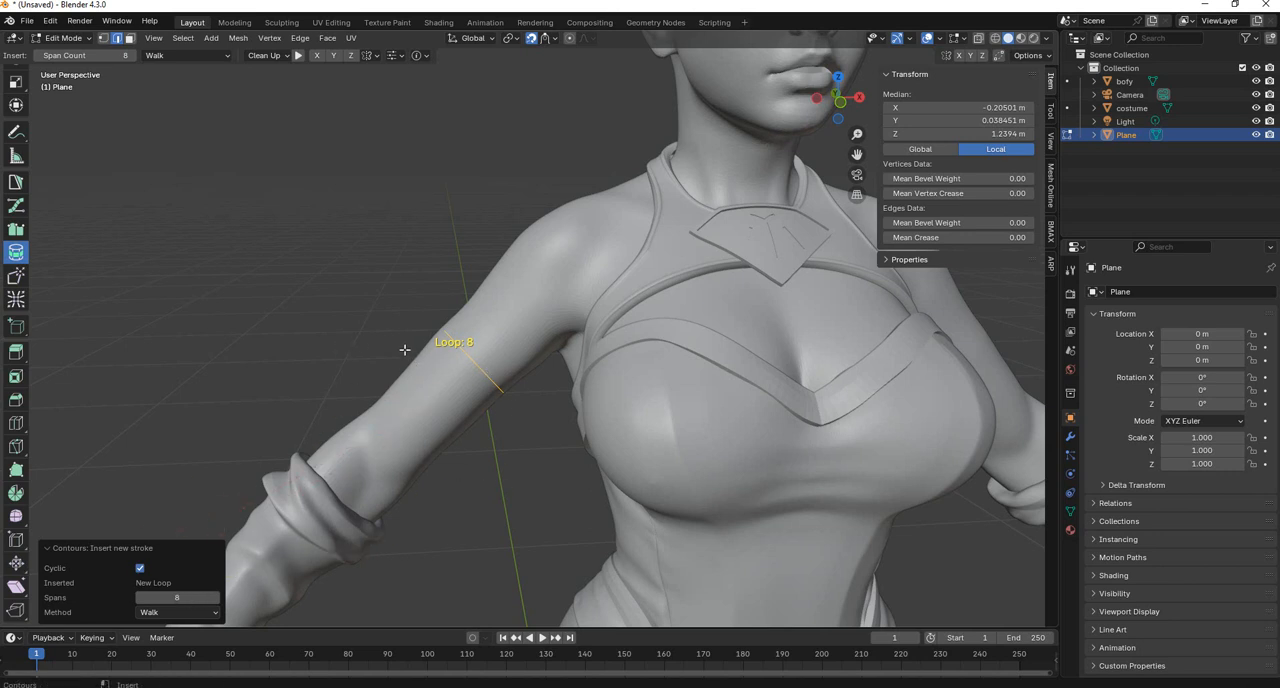
key(alt+a)
key(ctrl+z)
key(ctrl+z)
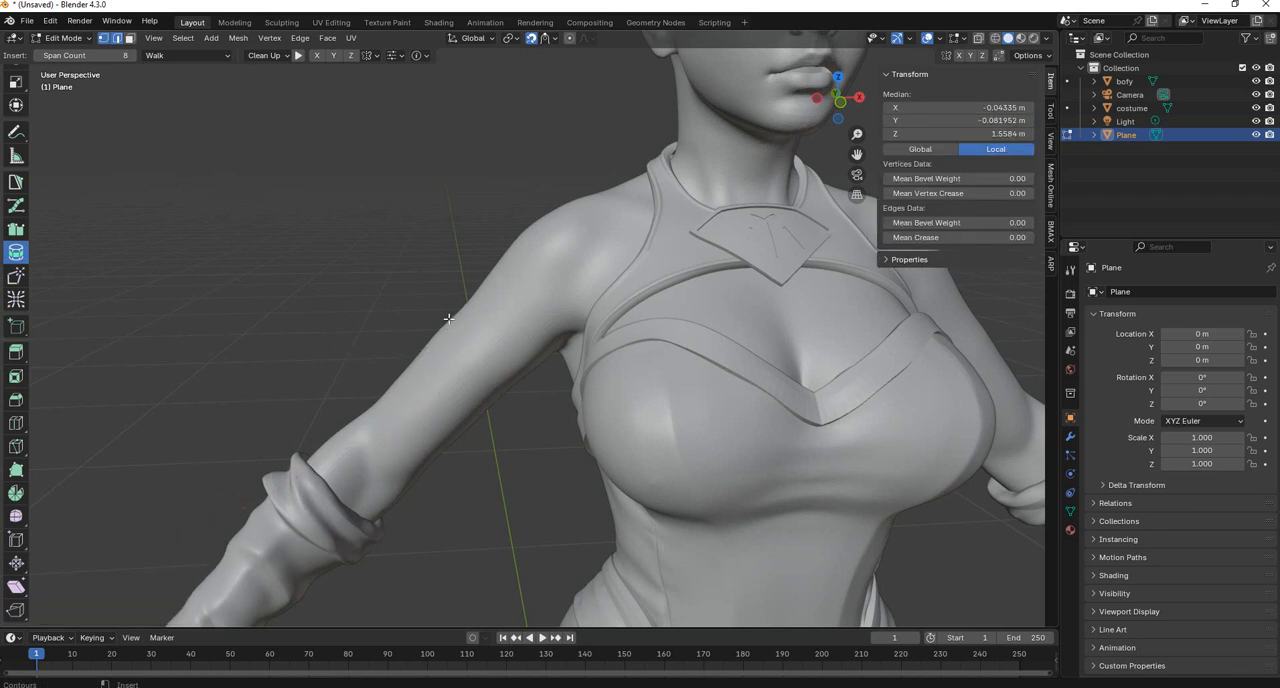
Draw five successive 8-span Contours loops across the upper arm, bridging them down to just above the sleeve.
mouse_move(430, 305)
ctrl+mouse_down()
mouse_move(517, 383)
mouse_move(541, 432)
ctrl+mouse_up()
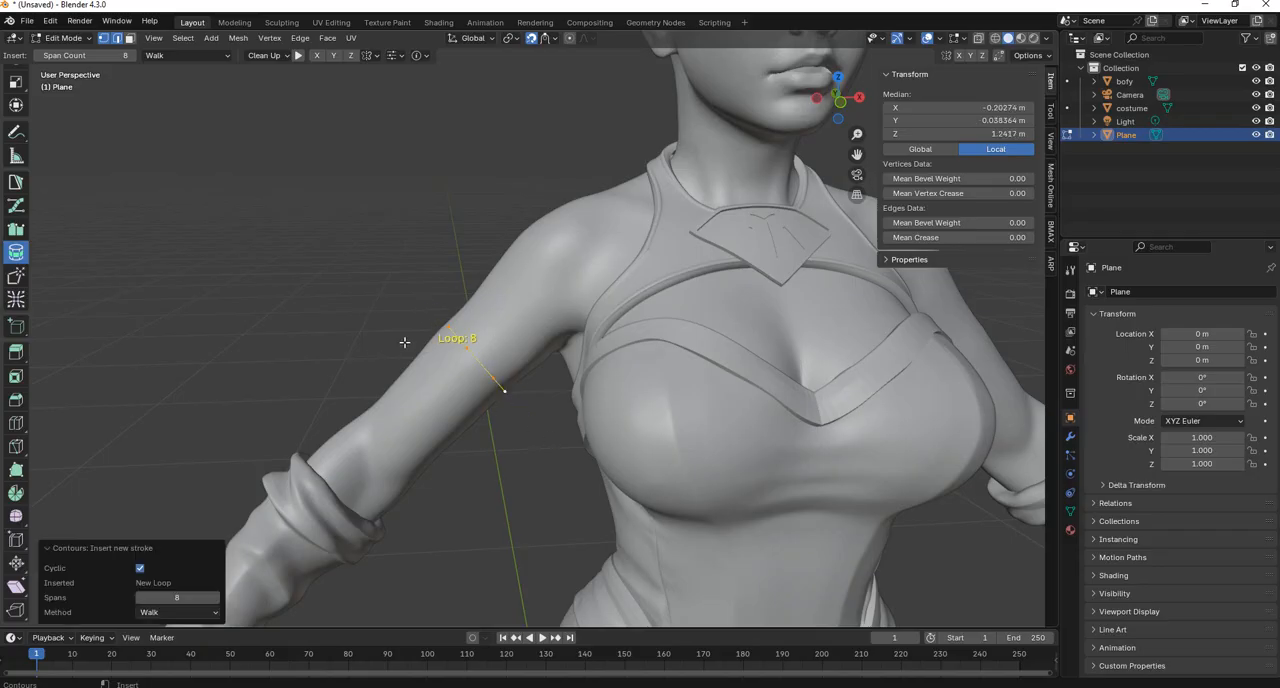
ctrl+drag(410, 341, 503, 453)
drag(503, 453, 505, 453)
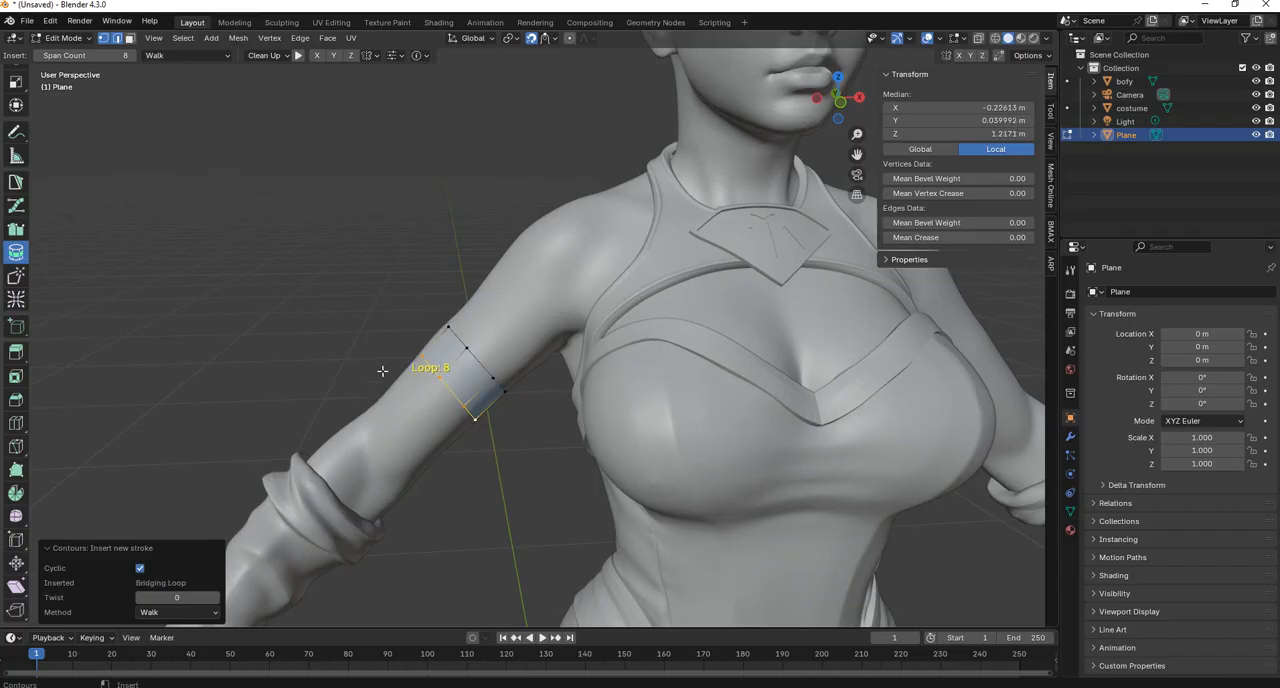
drag(382, 371, 471, 470)
mouse_move(348, 396)
mouse_down()
mouse_move(450, 506)
mouse_move(491, 534)
mouse_move(520, 519)
mouse_up()
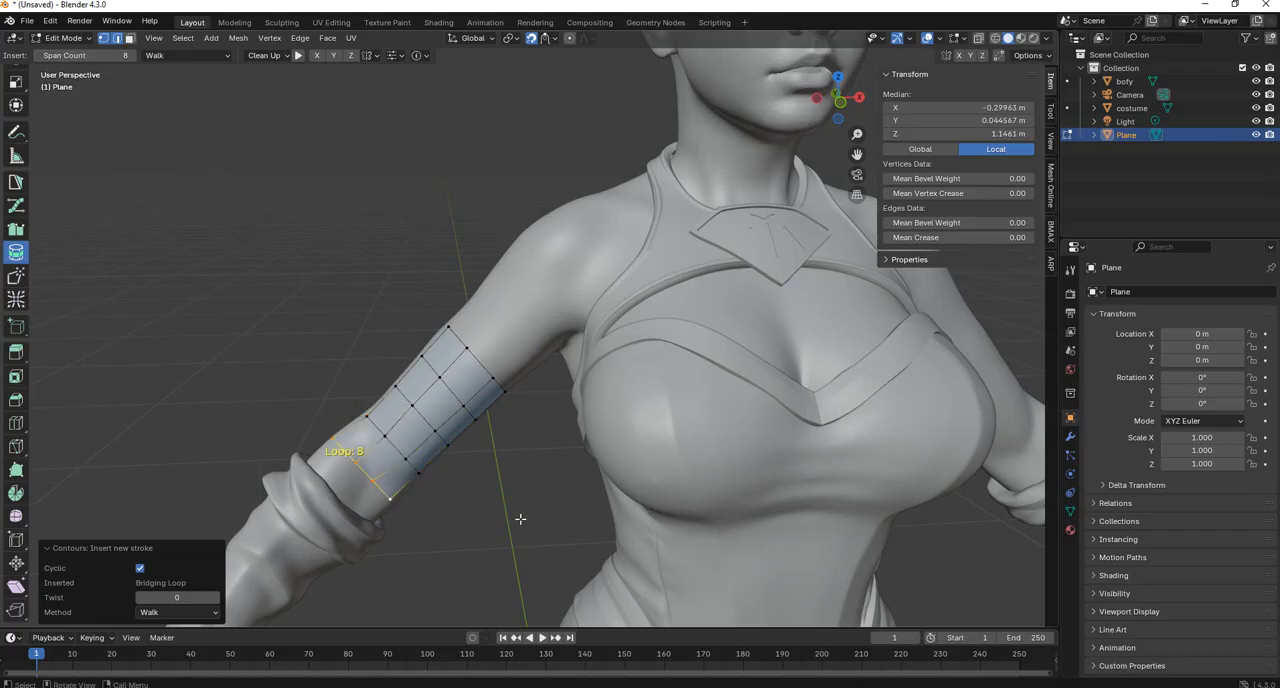
scroll(525, 451, down, 5)
middle_drag(523, 449, 517, 423)
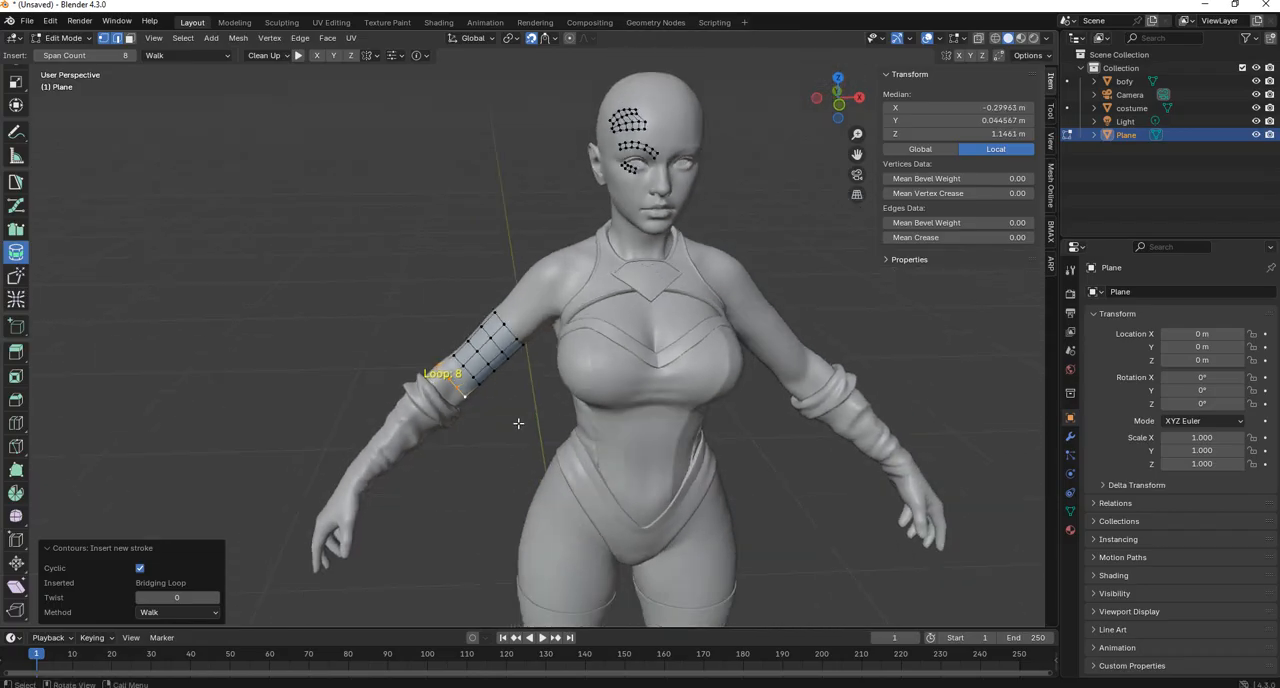
scroll(517, 423, up, 4)
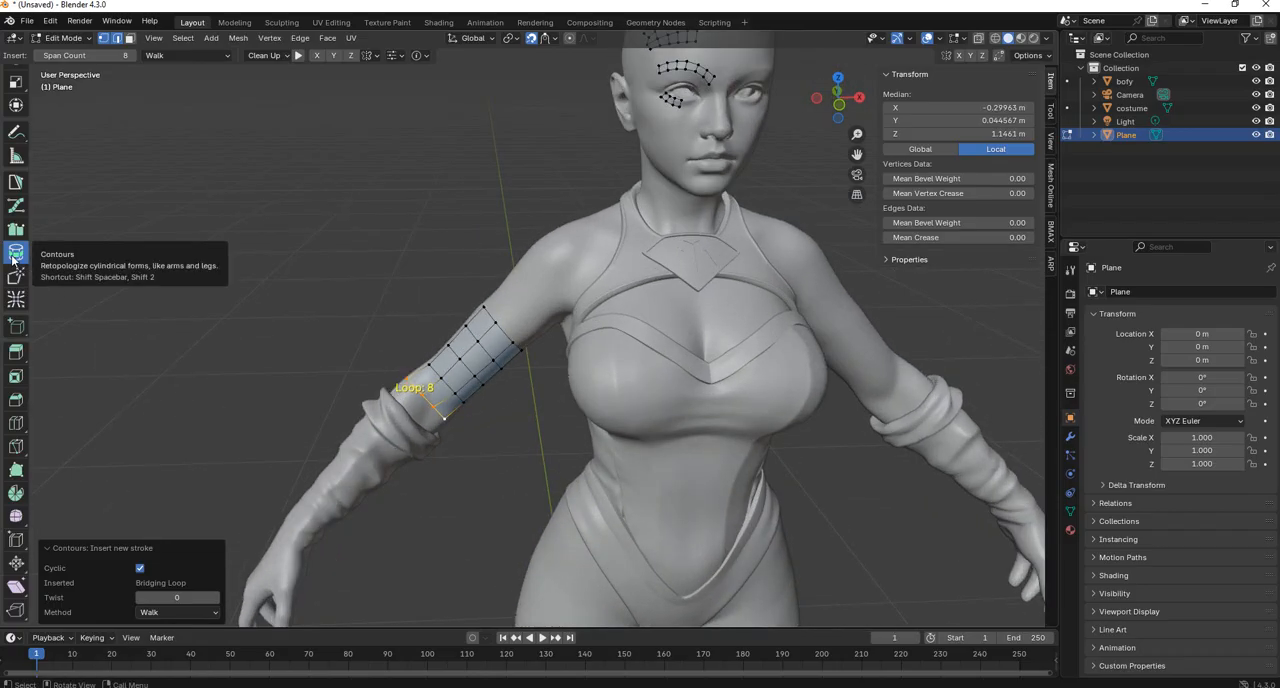
Undo the last three arm loops and draw one new Contours loop below the remaining two.
key(ctrl+z)
key(ctrl+z)
key(ctrl+z)
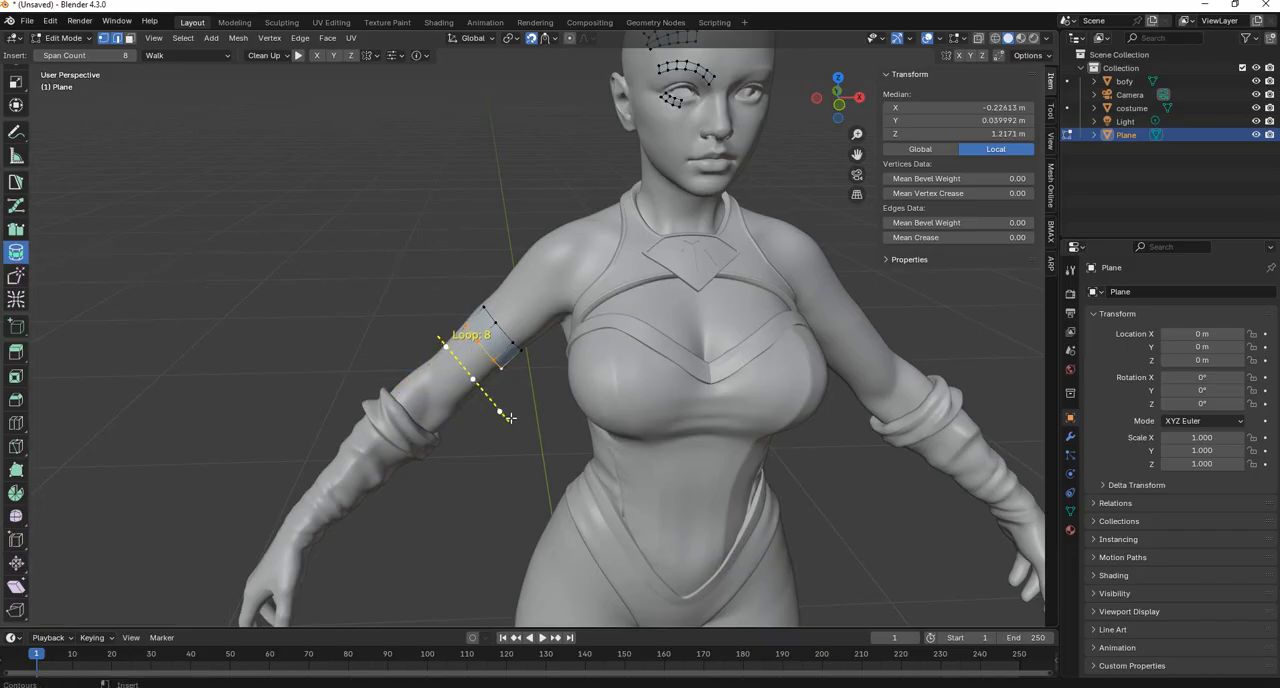
drag(510, 418, 511, 419)
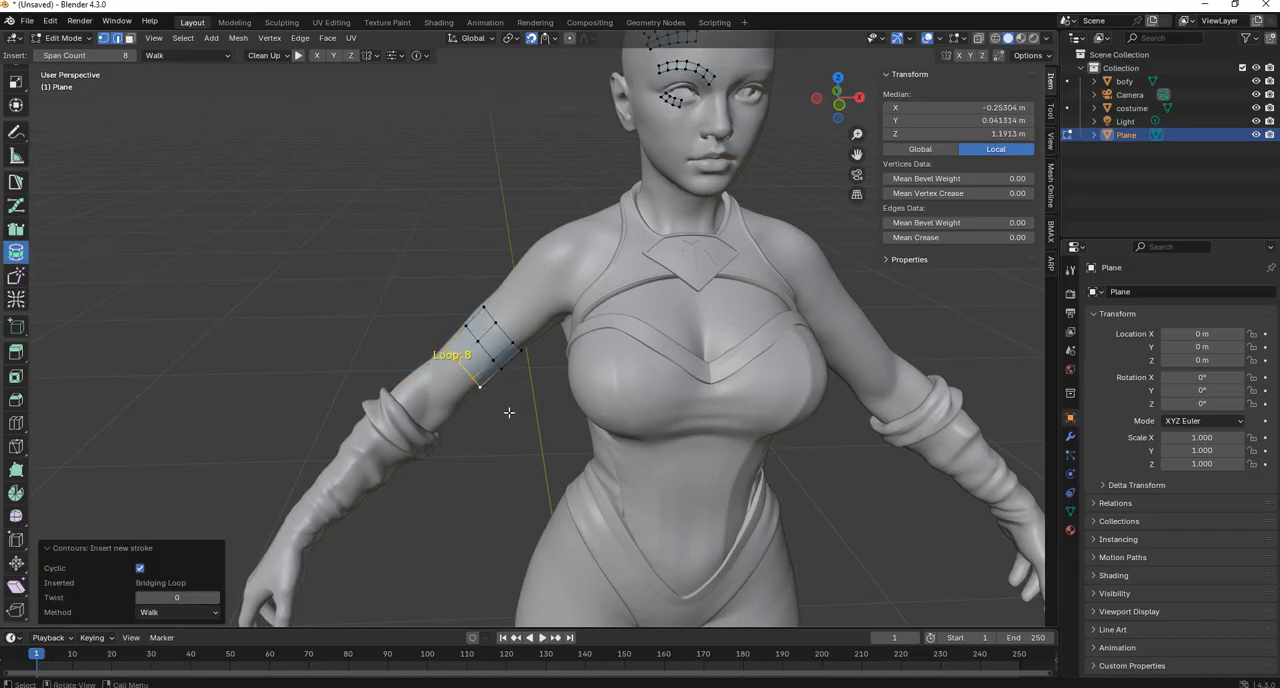
Set the PolyStrips brush radius to 27 px and draw a curved nine-quad strip across the back of the head.
click(17, 208)
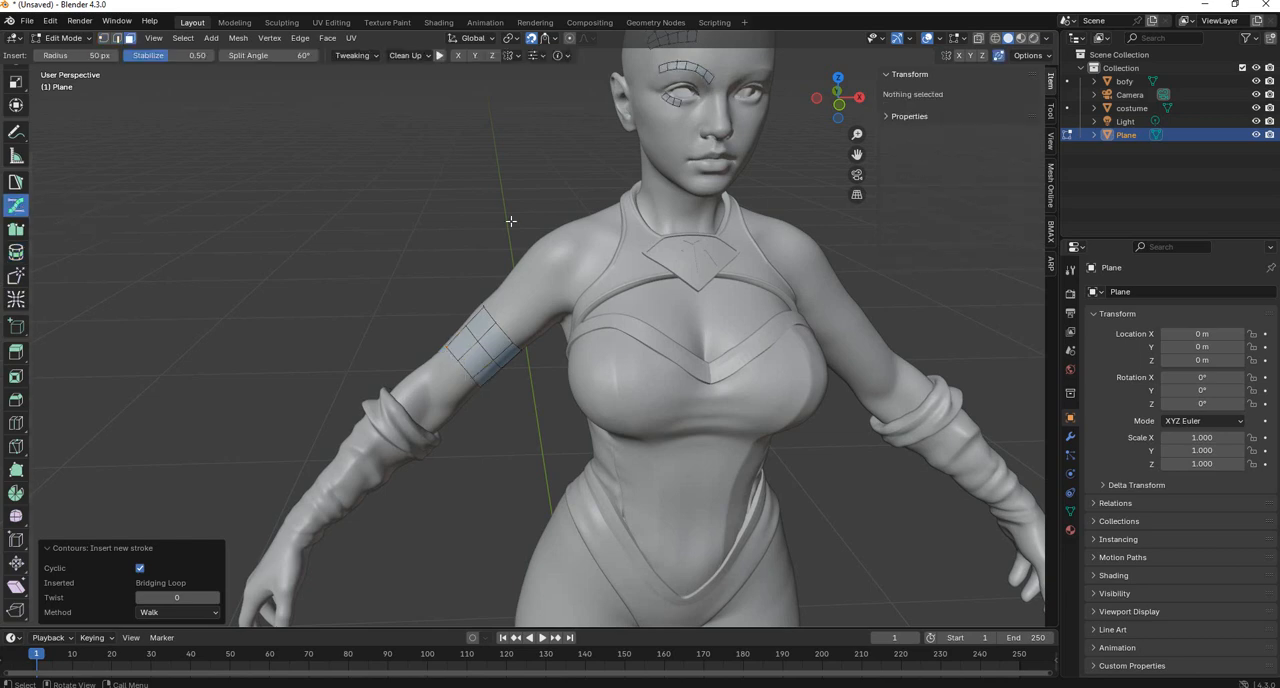
scroll(513, 227, down, 3)
scroll(513, 227, up, 4)
middle_drag(513, 227, 531, 249)
scroll(470, 296, up, 1)
scroll(543, 309, up, 4)
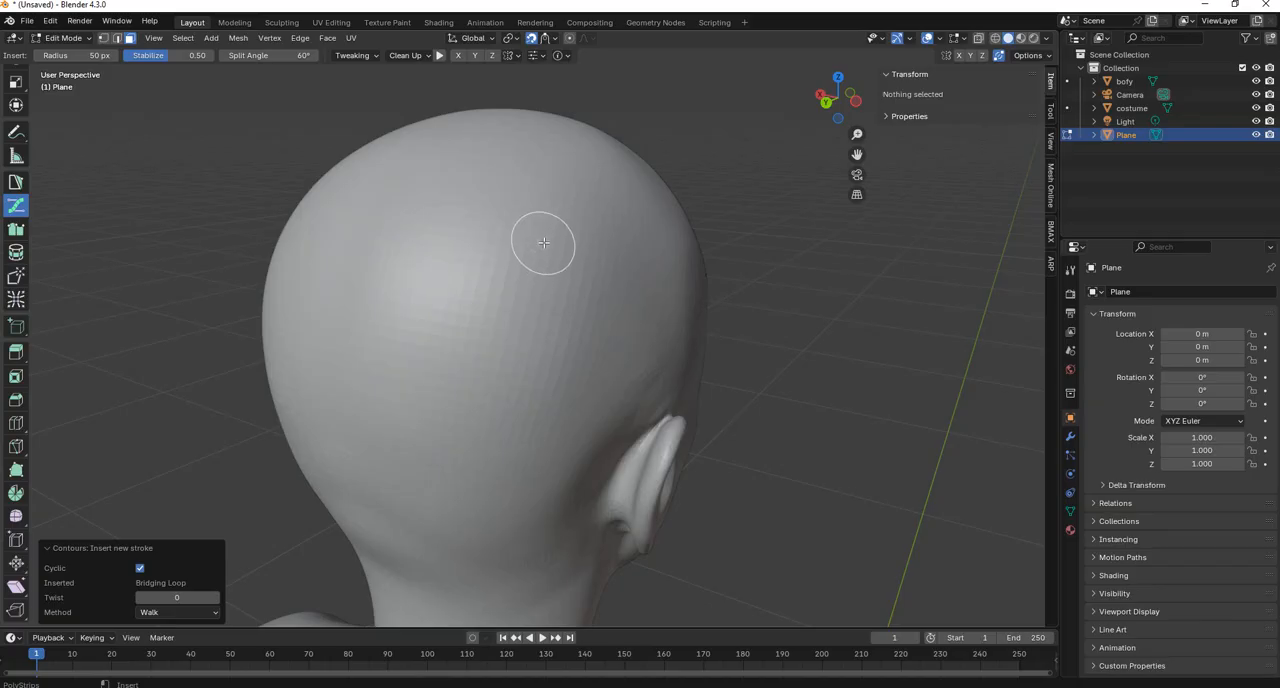
key(f)
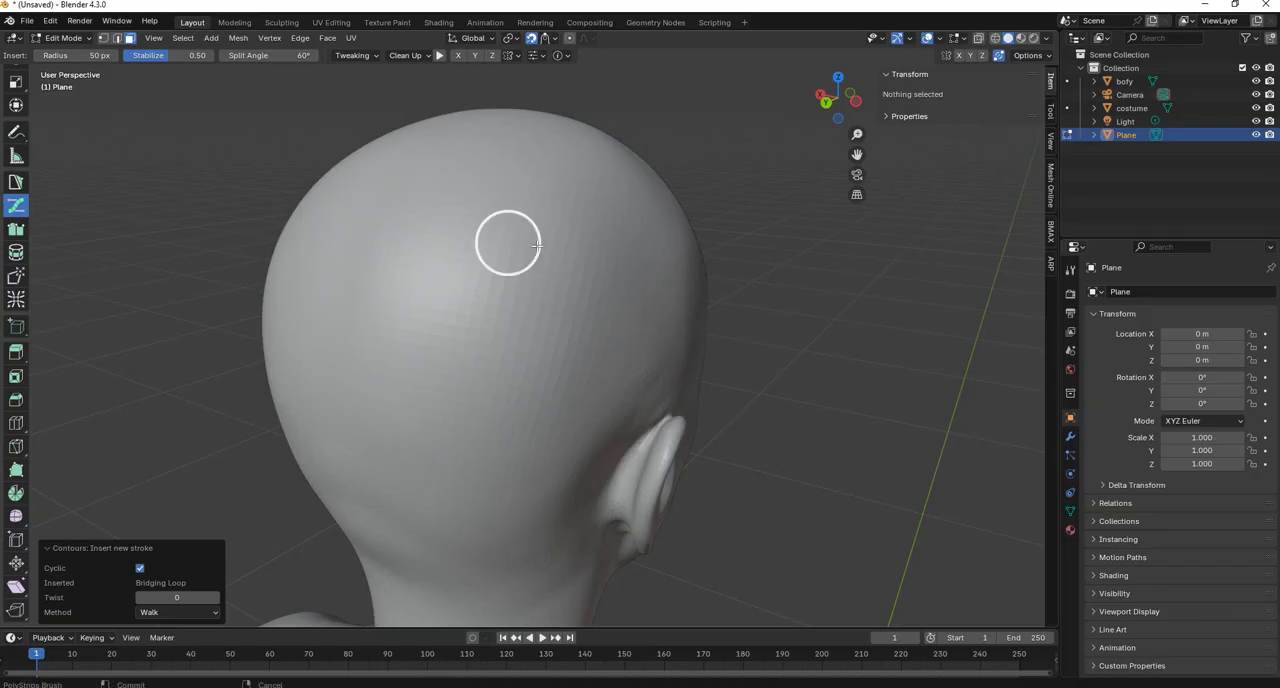
click(524, 246)
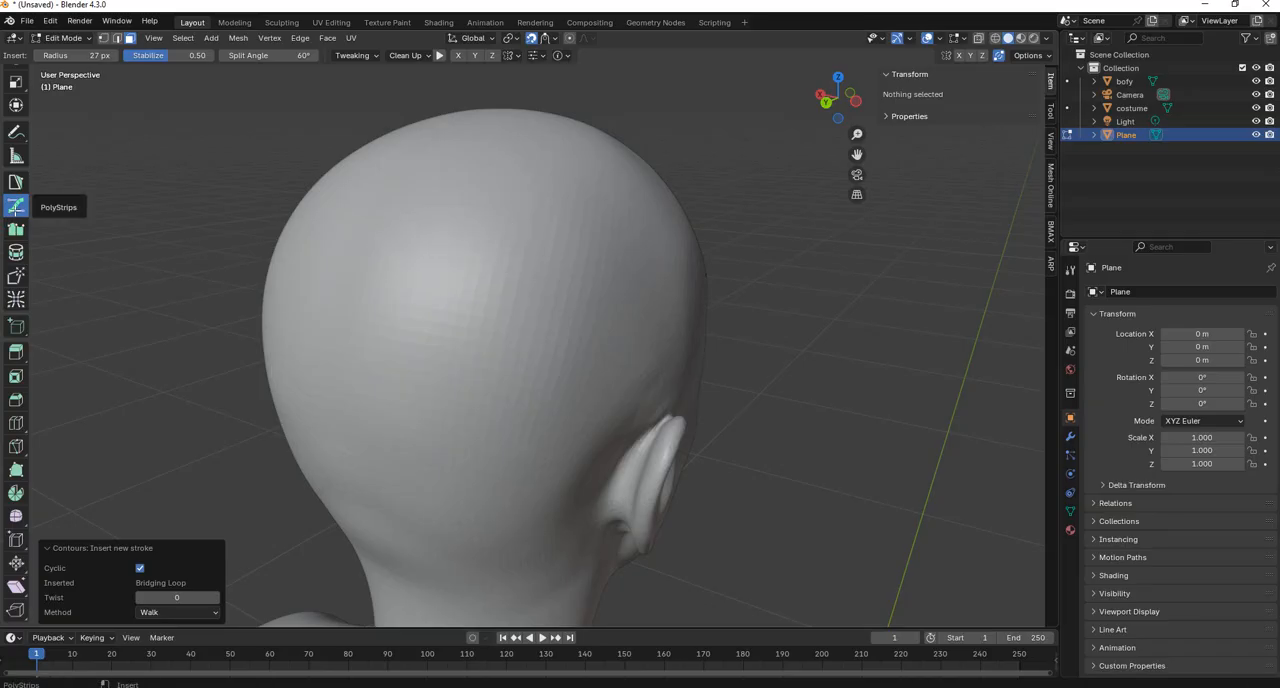
mouse_move(410, 188)
mouse_down()
mouse_move(551, 246)
mouse_move(612, 310)
mouse_up()
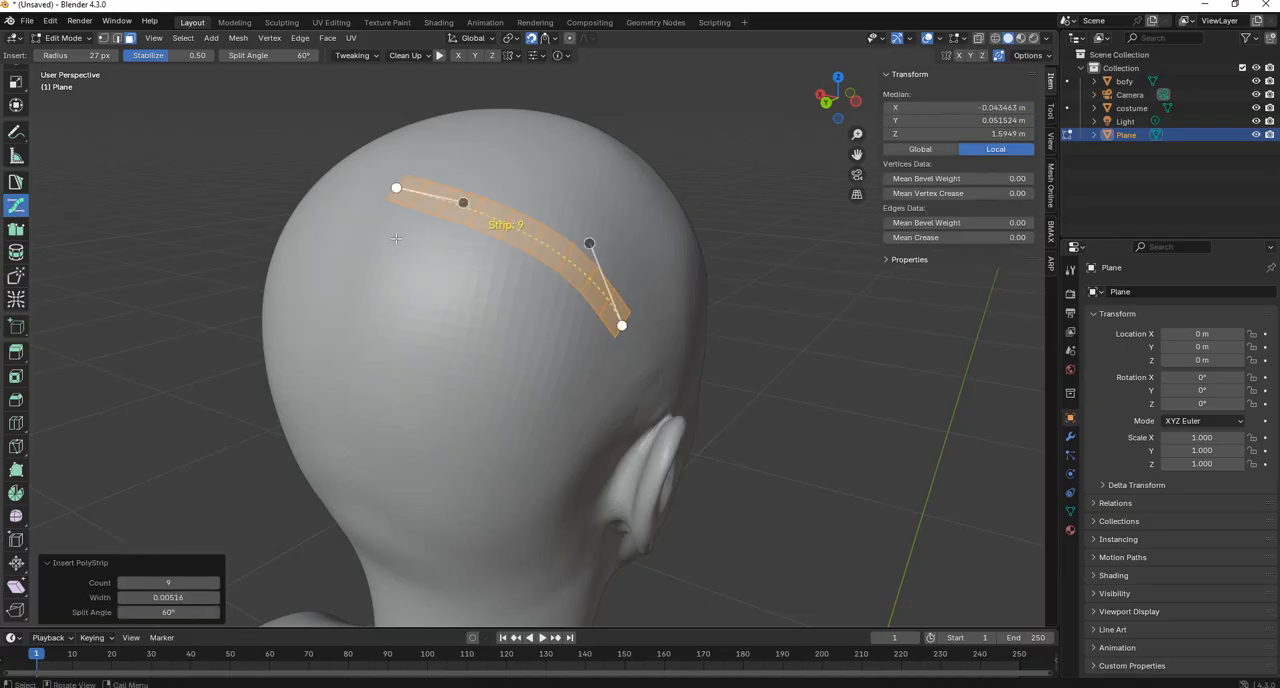
Reshape the nine-quad strip into a downward-sagging curve by moving its two inner curve handles.
scroll(597, 270, up, 1)
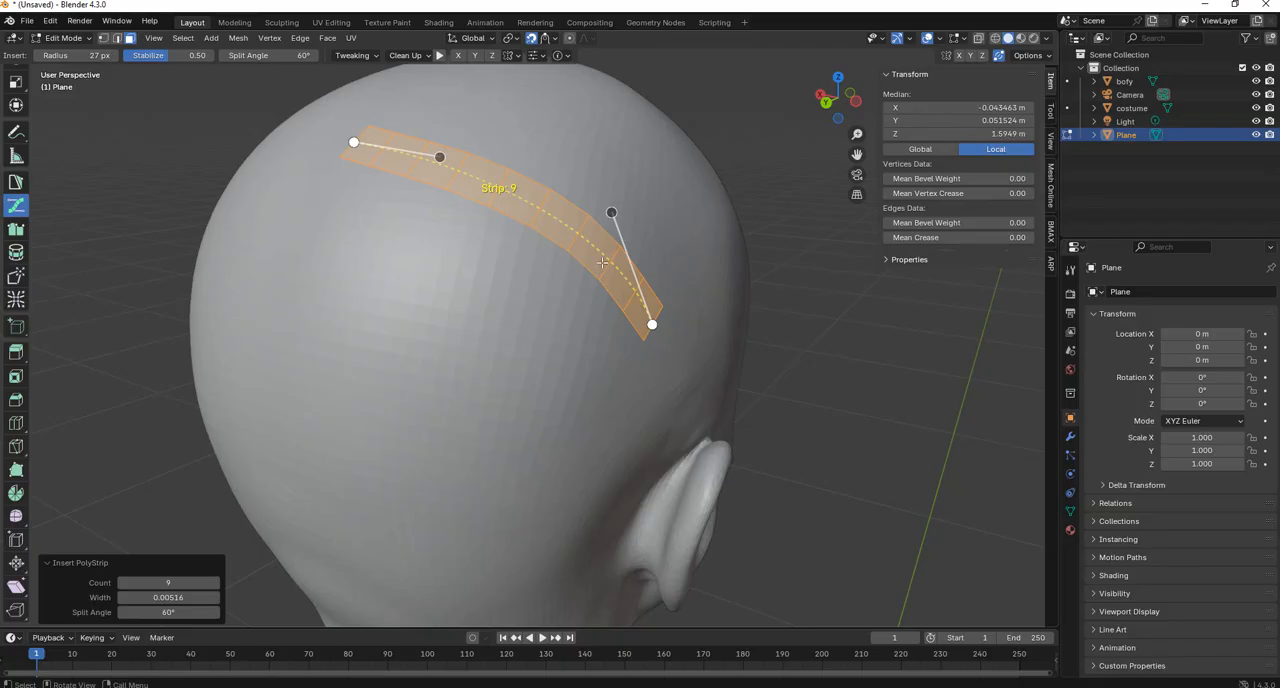
ctrl+scroll(602, 262, up, 1)
ctrl+scroll(602, 262, down, 1)
drag(612, 210, 463, 336)
drag(428, 168, 351, 276)
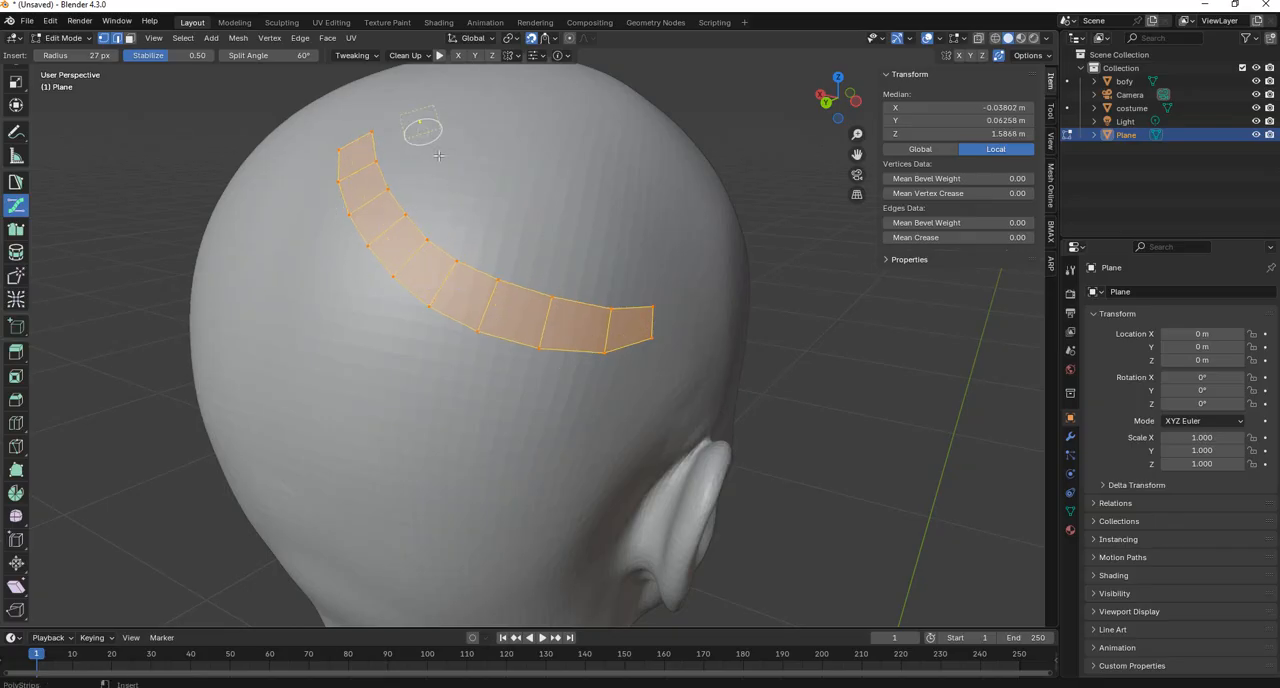
Draw a ten-quad PolyStrips strip above the first one and flatten its ear-side bend with the curve handle.
mouse_move(412, 116)
mouse_down()
mouse_move(586, 234)
mouse_move(688, 228)
mouse_up()
mouse_move(663, 218)
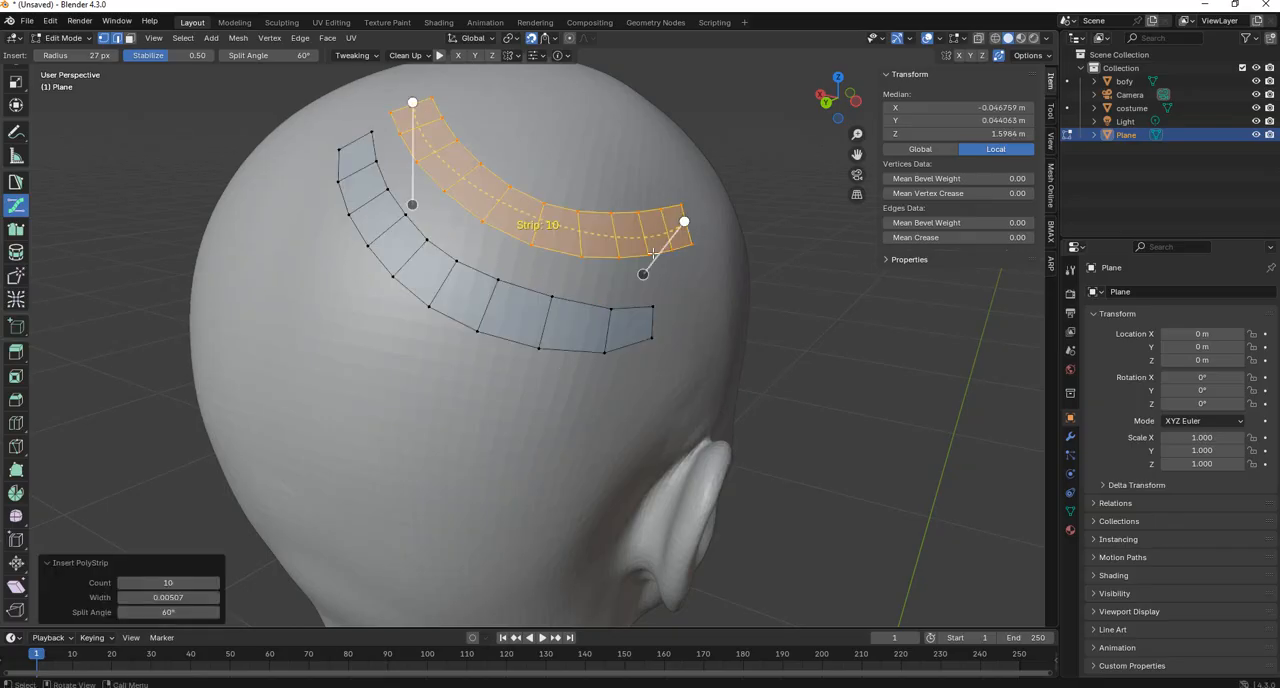
drag(643, 273, 560, 195)
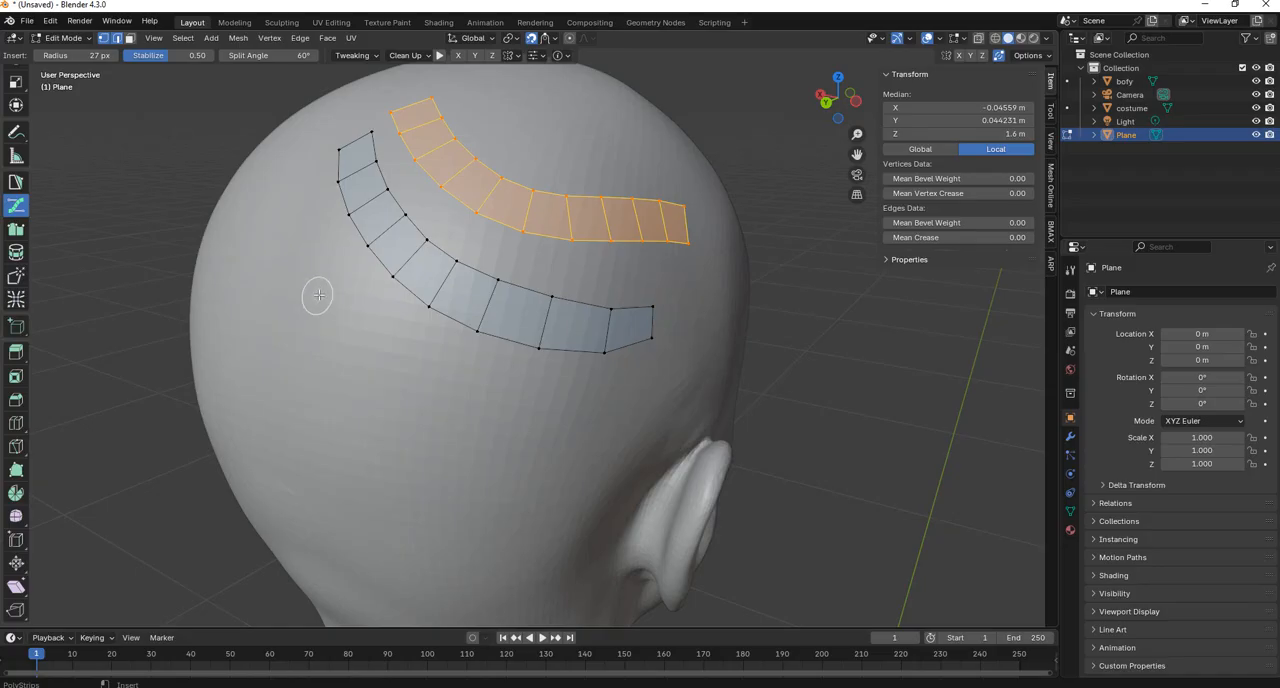
Draw a twelve-quad PolyStrips strip below the first one and adjust both inner curve handles to refine its bend.
mouse_move(323, 288)
mouse_down()
mouse_move(357, 394)
mouse_move(514, 448)
mouse_move(628, 457)
mouse_up()
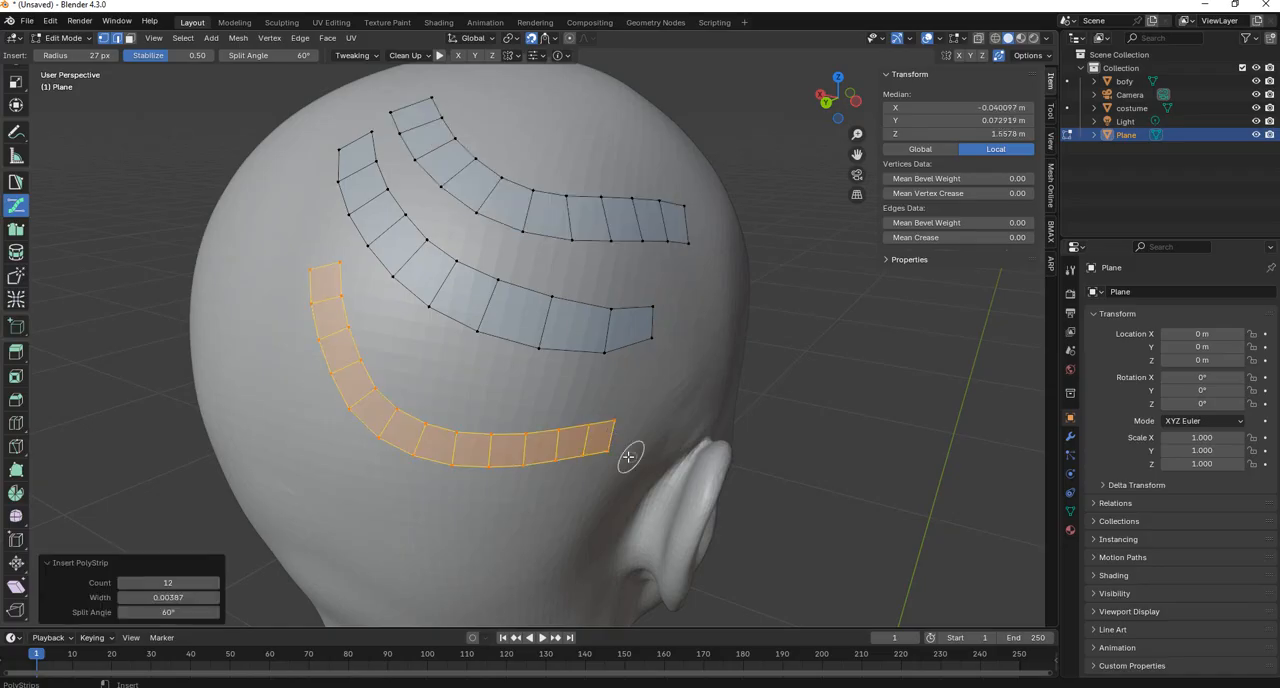
mouse_move(532, 474)
drag(503, 464, 512, 440)
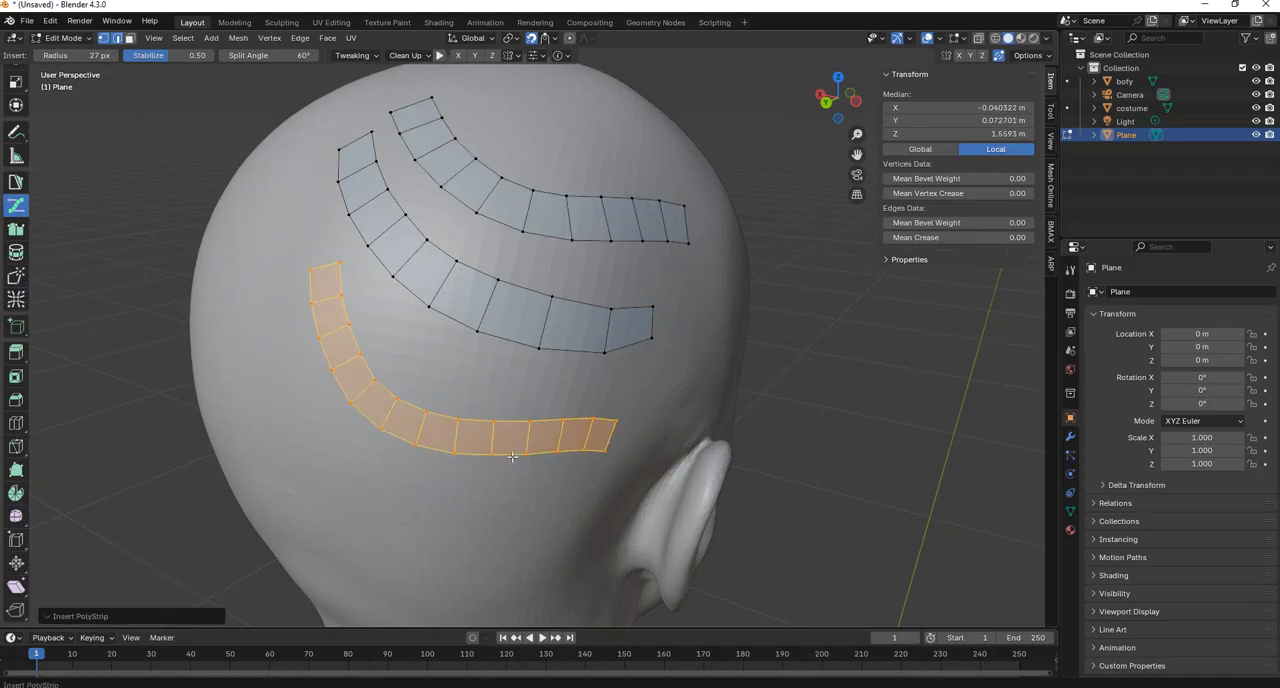
drag(302, 447, 329, 424)
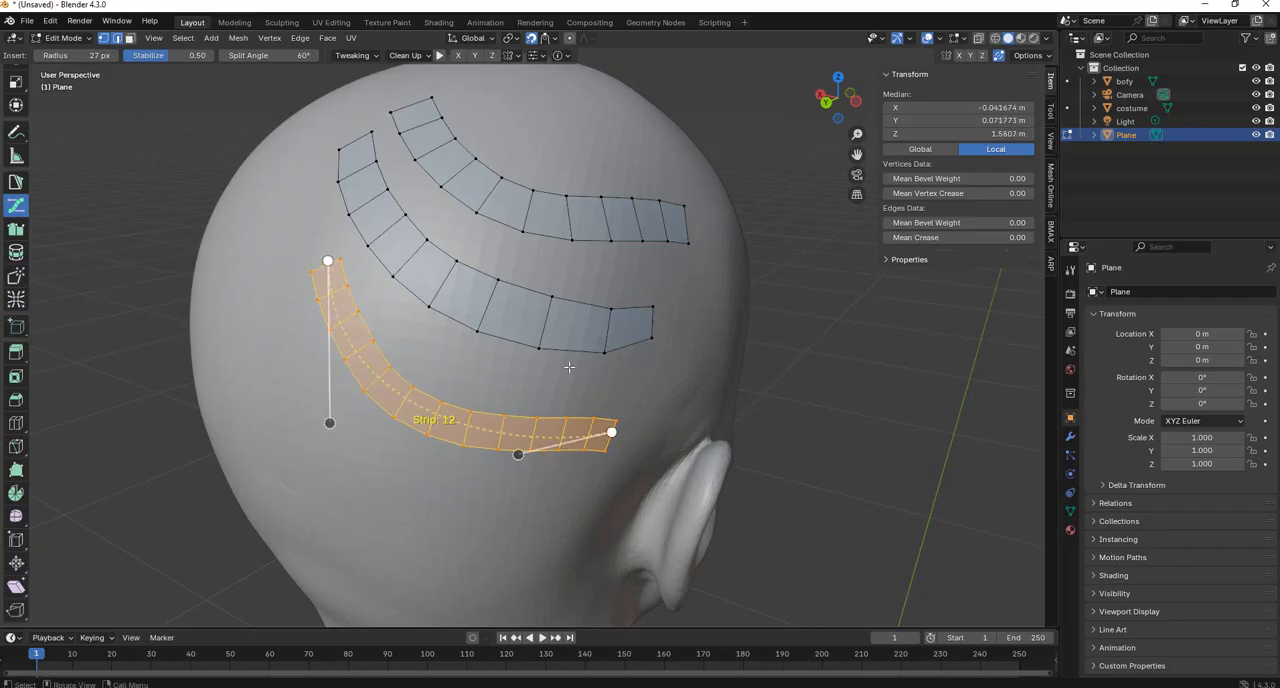
Select the upper edge of the last quad at the ear-side end of the middle strip.
scroll(575, 354, down, 3)
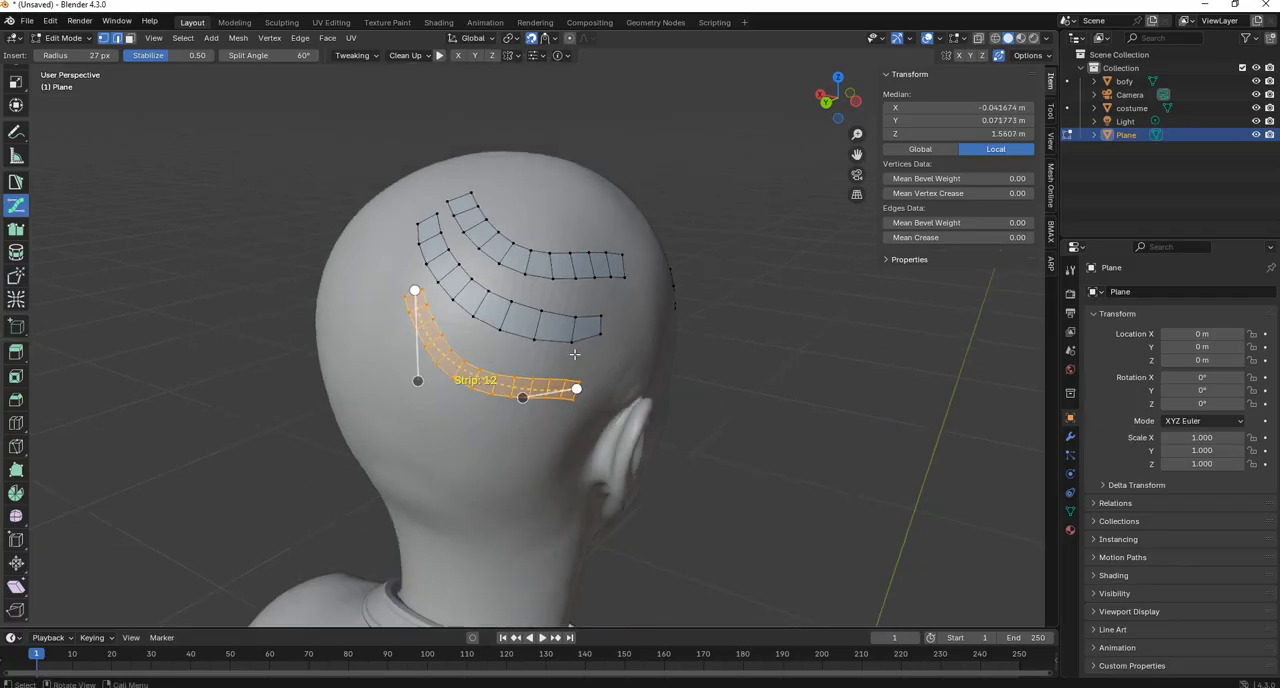
click(633, 345)
scroll(680, 333, up, 5)
scroll(680, 330, down, 3)
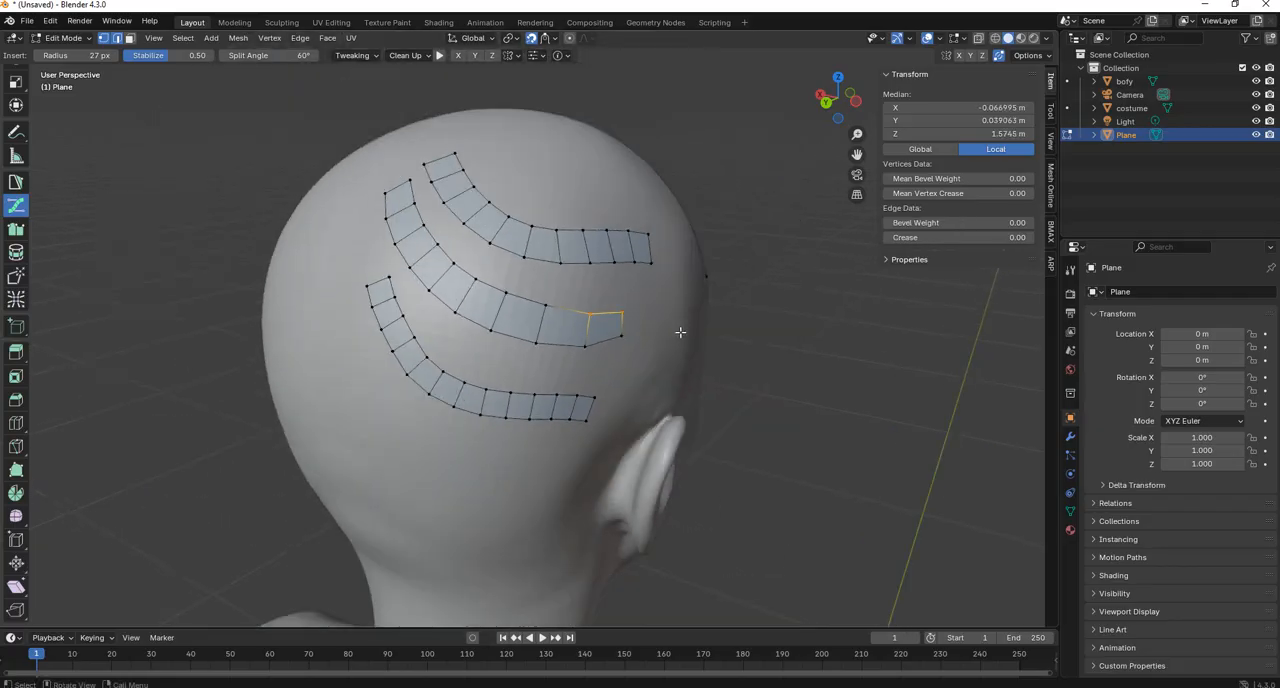
scroll(680, 329, up, 1)
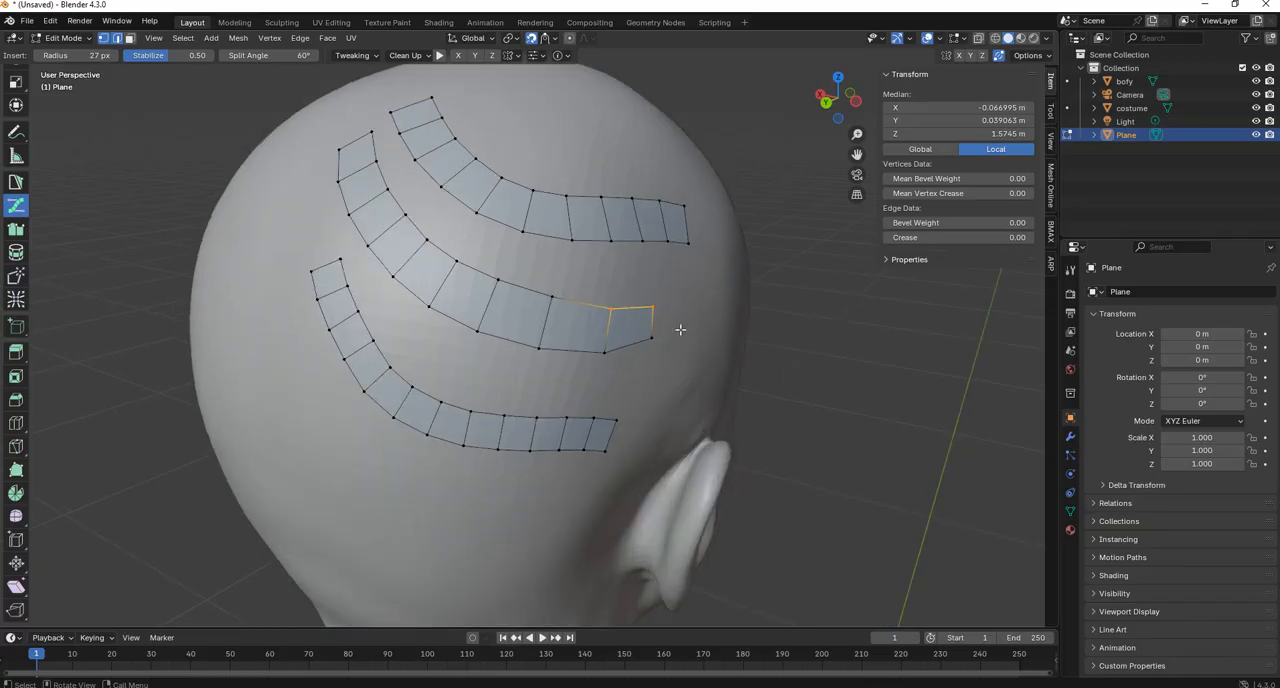
Nudge the vertices of the three back-of-head strips with the Tweak brush.
click(16, 280)
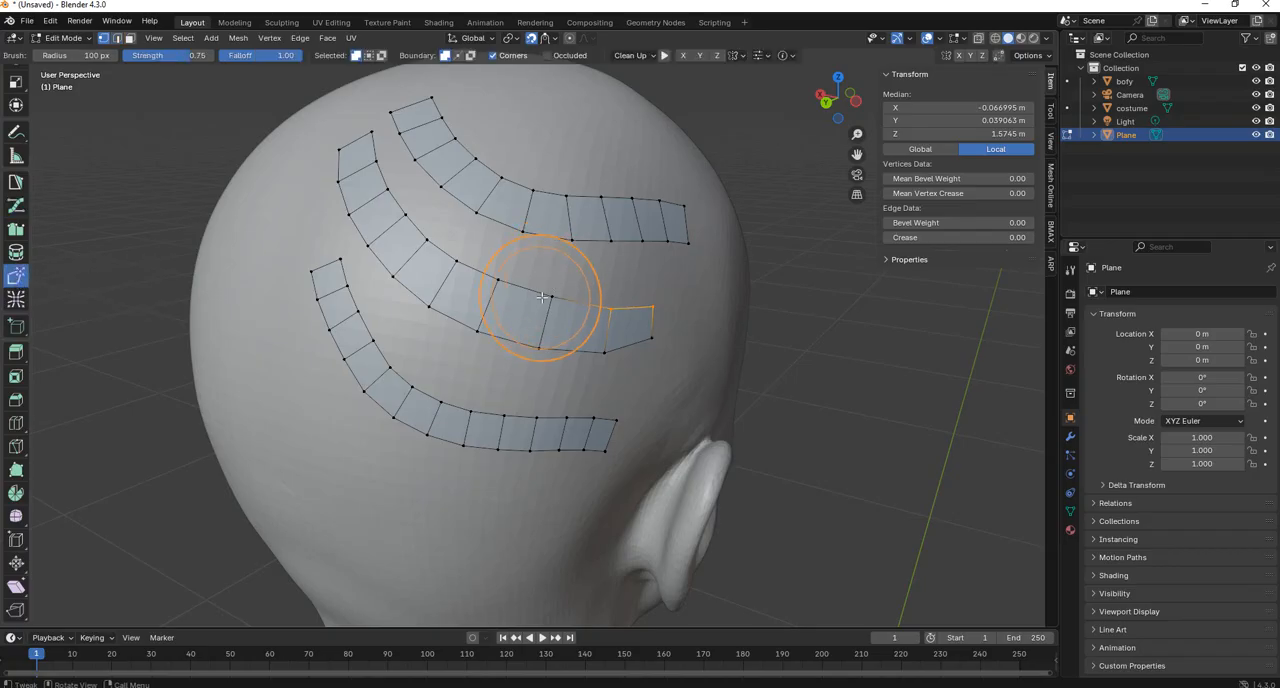
scroll(541, 299, down, 2)
drag(475, 290, 468, 294)
drag(549, 292, 545, 309)
scroll(437, 271, down, 3)
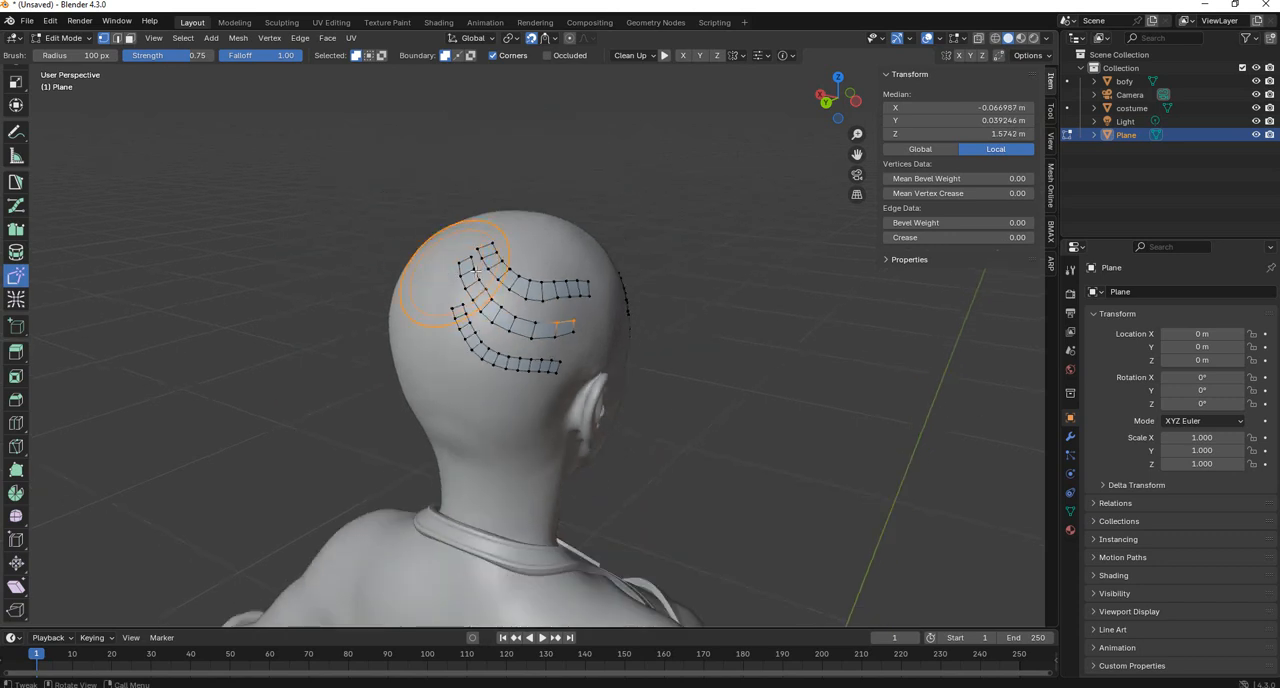
scroll(518, 271, up, 4)
scroll(428, 250, down, 2)
mouse_move(426, 251)
mouse_down()
mouse_move(529, 214)
mouse_move(605, 264)
mouse_move(565, 245)
mouse_move(555, 285)
mouse_move(490, 302)
mouse_move(428, 371)
mouse_move(463, 400)
mouse_move(535, 354)
mouse_up()
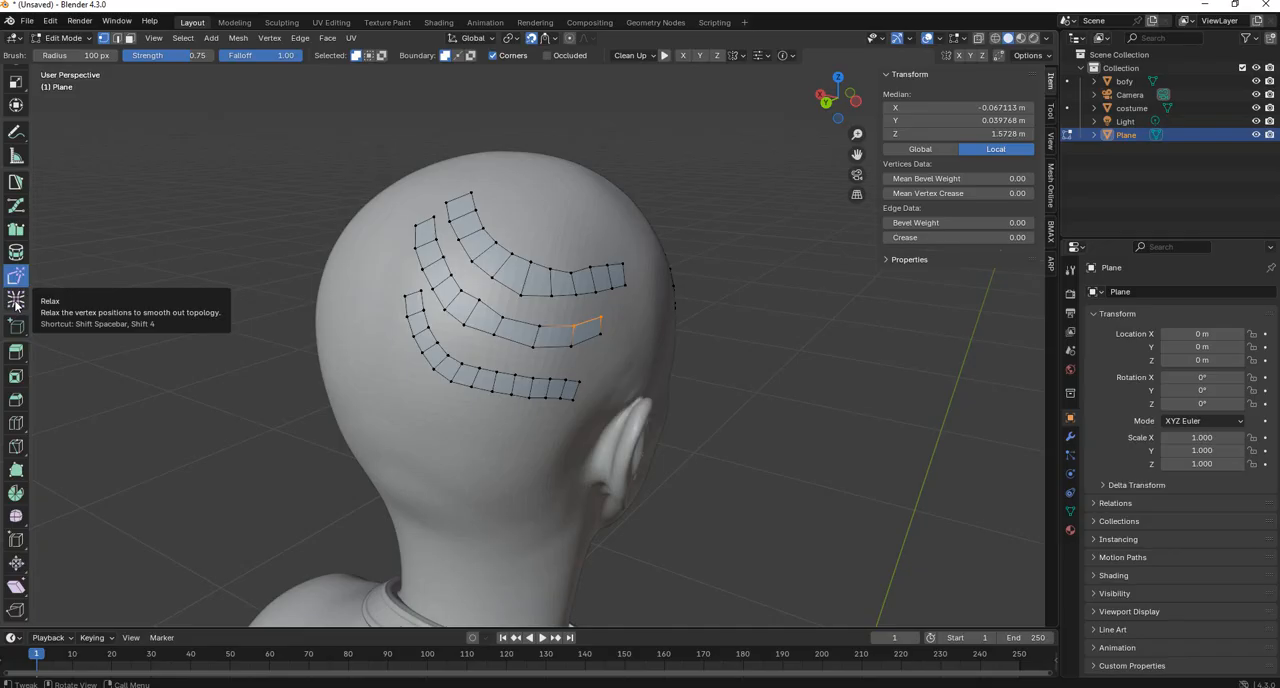
Smooth the vertex spacing of the three back-of-head strips with the Relax brush.
click(15, 305)
scroll(5, 308, up, 1)
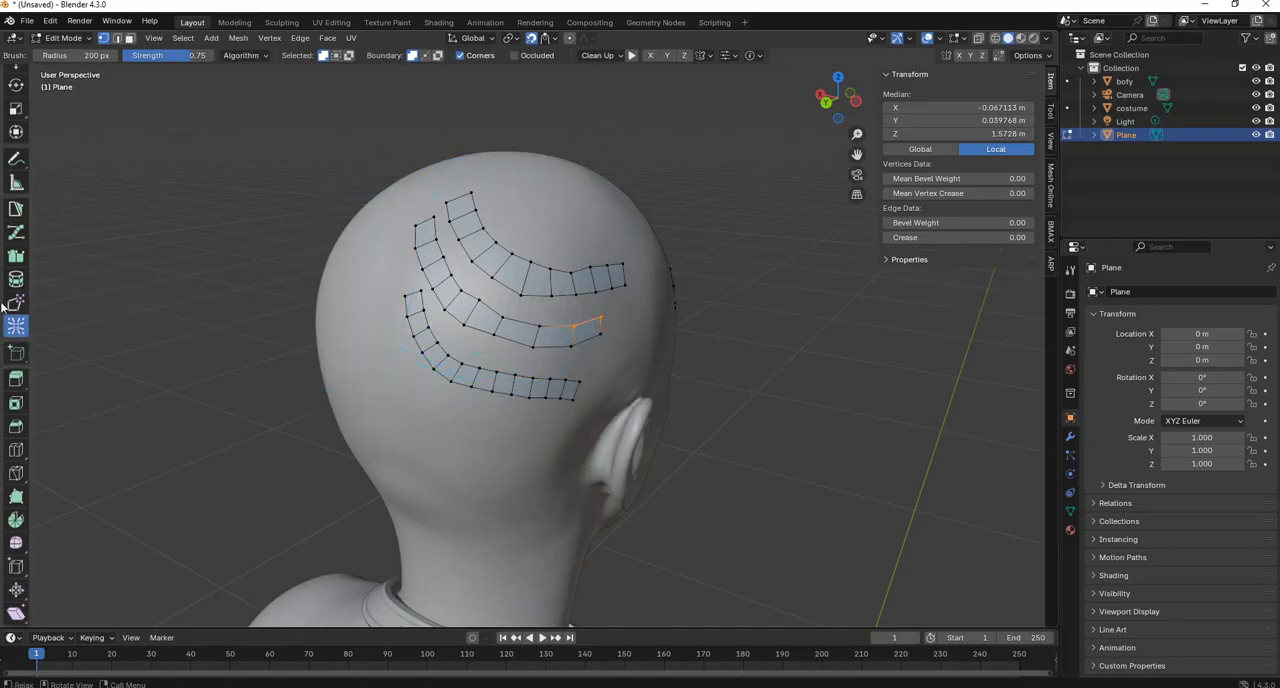
scroll(4, 306, up, 1)
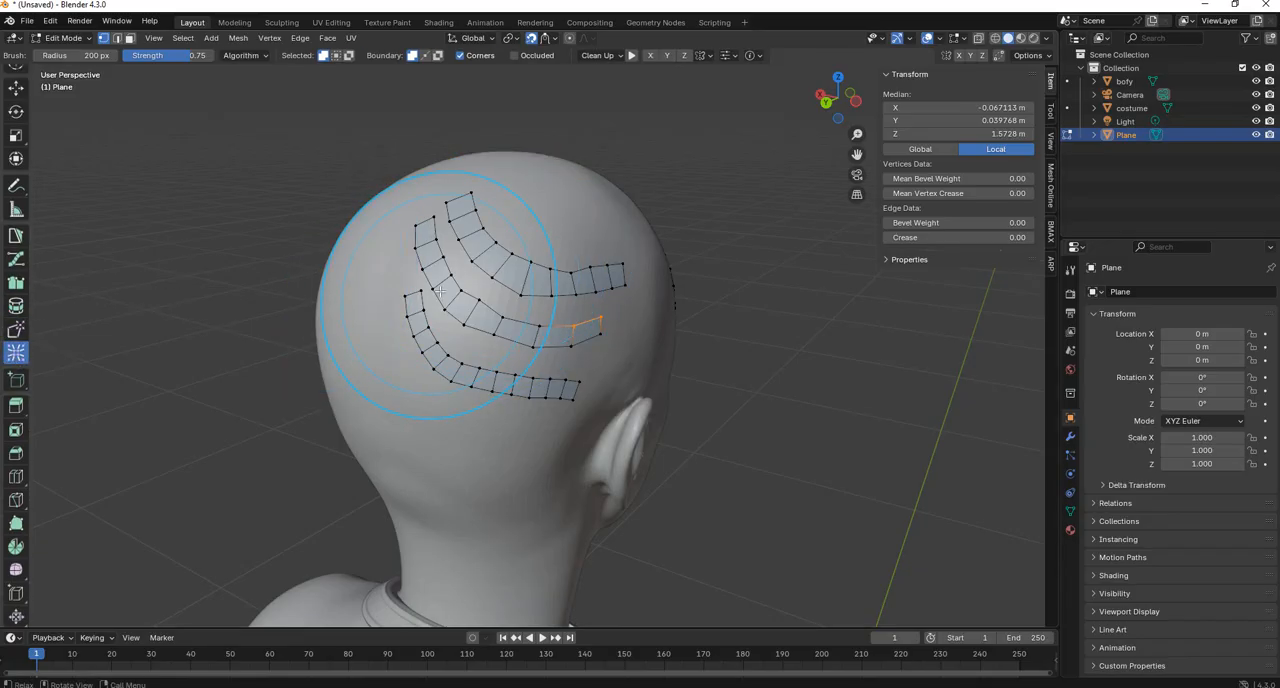
mouse_move(481, 310)
mouse_down()
mouse_move(330, 315)
mouse_move(481, 310)
mouse_move(490, 270)
mouse_move(495, 300)
mouse_move(470, 315)
mouse_move(521, 321)
mouse_move(440, 300)
mouse_move(420, 220)
mouse_move(460, 330)
mouse_move(600, 307)
mouse_move(457, 283)
mouse_move(528, 263)
mouse_move(465, 268)
mouse_move(420, 240)
mouse_move(435, 250)
mouse_move(425, 280)
mouse_move(445, 277)
mouse_up()
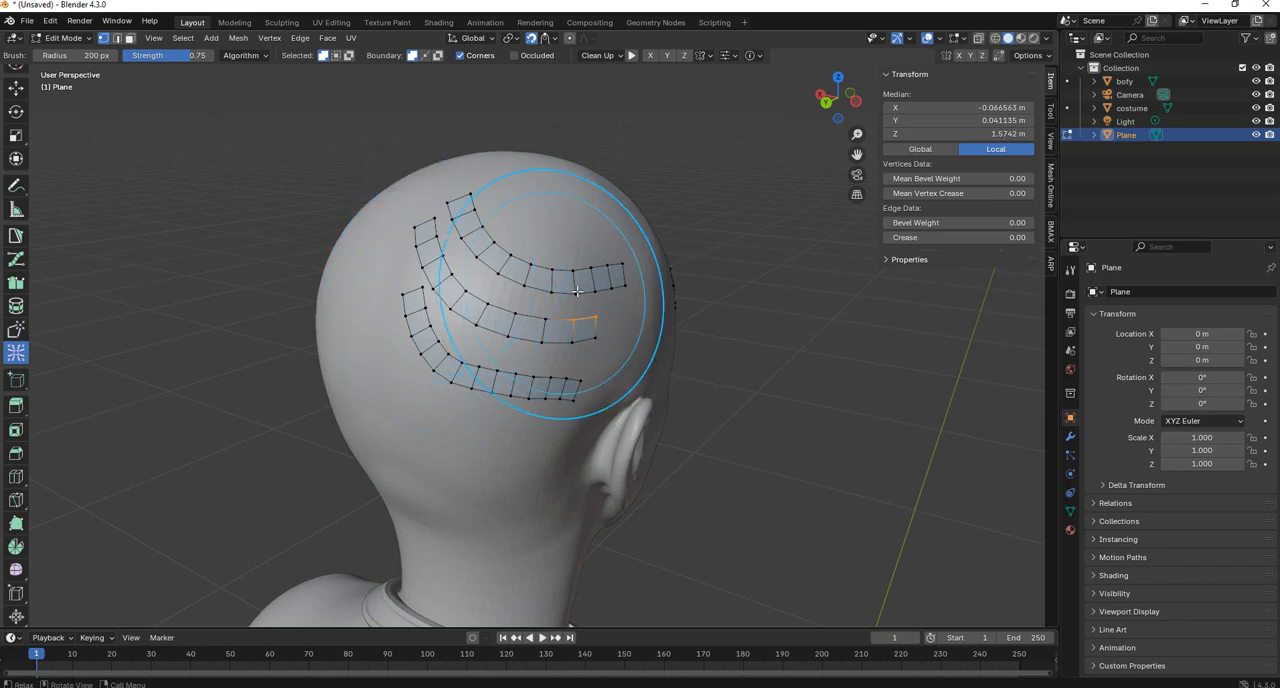
mouse_move(543, 285)
middle_down()
mouse_move(700, 290)
mouse_move(467, 290)
middle_up()
scroll(467, 290, up, 4)
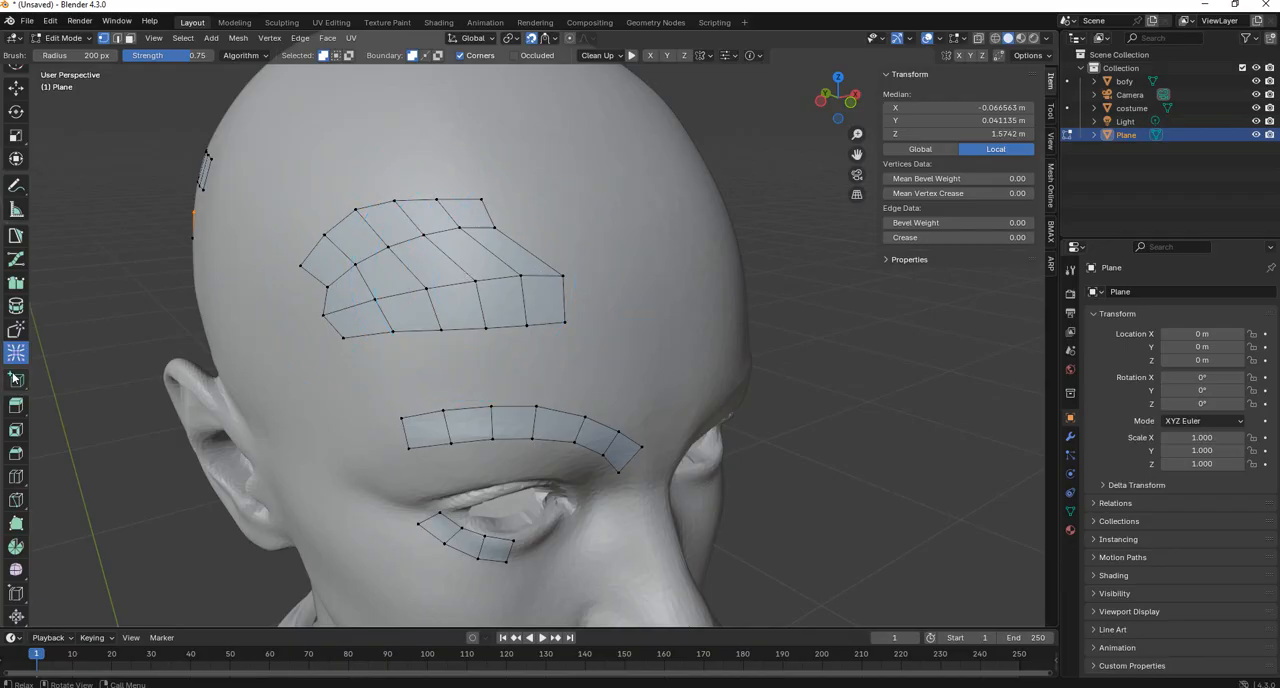
Relax the vertex spacing of the forehead quad patch and the back-of-head strips with the Relax brush.
mouse_move(471, 278)
mouse_down()
mouse_move(430, 240)
mouse_move(327, 285)
mouse_move(517, 229)
mouse_move(534, 249)
mouse_move(332, 263)
mouse_up()
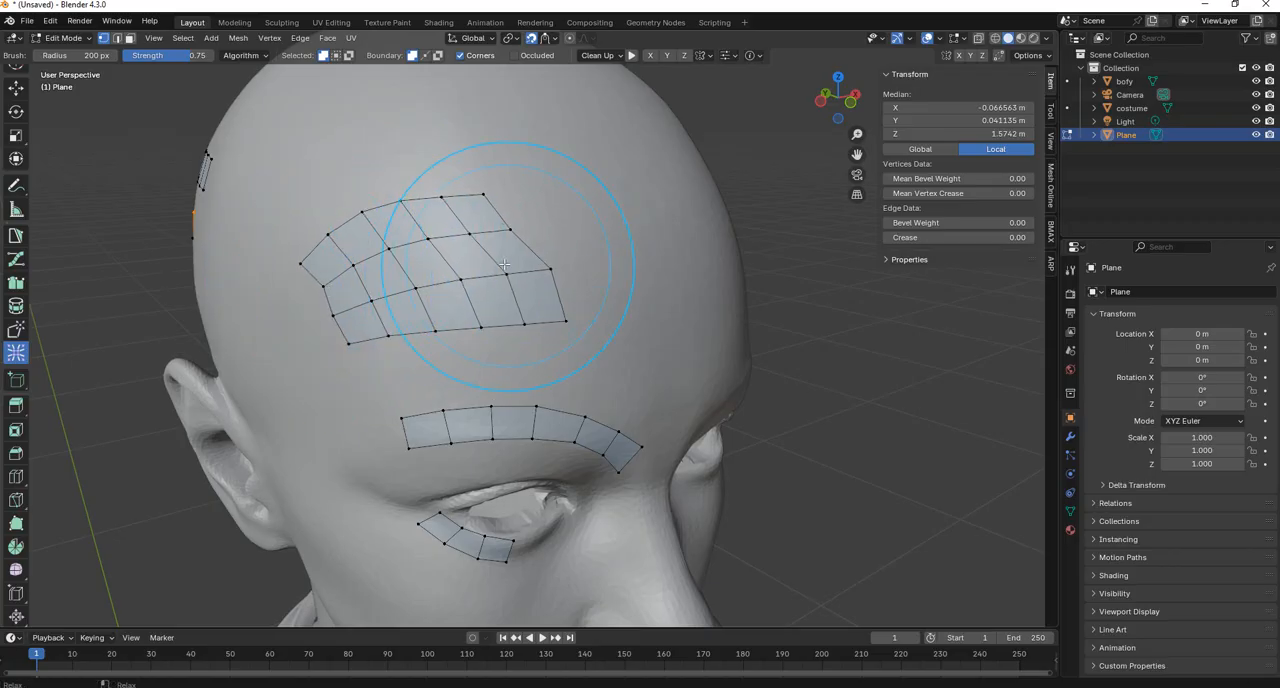
mouse_move(588, 480)
middle_down()
mouse_move(601, 375)
mouse_move(552, 352)
middle_up()
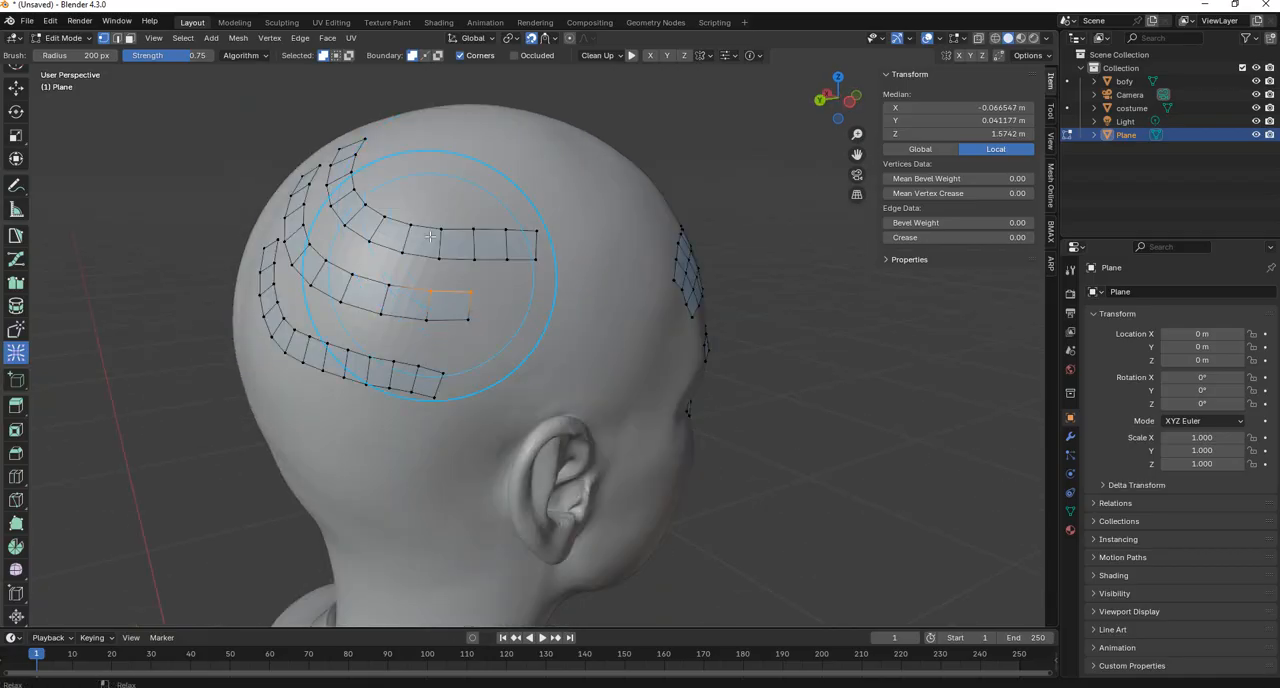
drag(430, 277, 540, 283)
middle_drag(566, 291, 477, 272)
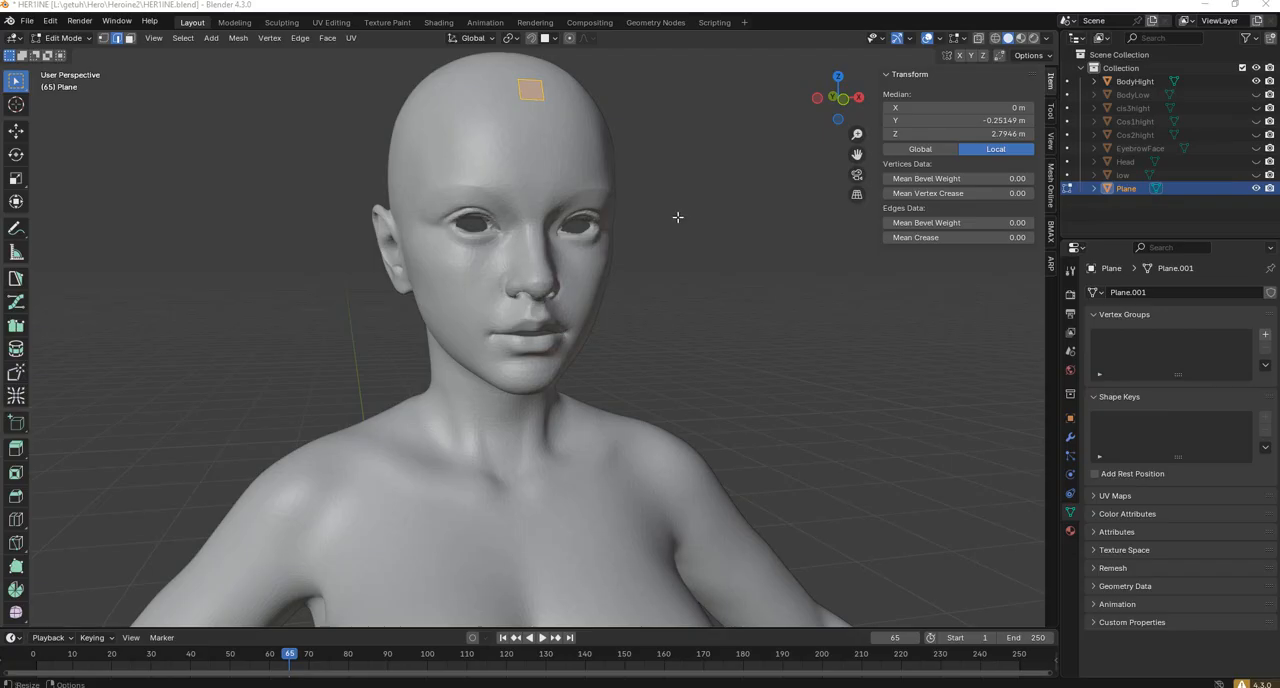
Examine the high-poly head from several angles, focusing on the forehead plane and the eye area.
middle_drag(677, 220, 683, 248)
scroll(676, 235, up, 4)
scroll(609, 216, down, 4)
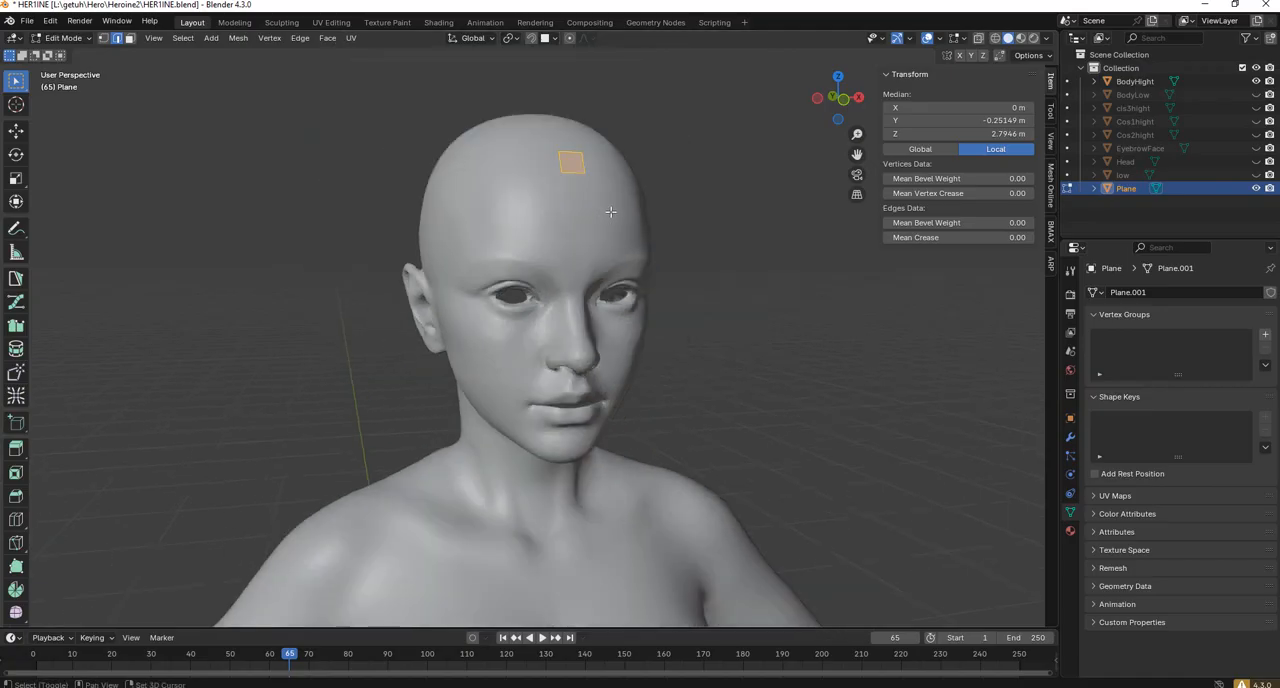
middle_drag(609, 212, 606, 236)
scroll(558, 231, up, 4)
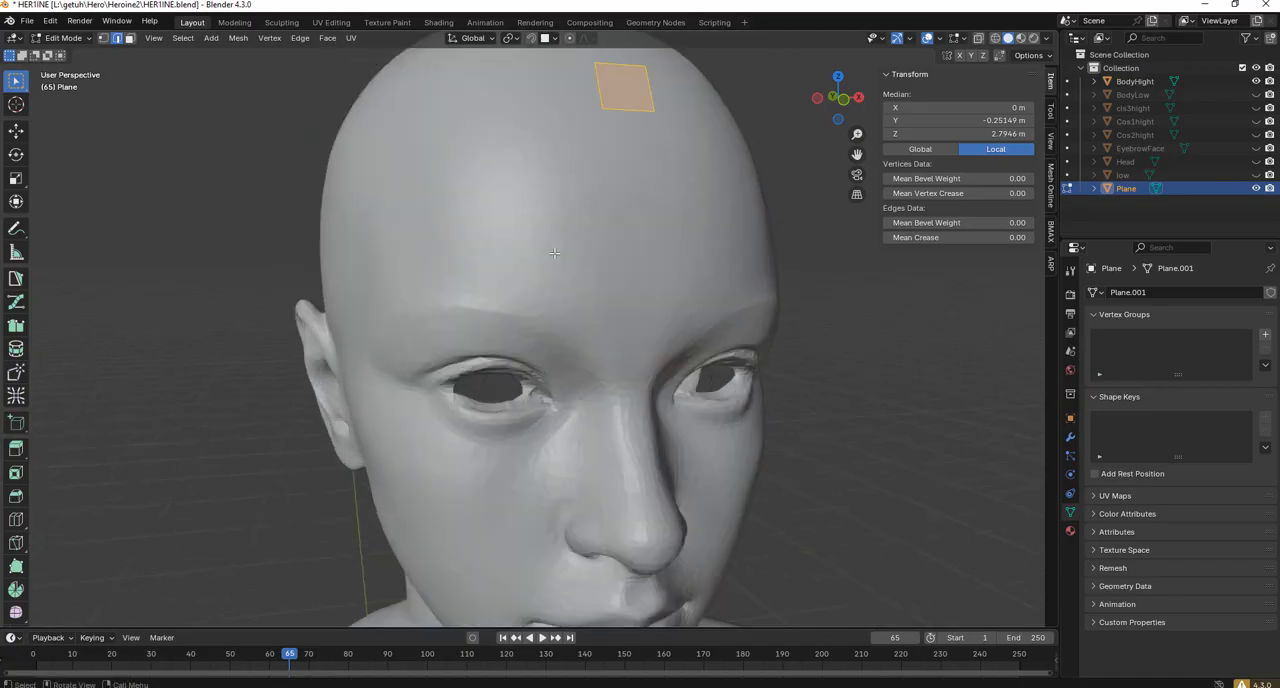
scroll(554, 257, down, 3)
scroll(555, 257, up, 2)
scroll(557, 257, down, 4)
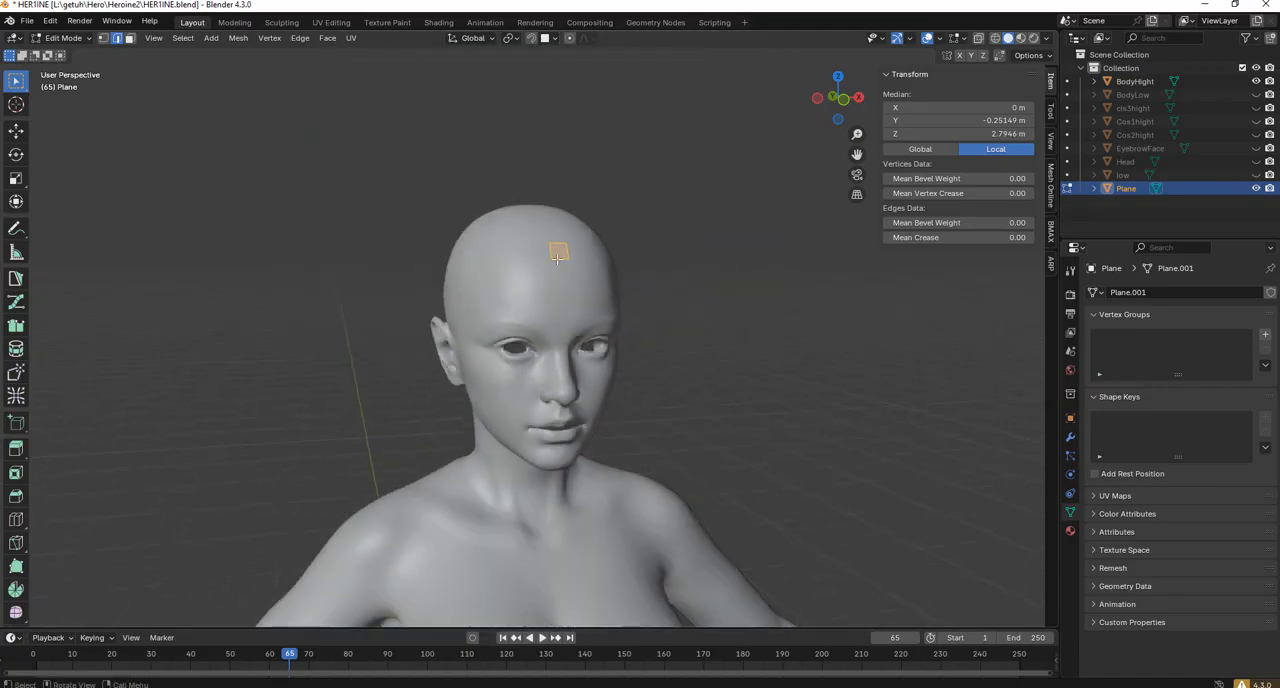
scroll(564, 247, up, 3)
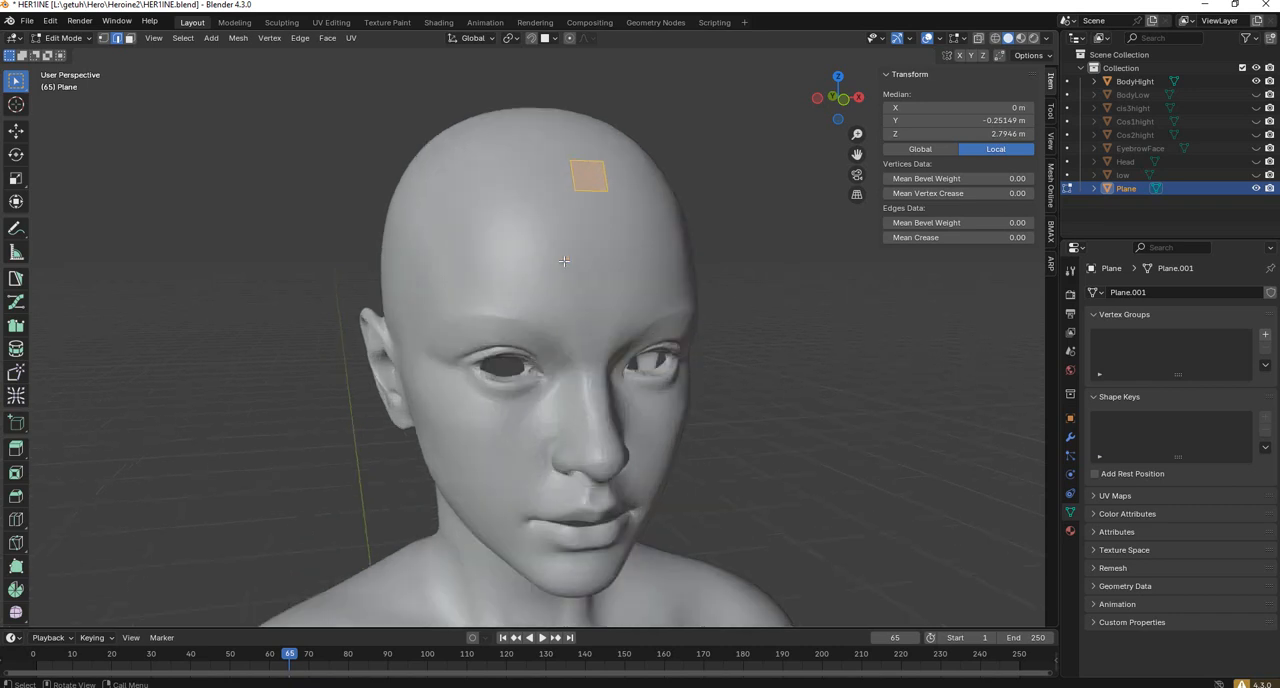
scroll(564, 258, down, 2)
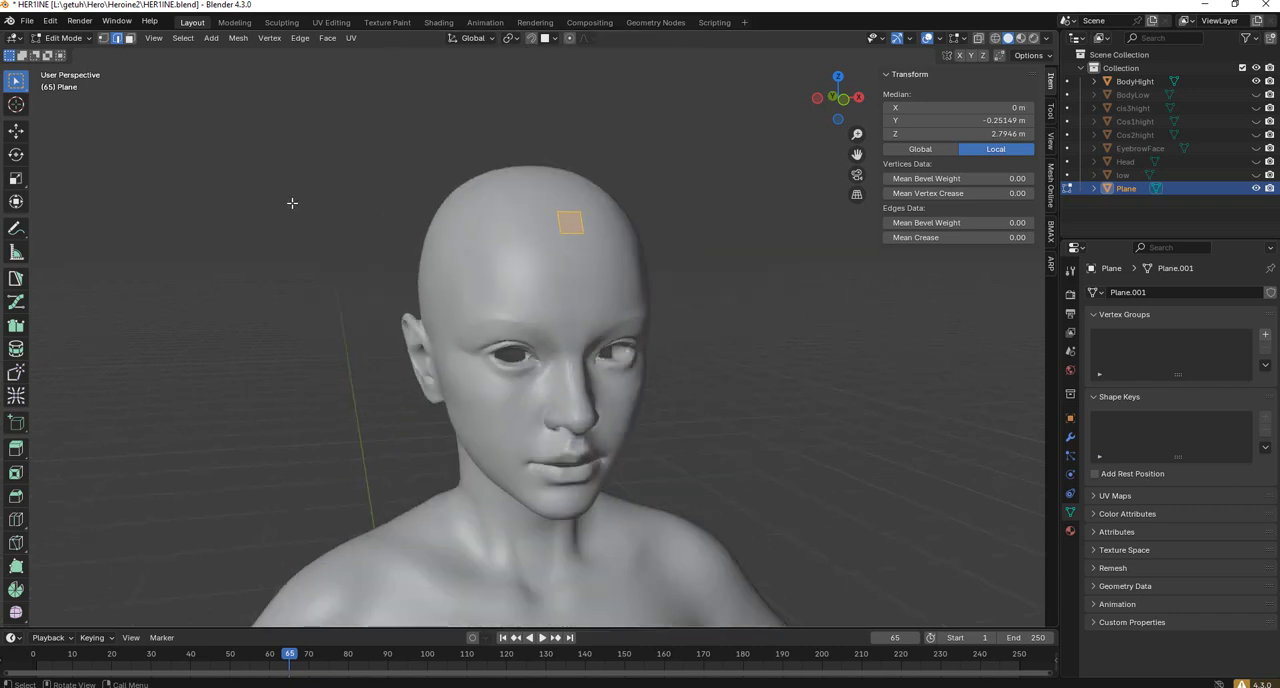
middle_drag(572, 222, 760, 266)
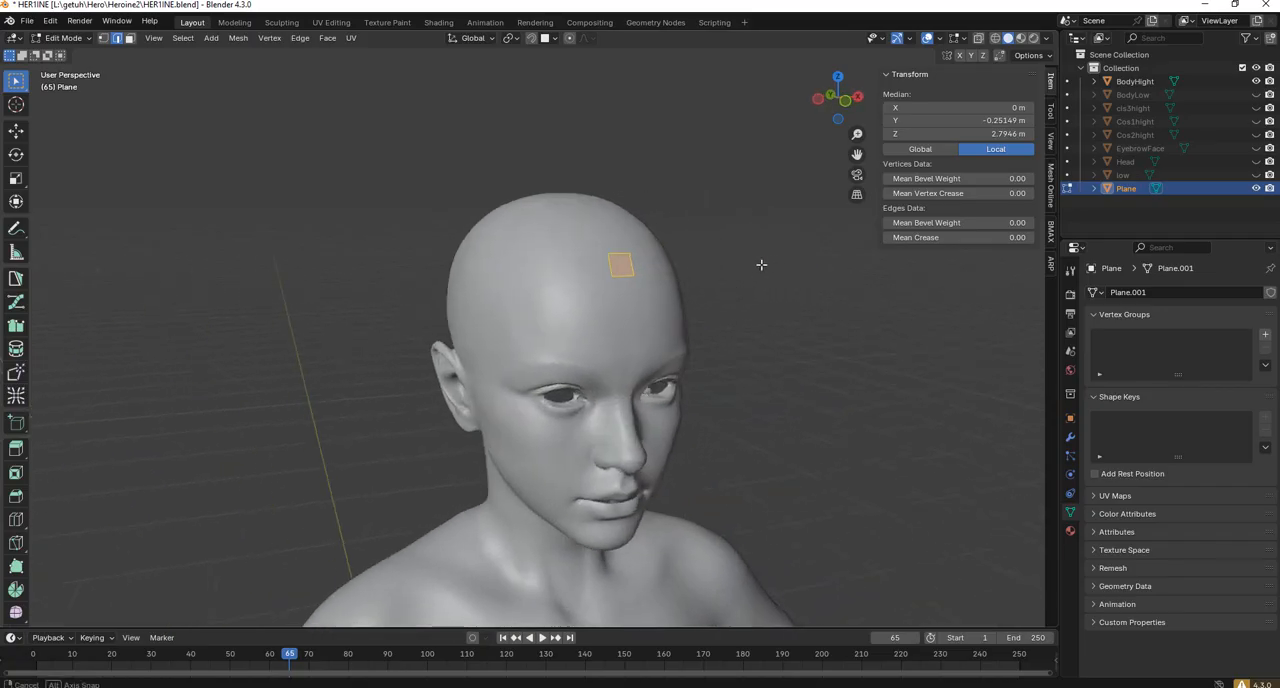
scroll(740, 300, up, 4)
shift+middle_drag(683, 456, 589, 349)
scroll(506, 357, up, 3)
scroll(506, 357, down, 4)
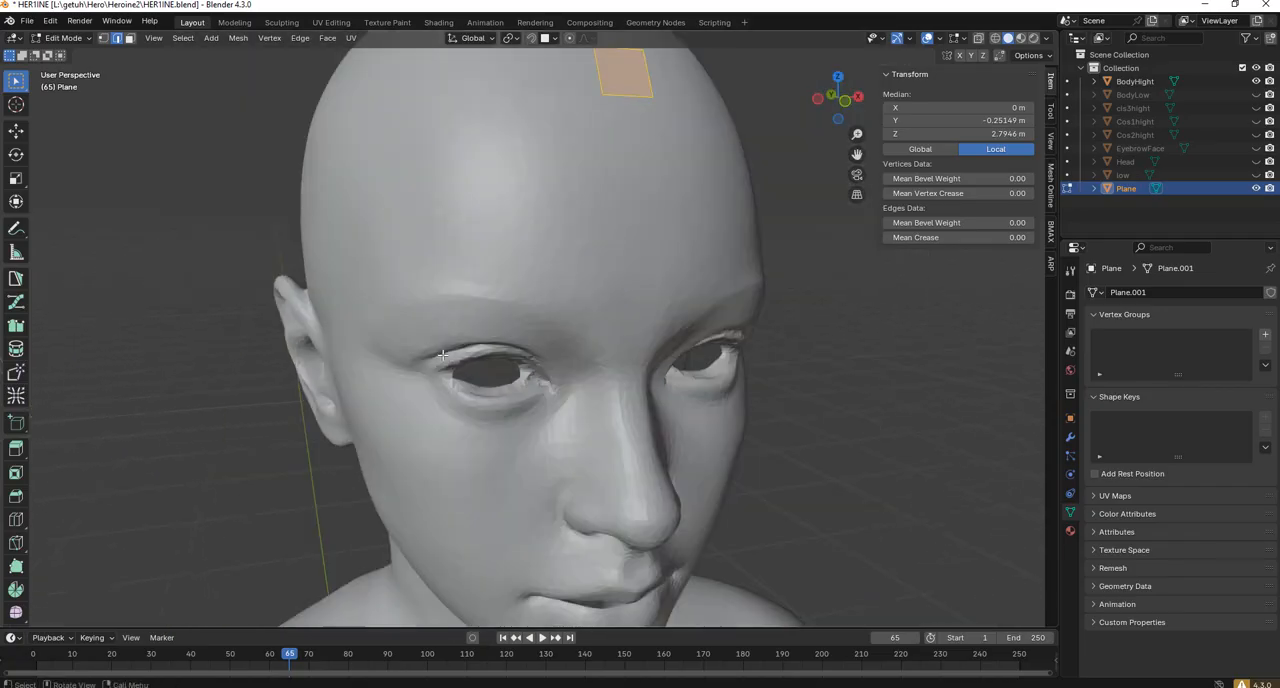
scroll(461, 335, down, 3)
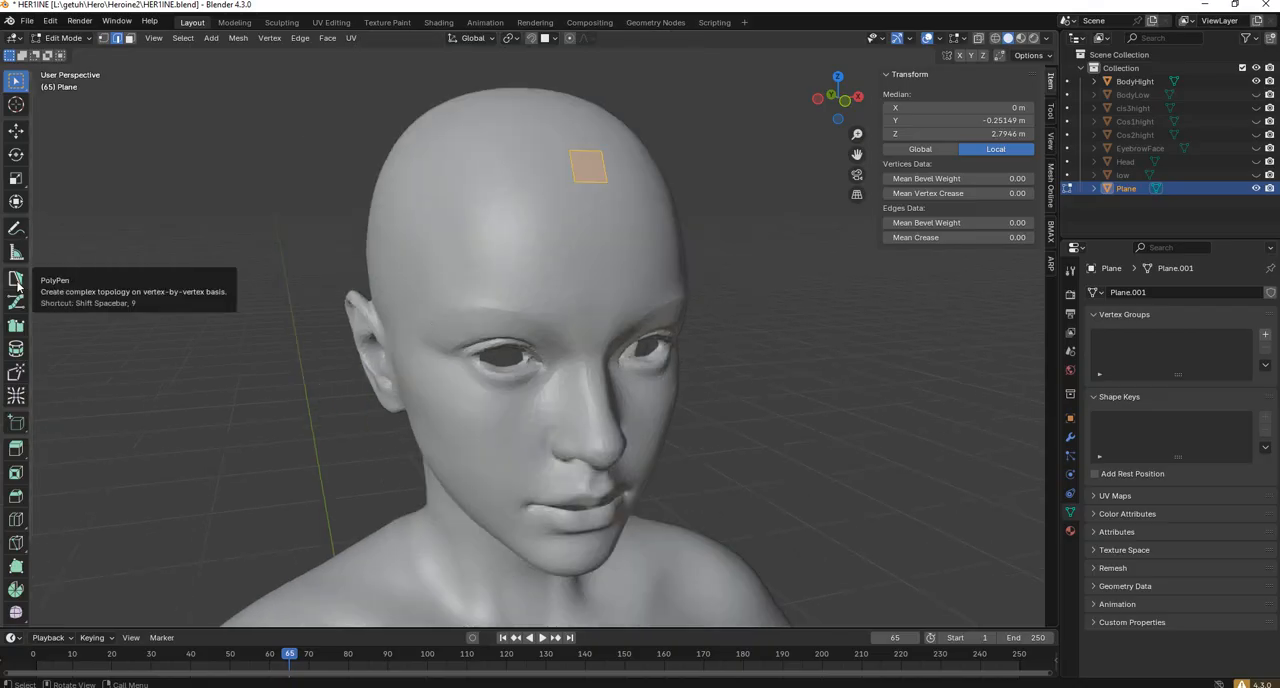
Draw the first PolyPen quad on the upper eyelid near the outer eye corner.
click(16, 280)
scroll(466, 355, up, 6)
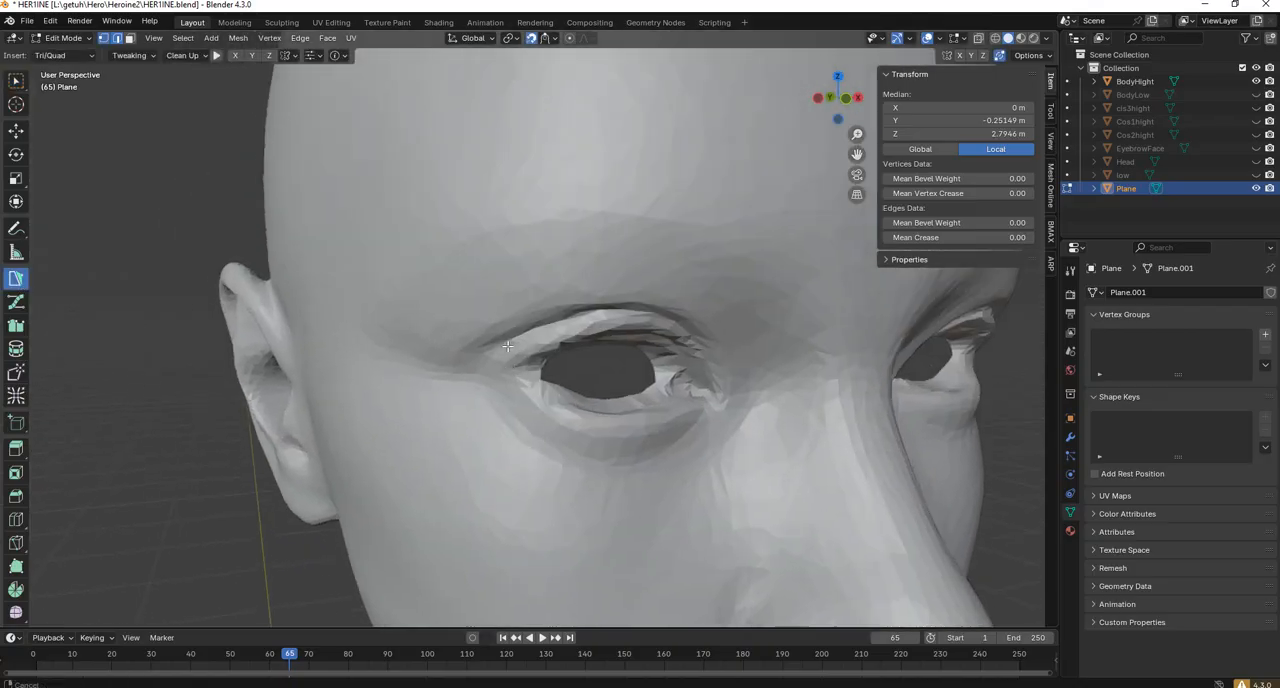
shift+middle_drag(507, 346, 517, 345)
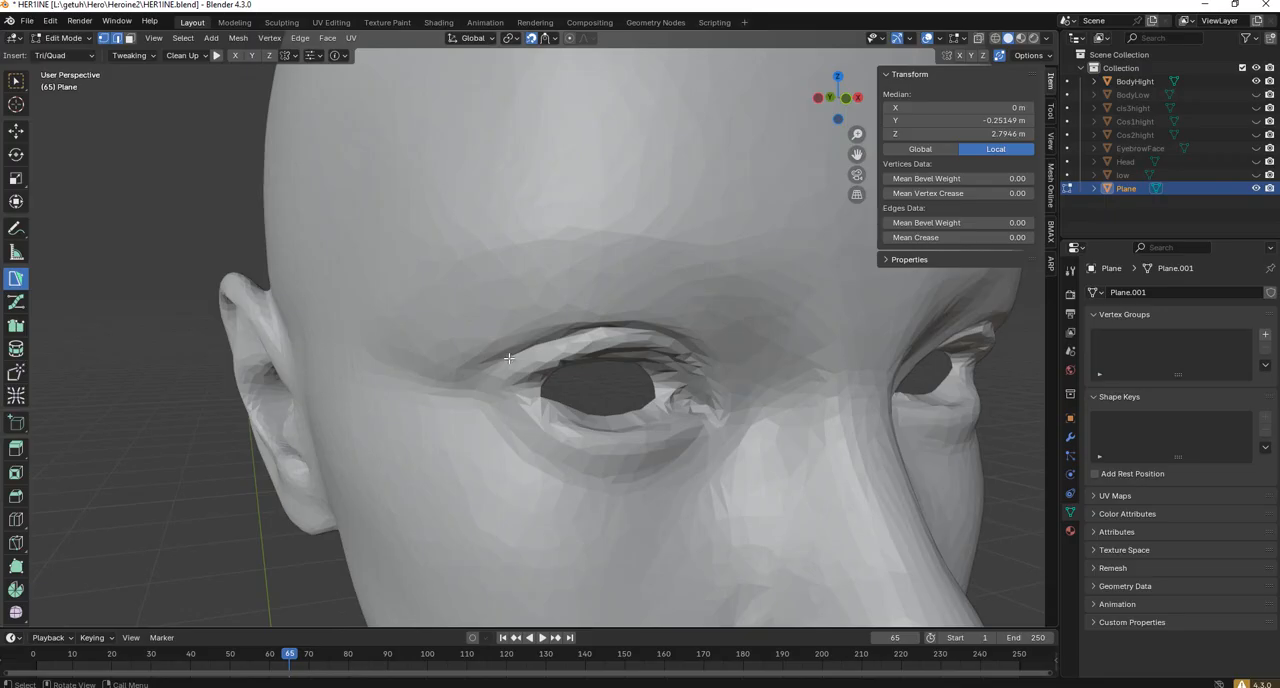
click(502, 364)
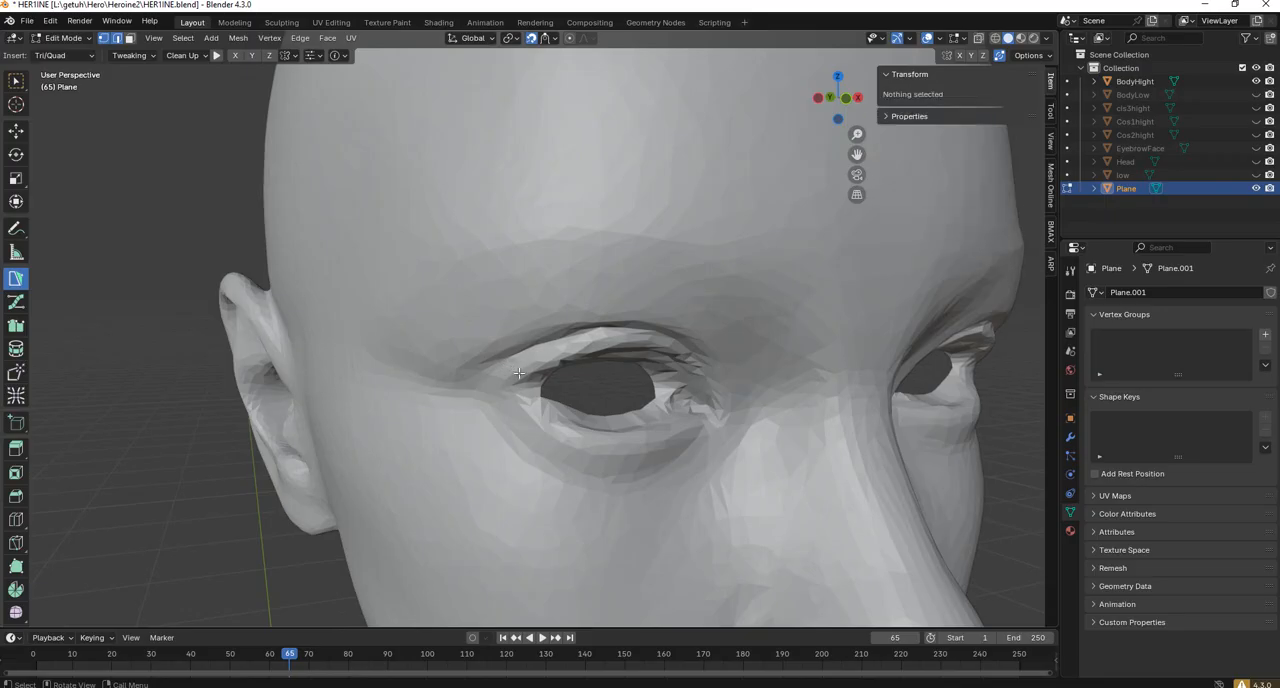
drag(505, 368, 537, 365)
click(524, 352)
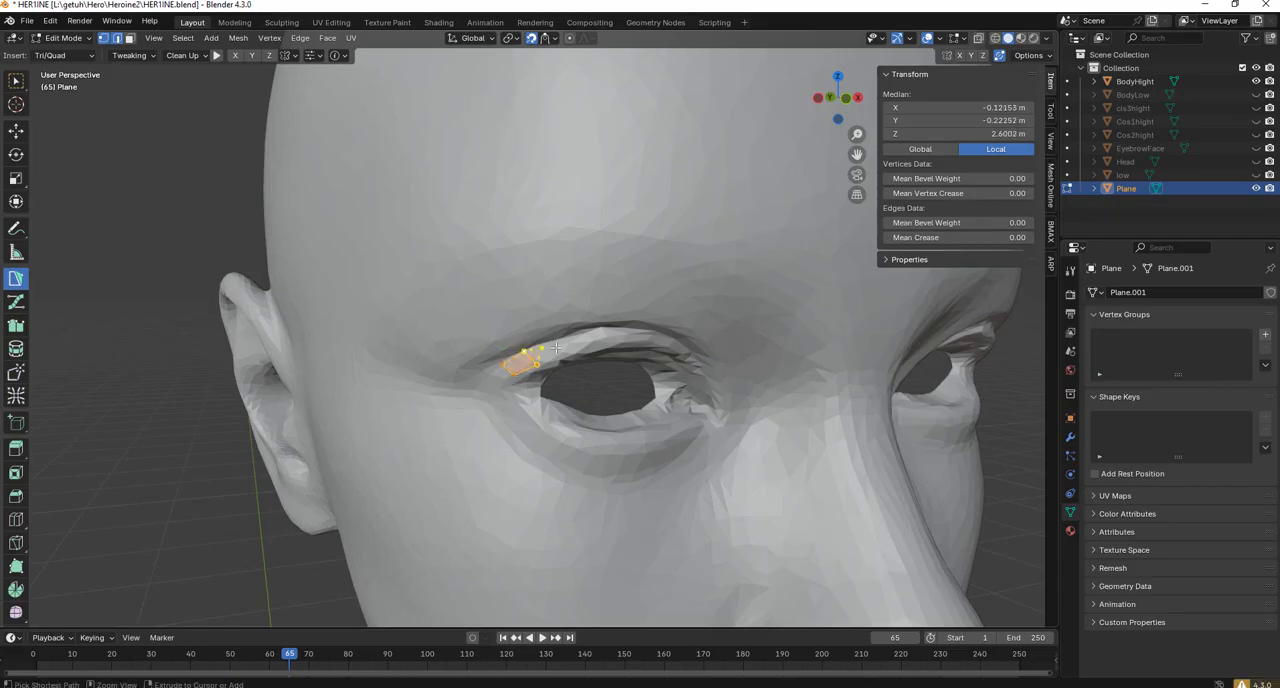
Extend the PolyPen strip by three quads along the upper eyelid toward the middle of the eye.
scroll(562, 341, up, 4)
shift+middle_drag(563, 341, 472, 337)
scroll(472, 336, down, 4)
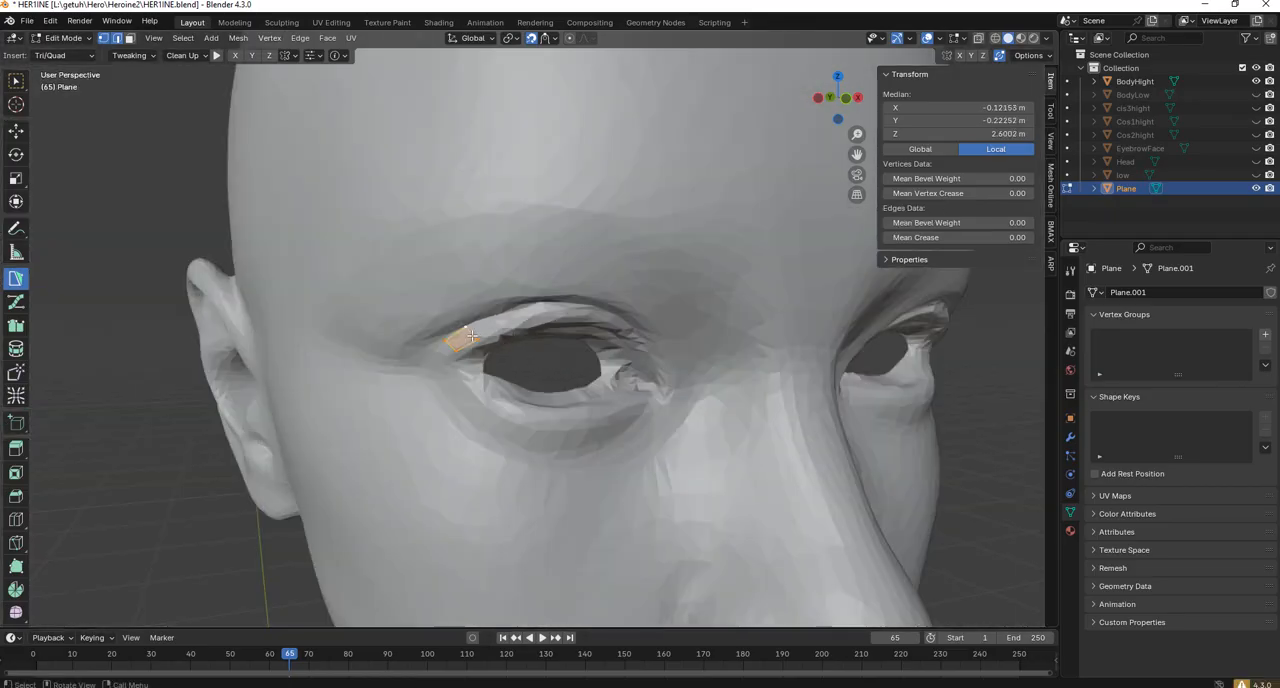
scroll(472, 336, up, 4)
scroll(474, 336, down, 4)
scroll(503, 337, up, 4)
scroll(468, 333, down, 4)
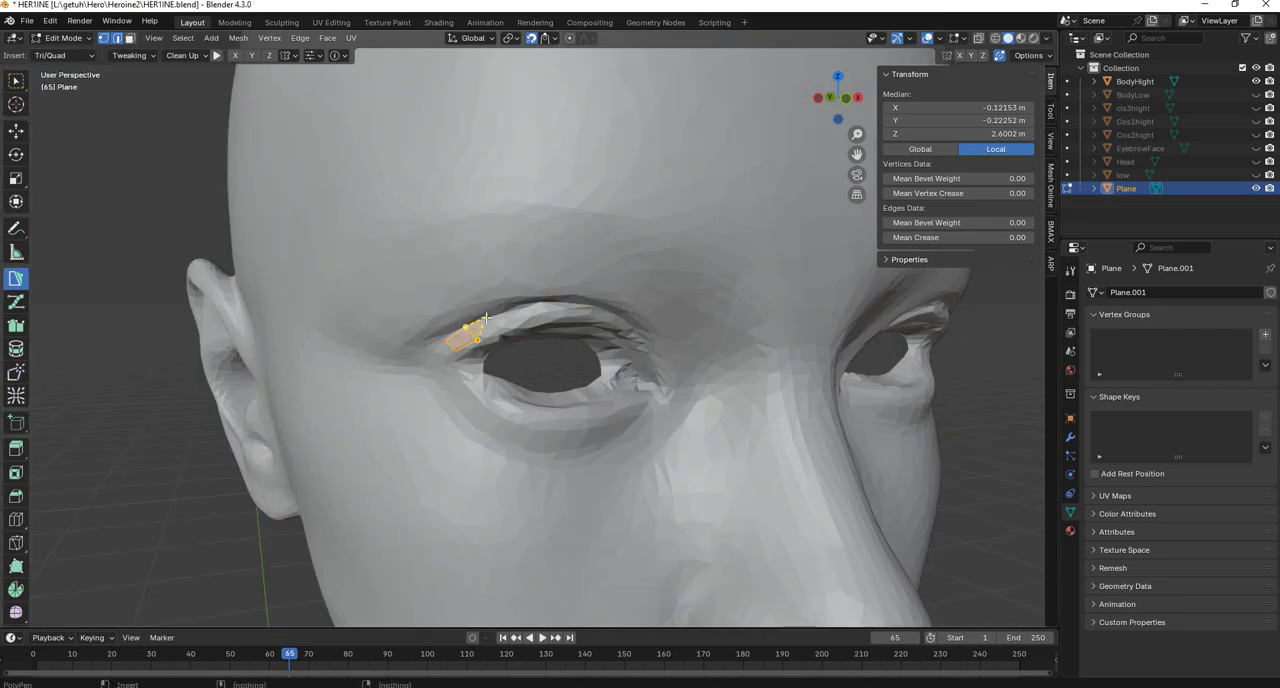
scroll(478, 322, up, 4)
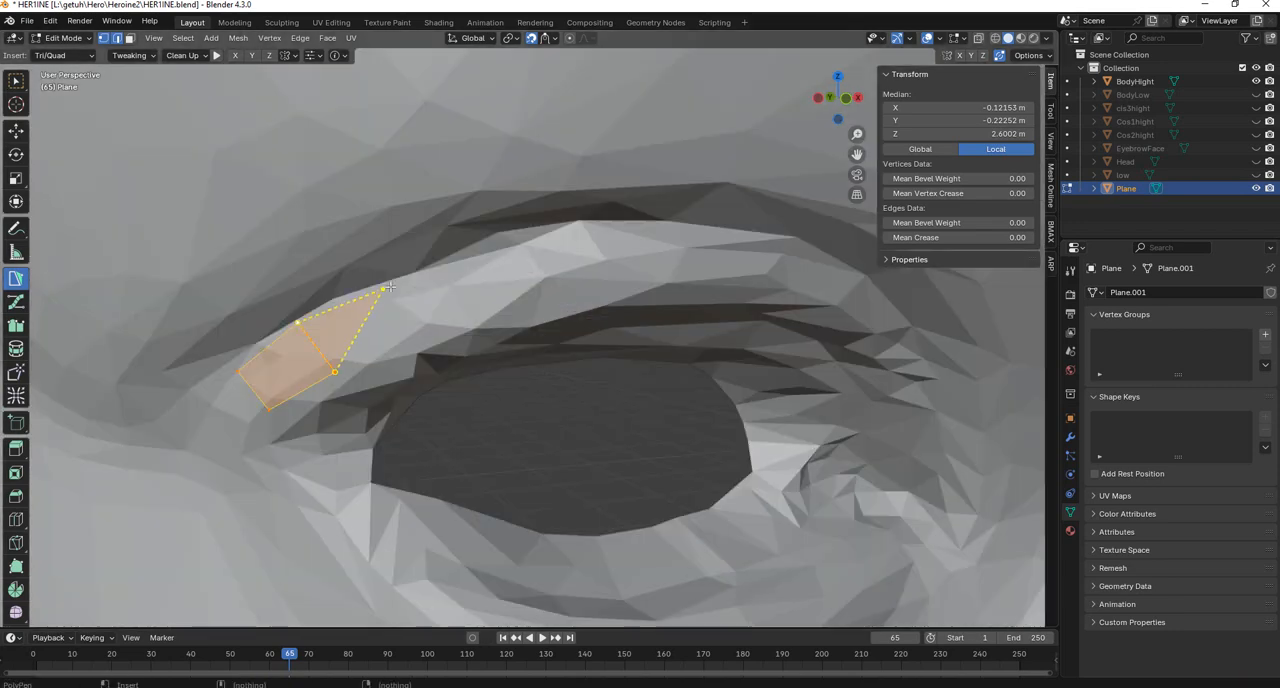
click(404, 281)
click(439, 327)
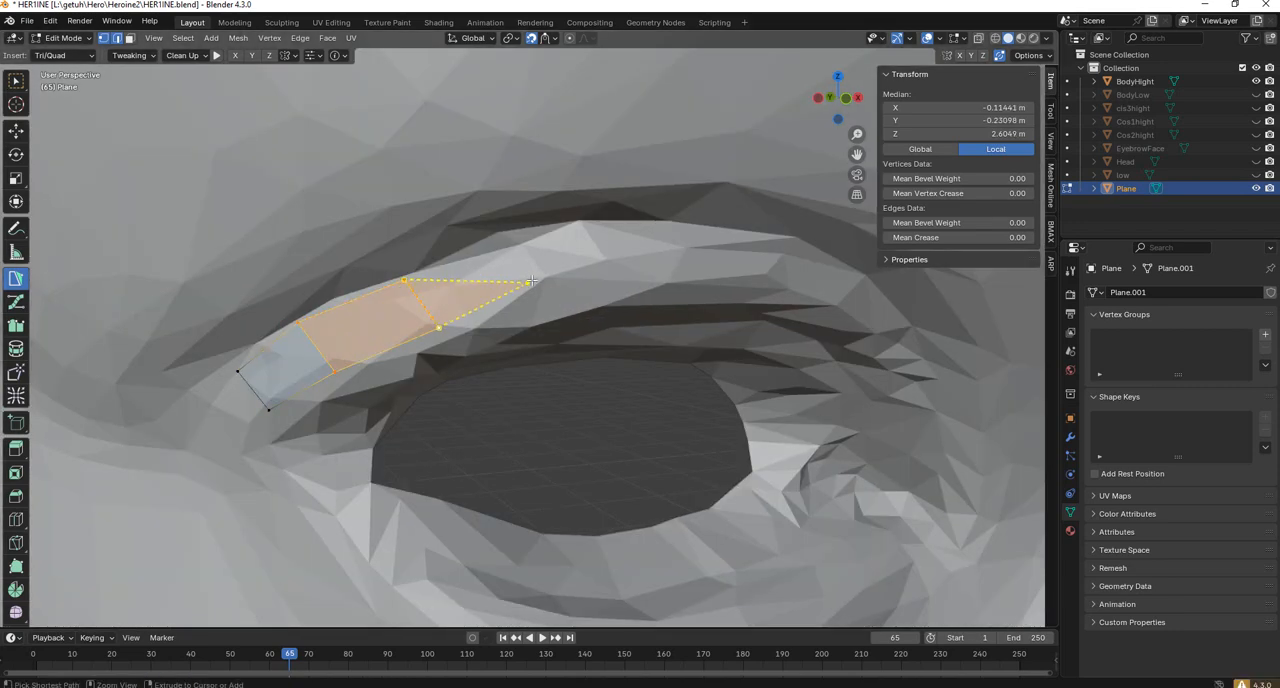
click(548, 277)
click(514, 229)
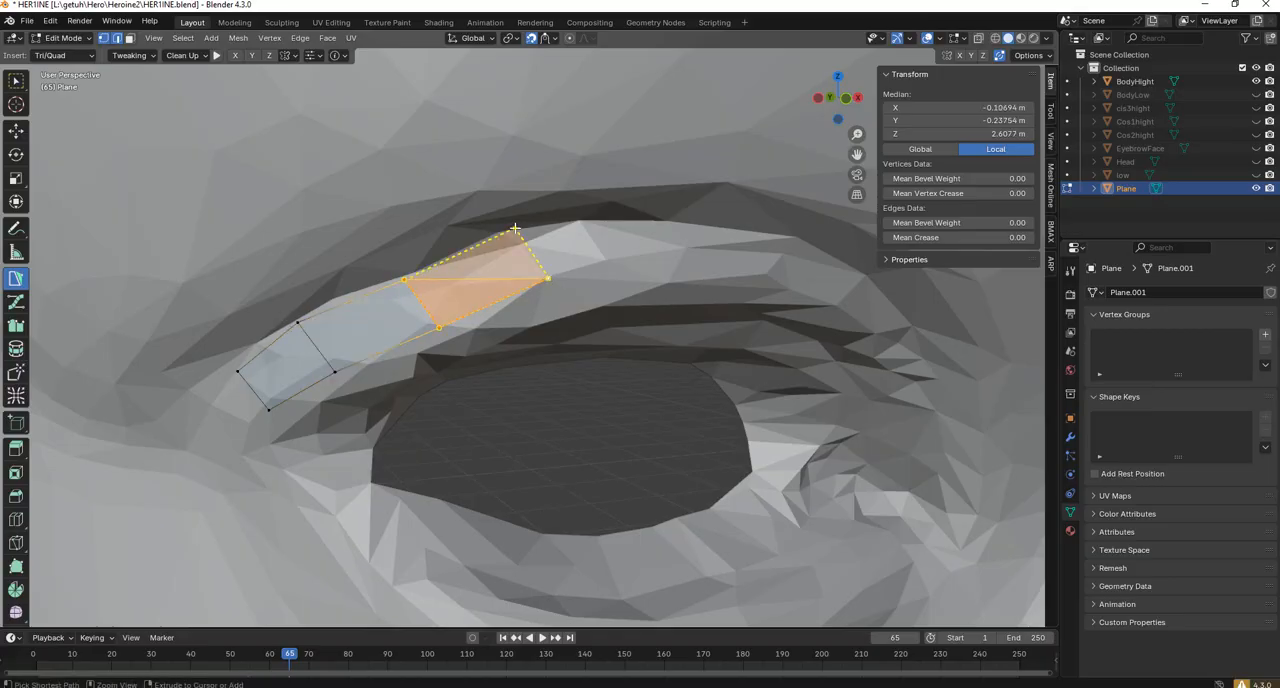
ctrl+click(657, 218)
ctrl+click(674, 282)
Continue the strip with five more quads over the upper eyelid and down around the inner eye corner.
scroll(673, 283, down, 6)
middle_drag(668, 284, 610, 289)
scroll(277, 294, up, 1)
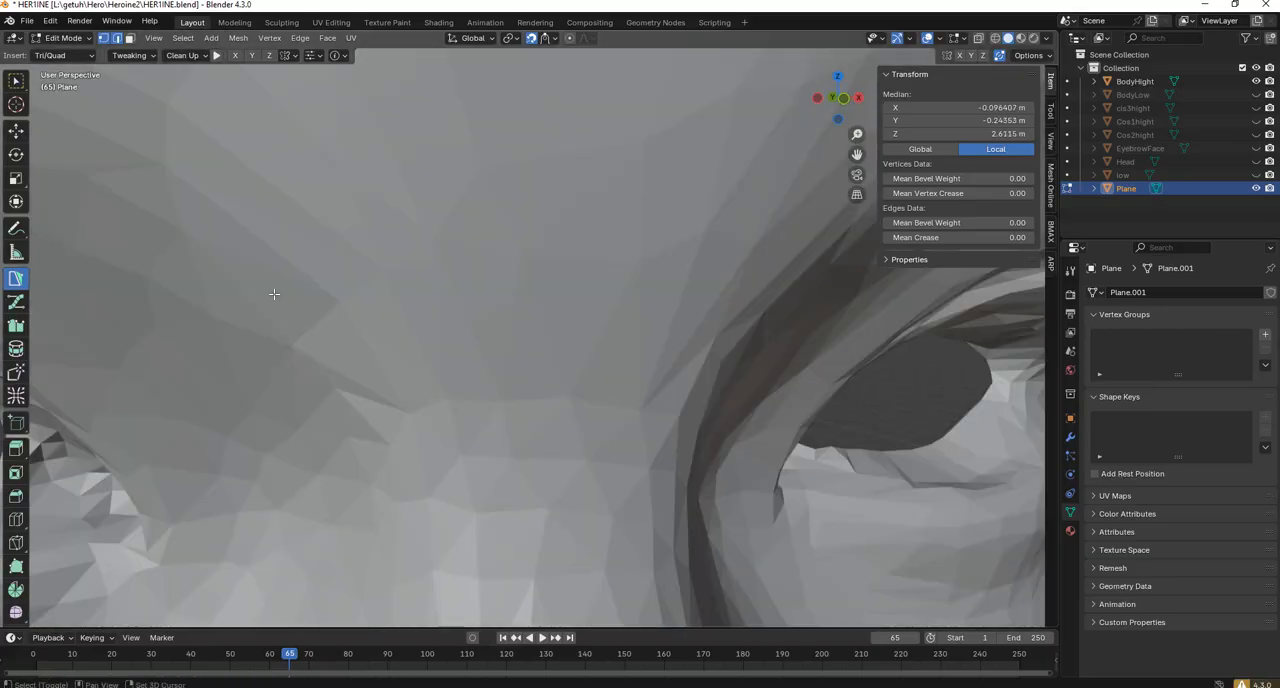
shift+middle_drag(277, 294, 312, 286)
scroll(312, 286, down, 1)
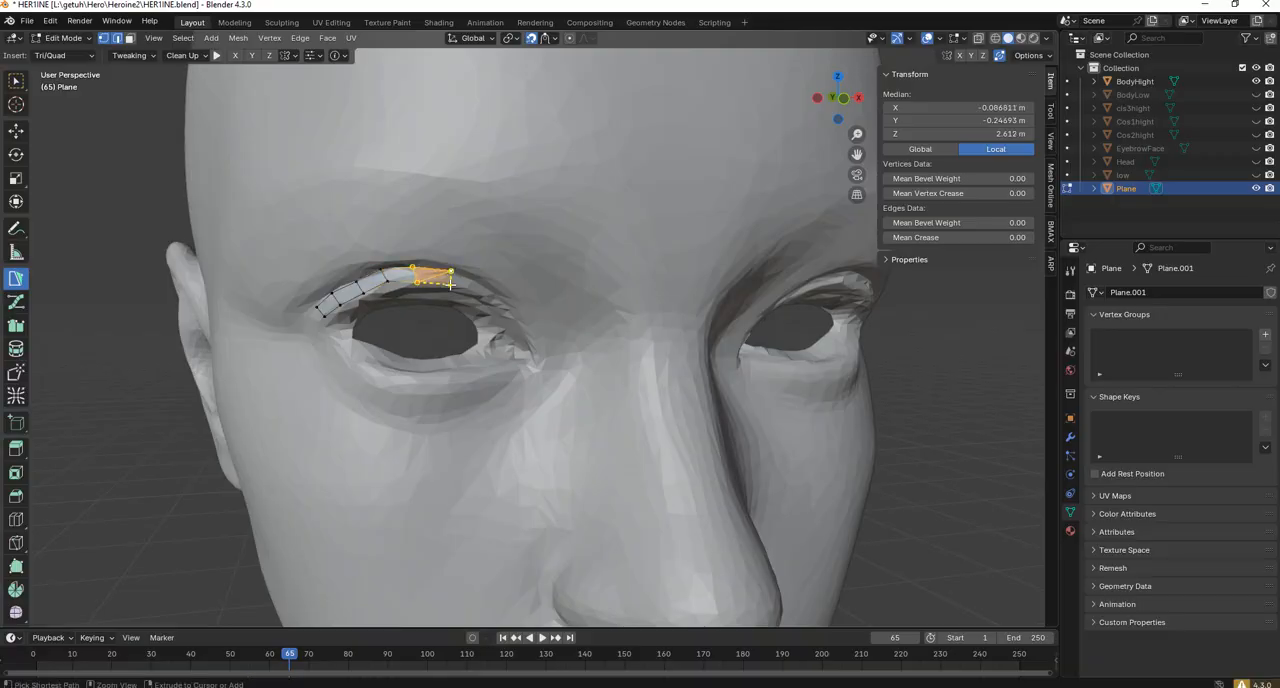
ctrl+click(482, 297)
ctrl+click(486, 283)
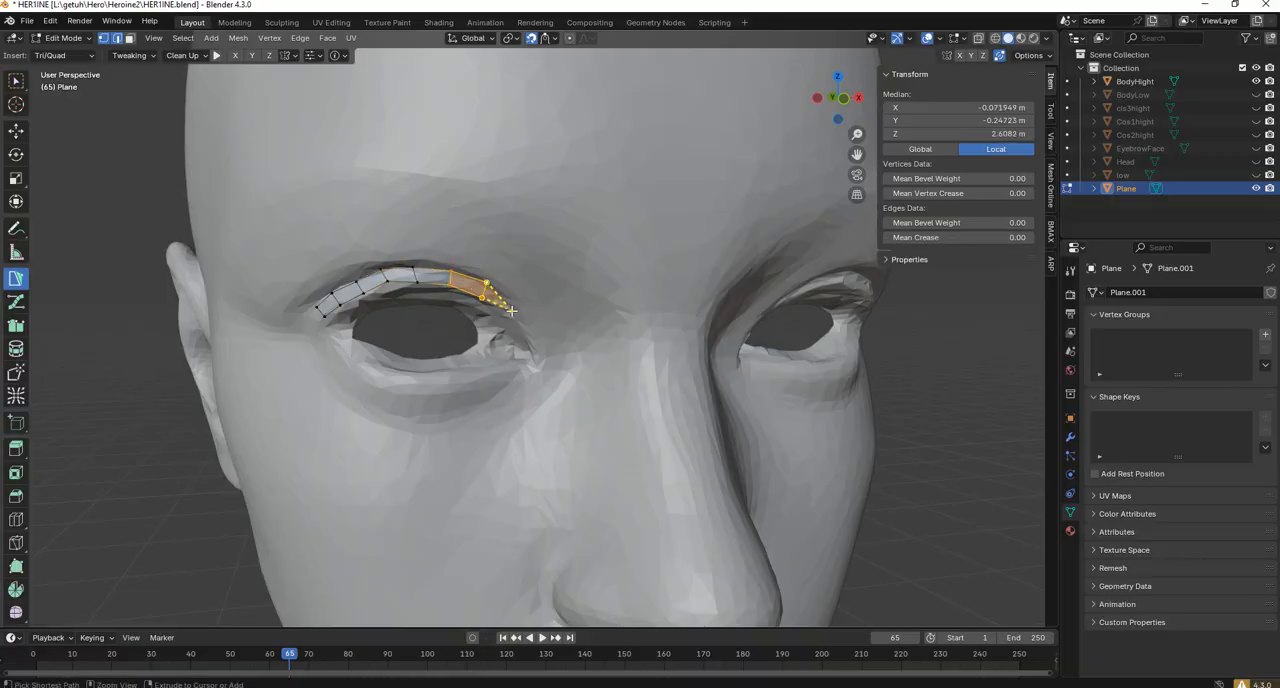
ctrl+click(511, 311)
ctrl+click(516, 342)
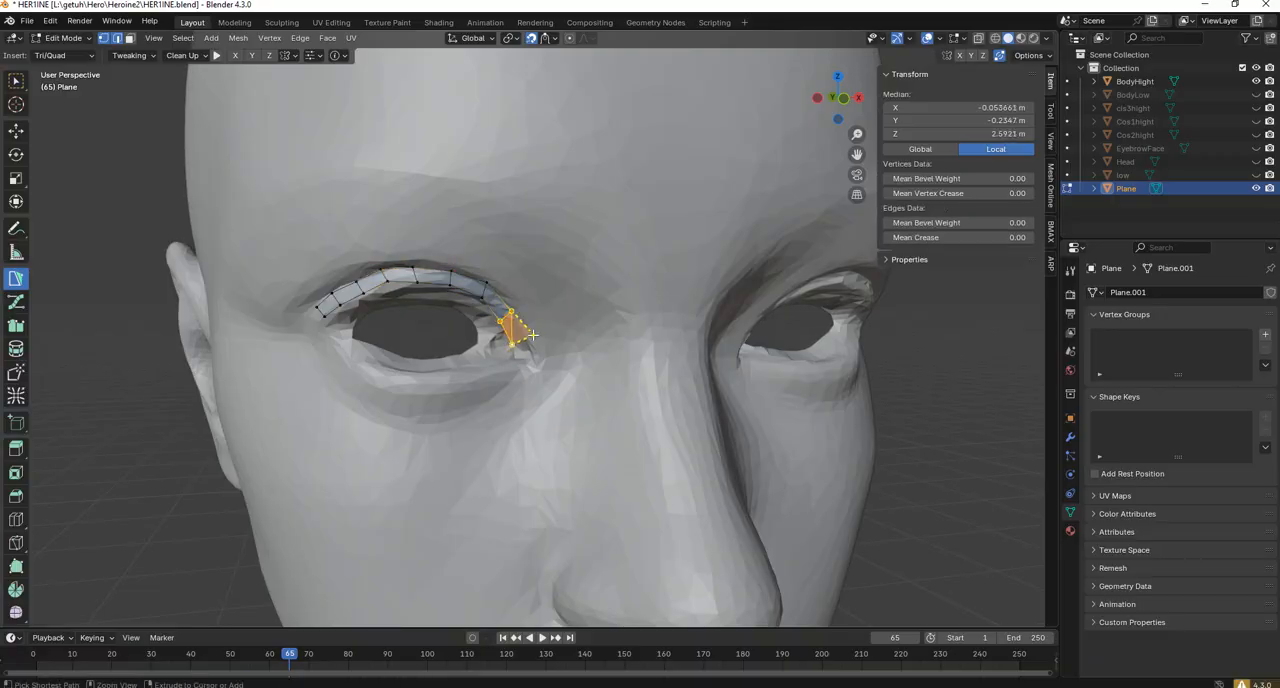
ctrl+click(533, 335)
ctrl+click(539, 368)
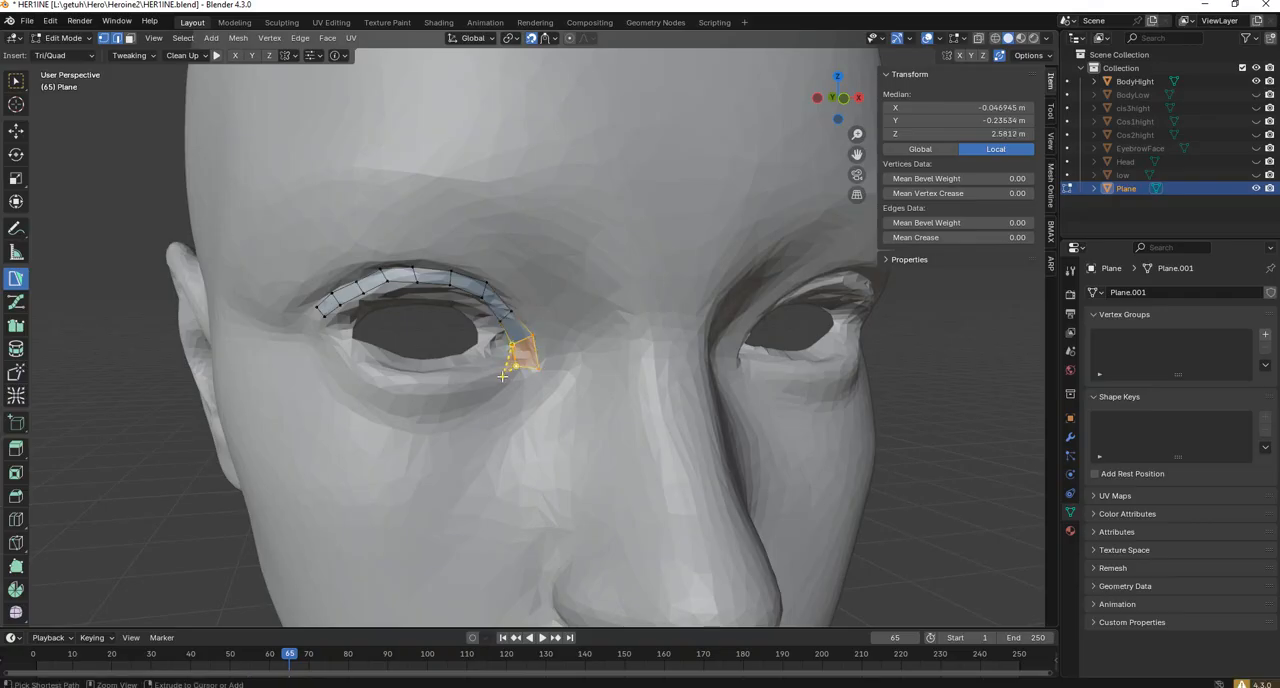
ctrl+click(494, 375)
ctrl+click(516, 396)
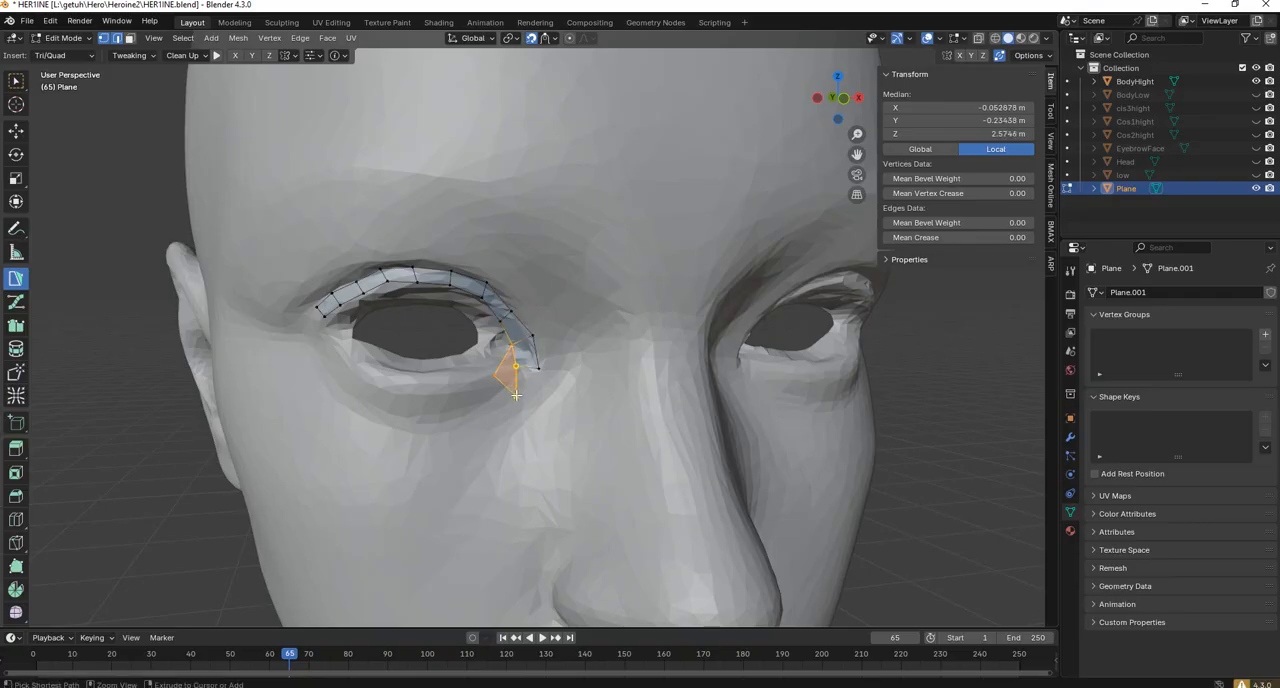
key(ctrl+z)
key(ctrl+z)
Add two quads that turn the strip below the inner eye corner onto the lower eyelid.
scroll(521, 392, up, 6)
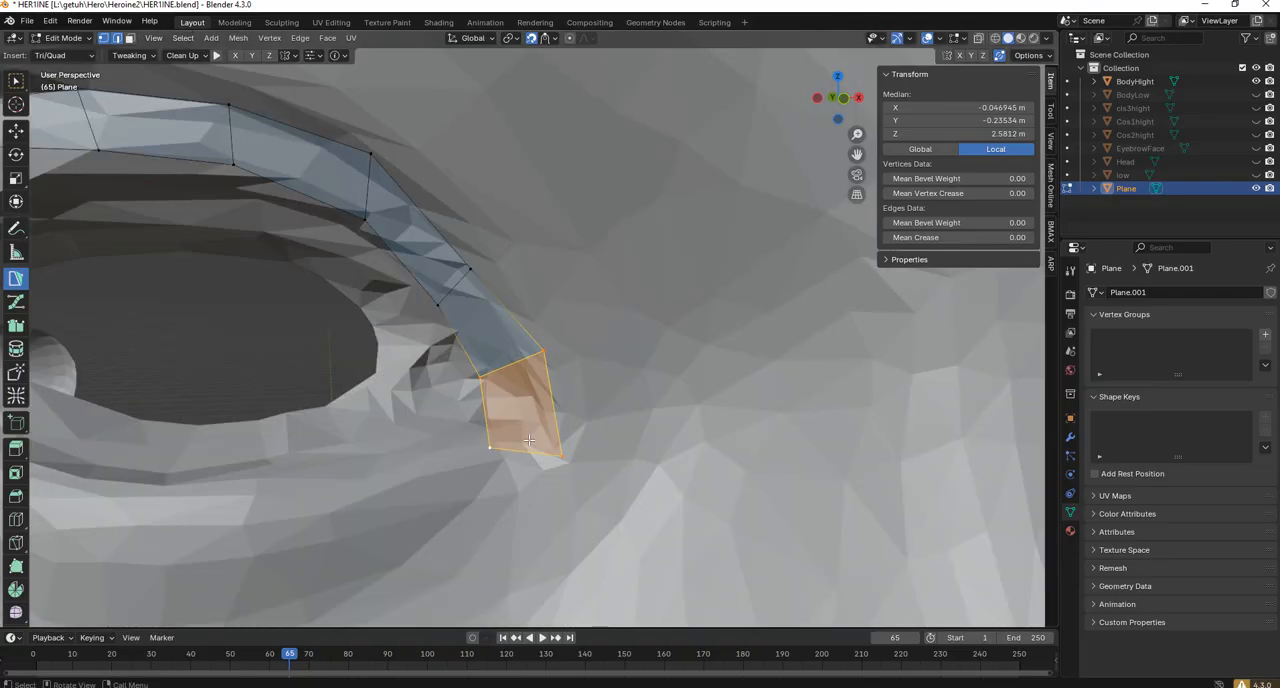
ctrl+click(503, 529)
ctrl+click(436, 490)
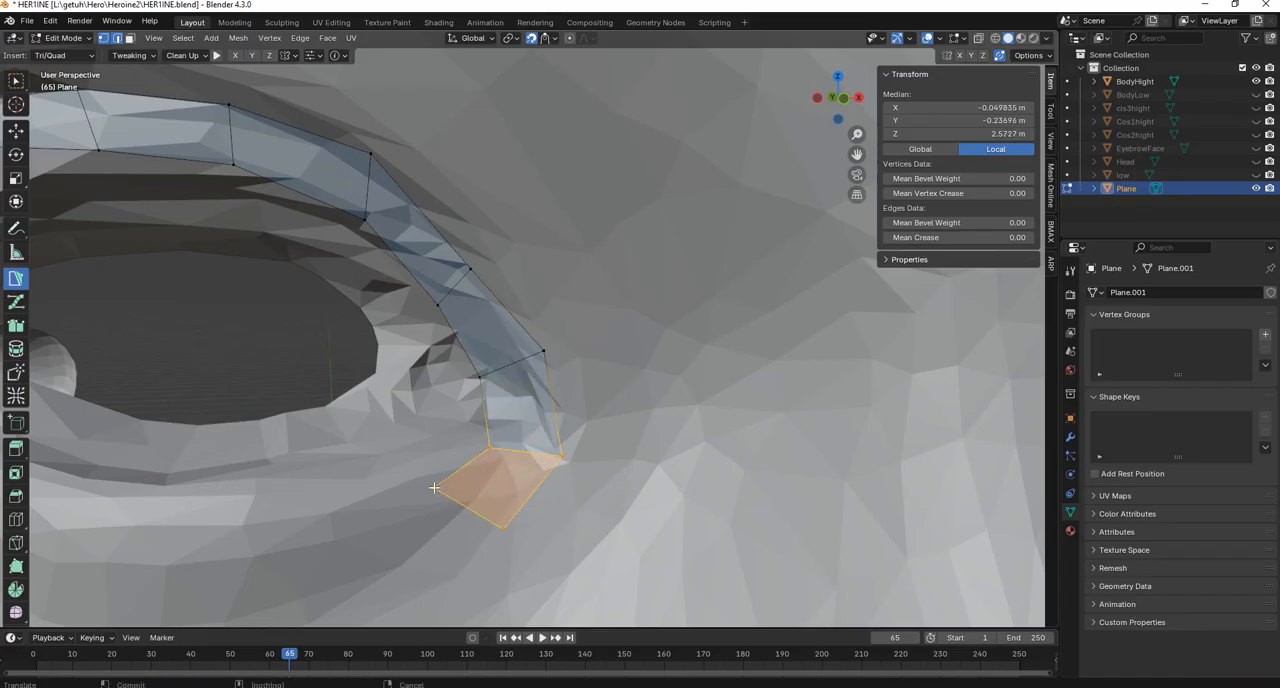
scroll(436, 490, down, 5)
scroll(526, 361, up, 5)
scroll(526, 361, down, 5)
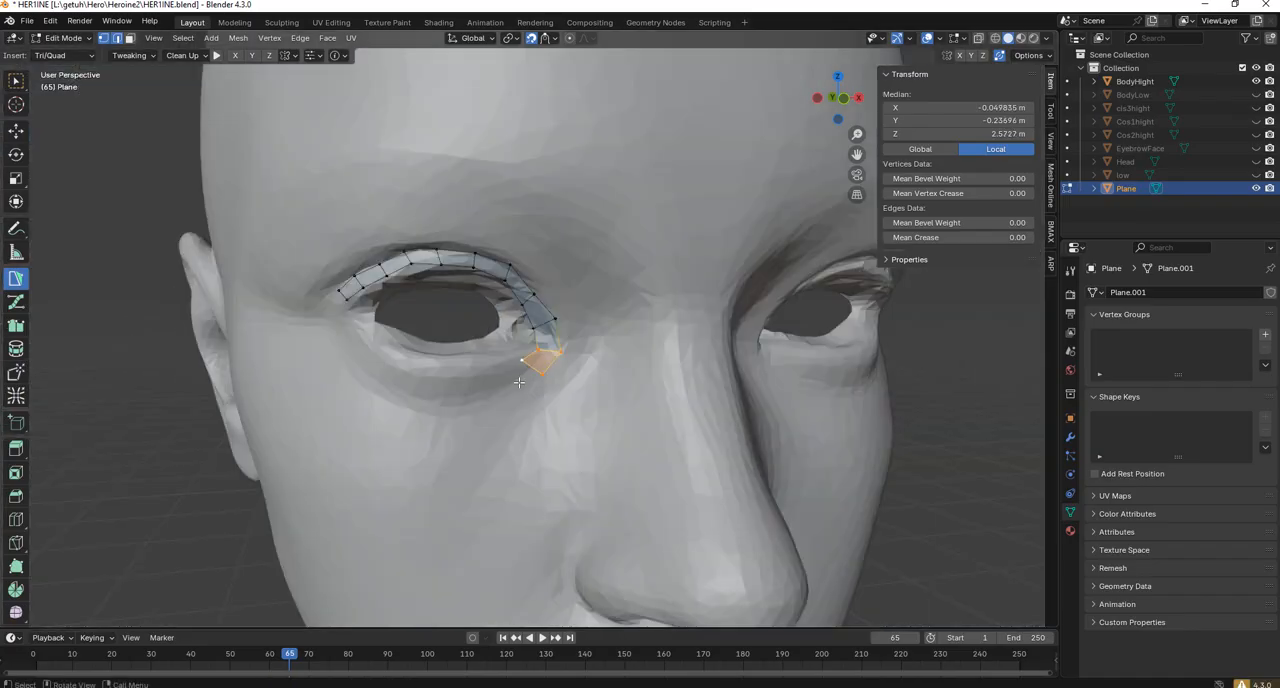
ctrl+click(488, 369)
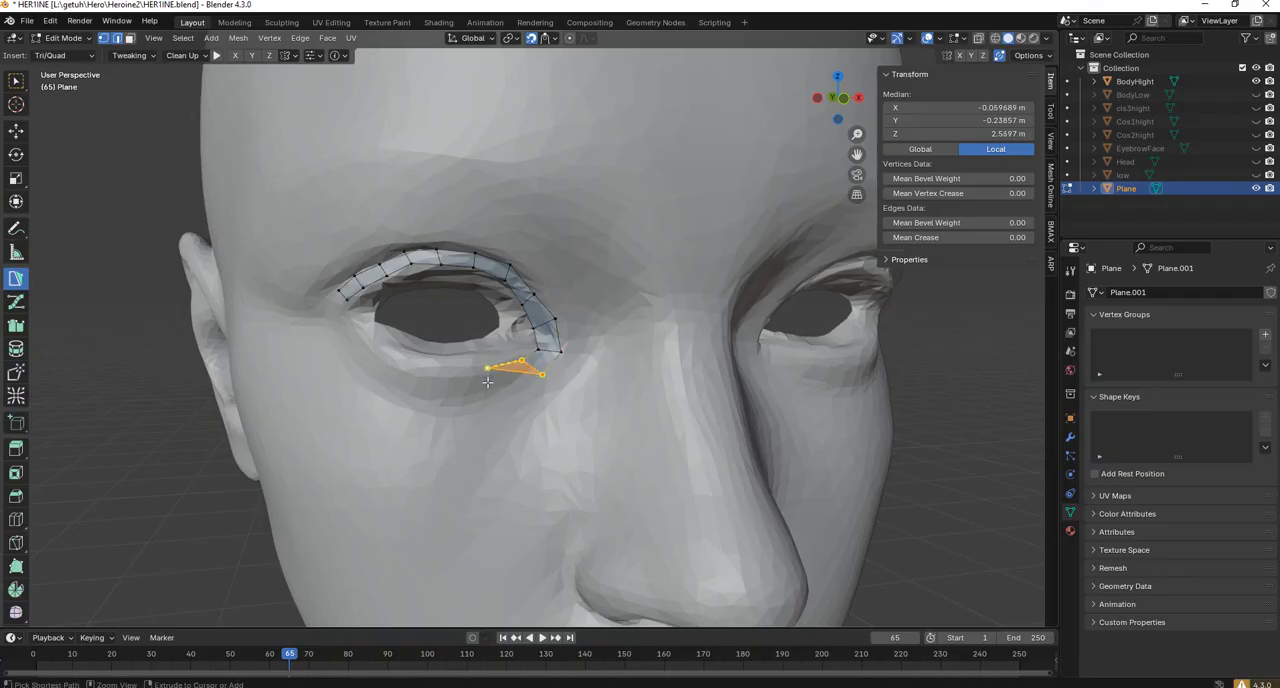
ctrl+click(492, 390)
Extend the strip by three quads along the lower eyelid toward the outer eye corner.
ctrl+click(454, 394)
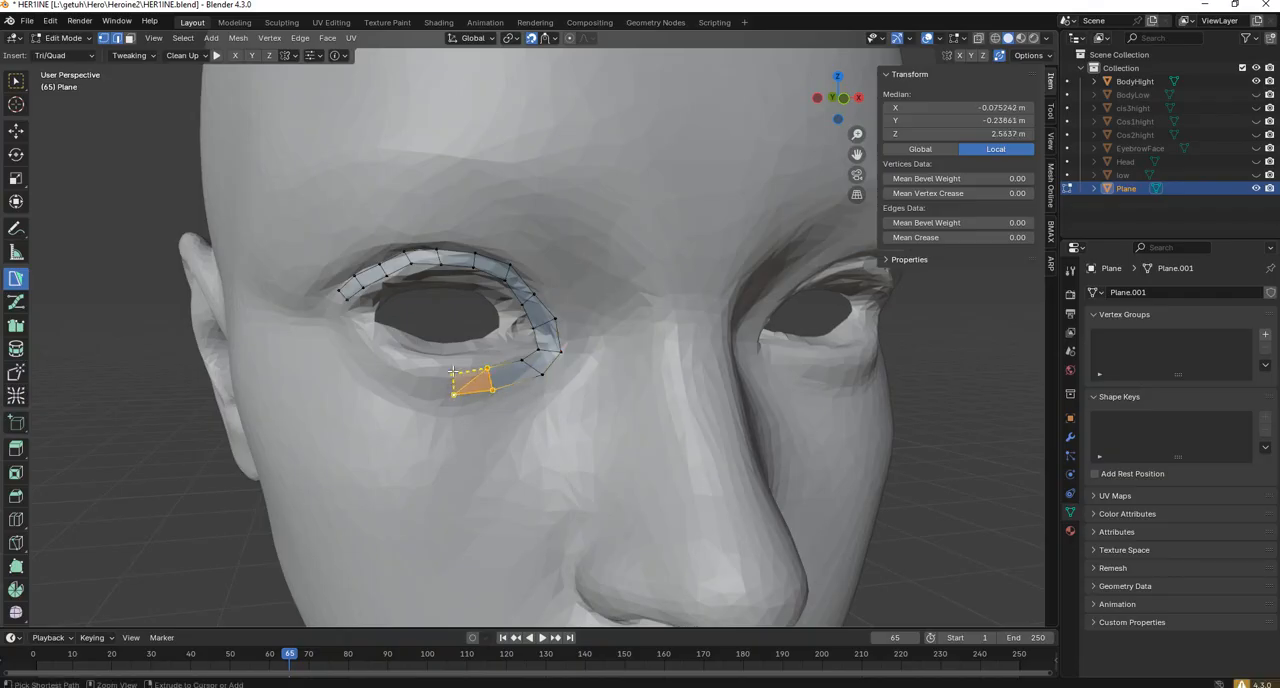
ctrl+click(449, 370)
ctrl+click(414, 366)
ctrl+click(413, 391)
ctrl+click(373, 375)
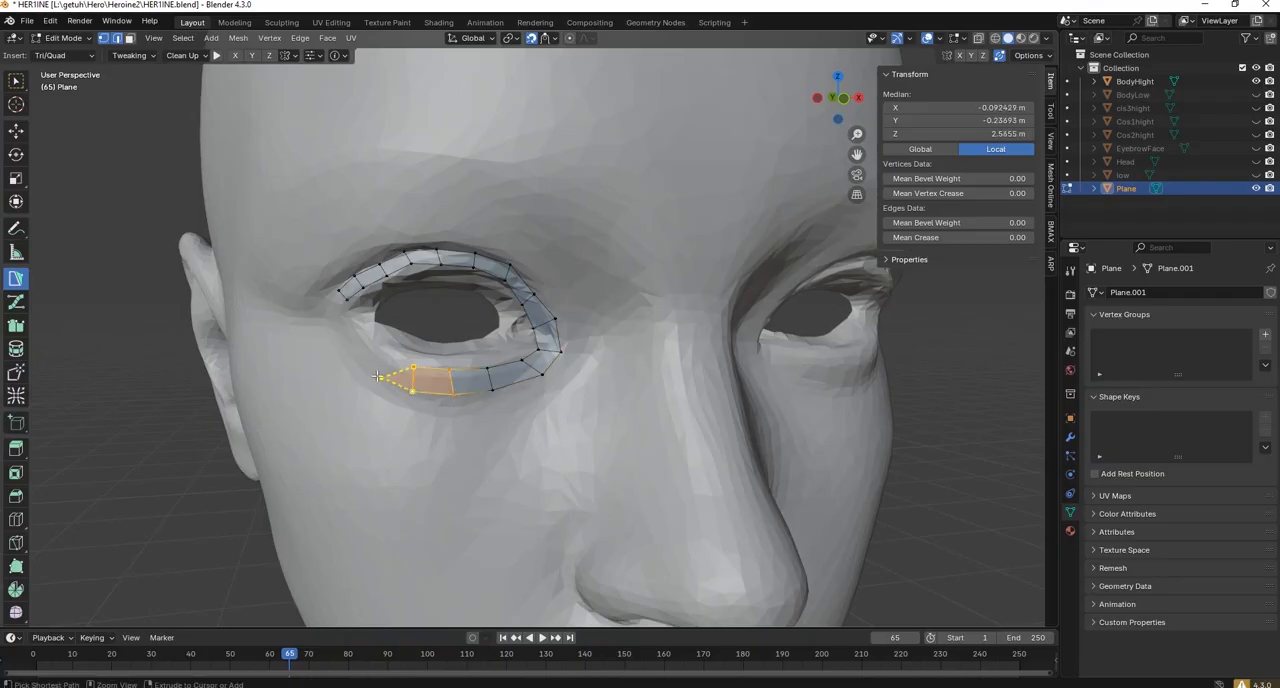
ctrl+click(384, 358)
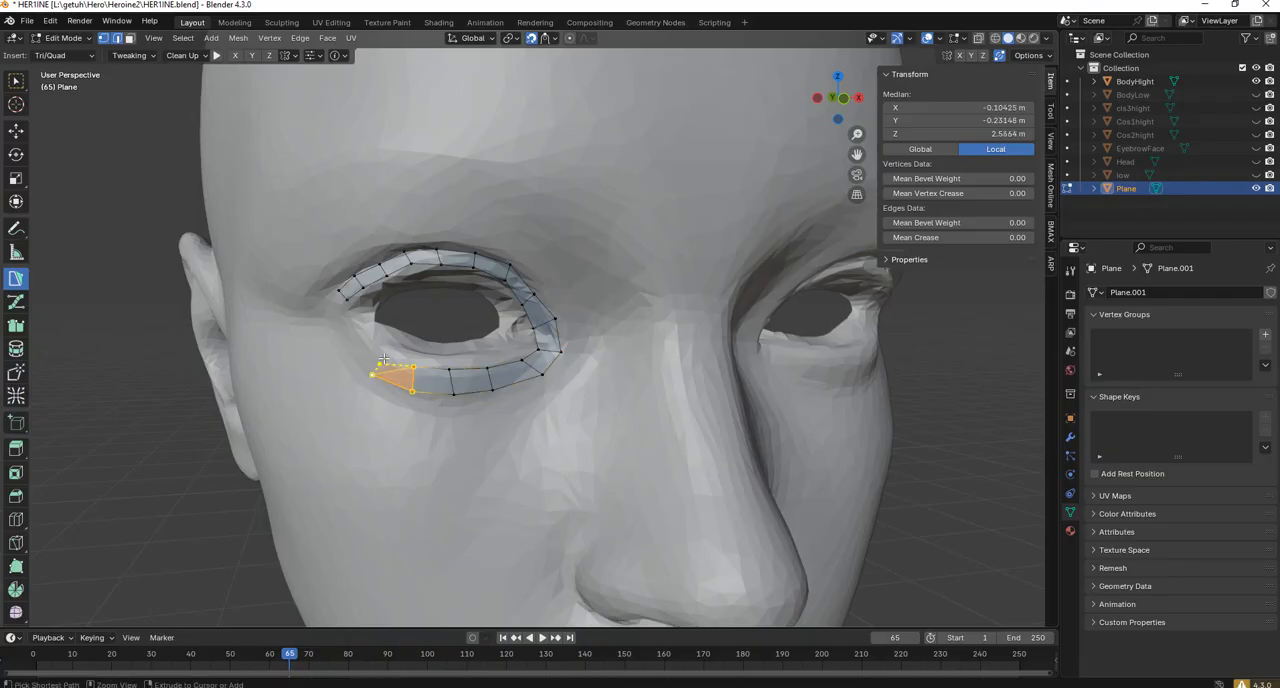
Close the eye loop by bringing the lower strip up the outer corner and joining it to the first upper-eyelid quad.
ctrl+click(339, 322)
ctrl+click(346, 309)
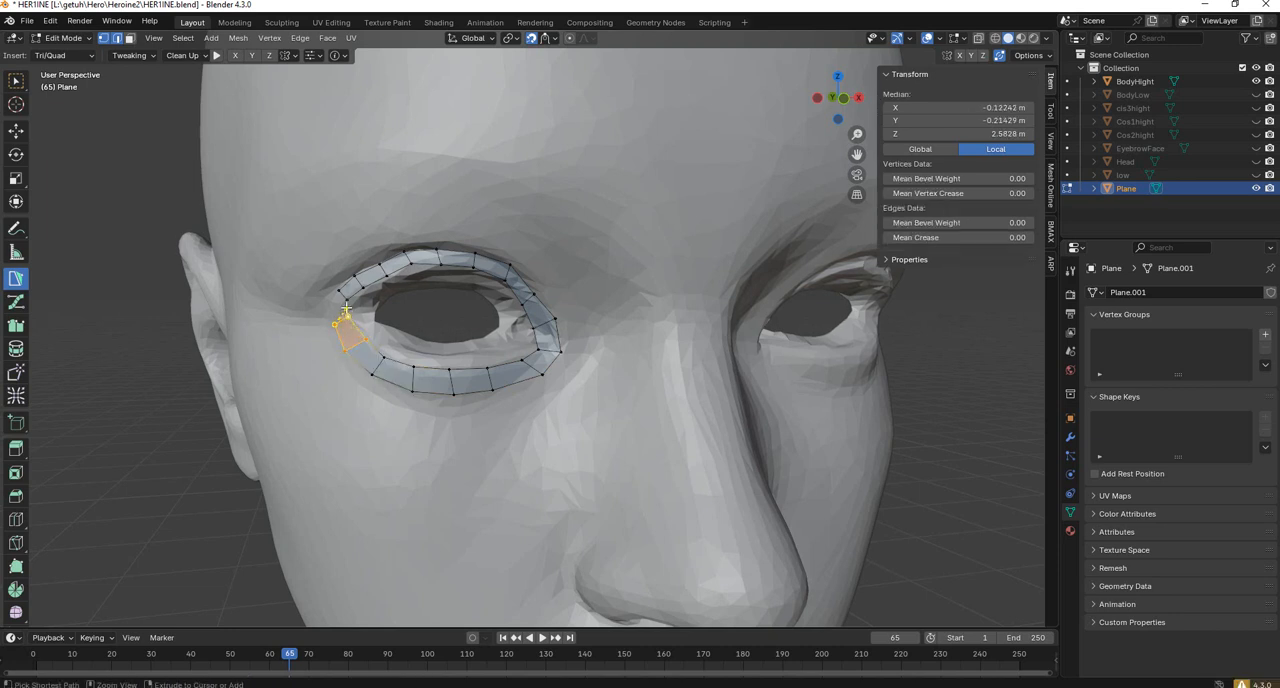
ctrl+click(346, 302)
ctrl+click(339, 292)
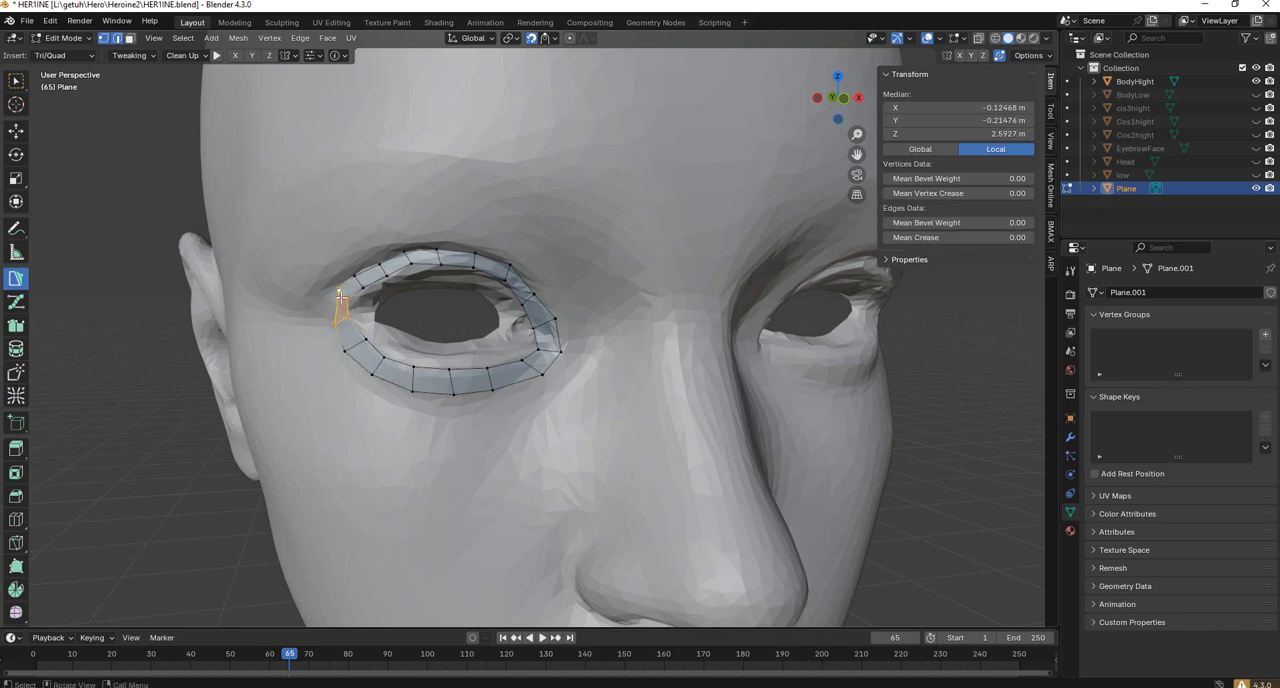
Reposition individual vertices of the eye loop at the outer corner, inner corner and upper eyelid to even out the quads.
scroll(344, 295, up, 7)
scroll(344, 295, down, 7)
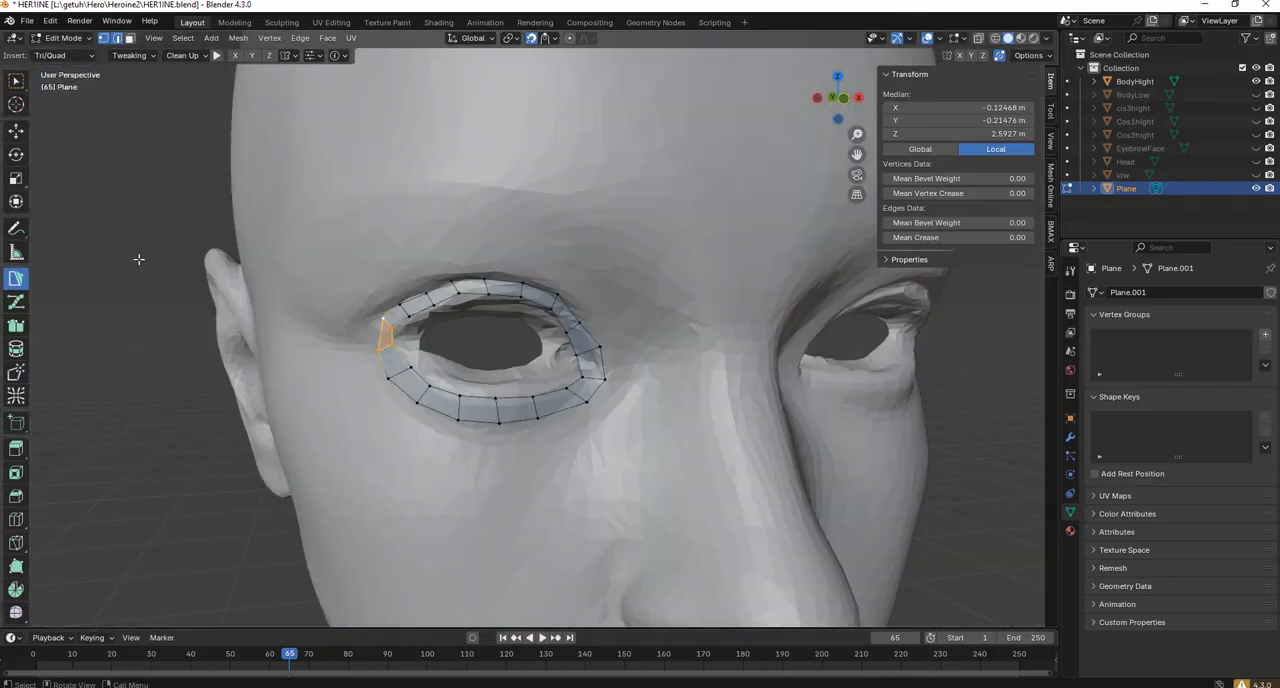
click(375, 322)
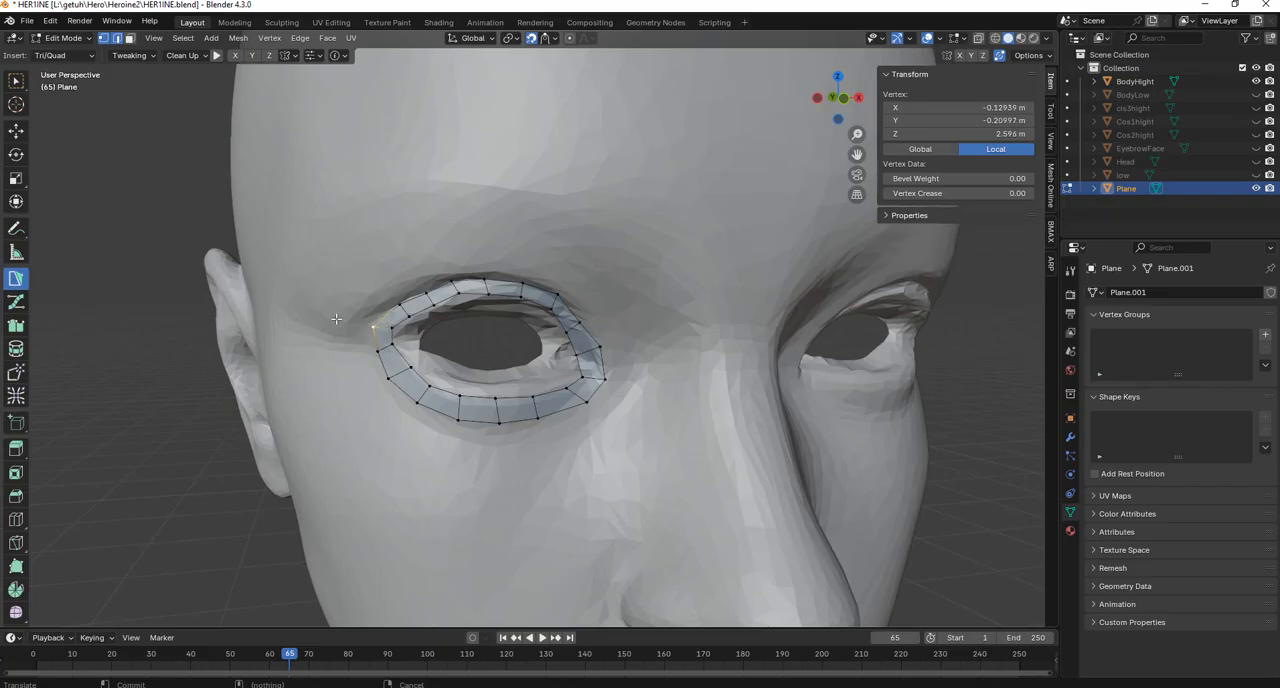
drag(392, 325, 371, 352)
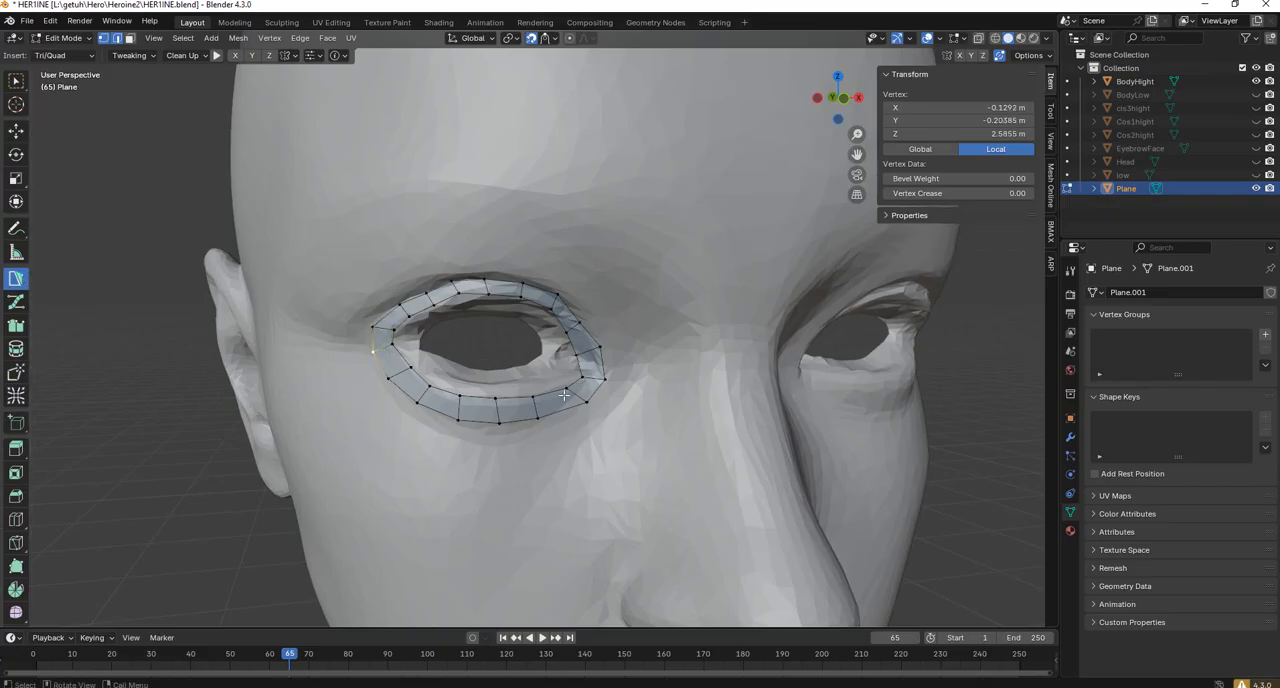
drag(585, 405, 542, 417)
drag(461, 298, 458, 297)
click(487, 281)
click(581, 376)
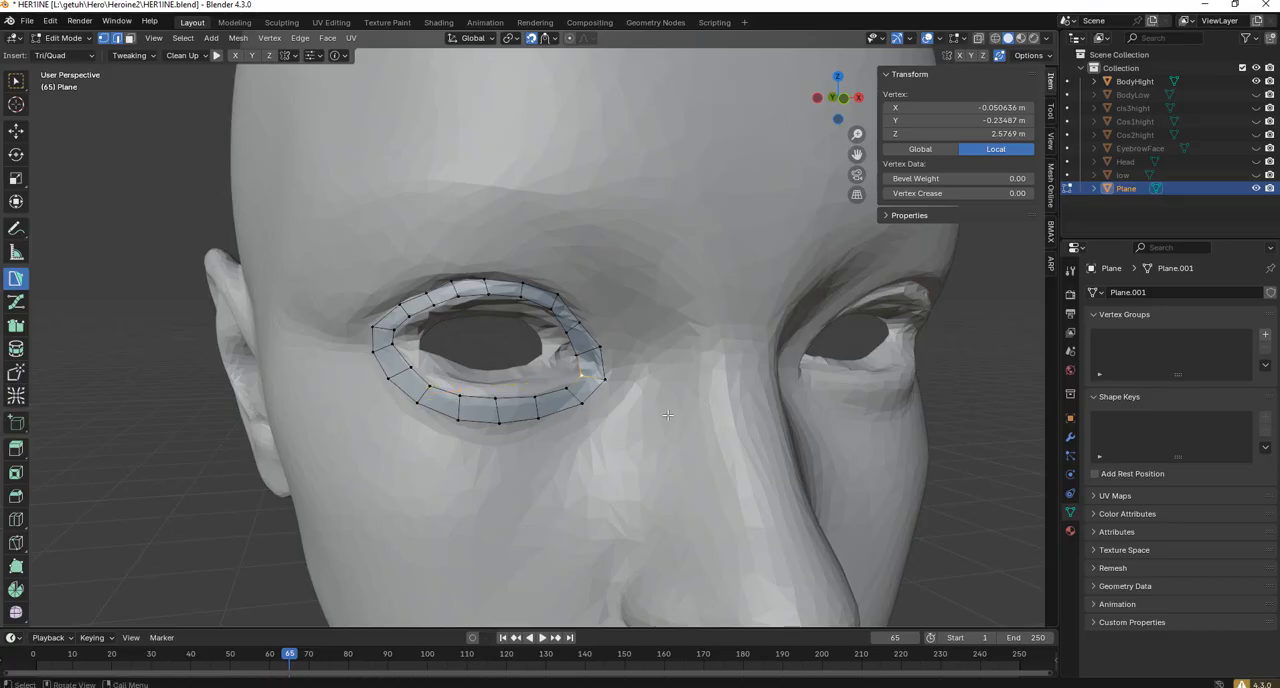
click(545, 418)
click(541, 424)
ctrl+right_click(541, 446)
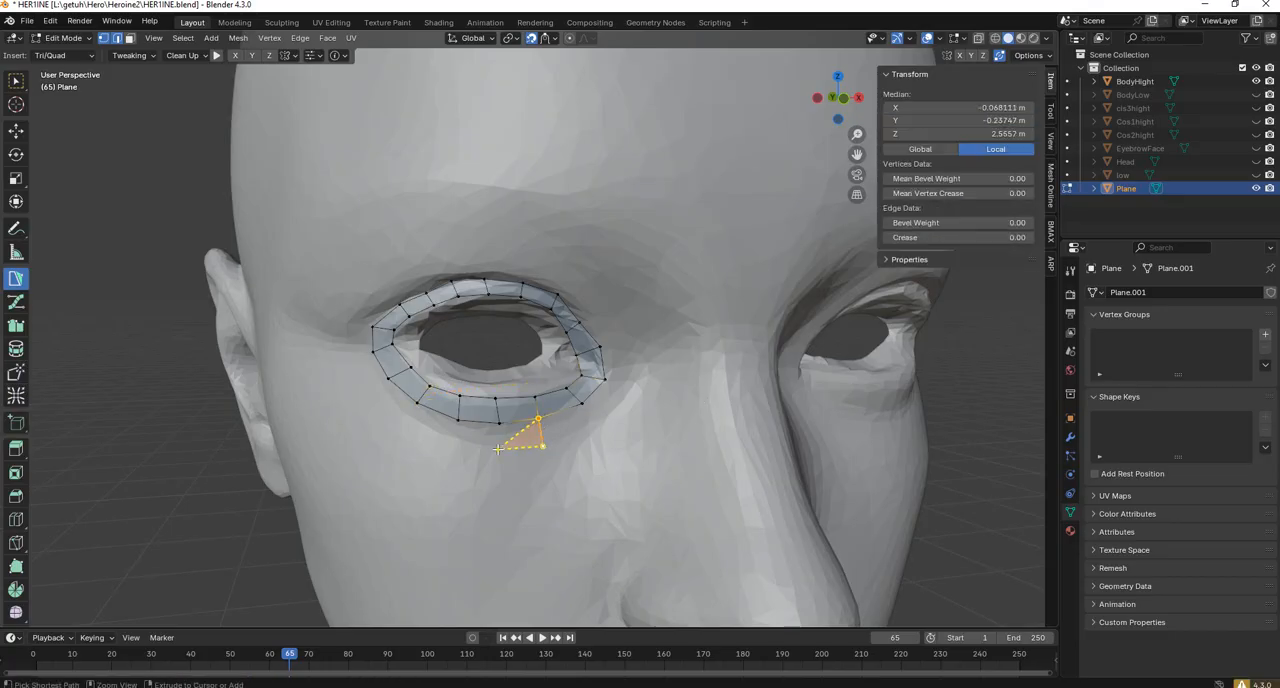
ctrl+right_click(497, 436)
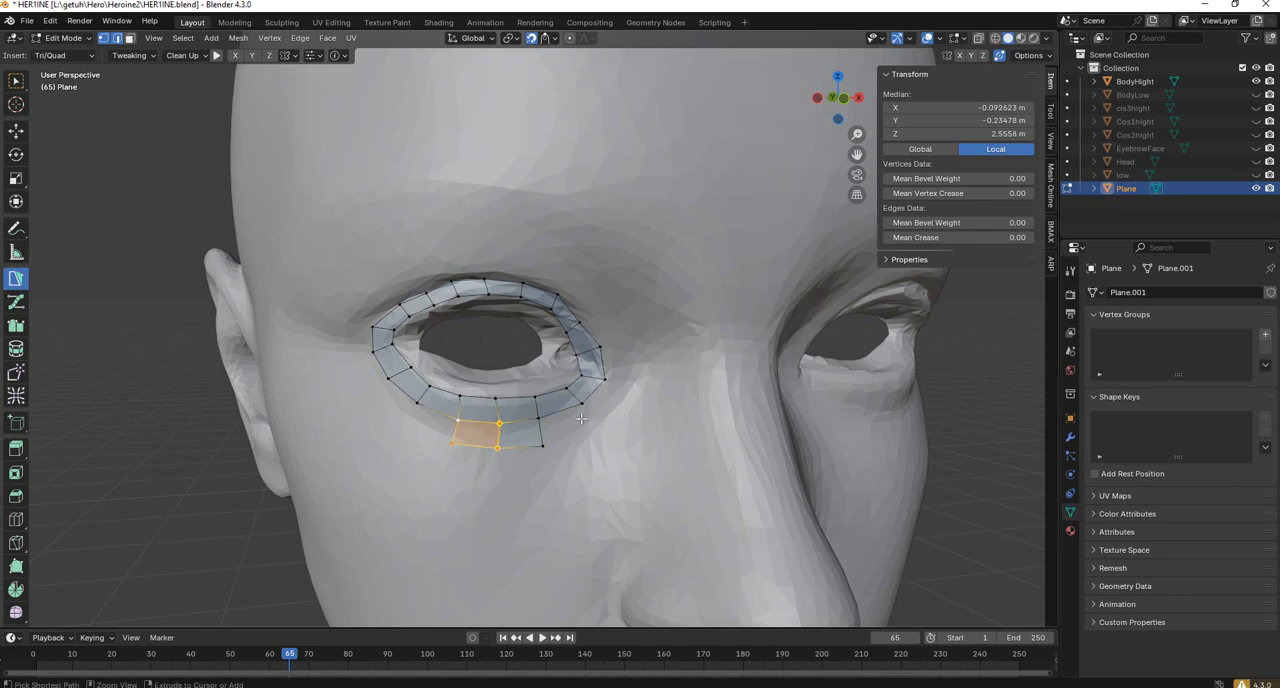
key(ctrl+z)
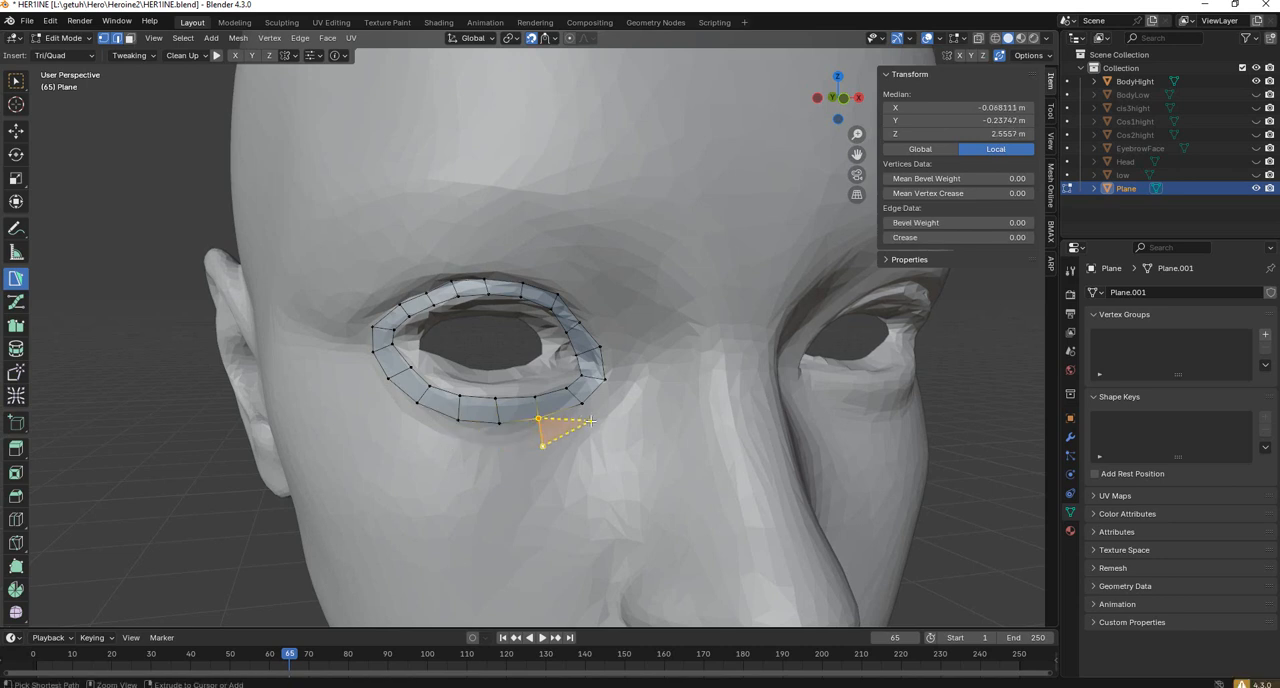
key(ctrl+z)
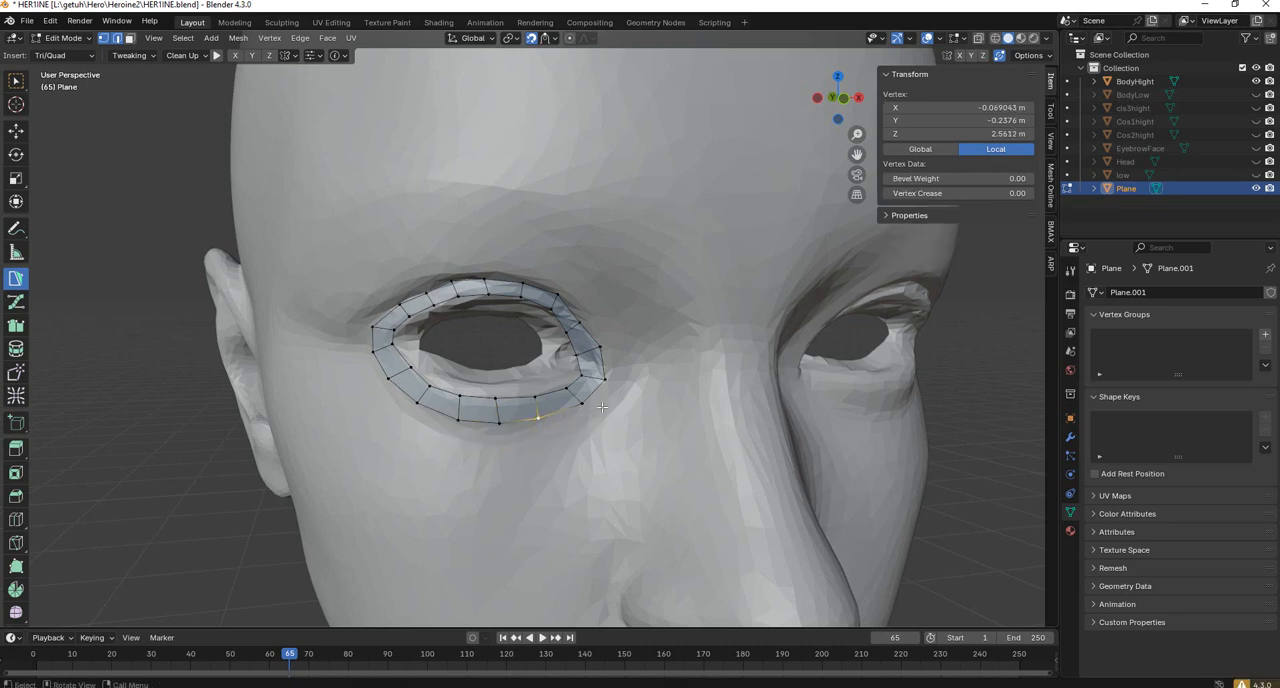
Extrude the eye loop's entire outer edge loop outward with a scale of 1.2 to add a second ring of quads.
click(116, 39)
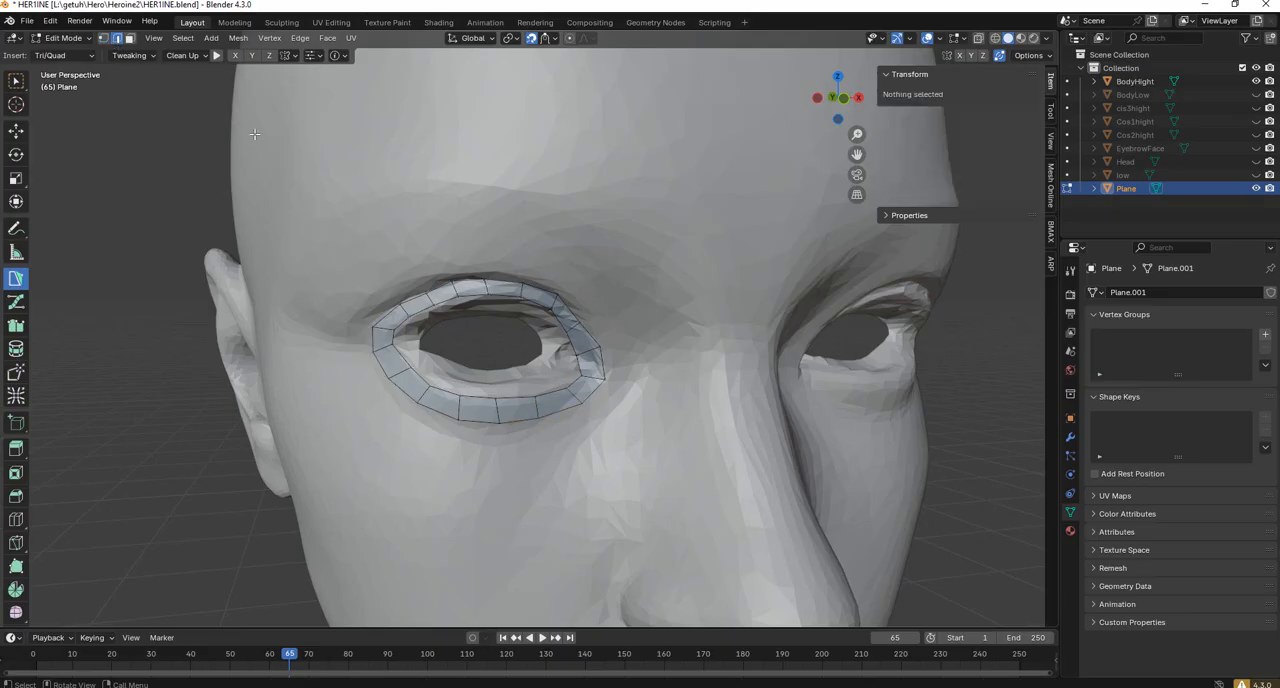
alt+click(553, 410)
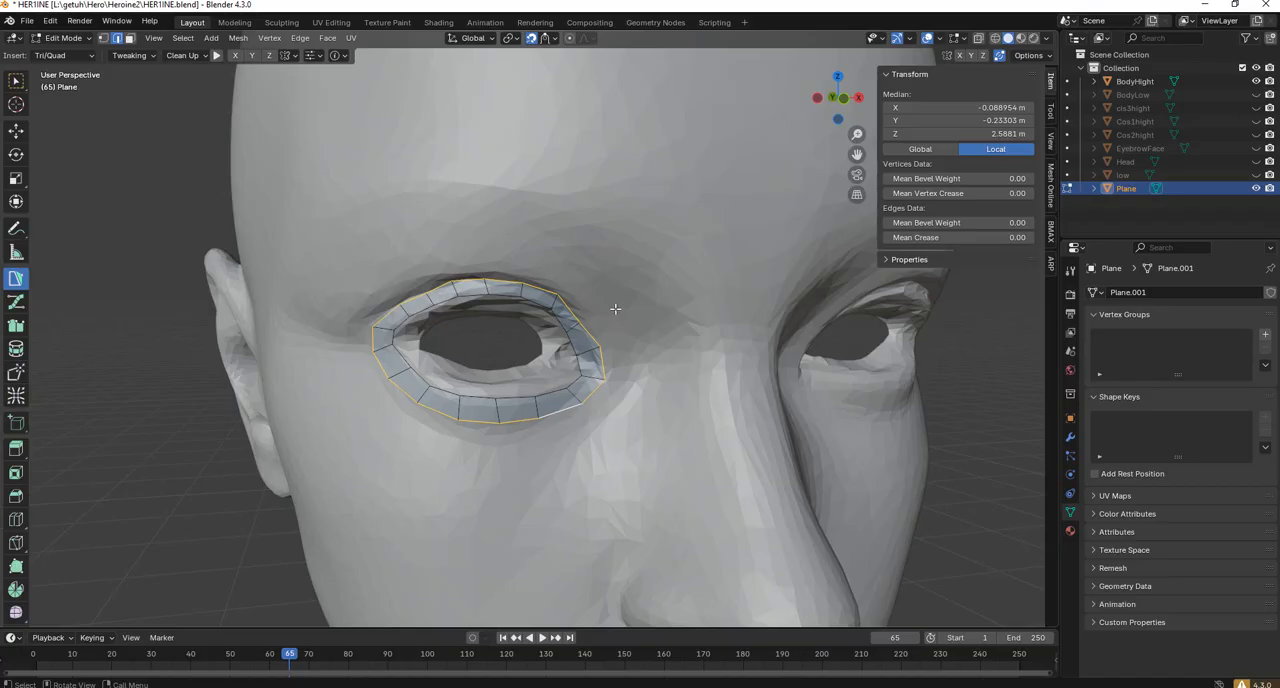
key(s)
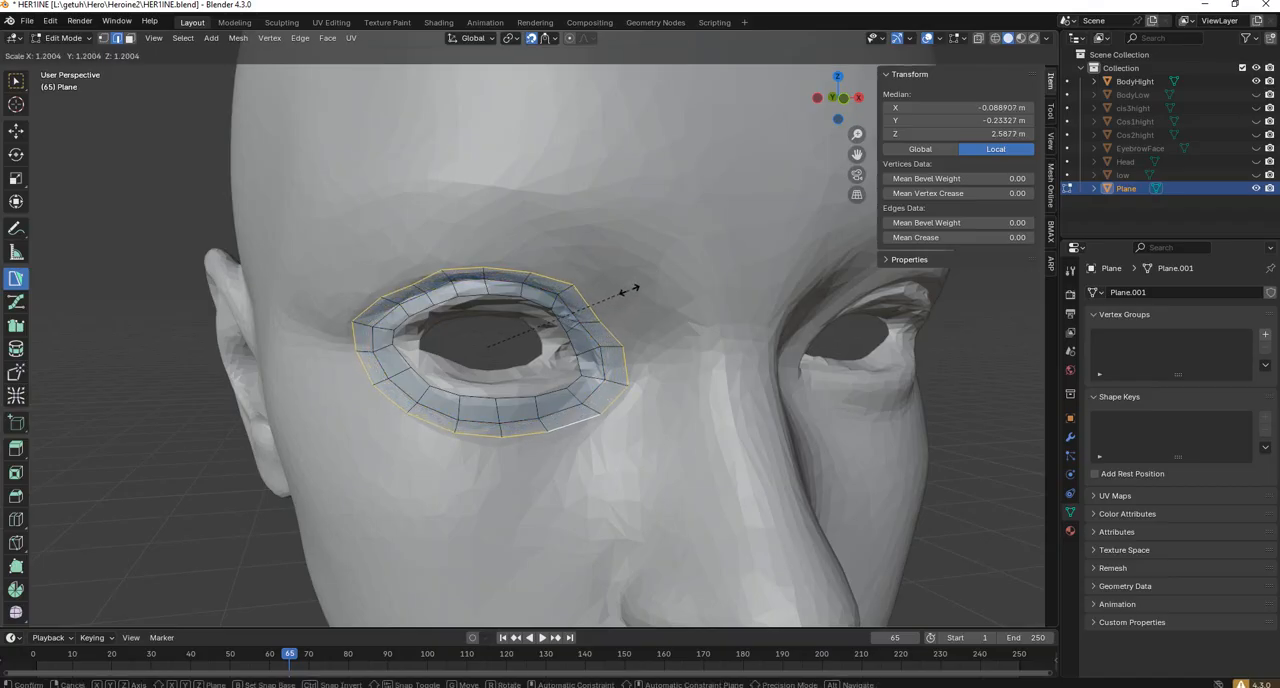
click(630, 290)
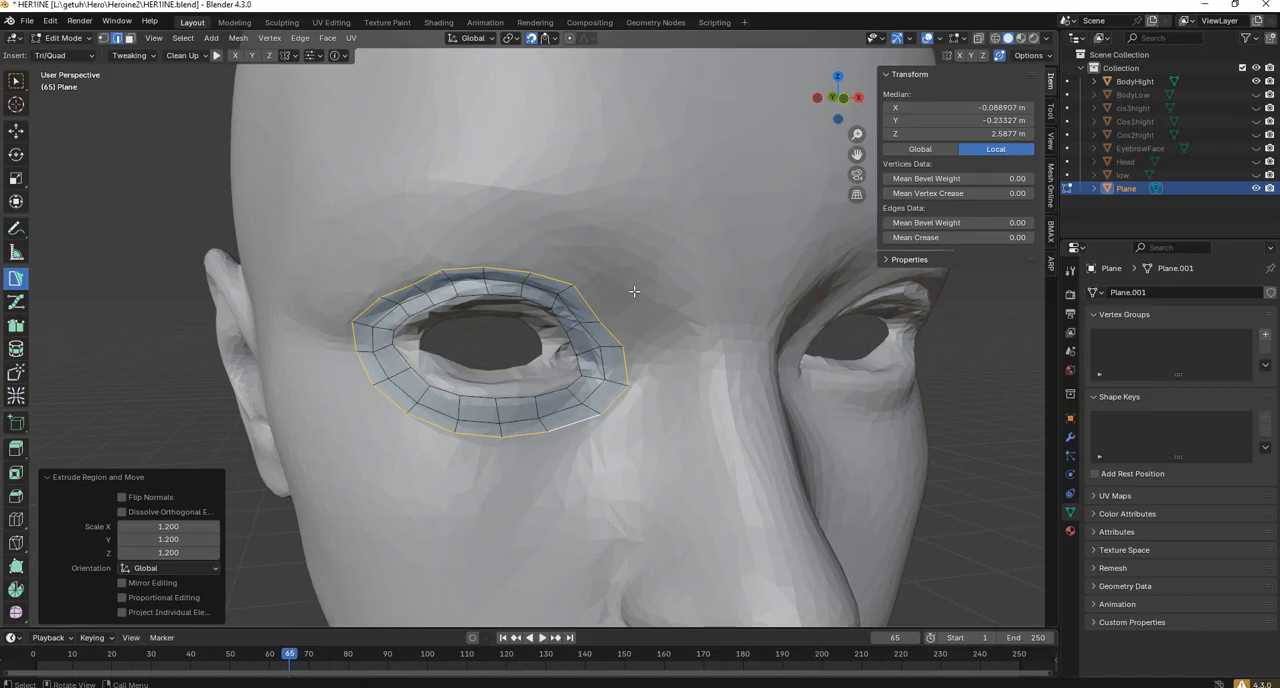
key(s)
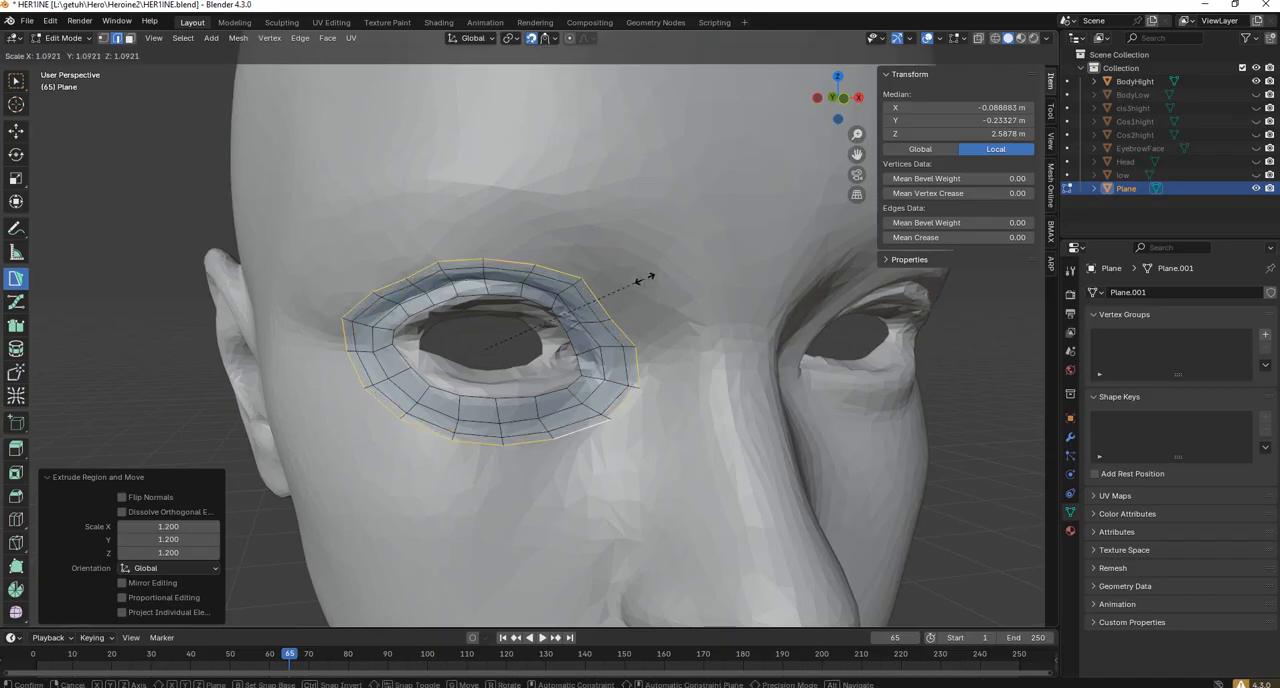
click(650, 269)
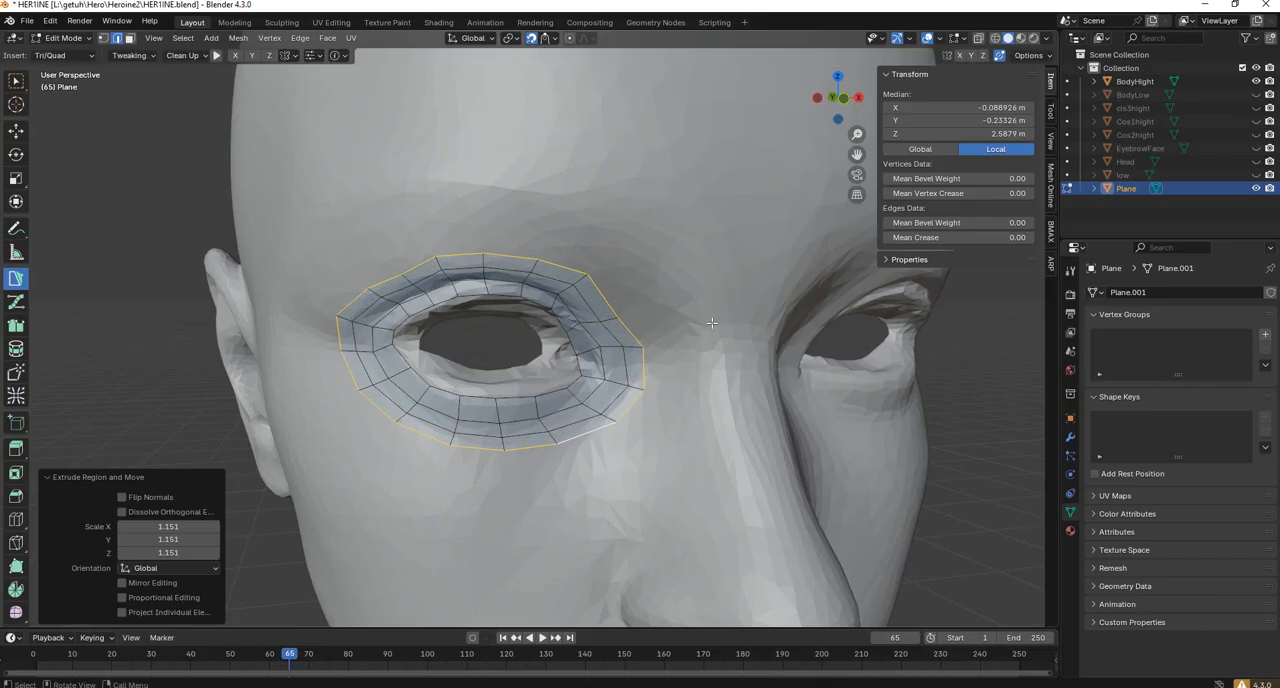
key(ctrl+z)
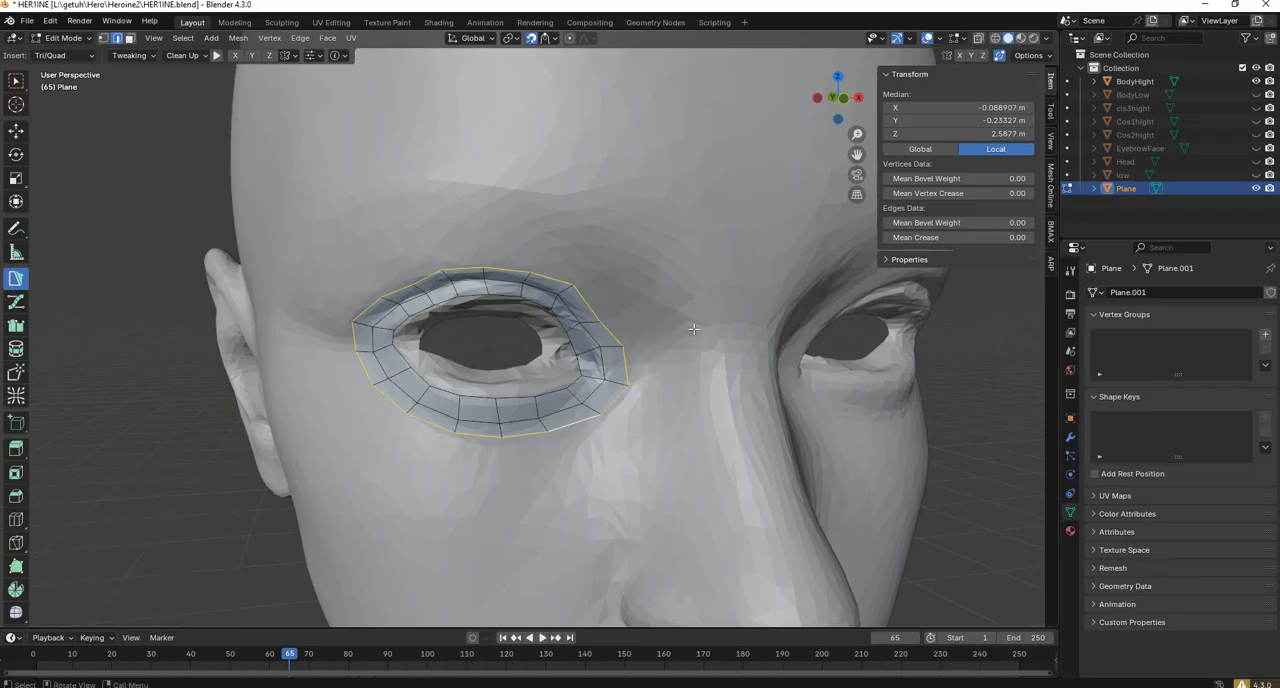
Shift single outer-ring vertices above the inner eye corner and on the outer part of the upper eyelid to smooth the contour.
scroll(710, 291, up, 6)
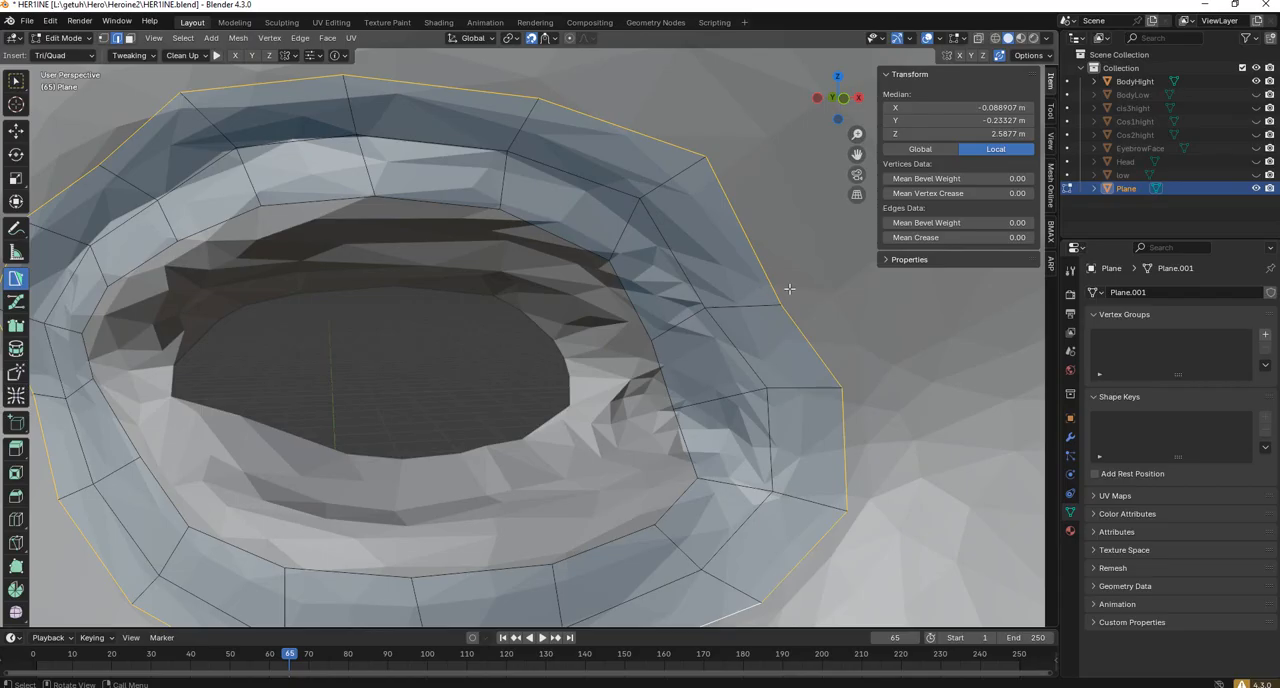
click(106, 40)
click(781, 303)
scroll(674, 280, down, 8)
scroll(491, 313, up, 2)
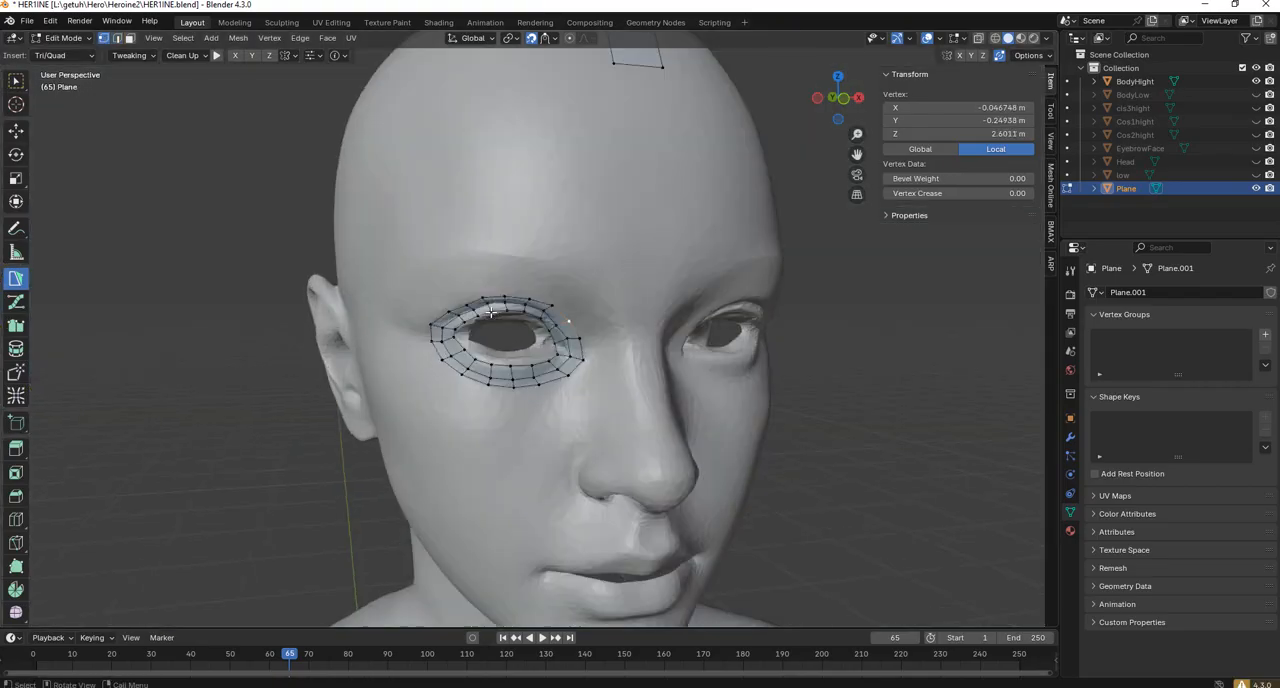
scroll(491, 313, up, 3)
click(383, 297)
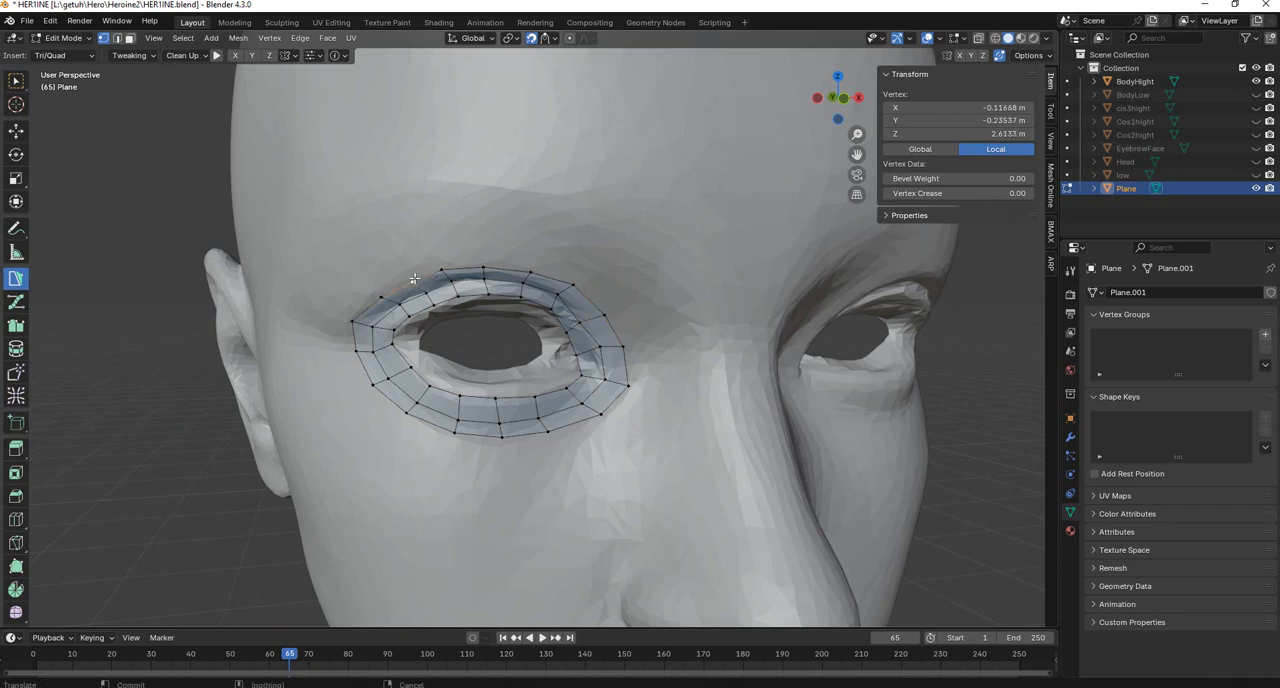
scroll(495, 361, down, 5)
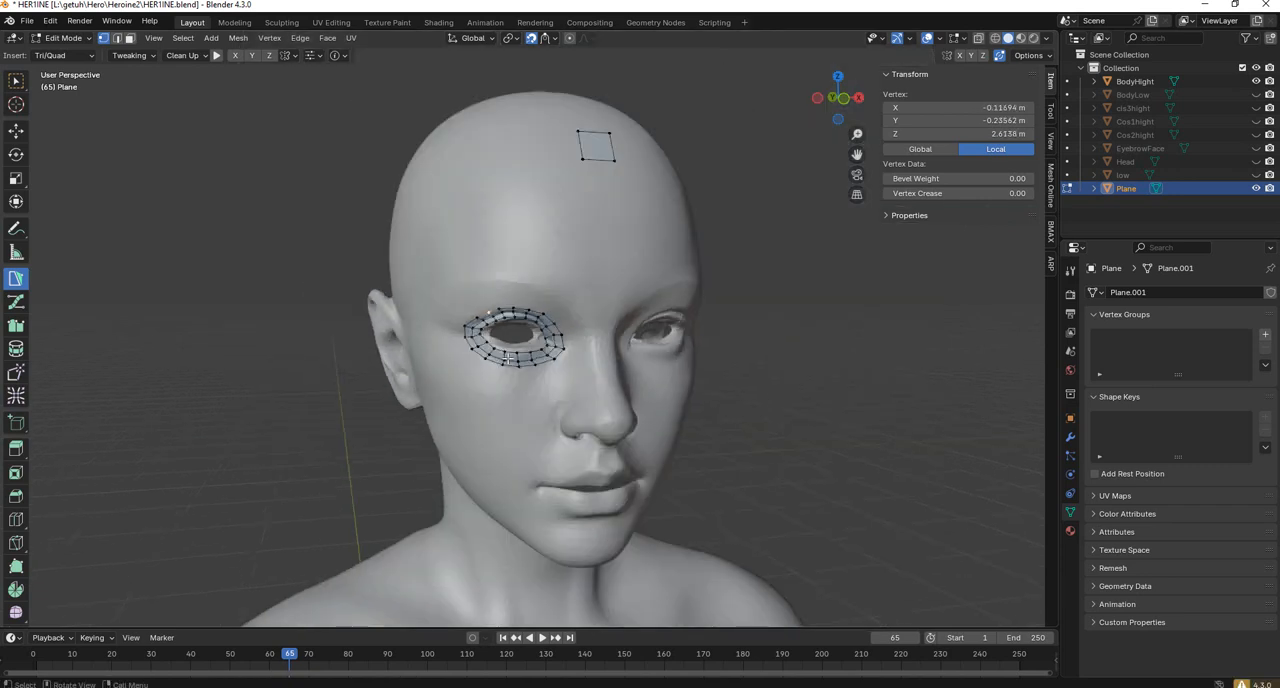
Move the upper middle-loop vertex at the outer eye corner to even out the neighbouring quads.
scroll(513, 338, up, 4)
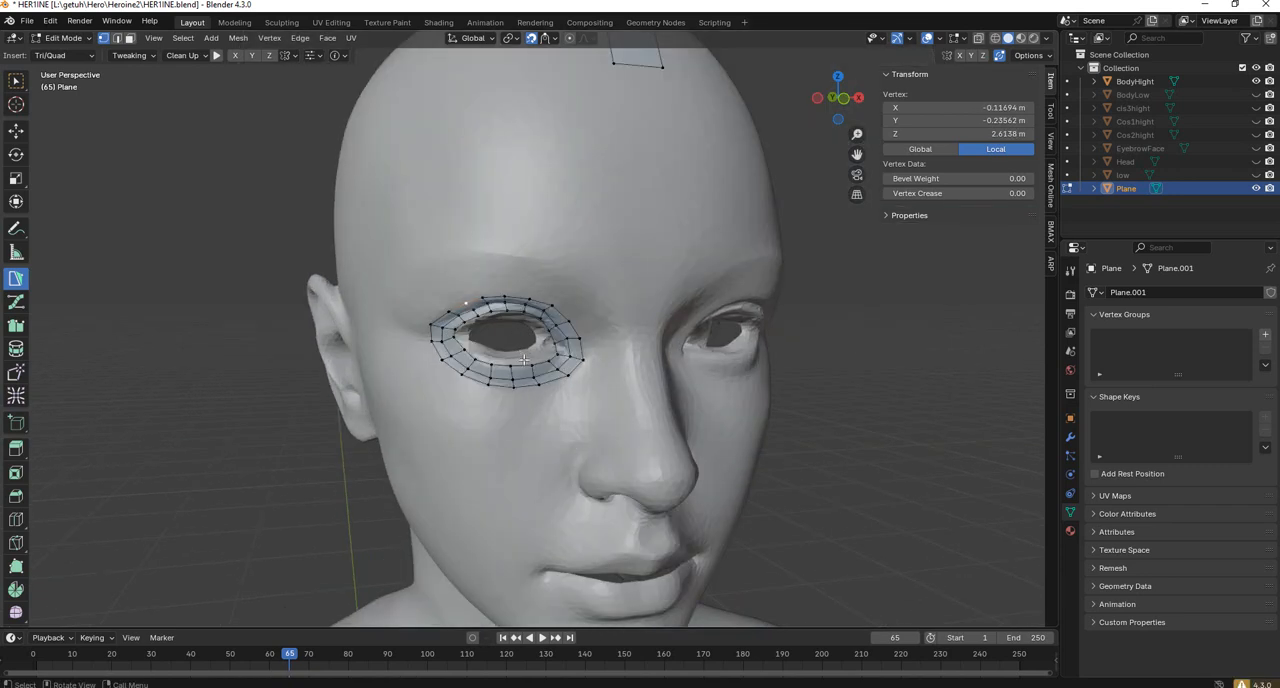
middle_drag(513, 340, 540, 392)
scroll(621, 390, up, 3)
scroll(621, 390, down, 3)
scroll(540, 392, up, 4)
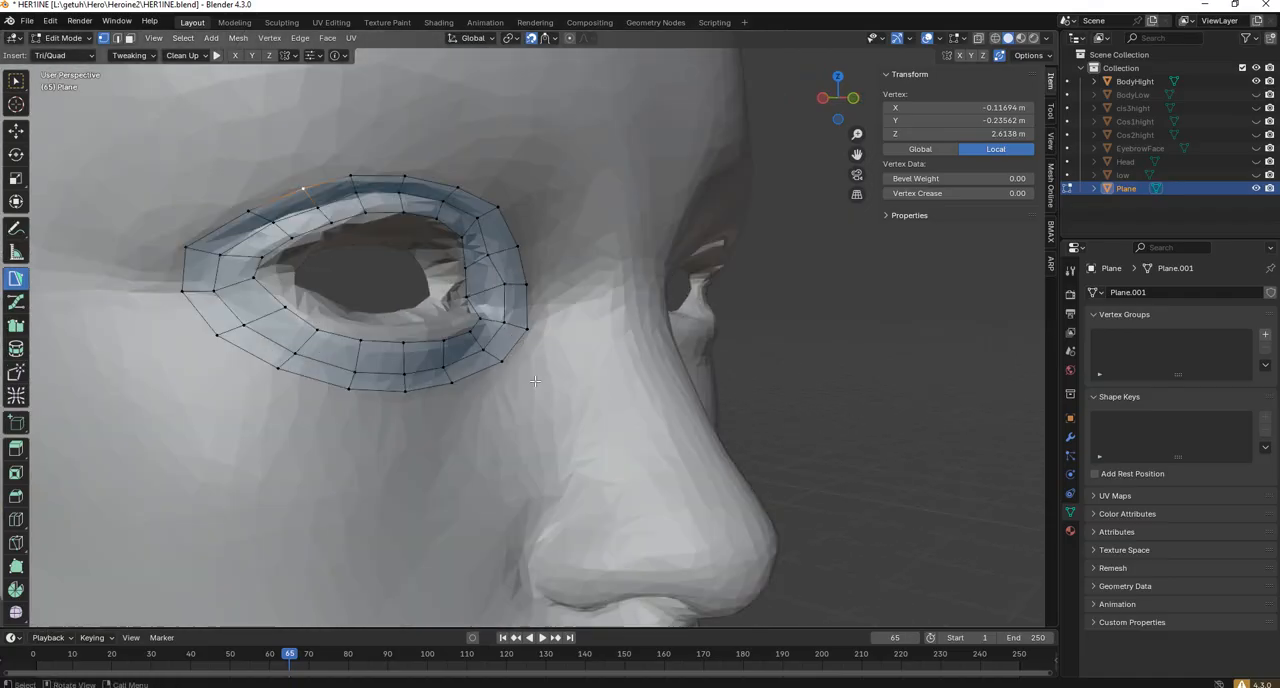
drag(226, 291, 228, 258)
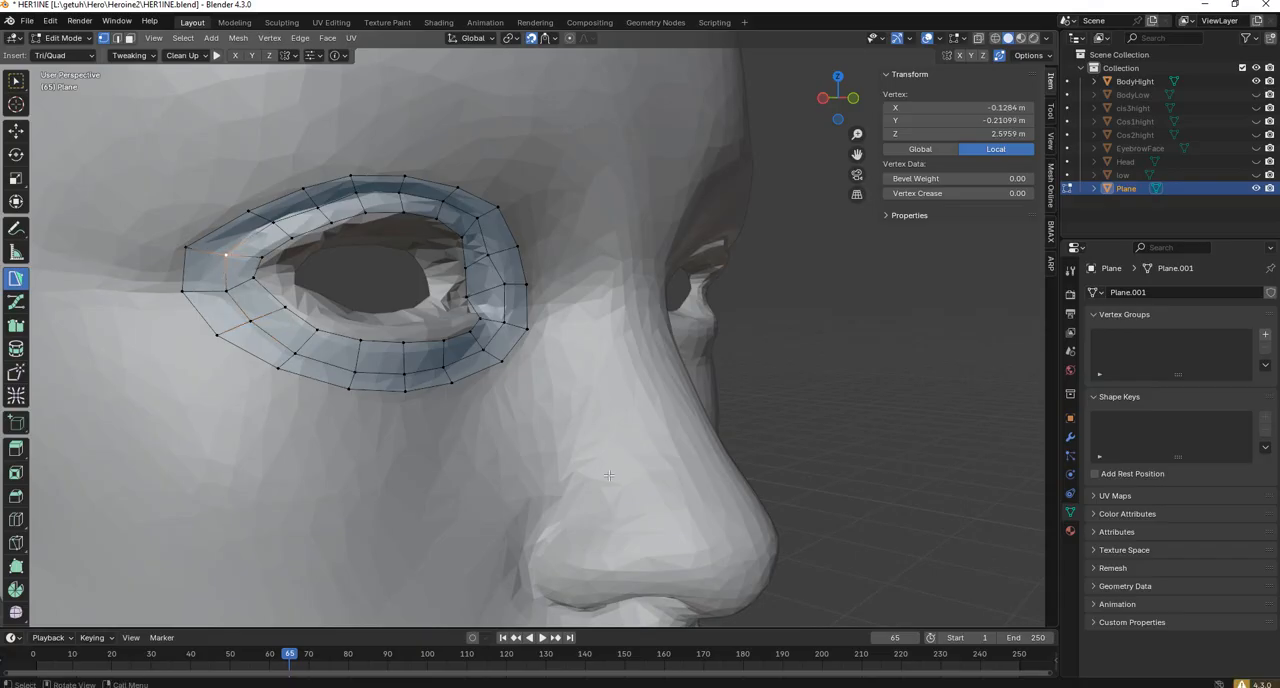
Clear the selection and create a separate small quad on the upper rear edge of the nostril wing.
scroll(560, 395, down, 4)
middle_drag(635, 440, 599, 411)
scroll(625, 423, up, 4)
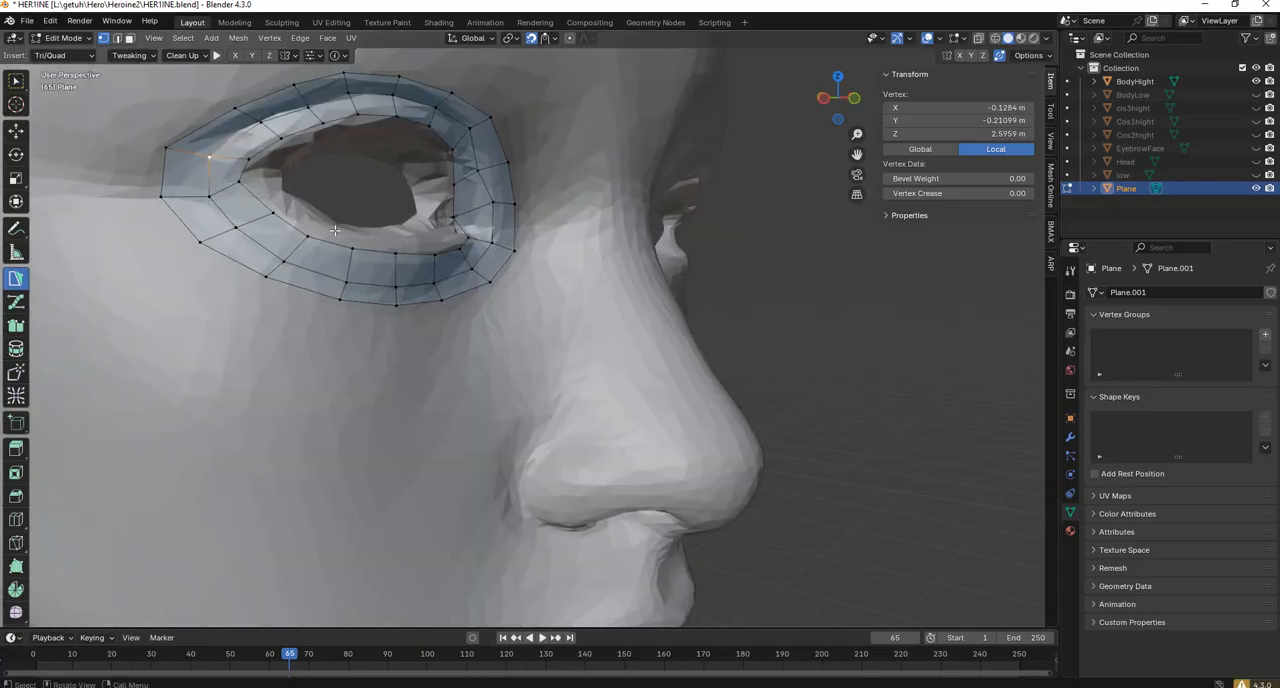
click(546, 450)
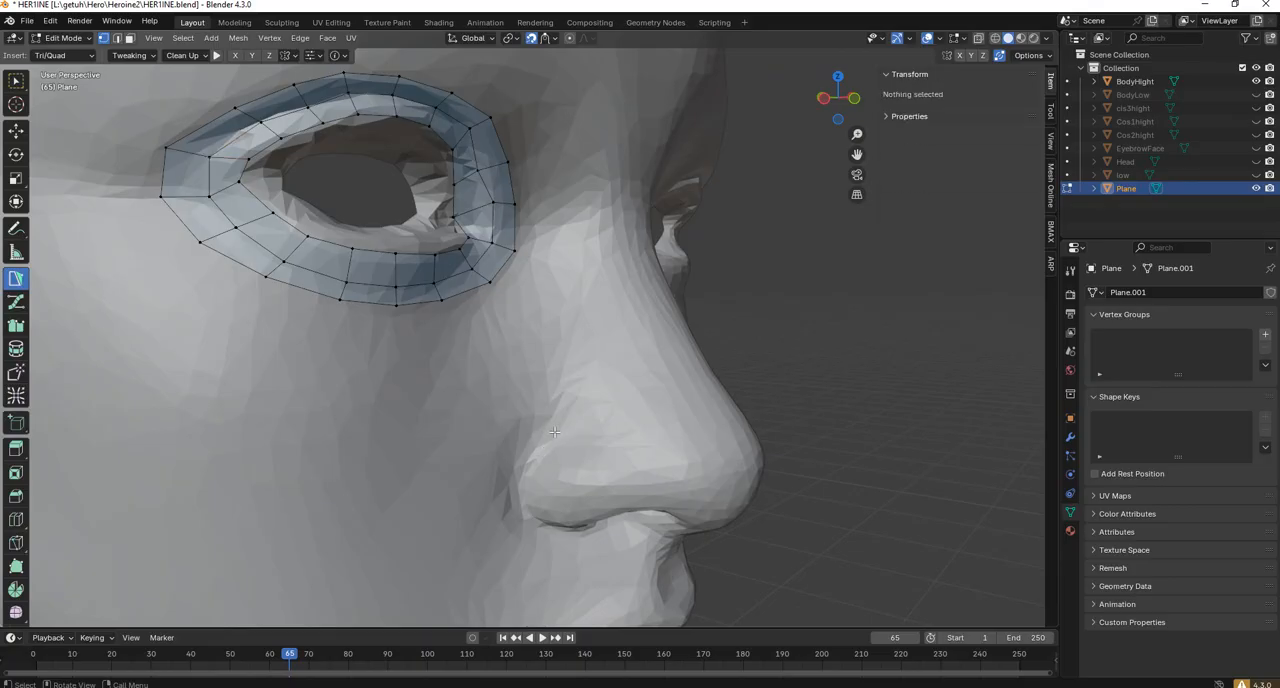
shift+middle_drag(554, 432, 543, 431)
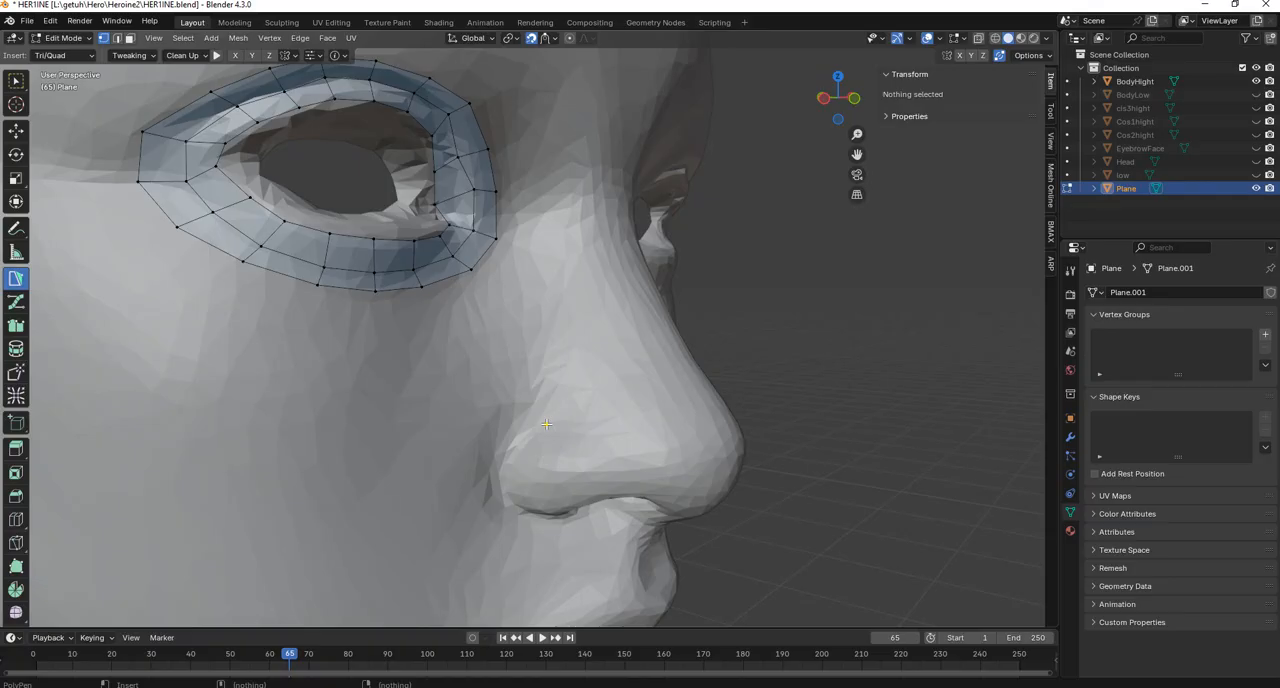
click(546, 424)
click(559, 441)
click(534, 455)
click(524, 436)
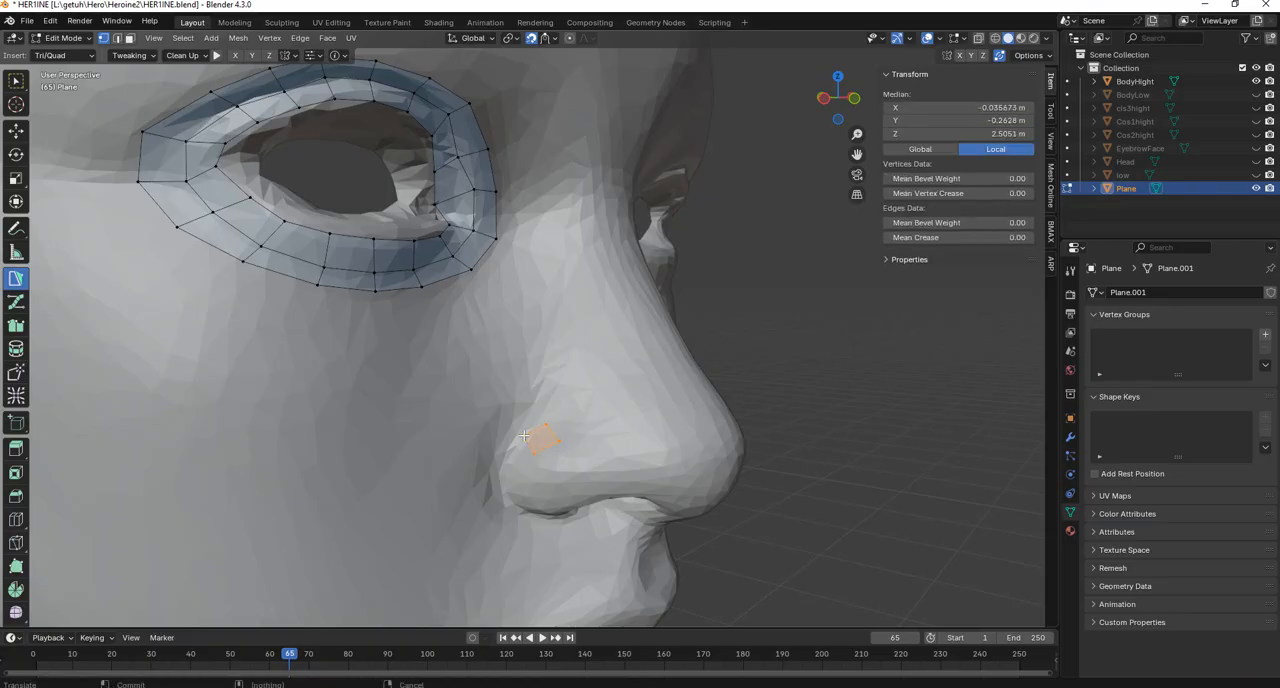
Extend the nose strip by three quads curving down along the crease behind the nostril wing.
click(507, 456)
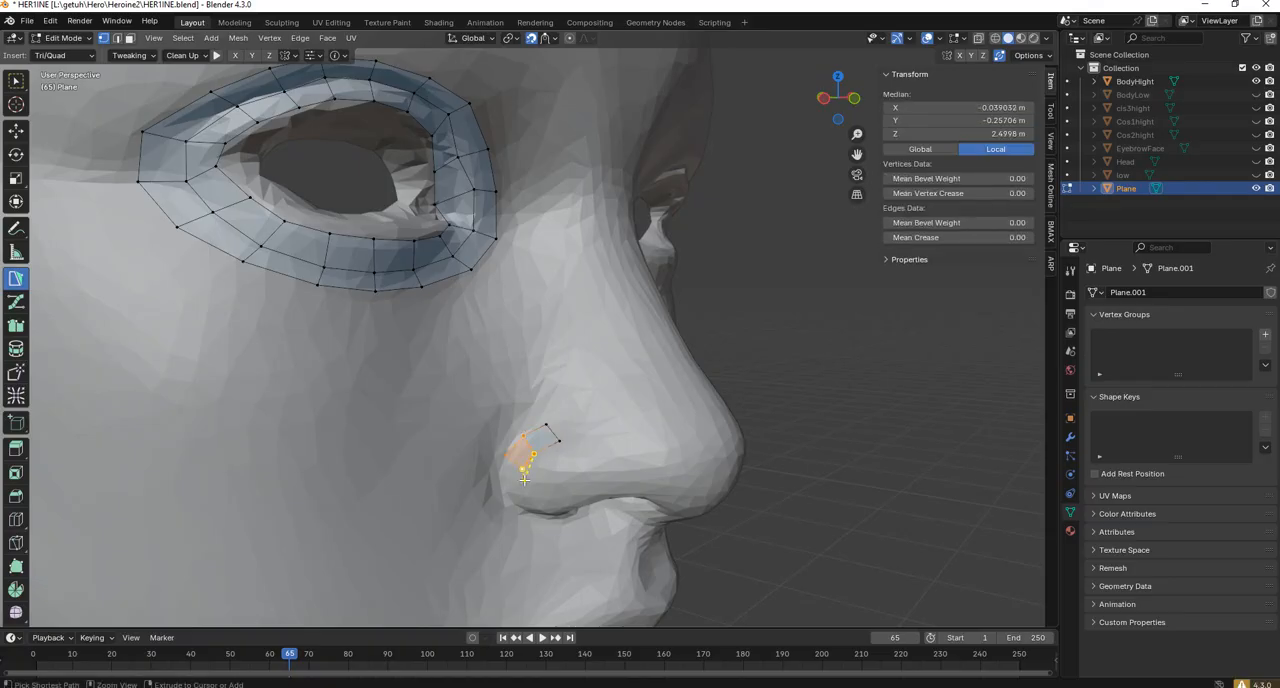
drag(524, 478, 521, 485)
key(ctrl+z)
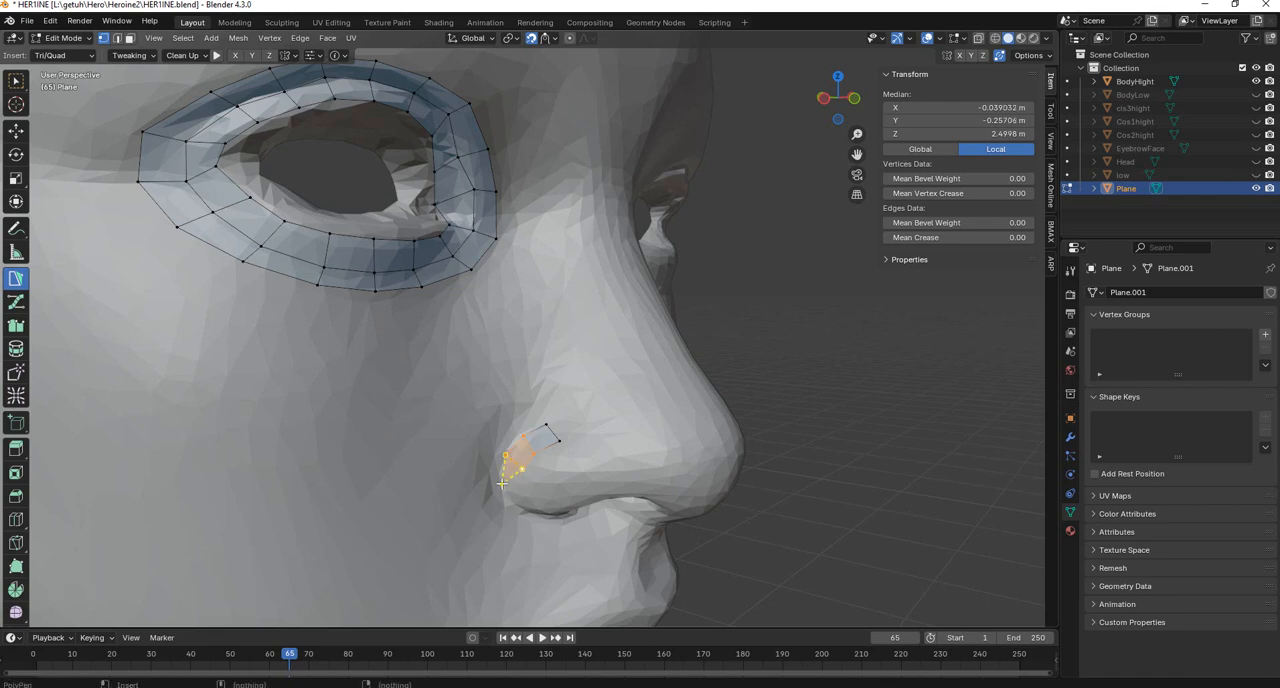
click(497, 480)
ctrl+click(520, 491)
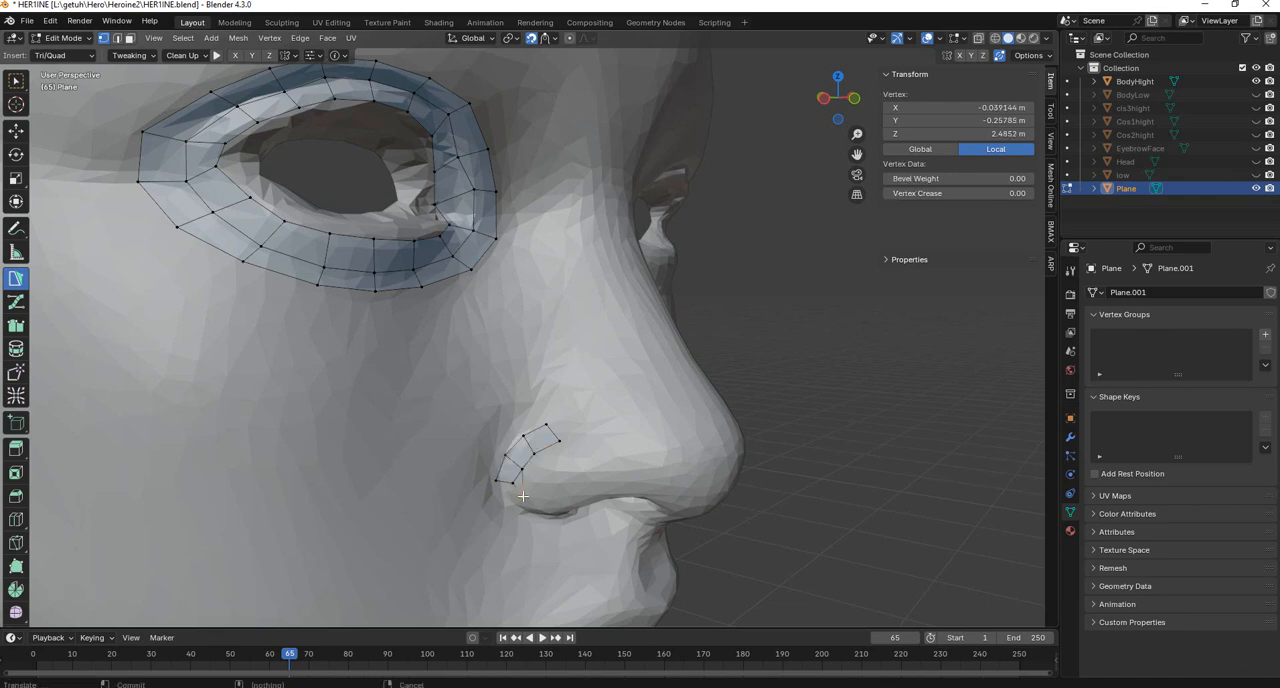
key(ctrl+z)
ctrl+click(506, 504)
ctrl+click(521, 501)
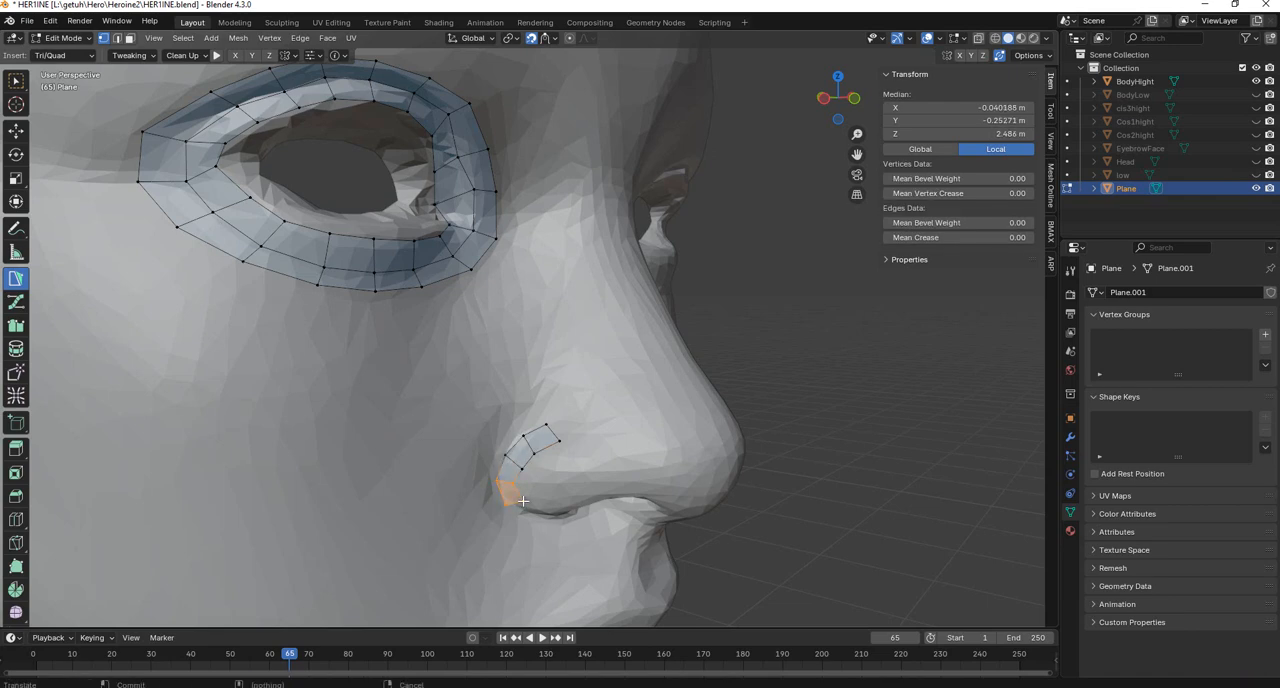
Add a quad that turns the nose strip under the nostril wing toward the nostril opening.
middle_drag(572, 506, 563, 483)
shift+middle_drag(412, 194, 543, 415)
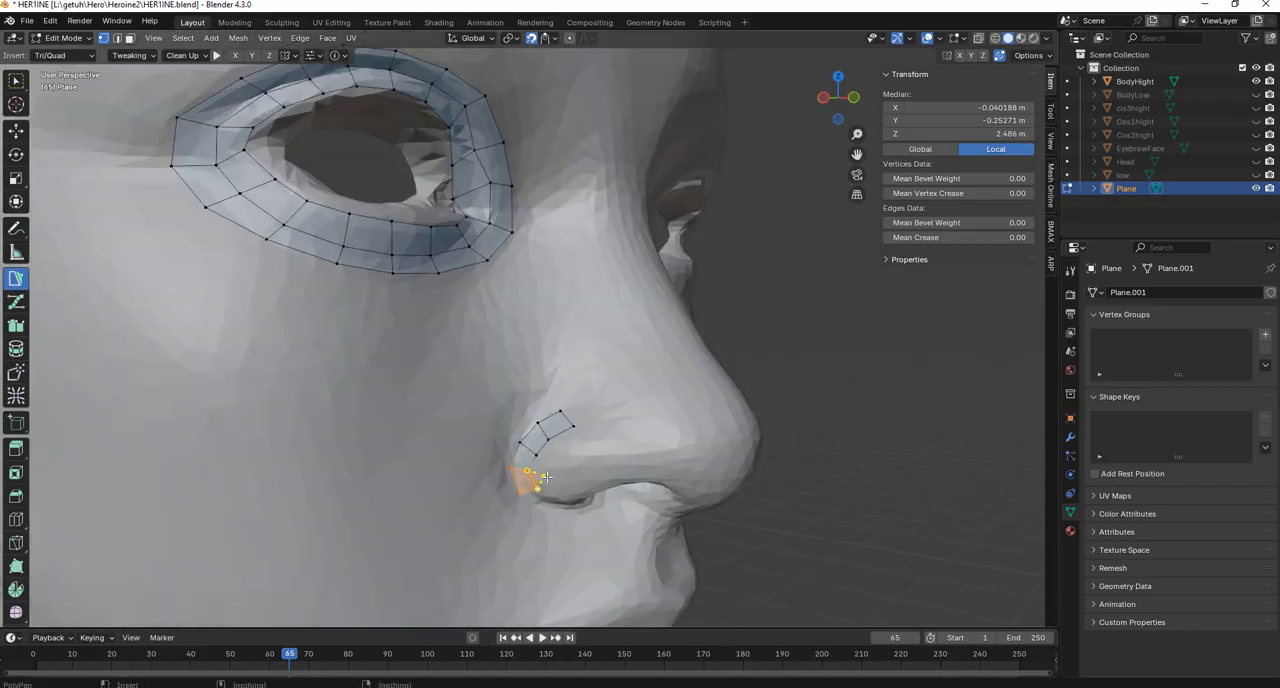
ctrl+click(556, 507)
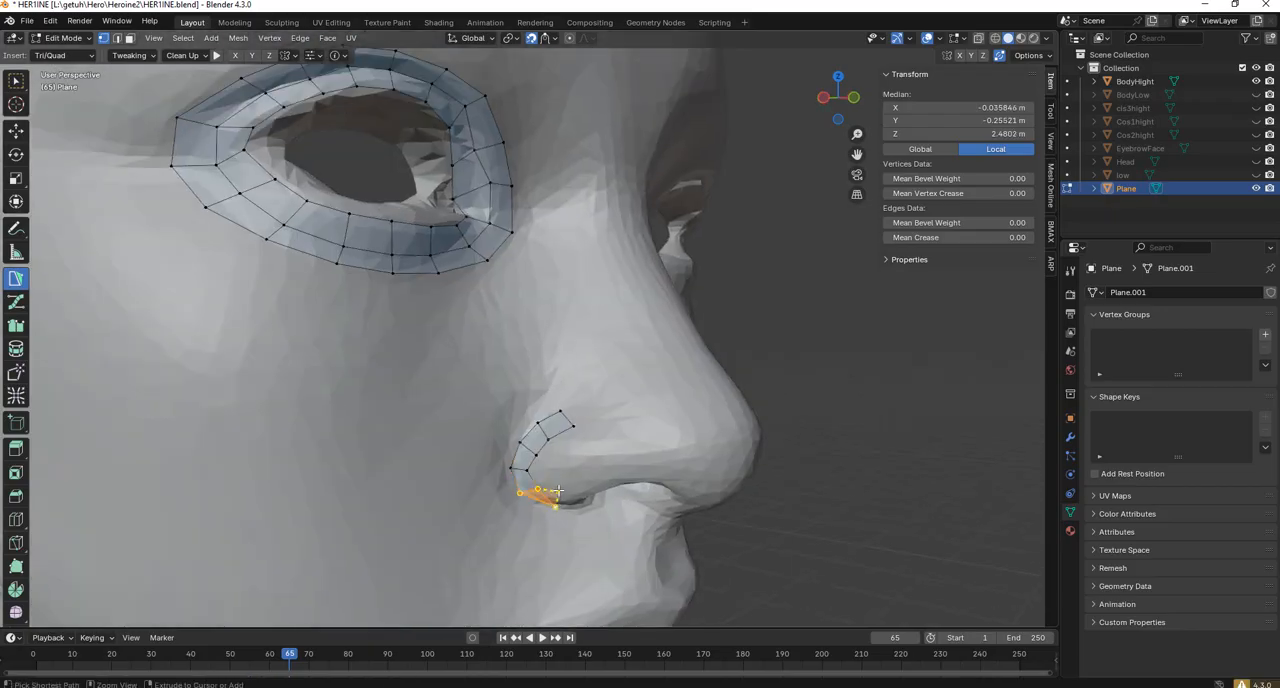
ctrl+click(558, 489)
Reposition the nose strip's vertices beneath and behind the nostril wing so the lowest quads follow the wing's curve.
middle_drag(560, 488, 396, 322)
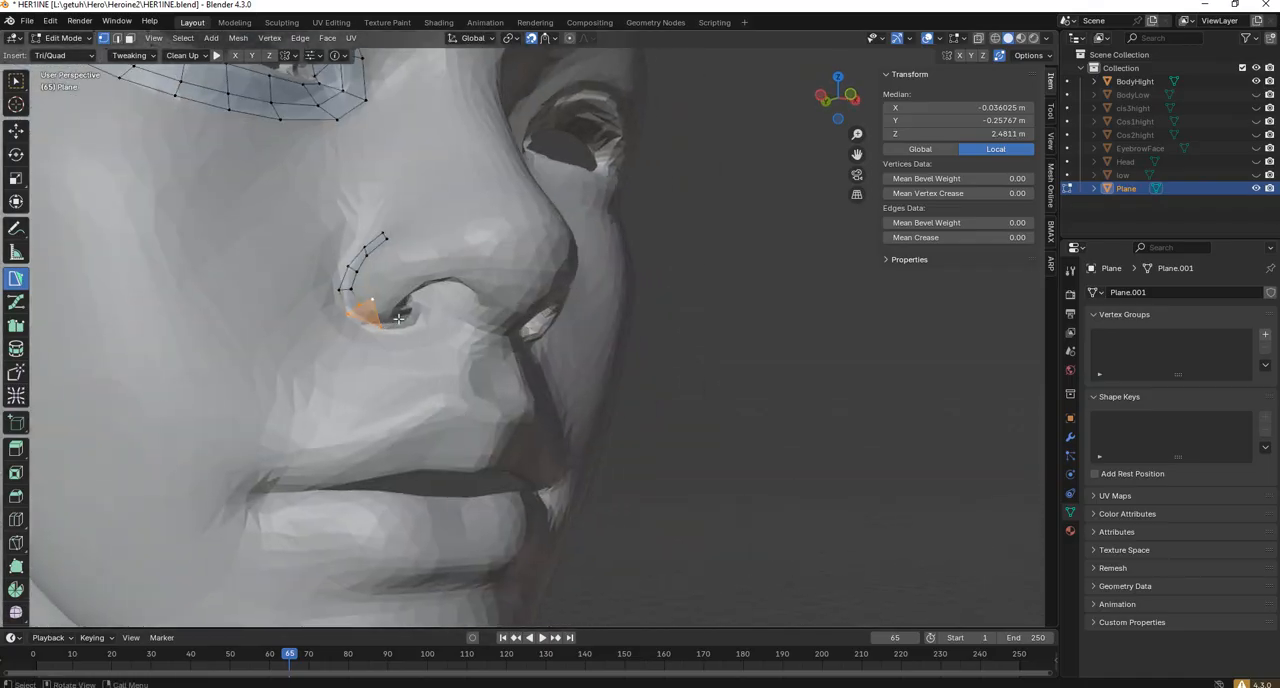
scroll(398, 317, up, 5)
scroll(398, 317, down, 5)
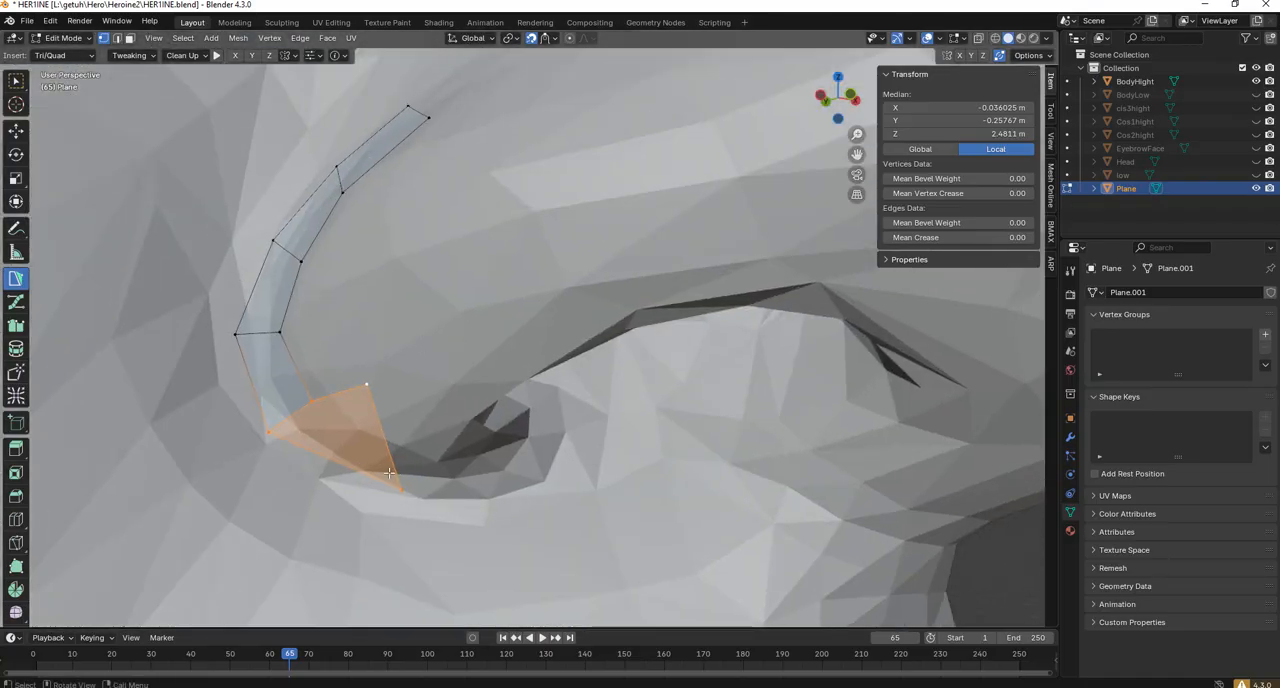
drag(402, 489, 374, 448)
drag(270, 433, 294, 451)
click(283, 333)
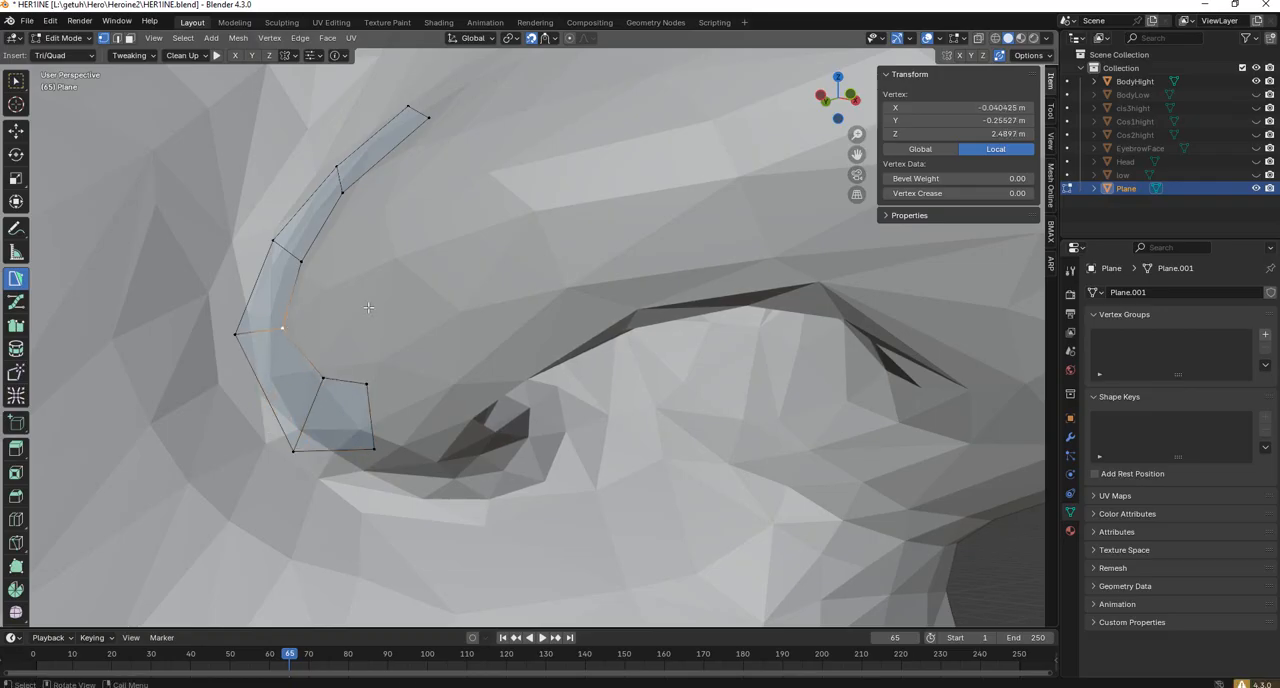
scroll(445, 252, down, 10)
middle_drag(570, 300, 732, 370)
scroll(670, 338, up, 3)
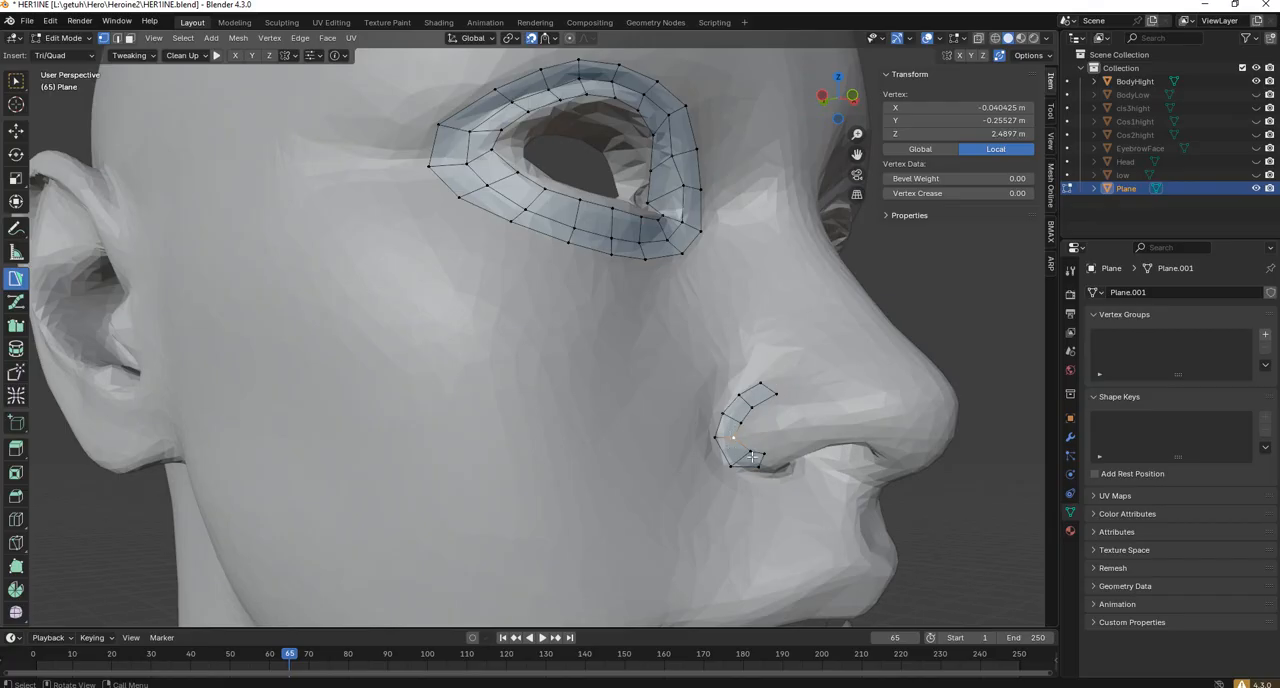
drag(714, 439, 714, 447)
Extend the nose strip by one more quad along the lower edge of the nostril wing toward the nostril rim.
shift+middle_drag(714, 445, 529, 411)
click(498, 431)
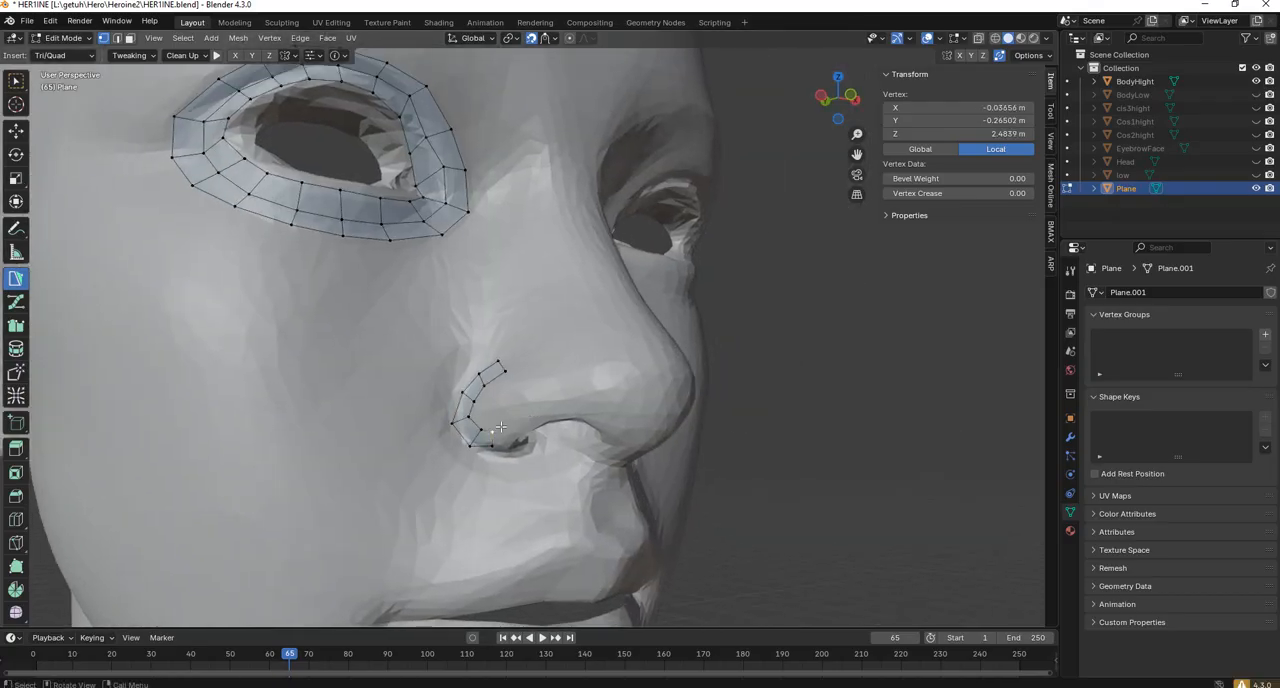
scroll(501, 422, up, 8)
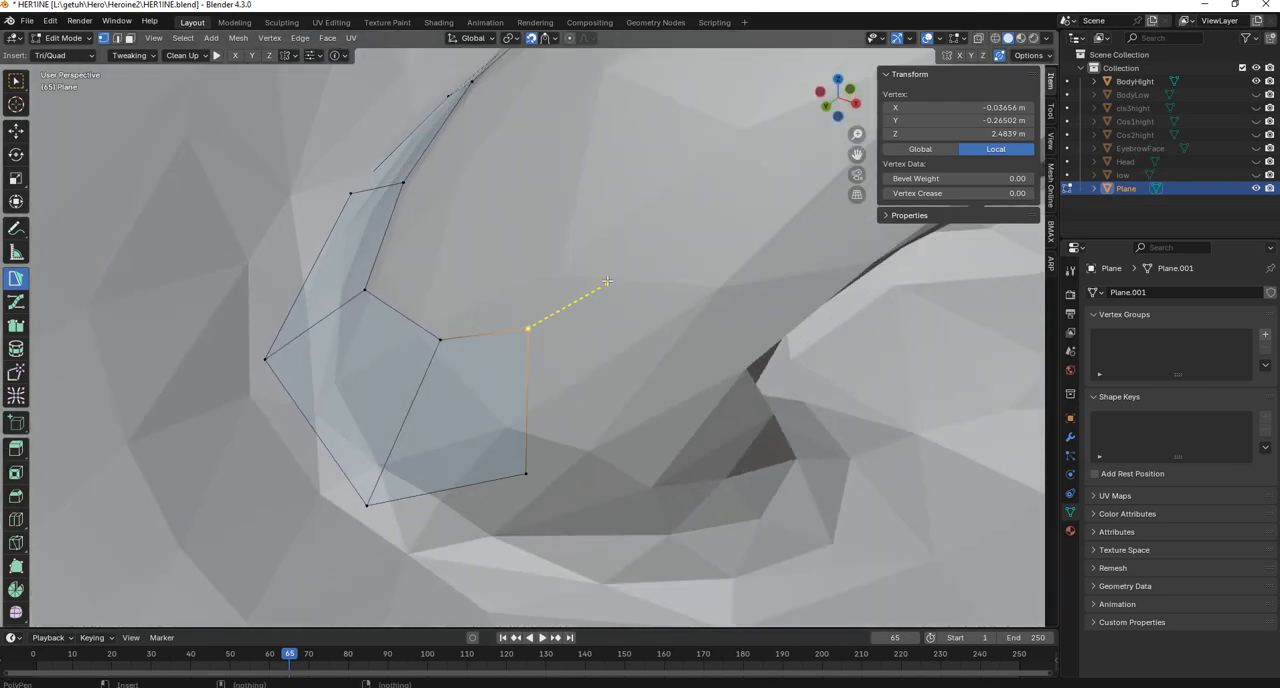
ctrl+click(616, 252)
ctrl+click(706, 387)
ctrl+click(528, 473)
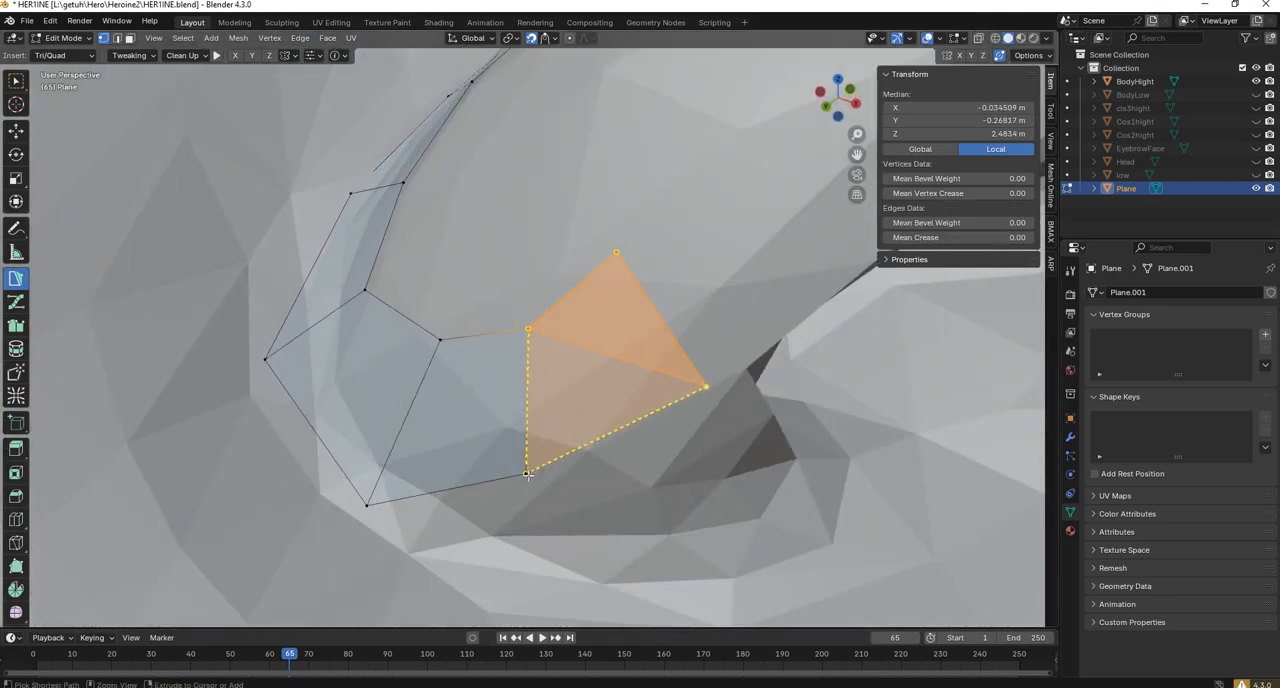
Extend the nose strip by two quads along the lower edge of the nostril wing, following the upper rim of the nostril.
scroll(585, 415, down, 4)
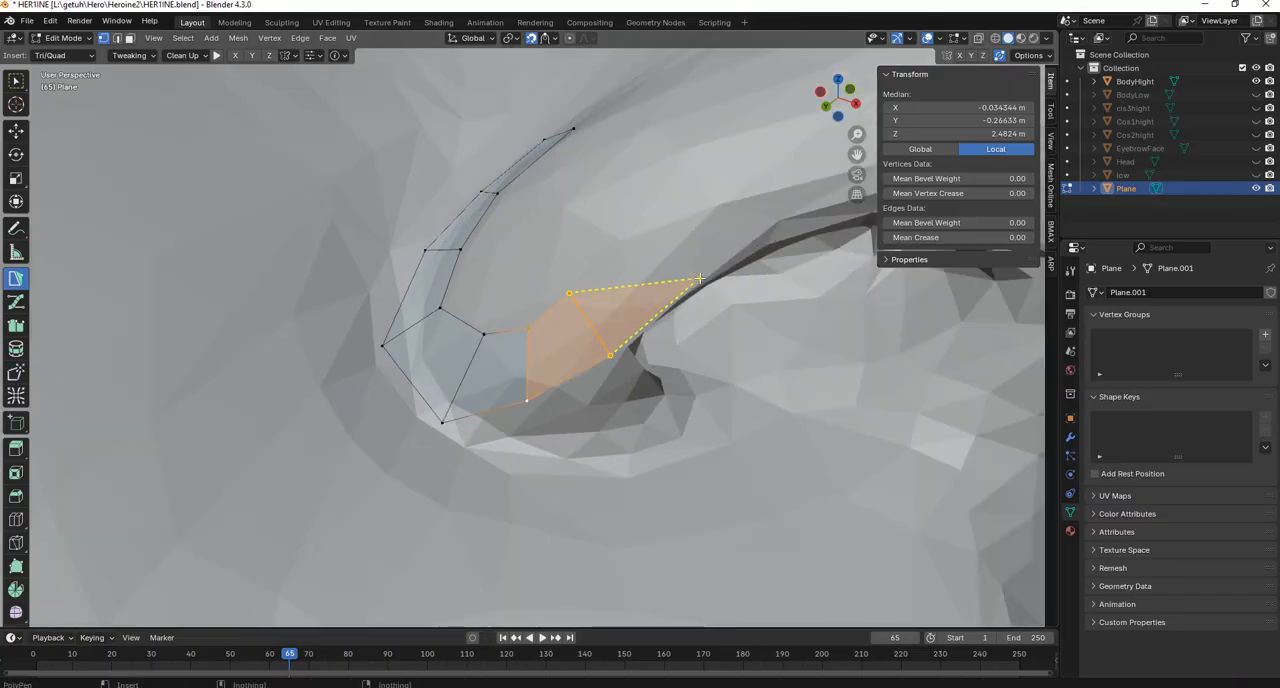
ctrl+click(698, 277)
ctrl+click(656, 222)
ctrl+click(769, 152)
ctrl+click(801, 203)
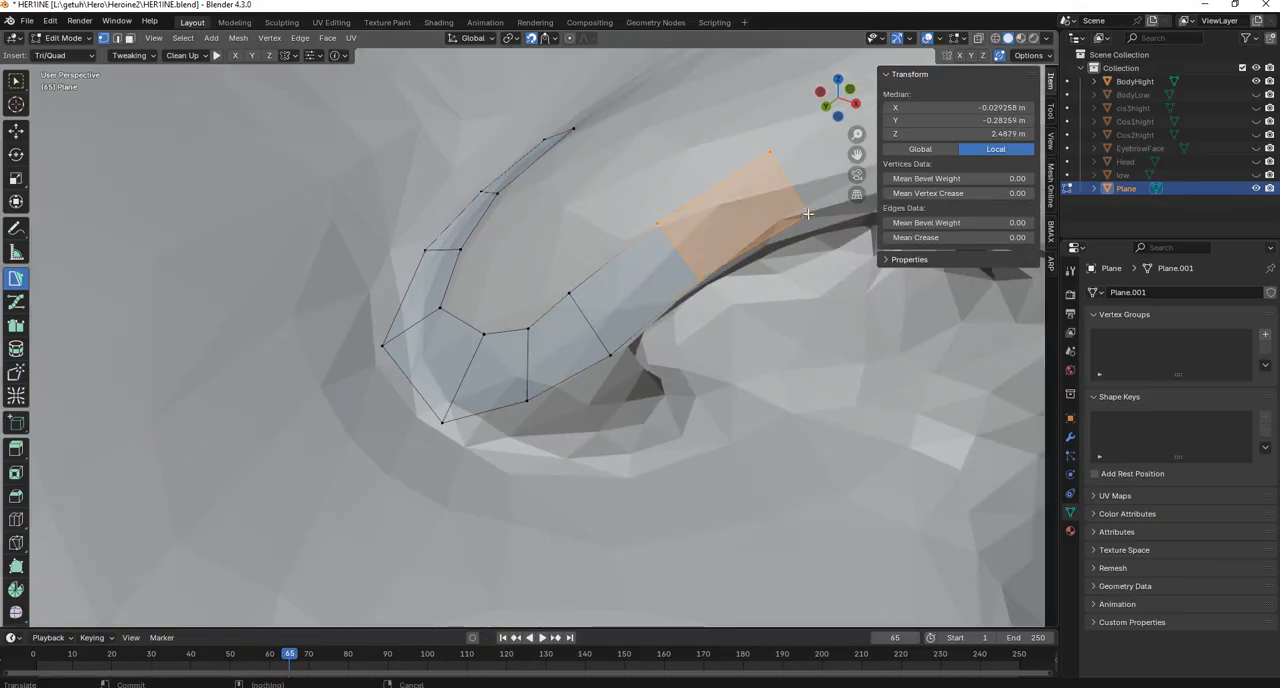
Continue the nose strip with three more quads over the front of the nostril toward the underside of the nose tip.
scroll(775, 225, down, 2)
ctrl+click(815, 231)
ctrl+click(803, 185)
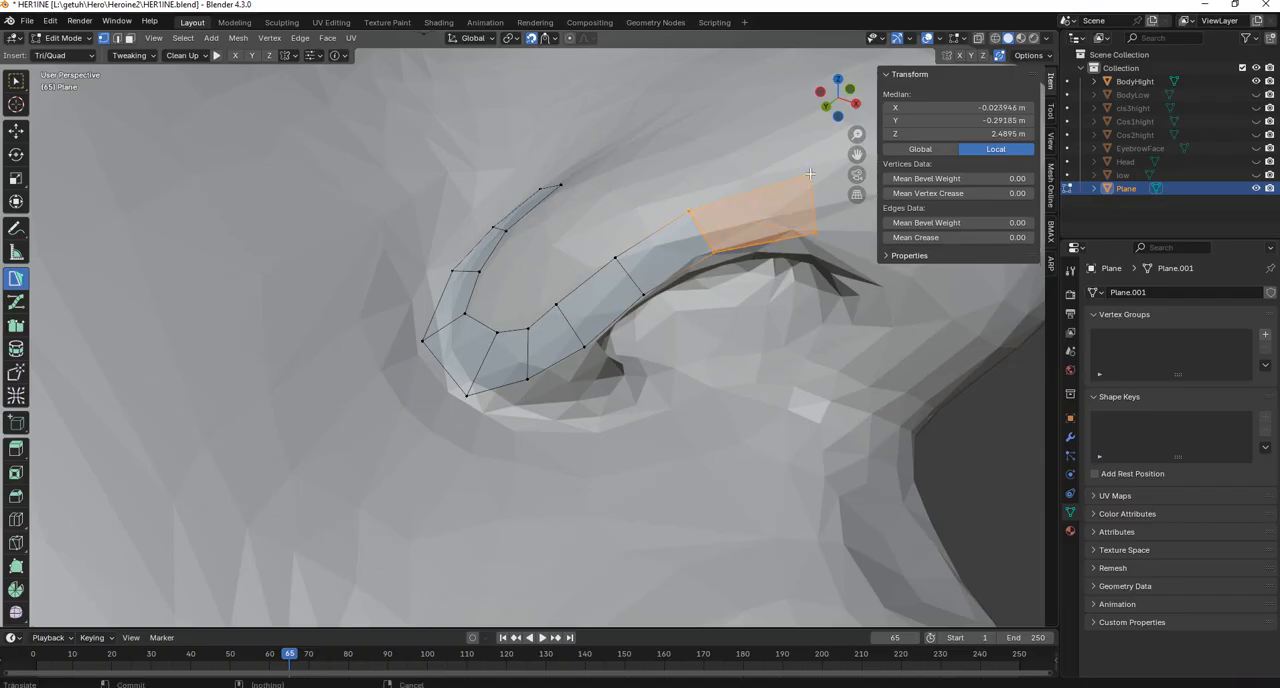
scroll(795, 200, down, 2)
middle_drag(692, 216, 732, 222)
ctrl+click(738, 228)
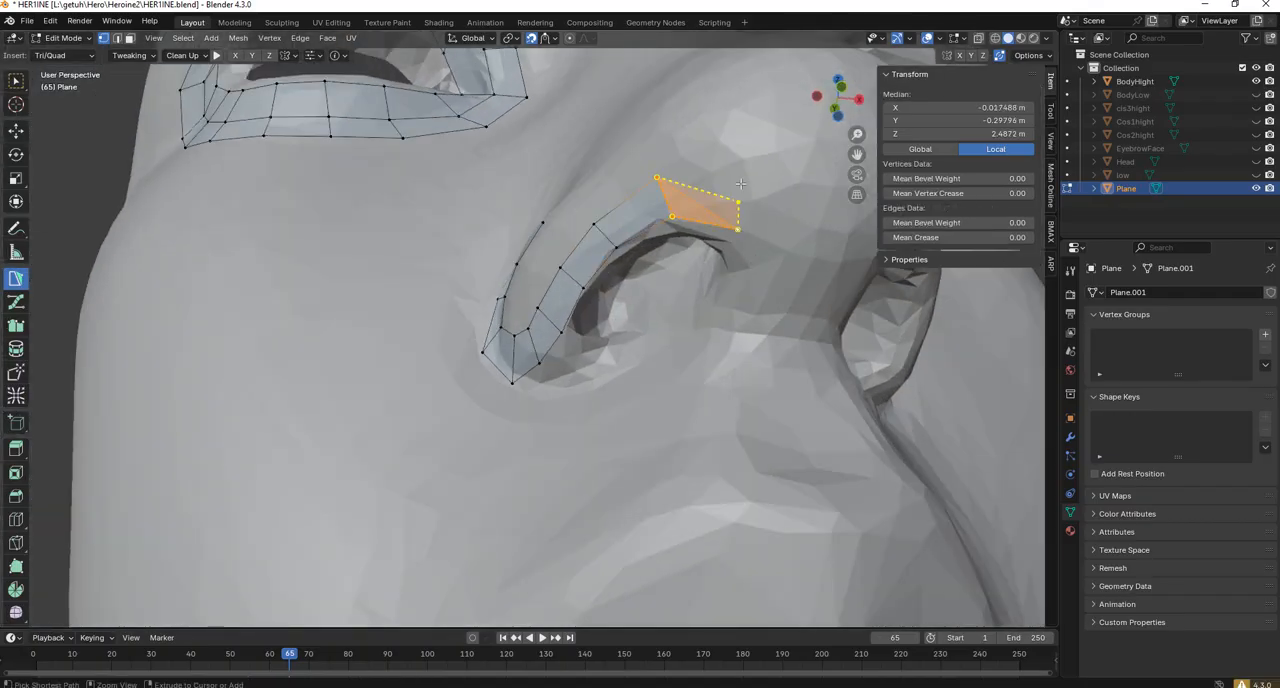
ctrl+click(741, 171)
ctrl+click(826, 200)
ctrl+click(812, 258)
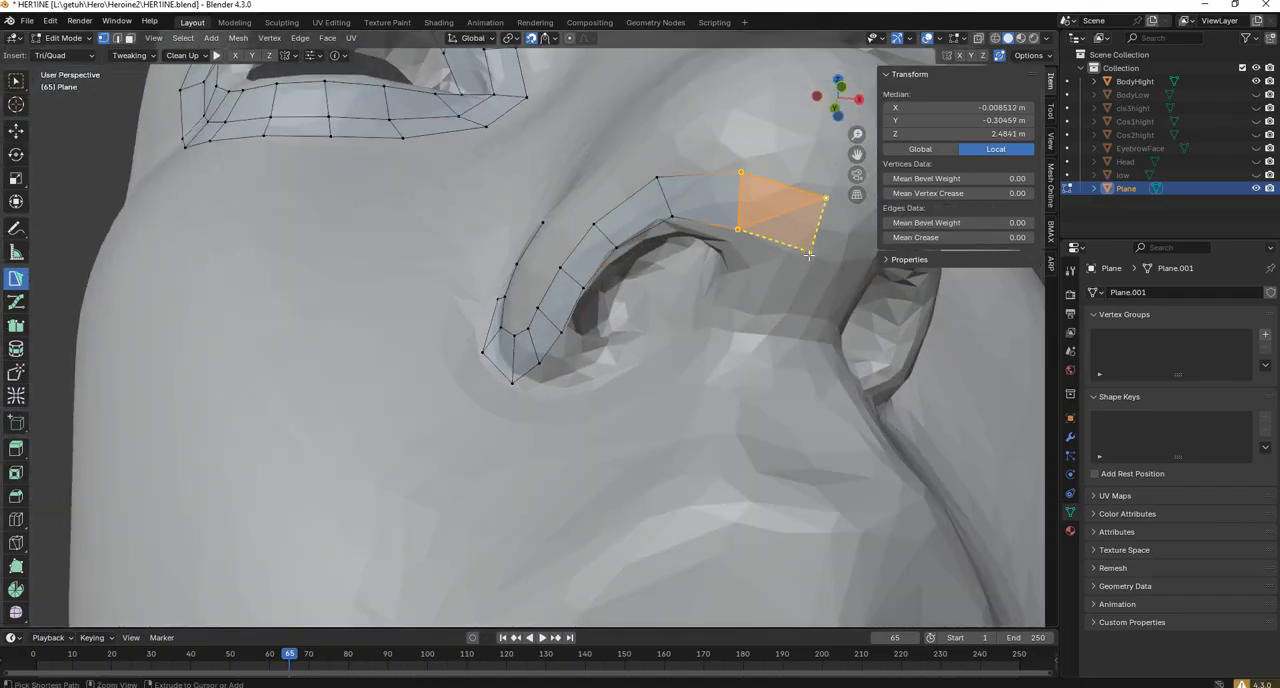
Adjust the inner vertices of the strip in the crease behind the nostril wing to even out its curve.
middle_drag(812, 258, 489, 321)
drag(466, 324, 453, 317)
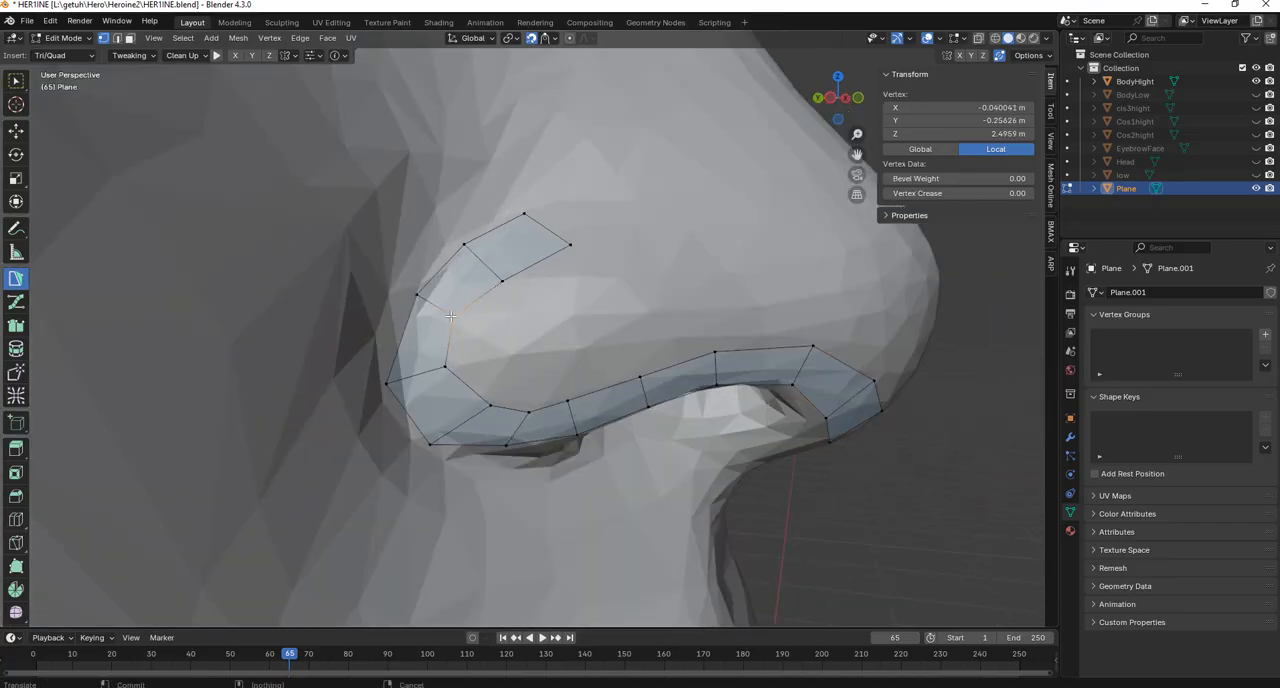
middle_drag(508, 258, 529, 255)
Extend the upper end of the nose strip forward by two quads above the nostril wing, nudging its end vertex into line.
click(527, 208)
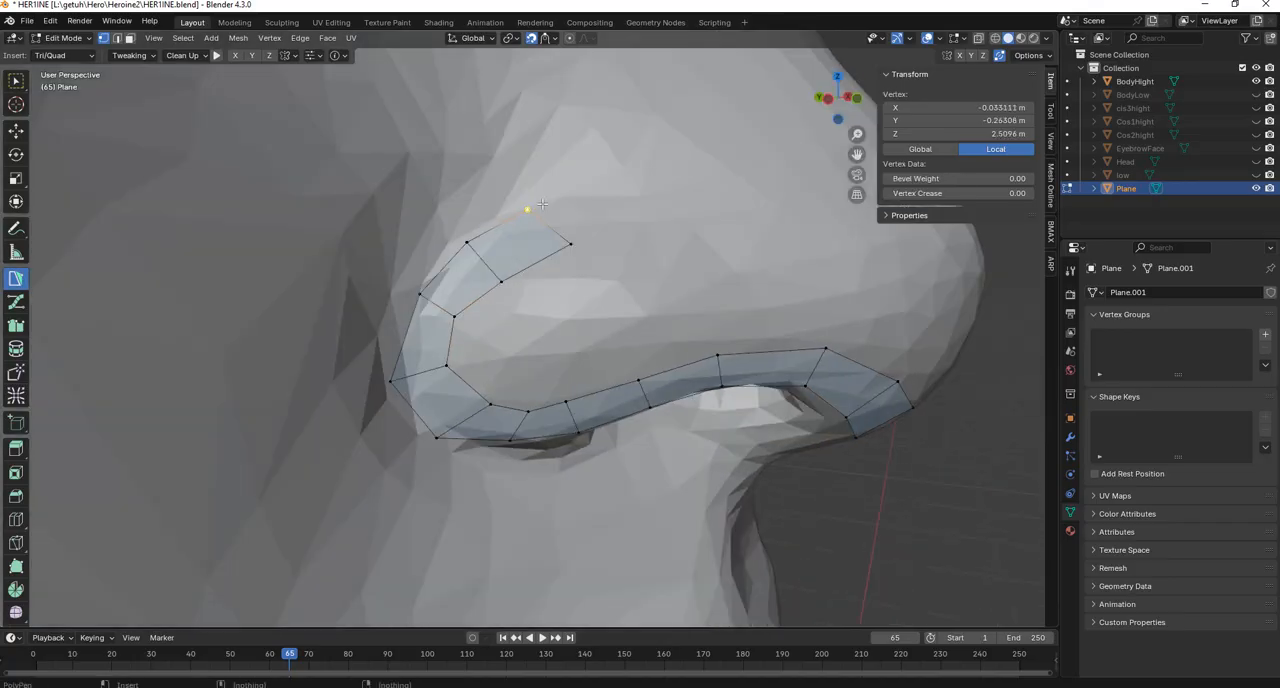
ctrl+click(610, 184)
ctrl+click(618, 239)
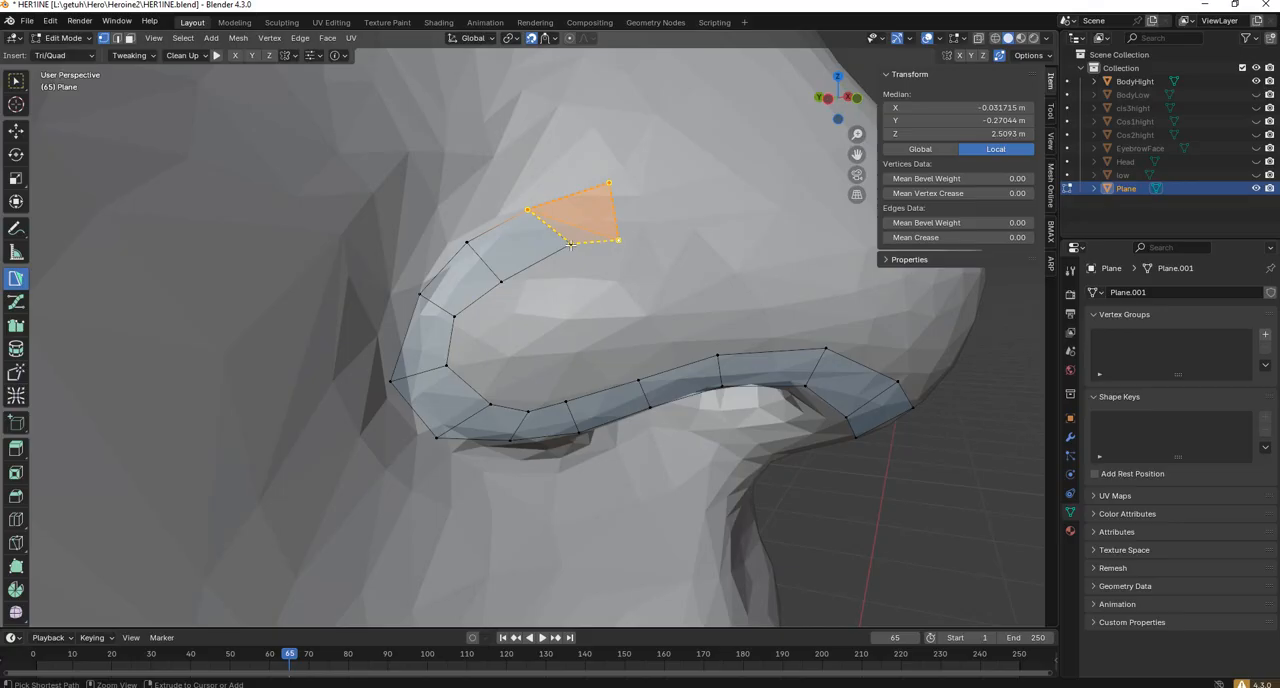
ctrl+click(692, 231)
ctrl+click(690, 172)
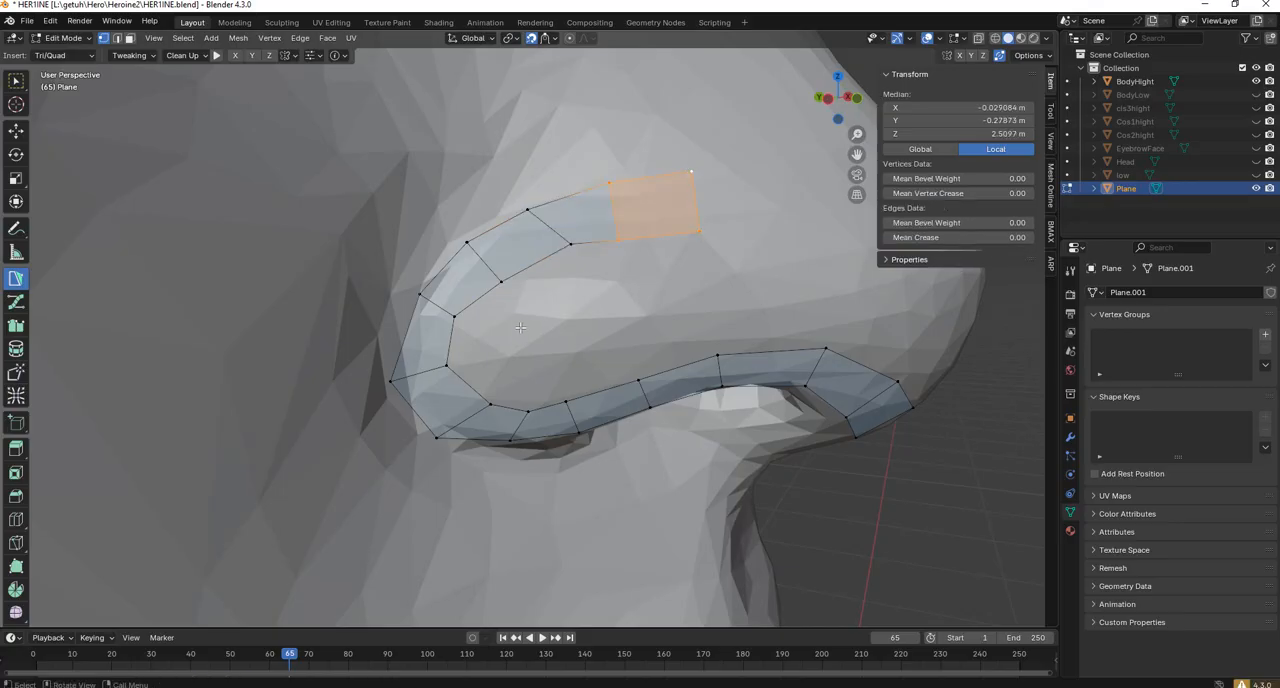
click(625, 293)
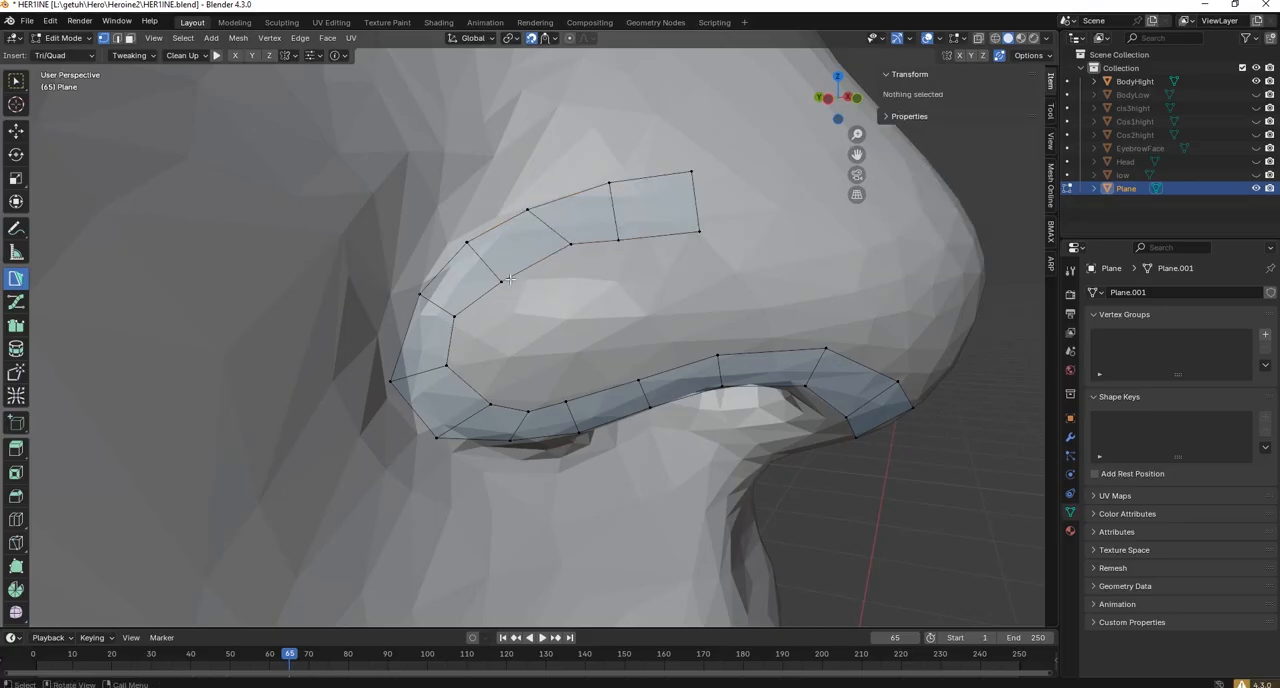
Start an inner row on the nostril wing with a quad joined to the rear upper part of the strip.
click(453, 317)
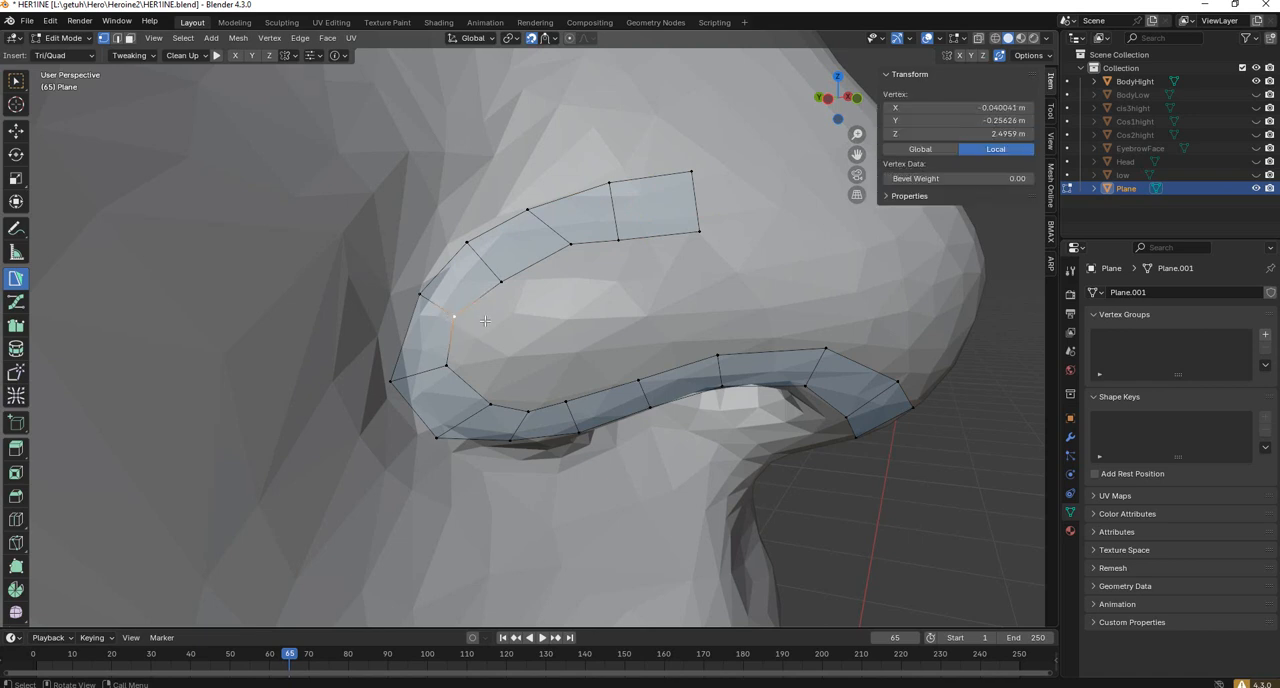
ctrl+click(446, 366)
ctrl+click(524, 334)
ctrl+click(500, 283)
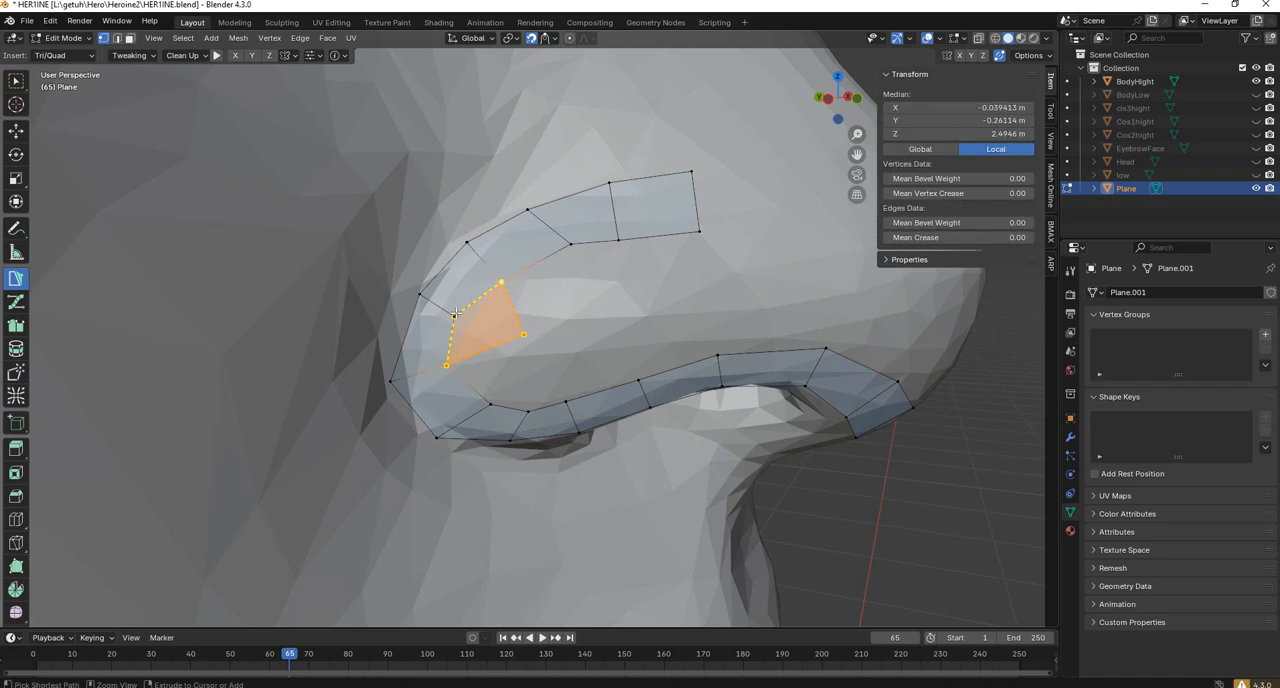
ctrl+click(456, 314)
Continue the inner row with three quads along the lower edge of the upper strip to its front end.
ctrl+click(595, 294)
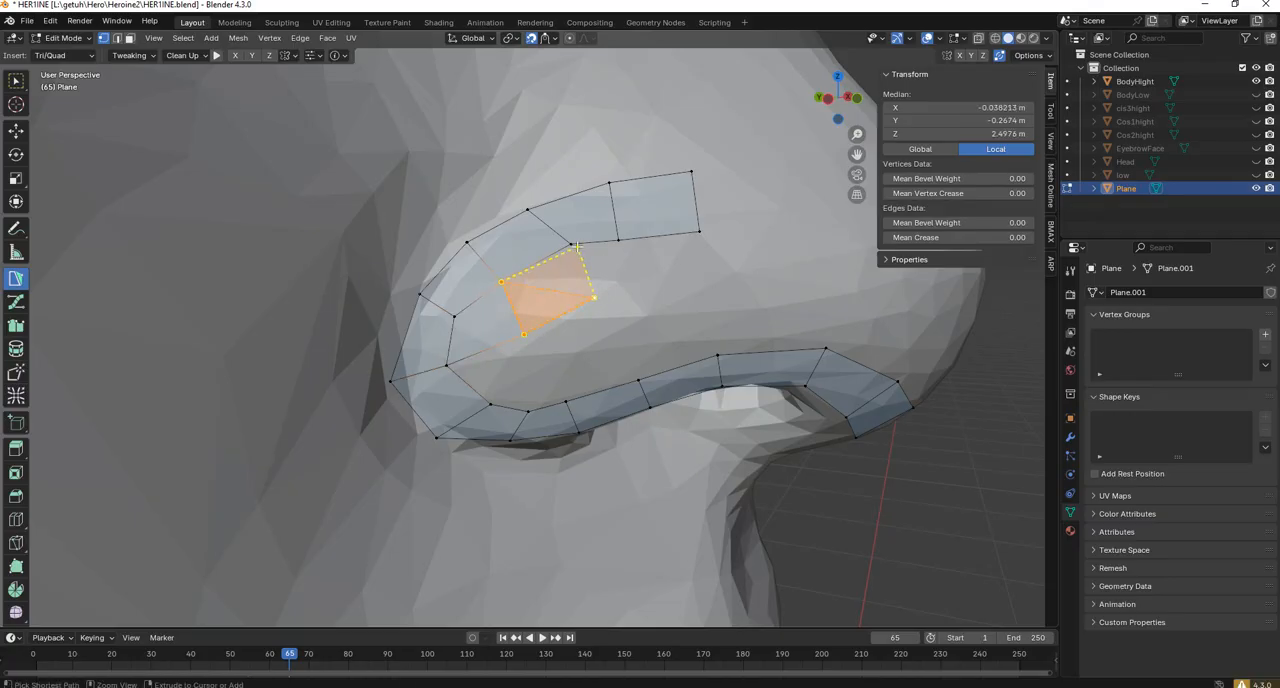
ctrl+click(573, 245)
ctrl+click(646, 295)
ctrl+click(619, 241)
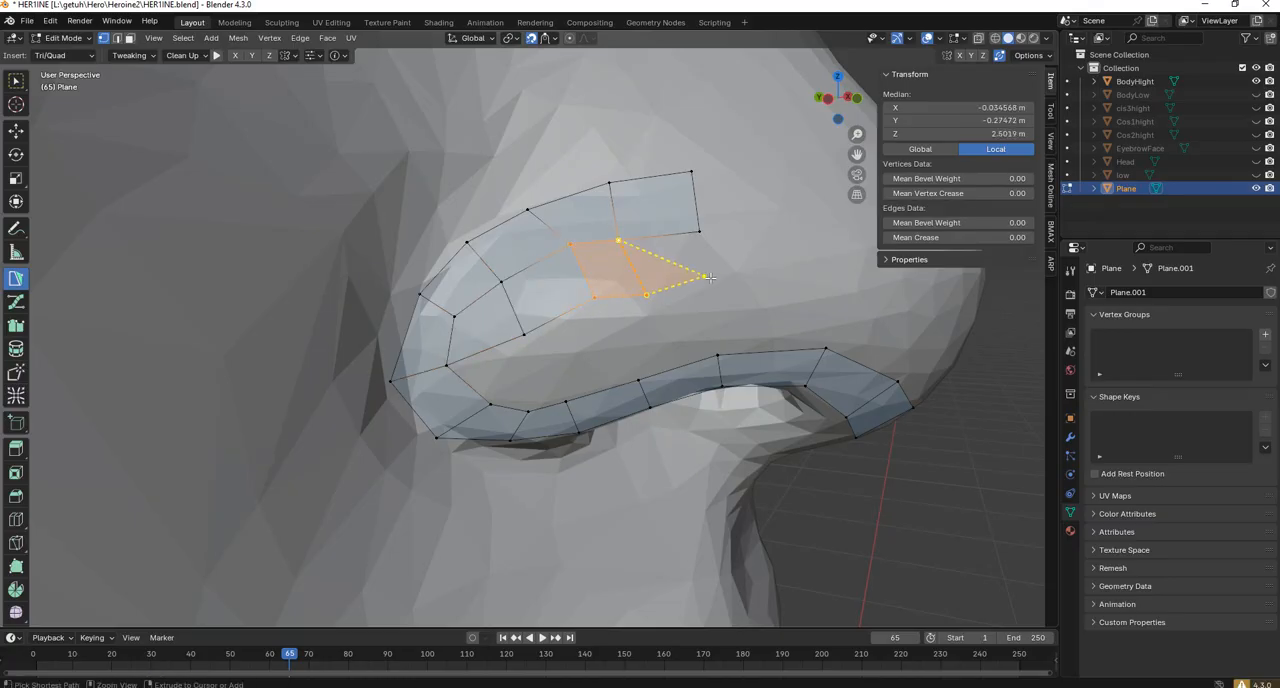
ctrl+click(709, 278)
ctrl+click(700, 233)
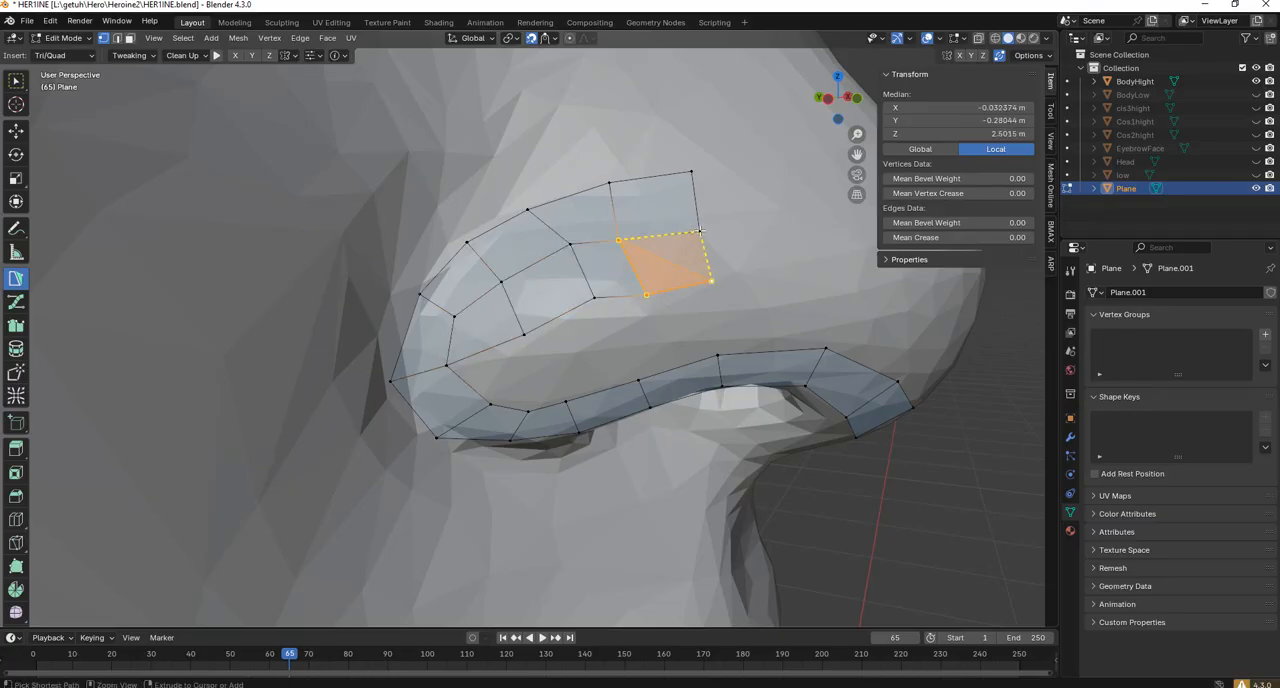
Add a quad at the rear of the nostril wing connecting the inner row to the lower strip.
click(524, 335)
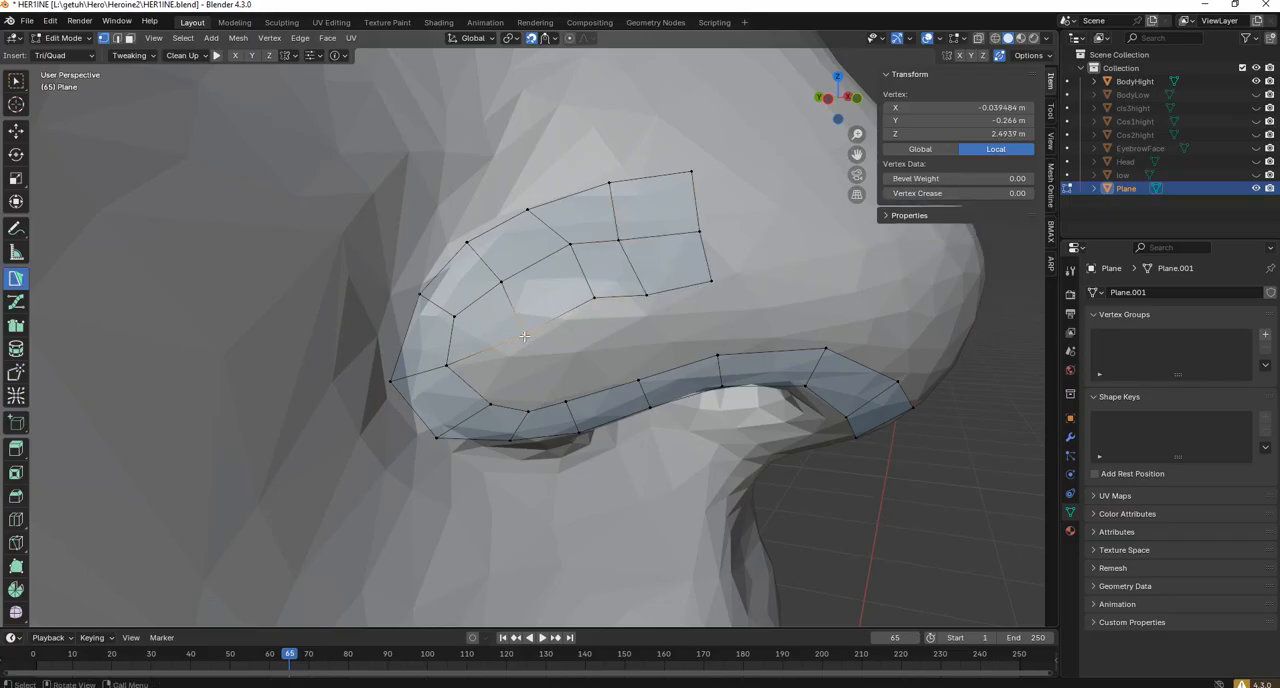
ctrl+click(527, 410)
ctrl+click(450, 367)
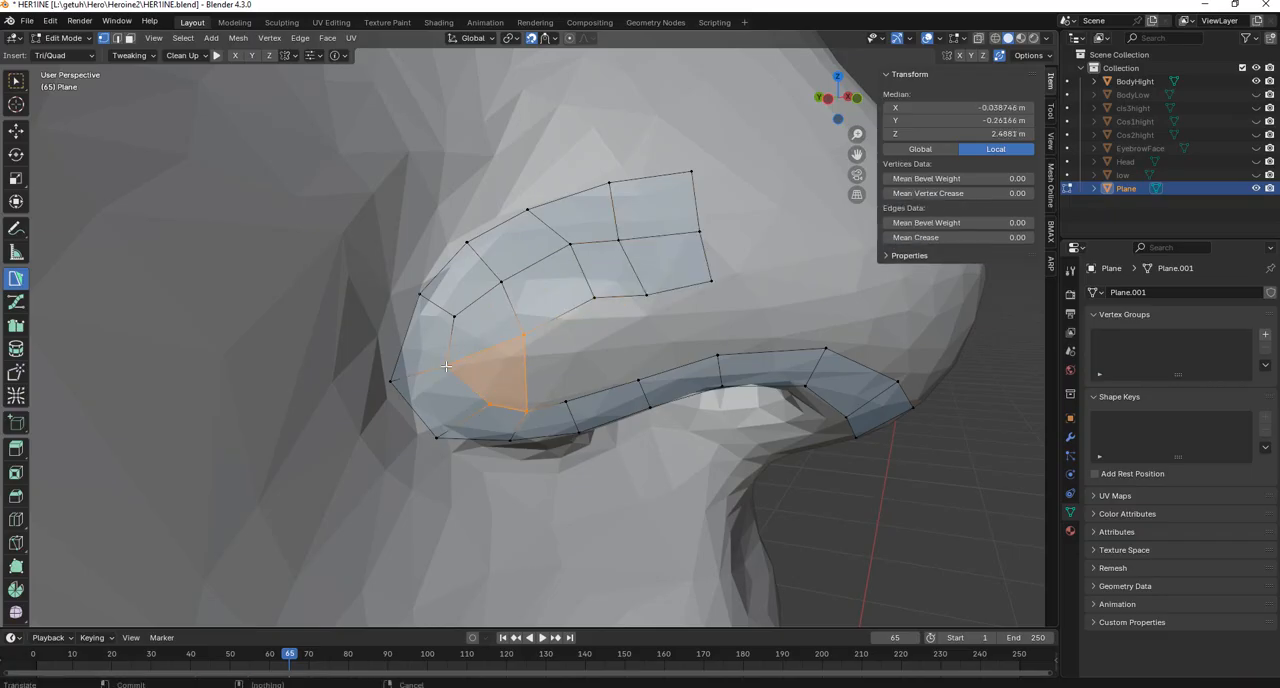
Reposition the lower strip's vertices and the inner rows' vertices on the nostril wing to even out the quads around the gap.
click(531, 410)
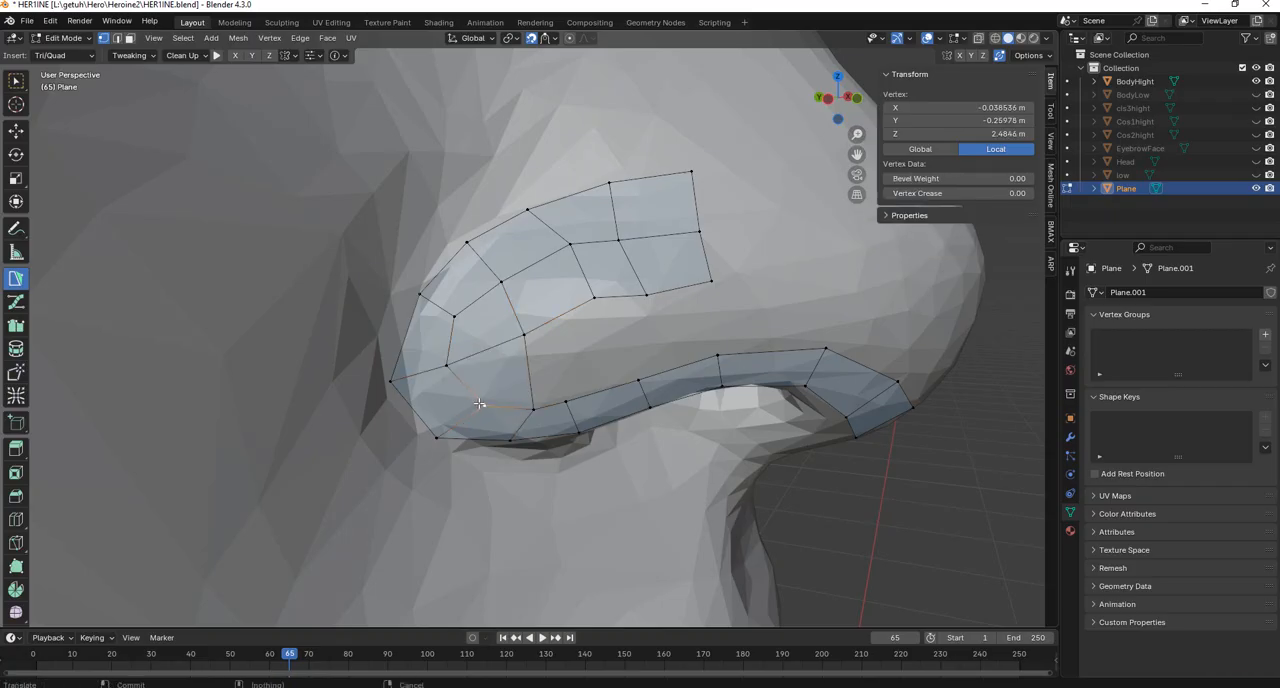
drag(573, 398, 588, 394)
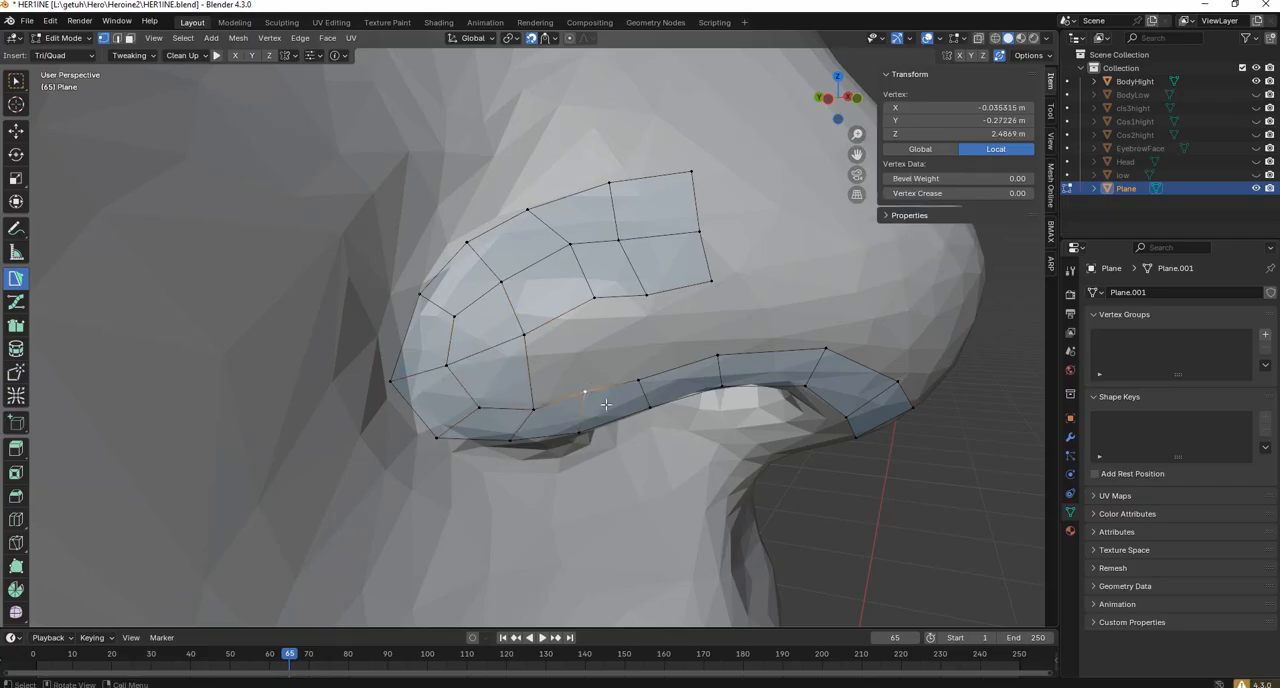
middle_drag(588, 394, 578, 386)
drag(594, 430, 603, 432)
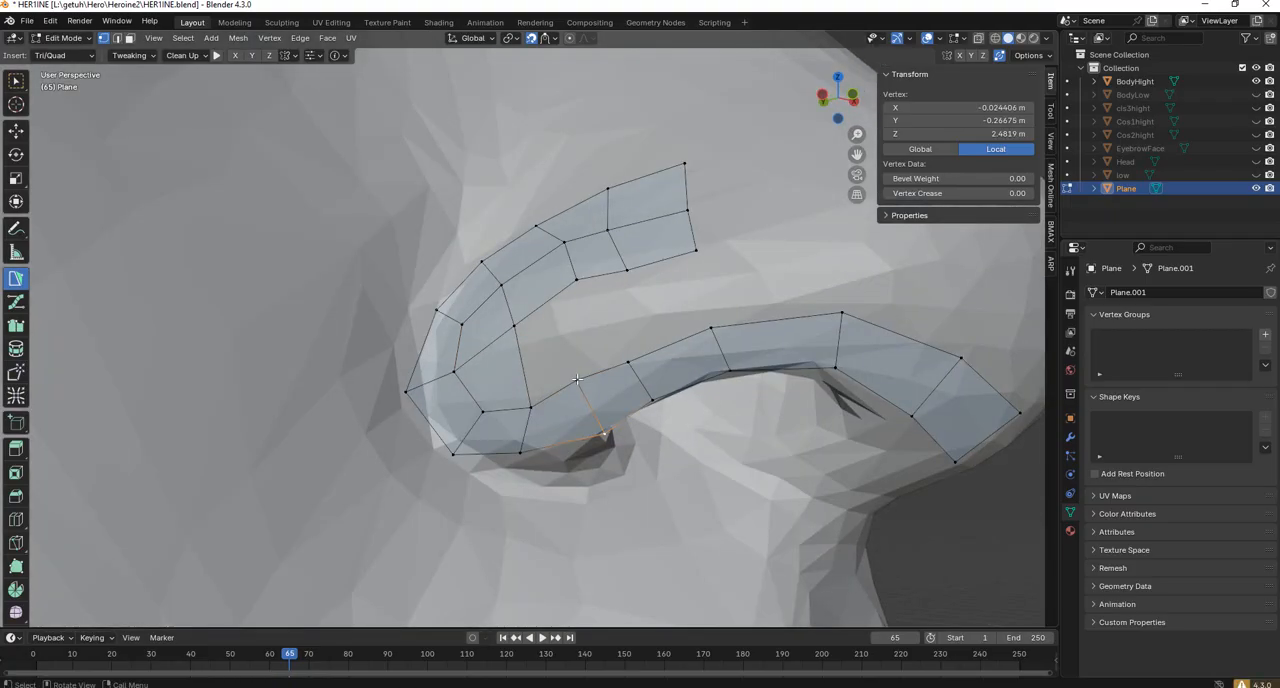
middle_drag(584, 377, 588, 360)
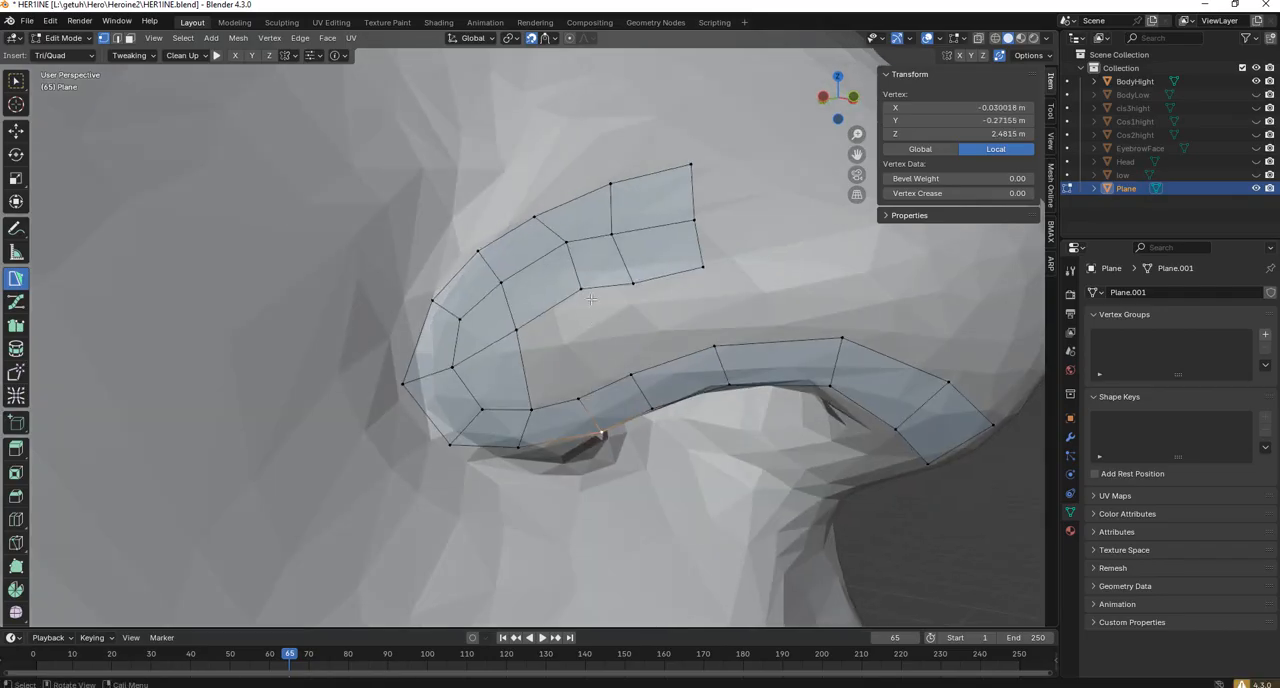
drag(590, 290, 567, 316)
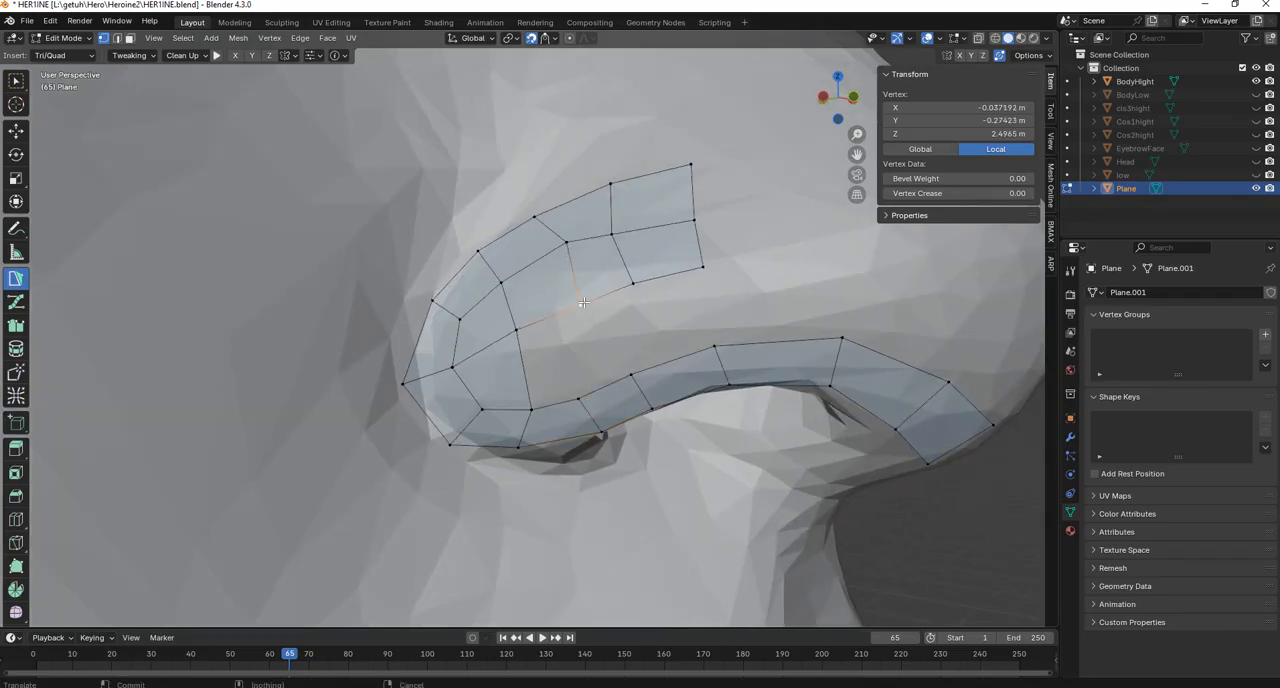
drag(612, 234, 619, 233)
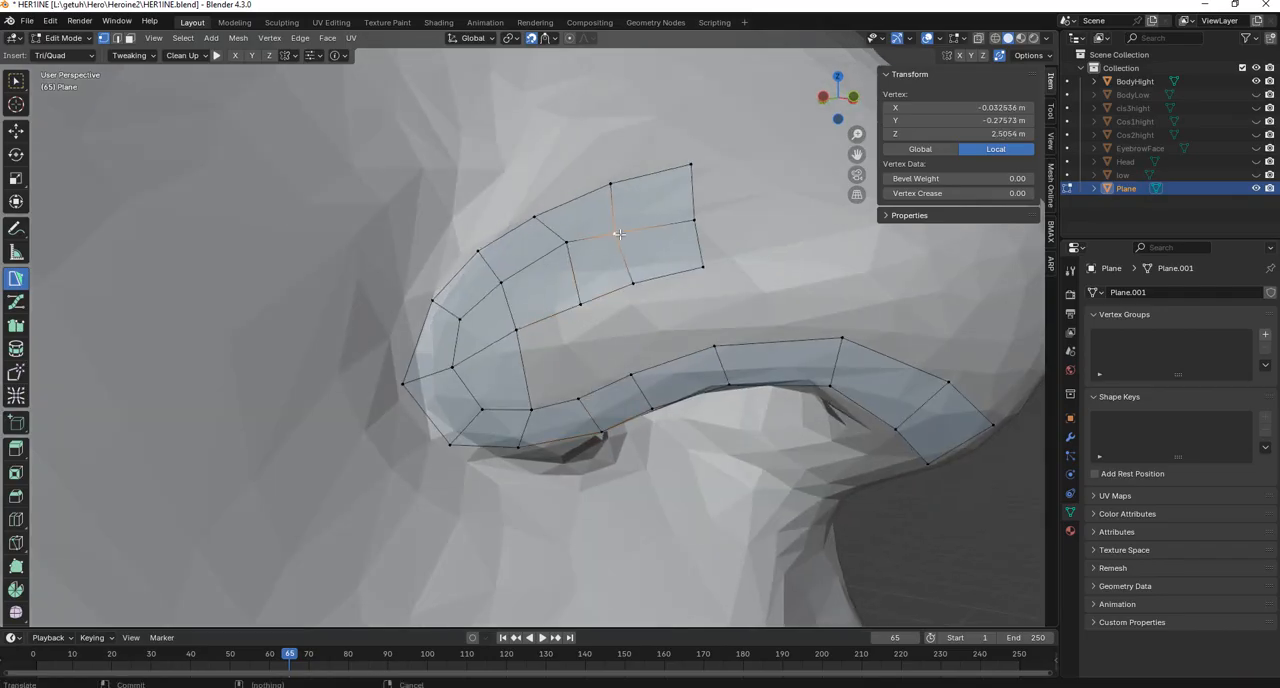
click(516, 330)
ctrl+click(528, 405)
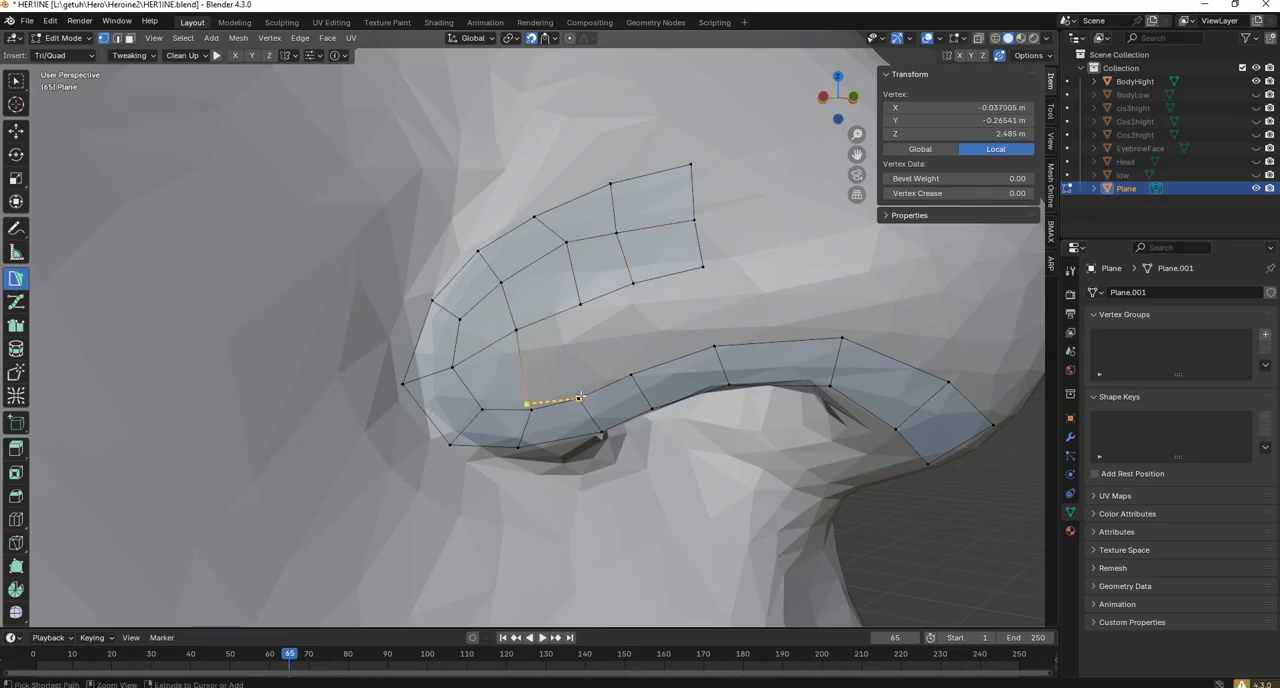
key(ctrl+z)
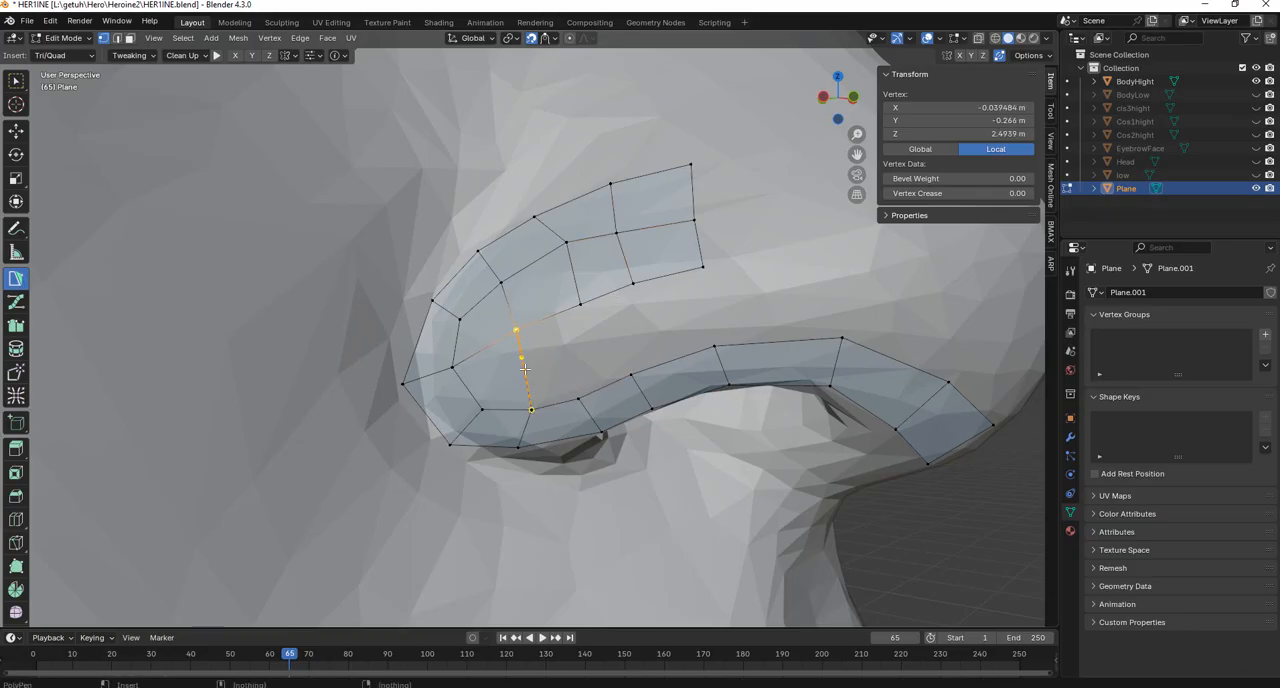
Fill the gap between the upper and lower rows of the nostril wing with three quads and adjust the last one's lower rear vertex.
ctrl+click(530, 408)
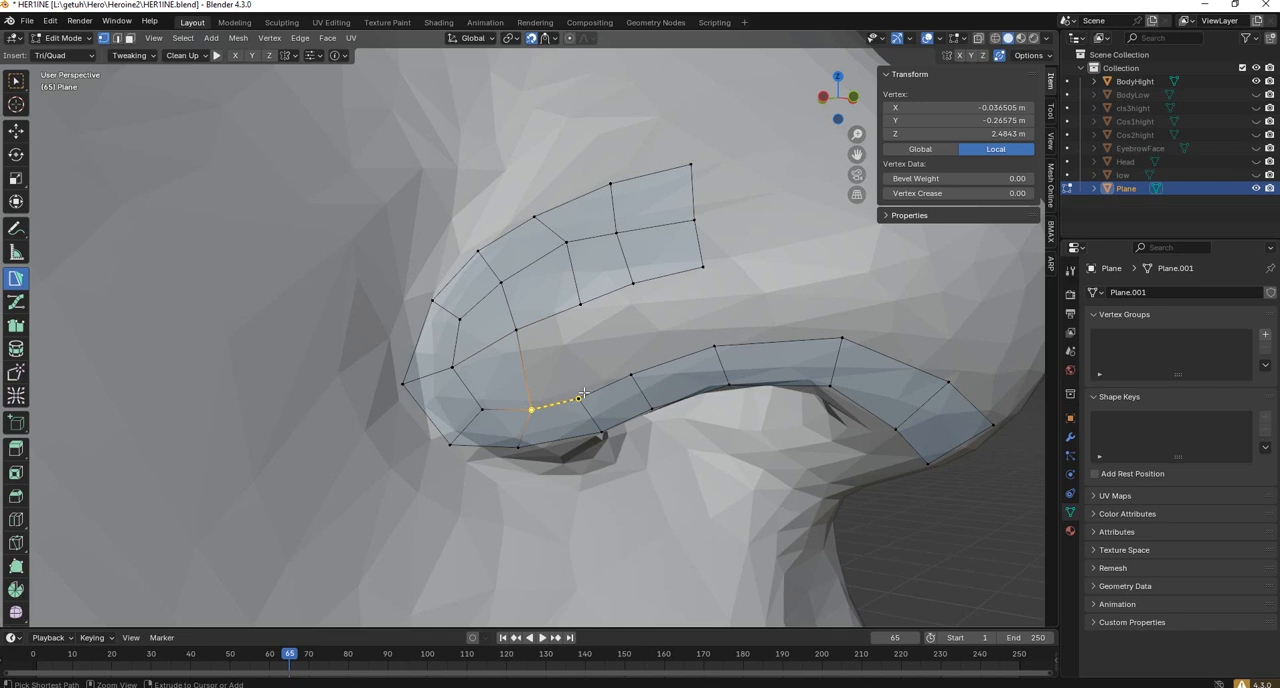
click(583, 310)
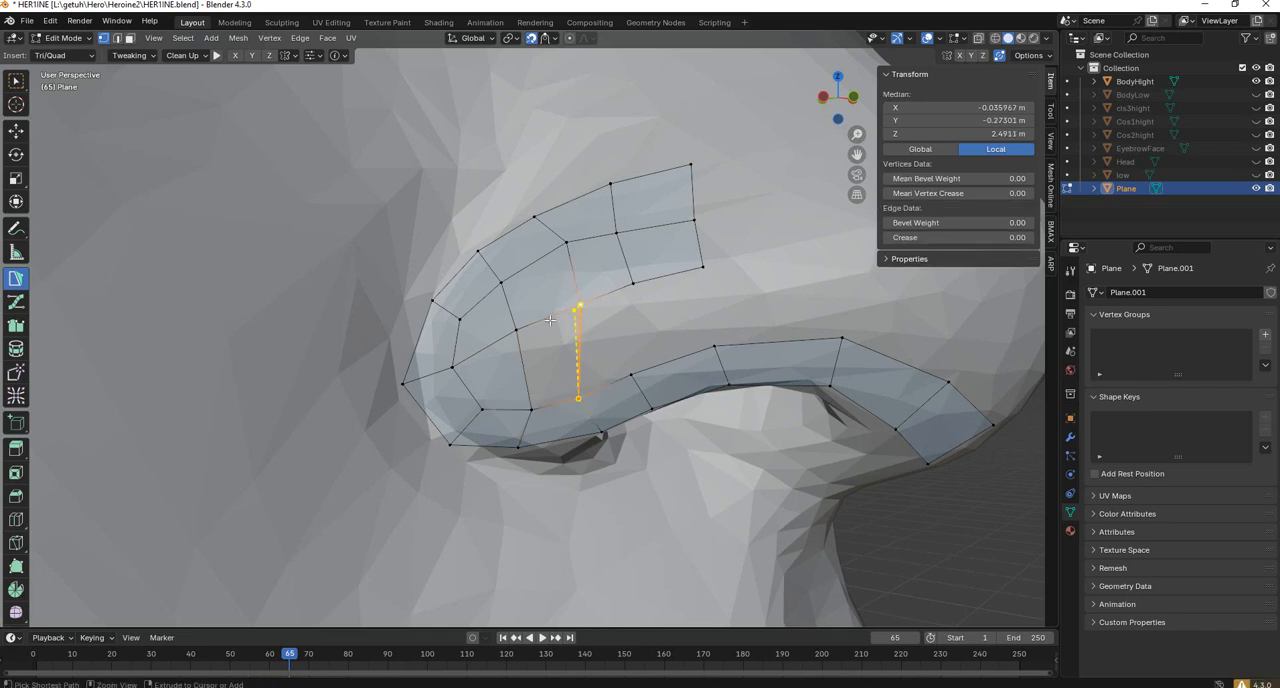
click(531, 408)
ctrl+click(633, 375)
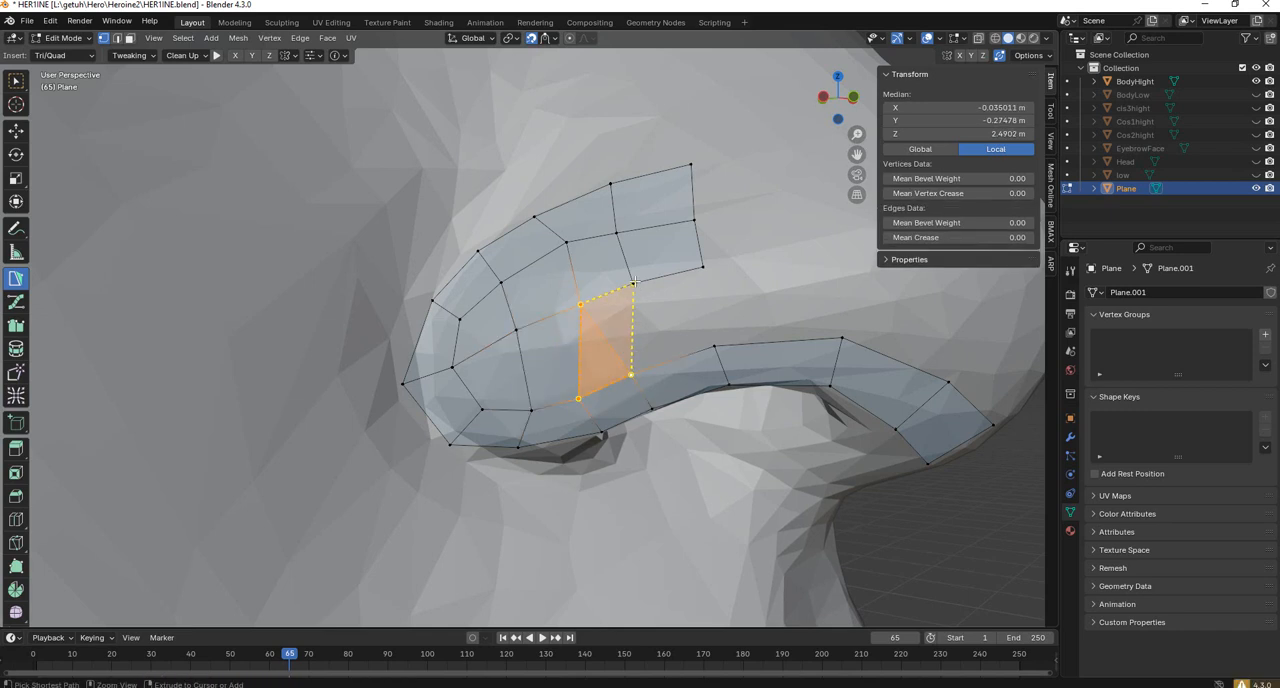
ctrl+click(703, 268)
ctrl+click(713, 347)
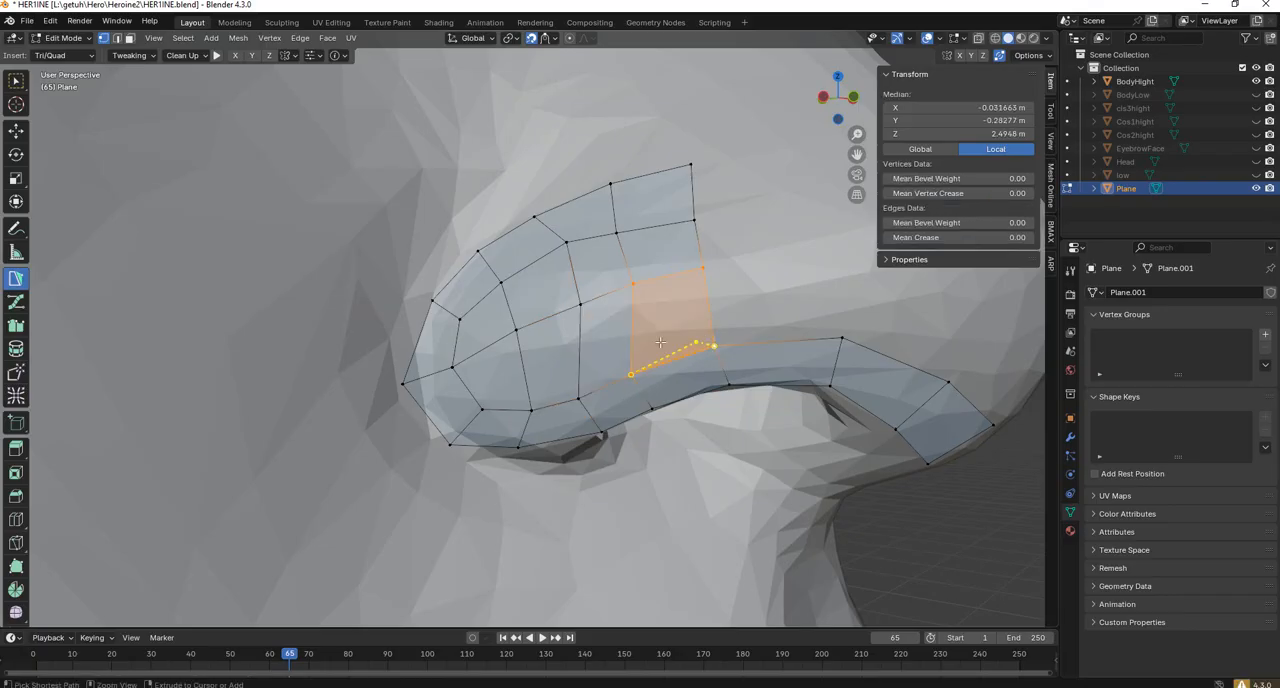
click(633, 373)
Create a separate starting quad on the skin above the centre of the upper lip and place its upper inner corner.
scroll(620, 360, down, 8)
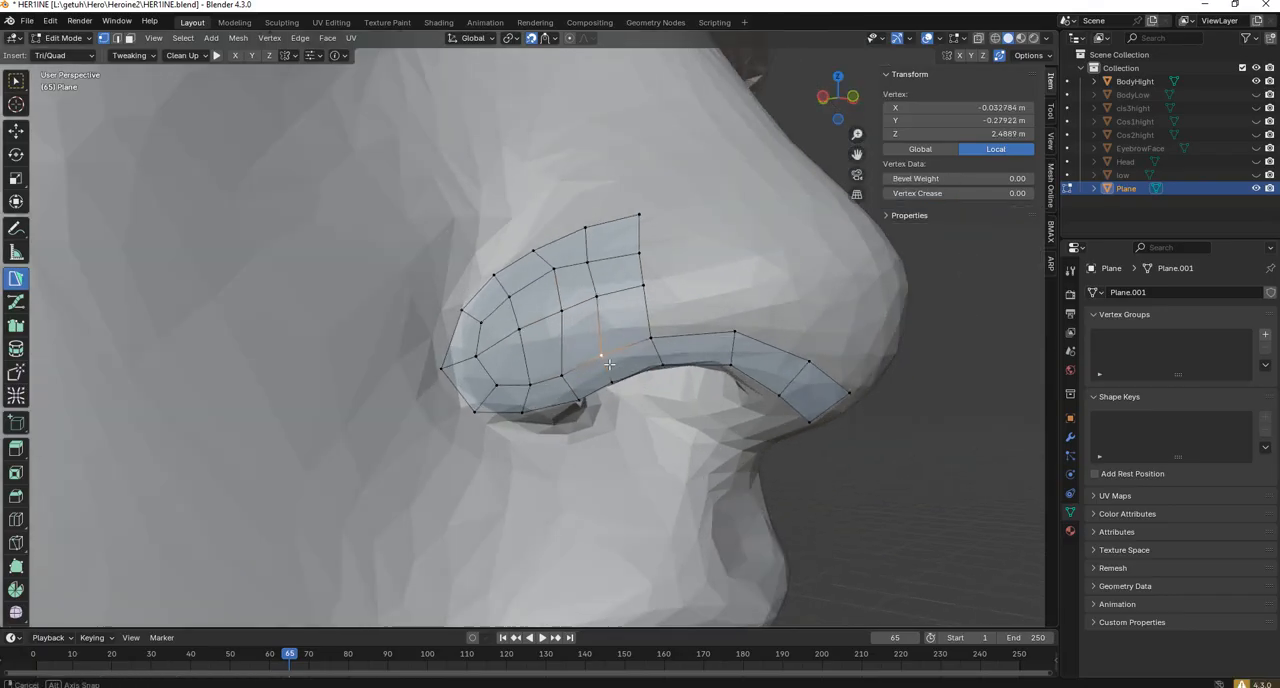
middle_drag(584, 330, 447, 433)
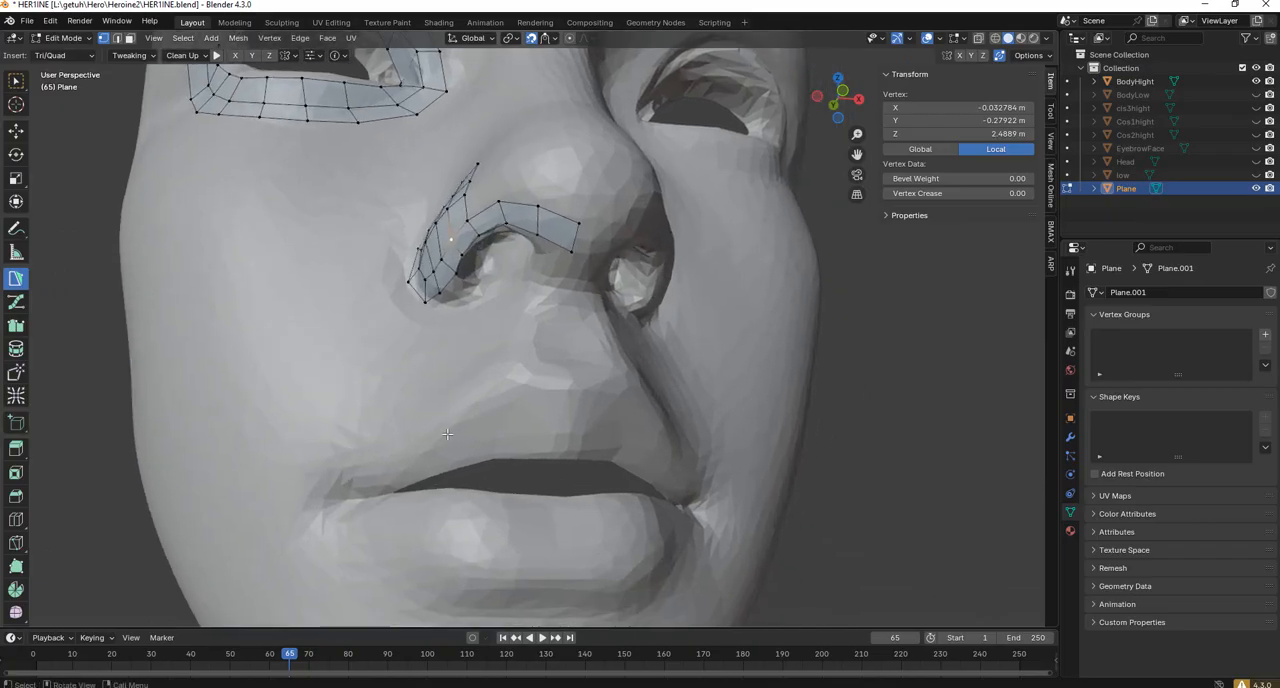
click(392, 416)
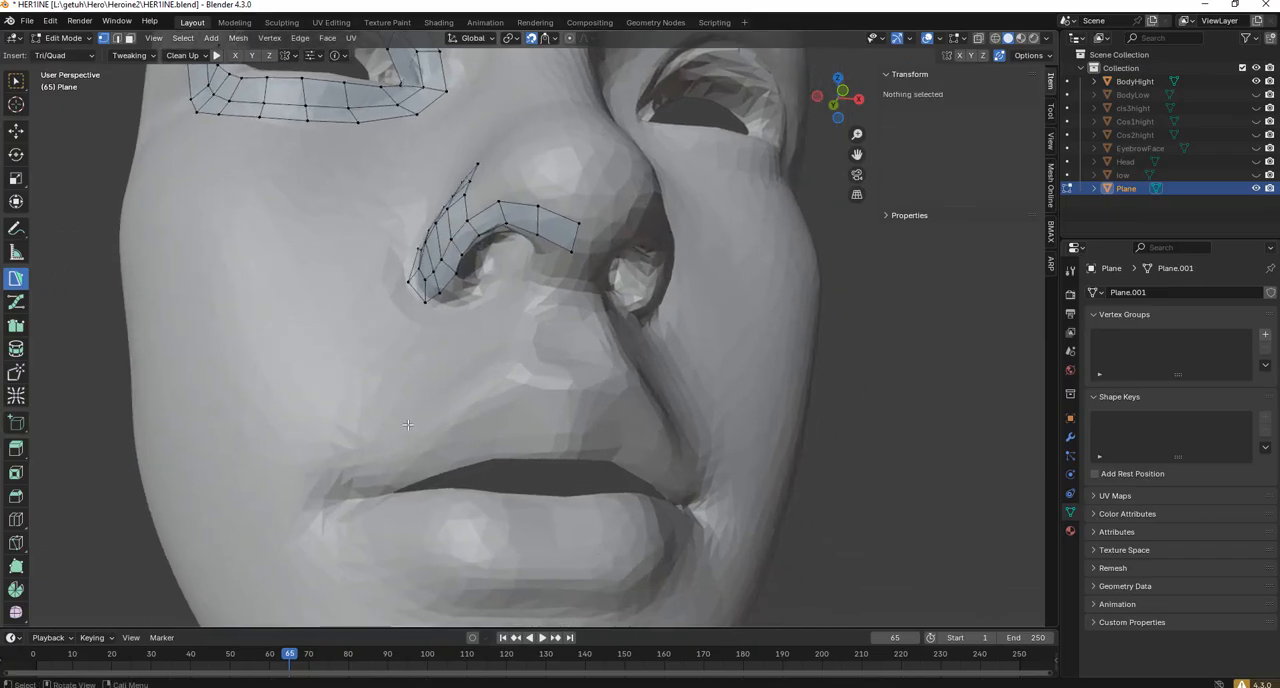
middle_drag(515, 399, 501, 380)
ctrl+click(499, 366)
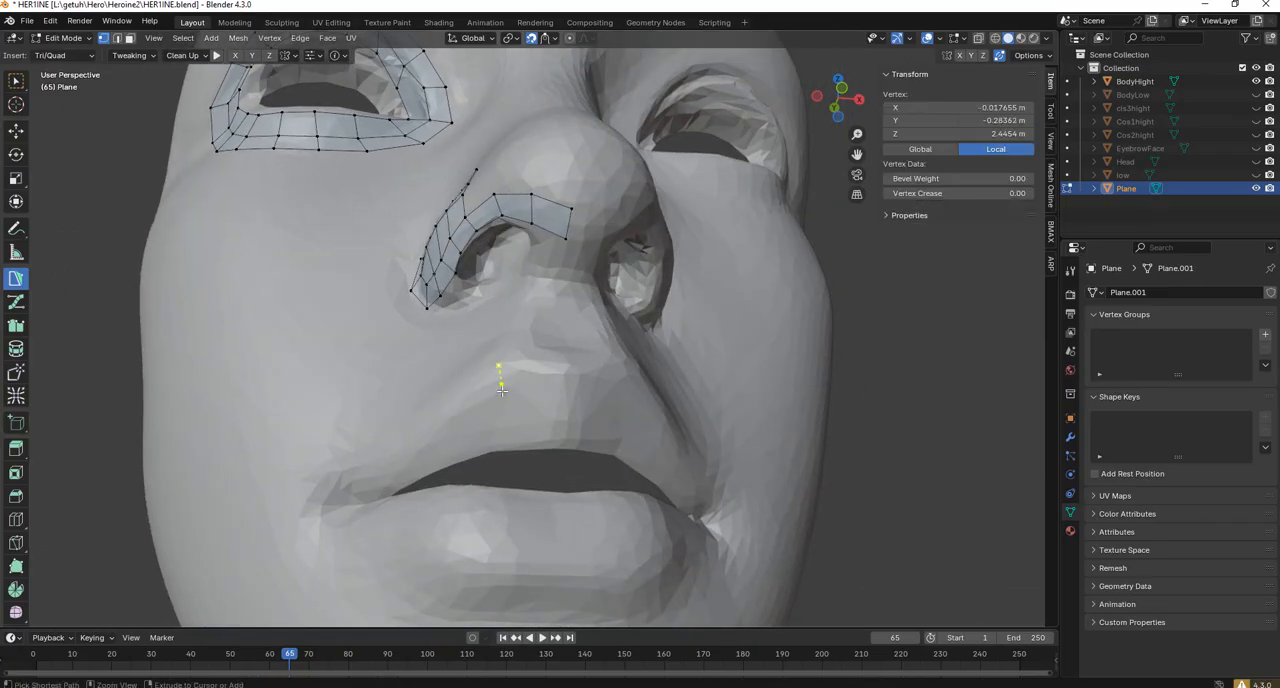
ctrl+click(501, 398)
ctrl+click(531, 392)
ctrl+click(533, 370)
key(ctrl+z)
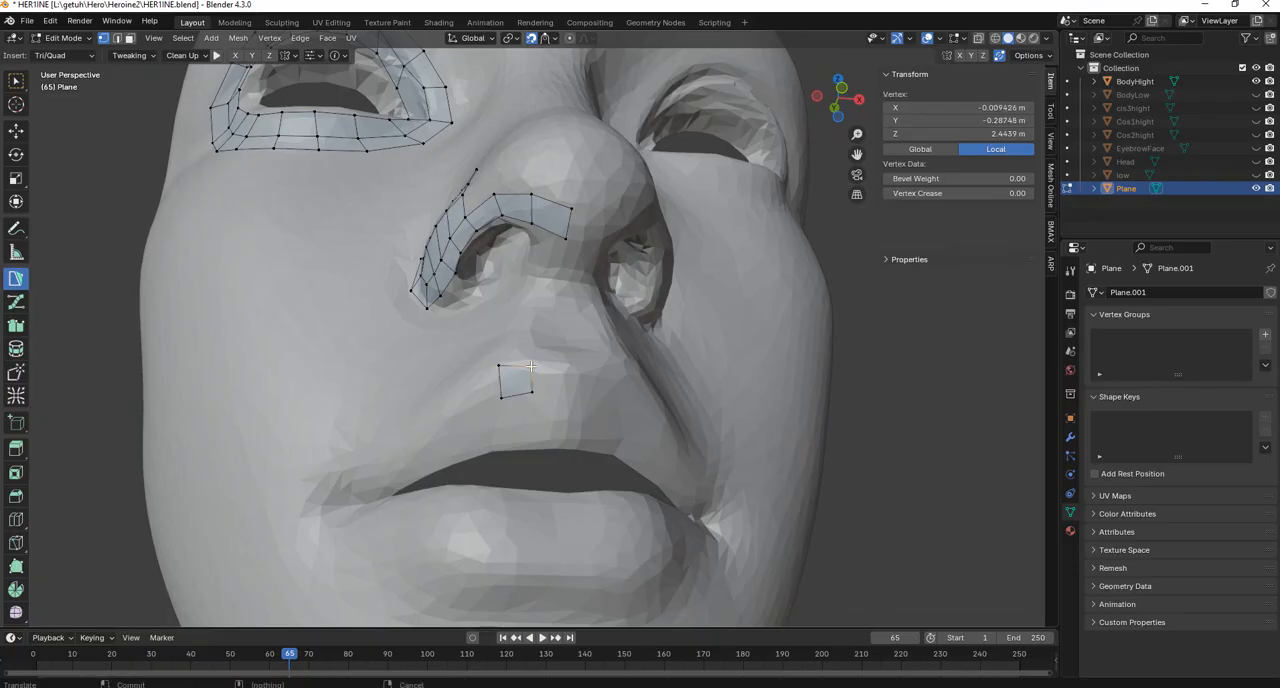
ctrl+click(531, 367)
Extend the strip from the starting quad along the upper lip's edge to the mouth corner with five quads.
ctrl+click(475, 414)
ctrl+click(460, 393)
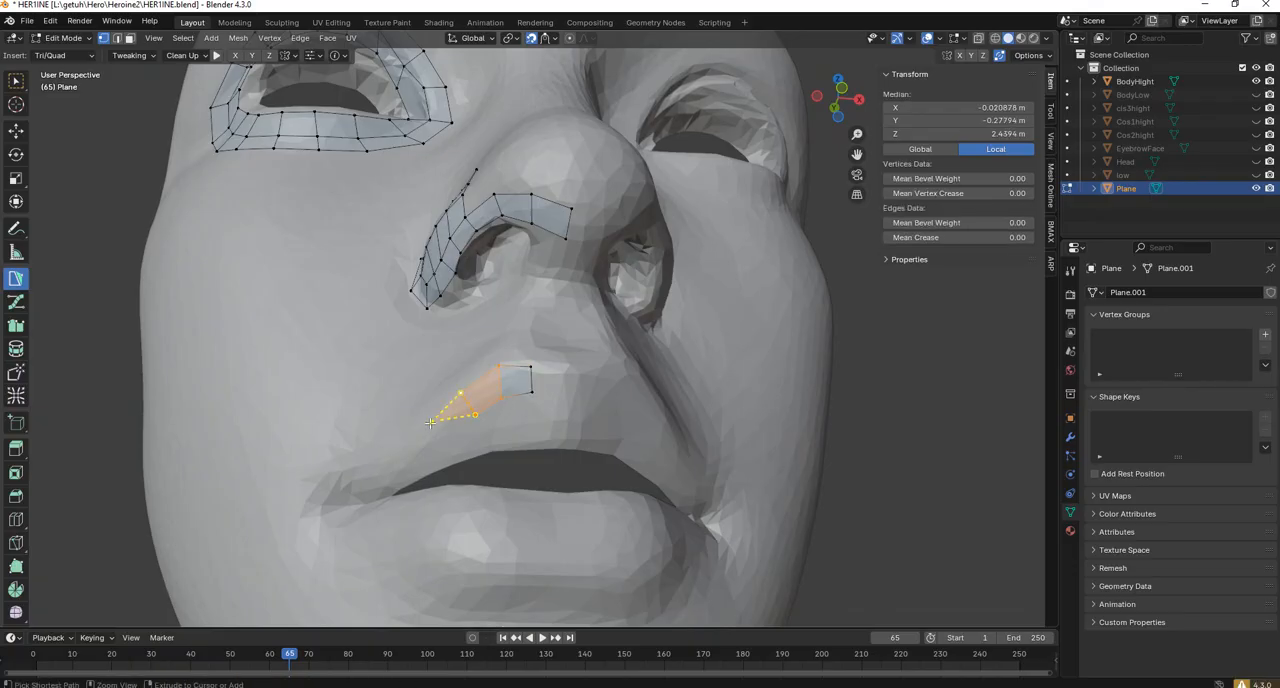
ctrl+click(425, 430)
ctrl+click(393, 453)
ctrl+click(358, 479)
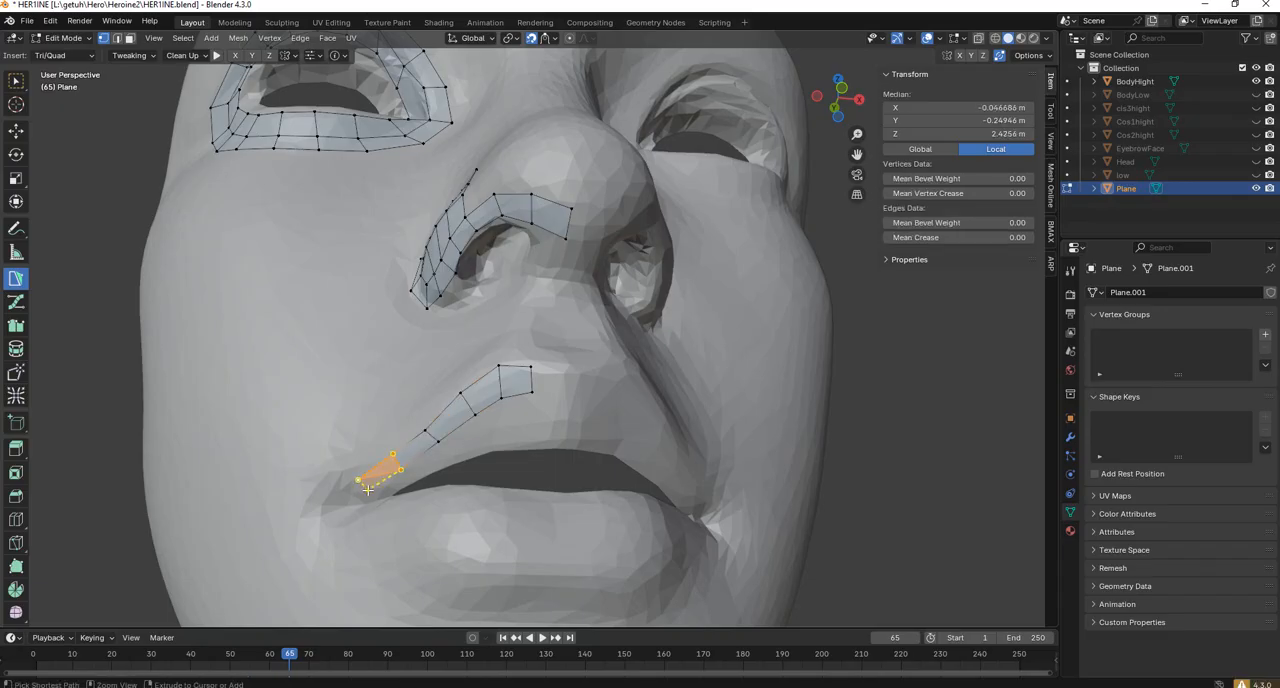
ctrl+click(328, 501)
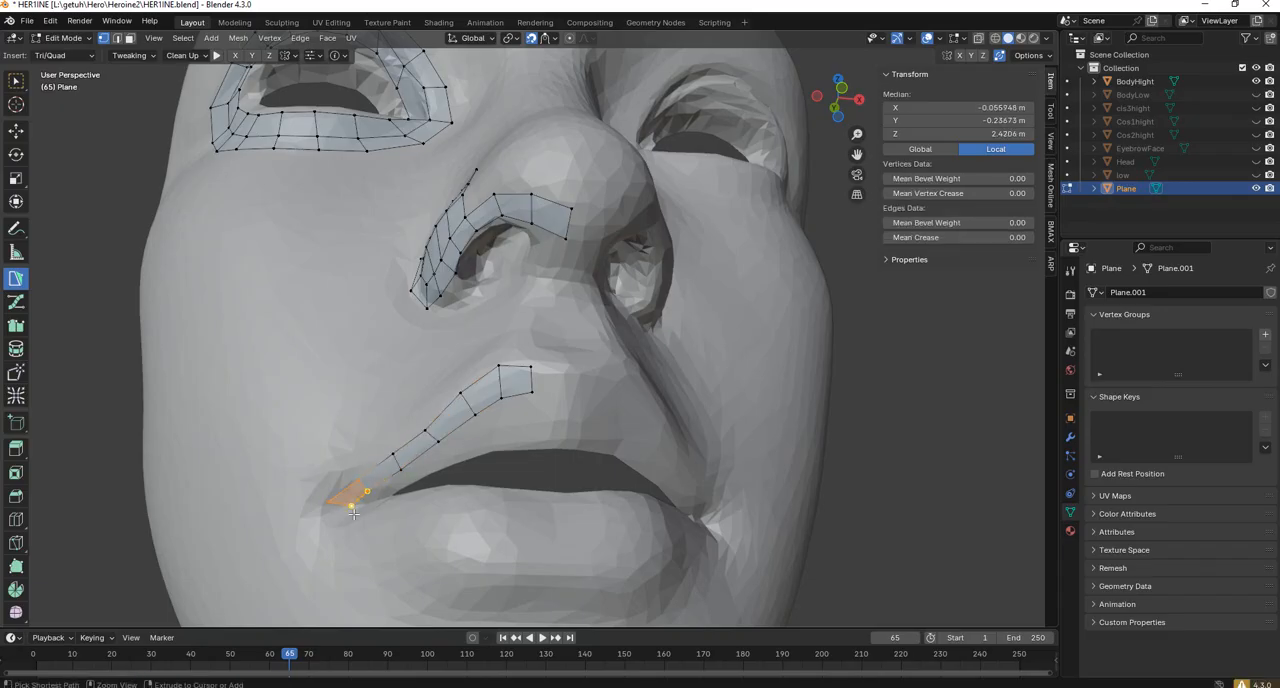
Add a quad turning around the mouth corner towards the lower lip and reposition the vertices around it.
ctrl+click(353, 513)
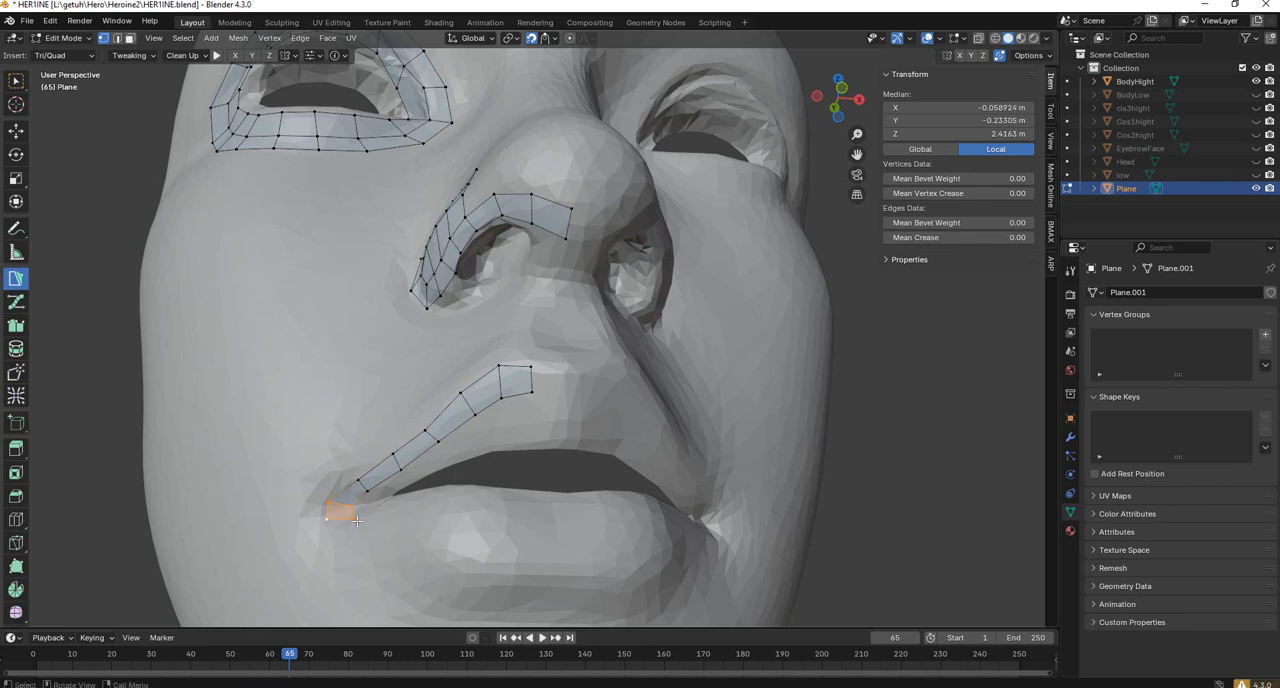
drag(355, 519, 364, 510)
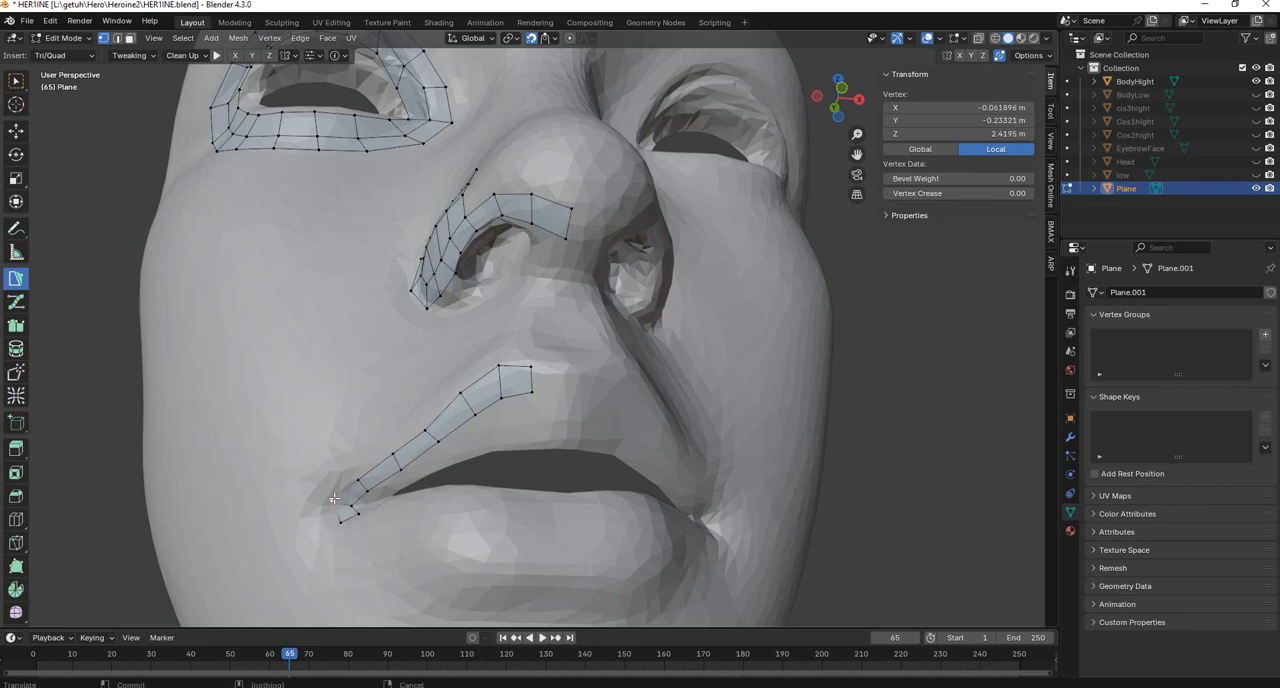
click(340, 522)
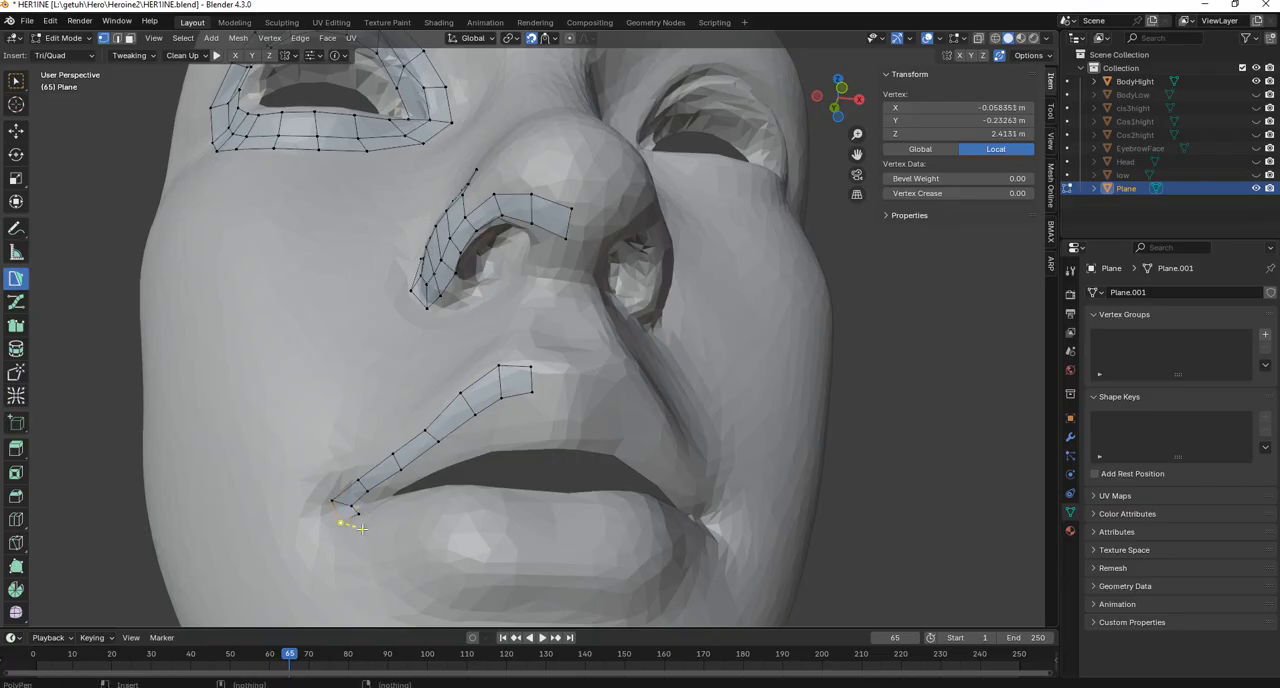
ctrl+click(375, 538)
ctrl+click(383, 510)
ctrl+click(360, 514)
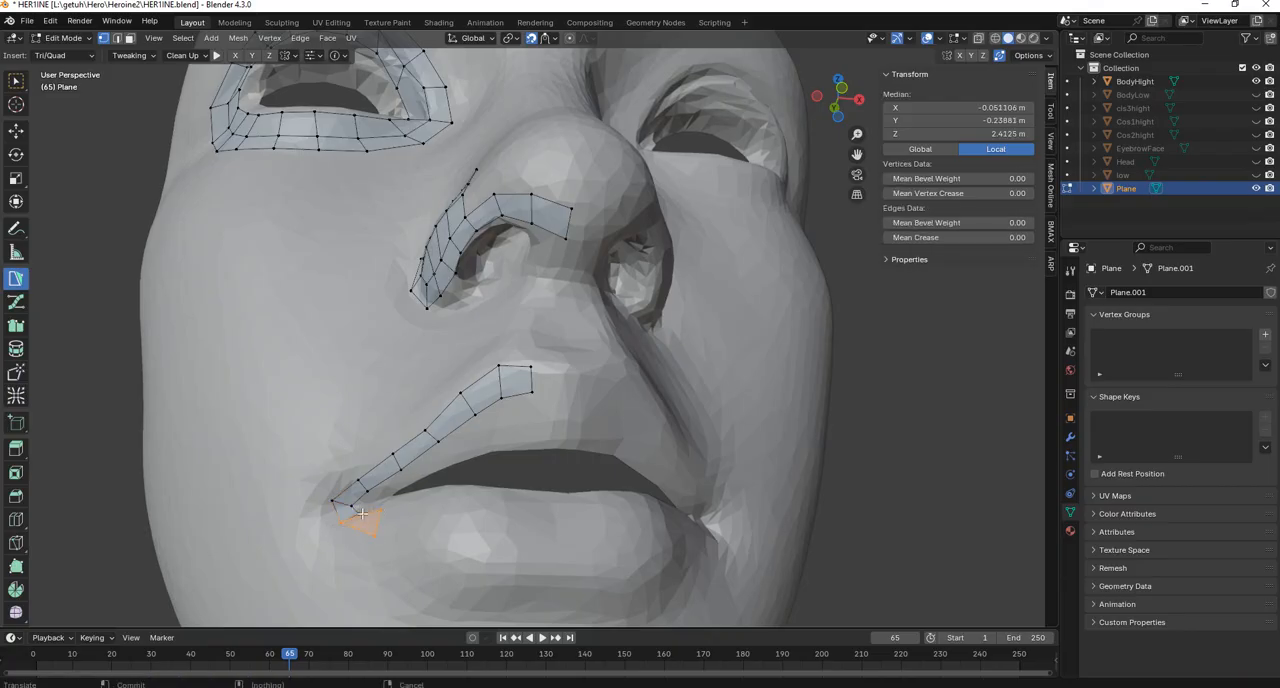
middle_drag(414, 503, 429, 420)
click(382, 507)
scroll(386, 521, up, 3)
key(ctrl+z)
key(ctrl+z)
key(ctrl+z)
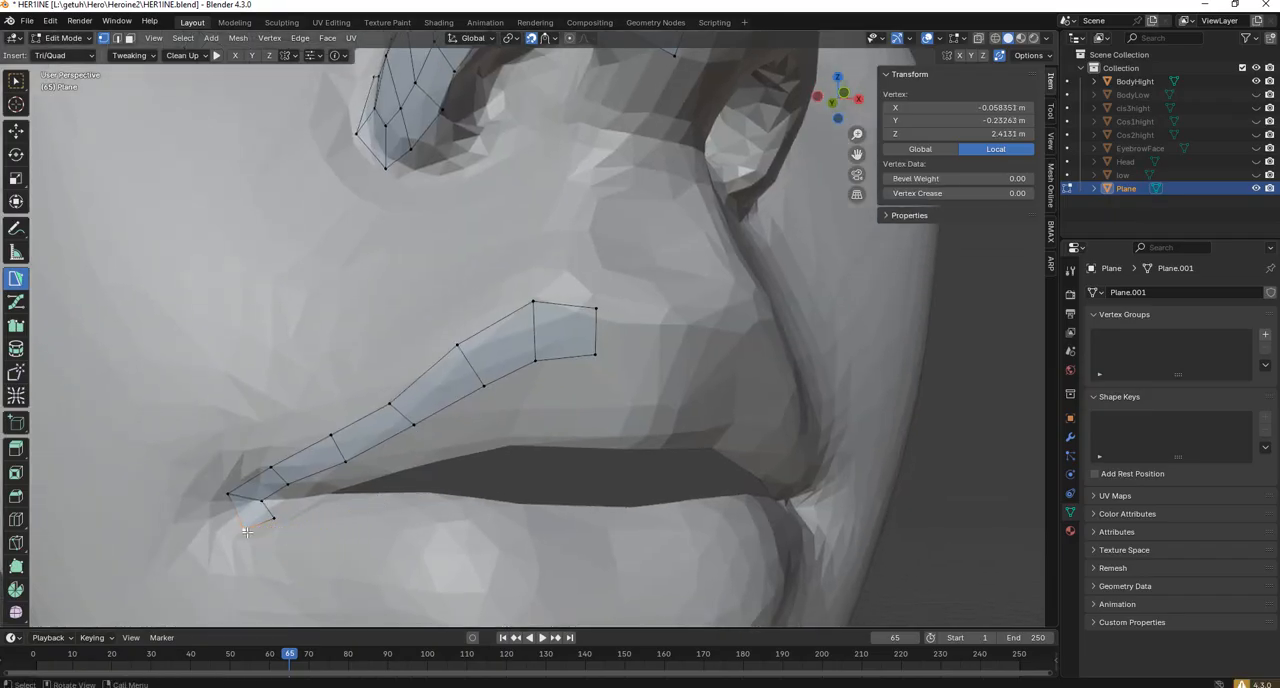
Add the first lower-lip quad beside the mouth corner and spread its vertices into an even shape.
ctrl+click(281, 546)
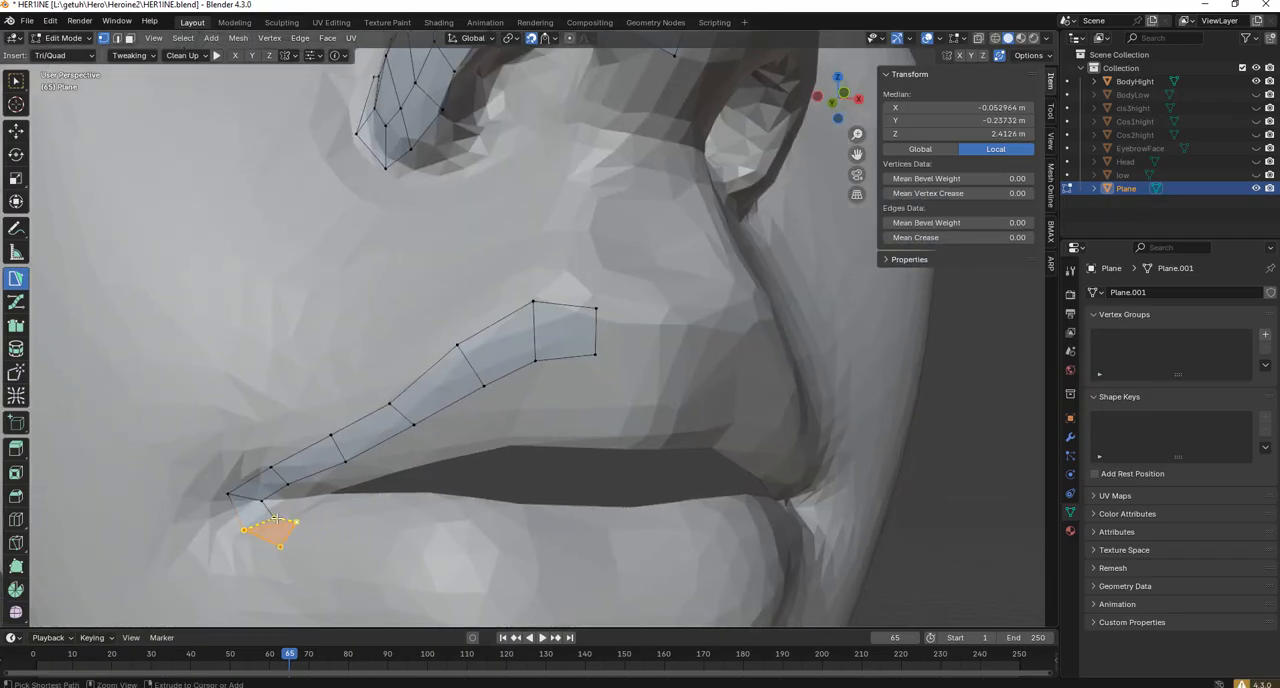
ctrl+click(274, 518)
ctrl+click(317, 510)
drag(282, 547, 298, 553)
drag(275, 518, 275, 512)
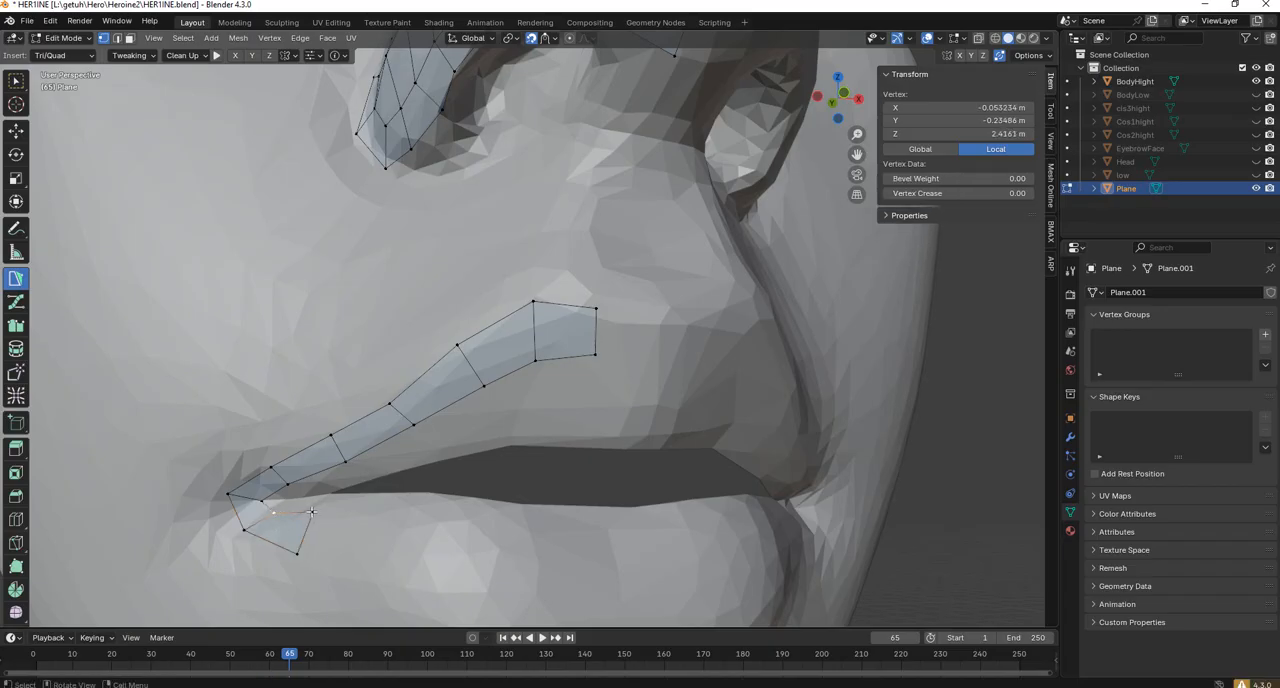
Continue the lower-lip strip past the face's midline with five quads and raise the last quad's upper inner vertex.
click(312, 512)
ctrl+click(375, 503)
ctrl+click(369, 575)
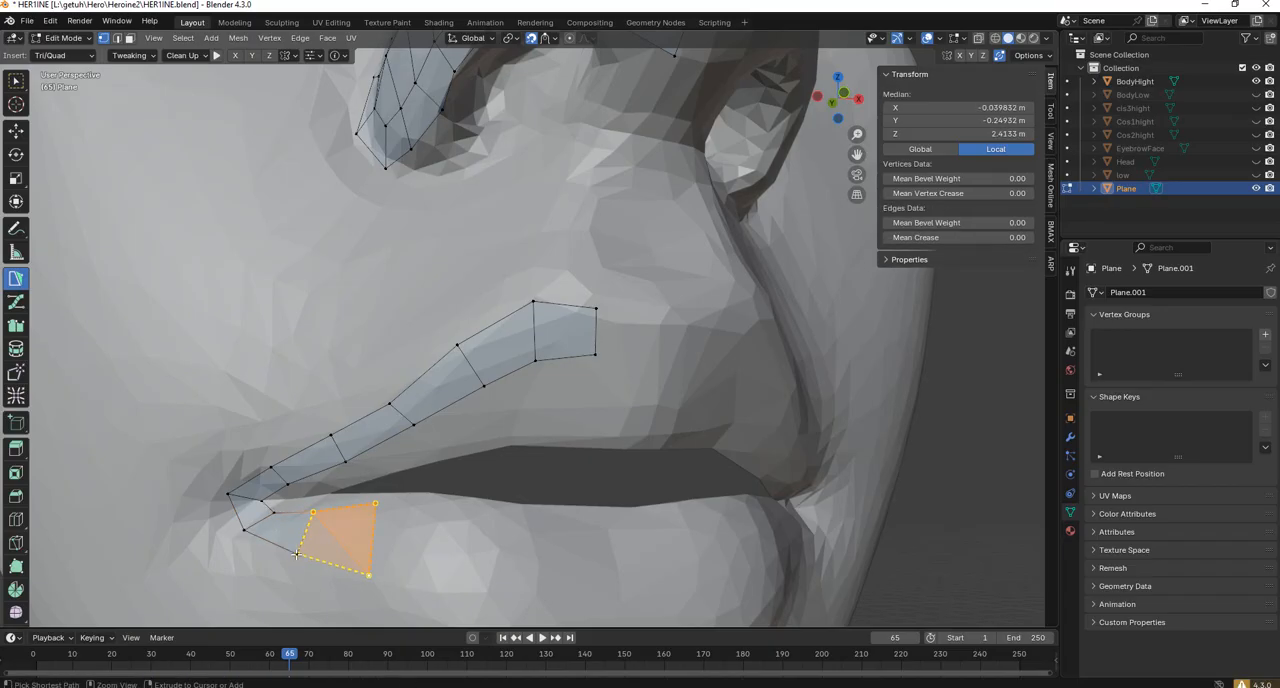
ctrl+click(453, 579)
ctrl+click(452, 516)
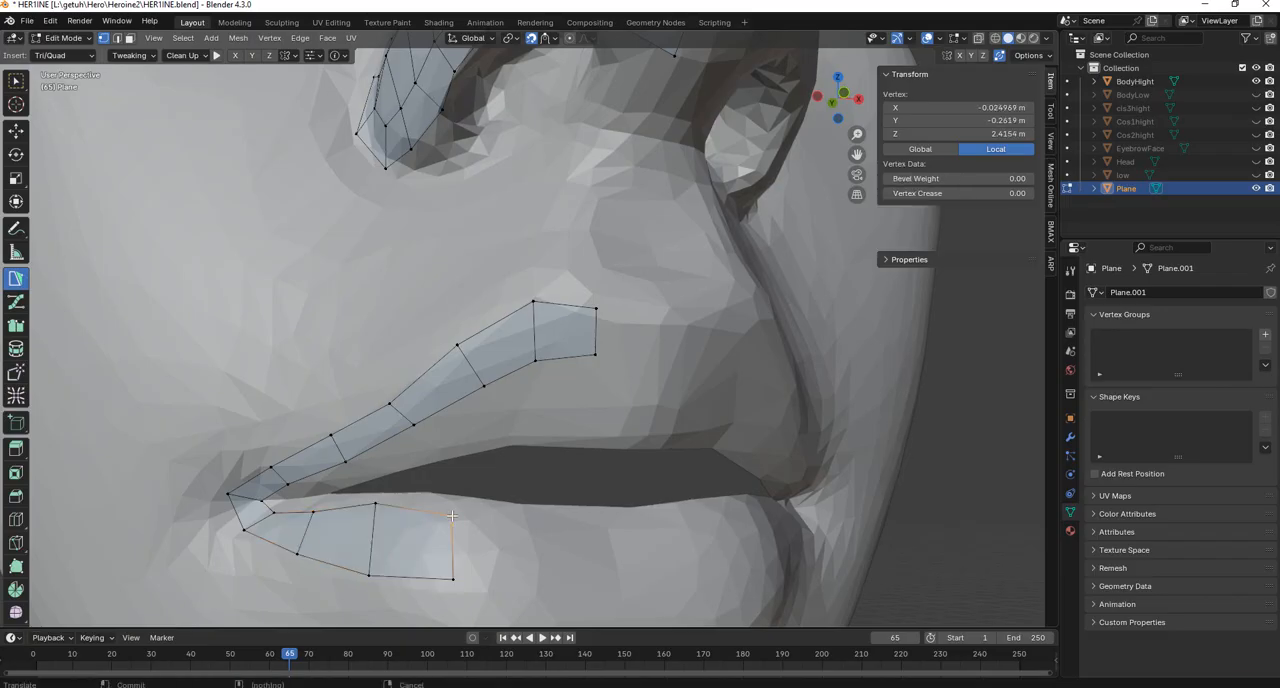
ctrl+click(532, 526)
ctrl+click(526, 586)
ctrl+click(601, 590)
ctrl+click(600, 525)
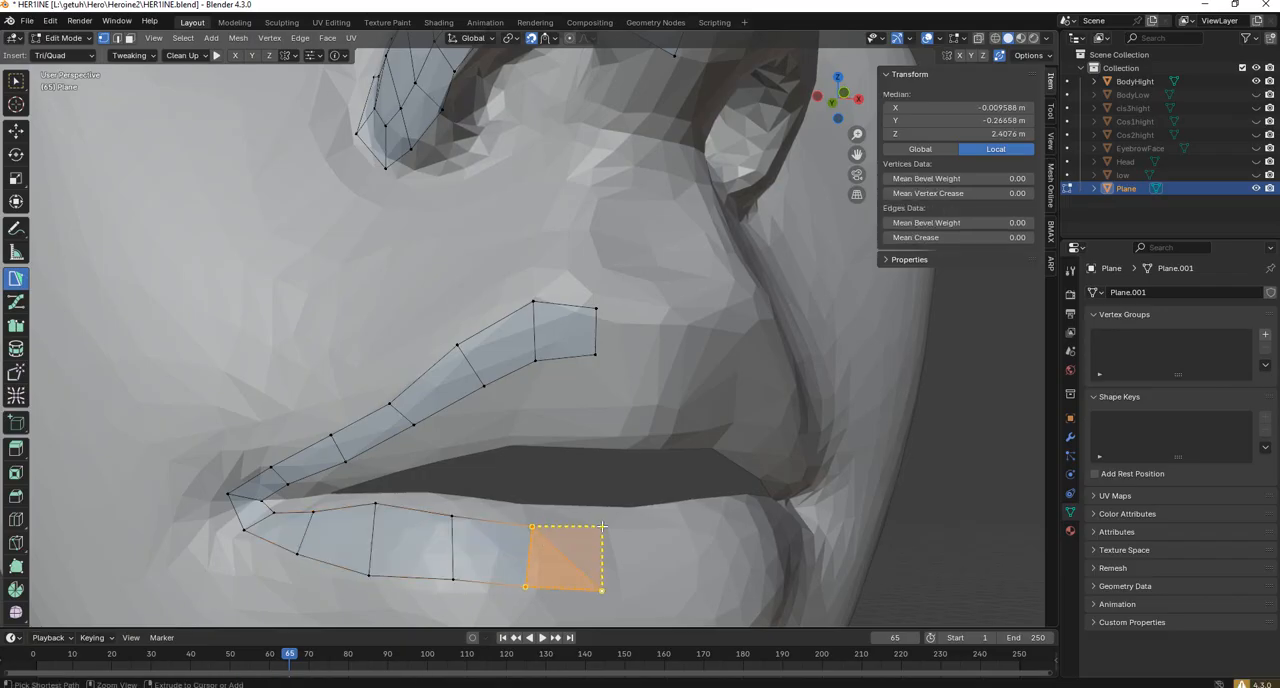
ctrl+click(654, 532)
ctrl+click(651, 598)
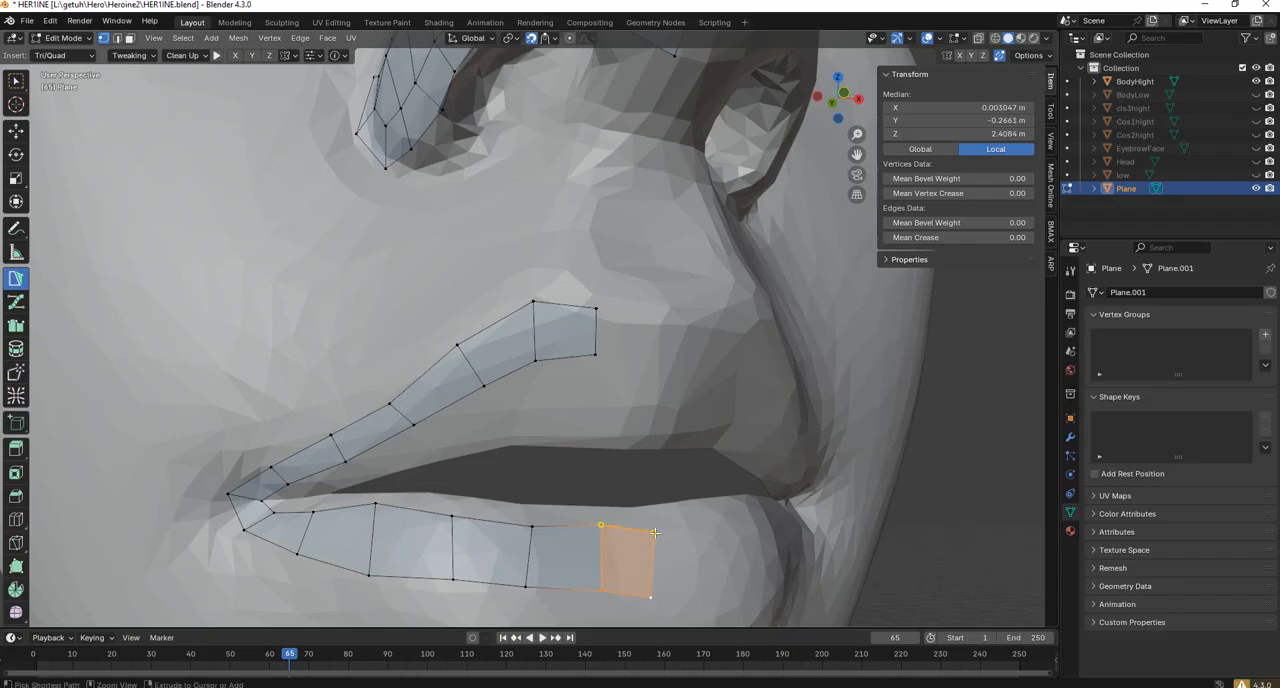
drag(654, 532, 654, 522)
Add a quad at the inner end of the upper-lip strip so that it crosses the face's midline.
scroll(607, 503, down, 2)
middle_drag(604, 503, 572, 373)
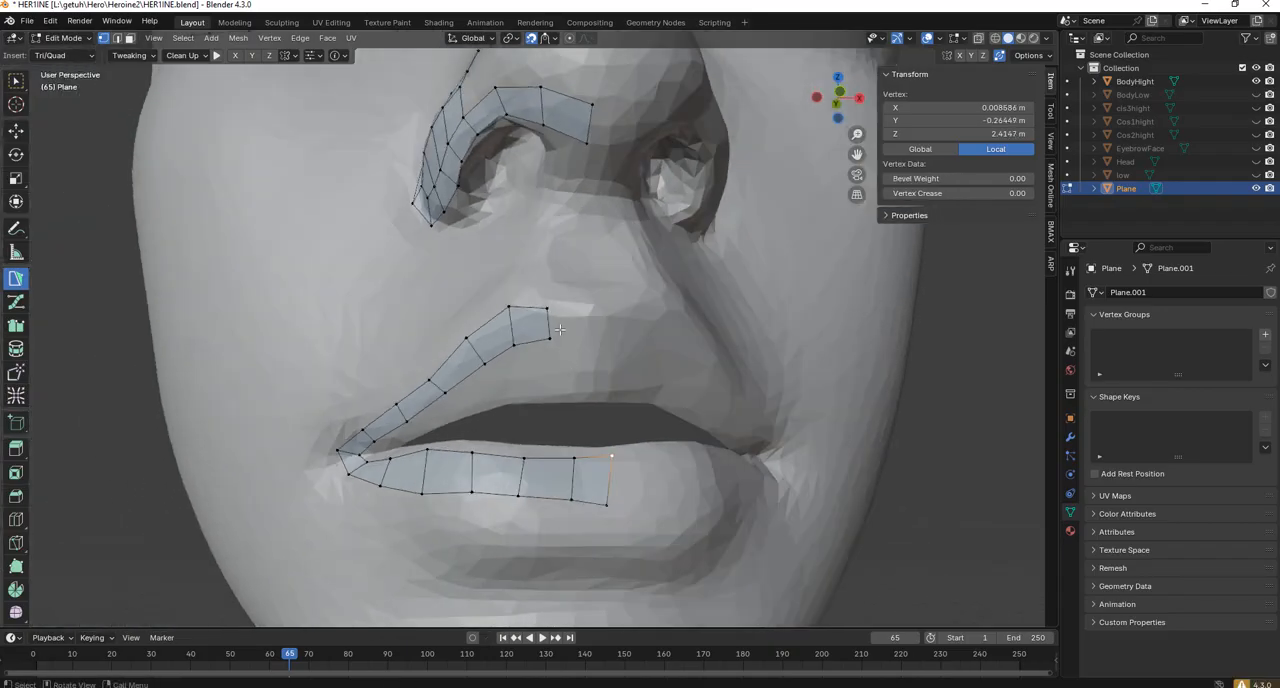
click(551, 336)
ctrl+click(588, 347)
ctrl+click(593, 315)
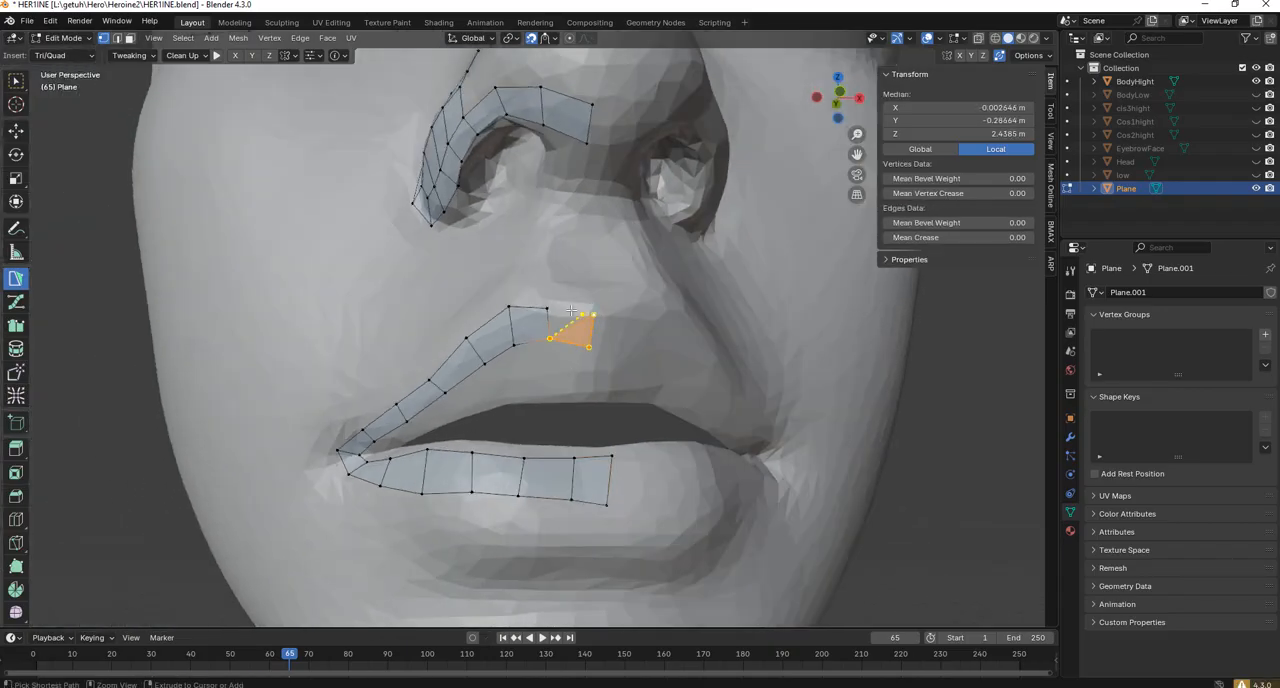
ctrl+click(547, 305)
Reposition the inner vertex of the lip strip at the mouth corner.
scroll(626, 392, down, 6)
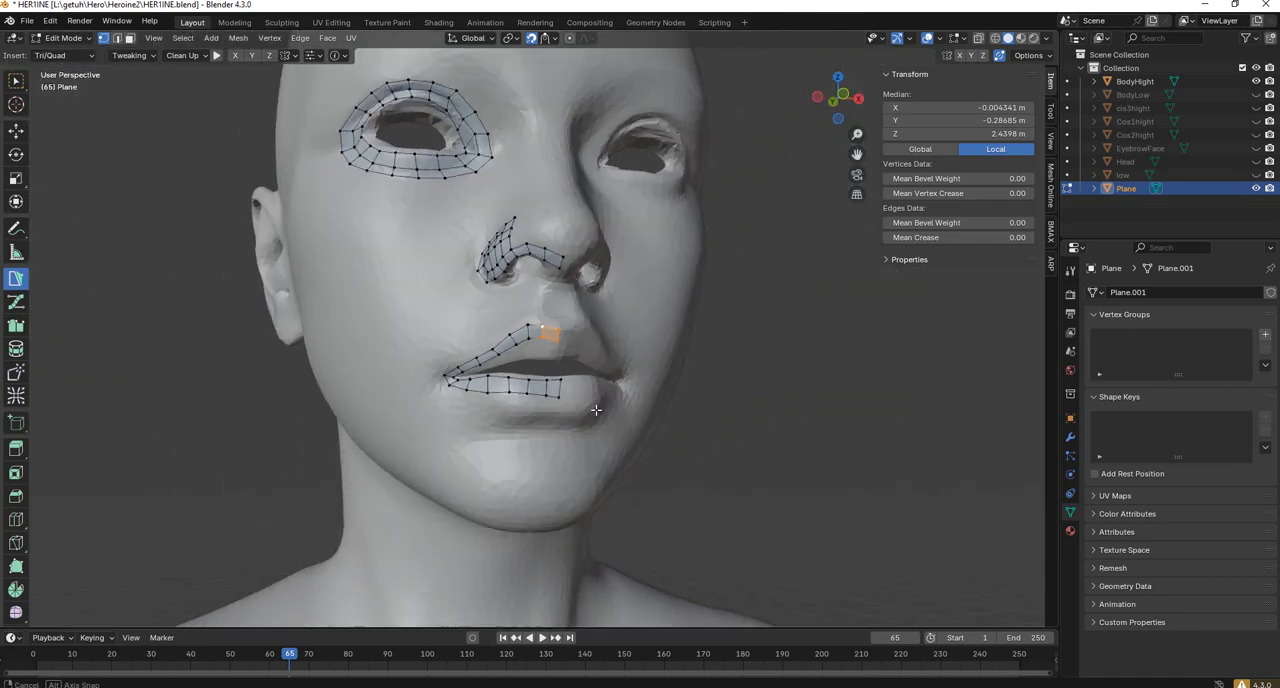
shift+middle_drag(577, 373, 497, 362)
scroll(550, 428, up, 2)
scroll(484, 413, up, 3)
click(349, 451)
ctrl+click(366, 454)
Examine the eye loop, nostril and lip topology on the whole face from several angles.
scroll(368, 453, down, 7)
scroll(494, 447, down, 3)
scroll(494, 447, up, 5)
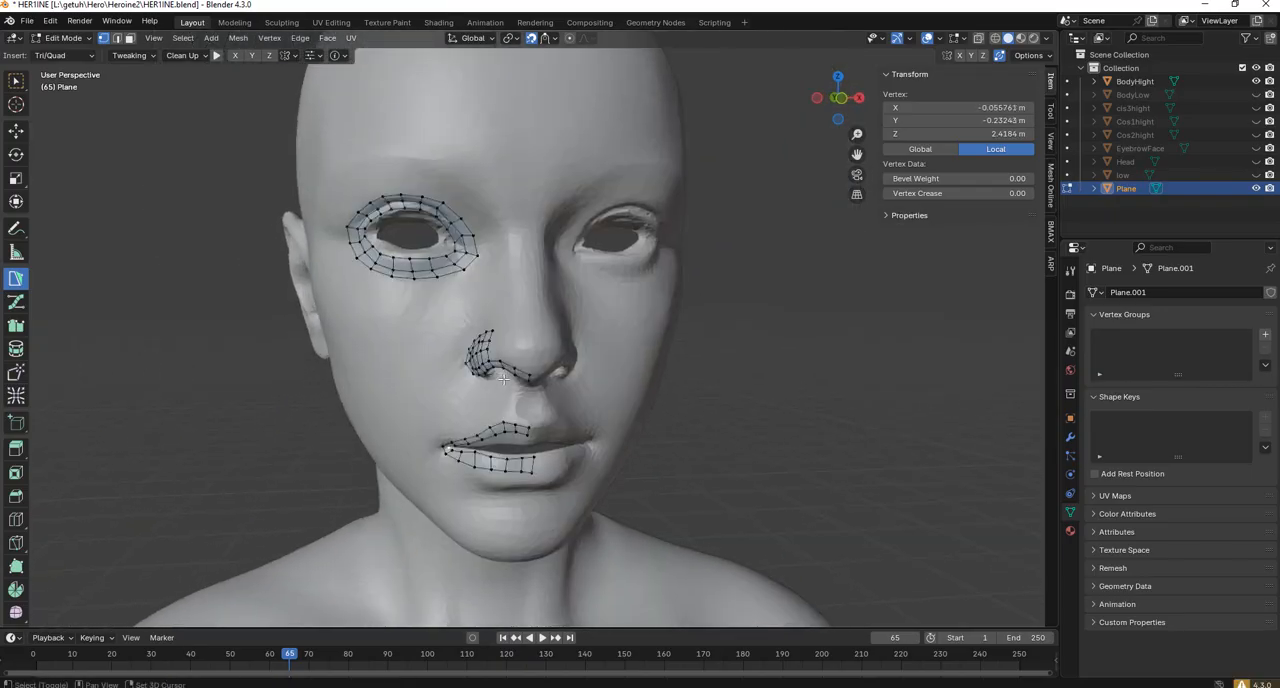
scroll(480, 340, down, 3)
middle_drag(434, 241, 482, 239)
scroll(482, 240, up, 4)
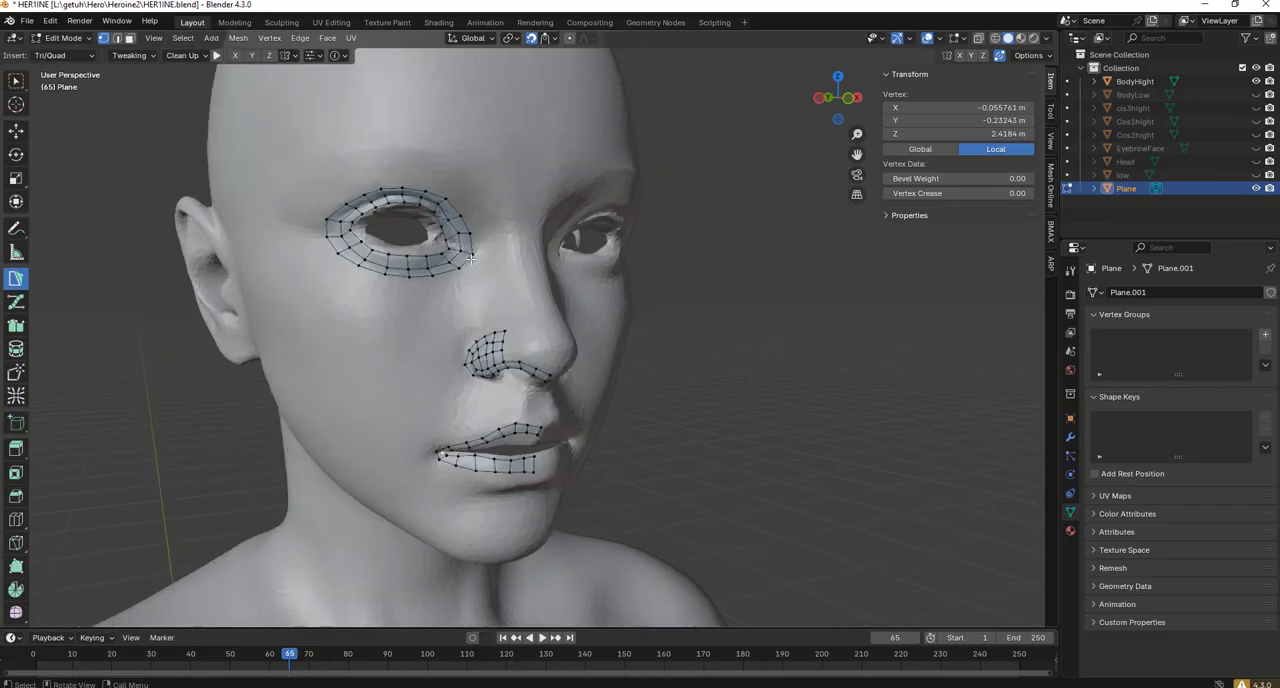
scroll(476, 262, down, 2)
scroll(473, 274, up, 3)
scroll(473, 274, down, 4)
middle_drag(473, 272, 418, 288)
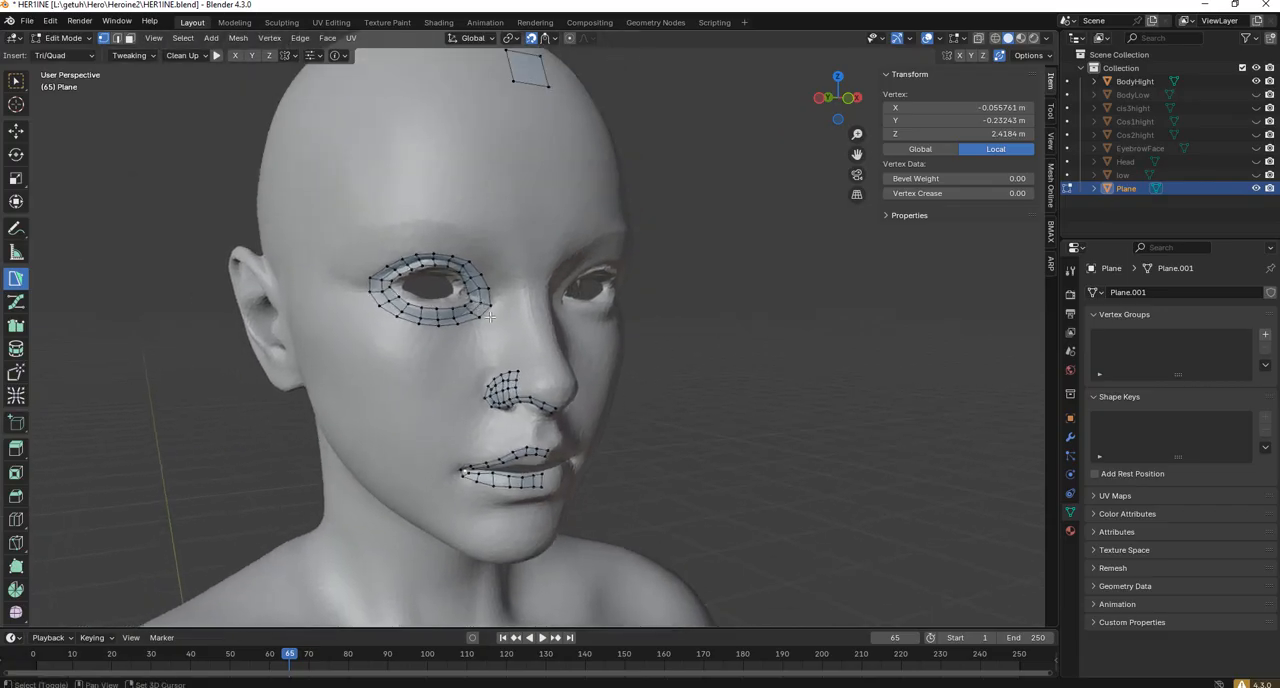
middle_drag(536, 412, 465, 350)
Reposition the next inner vertex of the upper-lip strip near the mouth corner.
scroll(447, 338, up, 4)
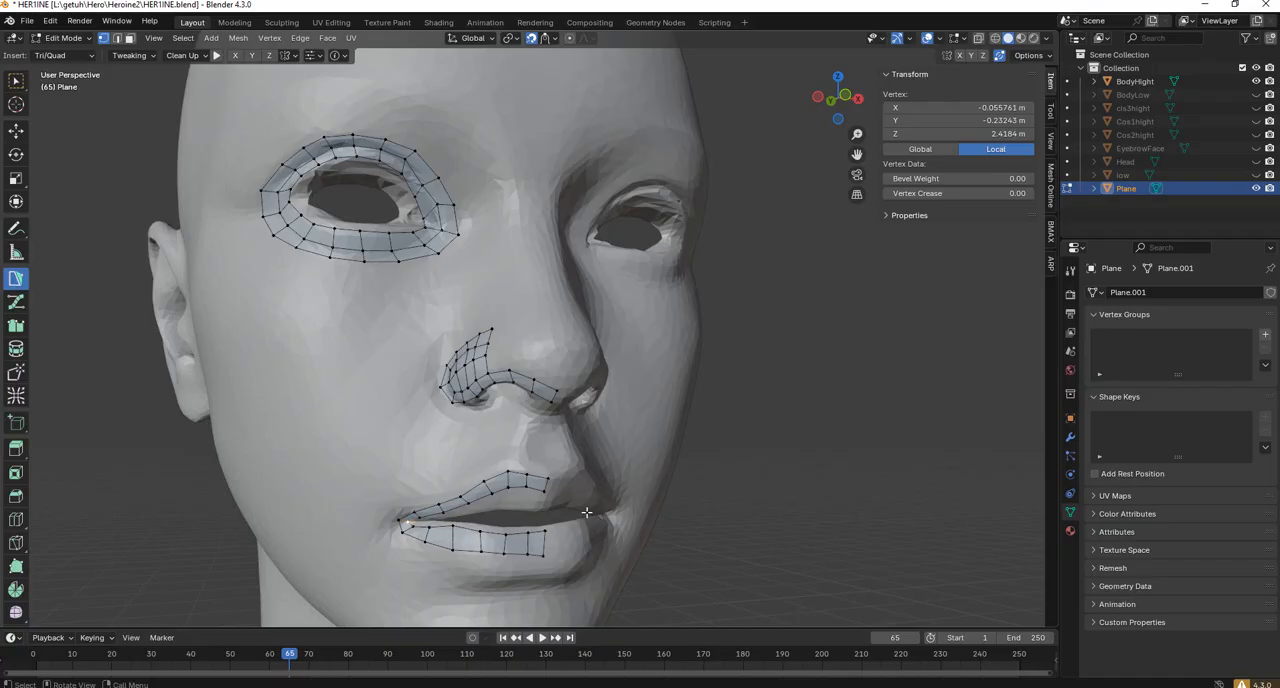
middle_drag(561, 477, 558, 405)
scroll(520, 450, up, 3)
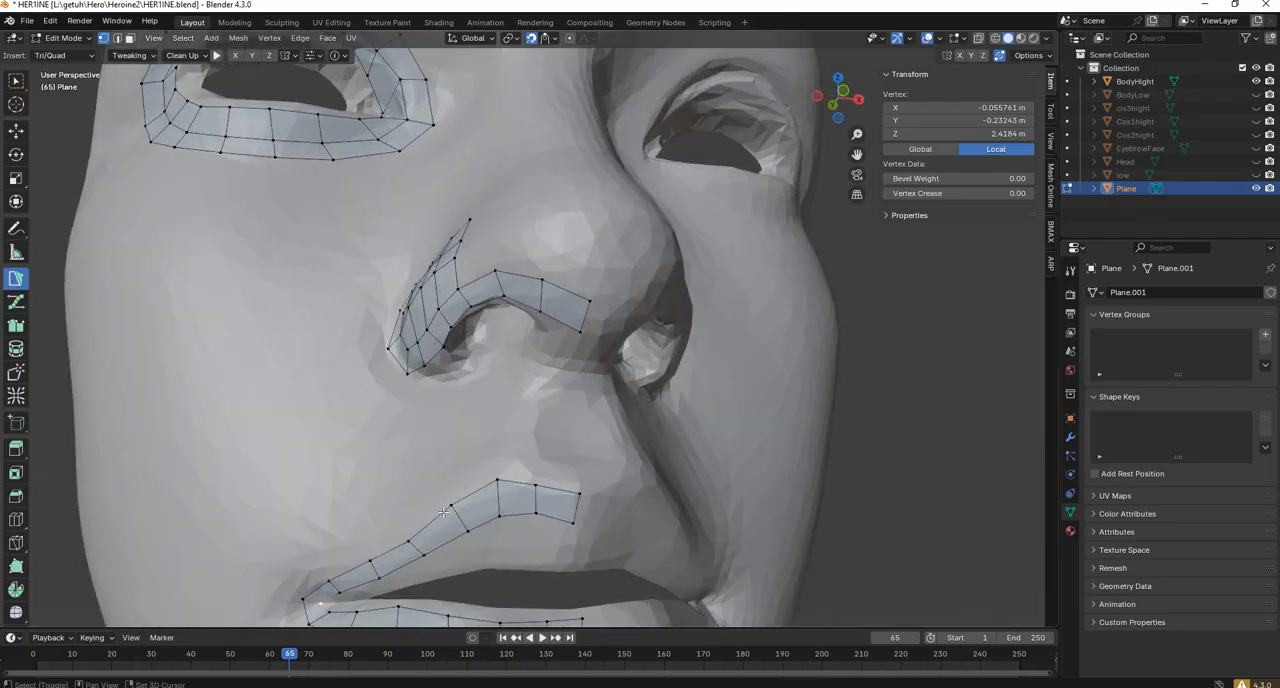
shift+middle_drag(376, 605, 428, 422)
drag(374, 421, 419, 406)
Check the spacing of the upper and lower lip strips and the mouth corner from the front and side.
scroll(440, 390, down, 3)
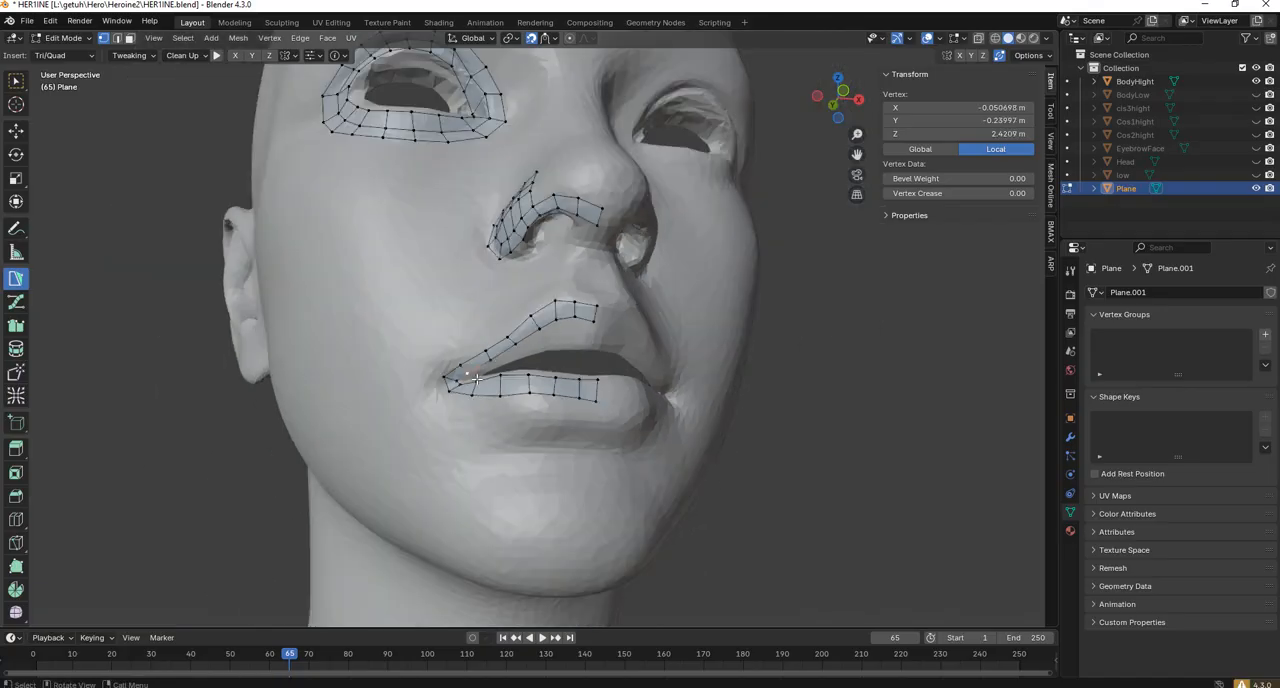
middle_drag(492, 374, 478, 406)
scroll(478, 406, down, 1)
scroll(480, 406, down, 2)
scroll(522, 385, up, 3)
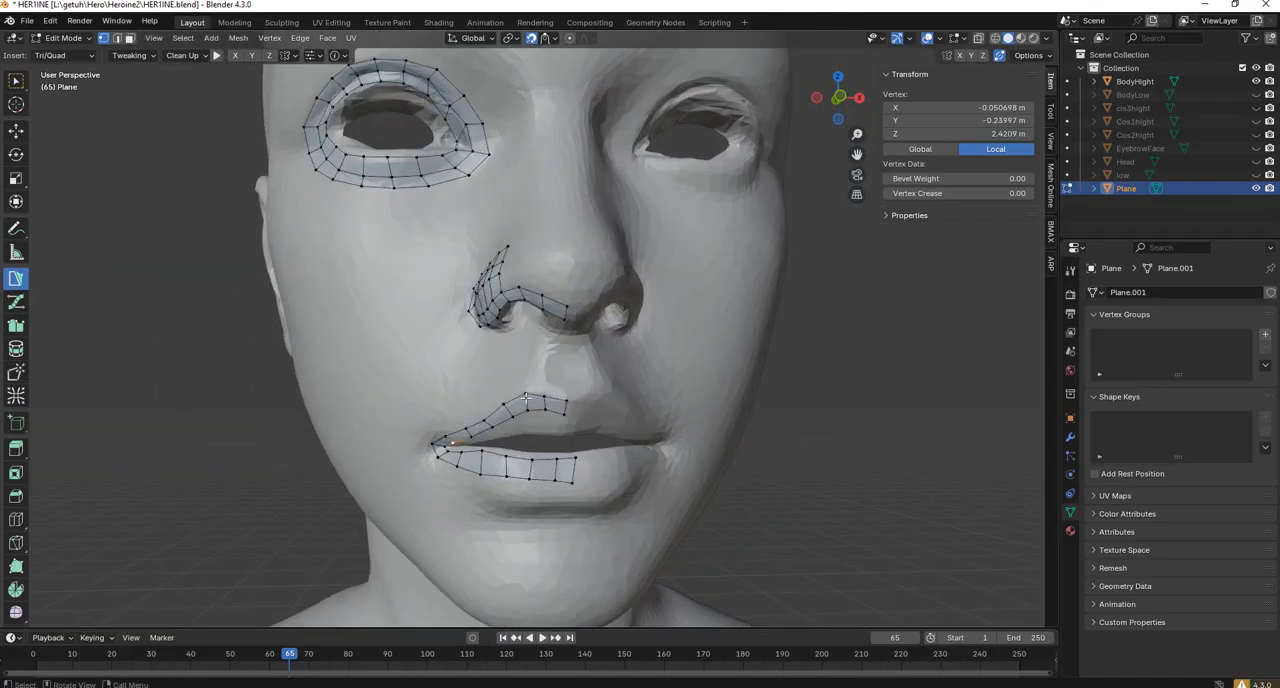
scroll(490, 420, up, 3)
middle_drag(455, 505, 489, 458)
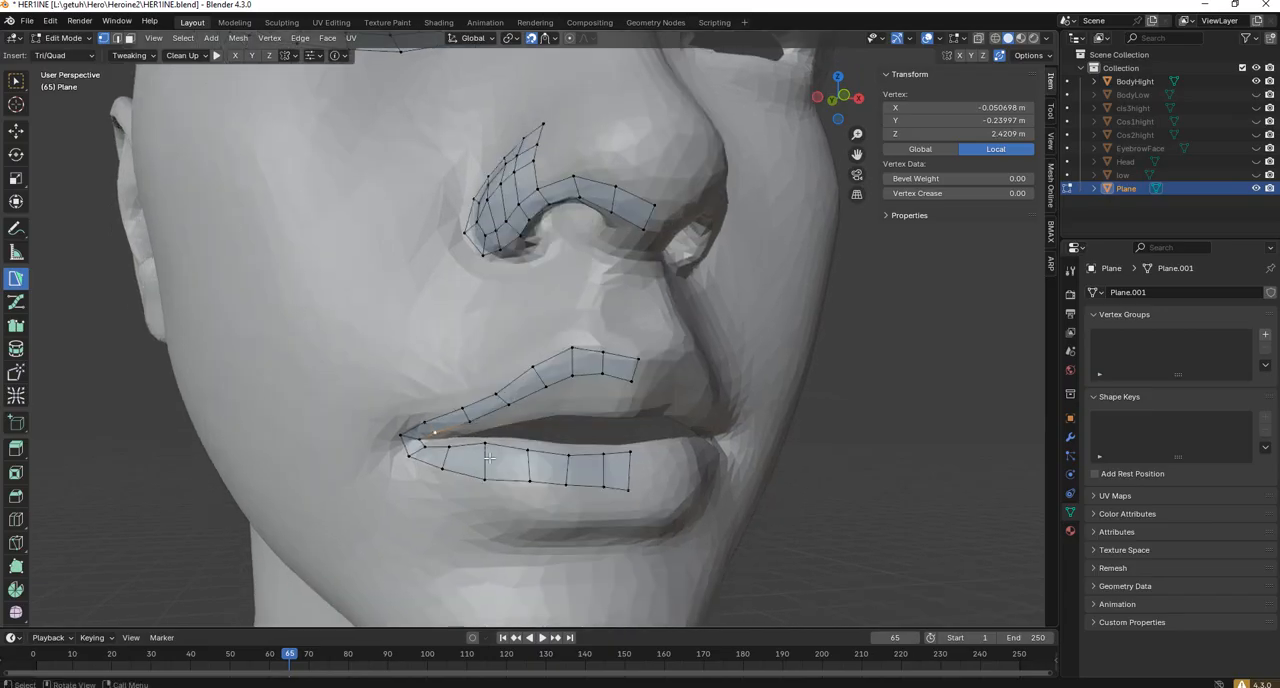
drag(482, 477, 526, 449)
middle_drag(527, 468, 516, 482)
drag(516, 496, 585, 487)
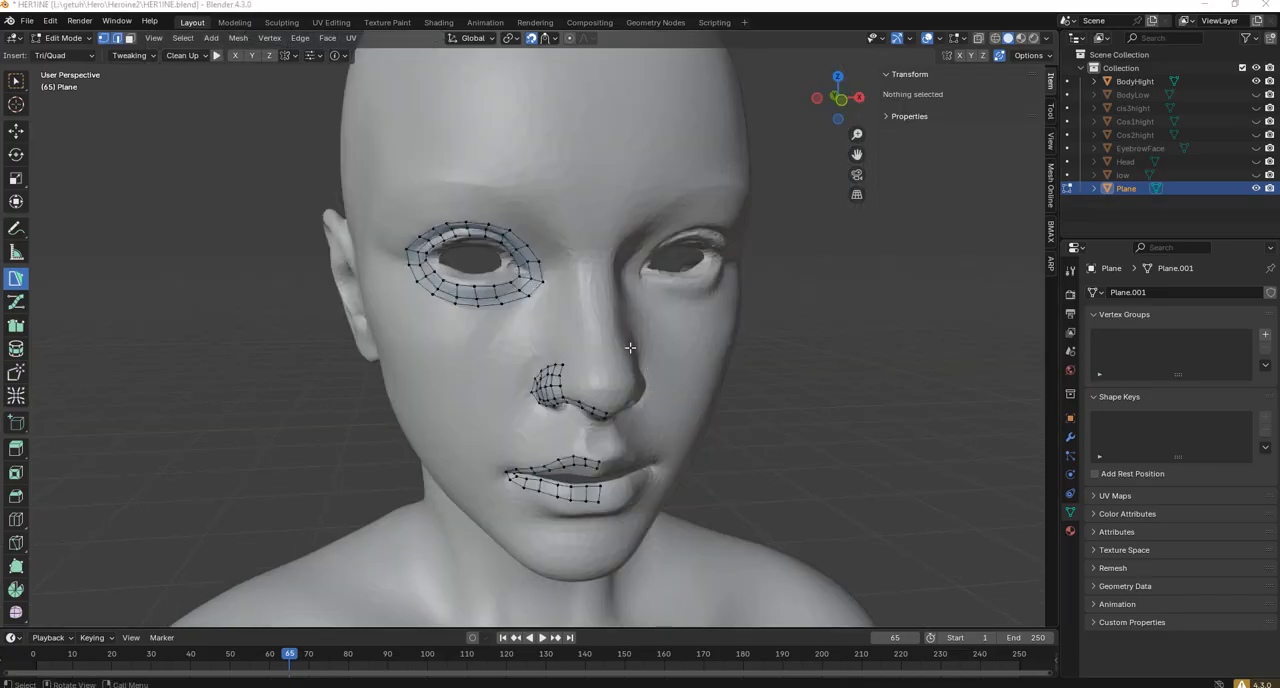
Switch to face selection, select the whole retopology mesh, symmetrize it from -X to +X and clear the selection.
click(130, 38)
scroll(590, 440, up, 1)
shift+middle_drag(592, 442, 577, 379)
click(586, 435)
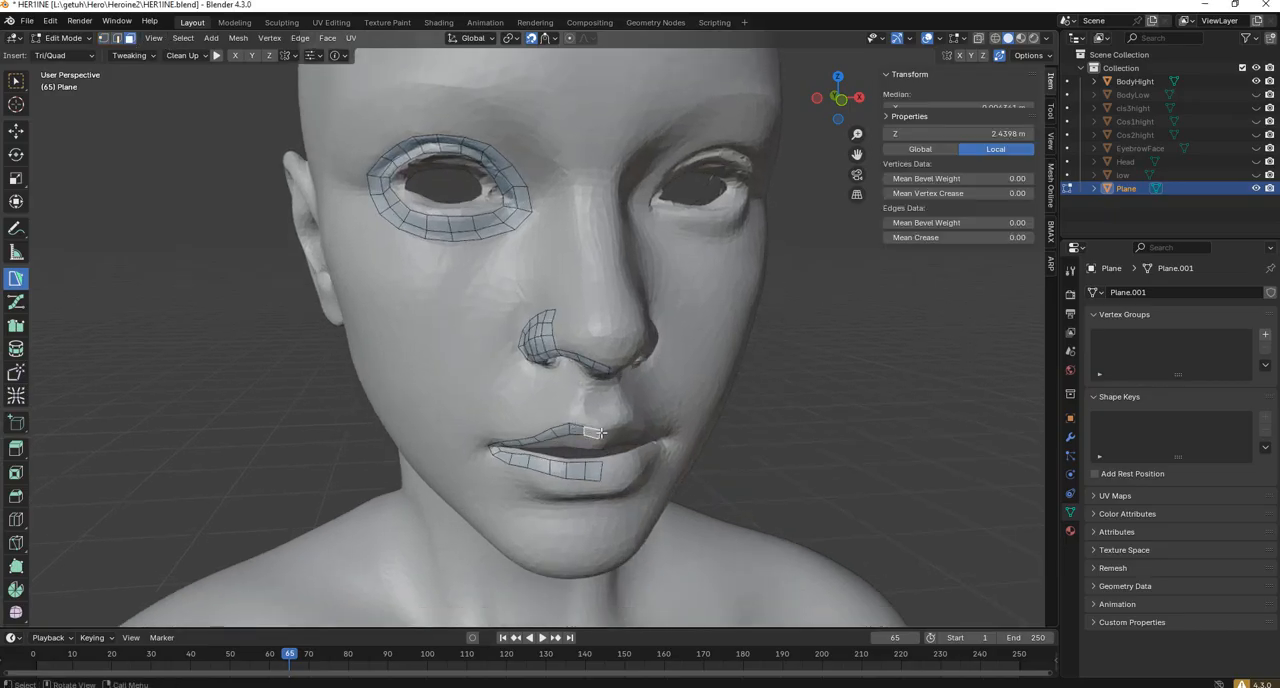
middle_drag(650, 418, 632, 395)
scroll(631, 395, down, 3)
shift+middle_drag(550, 186, 514, 212)
scroll(514, 212, up, 1)
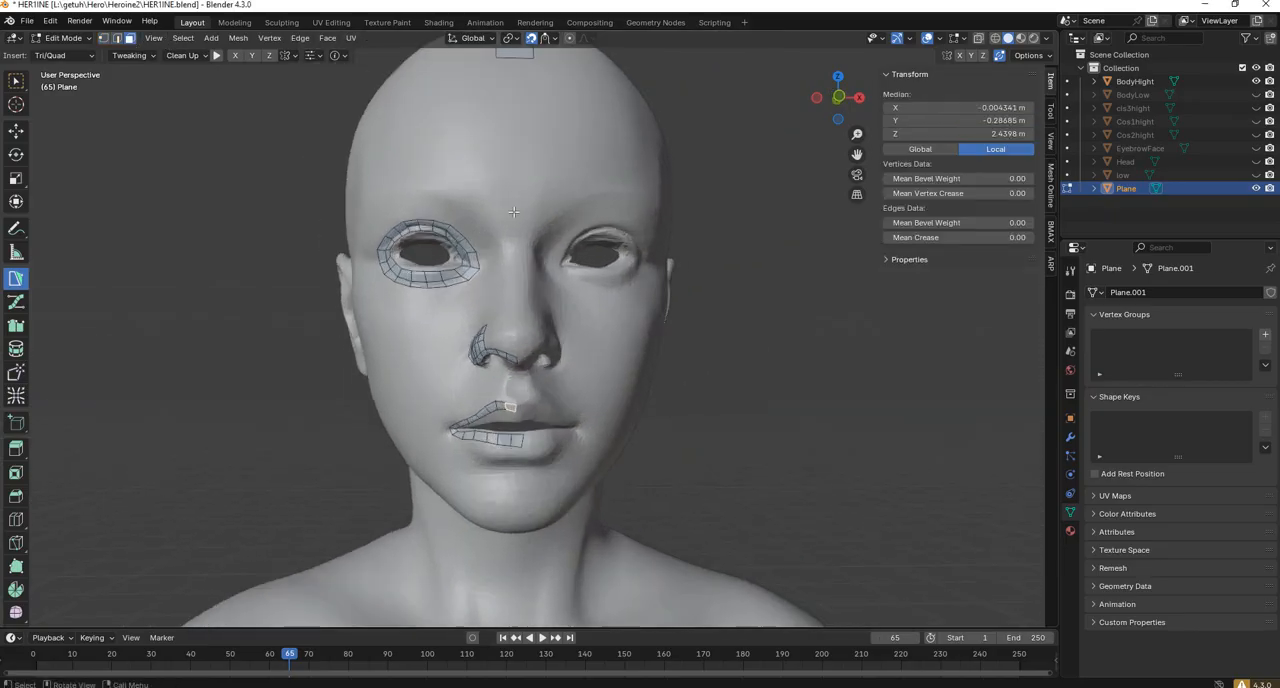
scroll(502, 212, up, 1)
click(462, 246)
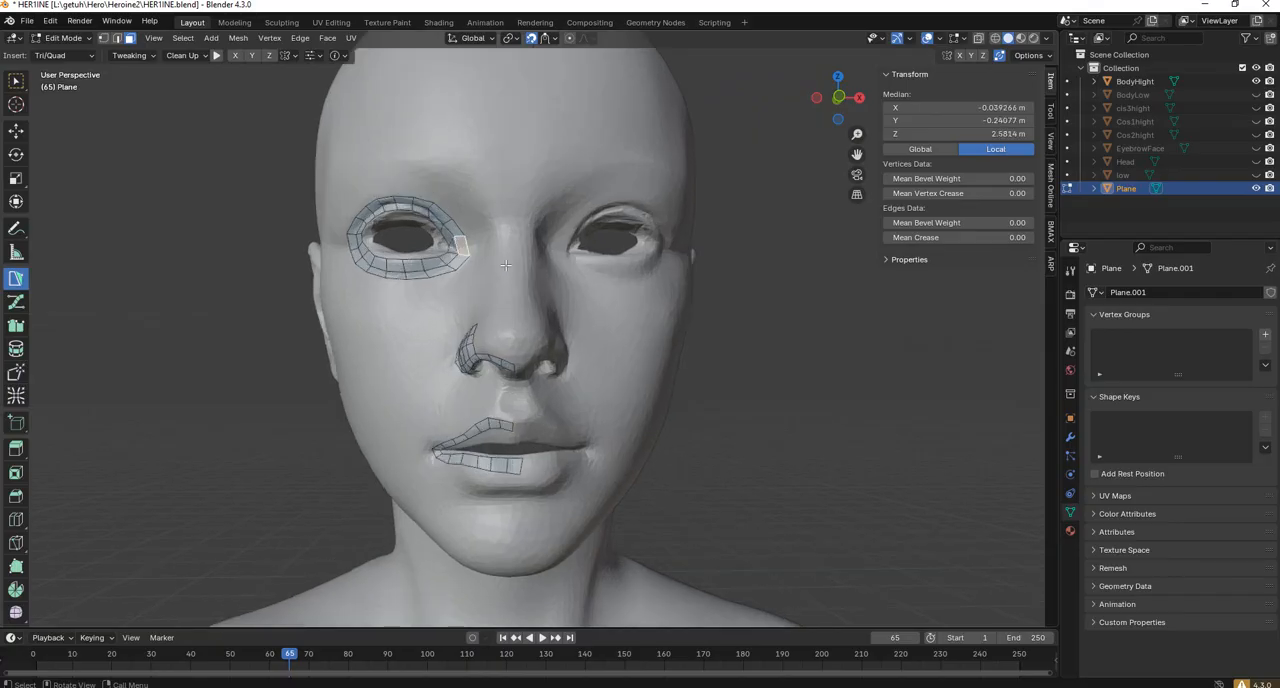
key(a)
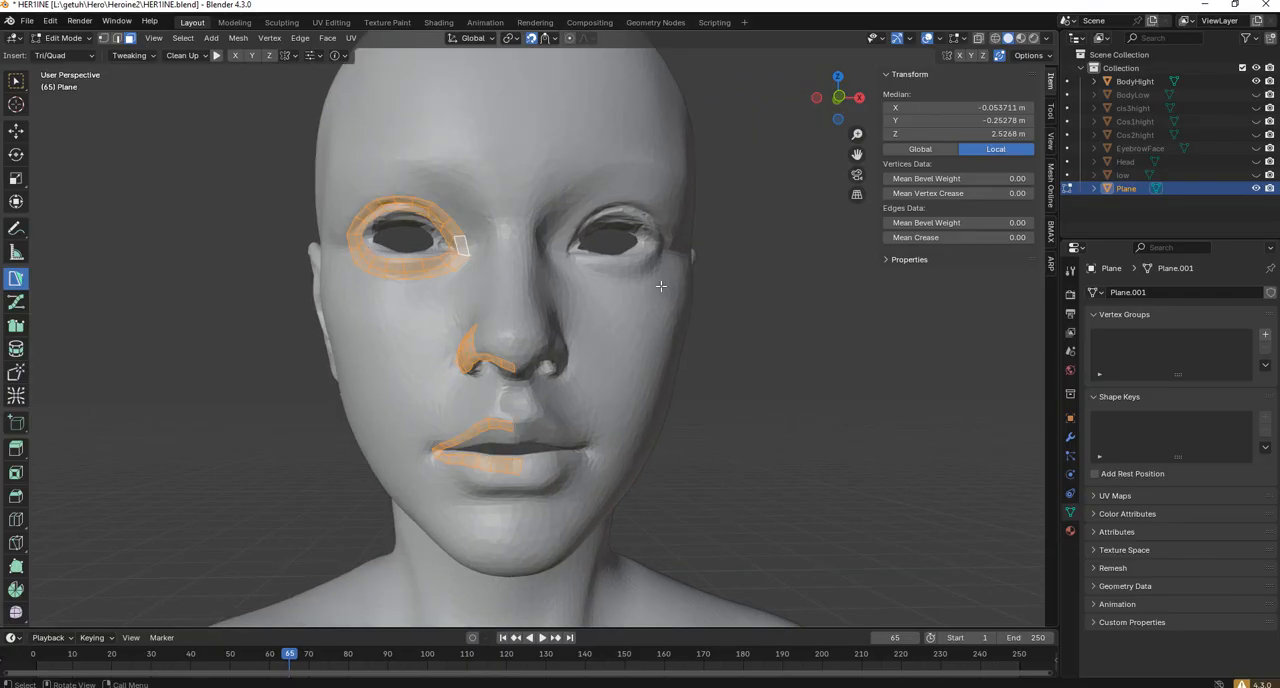
key(F3)
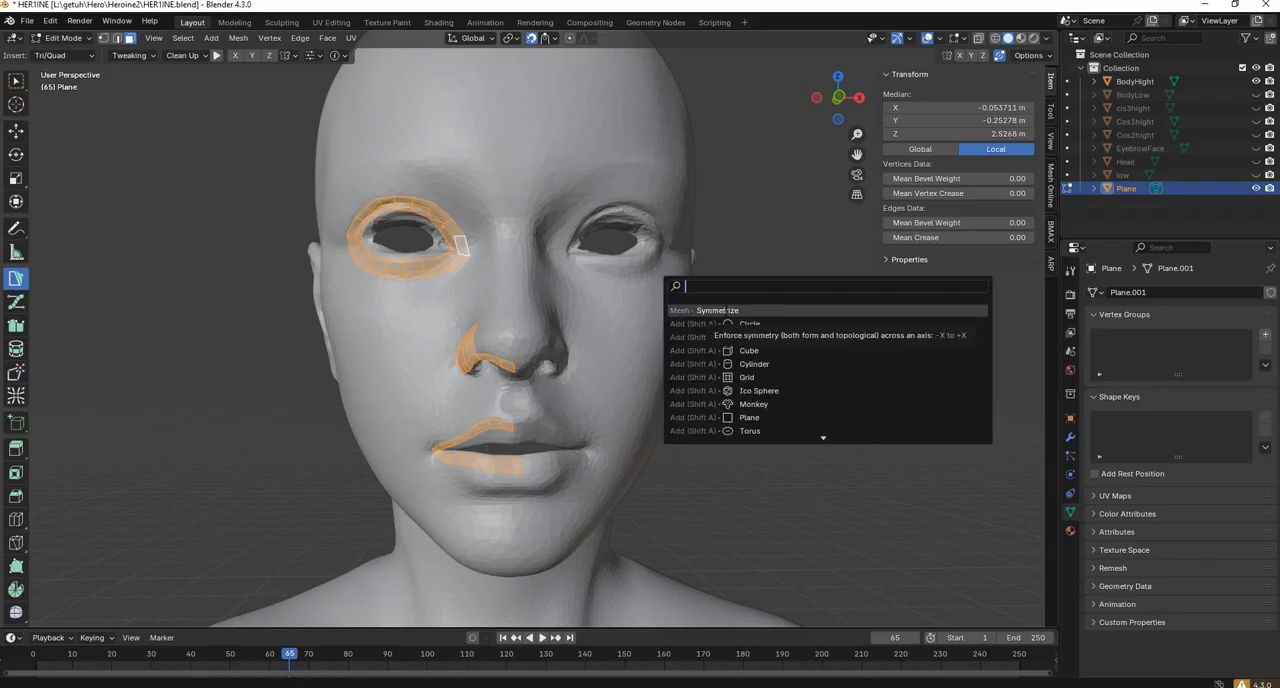
click(726, 310)
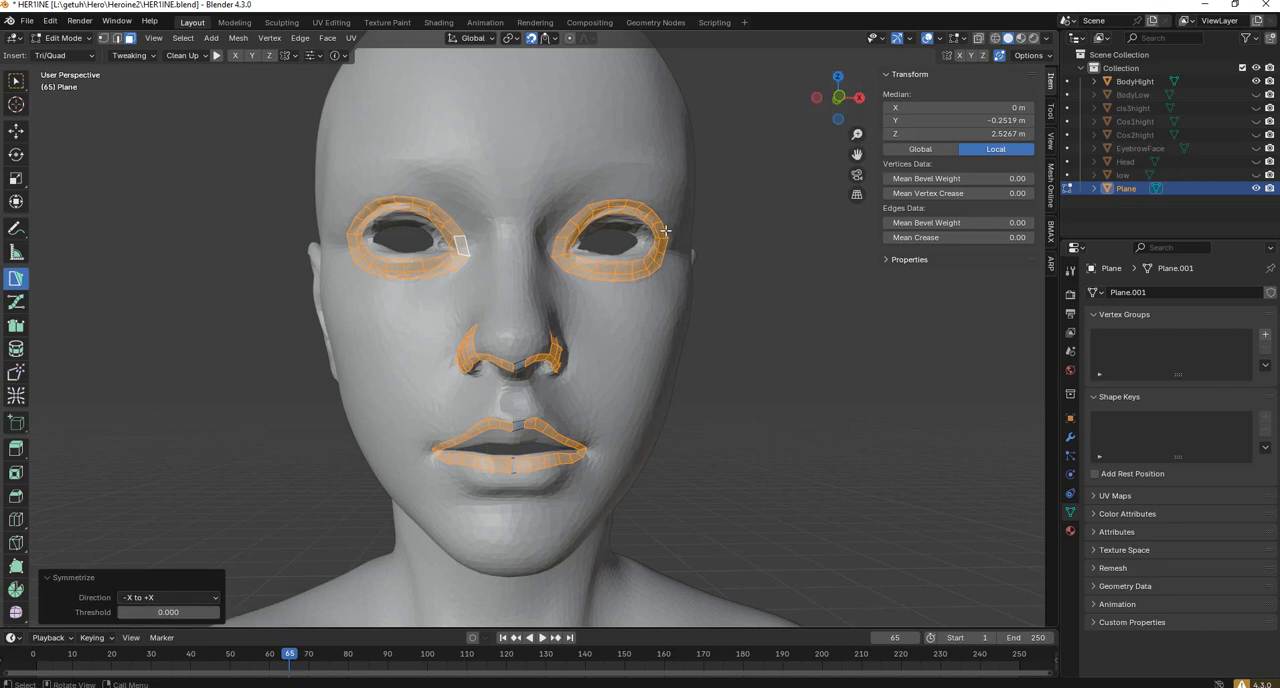
key(alt+a)
In vertex selection, shift the inner lower-lip vertex beside the midline toward the -X side and enable X-axis mirroring.
scroll(626, 471, up, 6)
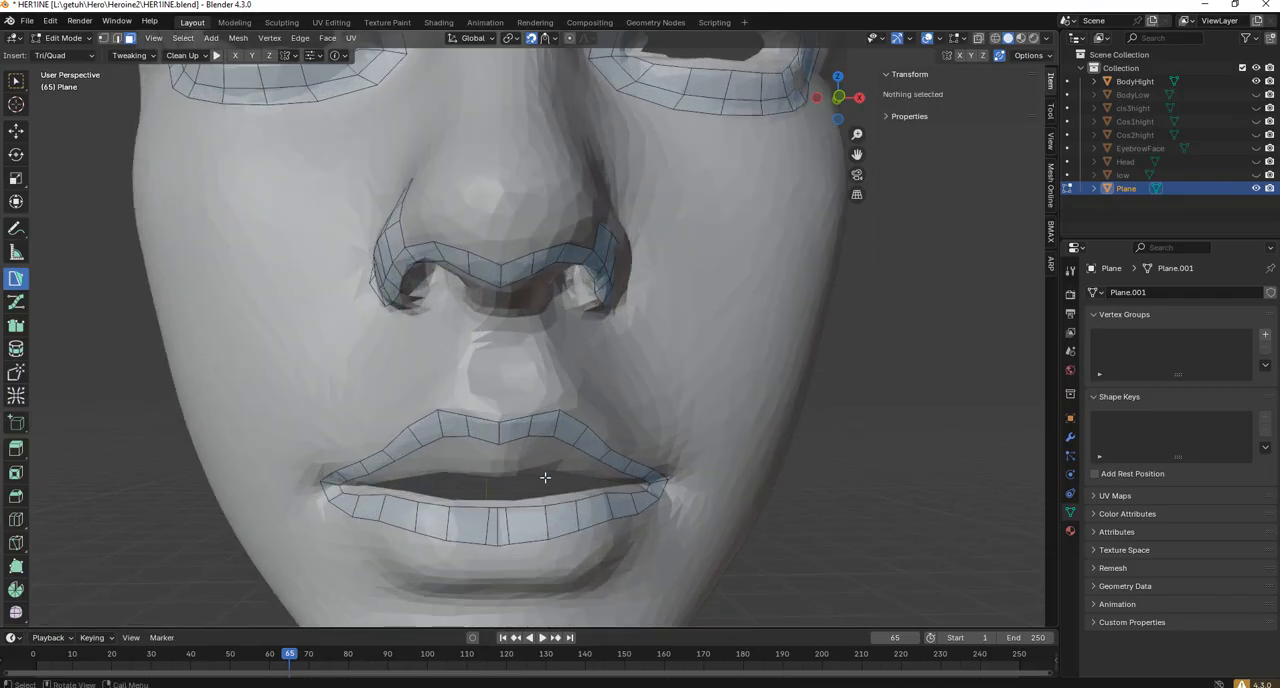
shift+middle_drag(545, 477, 554, 381)
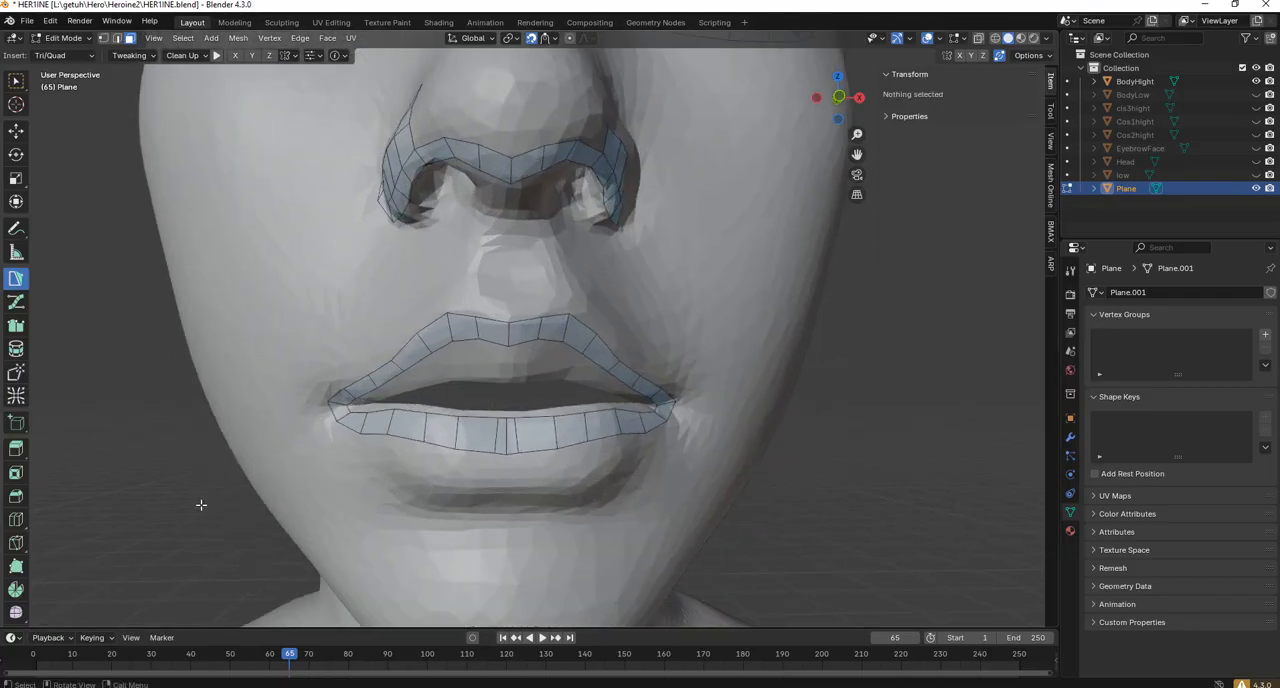
click(493, 416)
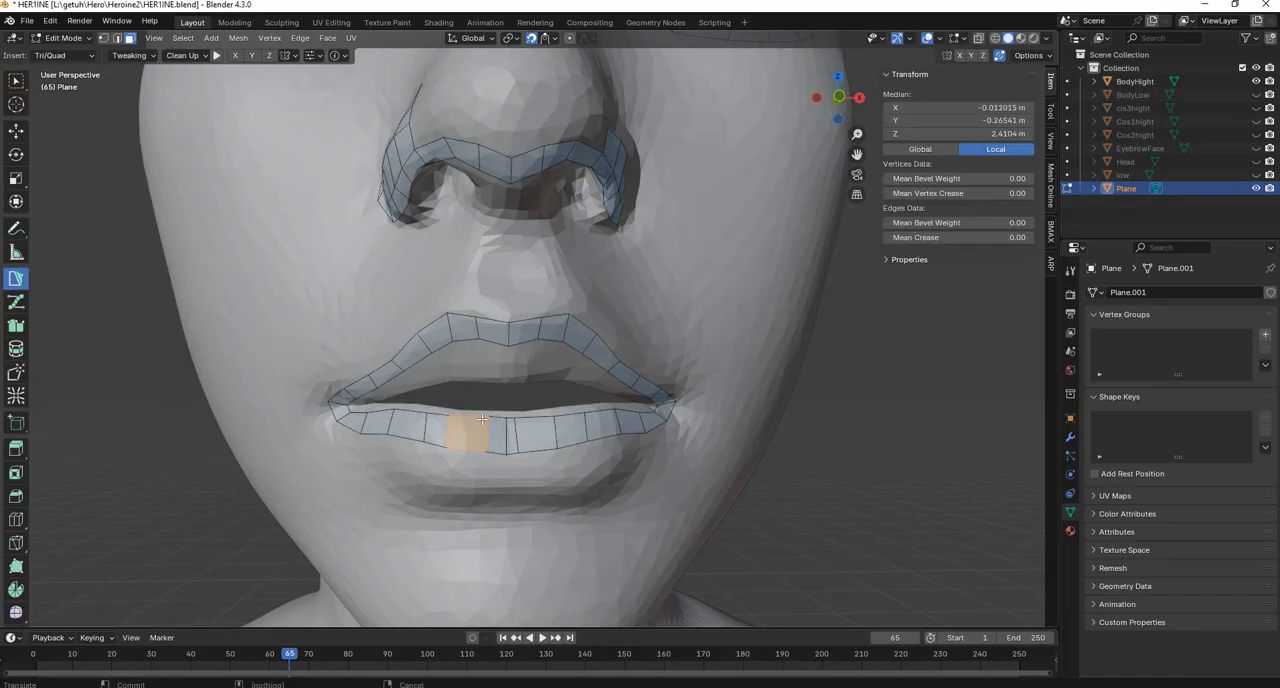
key(alt+a)
key(1)
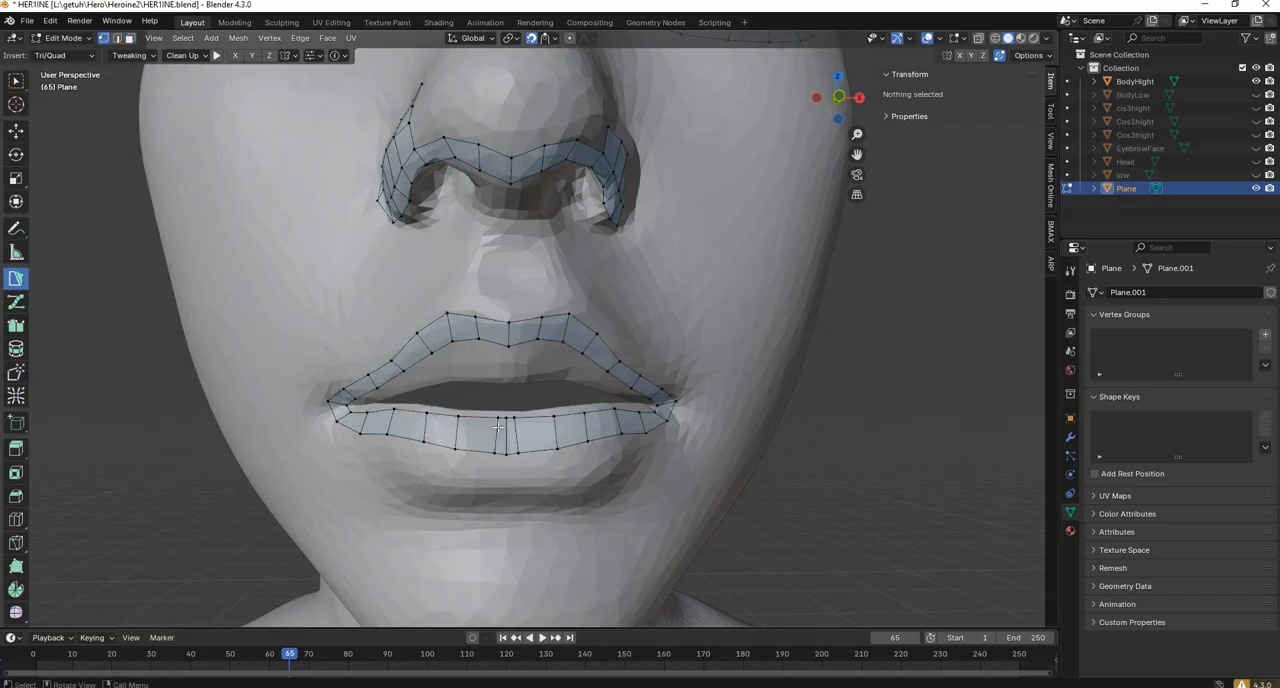
mouse_move(498, 418)
mouse_down()
mouse_move(486, 452)
mouse_move(486, 416)
mouse_move(488, 457)
mouse_move(488, 418)
mouse_up()
click(958, 55)
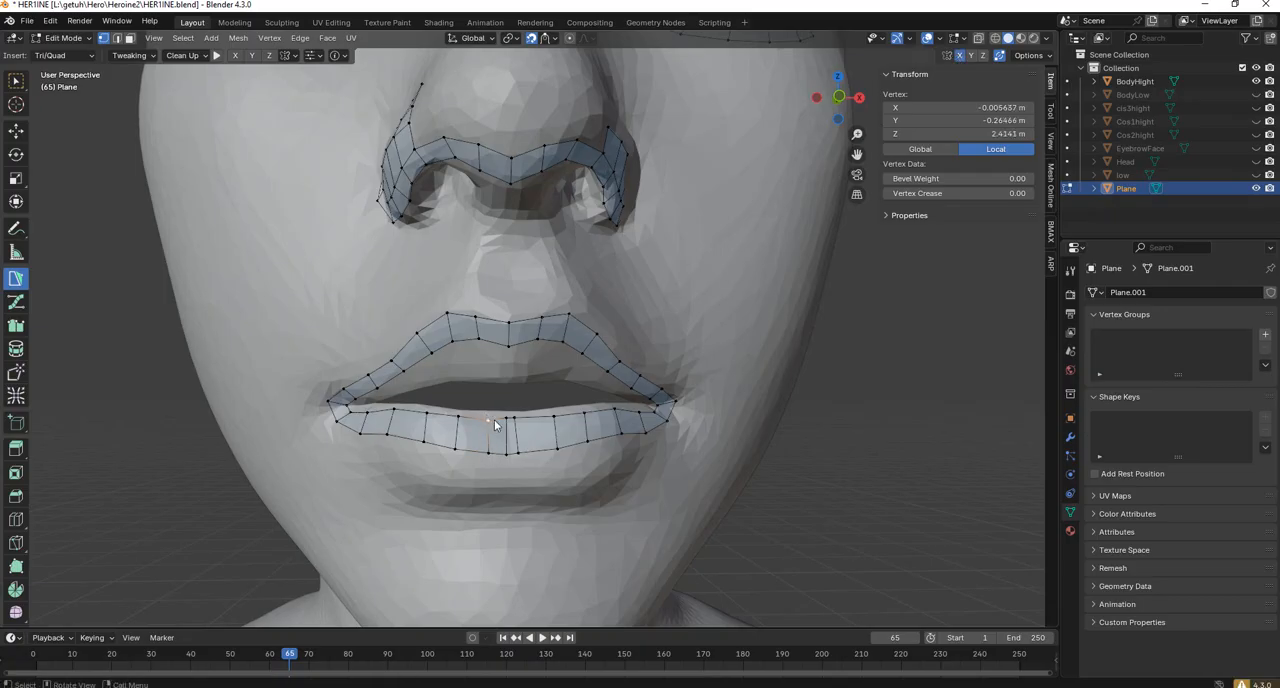
Examine the lip strips and nostril topology up close and from three-quarter and wider views.
scroll(495, 422, down, 3)
middle_drag(496, 445, 519, 441)
scroll(518, 442, down, 3)
scroll(513, 415, up, 3)
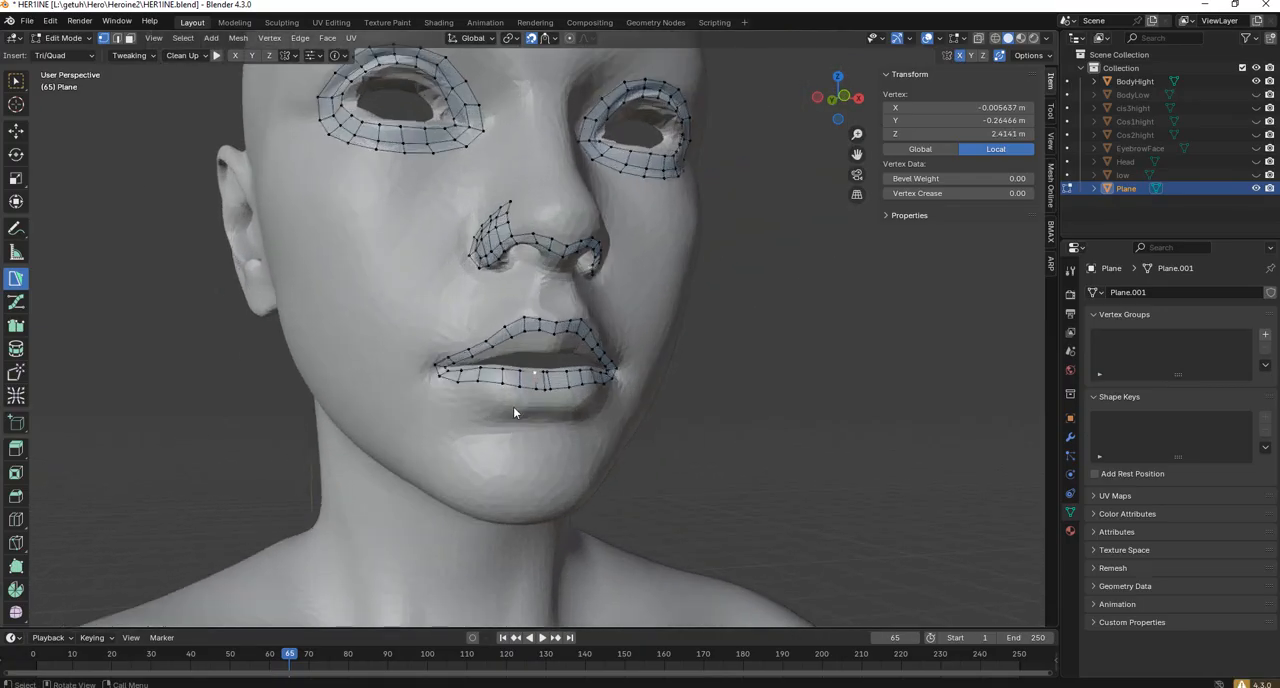
scroll(513, 406, up, 5)
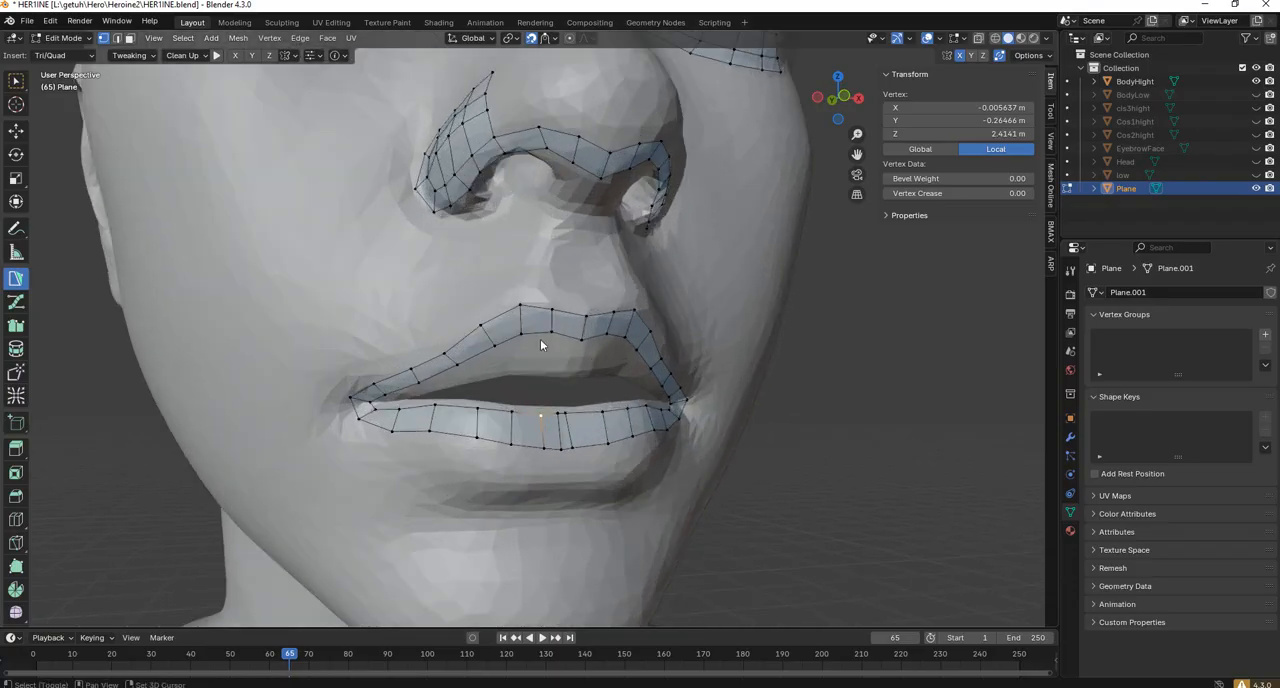
middle_drag(540, 345, 637, 339)
scroll(586, 277, down, 4)
scroll(575, 284, up, 4)
scroll(573, 277, down, 4)
middle_drag(623, 386, 612, 341)
Activate the Strokes tool for work on the shoulder and set its brush size to 43 px.
middle_drag(505, 435, 484, 450)
scroll(483, 450, up, 1)
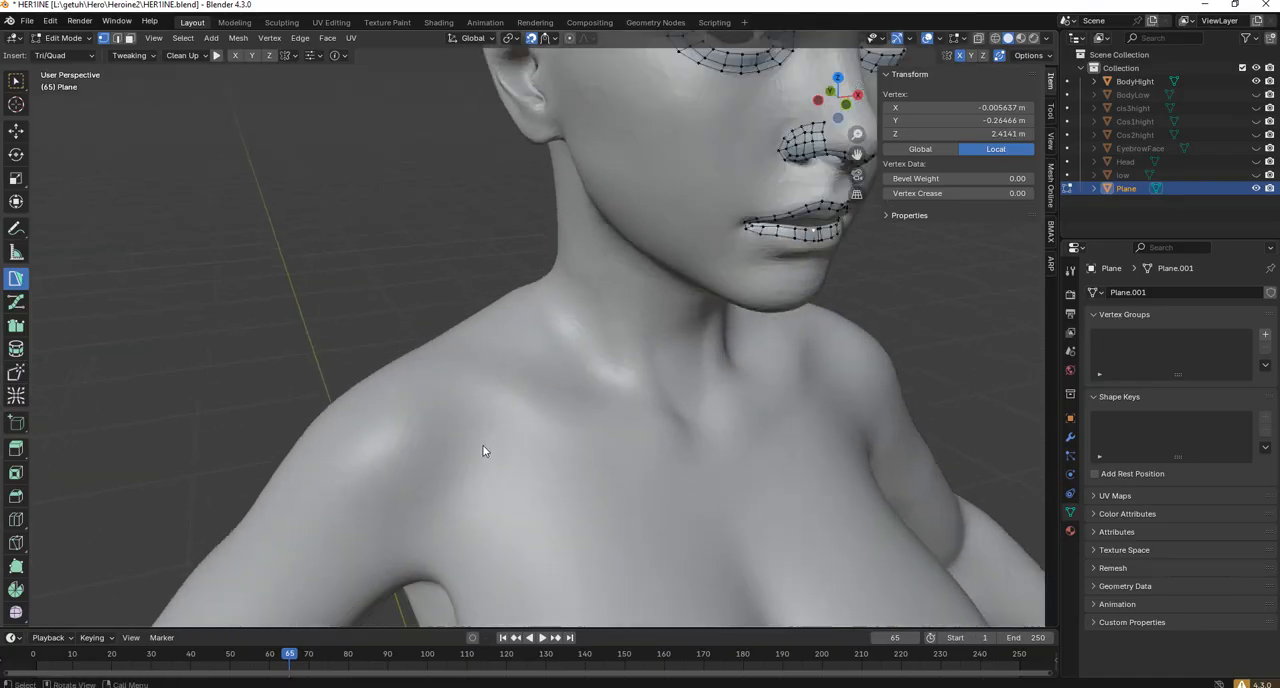
scroll(483, 450, down, 4)
scroll(490, 432, up, 4)
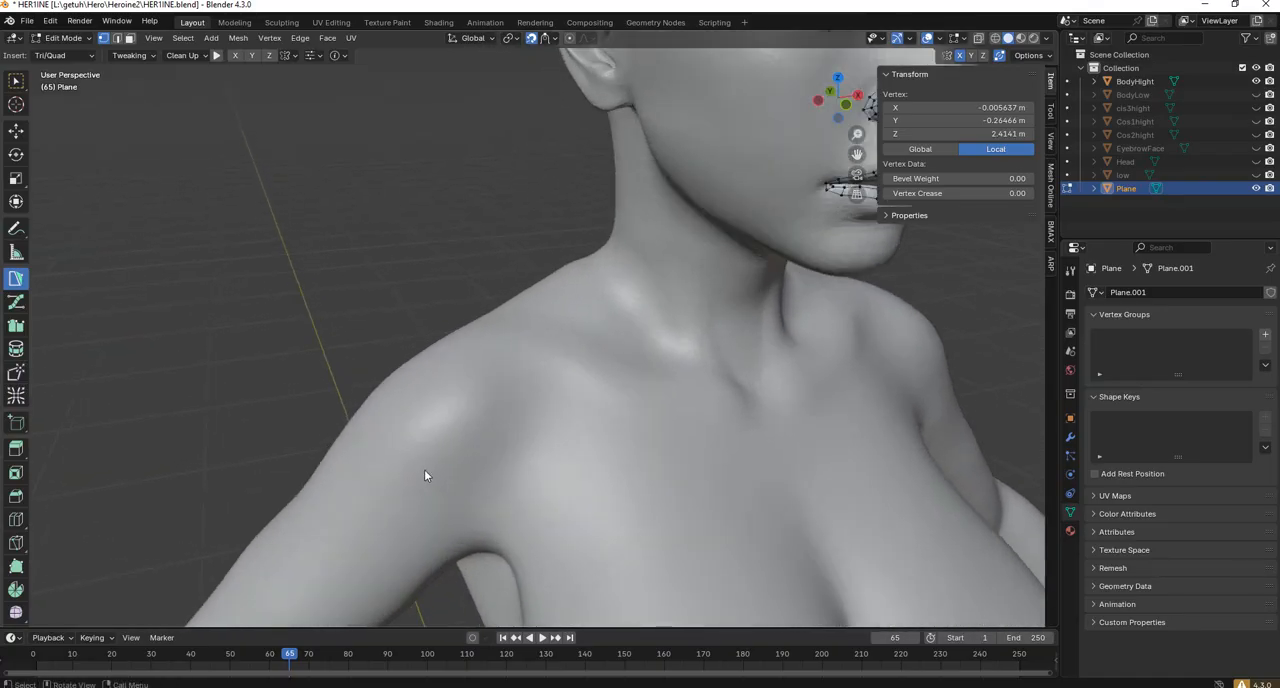
middle_drag(456, 467, 532, 468)
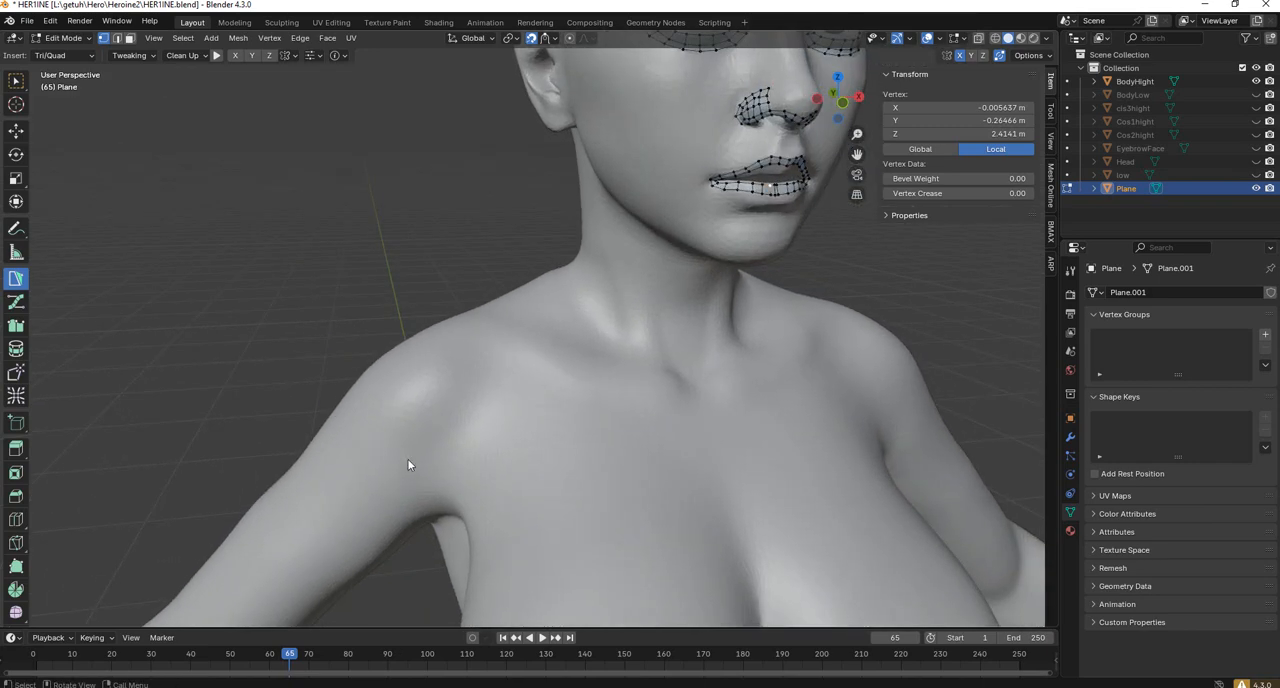
scroll(533, 404, up, 3)
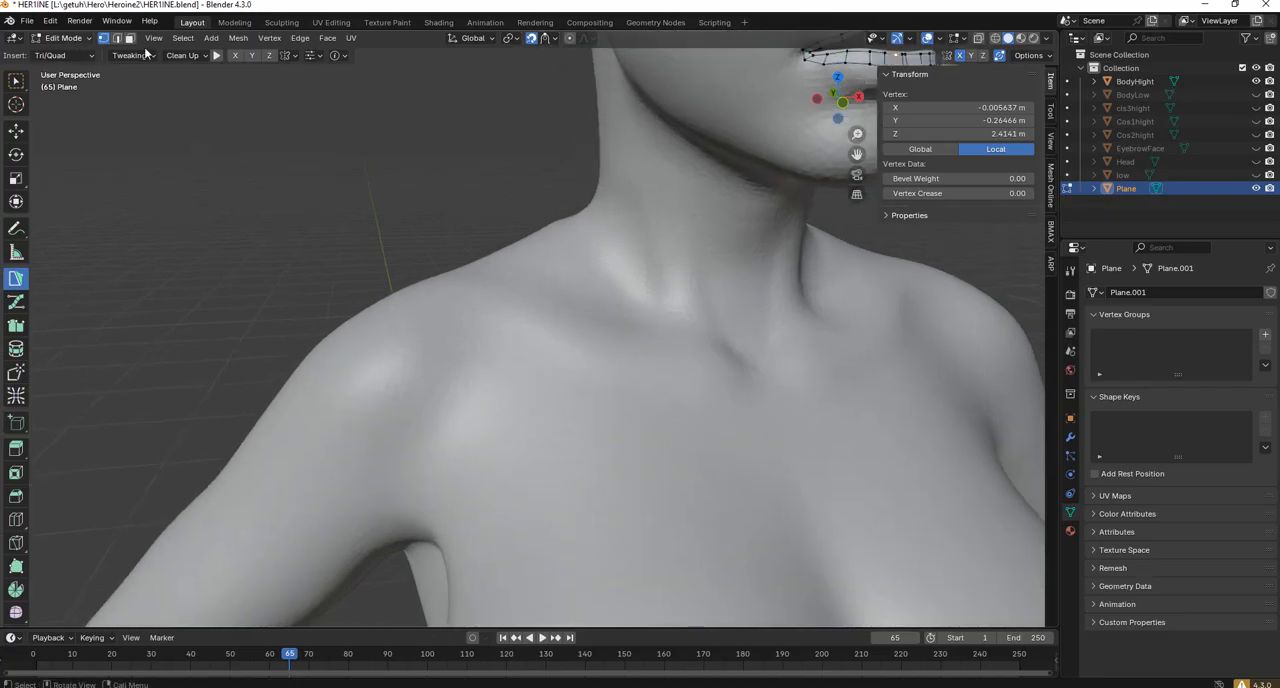
click(16, 327)
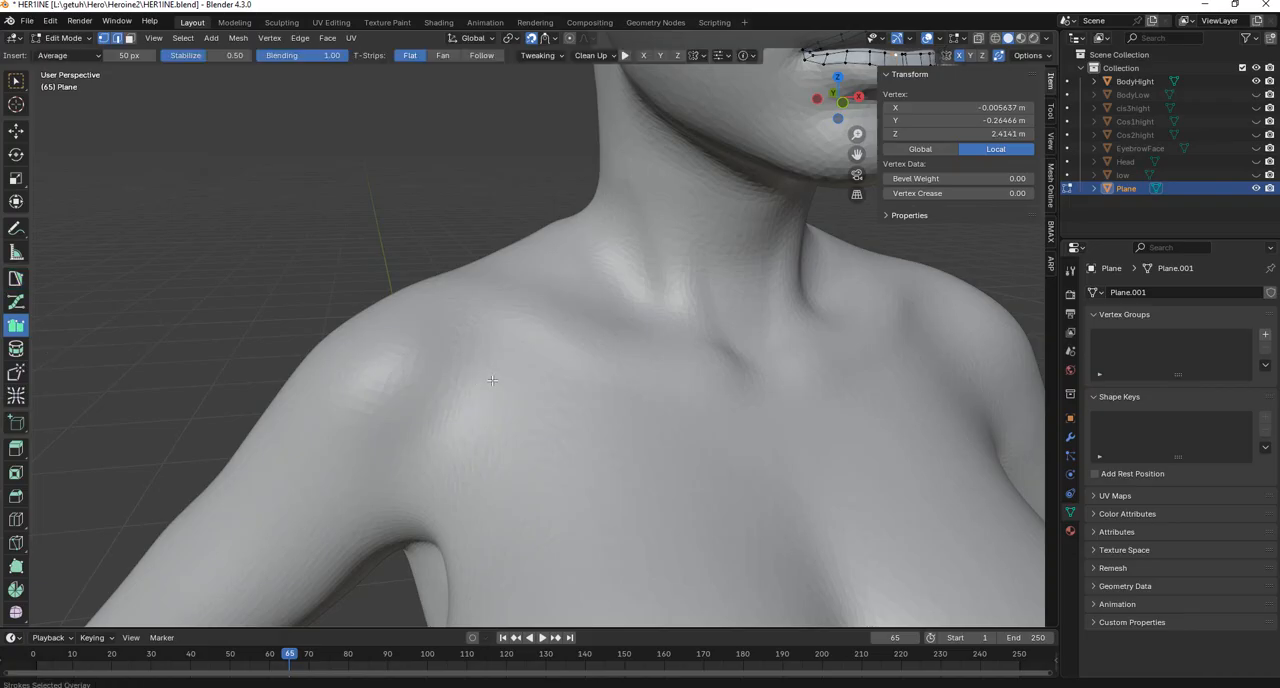
right_click(409, 391)
key(f)
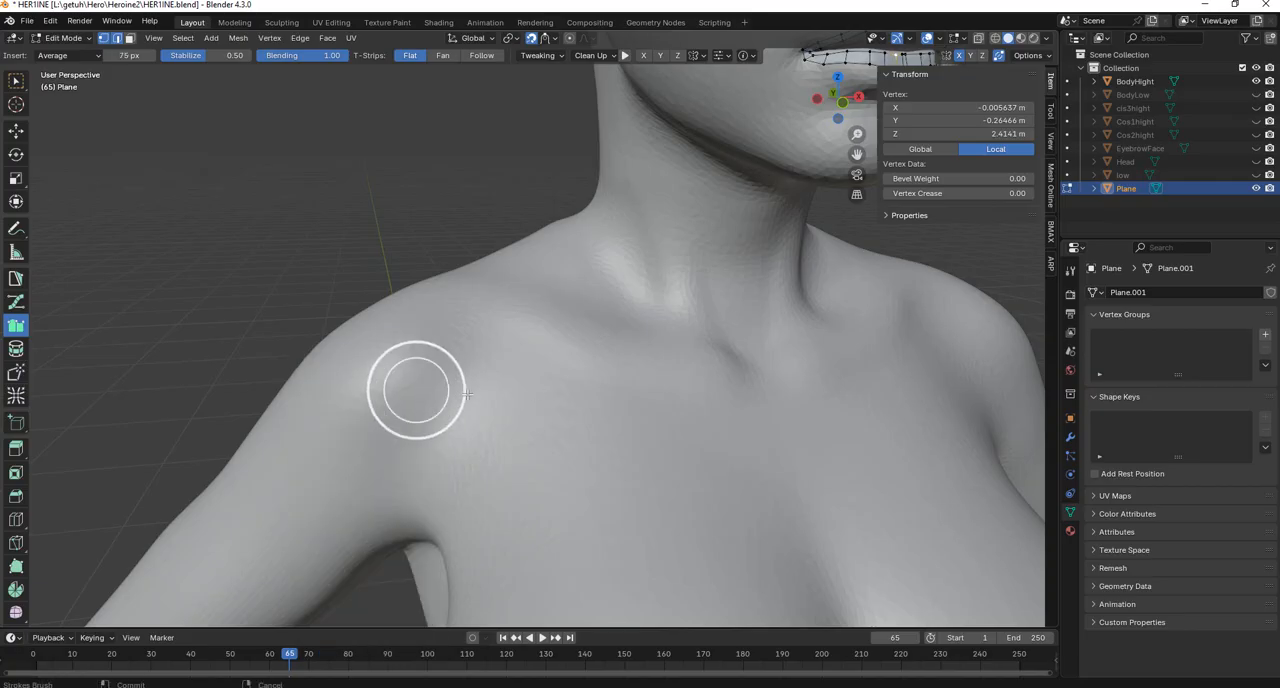
click(434, 388)
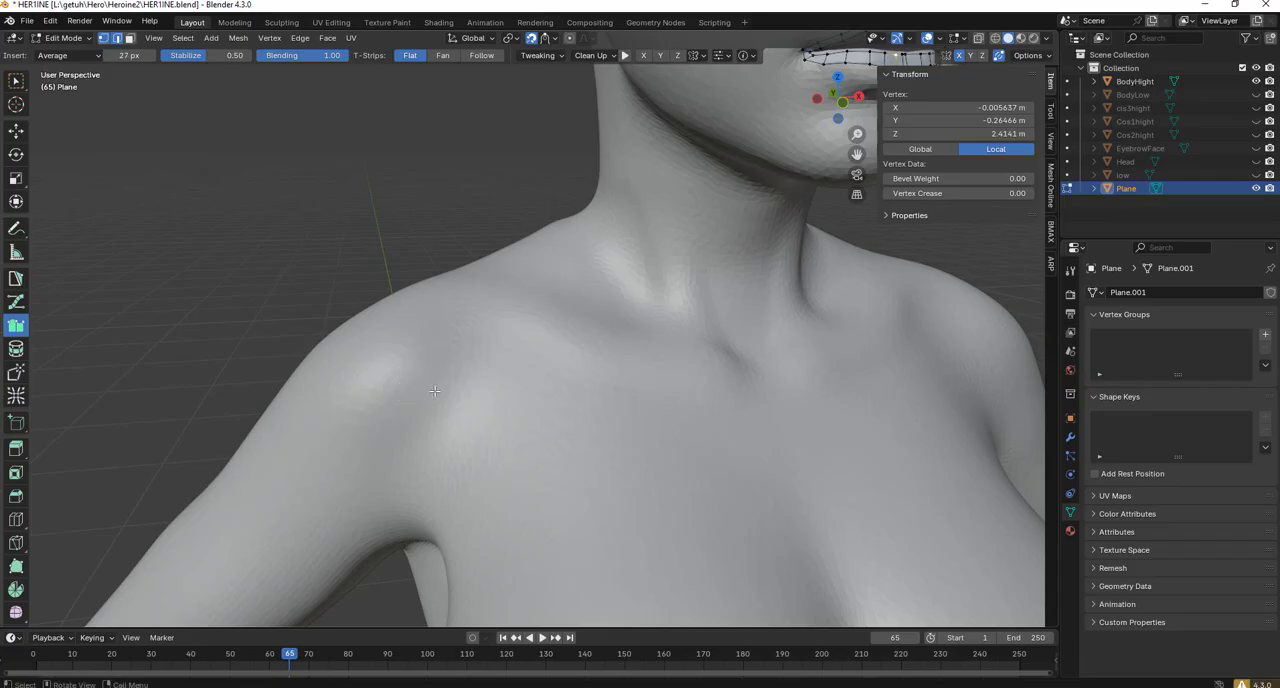
key(f)
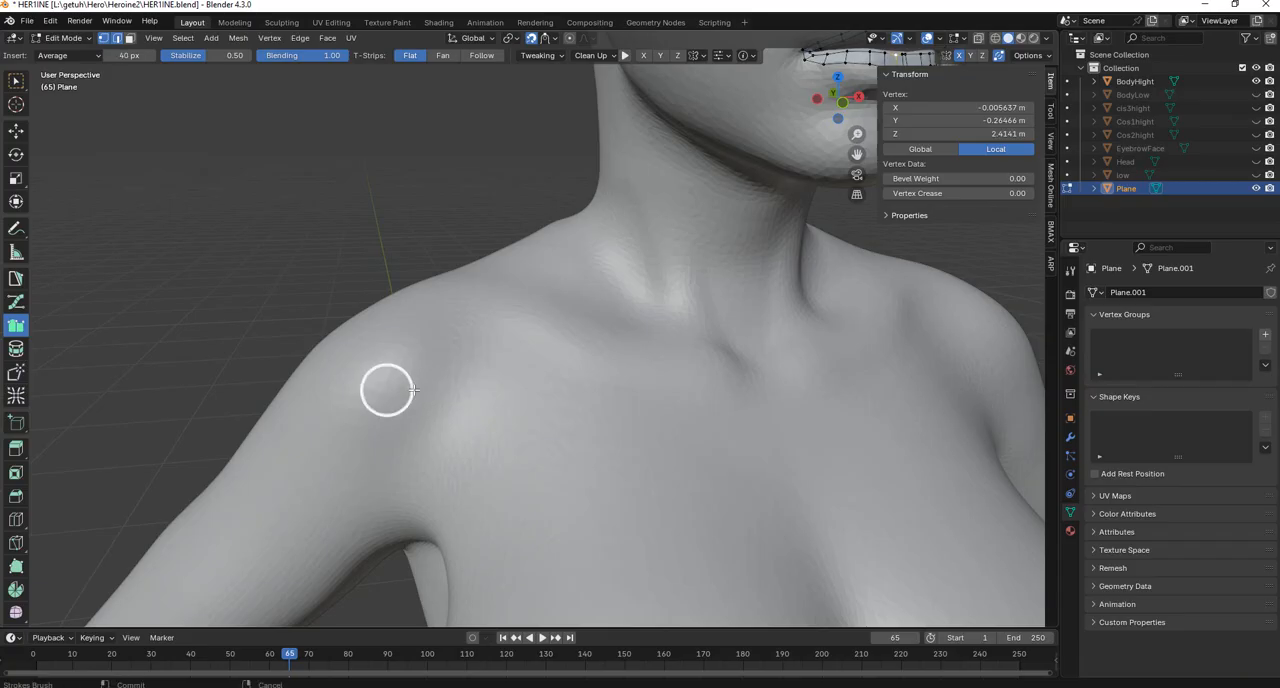
click(415, 389)
Try drawing two stacked strokes across the front of the shoulder to form a quad strip, and undo both.
middle_drag(415, 389, 566, 441)
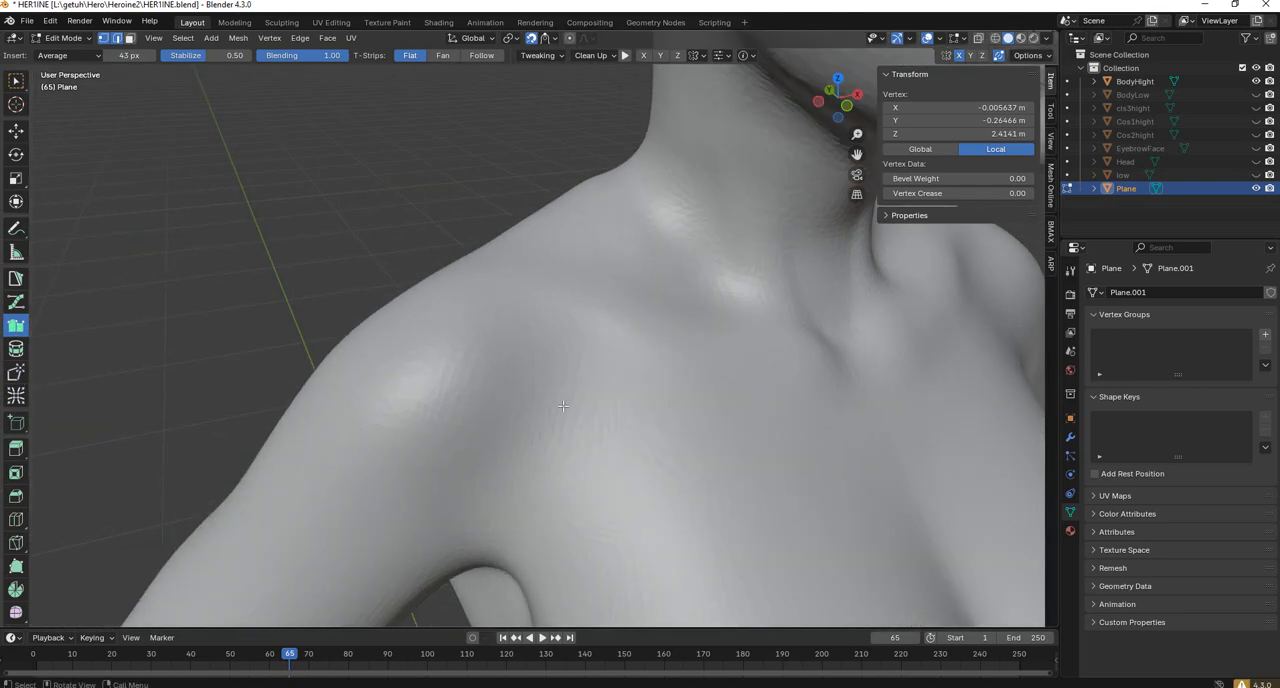
middle_drag(558, 414, 709, 414)
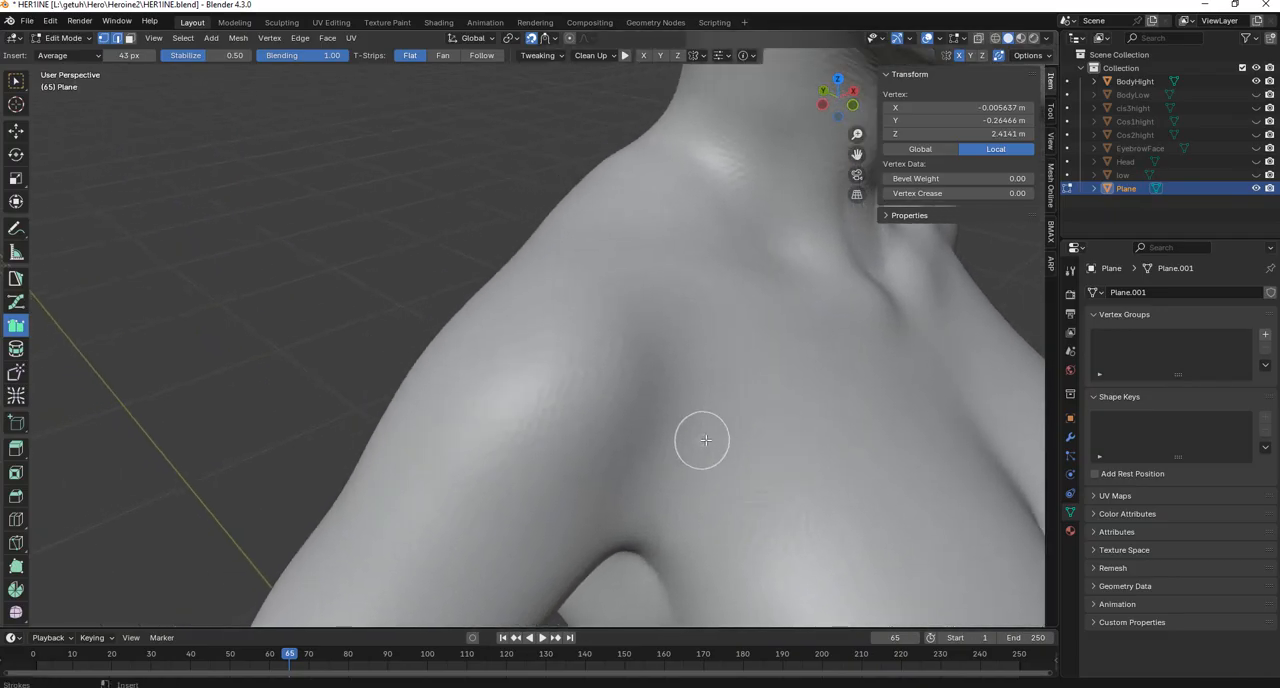
mouse_move(714, 428)
mouse_down()
mouse_move(566, 482)
mouse_move(486, 475)
mouse_up()
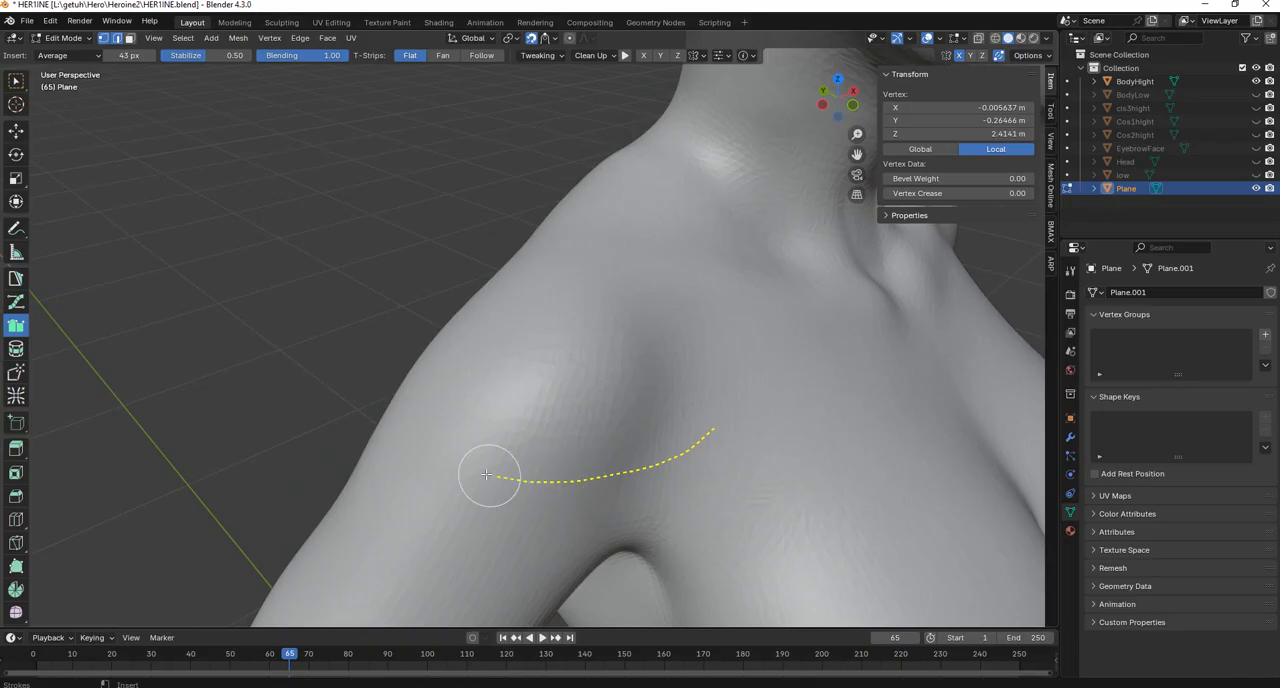
drag(396, 423, 400, 428)
mouse_move(400, 428)
middle_down()
mouse_move(403, 300)
mouse_move(583, 283)
mouse_move(576, 346)
middle_up()
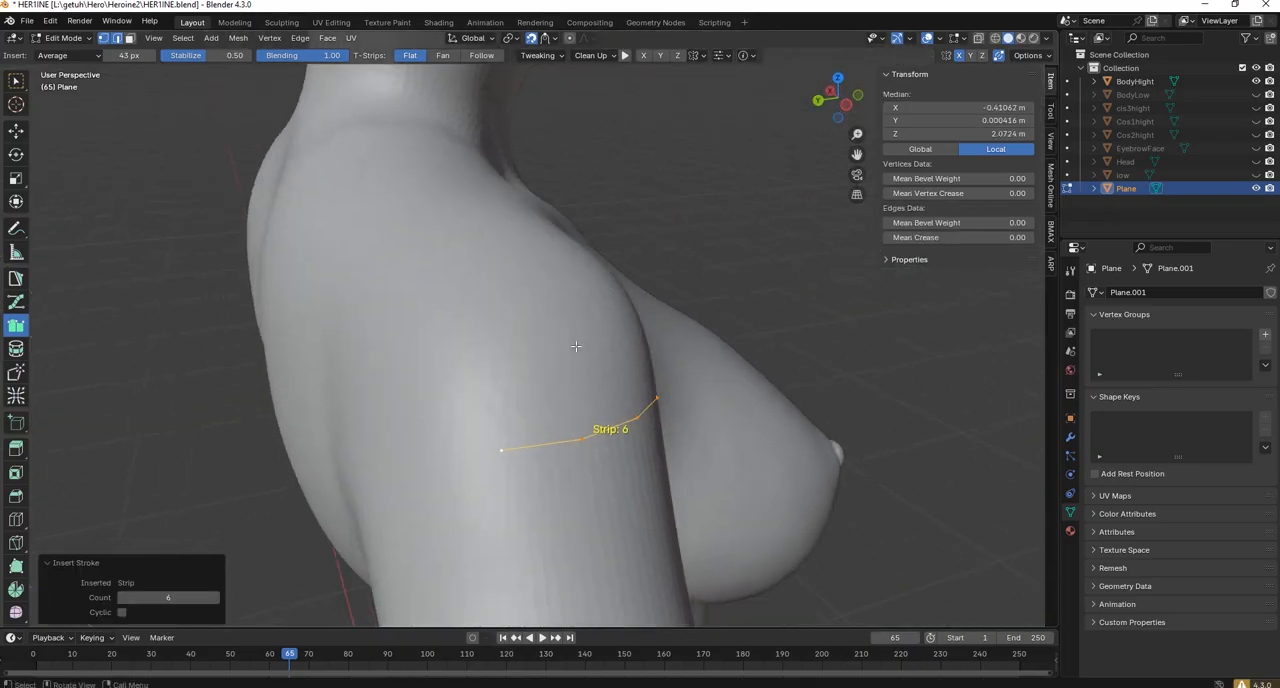
middle_drag(769, 342, 749, 343)
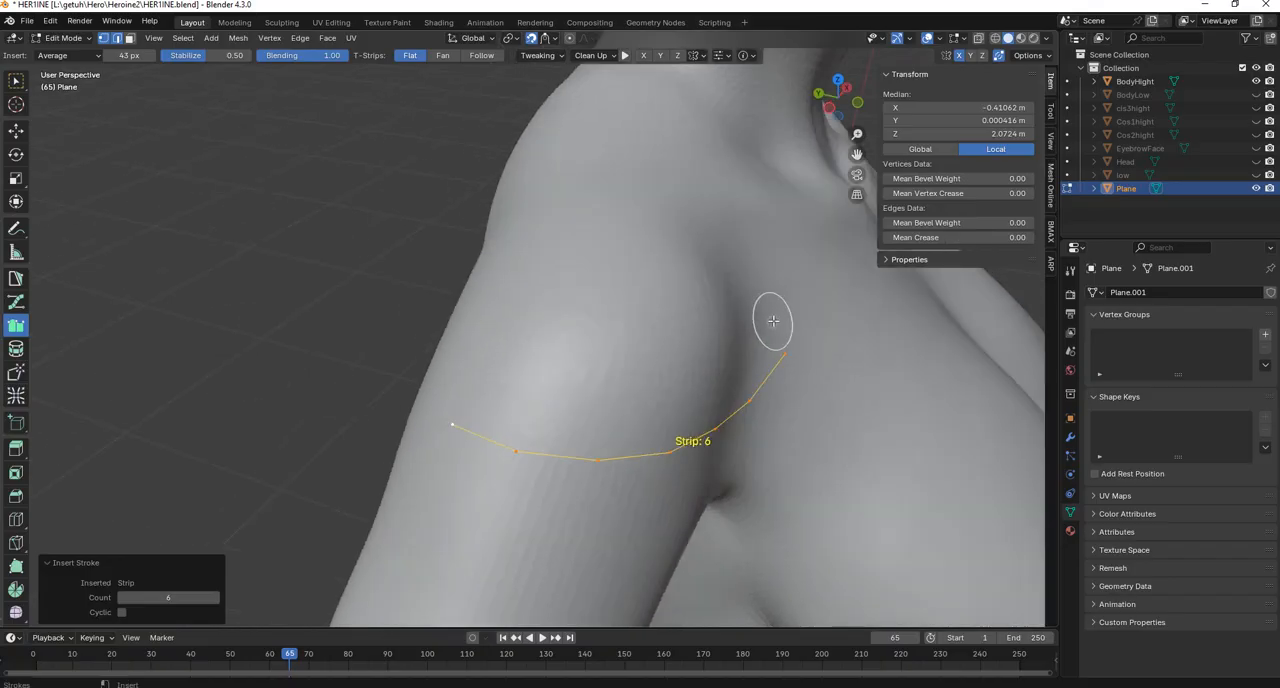
mouse_move(771, 303)
mouse_down()
mouse_move(651, 371)
mouse_move(470, 362)
mouse_up()
mouse_move(470, 362)
middle_down()
mouse_move(631, 328)
mouse_move(620, 324)
mouse_move(712, 358)
middle_up()
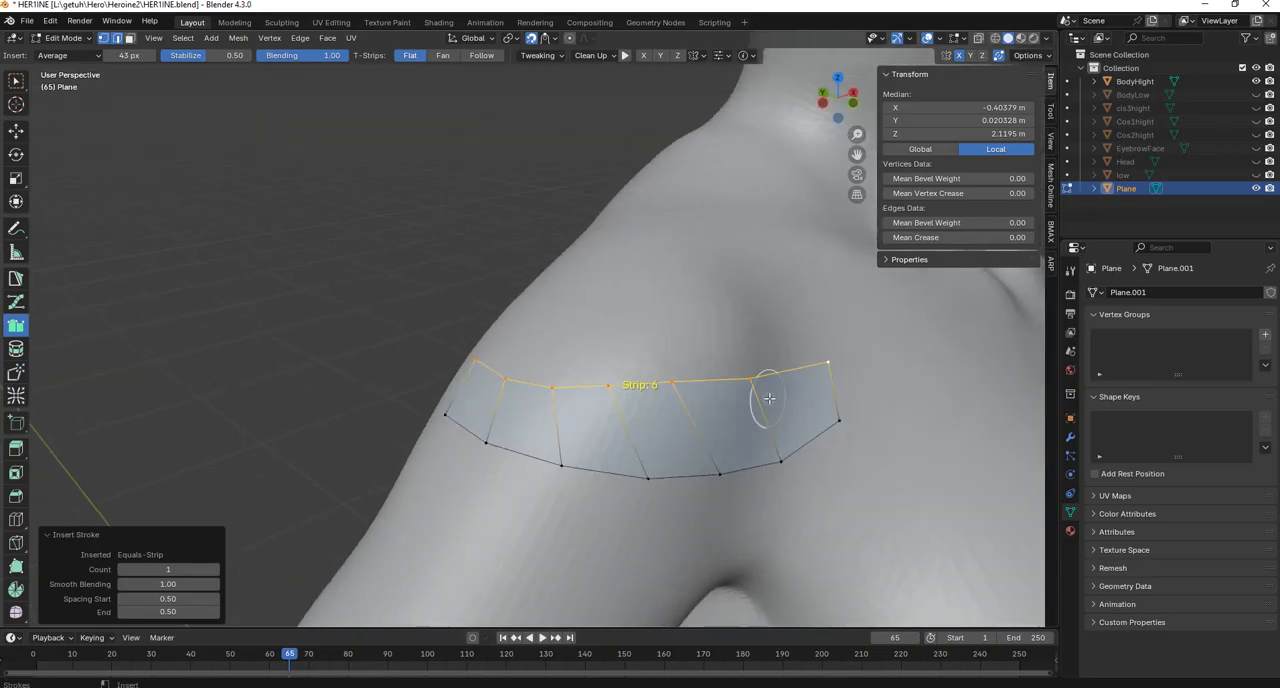
key(ctrl+z)
key(ctrl+z)
Set the Strokes brush size to 30 px and draw a seven-segment edge strip from the armpit around the outer shoulder.
middle_drag(685, 403, 712, 390)
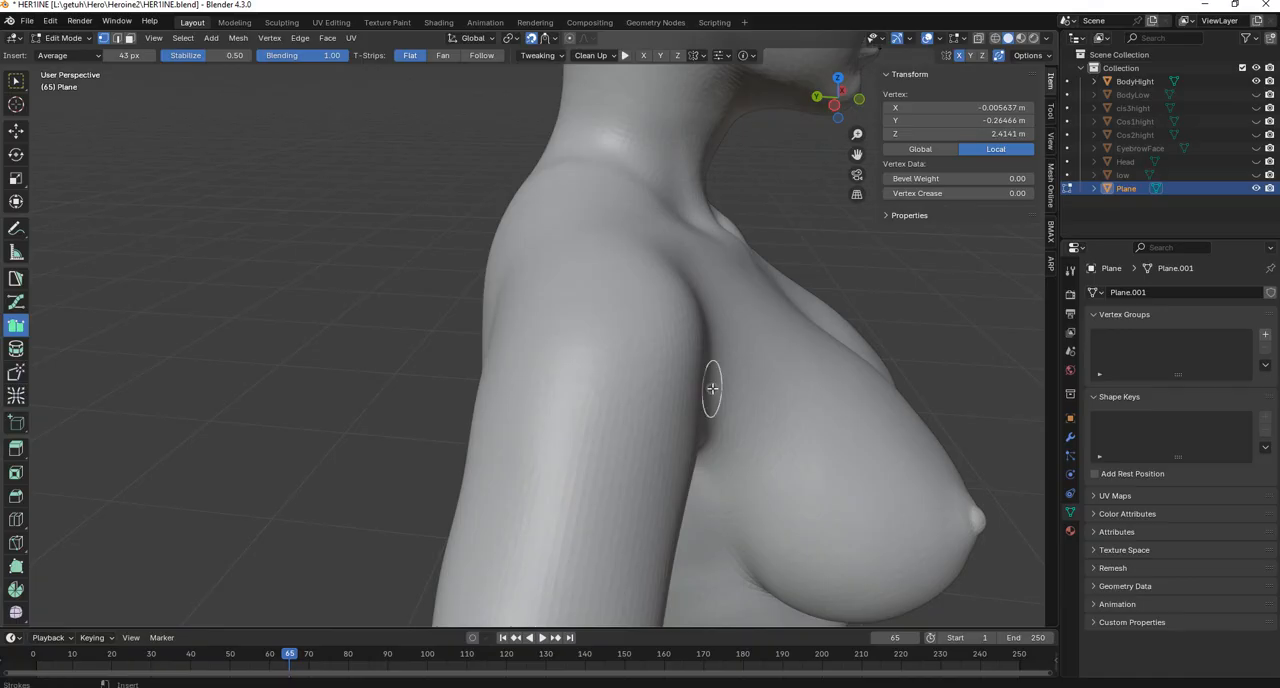
drag(712, 389, 710, 389)
scroll(740, 377, down, 5)
middle_drag(740, 377, 606, 380)
scroll(606, 380, up, 7)
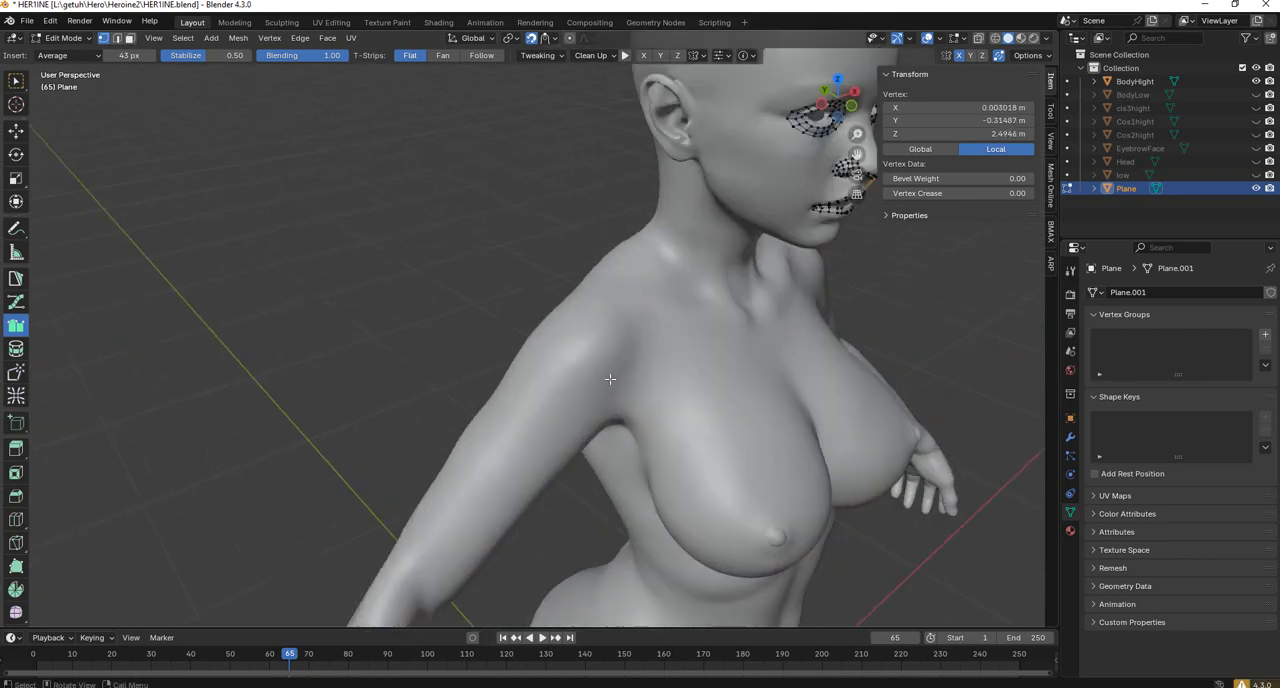
middle_drag(757, 409, 766, 408)
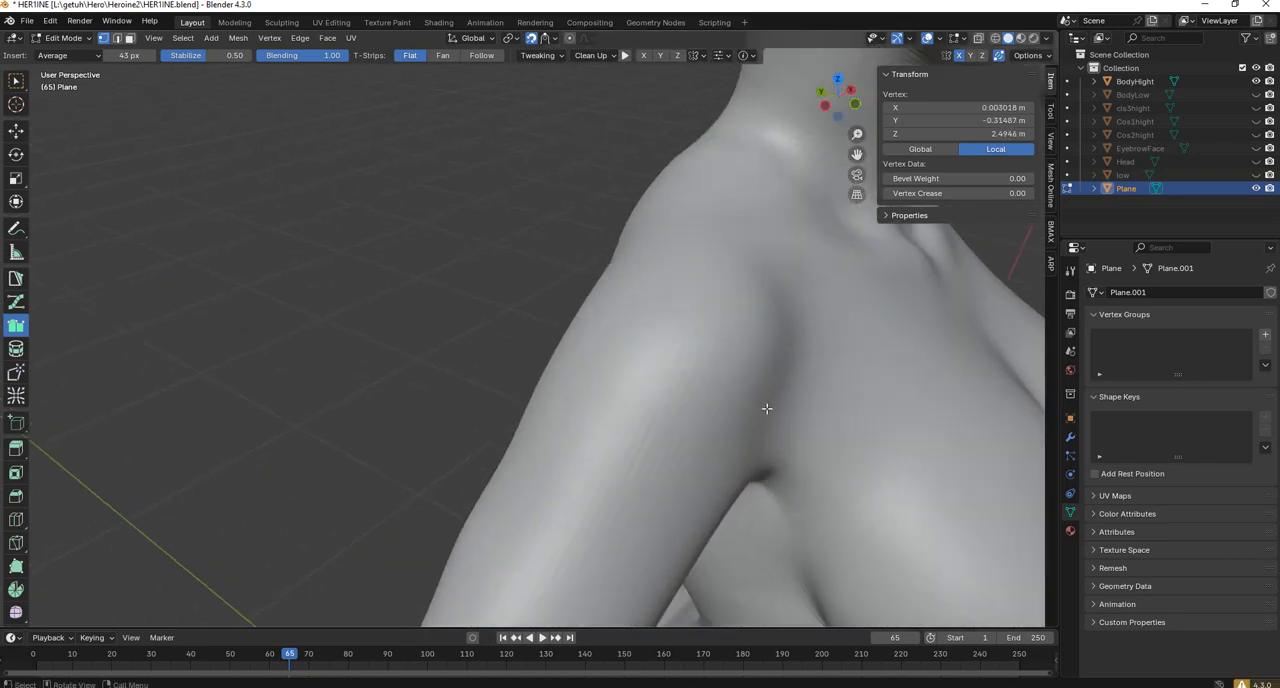
drag(805, 410, 739, 432)
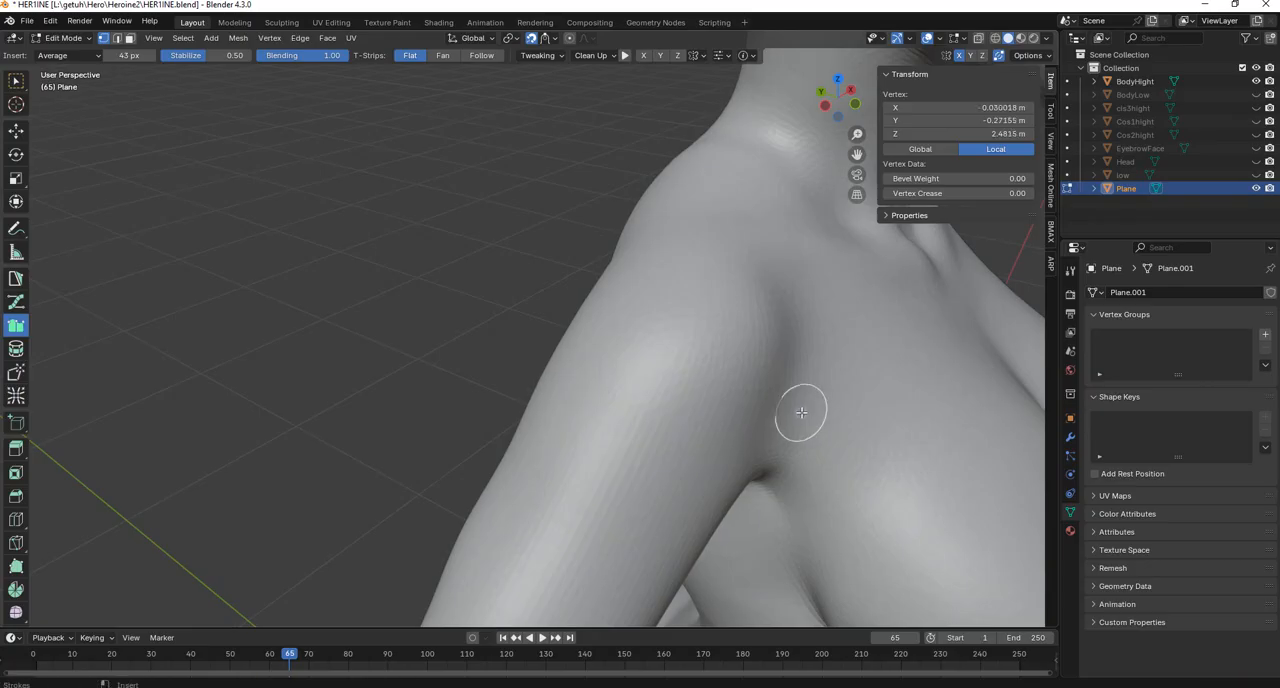
key(f)
click(791, 413)
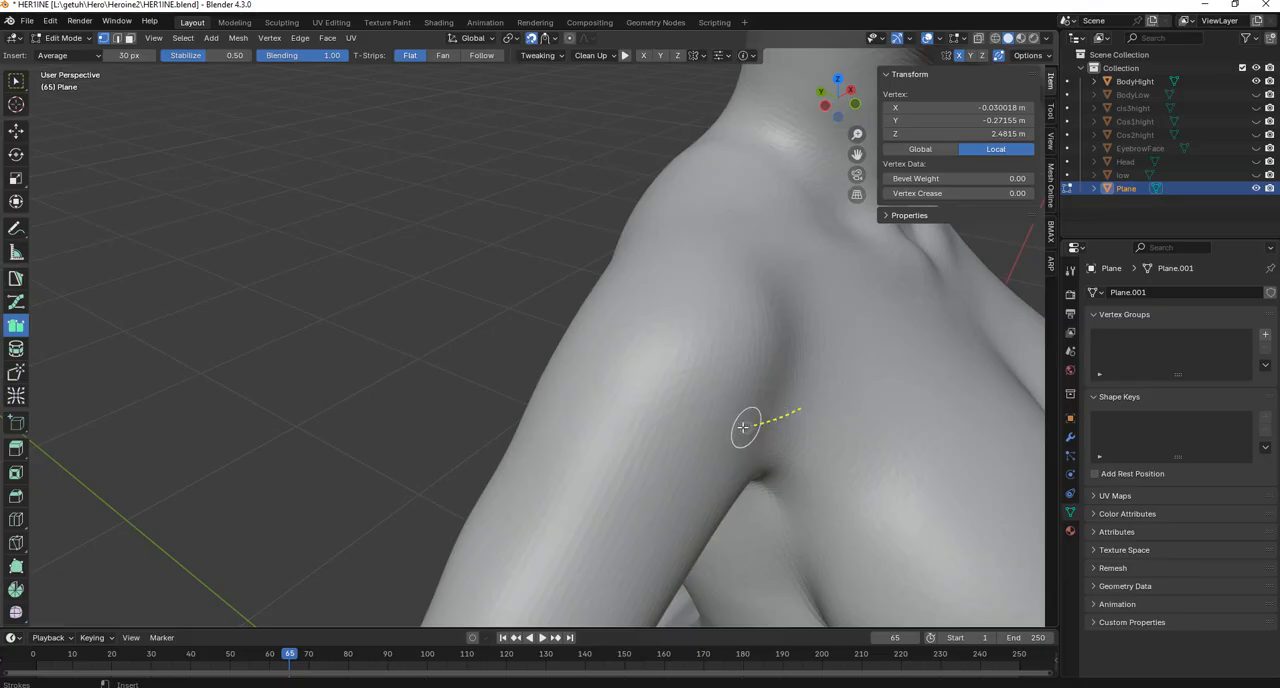
drag(557, 363, 556, 364)
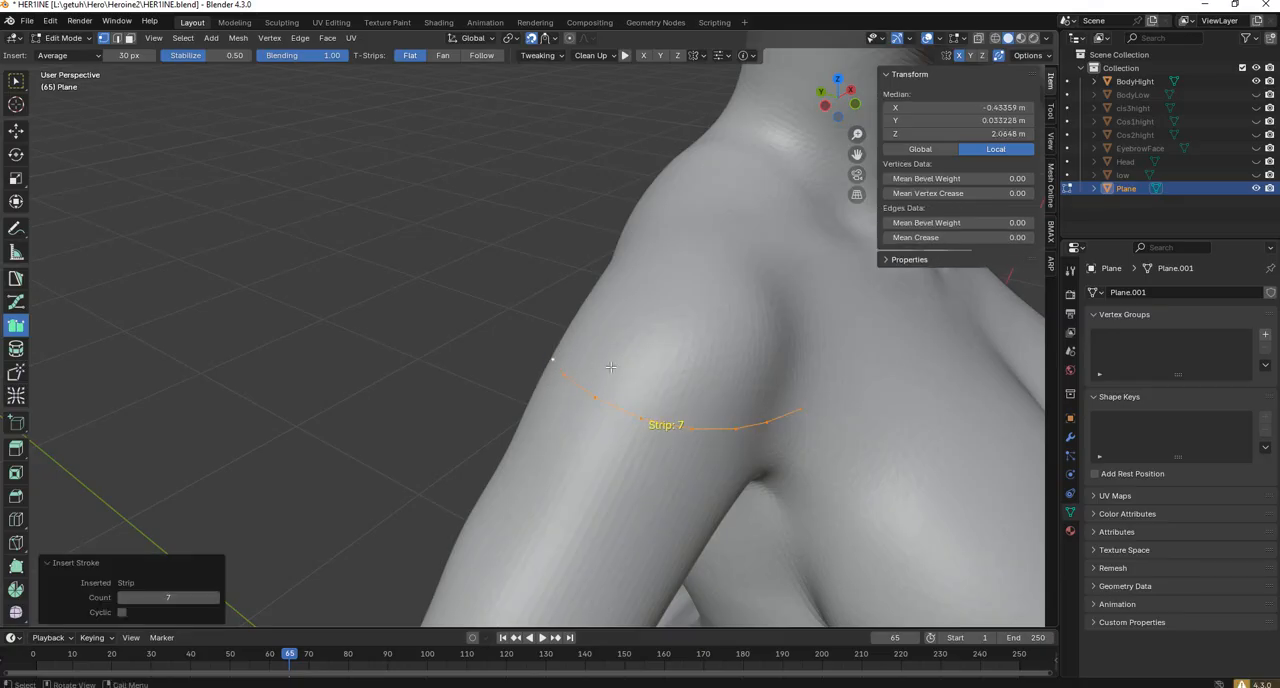
Try drawing a connecting stroke across the back of the shoulder from the strip's end, and undo it.
middle_drag(556, 364, 490, 367)
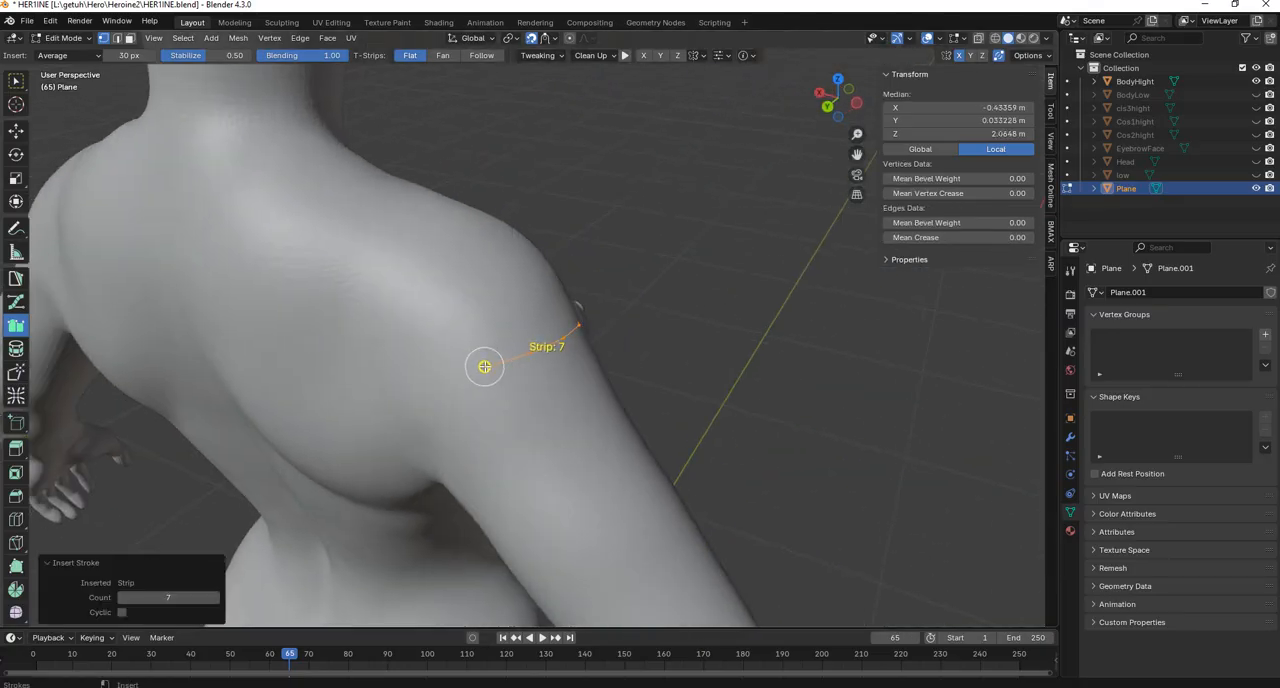
drag(336, 374, 338, 375)
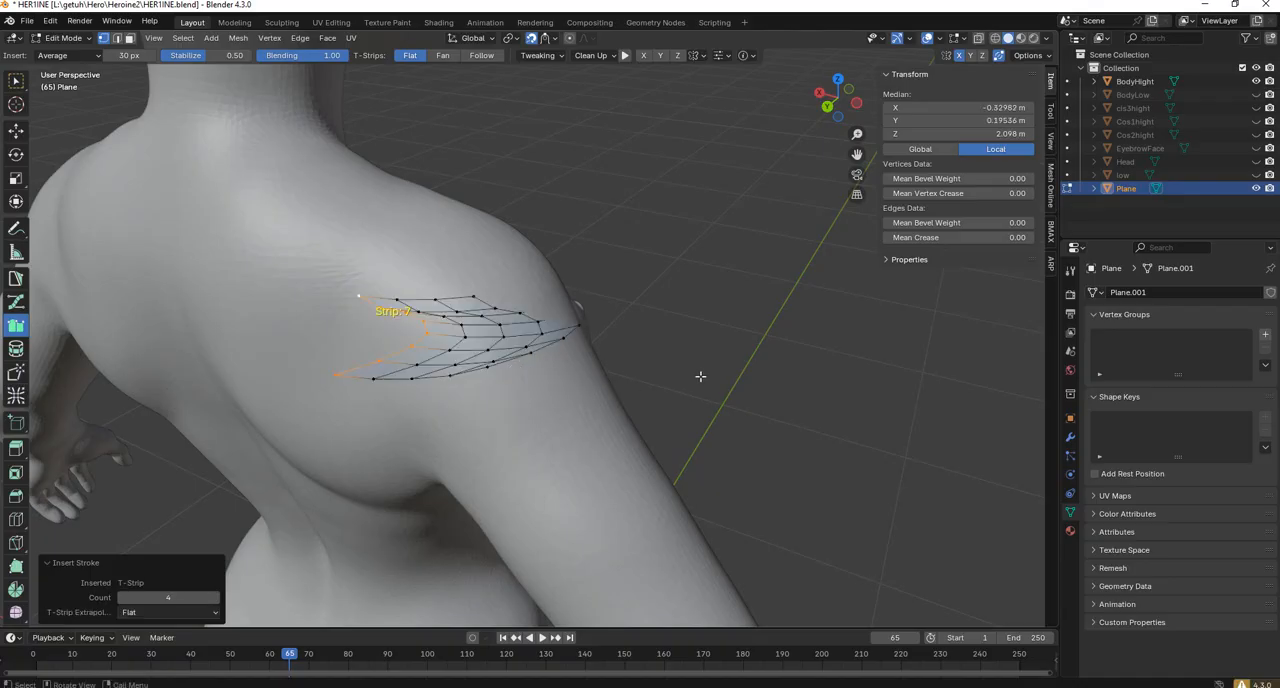
key(ctrl+z)
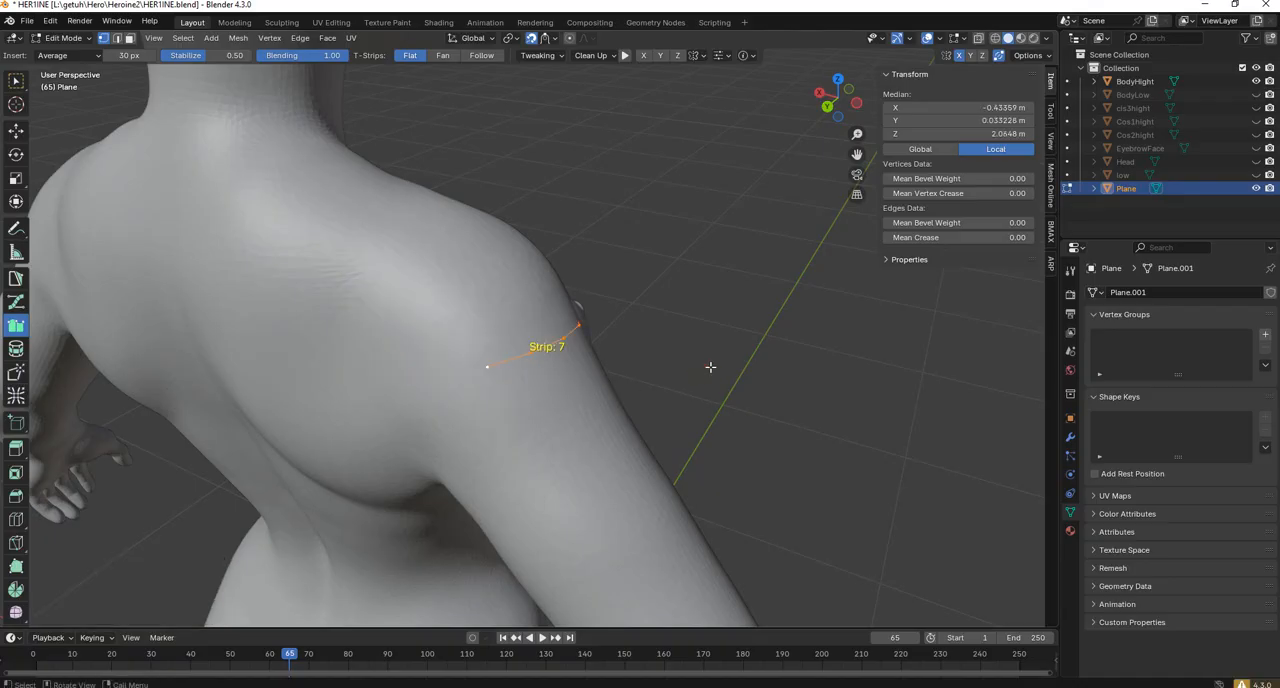
Draw a second stroke above the shoulder edge strip to form one row of quads.
middle_drag(710, 367, 850, 397)
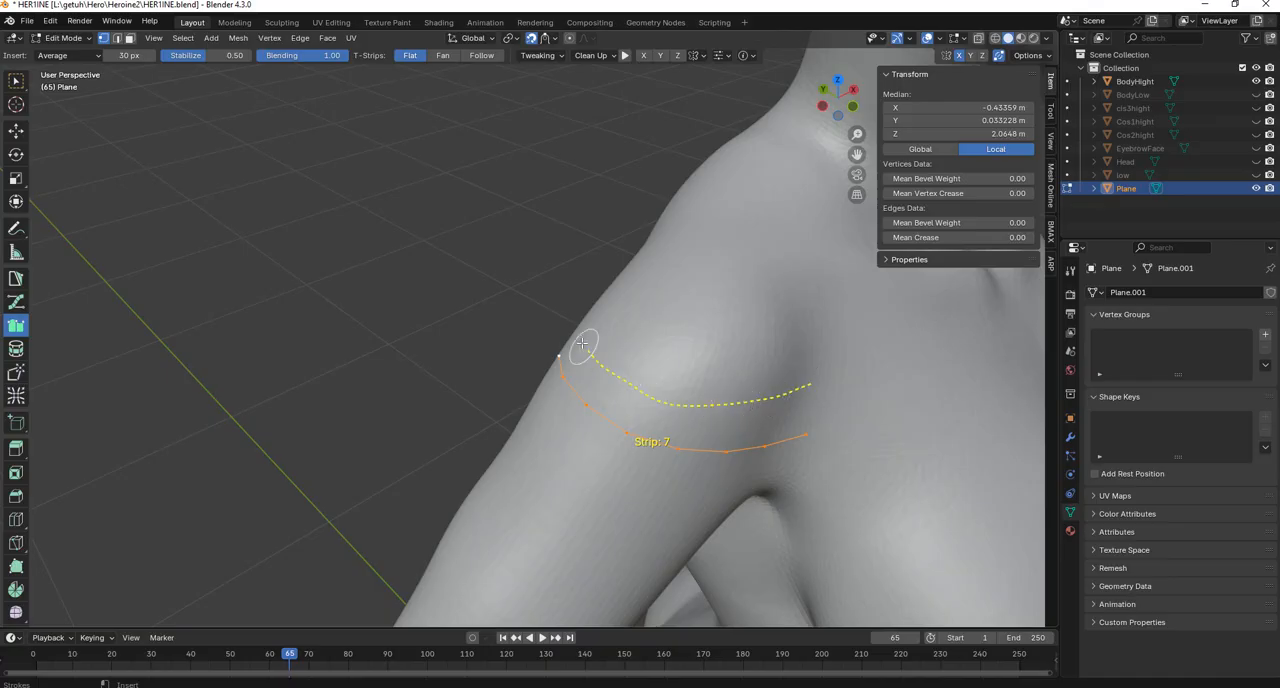
drag(582, 343, 580, 345)
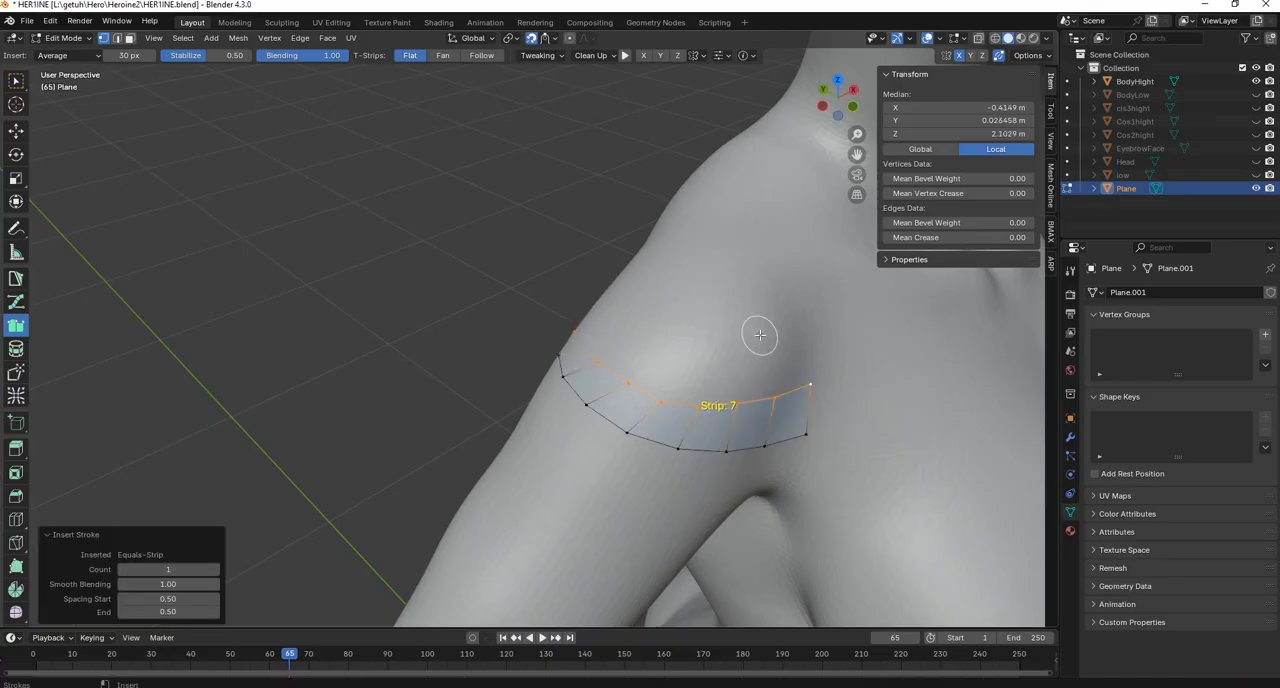
ctrl+scroll(760, 335, up, 1)
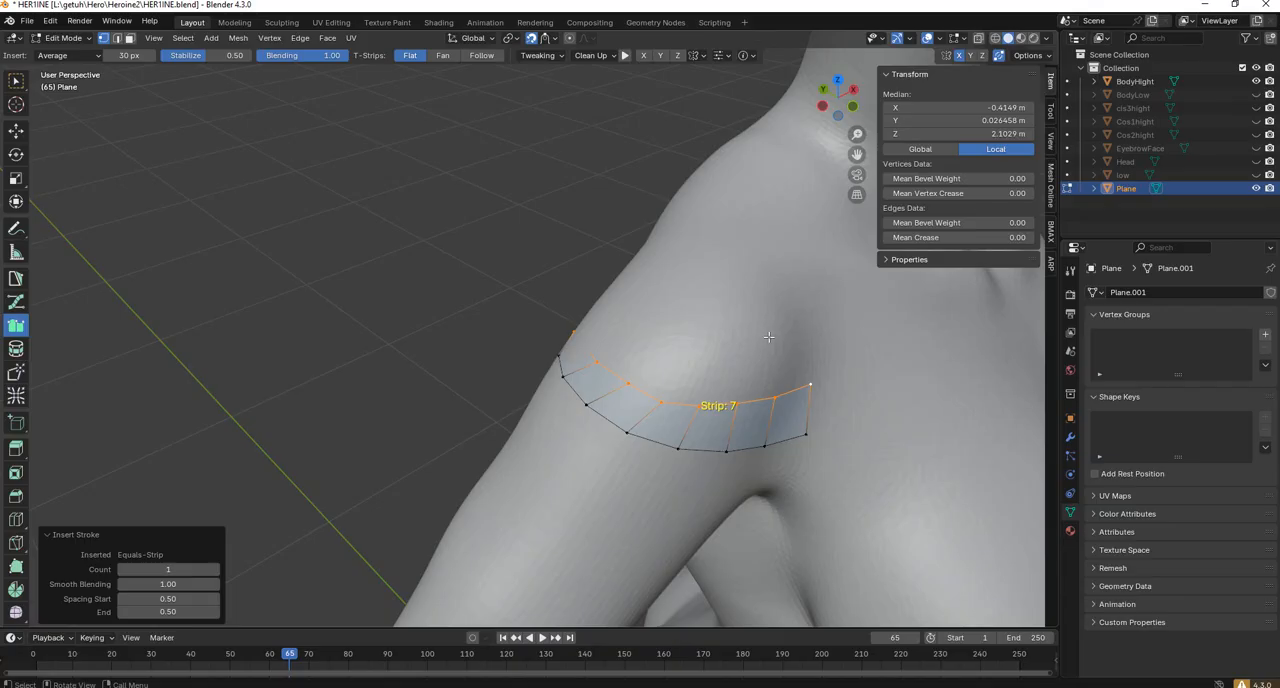
Switch to the PolyPen tool and reposition an upper-edge vertex near the outer end of the shoulder quad strip.
middle_drag(768, 337, 433, 303)
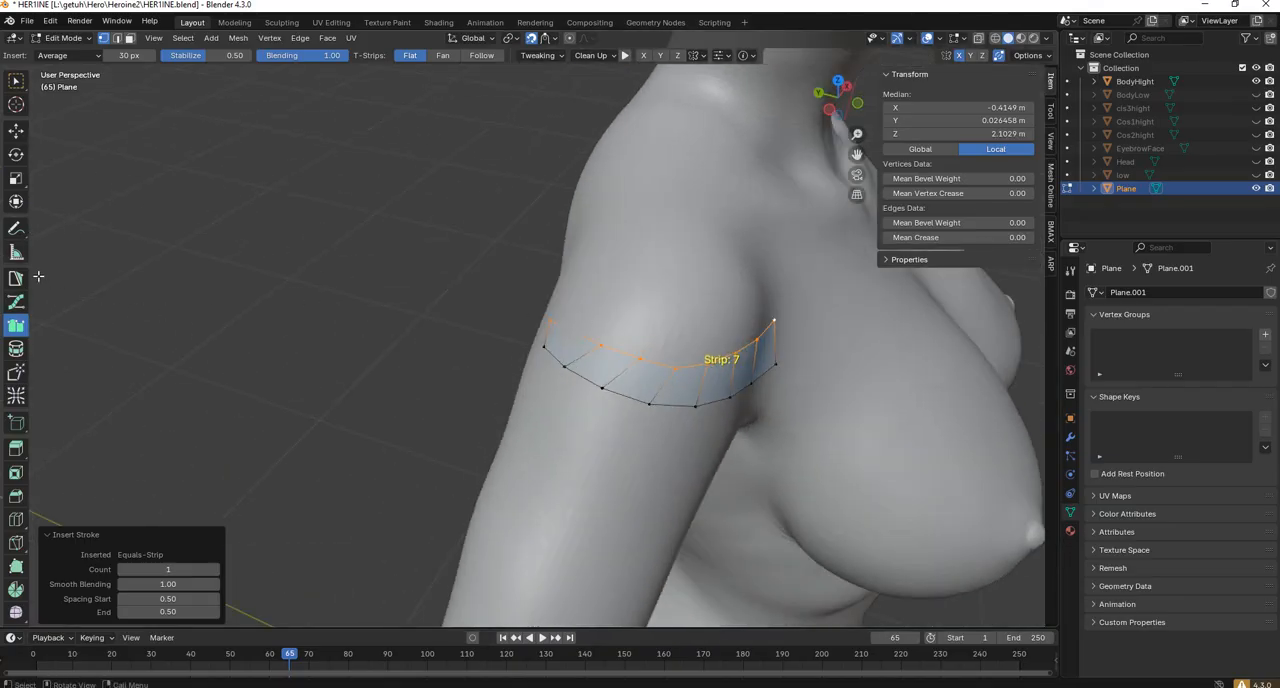
scroll(514, 337, up, 2)
drag(630, 351, 600, 345)
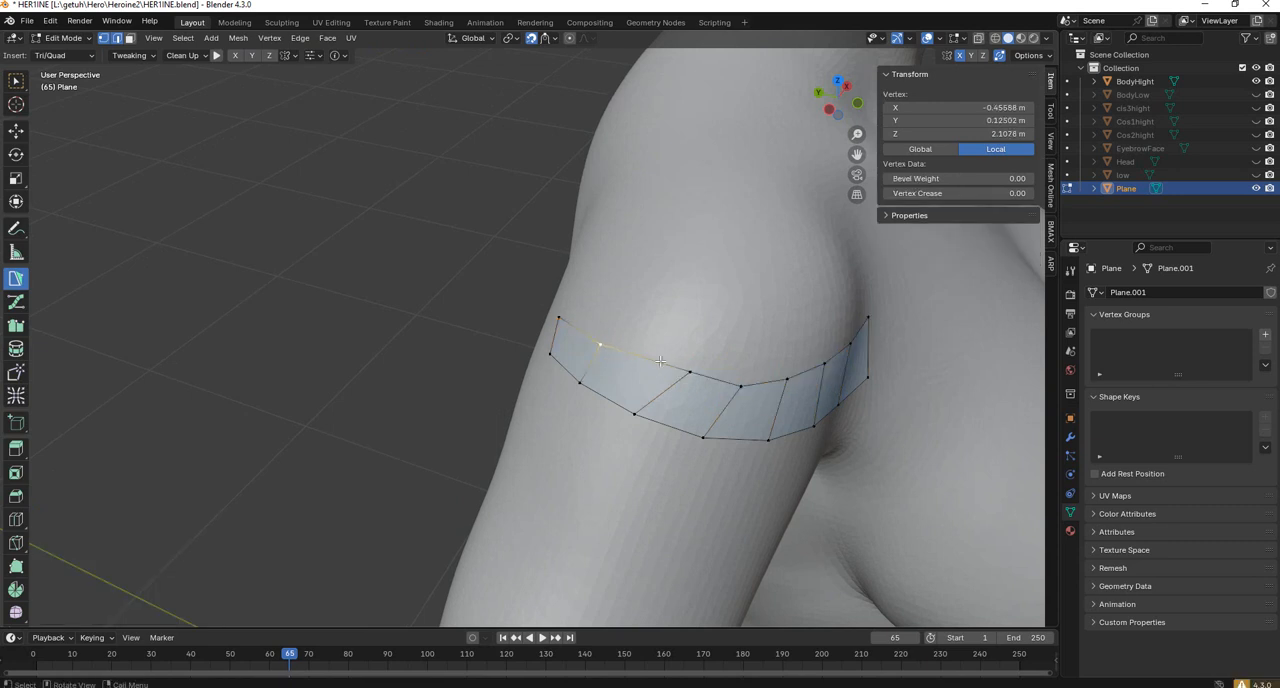
Reposition the vertices along the upper edge and back end of the shoulder quad strip to even out its quads.
drag(686, 371, 653, 367)
drag(740, 385, 801, 363)
middle_drag(801, 363, 486, 377)
drag(486, 377, 492, 391)
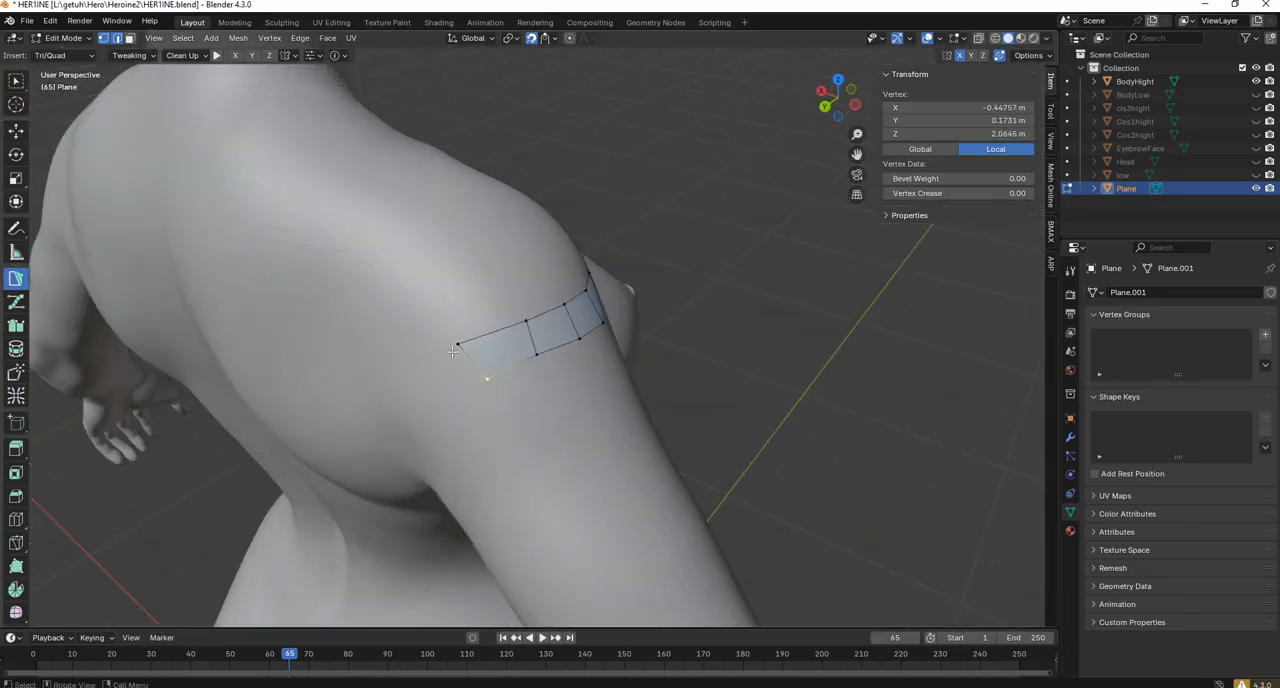
mouse_move(458, 346)
mouse_down()
mouse_move(465, 328)
mouse_move(527, 325)
mouse_move(466, 340)
mouse_up()
middle_drag(468, 365, 495, 374)
drag(484, 383, 479, 382)
drag(455, 346, 510, 320)
shift+middle_drag(504, 323, 534, 323)
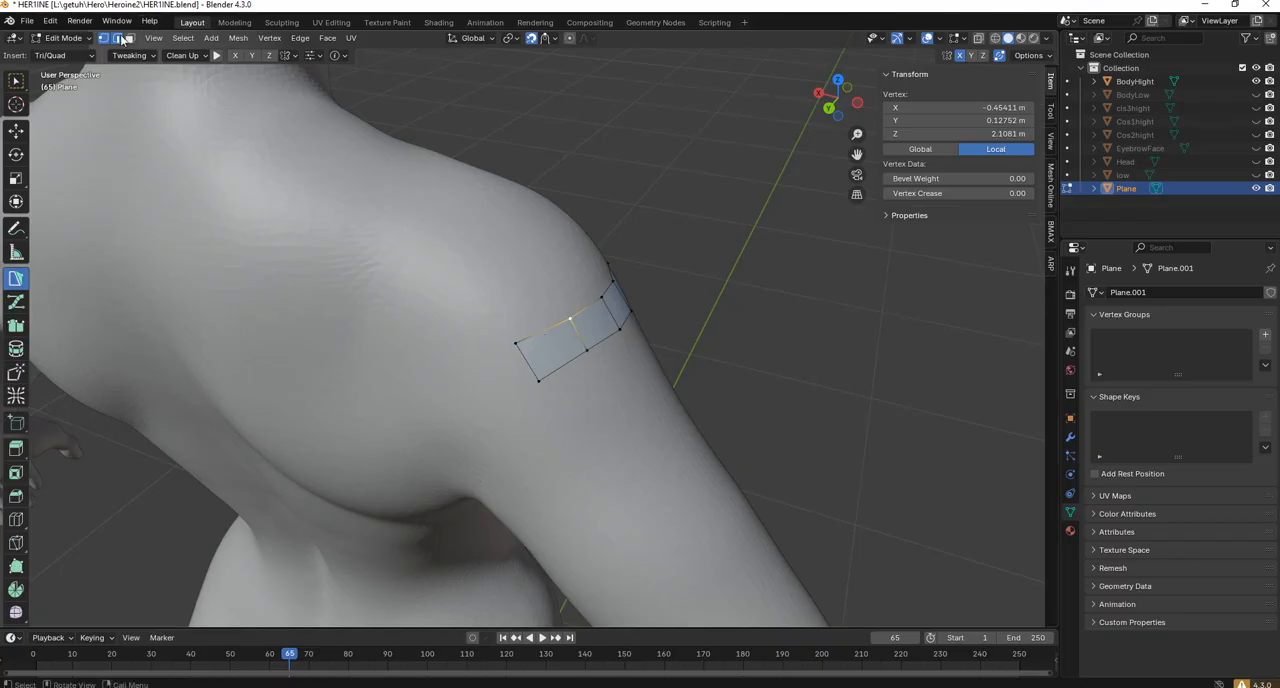
Extrude the strip's back end edge into one quad with PolyPen in edge mode and rotate the new edge about 23°.
key(alt+a)
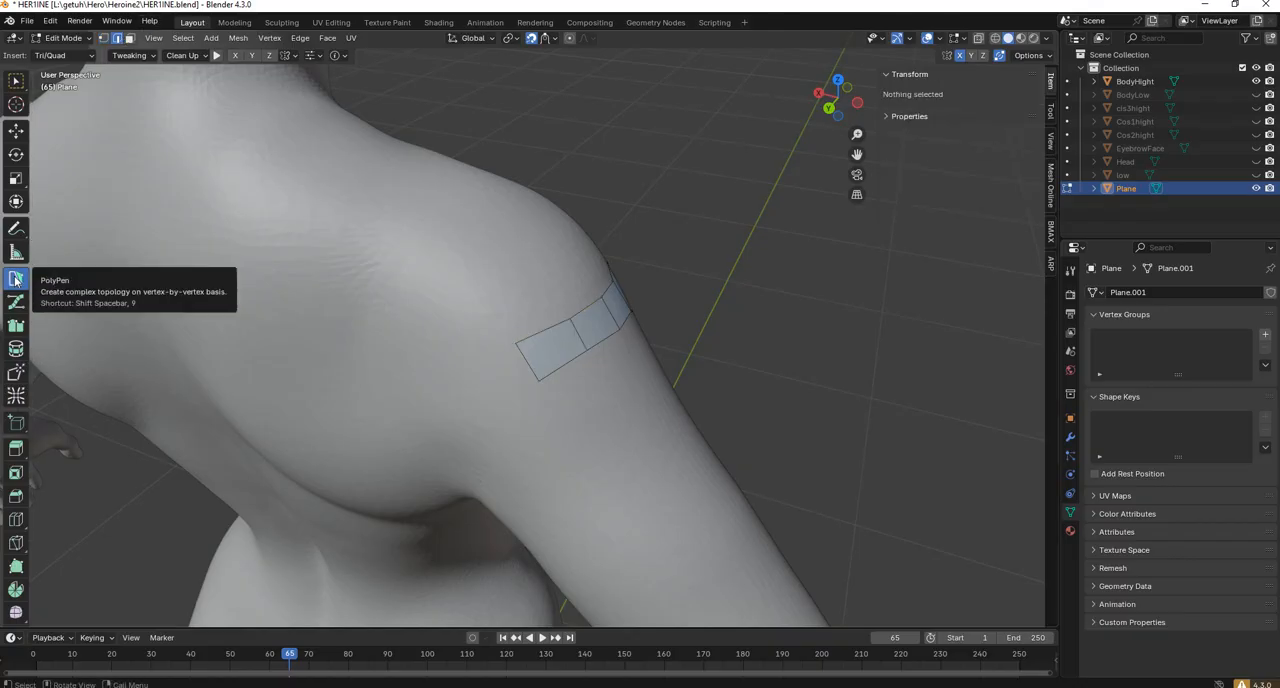
click(16, 279)
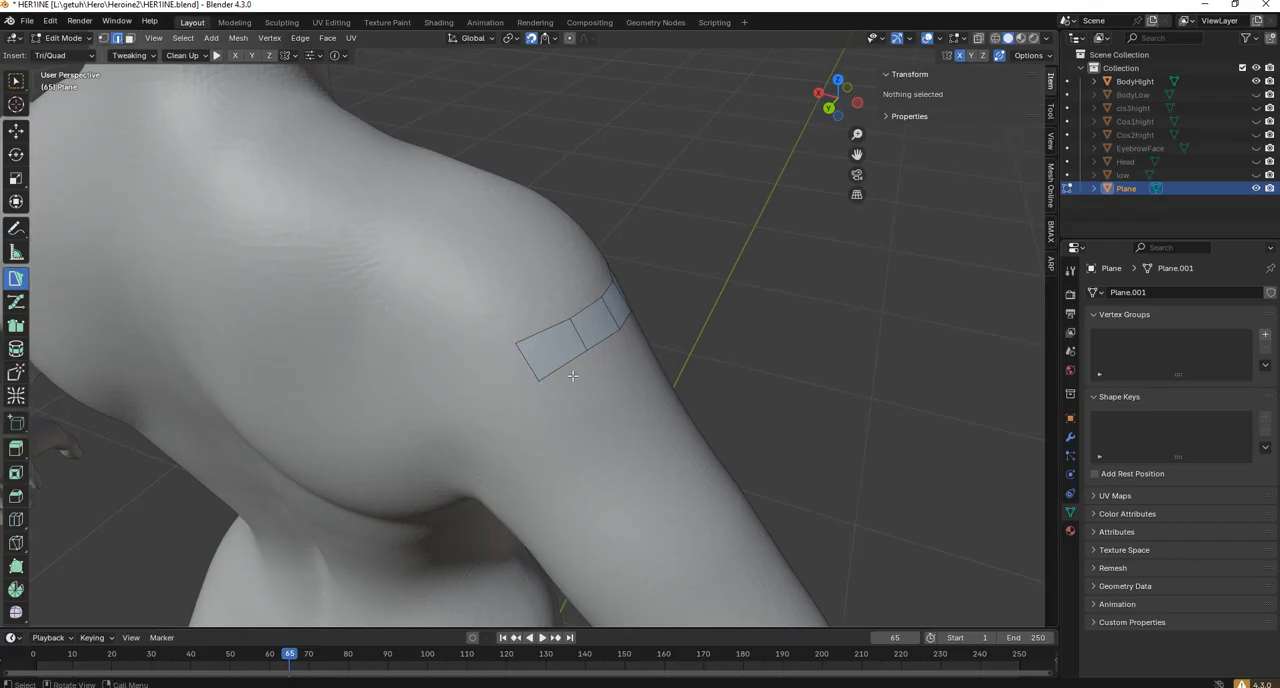
click(524, 360)
shift+middle_drag(524, 360, 664, 386)
scroll(638, 392, up, 2)
key(e)
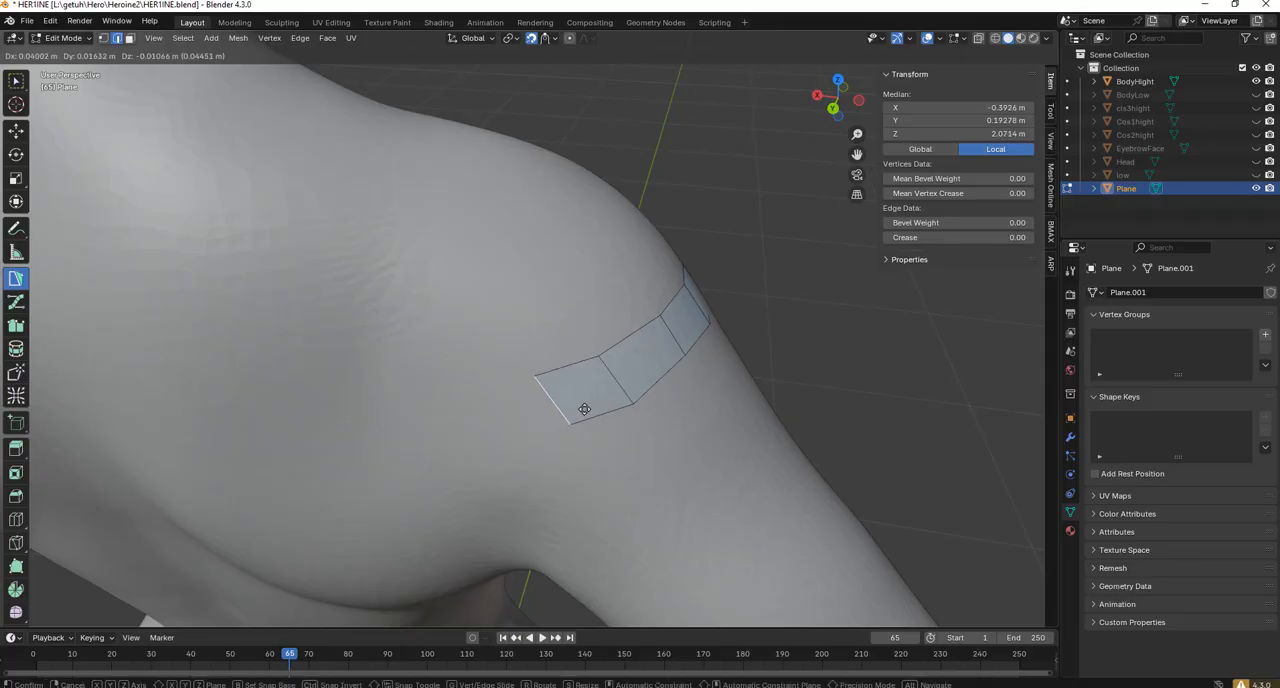
click(559, 411)
key(r)
click(578, 420)
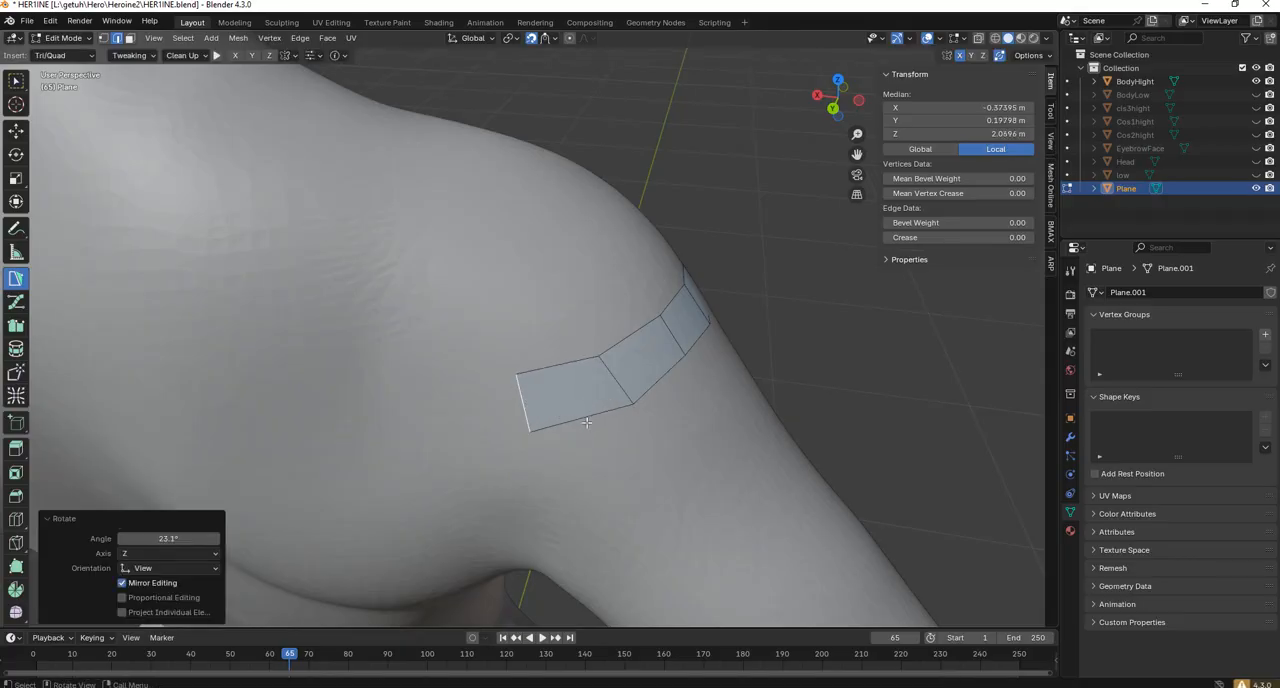
Extrude two more quads across the back of the shoulder, rotating their end edges about 15° and 10°.
key(e)
click(515, 414)
key(r)
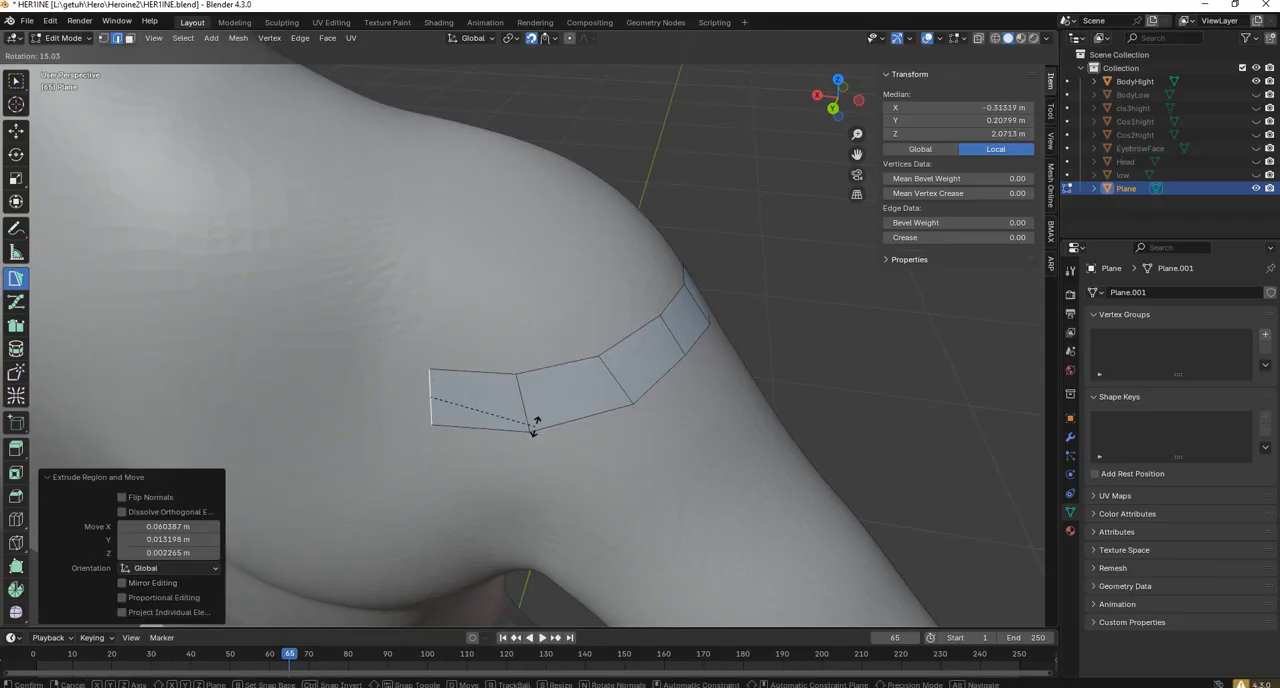
click(535, 426)
key(e)
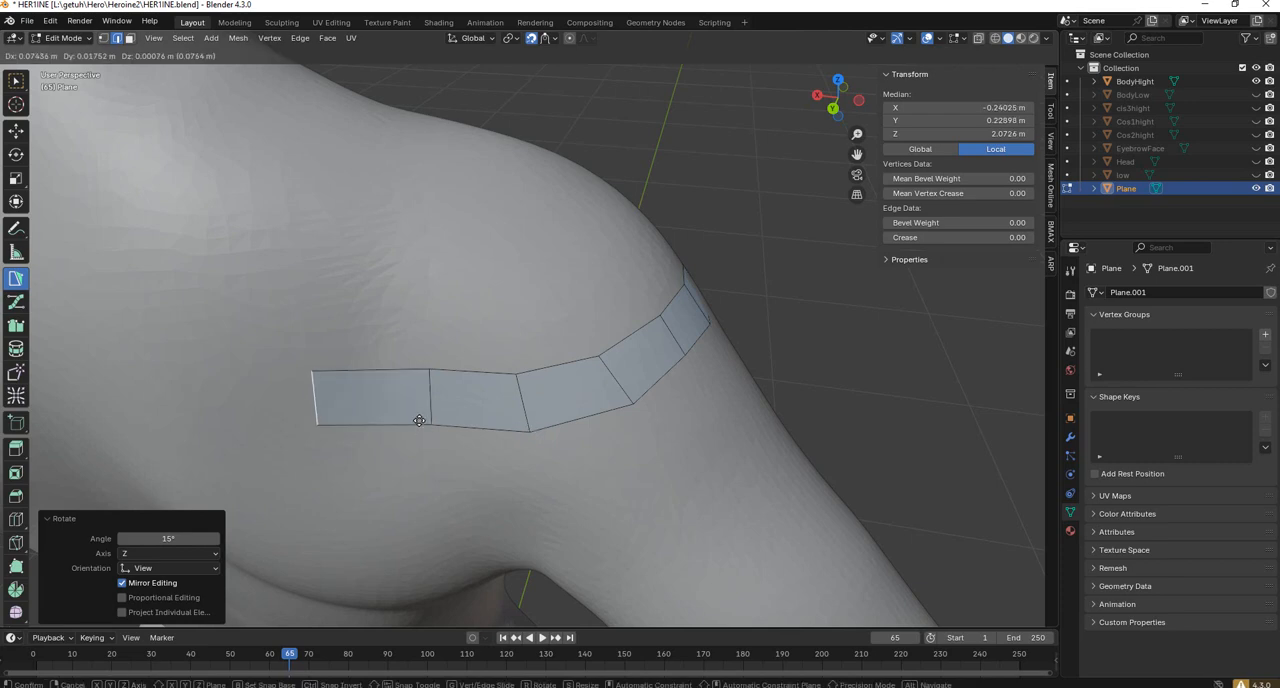
click(430, 412)
key(r)
click(545, 352)
Extrude two further quads from the back end towards the spine, about 0.07 m and 0.08 m long in X.
middle_drag(564, 346, 285, 223)
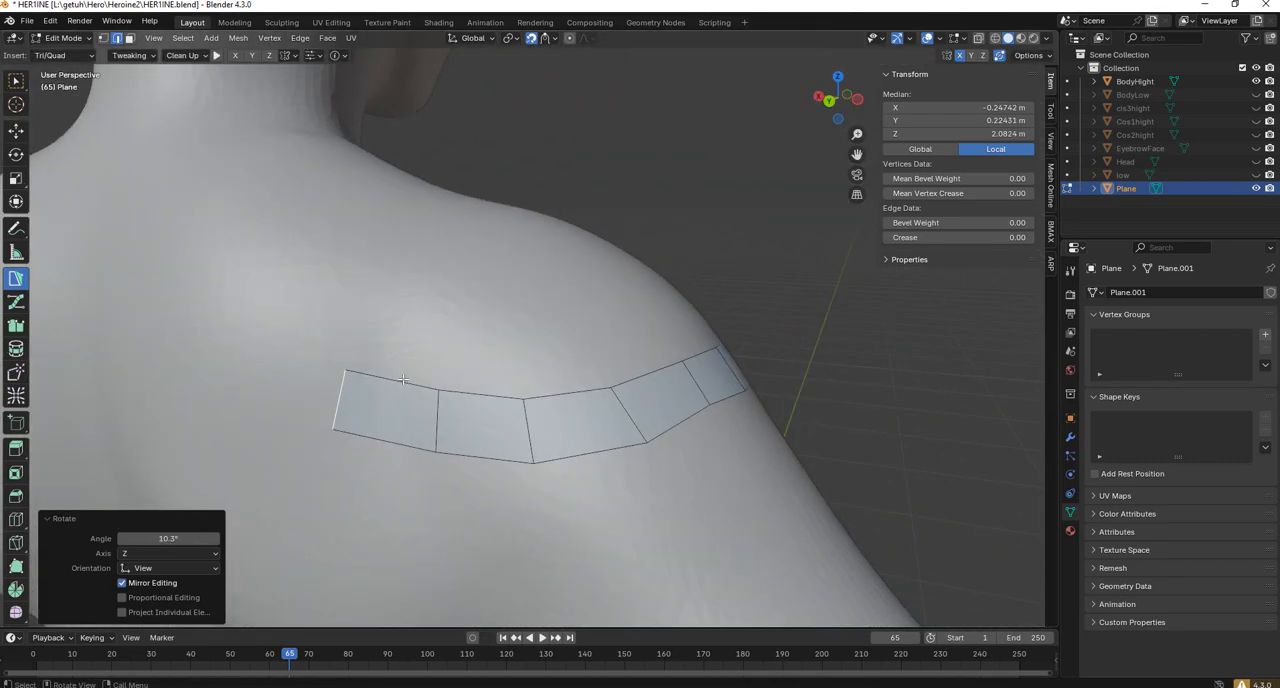
middle_drag(403, 379, 399, 368)
key(e)
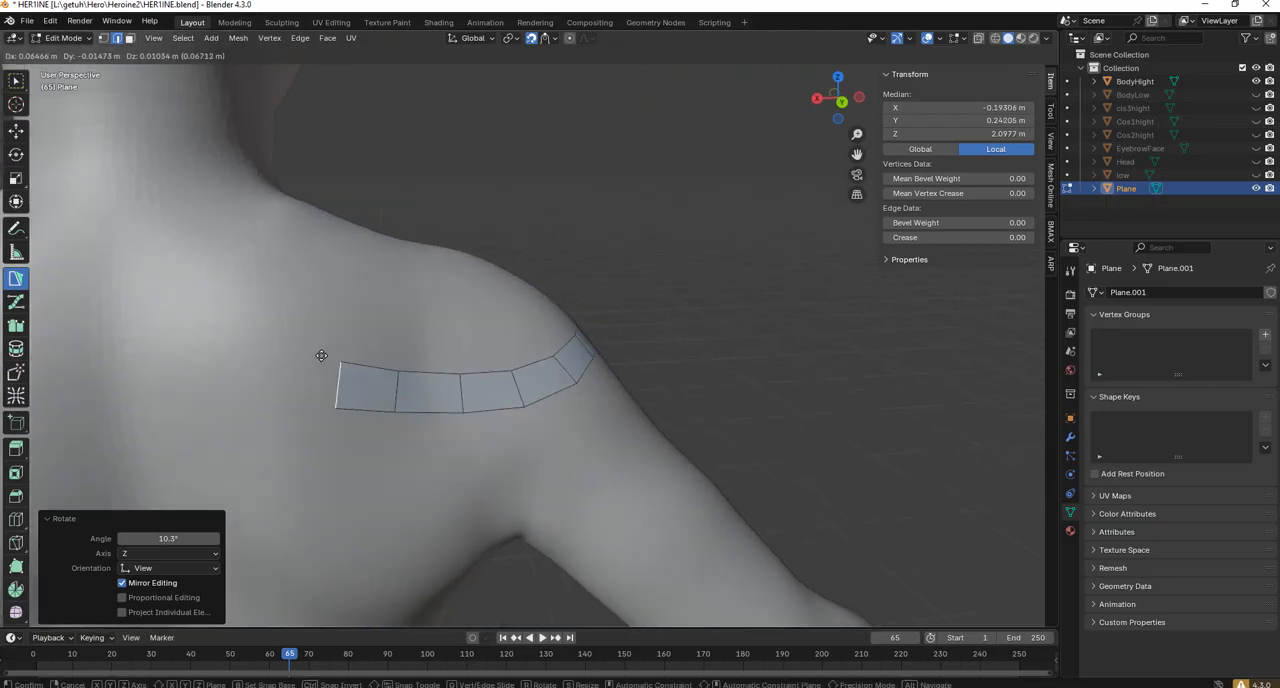
click(387, 346)
key(e)
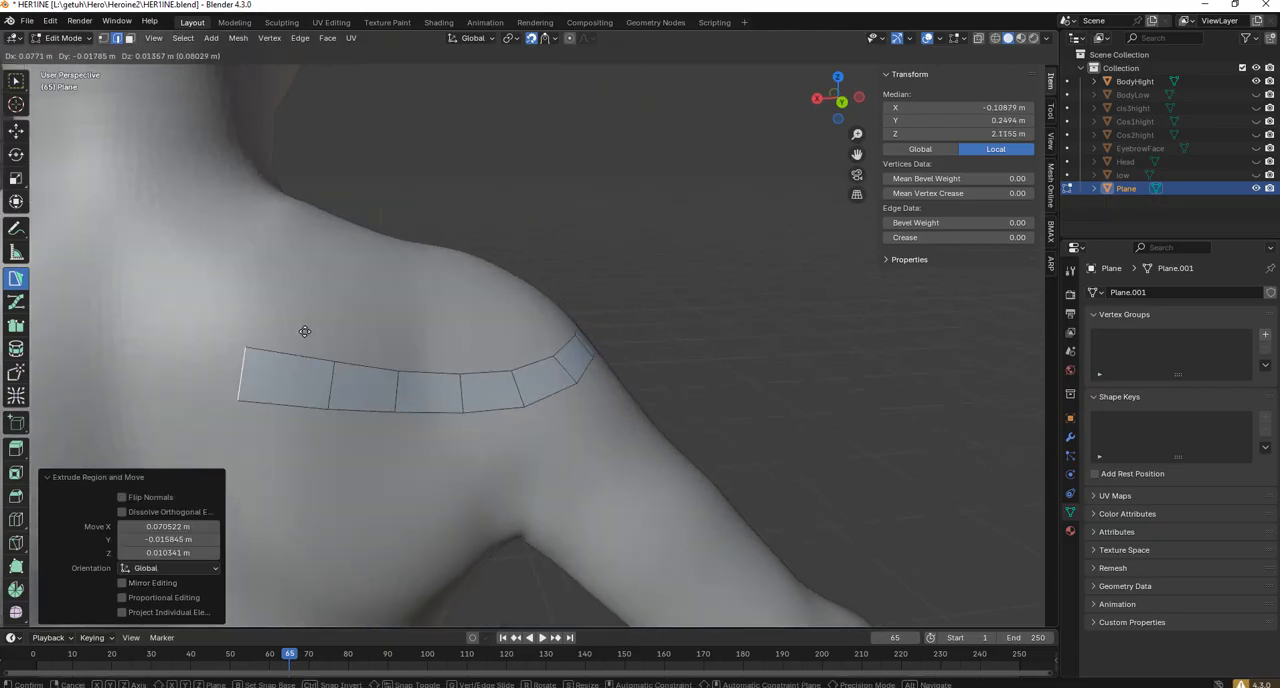
click(298, 348)
Extrude the strip's front end edge into two quads across the upper chest, rising towards the collarbone.
middle_drag(628, 280, 566, 422)
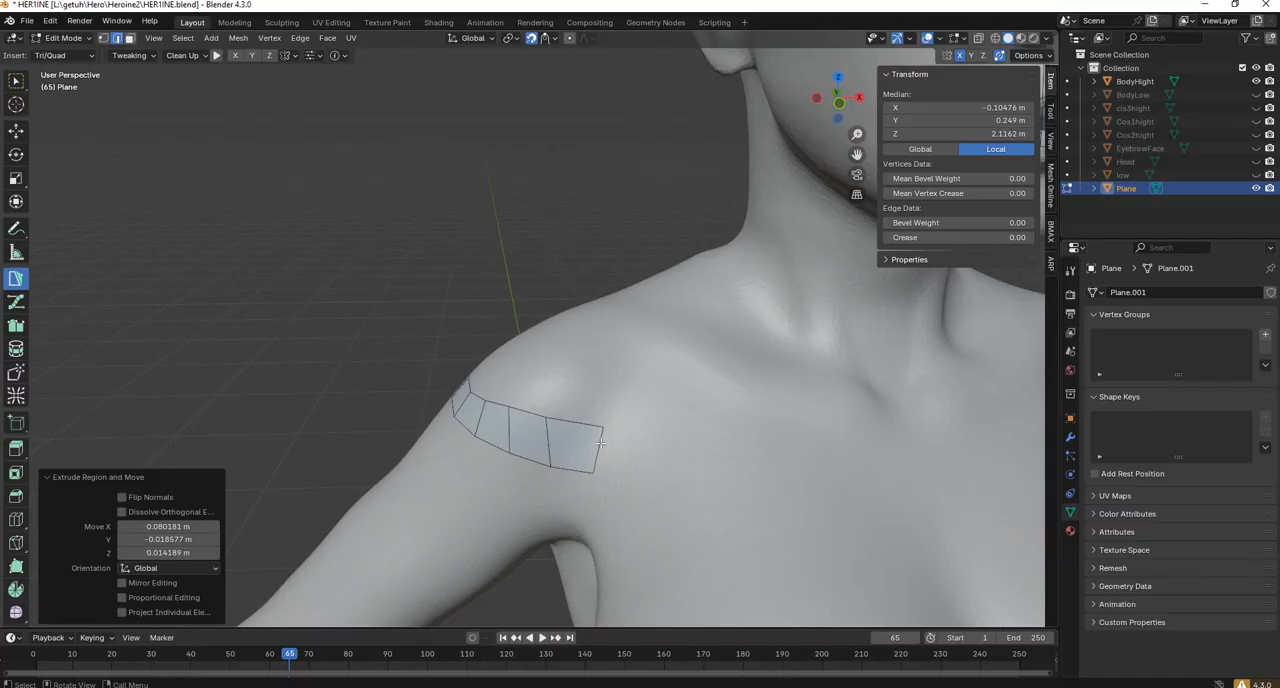
key(e)
click(674, 440)
key(e)
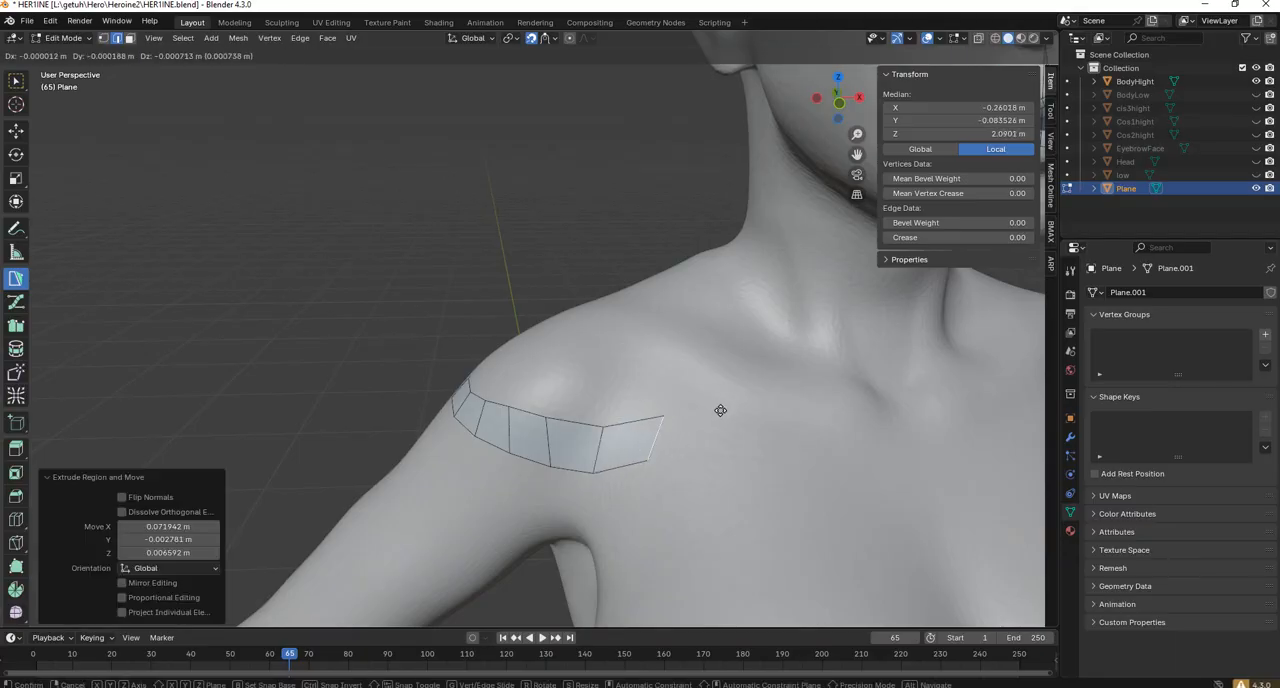
right_click(722, 411)
key(ctrl+z)
key(e)
click(797, 388)
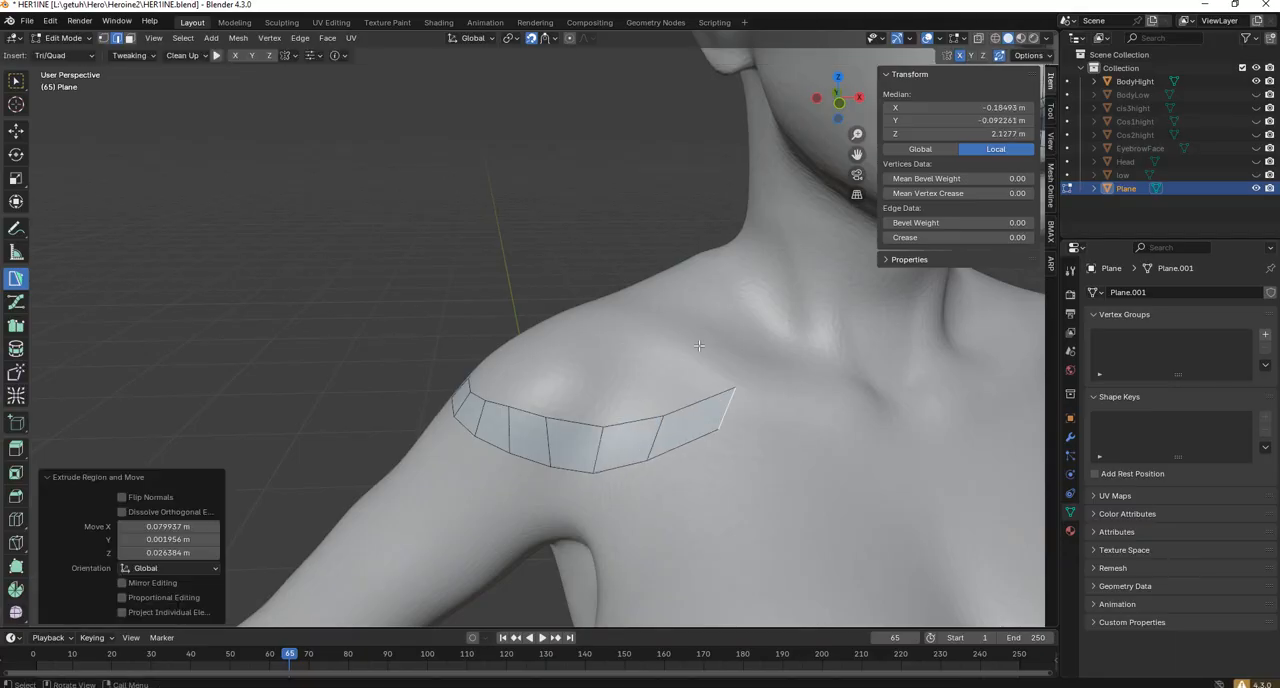
Even out the quads around the front of the shoulder using the Tweak brush with a 100 px radius.
middle_drag(597, 398, 68, 312)
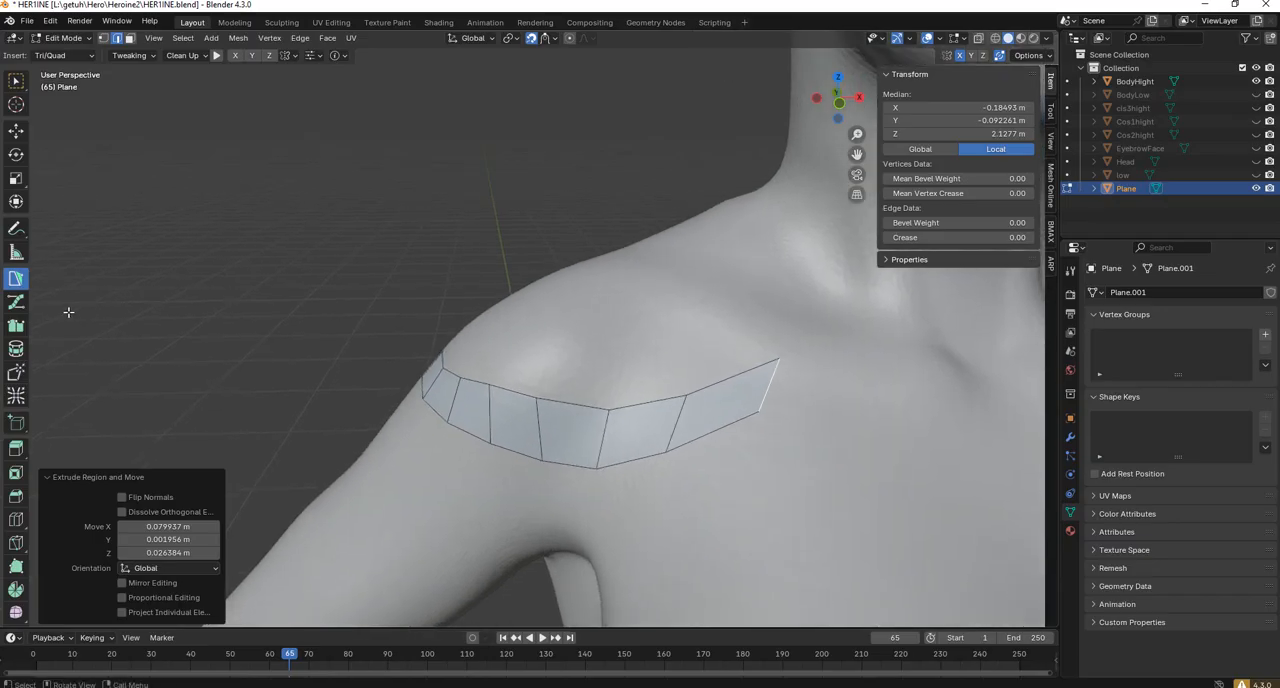
click(17, 373)
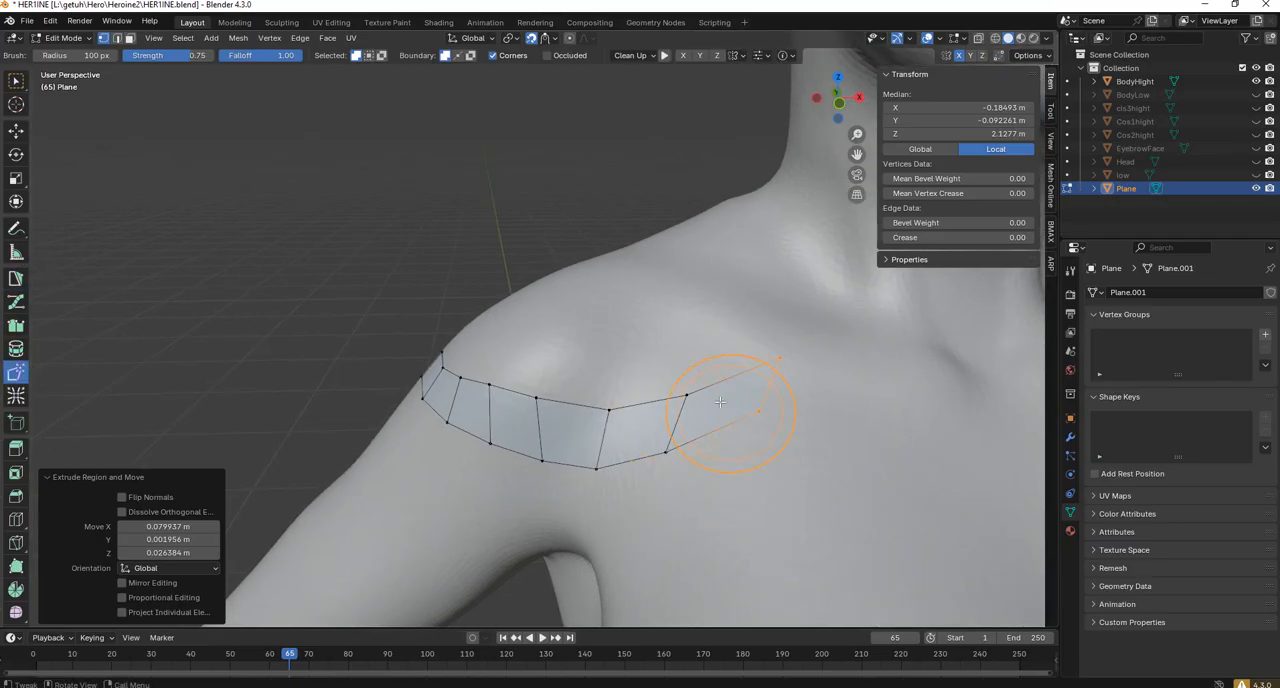
drag(686, 373, 677, 357)
mouse_move(784, 360)
mouse_down()
mouse_move(769, 368)
mouse_move(782, 411)
mouse_up()
mouse_move(655, 406)
mouse_down()
mouse_move(669, 423)
mouse_move(602, 427)
mouse_up()
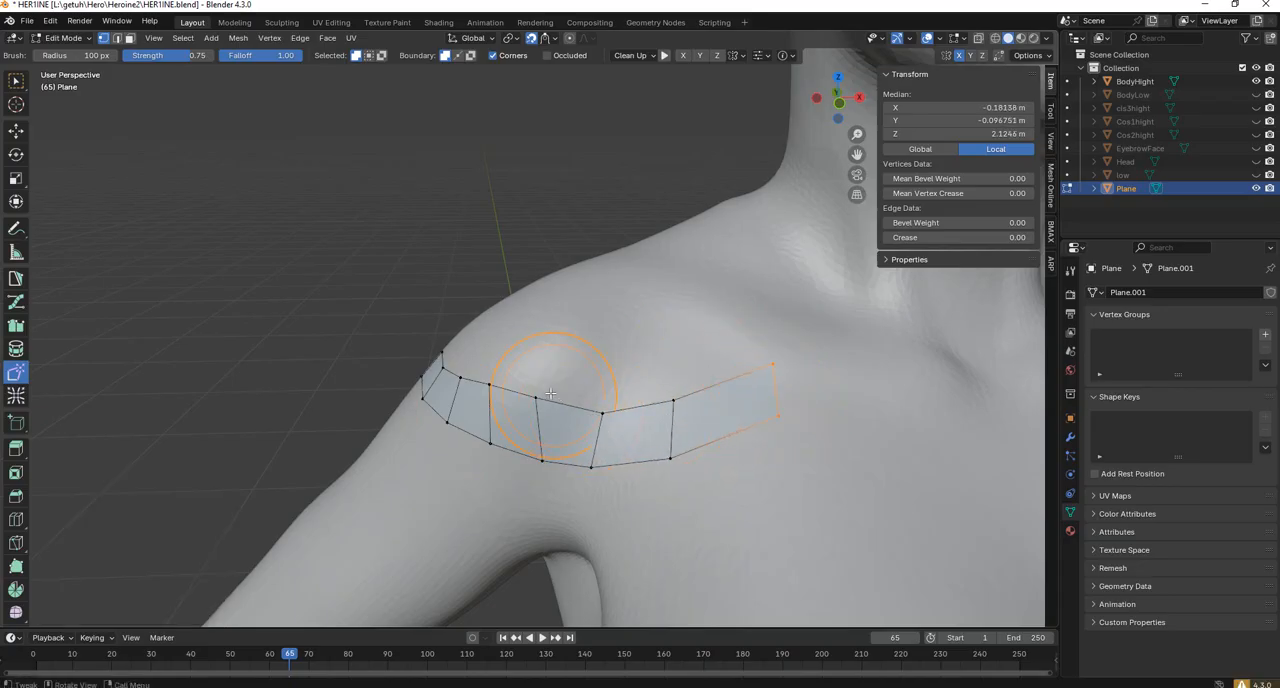
drag(550, 391, 573, 400)
middle_drag(596, 464, 600, 432)
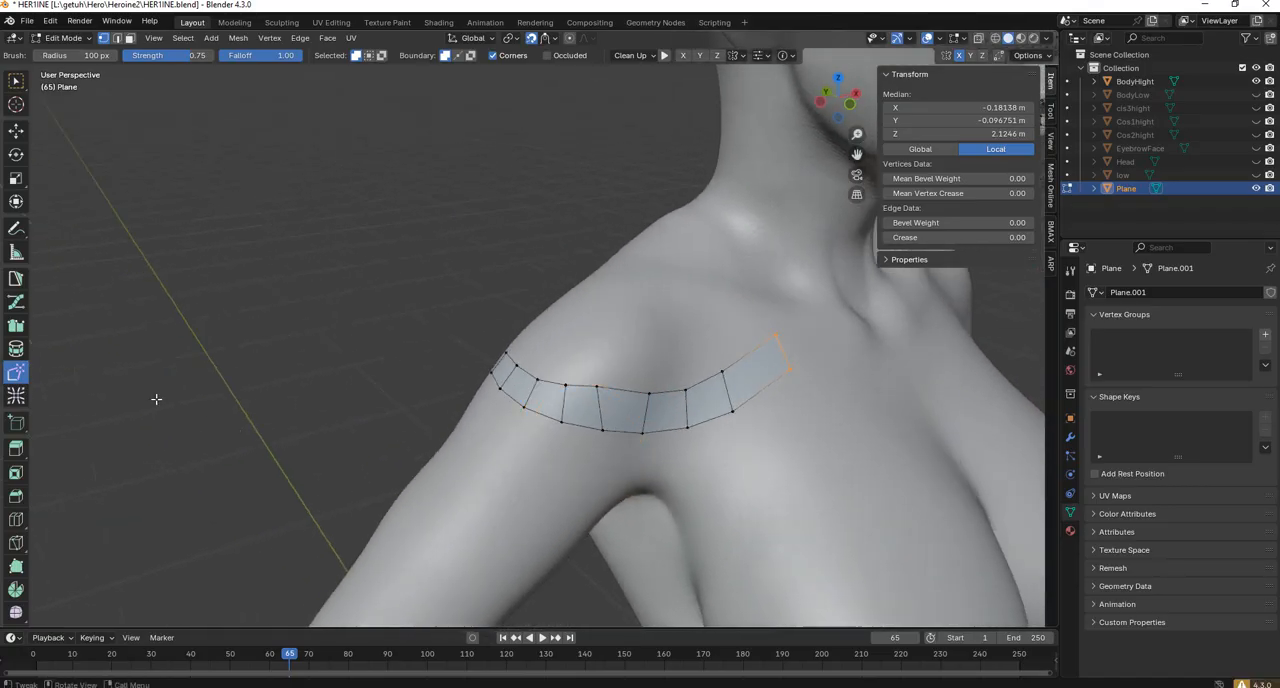
Smooth the whole strip around the front, side and back of the shoulder using the Relax brush with a 200 px radius.
click(16, 396)
mouse_move(660, 425)
mouse_down()
mouse_move(711, 395)
mouse_move(603, 403)
mouse_move(537, 387)
mouse_up()
middle_drag(537, 387, 650, 374)
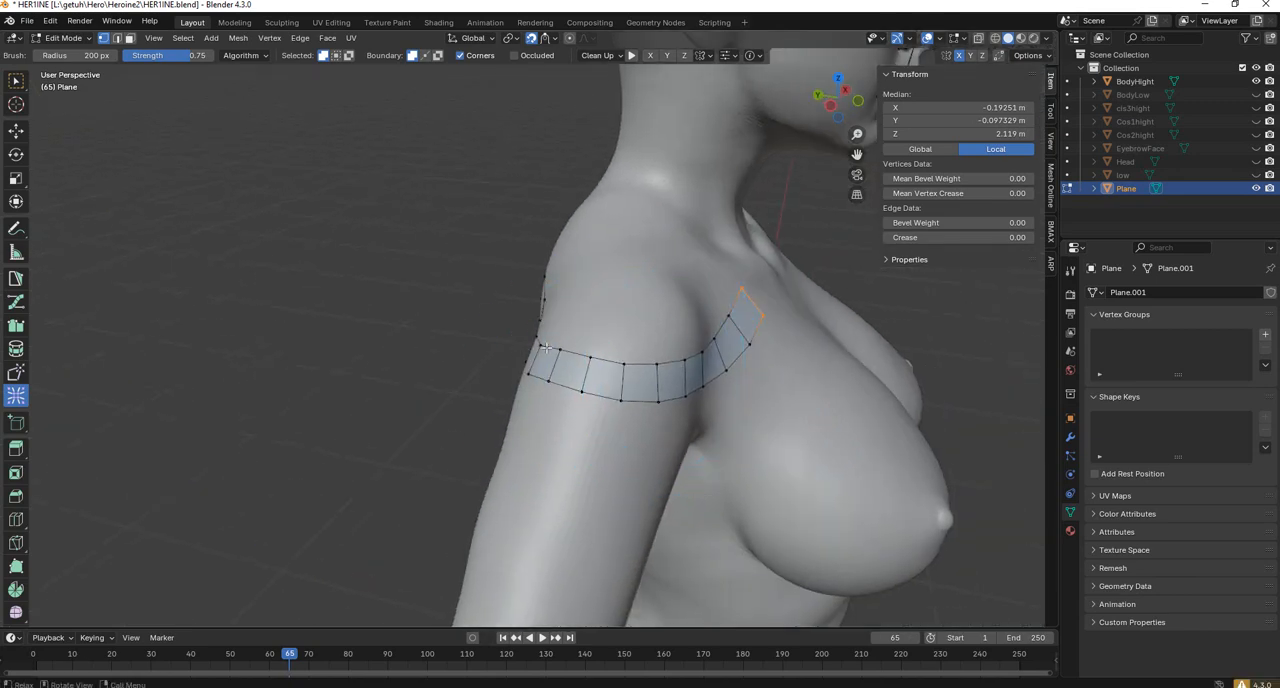
middle_drag(546, 348, 676, 330)
mouse_move(646, 326)
mouse_down()
mouse_move(446, 331)
mouse_move(580, 337)
mouse_move(561, 324)
mouse_up()
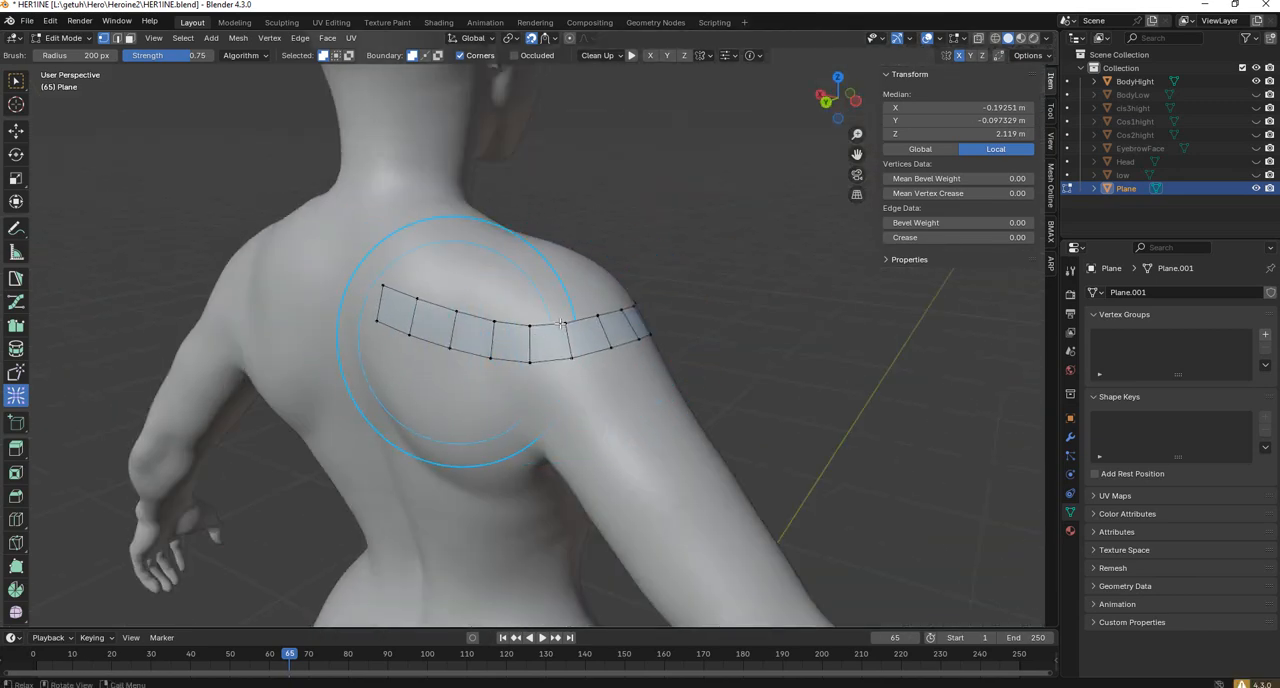
middle_drag(561, 324, 450, 334)
middle_drag(728, 402, 613, 412)
drag(613, 412, 700, 392)
mouse_move(748, 348)
middle_down()
mouse_move(774, 326)
mouse_move(673, 320)
mouse_move(374, 169)
middle_up()
scroll(673, 320, down, 8)
scroll(628, 312, up, 8)
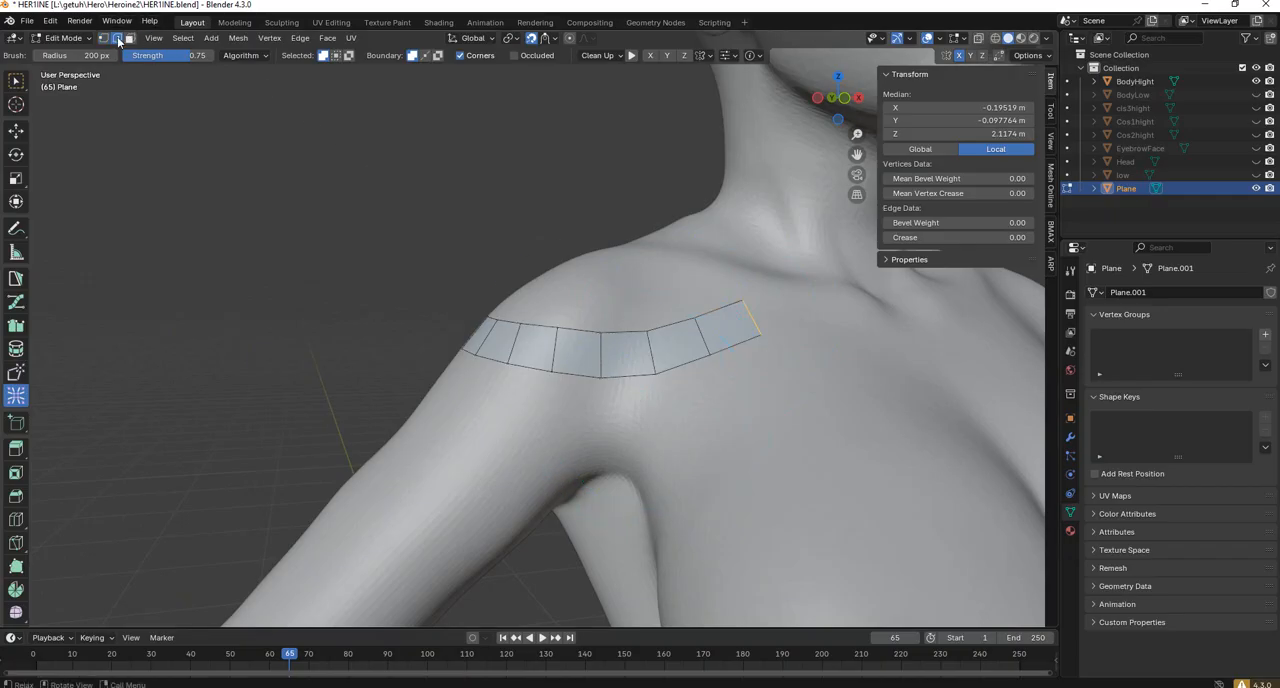
Return to PolyPen in edge selection mode and select the lower edge loop of the shoulder strip.
click(117, 38)
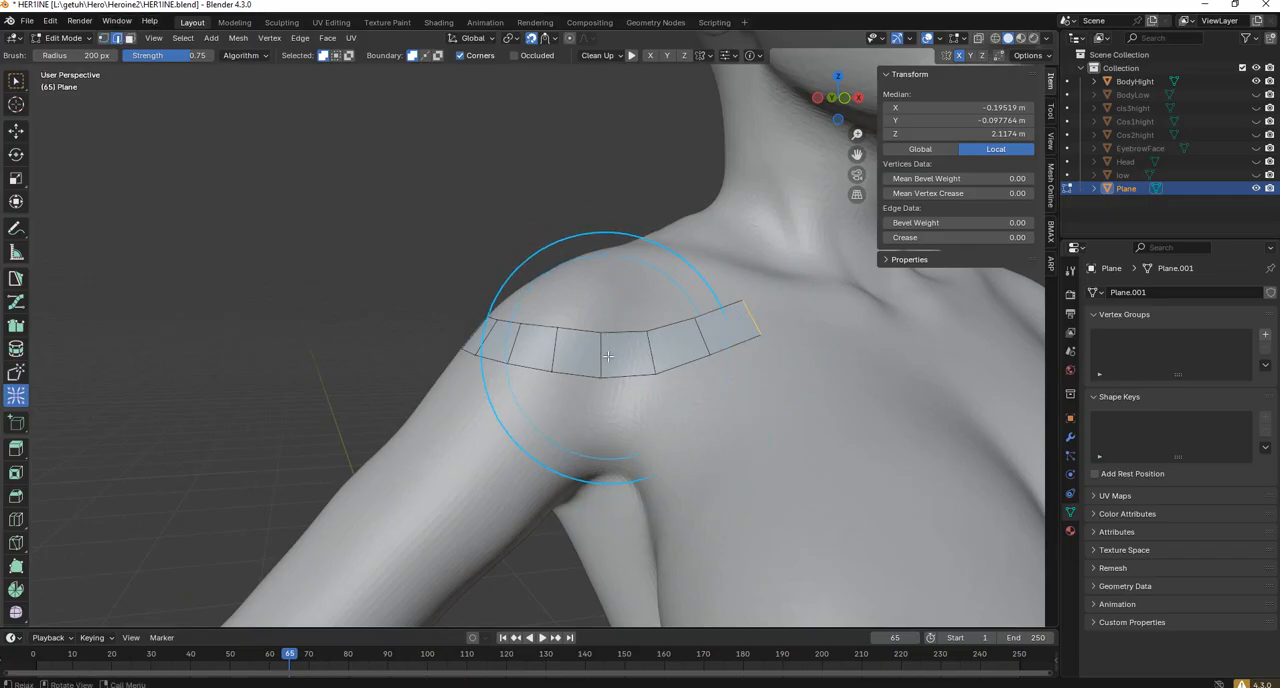
click(15, 280)
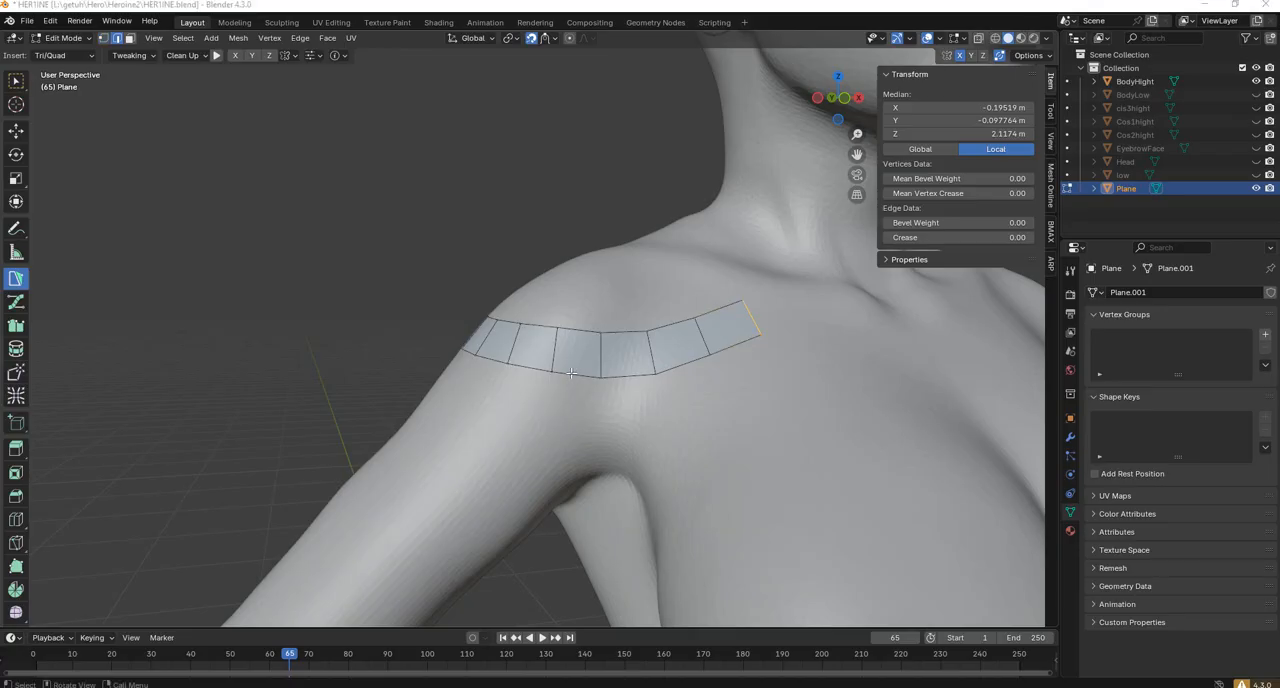
click(572, 373)
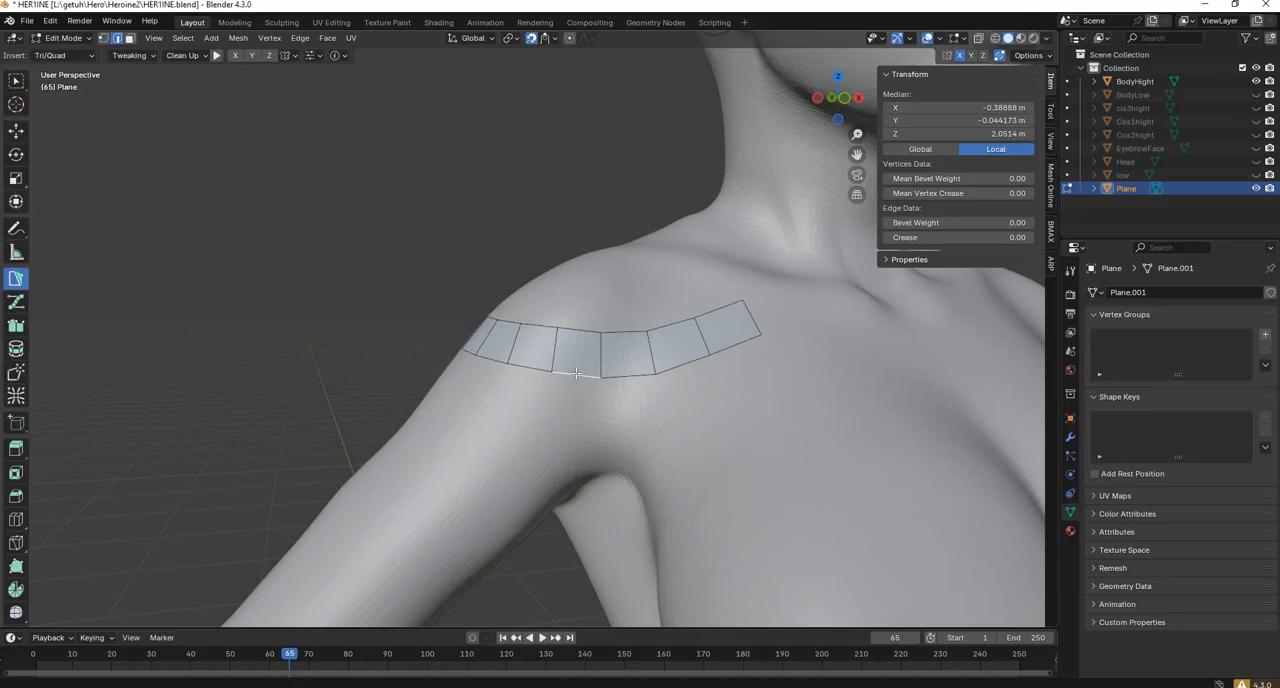
click(575, 373)
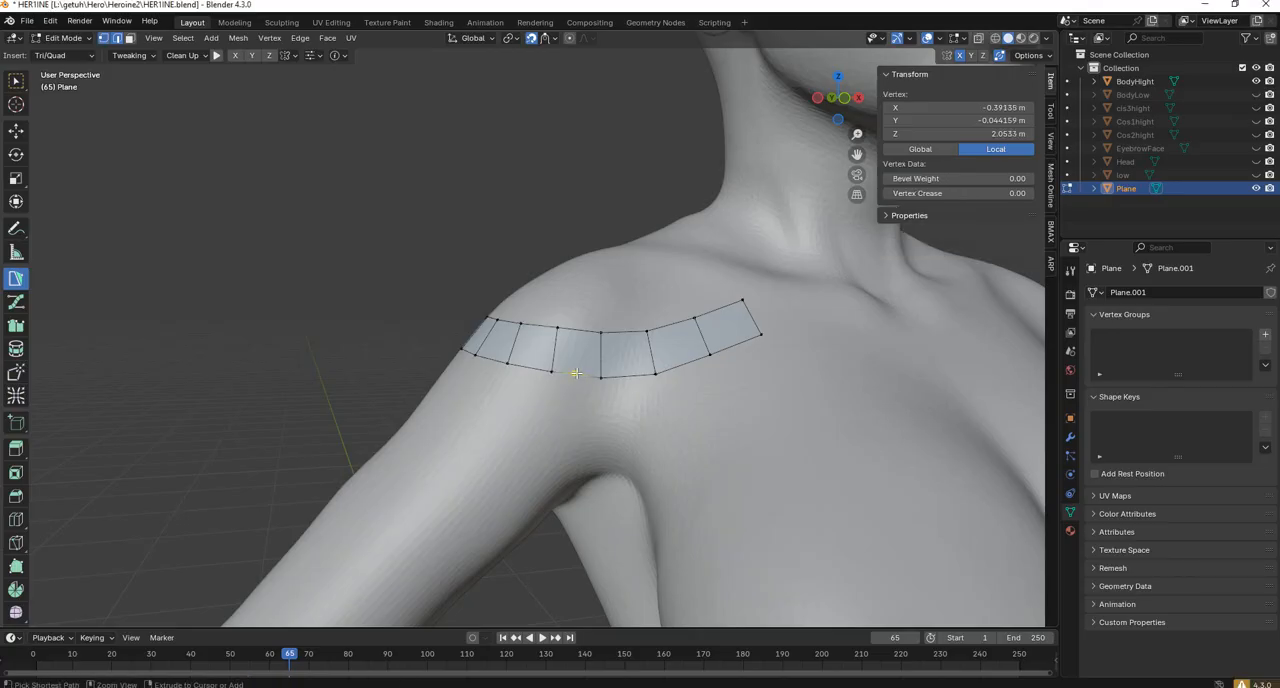
click(129, 39)
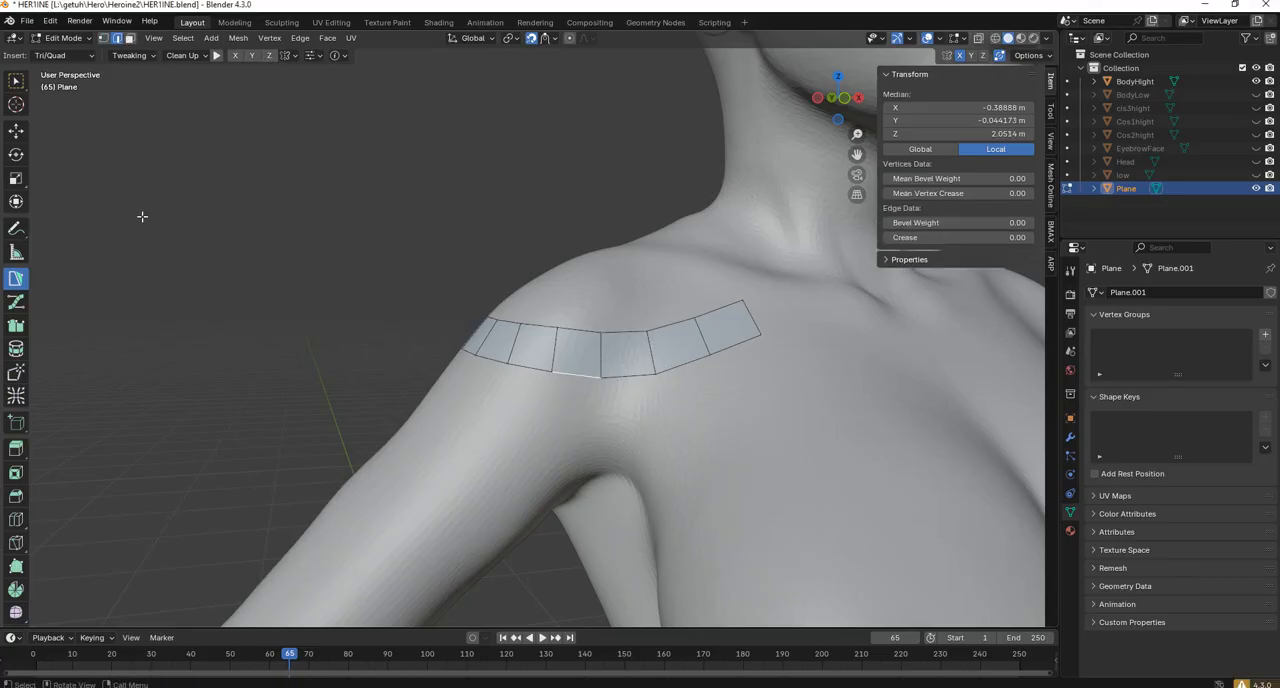
alt+click(633, 377)
middle_drag(633, 377, 618, 325)
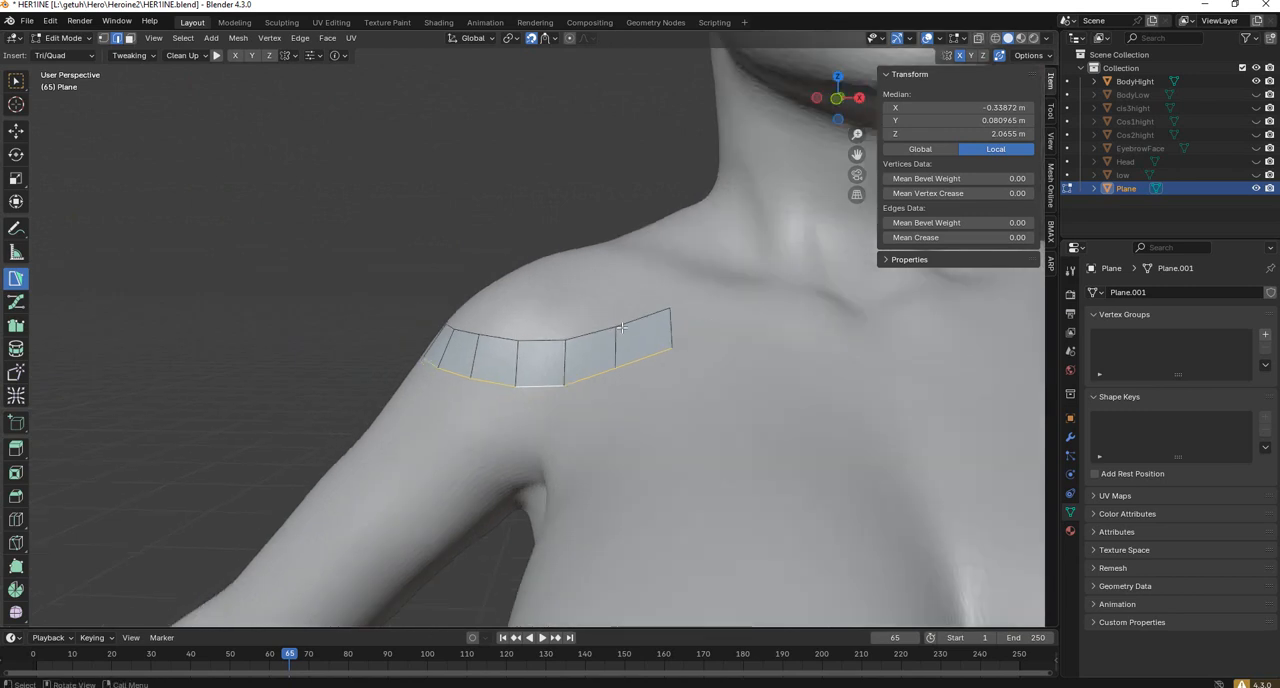
Try extruding the strip's lower edge loop down the upper arm, and undo the extrusion.
scroll(621, 327, up, 2)
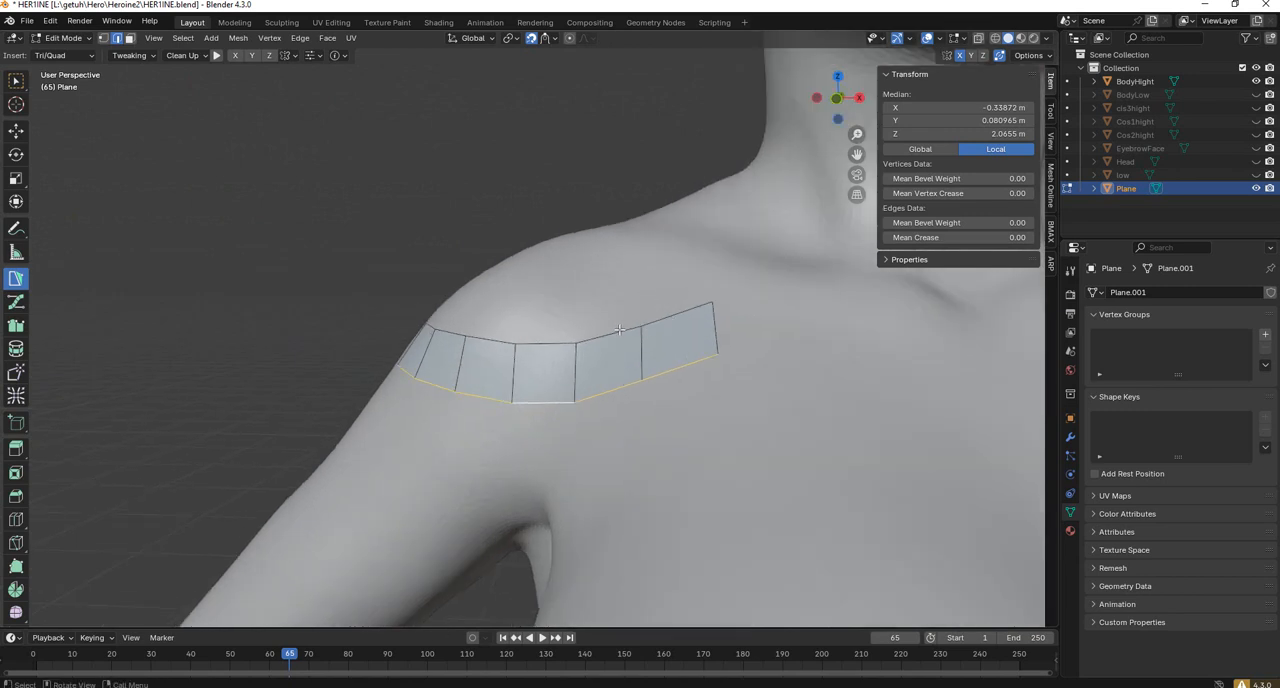
scroll(620, 330, up, 2)
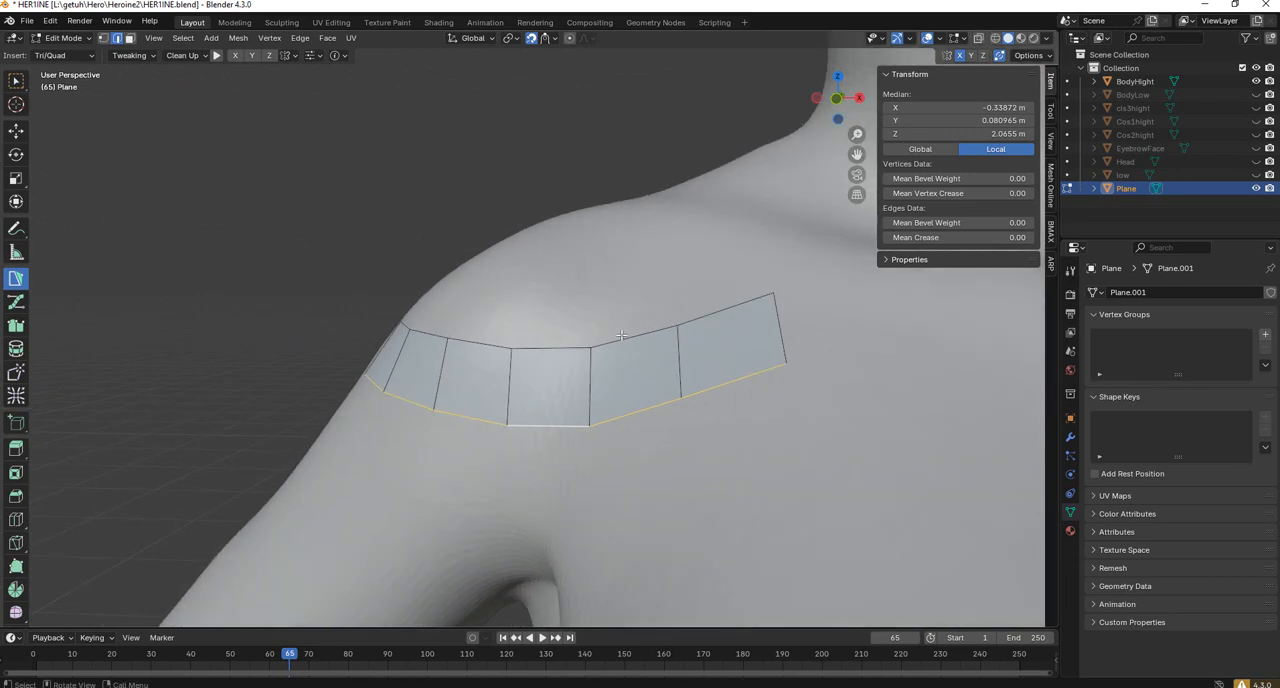
scroll(621, 336, down, 2)
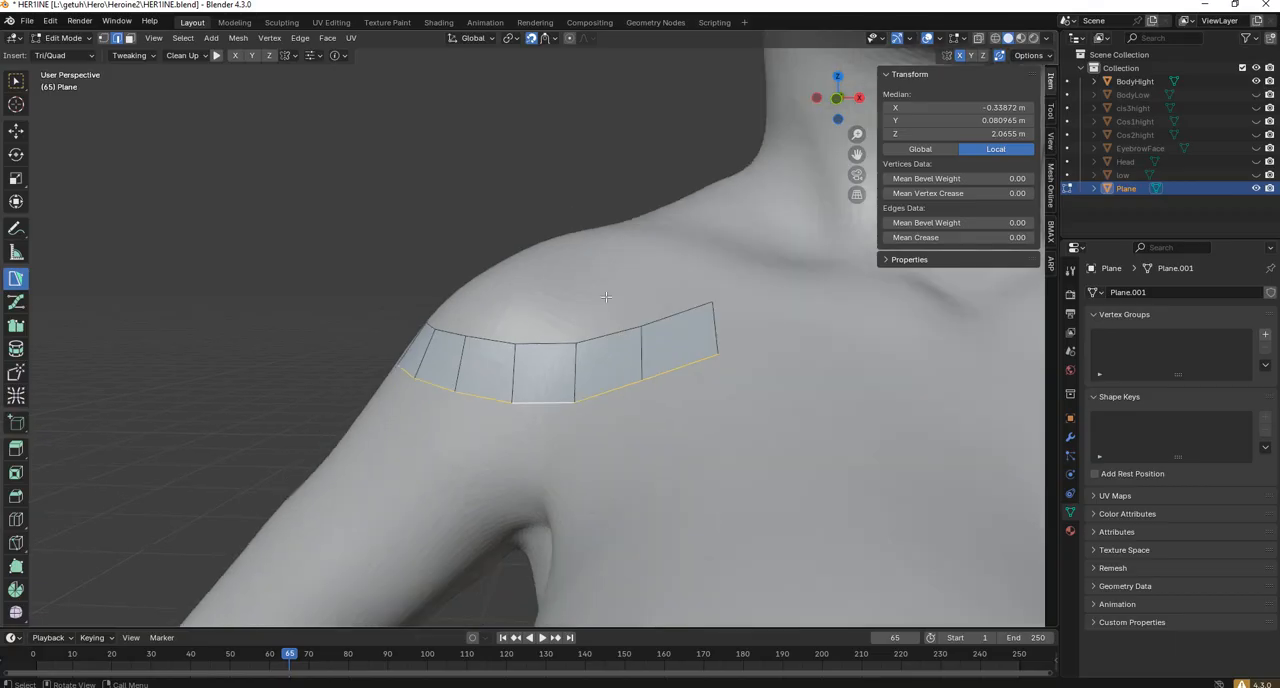
key(e)
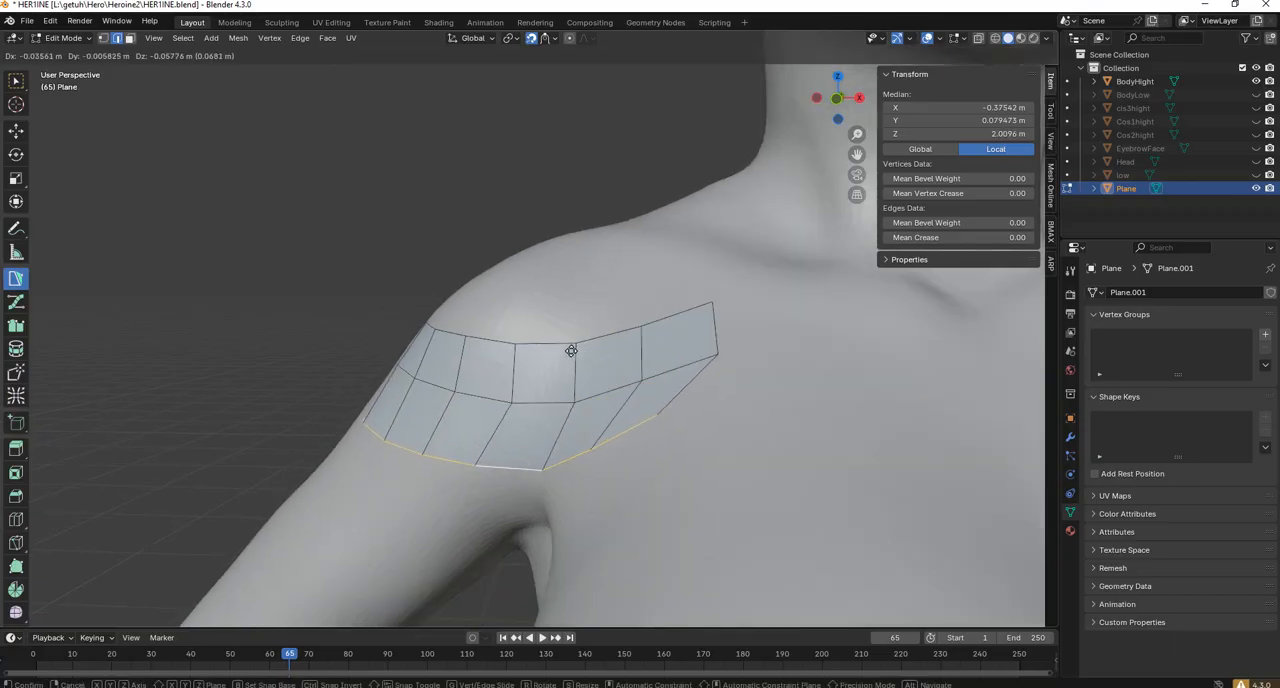
click(572, 350)
middle_drag(574, 351, 685, 381)
key(ctrl+z)
Reselect the strip's lower edge loop and extrude a second quad row, moving it about -0.039 m in both X and Z.
click(697, 383)
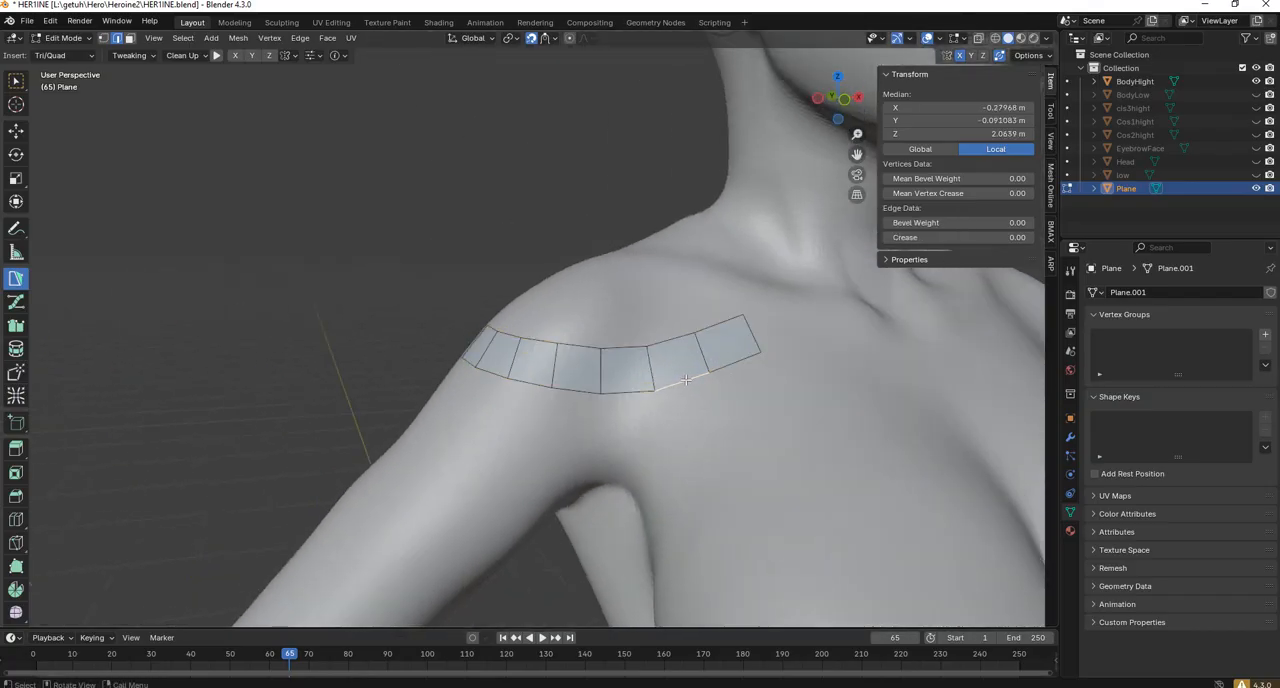
alt+click(685, 381)
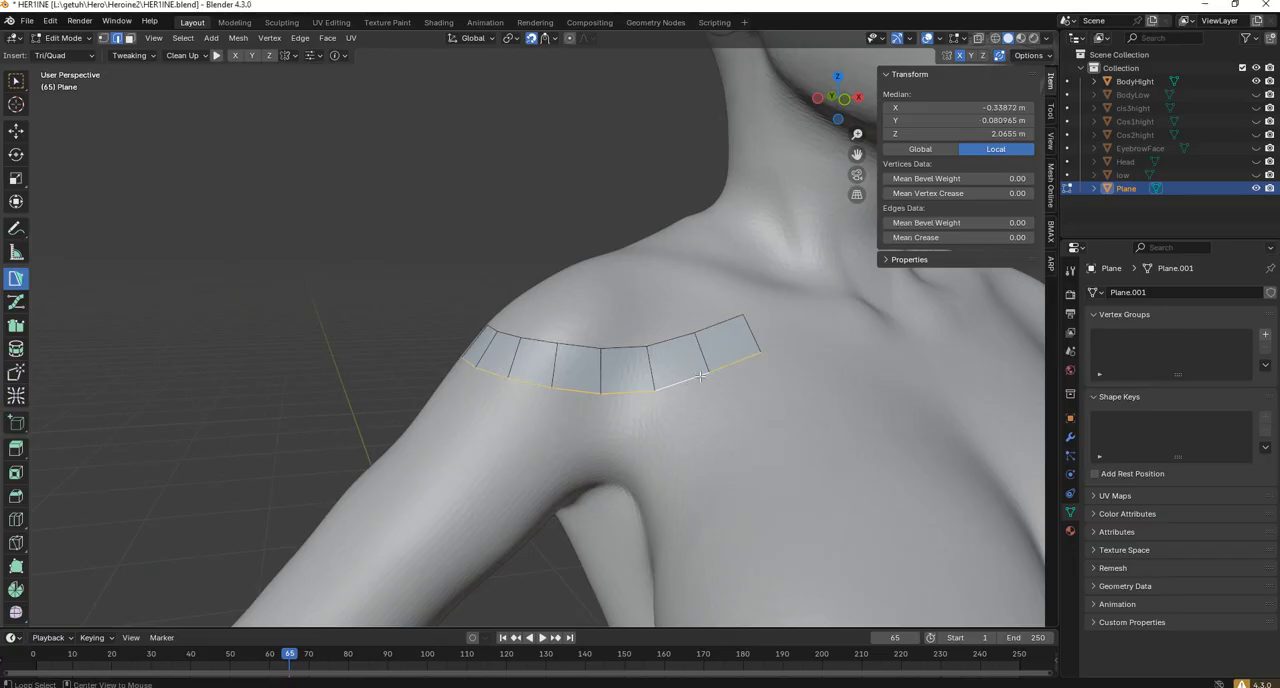
middle_drag(685, 381, 665, 364)
scroll(654, 352, up, 1)
key(e)
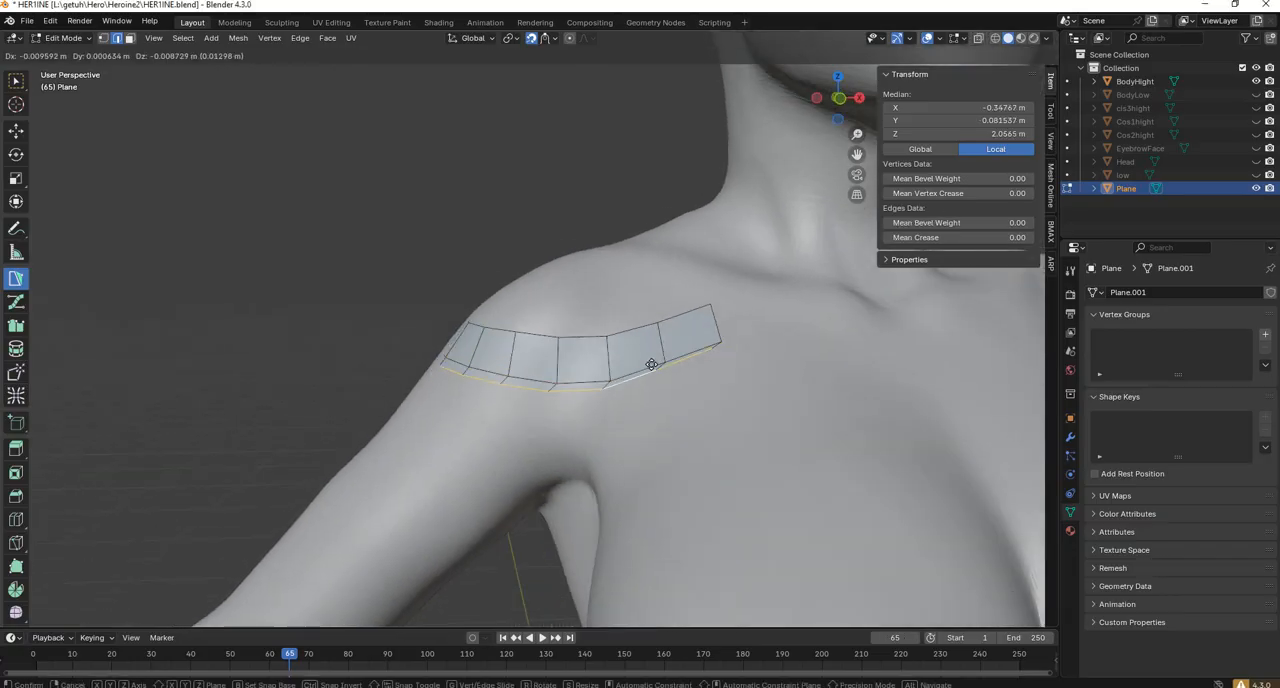
click(636, 380)
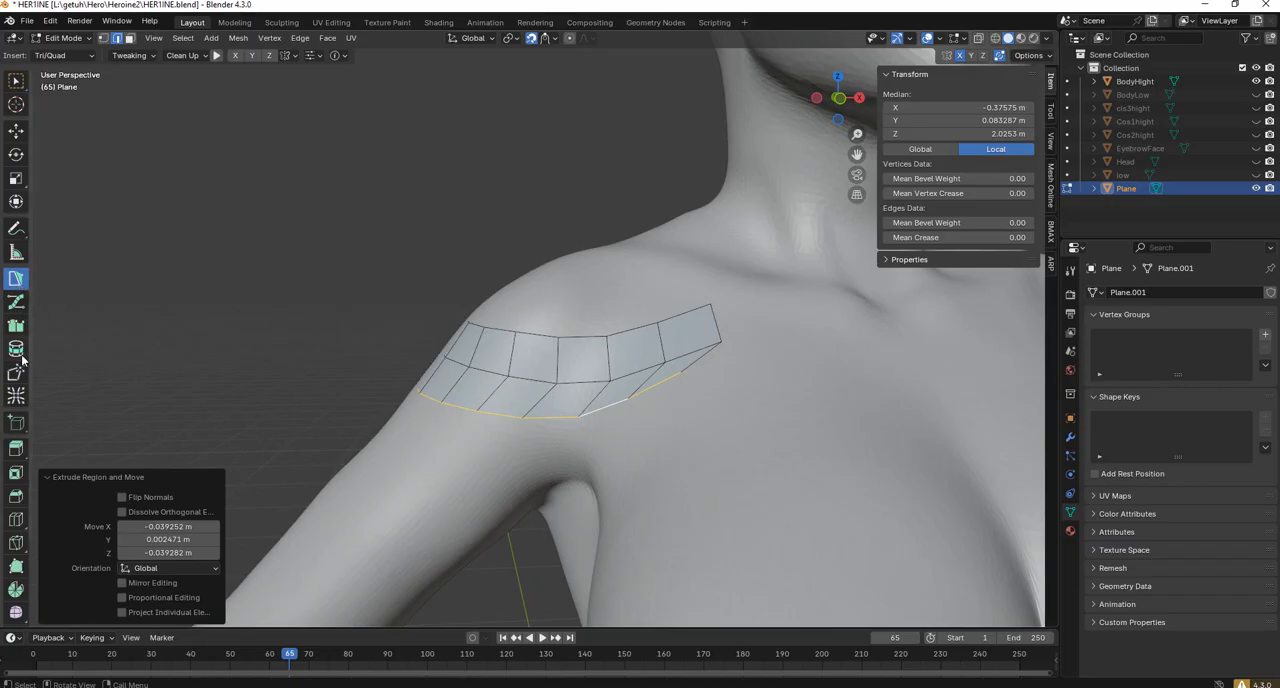
drag(689, 366, 688, 393)
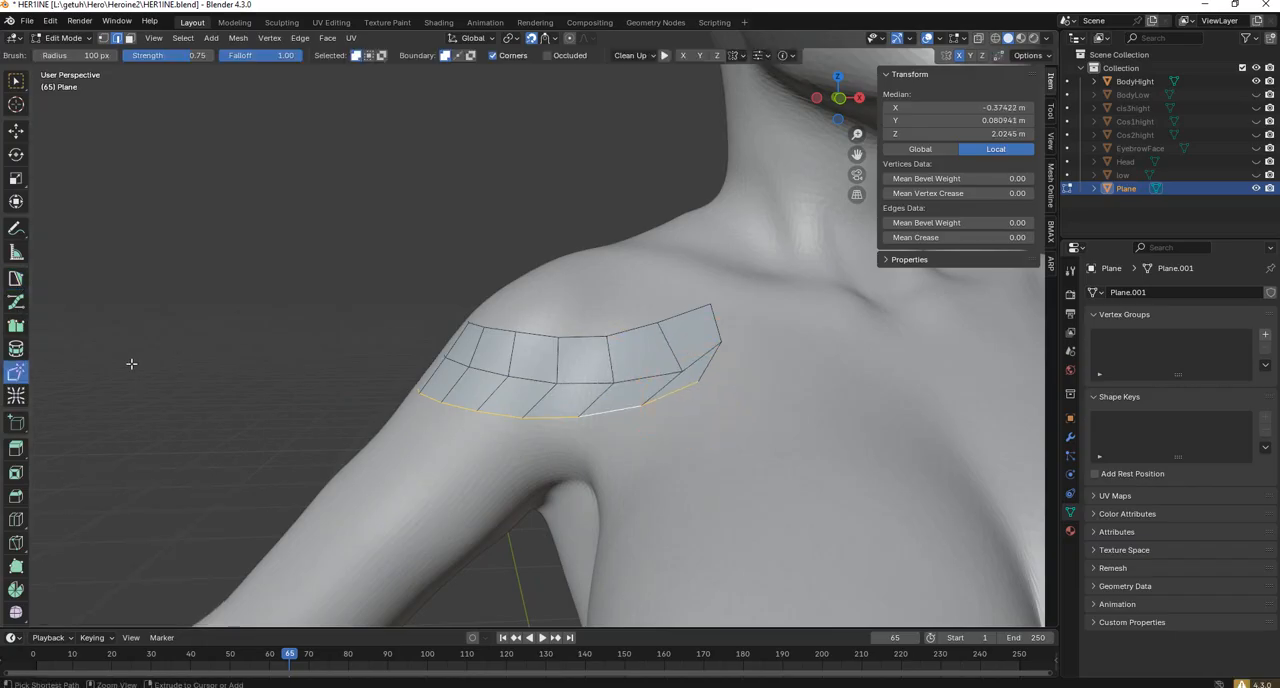
key(ctrl+z)
scroll(640, 385, down, 4)
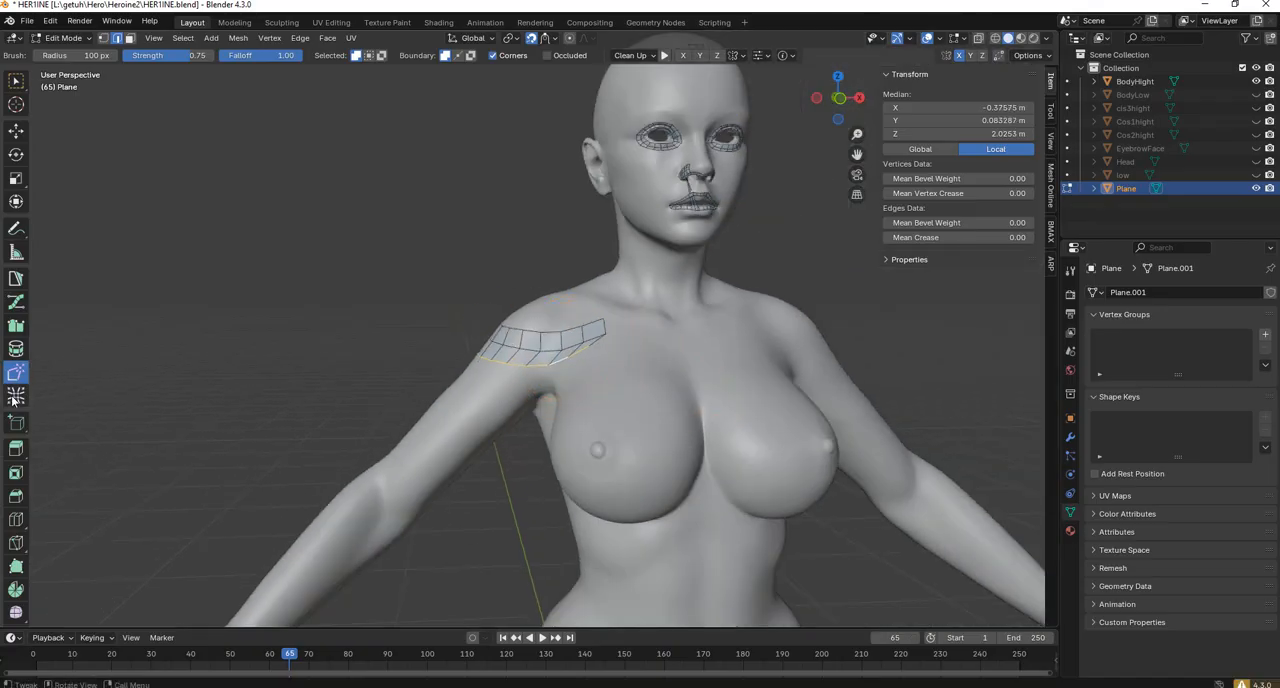
scroll(629, 324, up, 2)
drag(580, 342, 571, 348)
key(shift+z)
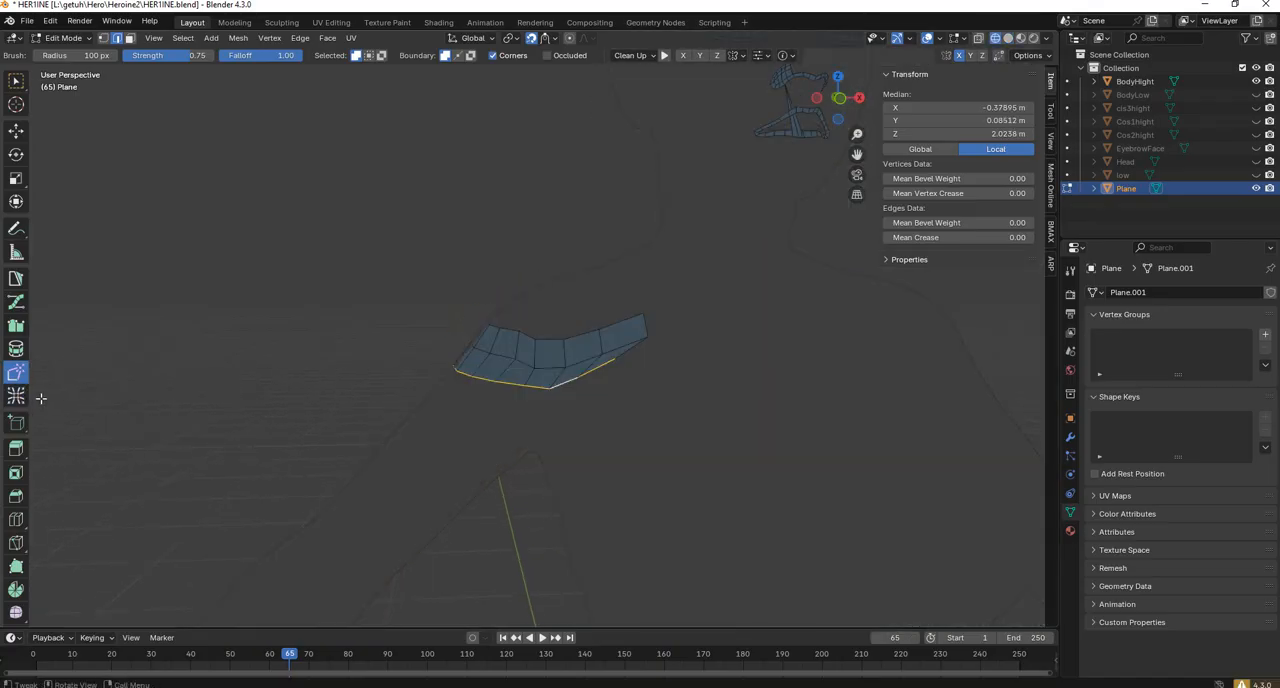
scroll(661, 344, up, 3)
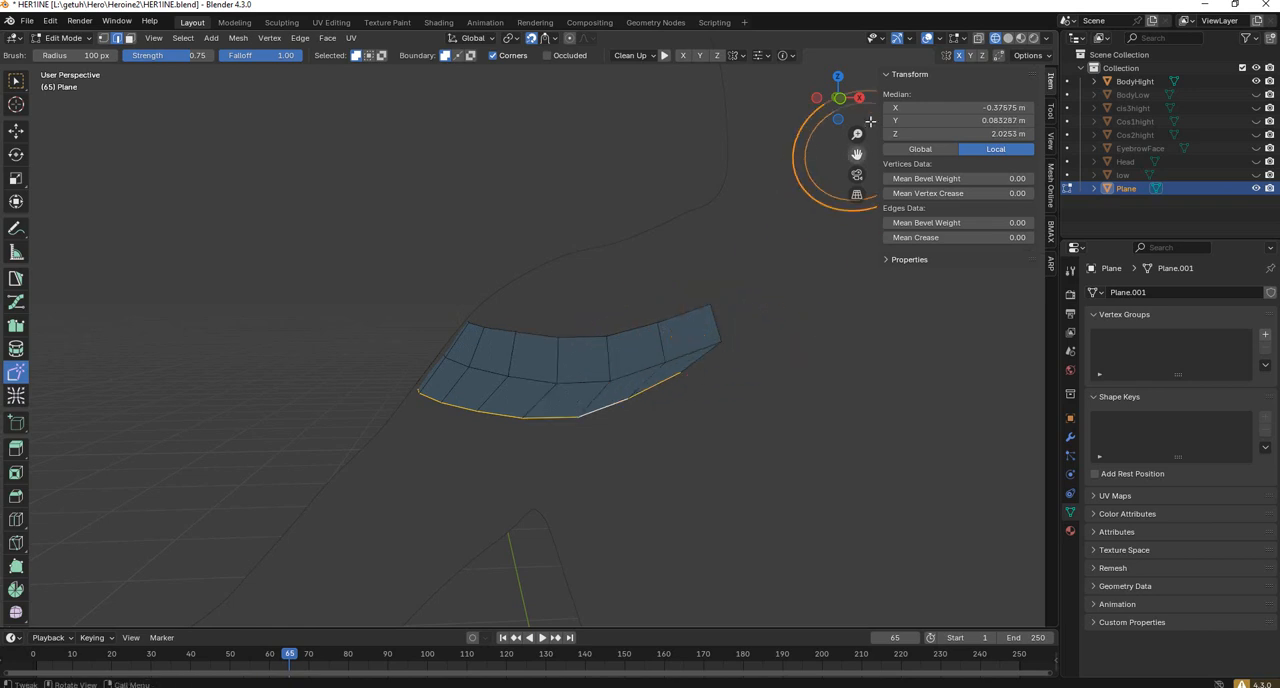
click(1008, 40)
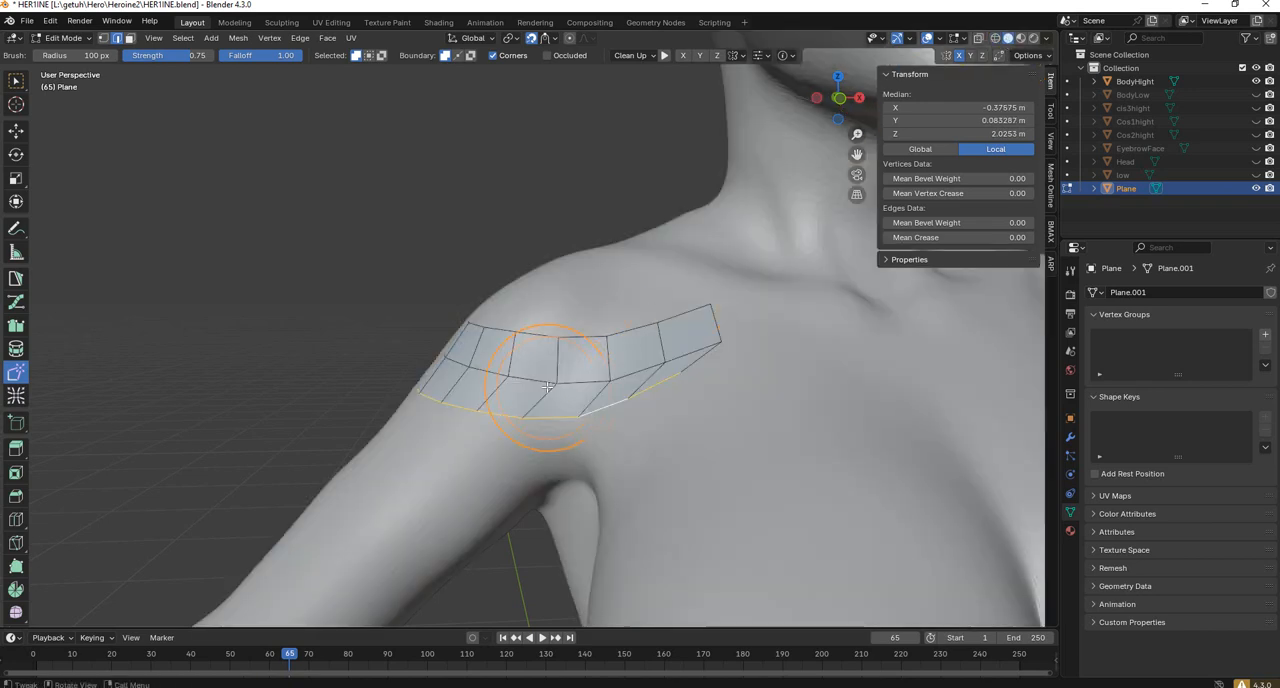
Nudge the middle of the shoulder strip with Tweak and even out both quad rows using Relax with a 200 px radius.
drag(548, 387, 540, 387)
click(16, 396)
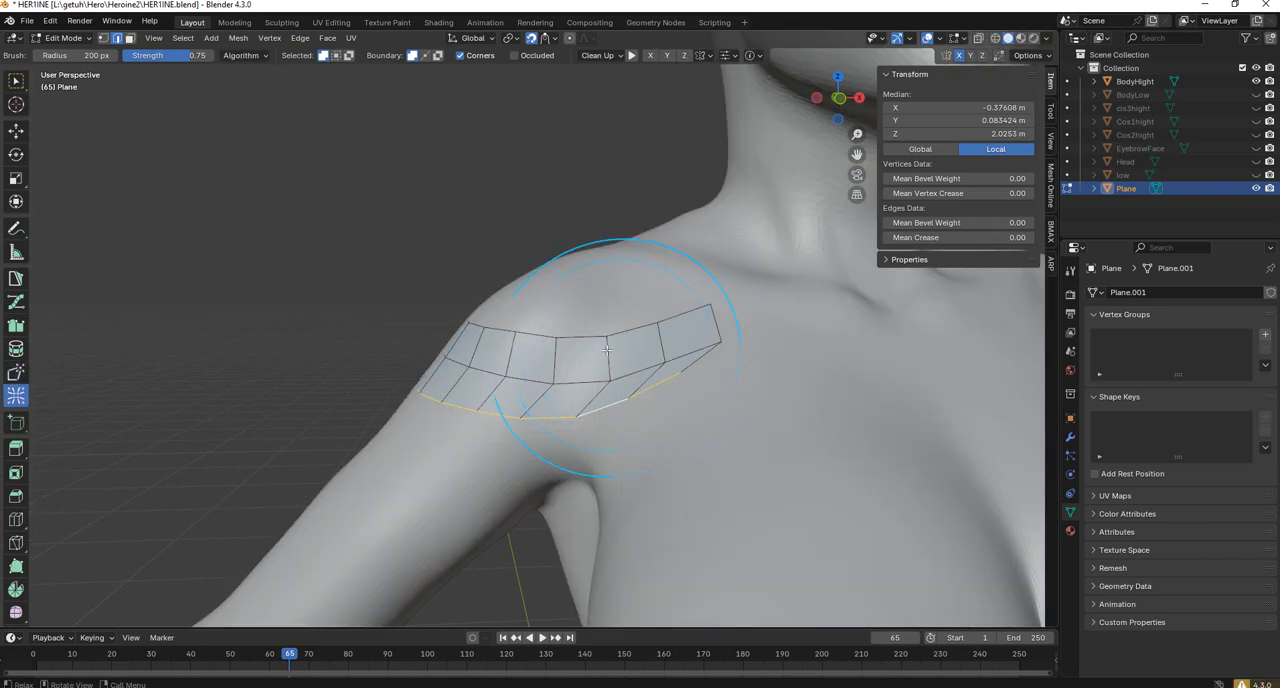
mouse_move(606, 350)
mouse_down()
mouse_move(583, 363)
mouse_move(672, 372)
mouse_move(523, 374)
mouse_up()
mouse_move(523, 374)
middle_down()
mouse_move(617, 370)
mouse_move(663, 398)
mouse_move(685, 390)
middle_up()
mouse_move(568, 388)
mouse_down()
mouse_move(487, 349)
mouse_move(626, 362)
mouse_move(586, 398)
mouse_up()
middle_drag(586, 398, 529, 328)
mouse_move(475, 309)
middle_down()
mouse_move(525, 324)
mouse_move(556, 312)
mouse_move(574, 347)
mouse_move(606, 357)
mouse_move(590, 321)
middle_up()
scroll(578, 352, up, 1)
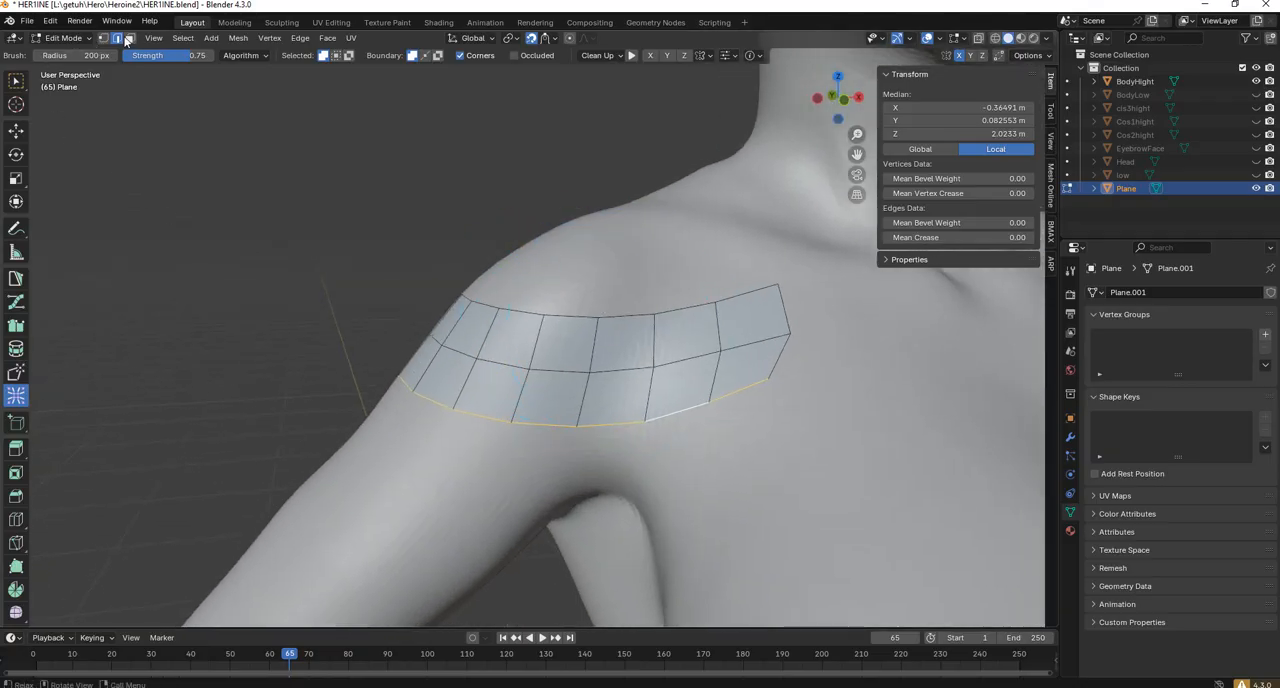
With PolyPen in vertex mode, build a column of quads from the strip's front lower edge down toward the armpit.
click(16, 283)
middle_drag(60, 270, 191, 245)
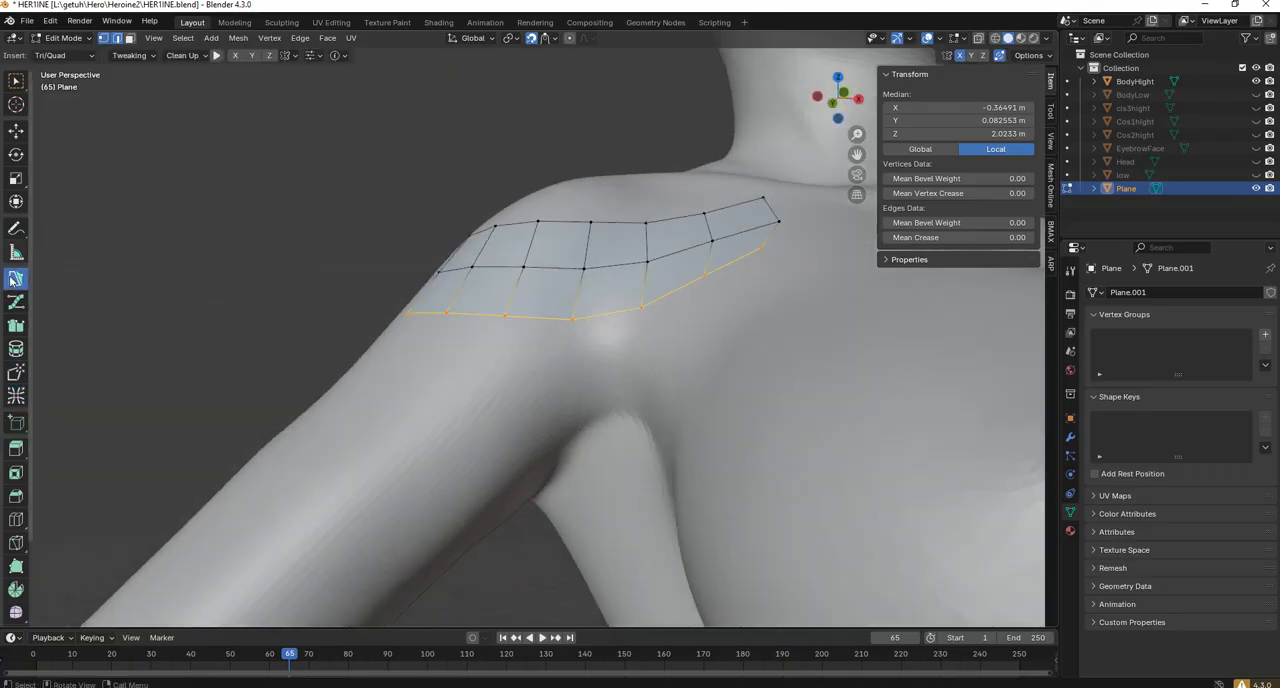
middle_drag(580, 320, 620, 338)
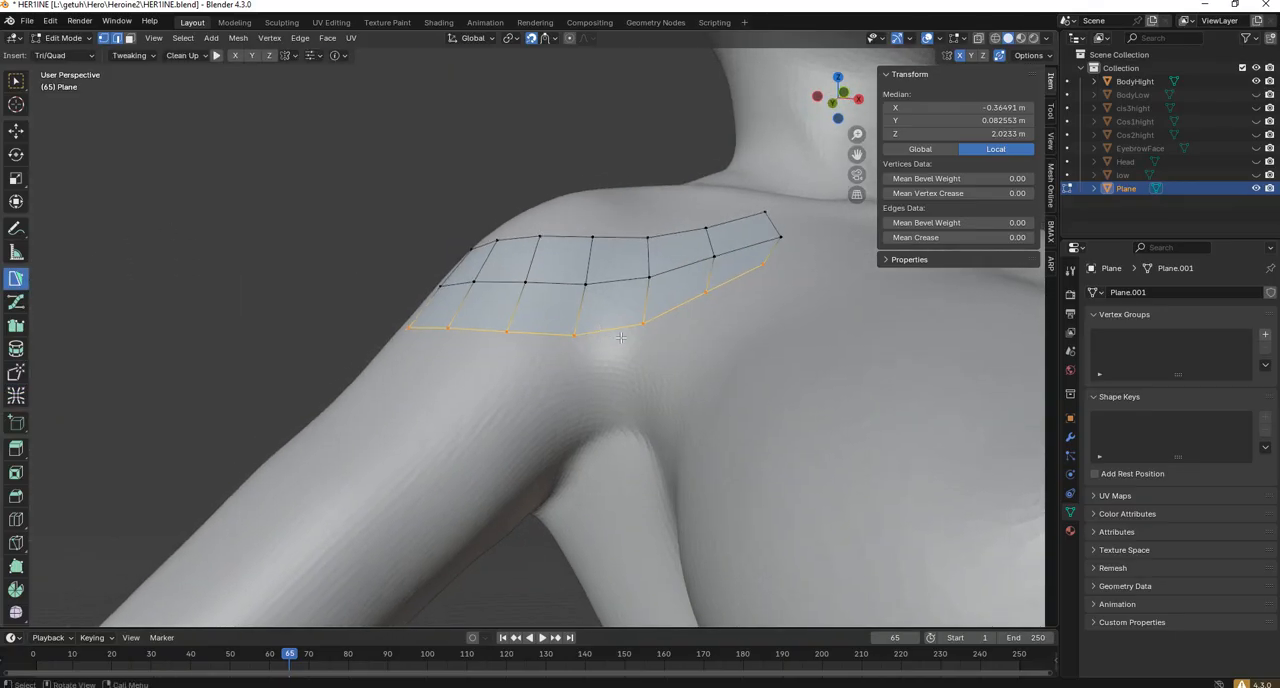
click(643, 325)
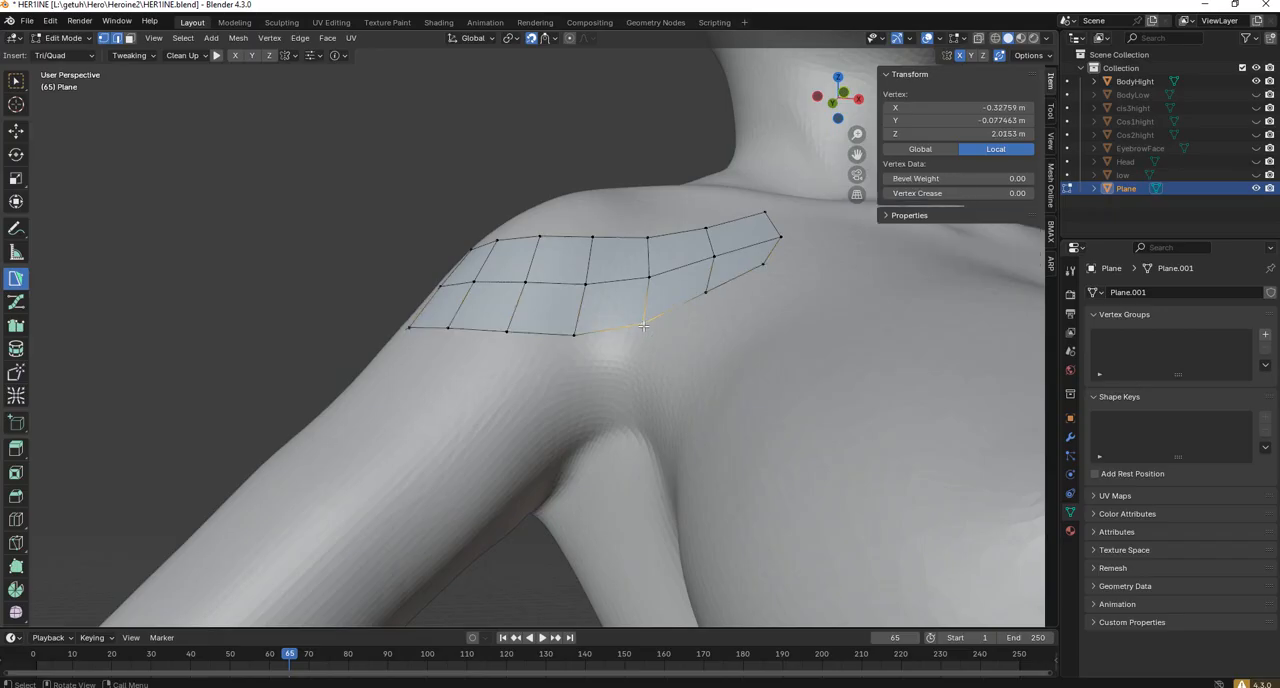
click(640, 385)
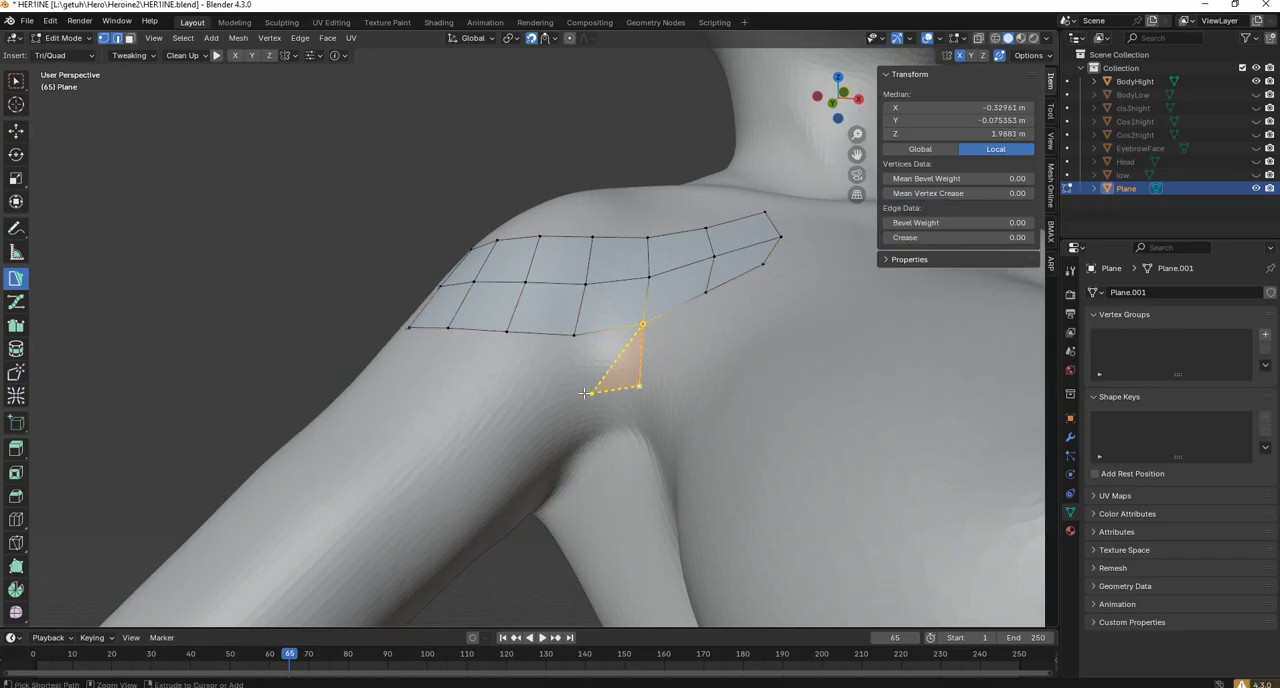
click(575, 337)
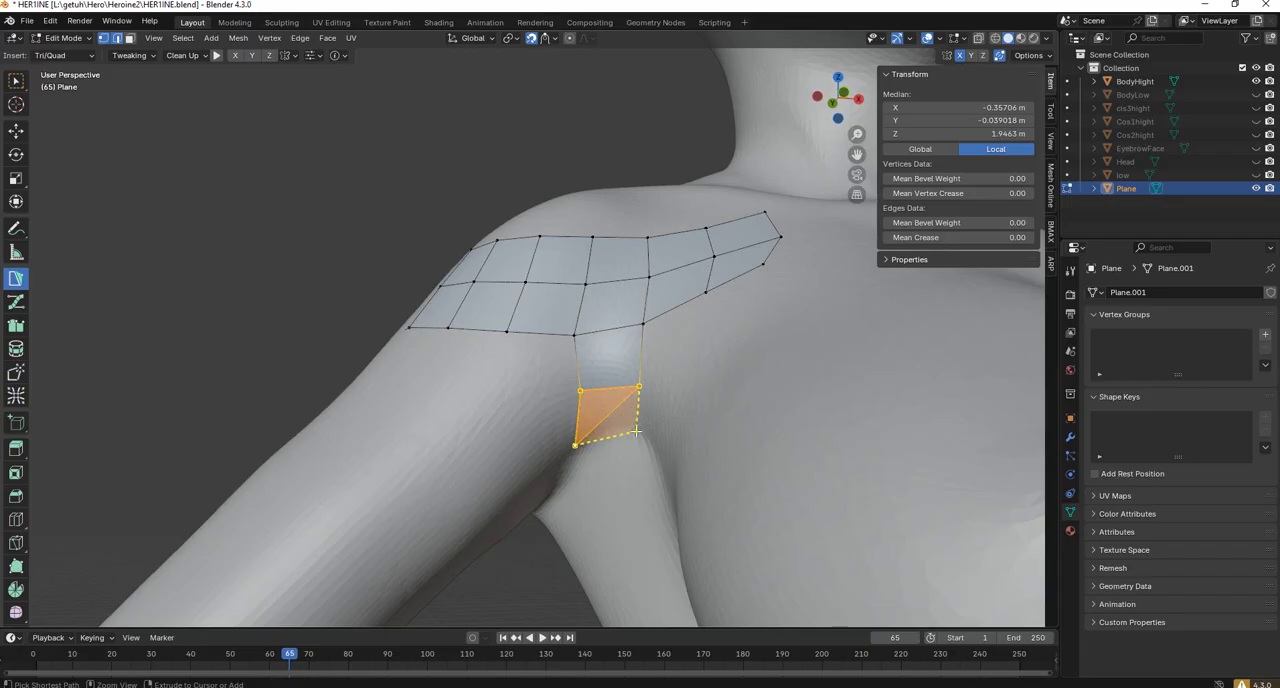
middle_drag(636, 430, 585, 310)
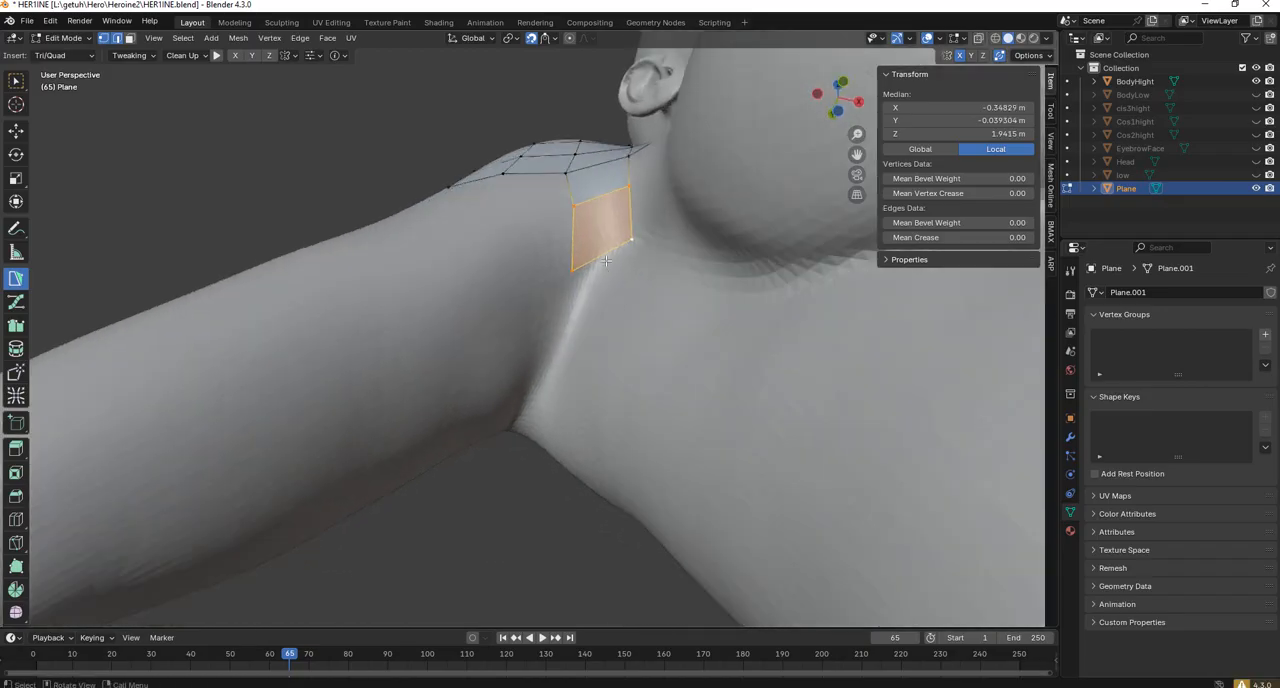
Continue the PolyPen quad column underneath the armpit and around toward the back of the torso.
ctrl+click(570, 303)
ctrl+click(549, 350)
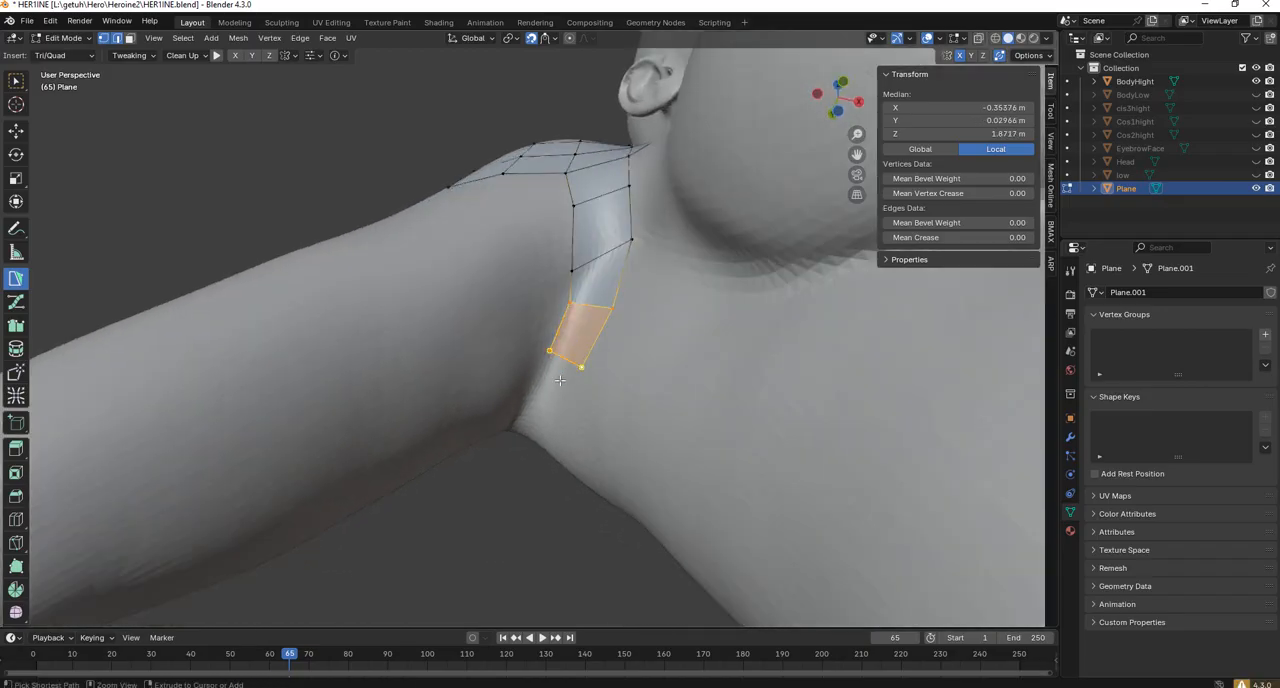
ctrl+click(527, 400)
middle_drag(527, 400, 750, 385)
ctrl+click(568, 413)
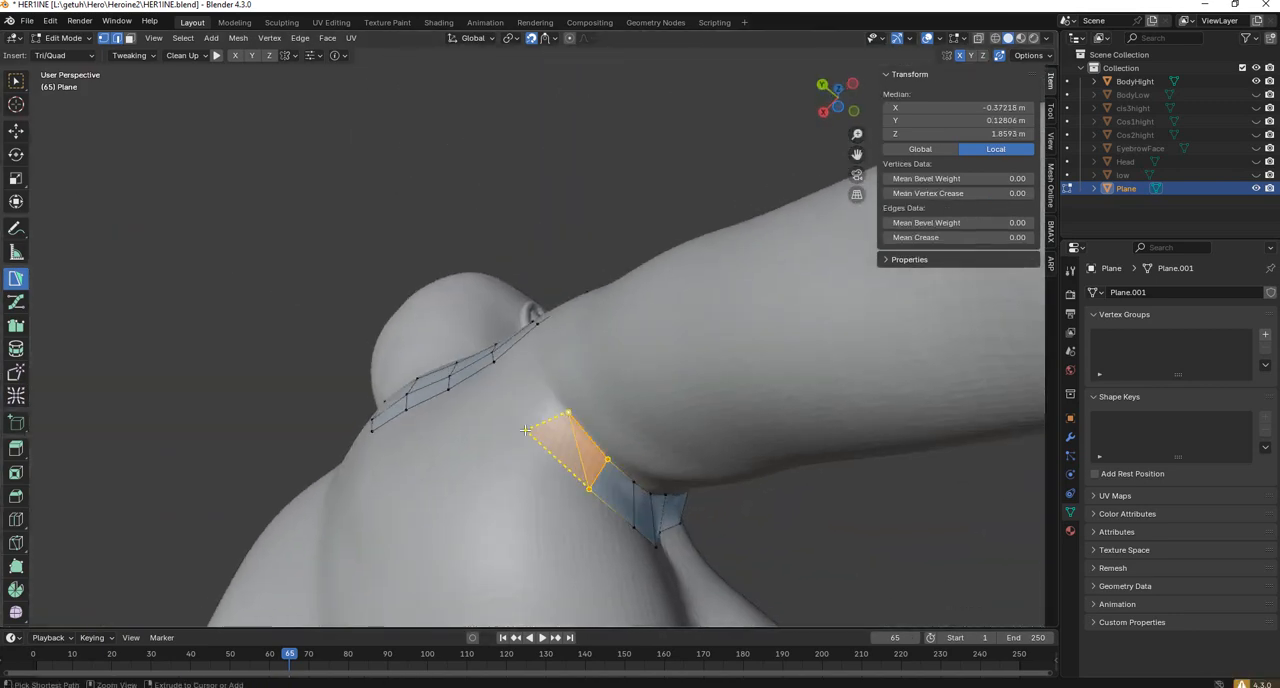
ctrl+click(525, 430)
Extend the armpit column up the back with quads and join it to the rear lower edge of the shoulder strip.
middle_drag(582, 397, 545, 414)
ctrl+click(545, 413)
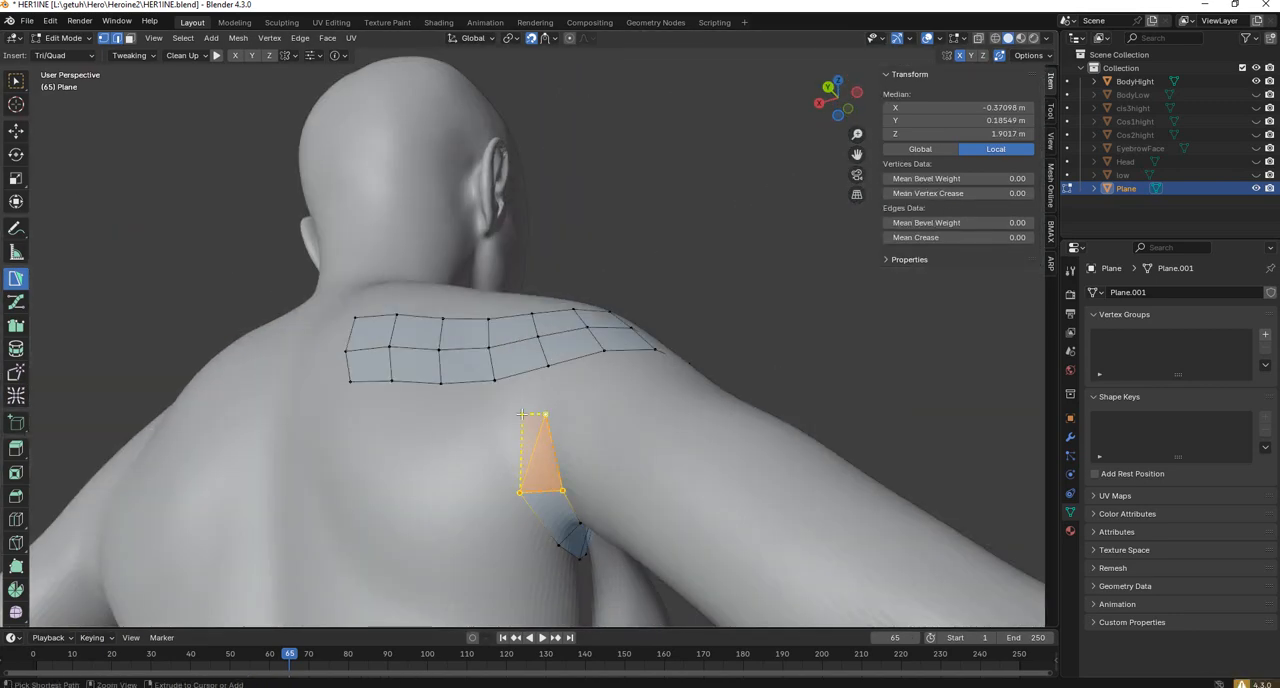
drag(502, 414, 493, 381)
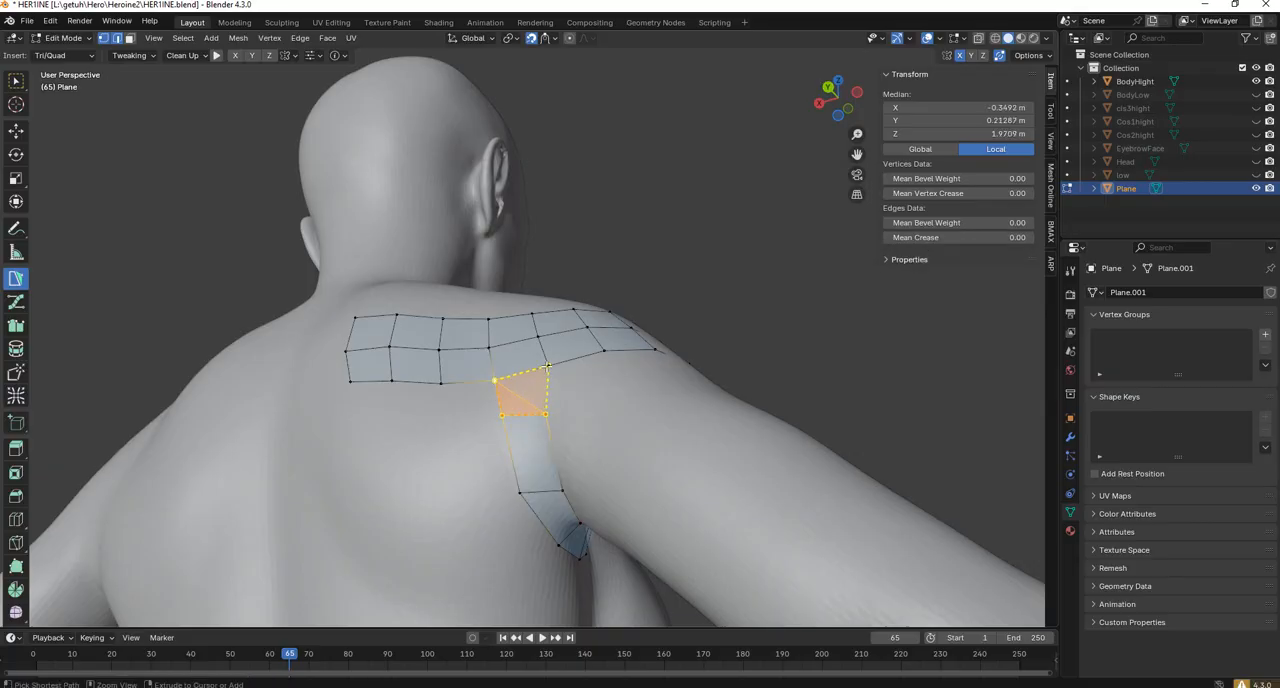
middle_drag(547, 369, 644, 338)
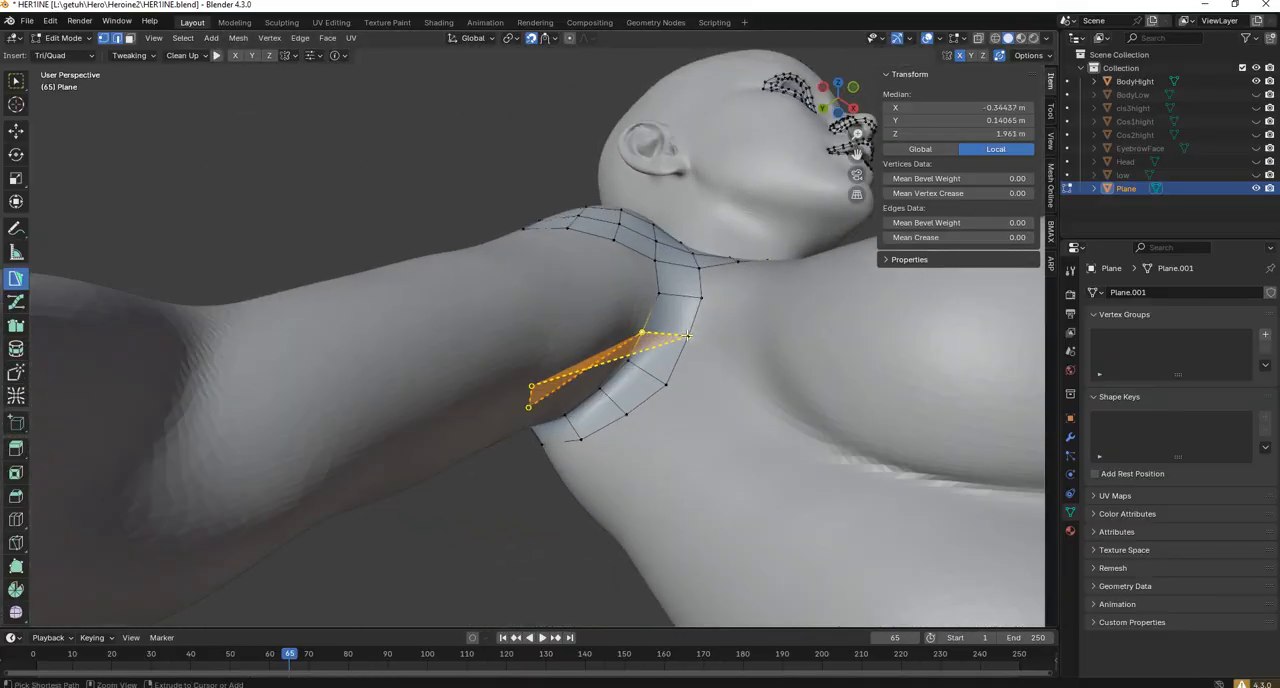
Undo the stray face stretched across the armpit and reposition the arm-side vertex of the front armpit column.
key(ctrl+z)
key(g)
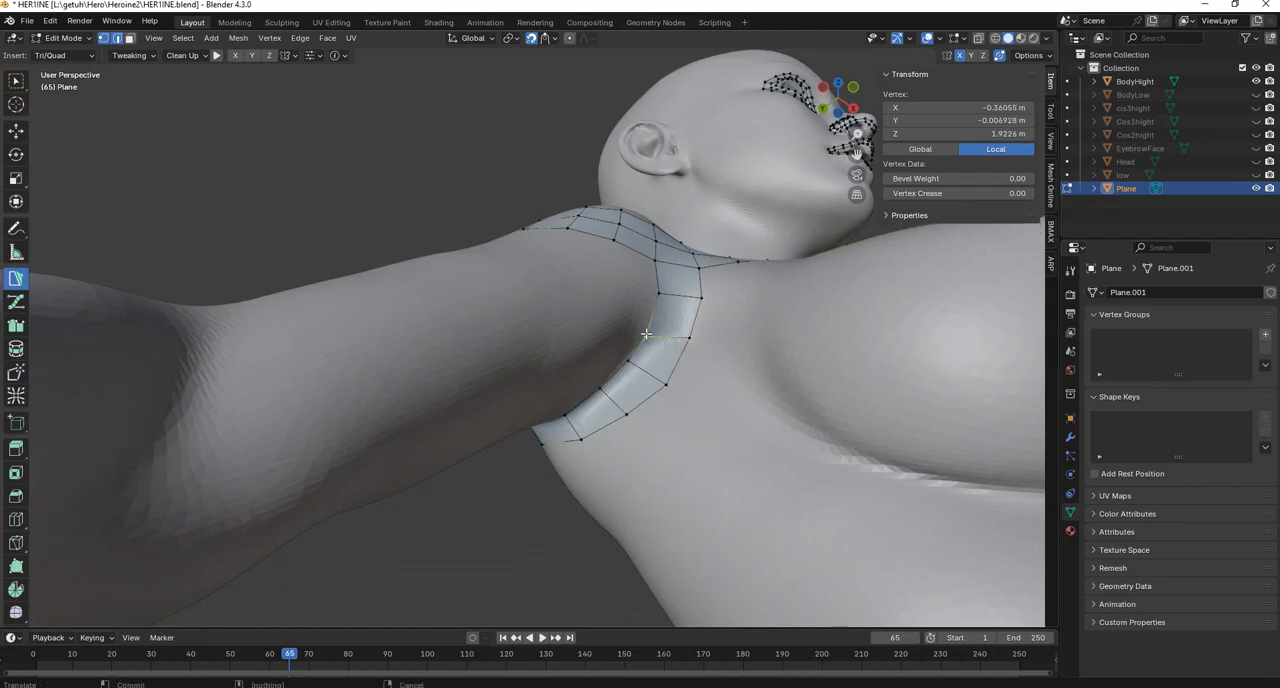
middle_drag(662, 310, 557, 382)
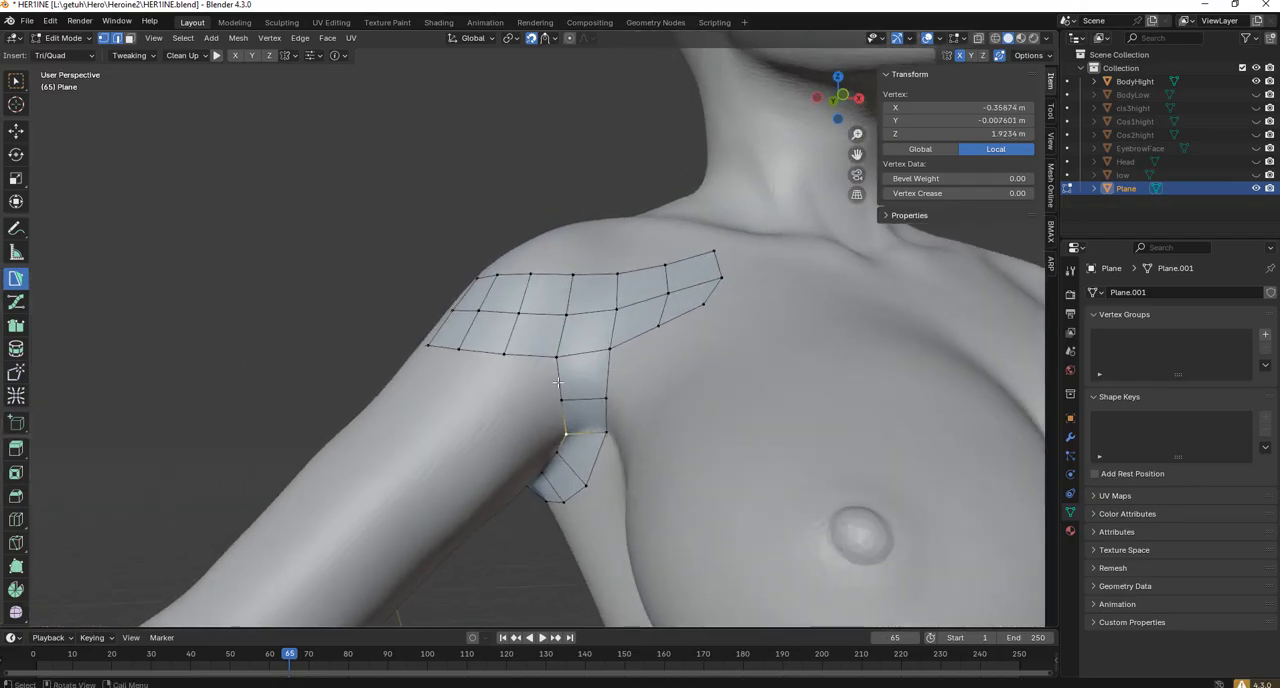
Add a second column of quads on the arm side of the front armpit column, starting at the shoulder strip's lower edge.
key(g)
click(556, 357)
ctrl+click(561, 402)
ctrl+click(513, 402)
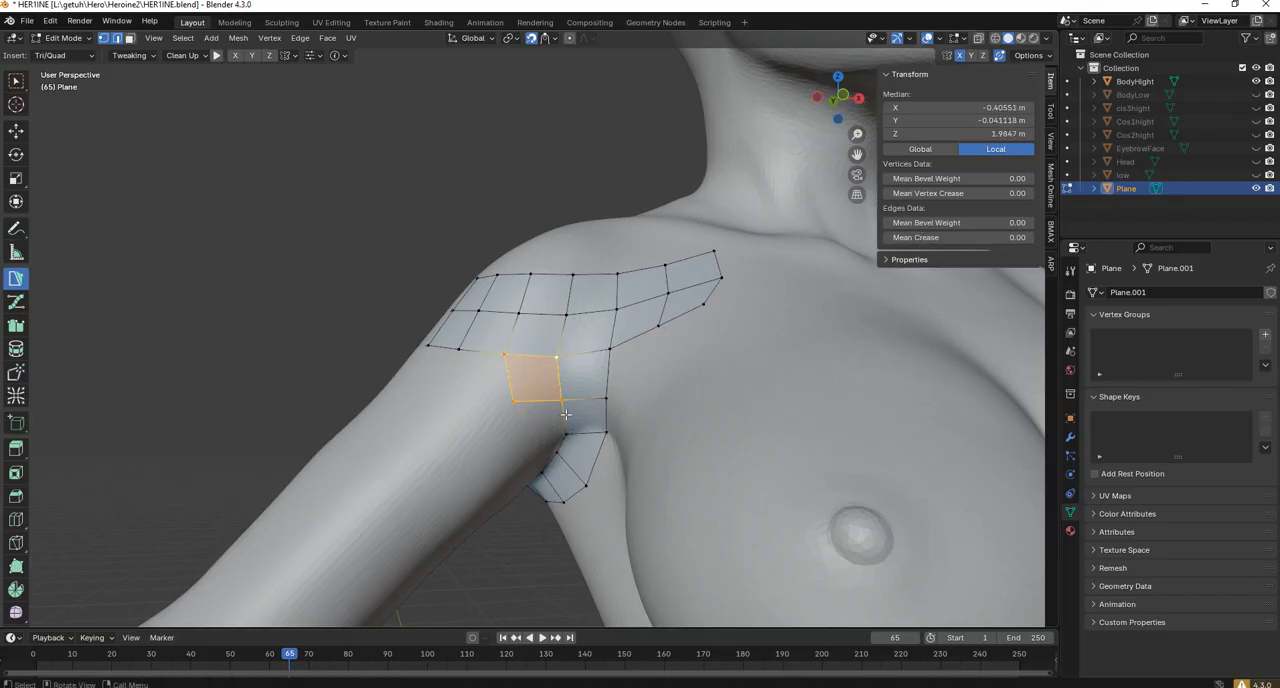
middle_drag(556, 357, 540, 303)
ctrl+click(531, 301)
ctrl+click(572, 301)
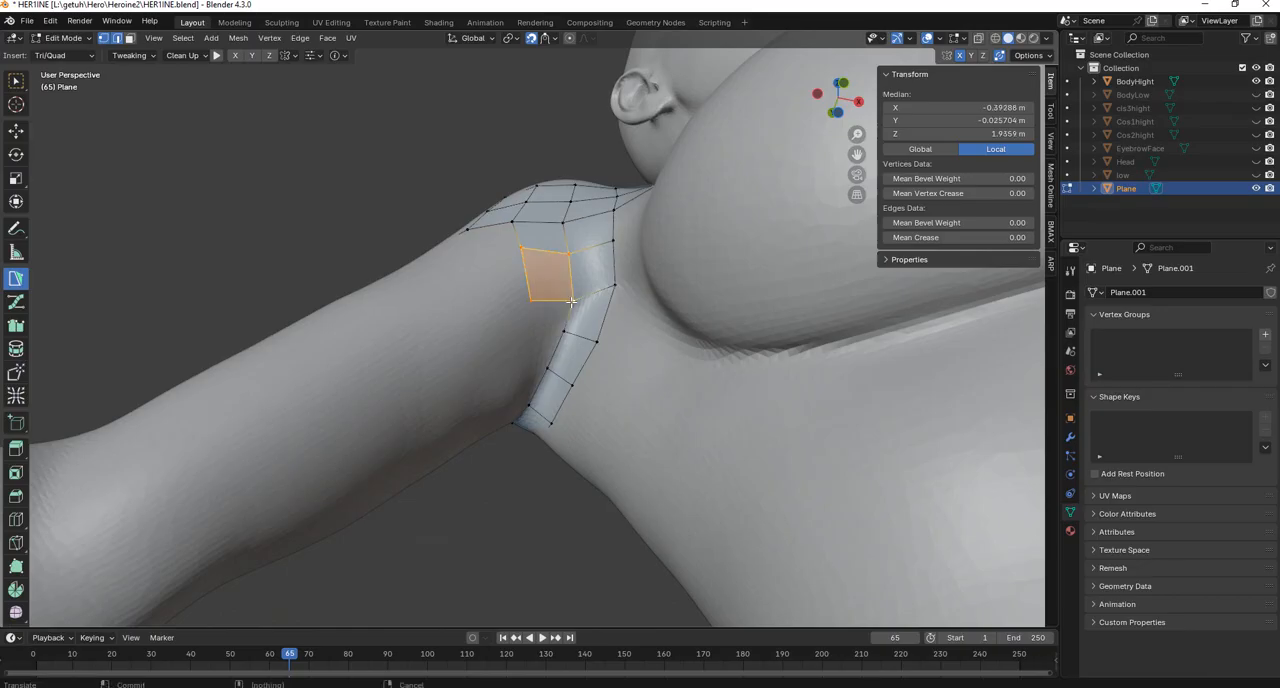
ctrl+click(564, 332)
ctrl+click(525, 326)
Continue the second quad column along the underside of the upper arm, attaching each quad to the existing armpit column.
middle_drag(525, 326, 515, 230)
ctrl+click(514, 245)
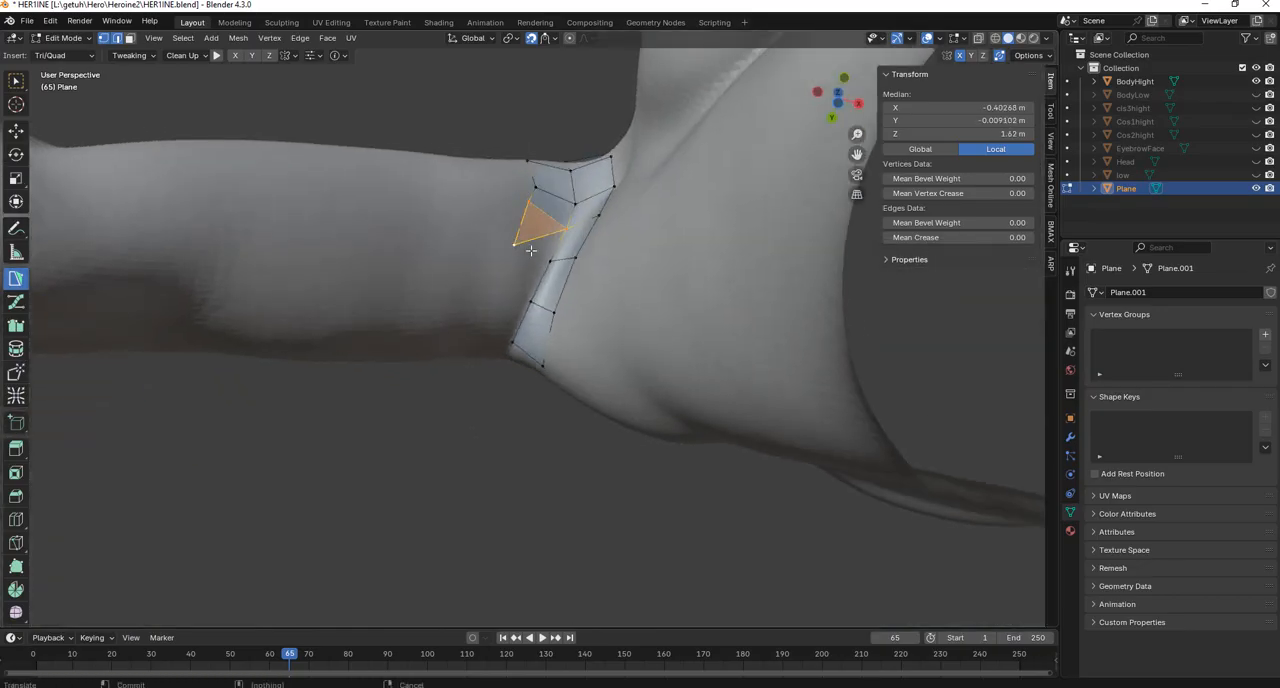
ctrl+click(552, 262)
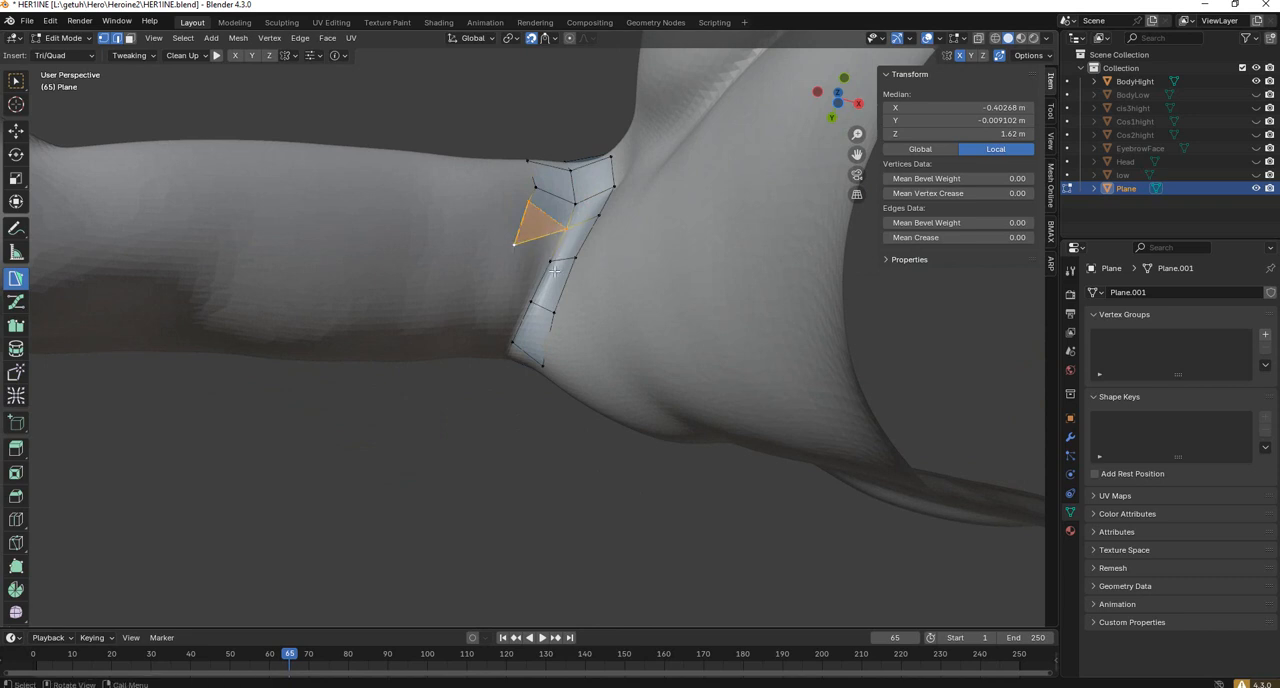
middle_drag(552, 262, 577, 289)
ctrl+click(560, 287)
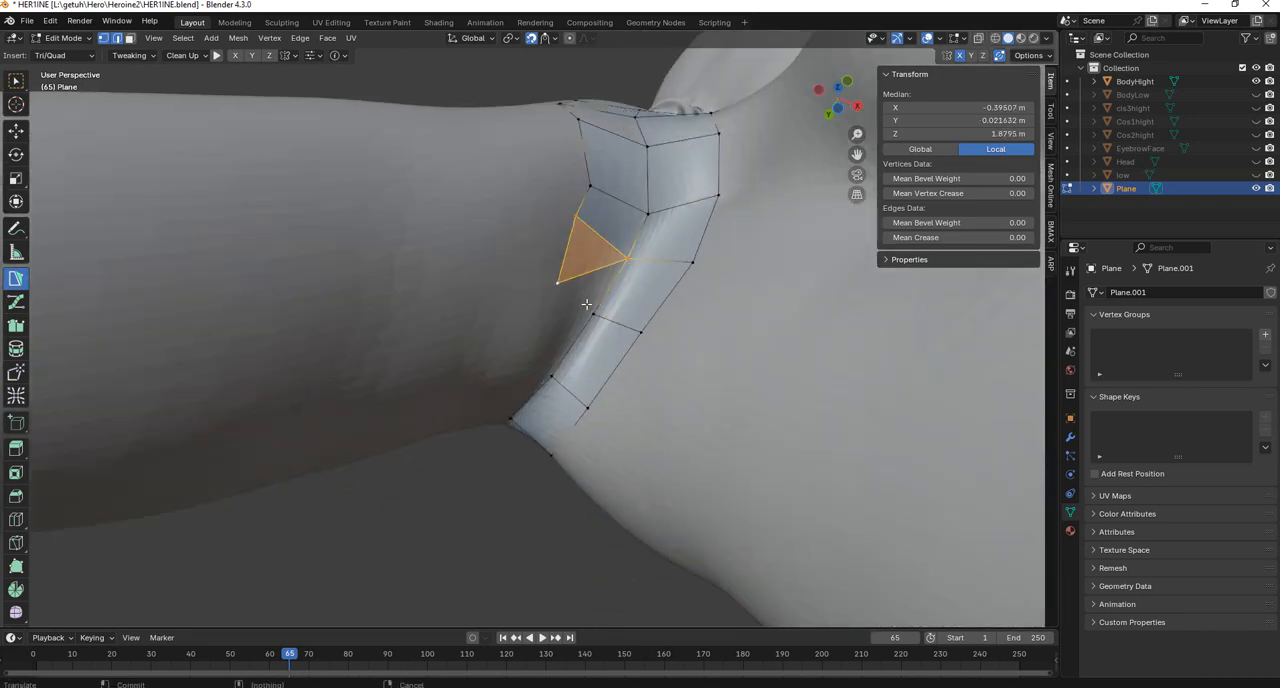
ctrl+click(593, 314)
ctrl+click(550, 375)
ctrl+click(525, 353)
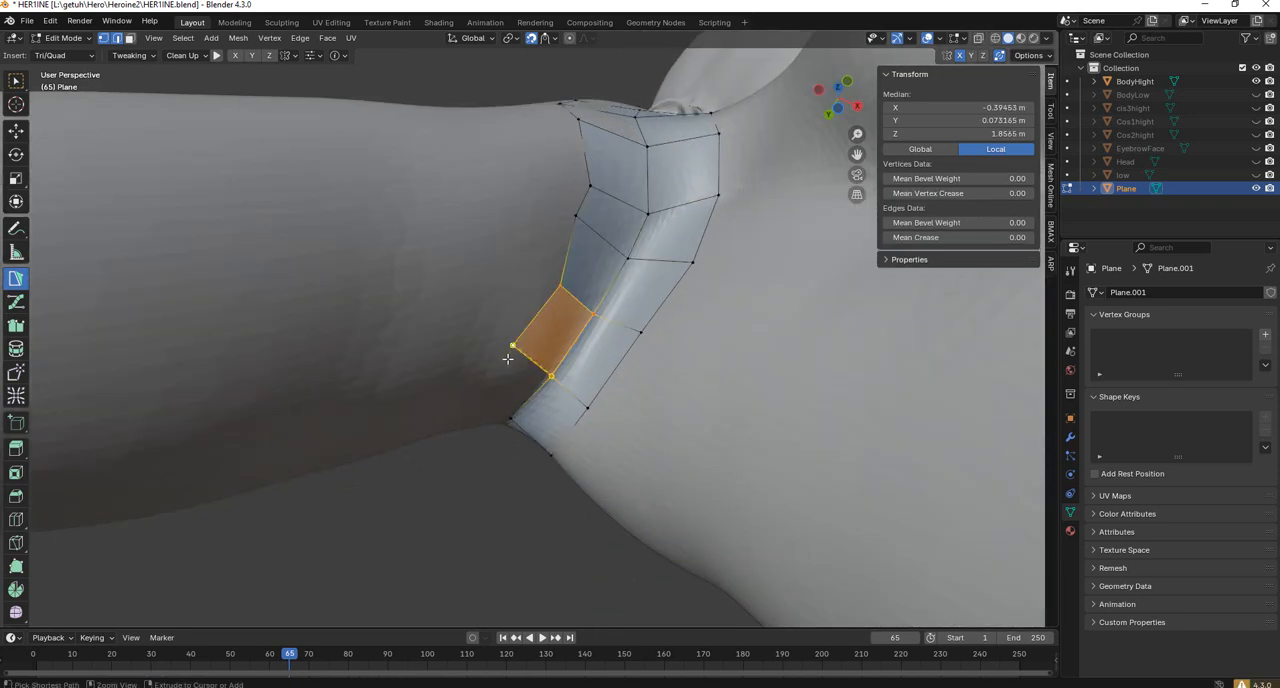
Carry the second quad column up the back of the upper arm and connect it to the shoulder strip's lower edge.
middle_drag(525, 353, 605, 432)
ctrl+click(618, 283)
ctrl+click(578, 320)
ctrl+click(605, 432)
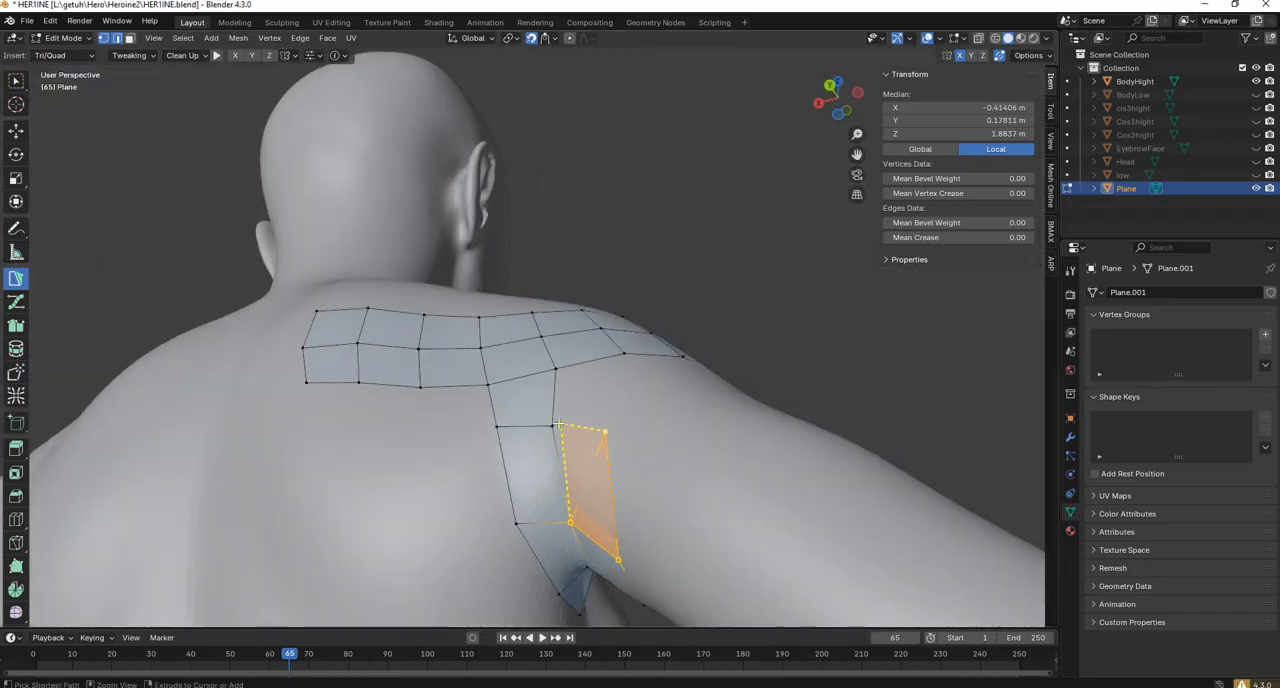
ctrl+click(607, 430)
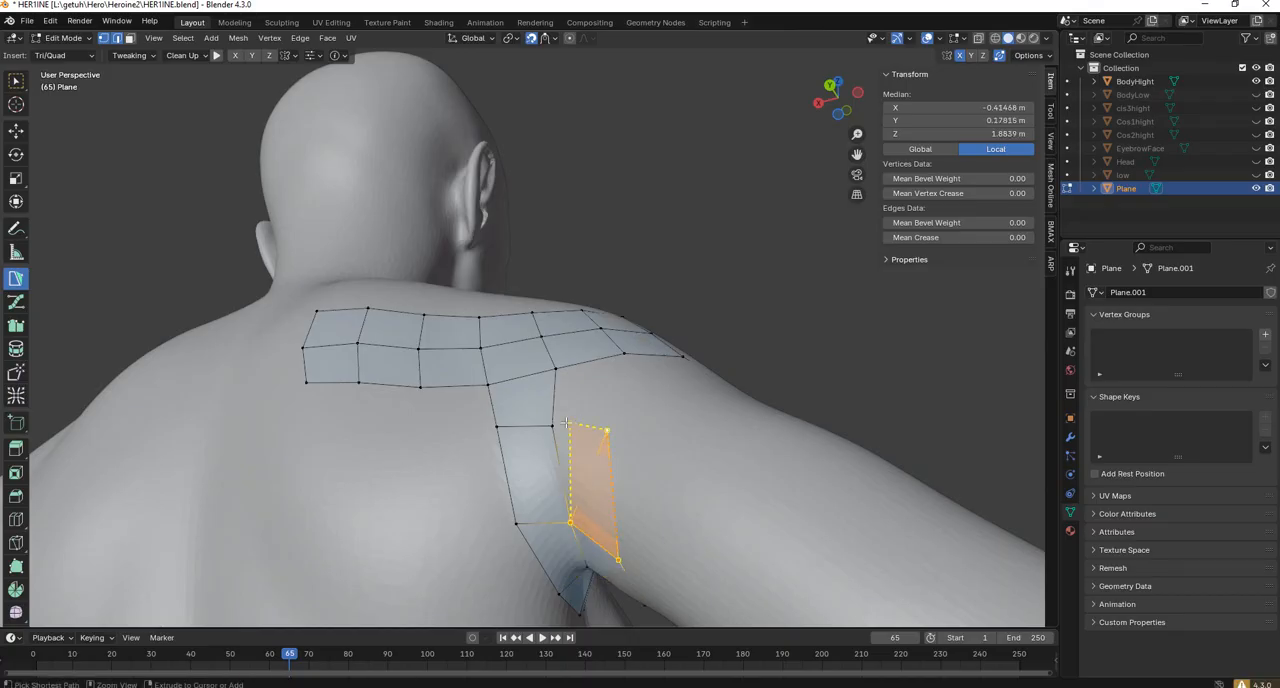
ctrl+click(566, 398)
ctrl+click(610, 350)
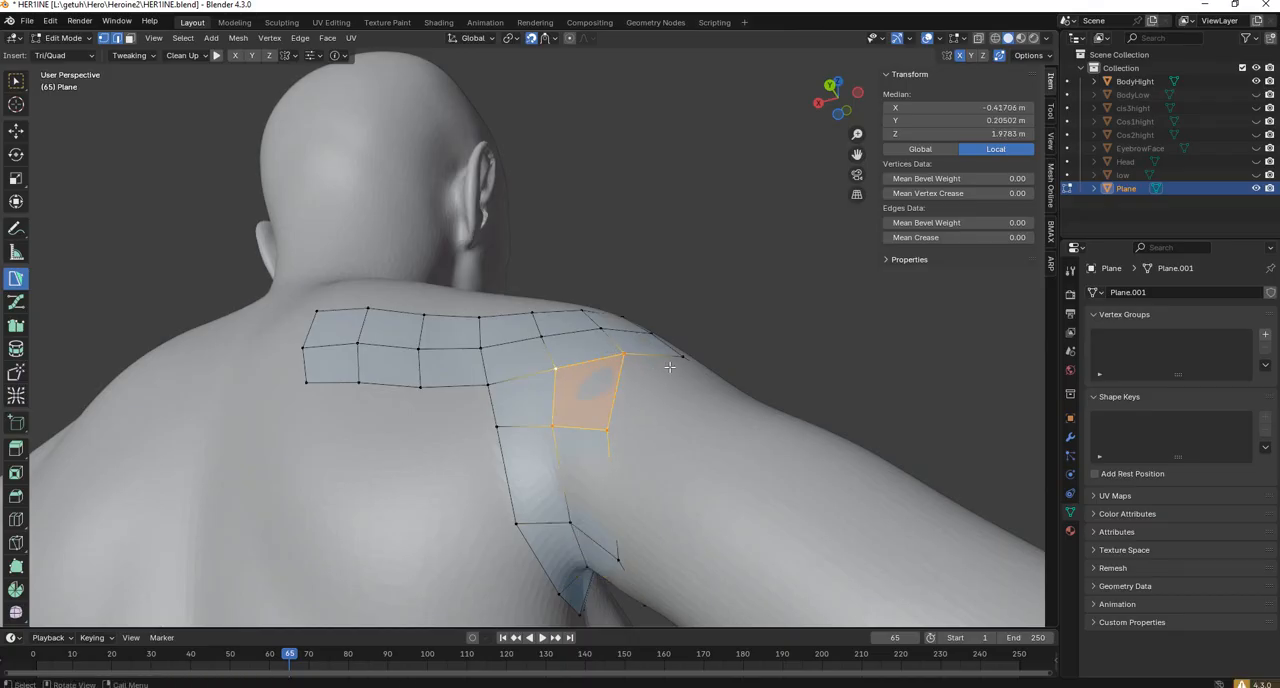
middle_drag(610, 350, 640, 376)
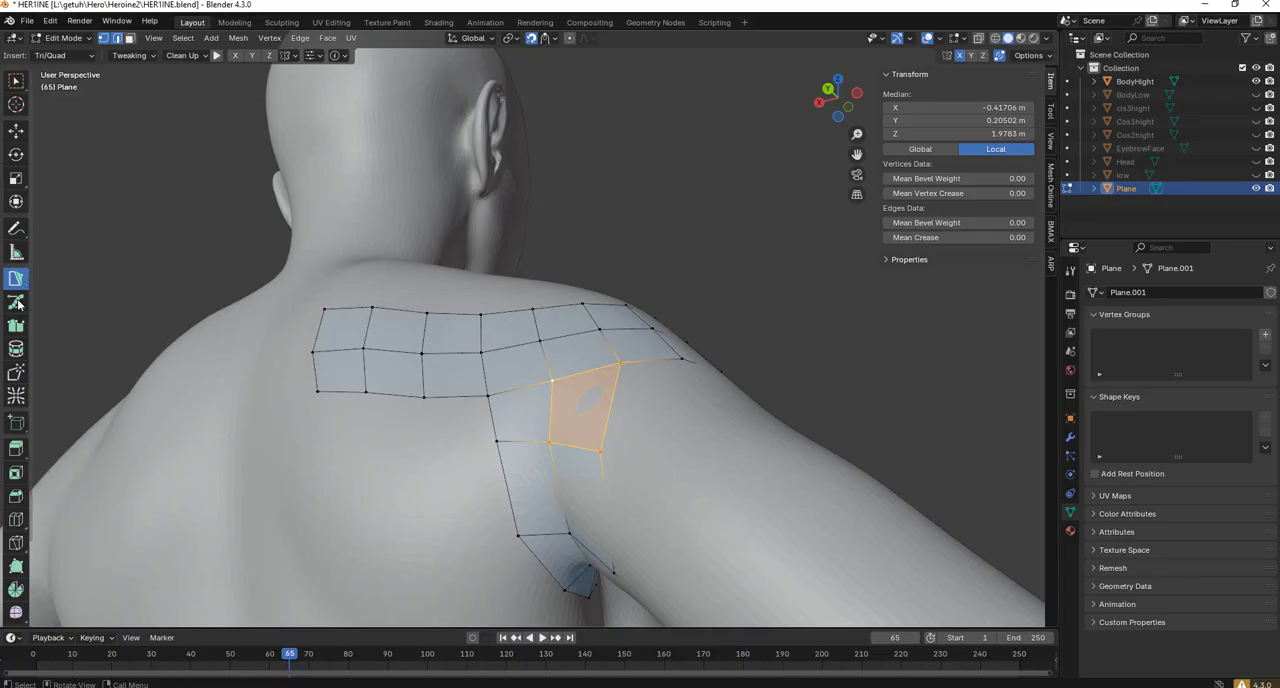
Adjust the rear quads with Tweak at 100 px and smooth the armpit loop front and back with Relax at 200 px.
click(16, 372)
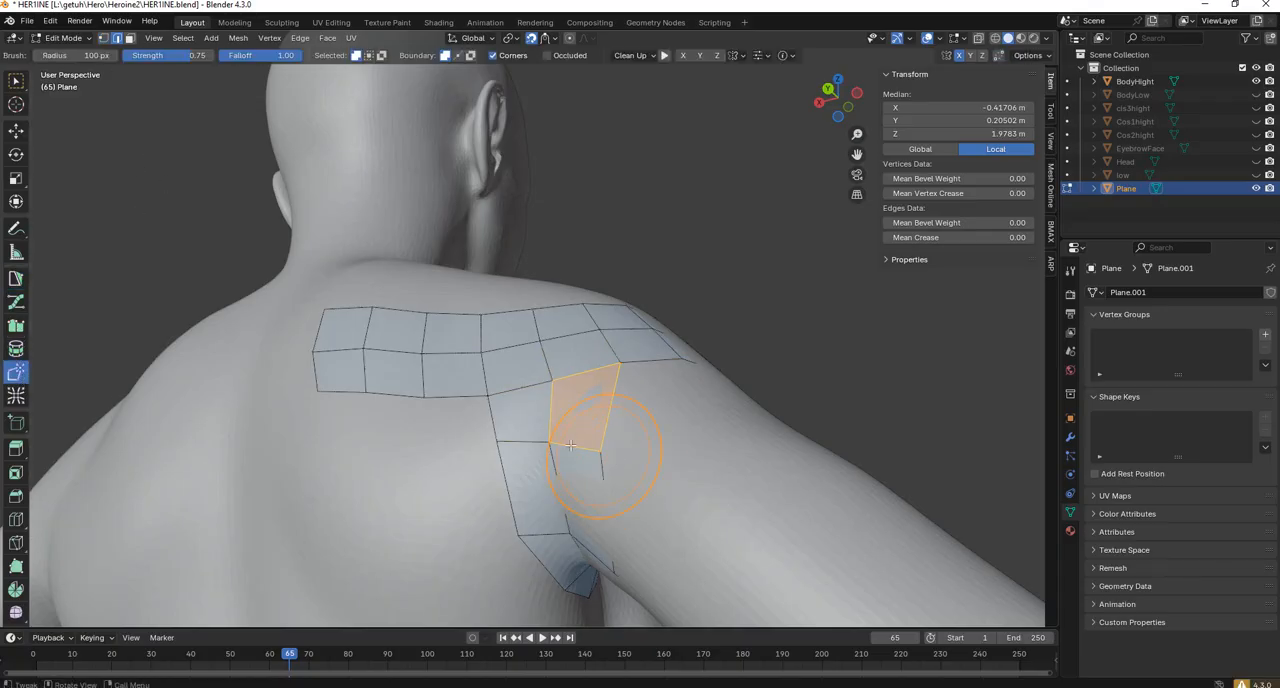
middle_drag(593, 482, 593, 404)
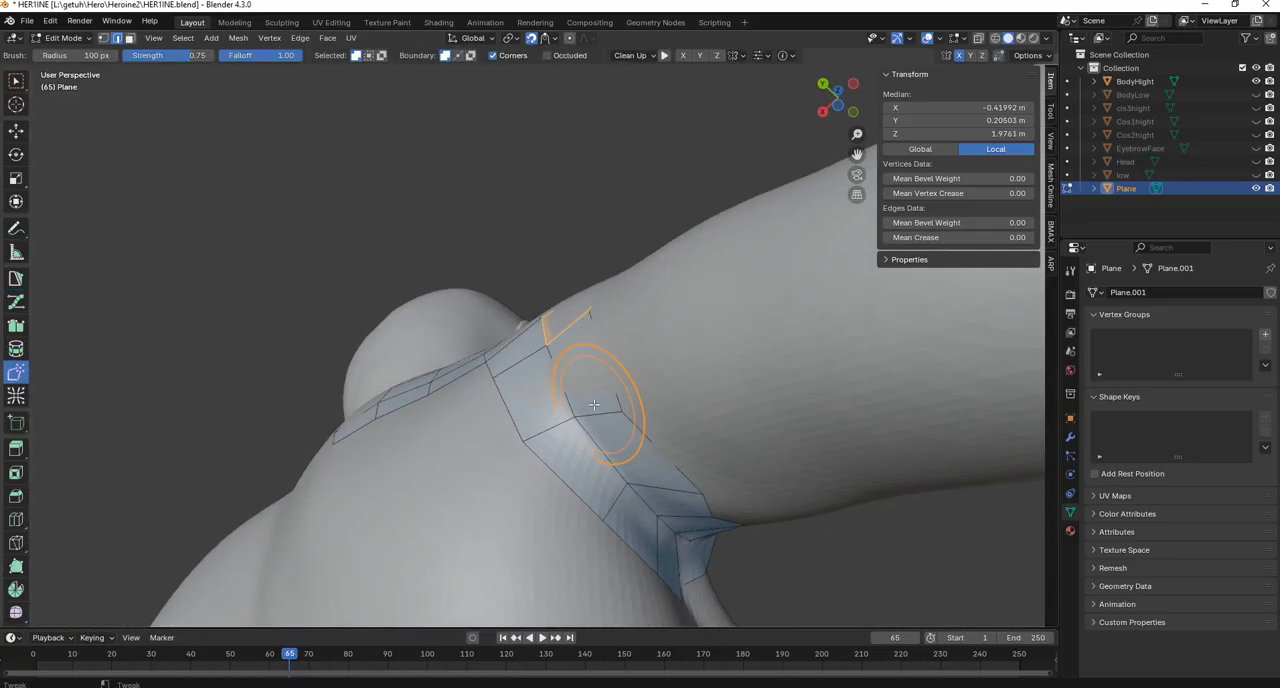
click(18, 398)
scroll(352, 412, down, 1)
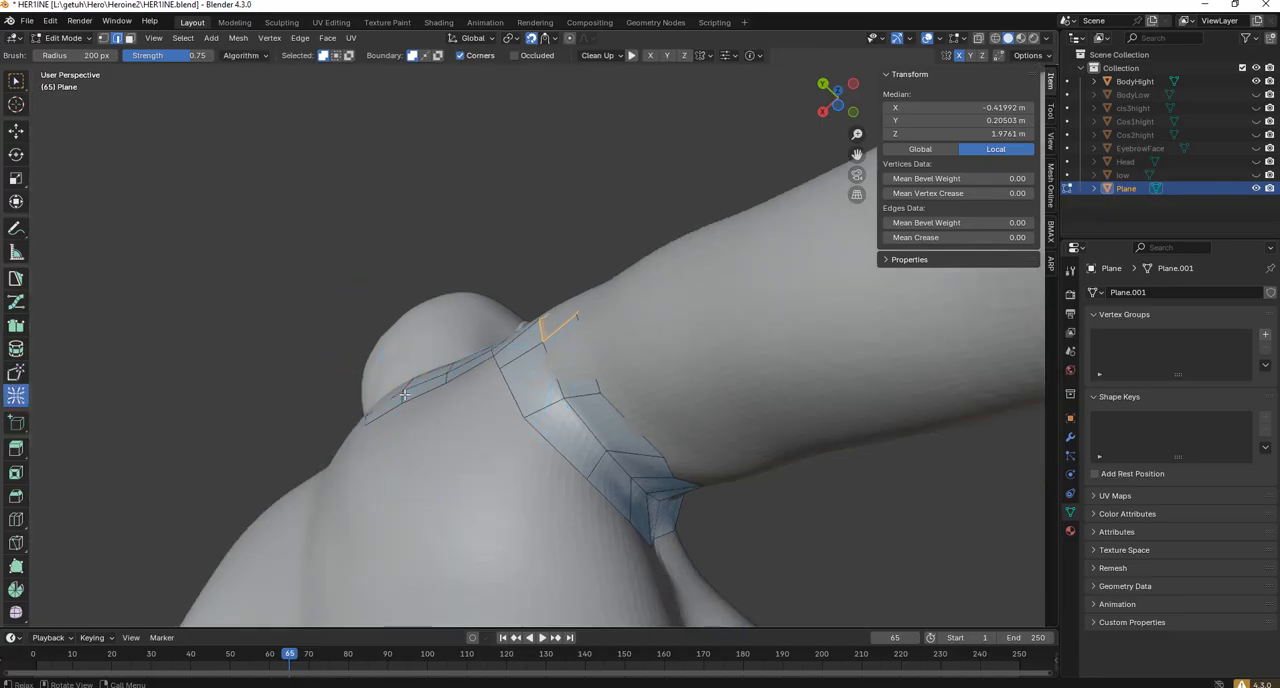
mouse_move(668, 462)
mouse_down()
mouse_move(580, 412)
mouse_move(687, 486)
mouse_up()
mouse_move(580, 455)
middle_down()
mouse_move(623, 460)
mouse_move(691, 330)
mouse_move(682, 320)
mouse_move(649, 353)
middle_up()
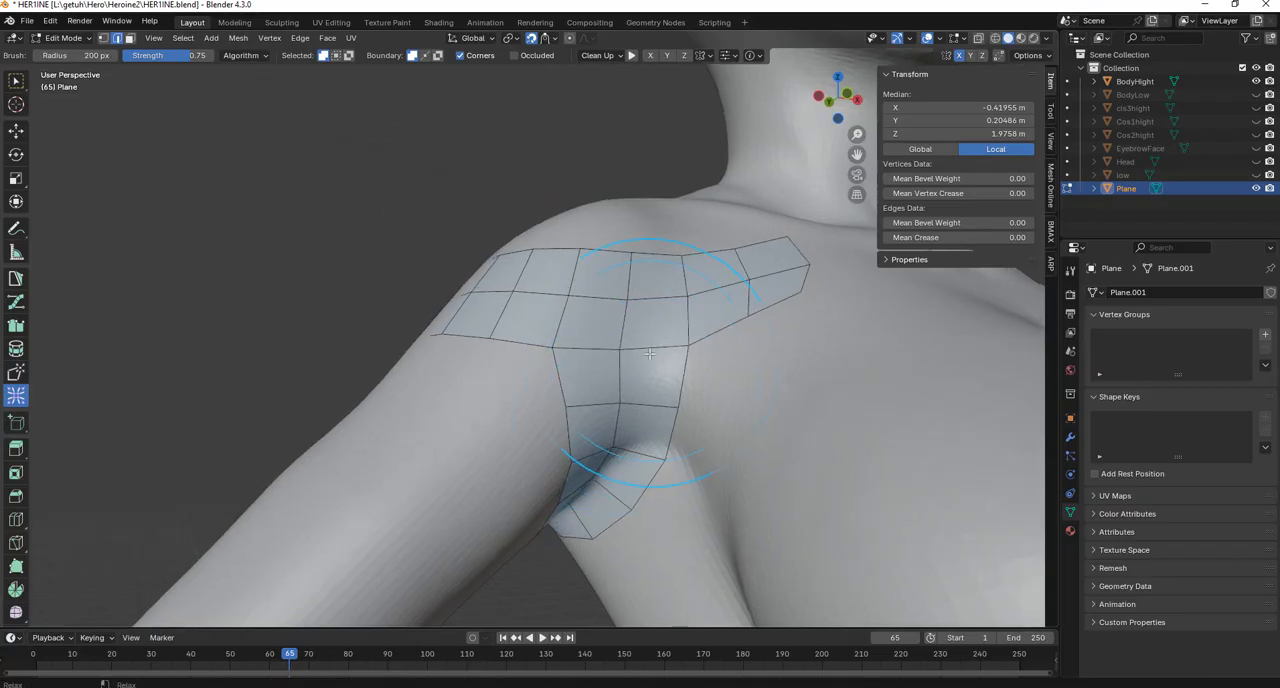
scroll(627, 445, down, 2)
middle_drag(627, 445, 150, 382)
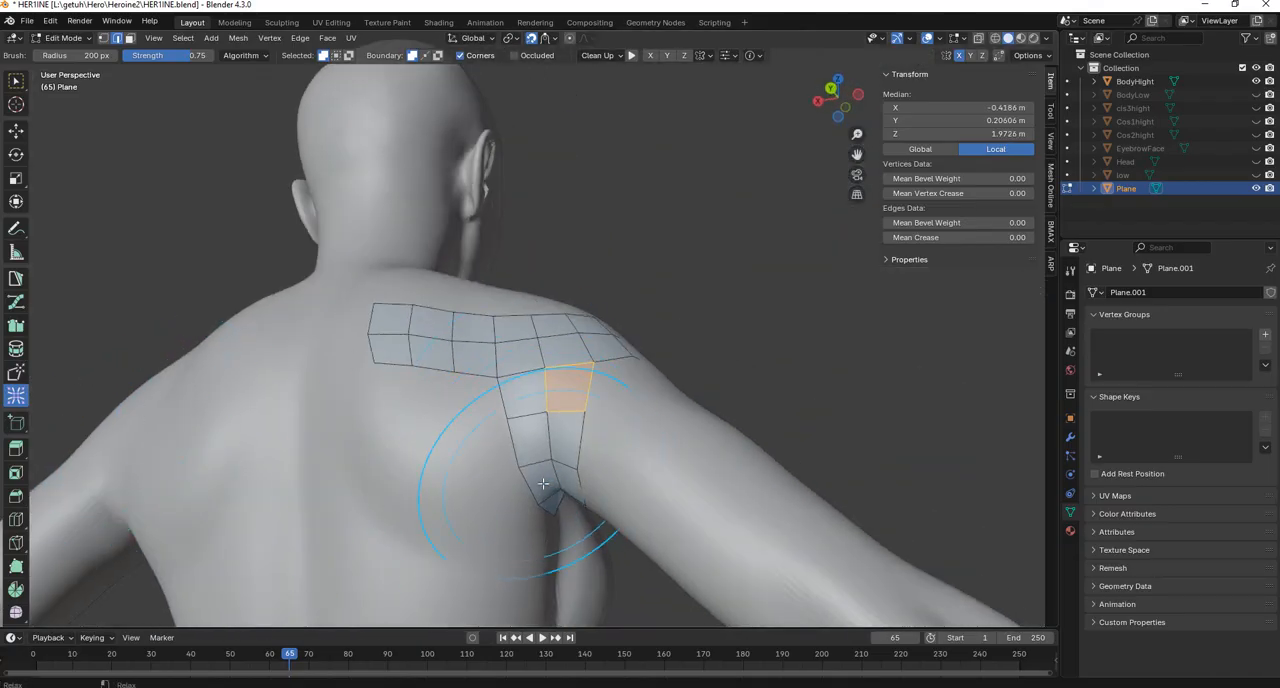
Smooth the shoulder strip and armpit loop from the back and the front with Relax at 200 px.
middle_drag(542, 483, 96, 441)
middle_drag(481, 366, 571, 457)
middle_drag(519, 329, 290, 425)
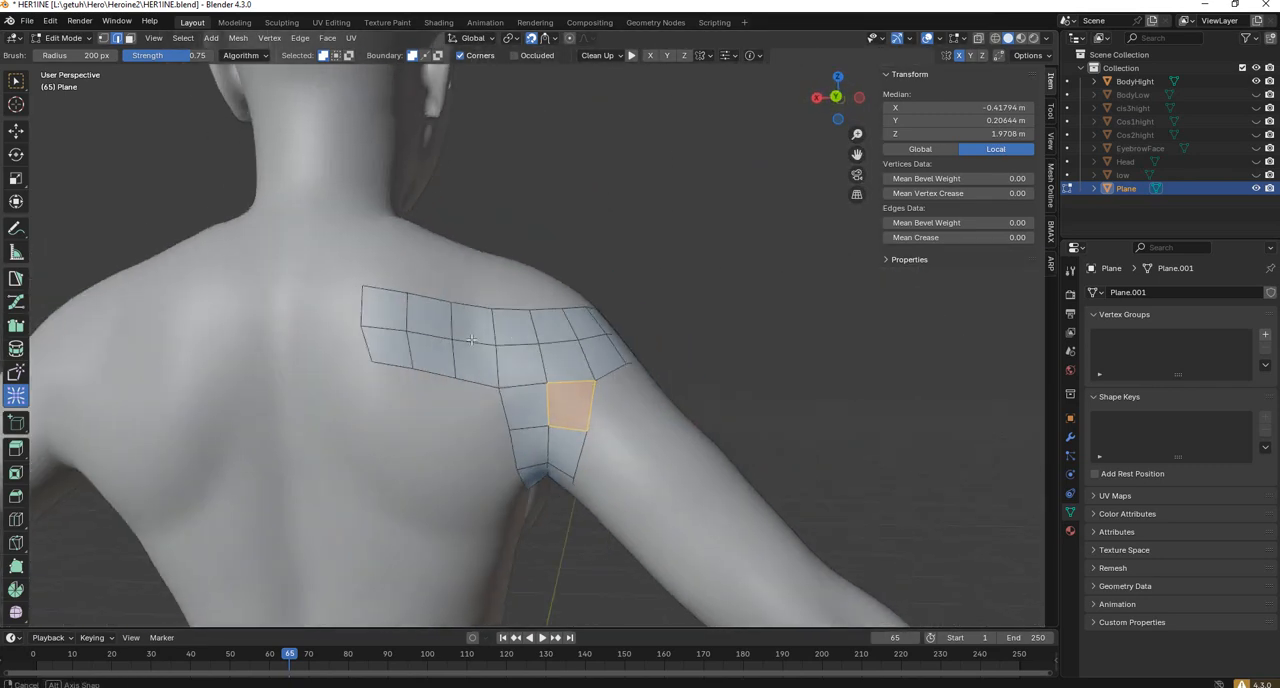
middle_drag(603, 343, 502, 324)
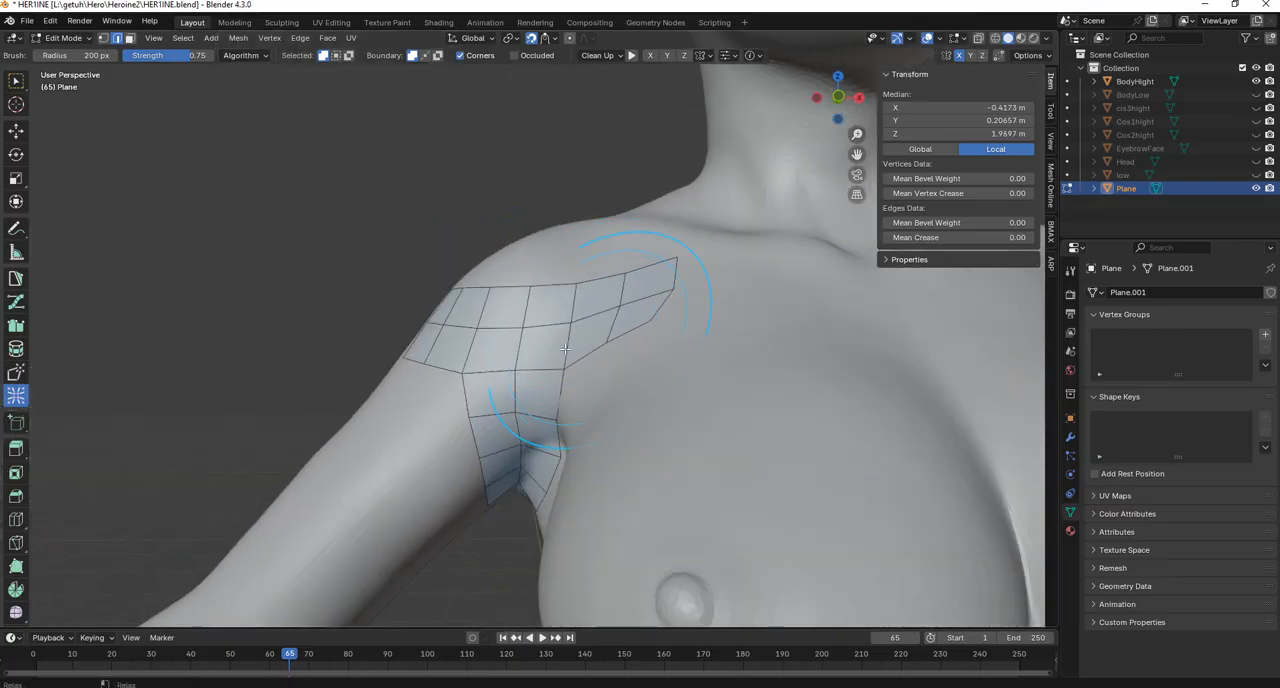
middle_drag(565, 348, 609, 333)
scroll(609, 384, down, 2)
scroll(609, 333, up, 3)
scroll(588, 360, up, 2)
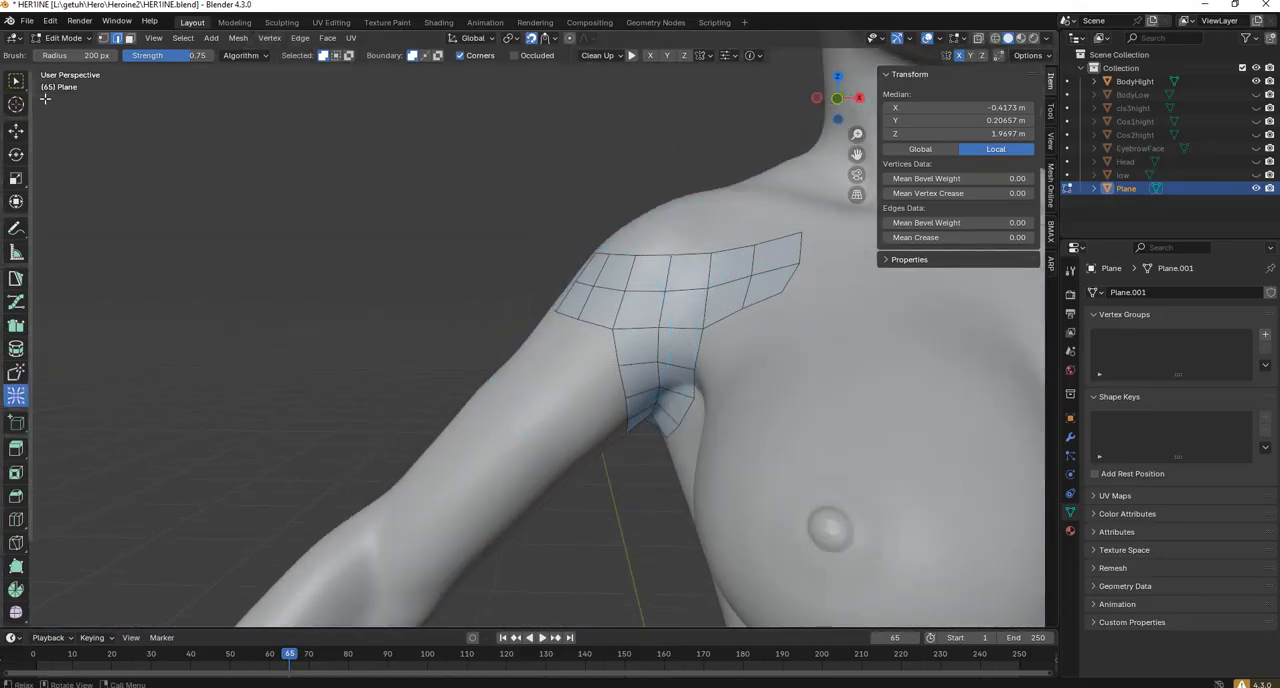
Select the arm-side boundary edges below the shoulder strip and extrude them twice down the upper arm, about 0.08 m and about 0.12 m.
click(117, 39)
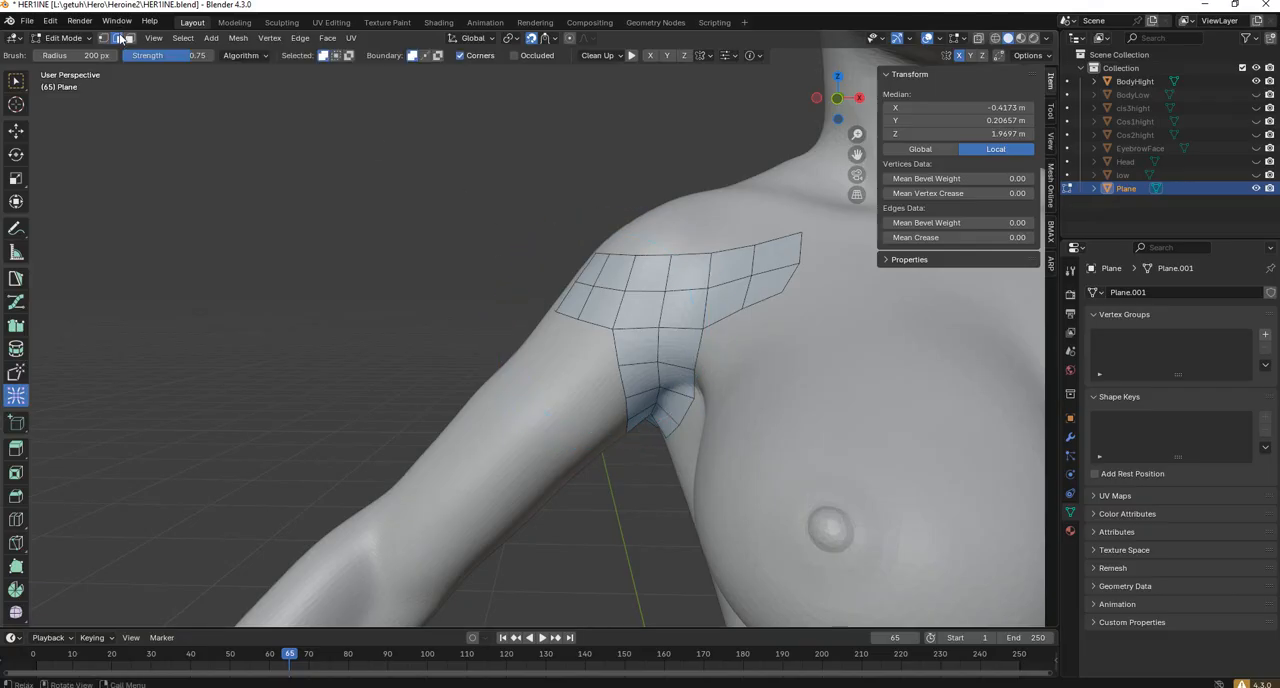
click(16, 279)
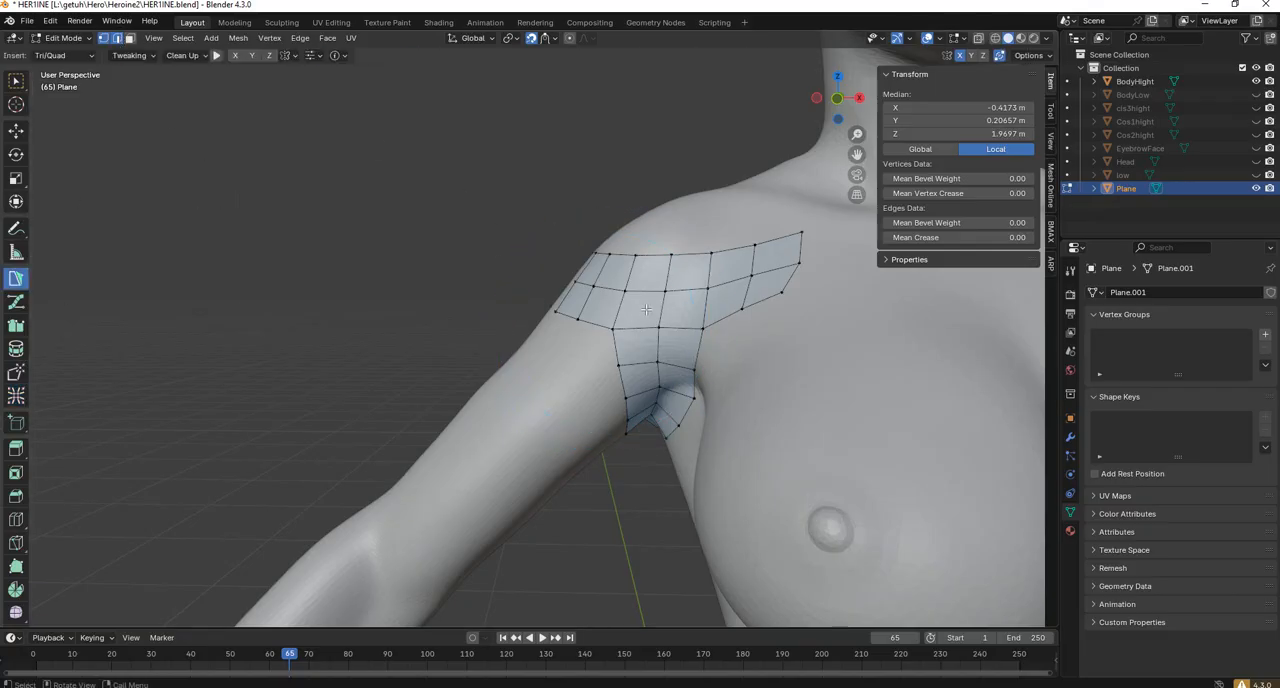
mouse_move(605, 330)
middle_down()
mouse_move(857, 368)
mouse_move(943, 343)
mouse_move(628, 329)
middle_up()
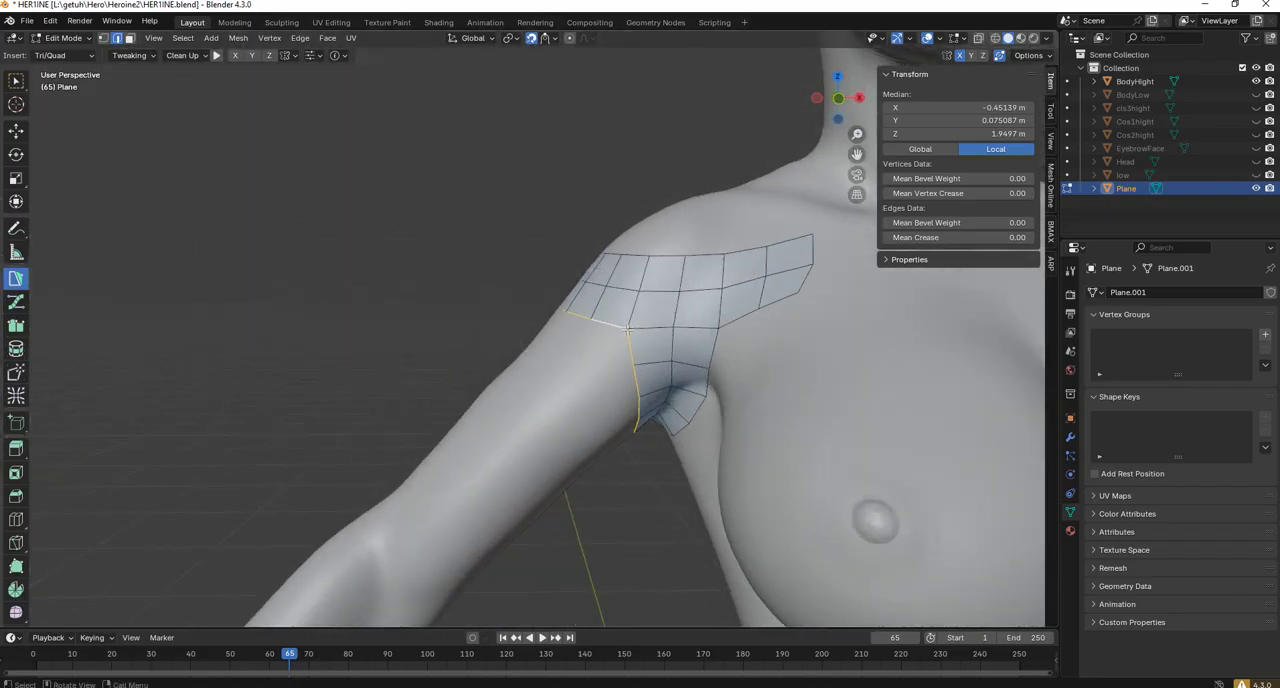
drag(643, 326, 603, 359)
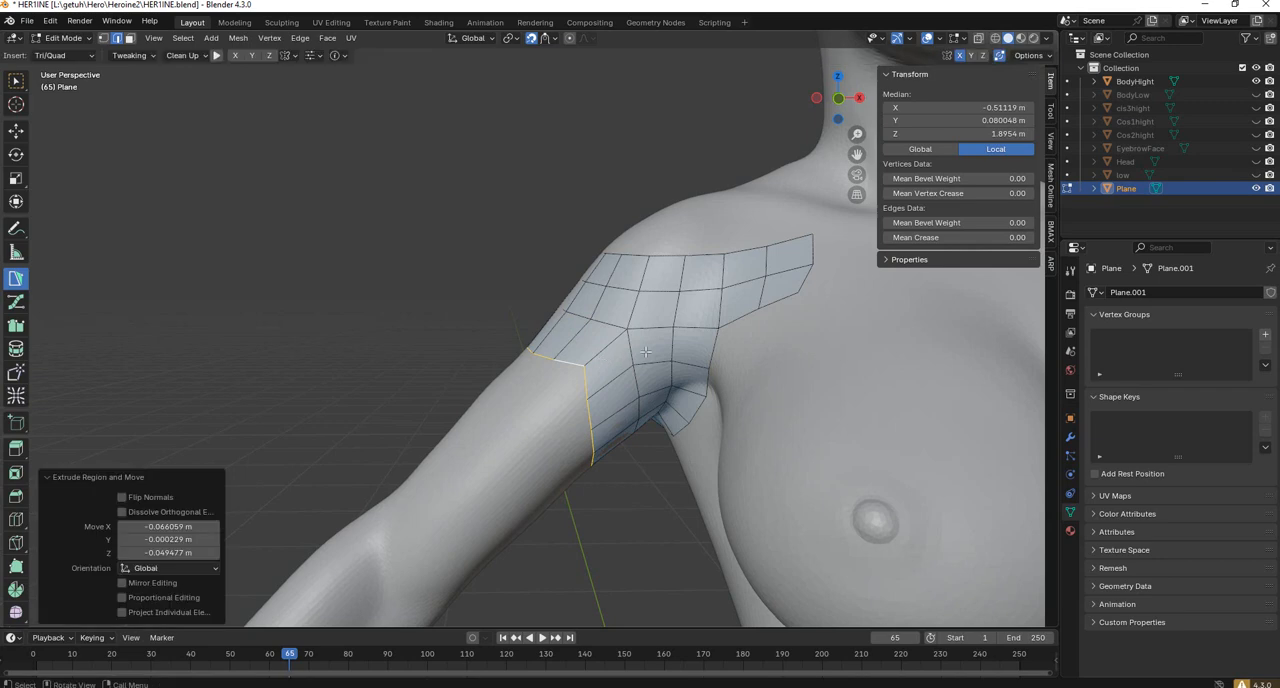
key(e)
click(591, 403)
middle_drag(594, 406, 884, 421)
scroll(672, 460, down, 2)
middle_drag(672, 460, 562, 431)
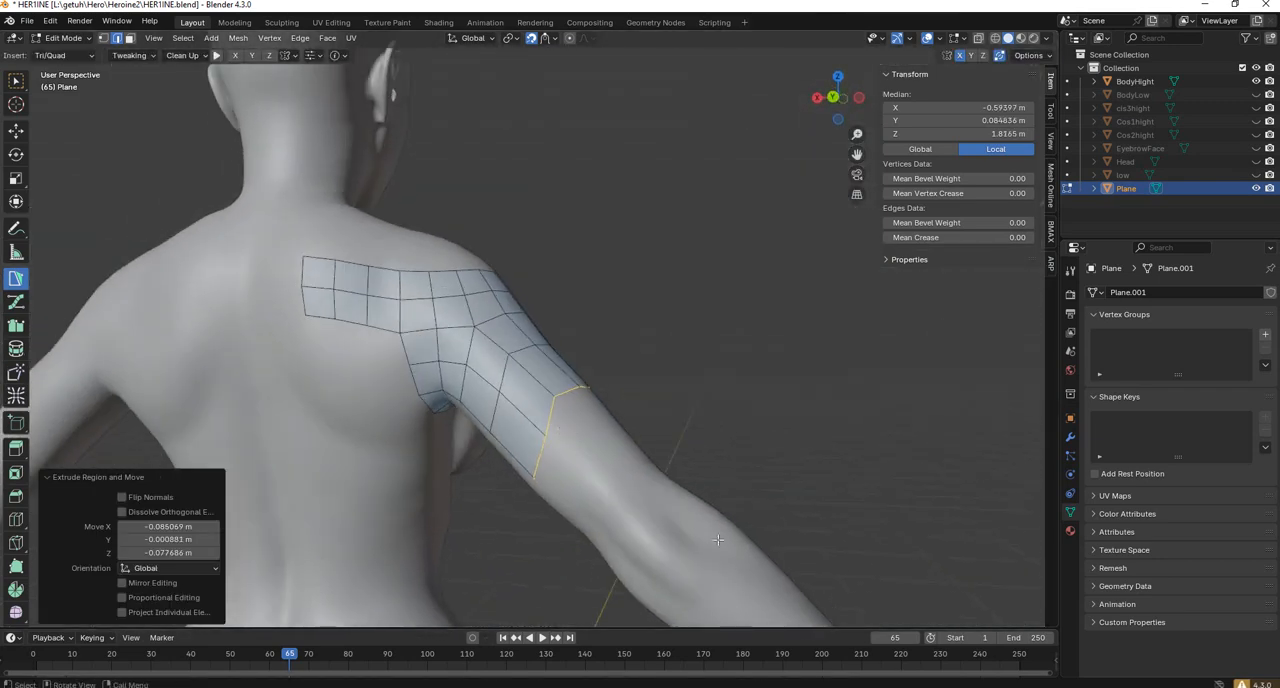
scroll(692, 512, down, 2)
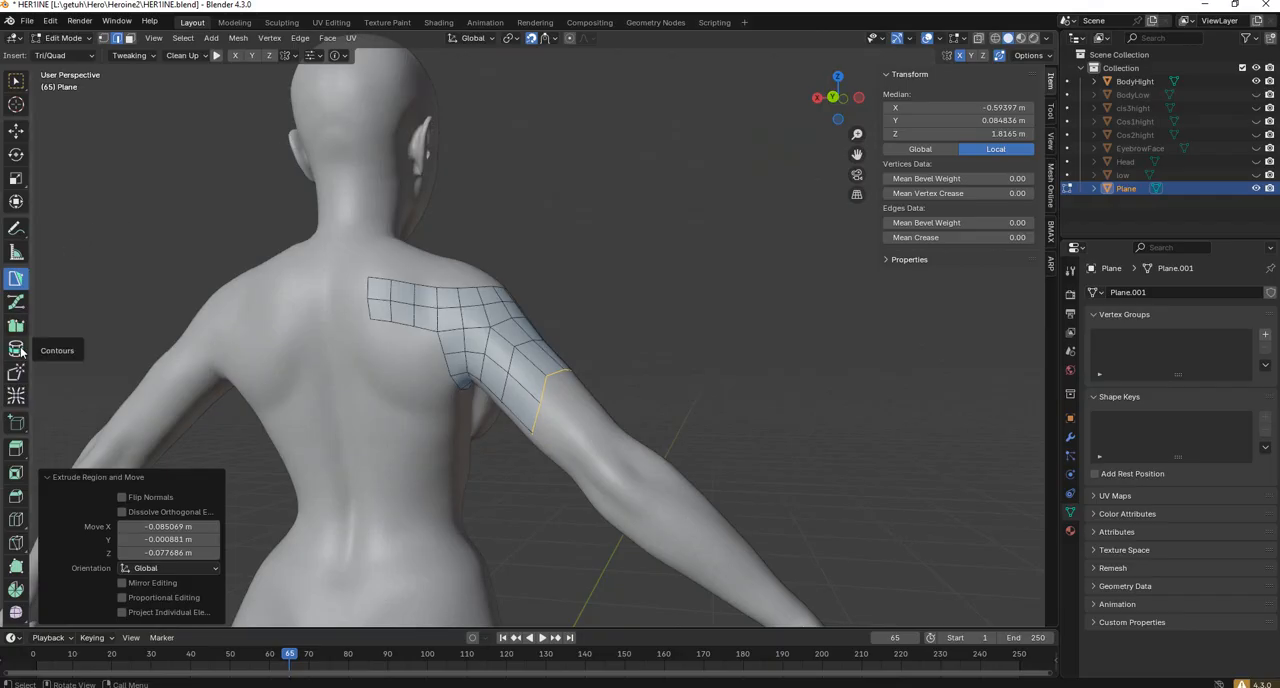
Smooth the newly extruded upper-arm rings all around the arm with Relax at 200 px.
click(16, 396)
drag(525, 405, 515, 388)
middle_drag(515, 388, 430, 346)
scroll(590, 376, up, 3)
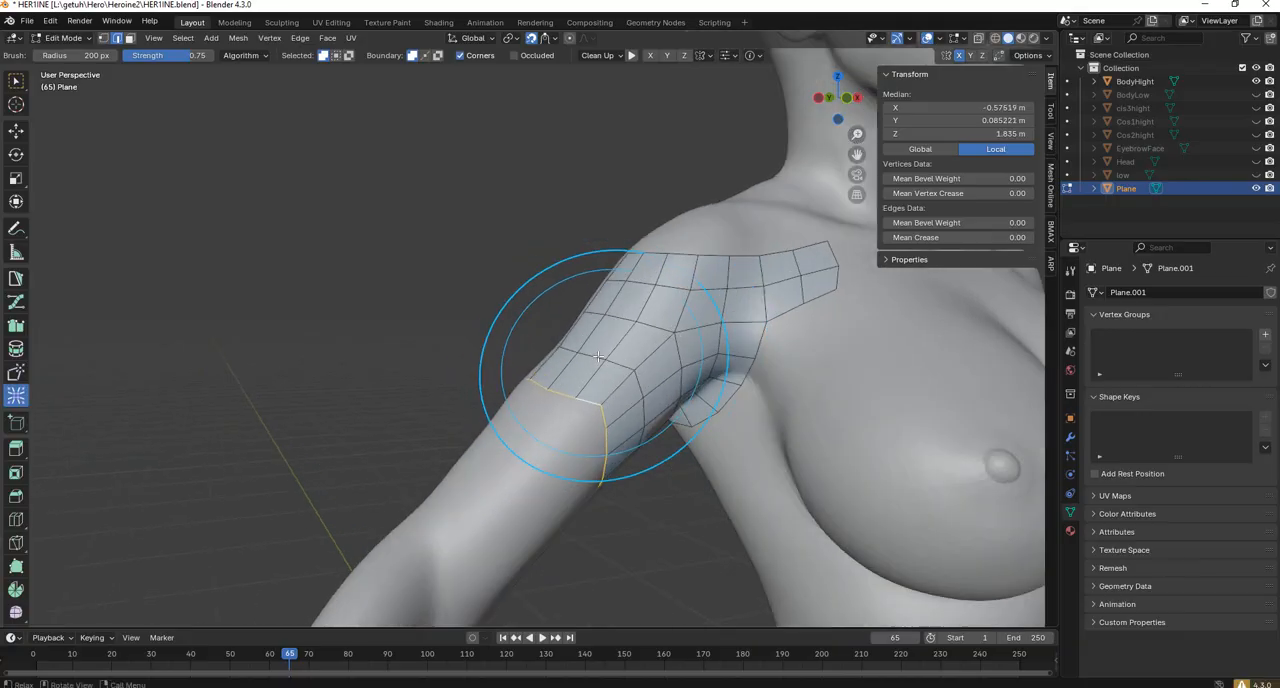
drag(640, 400, 607, 428)
middle_drag(607, 428, 535, 430)
scroll(530, 430, up, 2)
mouse_move(562, 550)
mouse_down()
mouse_move(580, 537)
mouse_move(567, 518)
mouse_up()
middle_drag(582, 542, 558, 532)
mouse_move(558, 532)
mouse_down()
mouse_move(580, 531)
mouse_move(594, 443)
mouse_move(500, 314)
mouse_up()
mouse_move(500, 314)
middle_down()
mouse_move(614, 338)
mouse_move(610, 362)
middle_up()
drag(602, 375, 594, 411)
middle_drag(603, 447, 529, 543)
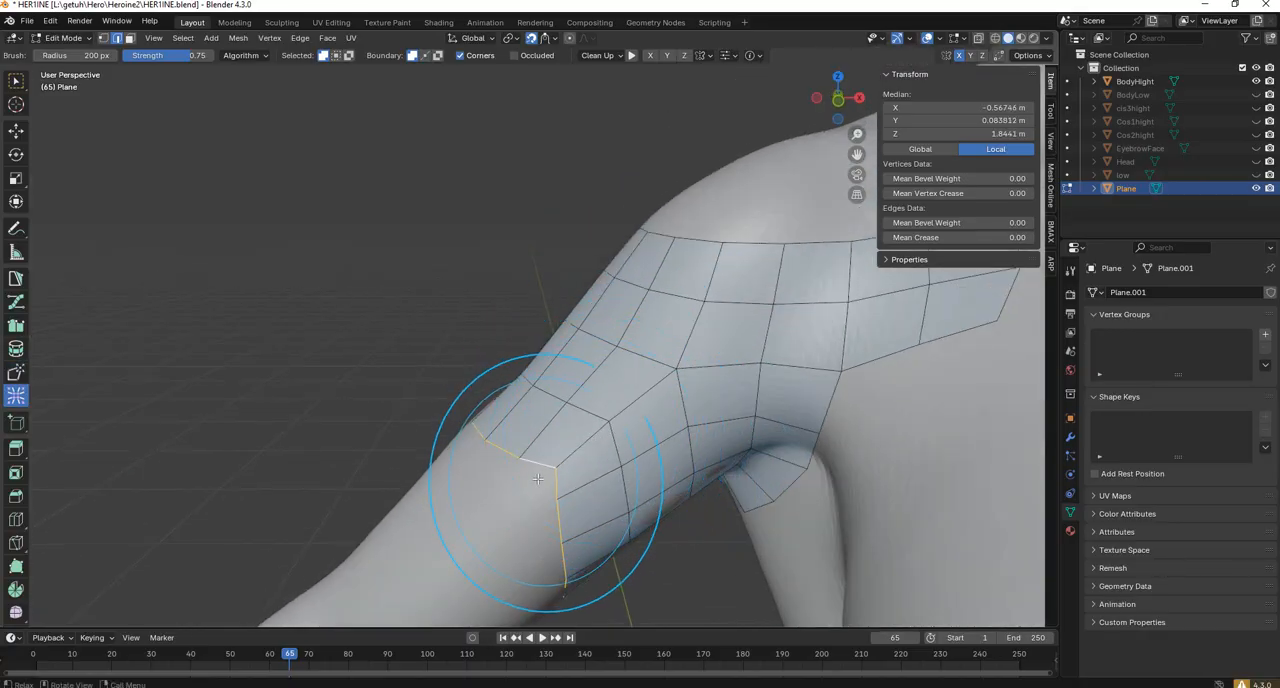
Reposition the border vertices at the front of the upper-arm ring with Tweak at 100 px to round off its corner.
scroll(614, 557, up, 8)
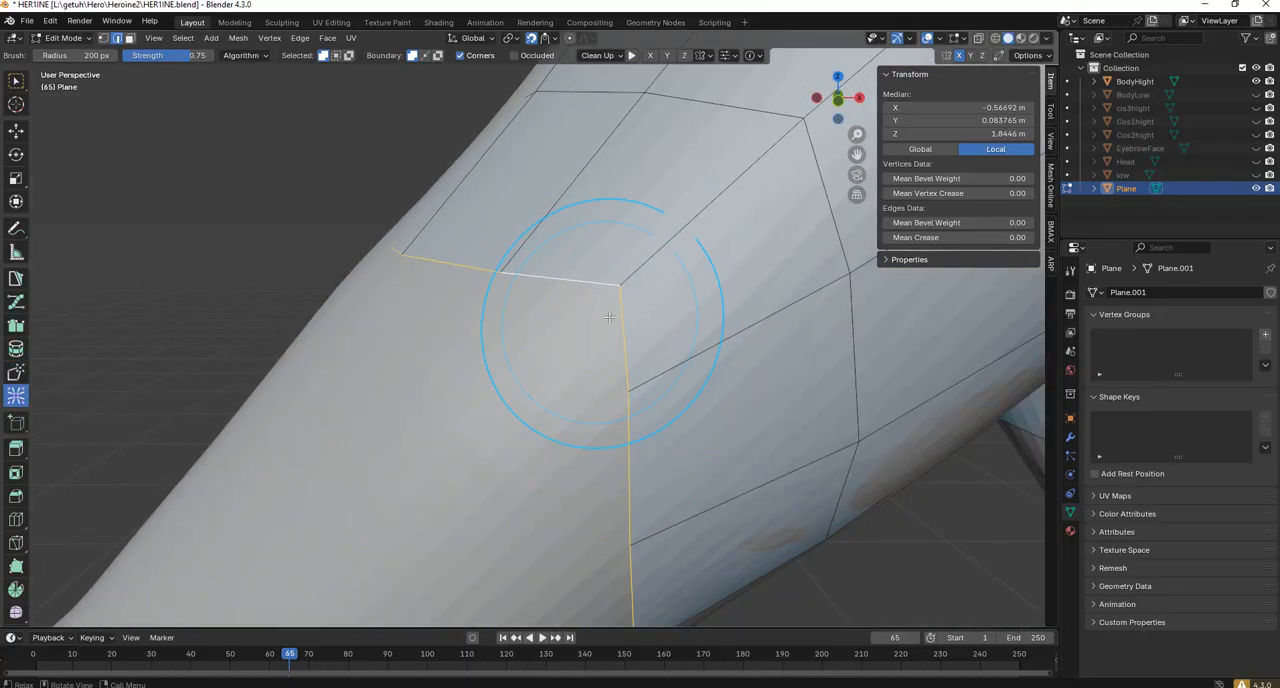
click(16, 372)
scroll(581, 311, down, 8)
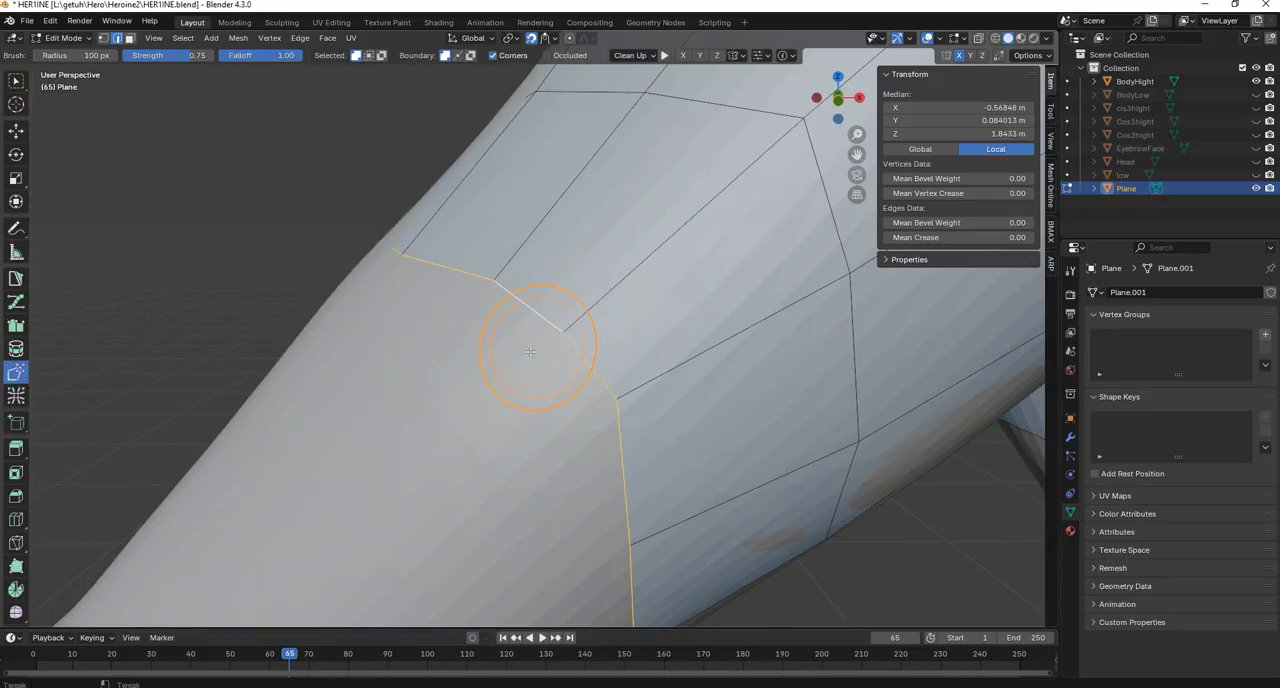
mouse_move(557, 371)
mouse_down()
mouse_move(543, 371)
mouse_move(567, 384)
mouse_up()
drag(548, 328, 543, 309)
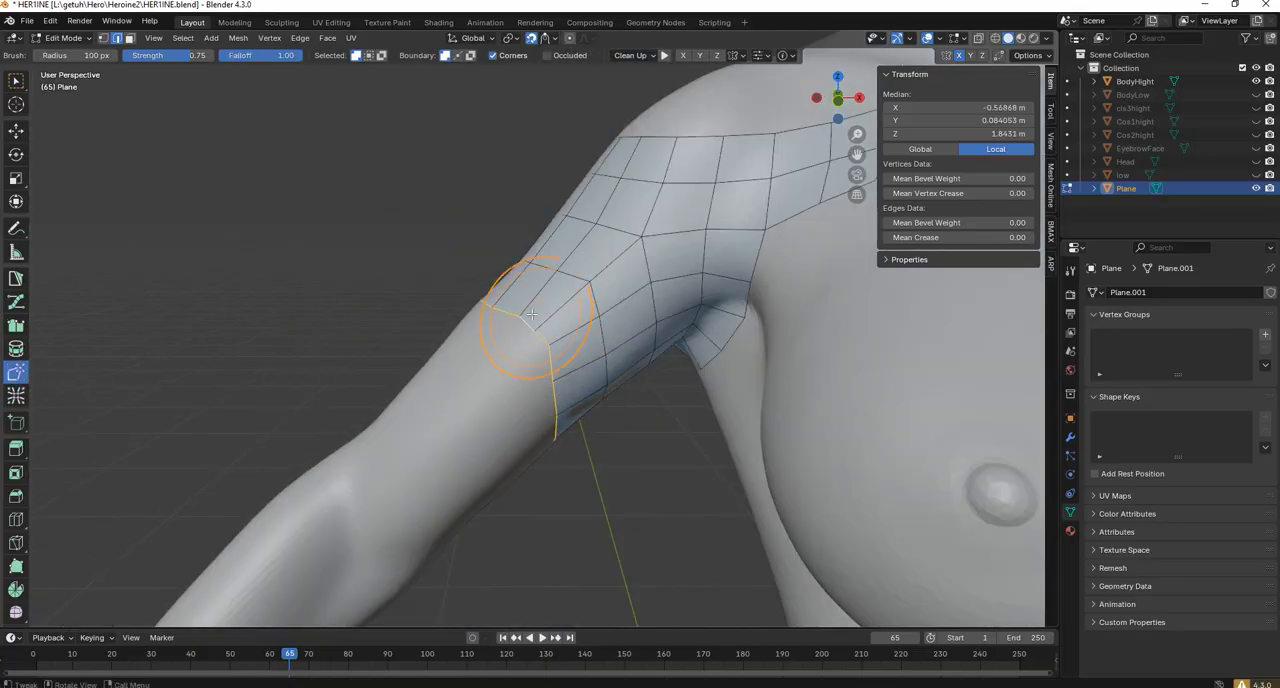
scroll(591, 343, down, 8)
mouse_move(595, 340)
middle_down()
mouse_move(690, 300)
mouse_move(726, 343)
mouse_move(850, 340)
middle_up()
scroll(534, 297, up, 5)
Extrude the upper edge at the shoulder strip's chest end into two quads running up over the collarbone.
shift+middle_drag(534, 297, 42, 126)
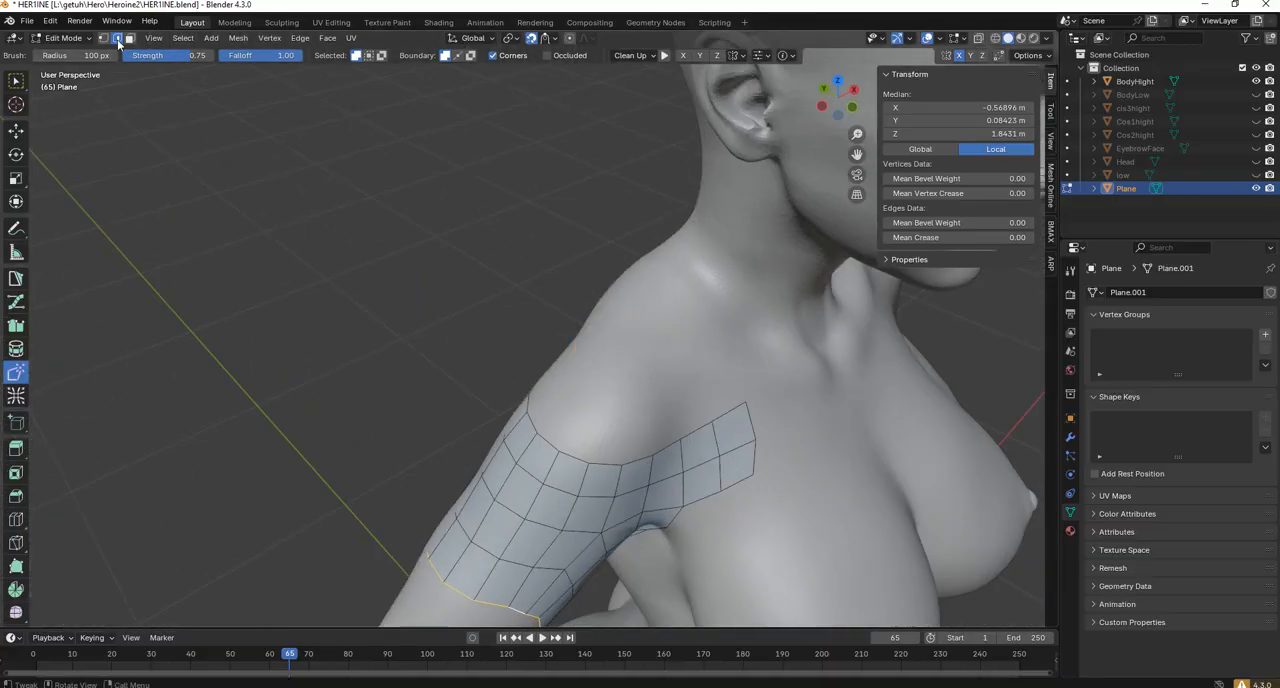
middle_drag(752, 401, 748, 394)
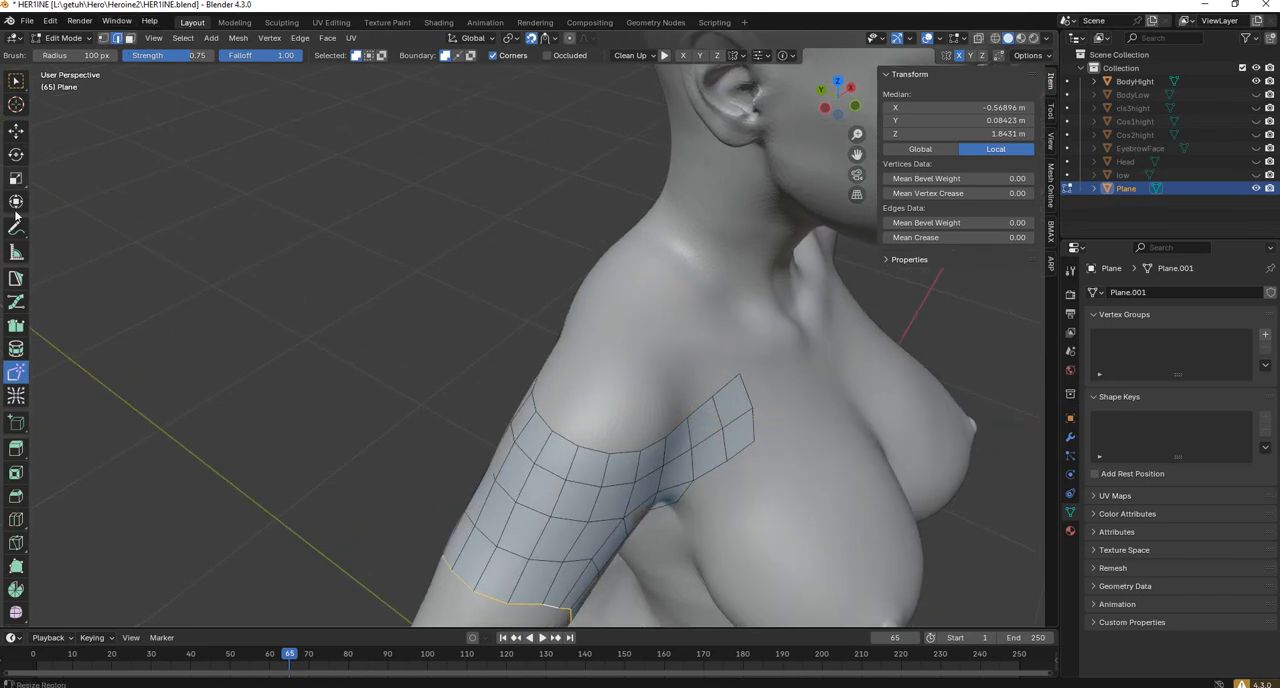
click(15, 284)
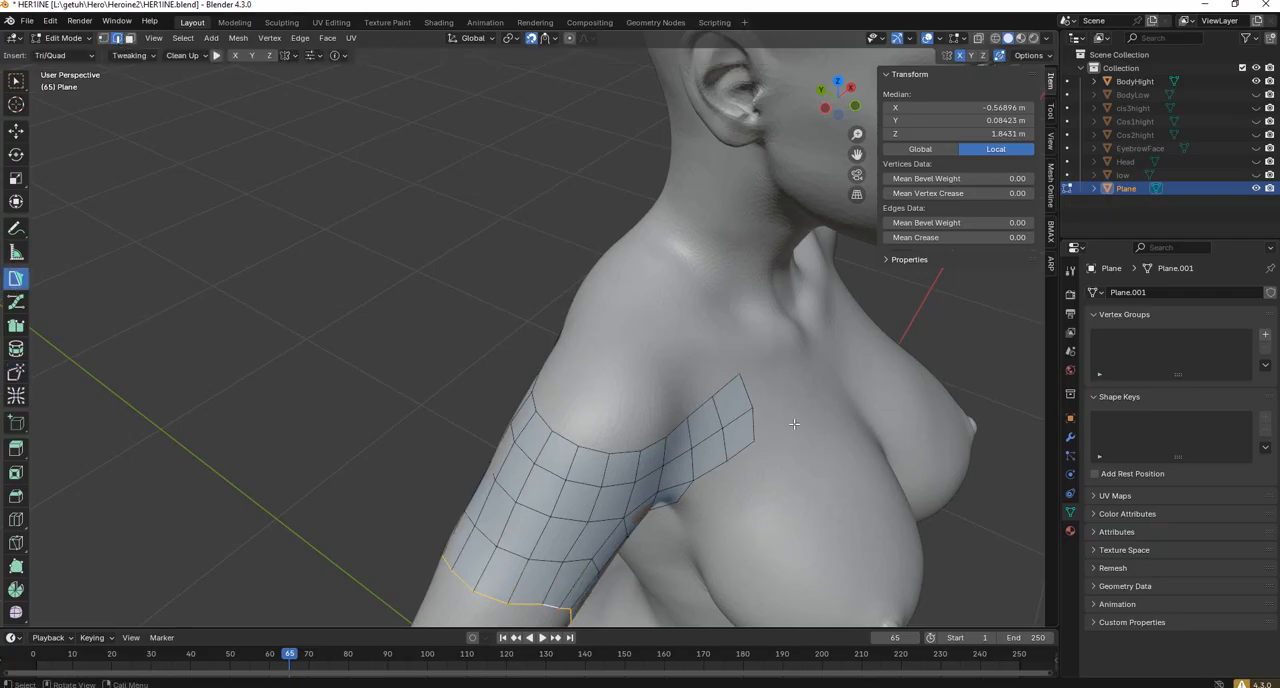
scroll(793, 424, up, 1)
middle_drag(769, 393, 785, 387)
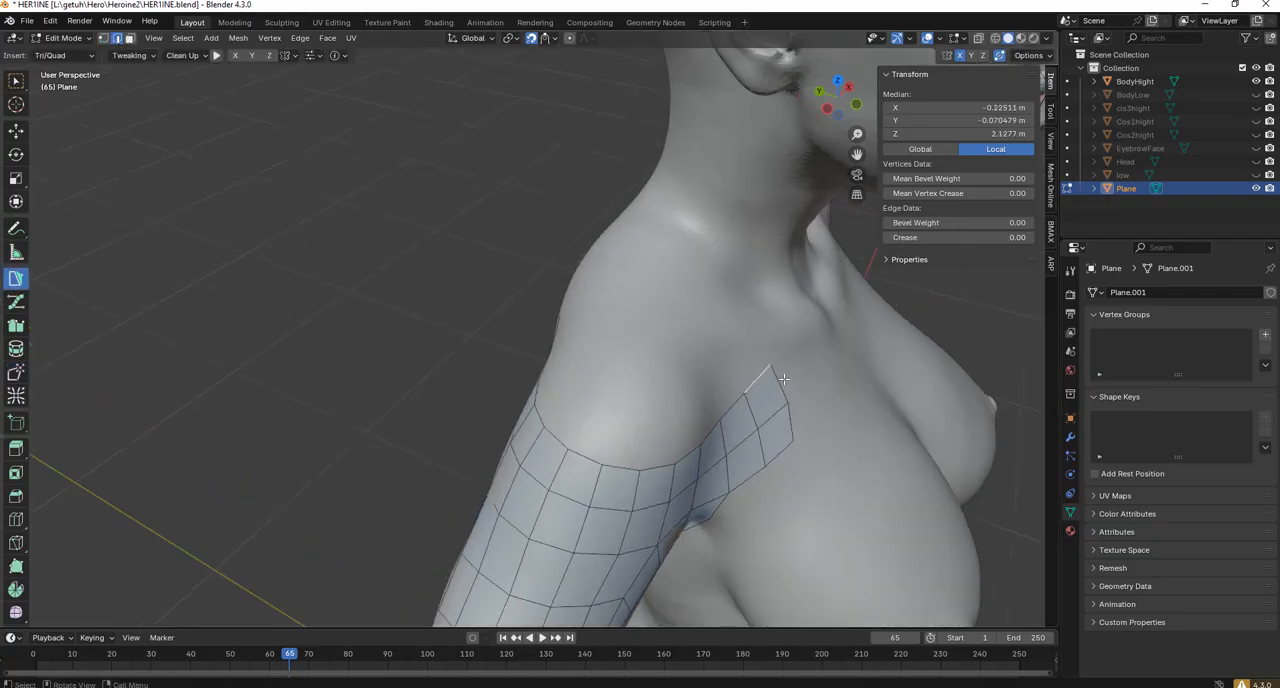
key(e)
click(748, 346)
middle_drag(748, 346, 595, 218)
key(e)
click(700, 268)
Continue the quad row across the top of the shoulder and onto the upper back with three more edge extrusions.
key(e)
click(621, 203)
key(e)
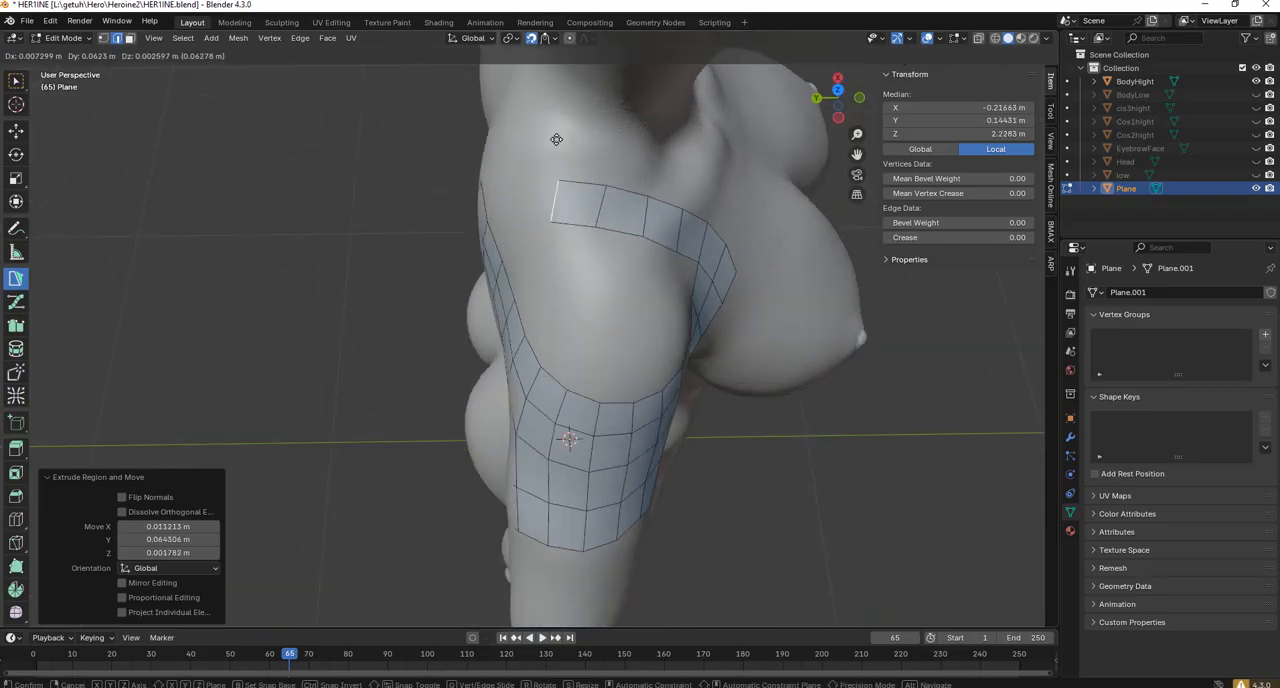
click(556, 139)
middle_drag(556, 139, 634, 160)
key(e)
click(435, 207)
middle_drag(442, 226, 433, 354)
key(e)
click(406, 283)
key(ctrl+z)
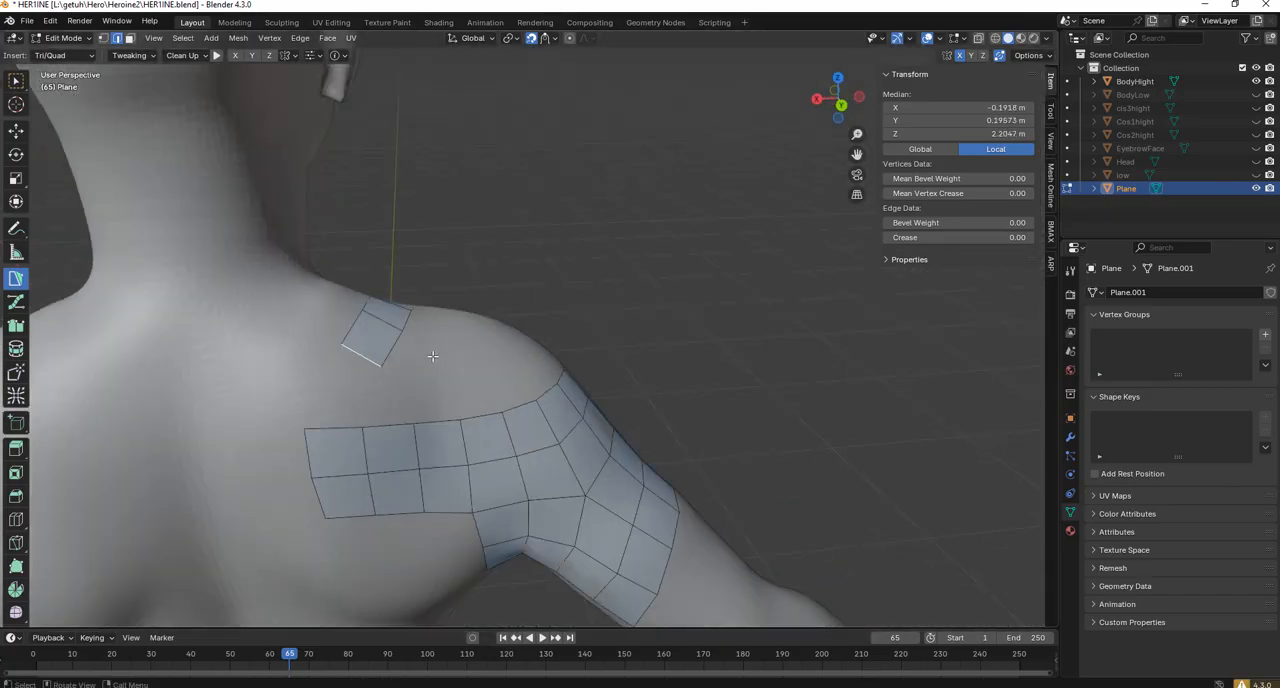
Complete the quad row down the back to the rear strip's upper edge and reposition the vertices beside the joint.
key(e)
click(438, 388)
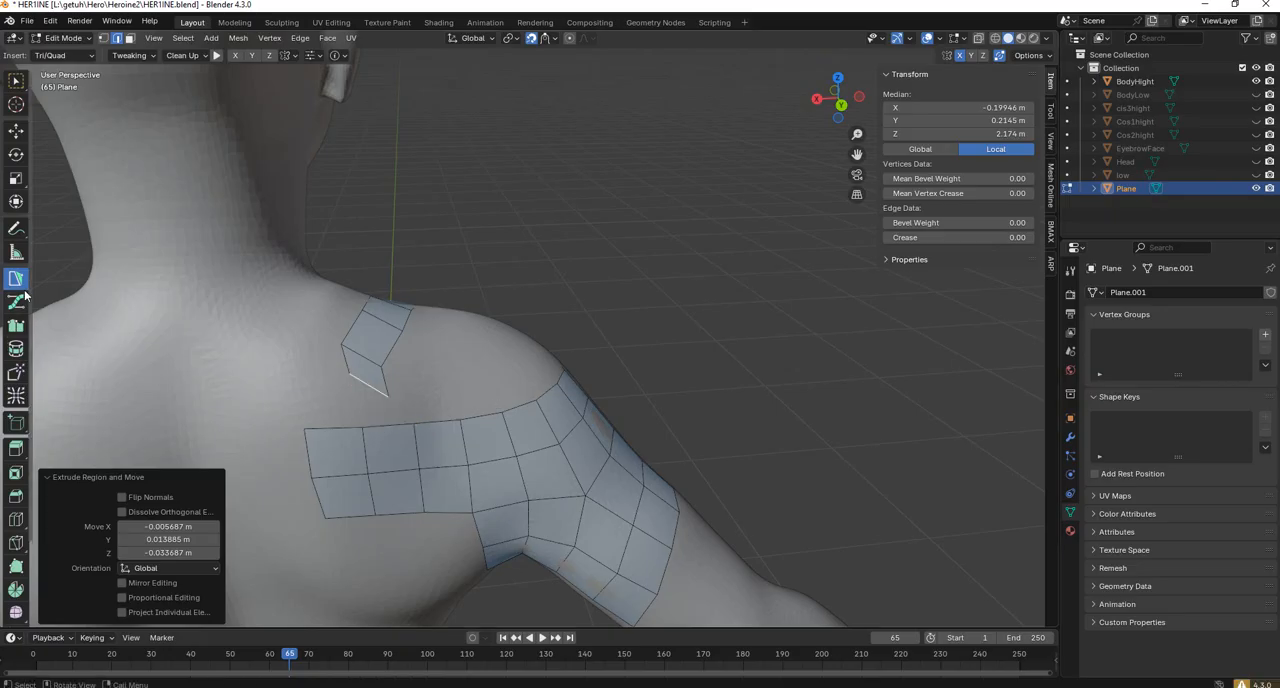
ctrl+click(389, 426)
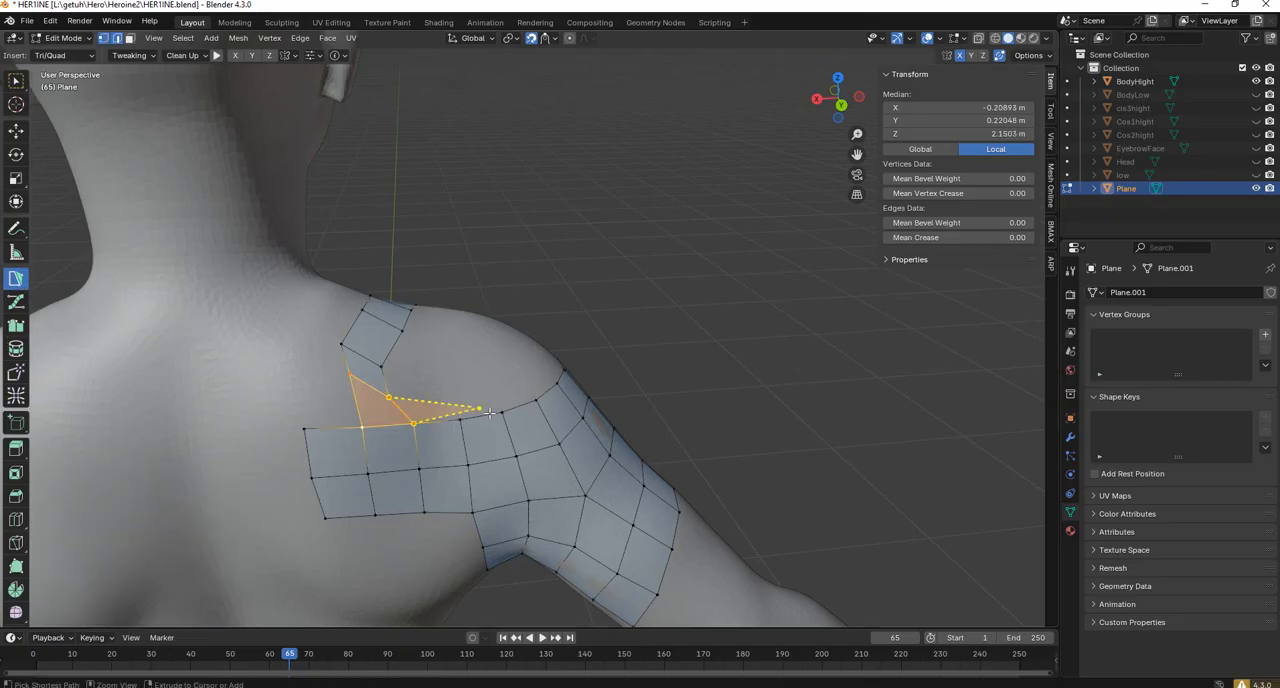
drag(384, 364, 398, 354)
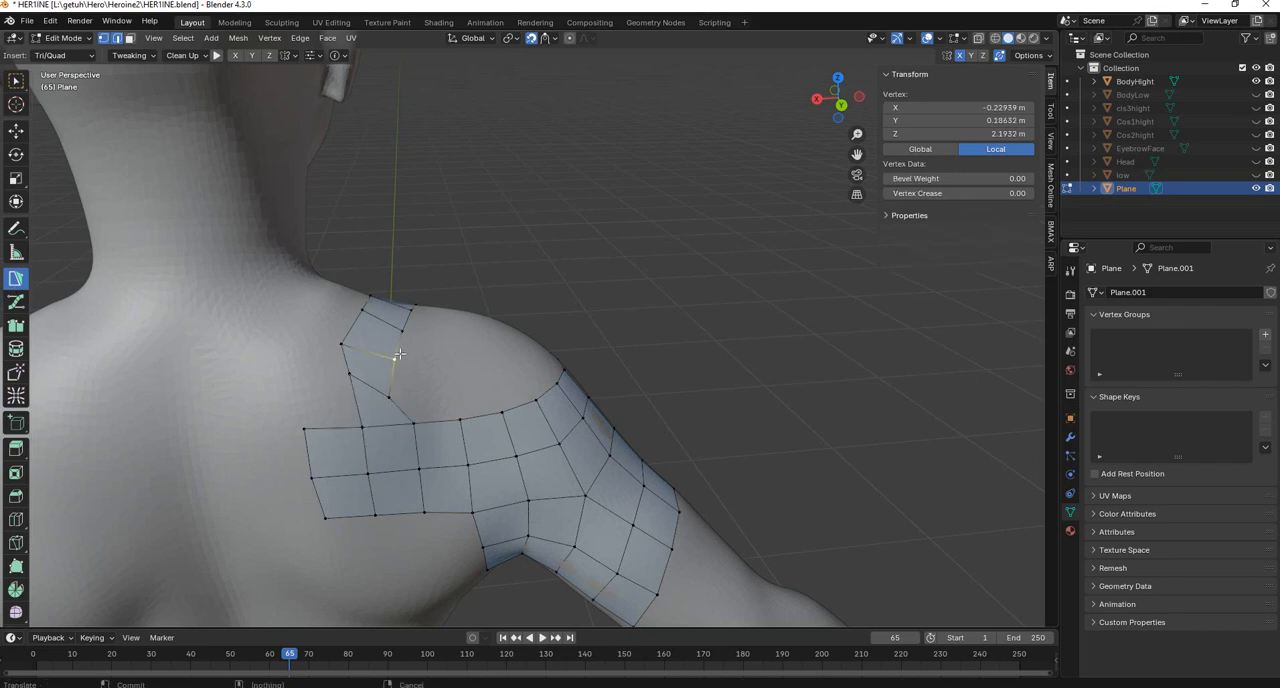
drag(395, 397, 403, 385)
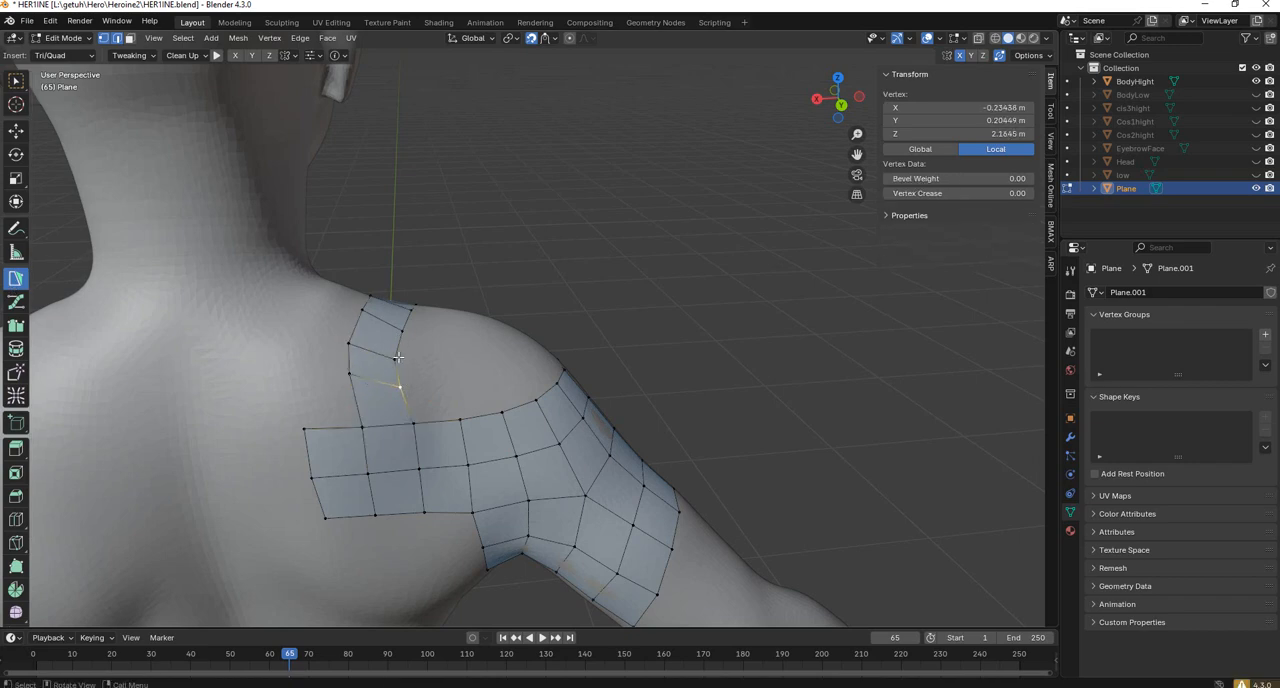
click(398, 357)
middle_drag(399, 357, 291, 397)
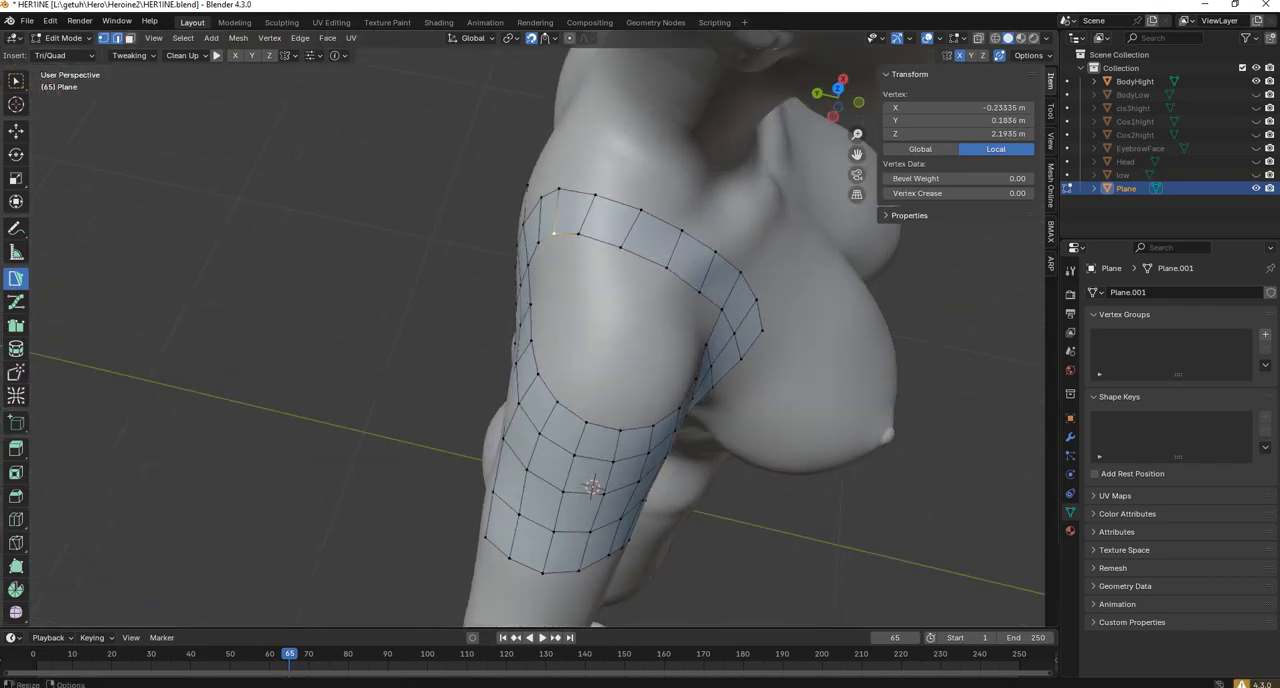
Smooth the closed quad ring around the shoulder with Relax at 200 px.
click(16, 396)
middle_drag(698, 254, 646, 255)
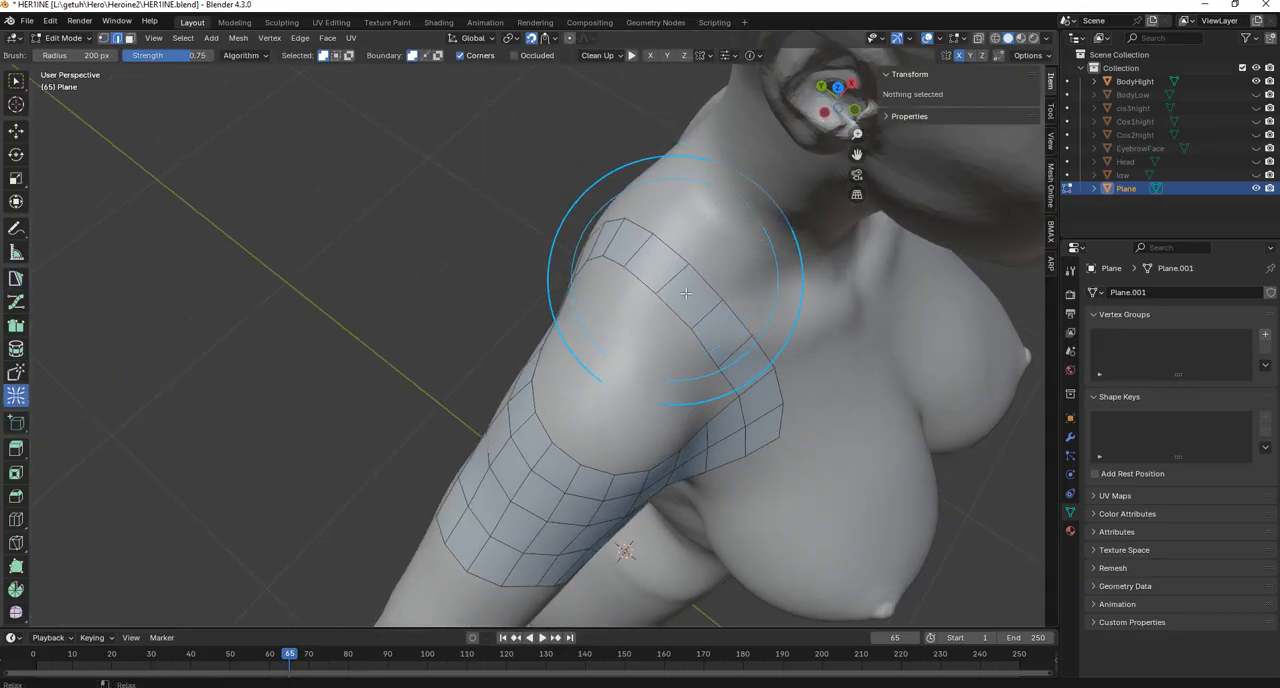
middle_drag(743, 360, 752, 300)
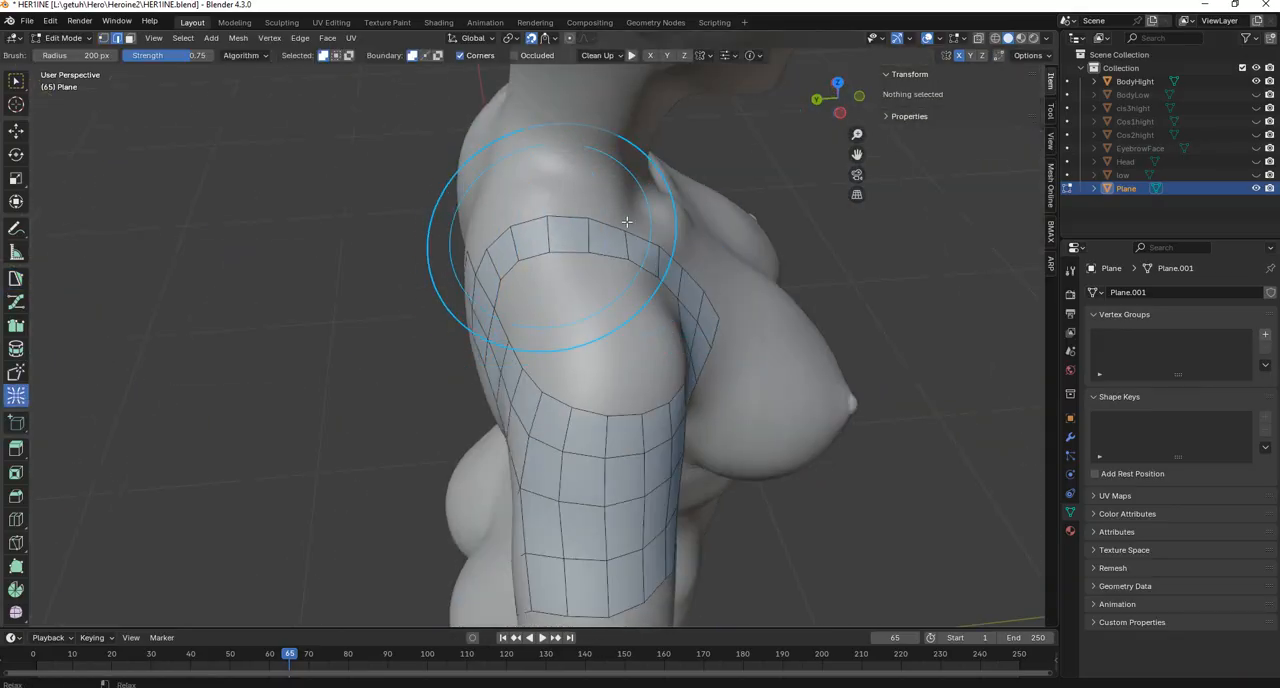
mouse_move(630, 269)
middle_down()
mouse_move(557, 223)
mouse_move(614, 274)
mouse_move(648, 268)
middle_up()
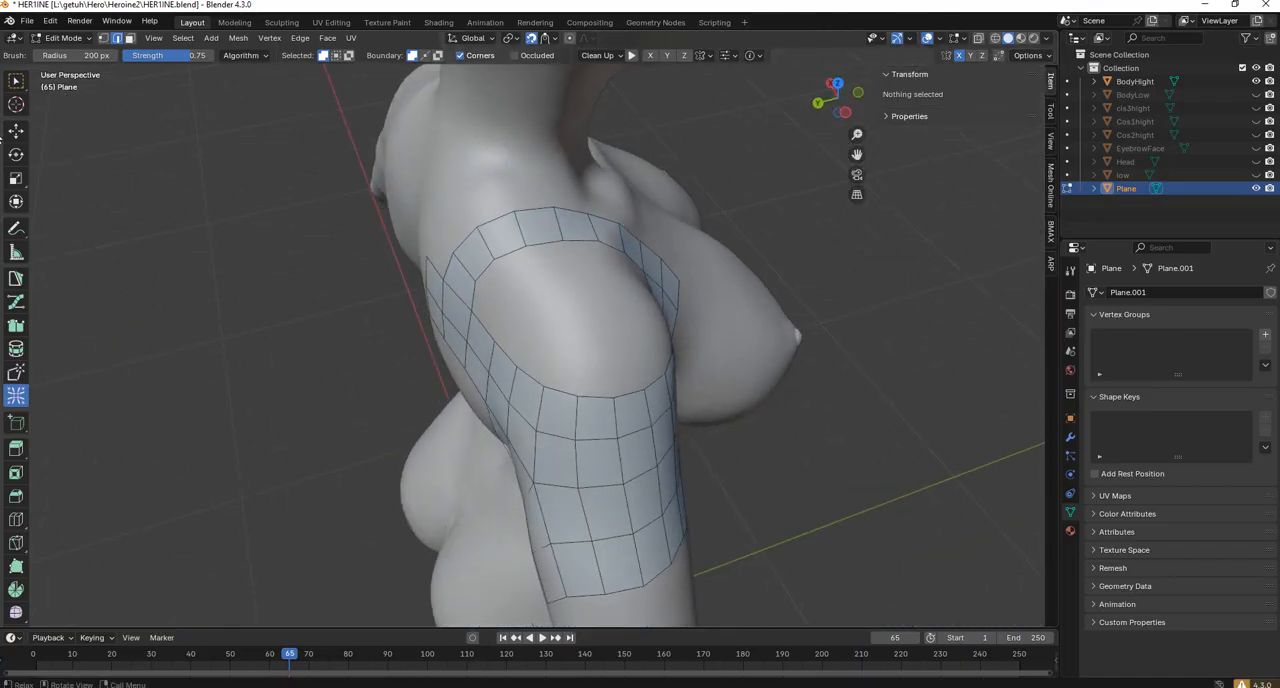
Add a quad with PolyPen in the rear corner of the shoulder opening, attached to the ring's inner edge.
click(17, 281)
scroll(478, 288, up, 2)
middle_drag(478, 288, 509, 294)
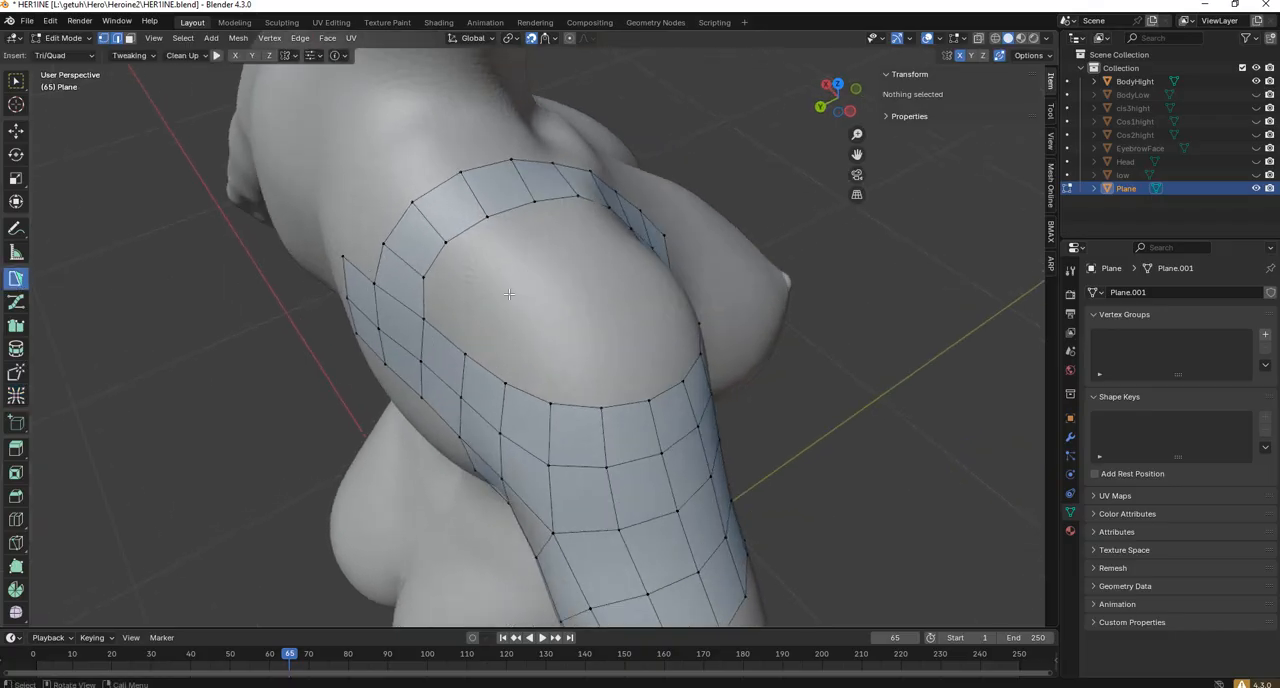
click(423, 320)
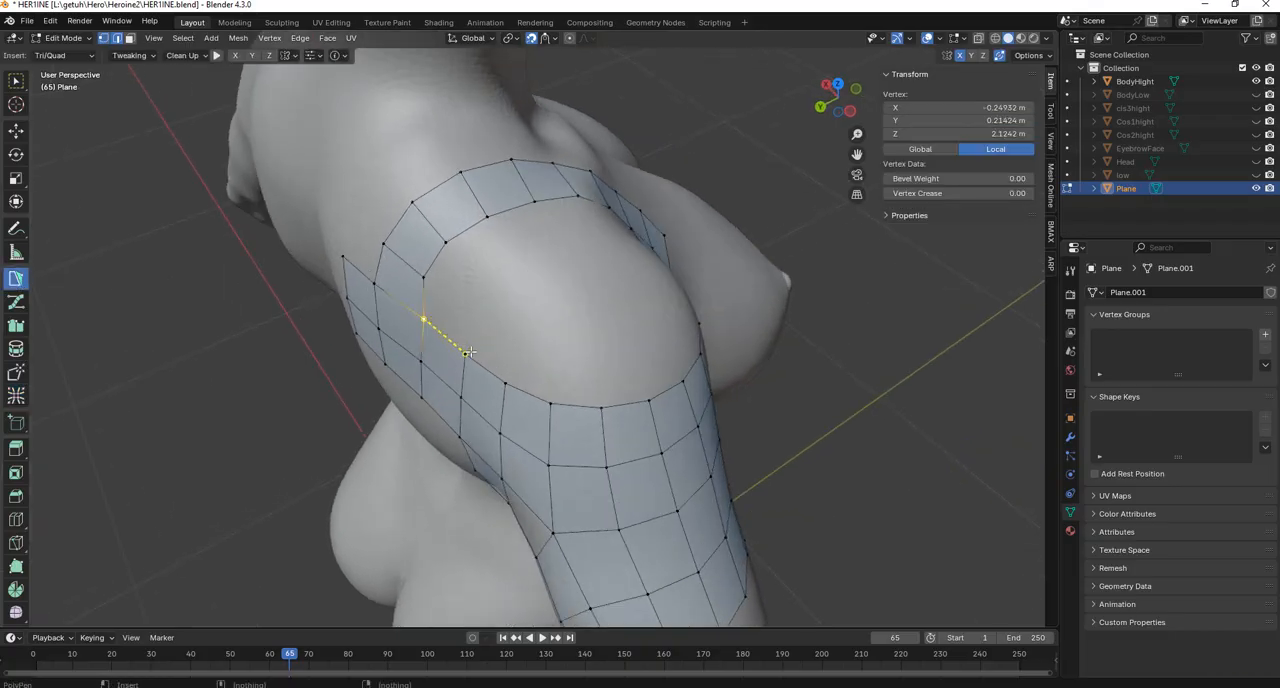
ctrl+click(467, 353)
ctrl+click(478, 314)
ctrl+click(424, 280)
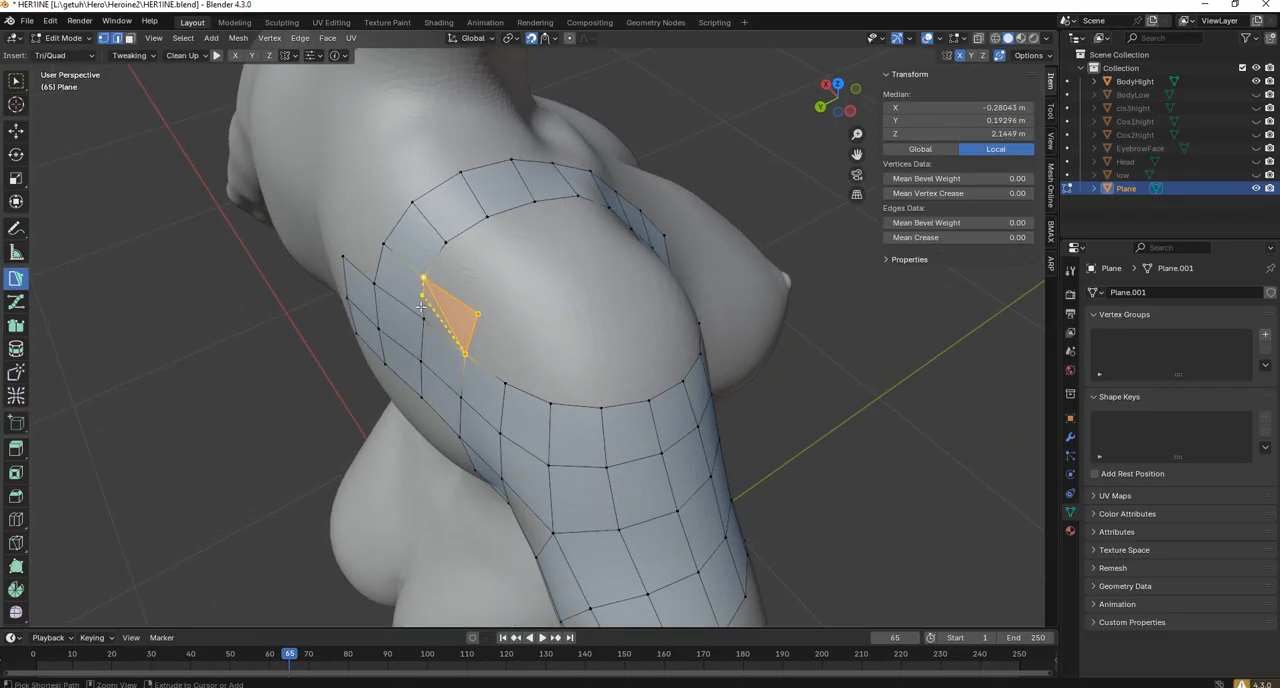
ctrl+click(424, 317)
Continue the PolyPen quad row from the rear corner along the inner edge of the ring to the outer side of the shoulder.
ctrl+click(526, 343)
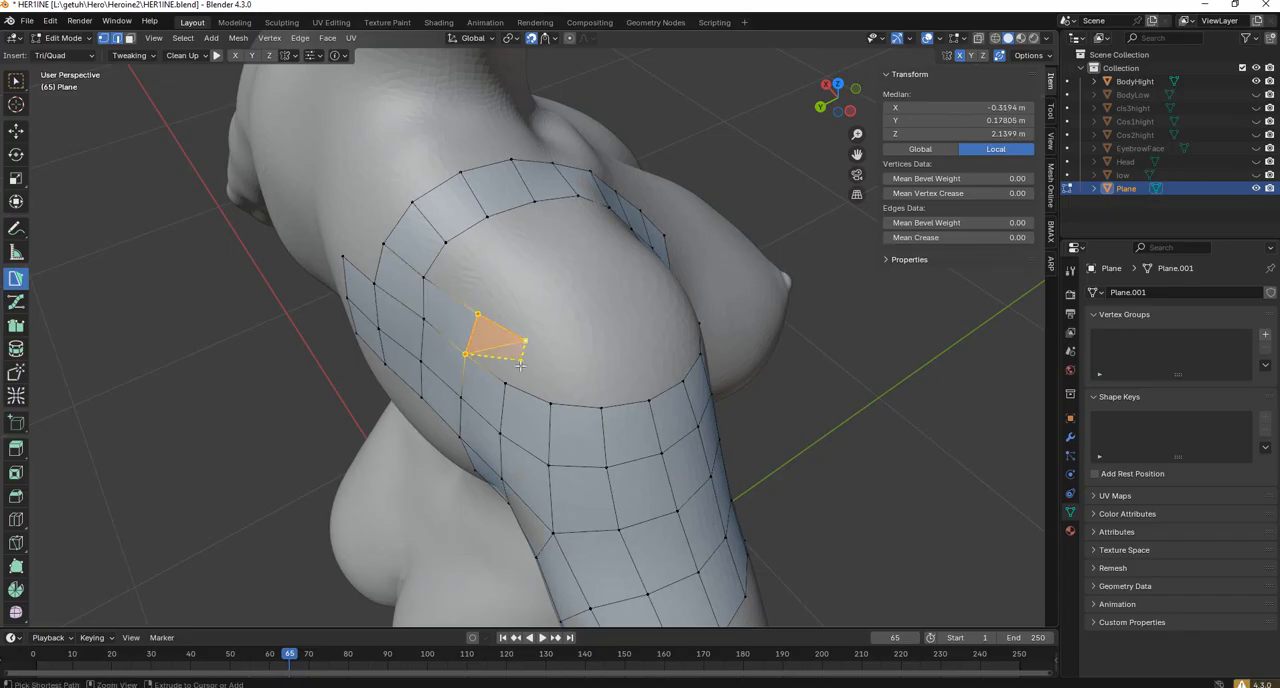
ctrl+click(560, 353)
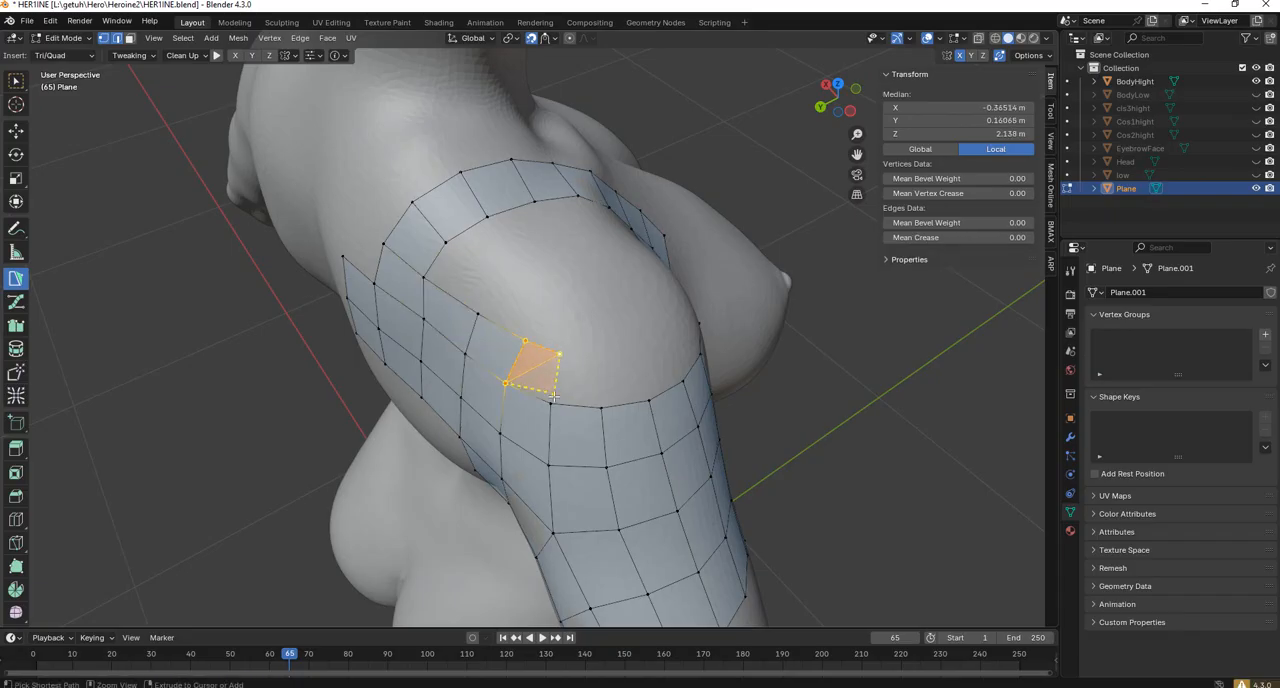
ctrl+click(551, 403)
ctrl+click(601, 364)
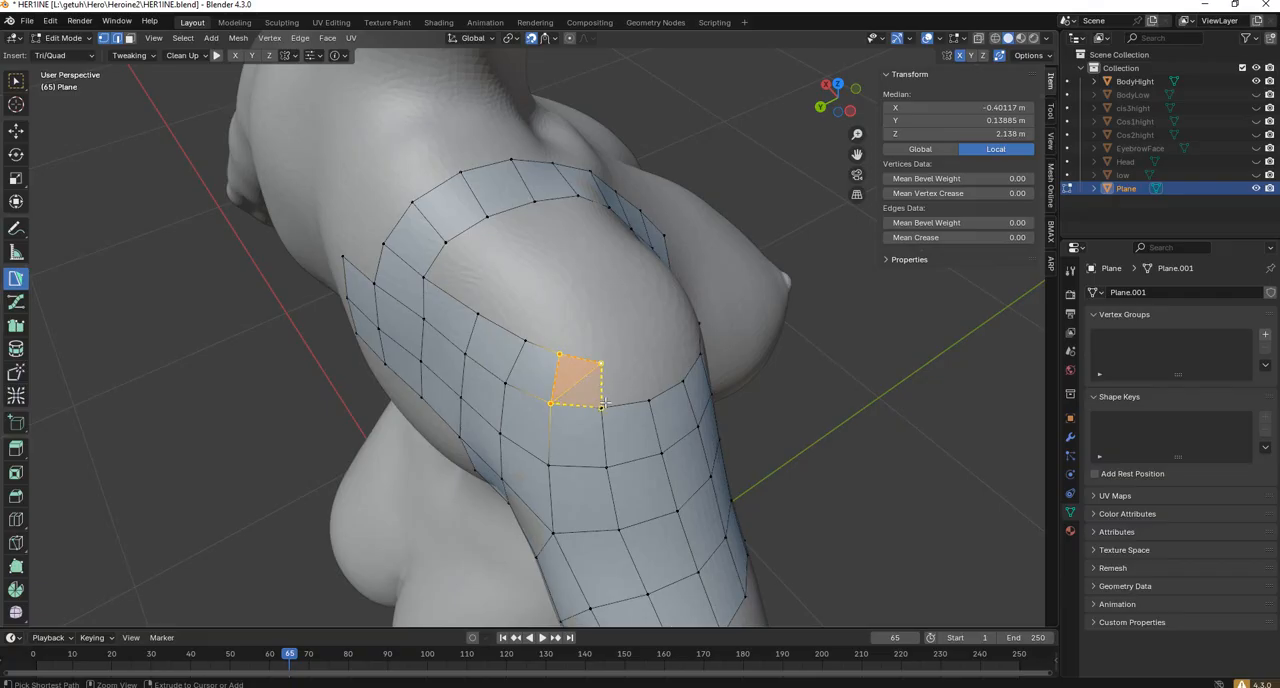
ctrl+click(603, 404)
ctrl+click(648, 399)
middle_drag(648, 399, 651, 398)
ctrl+click(680, 407)
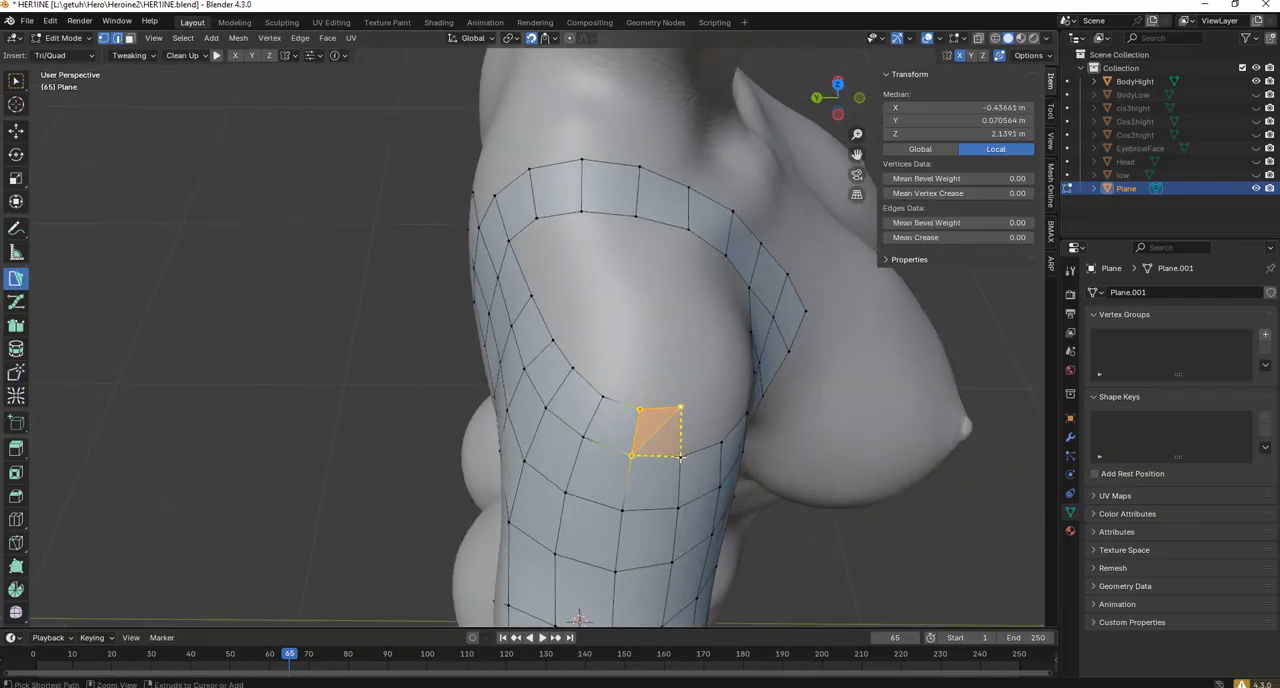
Extend the quad row across the front of the shoulder with PolyPen and join it to the front edge of the ring.
middle_drag(680, 457, 471, 415)
ctrl+click(652, 561)
ctrl+click(486, 404)
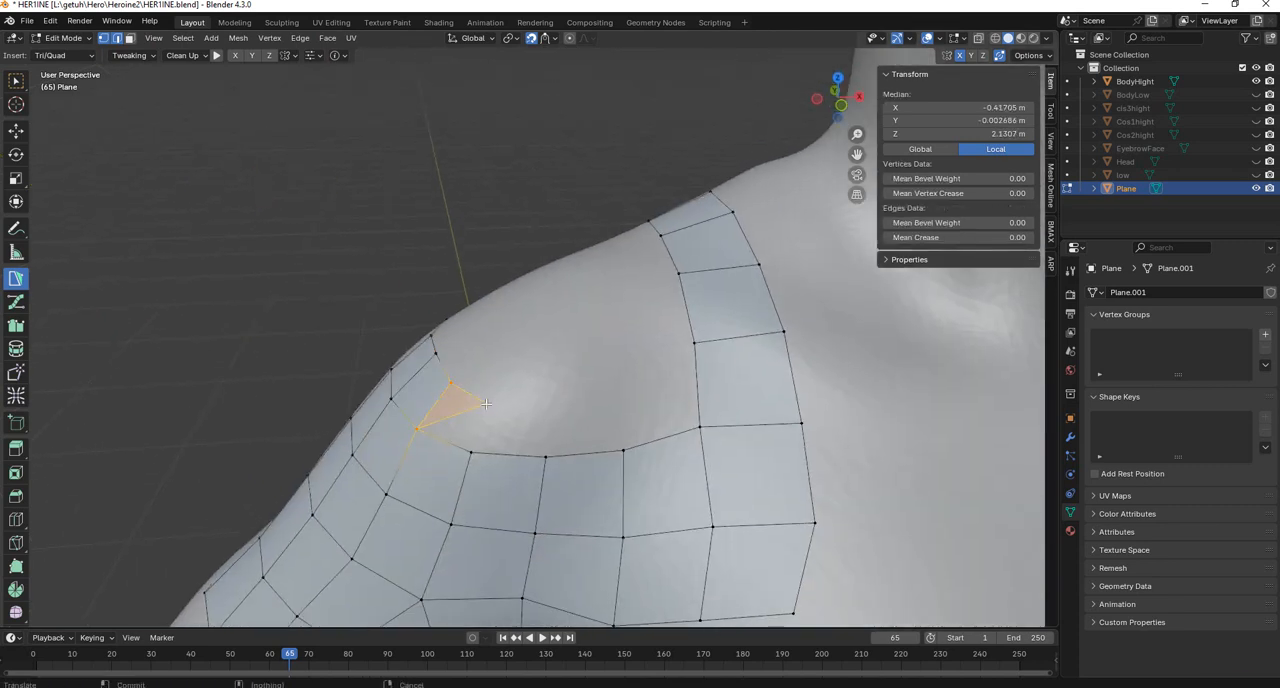
ctrl+click(471, 451)
ctrl+click(552, 405)
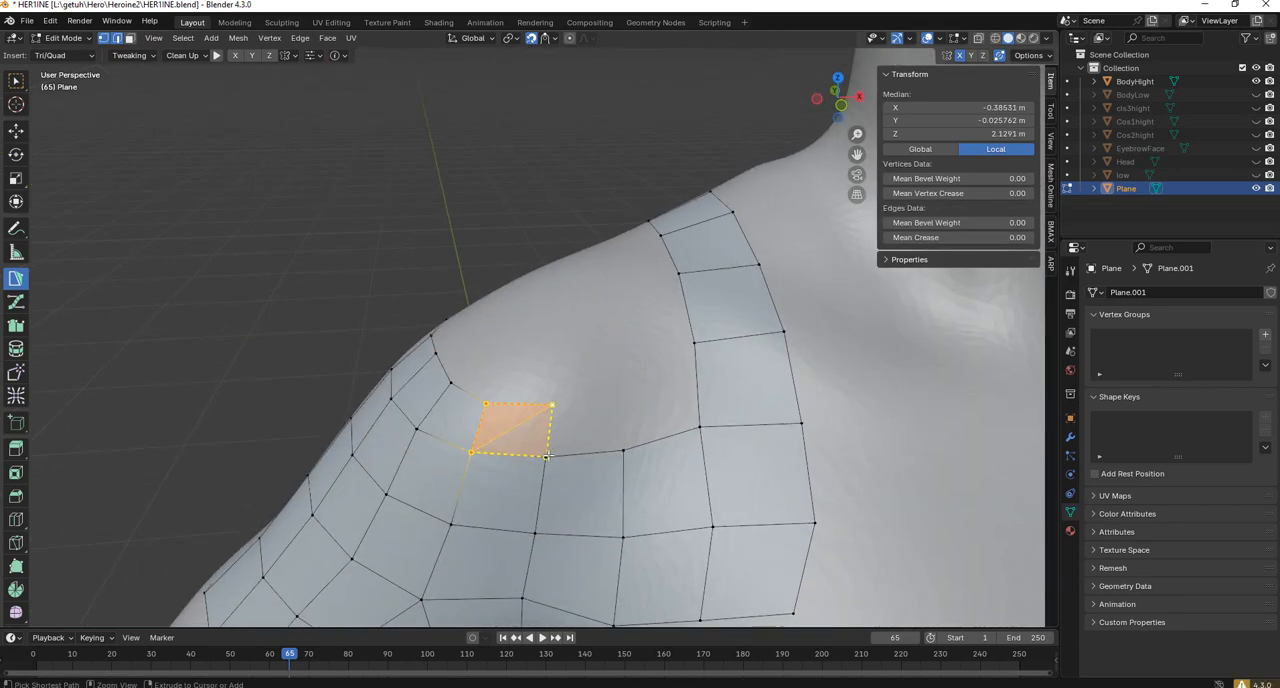
ctrl+click(623, 450)
ctrl+click(623, 378)
ctrl+click(699, 428)
ctrl+click(694, 343)
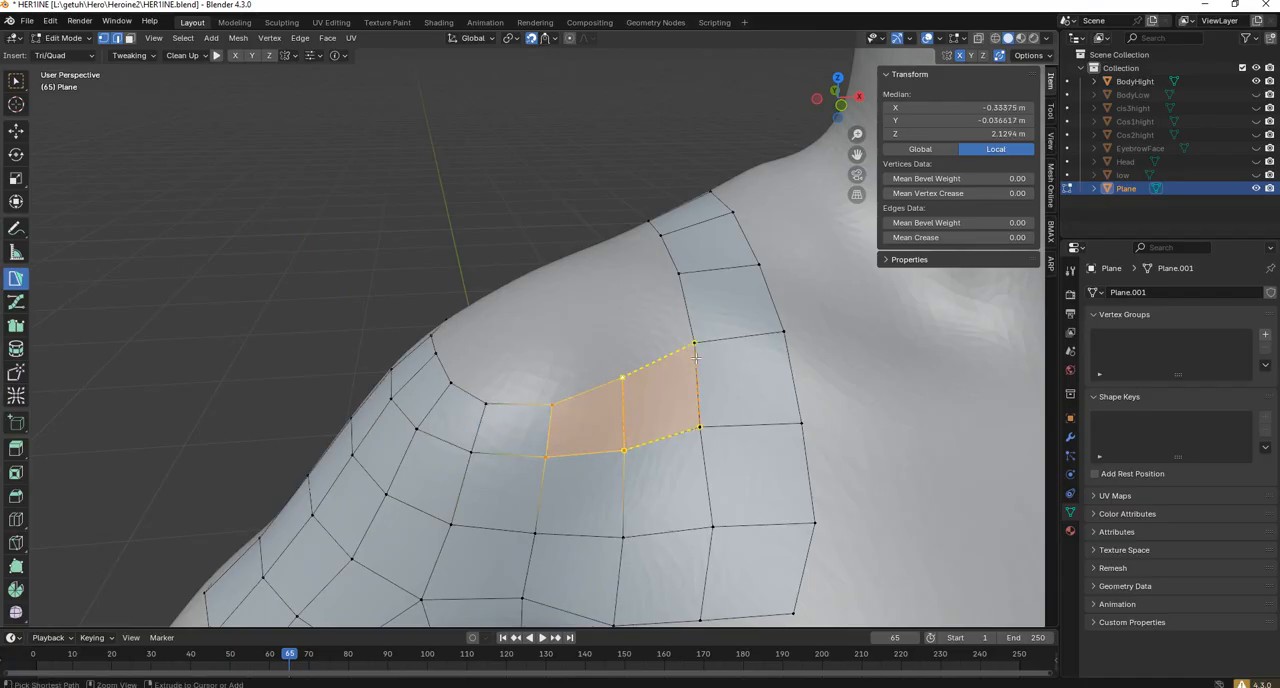
middle_drag(695, 356, 367, 213)
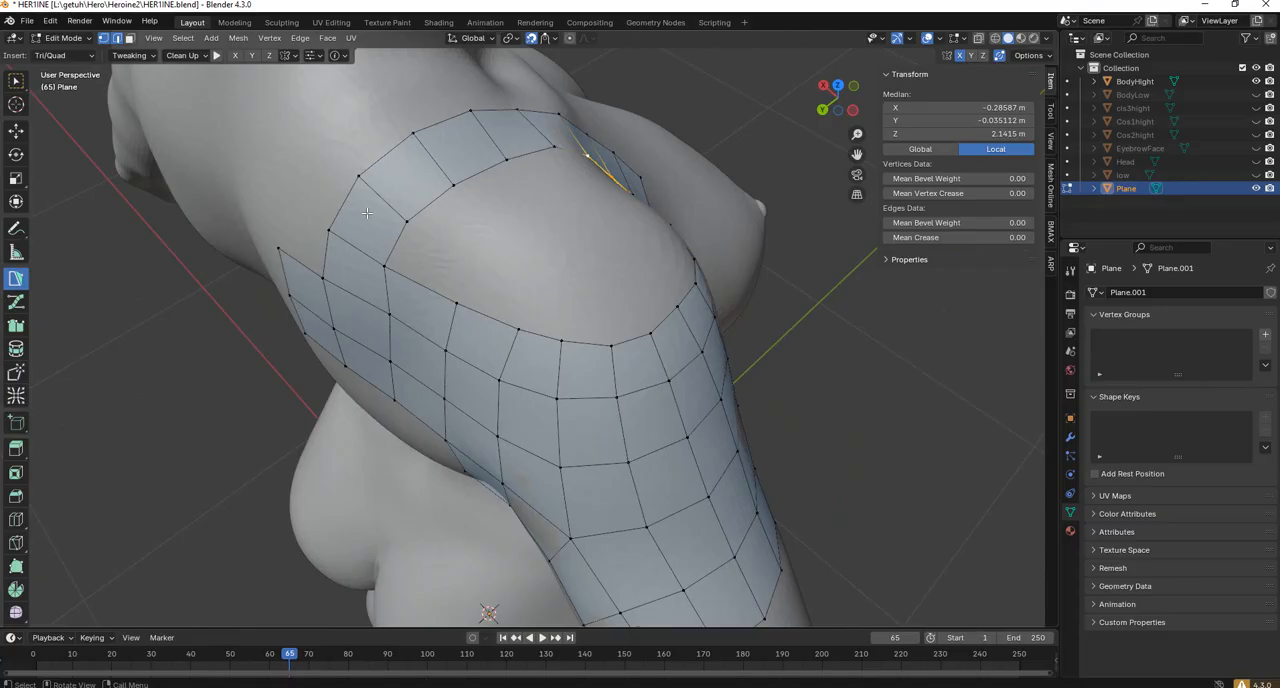
Start a second inner row by adding three PolyPen quads along the rear edge of the shoulder opening.
click(384, 264)
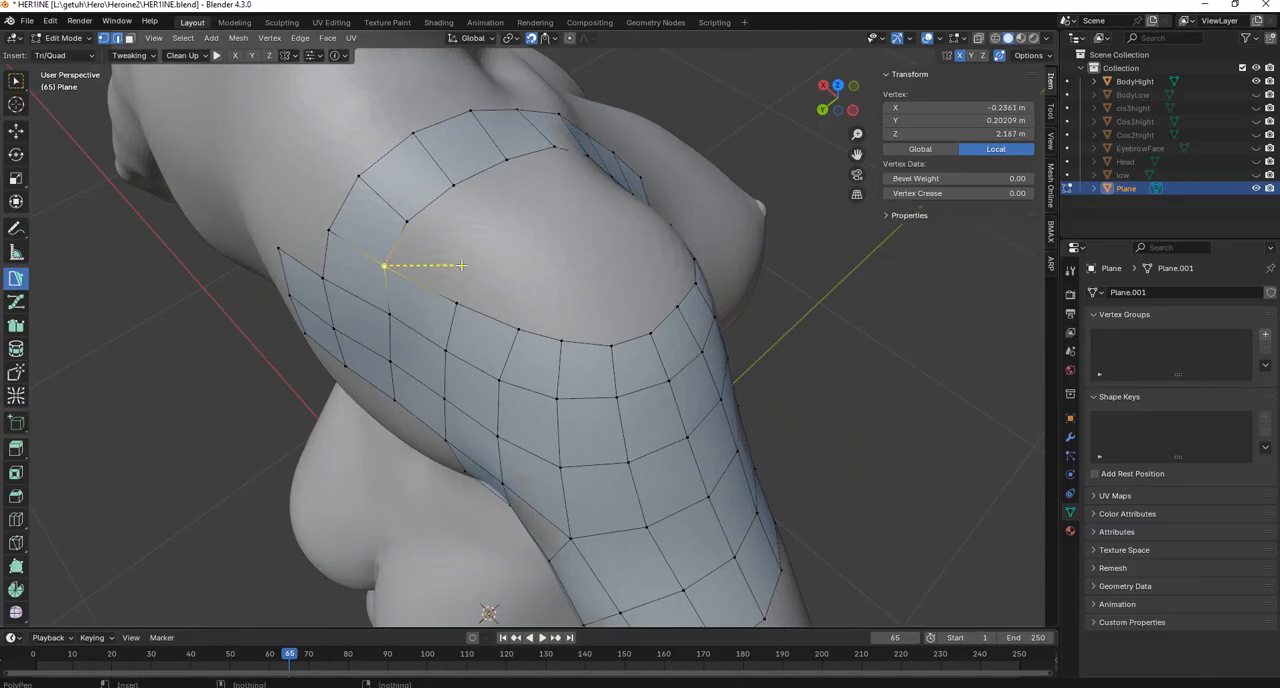
click(407, 223)
click(467, 251)
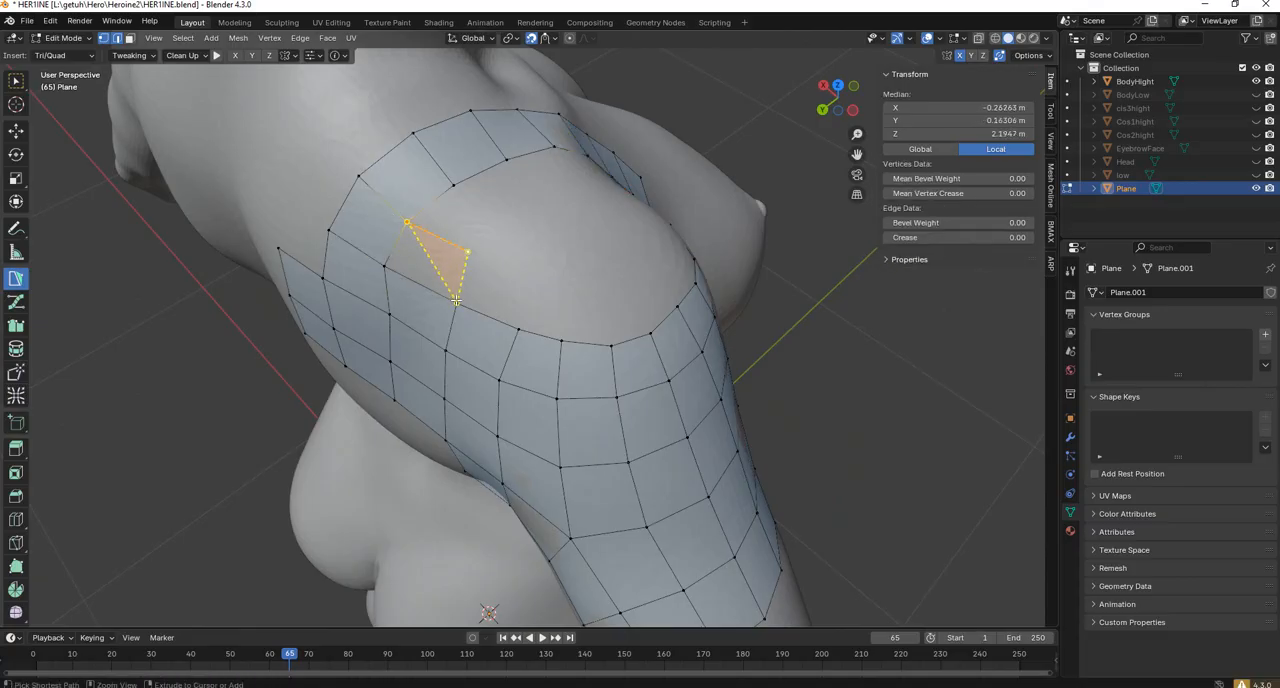
click(457, 302)
click(385, 265)
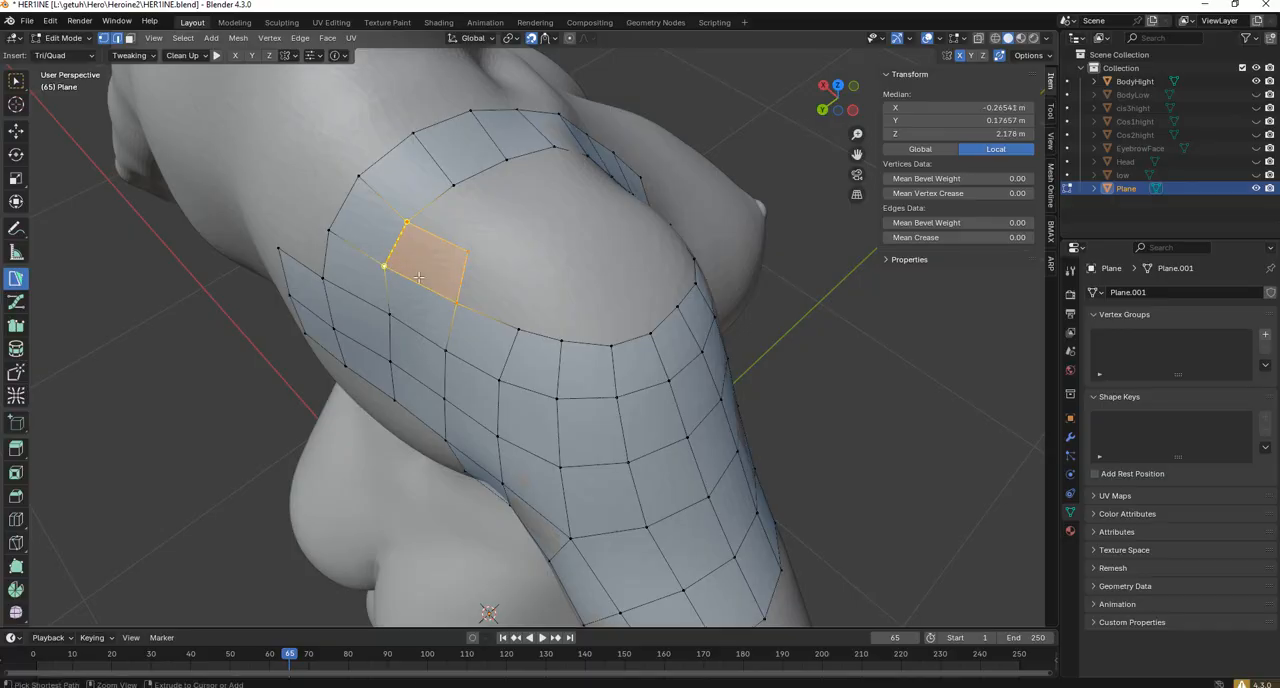
ctrl+click(522, 276)
ctrl+click(519, 328)
middle_drag(622, 276, 548, 281)
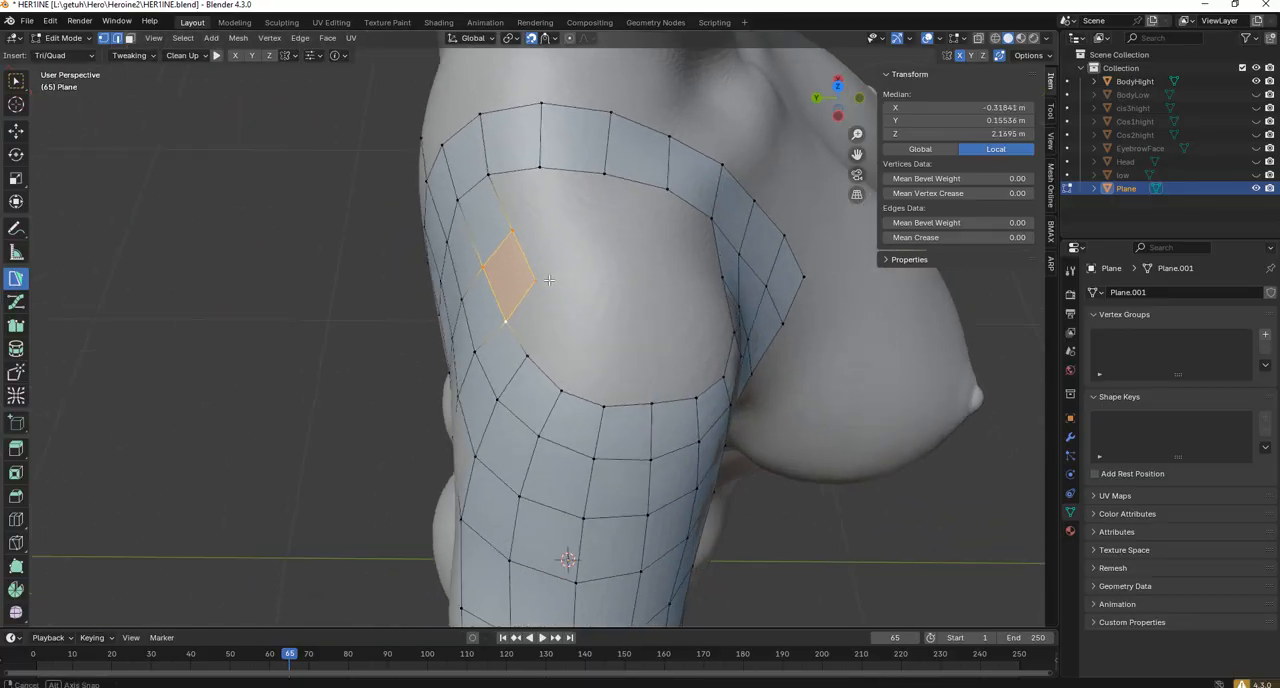
ctrl+click(527, 354)
ctrl+click(560, 331)
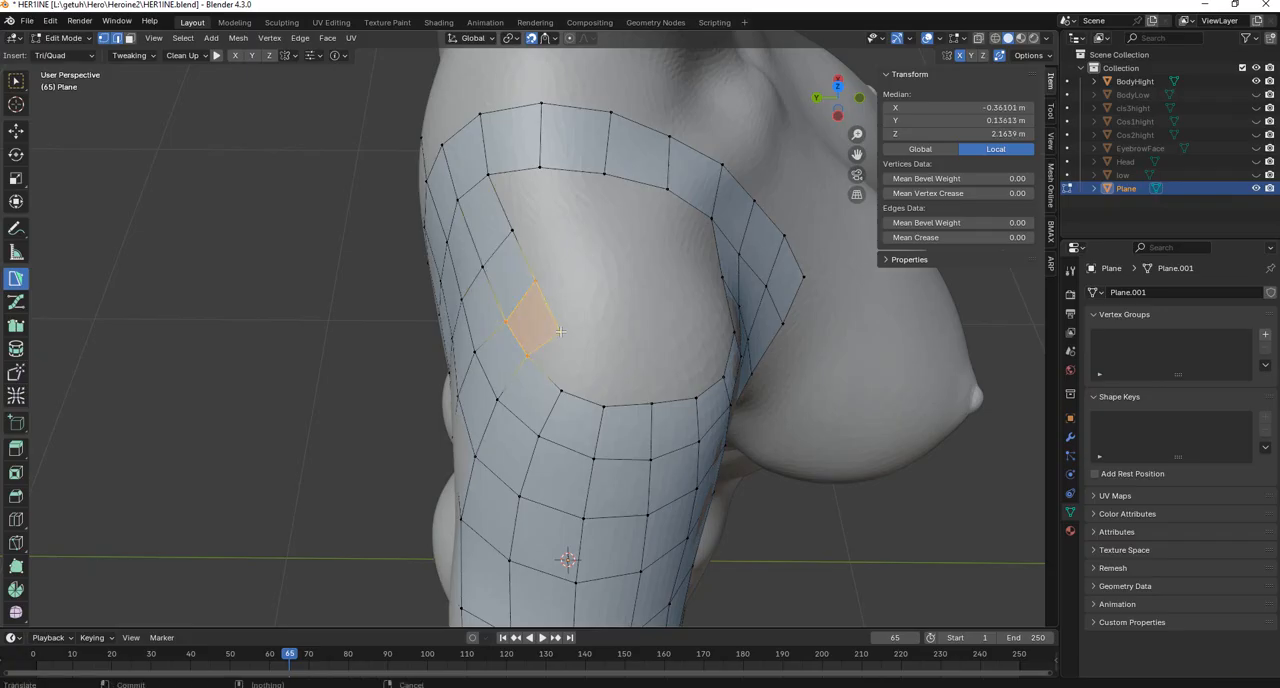
middle_drag(560, 331, 577, 294)
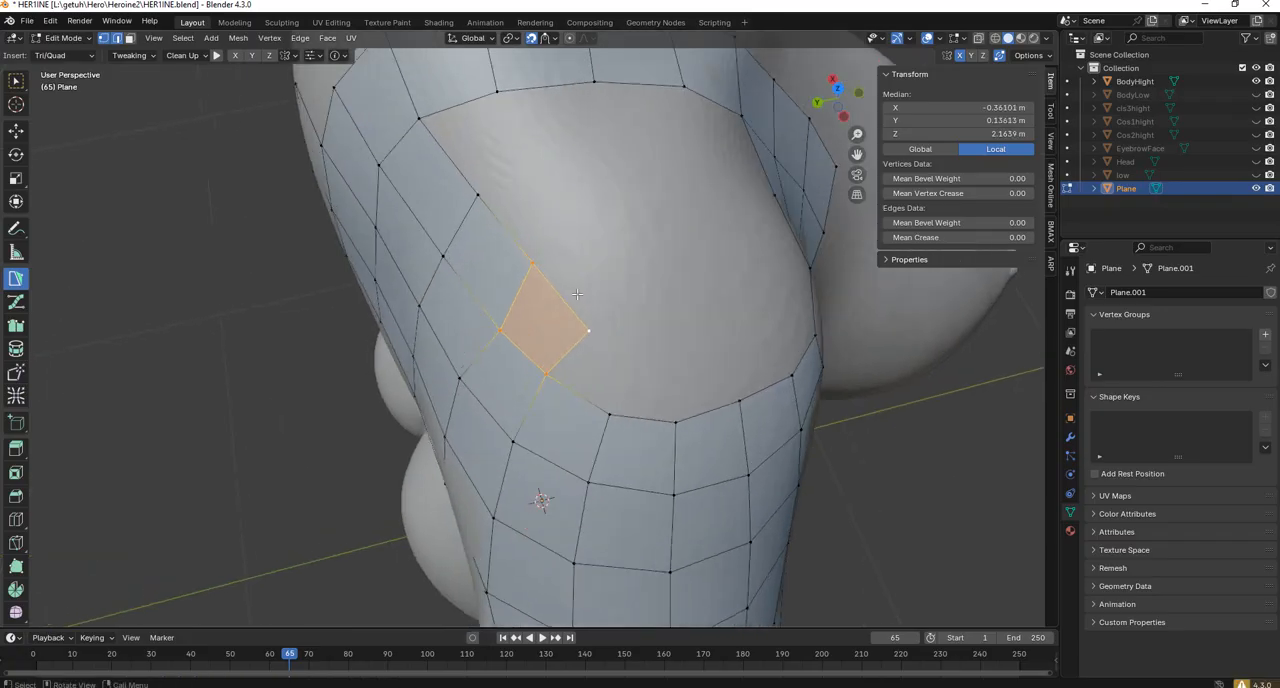
Reposition the vertices around the lower end of the new rear row and on the adjoining edge of the opening.
shift+click(498, 327)
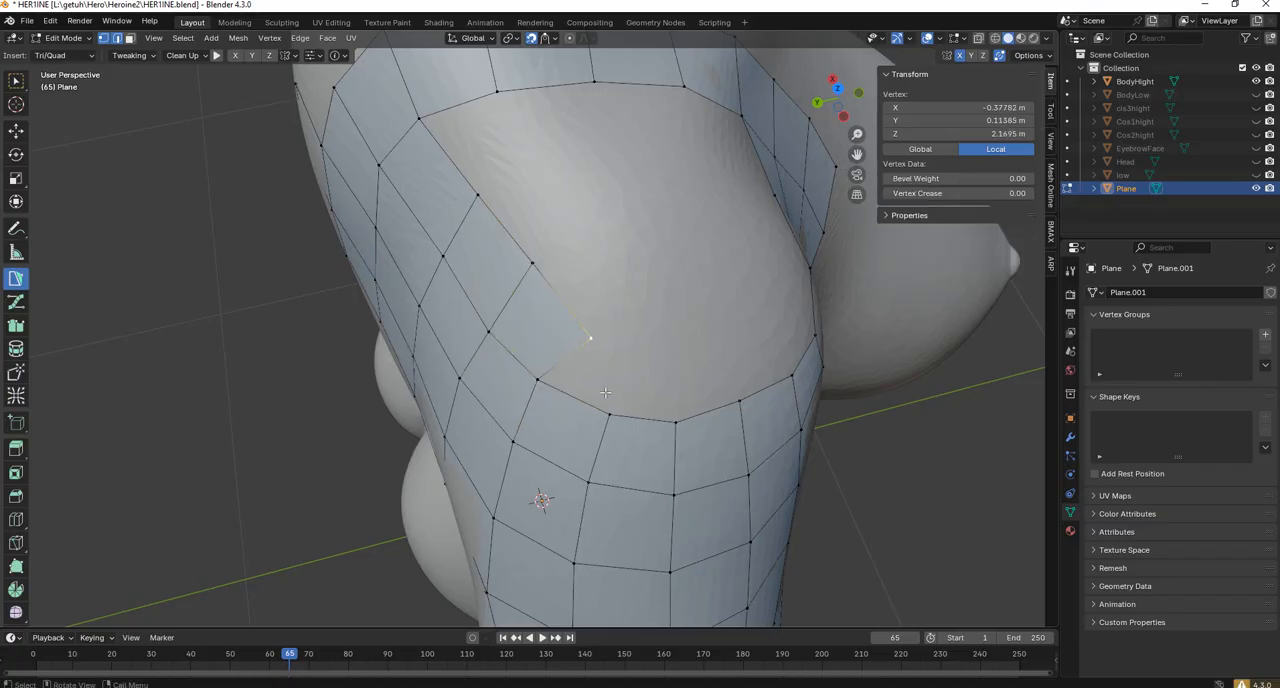
drag(610, 413, 592, 425)
middle_drag(592, 424, 621, 370)
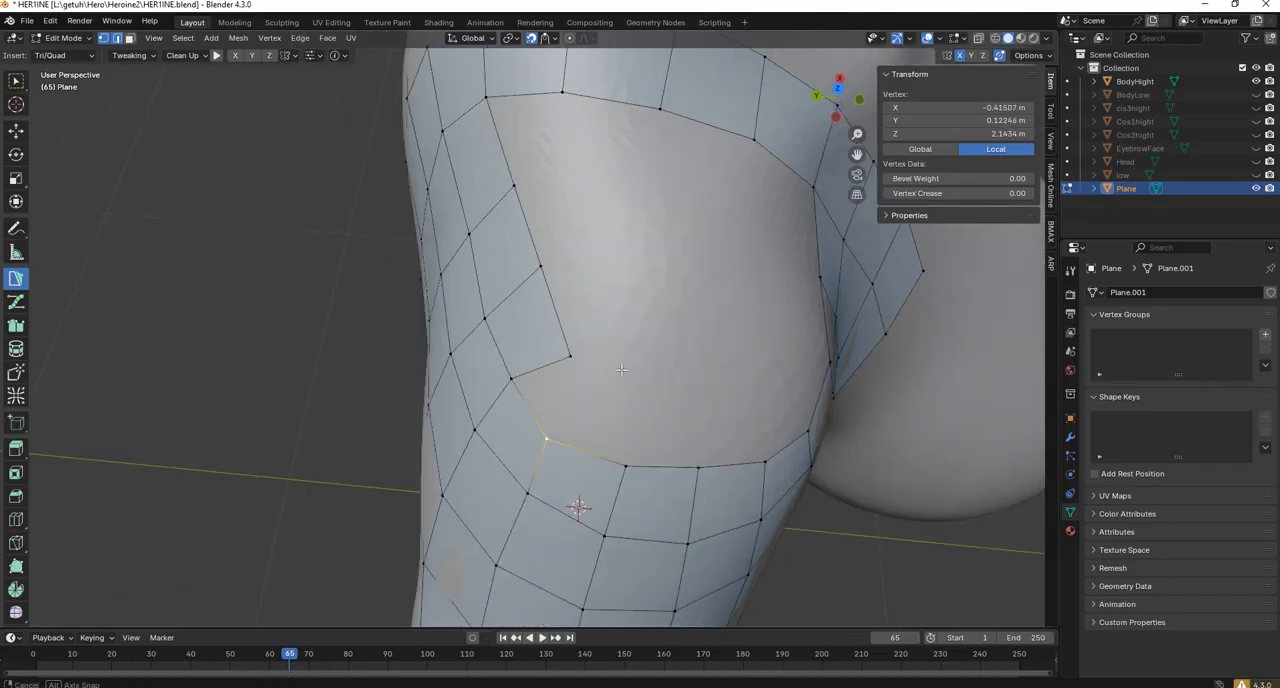
click(572, 357)
click(622, 461)
middle_drag(566, 400, 546, 386)
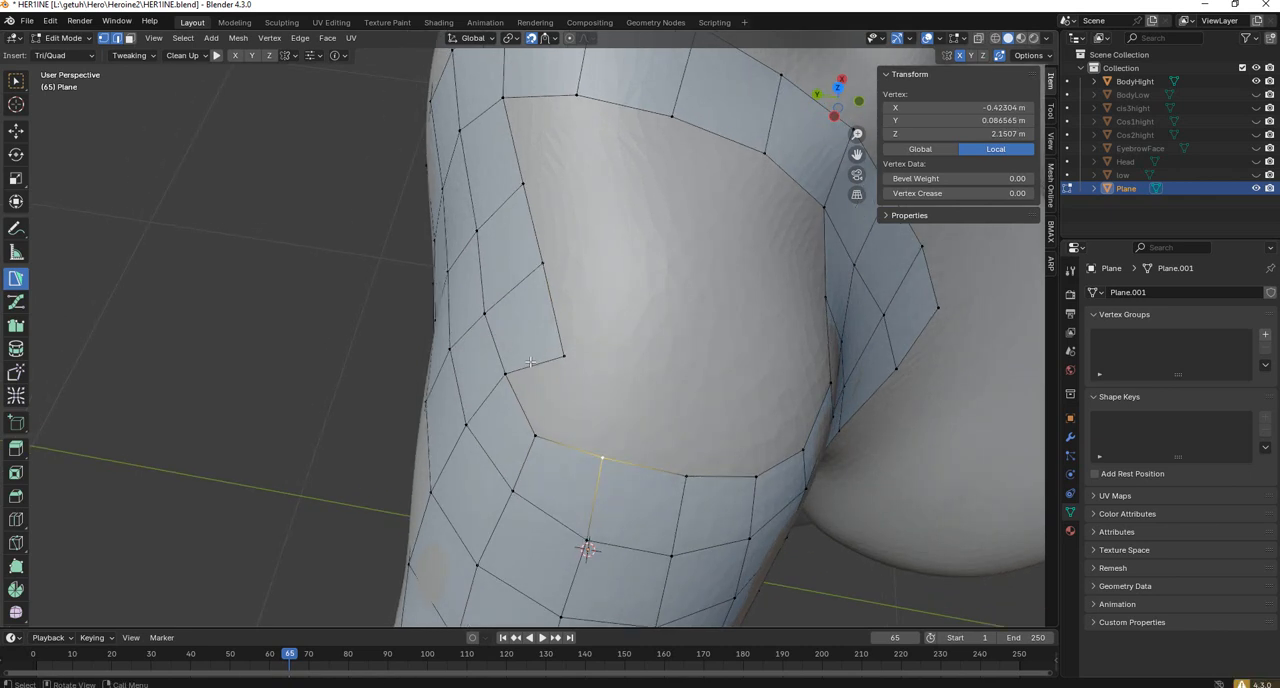
middle_drag(547, 383, 559, 362)
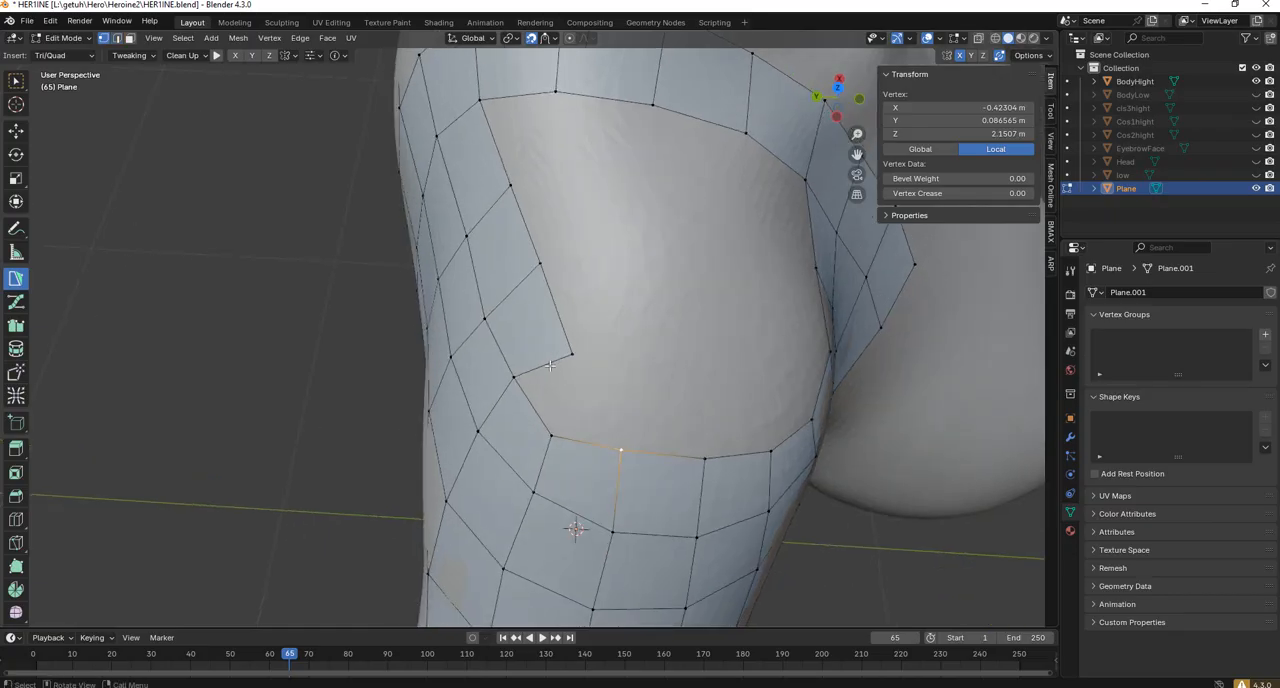
Fill a quad between the end edge of the rear row and the neighbouring edge at the opening's lower rear corner.
key(2)
click(549, 365)
shift+click(592, 446)
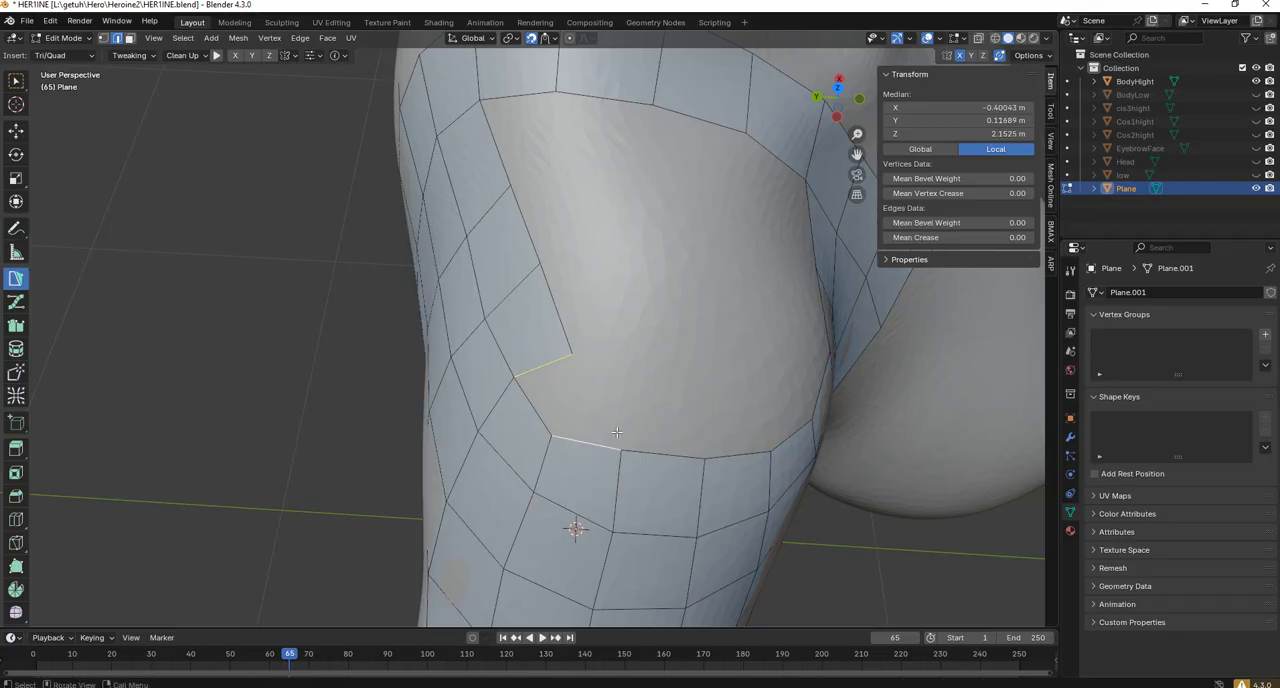
Add three PolyPen quads down the front edge of the shoulder opening.
middle_drag(699, 353, 770, 270)
click(738, 220)
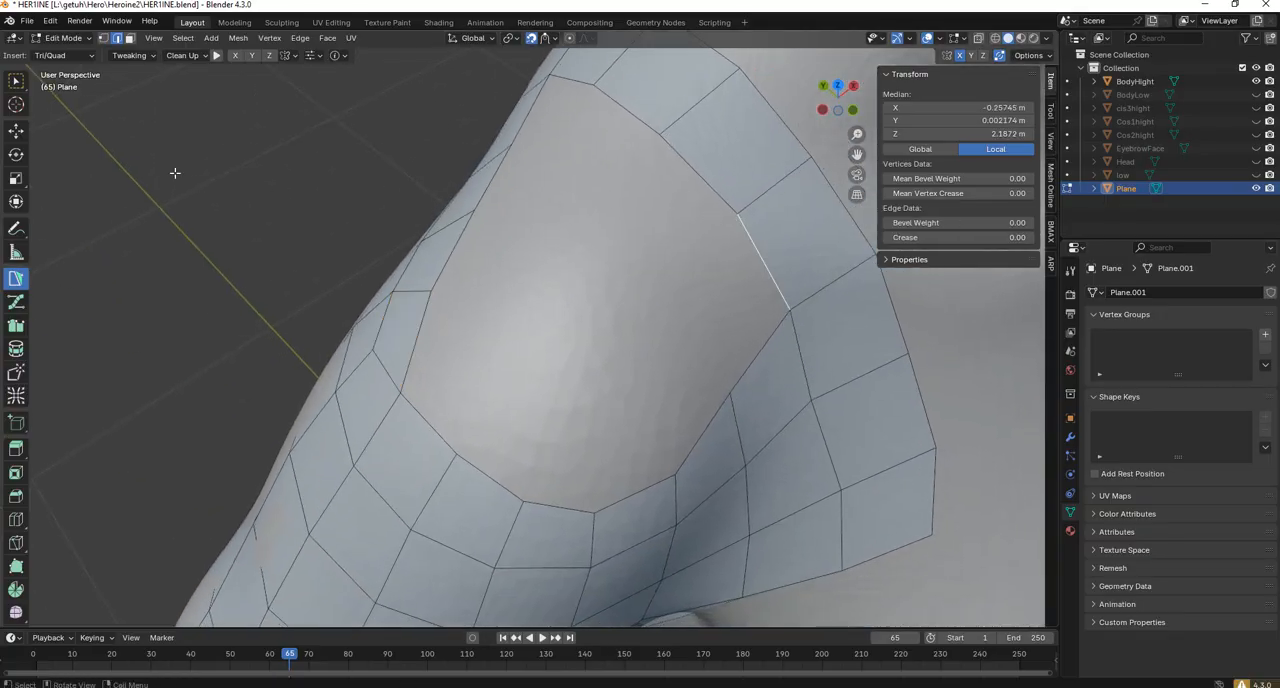
click(103, 40)
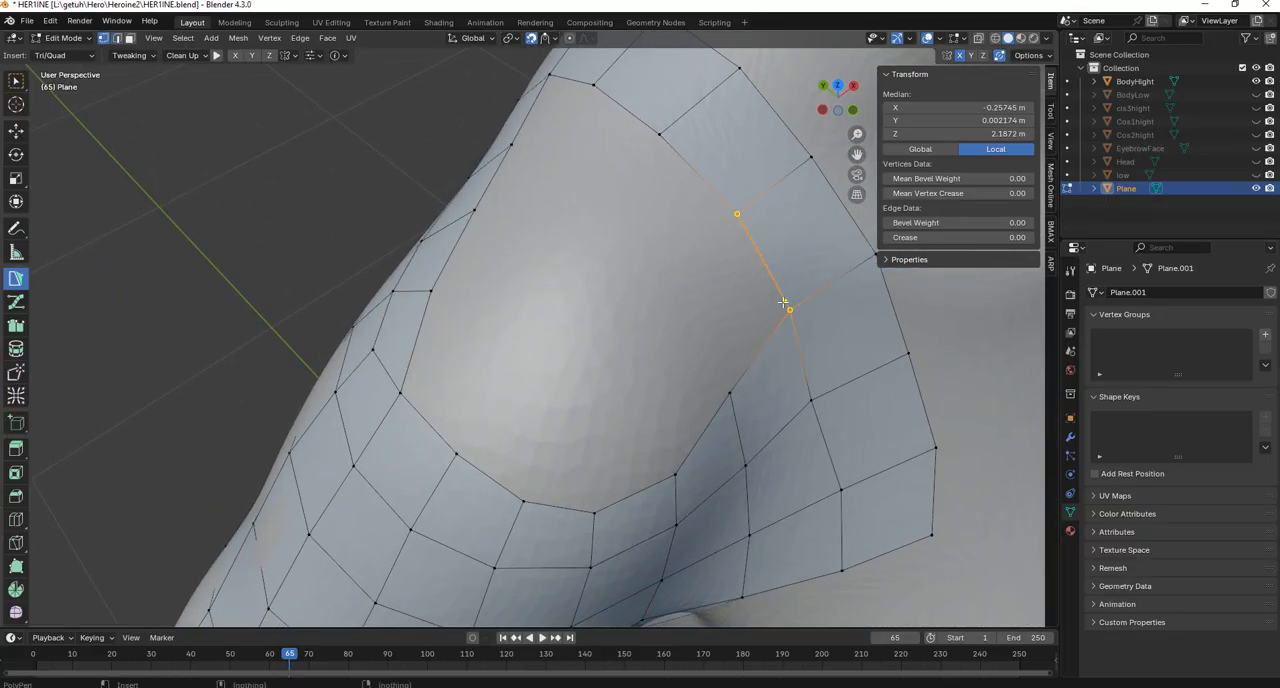
ctrl+click(729, 392)
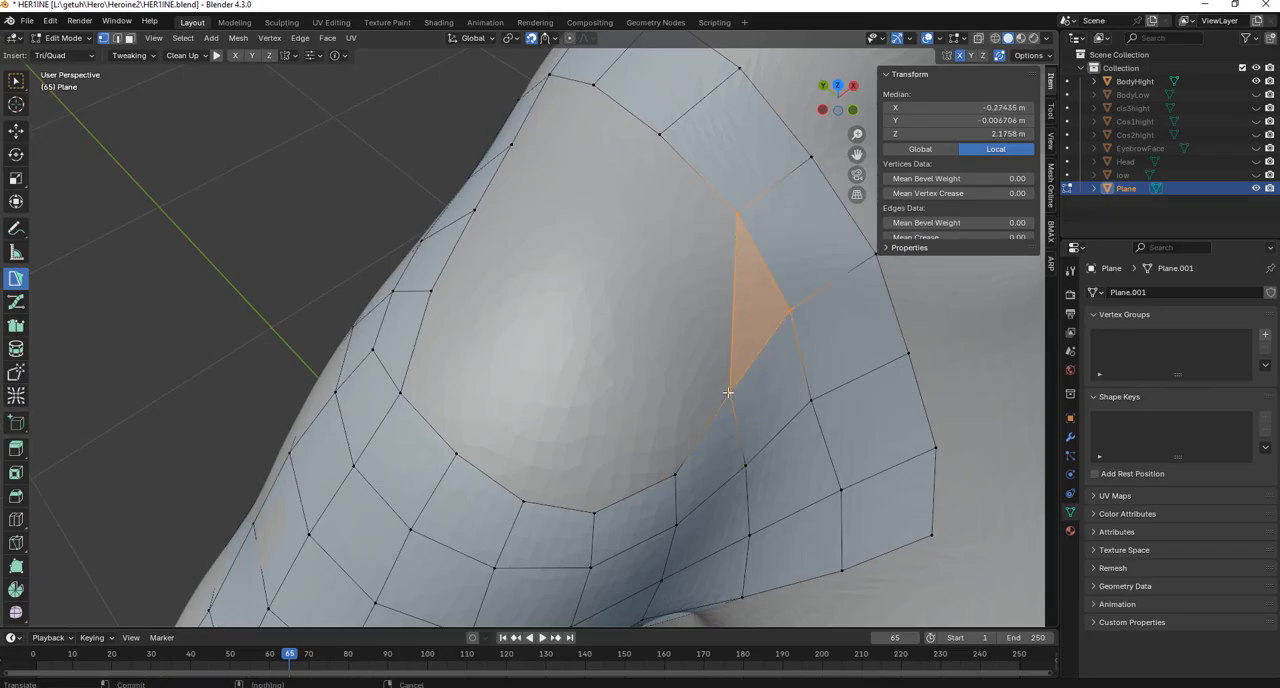
ctrl+click(682, 322)
ctrl+click(627, 407)
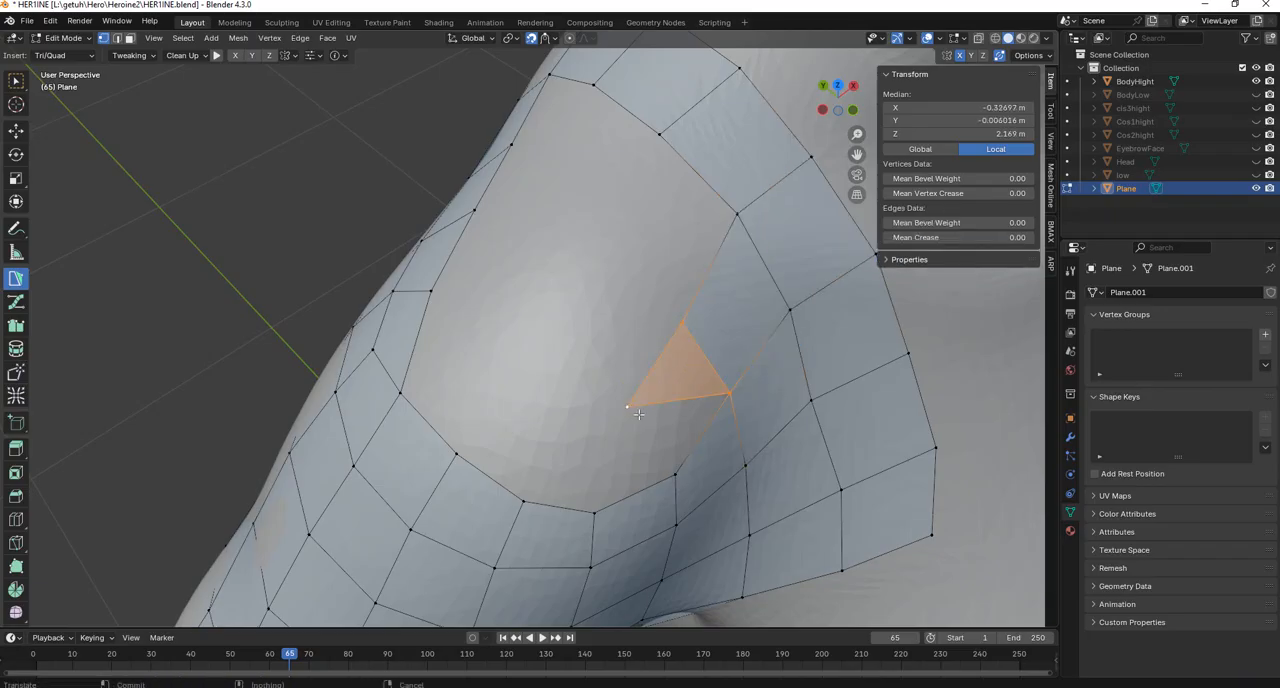
ctrl+click(675, 477)
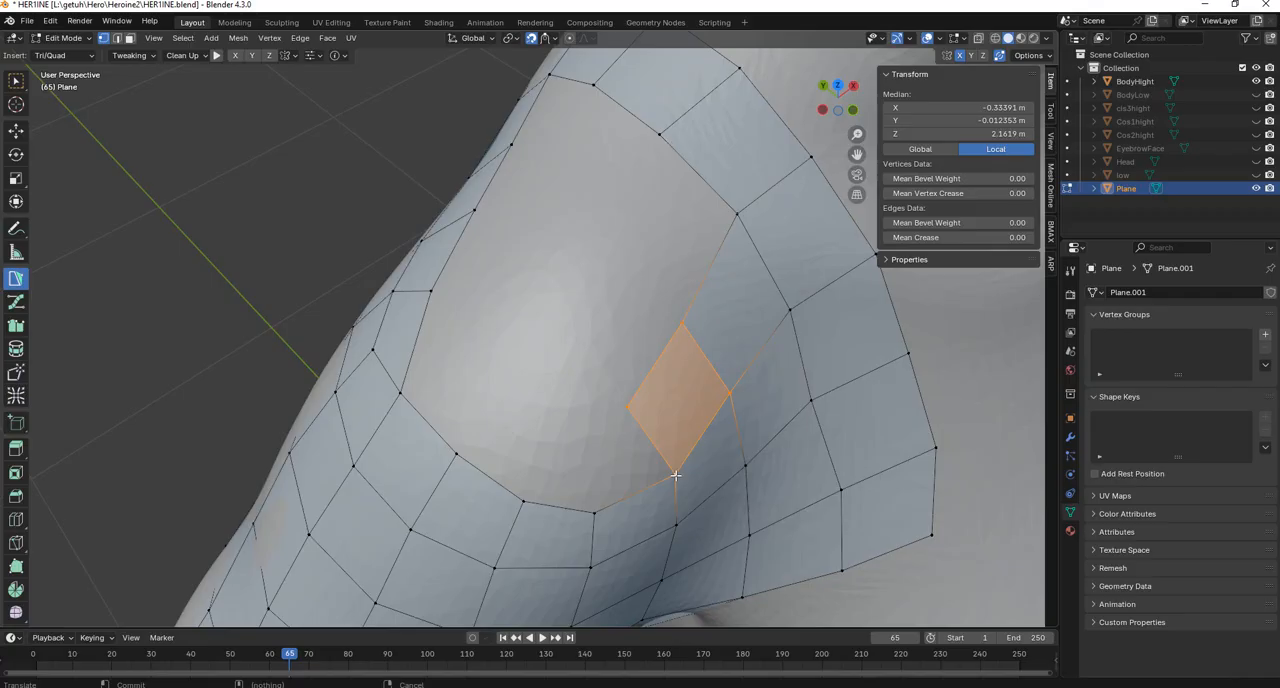
ctrl+click(566, 450)
ctrl+click(596, 512)
middle_drag(596, 512, 538, 431)
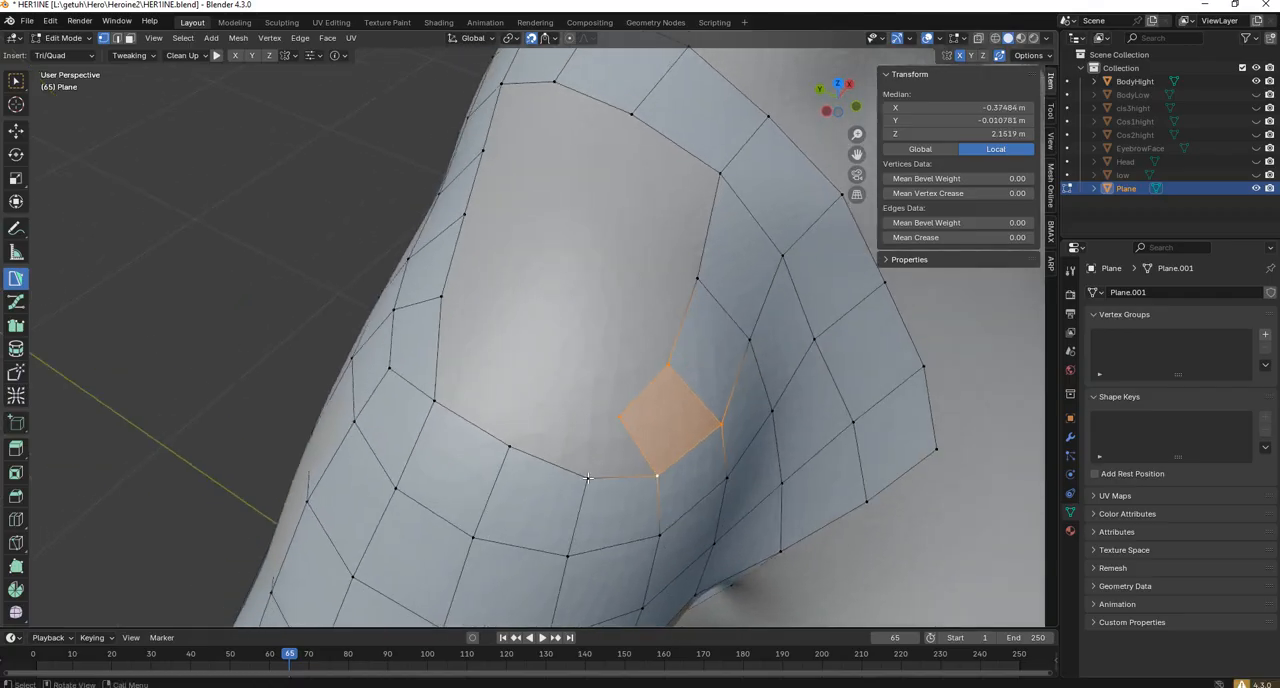
Adjust the vertices at the opening's lower front corner and fill a quad between the front row's end edge and the adjacent boundary edge.
drag(588, 478, 598, 488)
drag(511, 445, 518, 451)
drag(619, 417, 610, 421)
key(2)
click(629, 442)
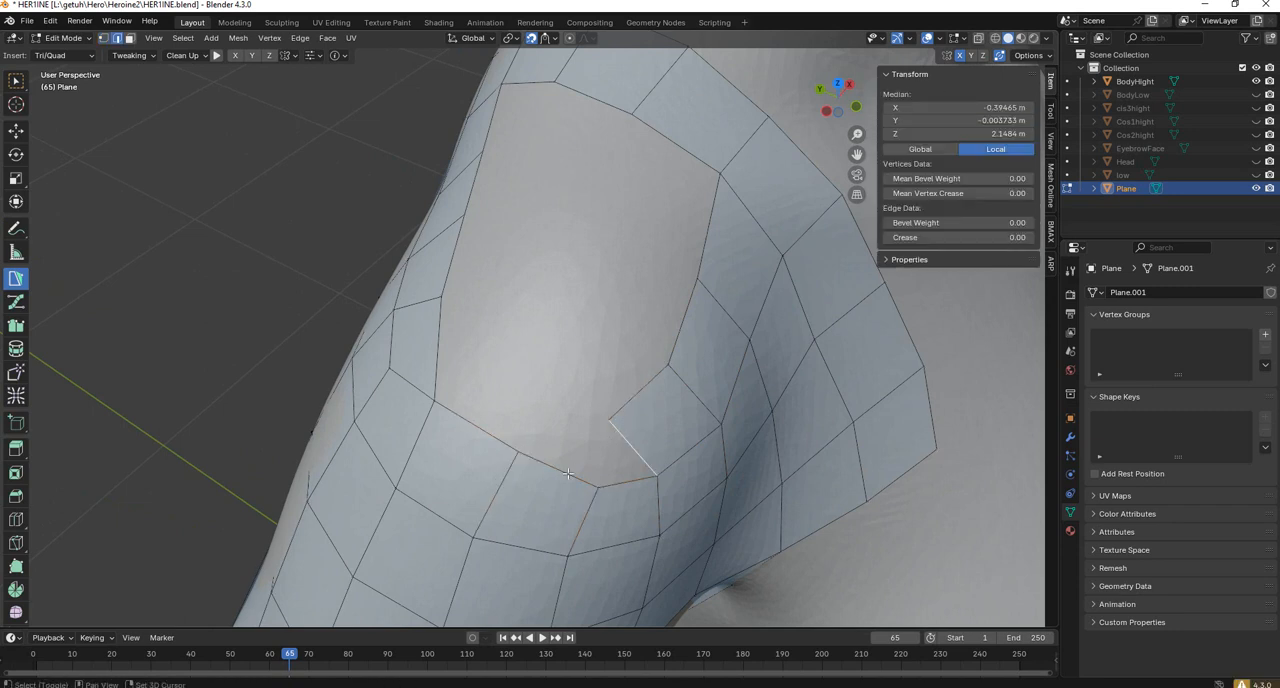
shift+click(568, 474)
key(f)
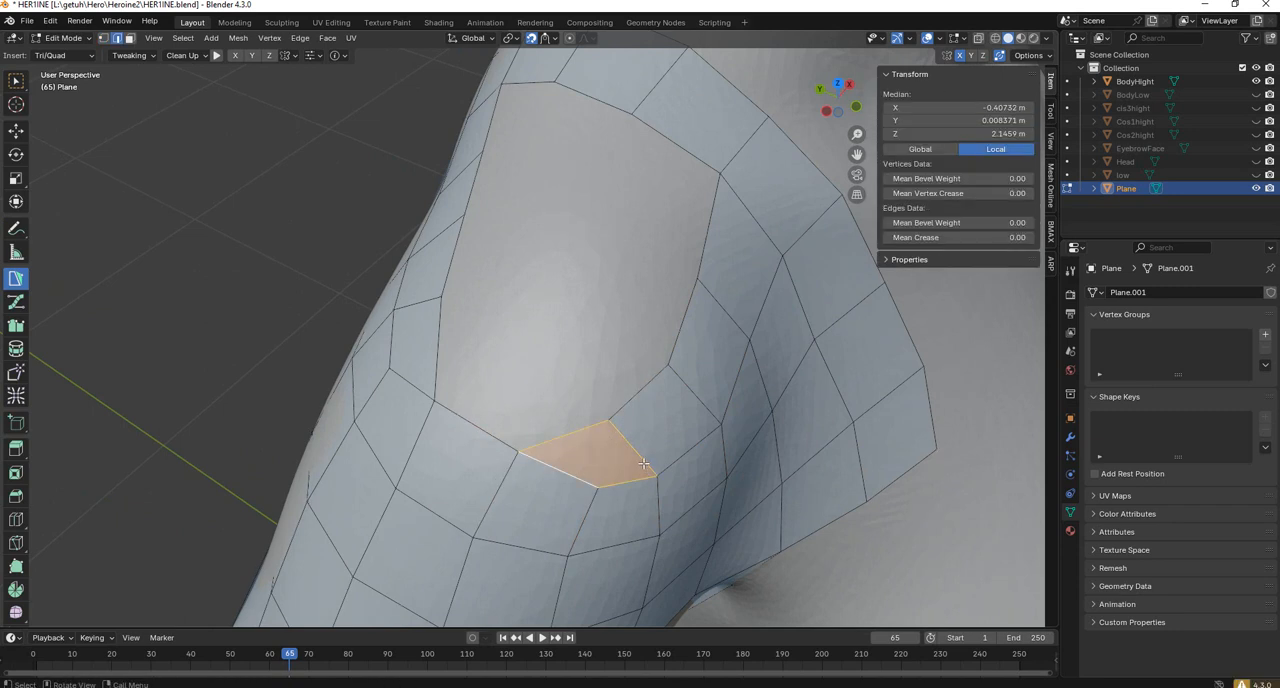
Smooth the new quads around the front, top and back of the shoulder using Relax with a 200 px radius and 0.75 strength.
scroll(643, 463, down, 4)
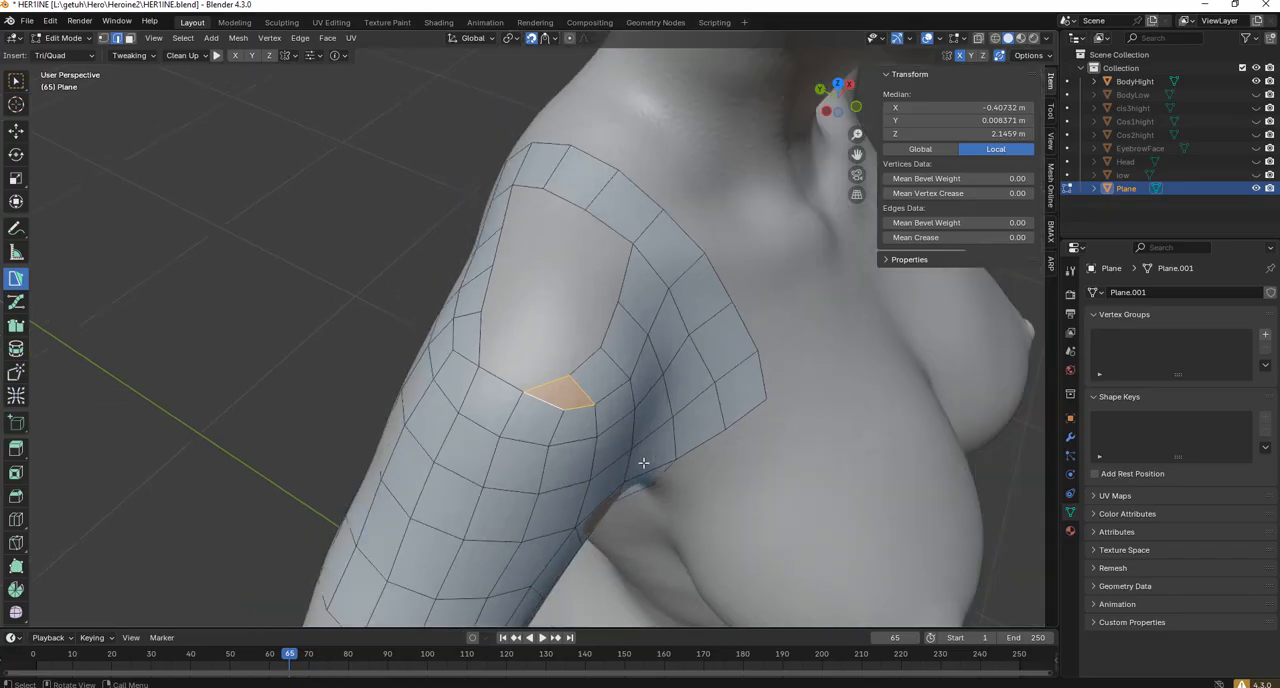
middle_drag(643, 463, 575, 425)
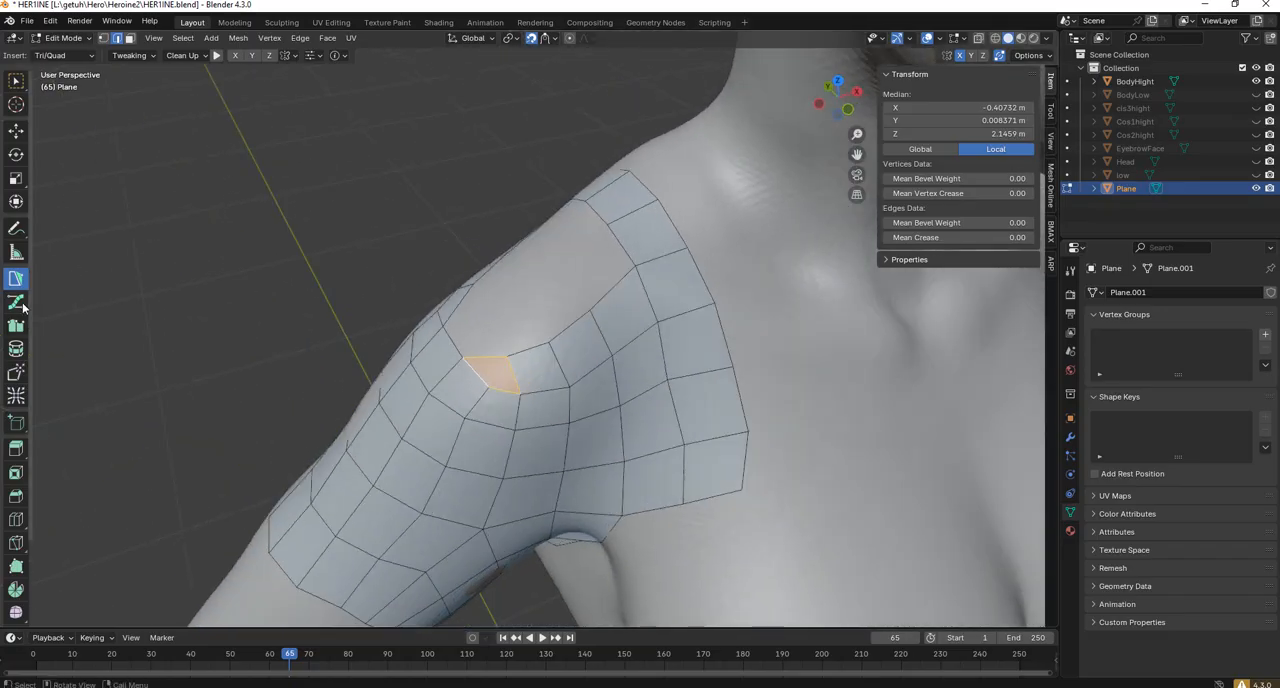
click(16, 396)
mouse_move(515, 305)
mouse_down()
mouse_move(500, 329)
mouse_move(471, 329)
mouse_move(449, 377)
mouse_move(420, 340)
mouse_up()
middle_drag(420, 340, 503, 345)
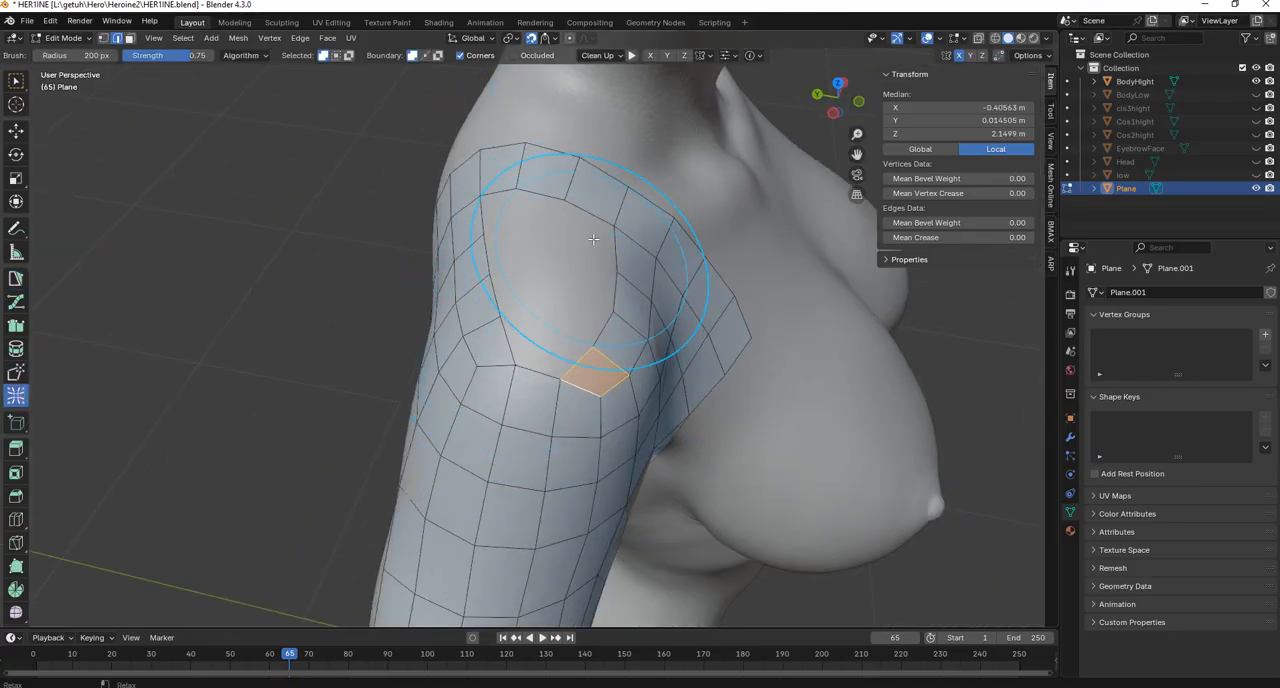
mouse_move(491, 340)
mouse_down()
mouse_move(560, 371)
mouse_move(604, 366)
mouse_up()
mouse_move(608, 352)
middle_down()
mouse_move(574, 371)
mouse_move(502, 306)
middle_up()
mouse_move(586, 331)
mouse_down()
mouse_move(497, 337)
mouse_move(517, 294)
mouse_up()
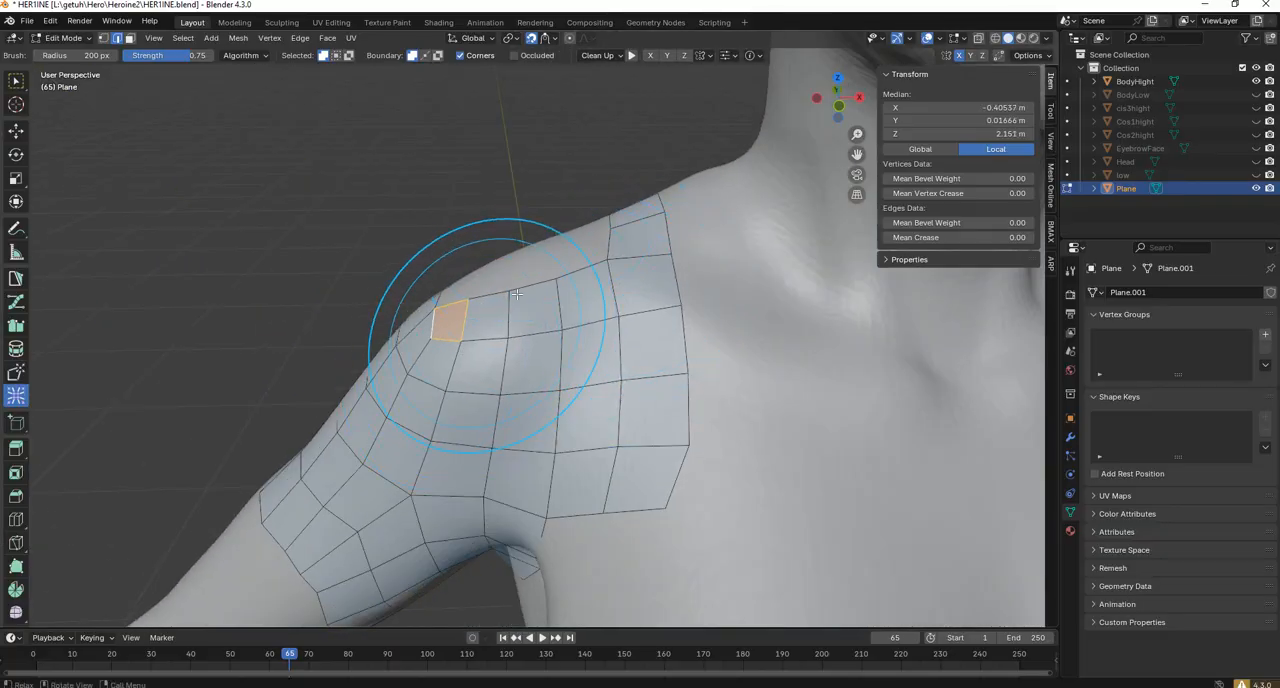
mouse_move(517, 294)
middle_down()
mouse_move(471, 371)
mouse_move(646, 274)
middle_up()
drag(505, 214, 422, 316)
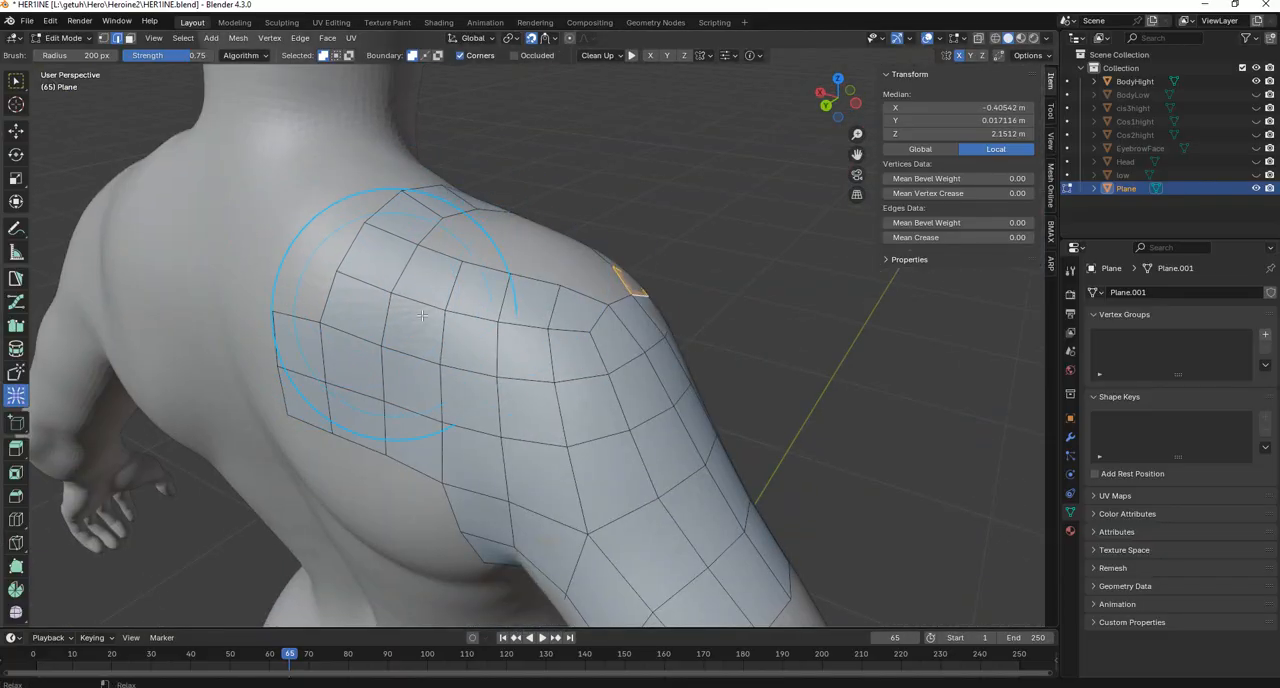
mouse_move(422, 316)
middle_down()
mouse_move(429, 294)
mouse_move(464, 316)
mouse_move(590, 125)
middle_up()
mouse_move(590, 170)
middle_down()
mouse_move(578, 308)
mouse_move(513, 243)
middle_up()
mouse_move(394, 217)
middle_down()
mouse_move(540, 245)
mouse_move(521, 373)
middle_up()
scroll(522, 376, up, 2)
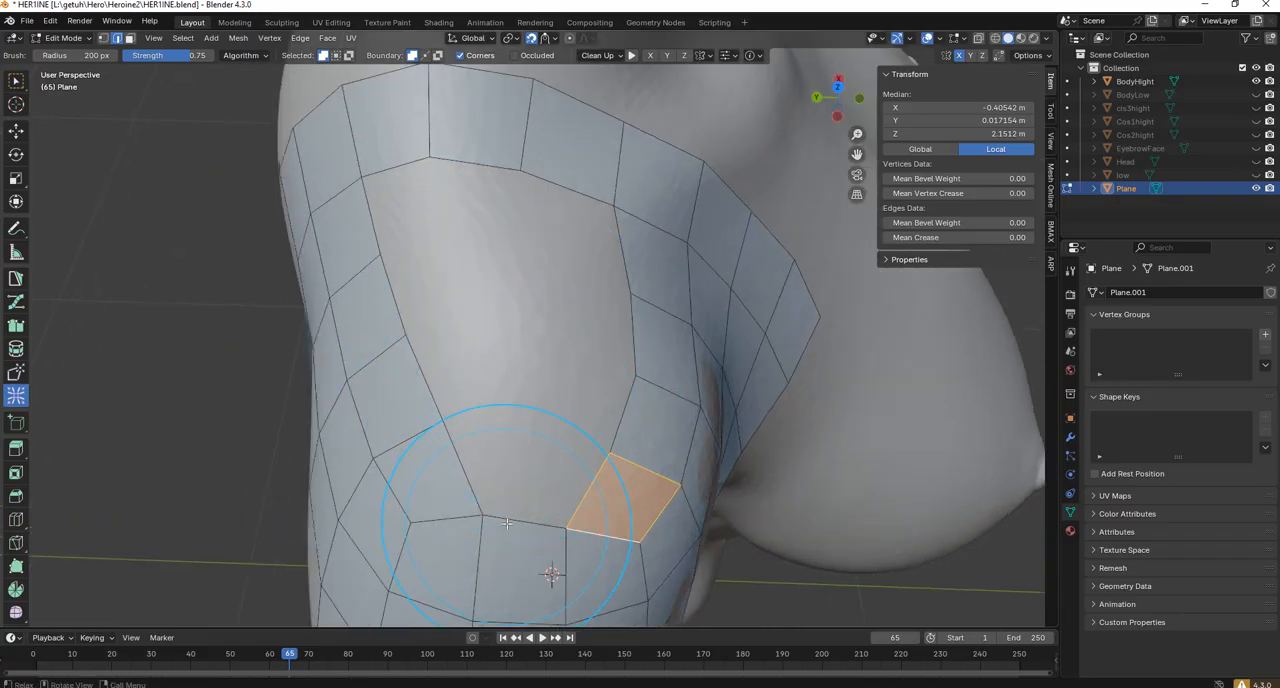
middle_drag(507, 523, 139, 214)
Return to PolyPen and select the two inner boundary edges at the upper end of the remaining shoulder opening.
click(116, 38)
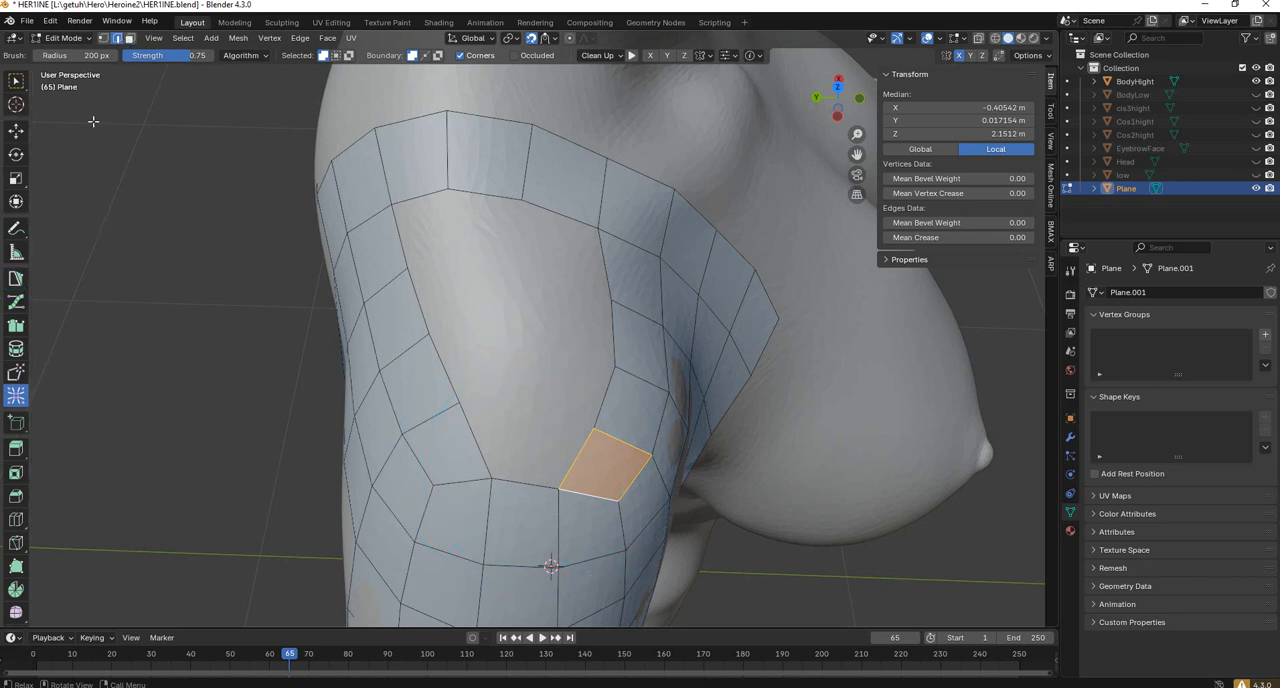
click(16, 278)
click(524, 482)
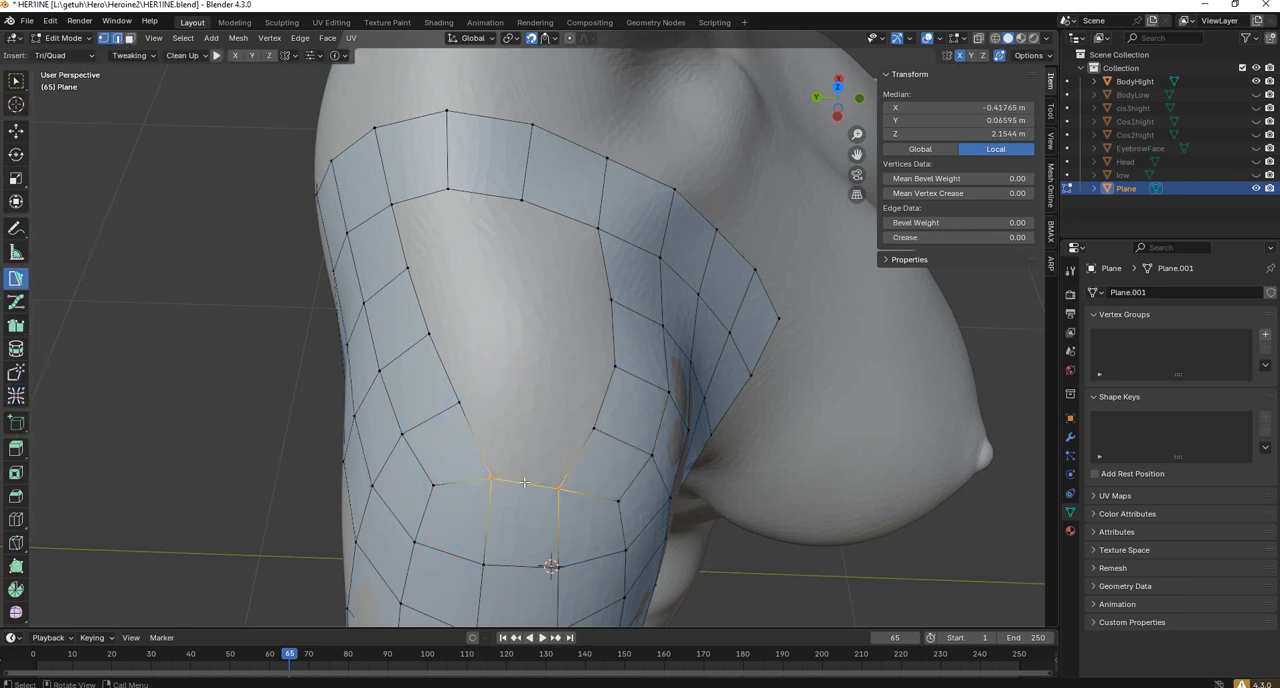
key(2)
middle_drag(508, 237, 497, 322)
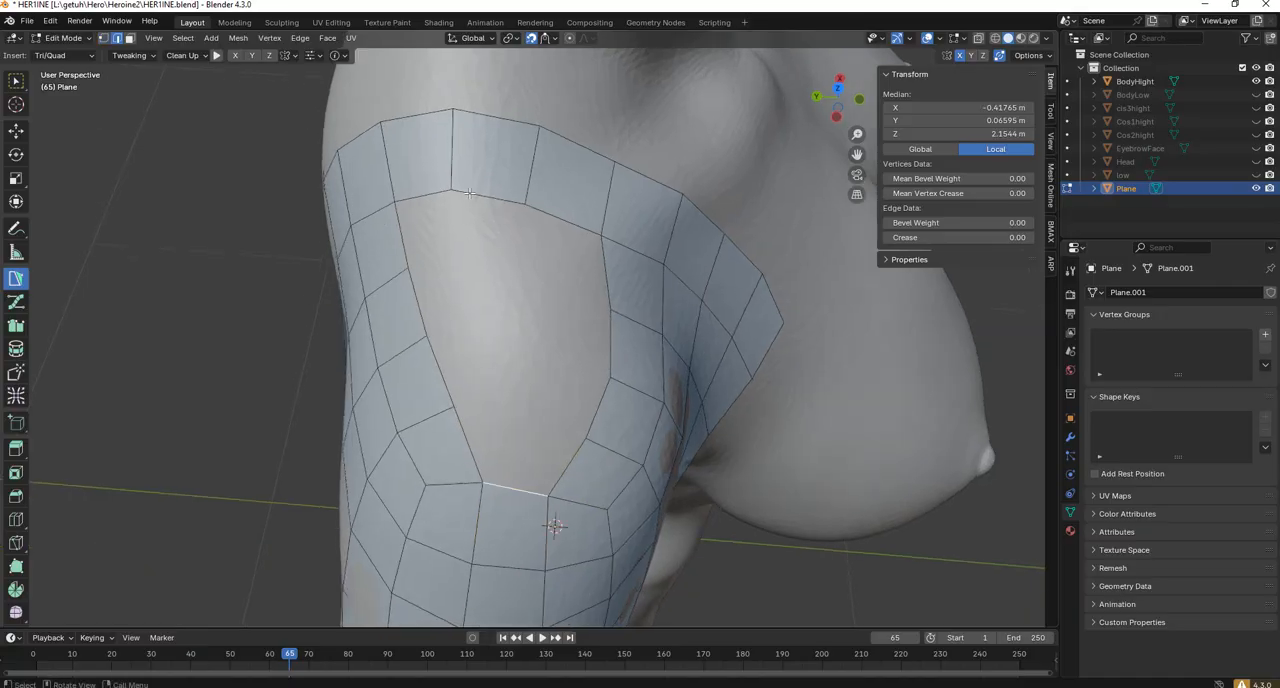
shift+click(550, 214)
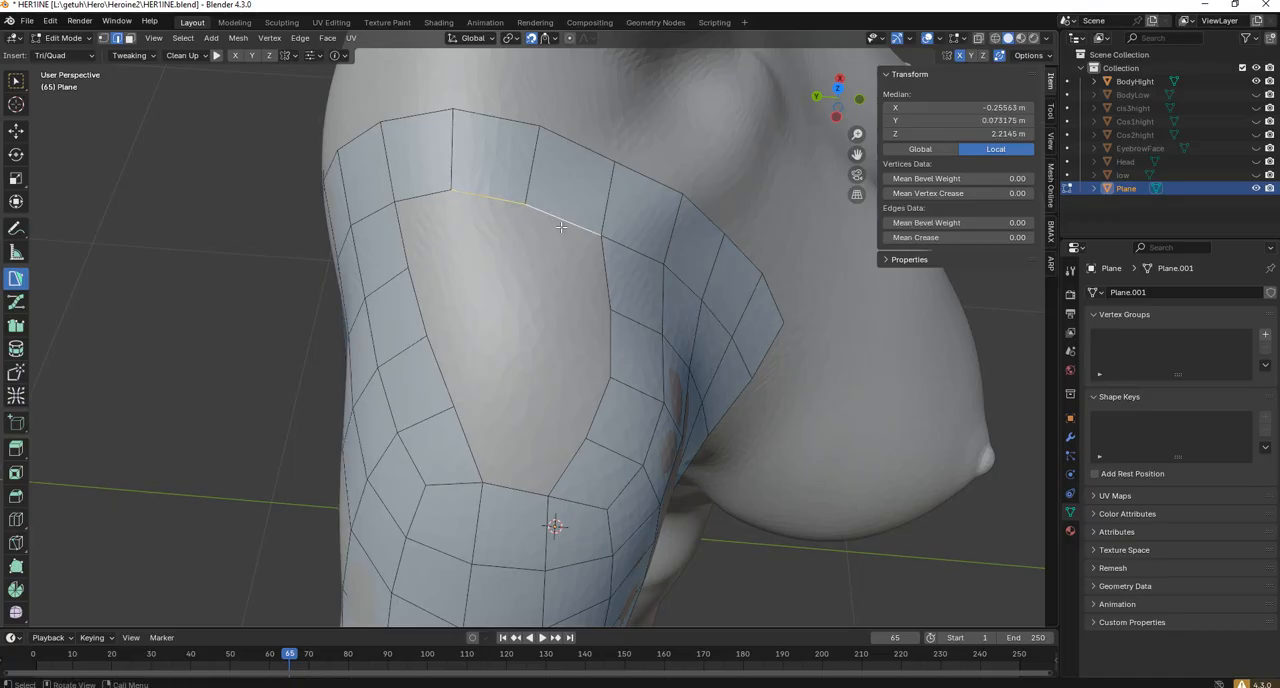
Collapse the inner and outer edges of the quad at the top of the shoulder opening to remove that column.
click(495, 190)
key(x)
key(m)
click(550, 160)
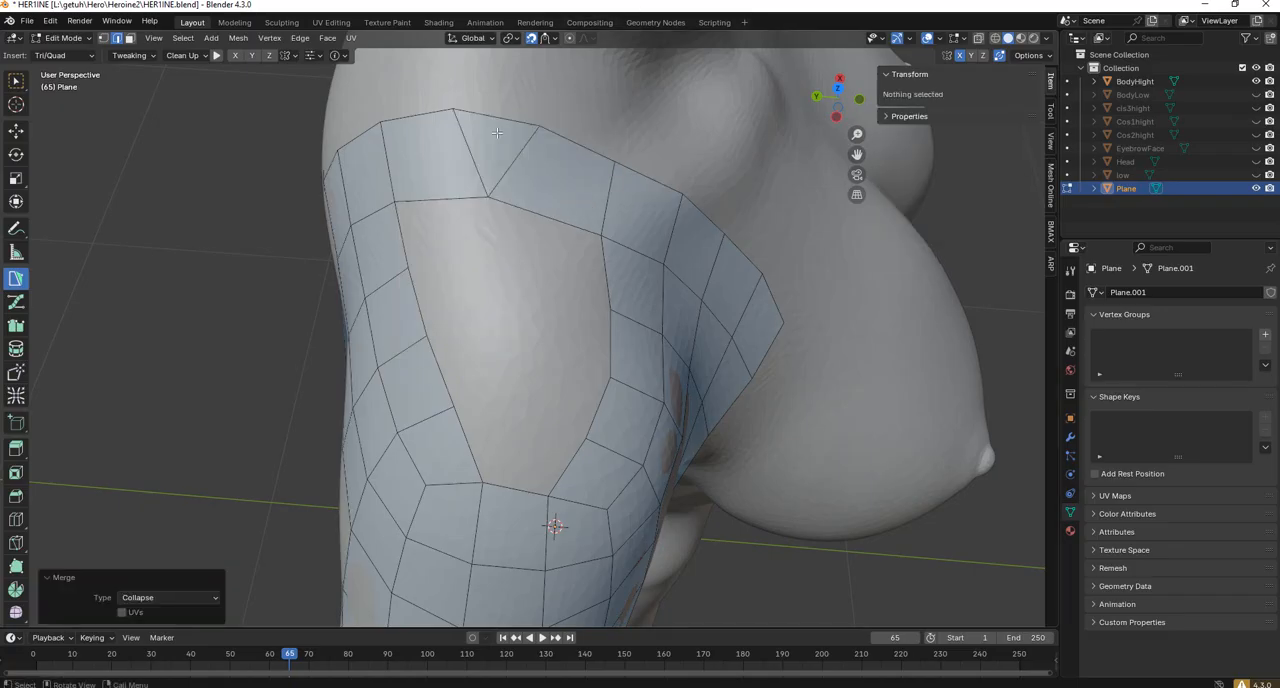
click(505, 121)
key(m)
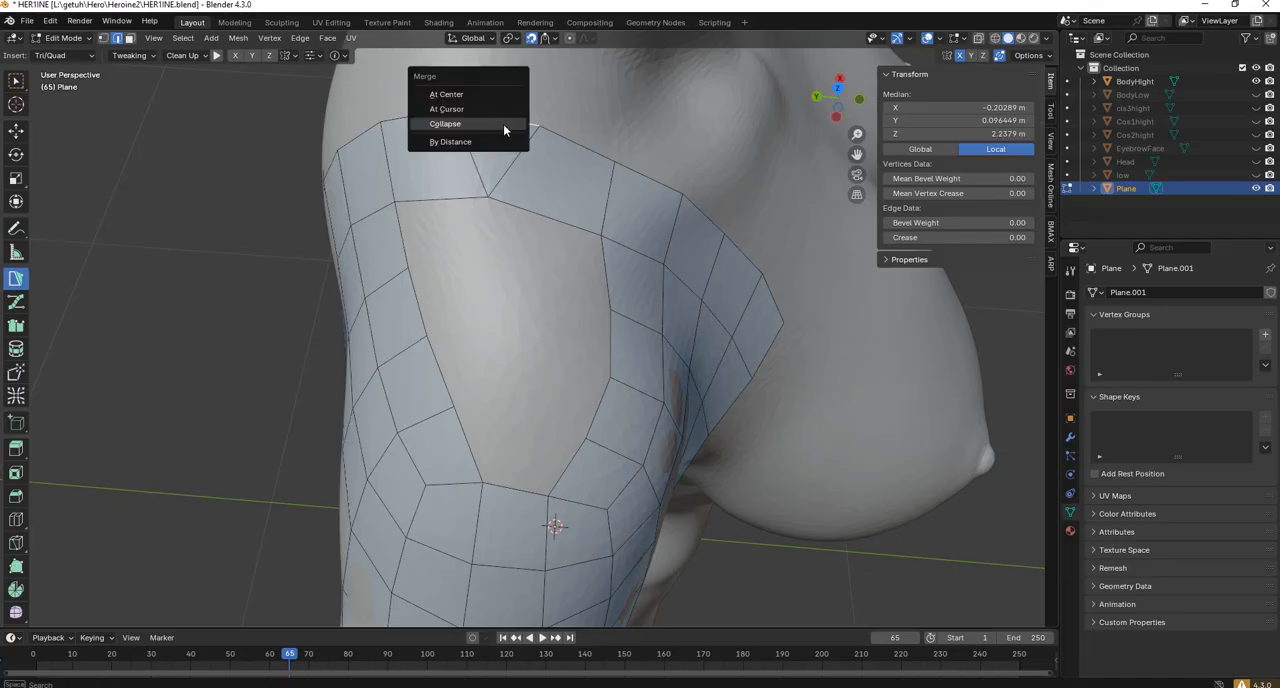
click(460, 124)
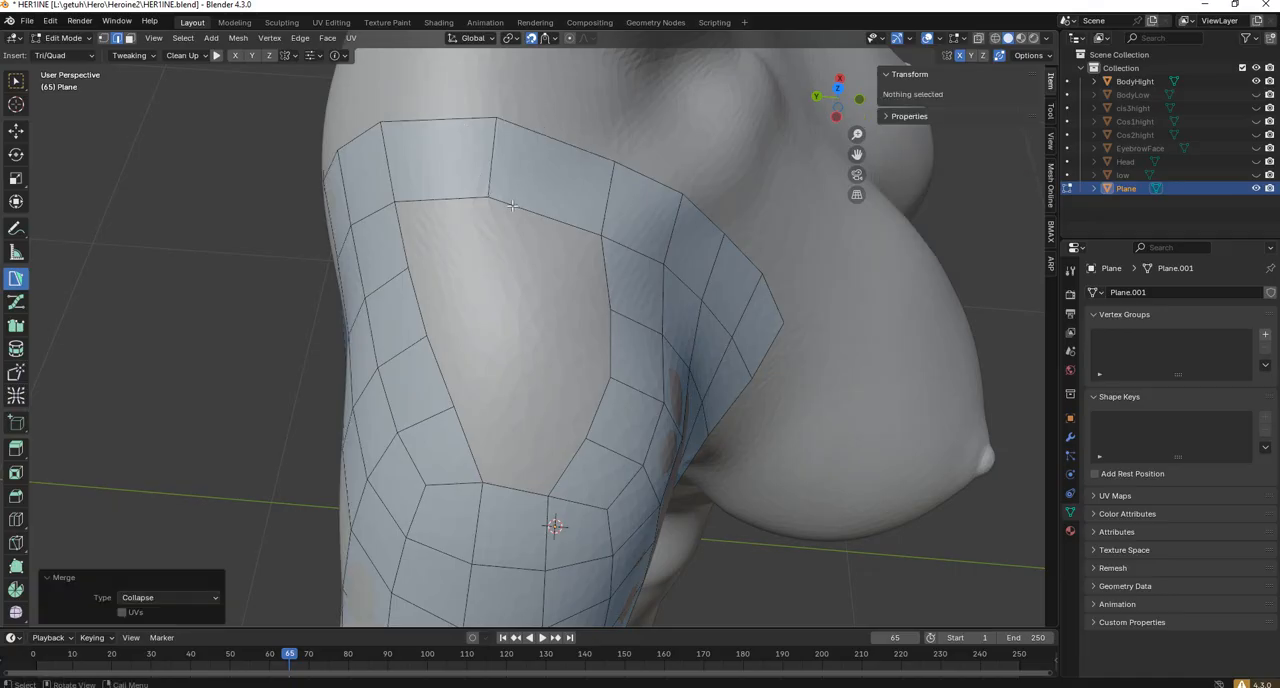
Collapse the inner and outer edges of the neighbouring quad toward the front of the shoulder's upper row.
click(511, 205)
key(m)
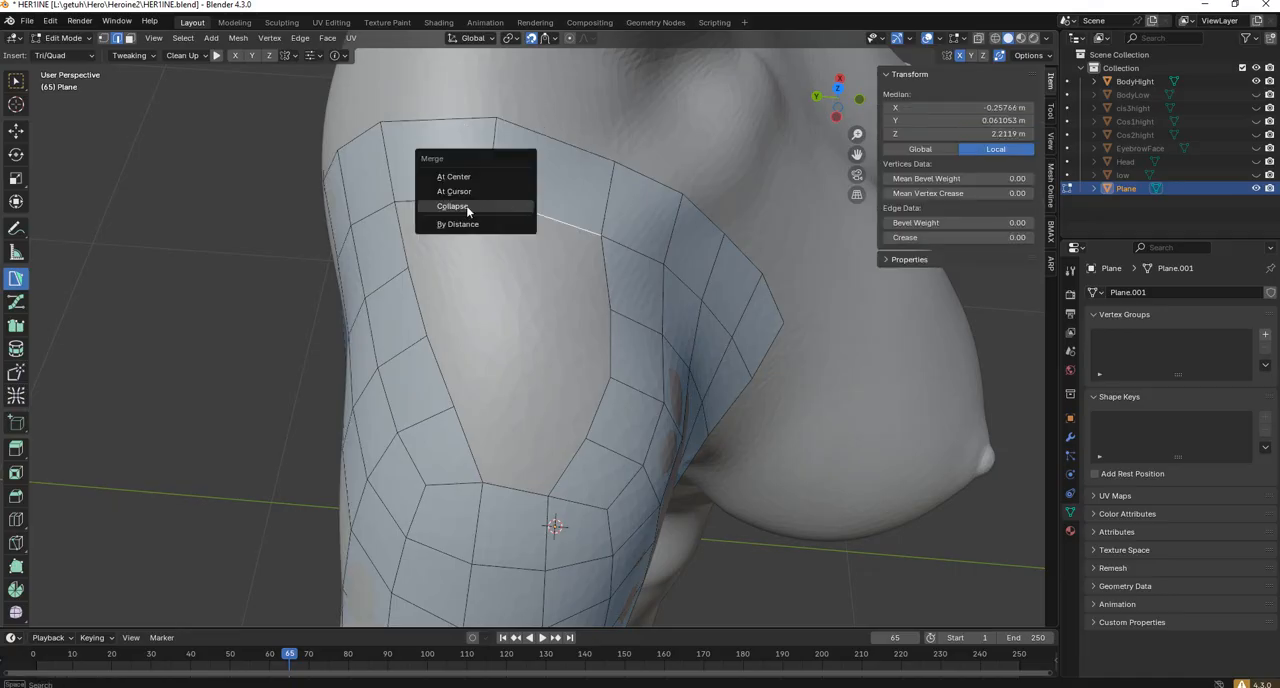
click(452, 206)
click(540, 134)
key(m)
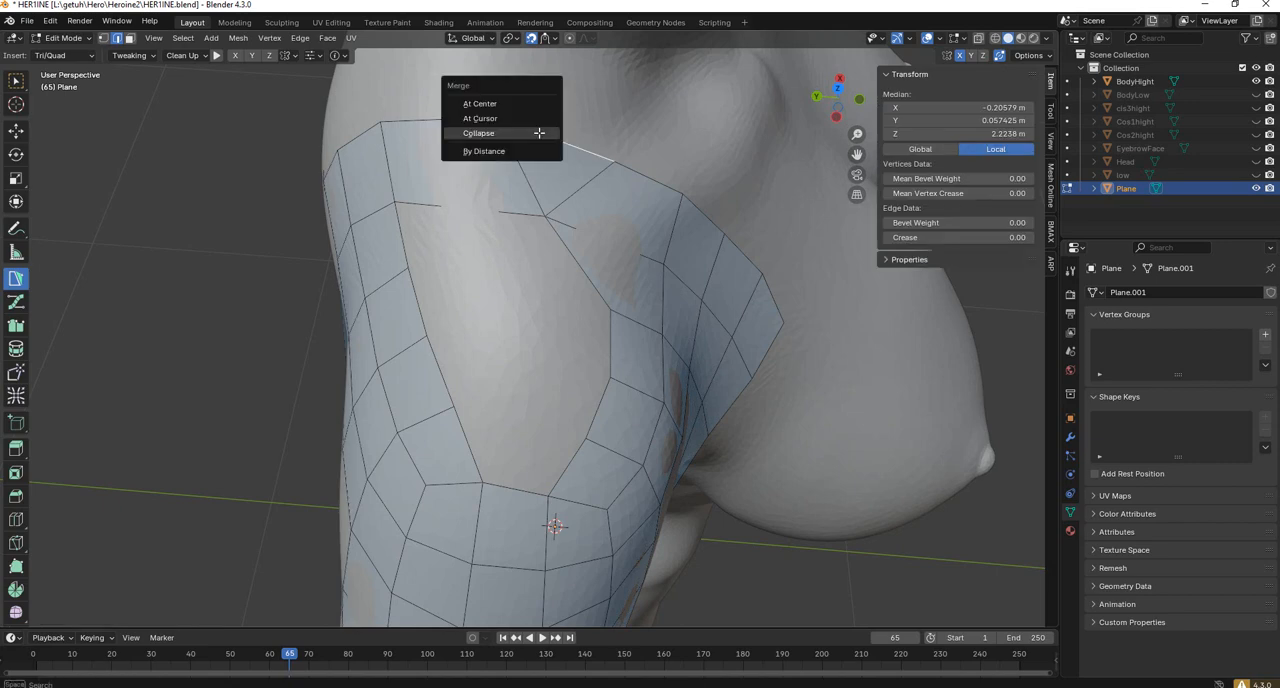
click(484, 133)
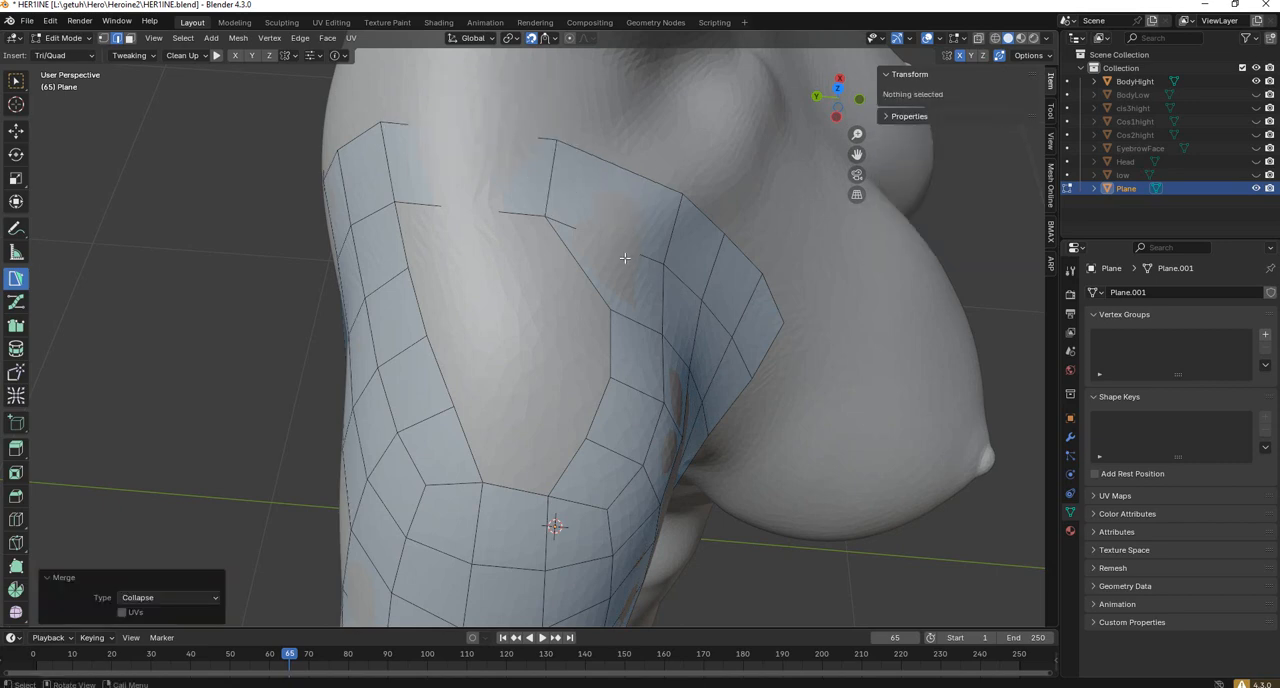
Even out the quads around the front, top and back of the shoulder opening using Relax with a 200 px radius and 0.75 strength.
middle_drag(460, 298, 550, 341)
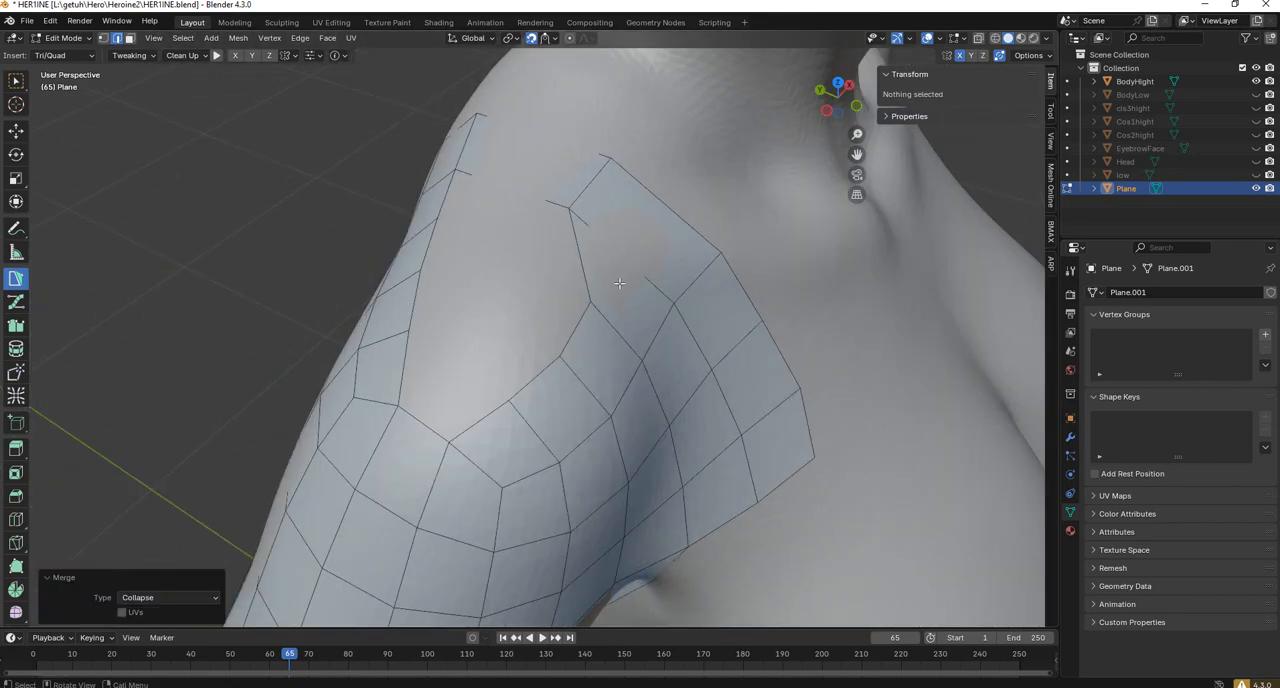
scroll(648, 402, down, 3)
middle_drag(648, 402, 686, 411)
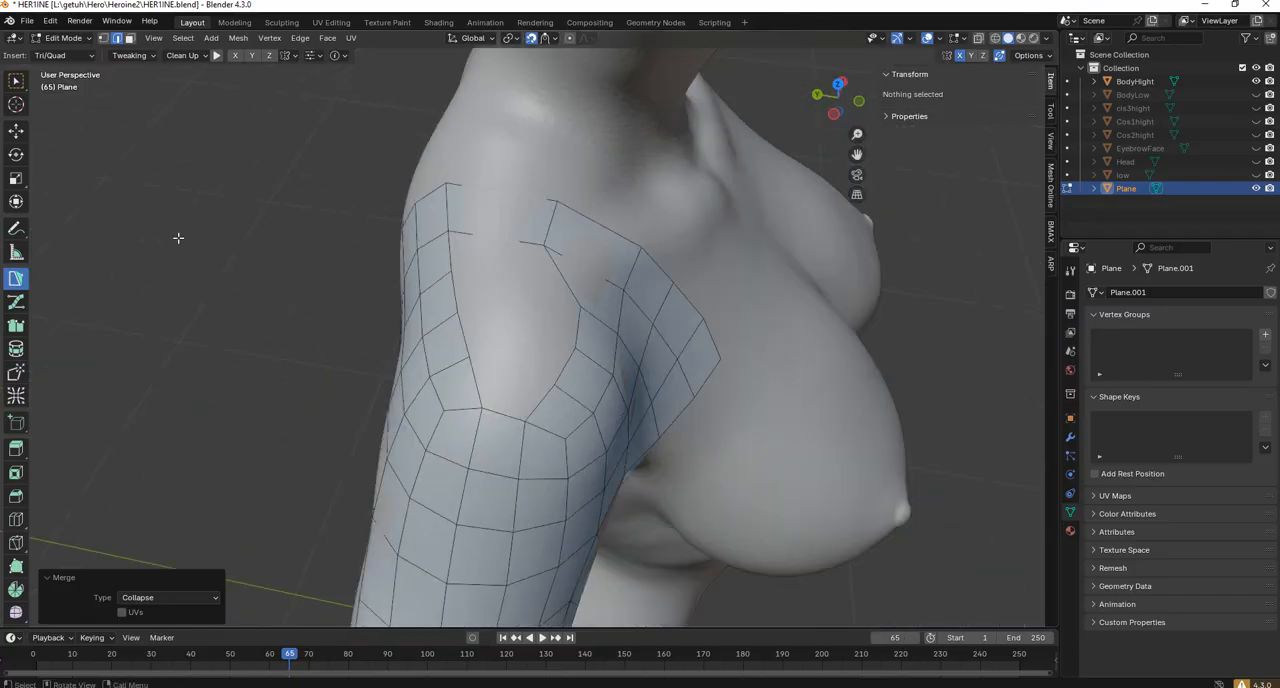
click(17, 395)
mouse_move(503, 304)
mouse_down()
mouse_move(491, 239)
mouse_move(589, 316)
mouse_up()
middle_drag(589, 316, 655, 352)
drag(550, 240, 450, 325)
middle_drag(492, 346, 386, 307)
scroll(386, 307, down, 1)
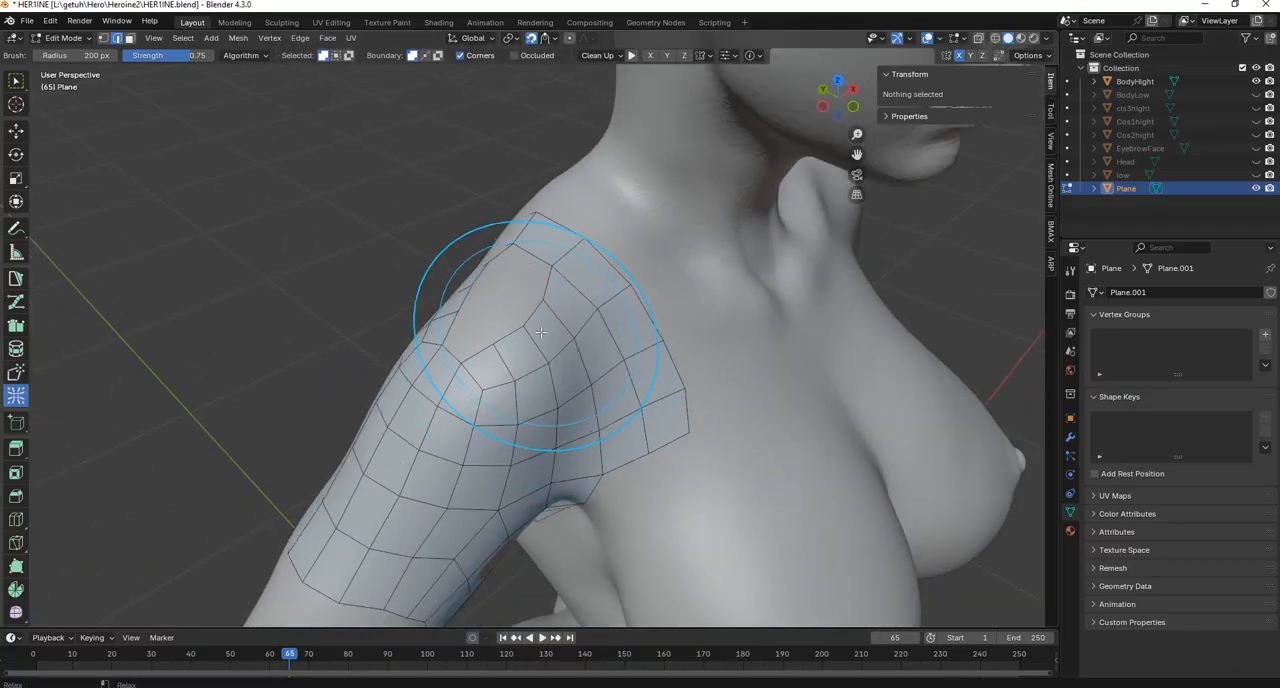
middle_drag(624, 429, 614, 329)
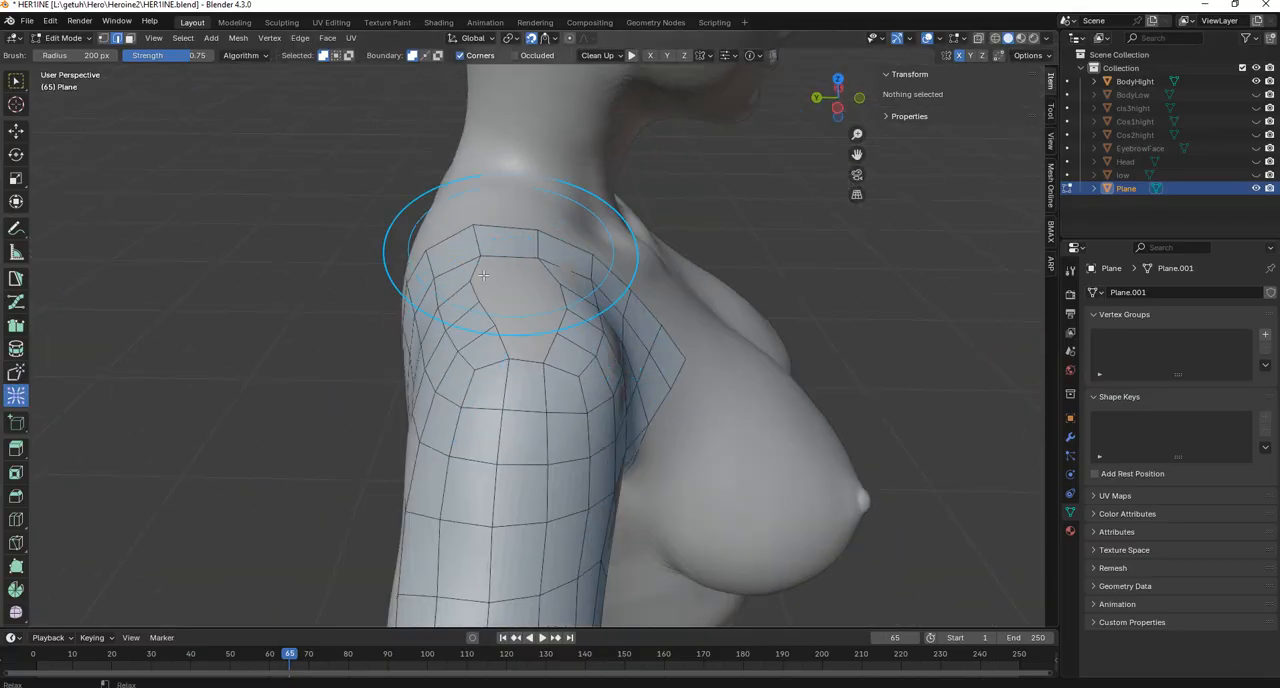
mouse_move(380, 350)
middle_down()
mouse_move(576, 251)
mouse_move(471, 171)
middle_up()
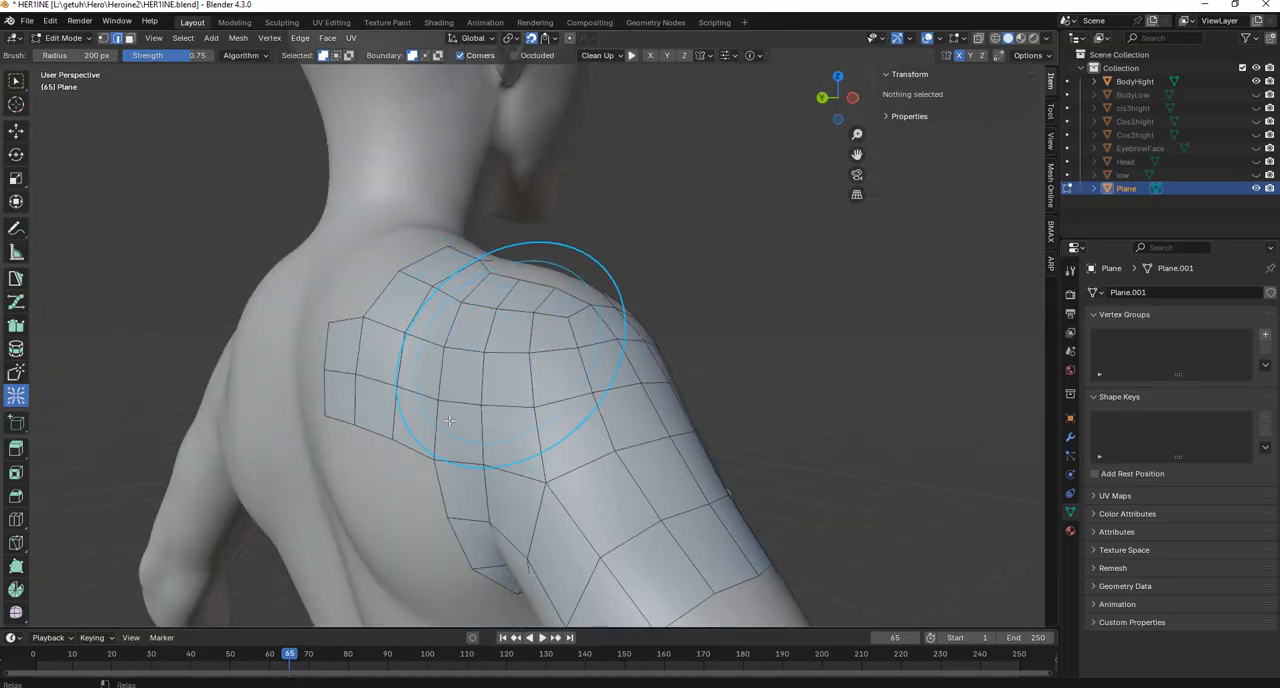
middle_drag(651, 314, 617, 290)
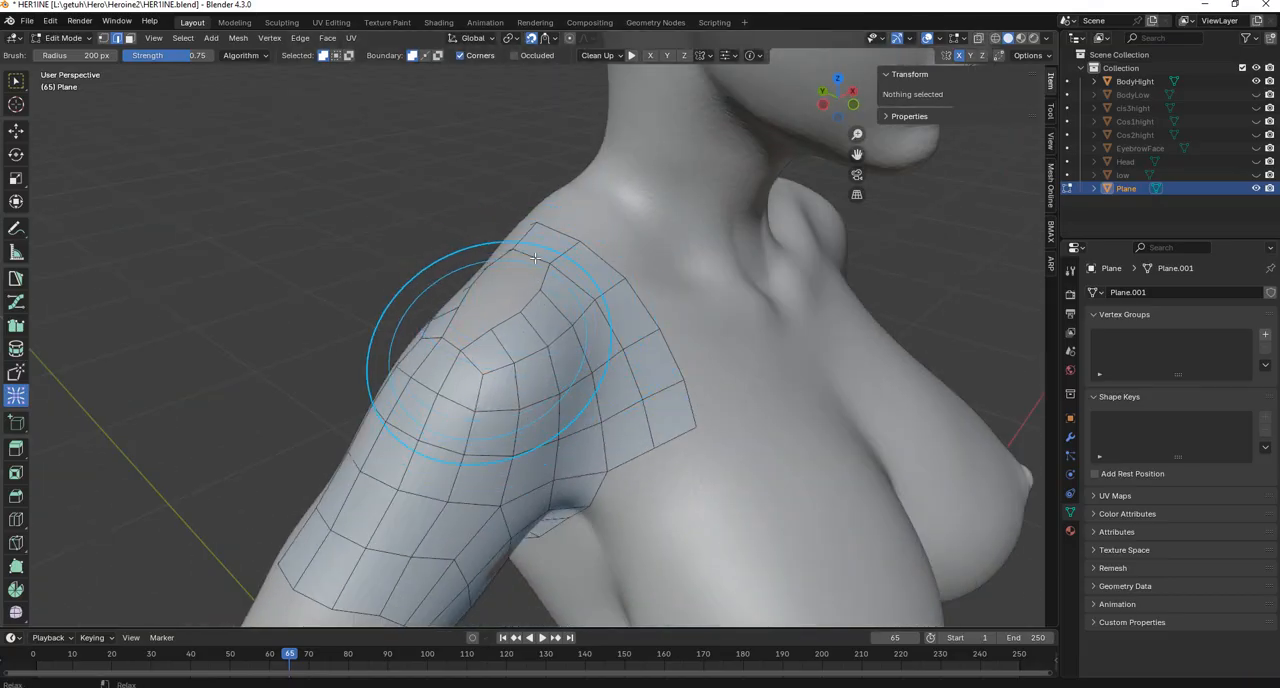
mouse_move(585, 335)
middle_down()
mouse_move(609, 353)
mouse_move(557, 286)
middle_up()
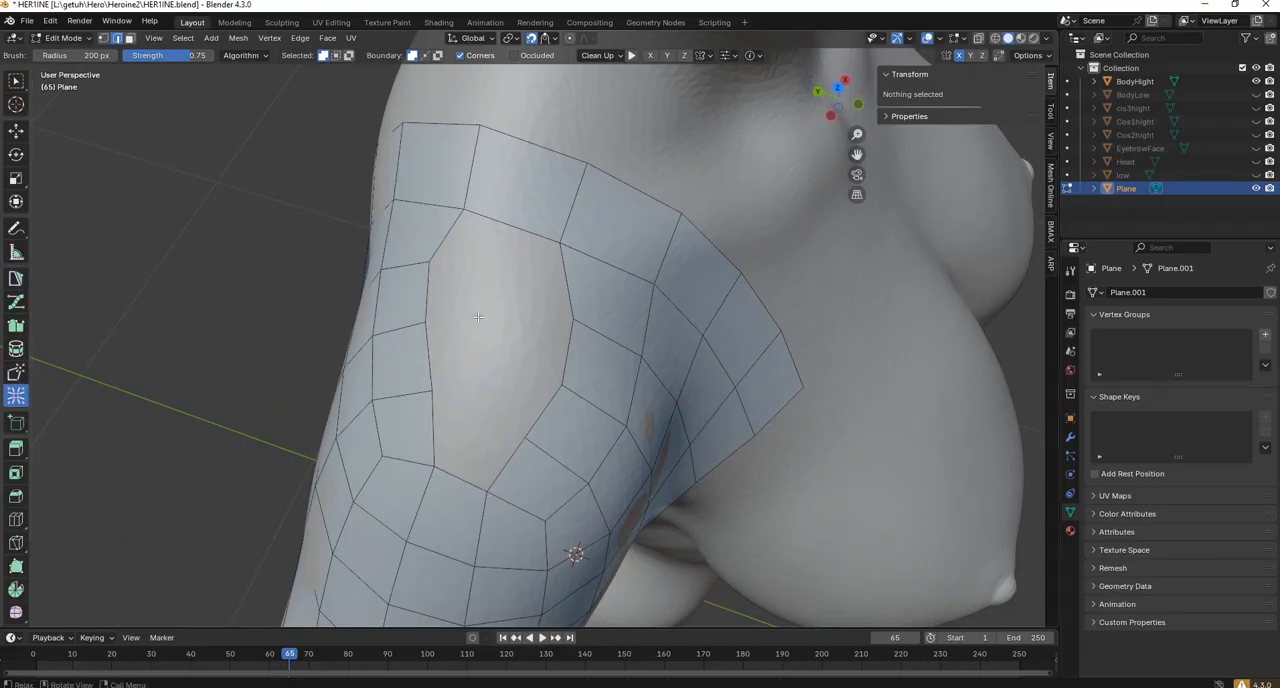
With PolyPen, move the upper vertices on both sides of the shoulder opening inward to align them across the gap.
middle_drag(478, 317, 110, 233)
click(16, 278)
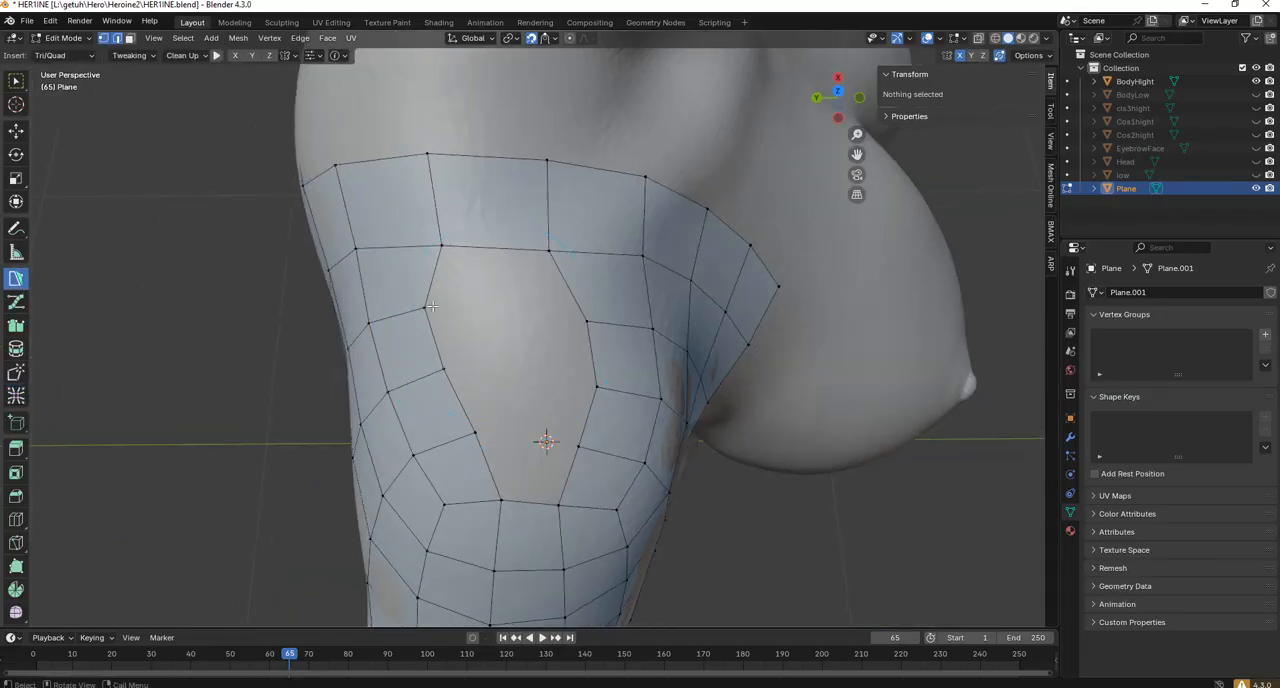
drag(429, 307, 437, 307)
drag(587, 322, 579, 322)
drag(598, 387, 581, 386)
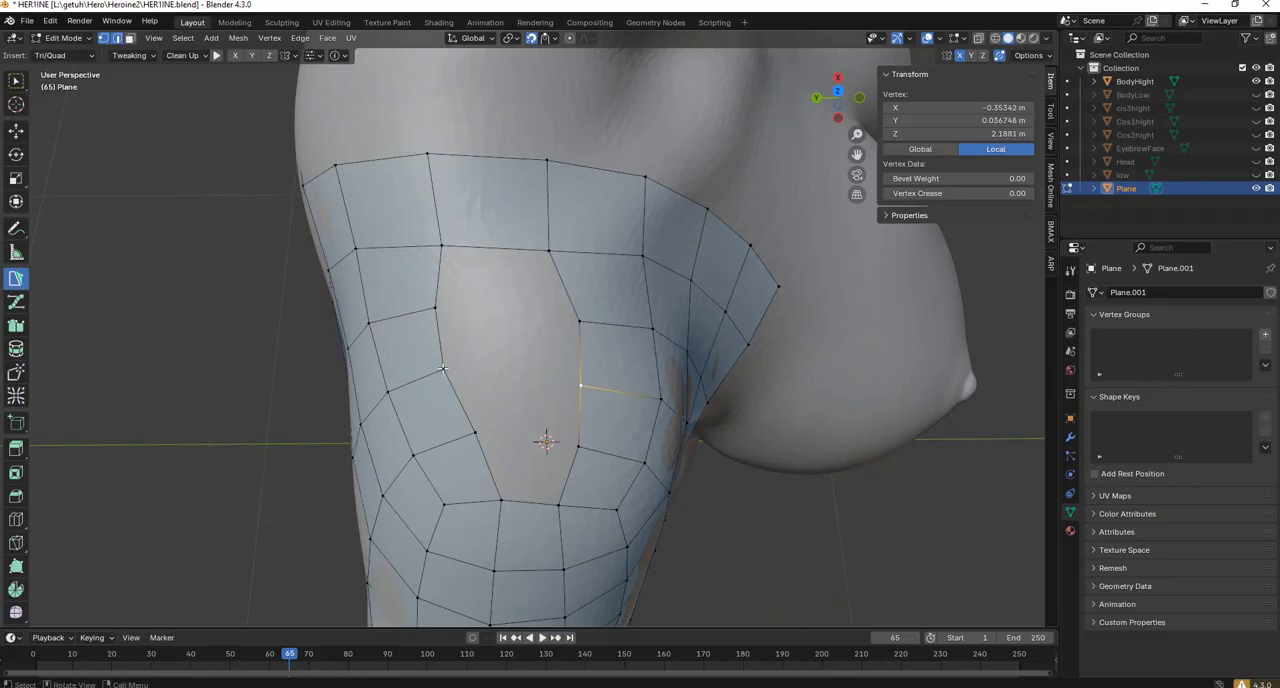
drag(443, 368, 457, 372)
drag(580, 319, 572, 320)
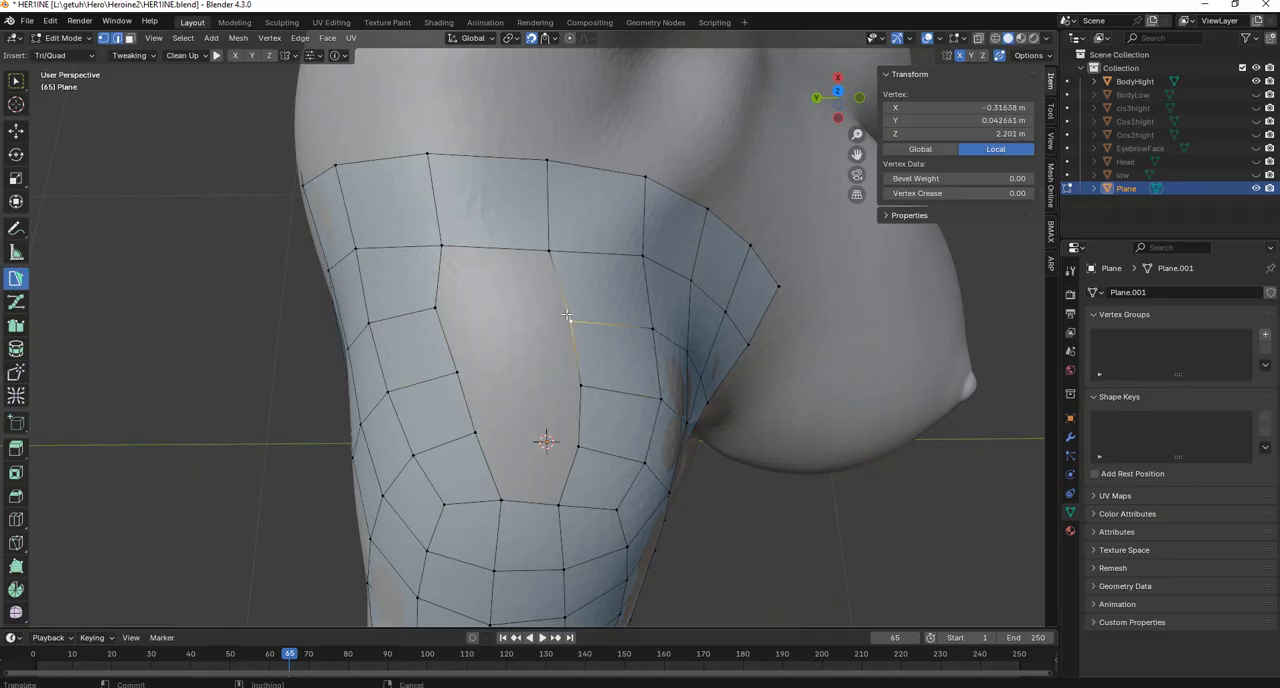
drag(433, 305, 444, 307)
Close the shoulder opening by filling four quads between the opposing pairs of boundary edges, from the upper end down.
key(2)
click(449, 281)
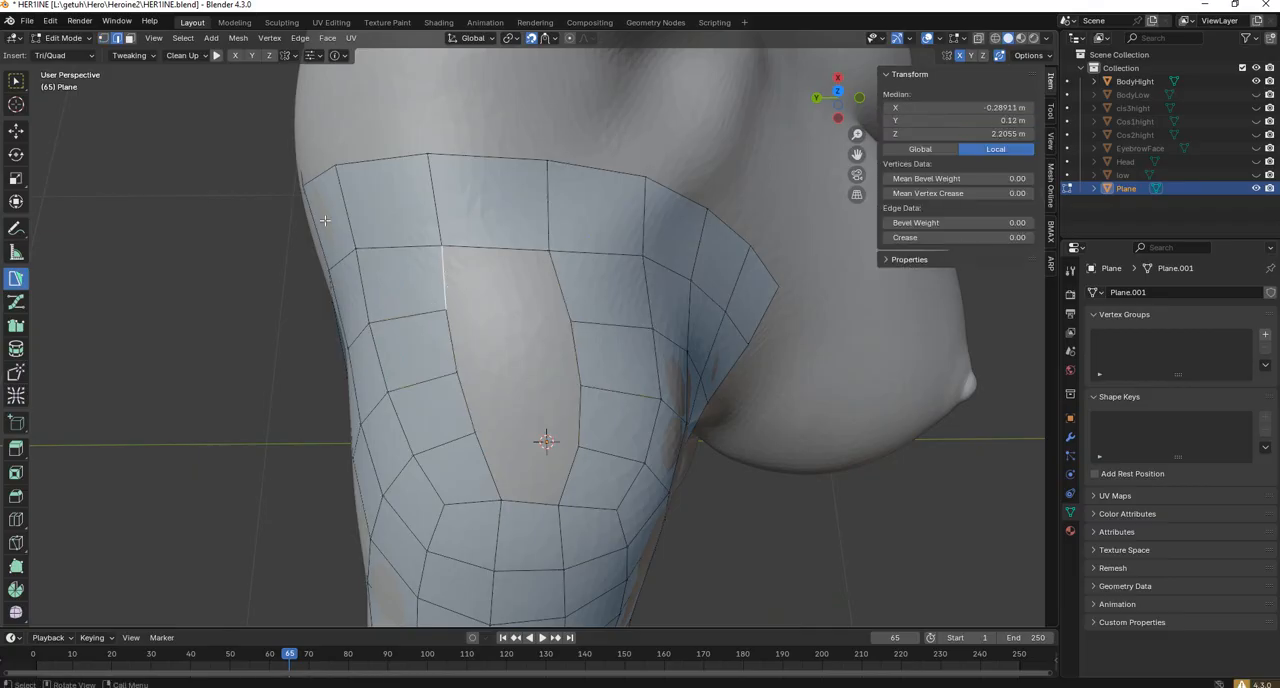
shift+click(560, 290)
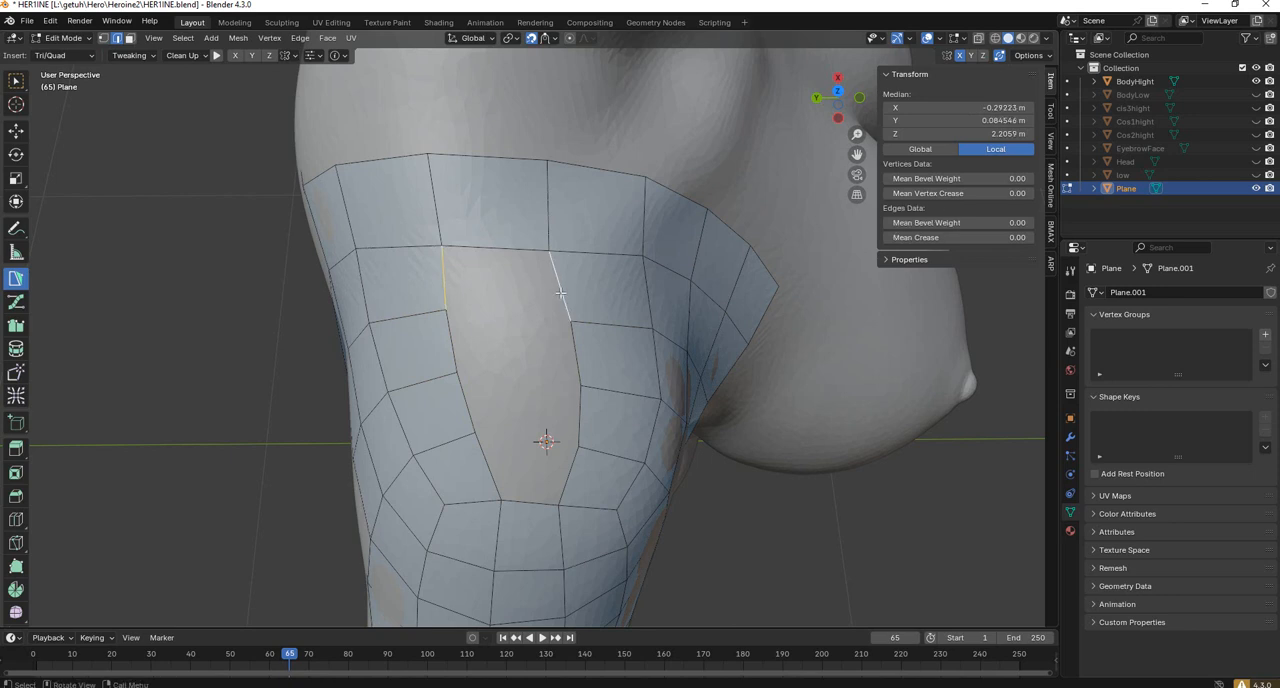
click(457, 346)
shift+click(571, 350)
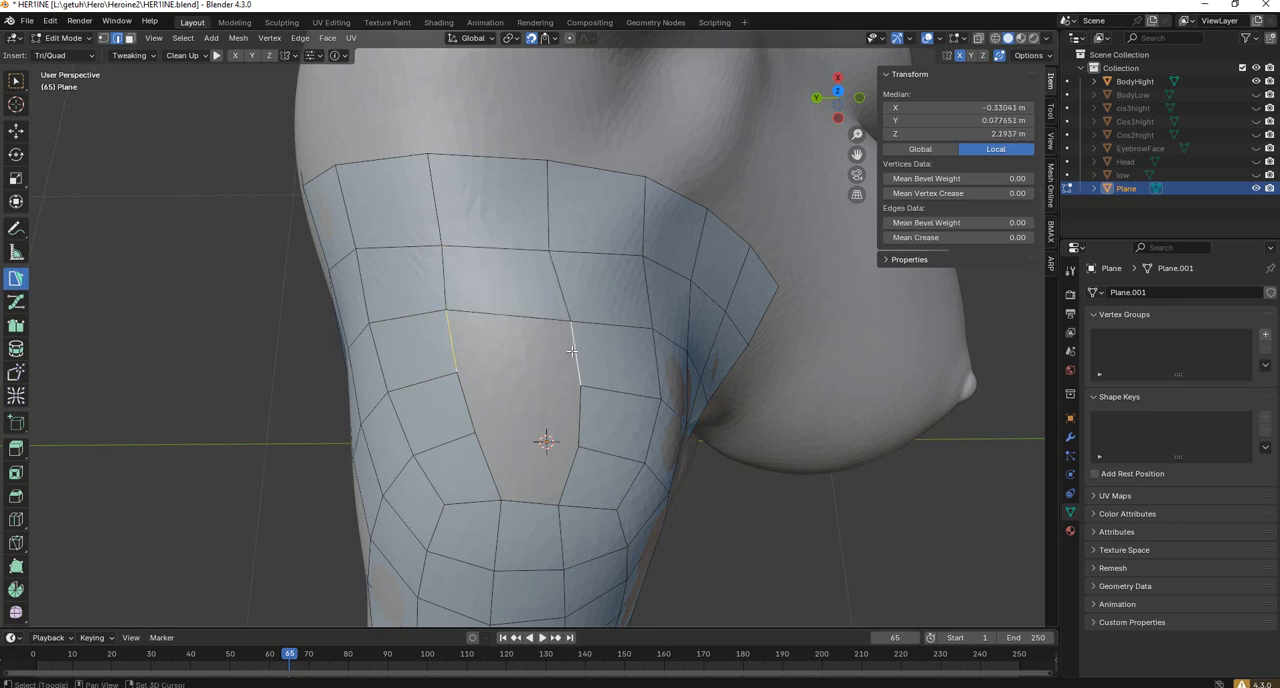
click(468, 401)
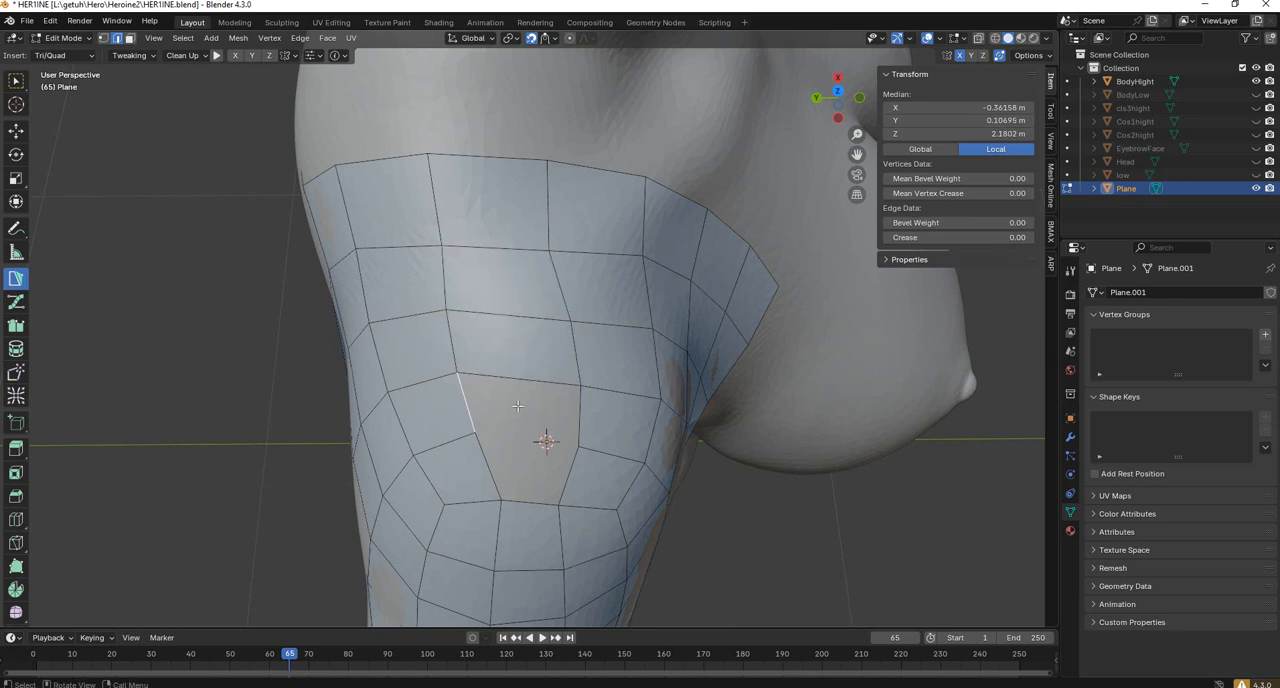
shift+click(581, 408)
key(f)
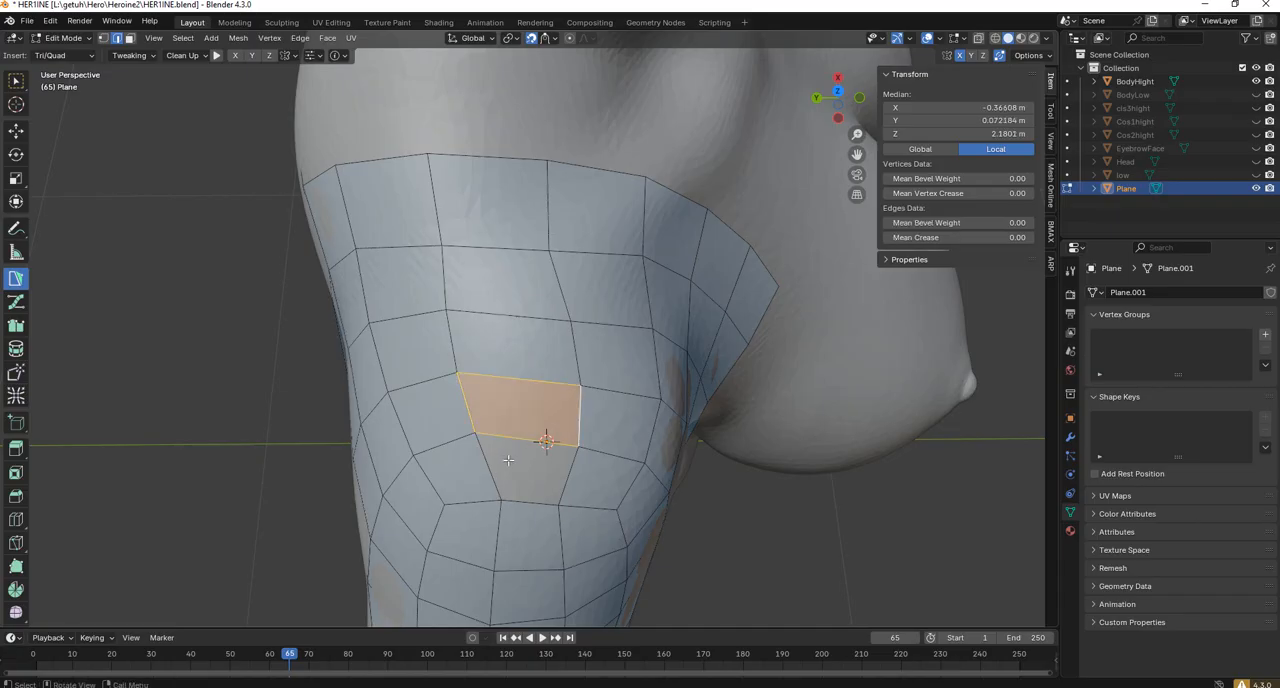
click(490, 463)
shift+click(568, 473)
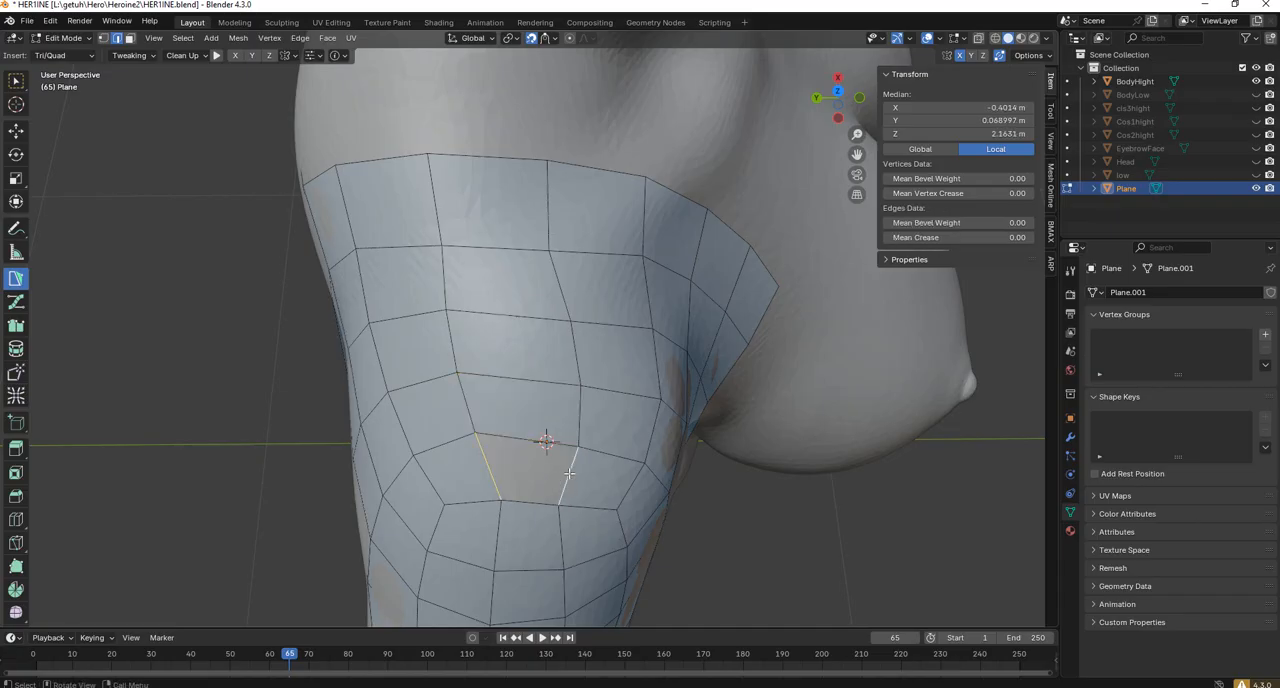
key(f)
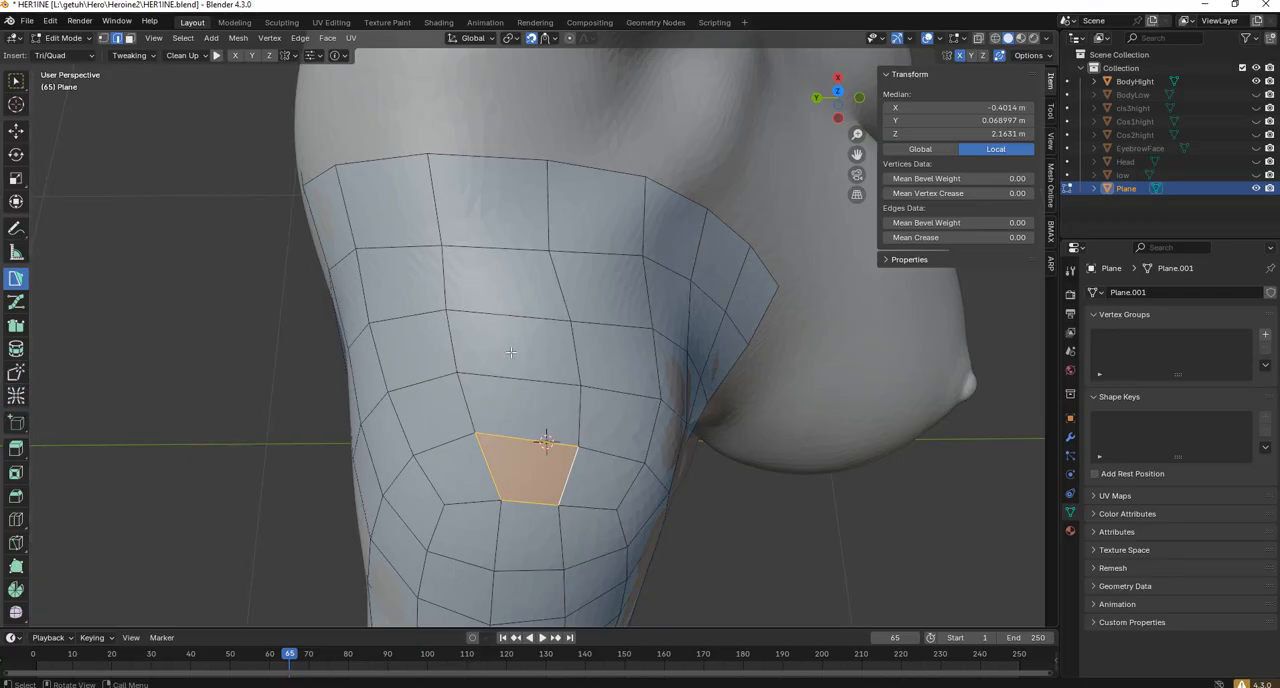
Relax the newly filled quads and surrounding shoulder cap with a 200 px radius and 0.75 strength.
click(16, 396)
middle_drag(520, 400, 514, 371)
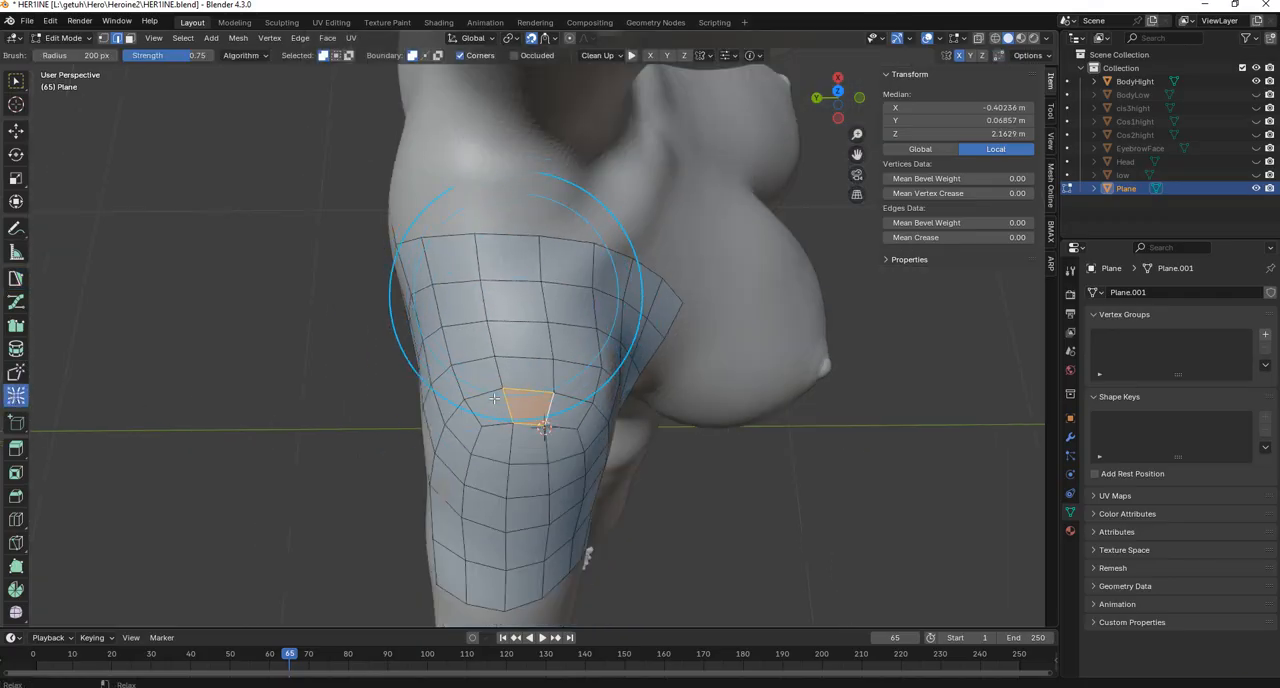
mouse_move(480, 377)
mouse_down()
mouse_move(628, 222)
mouse_move(634, 245)
mouse_up()
middle_drag(638, 262, 517, 215)
drag(555, 243, 460, 252)
middle_drag(405, 237, 464, 254)
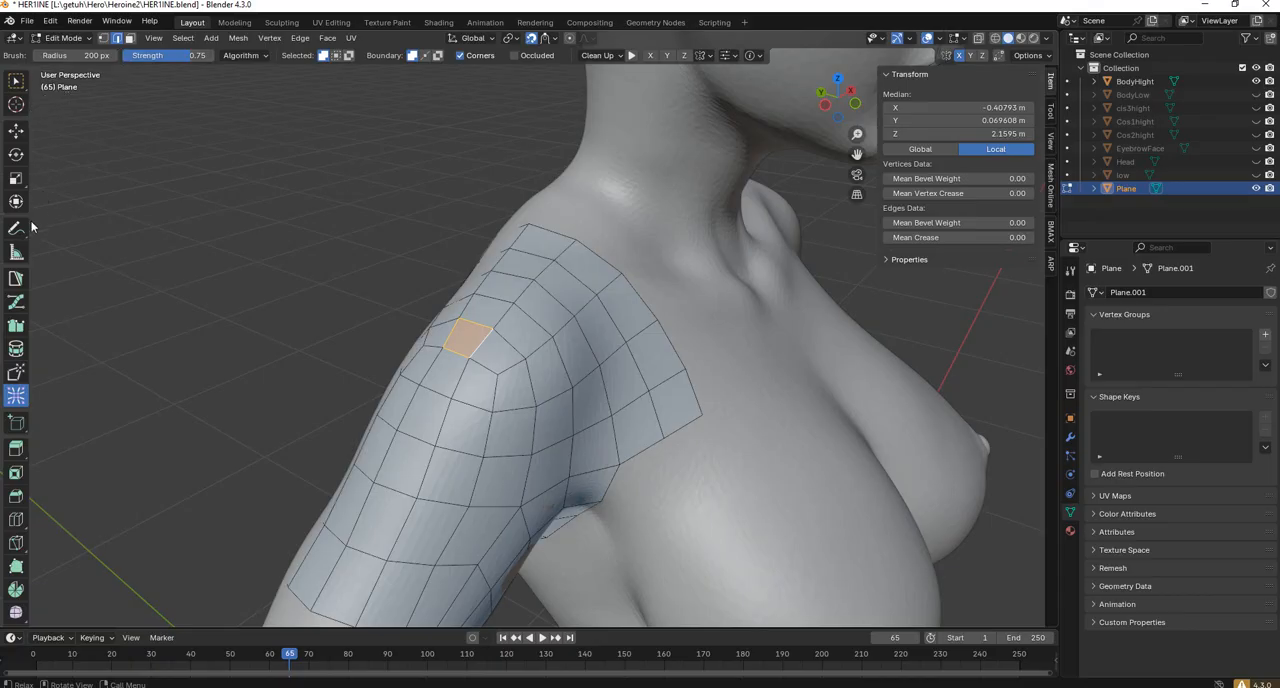
Return to PolyPen, clear the selection and examine the closed shoulder topology from the front and side.
click(16, 278)
middle_drag(400, 297, 388, 322)
click(677, 263)
scroll(540, 330, up, 3)
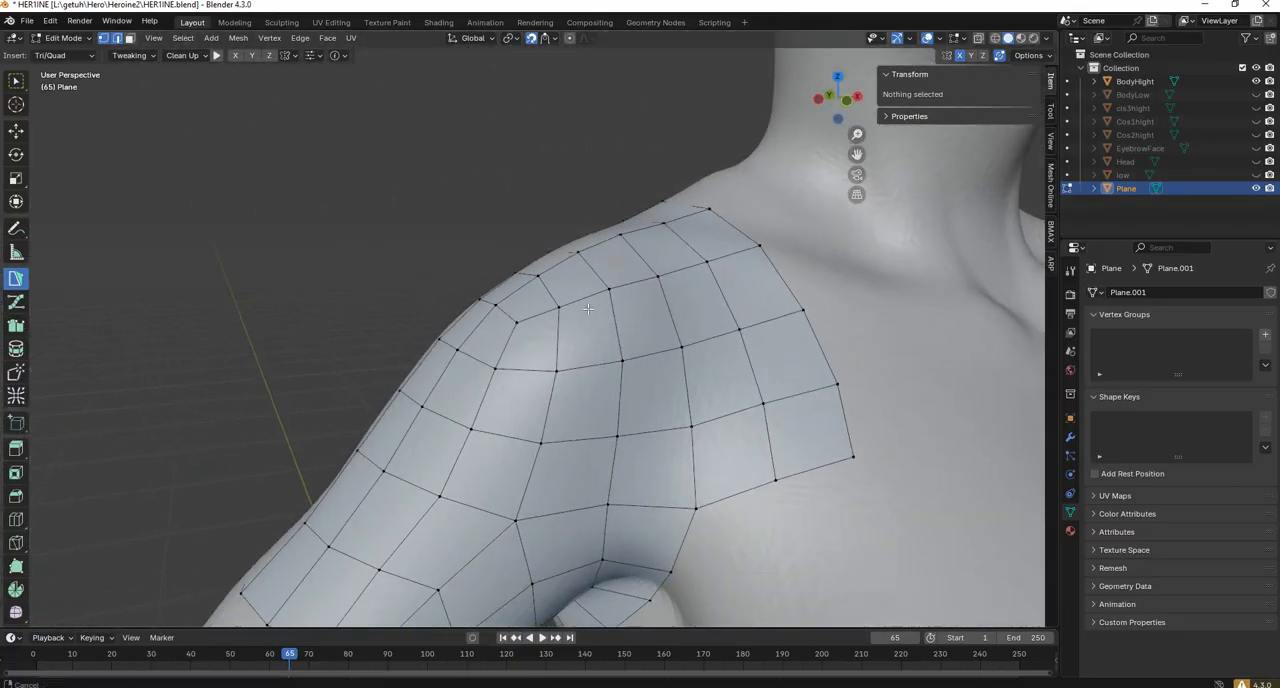
middle_drag(630, 330, 582, 374)
middle_drag(605, 367, 505, 335)
middle_drag(687, 350, 702, 366)
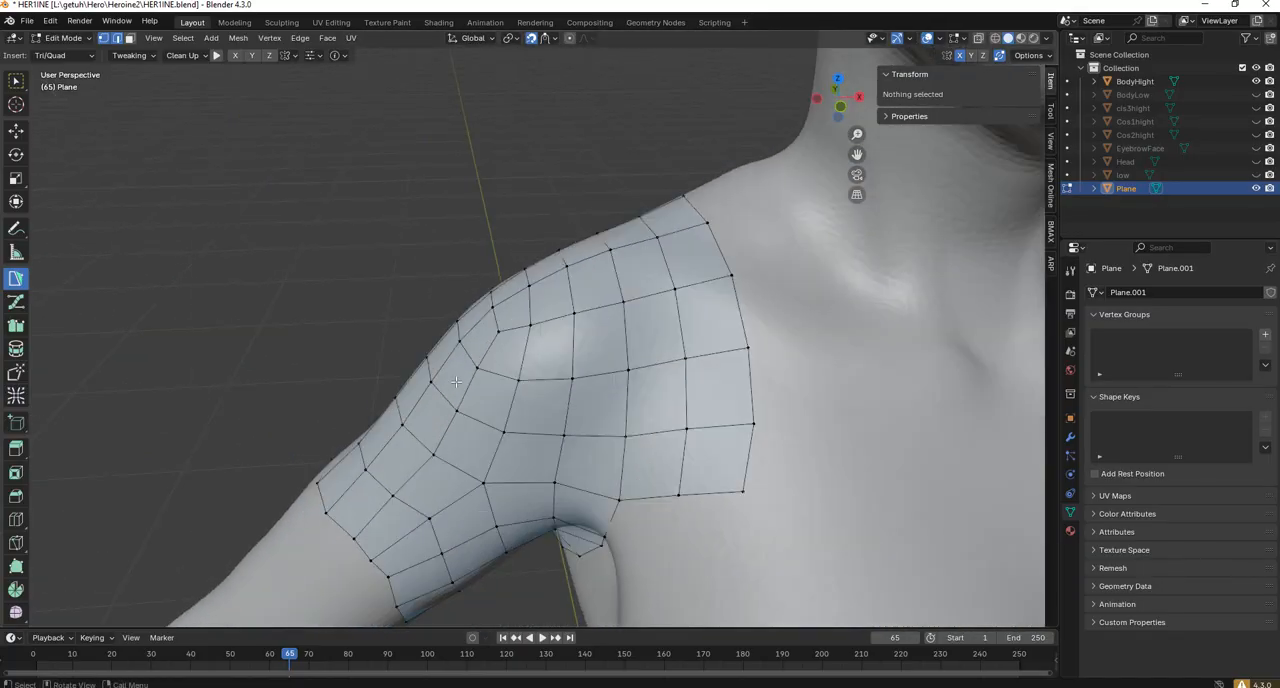
middle_drag(455, 381, 651, 250)
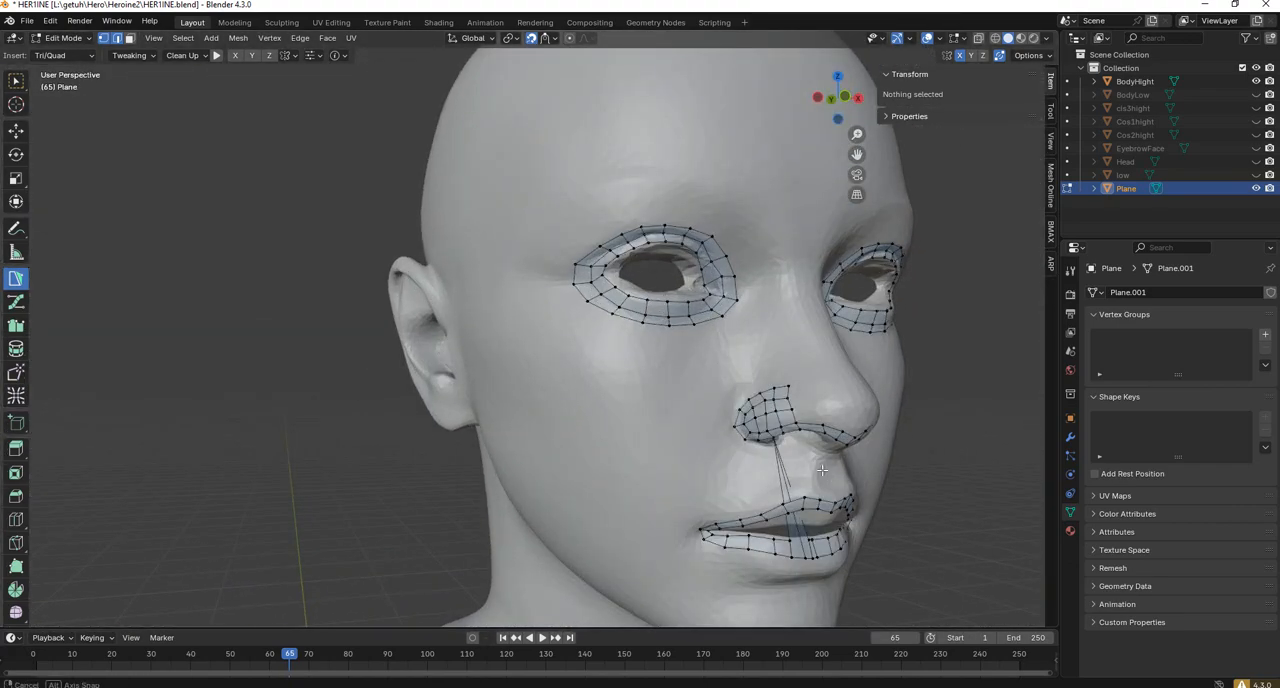
Examine the retopology around the nose, lips and eyes, undoing the trial vertex move under the nostril, and compare it with the shoulder mesh.
middle_drag(781, 472, 762, 467)
scroll(740, 450, up, 2)
shift+middle_drag(824, 555, 704, 431)
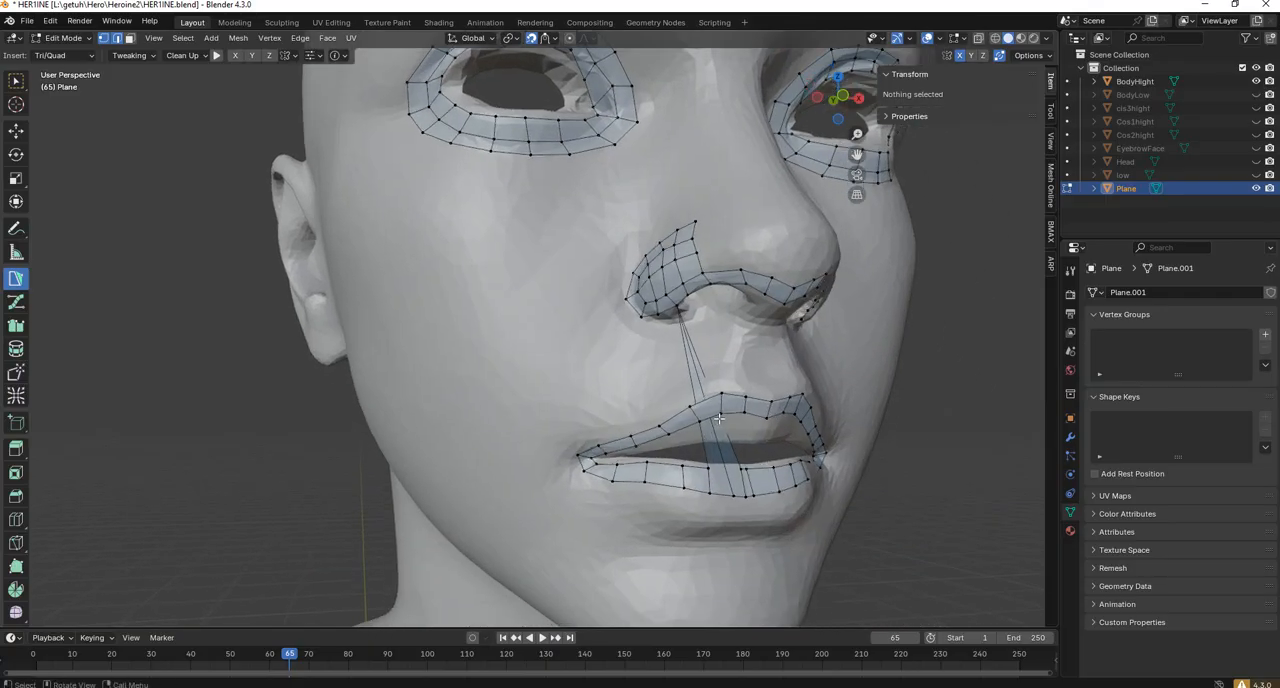
drag(678, 307, 670, 311)
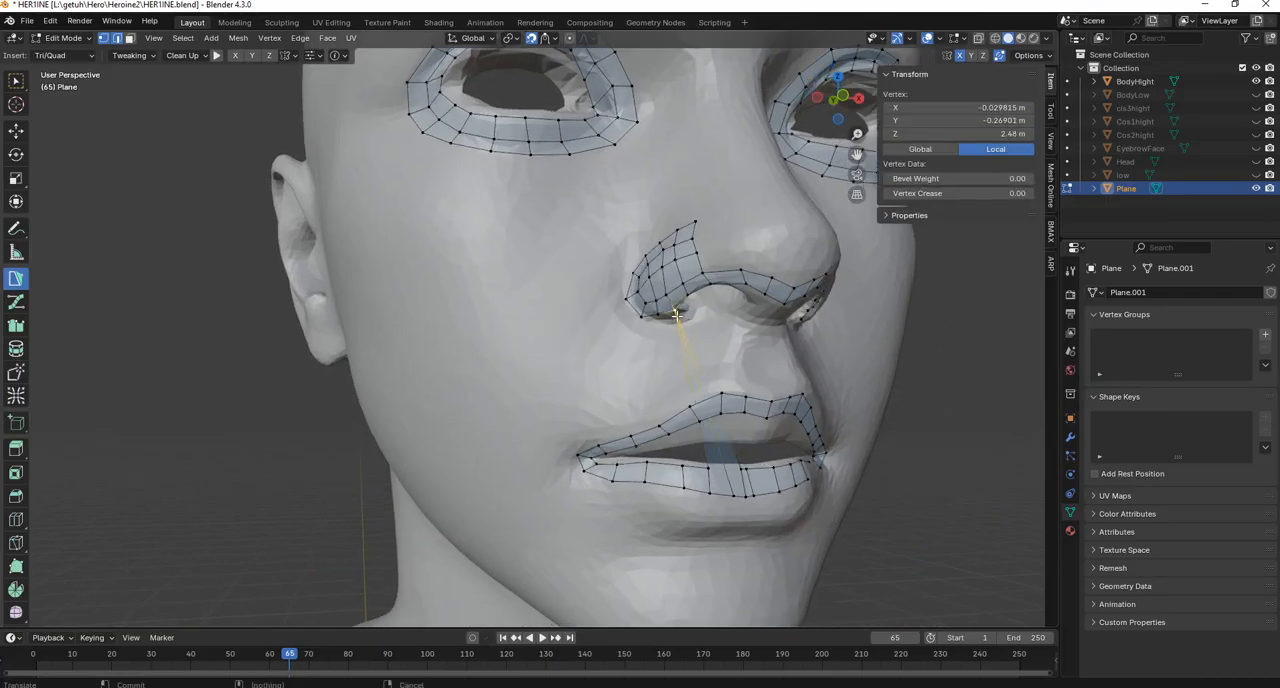
key(ctrl+z)
middle_drag(660, 348, 705, 220)
shift+middle_drag(817, 547, 793, 418)
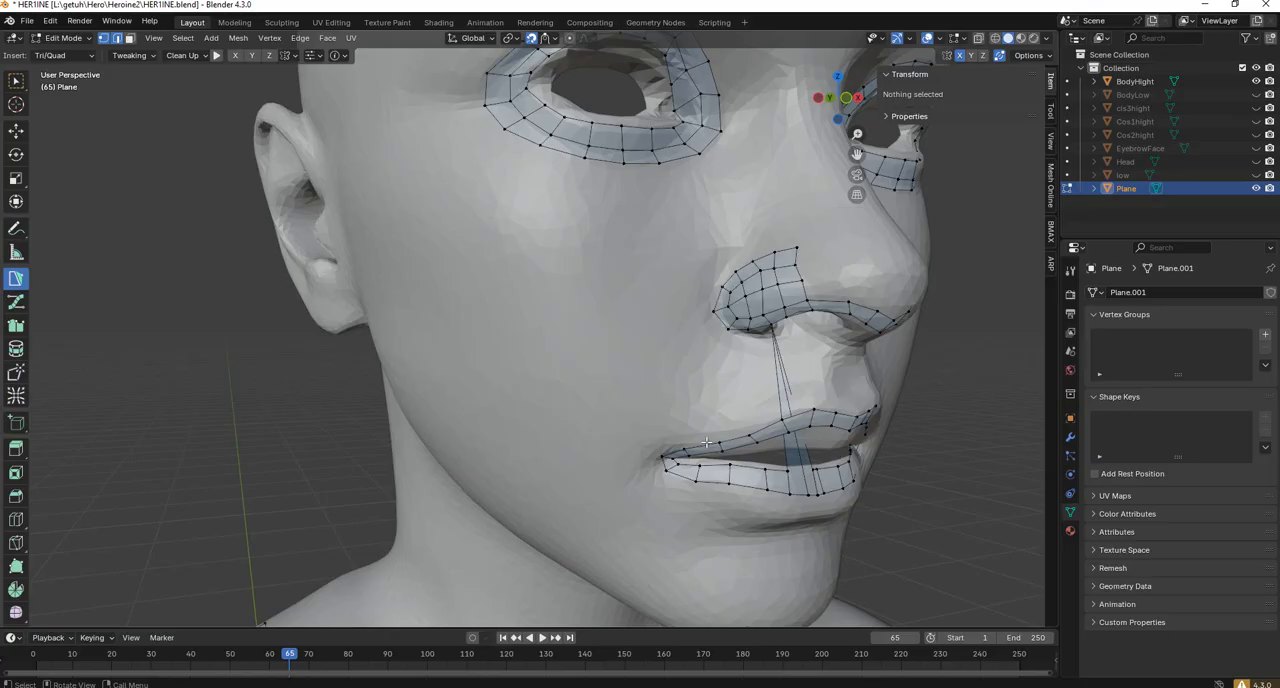
scroll(706, 442, down, 7)
shift+middle_drag(478, 507, 673, 377)
scroll(673, 377, up, 1)
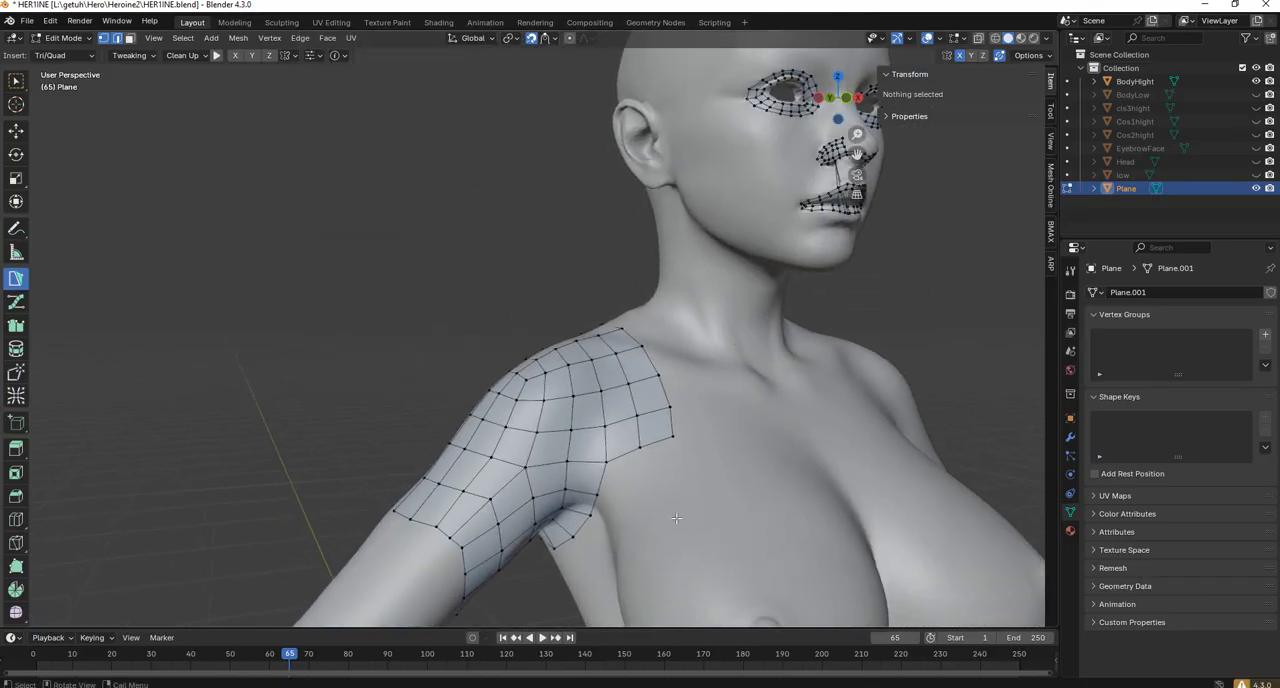
middle_drag(608, 425, 597, 351)
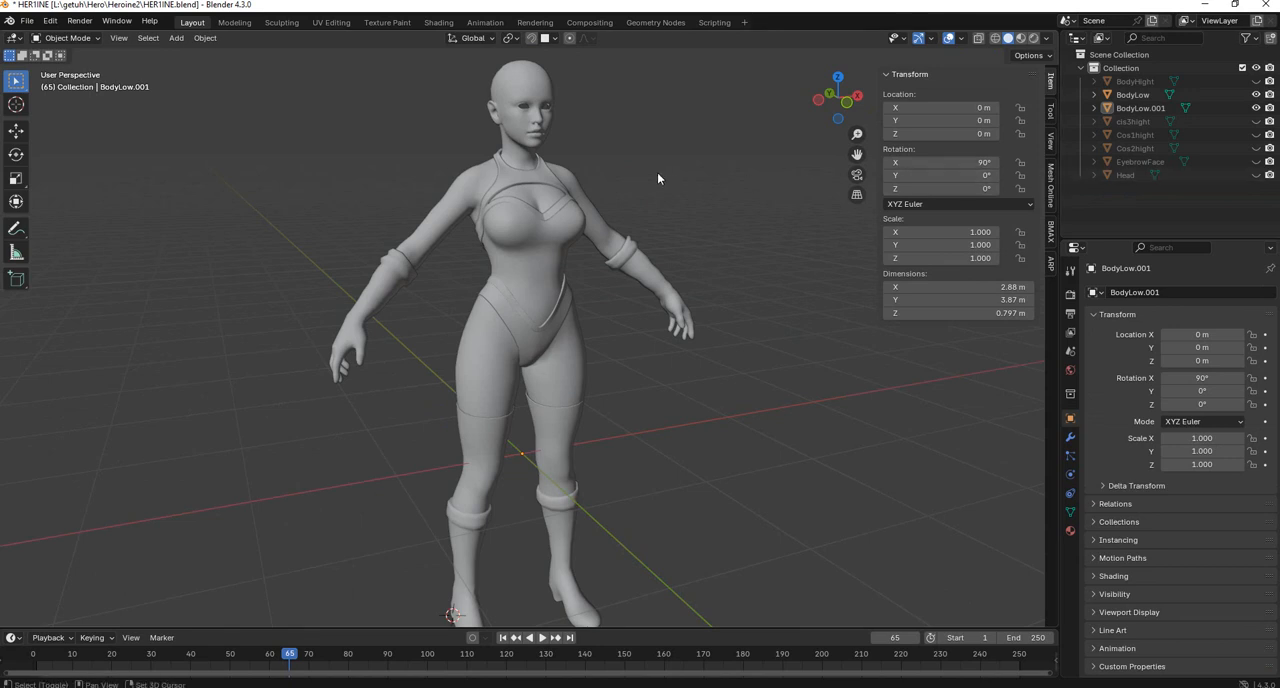
Compare the topology of the BodyLow skin mesh and the BodyLow.001 costume mesh by viewing each in Edit Mode in turn.
click(565, 227)
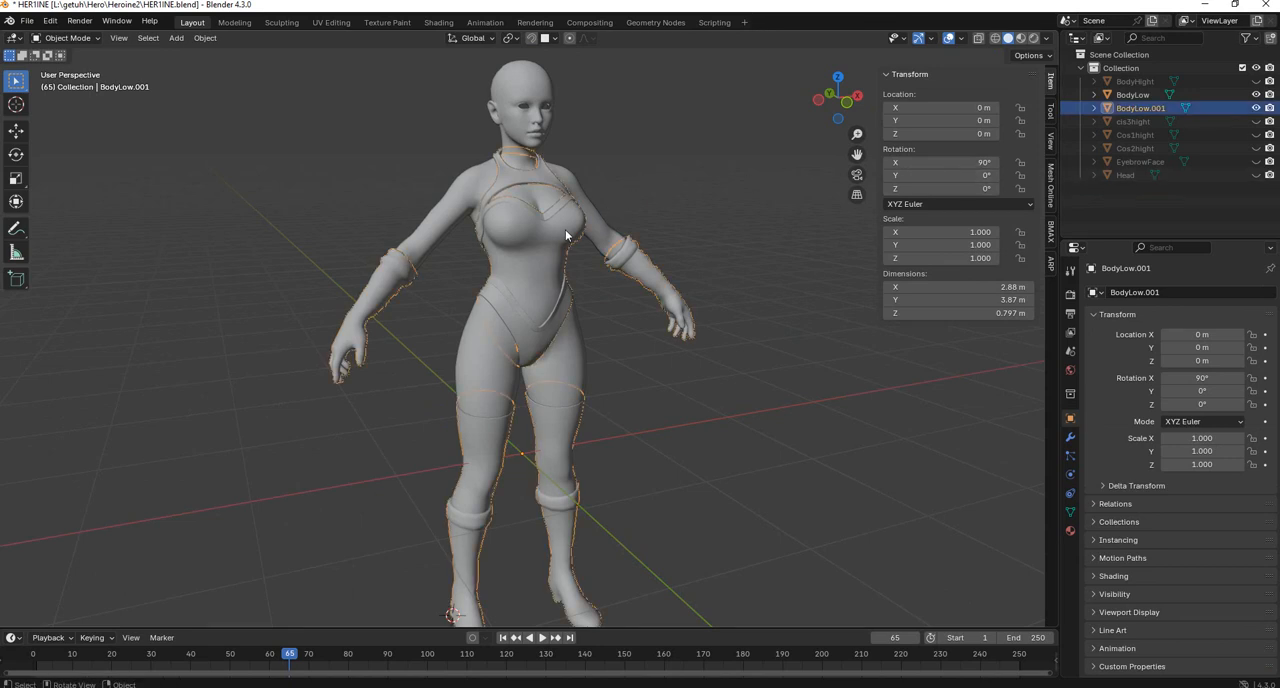
click(510, 279)
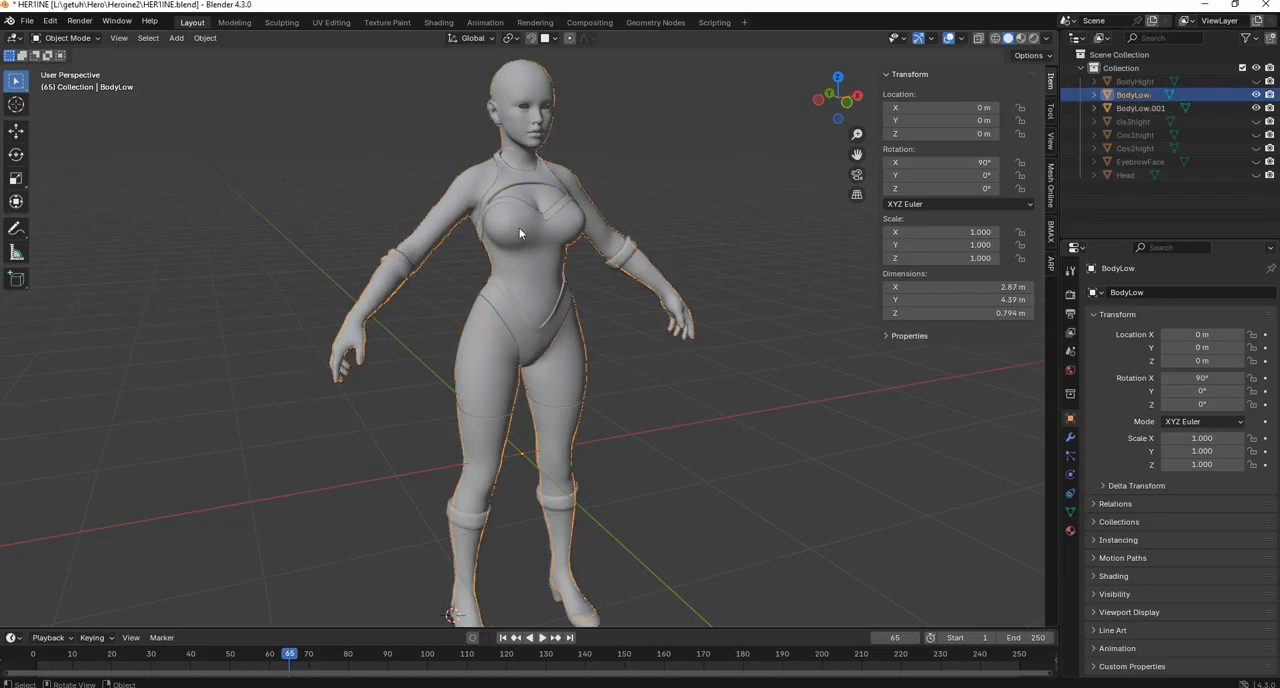
key(Tab)
key(Tab)
click(552, 241)
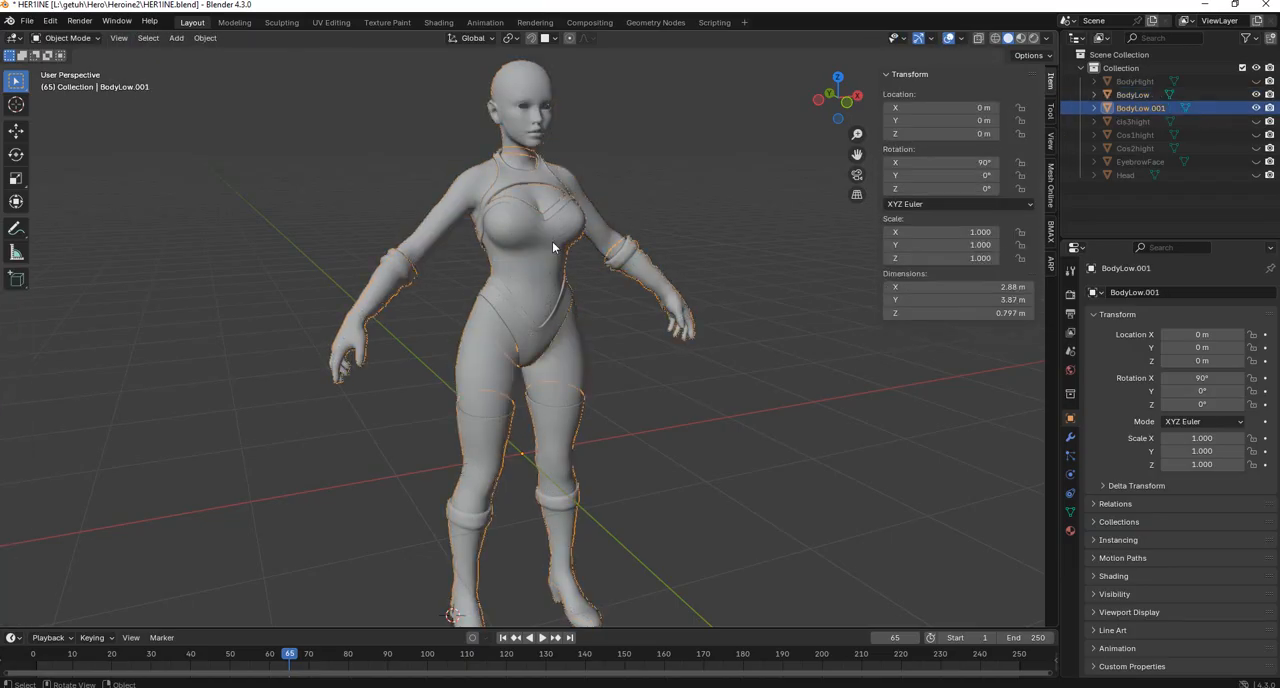
key(Tab)
key(Tab)
key(Tab)
key(Tab)
click(466, 195)
key(Tab)
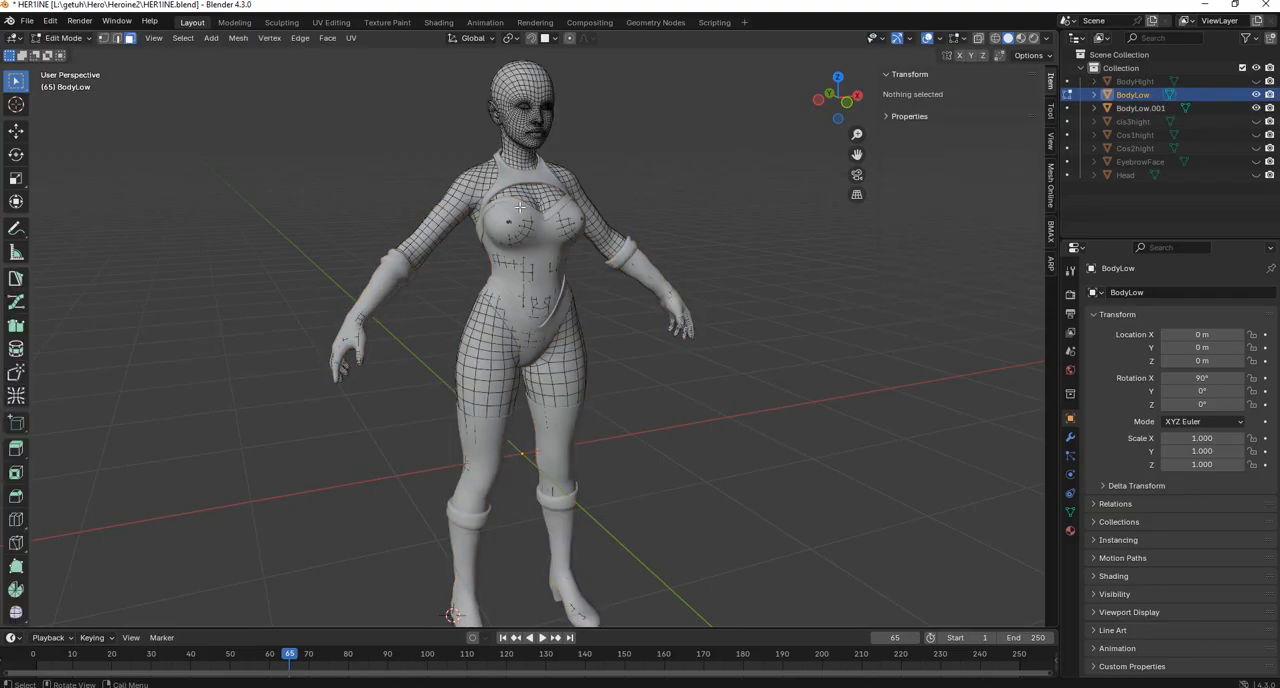
key(Tab)
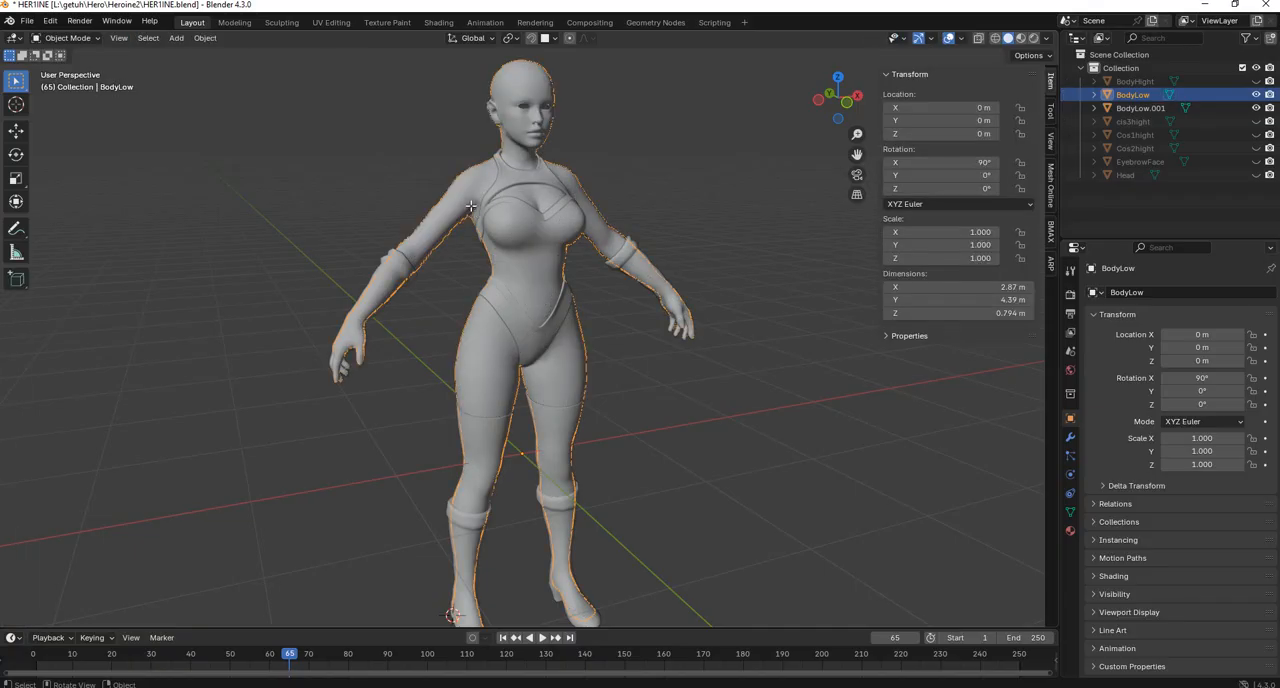
Examine the BodyLow wireframe from a more lateral angle and the full-figure wireframe of BodyLow.001 in Edit Mode.
key(Tab)
middle_drag(477, 221, 496, 300)
key(Tab)
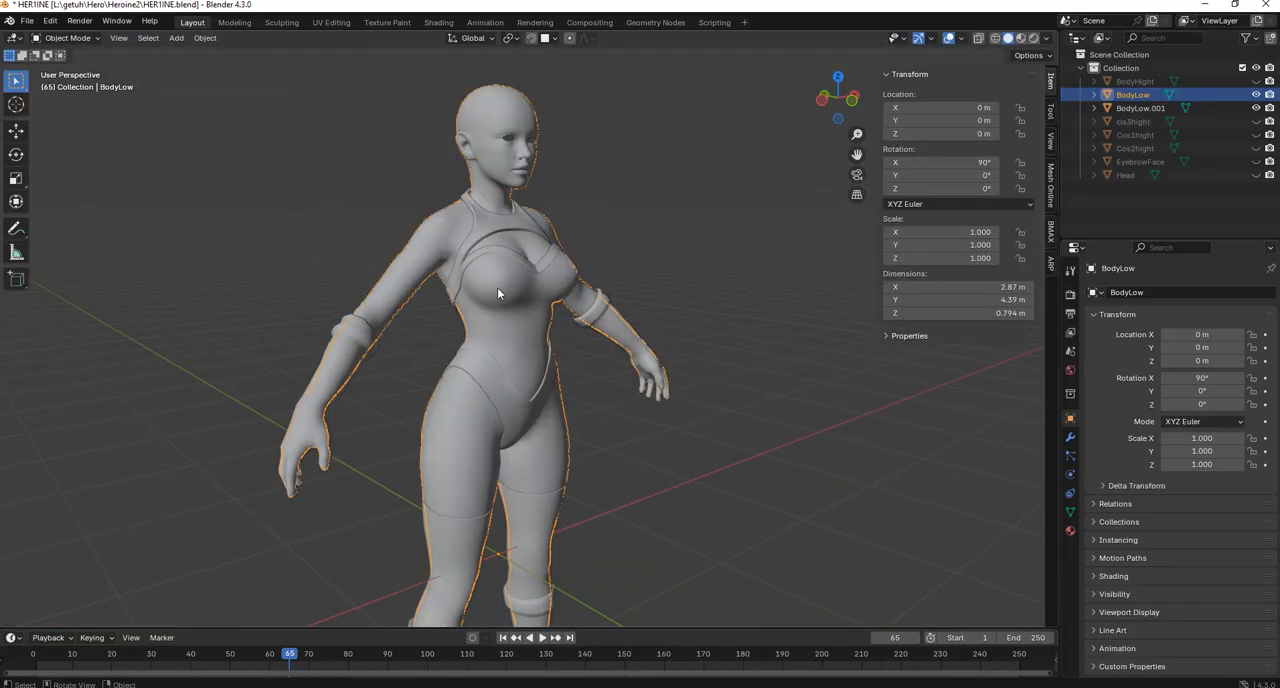
click(544, 297)
key(Tab)
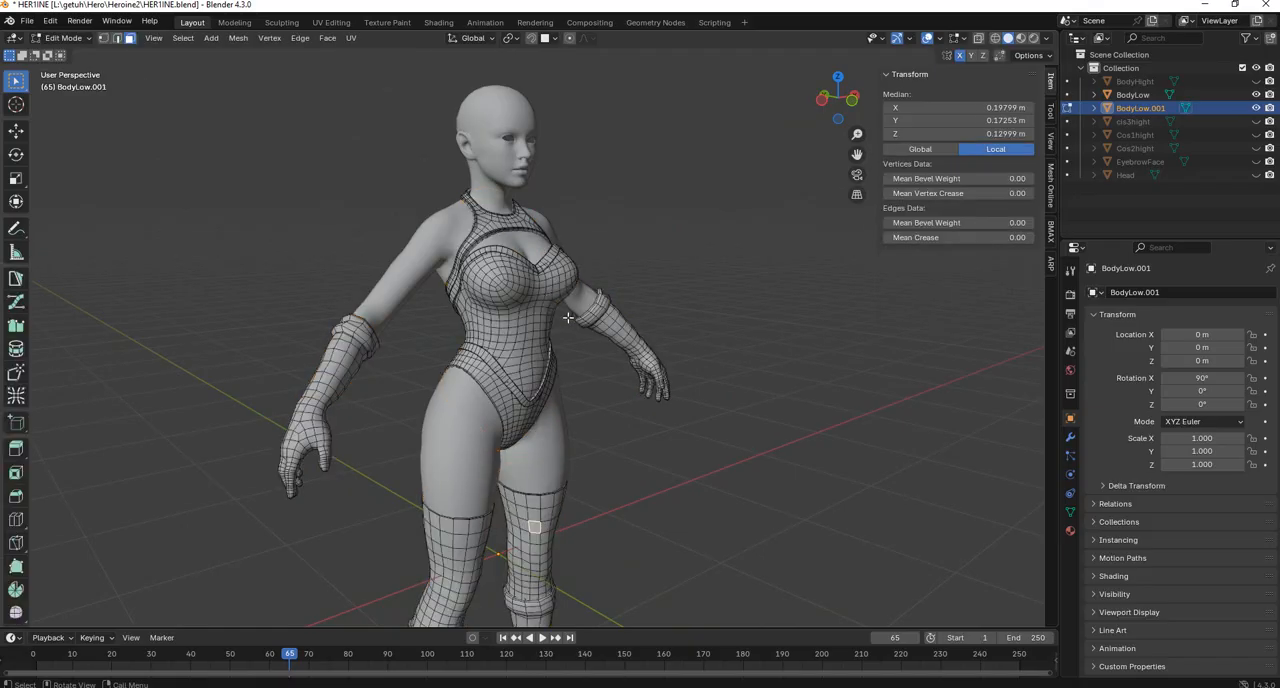
scroll(545, 292, down, 4)
middle_drag(545, 292, 549, 289)
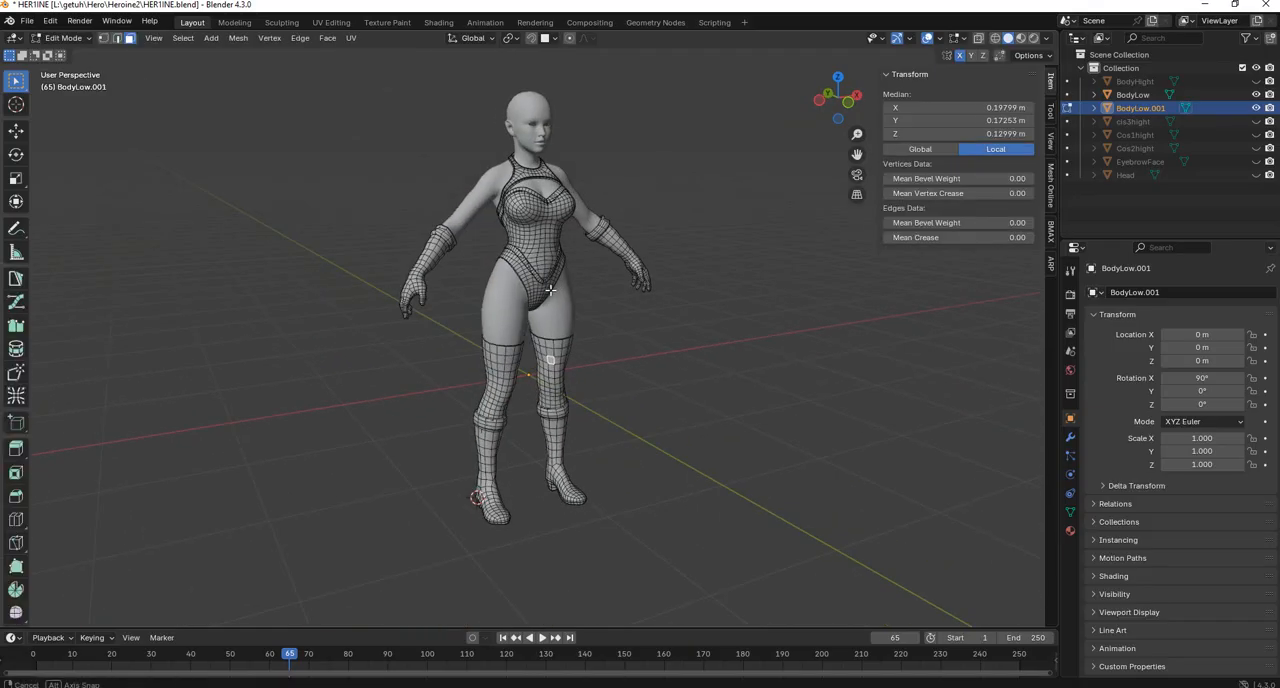
Return to Object Mode, isolate the BodyLow.001 costume mesh by hiding the other objects, and open it in Edit Mode.
click(62, 38)
click(62, 52)
click(564, 135)
click(532, 231)
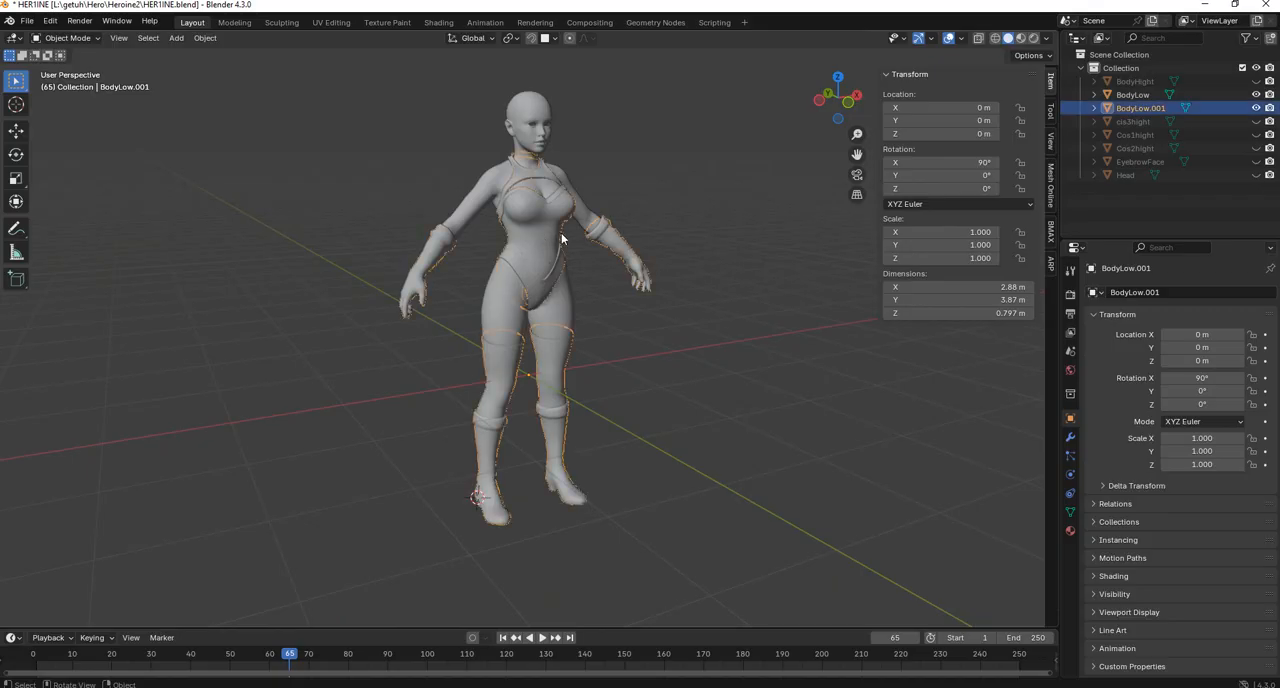
key(shift+h)
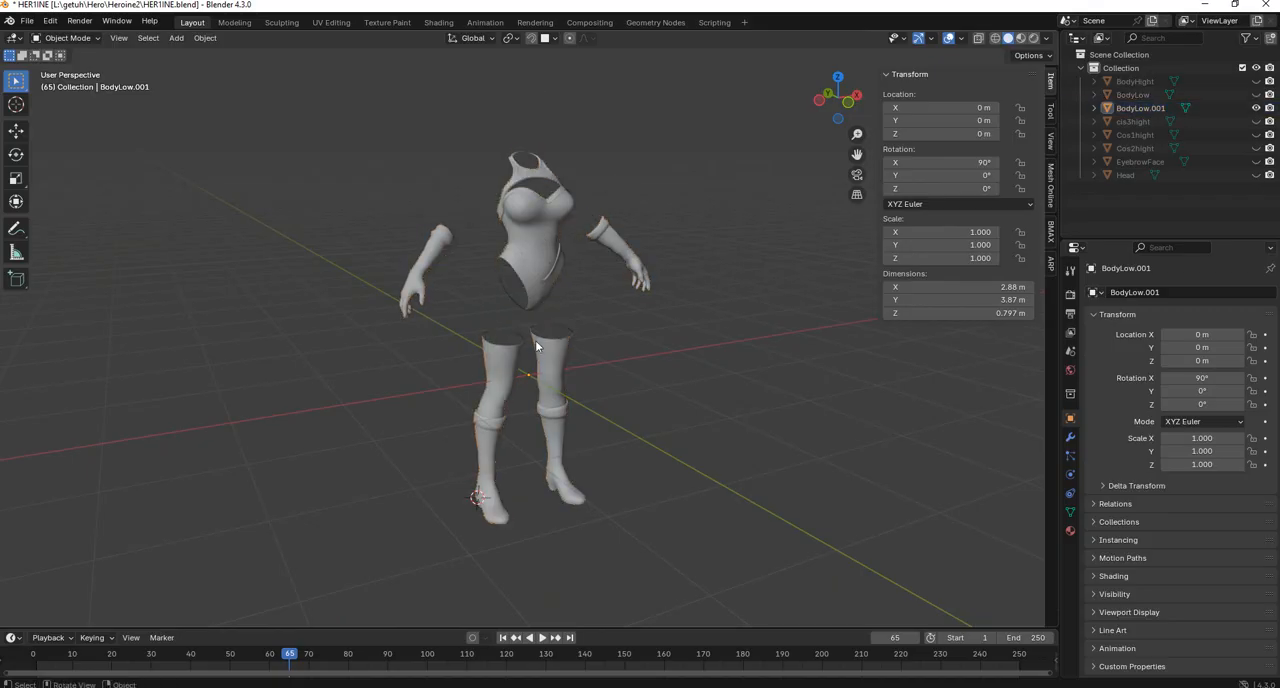
middle_drag(565, 370, 553, 300)
scroll(577, 317, up, 2)
scroll(531, 318, down, 2)
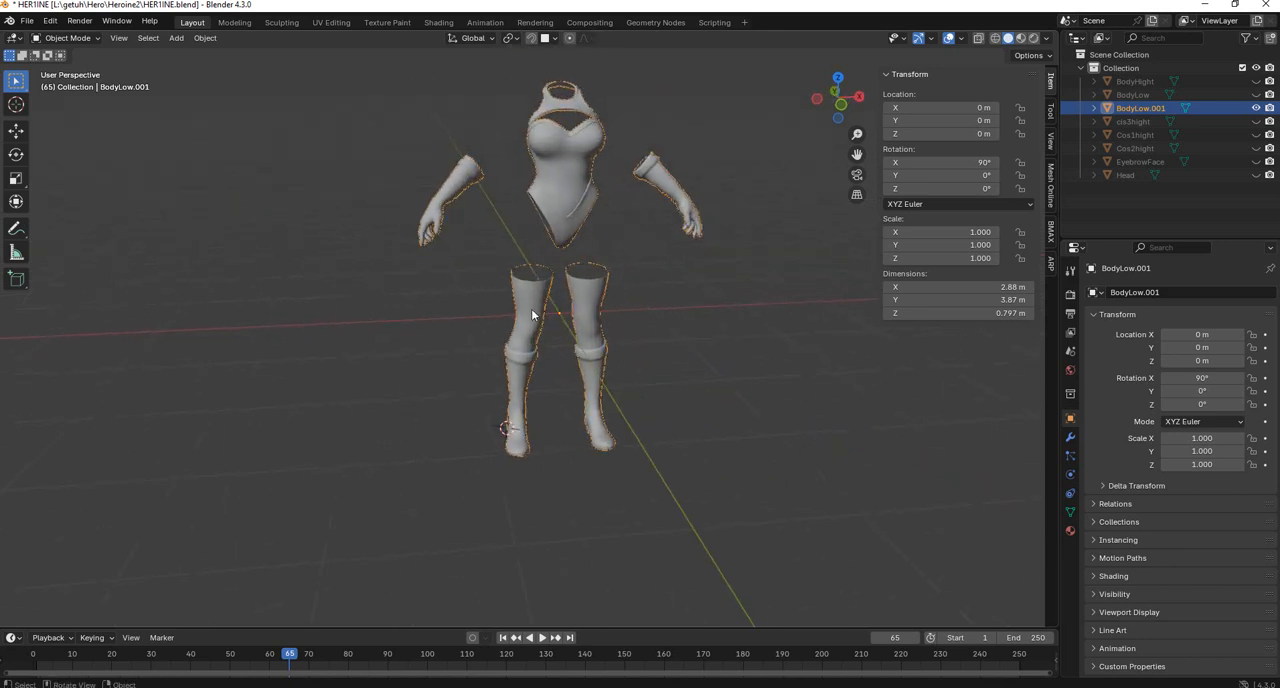
key(Tab)
alt+click(520, 360)
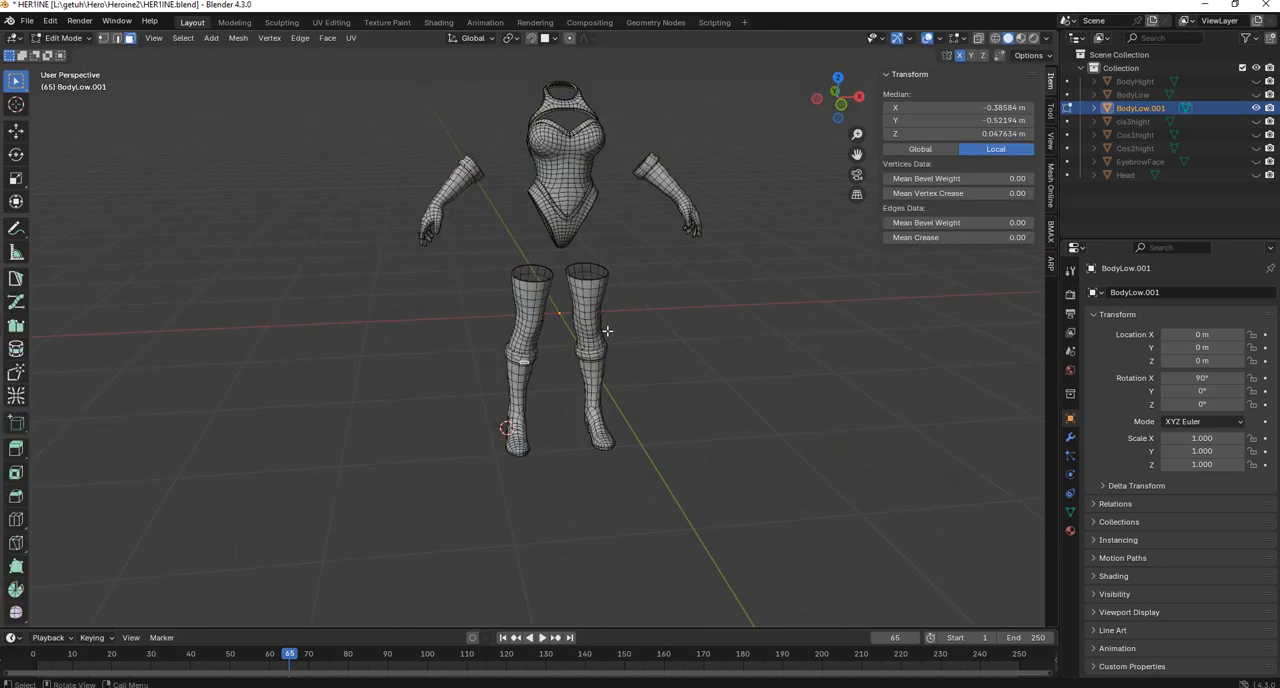
scroll(590, 328, up, 2)
middle_drag(590, 328, 561, 382)
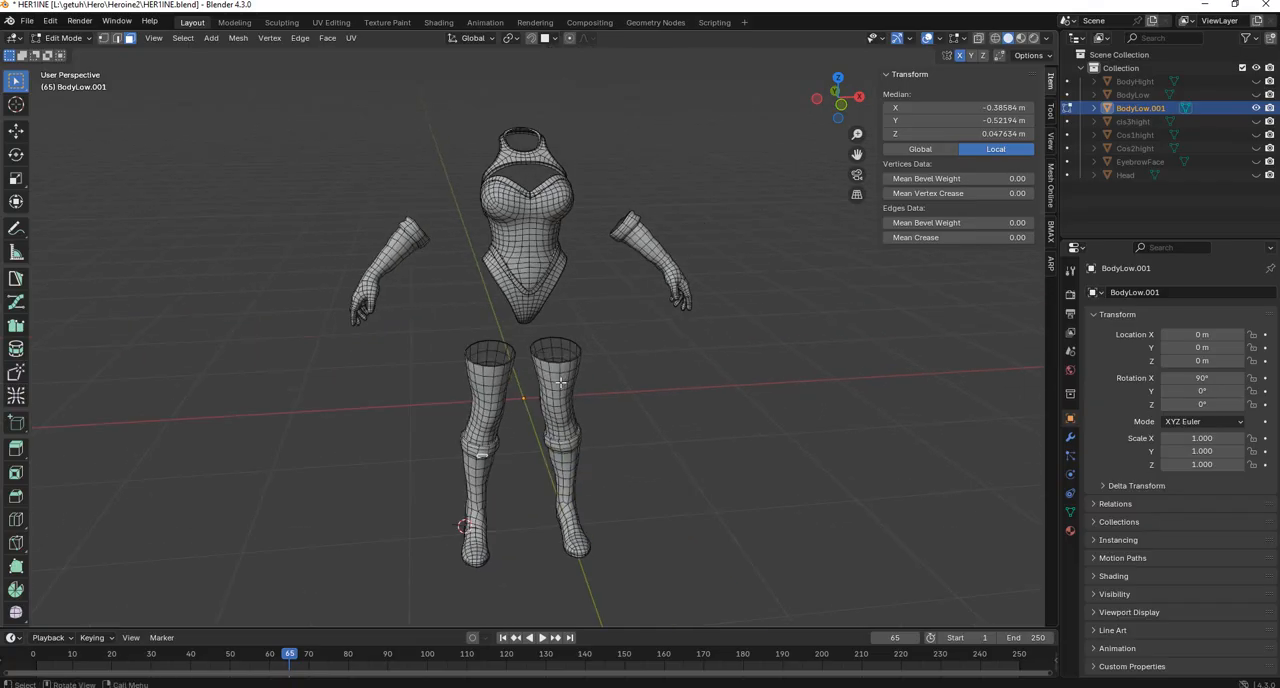
Try box-selecting each boot of the costume mesh with X-ray off, and clear the selection.
drag(419, 335, 517, 612)
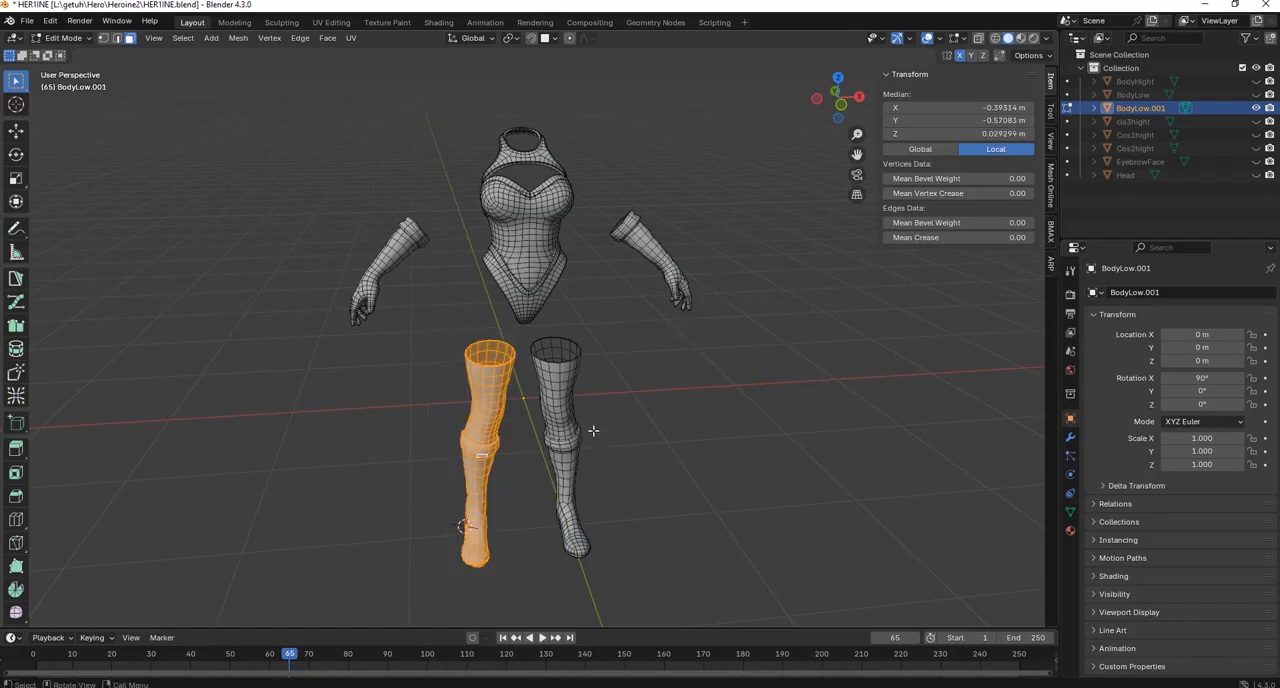
drag(648, 326, 530, 612)
mouse_move(691, 354)
middle_down()
mouse_move(717, 345)
mouse_move(687, 349)
middle_up()
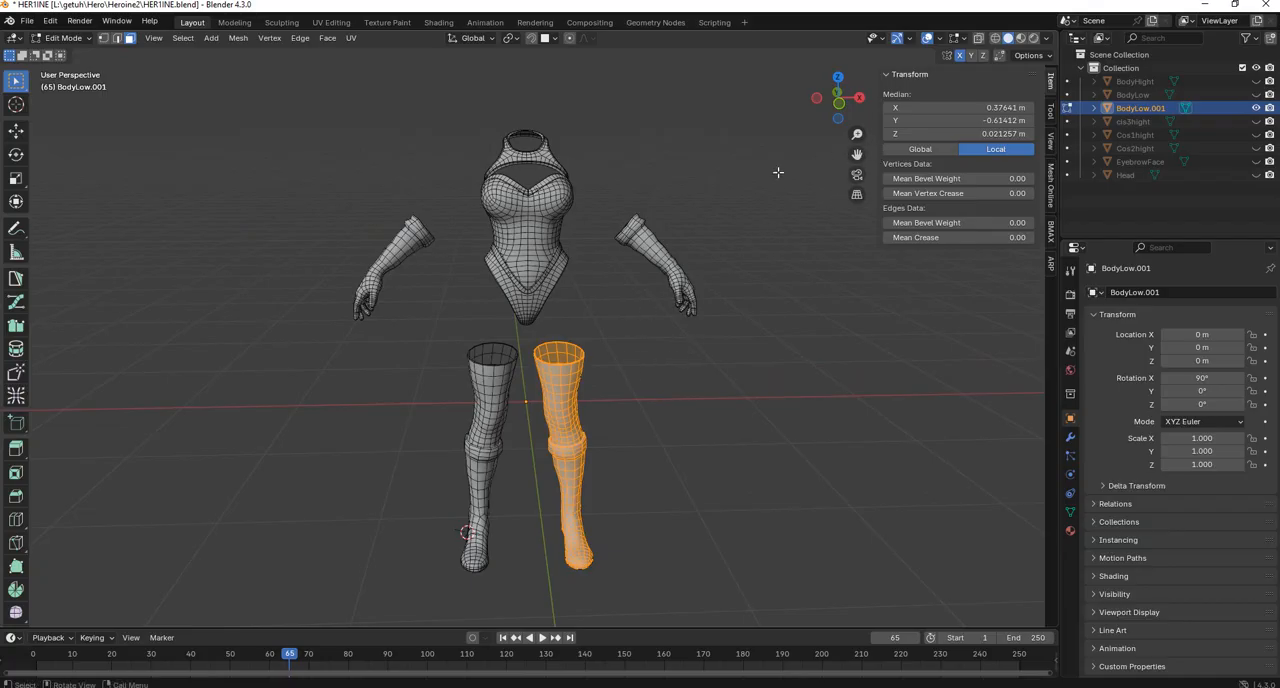
middle_drag(602, 347, 591, 344)
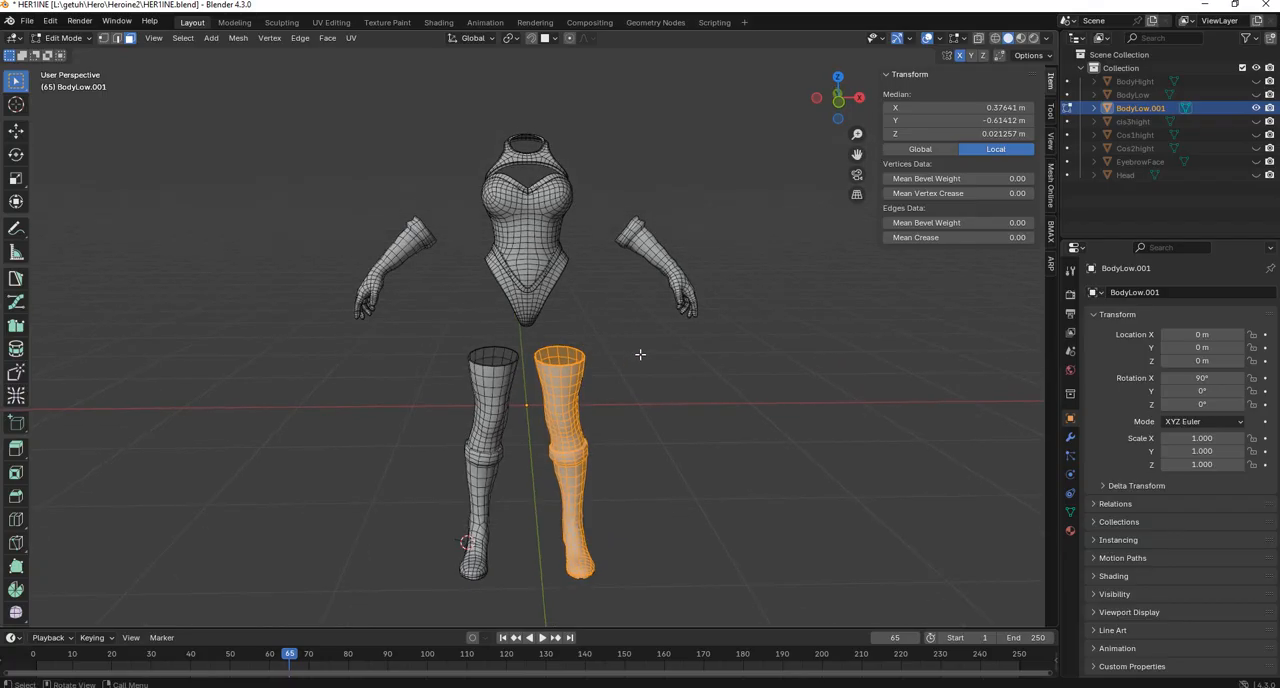
click(640, 354)
Try selecting the character's left boot and glove with X-ray on, and check the selection from the side in solid display.
click(979, 40)
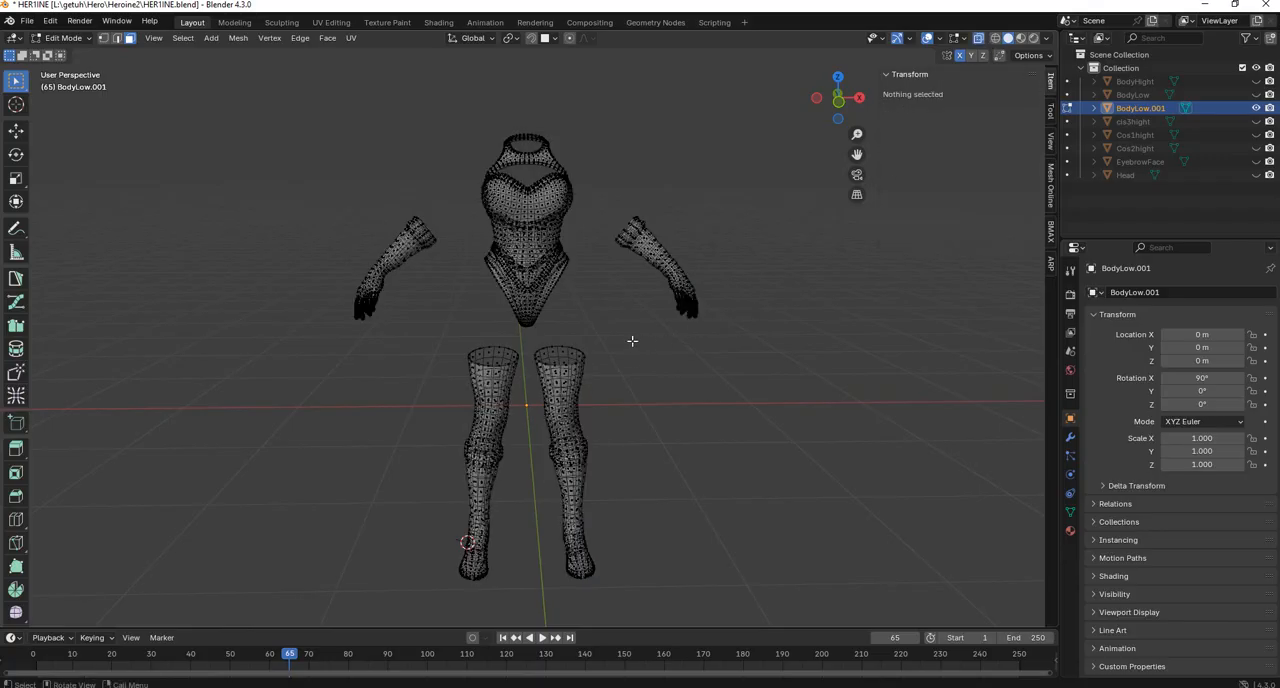
drag(532, 340, 656, 628)
drag(737, 149, 612, 384)
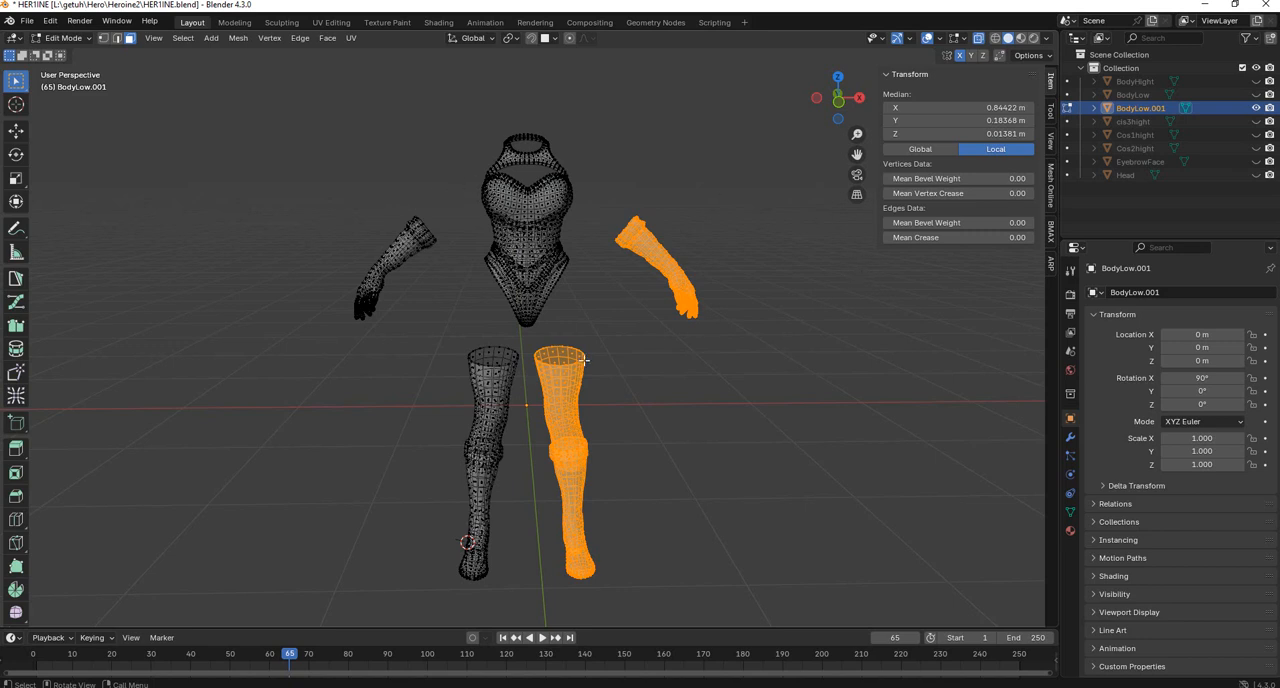
middle_drag(585, 360, 519, 343)
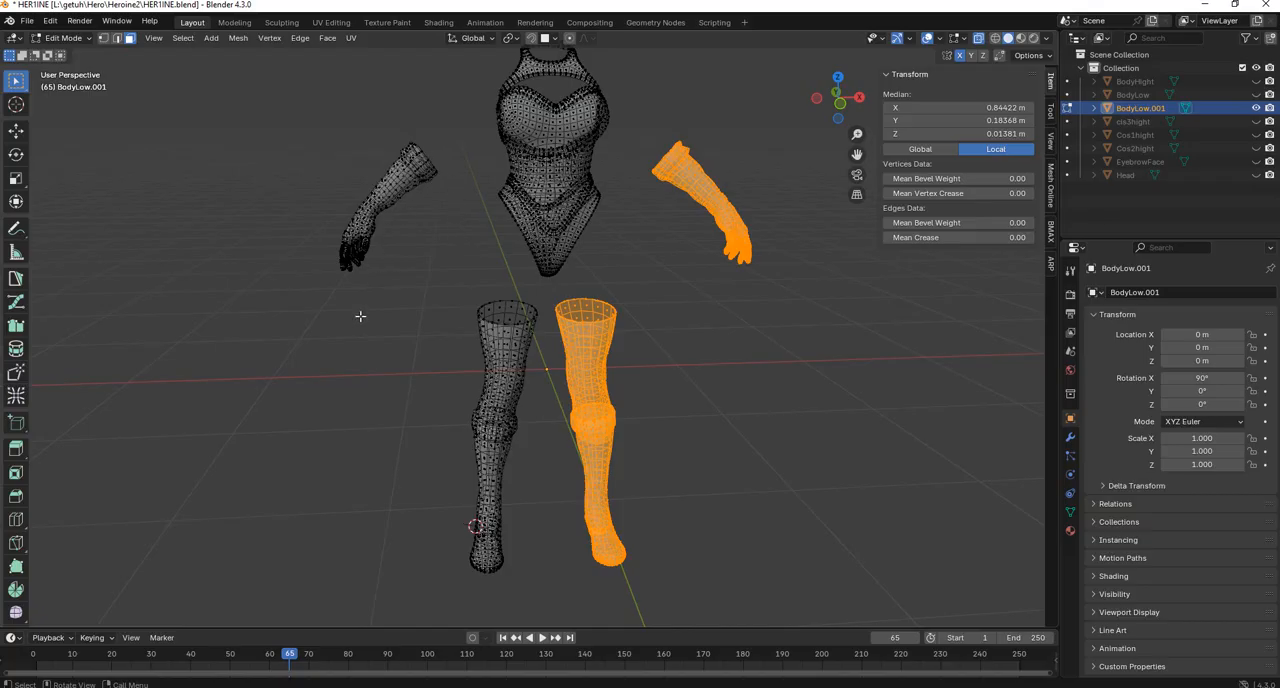
scroll(590, 306, down, 2)
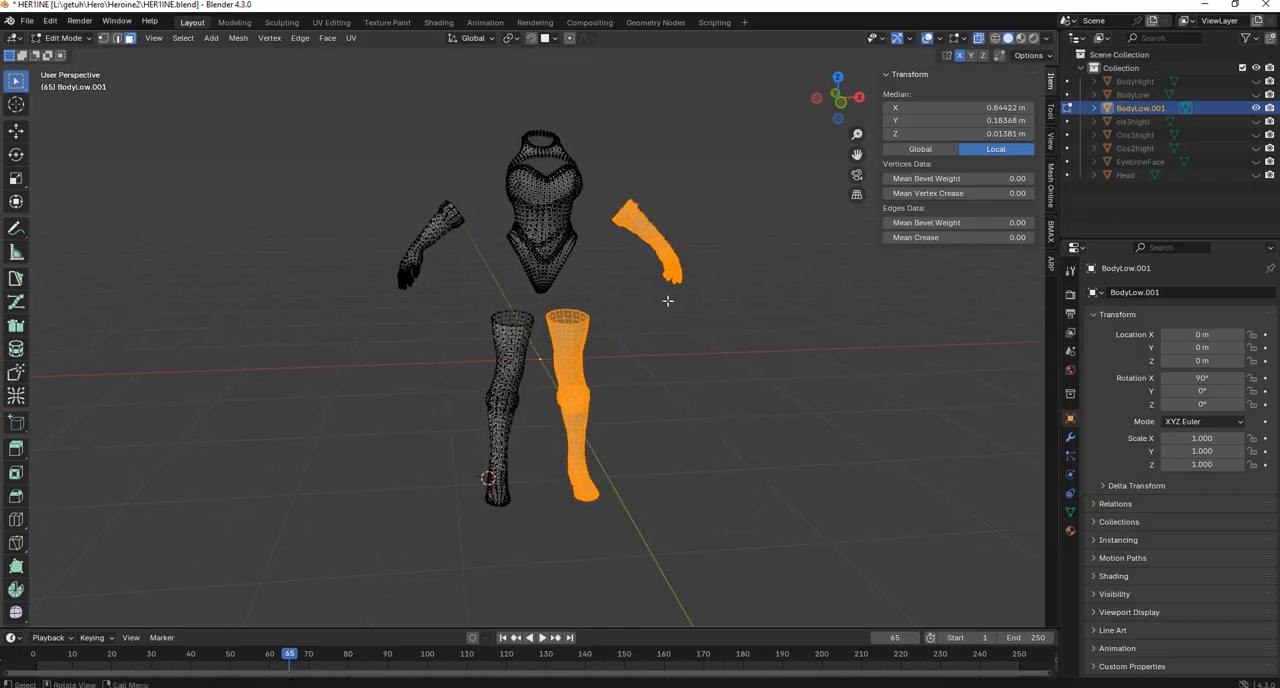
middle_drag(667, 300, 965, 93)
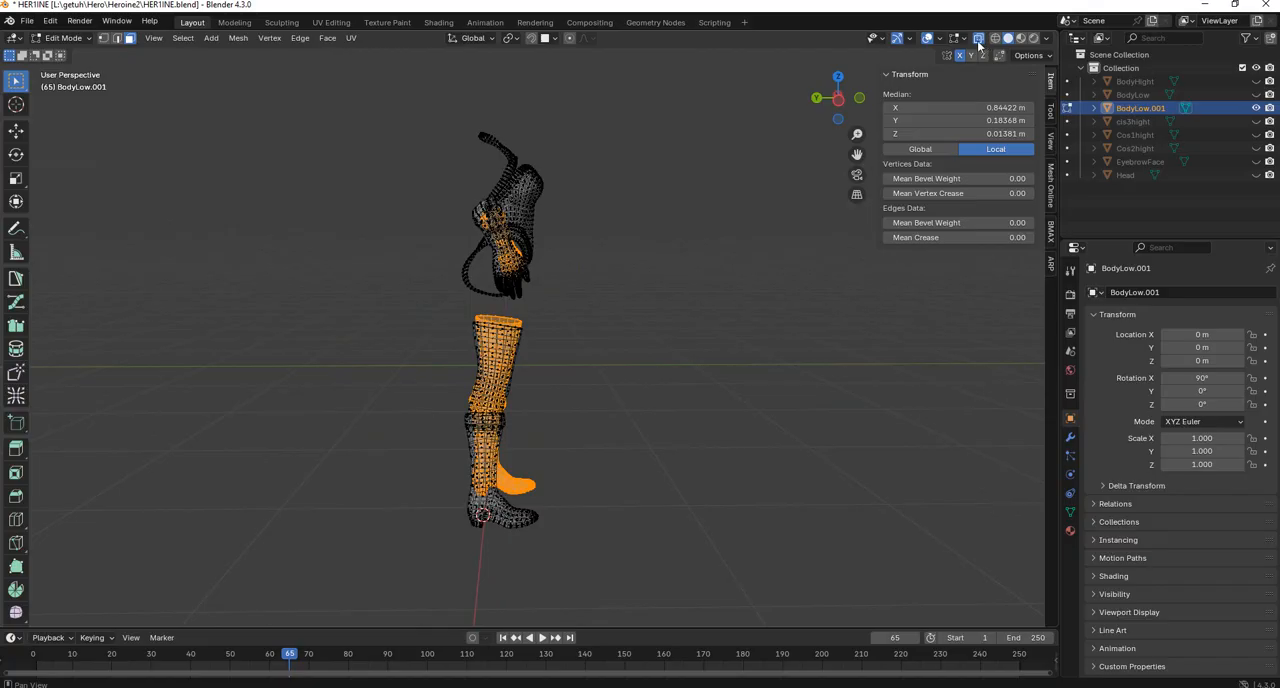
click(979, 42)
middle_drag(675, 338, 525, 348)
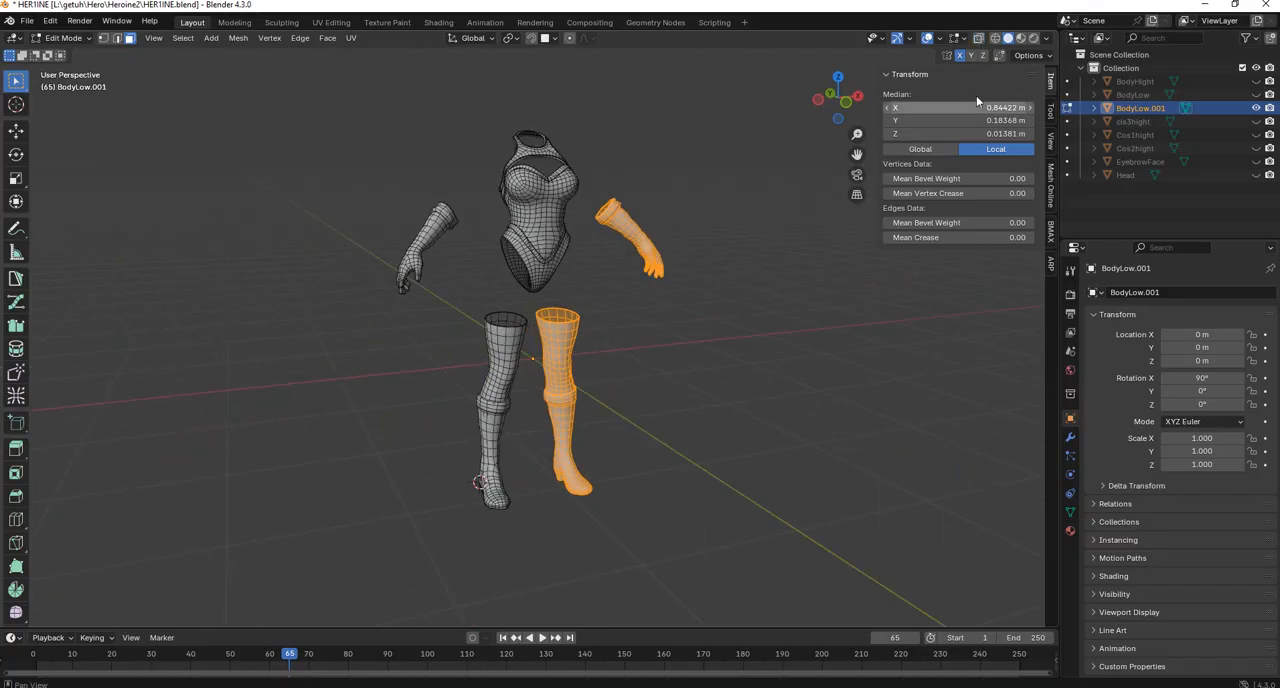
With X-ray on, select the whole left boot and left glove of the character and delete their faces.
click(979, 41)
shift+middle_drag(702, 278, 651, 286)
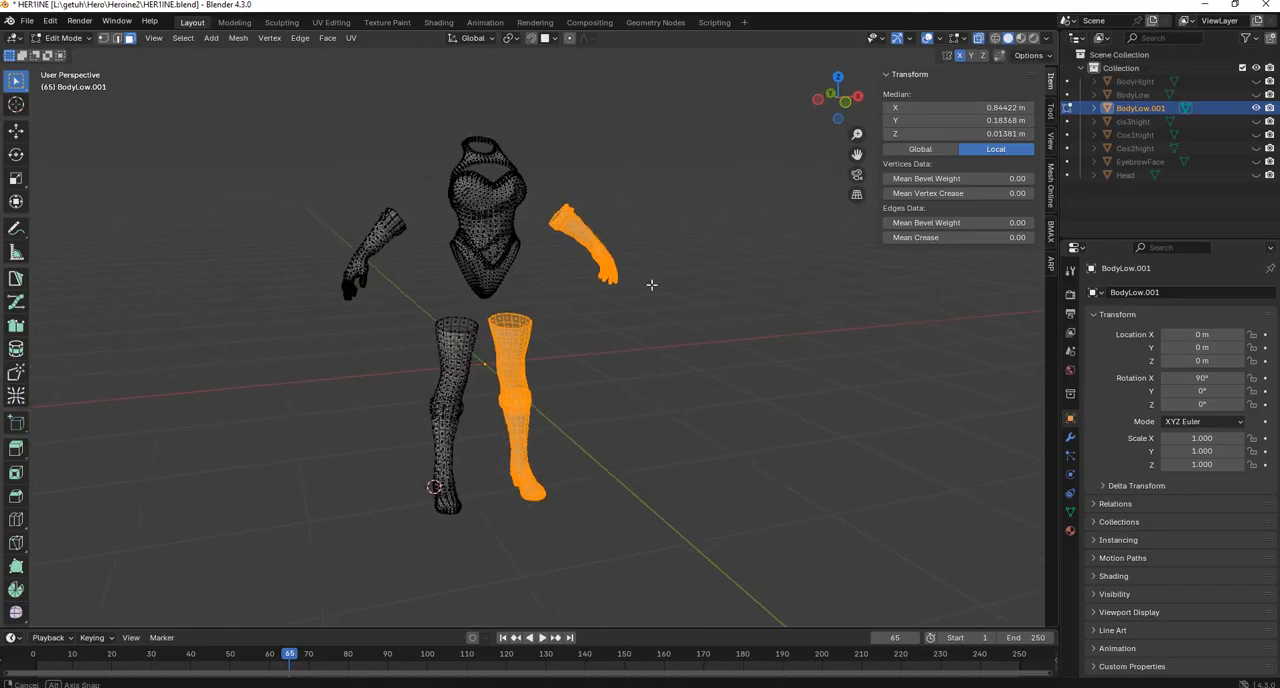
middle_drag(682, 325, 657, 338)
click(658, 344)
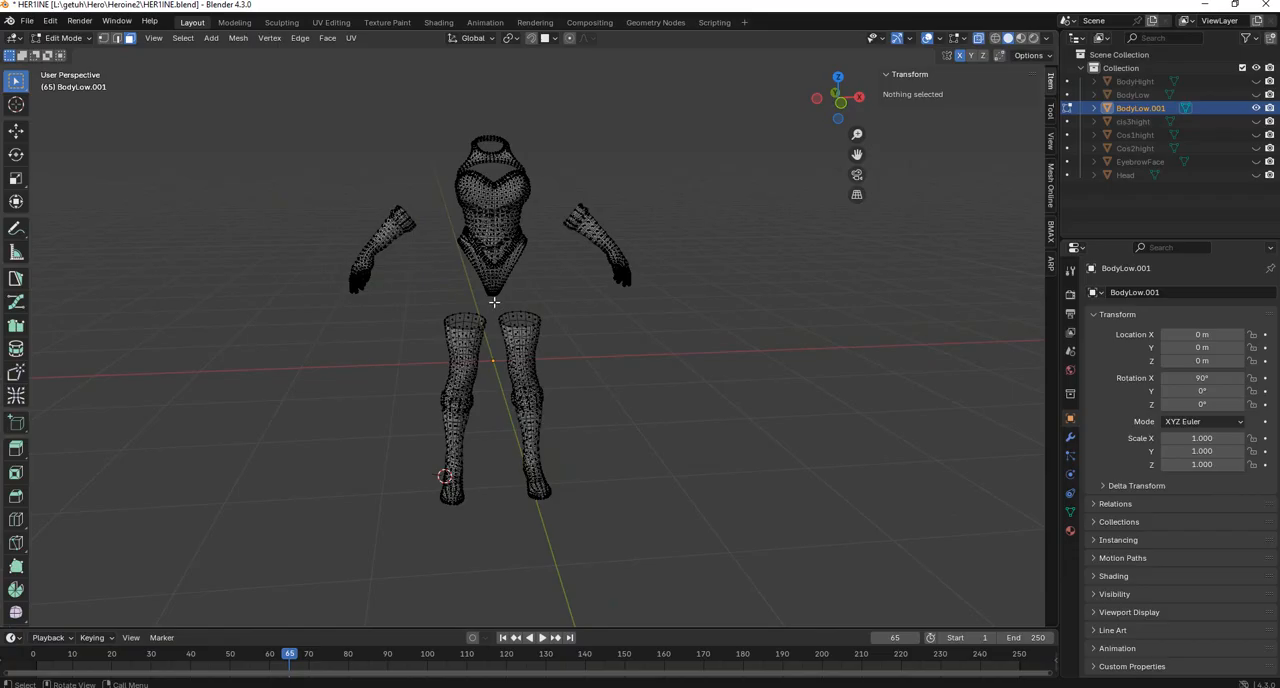
drag(494, 301, 606, 570)
drag(713, 175, 570, 377)
shift+drag(658, 166, 558, 334)
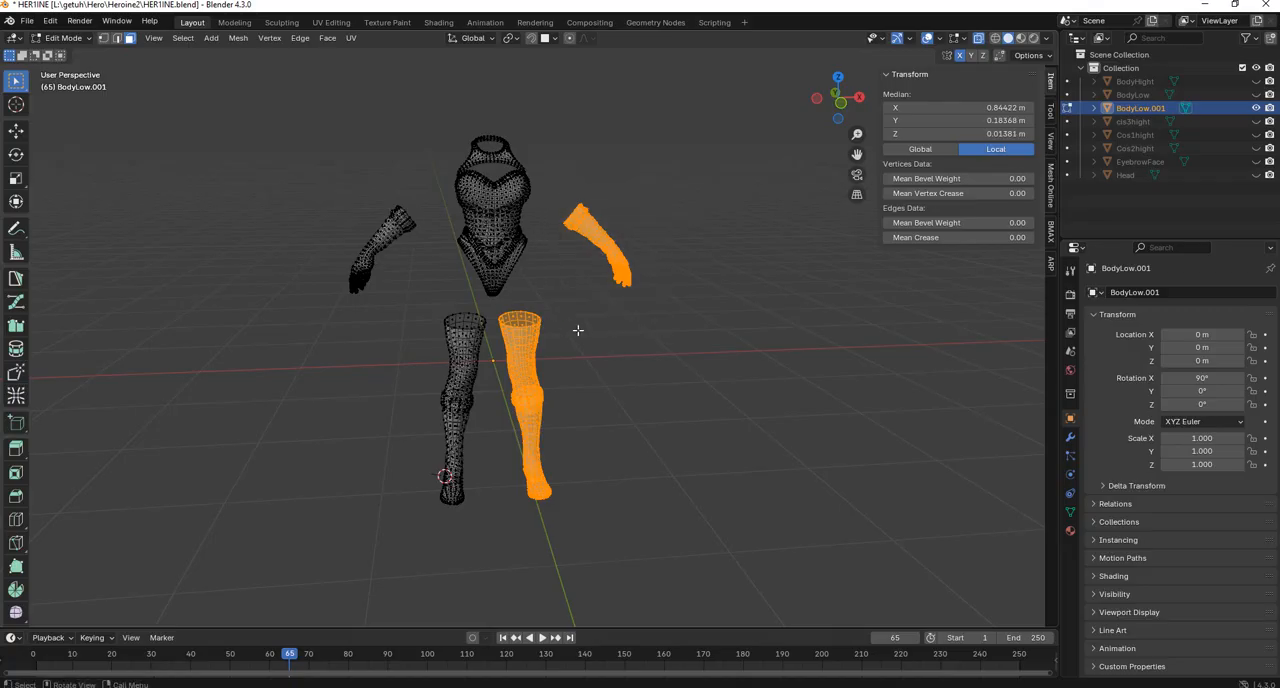
key(x)
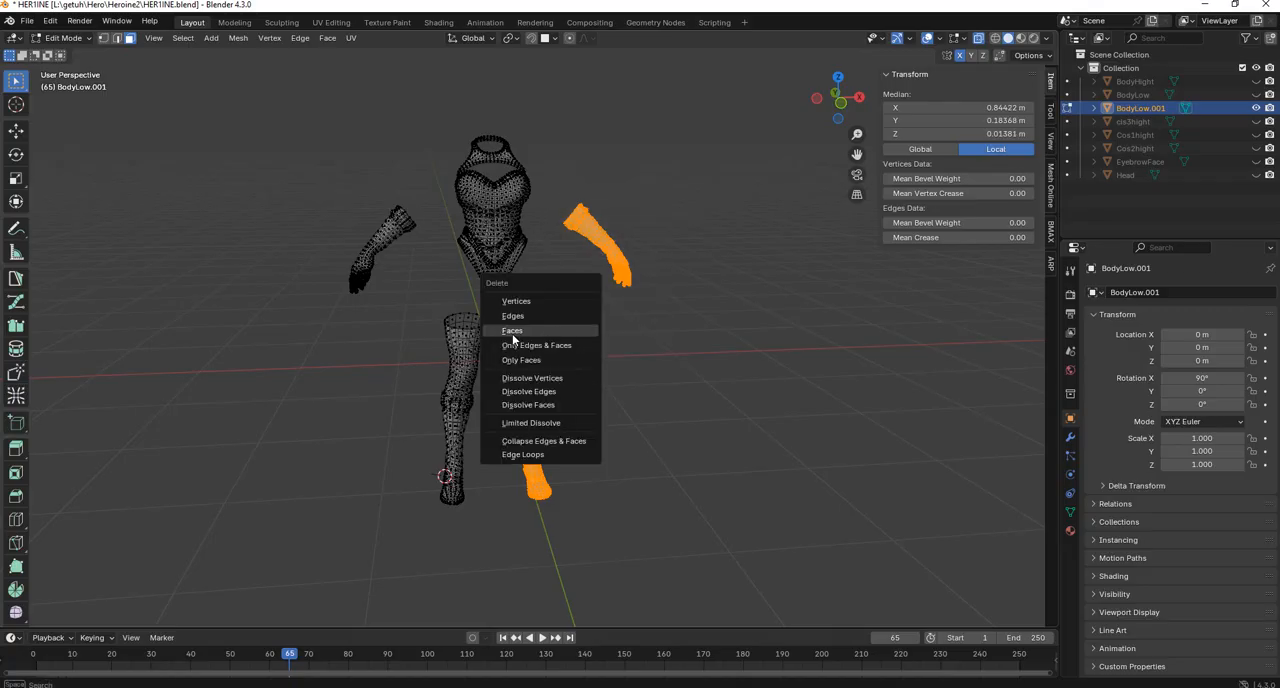
click(512, 333)
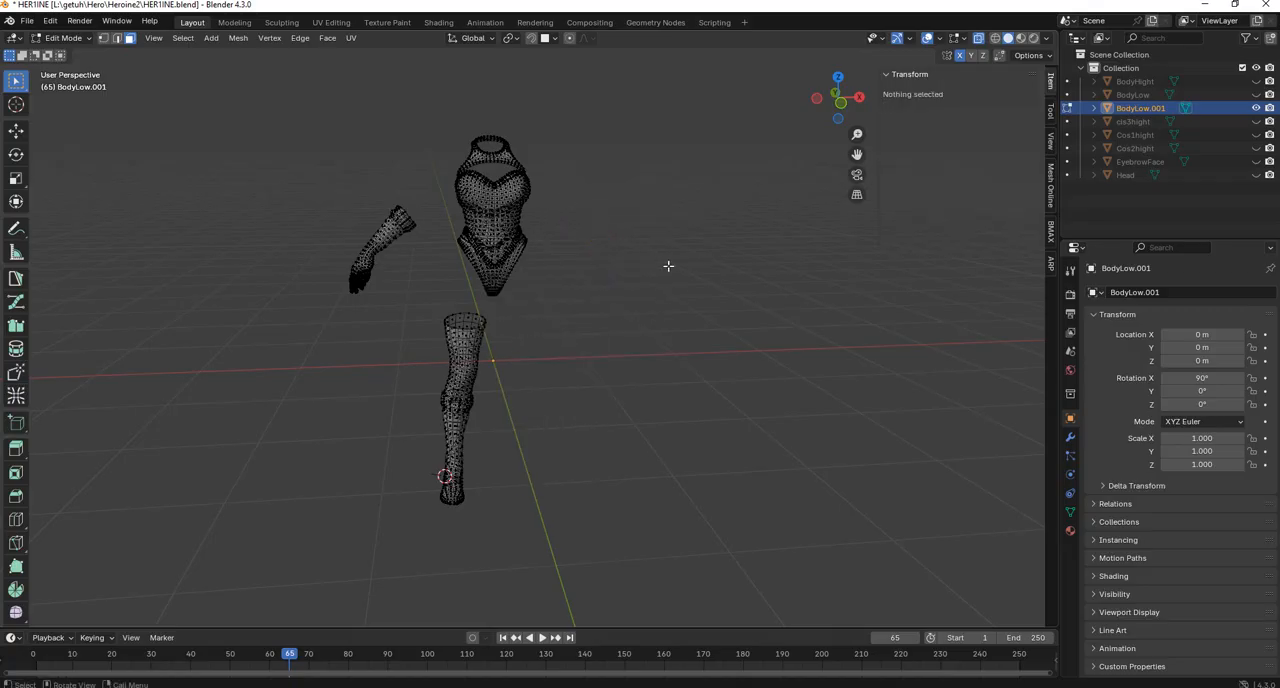
Return to Object Mode, turn off X-ray and examine the remaining bodysuit, glove and boot.
click(65, 38)
click(68, 57)
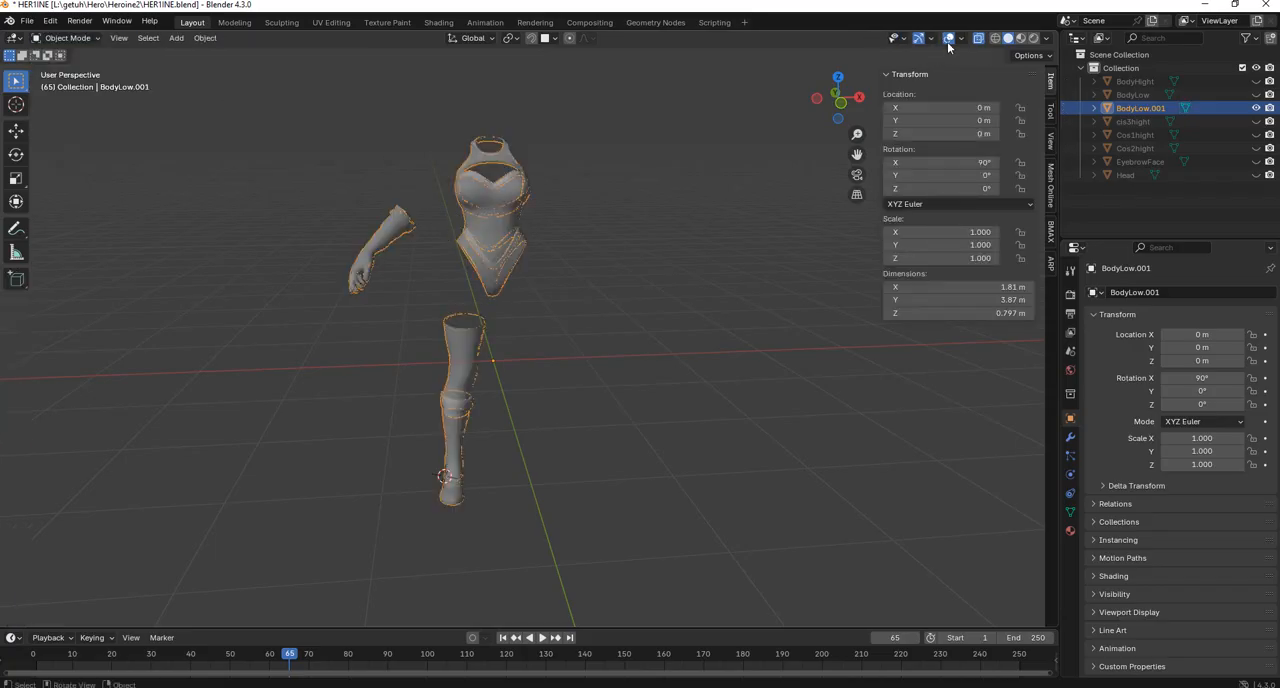
click(978, 38)
shift+middle_drag(480, 262, 542, 264)
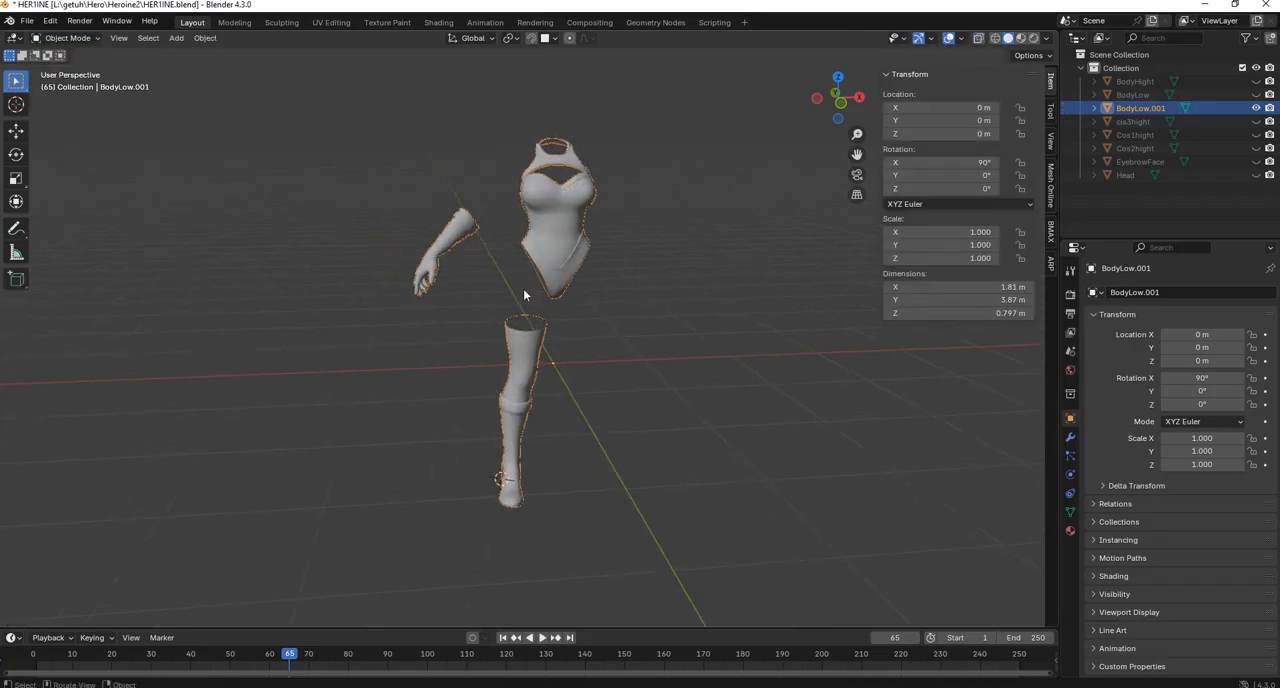
scroll(469, 255, up, 3)
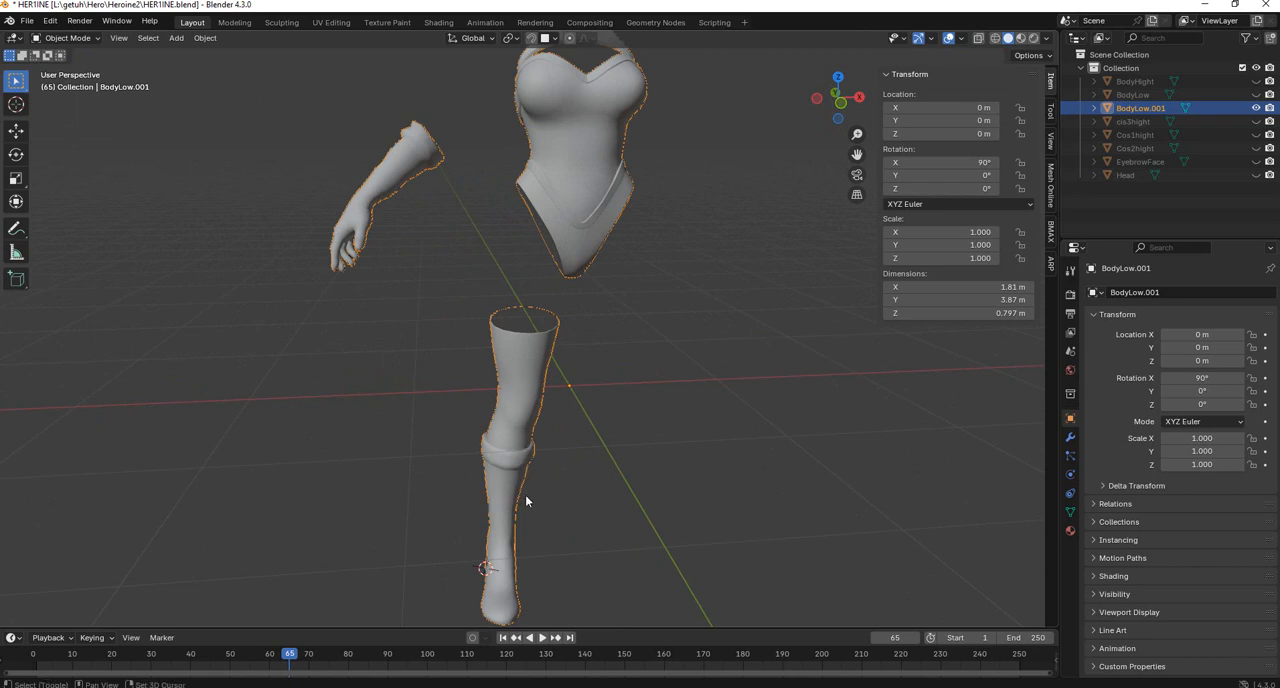
middle_drag(525, 494, 564, 441)
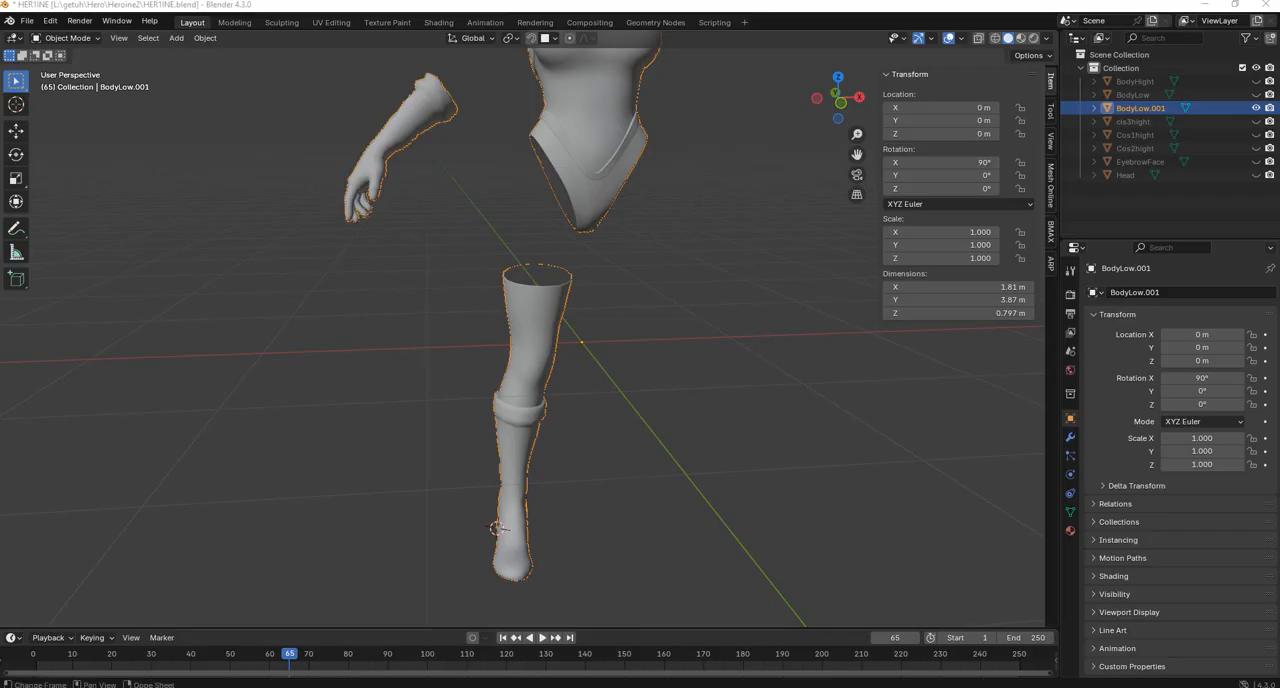
Open BodyLow.001 in Edit Mode, check the remaining boot's topology and switch to the UV Editing workspace.
key(Tab)
scroll(663, 457, down, 2)
middle_drag(617, 420, 567, 296)
scroll(601, 374, up, 3)
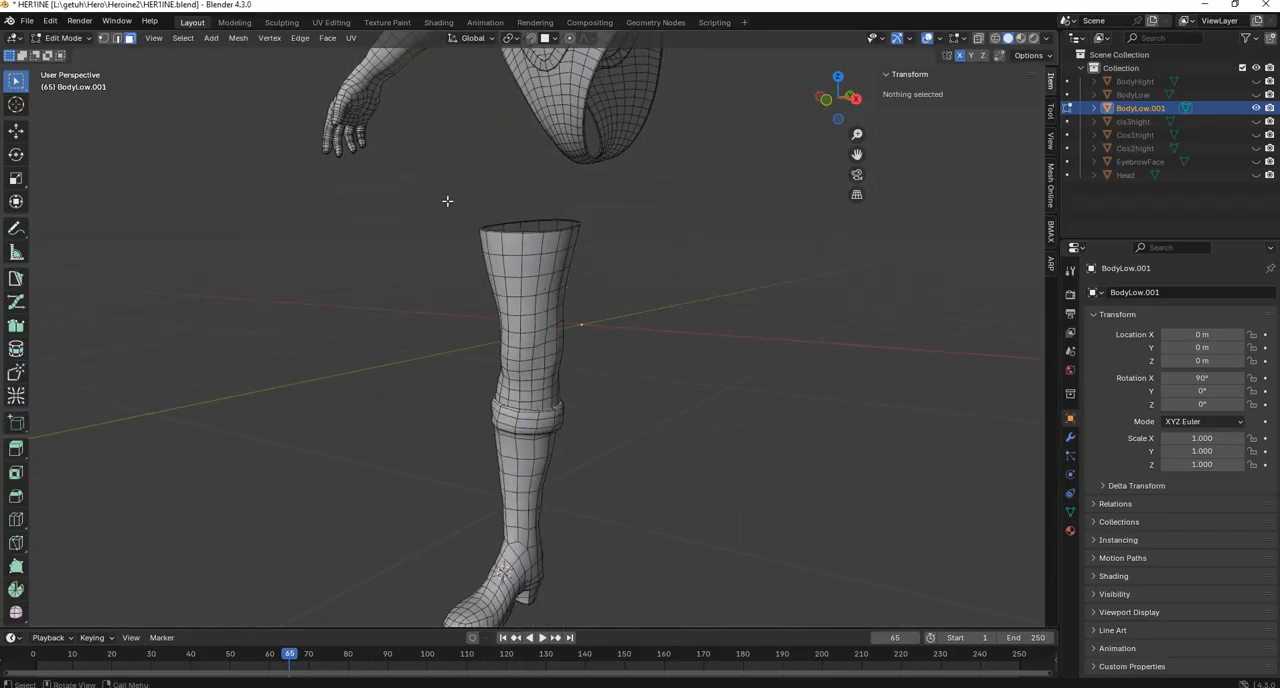
click(334, 24)
scroll(328, 250, down, 4)
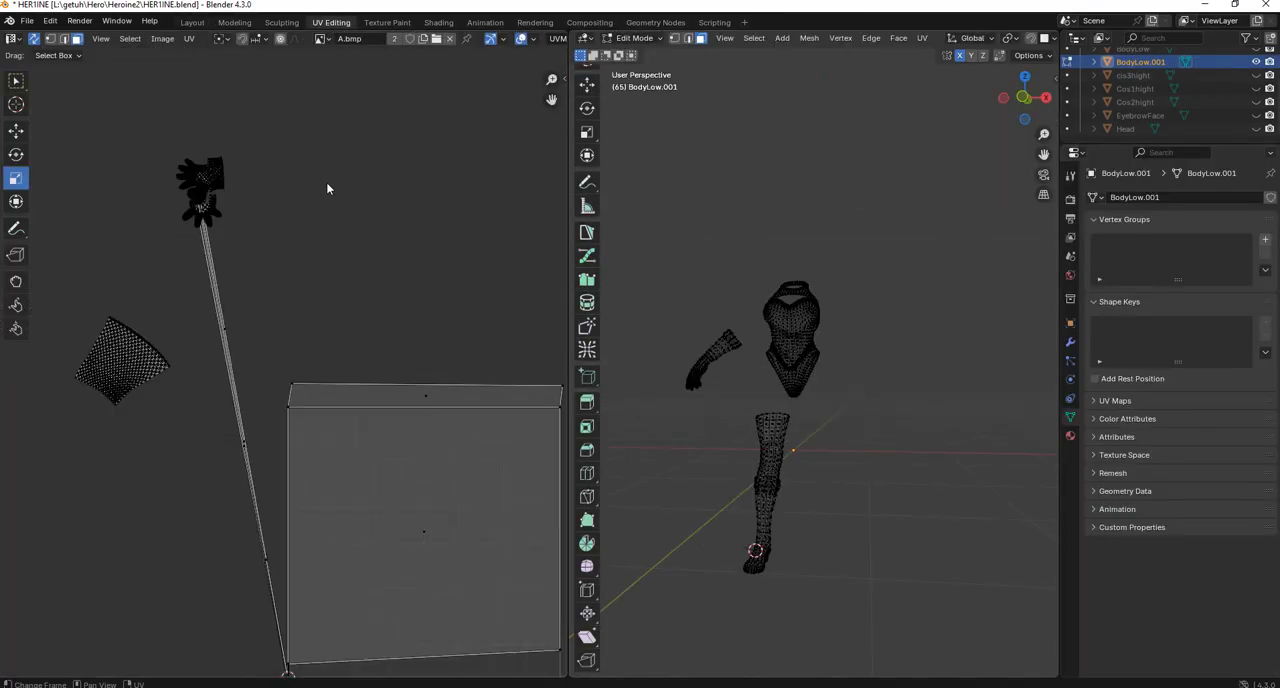
Select all UV islands of the costume mesh in the UV editor.
scroll(325, 300, up, 4)
drag(117, 160, 502, 655)
middle_drag(449, 368, 427, 326)
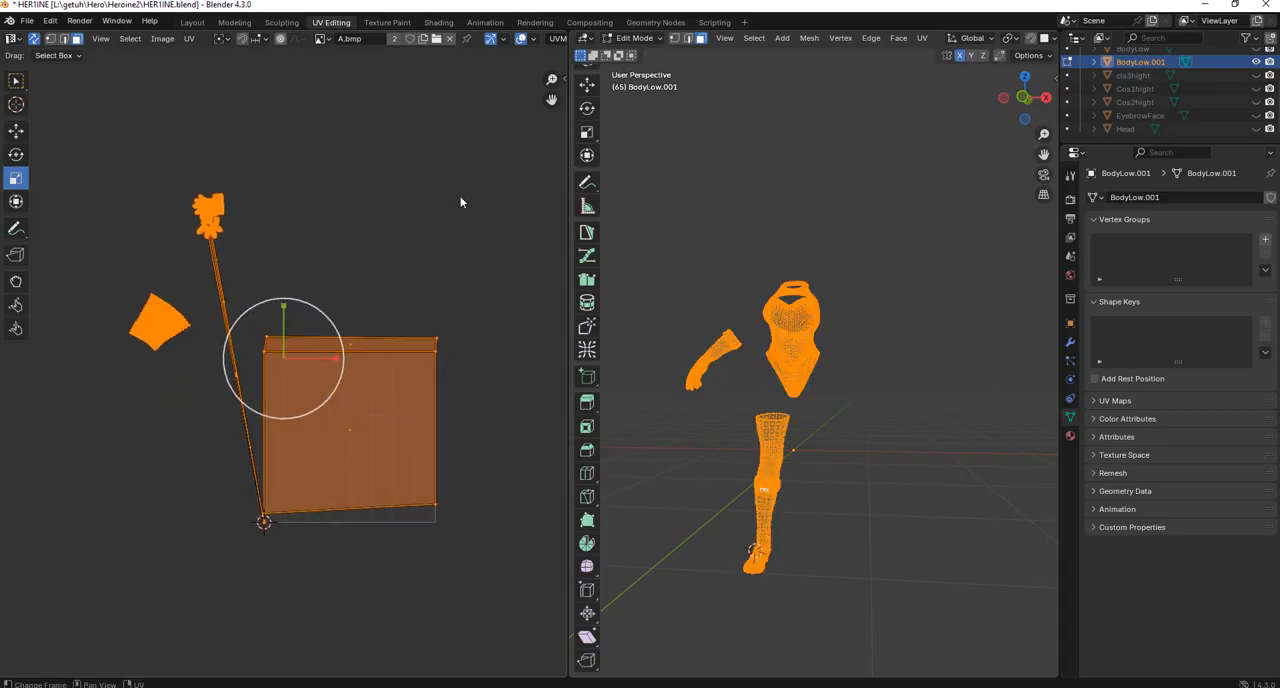
drag(478, 96, 66, 634)
scroll(361, 396, up, 3)
scroll(361, 396, down, 3)
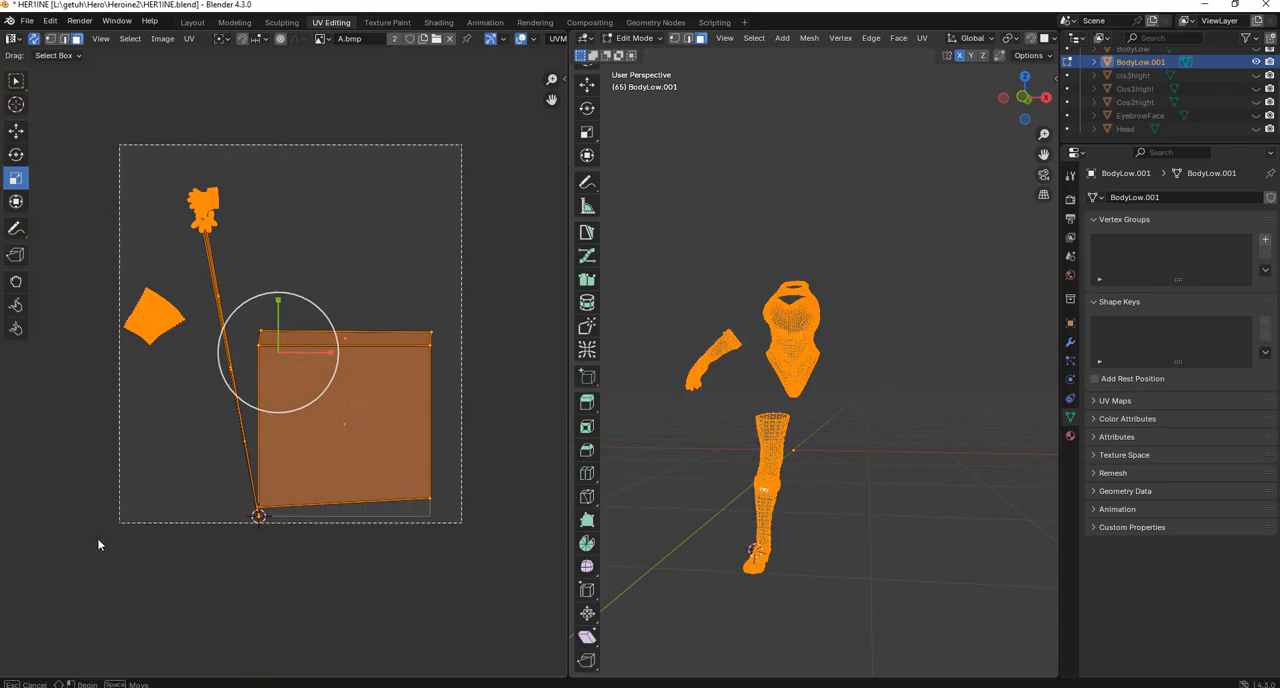
Clear the selection of the entire costume mesh.
scroll(792, 411, up, 3)
middle_drag(792, 411, 936, 154)
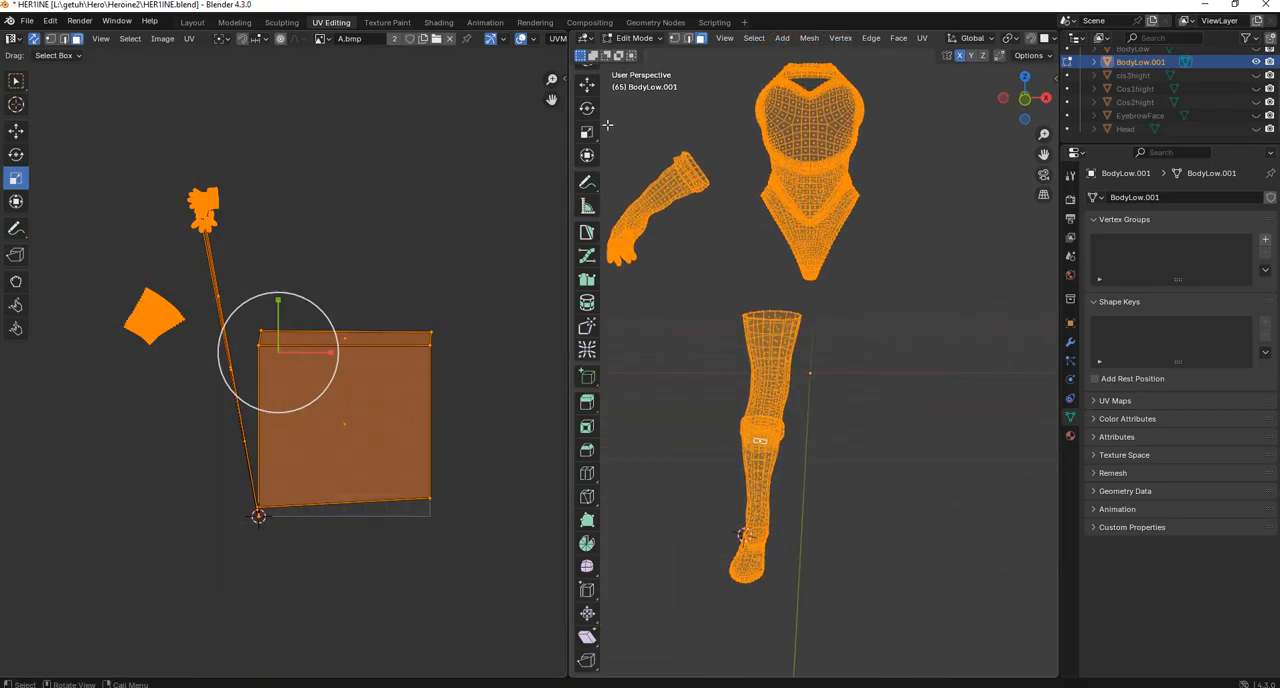
click(1050, 57)
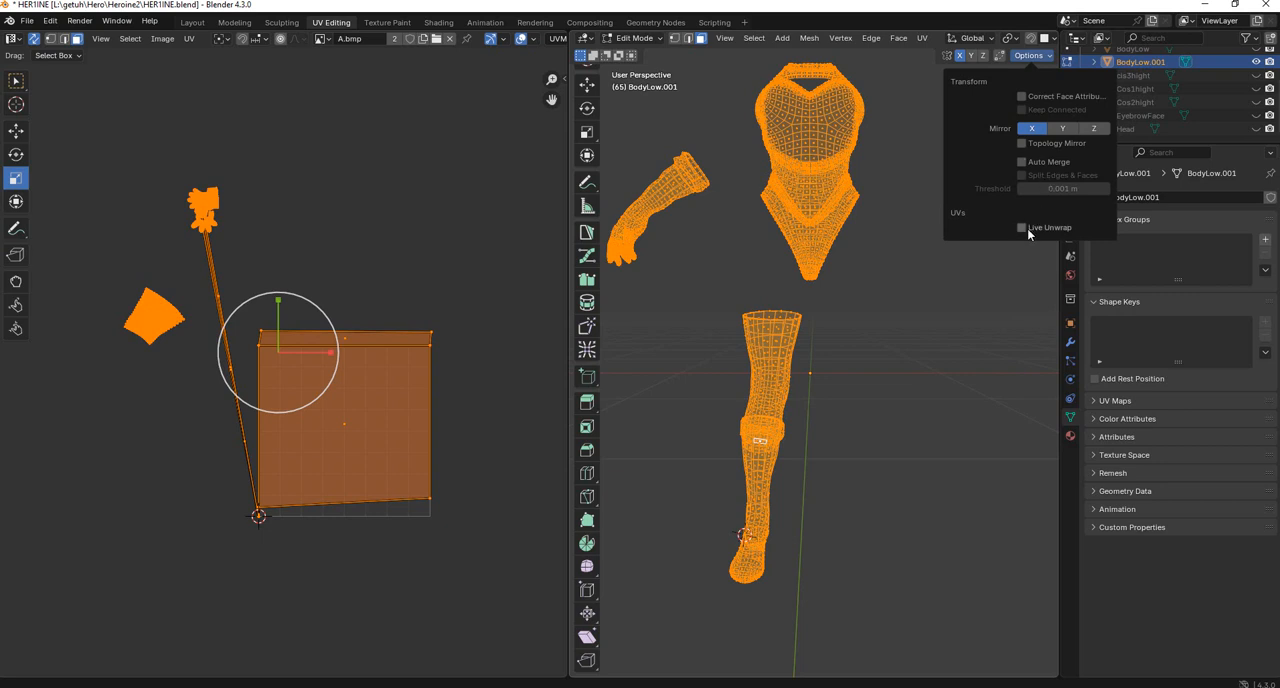
click(956, 337)
scroll(820, 350, up, 2)
scroll(817, 343, down, 2)
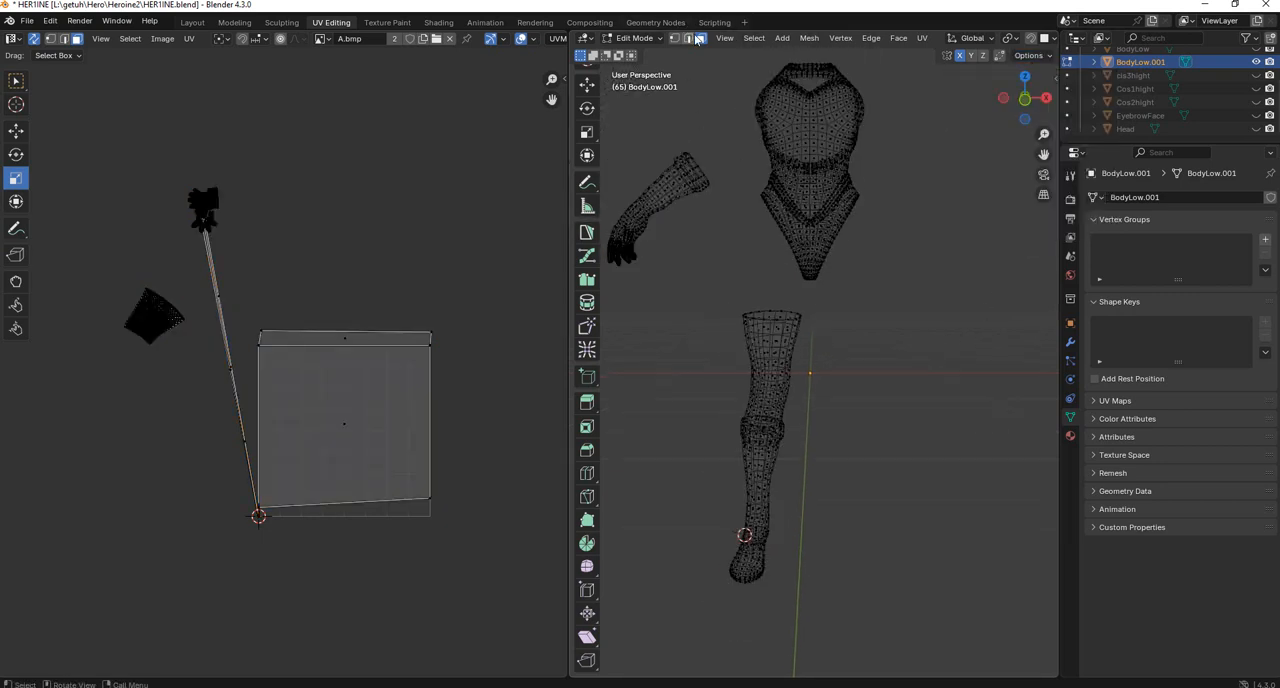
Enlarge the 3D viewport beside the UV editor and switch to edge selection on the boot.
drag(566, 148, 314, 150)
middle_drag(640, 360, 662, 364)
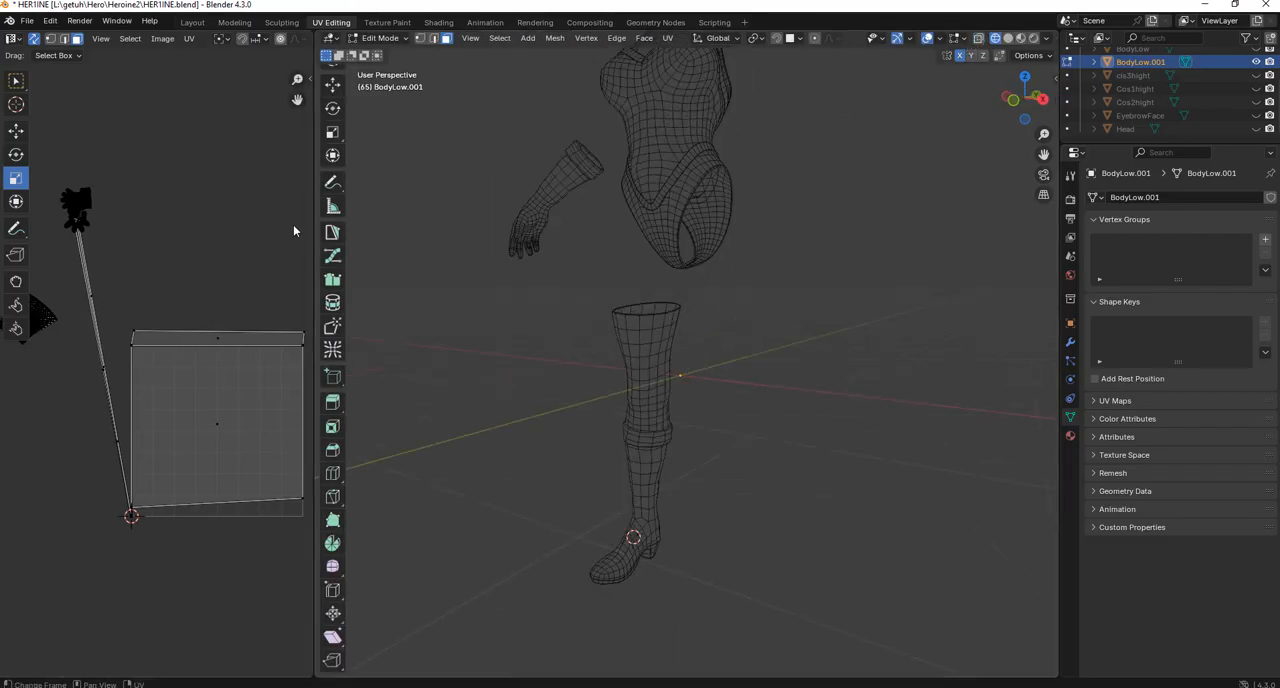
drag(313, 230, 416, 232)
scroll(763, 380, up, 5)
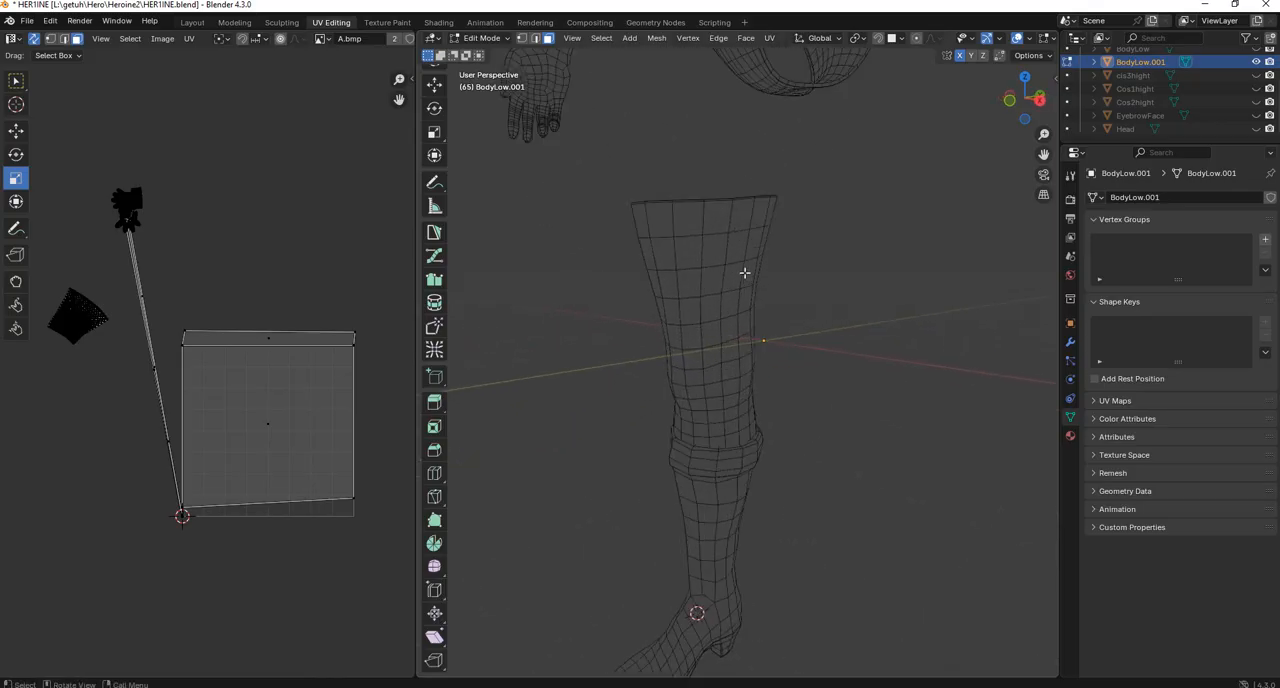
key(2)
alt+click(746, 247)
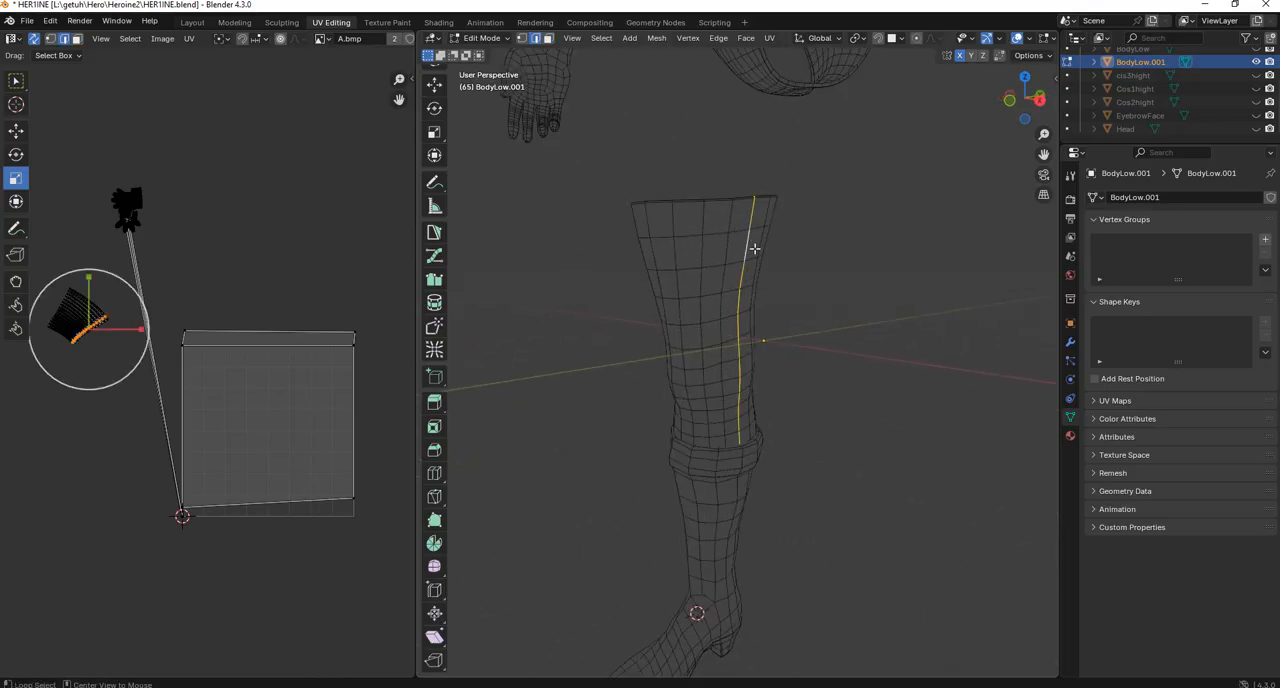
alt+middle_drag(754, 249, 794, 353)
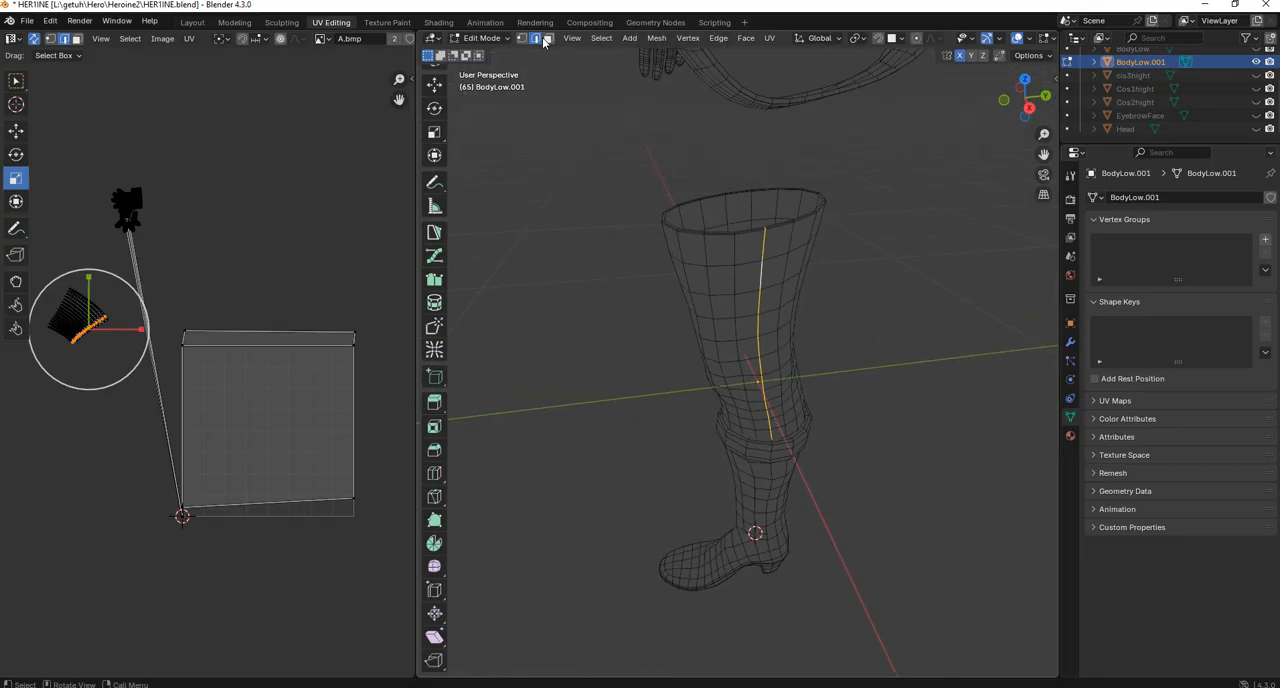
click(784, 482)
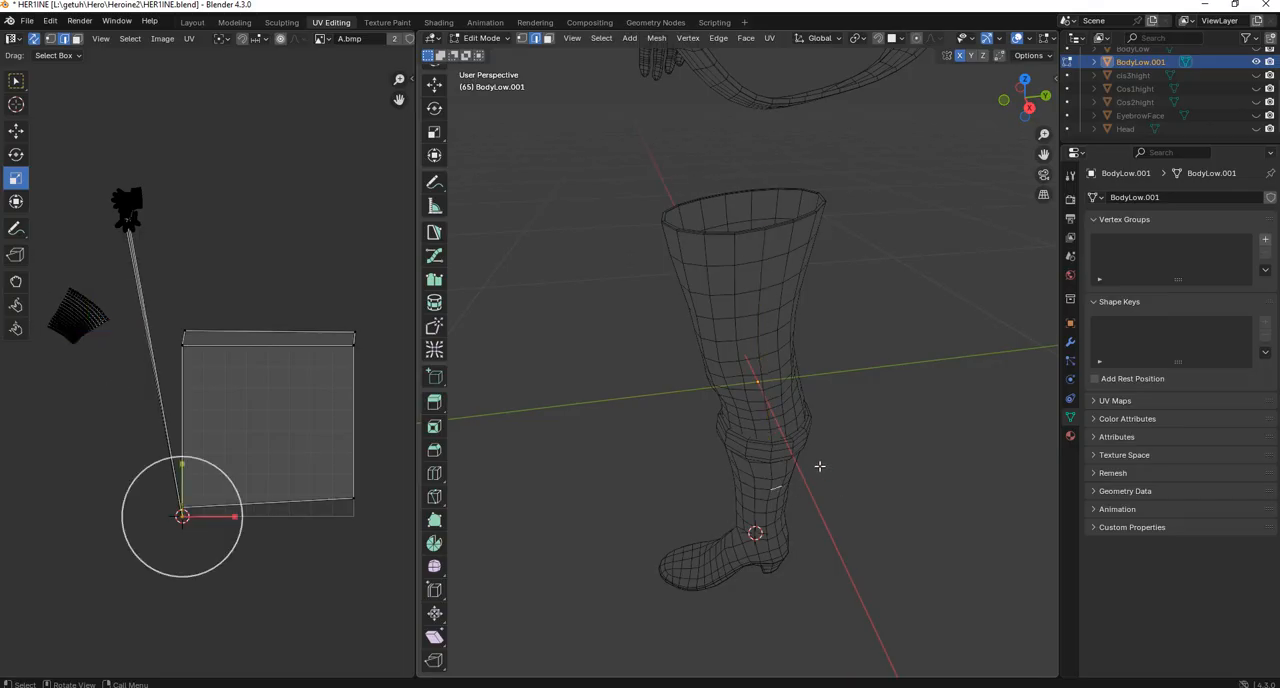
Select the edge loop that runs around the outline of the boot's sole from underneath.
mouse_move(819, 466)
middle_down()
mouse_move(829, 534)
mouse_move(814, 471)
mouse_move(843, 391)
mouse_move(815, 293)
mouse_move(828, 486)
middle_up()
ctrl+middle_drag(690, 503, 691, 463)
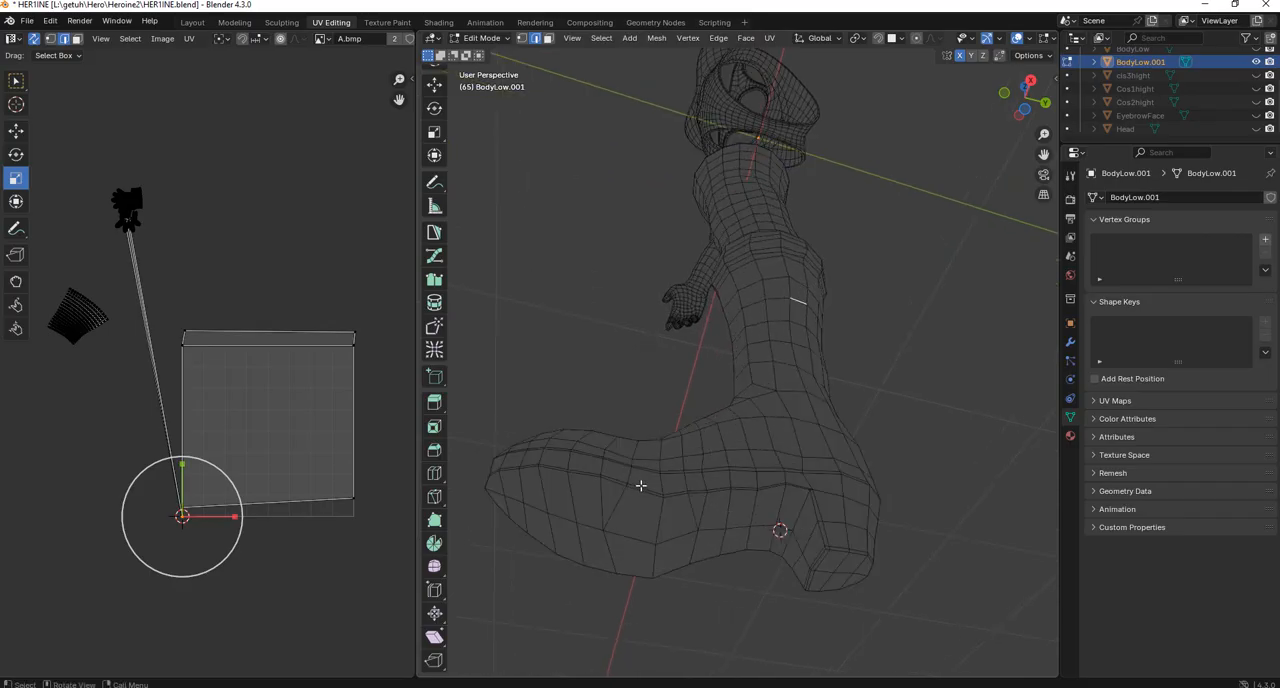
ctrl+middle_drag(643, 485, 671, 440)
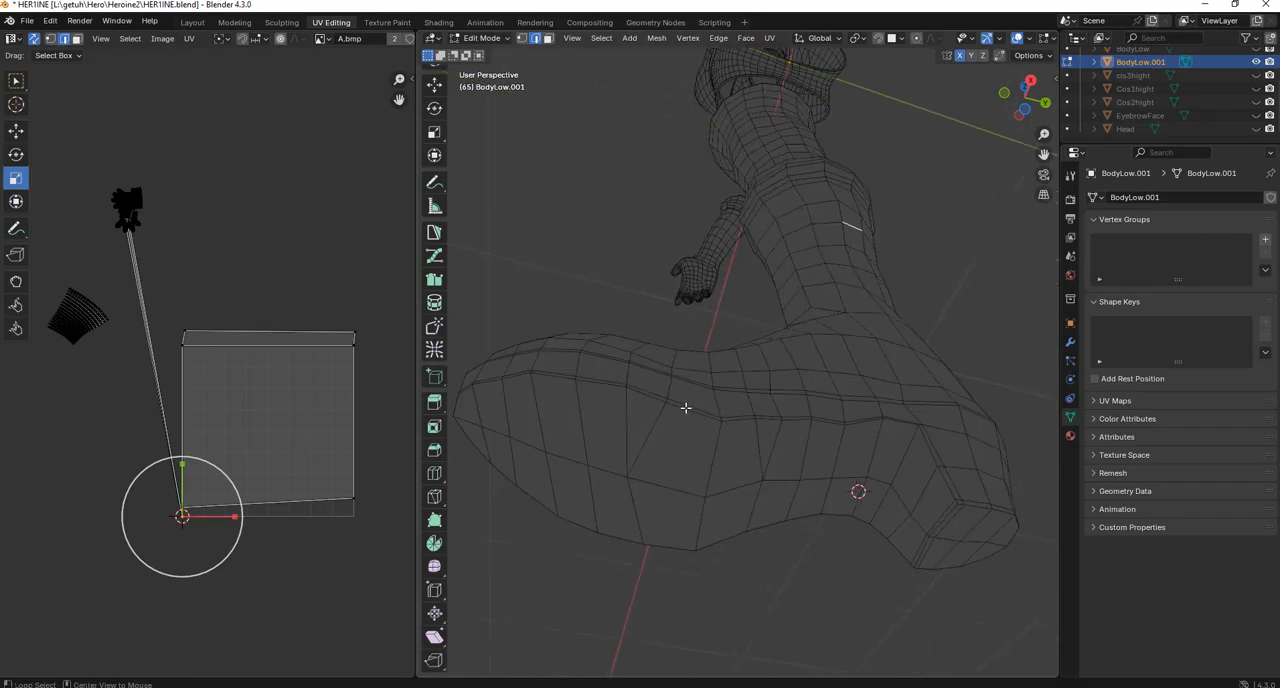
click(686, 406)
alt+click(694, 408)
middle_drag(810, 423, 126, 538)
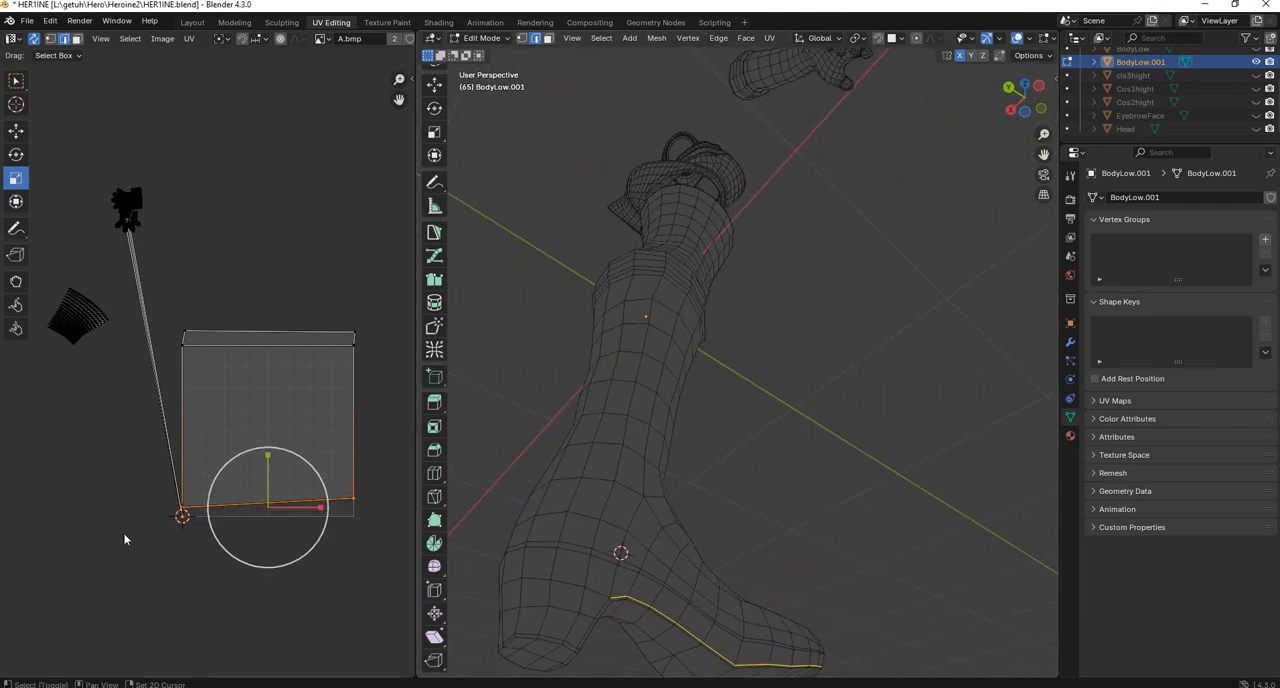
Add the edges running down the heel from the arch and around the heel's bottom rim to the selection.
middle_drag(563, 536, 620, 364)
scroll(596, 381, up, 5)
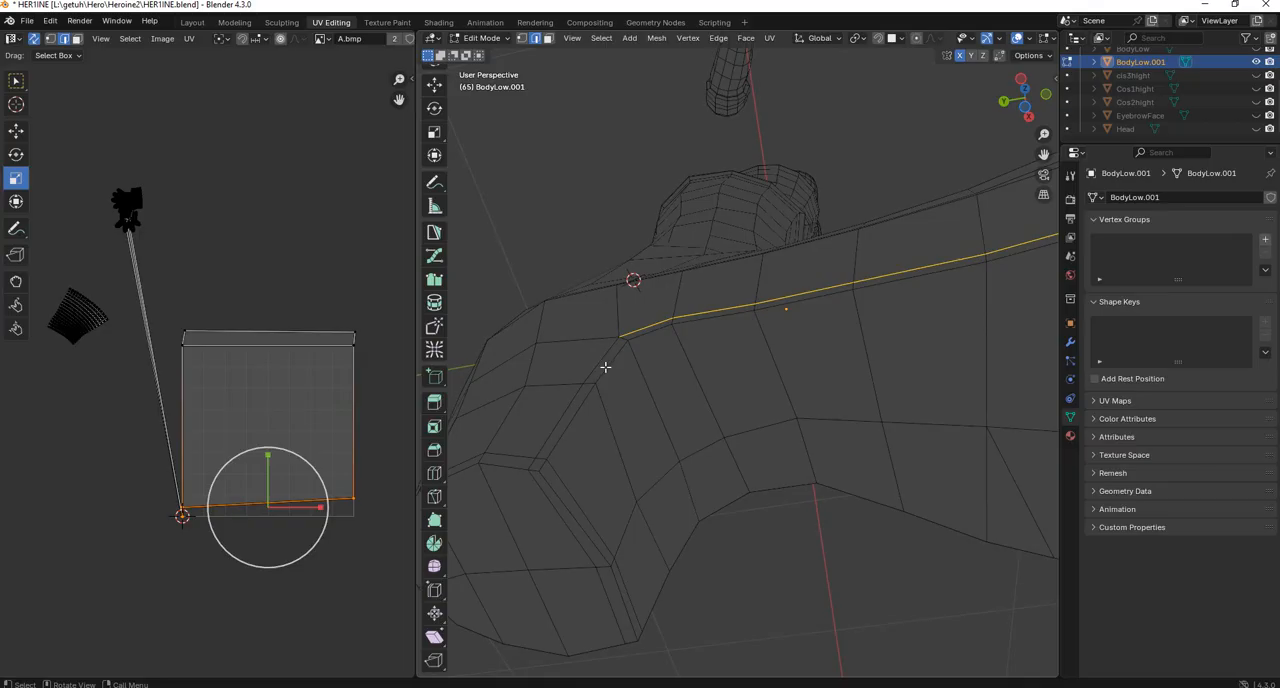
alt+shift+click(601, 364)
scroll(620, 431, down, 6)
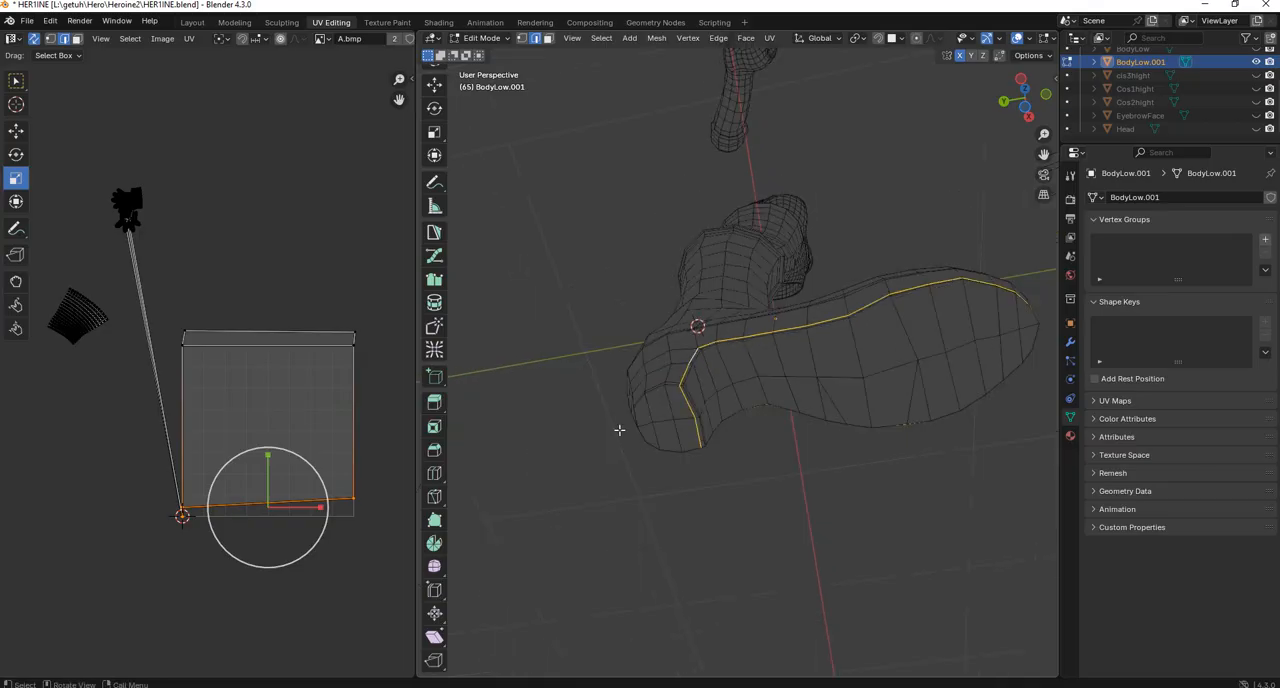
middle_drag(654, 435, 943, 466)
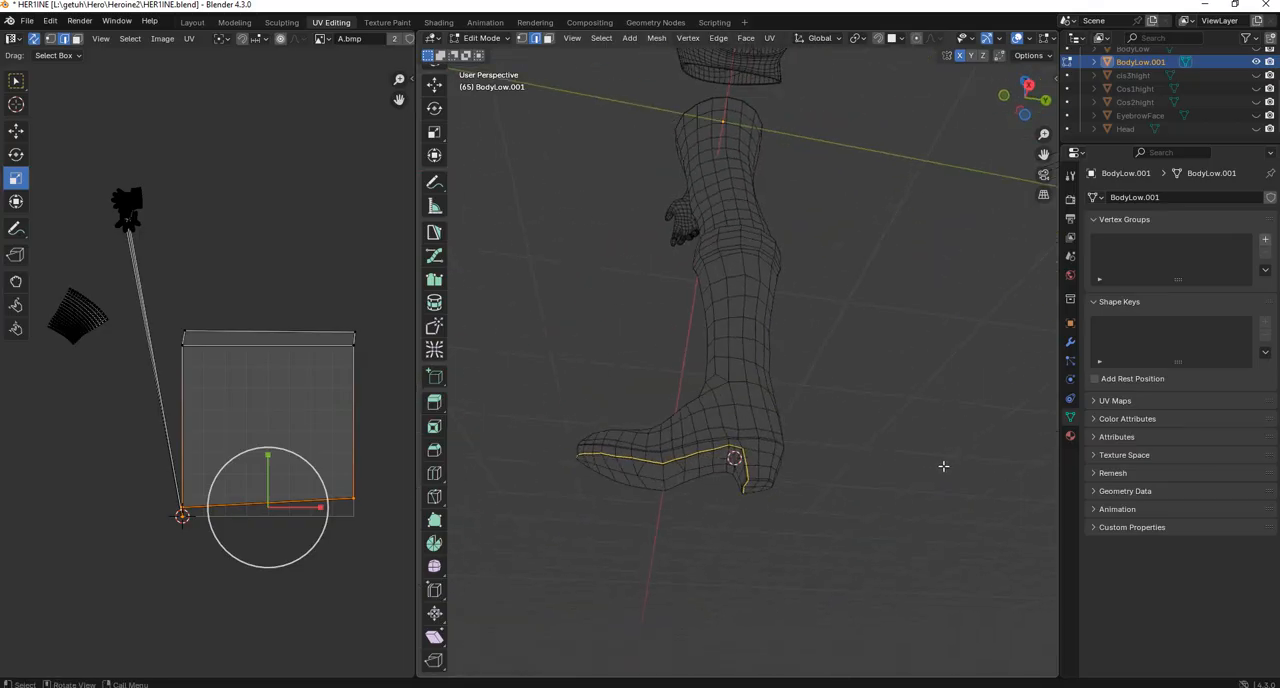
scroll(874, 534, up, 3)
shift+middle_drag(874, 541, 852, 461)
scroll(768, 491, up, 2)
mouse_move(759, 494)
middle_down()
mouse_move(763, 509)
mouse_move(742, 508)
middle_up()
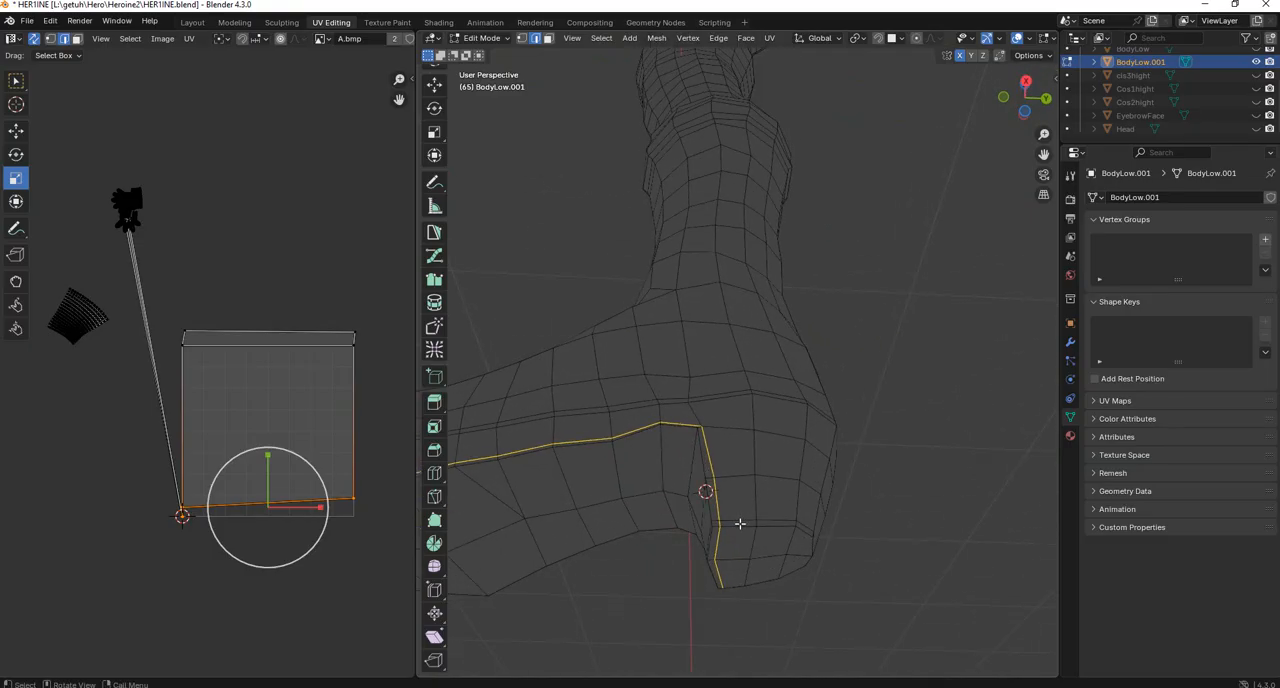
middle_drag(740, 520, 622, 514)
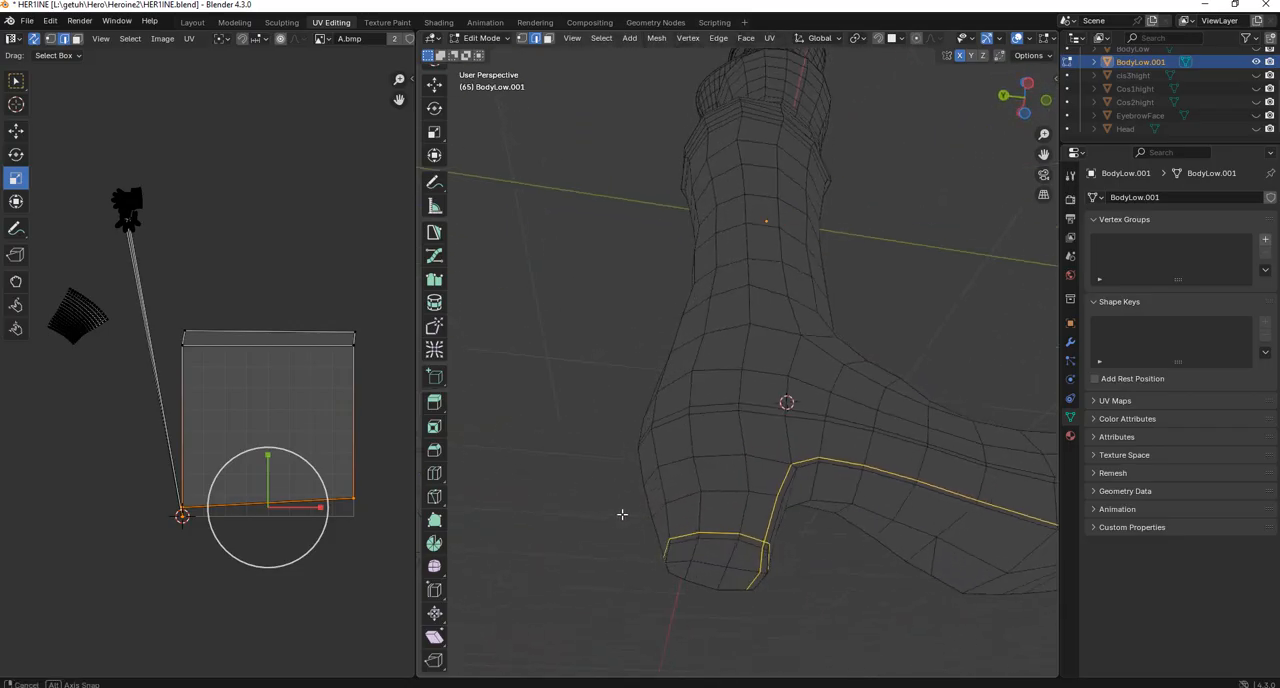
Remove the stray edges along the bottom front of the heel from the edge selection.
middle_drag(748, 522, 717, 486)
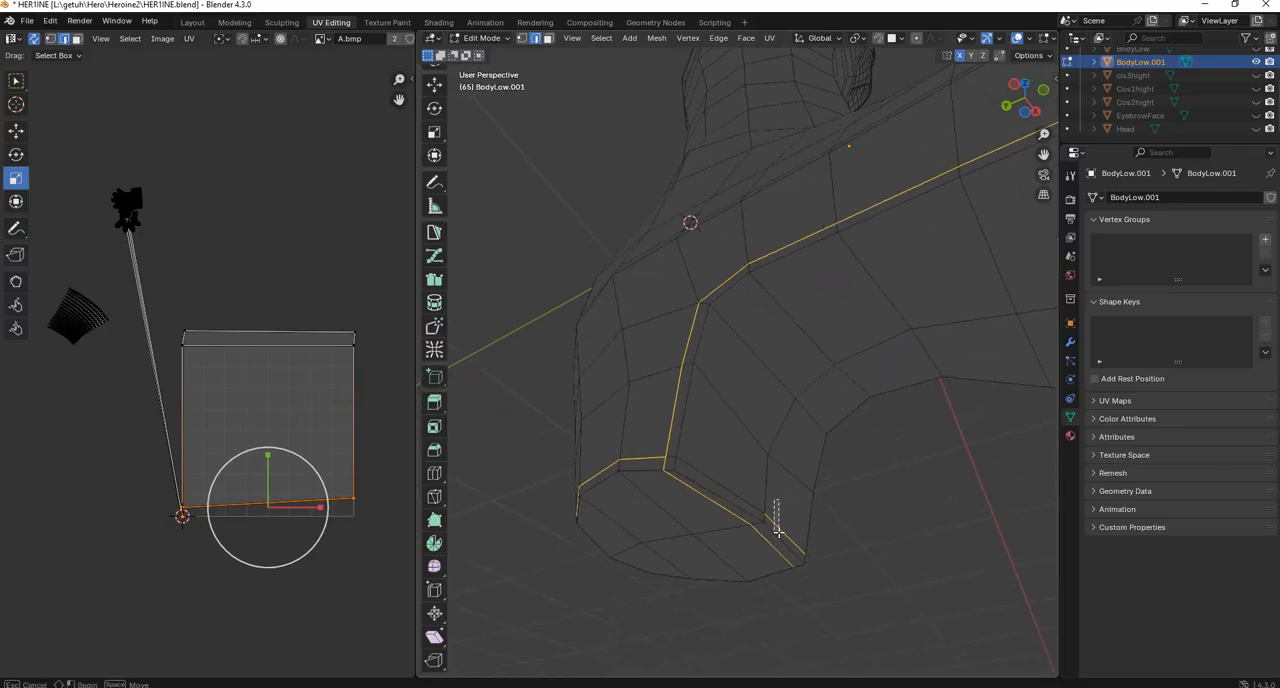
middle_drag(777, 520, 759, 424)
key(b)
key(Escape)
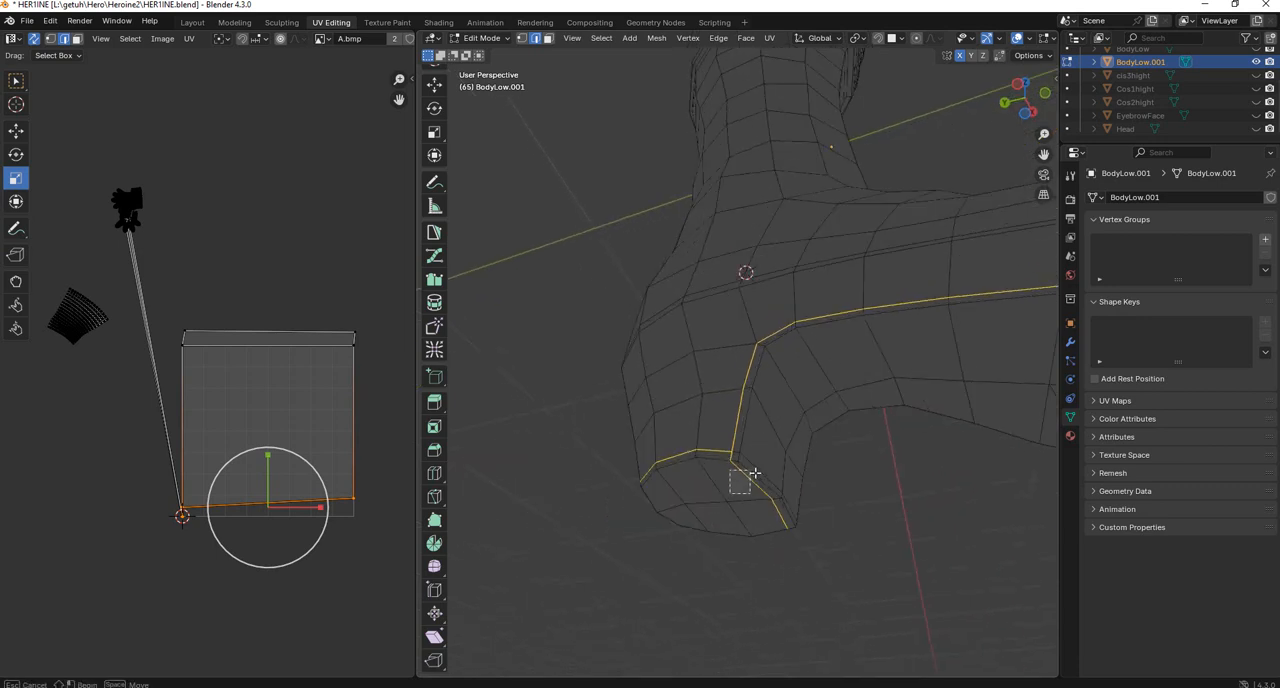
middle_drag(808, 491, 703, 359)
middle_drag(755, 459, 731, 446)
scroll(790, 460, up, 2)
Mark the selected sole and heel edges as a seam and unwrap the costume mesh.
key(ctrl+e)
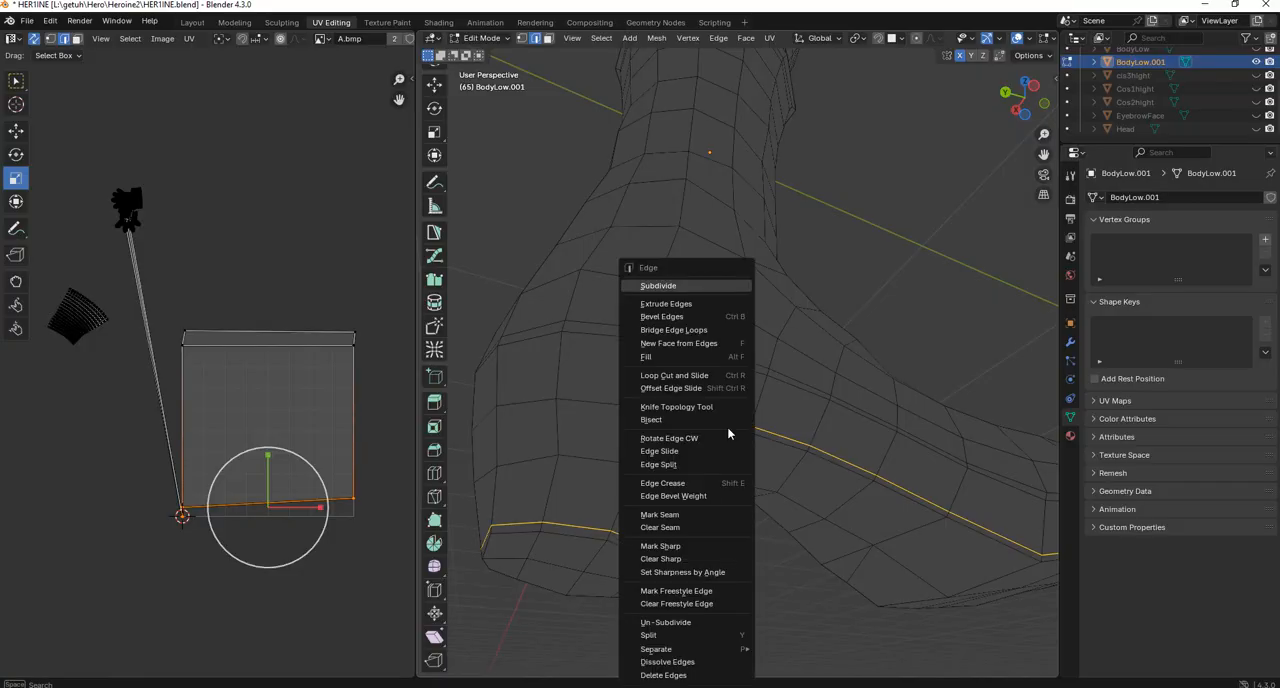
click(680, 513)
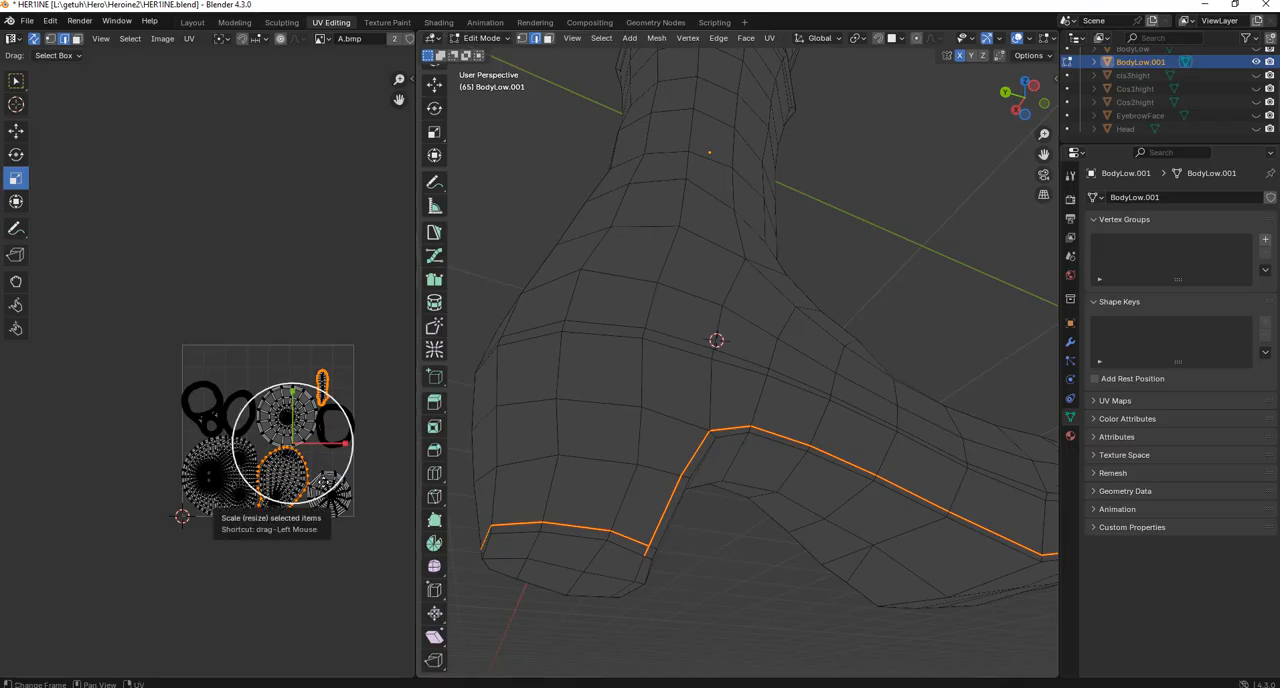
shift+middle_drag(746, 477, 734, 374)
scroll(308, 490, up, 2)
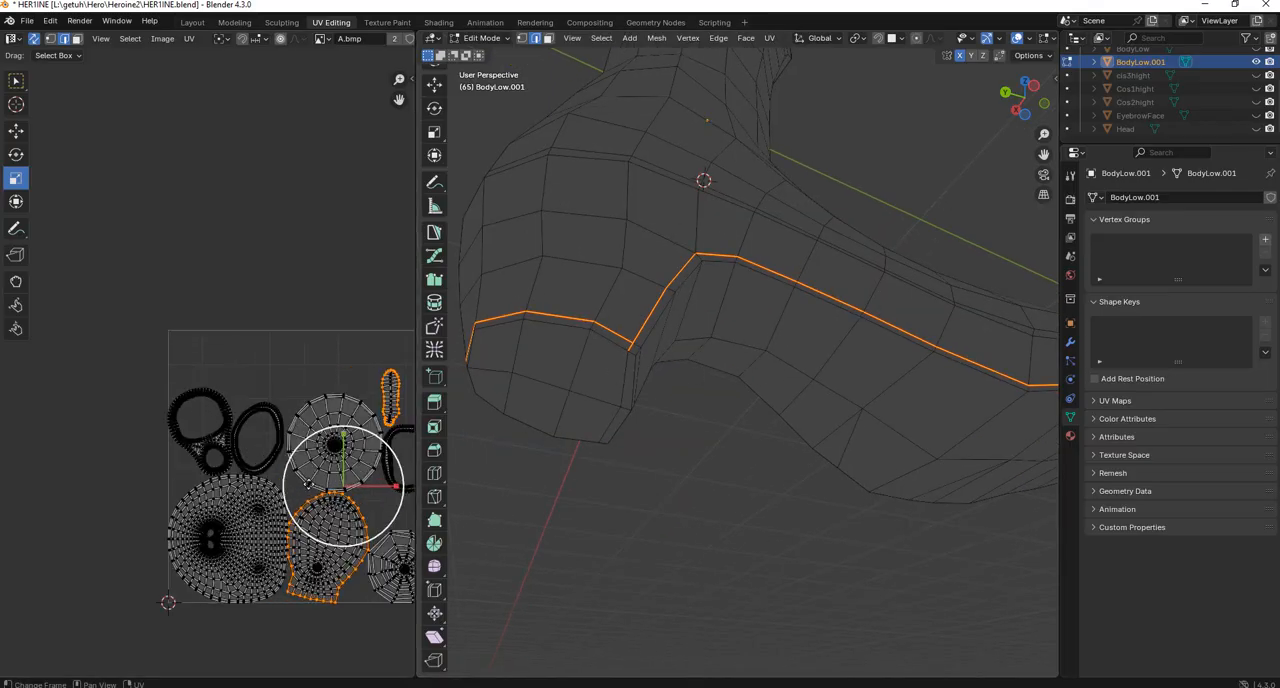
In face selection, select the sole's small UV island to check which boot faces it covers.
middle_drag(337, 401, 257, 387)
scroll(731, 257, down, 3)
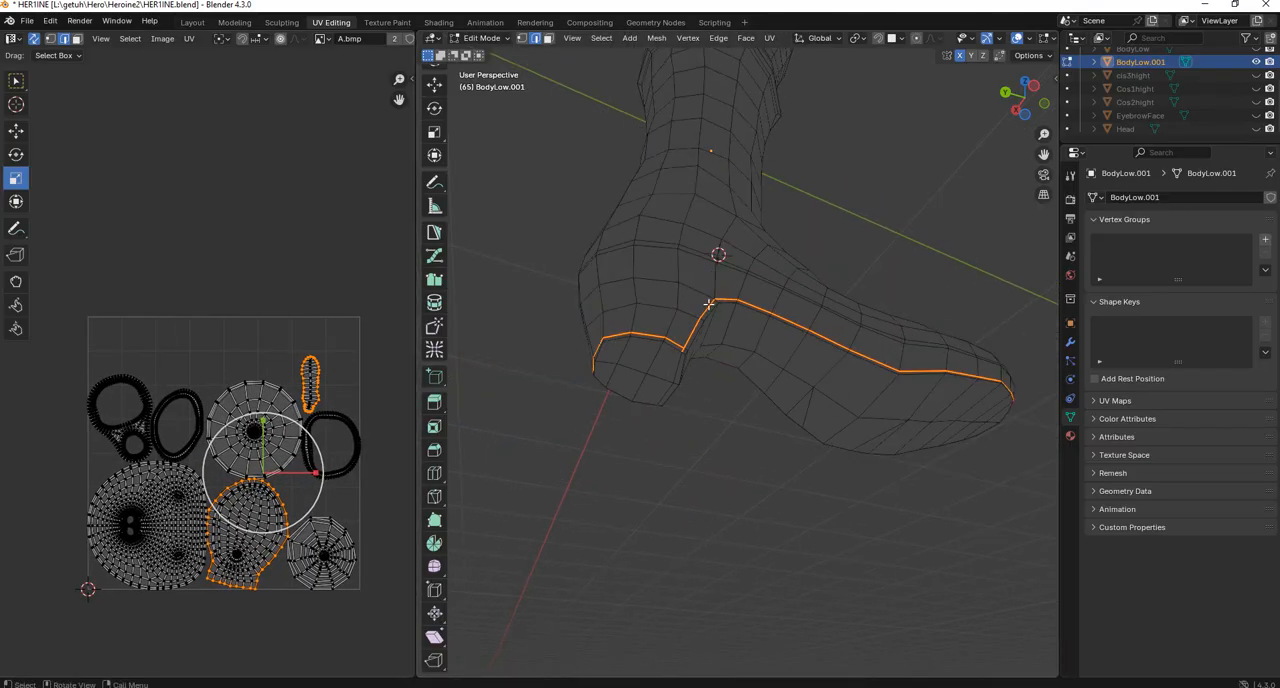
scroll(300, 345, up, 2)
middle_drag(344, 342, 294, 340)
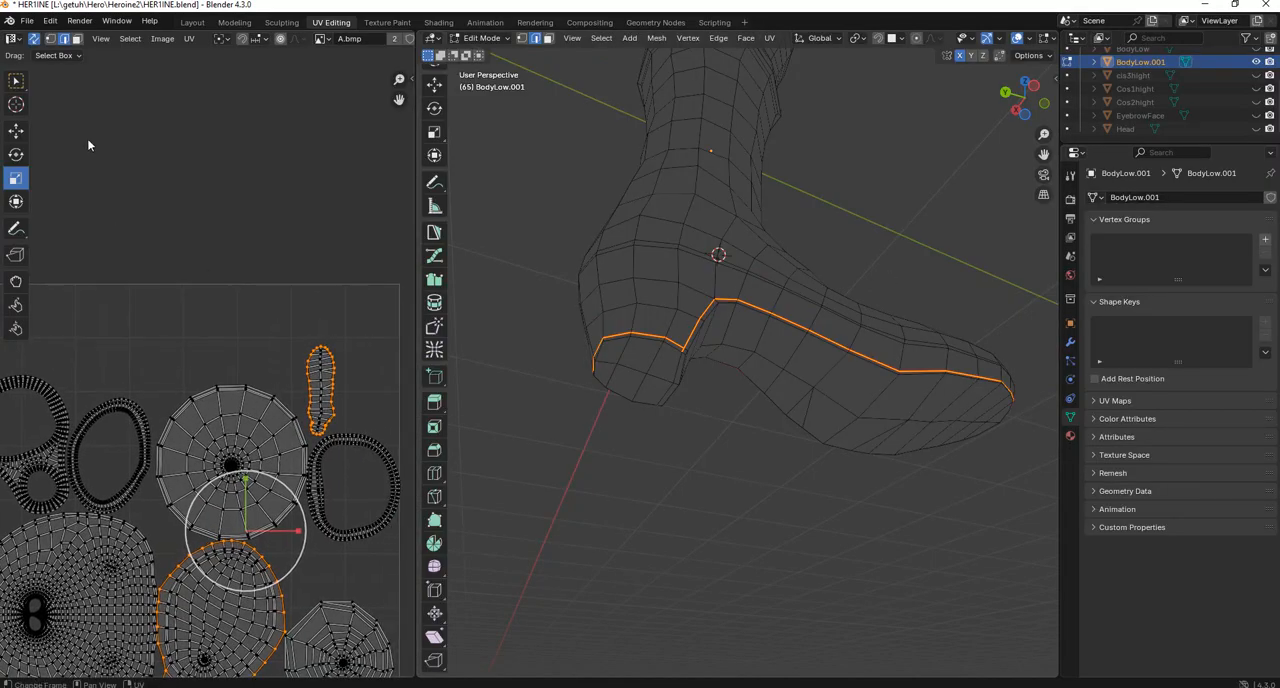
click(76, 39)
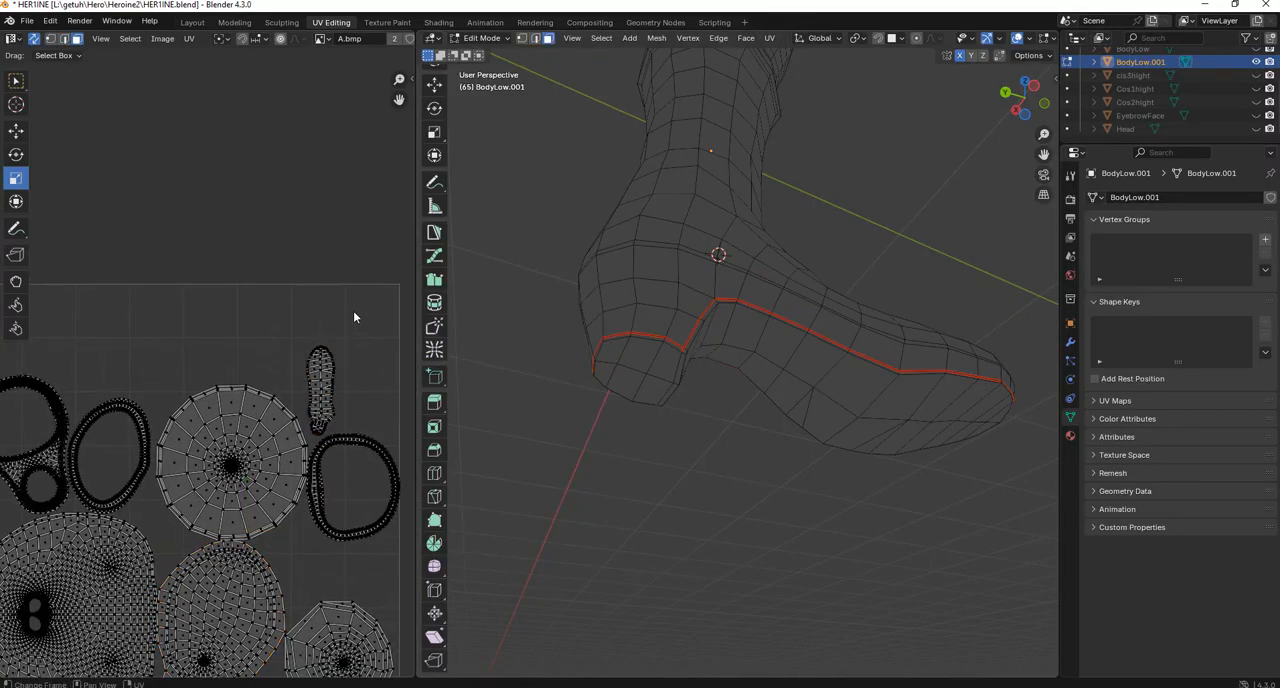
drag(355, 312, 309, 432)
scroll(309, 432, up, 3)
middle_drag(304, 342, 249, 291)
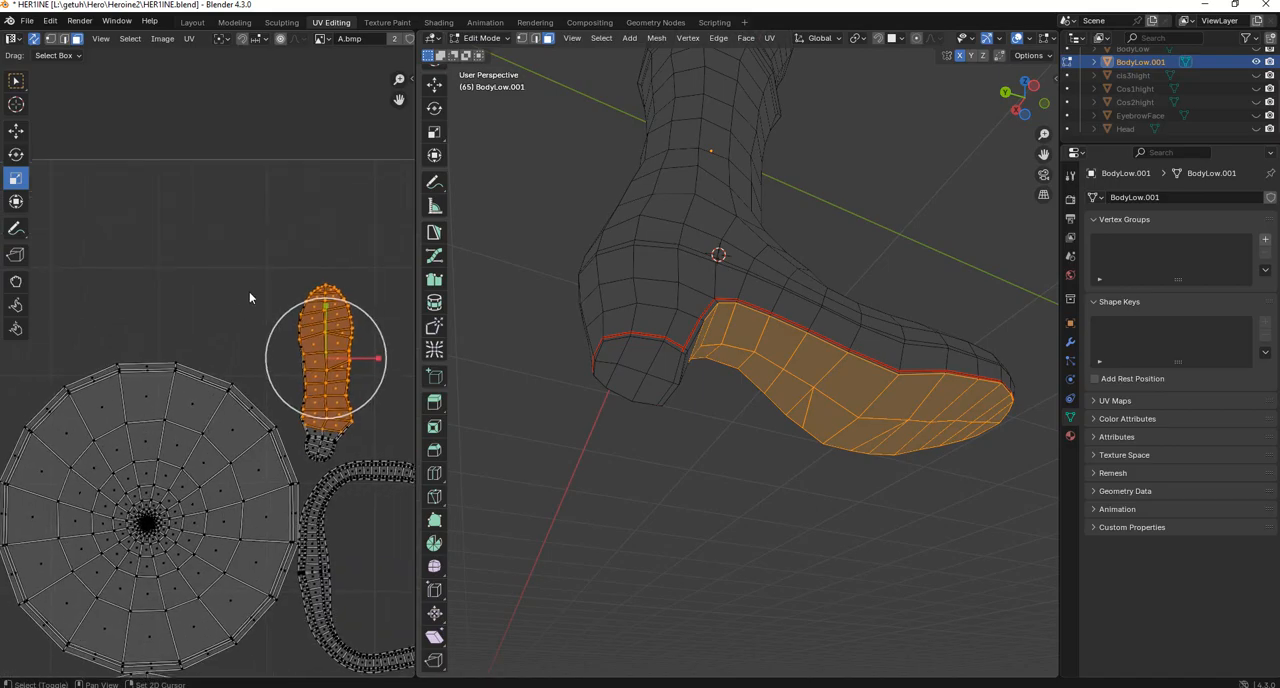
drag(370, 222, 297, 455)
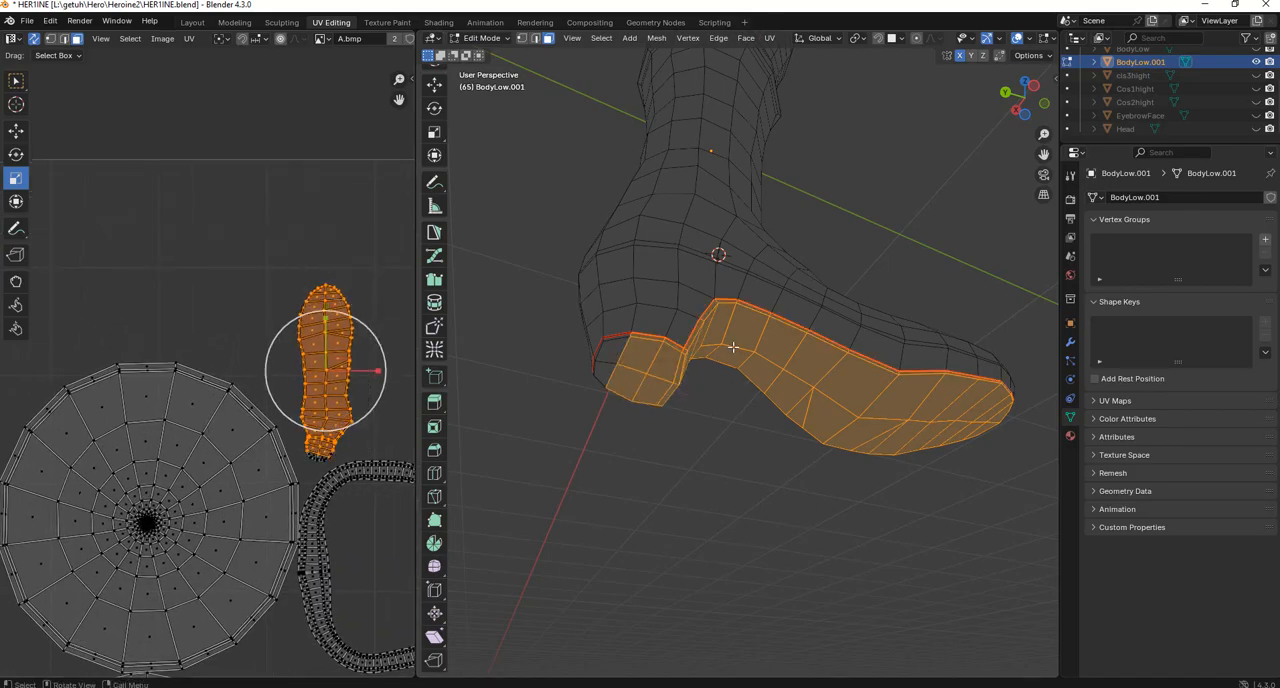
Select the UV islands of the boot upper and the sole in turn to check how the seam separates them.
click(690, 257)
scroll(293, 455, down, 5)
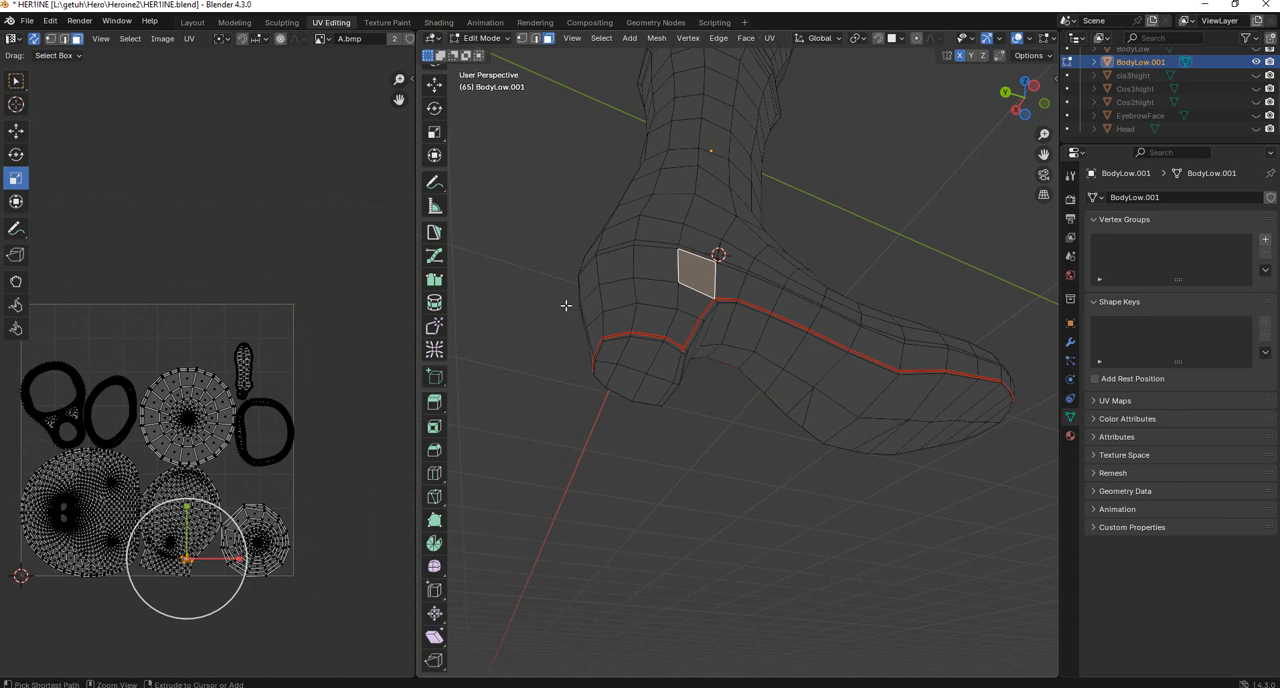
key(ctrl+l)
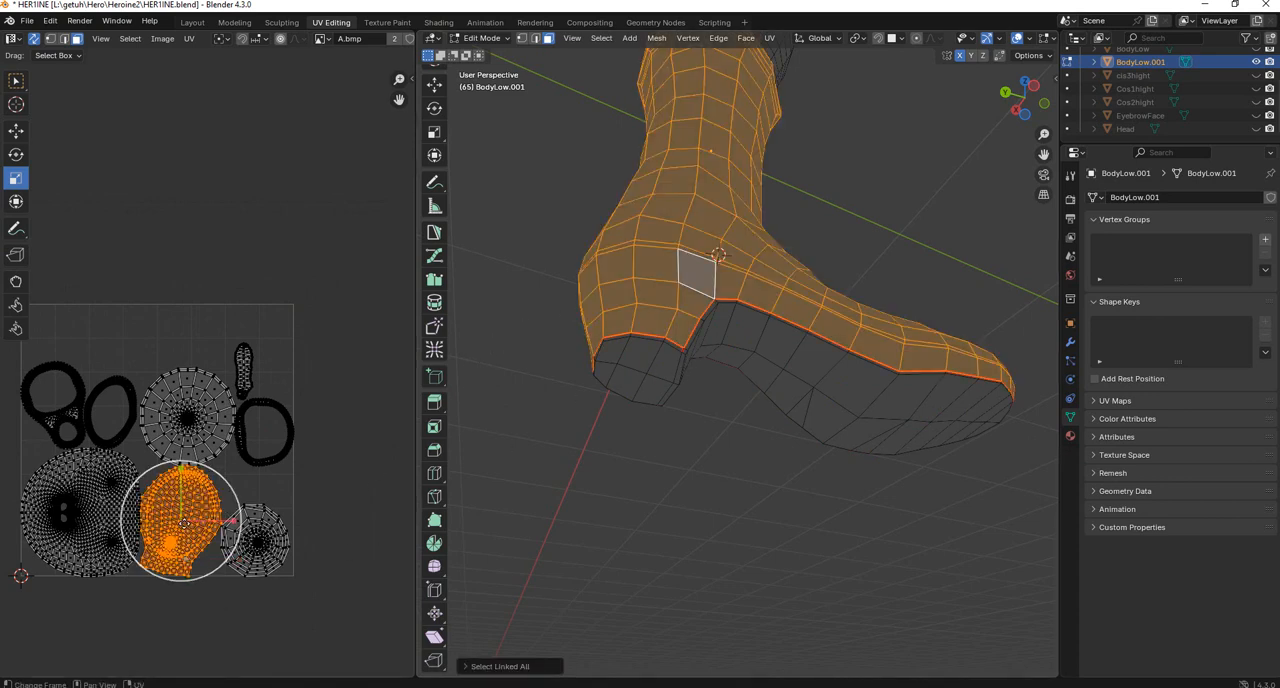
key(ctrl+z)
key(ctrl+shift+z)
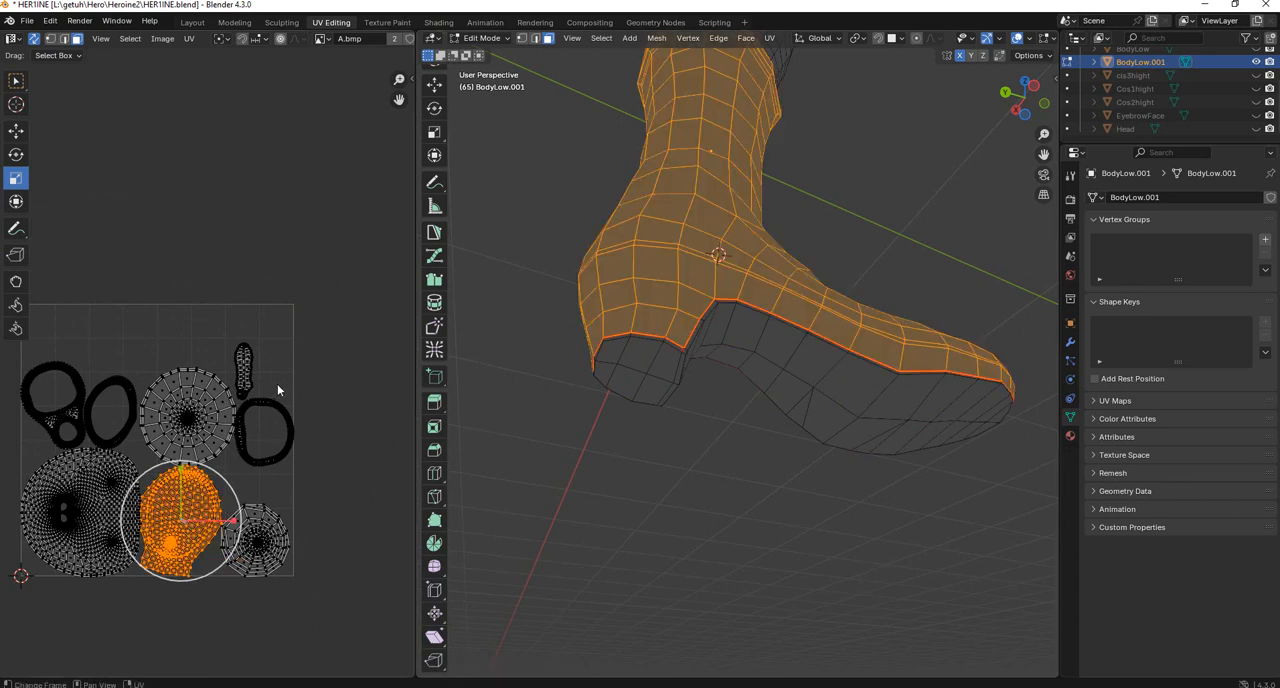
drag(237, 328, 253, 401)
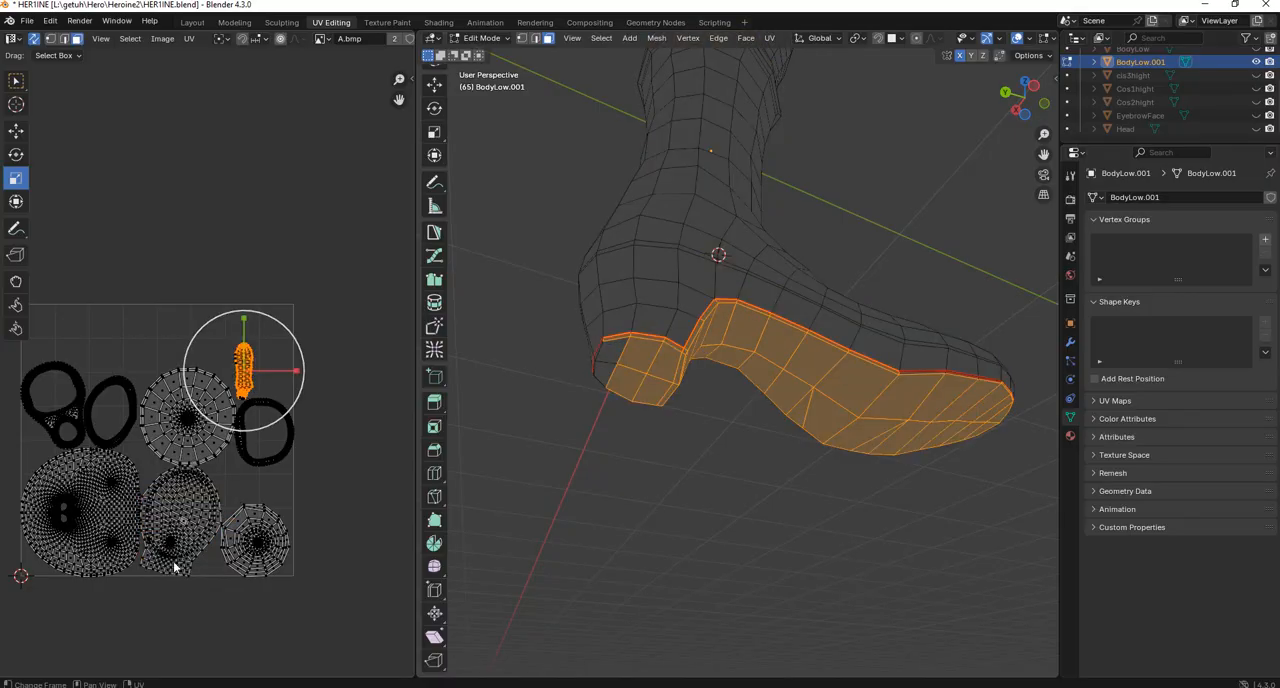
drag(155, 632, 186, 553)
key(ctrl+l)
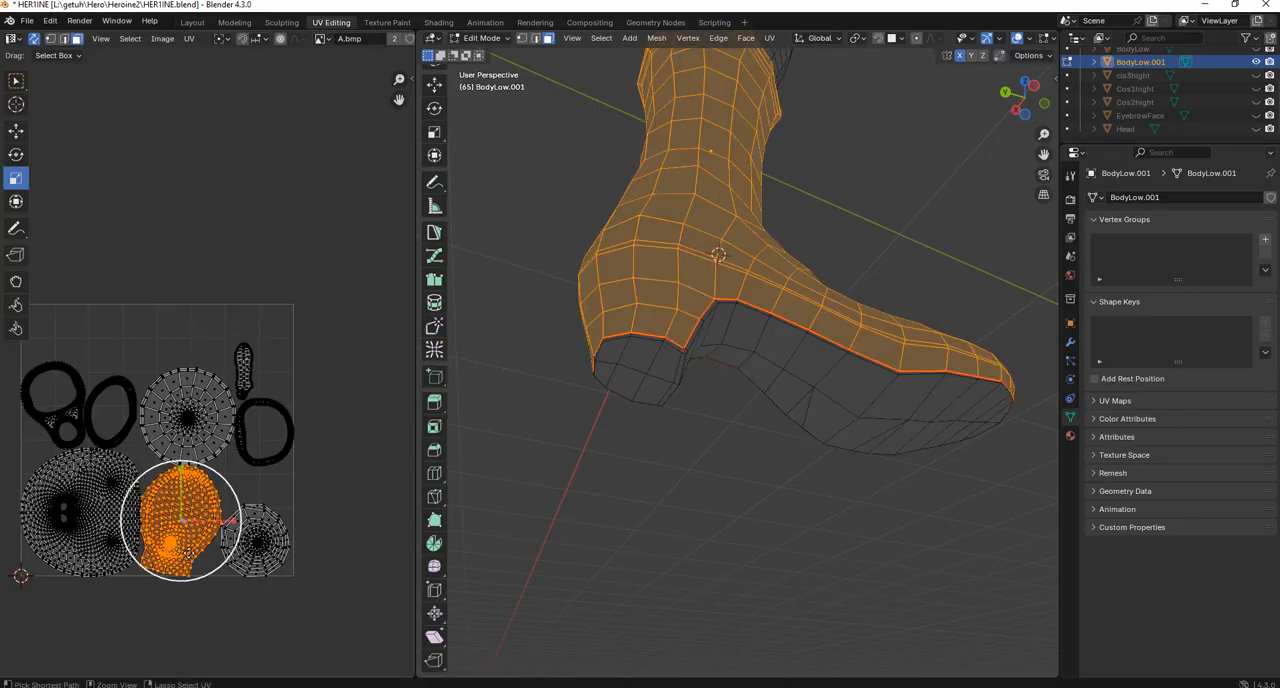
In edge selection, select the vertical edge line down the boot's inner side from the cuff to the heel seam.
middle_drag(794, 217, 837, 349)
key(2)
click(743, 270)
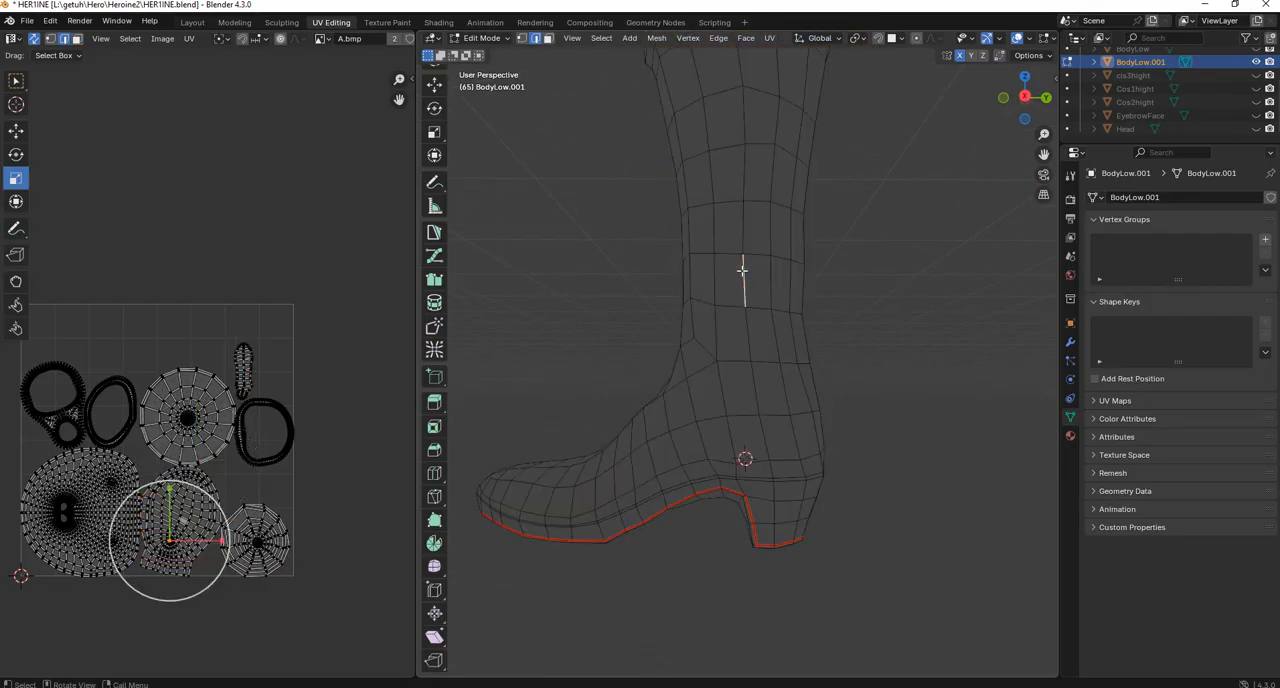
middle_drag(786, 307, 804, 300)
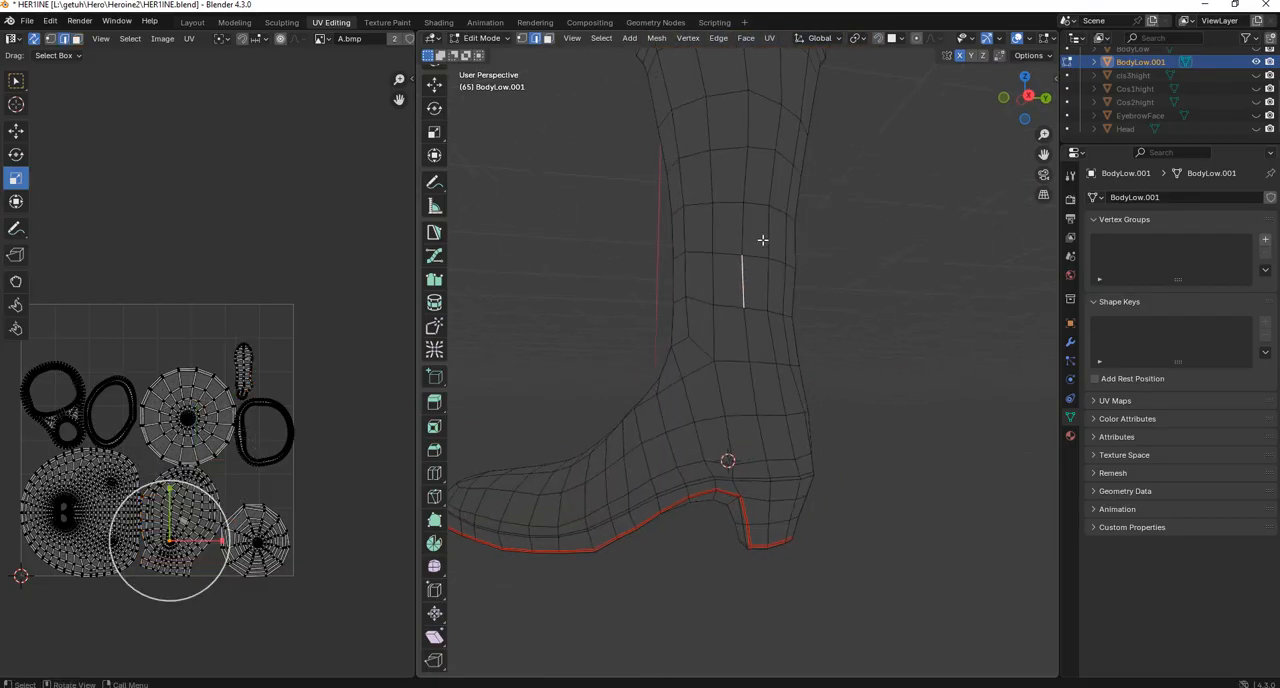
middle_drag(762, 240, 755, 307)
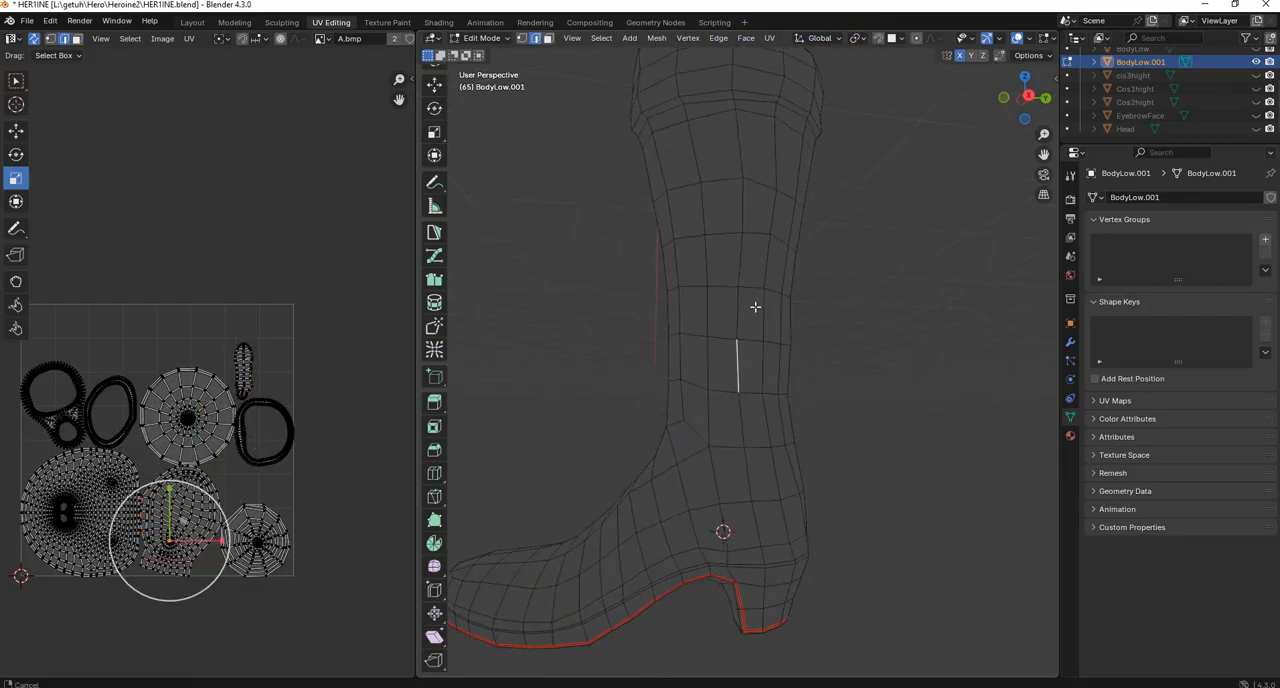
alt+click(742, 222)
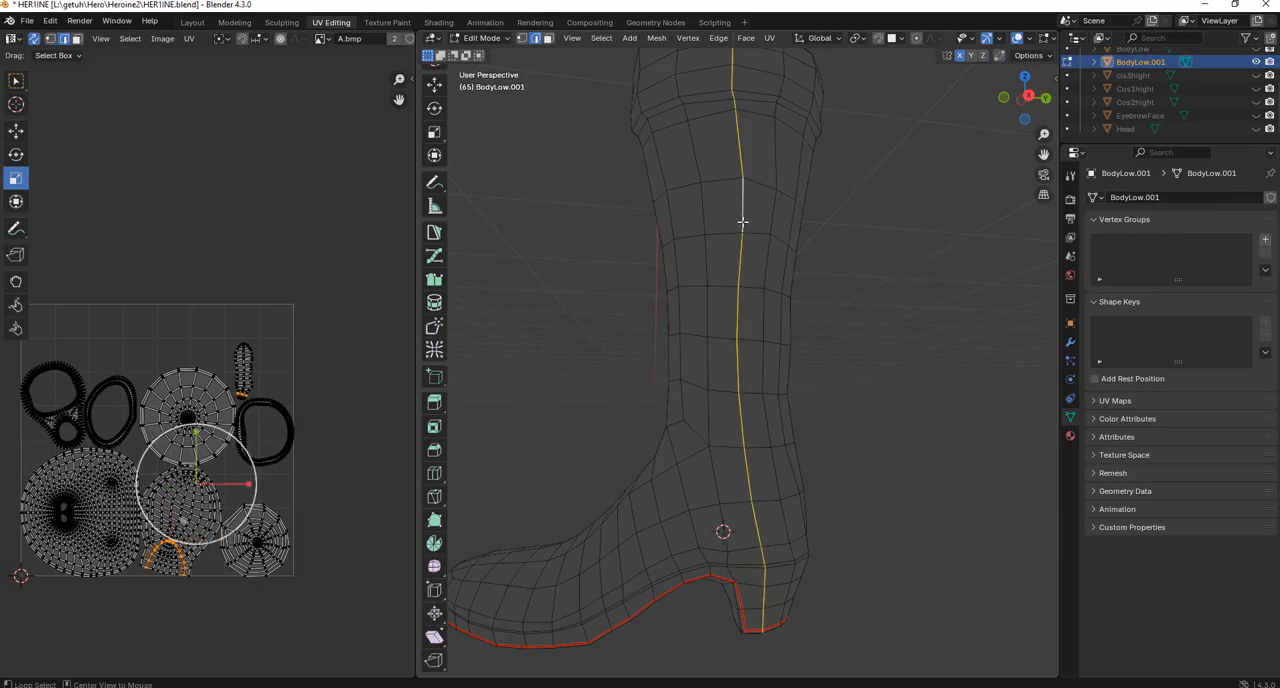
alt+click(707, 400)
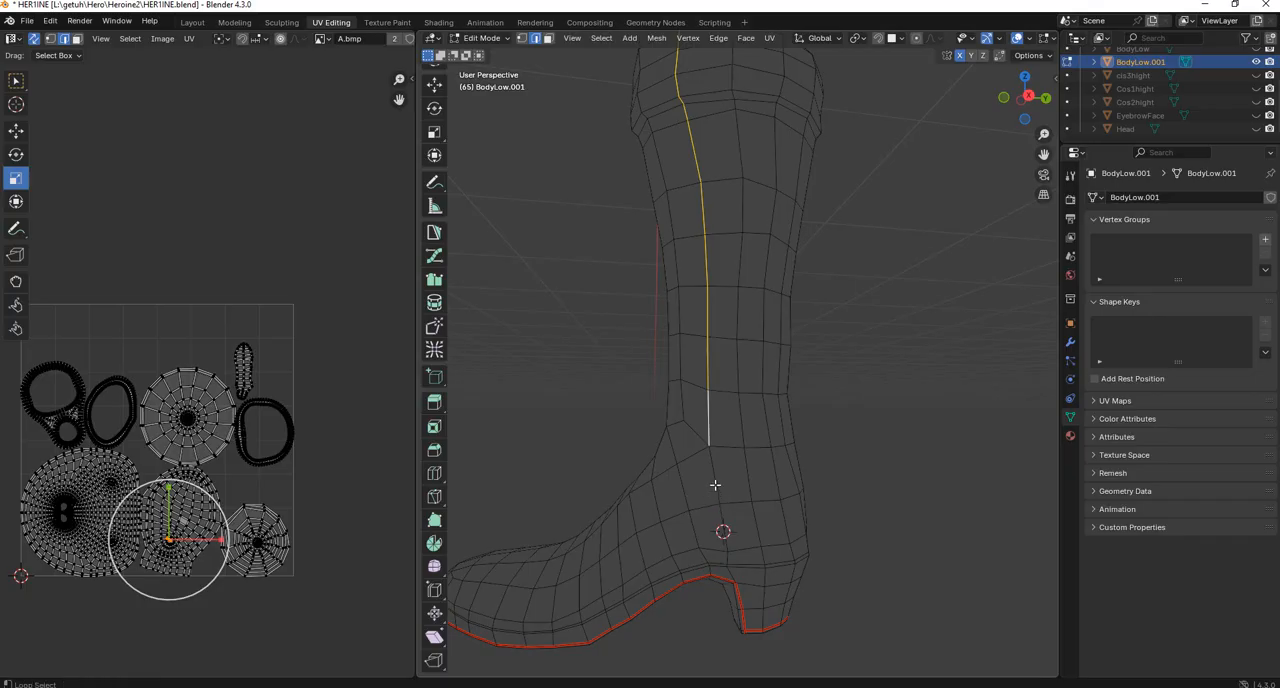
alt+shift+click(715, 485)
Mark the selected edge line on the boot's inner side as a seam and unwrap the costume mesh.
middle_drag(778, 432, 738, 318)
key(ctrl+e)
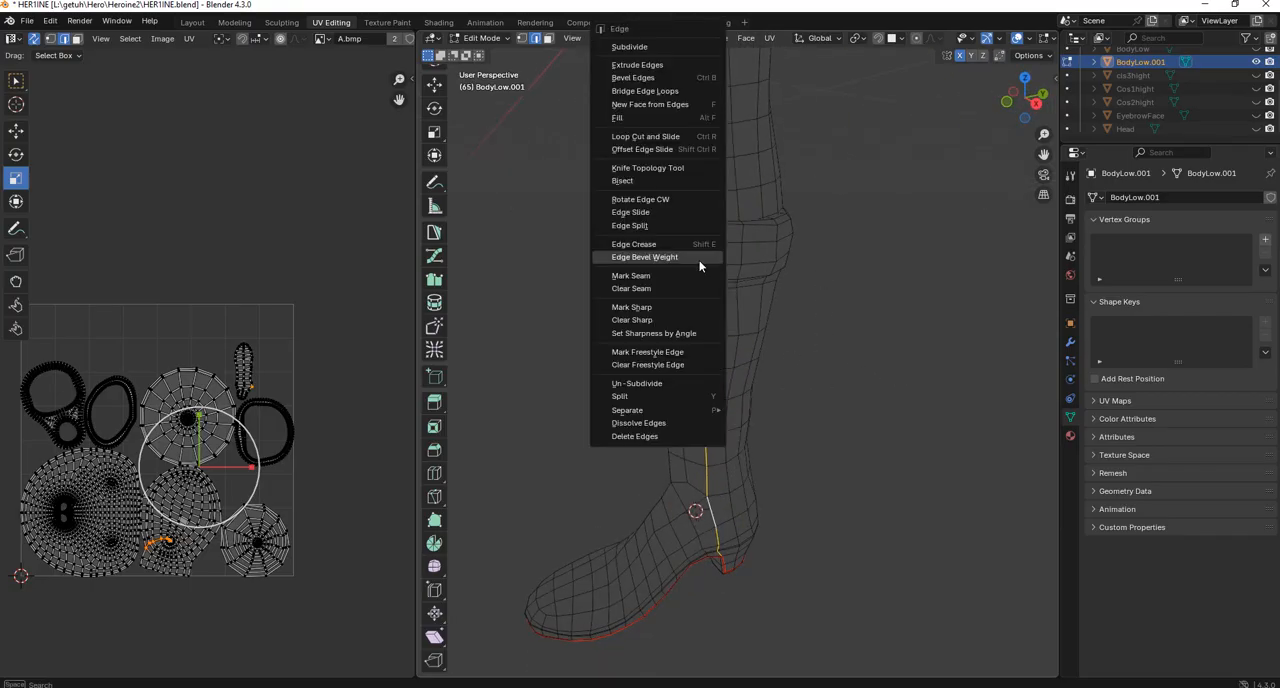
click(648, 276)
scroll(181, 574, up, 4)
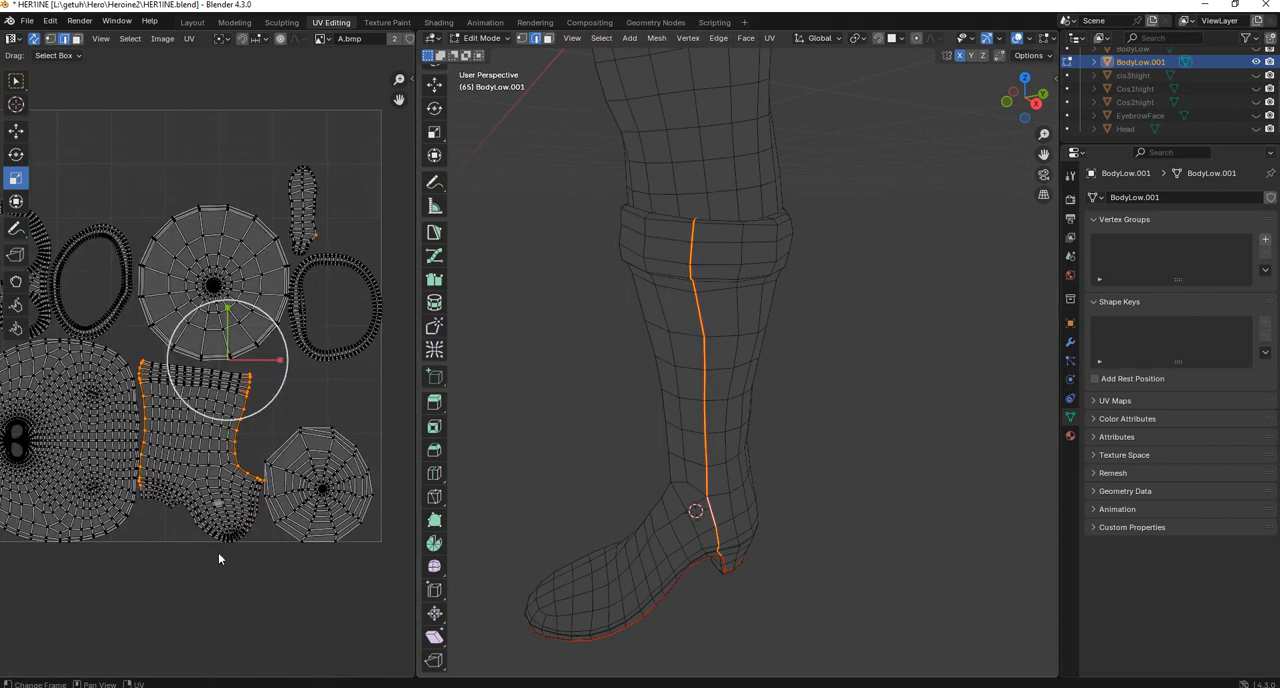
Select the UV islands of the boot upper and sole and move them outside the UV square.
drag(155, 601, 236, 452)
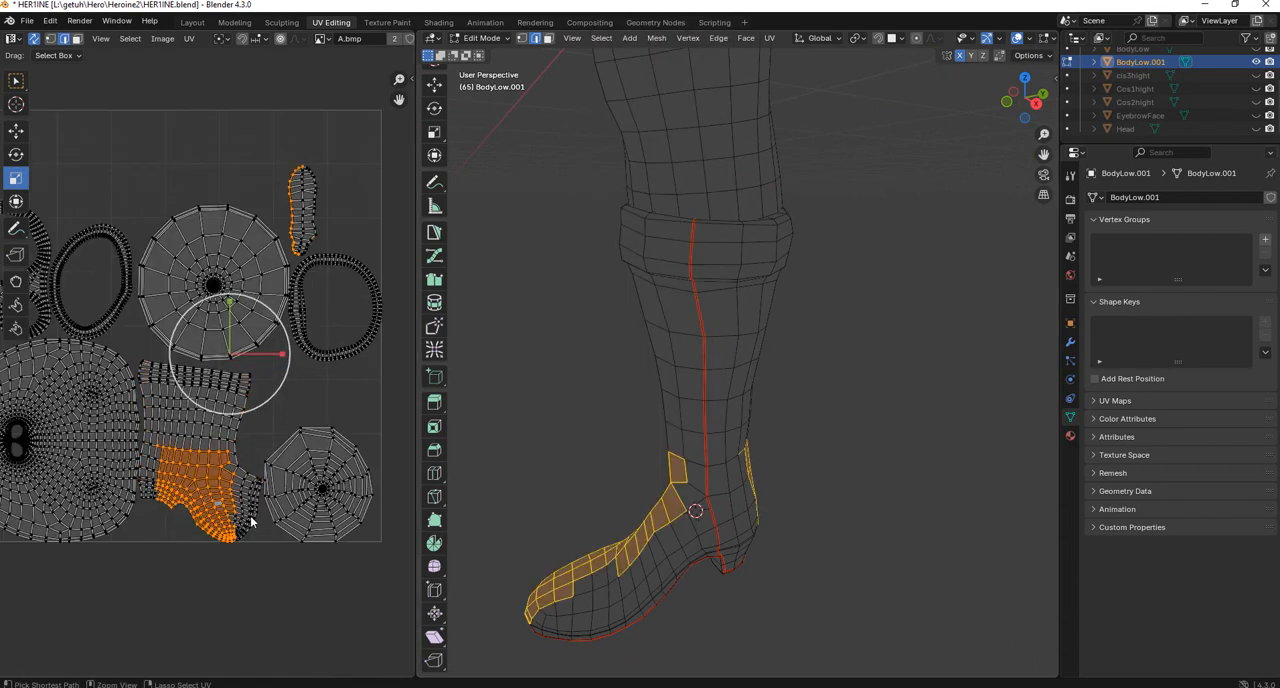
key(l)
scroll(245, 451, down, 2)
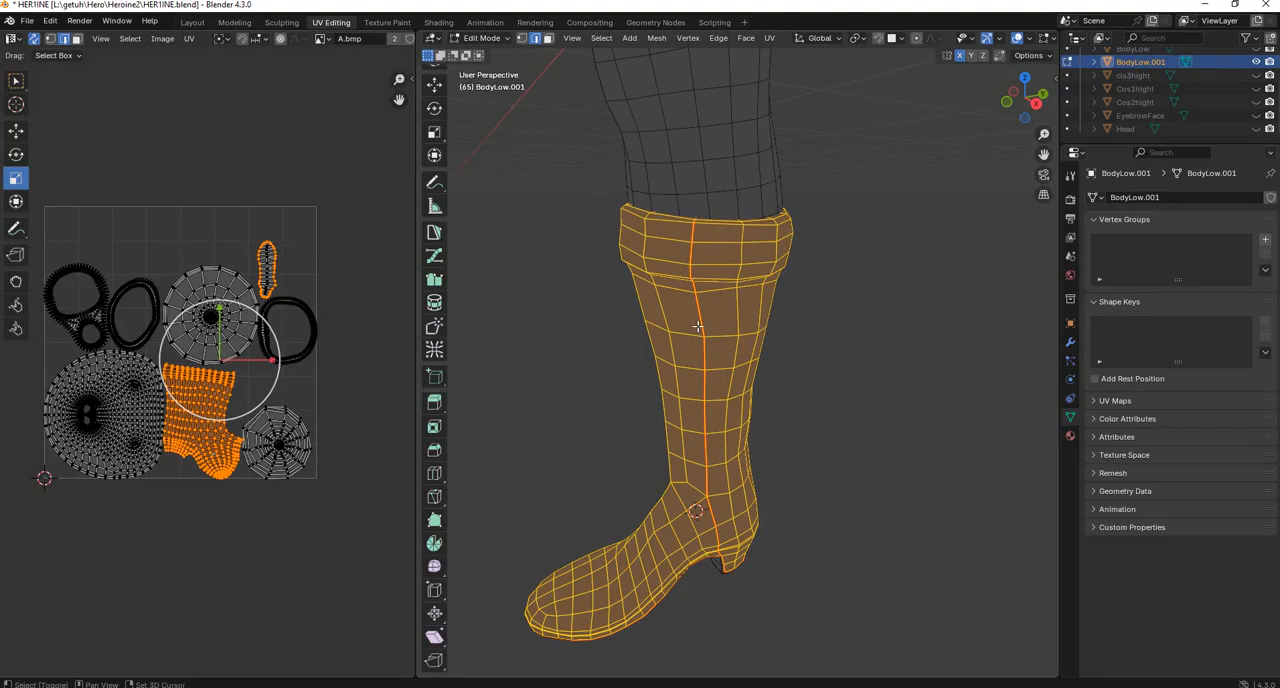
shift+middle_drag(560, 352, 553, 430)
scroll(553, 430, down, 3)
shift+drag(308, 222, 262, 296)
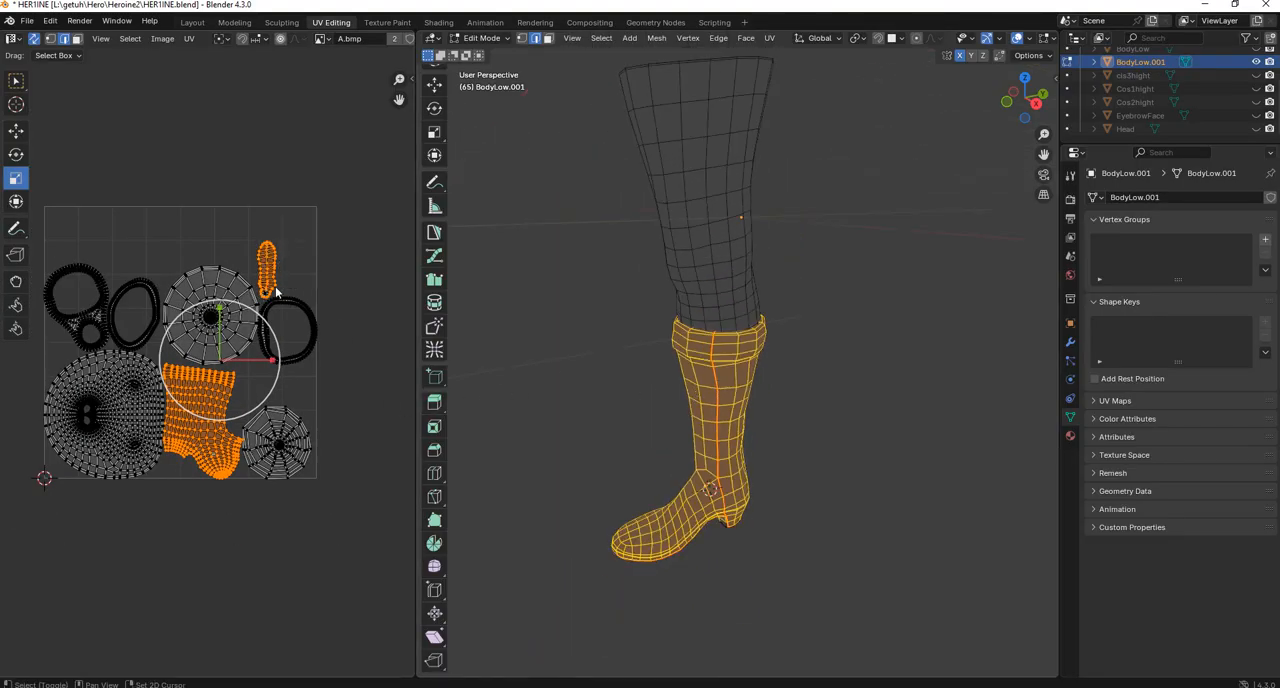
click(76, 38)
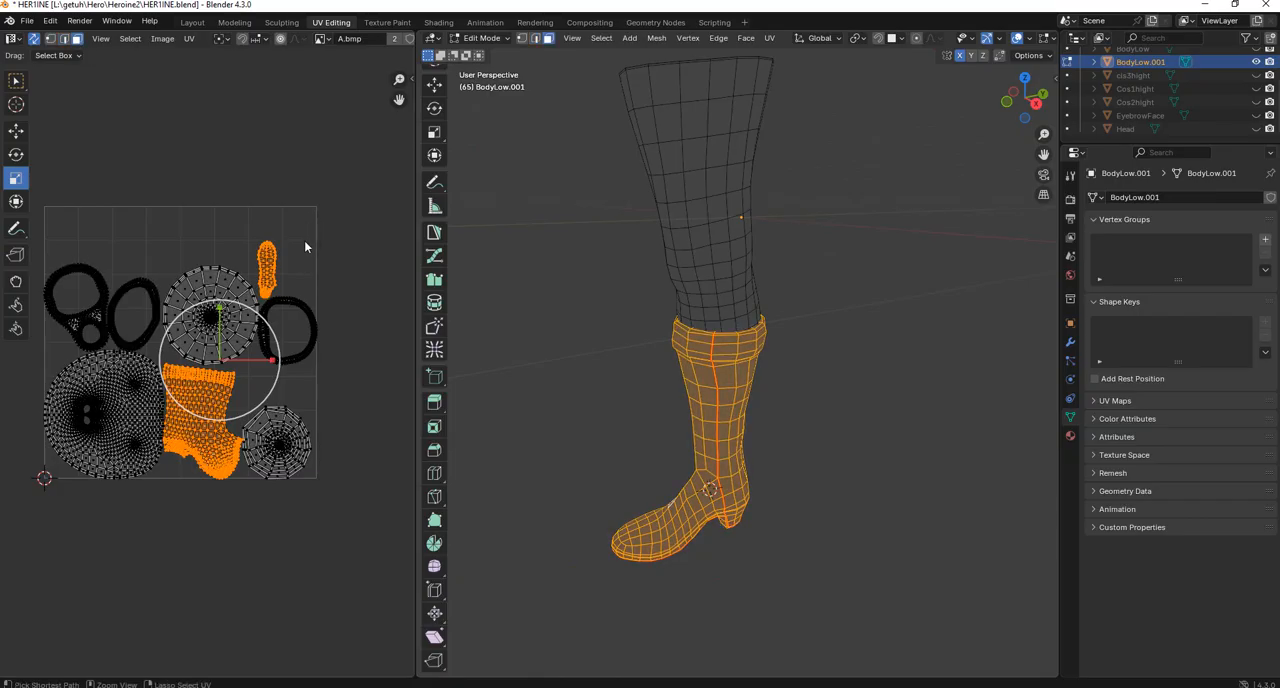
scroll(294, 275, down, 2)
key(g)
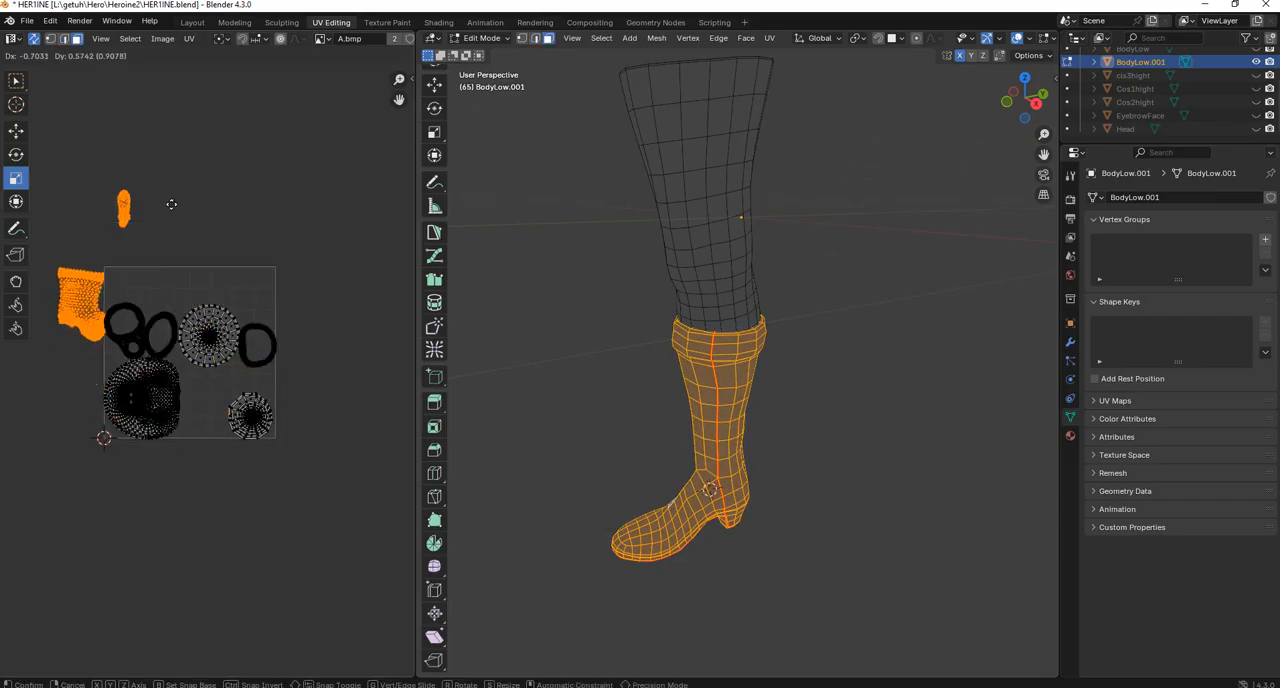
click(134, 171)
Select the large round UV island to check which part of the costume it covers.
drag(61, 487, 361, 297)
scroll(801, 284, down, 5)
middle_drag(801, 284, 706, 352)
double_click(706, 352)
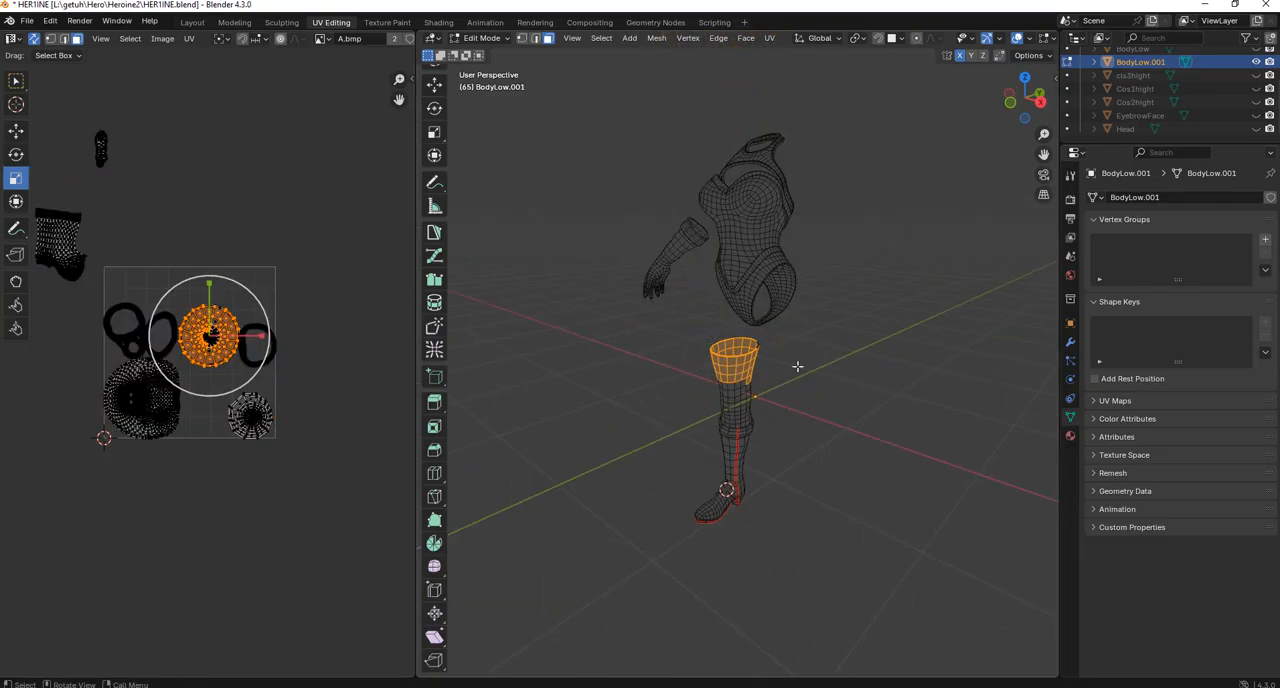
scroll(764, 352, up, 4)
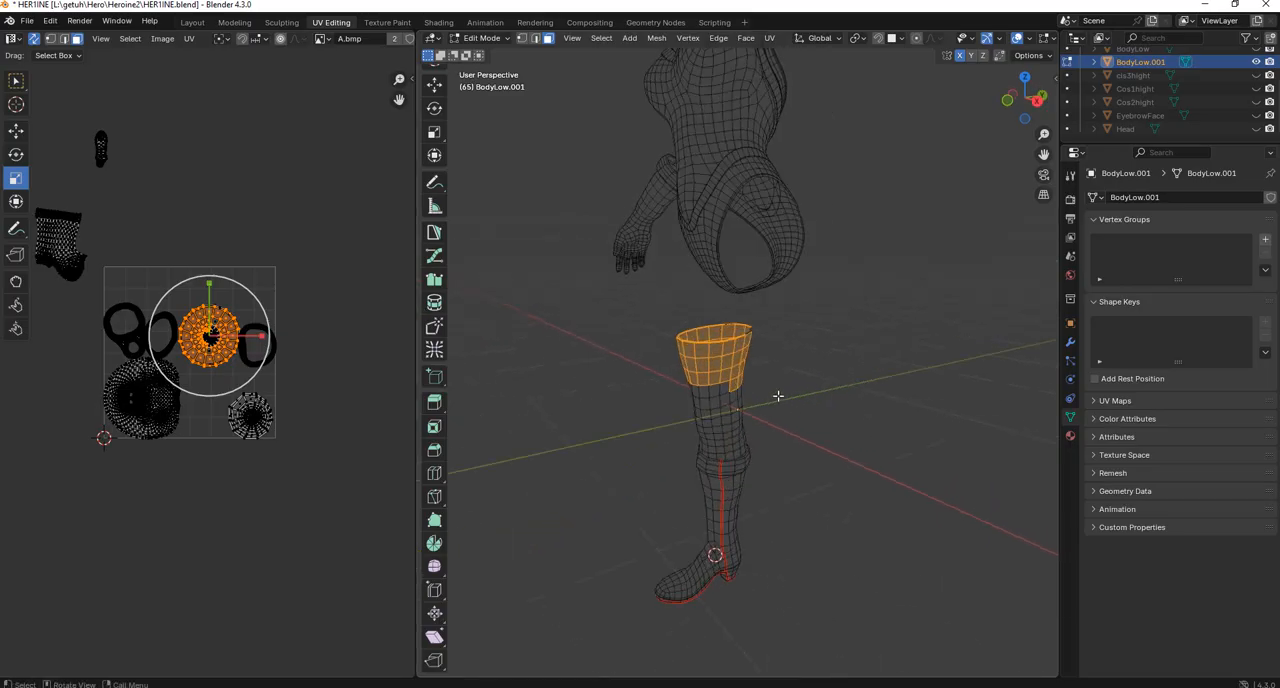
Select a vertical edge loop along the stocking above the boot, mark it as a seam and unwrap the mesh.
click(914, 386)
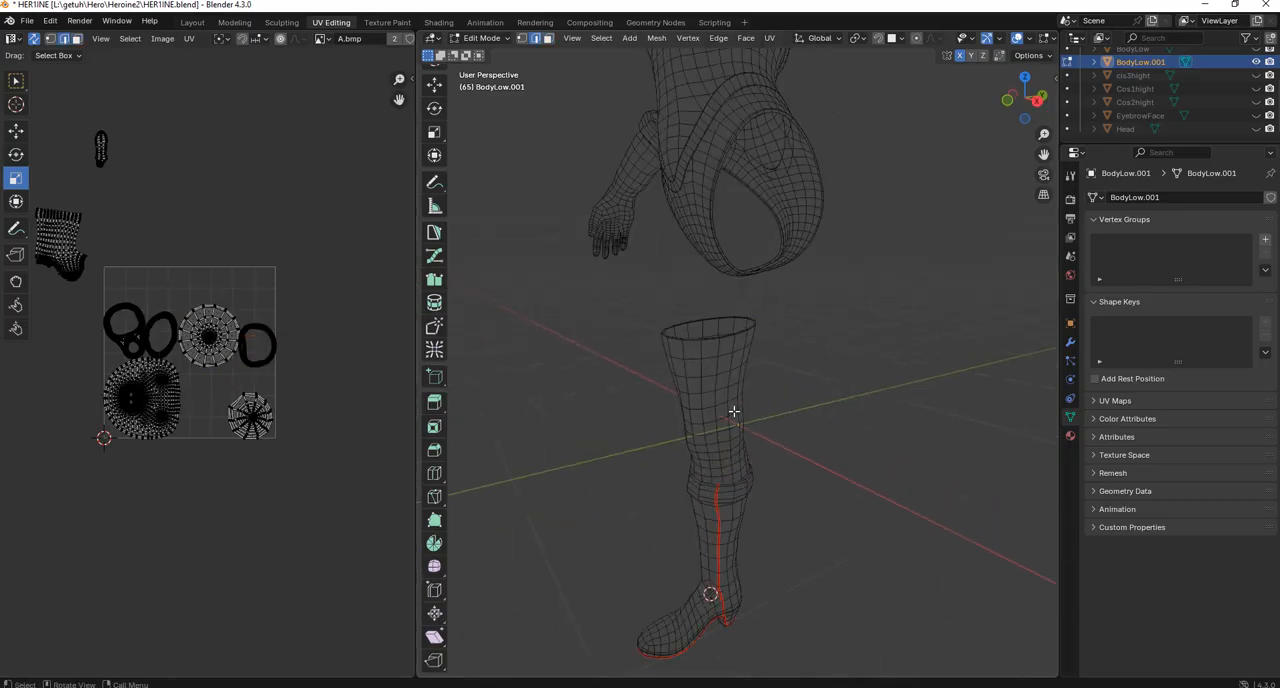
scroll(788, 391, up, 3)
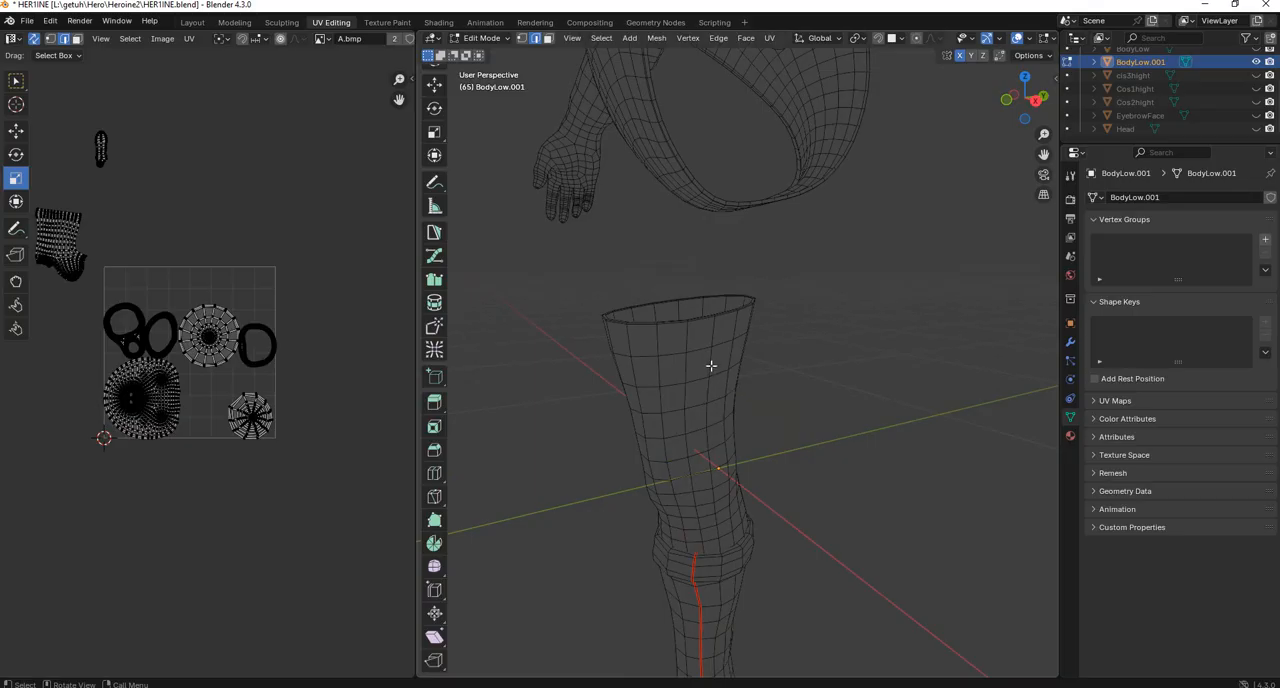
alt+click(710, 366)
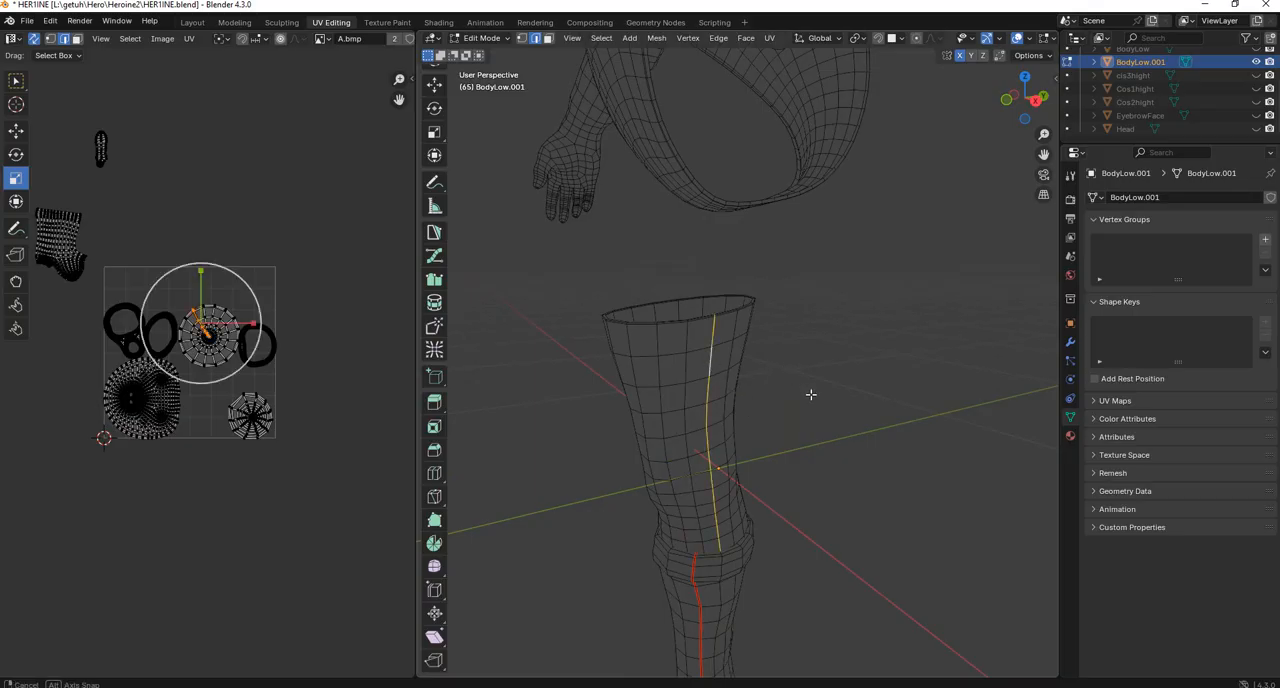
middle_drag(811, 397, 730, 366)
key(ctrl+e)
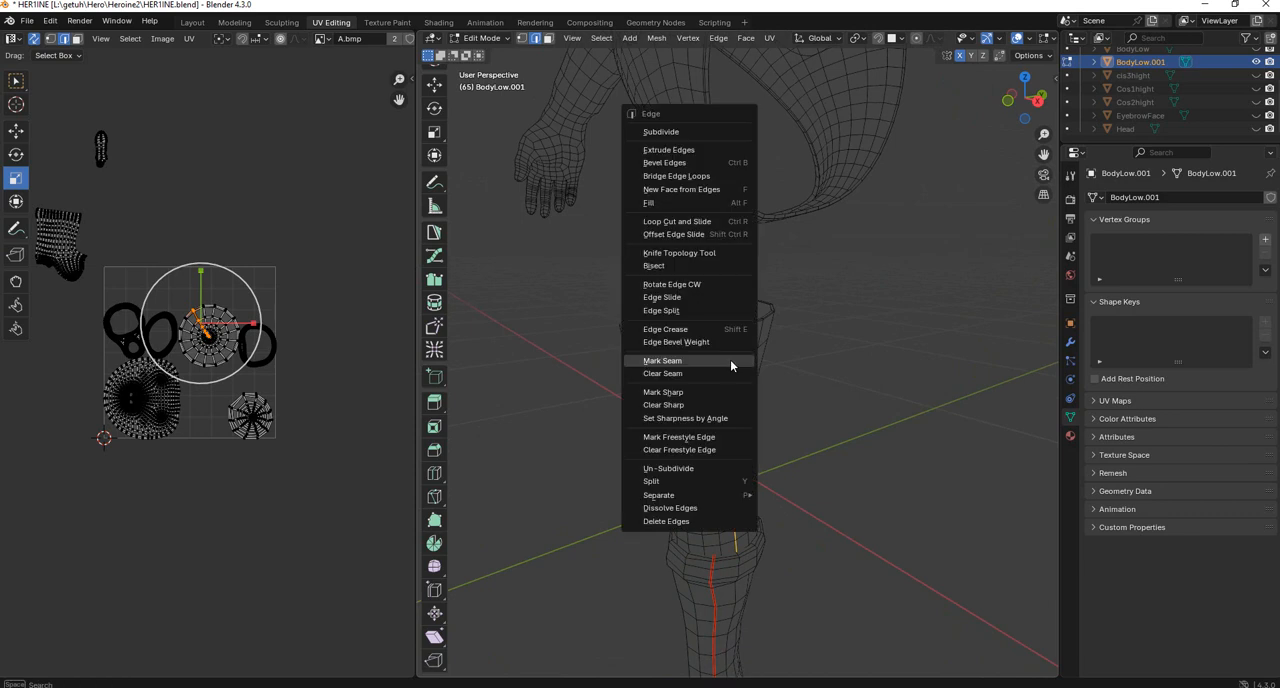
click(663, 361)
scroll(206, 371, up, 3)
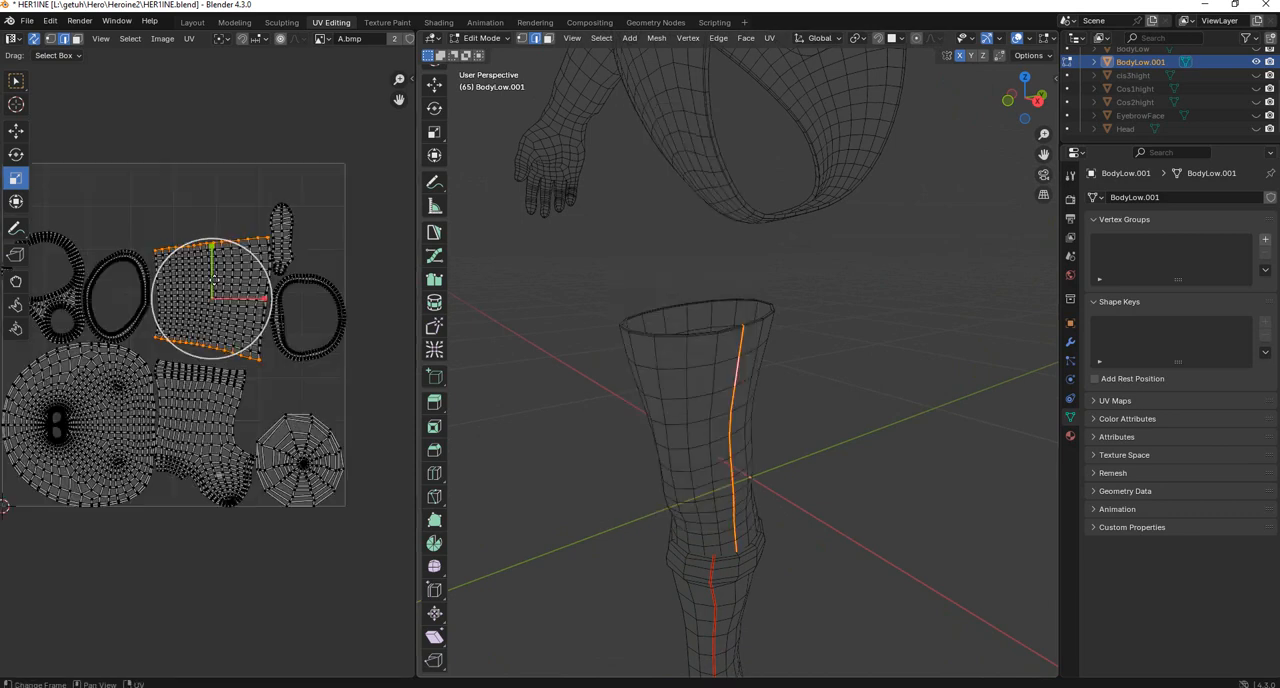
Box-select part of the stocking's UV island to check which faces it covers.
drag(182, 192, 274, 361)
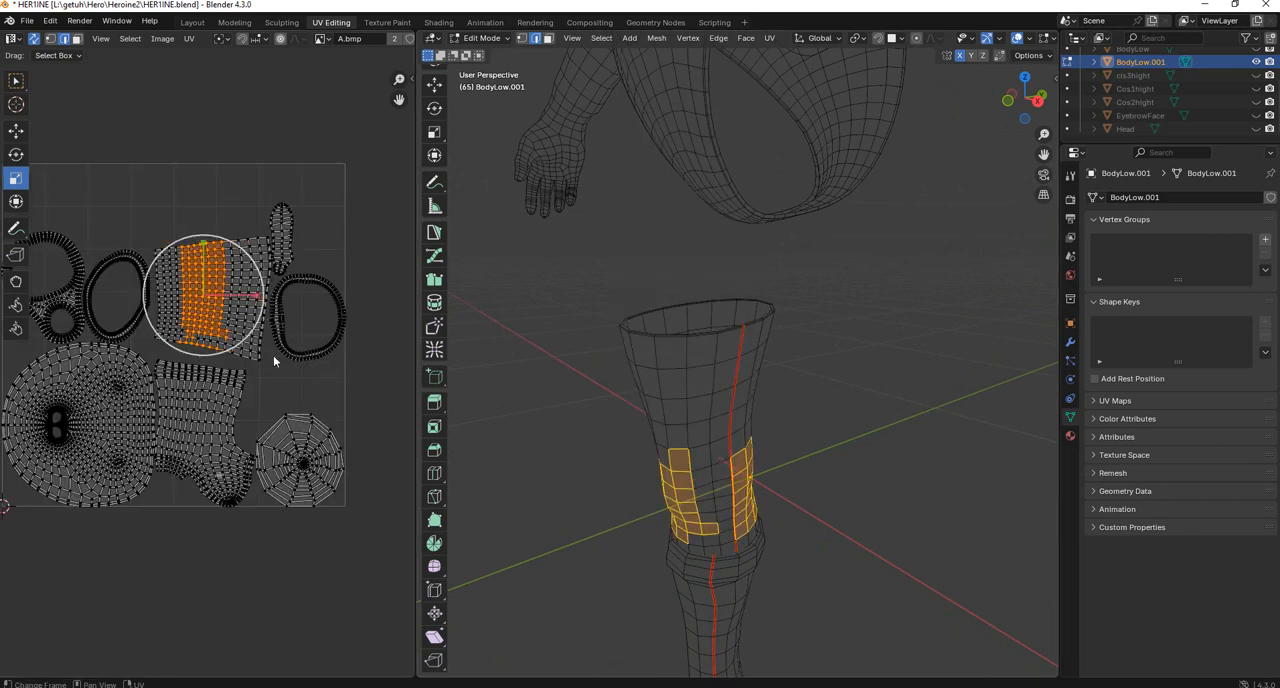
click(820, 302)
scroll(788, 305, down, 4)
Select the edge loop running along the little-finger side of the glove's forearm and hand.
middle_drag(785, 305, 844, 318)
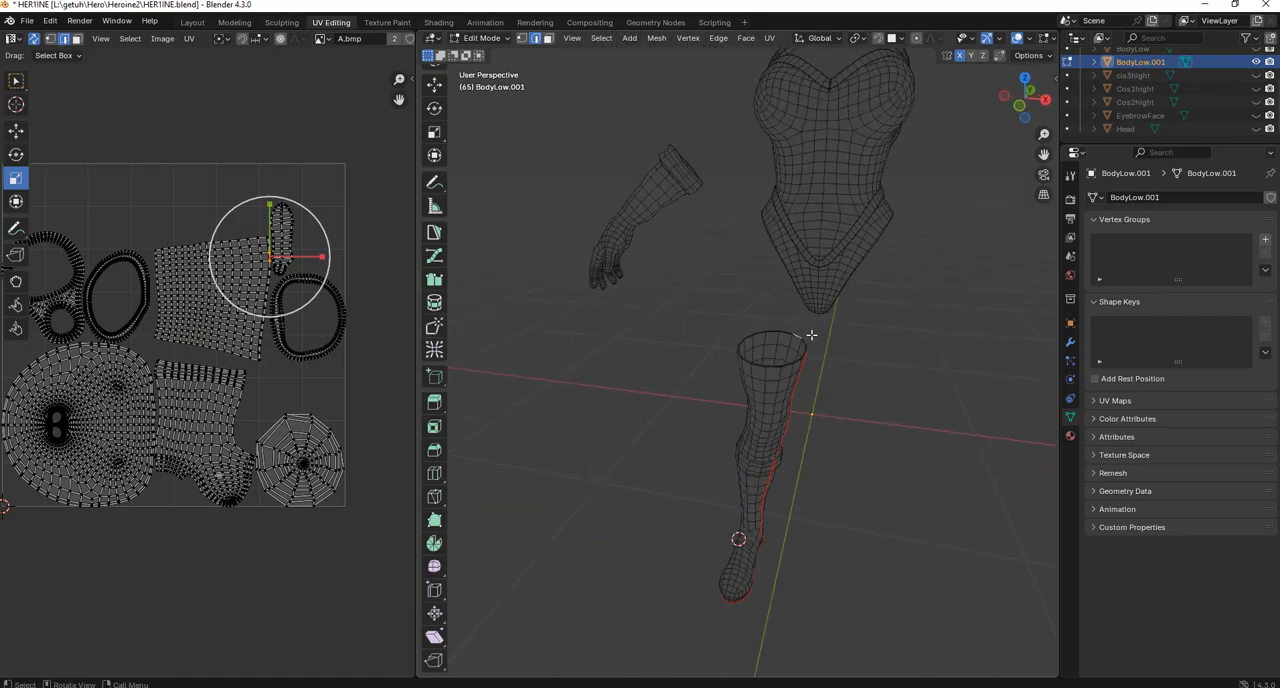
drag(591, 164, 656, 316)
middle_drag(656, 316, 957, 312)
scroll(286, 334, down, 4)
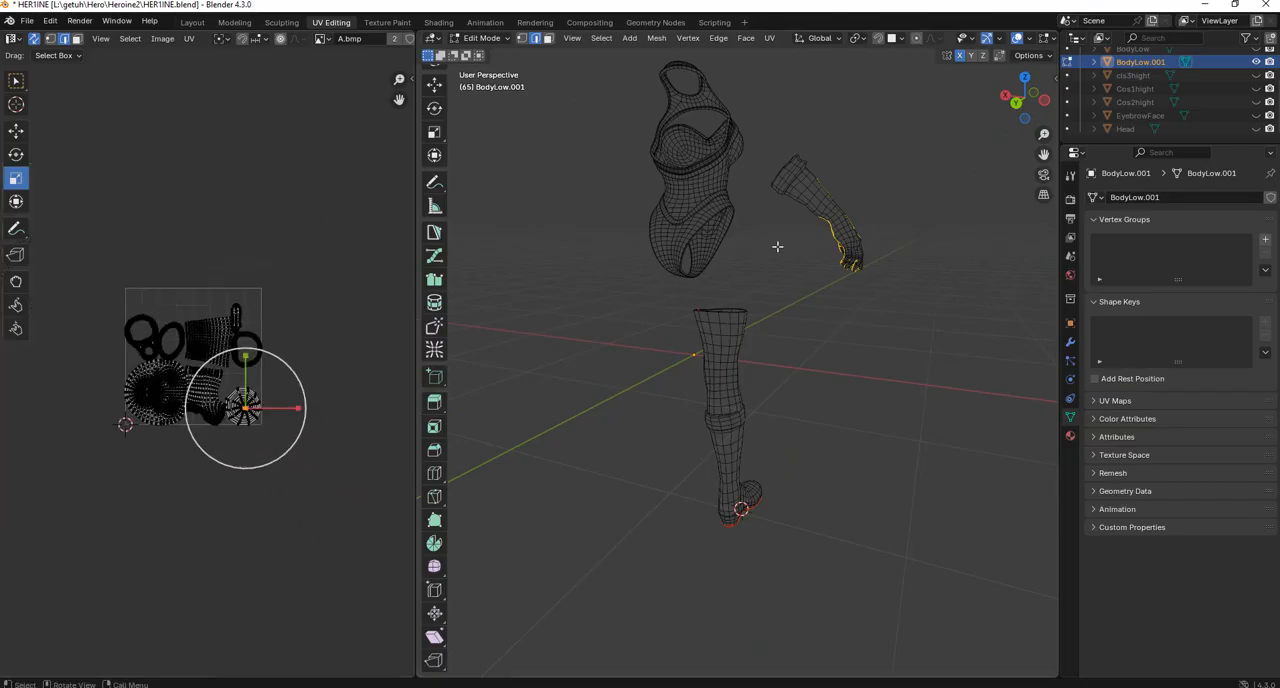
scroll(790, 280, up, 4)
shift+middle_drag(797, 306, 705, 424)
middle_drag(782, 332, 822, 318)
shift+middle_drag(840, 209, 816, 264)
scroll(675, 242, up, 3)
middle_drag(675, 242, 742, 282)
alt+click(654, 321)
Add the edge loops along the facing sides of the little, ring and middle fingers to the glove's edge selection.
shift+middle_drag(738, 450, 814, 371)
scroll(709, 366, up, 2)
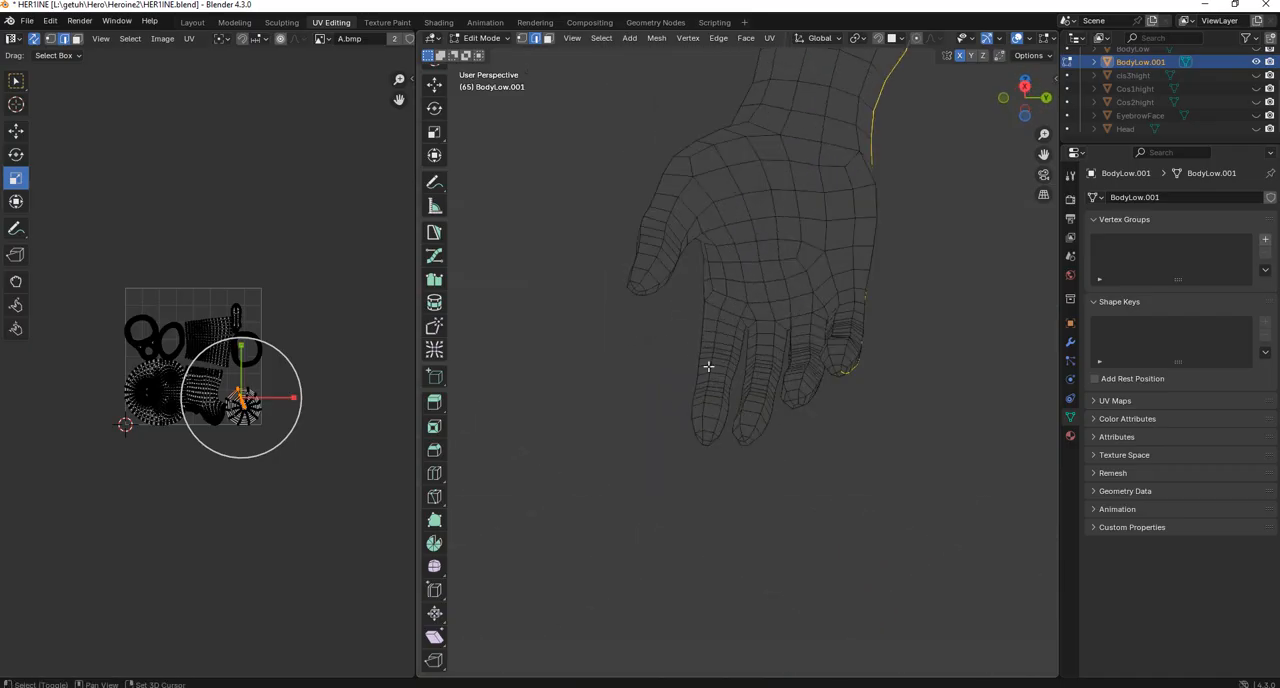
scroll(709, 366, up, 2)
mouse_move(709, 366)
shift+middle_down()
mouse_move(630, 364)
mouse_move(705, 369)
shift+middle_up()
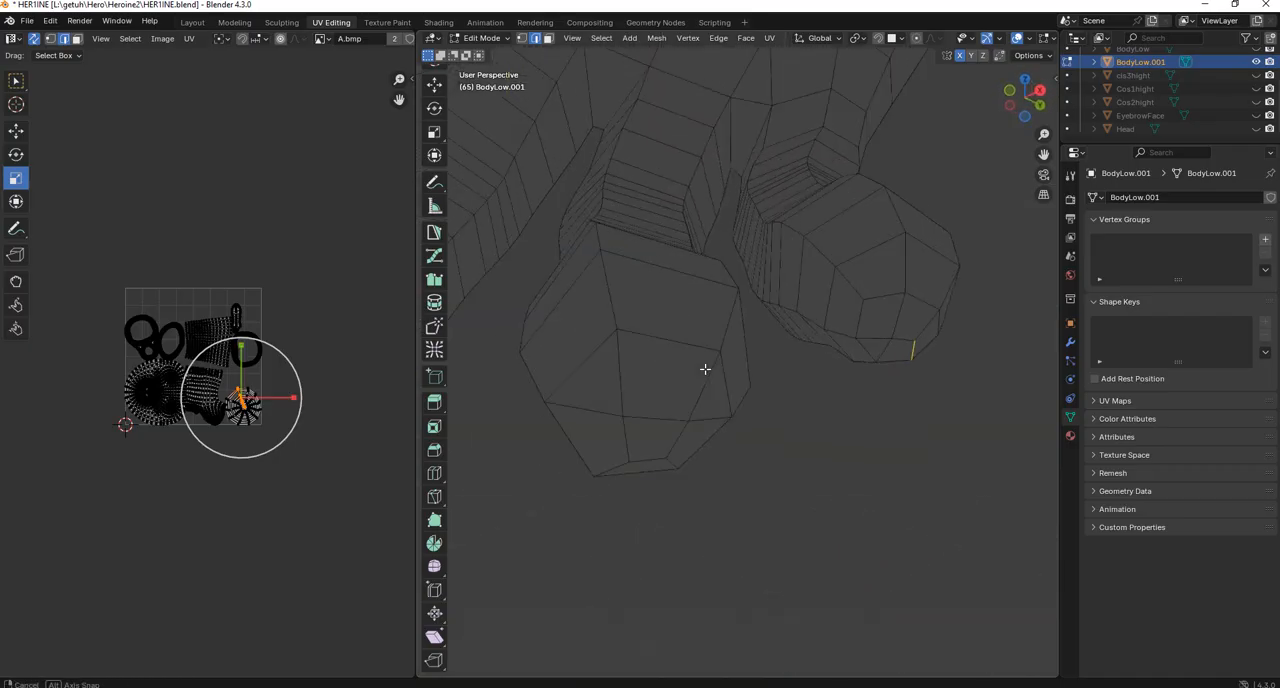
alt+click(807, 317)
scroll(815, 315, down, 3)
middle_drag(820, 314, 607, 321)
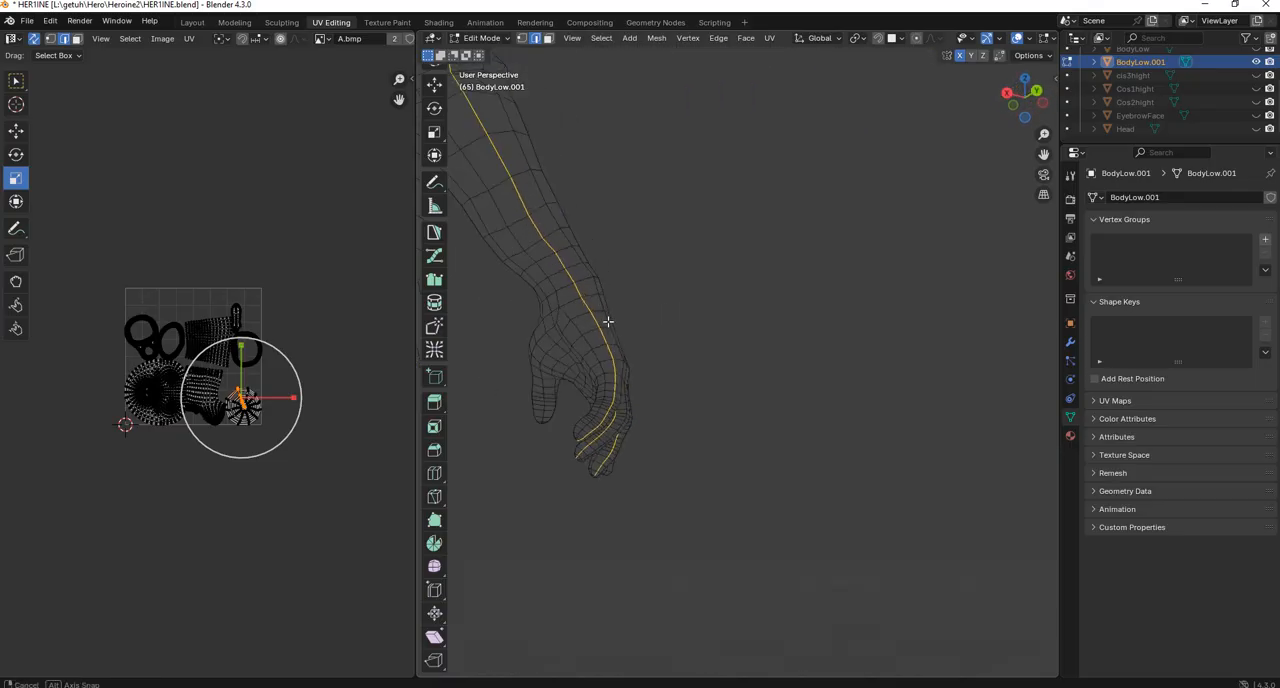
middle_drag(590, 428, 674, 307)
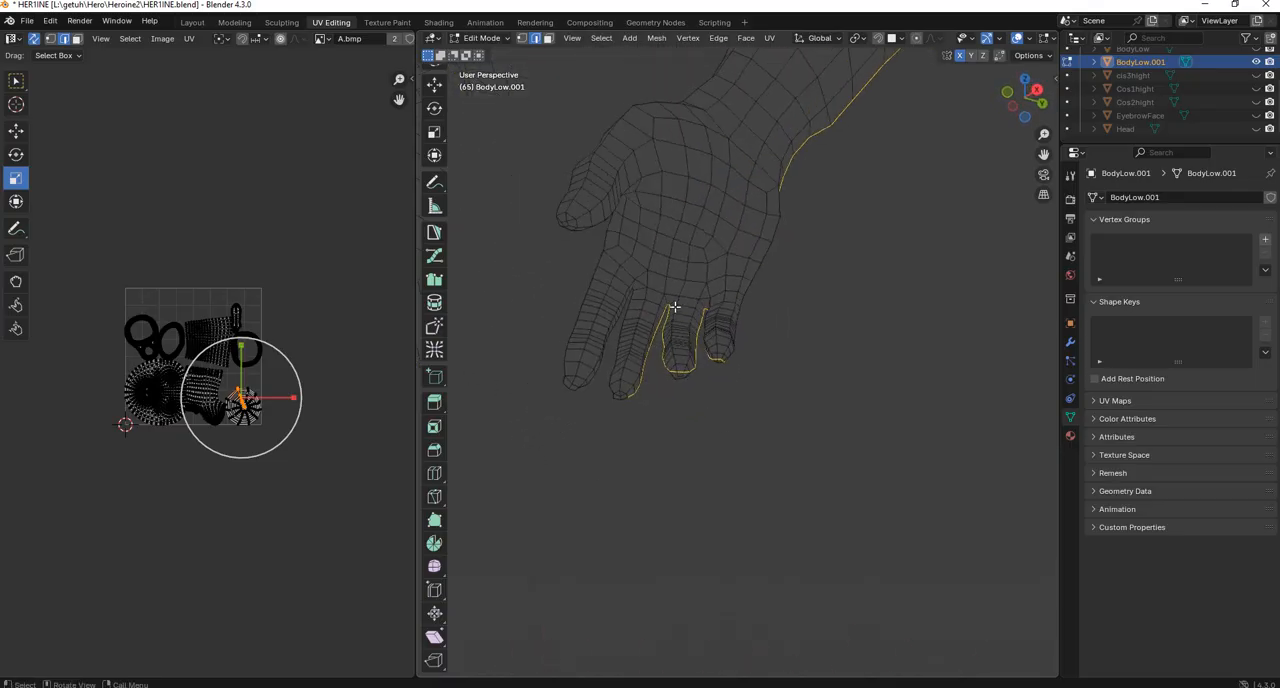
Try to extend the glove's edge selection across the middle finger's tip with an edge loop and a shortest path.
scroll(628, 384, up, 5)
middle_drag(669, 380, 590, 345)
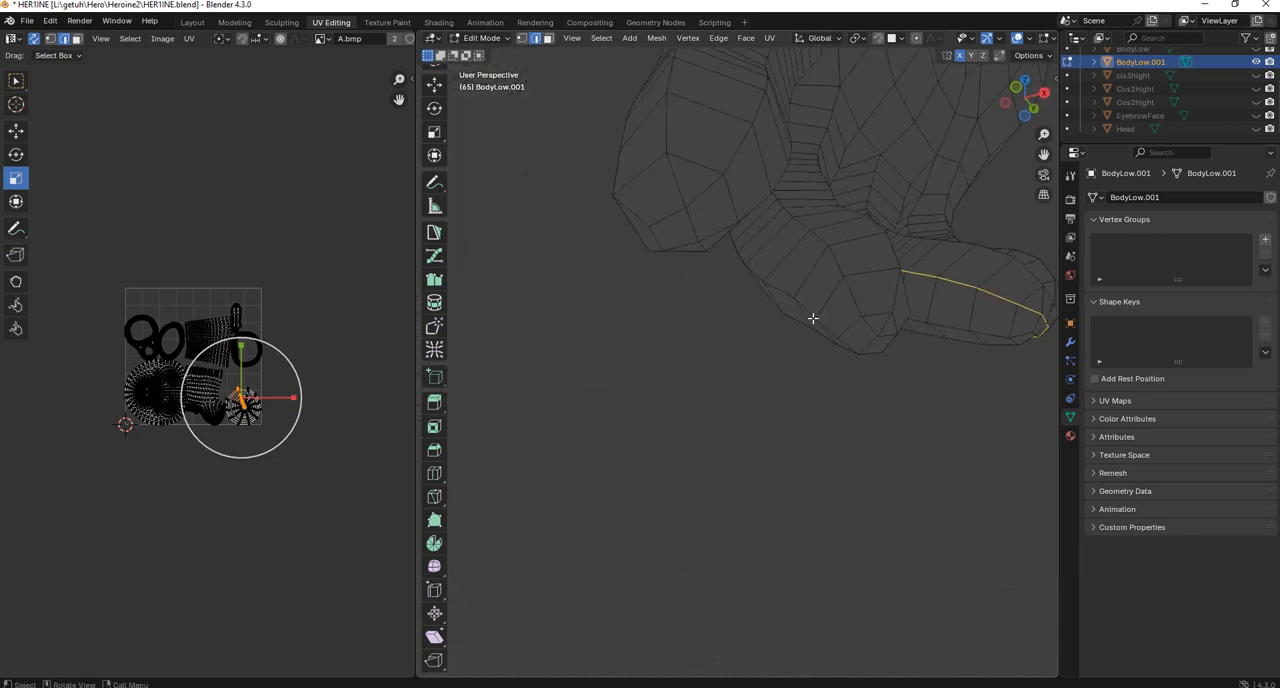
middle_drag(813, 318, 675, 240)
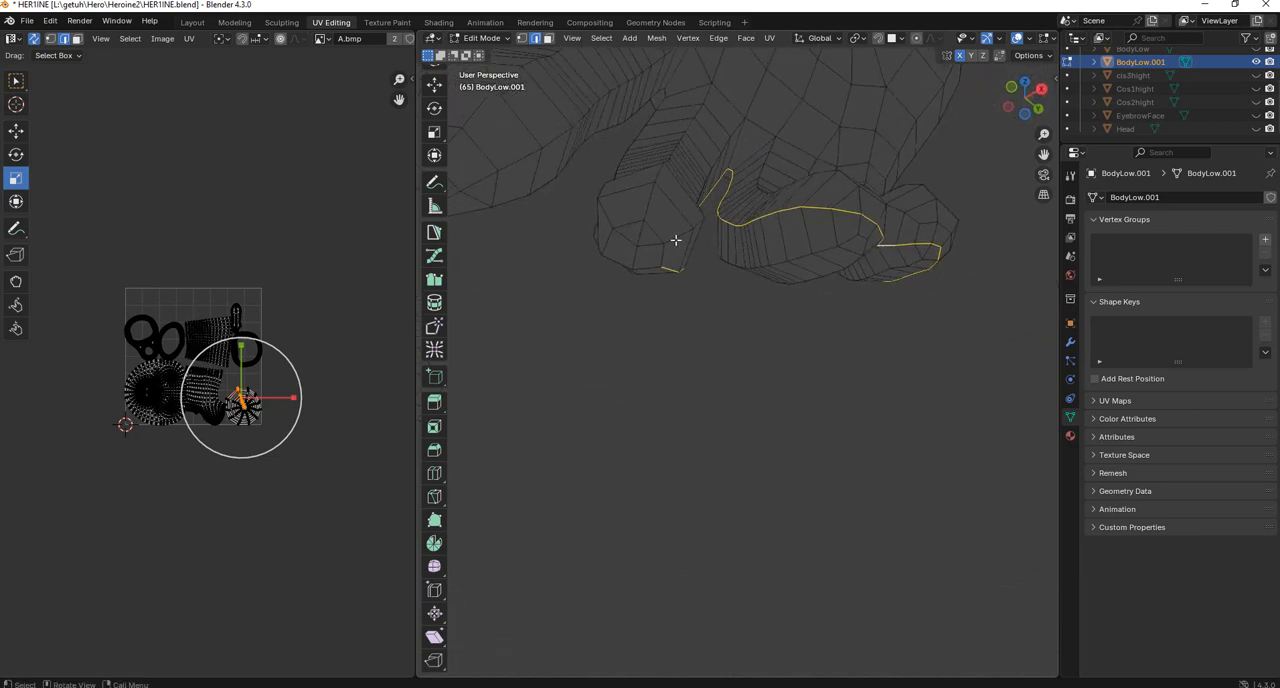
alt+shift+click(603, 216)
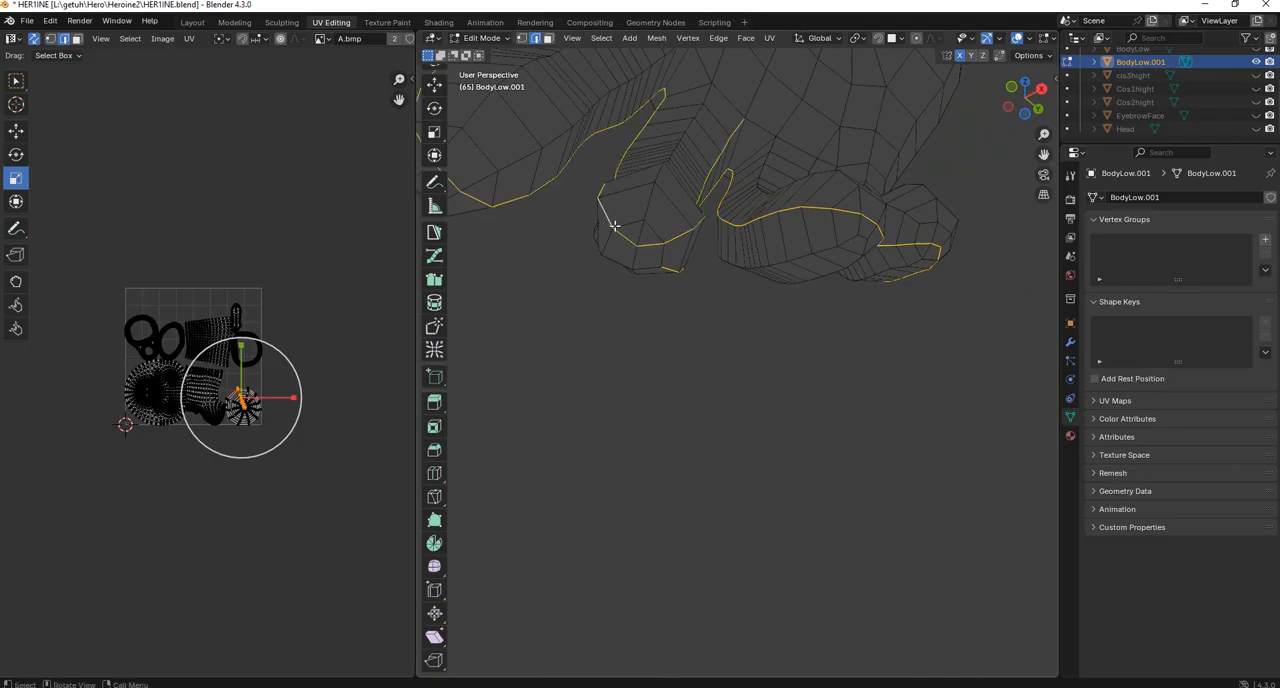
alt+shift+click(603, 224)
alt+shift+click(598, 244)
middle_drag(617, 246, 778, 188)
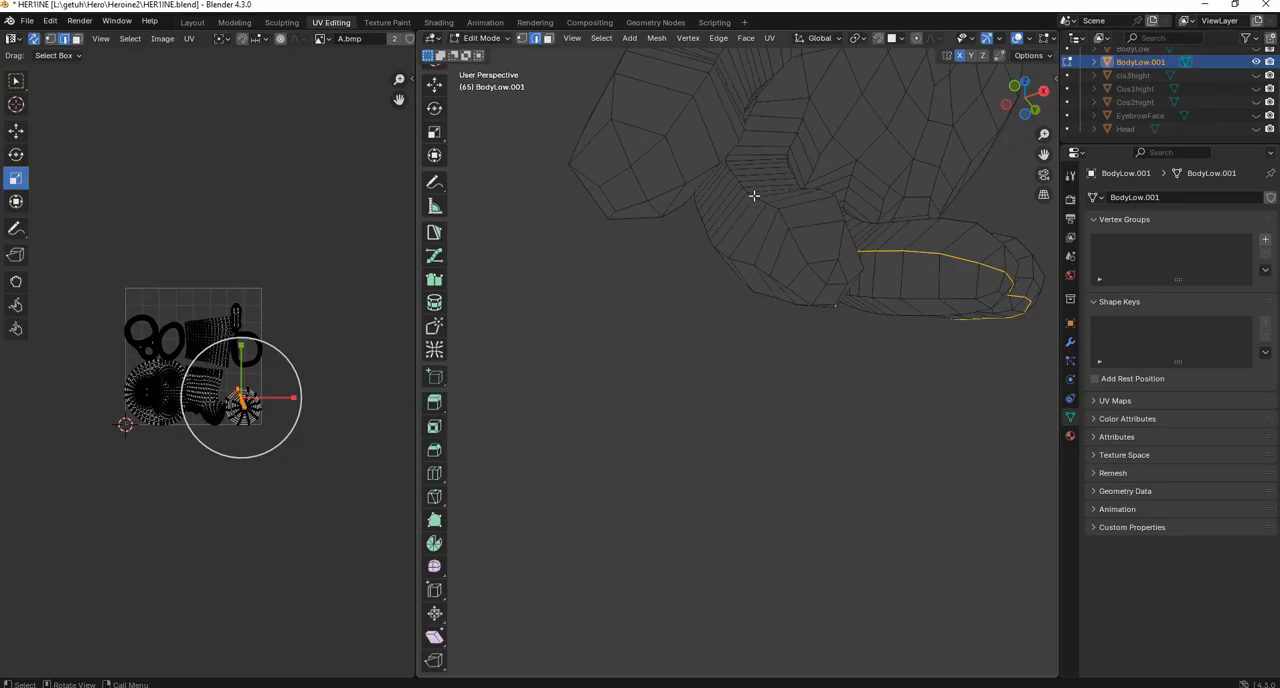
middle_drag(827, 253, 726, 299)
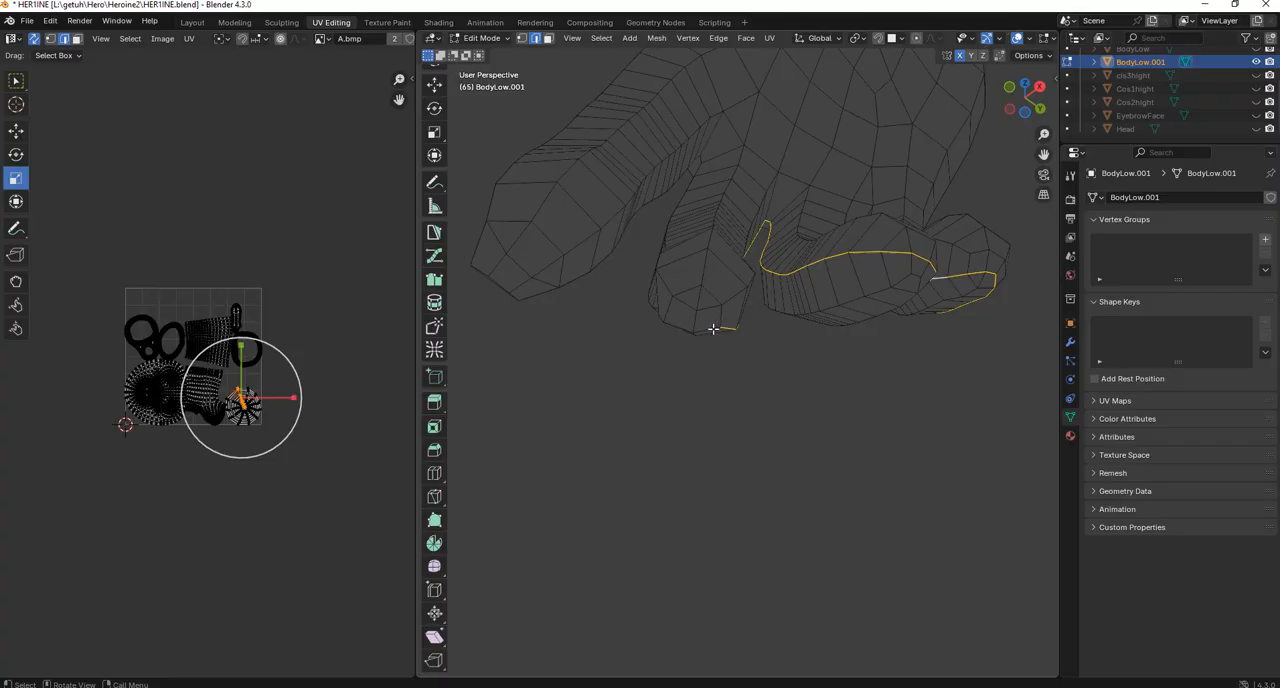
ctrl+click(710, 327)
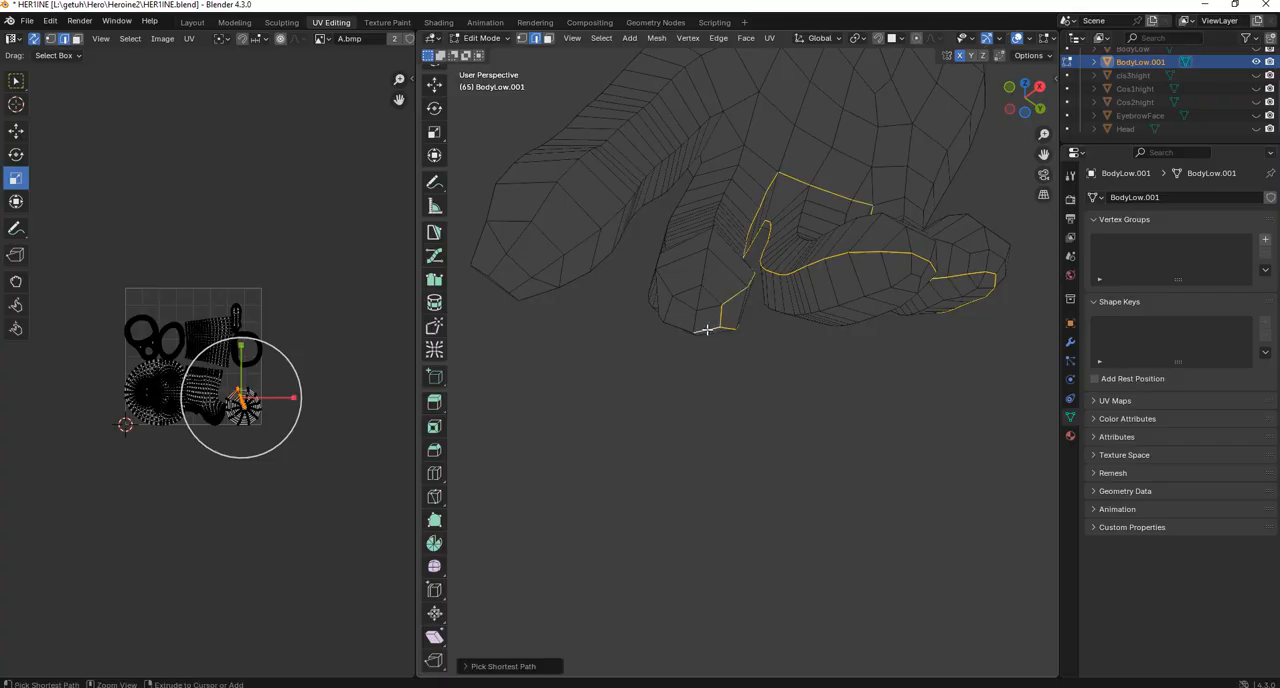
key(ctrl+z)
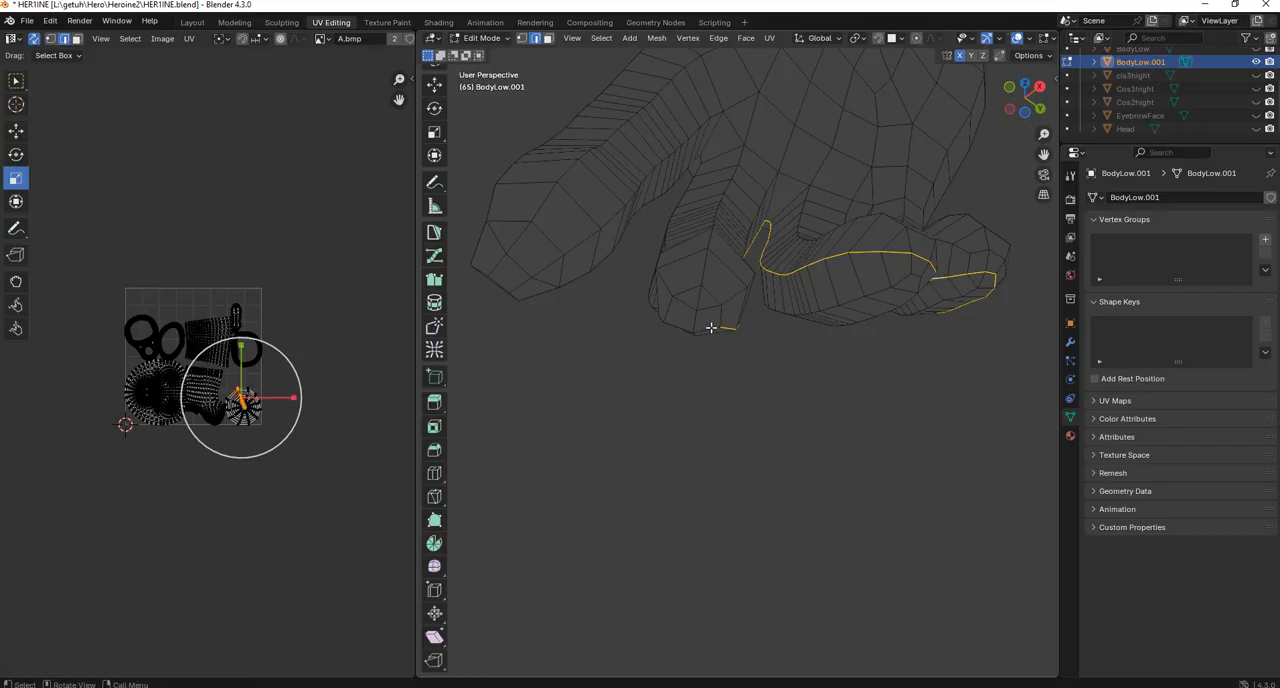
Extend the glove's edge selection around the middle finger's tip and along the side of the index finger.
shift+middle_drag(707, 328, 780, 309)
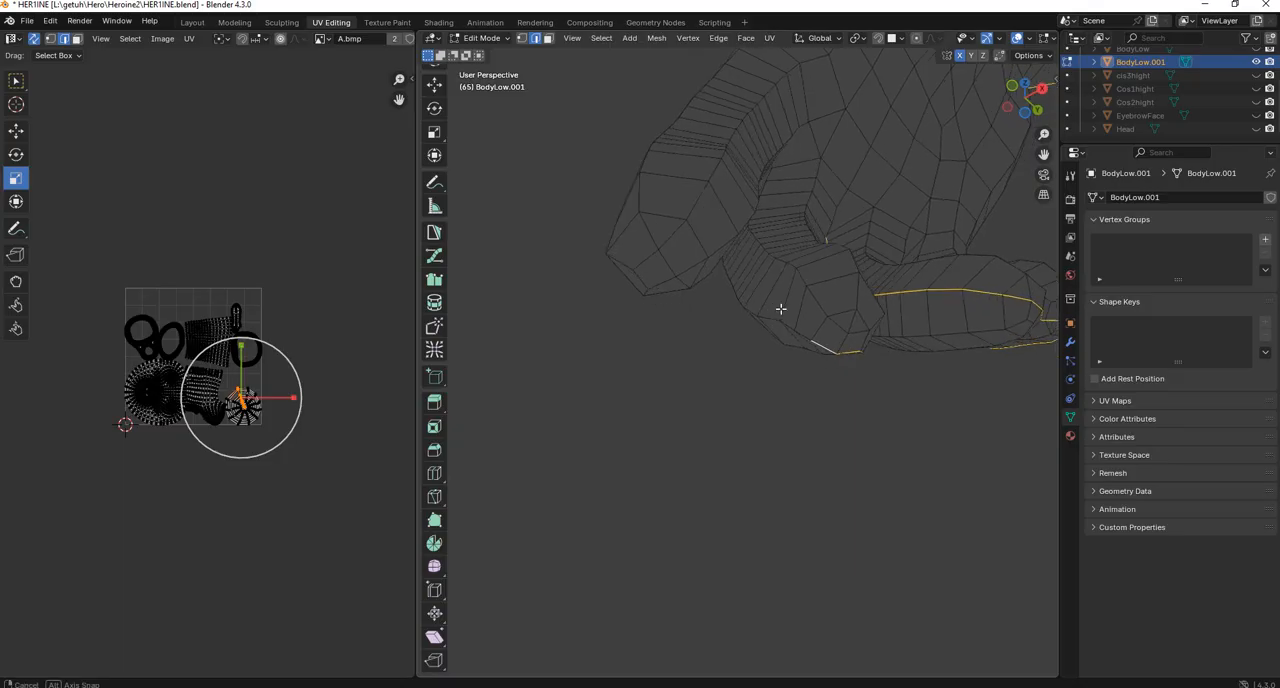
key(shift)
middle_drag(801, 277, 776, 309)
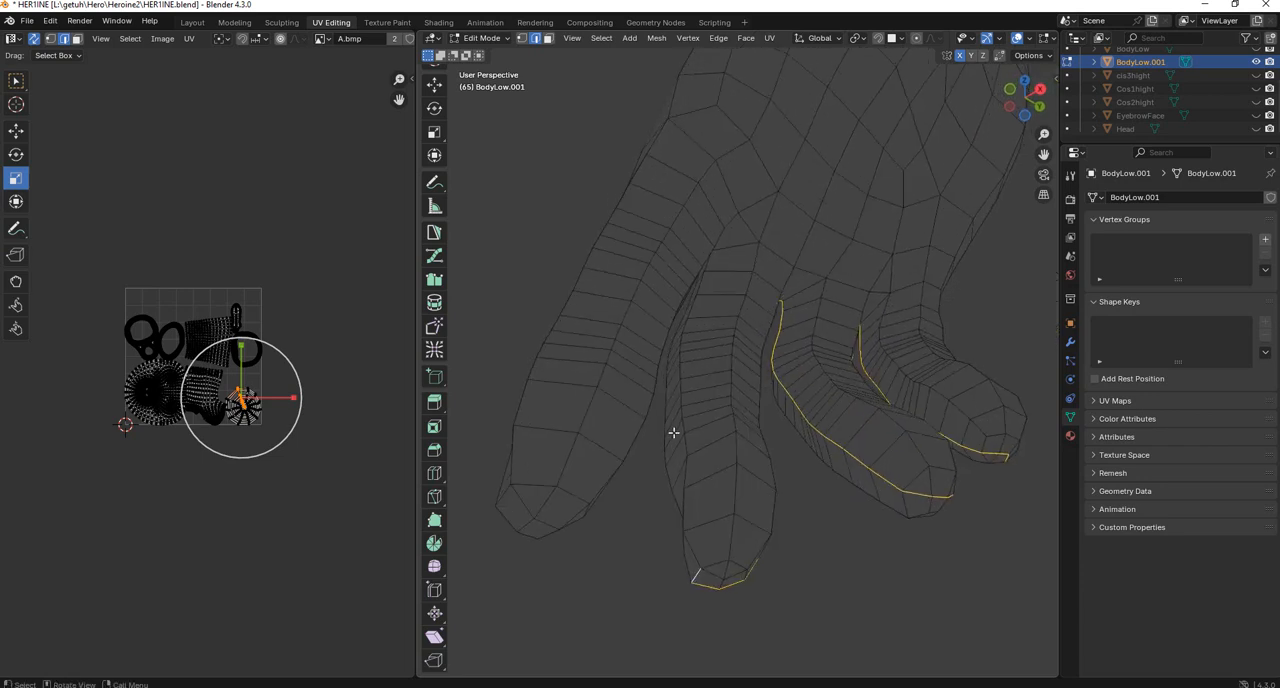
middle_drag(673, 432, 686, 200)
alt+shift+click(533, 362)
drag(700, 162, 729, 204)
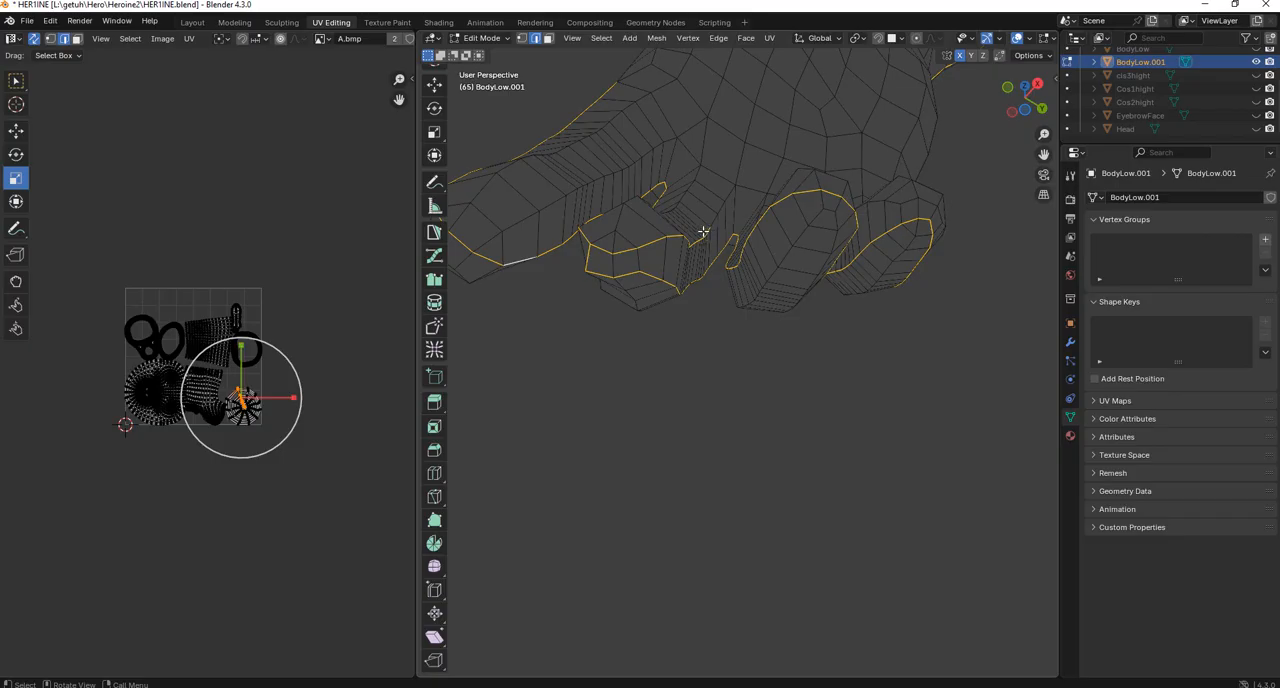
Extend the glove's edge selection from the index finger's side toward the base of the thumb, undoing a misplaced pick.
middle_drag(706, 230, 629, 286)
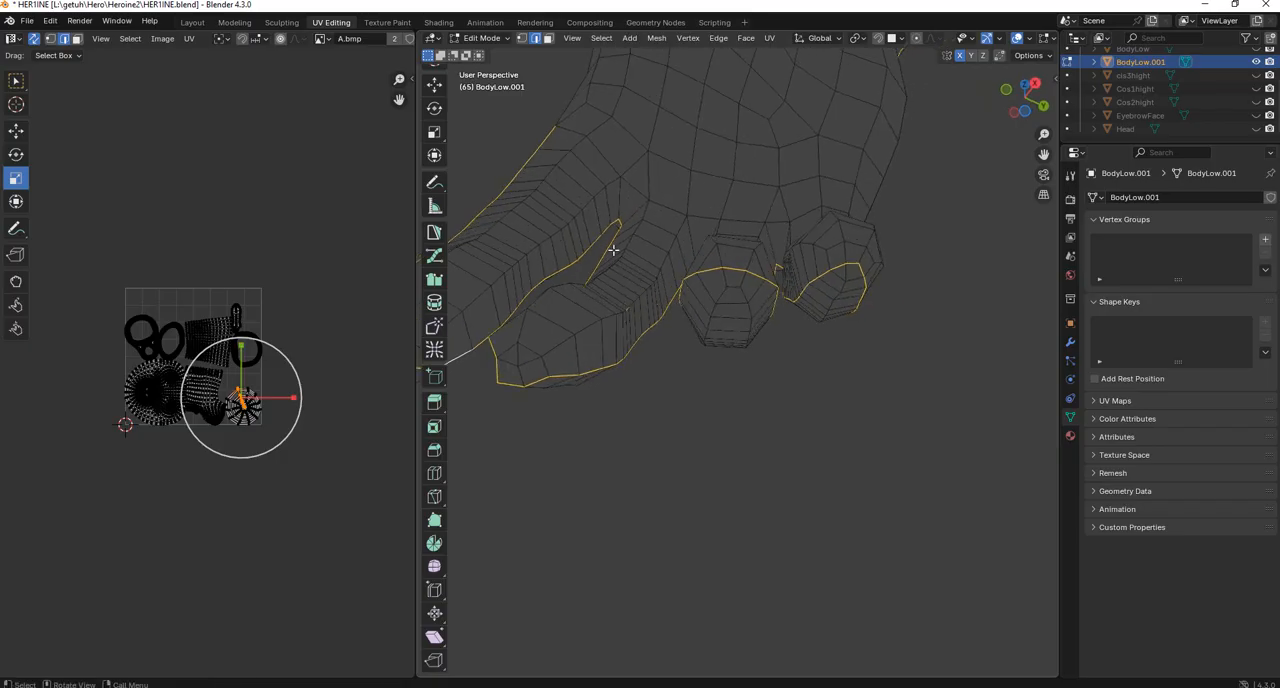
middle_drag(613, 250, 836, 324)
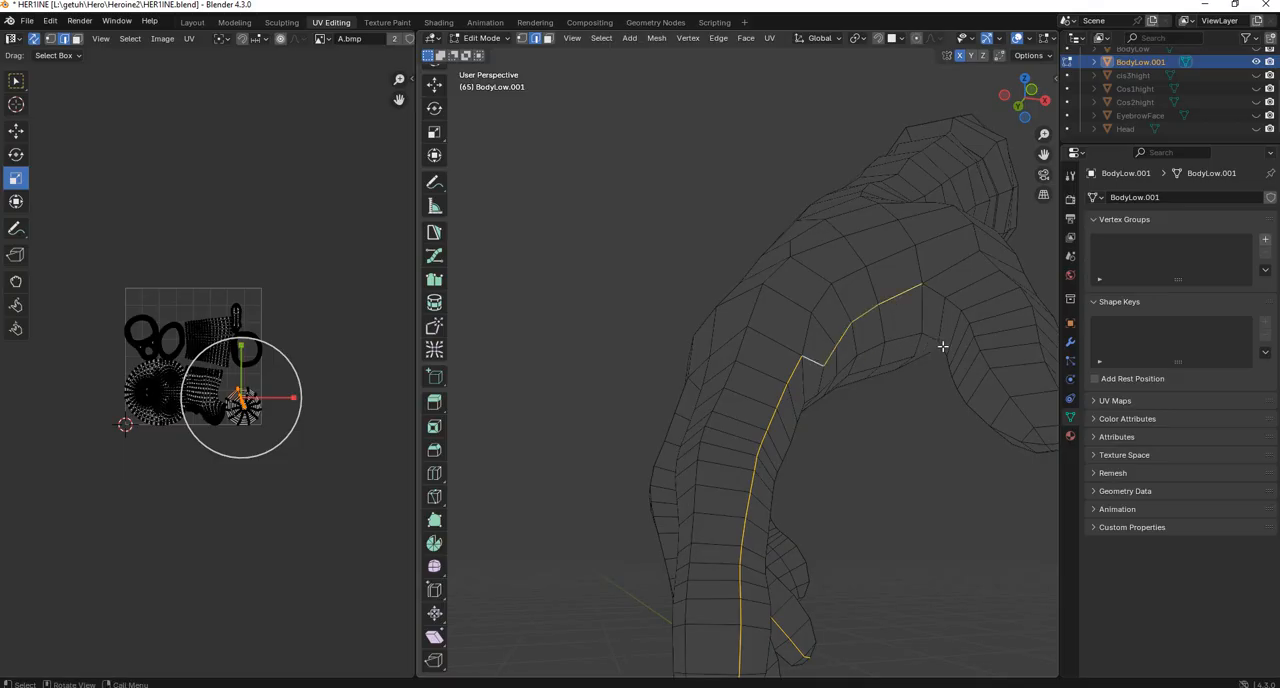
alt+shift+click(938, 292)
scroll(945, 324, down, 5)
key(ctrl+z)
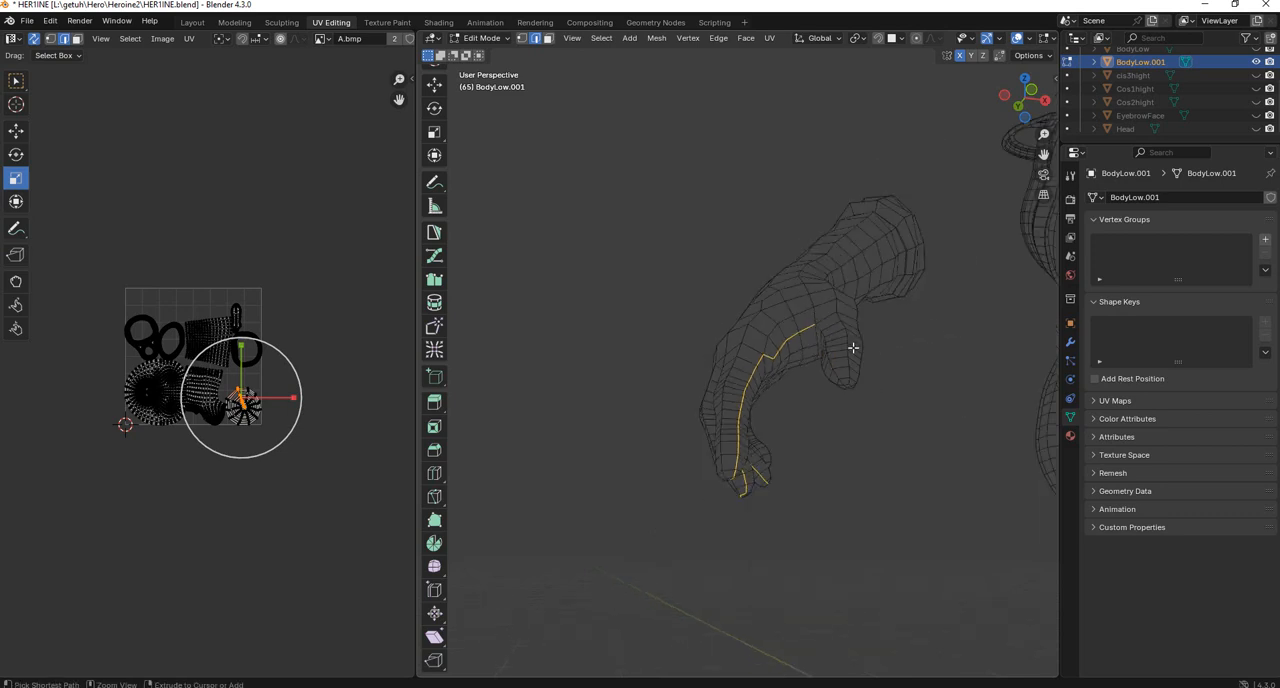
middle_drag(853, 347, 860, 312)
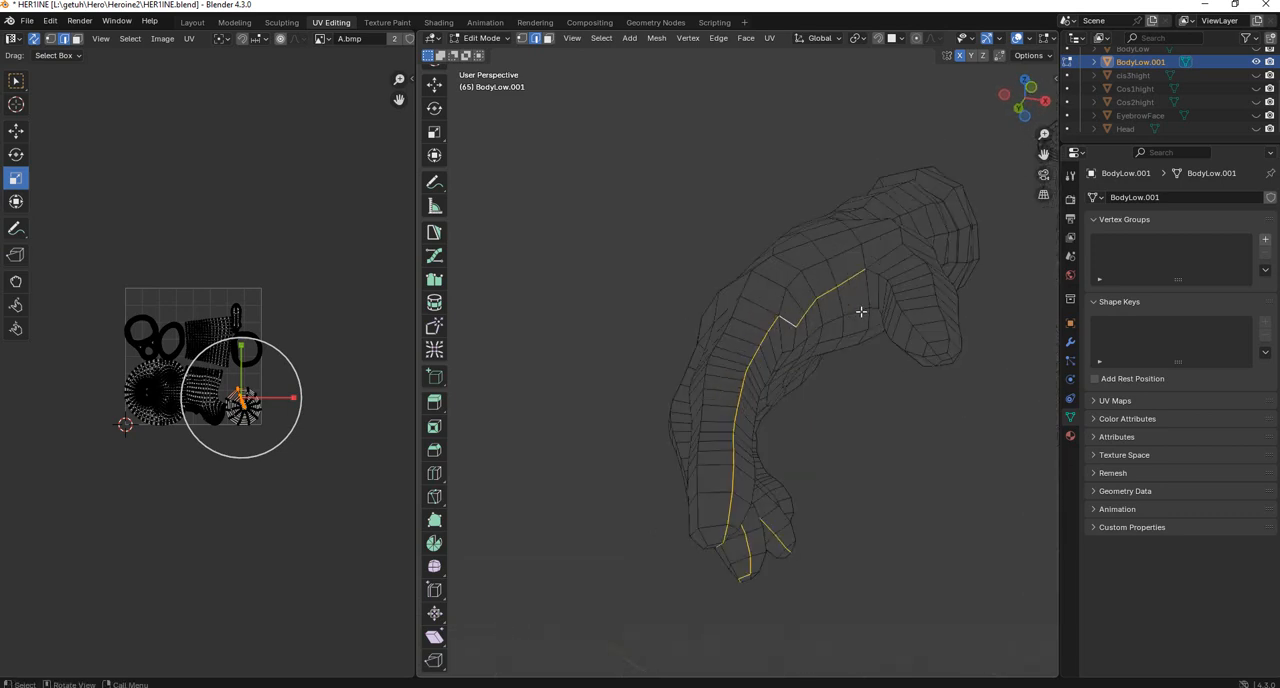
Mark the selected edges along the glove's forearm, hand and fingers as seams.
middle_drag(935, 339, 730, 255)
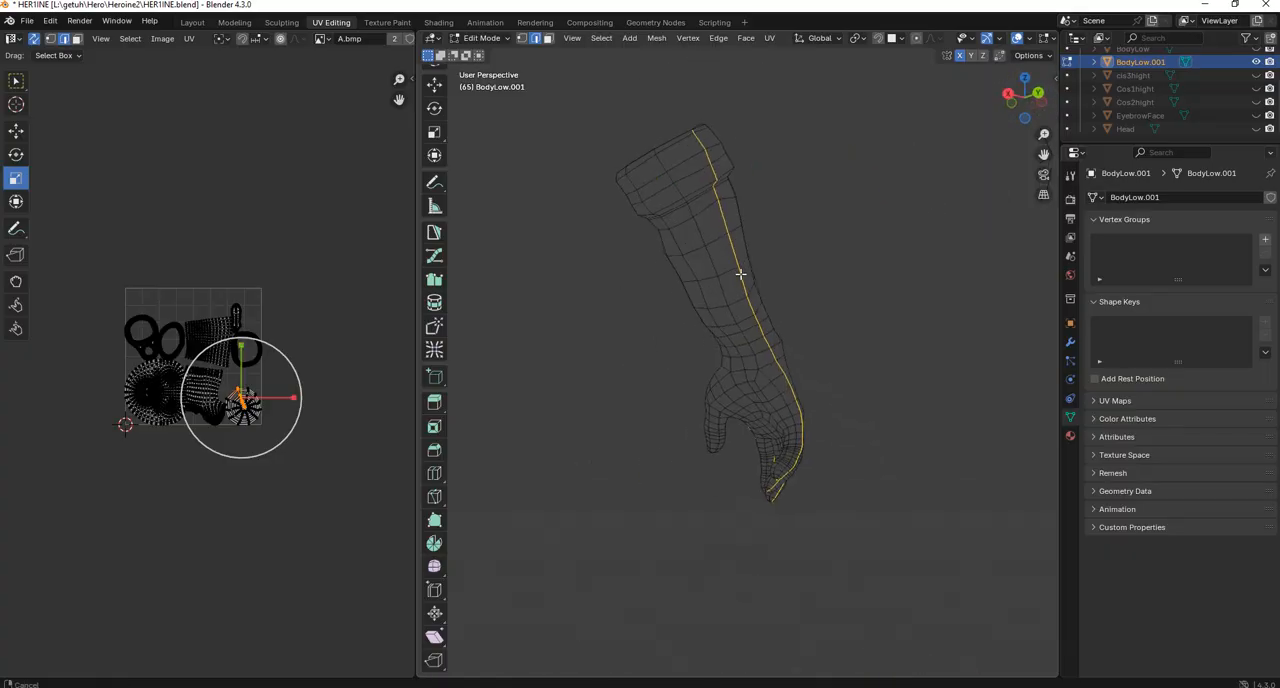
key(ctrl+e)
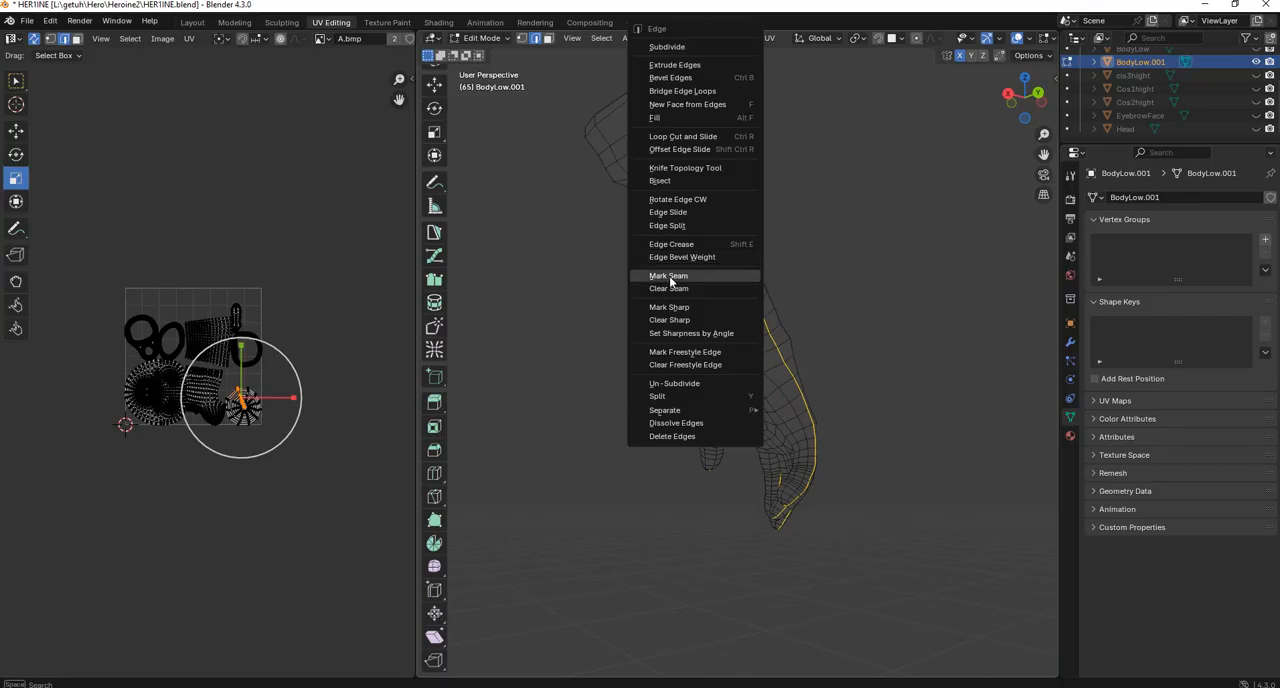
click(672, 276)
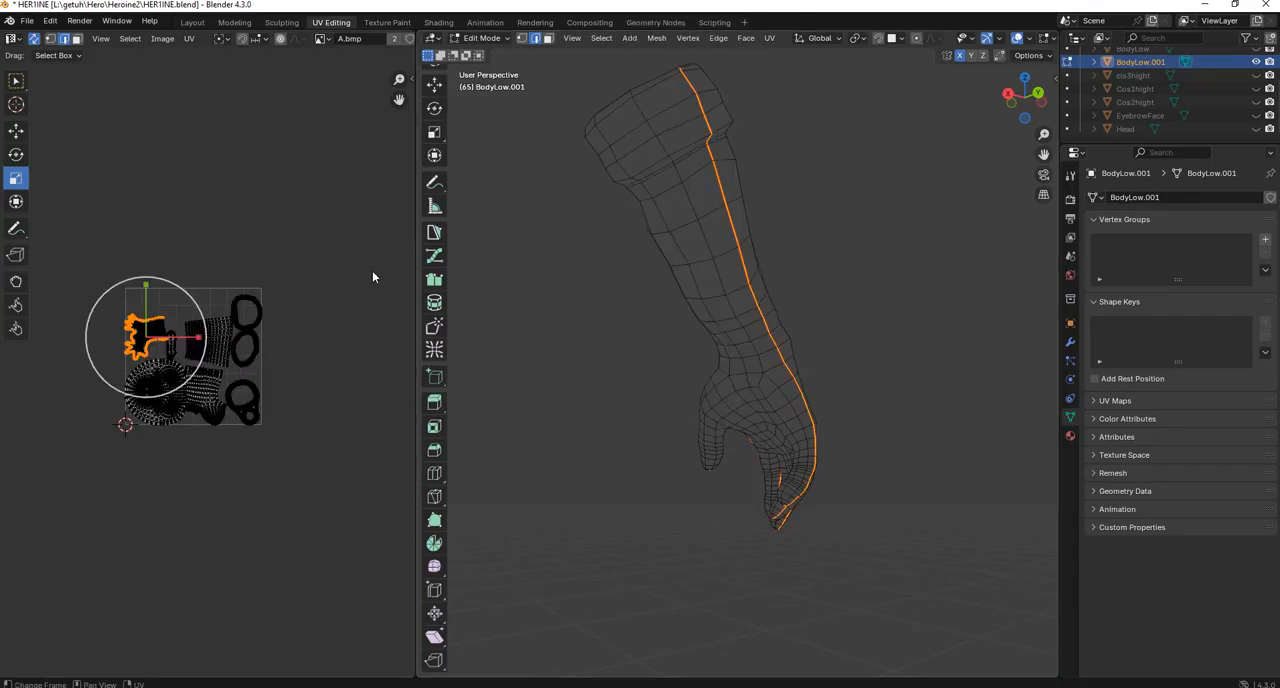
Select the glove's whole UV island by box-selecting part of it and adding the linked UVs.
scroll(493, 278, up, 2)
middle_drag(736, 298, 442, 340)
scroll(117, 308, up, 3)
middle_drag(117, 310, 225, 356)
drag(178, 169, 106, 352)
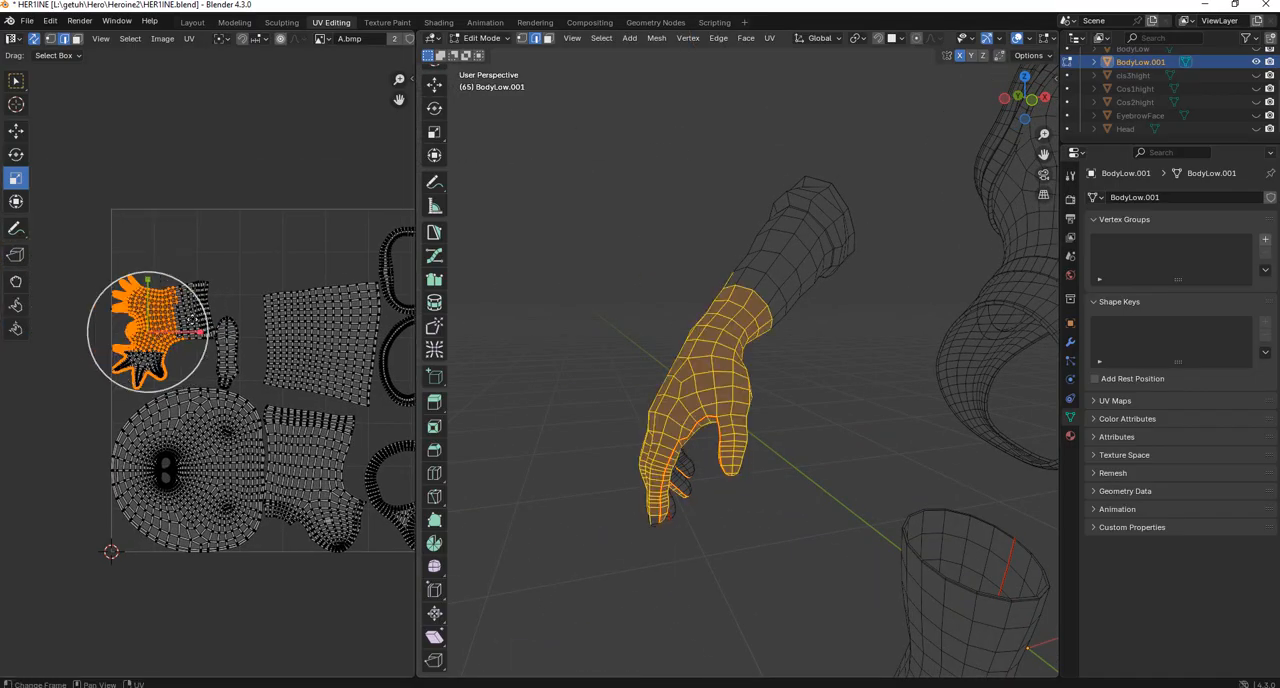
key(l)
scroll(195, 319, down, 1)
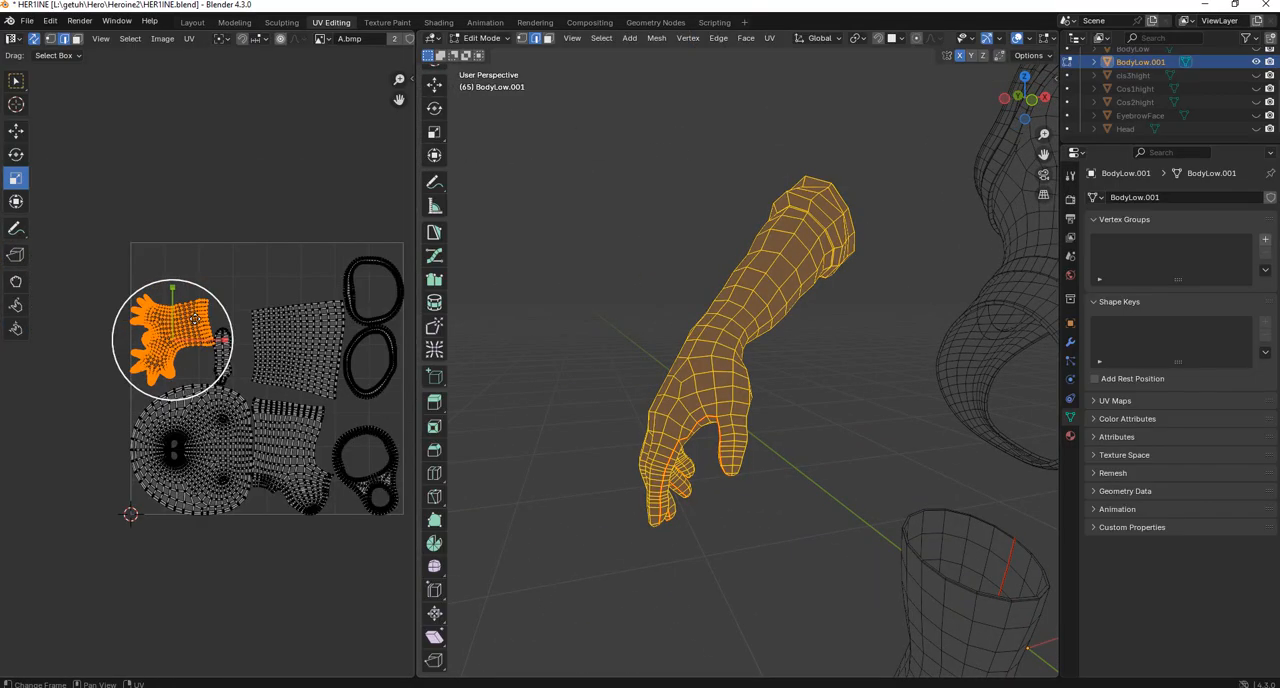
Rotate the glove's UV island so its cuff points up and move it upward, clear of the other islands.
key(g)
click(208, 251)
key(r)
click(135, 246)
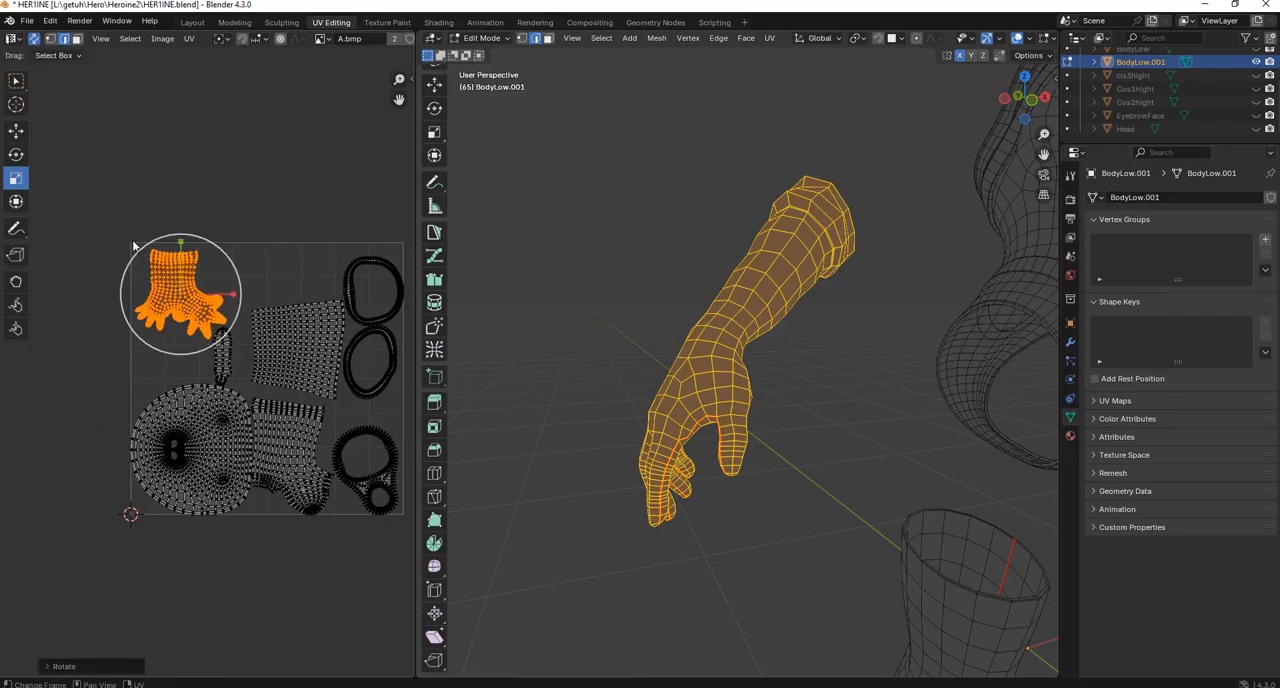
key(g)
click(185, 206)
Box-select all UV islands to check that they cover the glove, bodysuit, stocking and boot, and clear the selection.
middle_drag(740, 330, 697, 376)
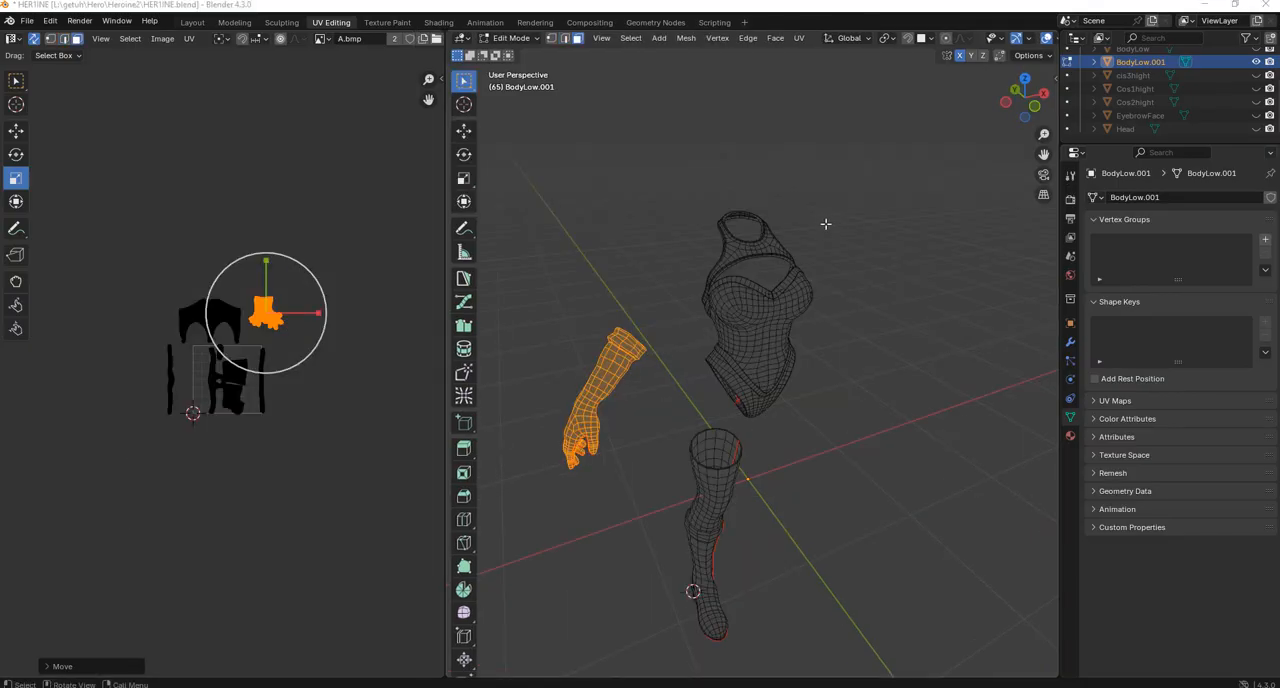
scroll(824, 272, up, 2)
shift+middle_drag(833, 253, 862, 170)
scroll(315, 331, up, 1)
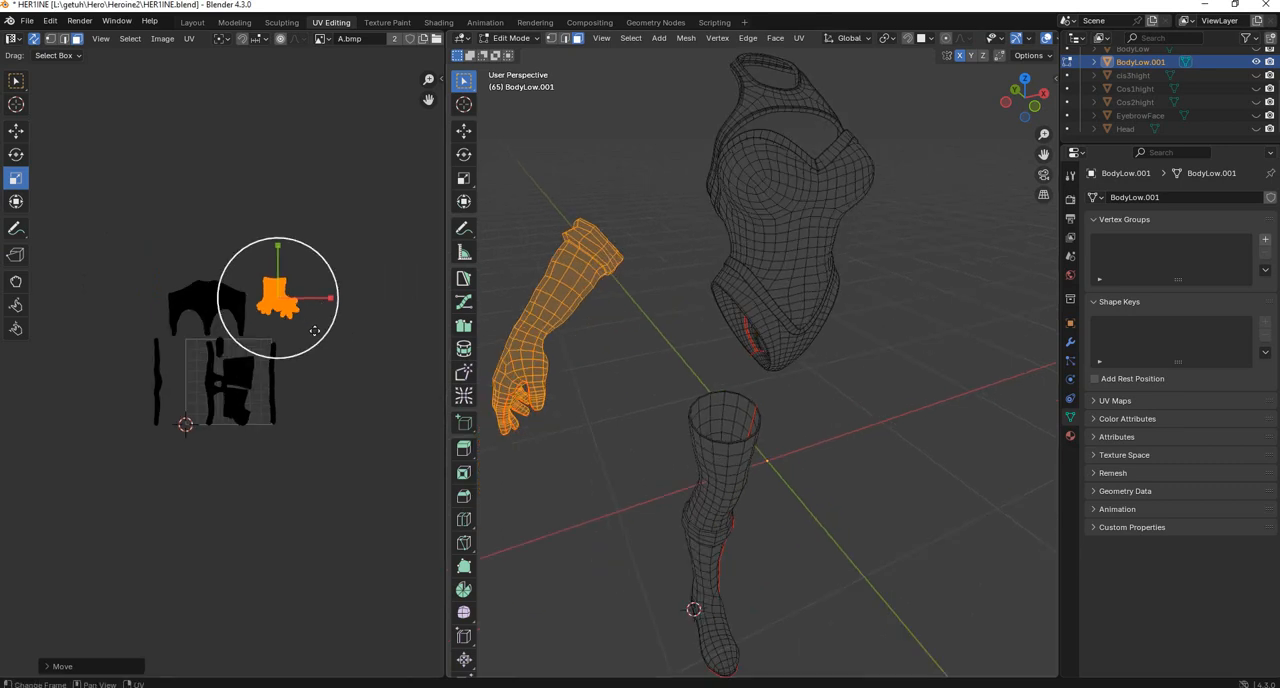
scroll(340, 322, up, 1)
middle_drag(315, 331, 341, 364)
click(363, 336)
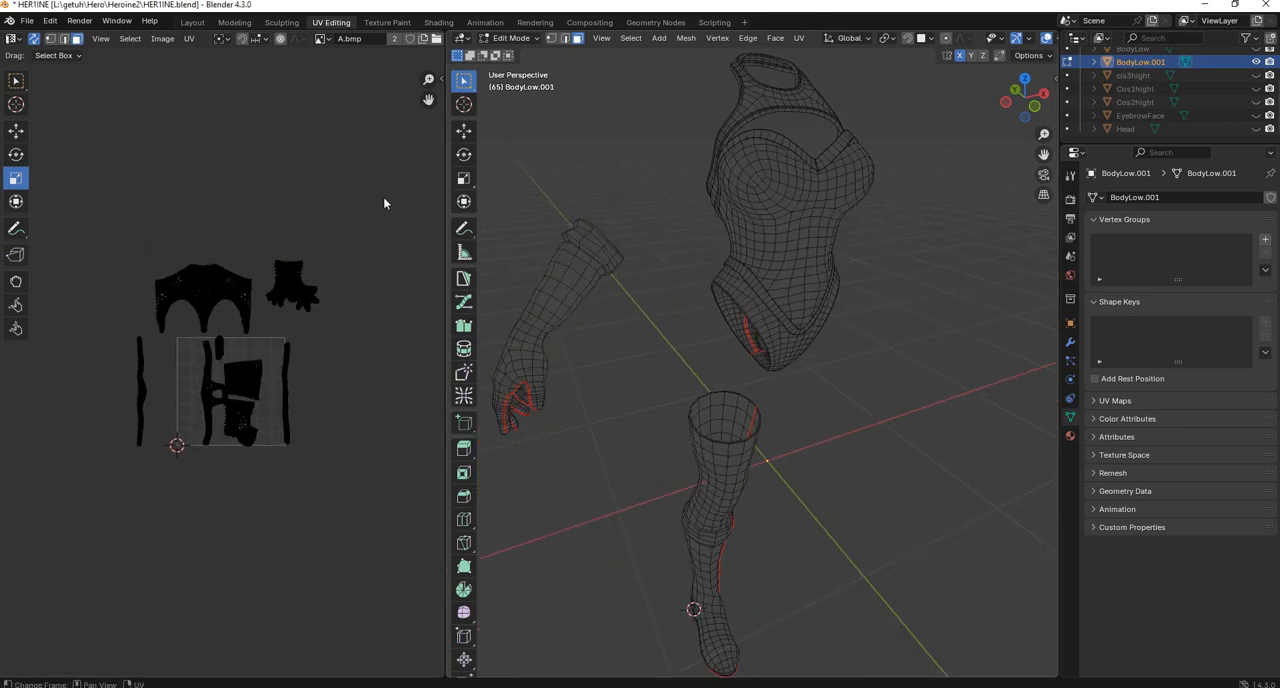
drag(383, 197, 80, 518)
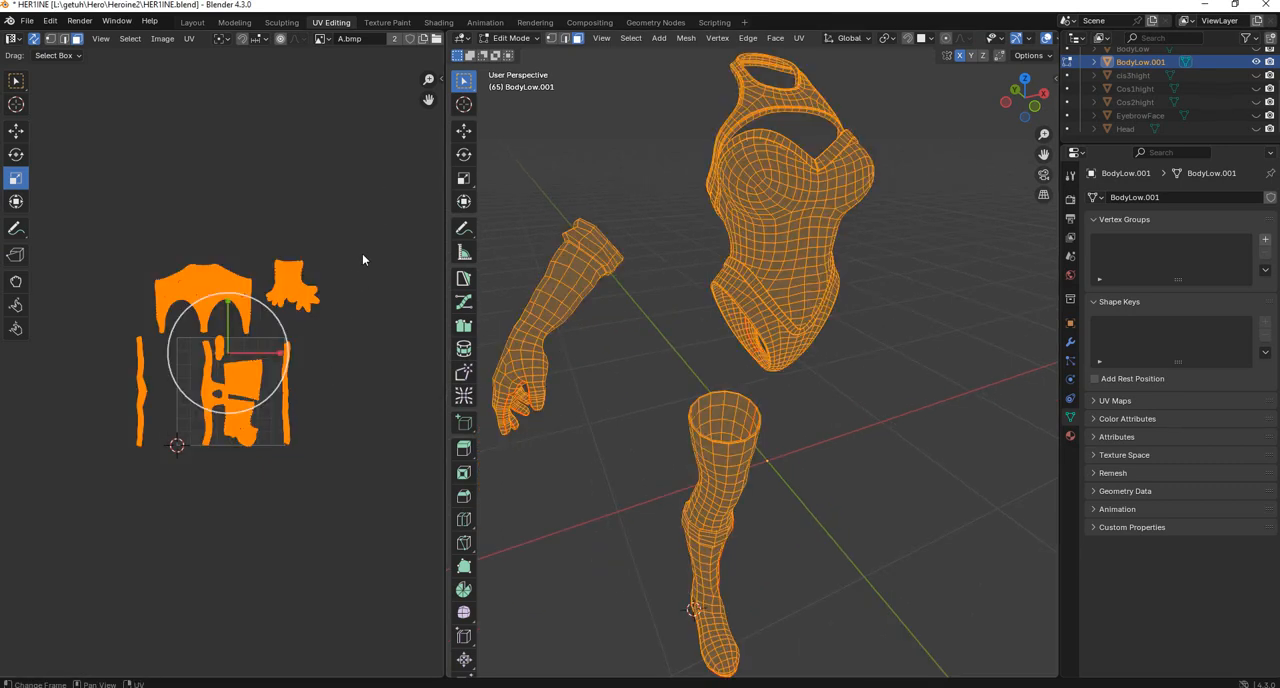
click(362, 259)
Select the bodysuit's linked UV island to check which faces it covers on the mesh.
scroll(176, 190, up, 2)
drag(172, 198, 208, 246)
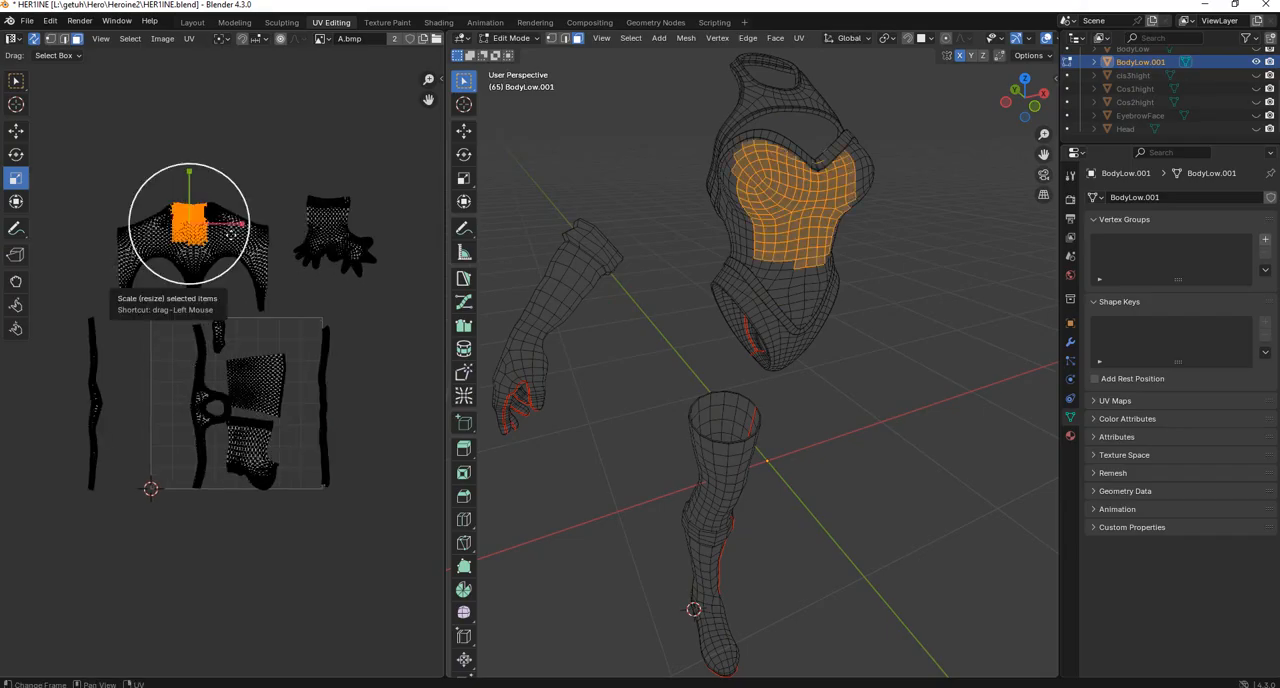
key(ctrl+l)
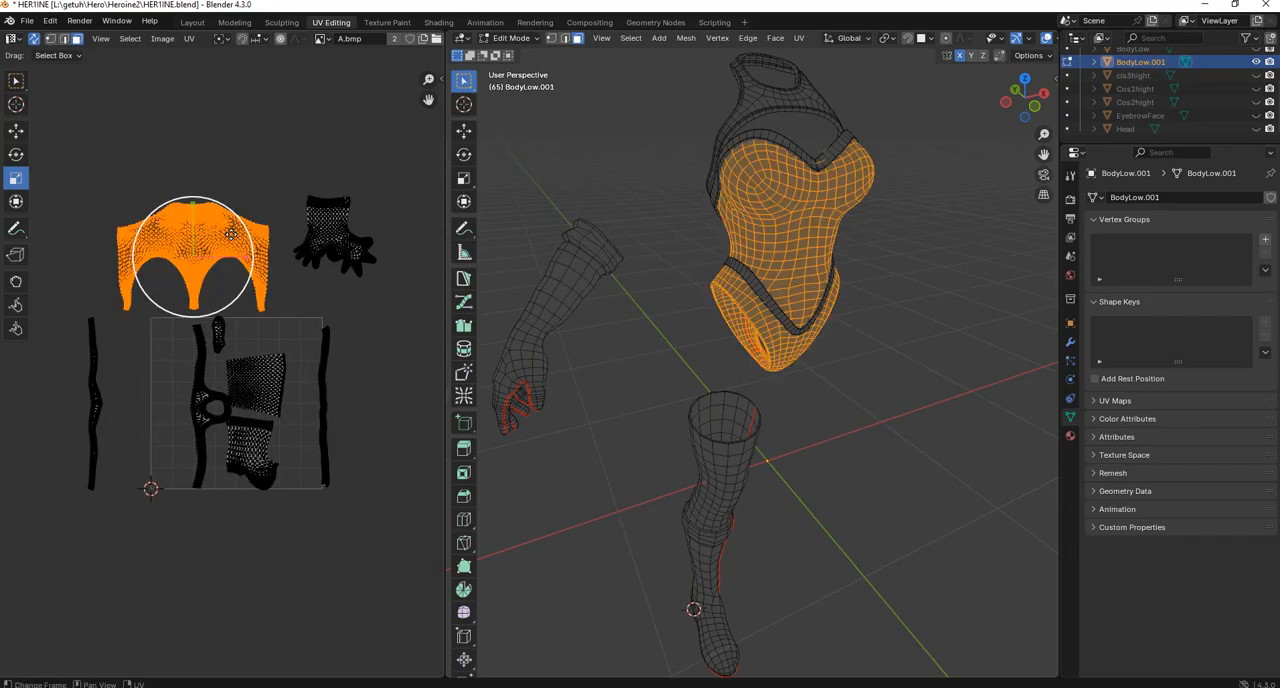
click(247, 167)
drag(191, 181, 216, 237)
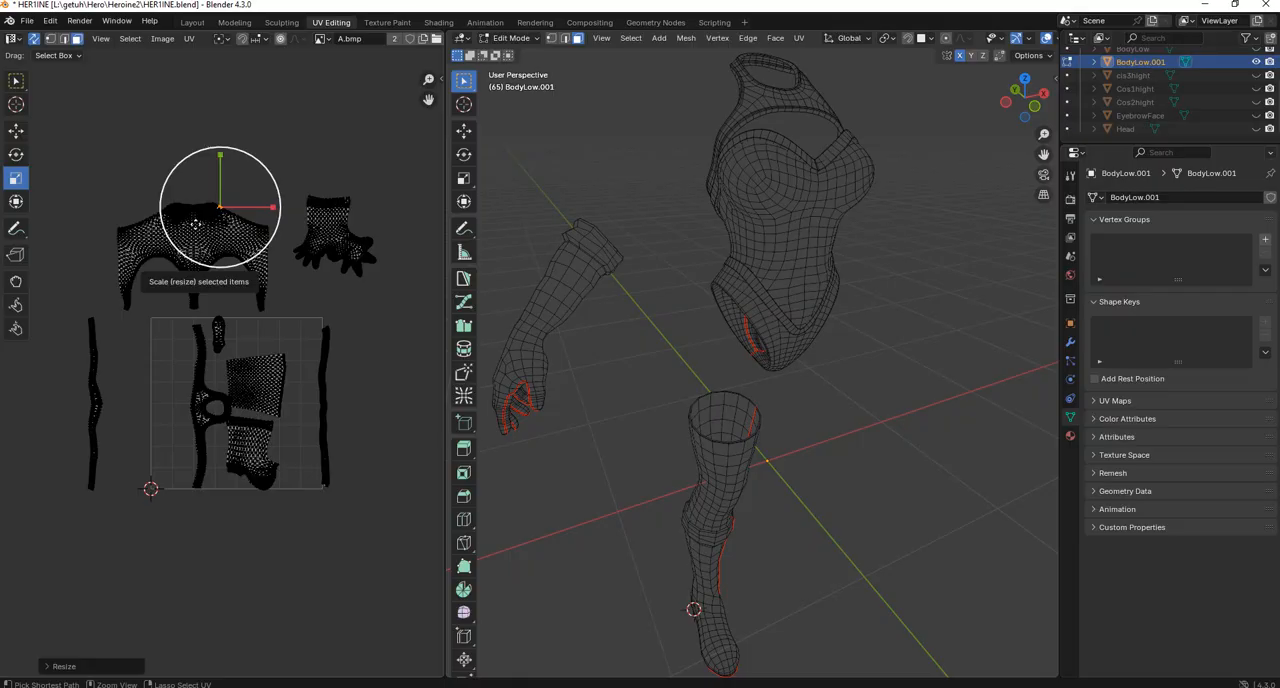
click(196, 228)
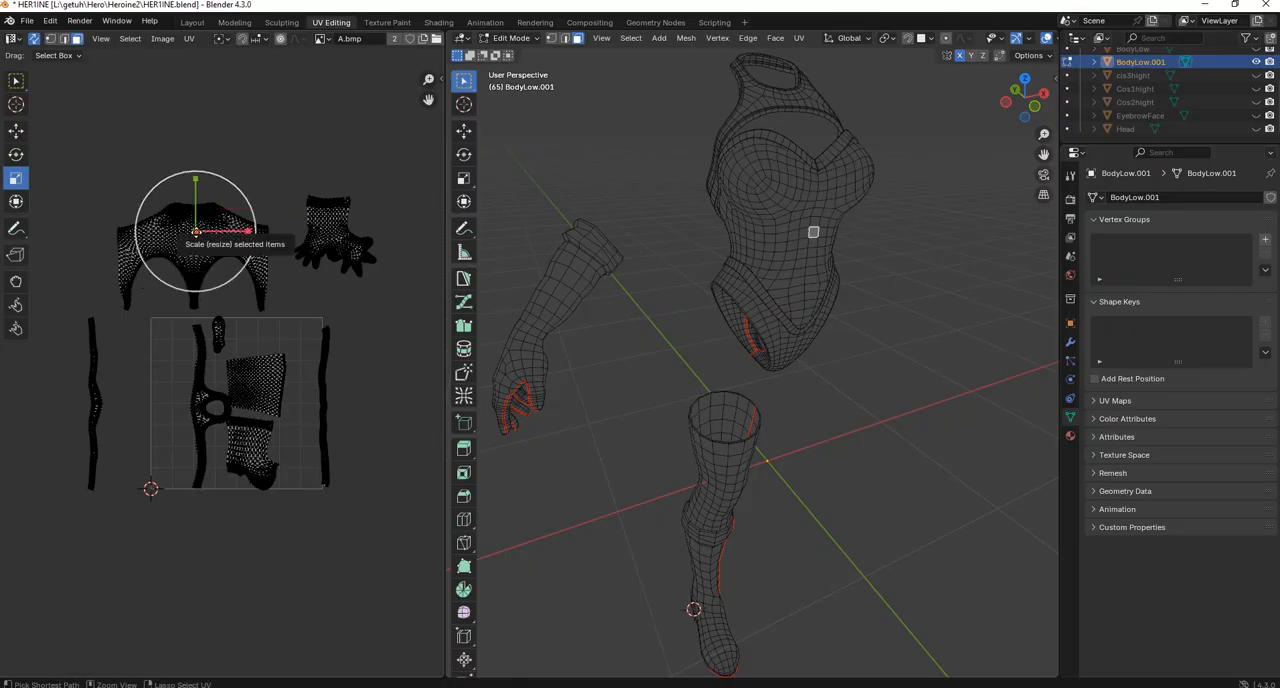
key(ctrl+l)
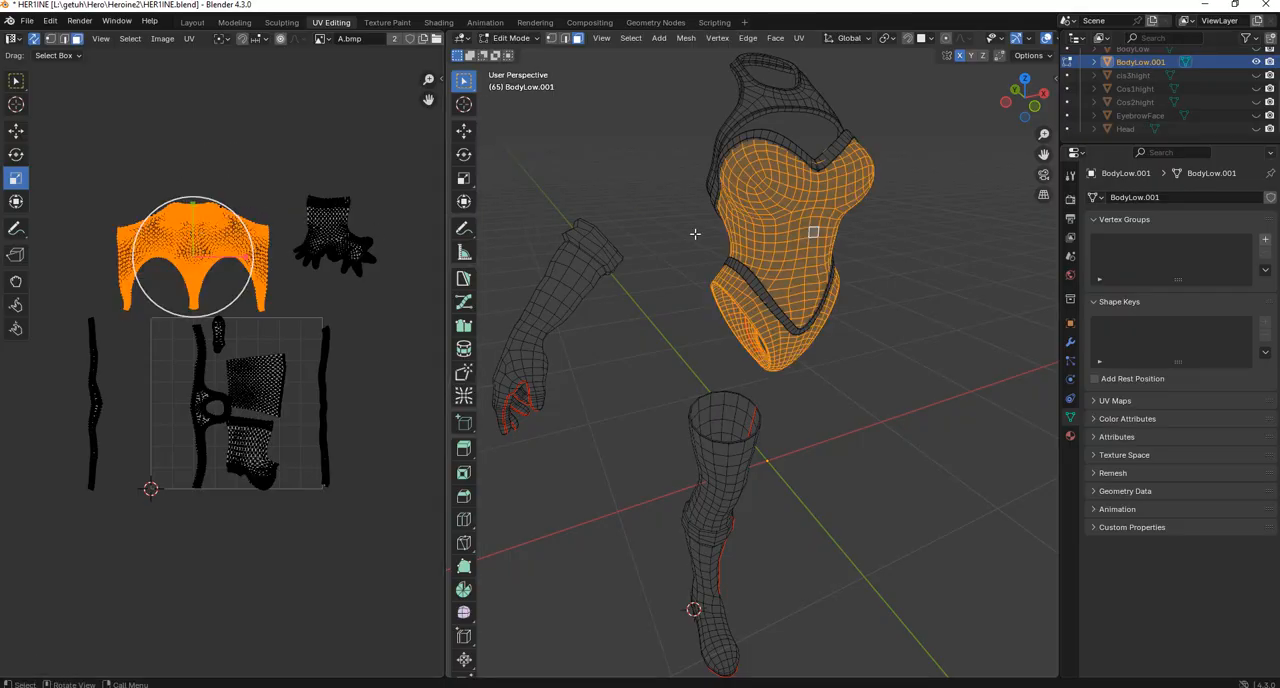
Select the linked UV islands of the stocking and the boot in turn to check which faces they cover.
click(266, 398)
key(ctrl+l)
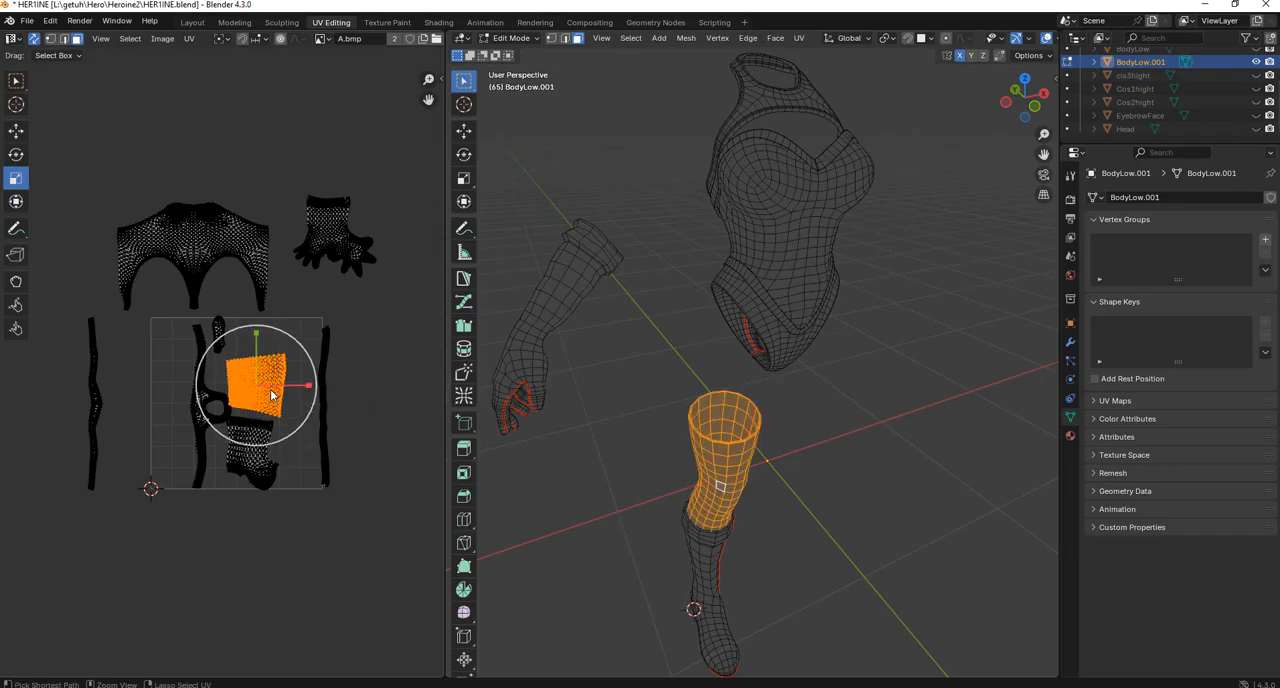
click(716, 553)
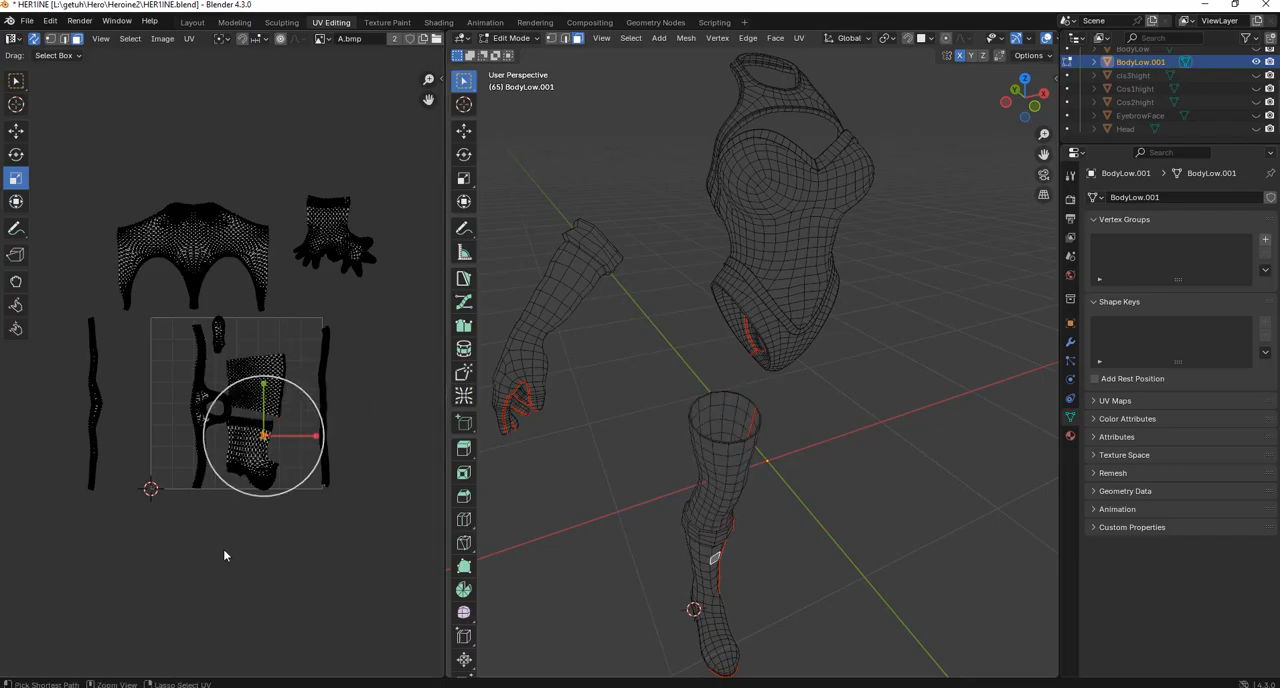
key(ctrl+l)
scroll(755, 434, down, 2)
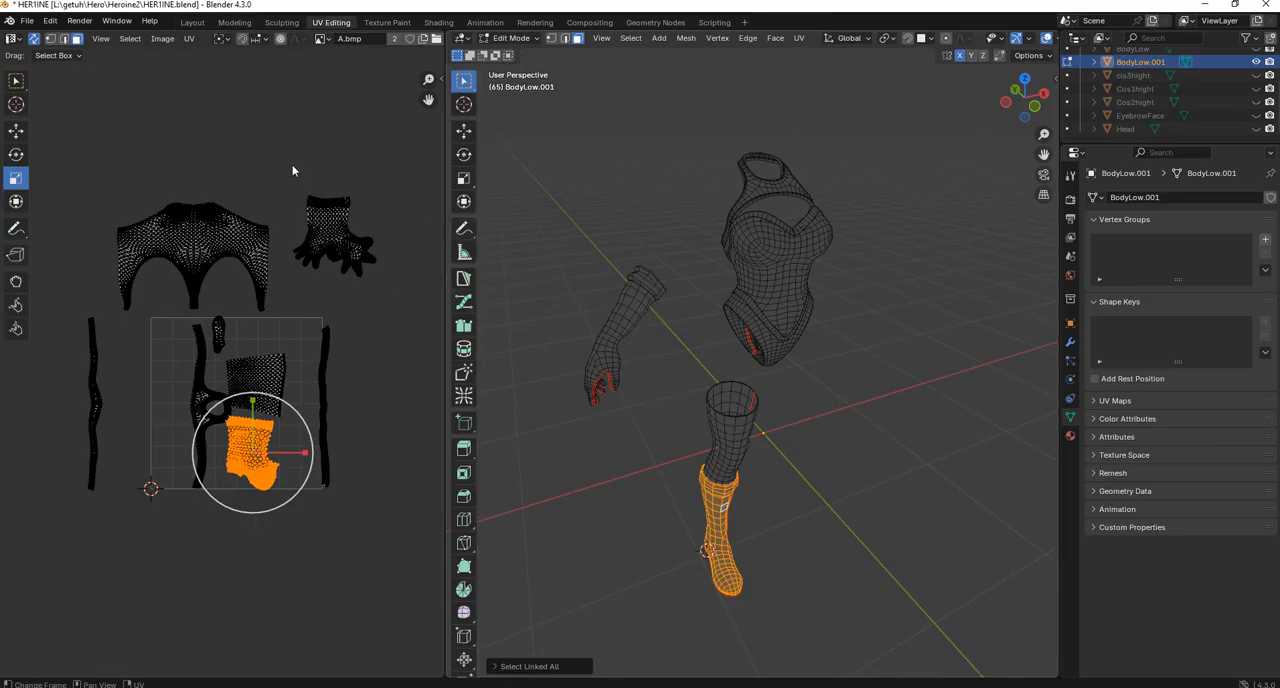
Try to move the glove's UV island down into the UV square.
drag(291, 164, 395, 305)
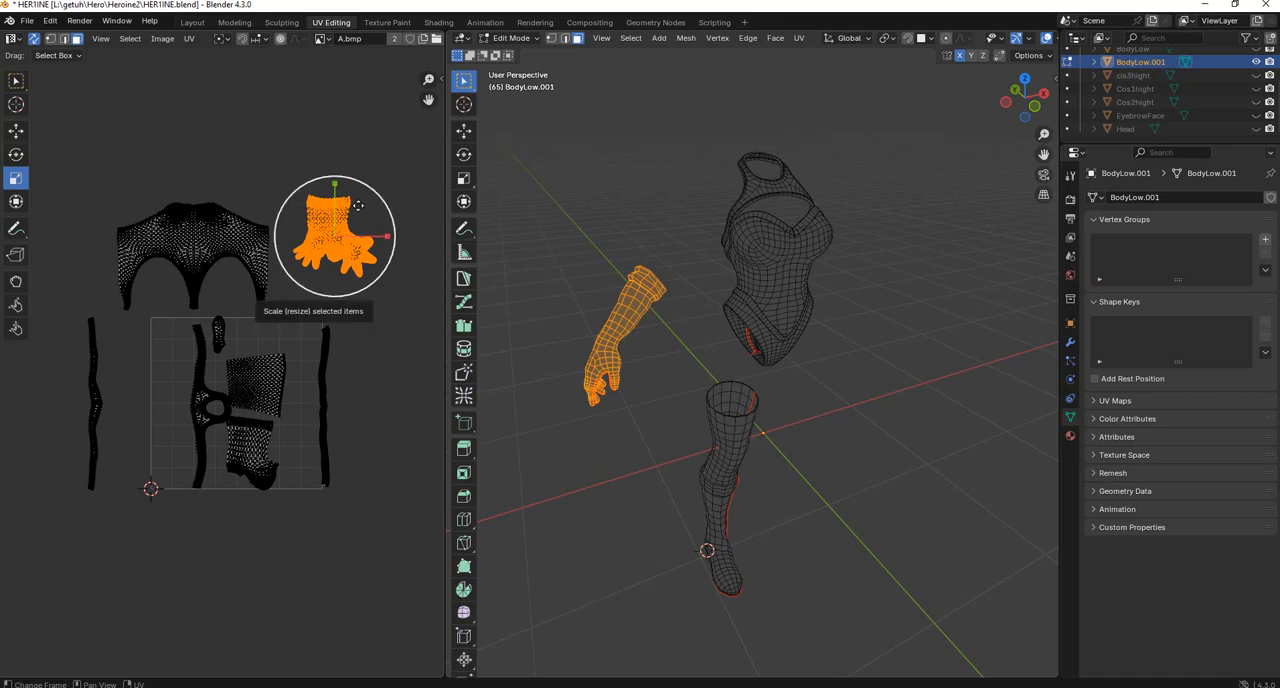
key(g)
click(233, 343)
key(ctrl+z)
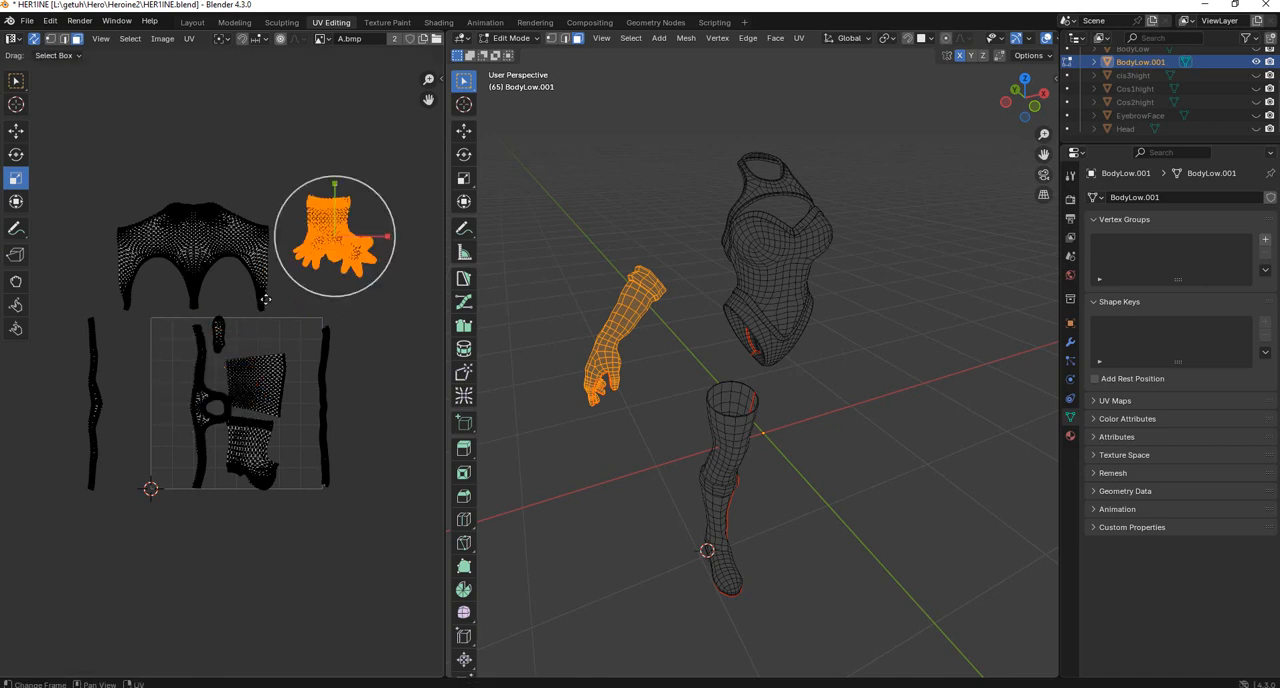
Move the stocking, boot and trim UV islands out of the UV square to above the bodysuit's island, and select the bodysuit's island.
drag(56, 560, 424, 312)
scroll(335, 373, down, 2)
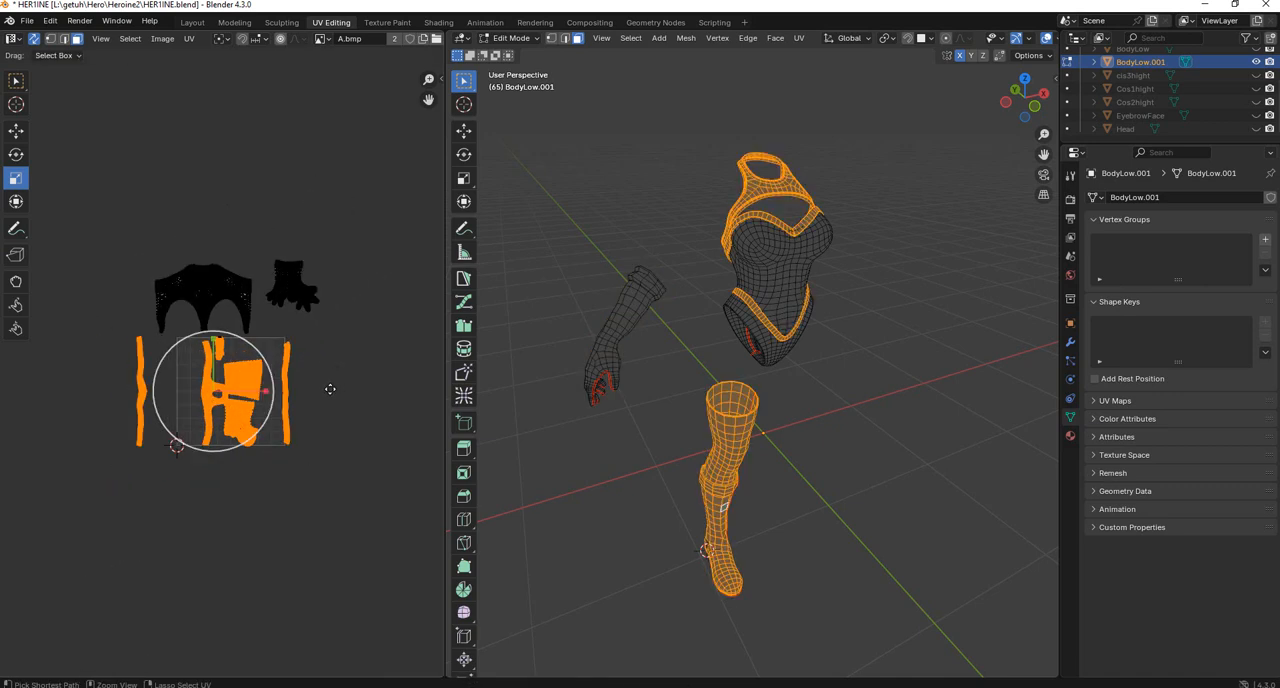
key(g)
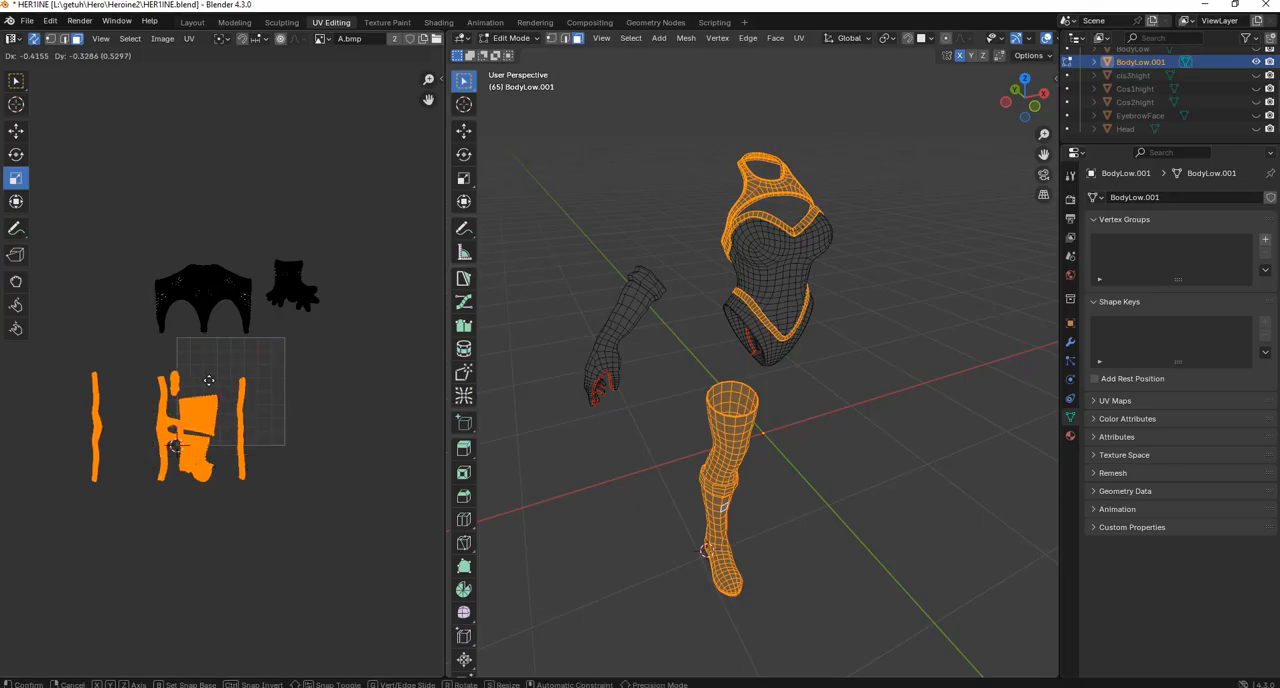
click(262, 157)
drag(152, 368, 265, 303)
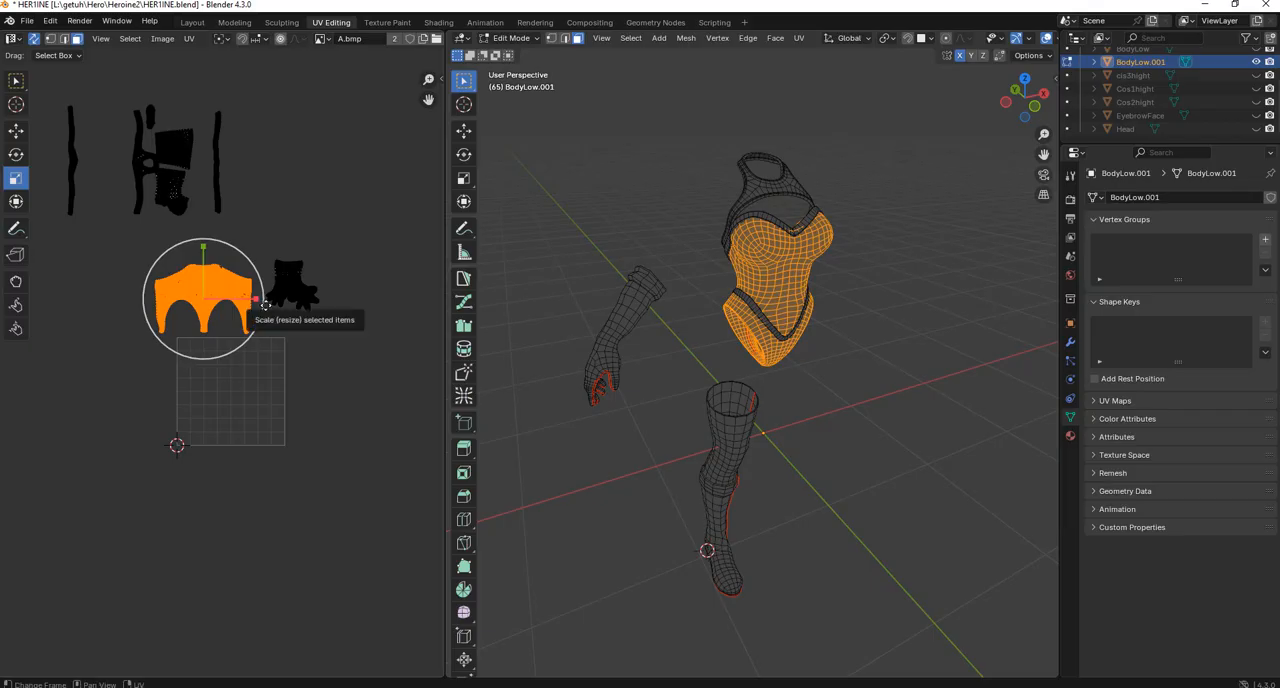
Try to move the bodysuit's UV island into the UV square without resizing it.
key(g)
click(289, 376)
scroll(337, 369, up, 3)
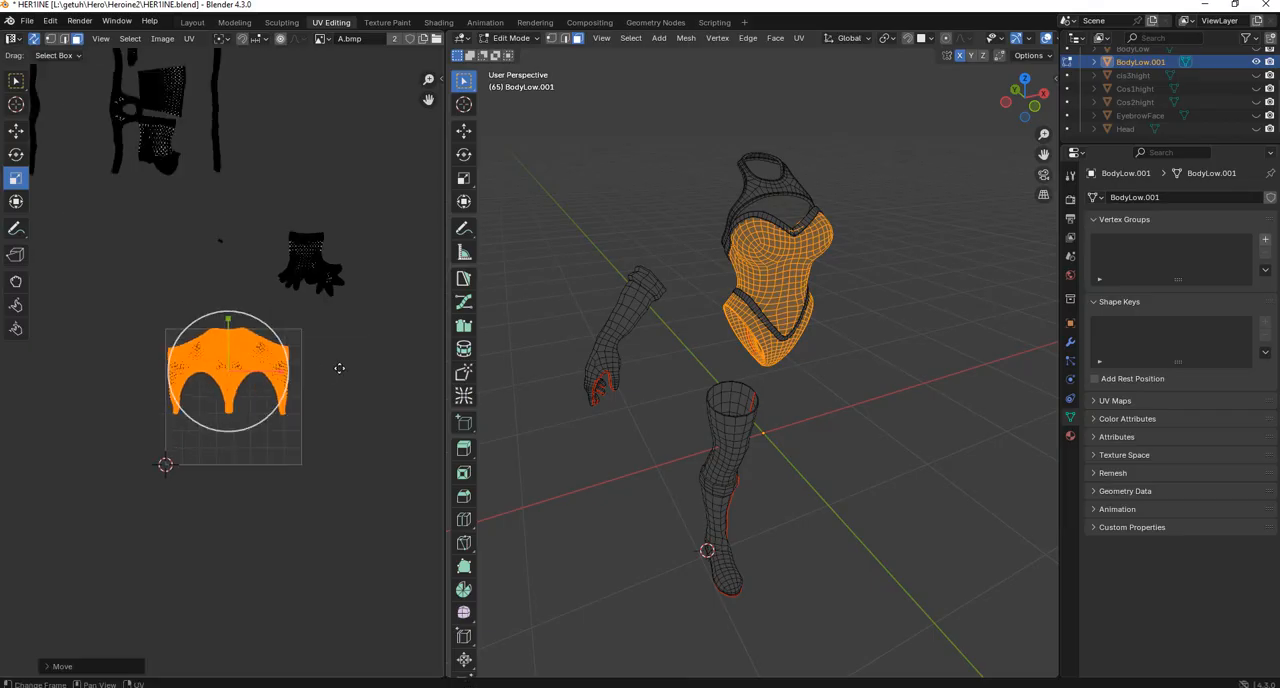
key(ctrl+z)
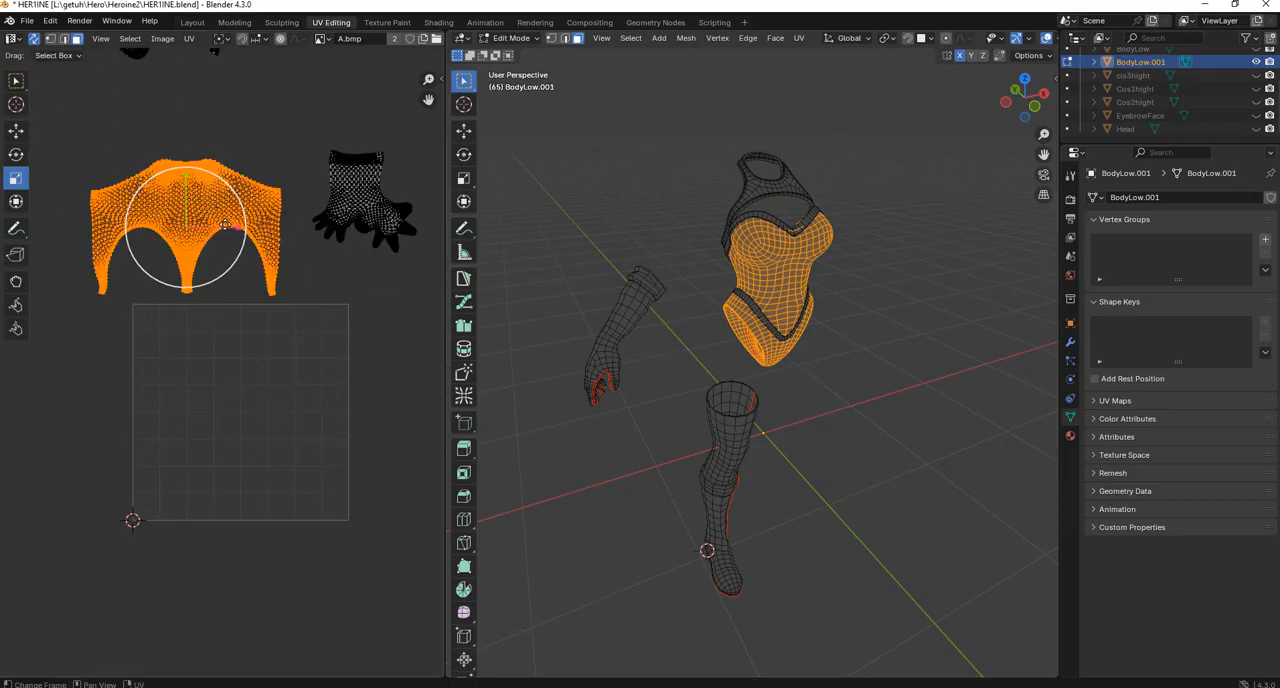
Scale down the bodysuit's UV island and fit it into the upper-left part of the UV square.
key(s)
click(292, 242)
key(g)
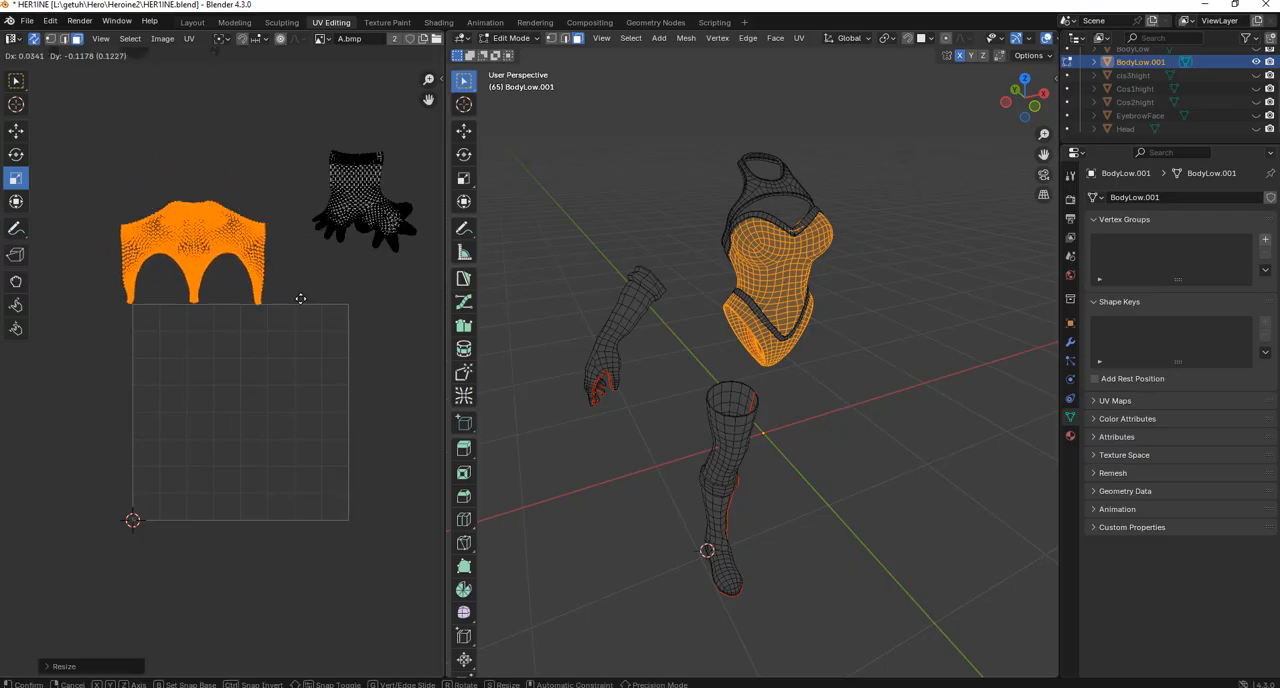
click(312, 368)
key(s)
click(323, 362)
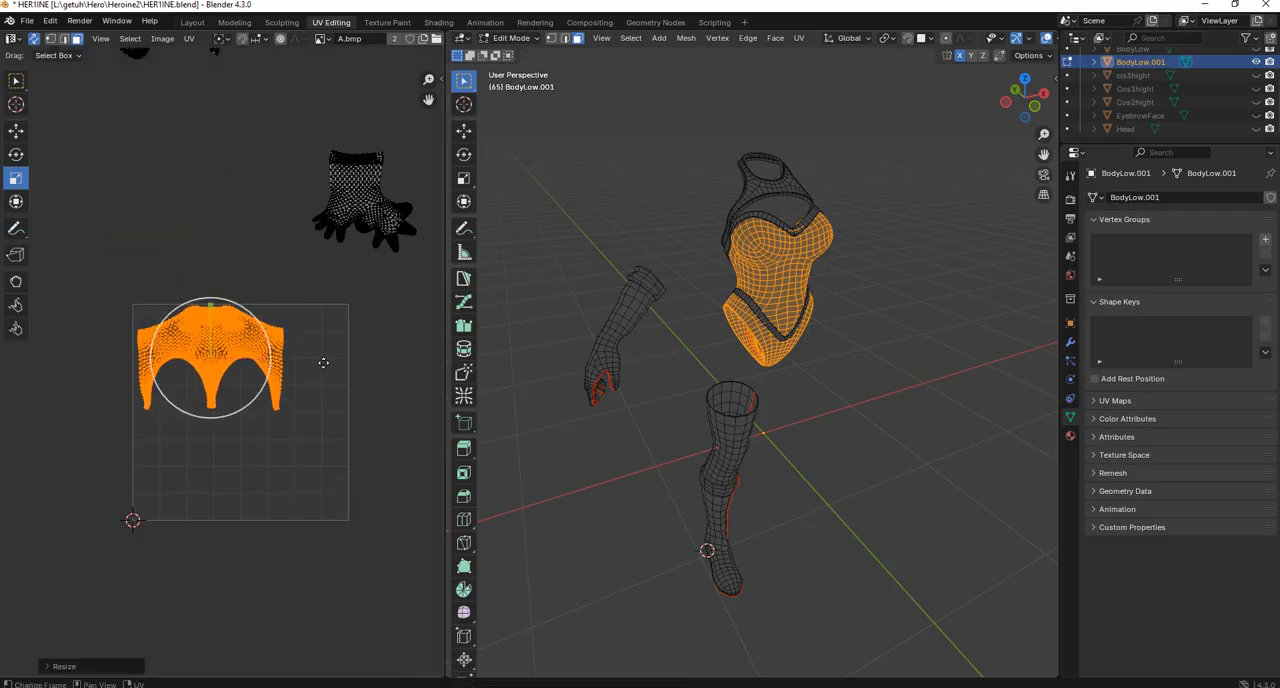
key(g)
click(327, 364)
key(s)
click(335, 359)
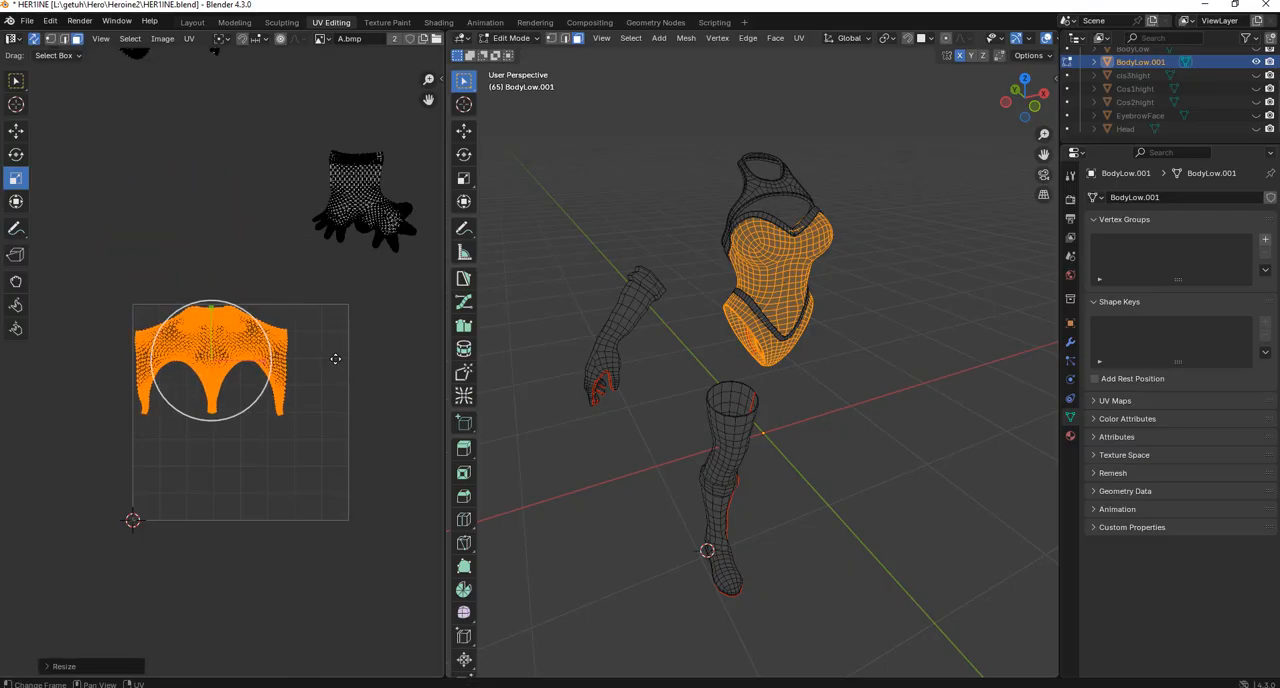
Nudge the bodysuit's UV island slightly closer to the left edge of the UV square.
key(g)
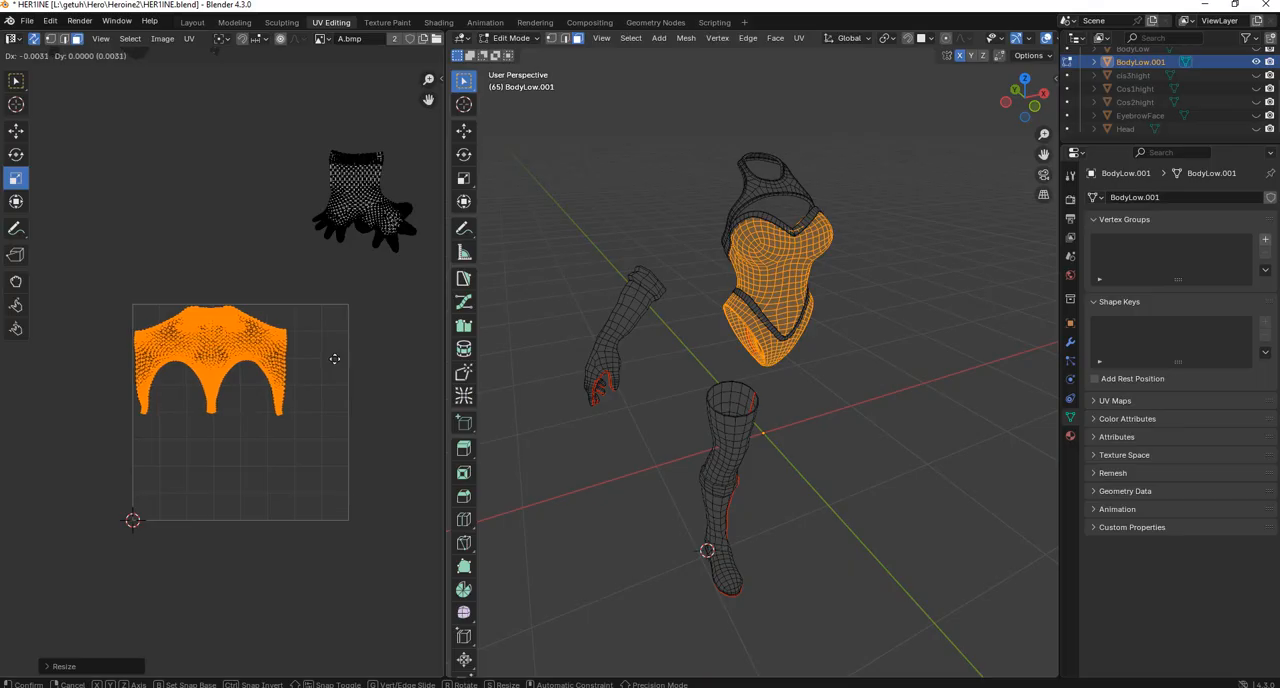
click(335, 359)
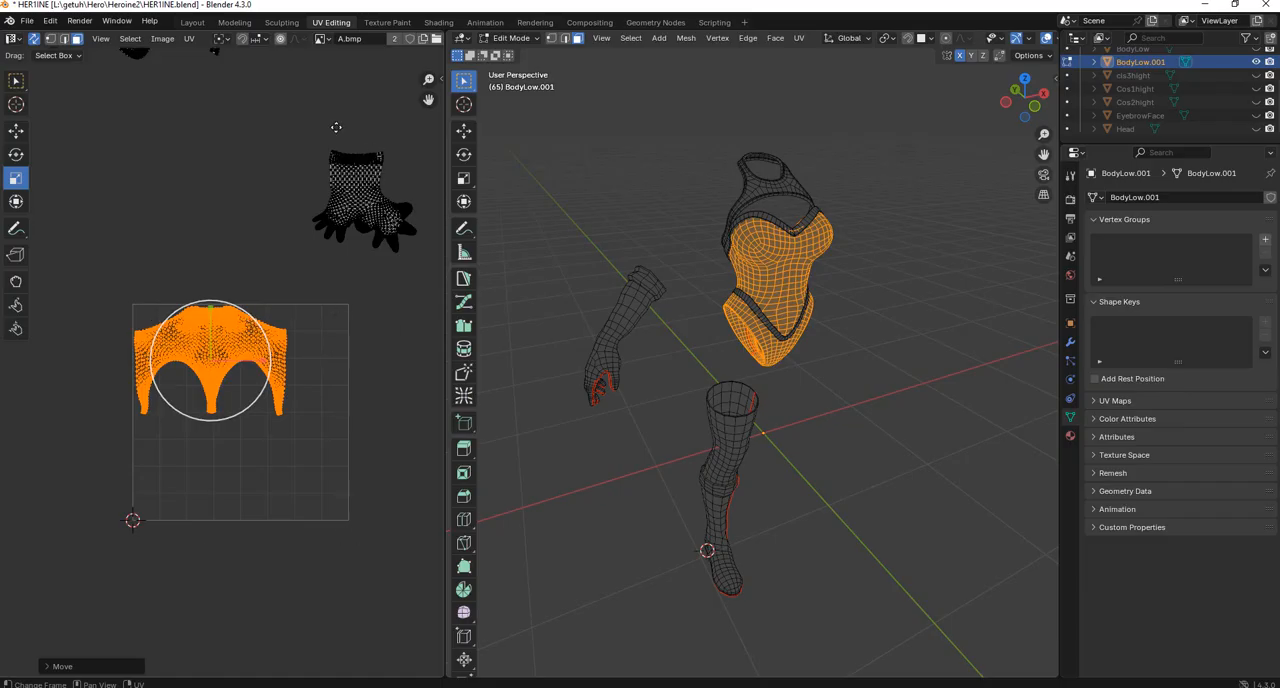
click(388, 205)
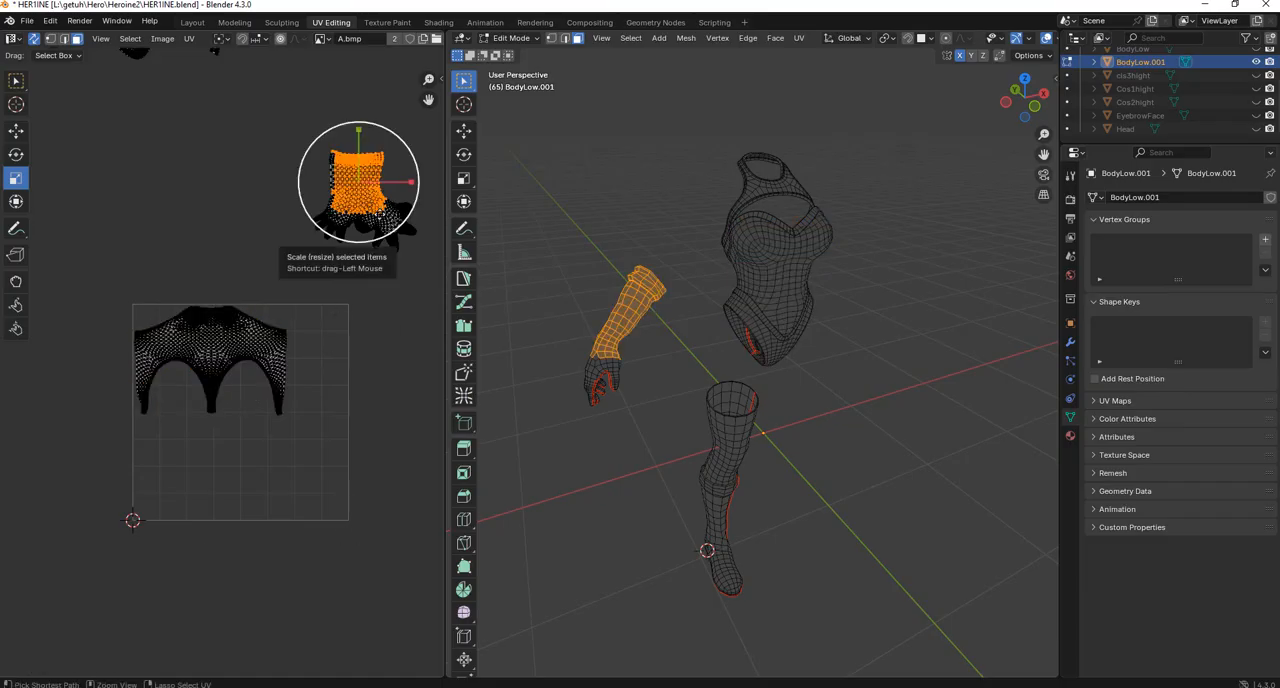
scroll(282, 156, down, 4)
click(166, 277)
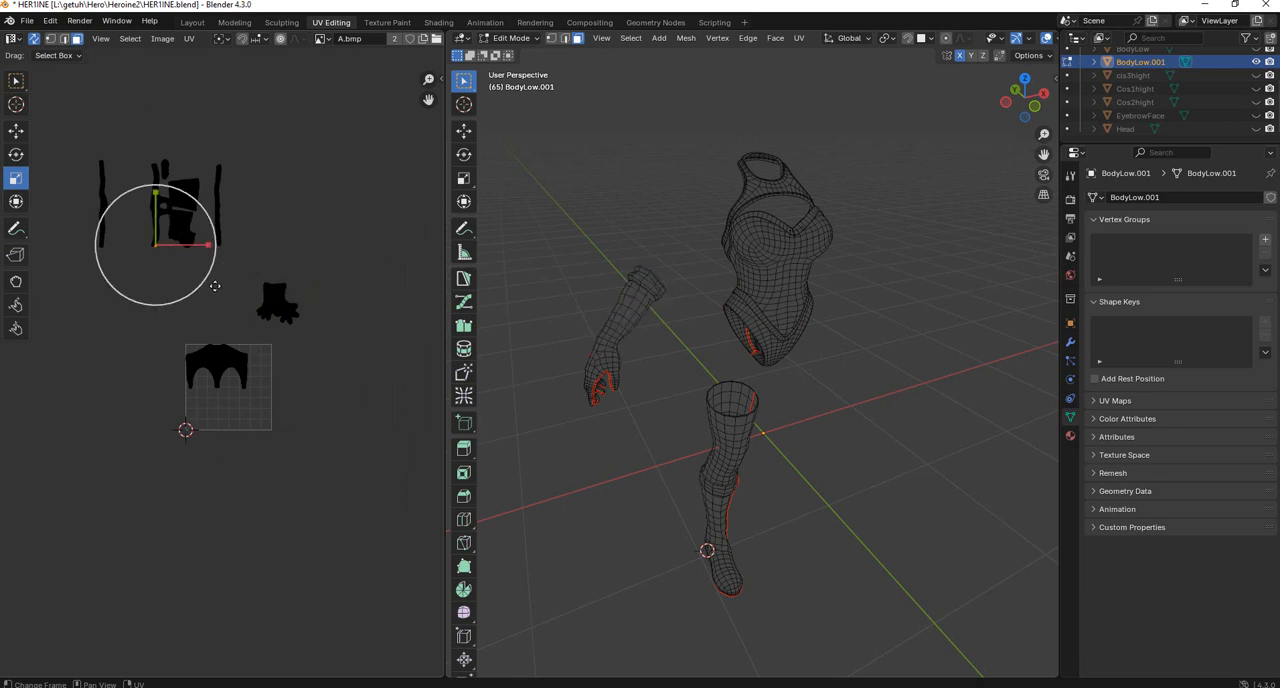
Move the whole boot UV island into the UV square's lower-left corner below the bodysuit's island and scale it down slightly.
click(245, 275)
drag(171, 278, 198, 230)
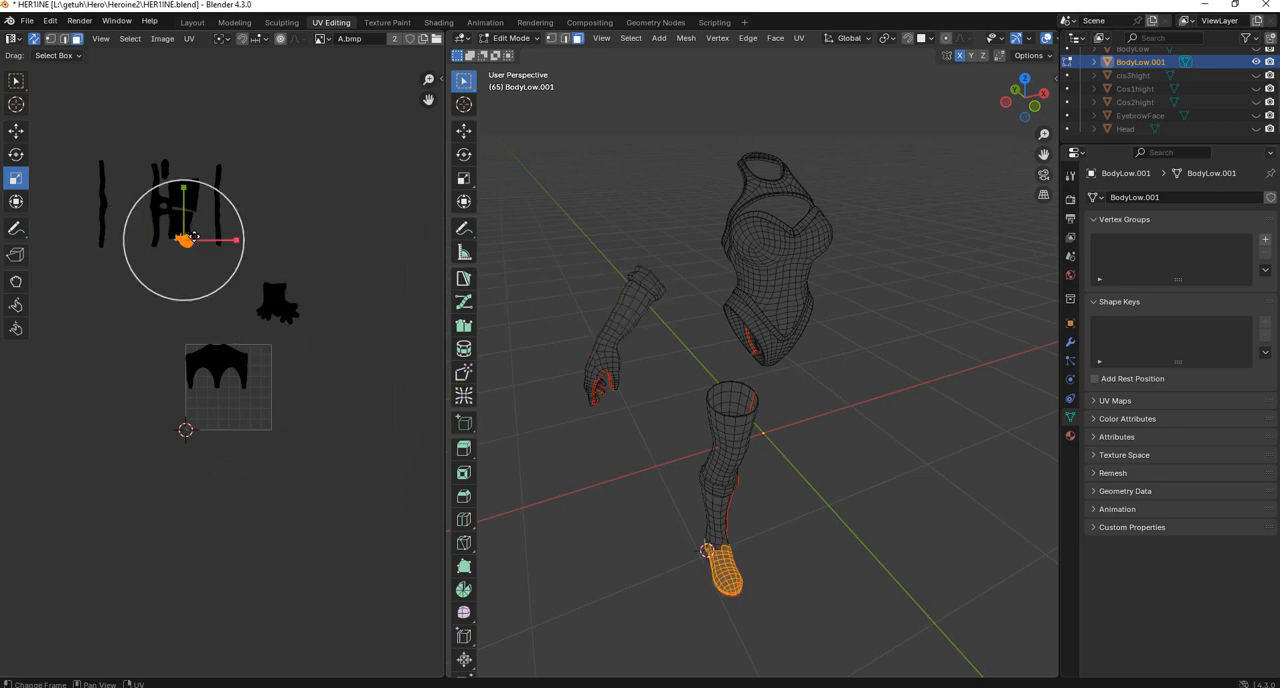
key(ctrl+l)
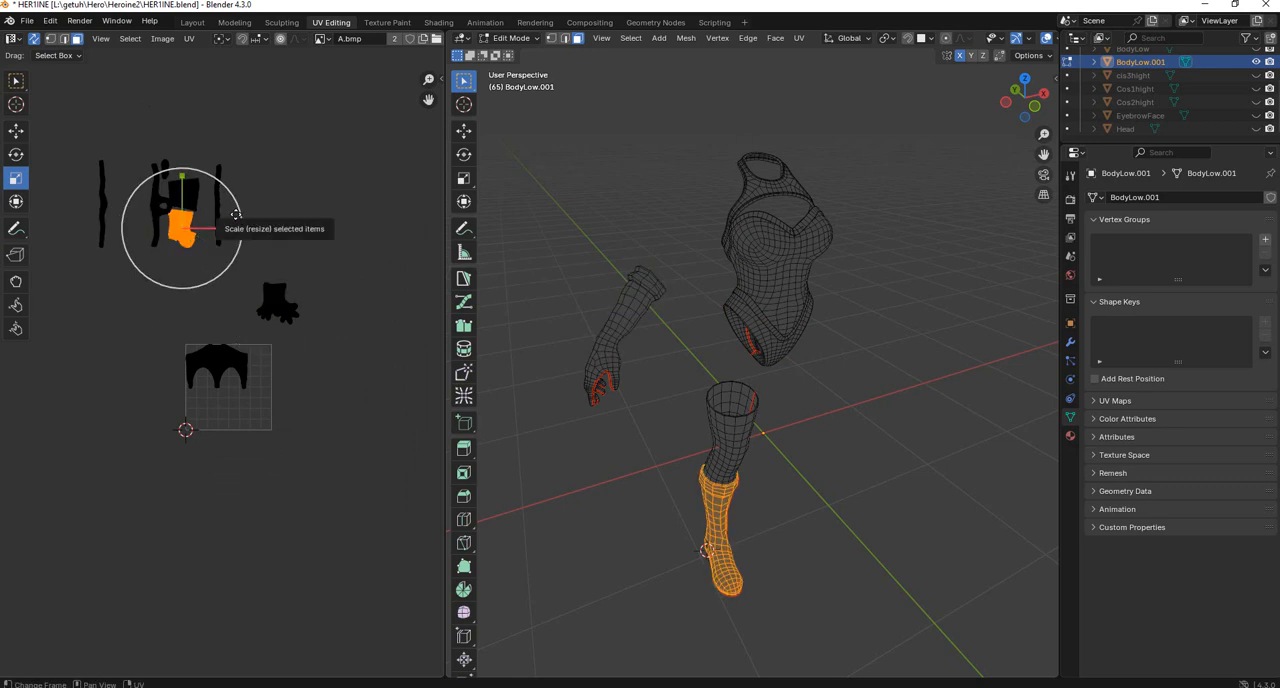
key(g)
click(288, 385)
scroll(288, 385, up, 2)
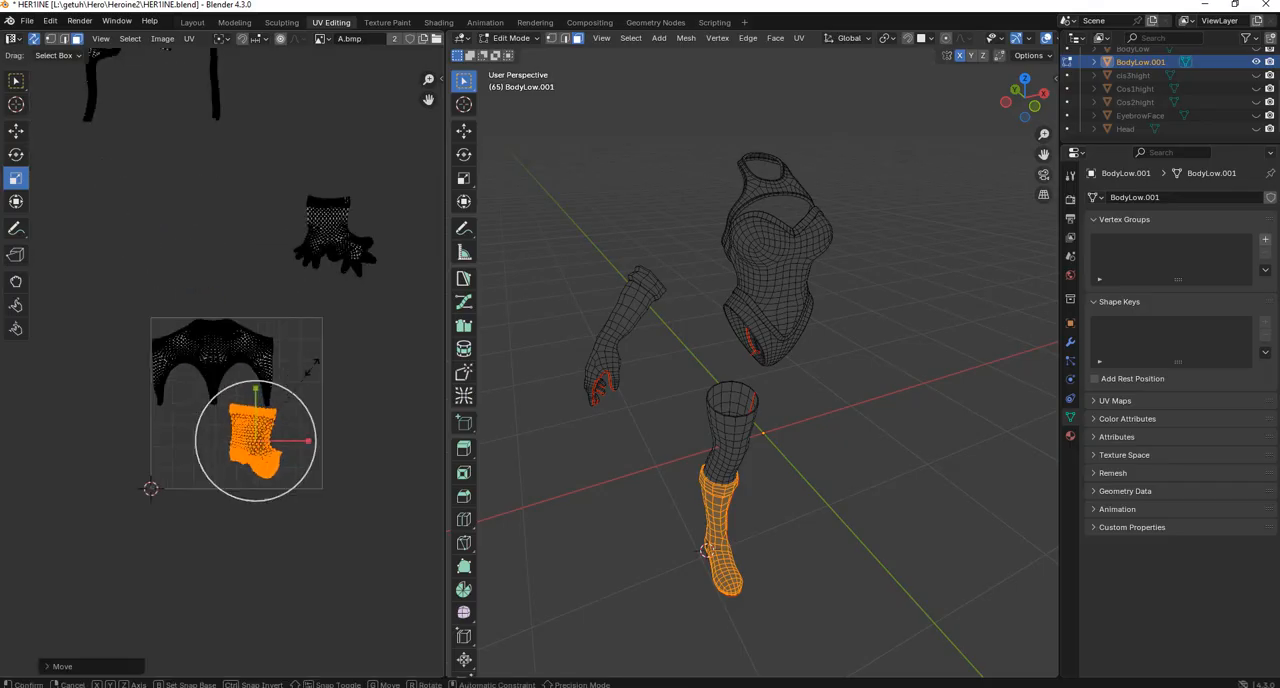
scroll(245, 370, up, 1)
key(s)
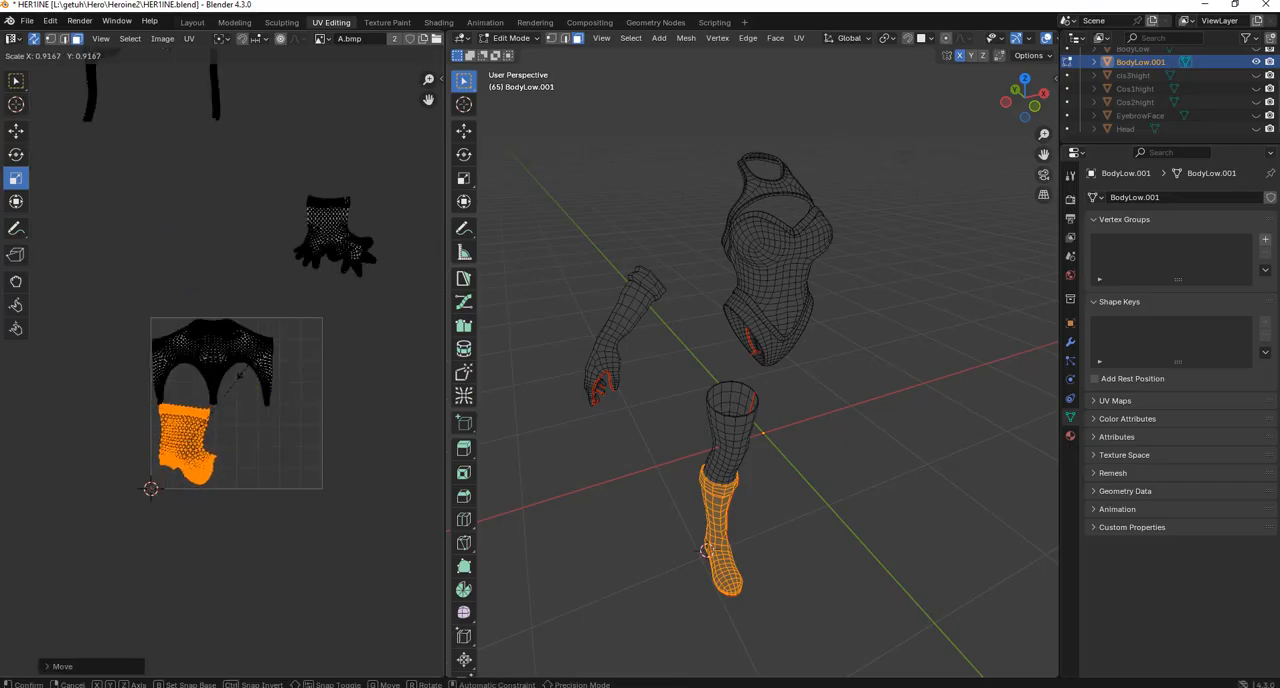
click(239, 378)
Move the whole glove UV island into the lower part of the UV square, beside the boot's island.
drag(302, 173, 359, 245)
key(ctrl+l)
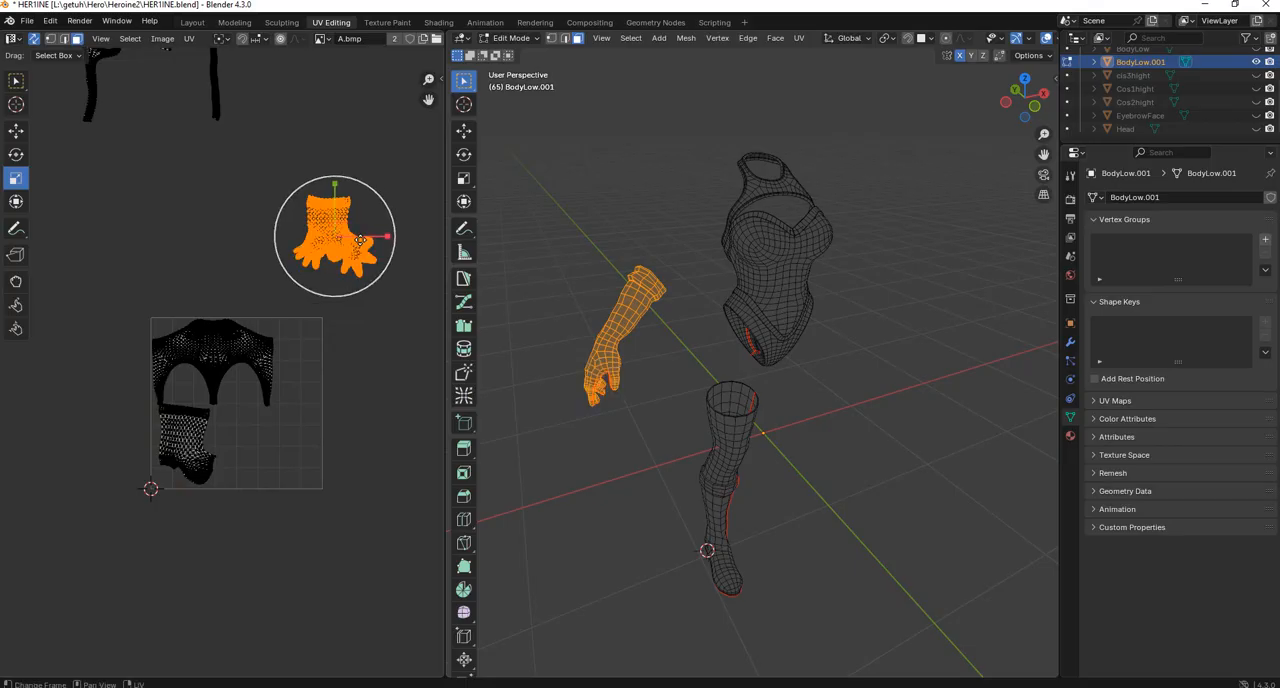
key(g)
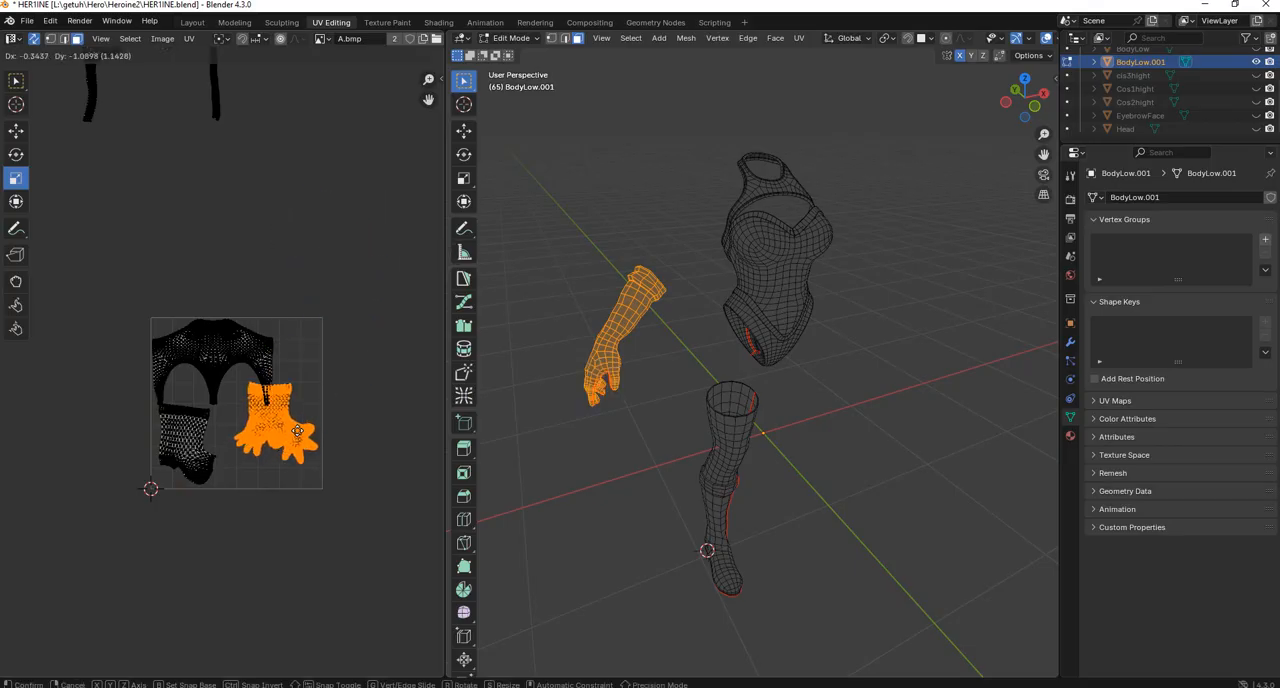
click(277, 450)
Examine how the bodysuit, boot and glove UV islands fit together and what space remains in the UV square.
scroll(301, 378, down, 2)
shift+middle_drag(291, 276, 299, 328)
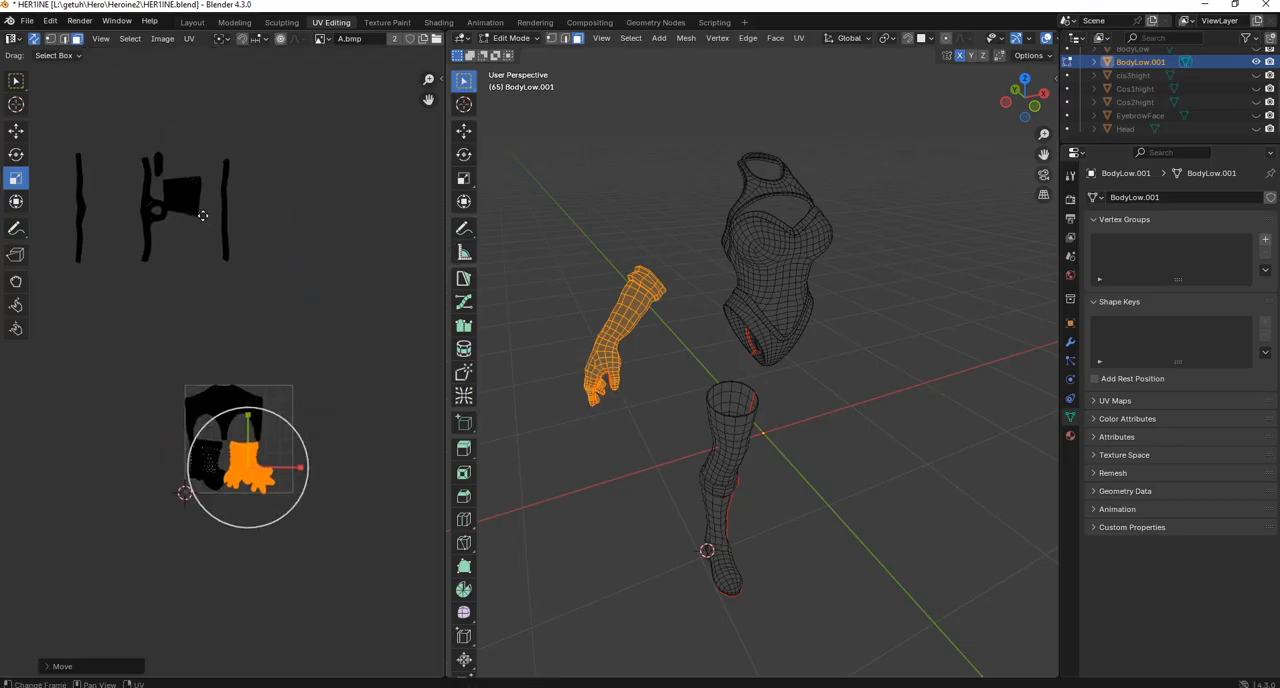
scroll(206, 220, up, 3)
shift+middle_drag(307, 466, 297, 394)
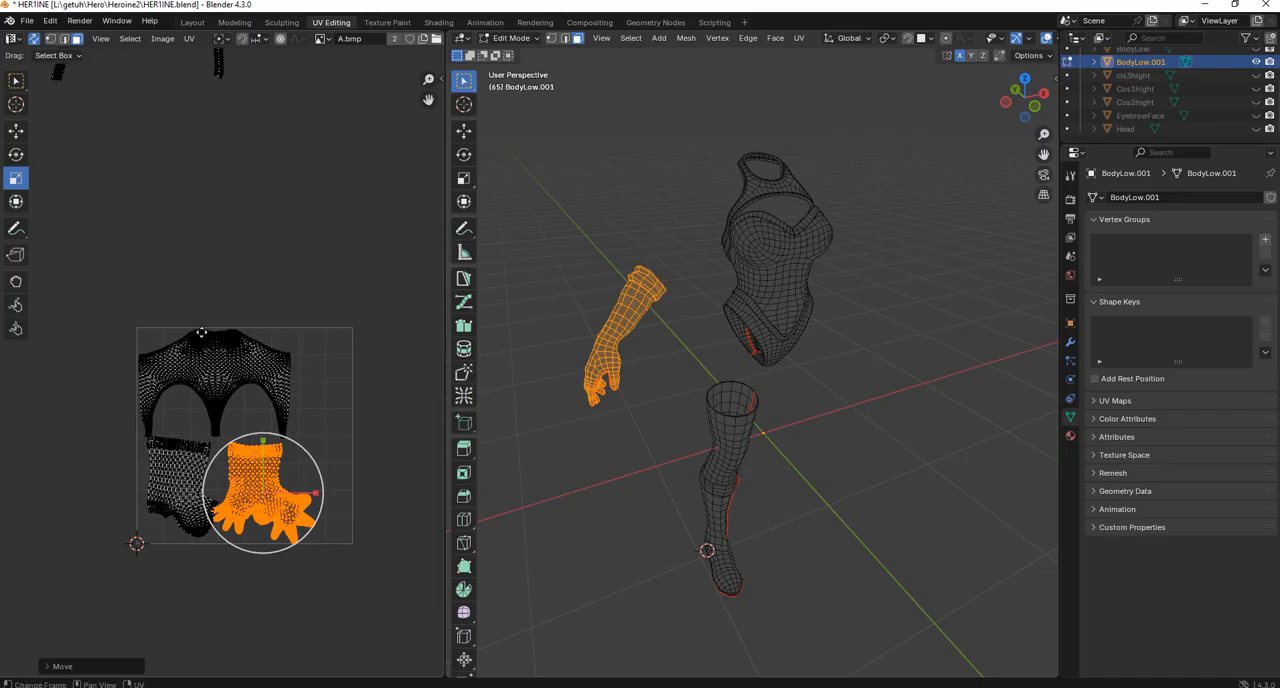
scroll(201, 332, up, 2)
scroll(396, 288, down, 2)
shift+middle_drag(346, 303, 314, 275)
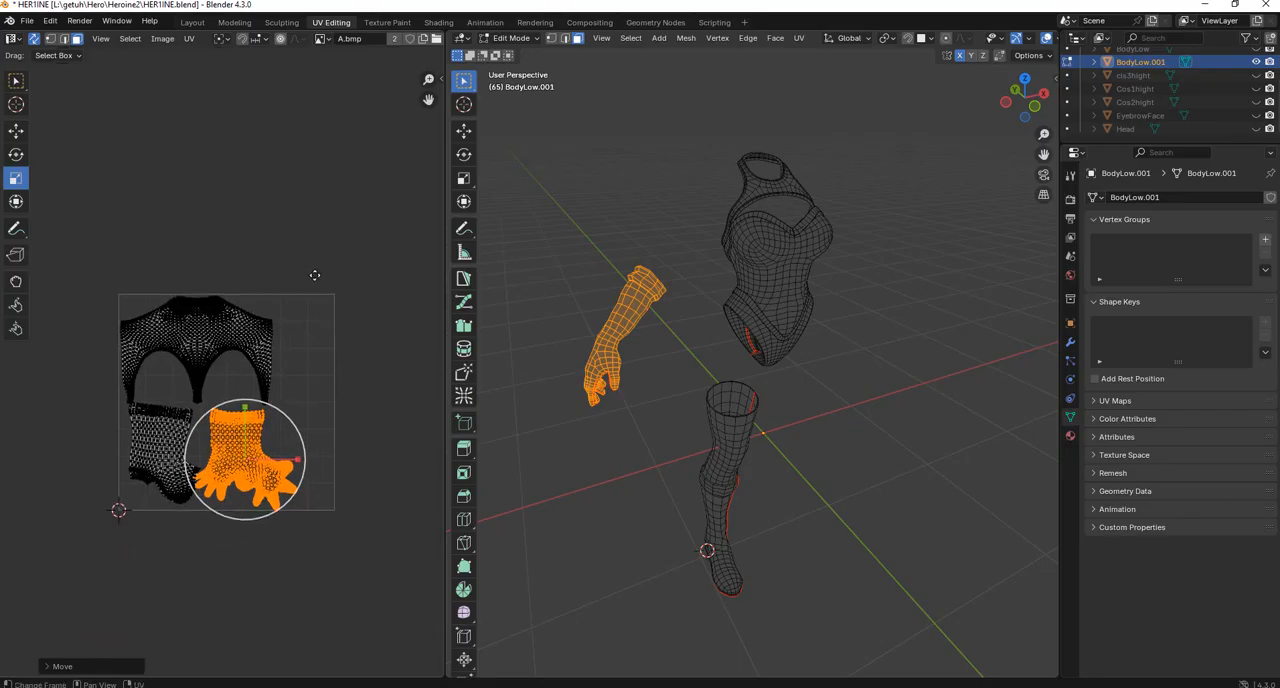
scroll(240, 359, up, 3)
scroll(240, 359, down, 3)
shift+middle_drag(266, 342, 306, 449)
scroll(272, 372, up, 3)
scroll(279, 371, down, 4)
Move the hip trim's UV strip upright along the right edge of the UV square.
alt+click(216, 190)
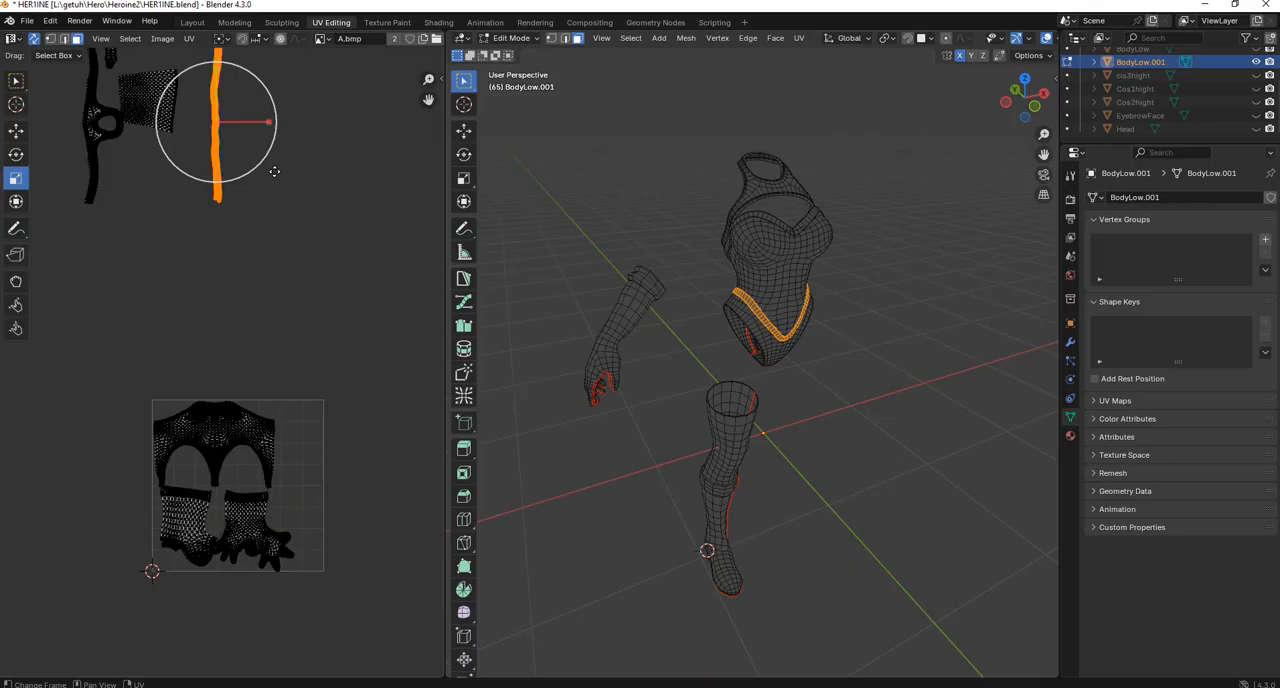
key(g)
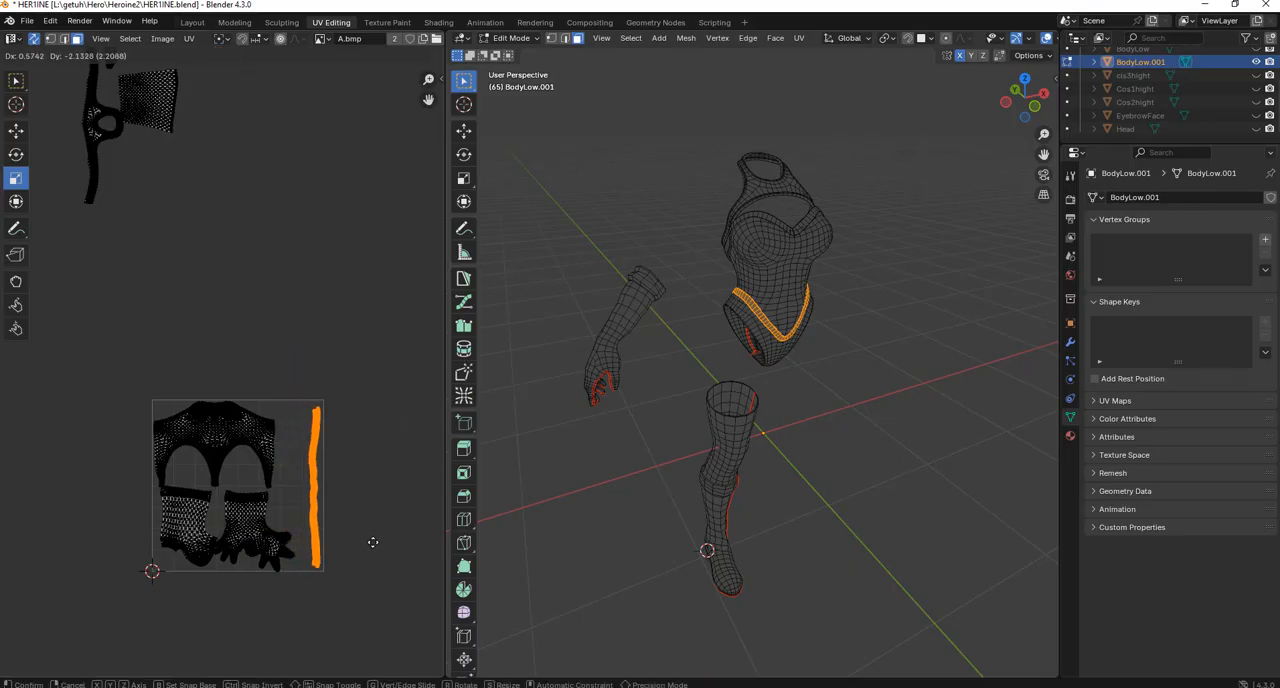
click(372, 542)
Move the bust trim's UV strip beside the hip trim's strip and scale it down to fit the UV square's height.
scroll(290, 320, down, 3)
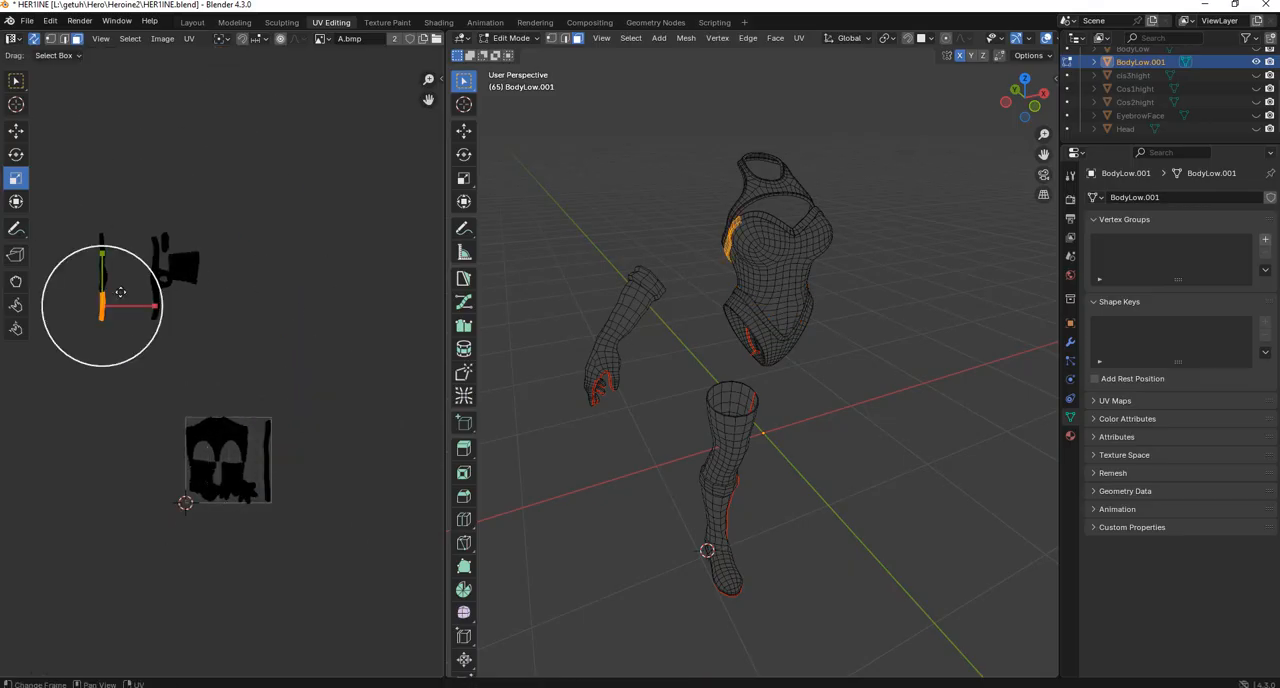
key(l)
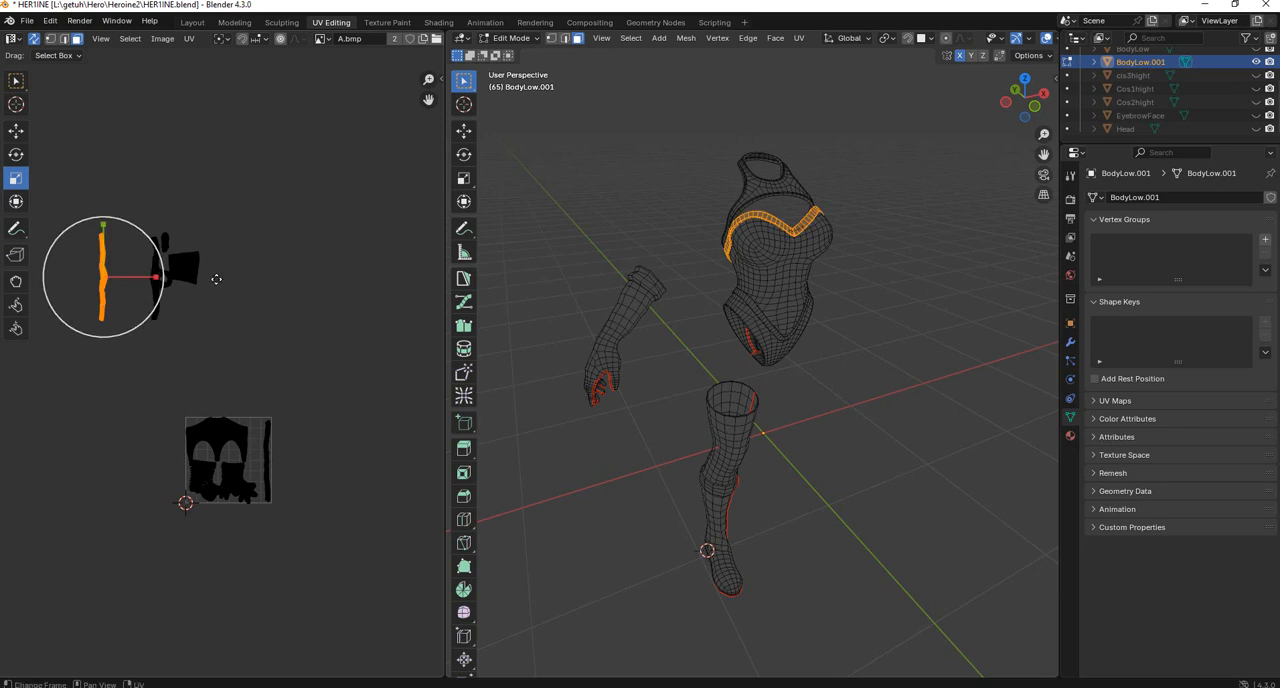
key(g)
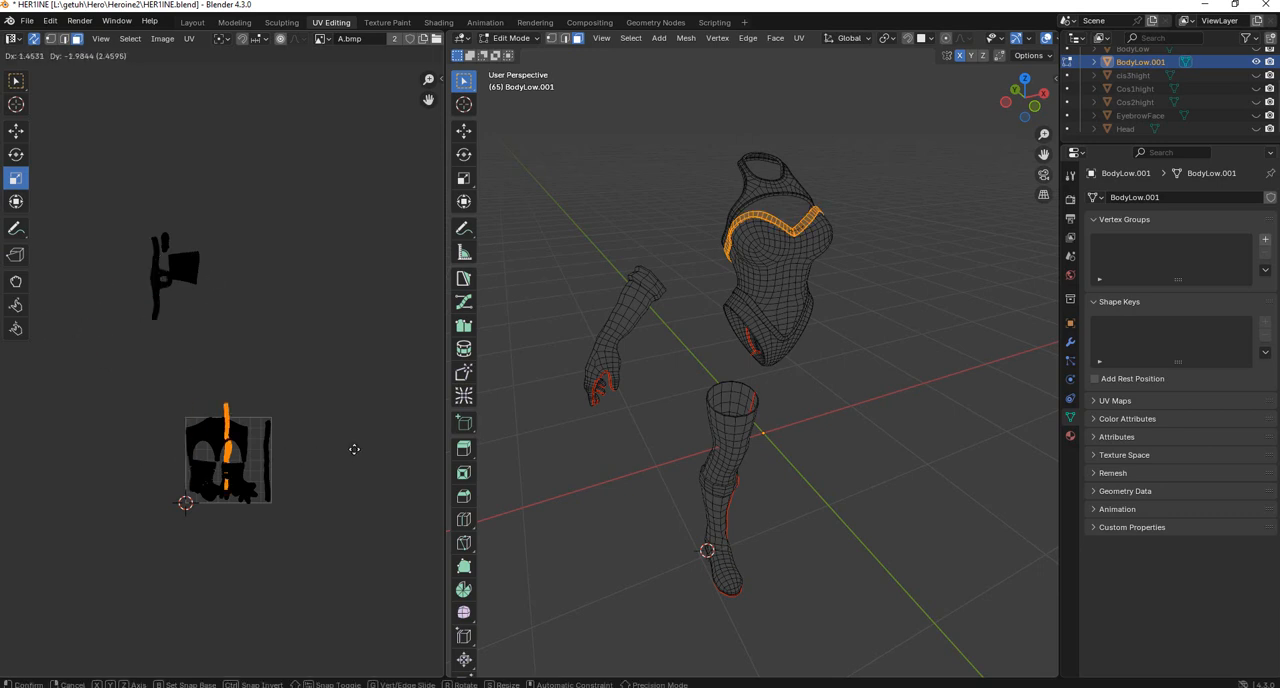
click(374, 420)
scroll(378, 423, up, 3)
key(s)
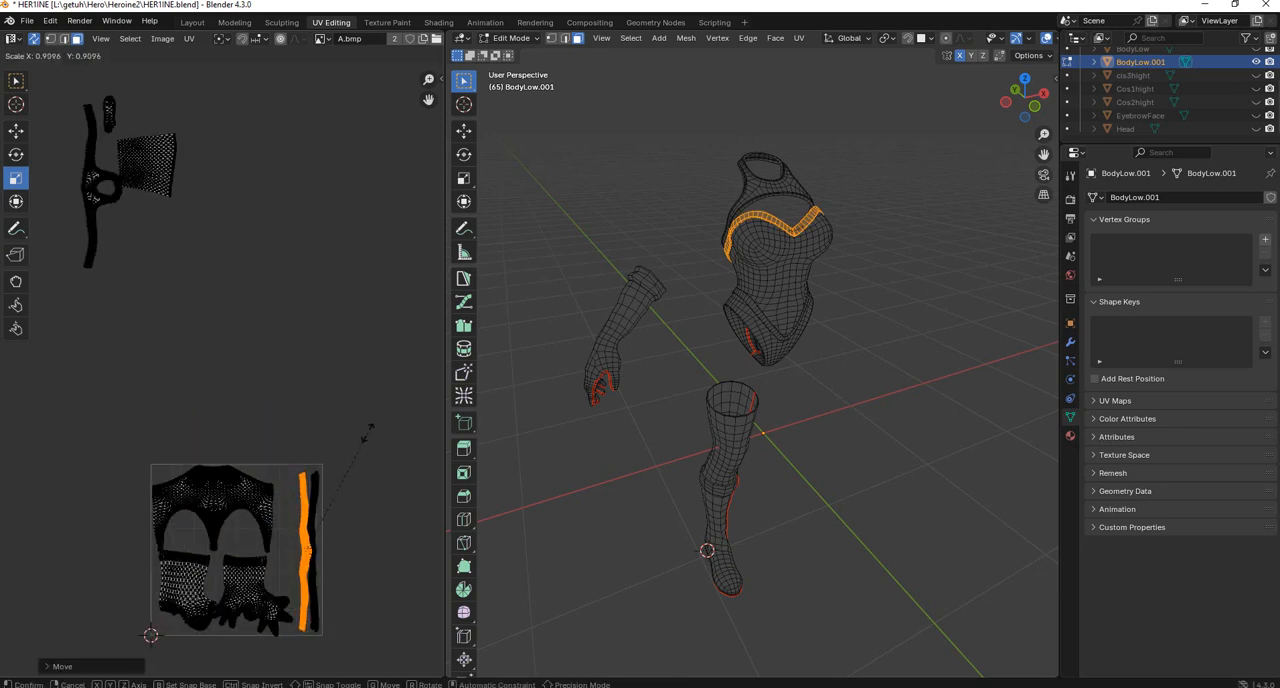
click(367, 436)
key(g)
click(362, 433)
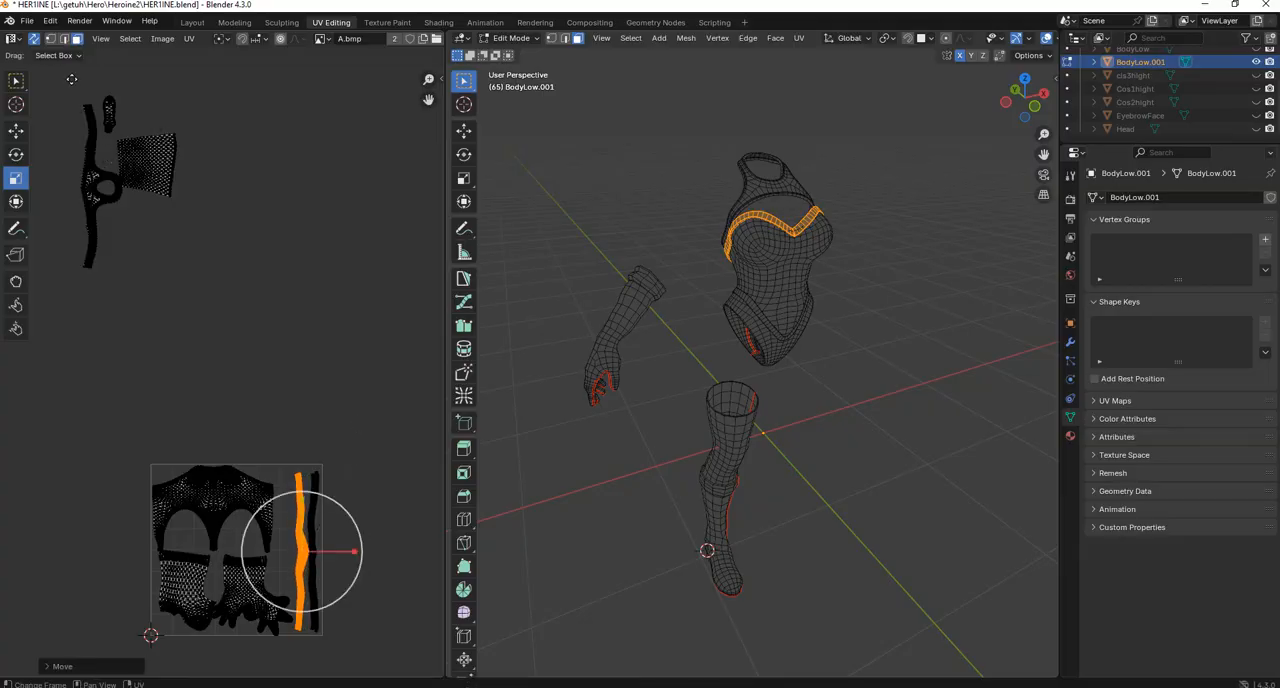
Move the remaining collar, stocking and sole UV islands together to just outside the left edge of the UV square.
drag(72, 79, 190, 314)
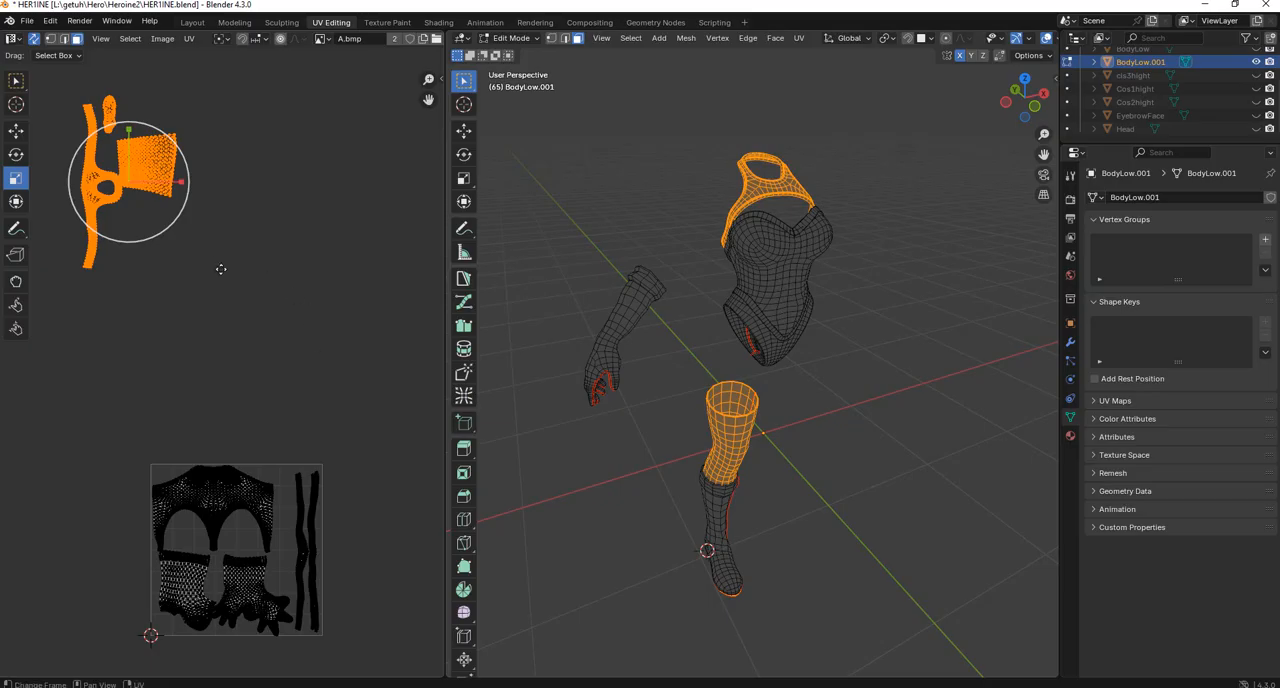
key(g)
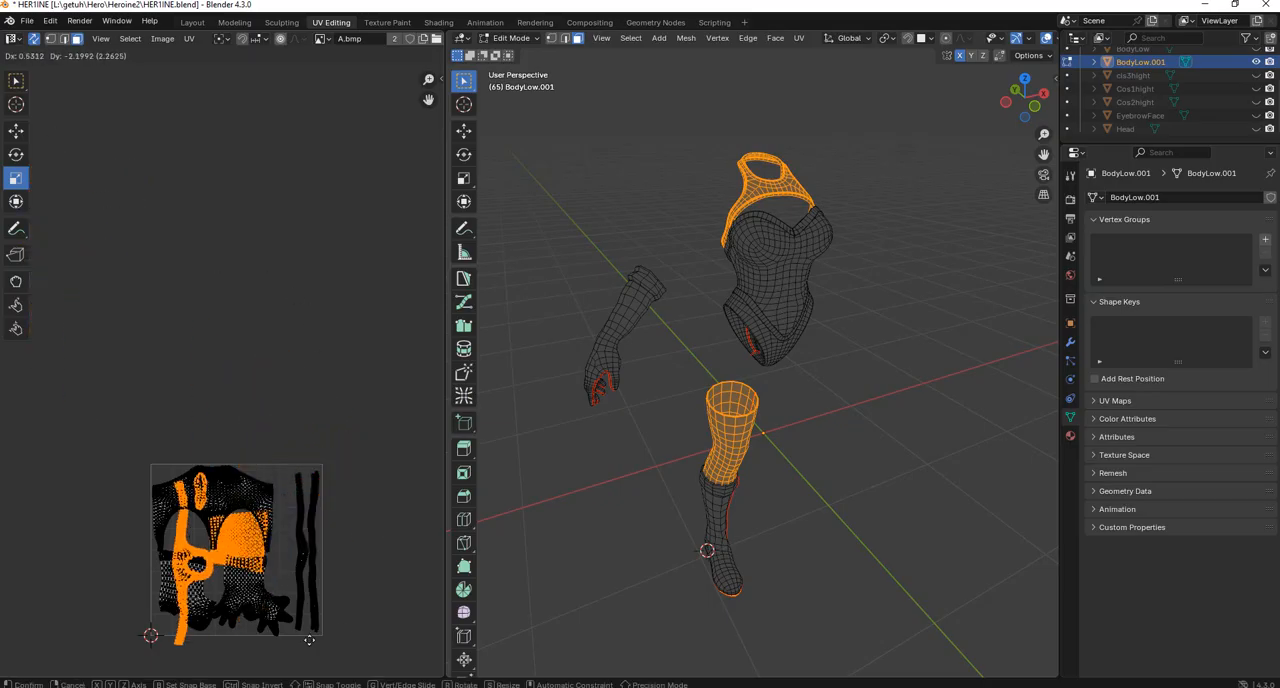
click(188, 632)
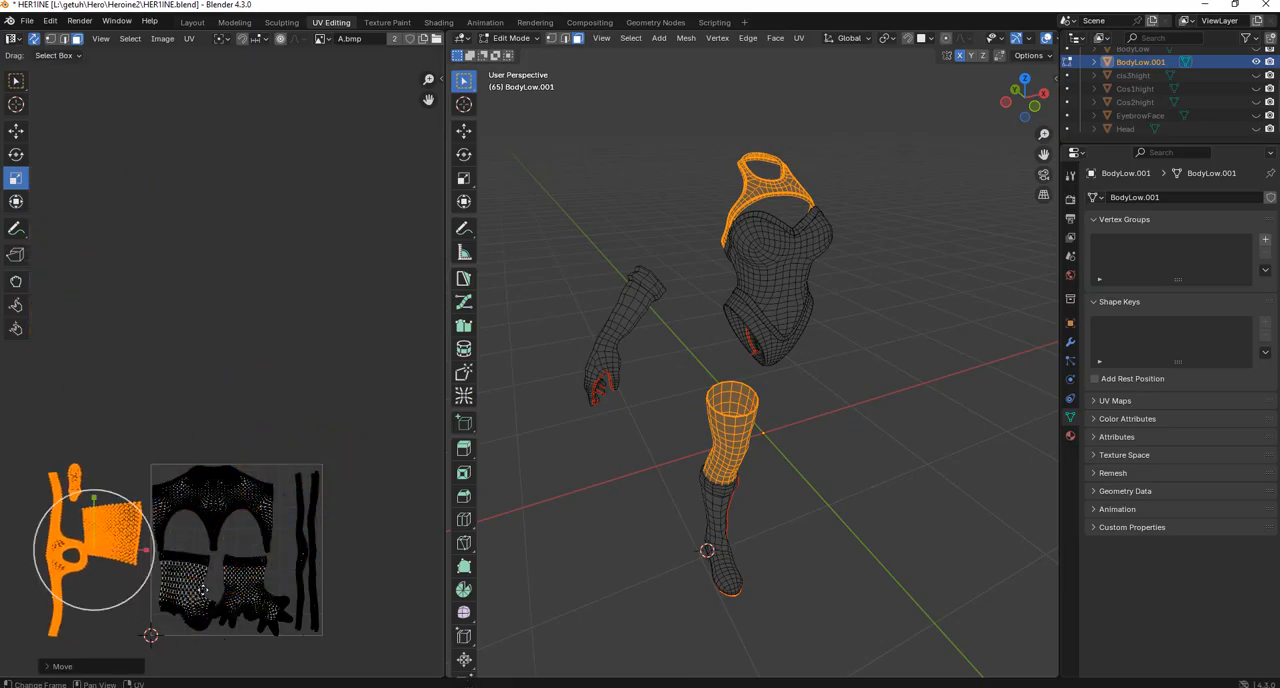
Examine the spacing between the placed UV islands and the free areas around the bodysuit, boot and glove islands.
scroll(170, 565, up, 3)
scroll(252, 460, down, 2)
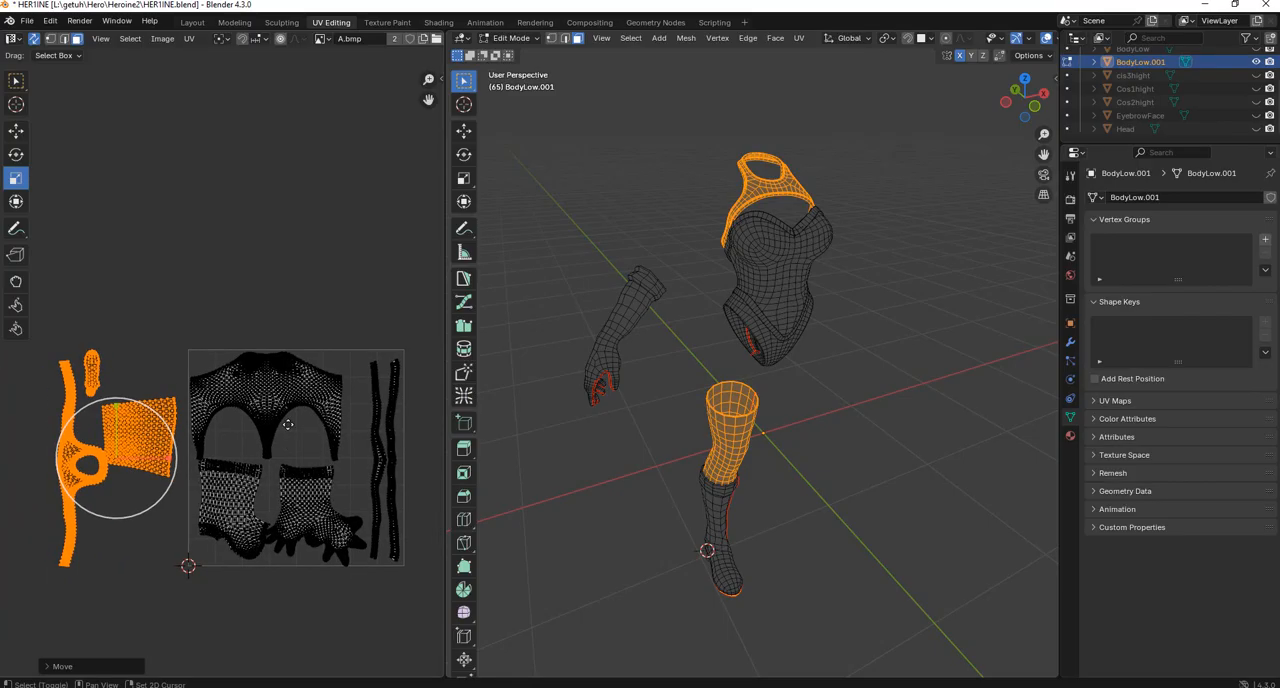
scroll(212, 405, up, 3)
shift+middle_drag(212, 405, 232, 436)
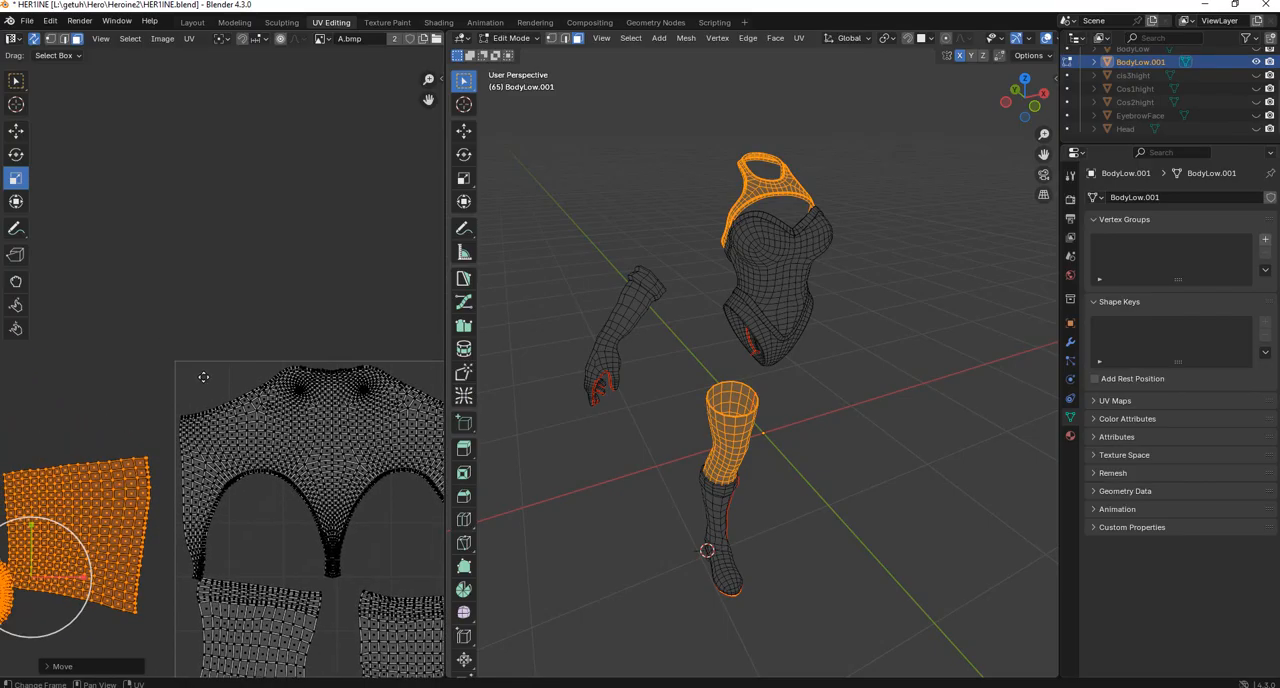
scroll(203, 377, up, 1)
scroll(203, 380, down, 2)
scroll(203, 379, up, 4)
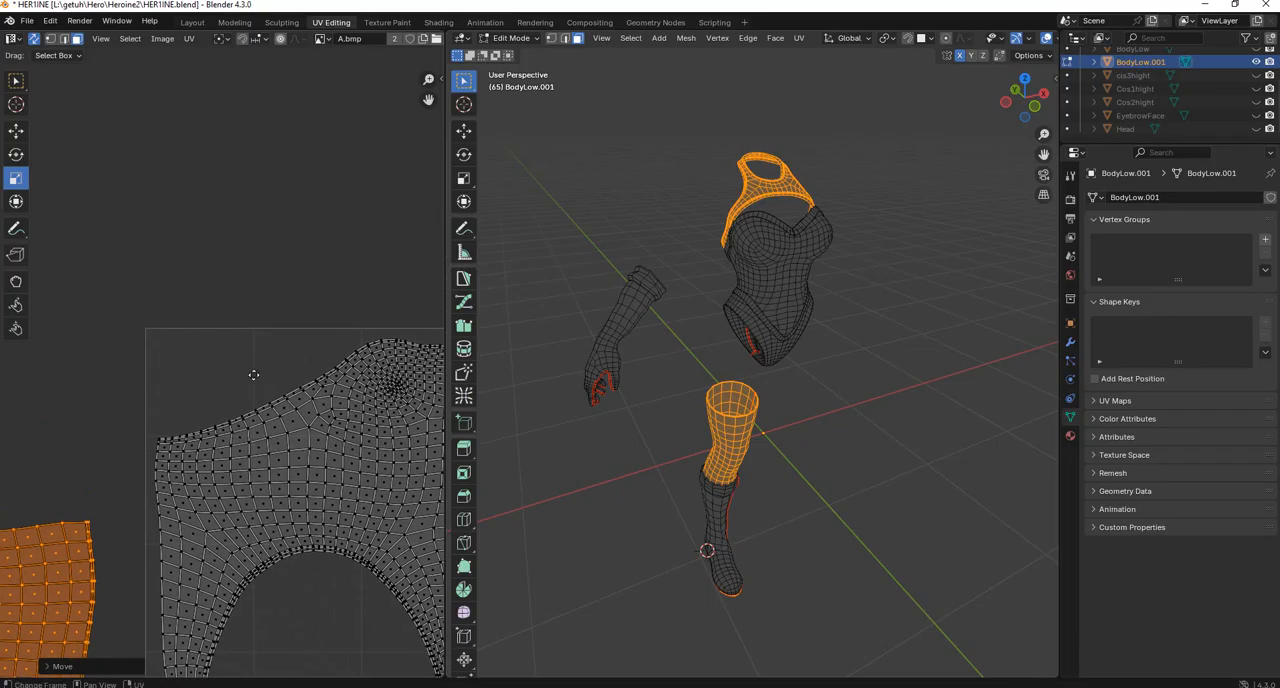
scroll(224, 413, down, 3)
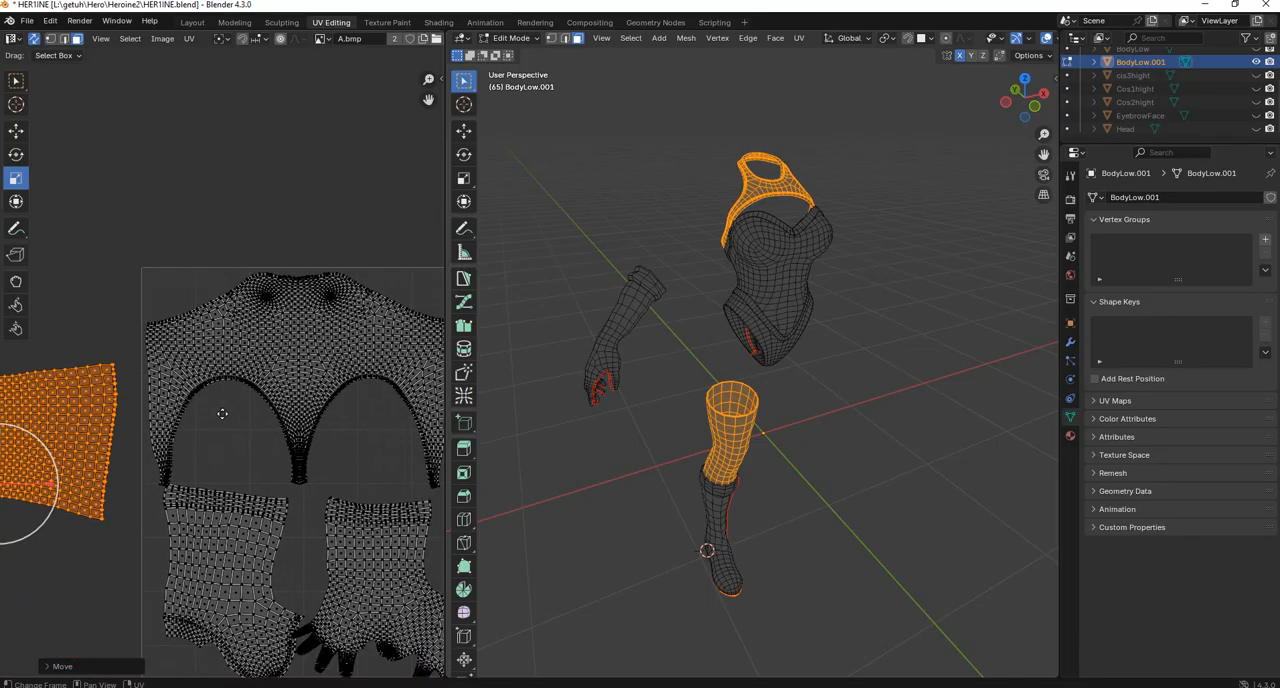
scroll(222, 413, down, 2)
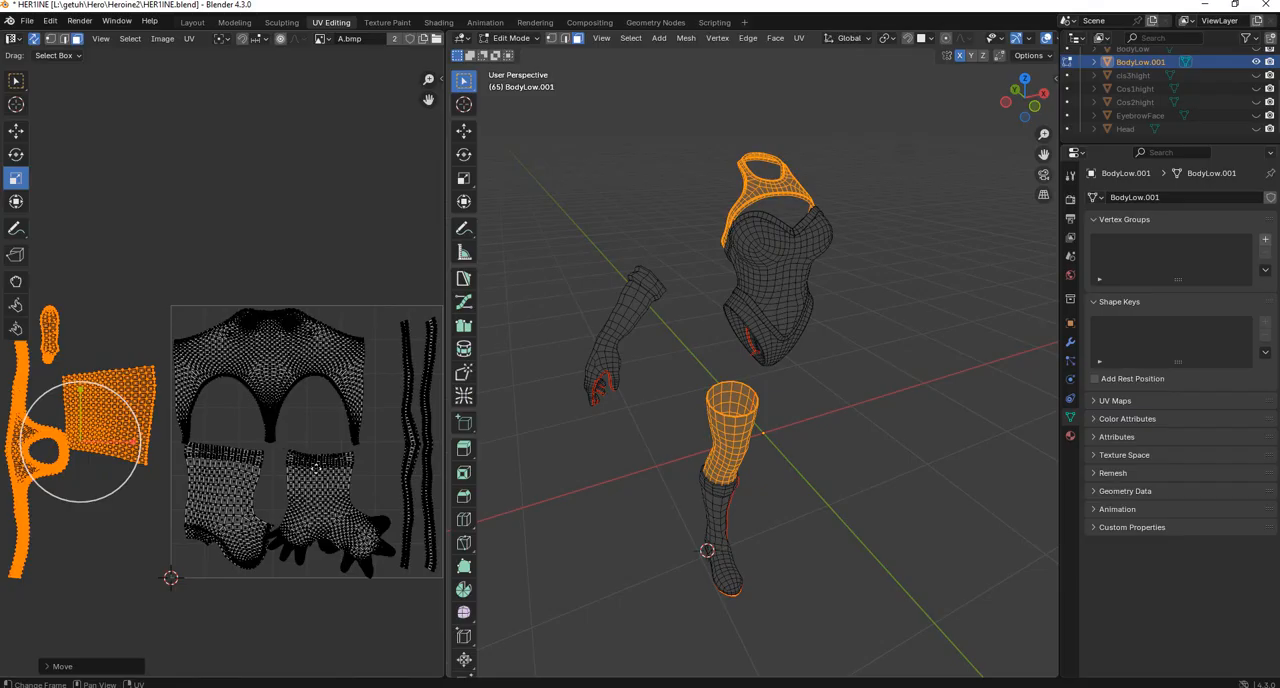
shift+middle_drag(338, 483, 278, 487)
scroll(311, 424, up, 3)
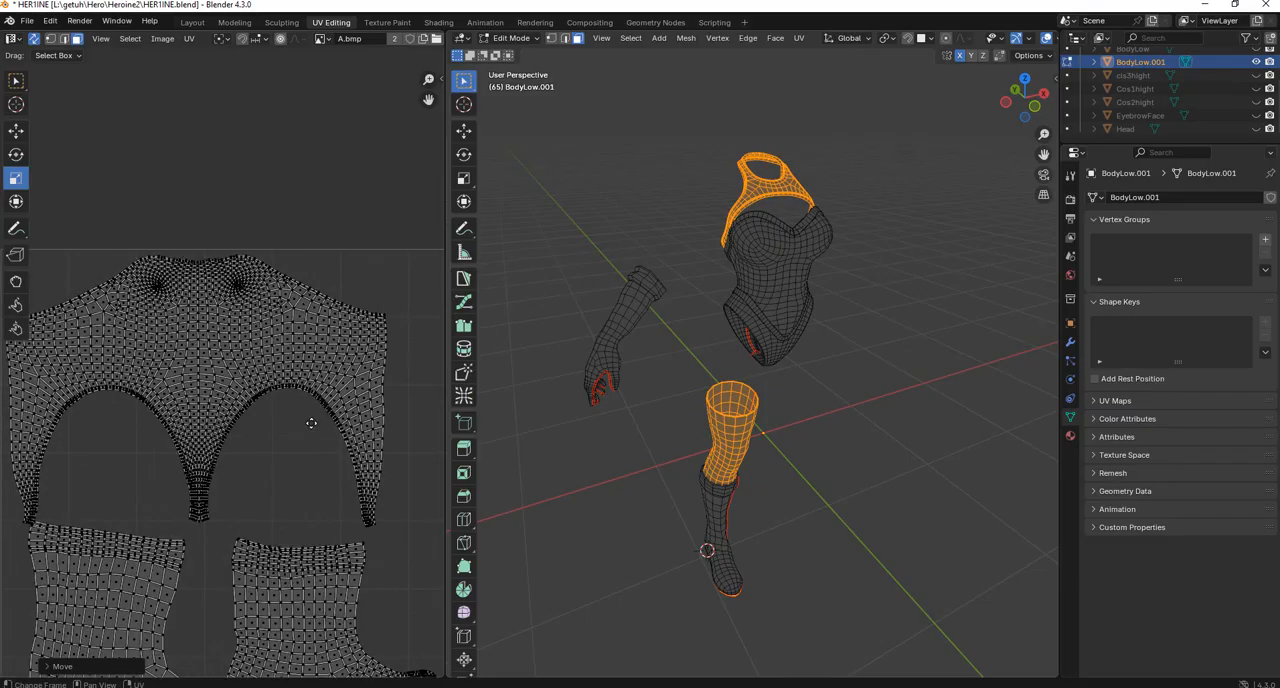
scroll(311, 424, down, 2)
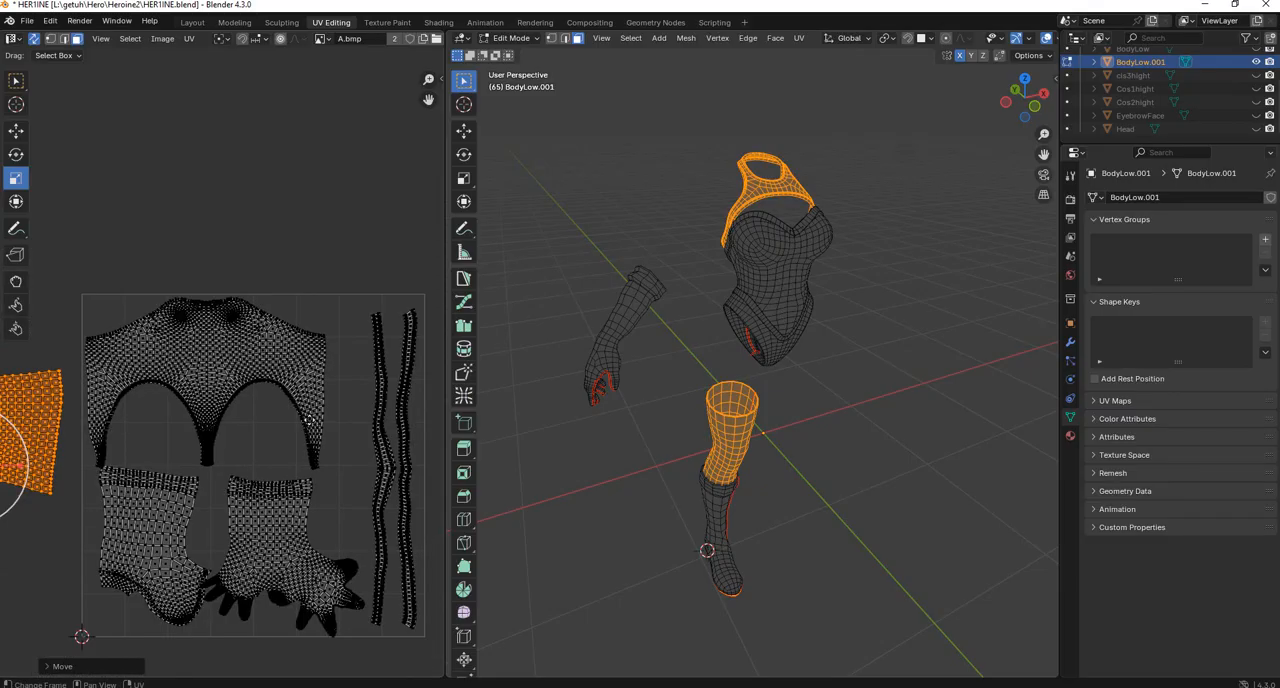
middle_drag(248, 441, 292, 368)
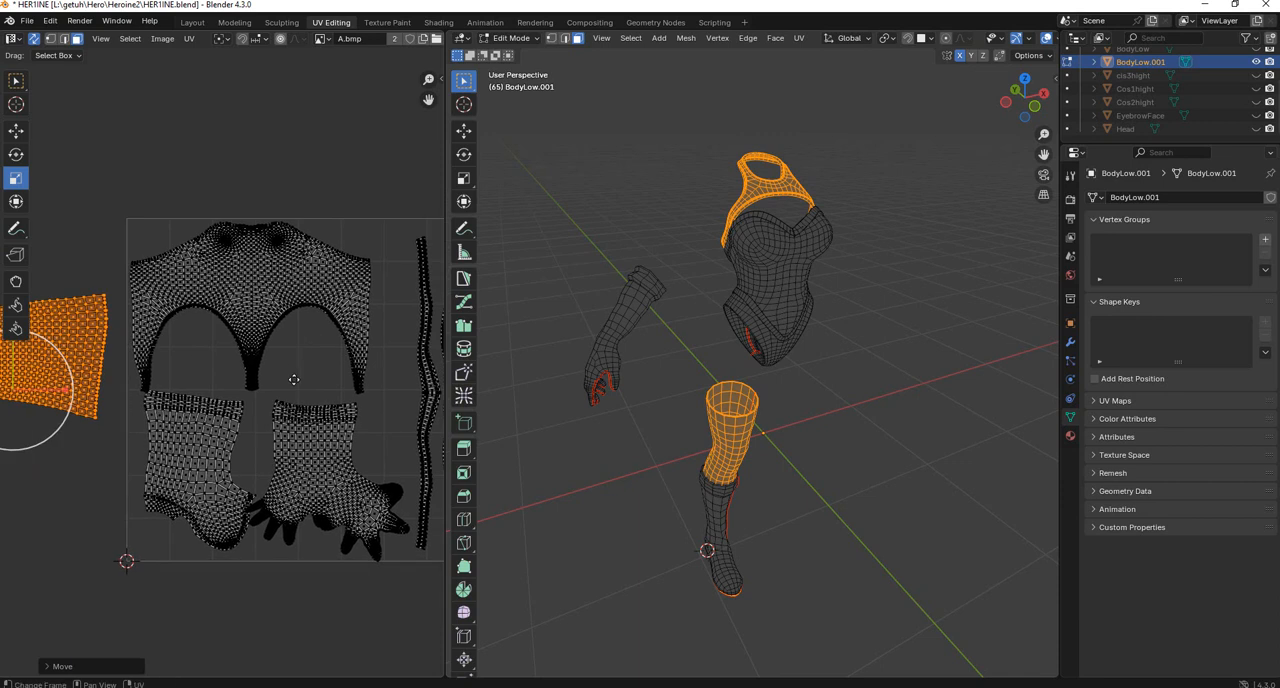
scroll(293, 379, down, 3)
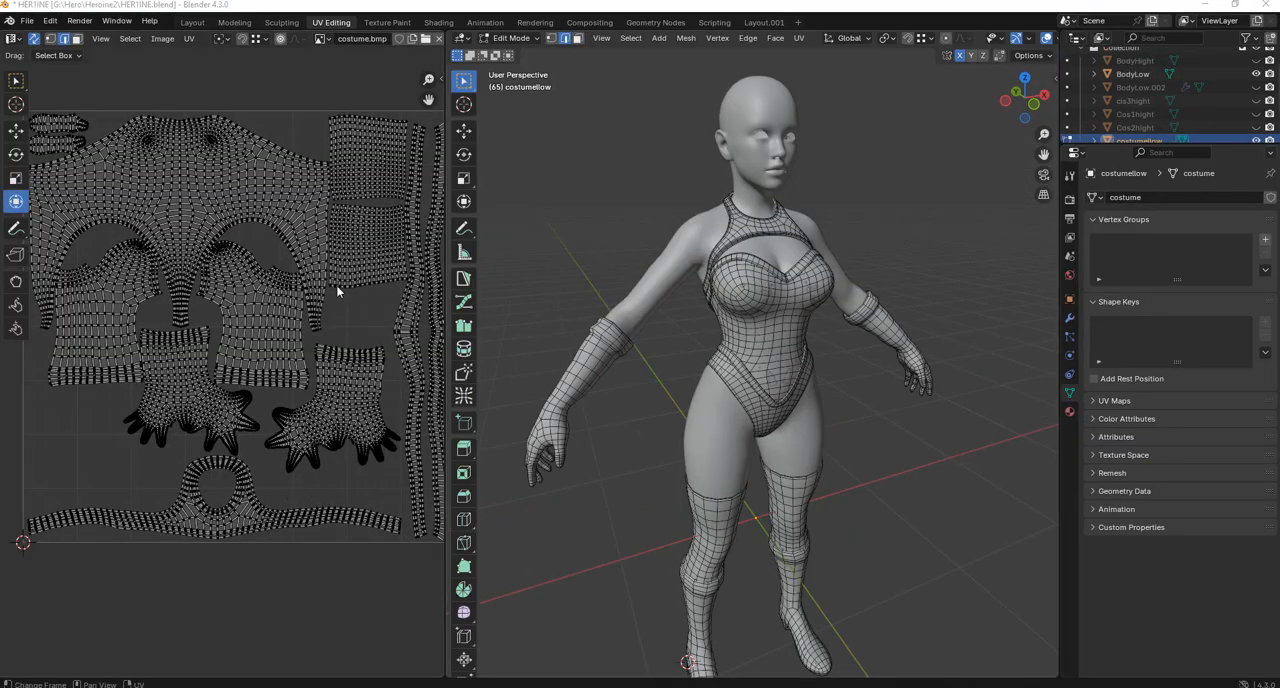
Review the complete costume UV layout in the UV square by selecting and deselecting all its islands.
scroll(336, 284, down, 1)
middle_drag(83, 169, 85, 185)
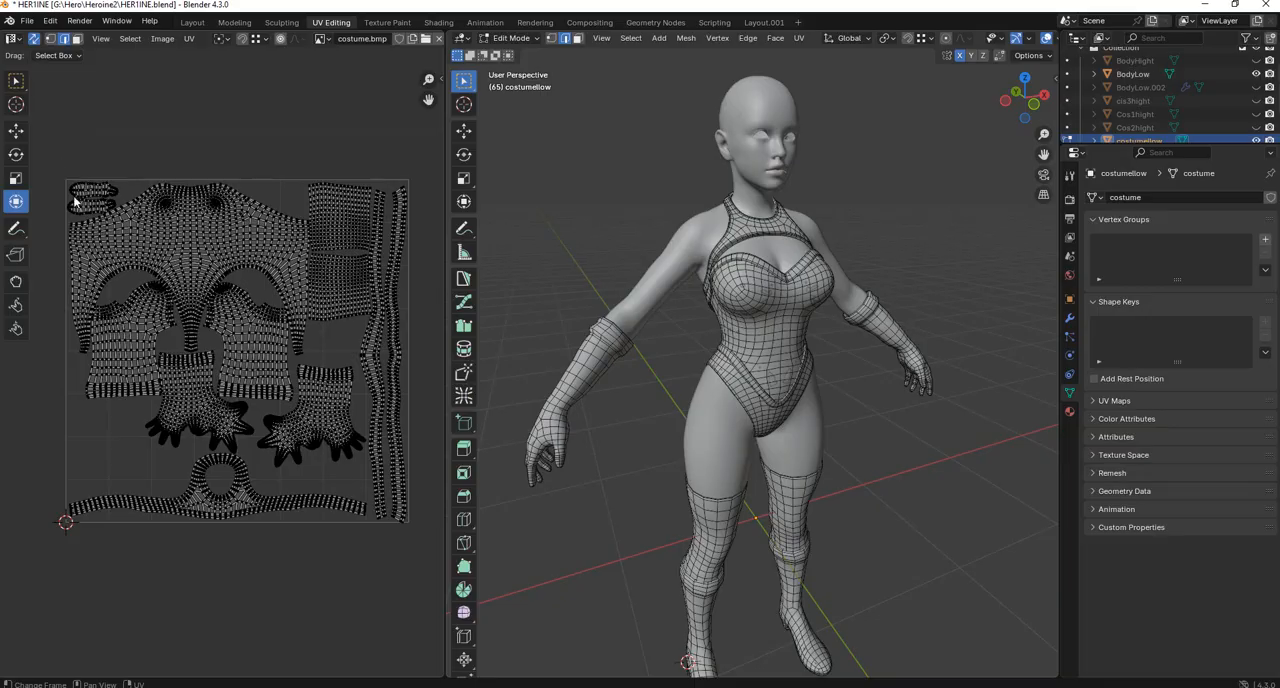
drag(54, 154, 414, 562)
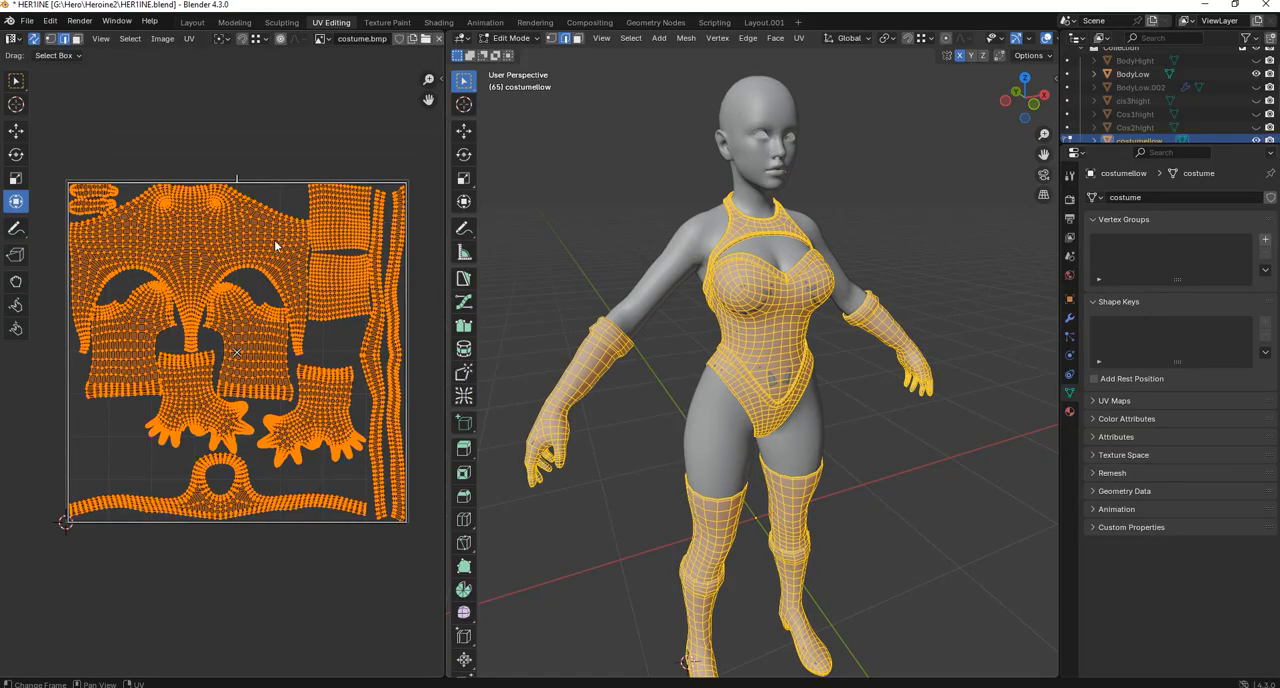
click(134, 143)
drag(56, 154, 431, 565)
click(86, 152)
drag(50, 138, 101, 238)
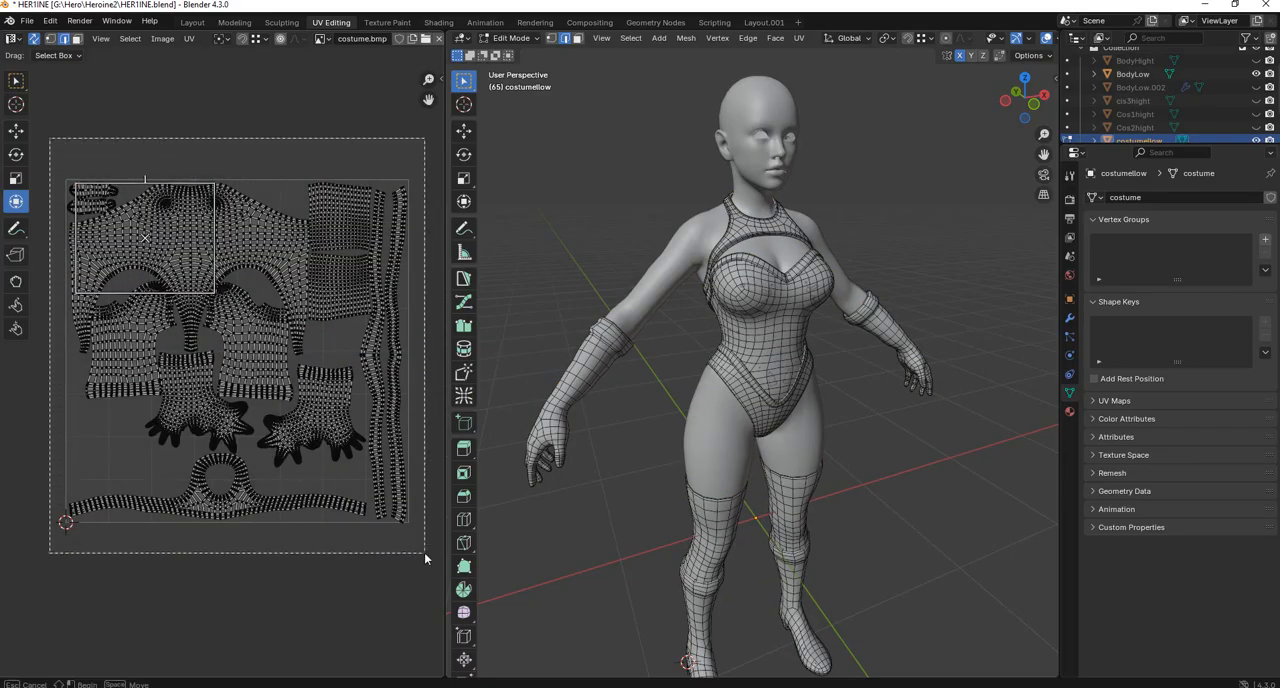
Check how all the costume's UV islands fit inside the UV square with everything selected, finishing with nothing selected.
key(a)
scroll(240, 281, up, 1)
scroll(230, 314, down, 1)
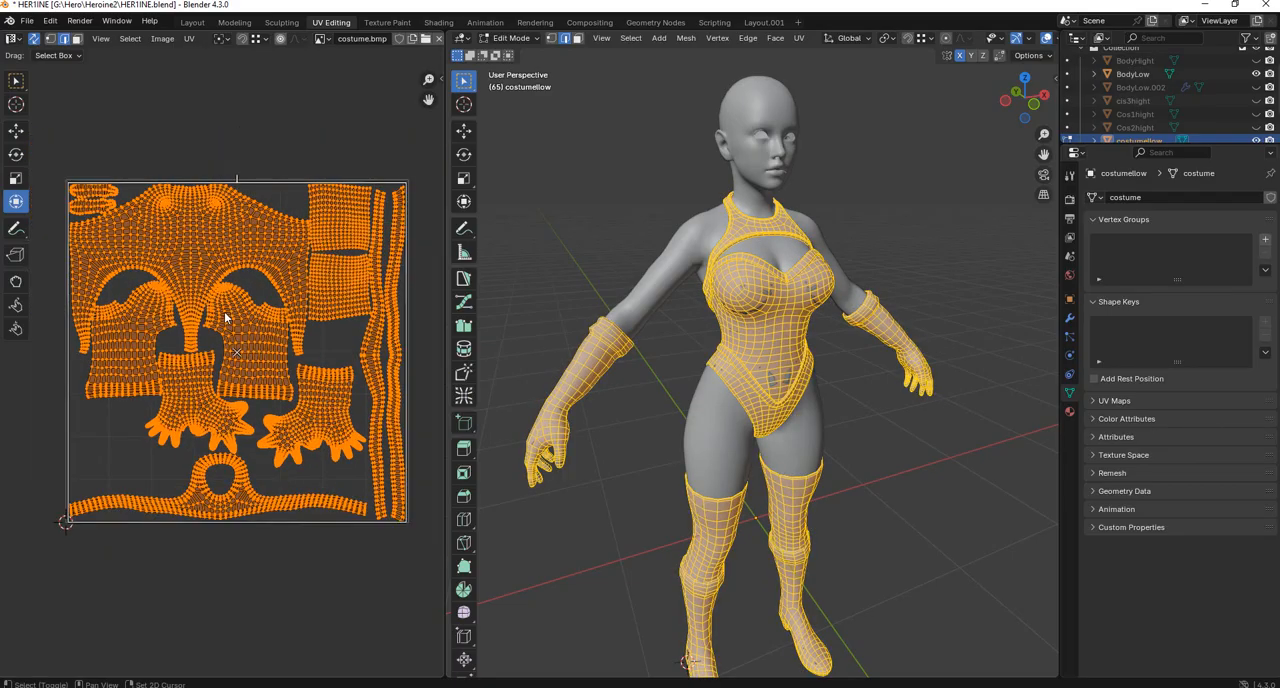
middle_drag(229, 317, 255, 311)
scroll(130, 447, up, 1)
middle_drag(134, 427, 173, 390)
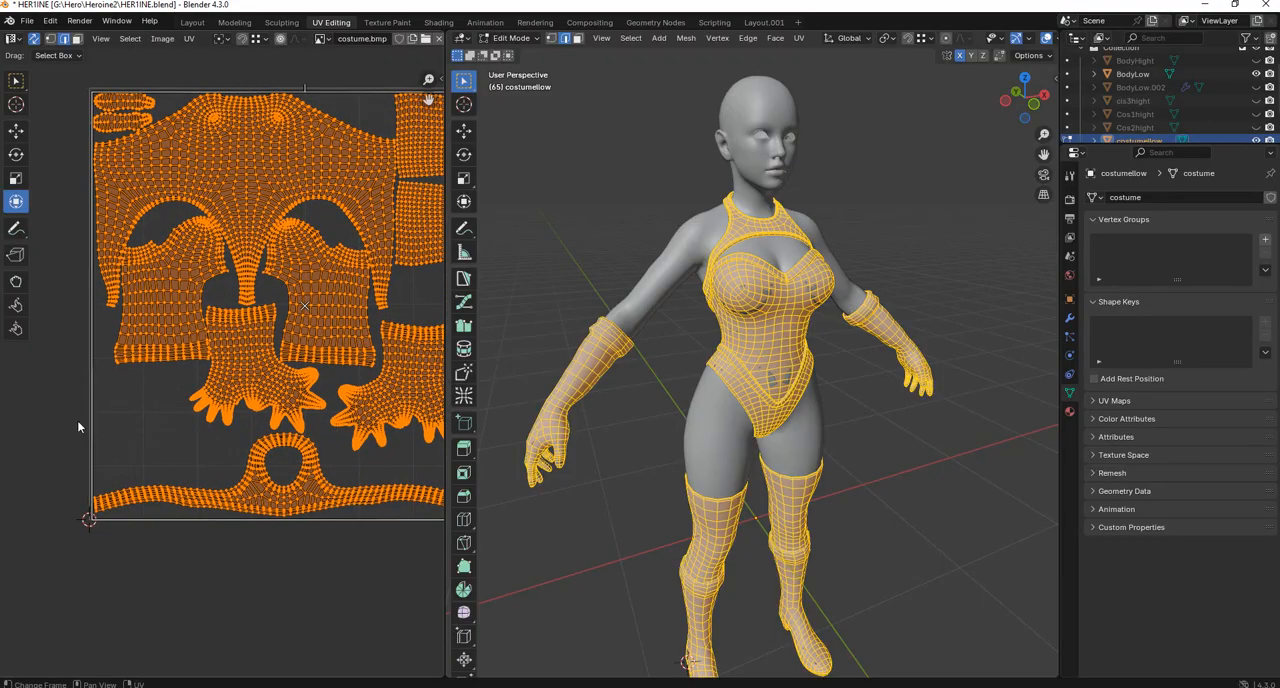
click(98, 402)
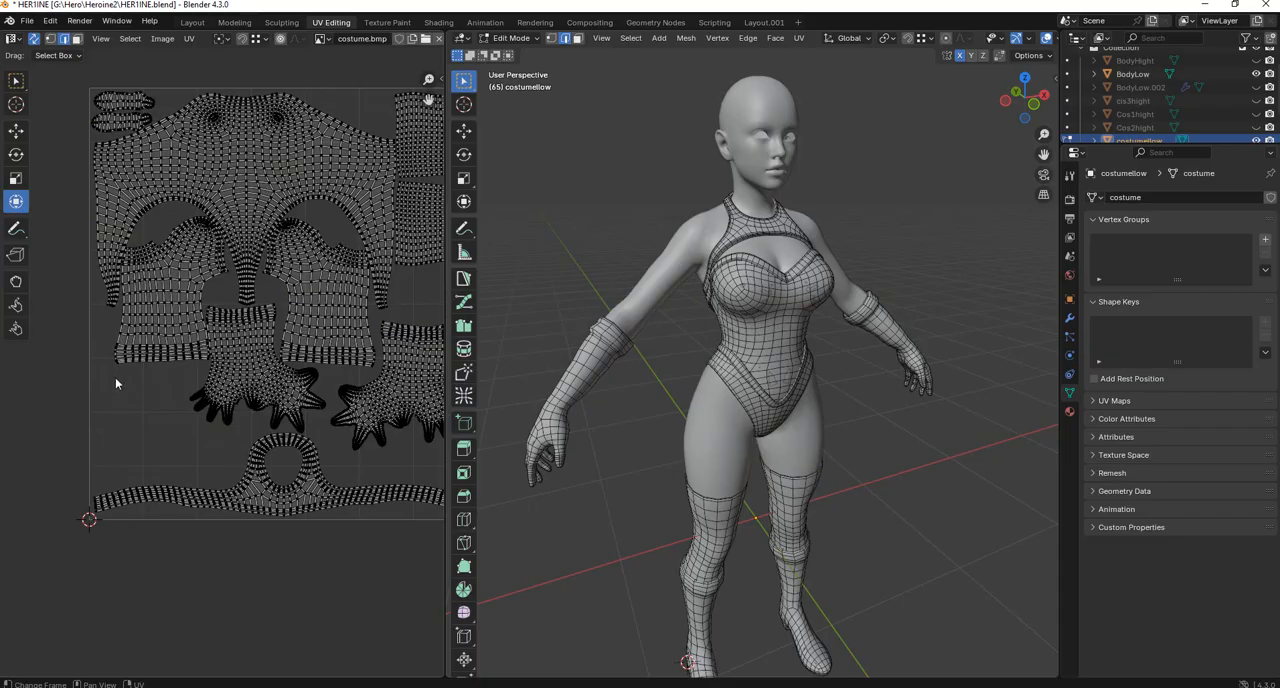
Compare the costume on the model with its packed UV islands and inspect the gaps around the bodysuit and boot islands.
scroll(706, 283, up, 6)
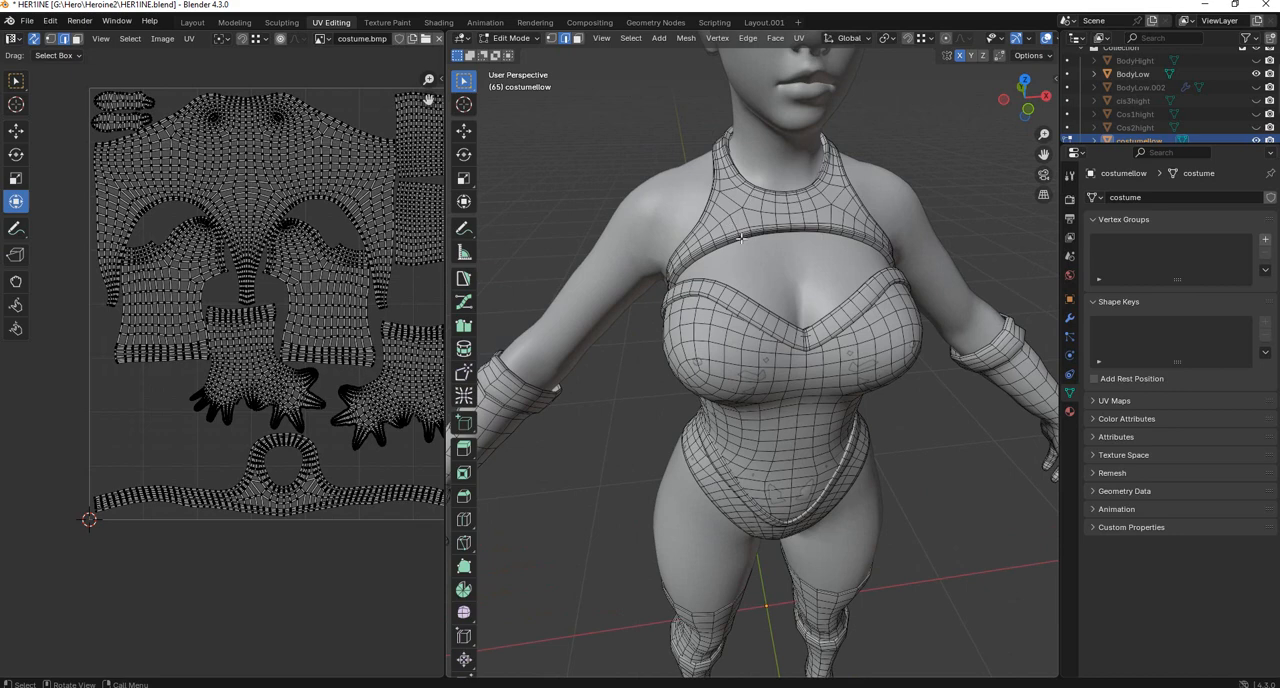
scroll(740, 238, down, 4)
scroll(282, 425, up, 2)
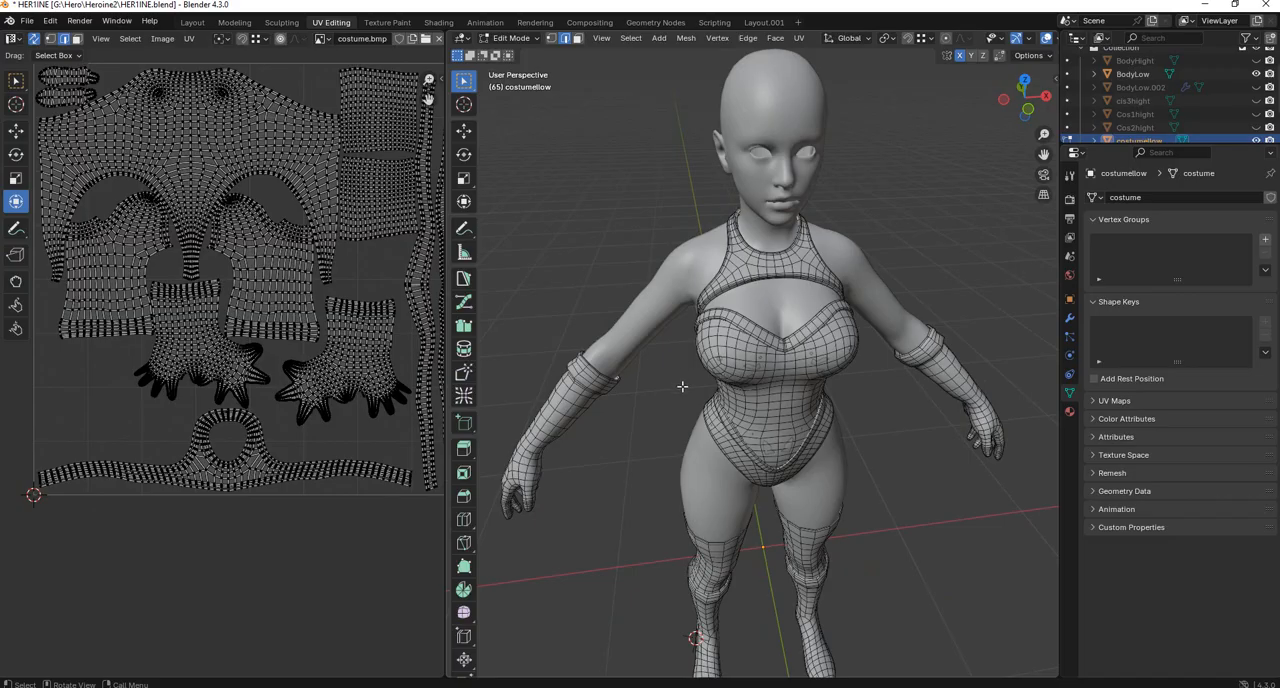
scroll(197, 314, down, 1)
middle_drag(197, 310, 197, 392)
scroll(198, 376, up, 1)
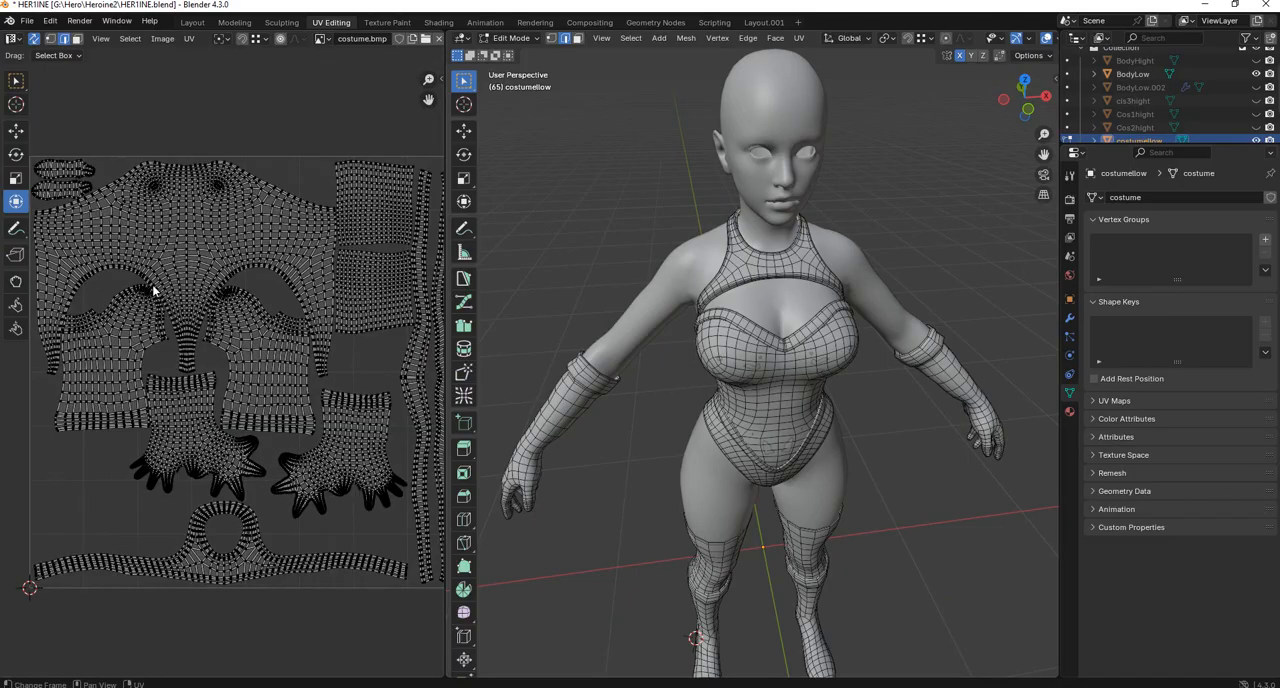
middle_drag(208, 231, 210, 221)
middle_drag(315, 233, 286, 237)
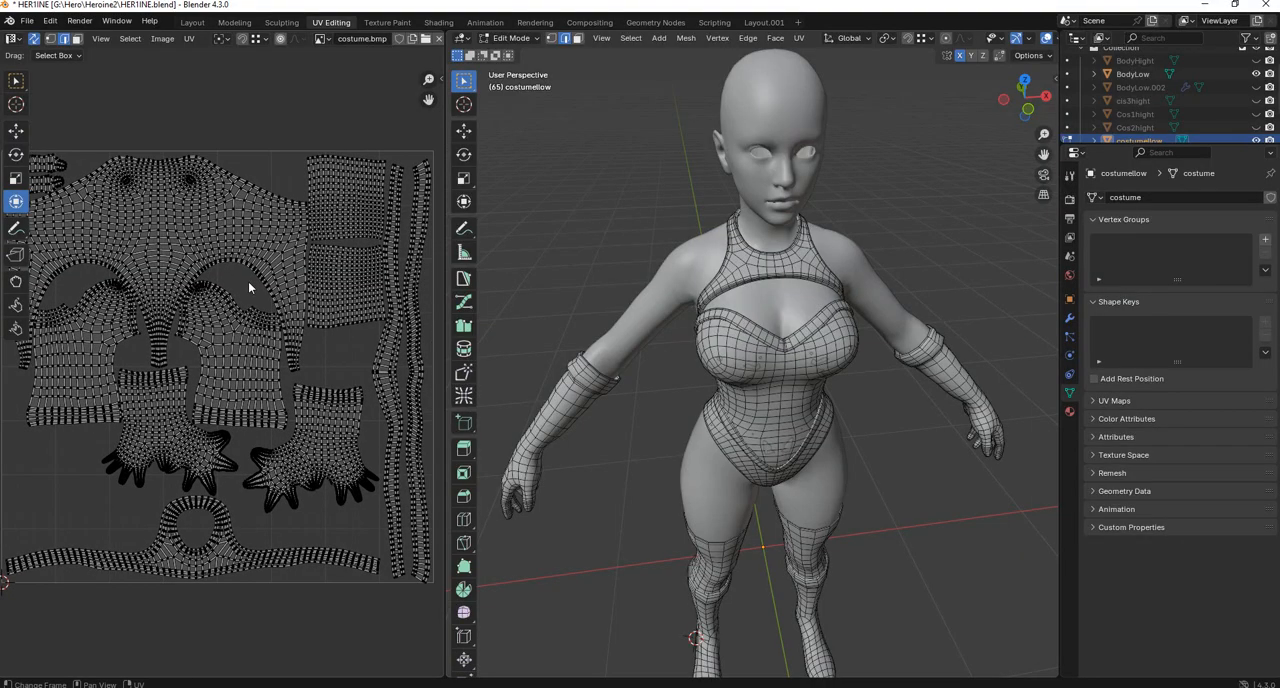
drag(240, 273, 207, 306)
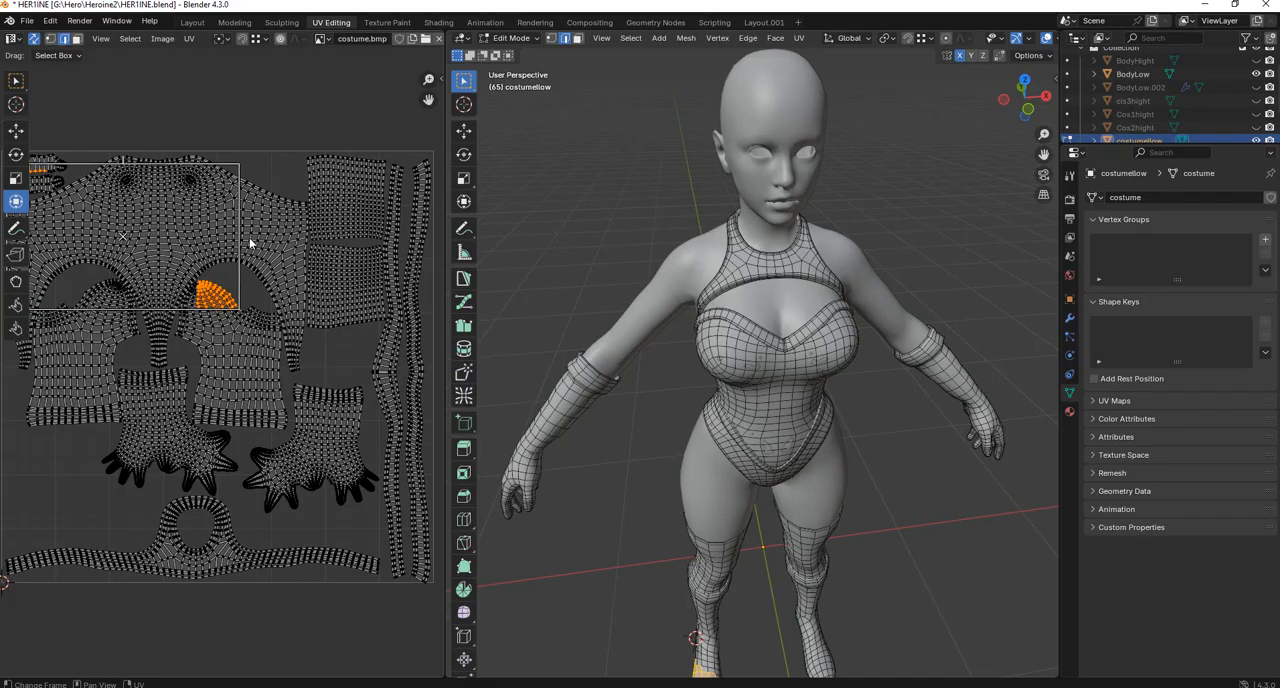
click(273, 113)
scroll(270, 165, up, 1)
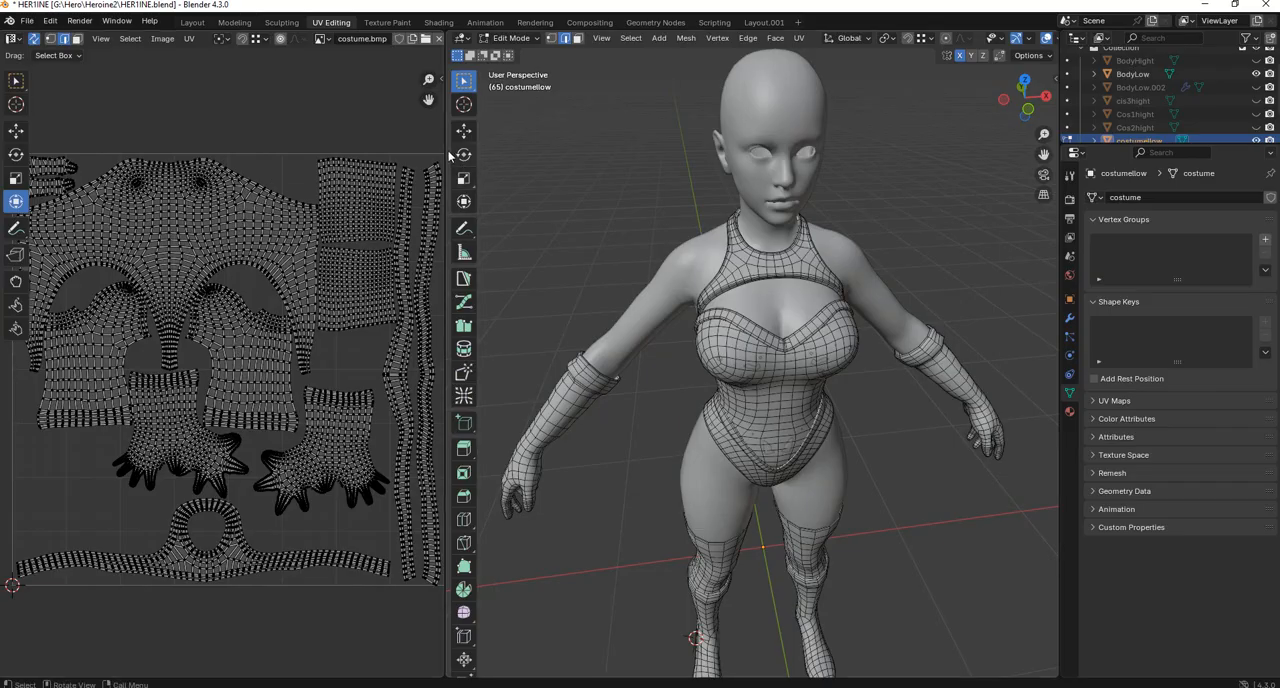
Switch from editing the costume to editing the BodyLow mesh and inspect its existing UV layout.
click(511, 38)
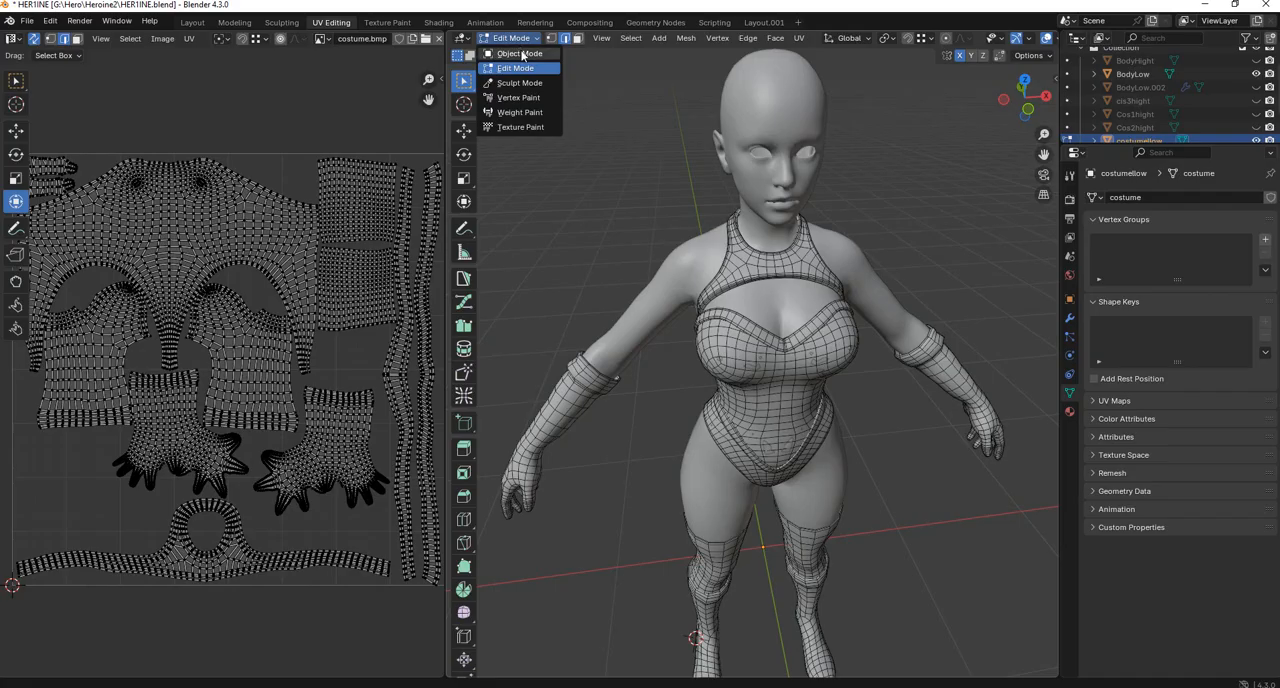
click(520, 50)
click(757, 98)
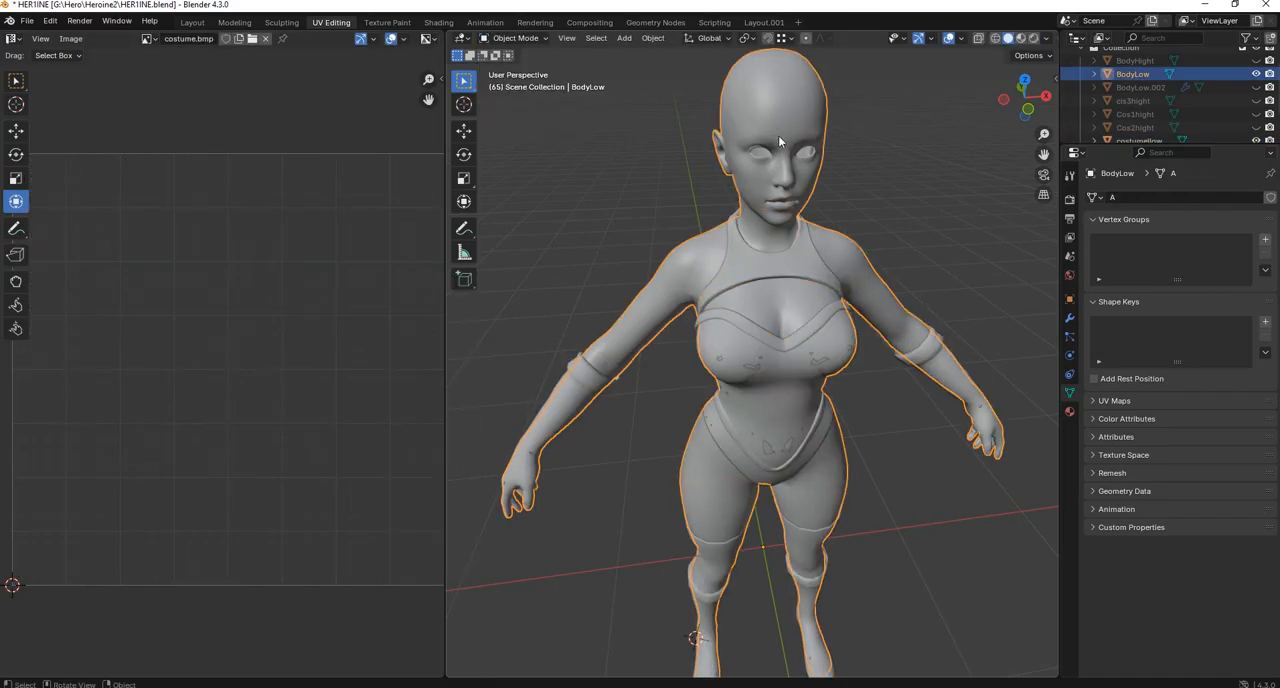
key(Tab)
scroll(310, 293, down, 3)
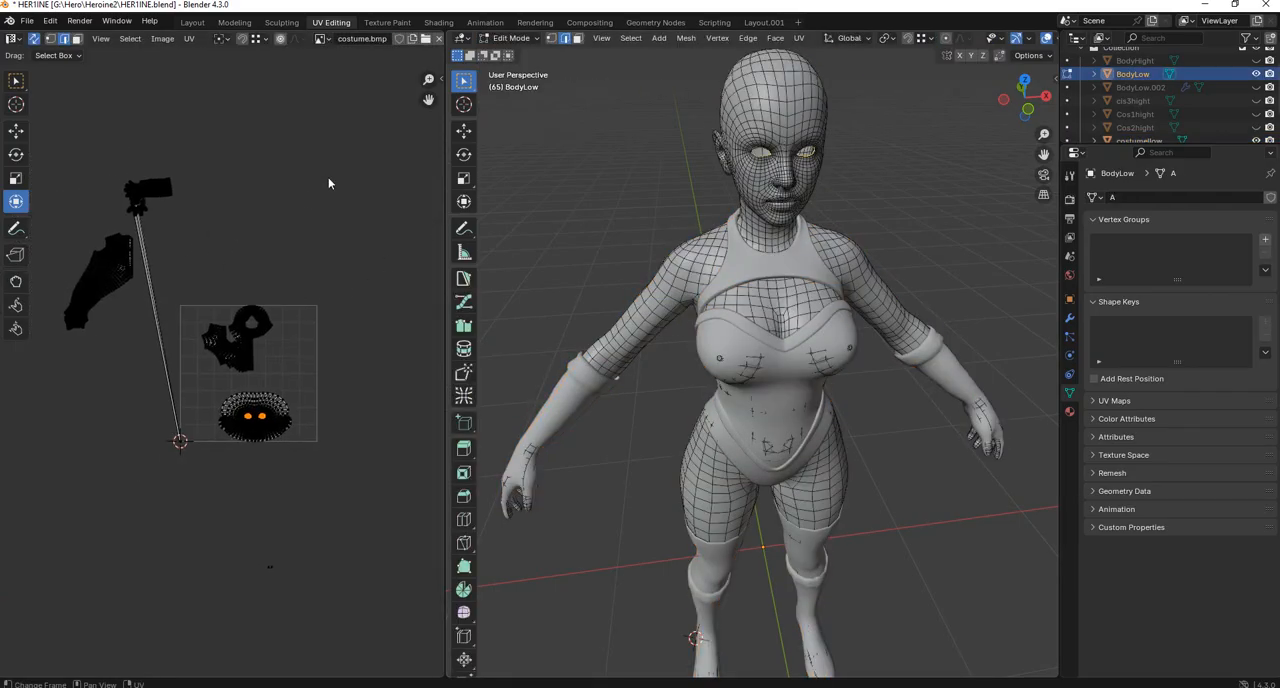
drag(372, 126, 4, 486)
click(332, 139)
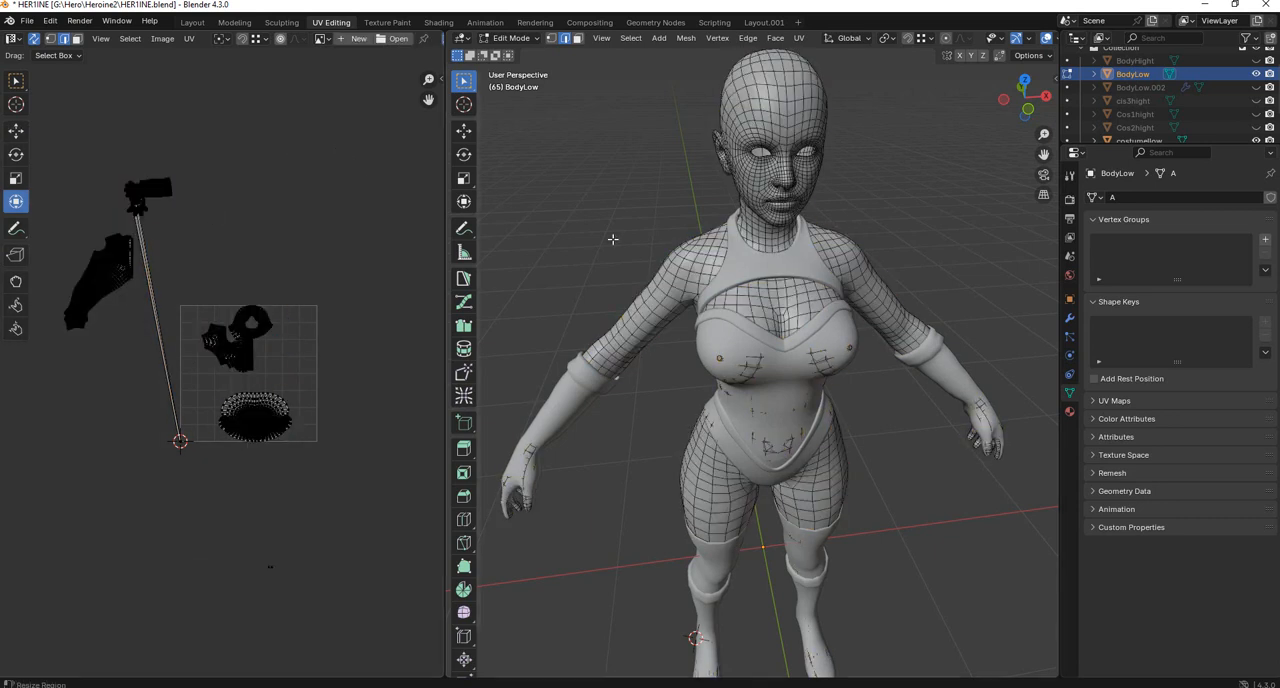
Hide every object except BodyLow in Object Mode and resume editing its mesh around the head.
click(511, 38)
click(519, 54)
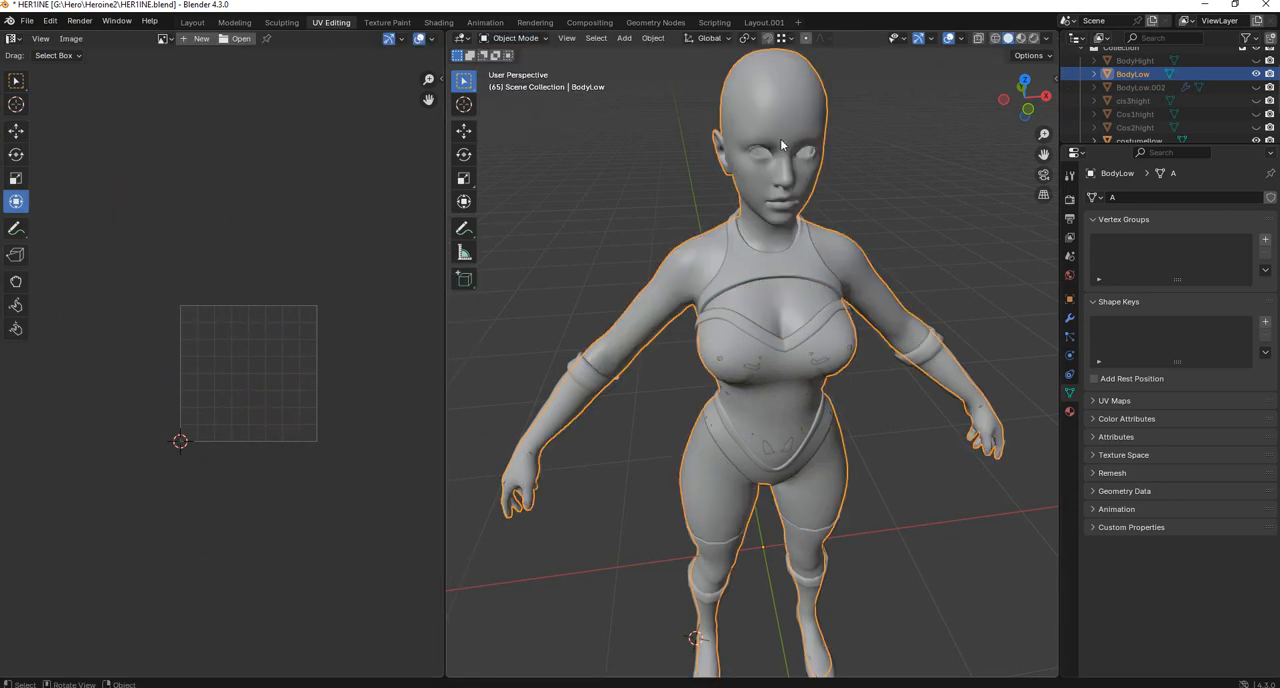
key(shift+h)
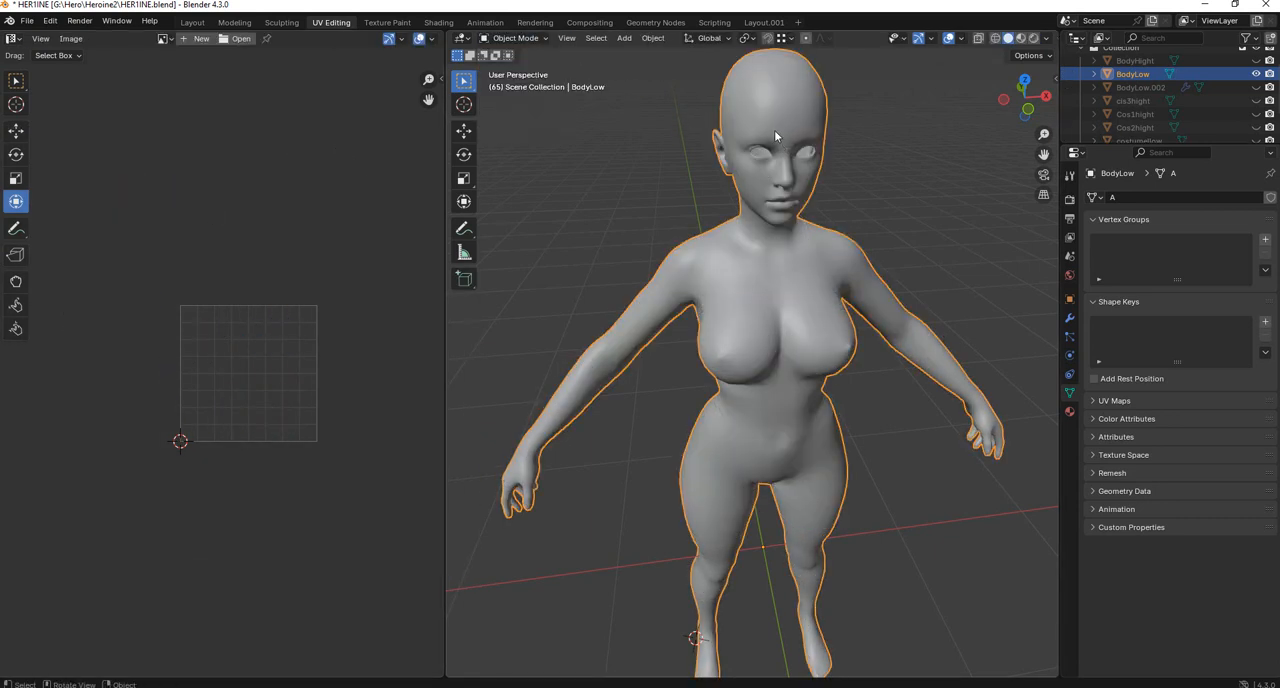
scroll(774, 131, up, 3)
shift+middle_drag(773, 165, 778, 450)
middle_drag(780, 298, 812, 278)
key(Tab)
scroll(810, 277, up, 3)
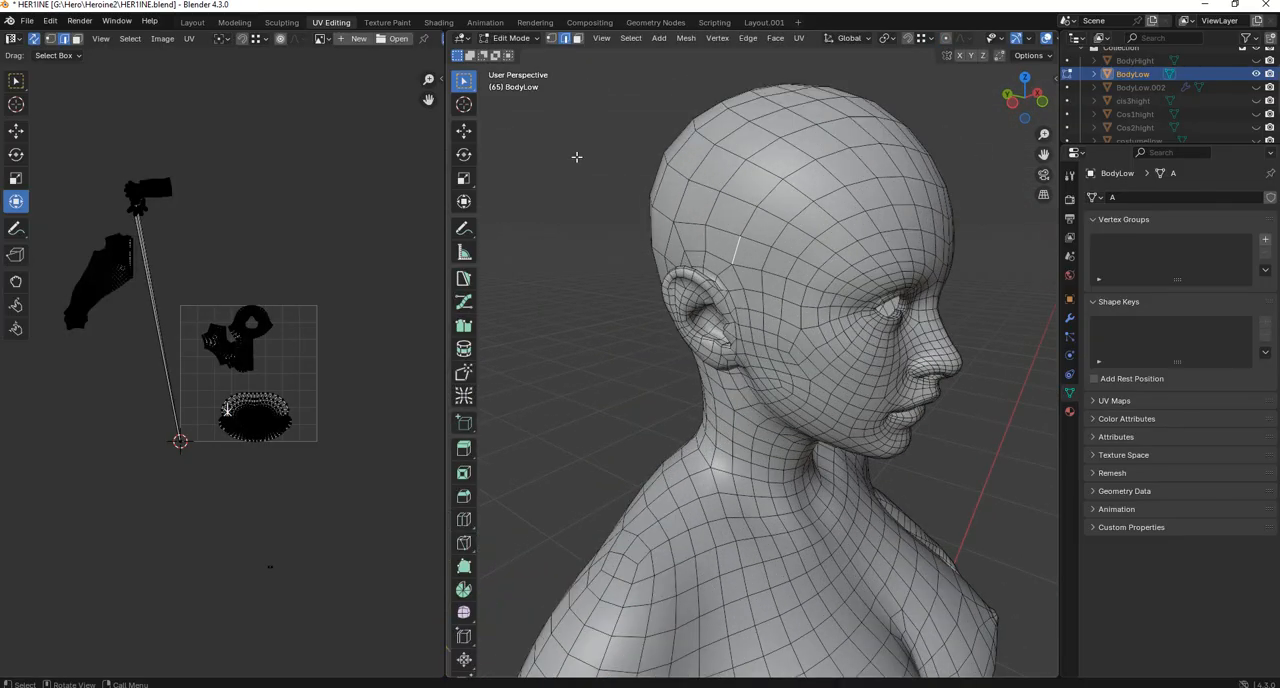
Unwrap the entire BodyLow mesh, clear the selection and inspect the resulting UV island.
key(a)
key(u)
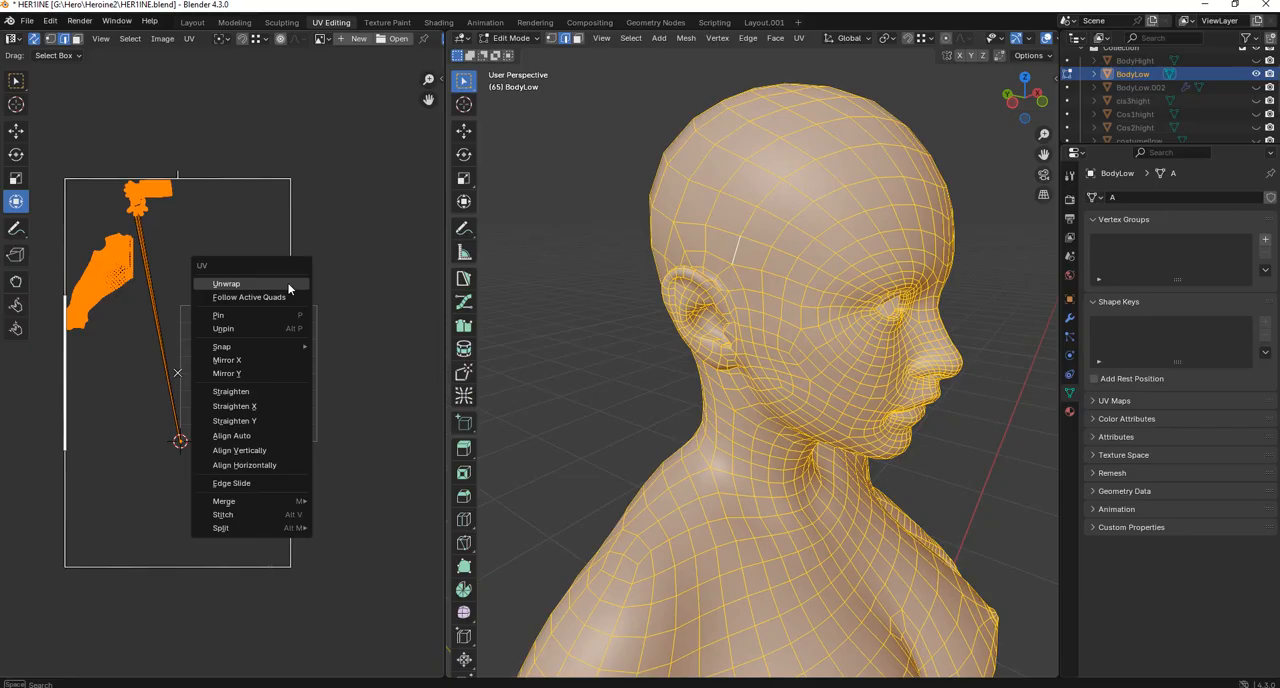
click(226, 284)
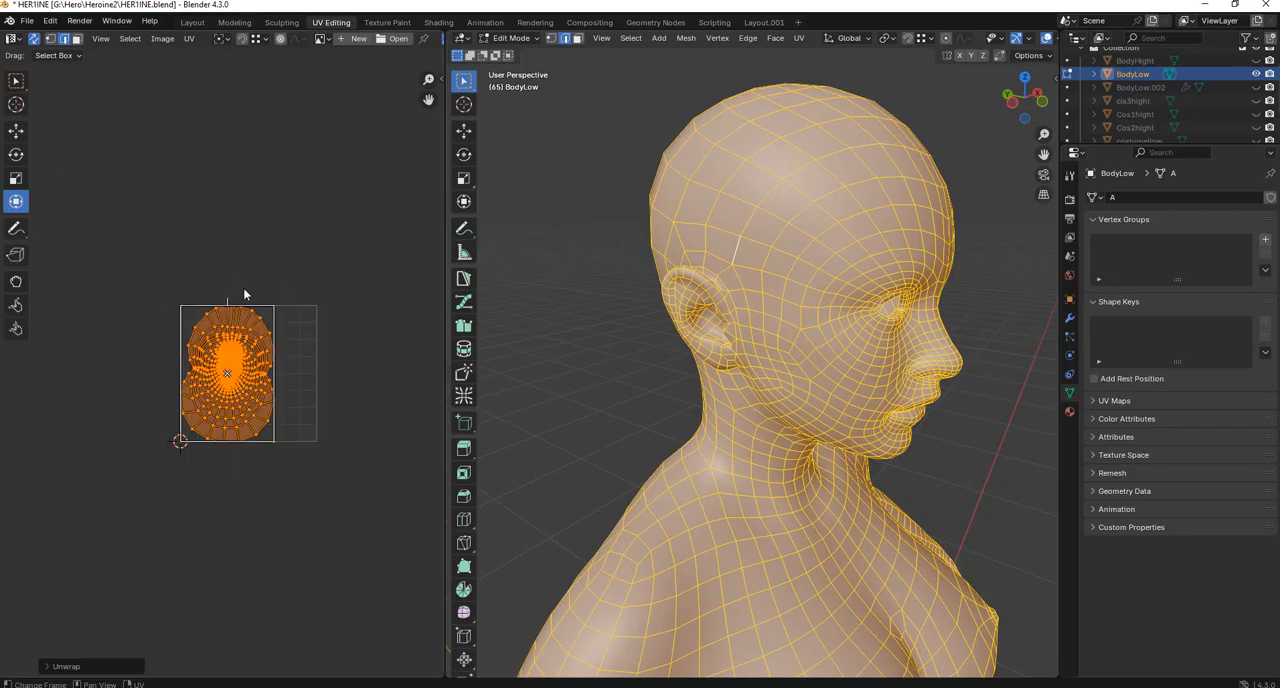
scroll(320, 300, up, 2)
click(564, 222)
shift+middle_drag(770, 232, 737, 257)
click(1038, 56)
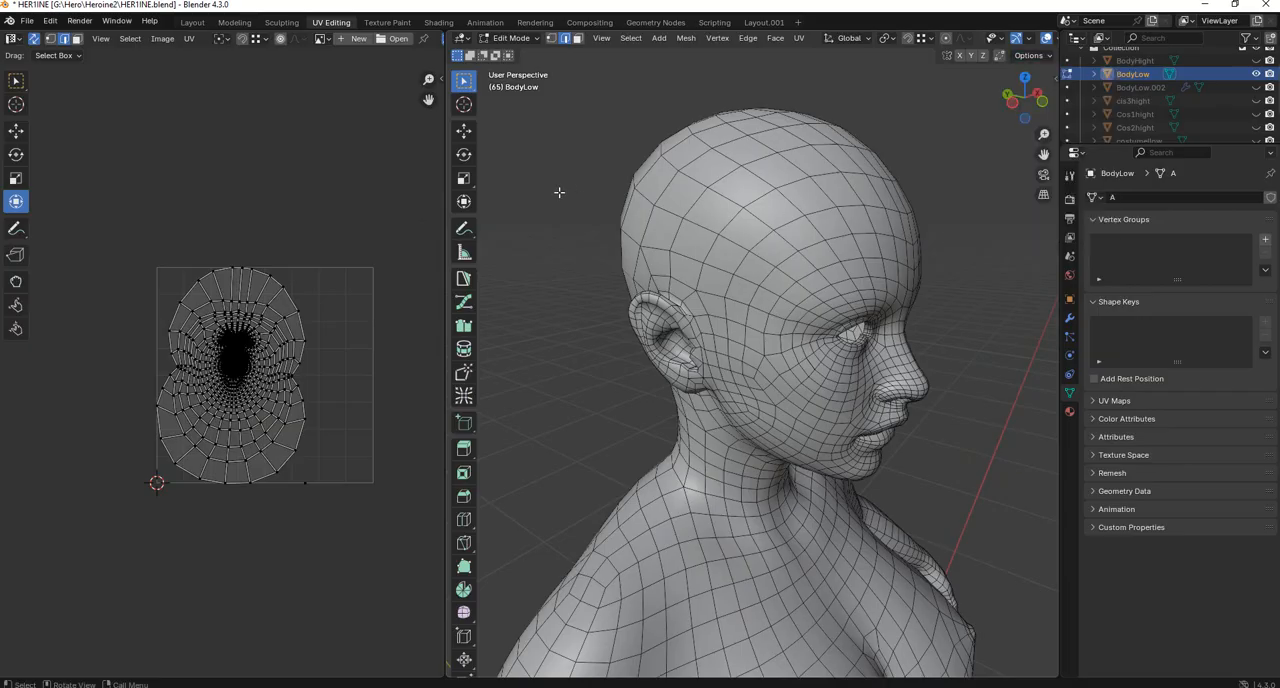
Begin selecting edges along the upper rim of the ear on the BodyLow head in edge selection mode.
middle_drag(638, 244, 693, 270)
scroll(695, 272, up, 2)
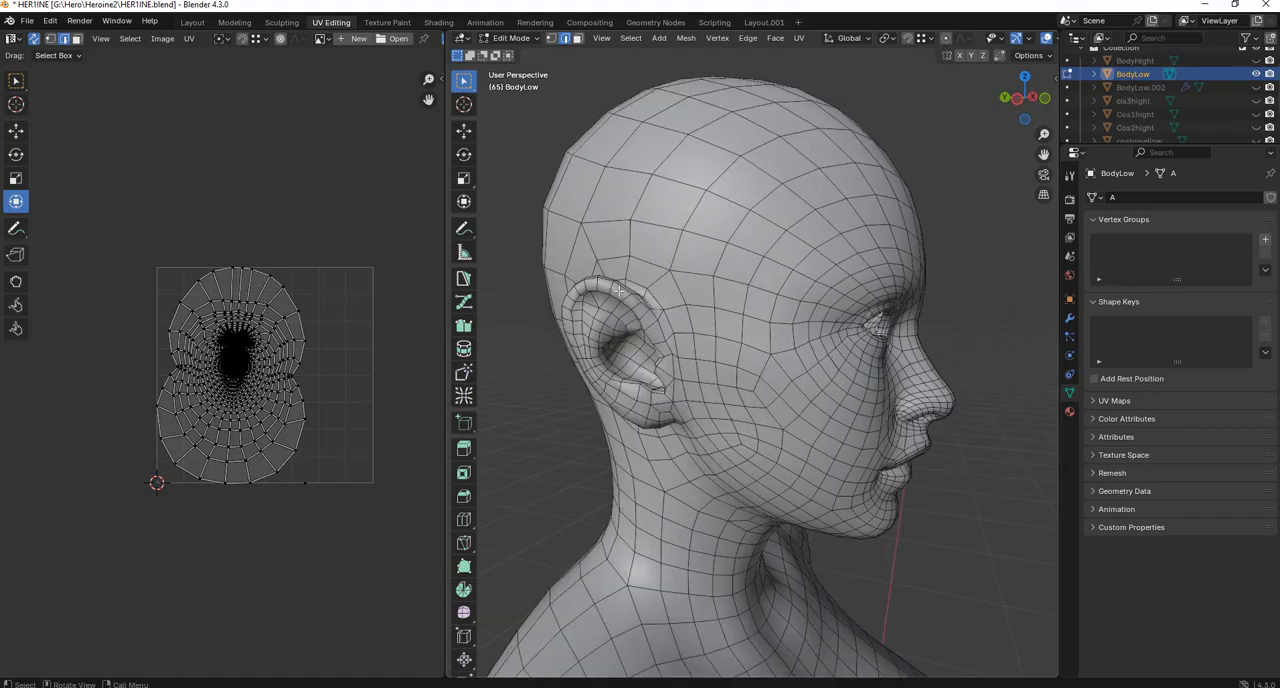
key(1)
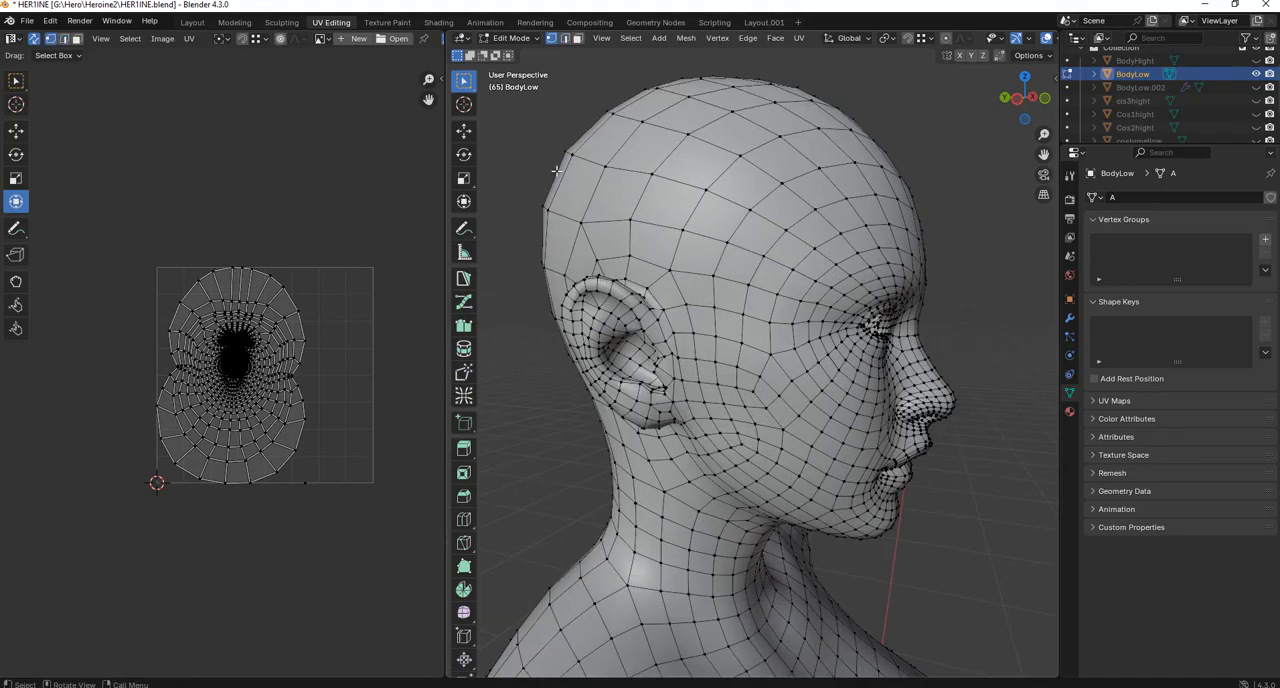
click(565, 38)
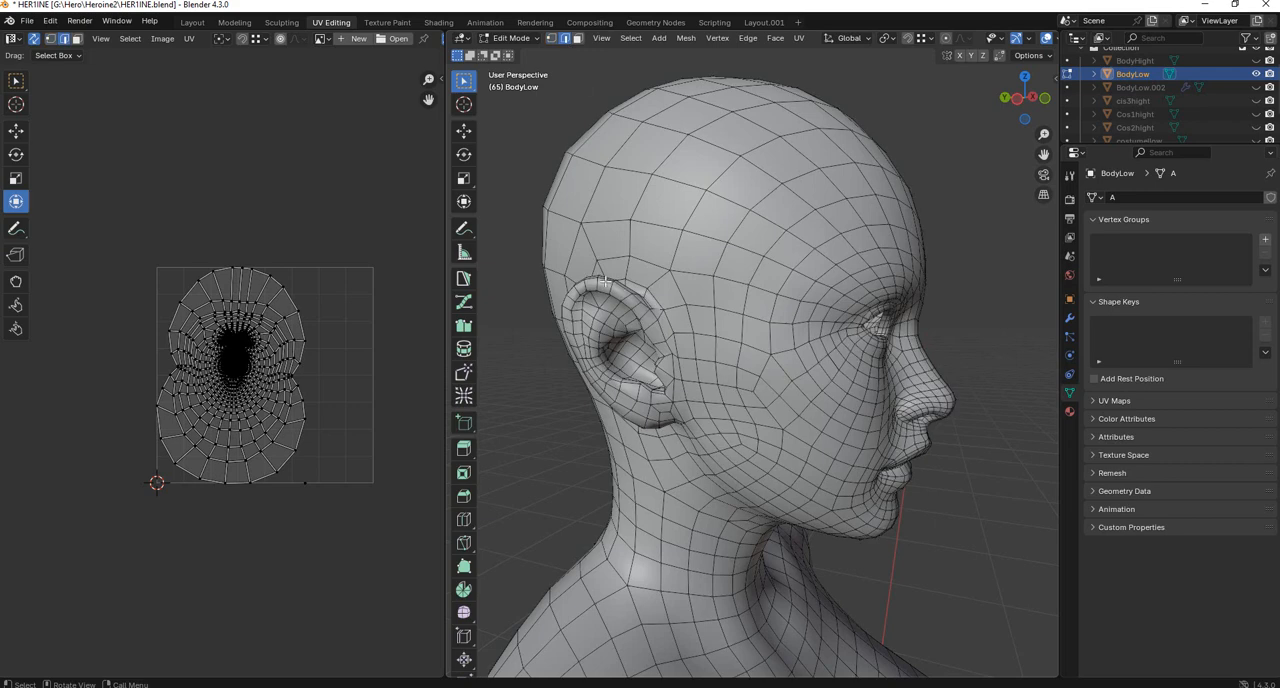
scroll(590, 278, up, 2)
middle_drag(553, 260, 657, 284)
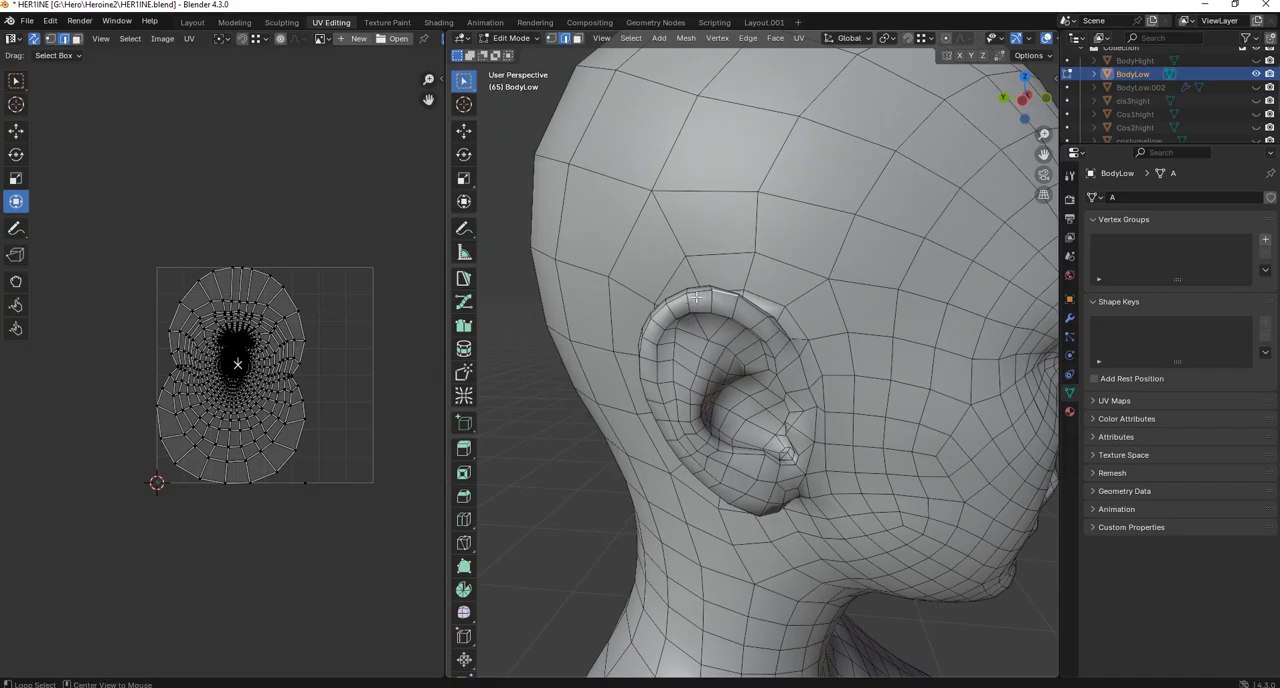
Select the edge path around the first ear's outer rim, from its upper front around the back to the earlobe.
alt+click(697, 290)
middle_drag(697, 290, 777, 383)
click(749, 391)
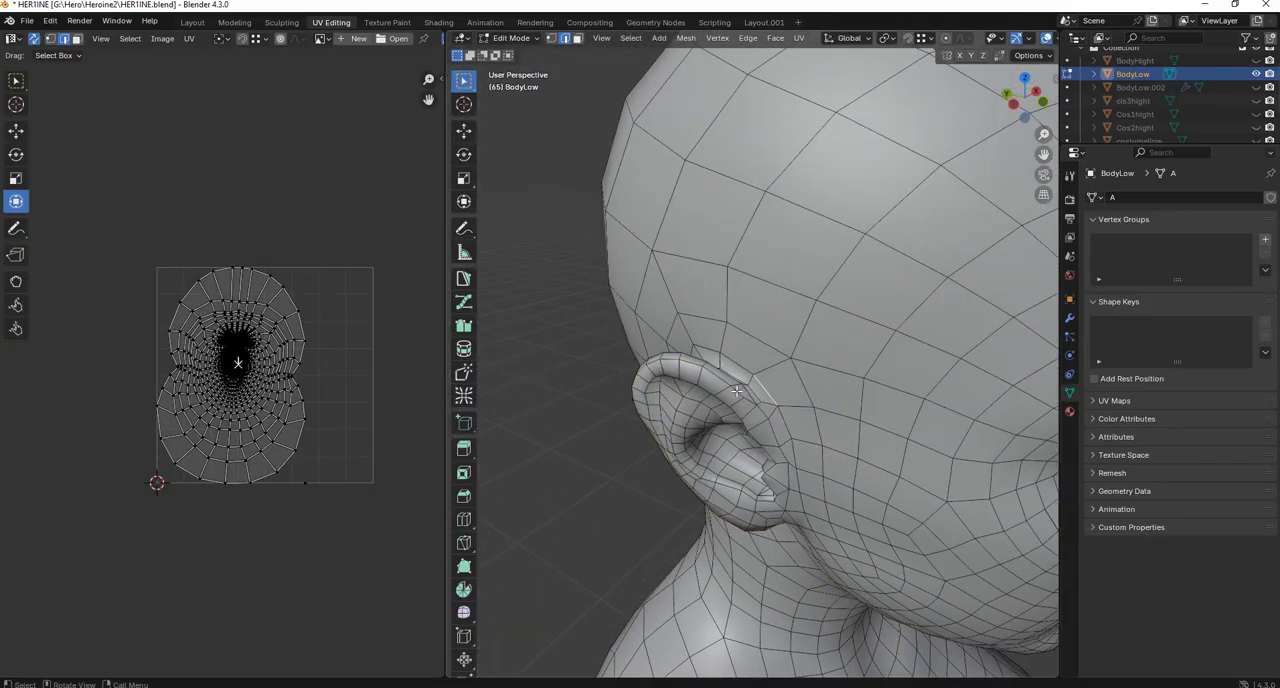
click(739, 390)
ctrl+click(641, 370)
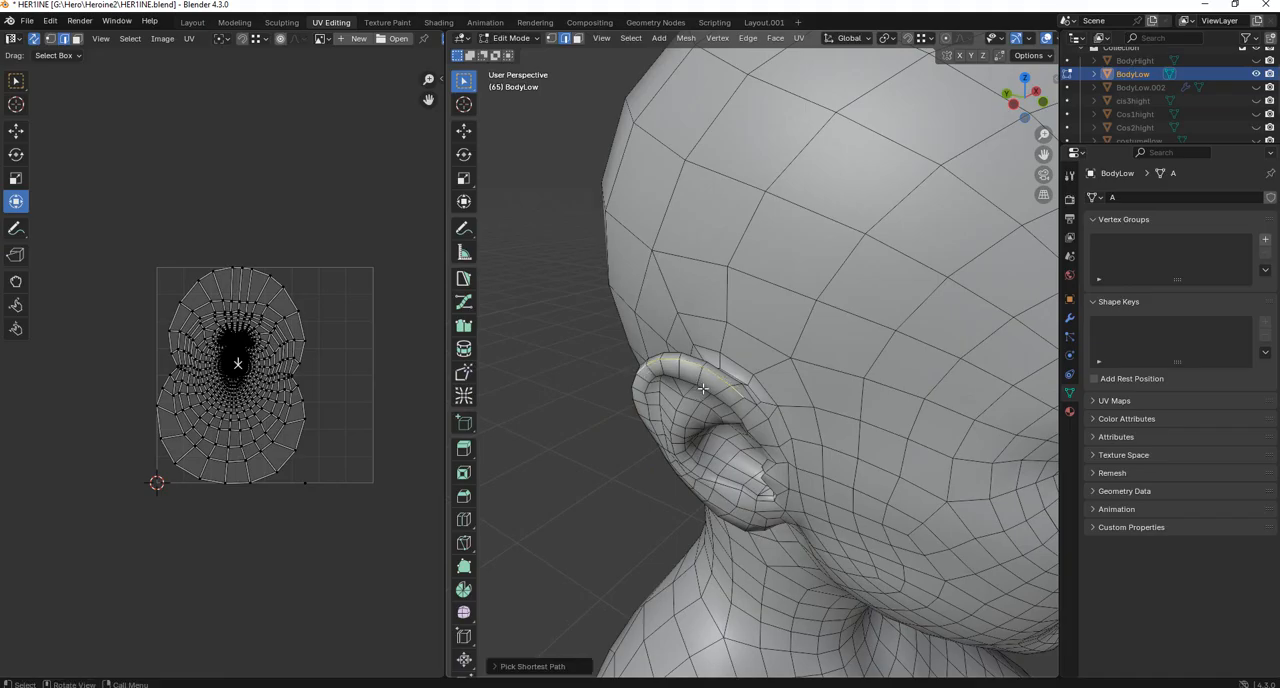
middle_drag(641, 370, 808, 362)
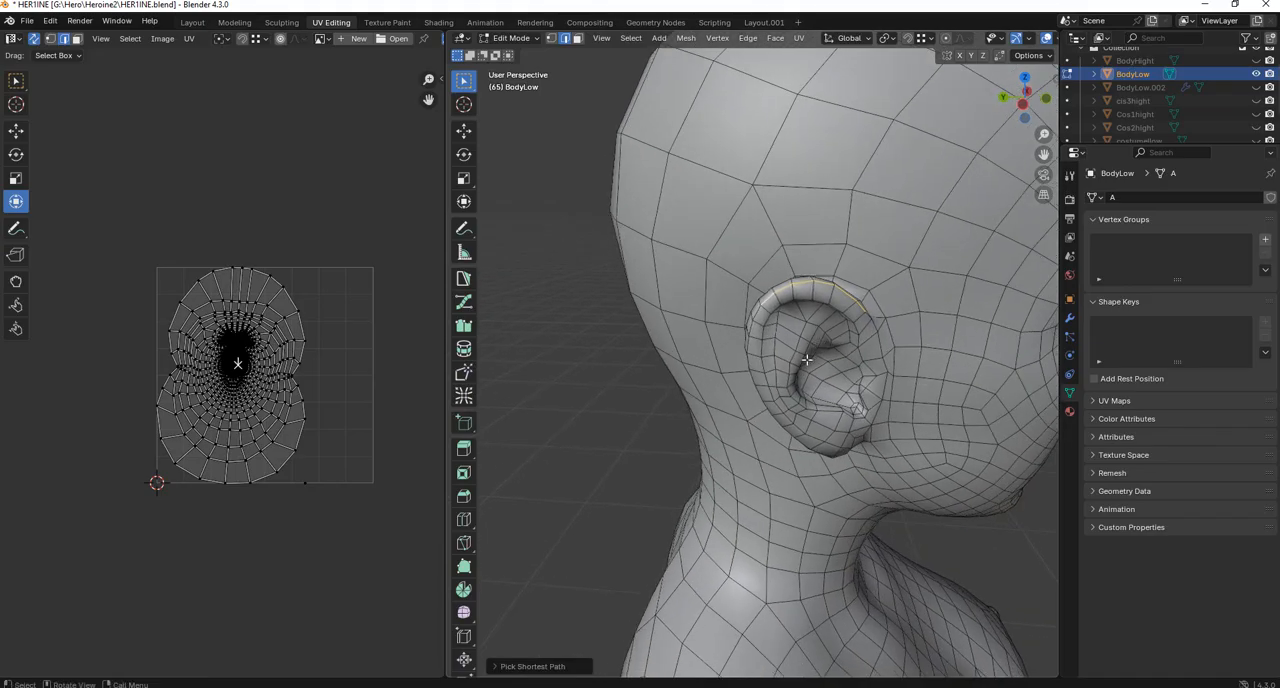
ctrl+click(760, 395)
middle_drag(760, 395, 716, 343)
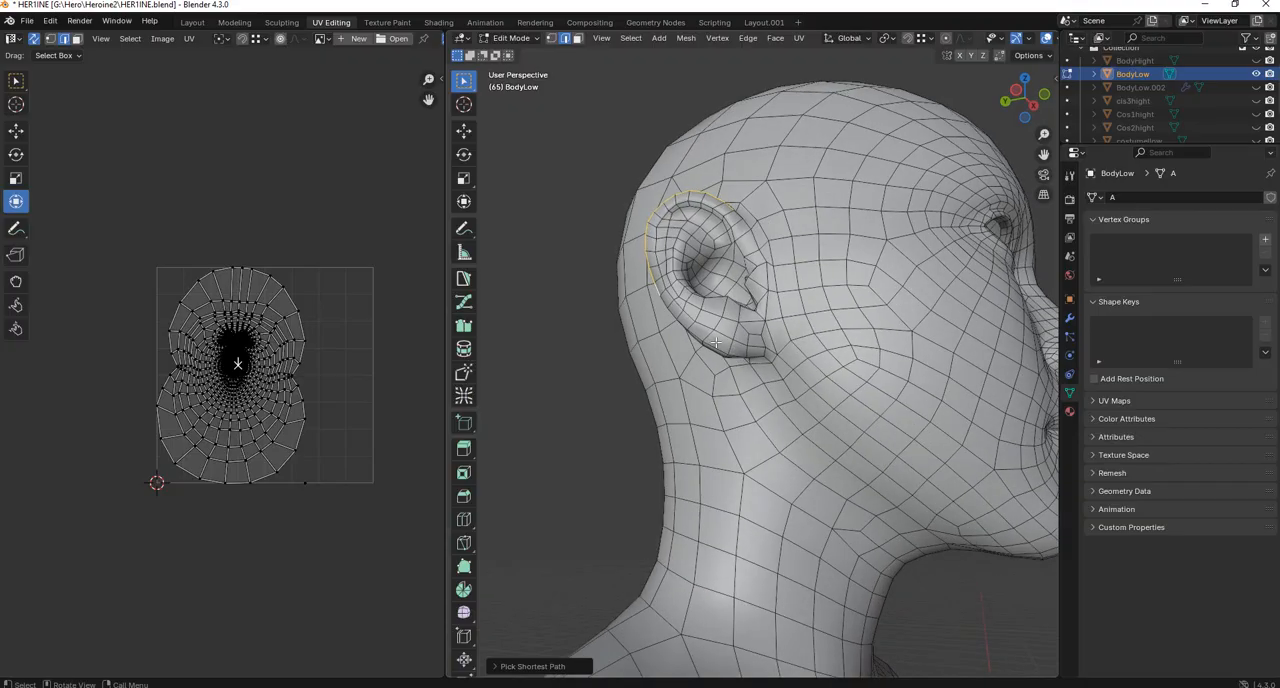
ctrl+click(722, 350)
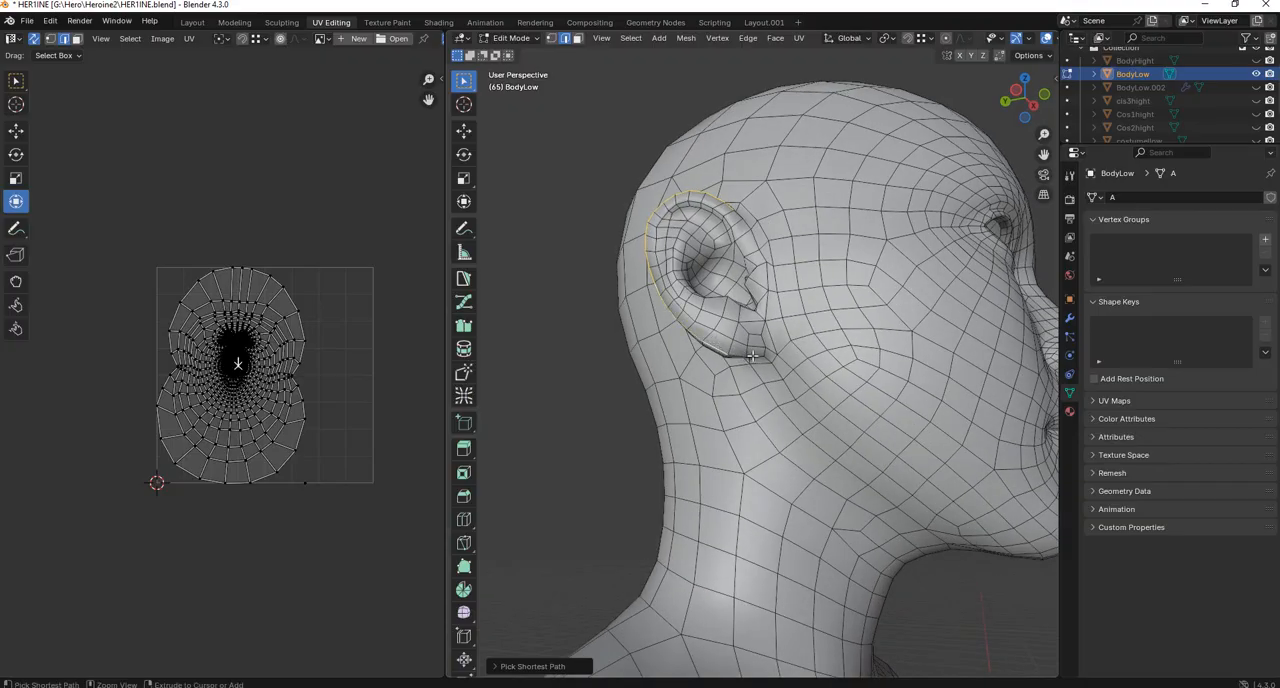
ctrl+click(753, 356)
Extend the edge path from the first earlobe along the jawline, under the chin and up the opposite jaw.
scroll(771, 358, up, 4)
shift+middle_drag(783, 365, 735, 340)
ctrl+click(713, 337)
scroll(720, 342, down, 5)
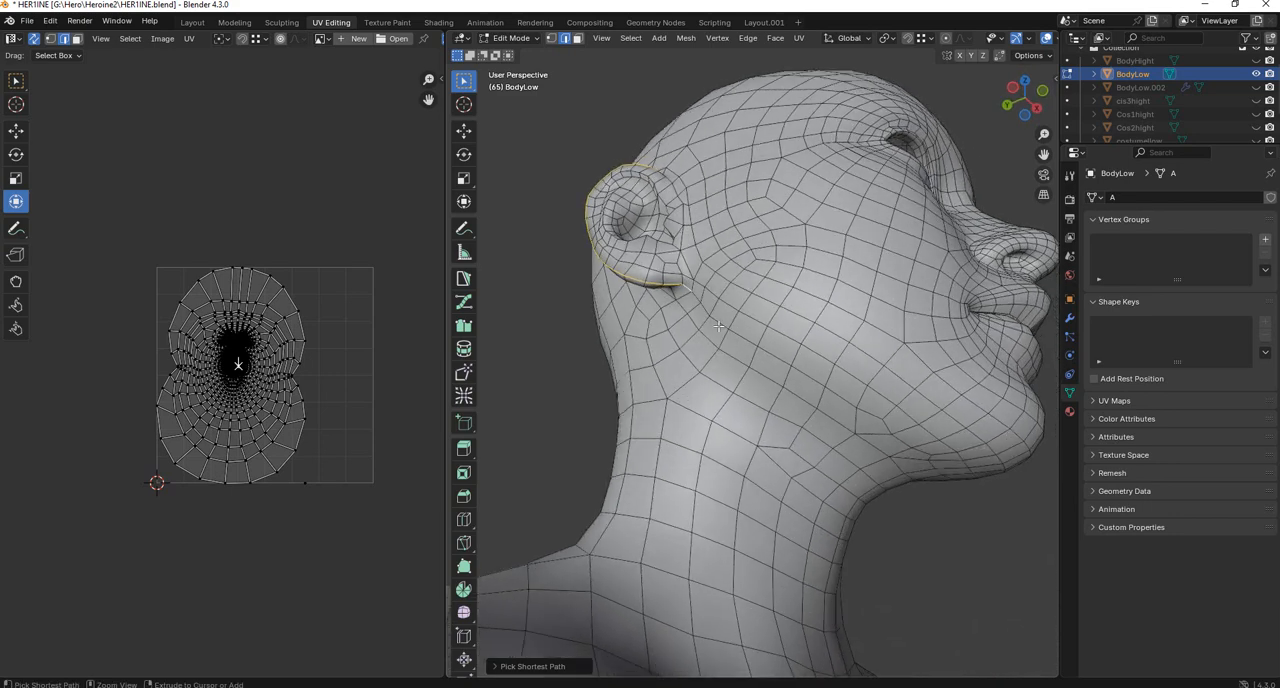
ctrl+click(718, 326)
ctrl+click(867, 411)
ctrl+click(903, 440)
middle_drag(903, 440, 600, 425)
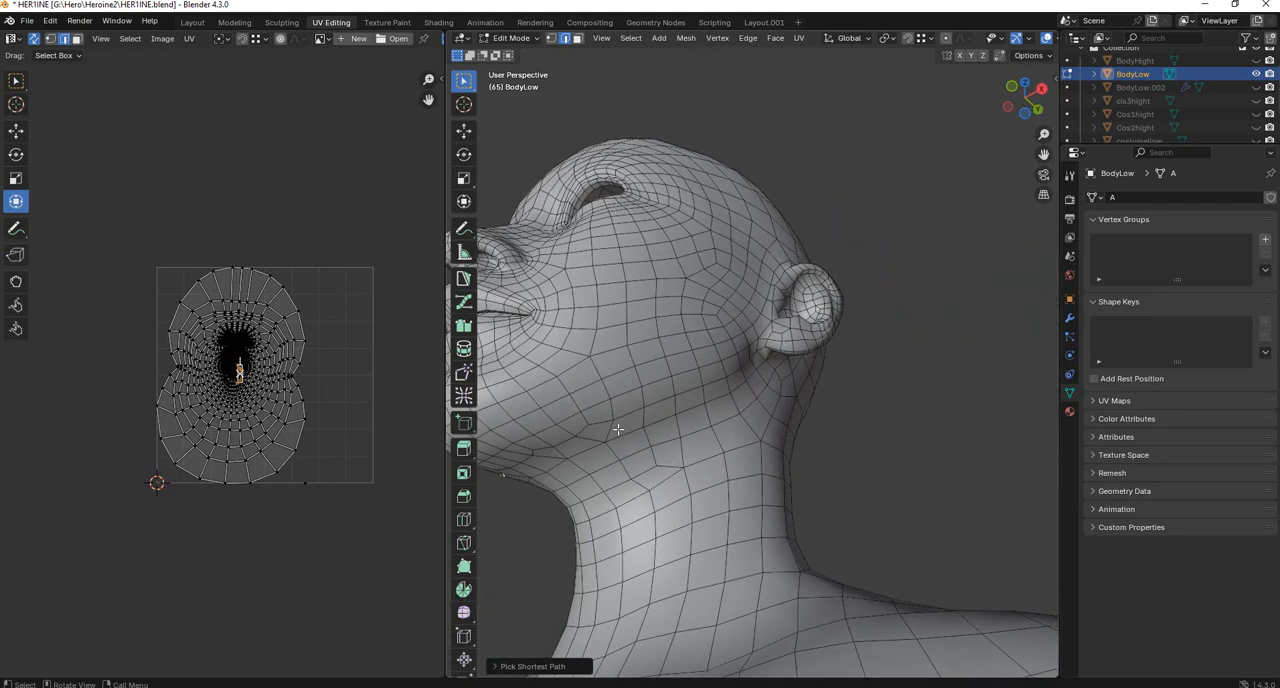
ctrl+click(600, 425)
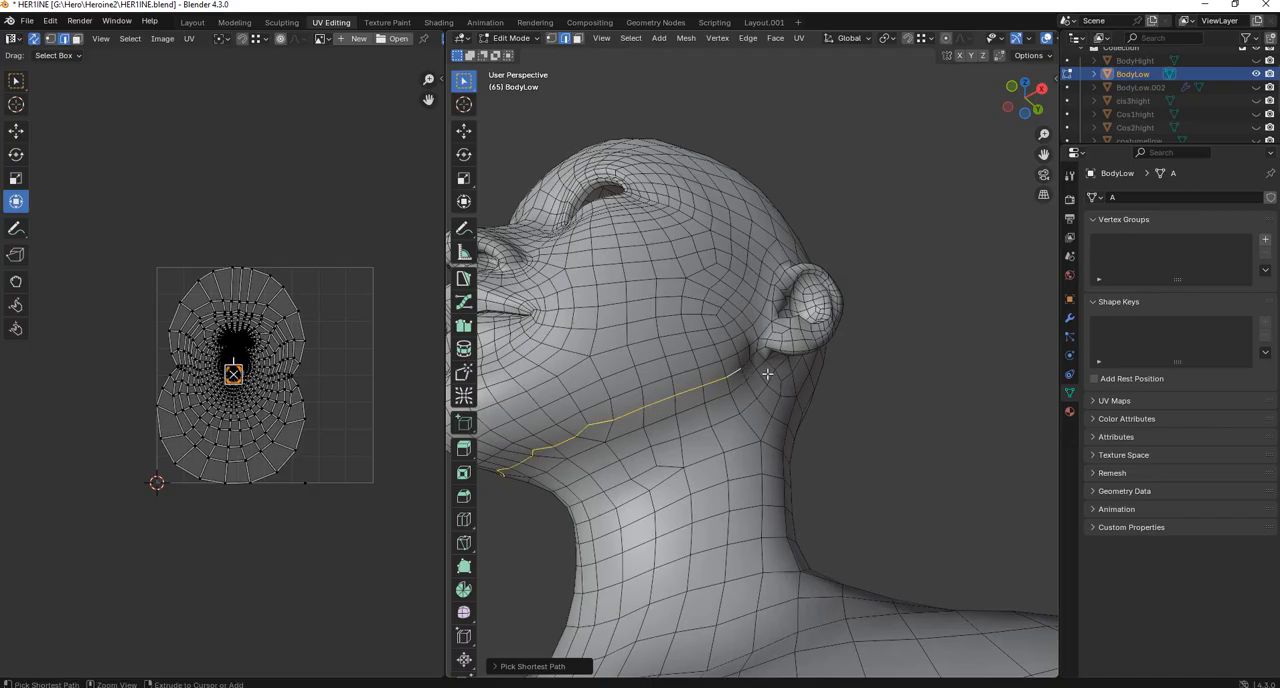
Continue the edge path under the second earlobe and around that ear's outer rim to its top.
middle_drag(740, 371, 700, 340)
scroll(744, 406, up, 3)
ctrl+click(716, 428)
ctrl+click(703, 313)
middle_drag(757, 295, 698, 382)
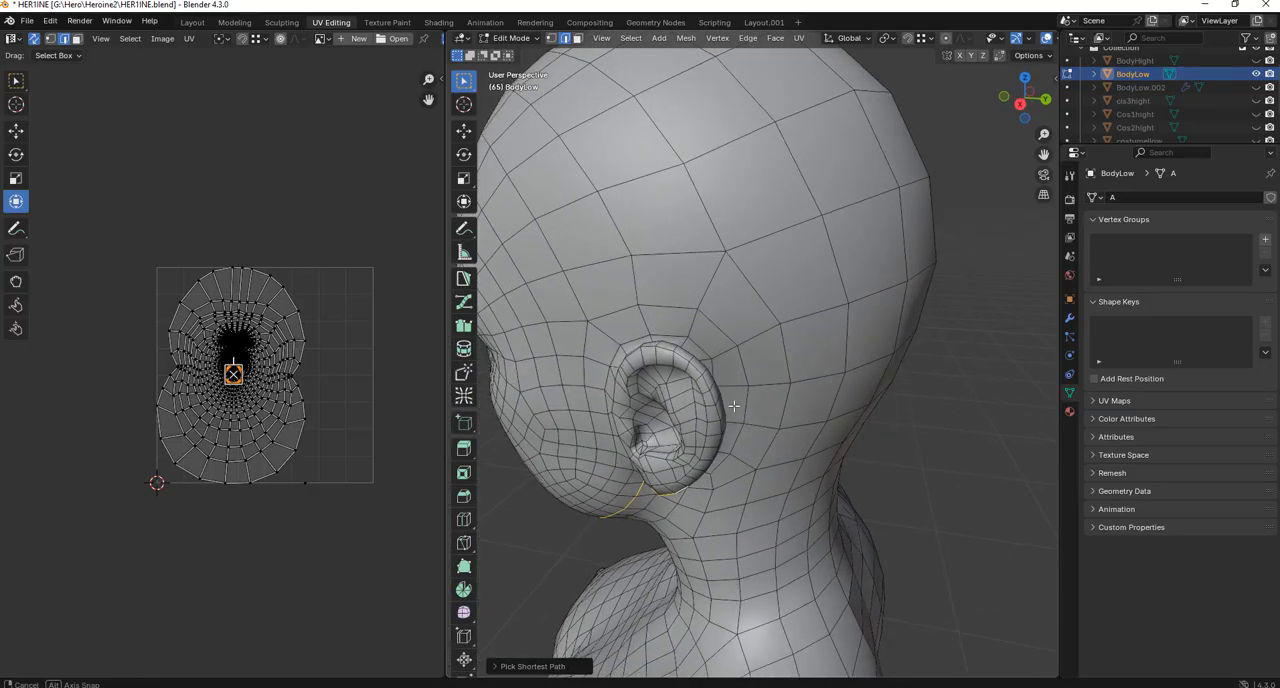
ctrl+click(691, 362)
ctrl+click(649, 349)
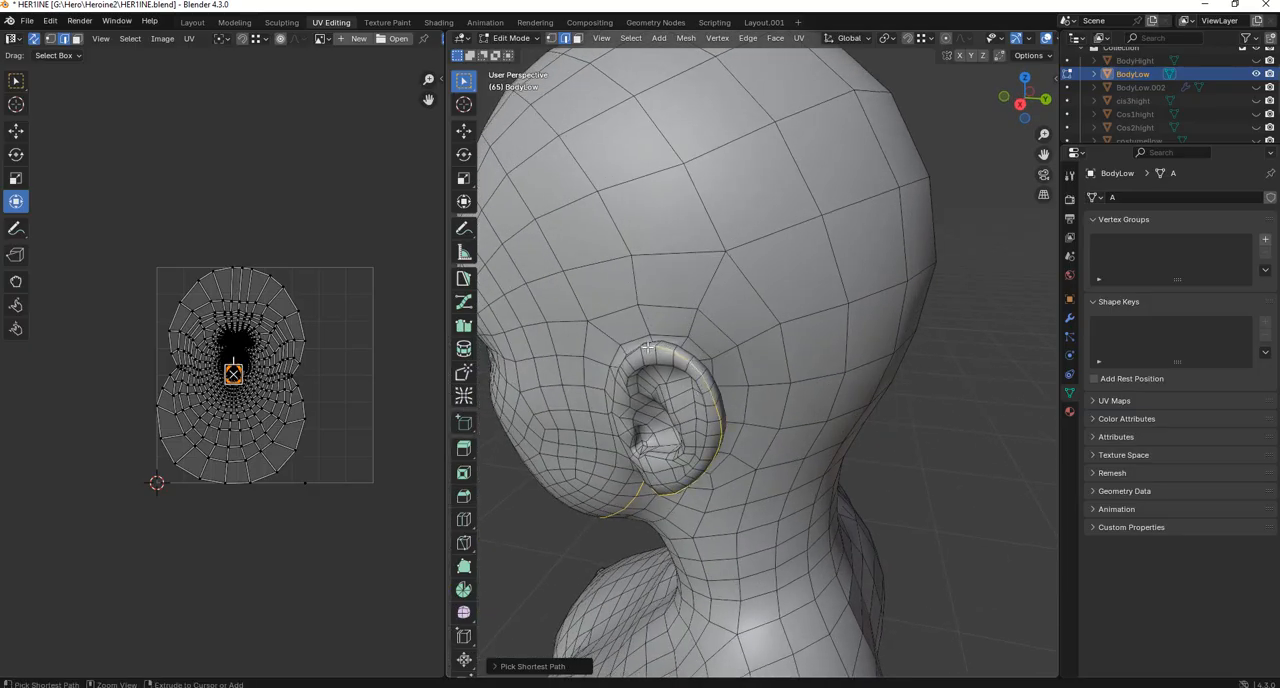
Extend the edge path from the top of the second ear up the temple and across the top of the head.
middle_drag(649, 349, 709, 368)
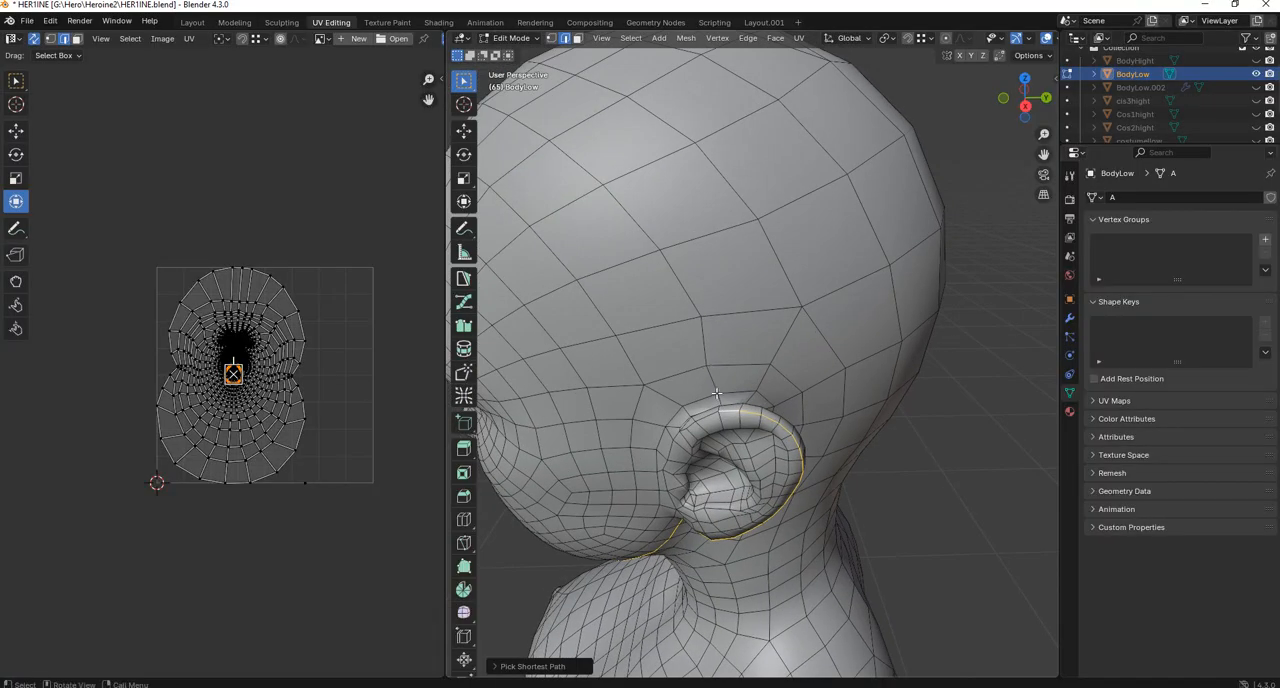
ctrl+click(703, 333)
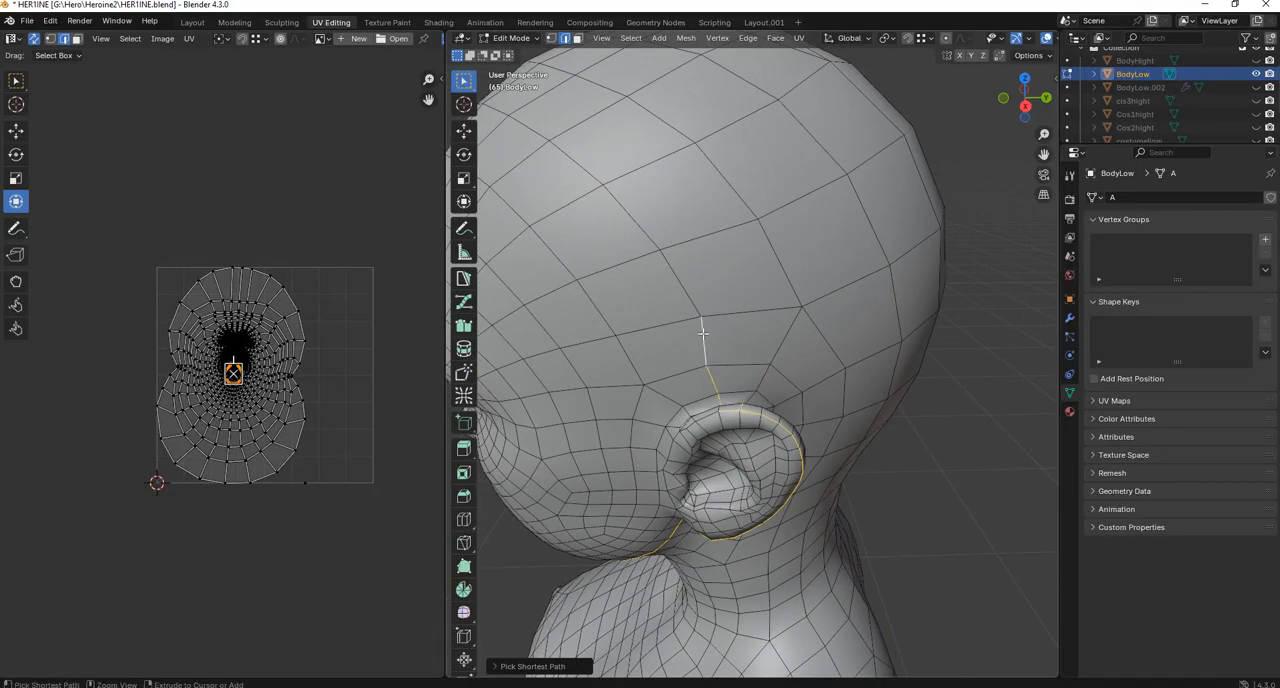
ctrl+click(590, 172)
middle_drag(590, 172, 895, 430)
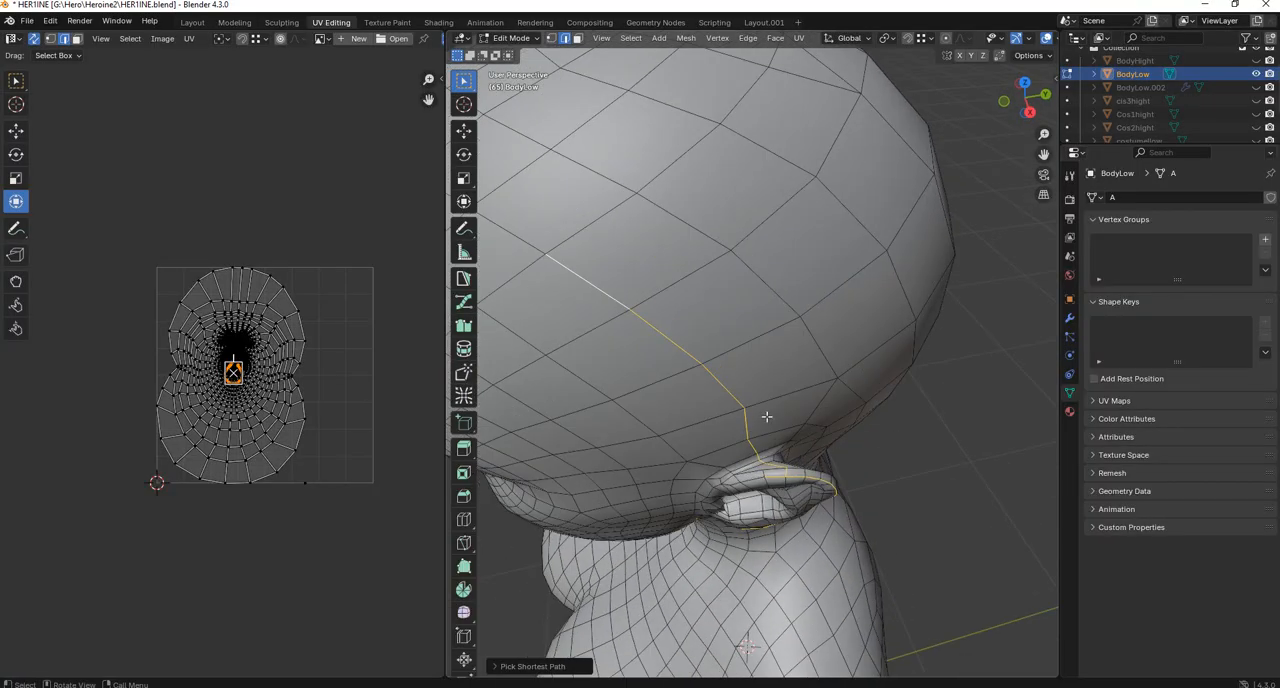
middle_drag(714, 374, 838, 346)
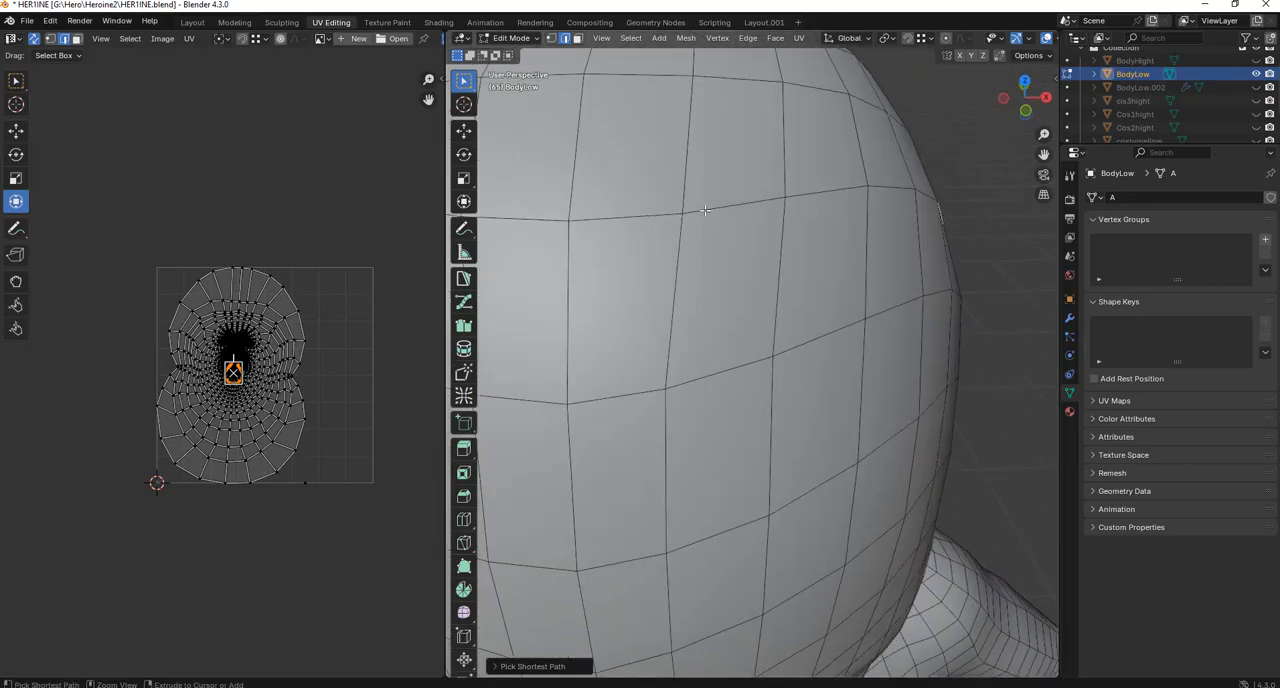
ctrl+click(705, 210)
Bring the edge path down the other side of the head and join it to the first ear's rim selection.
scroll(704, 212, down, 4)
middle_drag(618, 303, 692, 289)
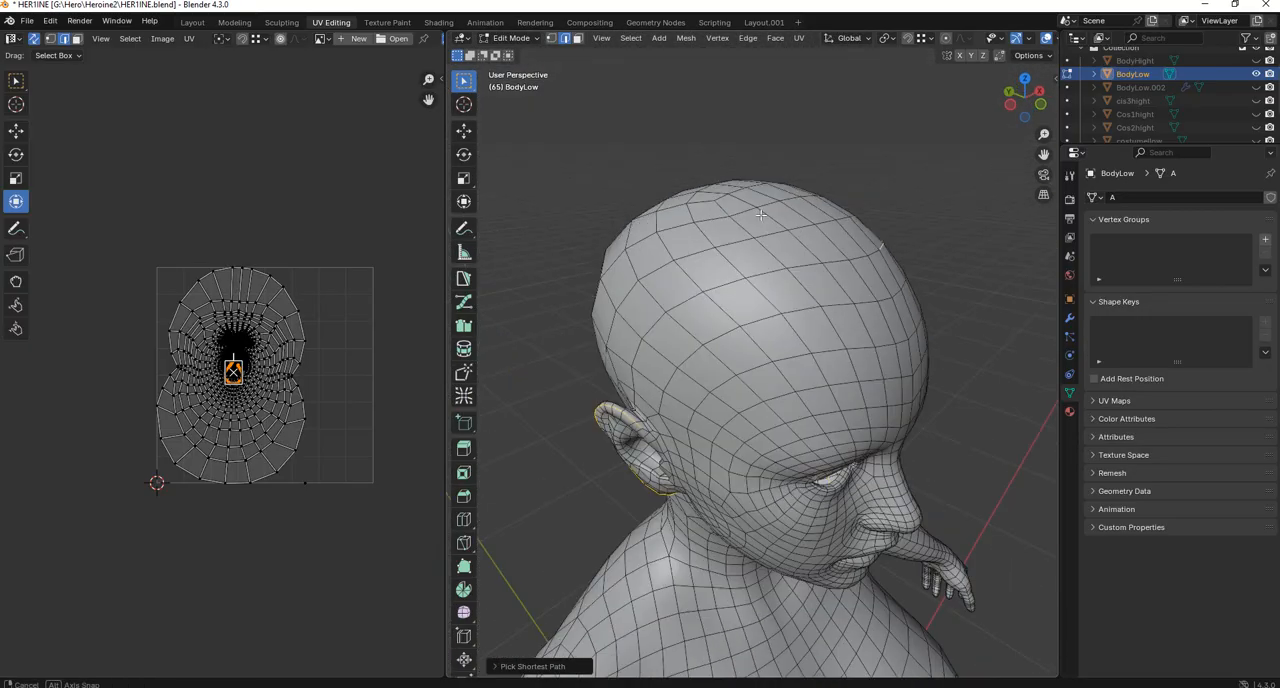
ctrl+click(691, 296)
ctrl+click(634, 383)
scroll(640, 400, up, 6)
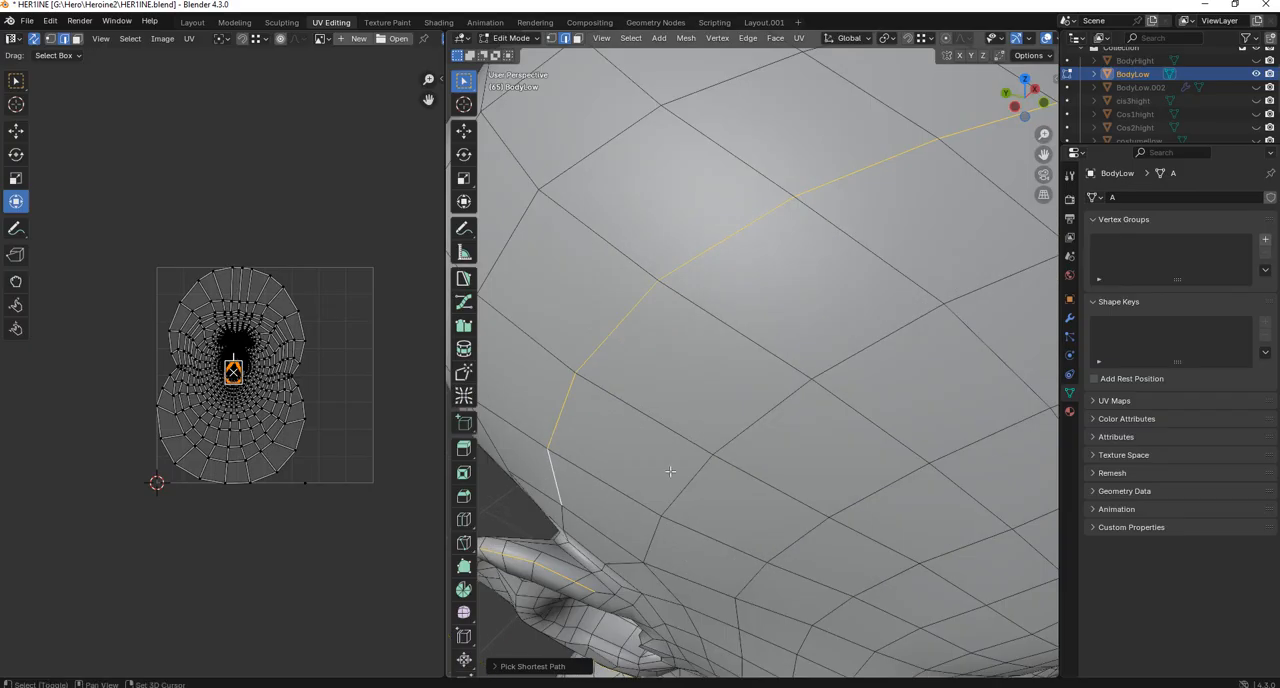
scroll(653, 430, down, 3)
ctrl+click(652, 434)
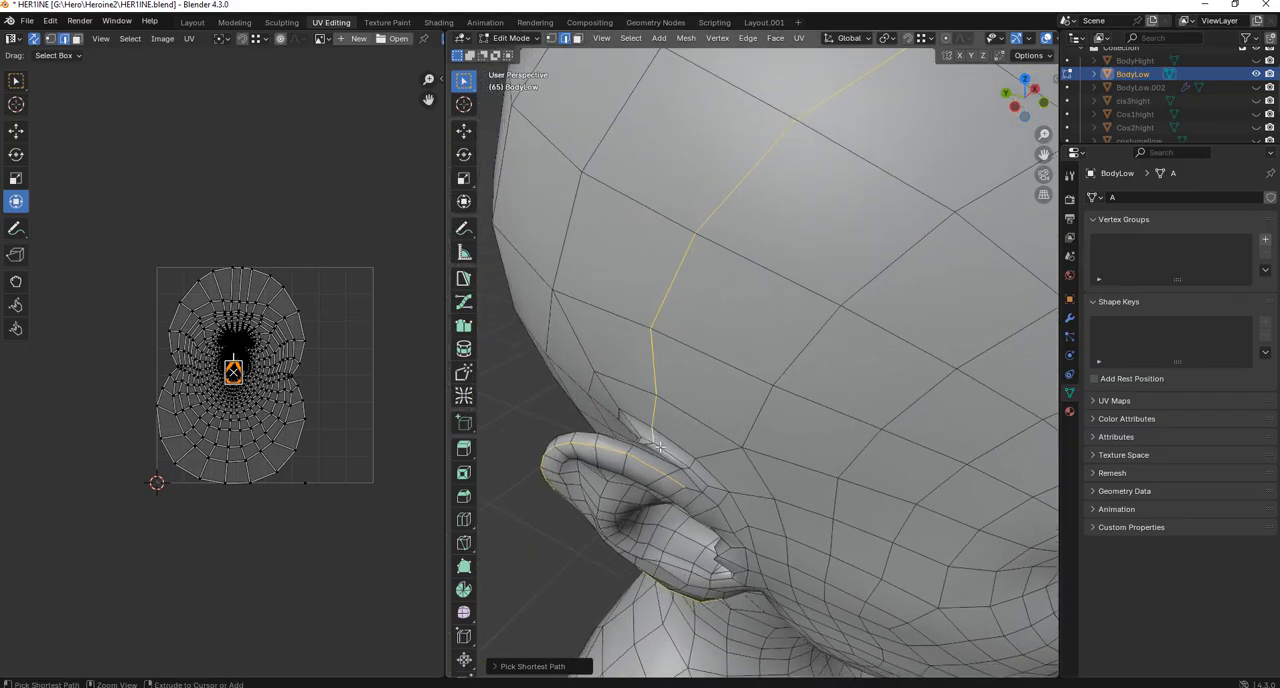
scroll(665, 452, up, 3)
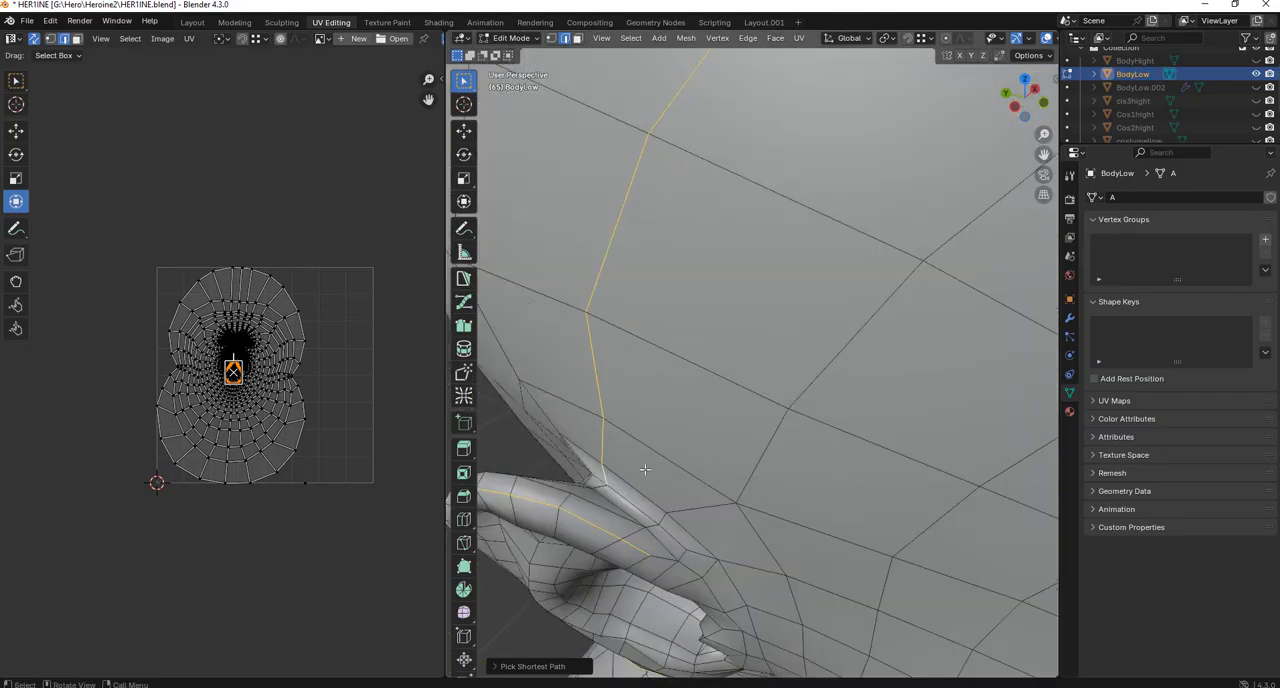
ctrl+click(565, 502)
key(ctrl+z)
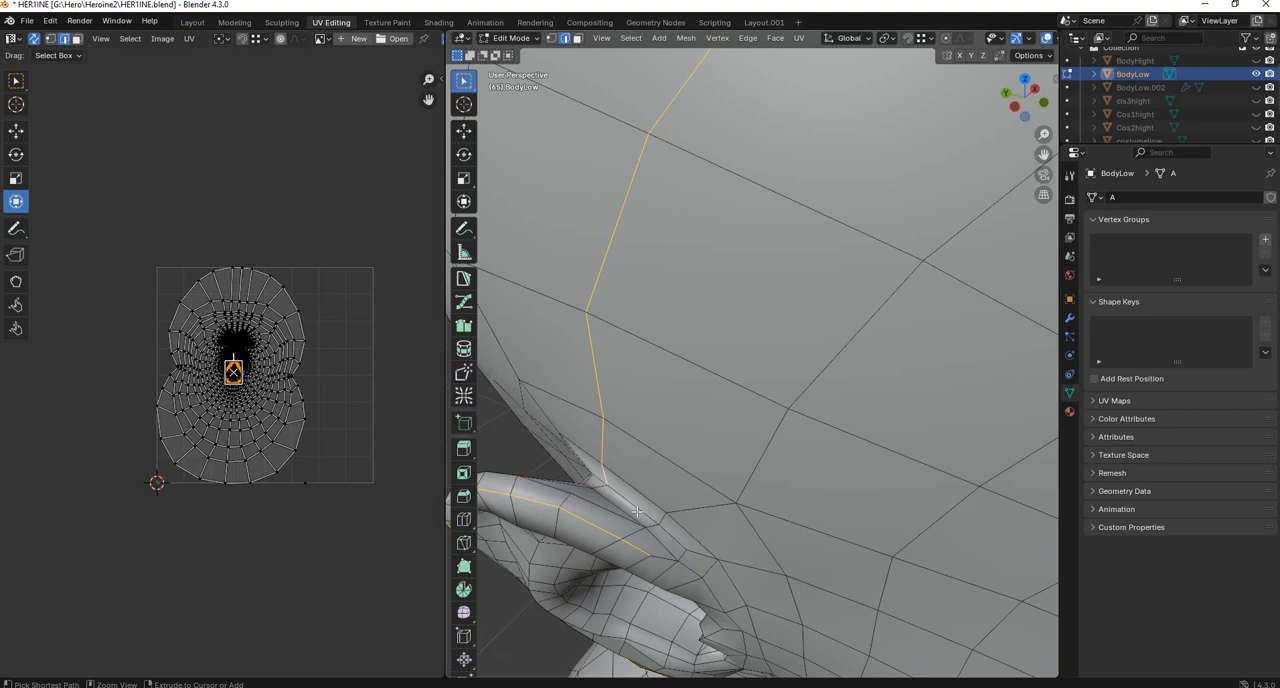
ctrl+click(563, 499)
Check the edge loop around the face and ears from all sides and mark it as a seam.
scroll(655, 449, down, 10)
middle_drag(660, 378, 665, 306)
middle_drag(639, 346, 693, 384)
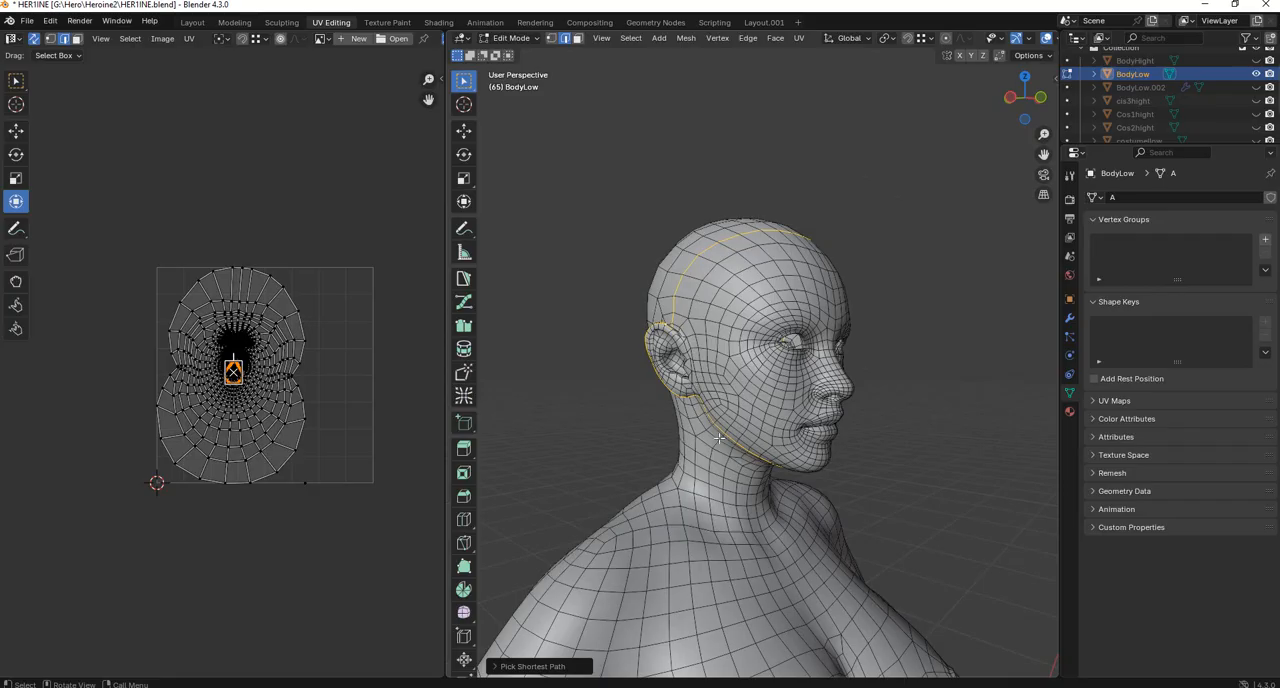
middle_drag(816, 455, 678, 462)
middle_drag(776, 390, 730, 403)
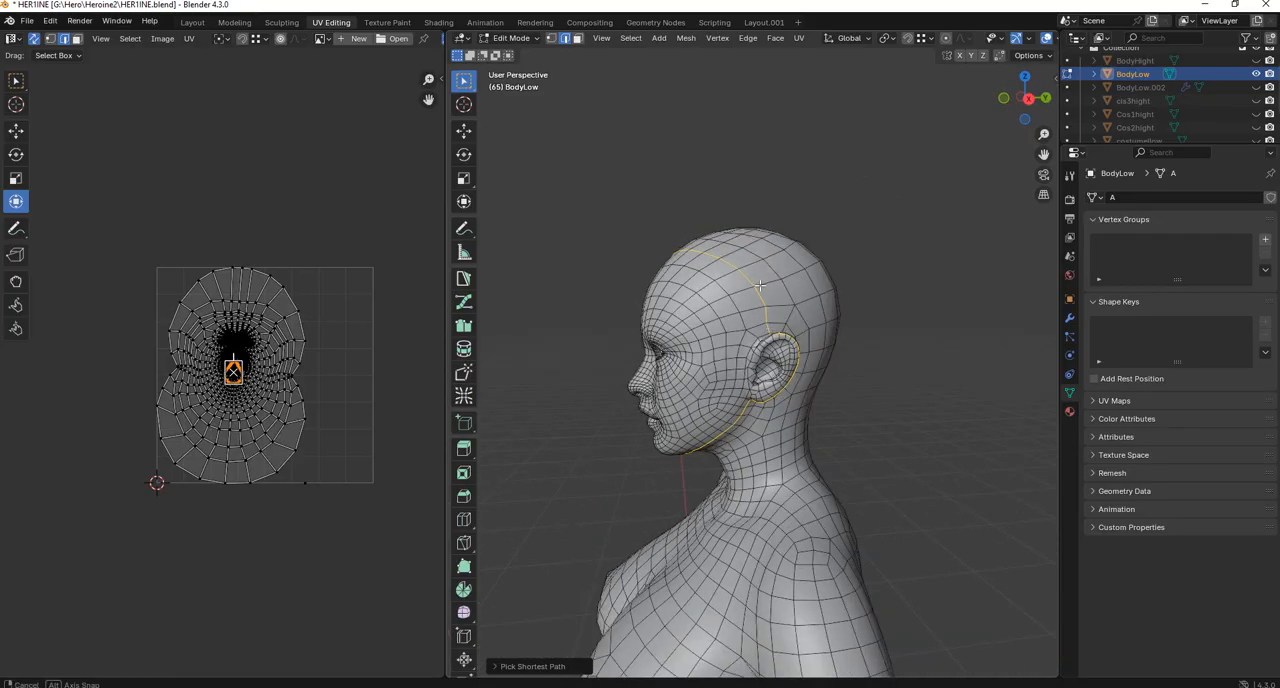
middle_drag(763, 292, 721, 188)
scroll(787, 291, up, 2)
scroll(784, 311, up, 5)
scroll(784, 311, down, 5)
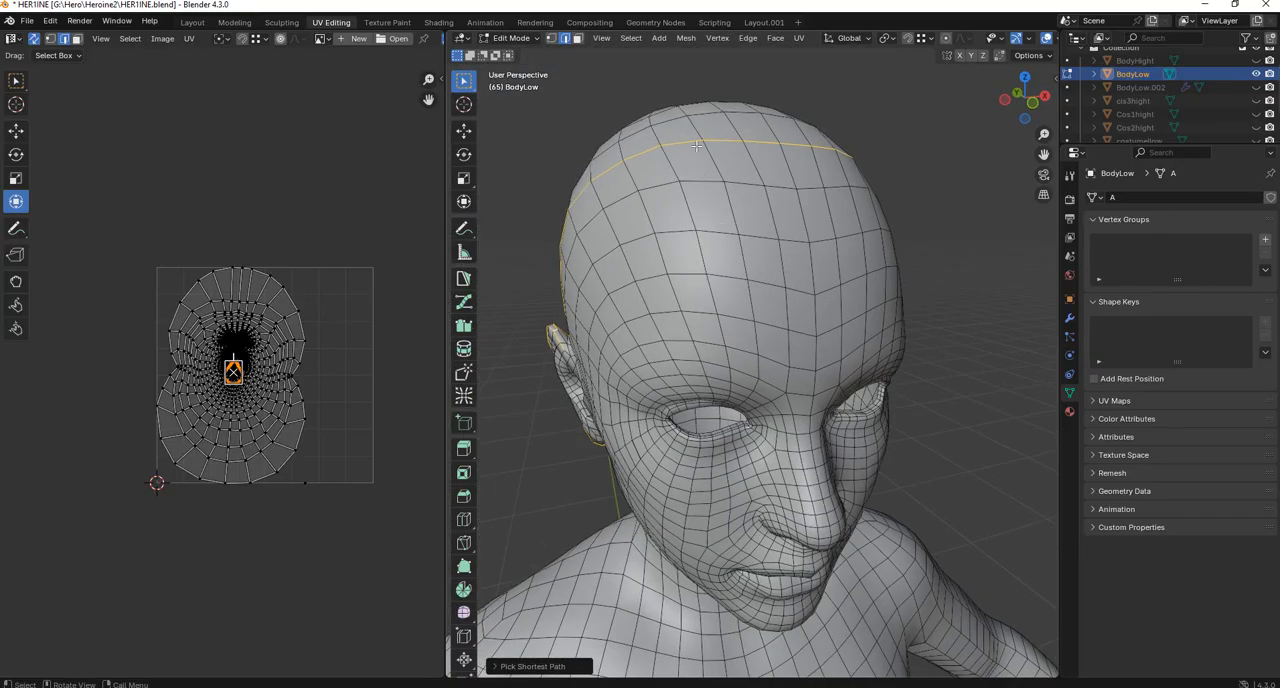
middle_drag(696, 146, 718, 281)
key(ctrl+e)
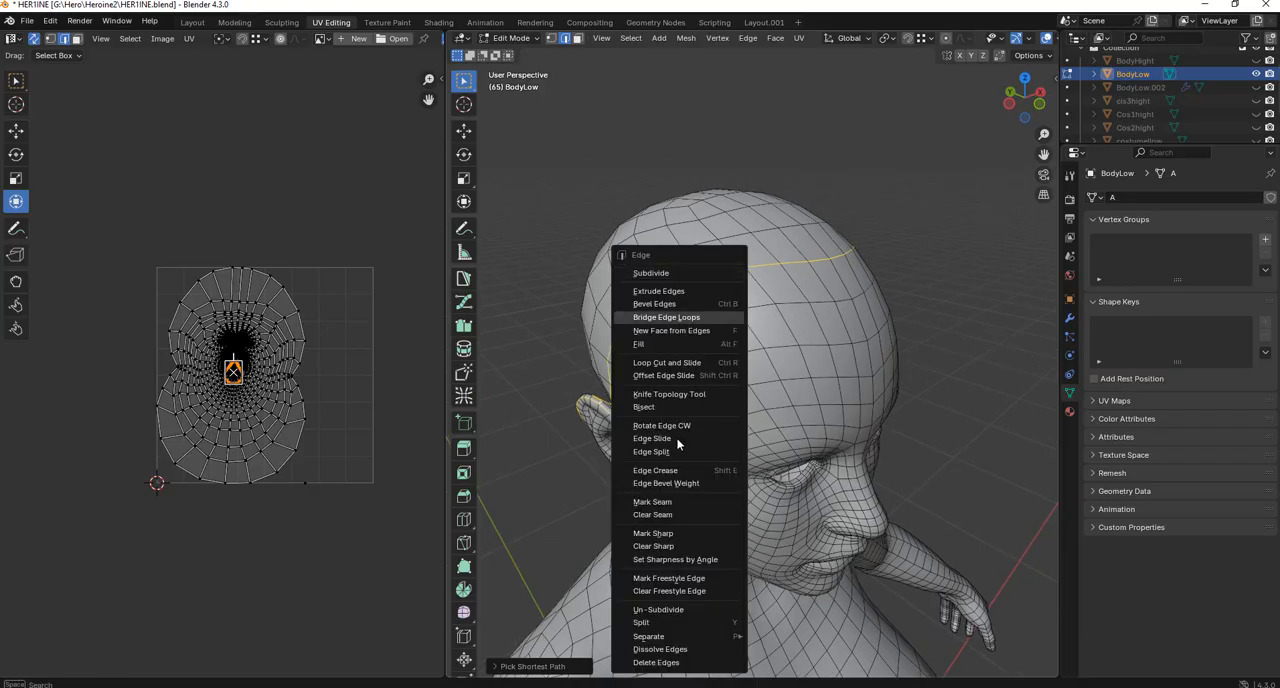
click(661, 504)
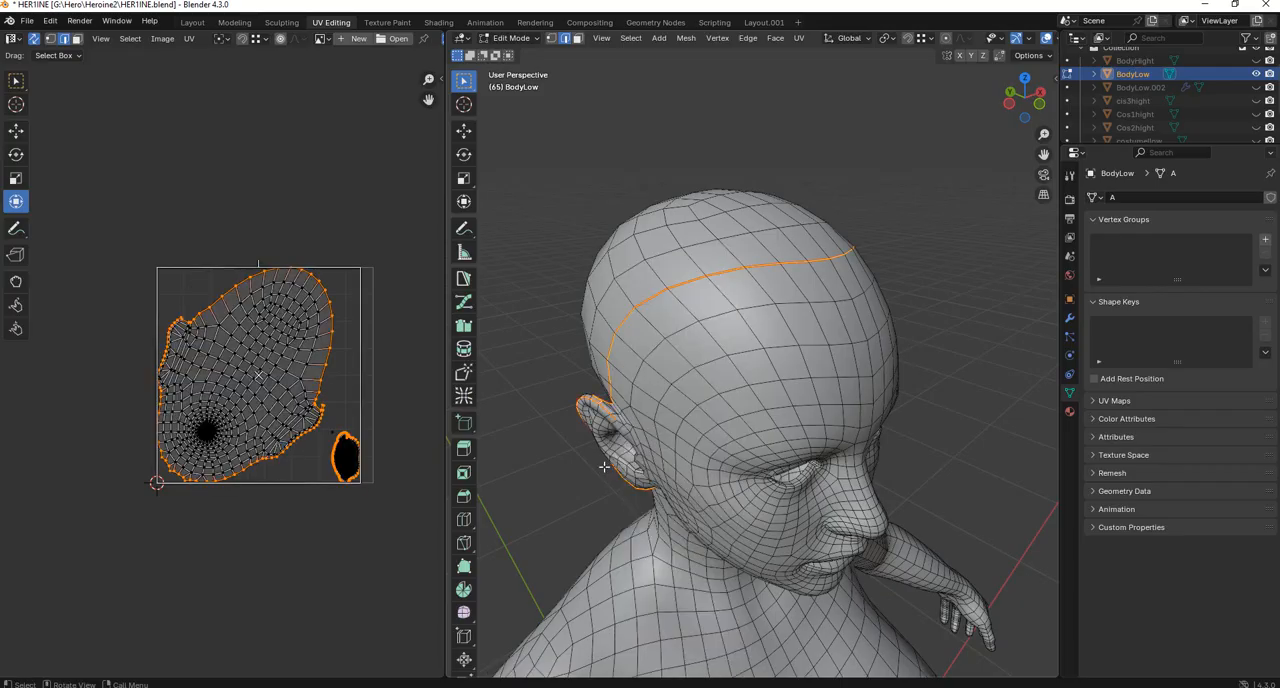
Select the linked UVs of the small face island and try to rotate it in edge selection mode.
scroll(390, 430, up, 5)
drag(403, 391, 320, 548)
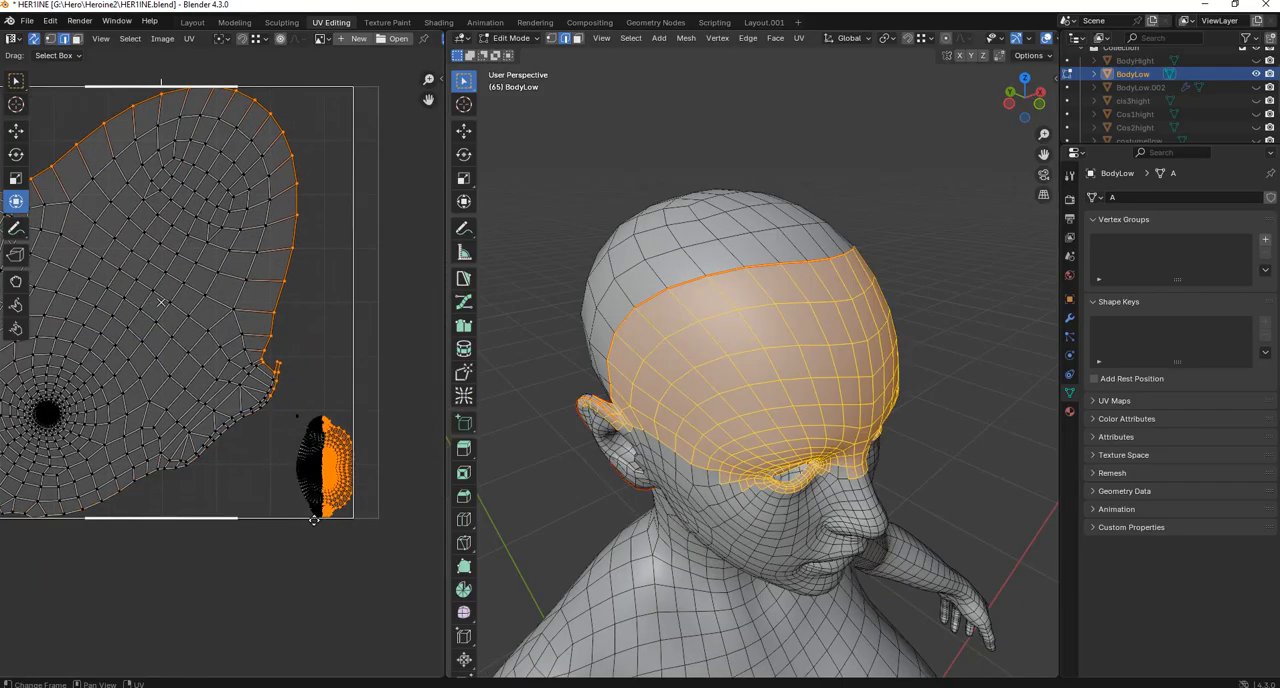
key(ctrl+l)
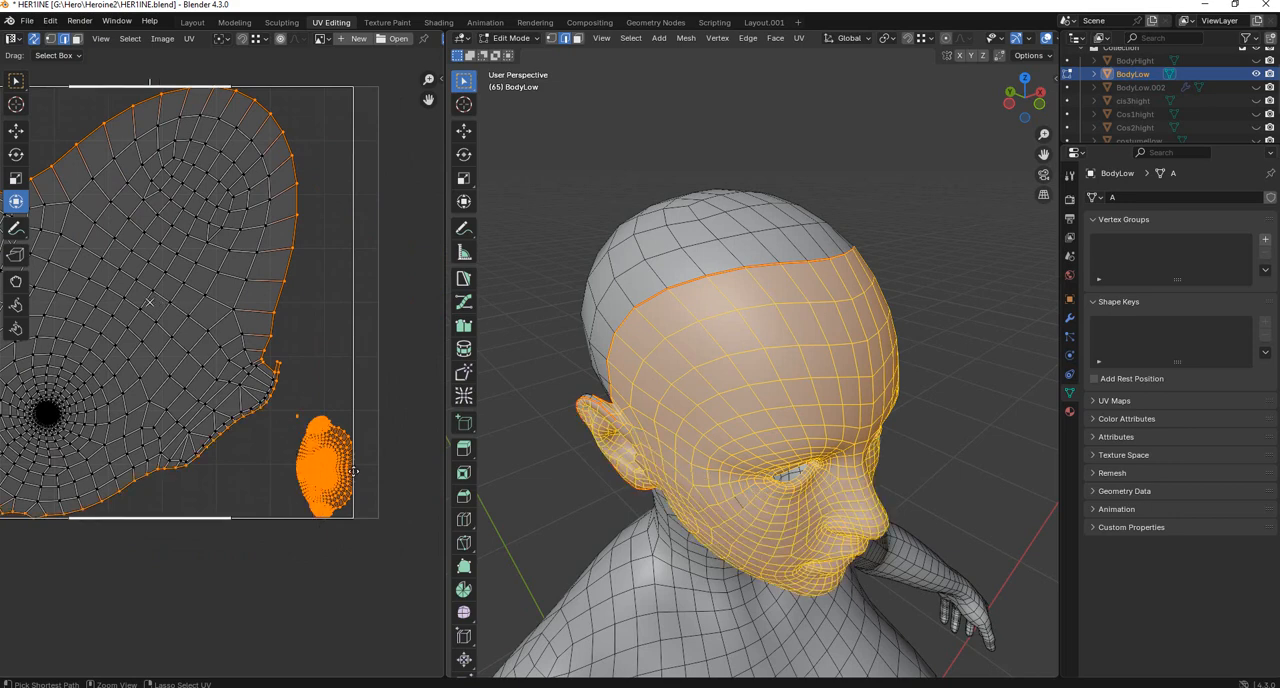
key(r)
click(349, 404)
key(ctrl+z)
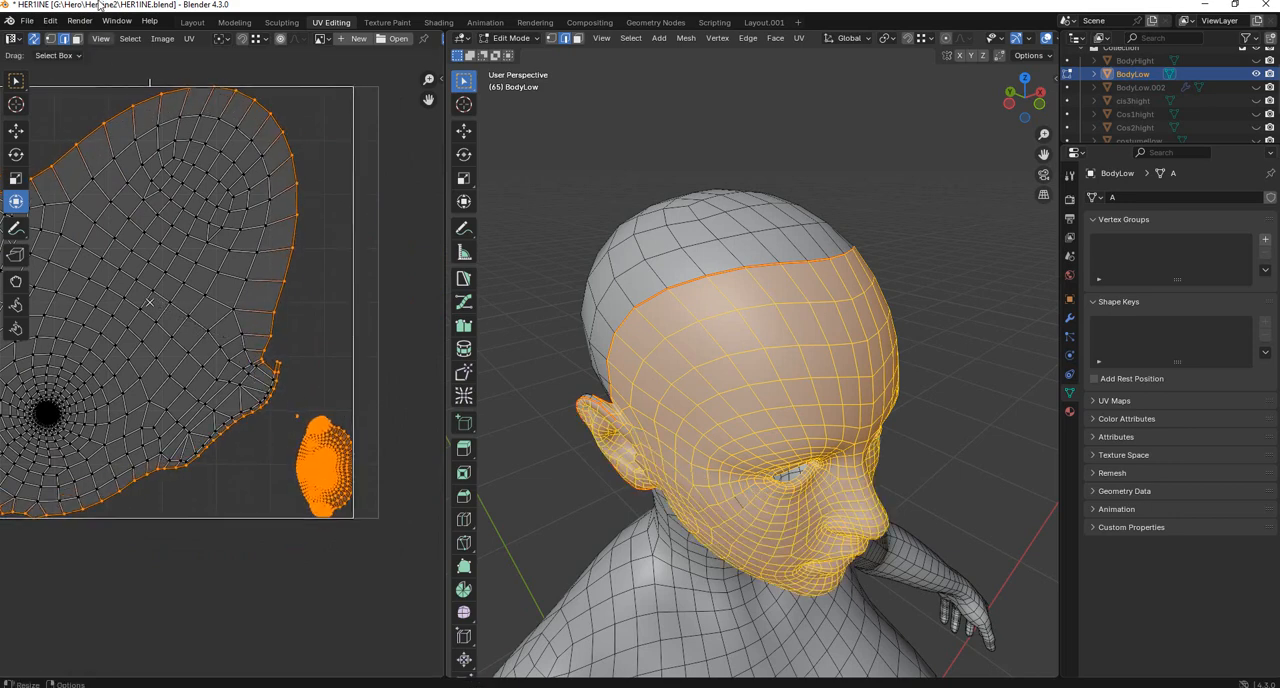
Select only the face UV island in face selection mode, rotate it upright and scale it up.
click(78, 39)
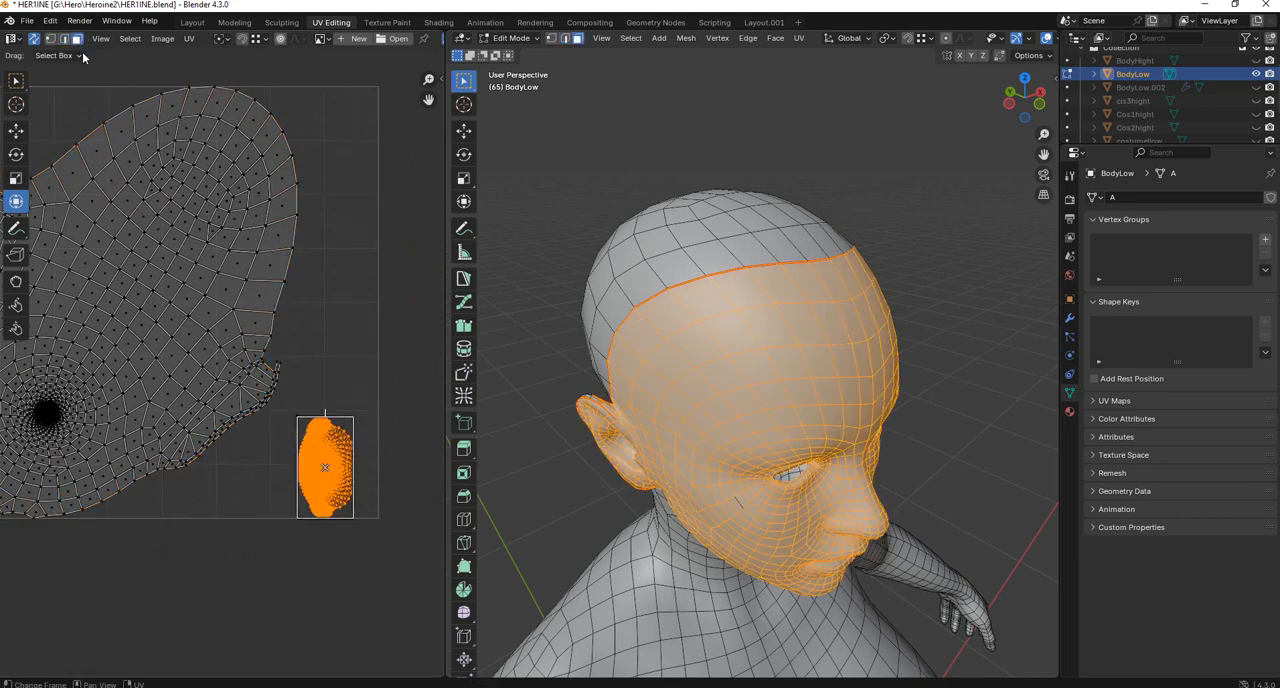
click(354, 392)
drag(391, 402, 290, 576)
key(r)
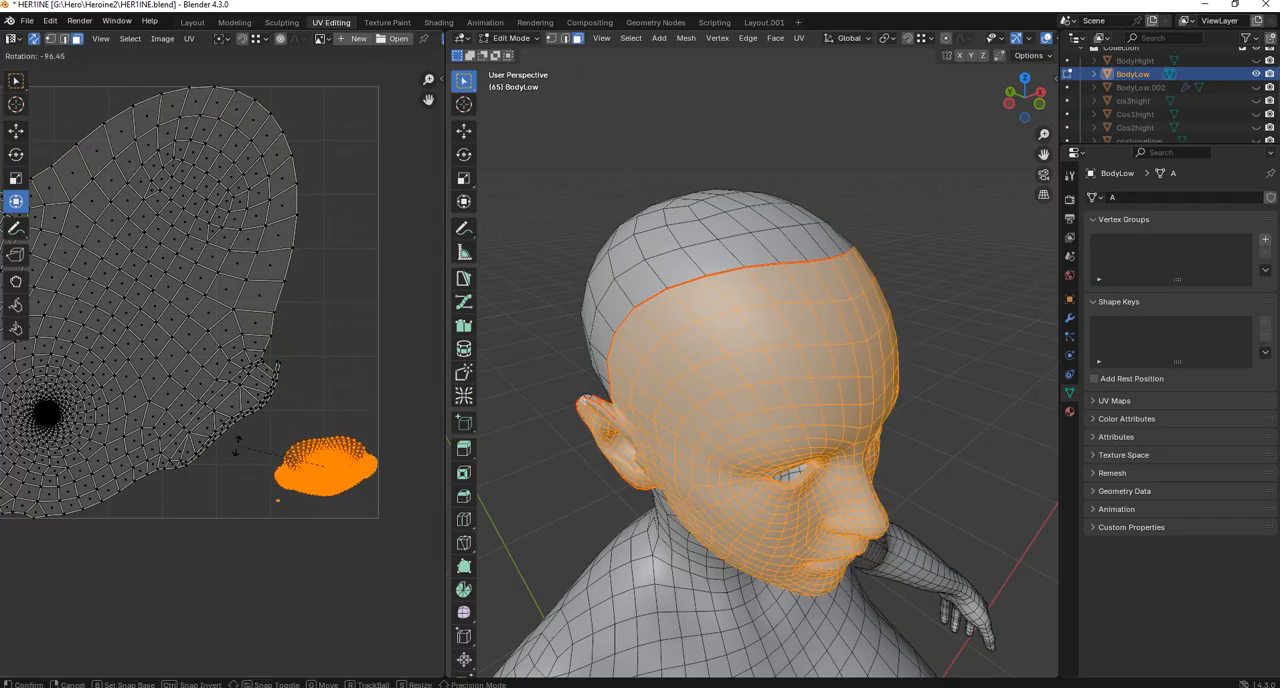
click(272, 418)
key(s)
click(28, 316)
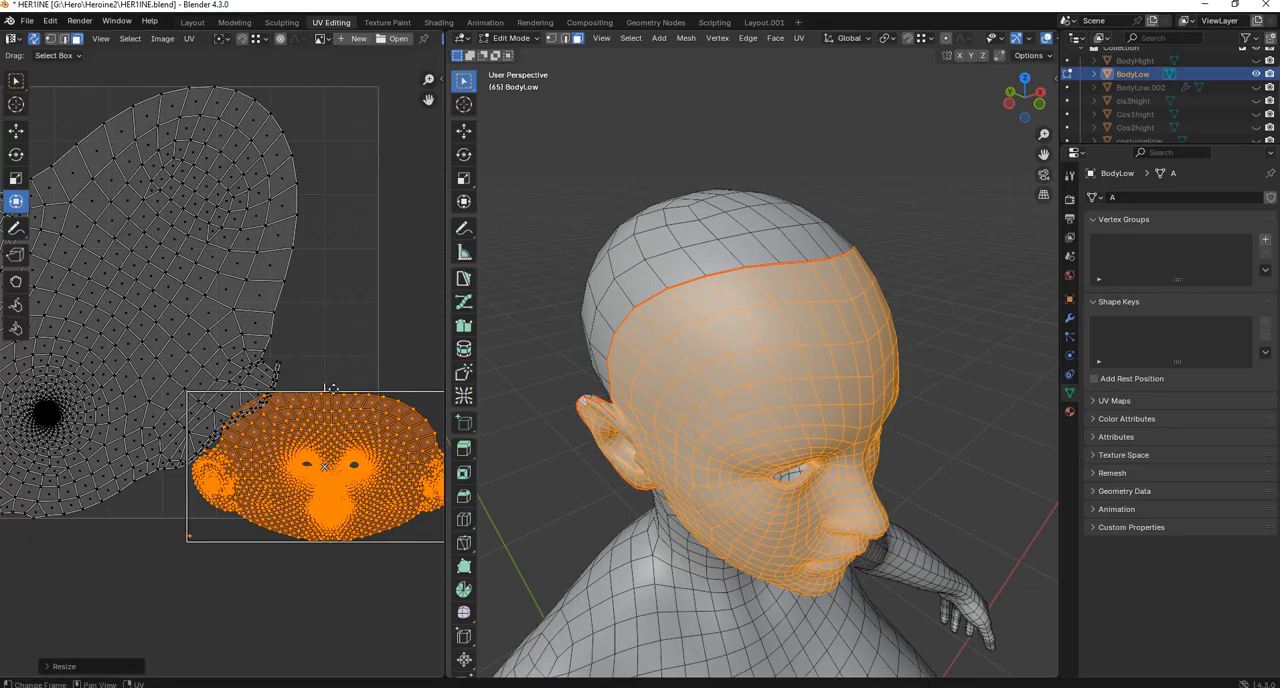
Move the face island below the UV tile and straighten its rotation.
scroll(333, 390, down, 2)
key(g)
click(338, 548)
middle_drag(343, 526, 318, 471)
middle_drag(480, 522, 444, 449)
key(r)
click(357, 419)
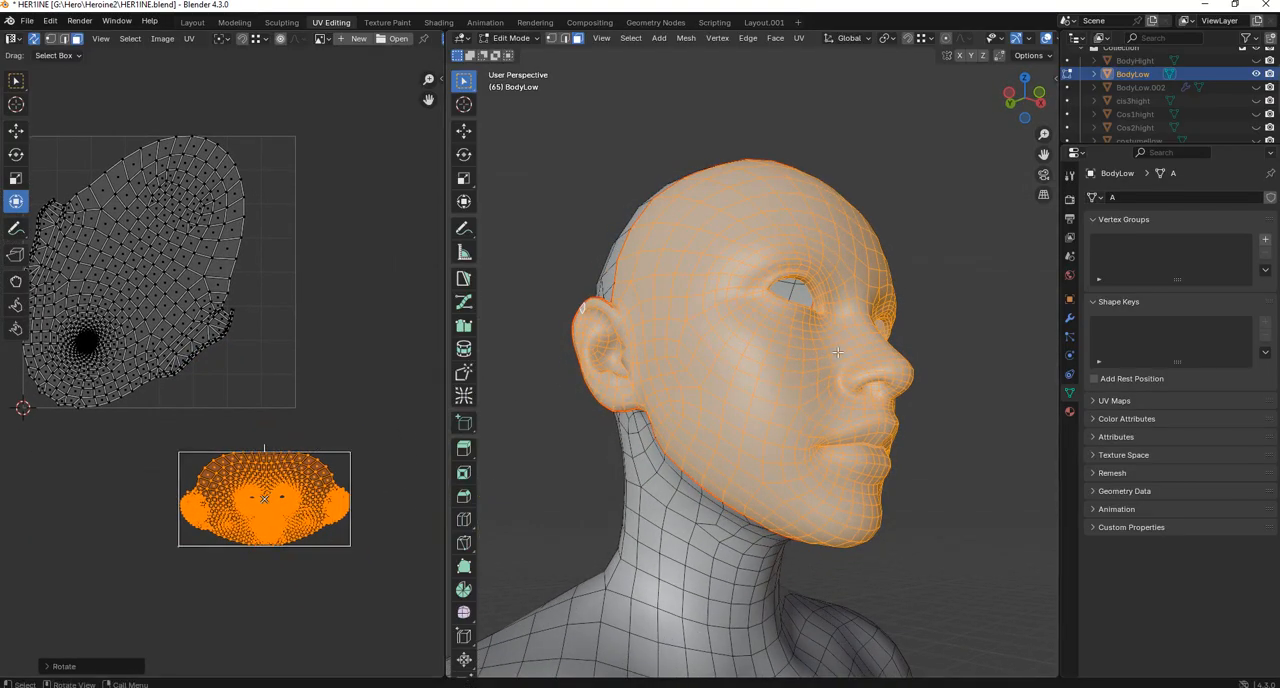
Select the body UV island and move it out of the UV tile, away from the face island.
middle_drag(969, 371, 827, 405)
scroll(384, 406, down, 2)
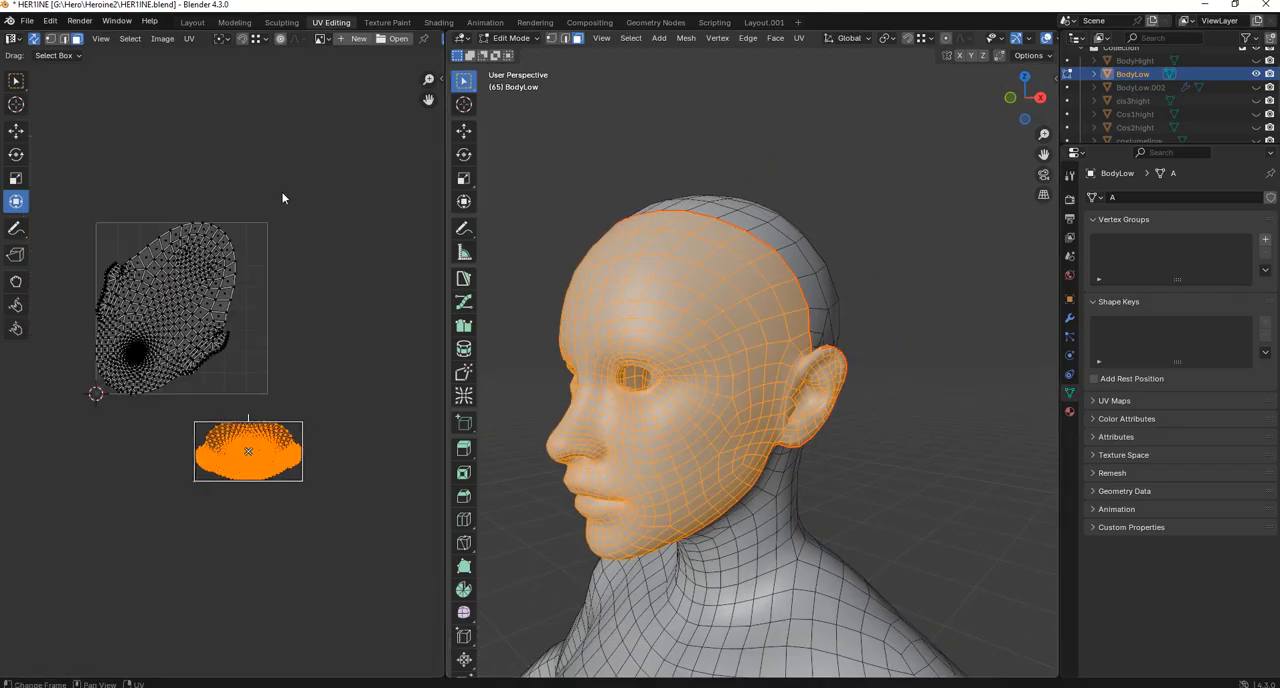
drag(280, 183, 44, 400)
scroll(436, 337, down, 1)
scroll(609, 380, down, 3)
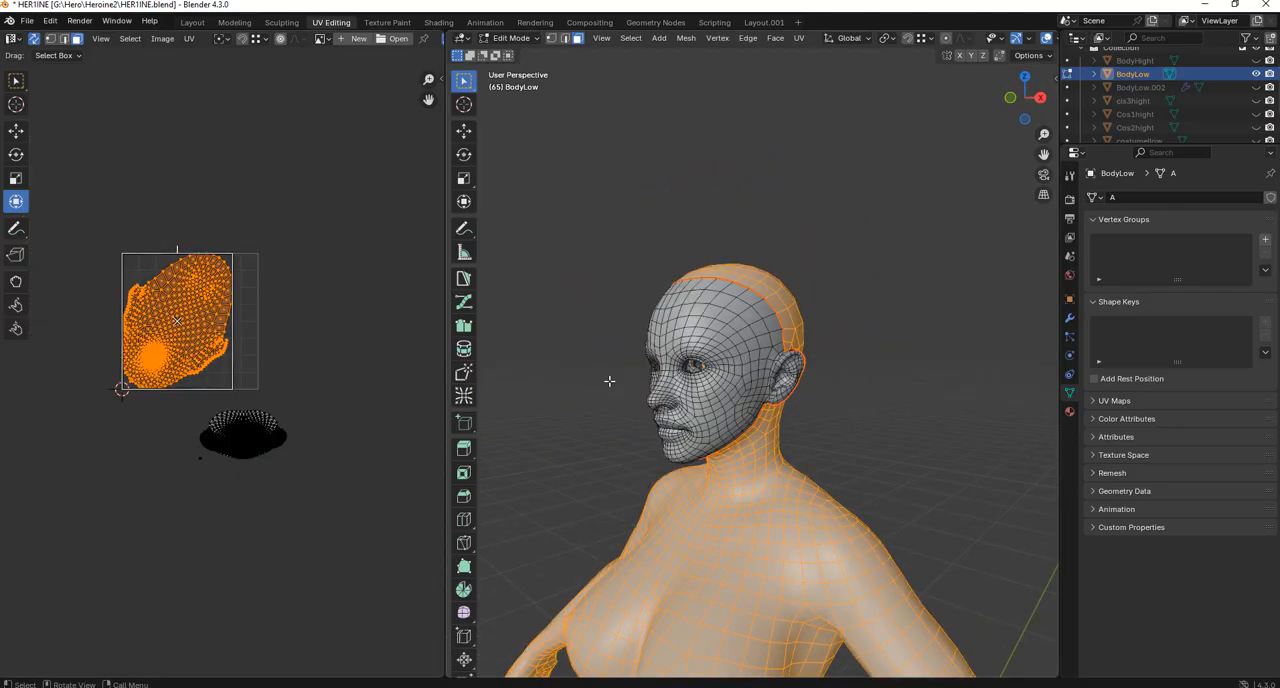
scroll(387, 340, down, 3)
key(g)
click(317, 291)
Deselect the body UV island and look over the face island and the full body model.
scroll(224, 369, up, 6)
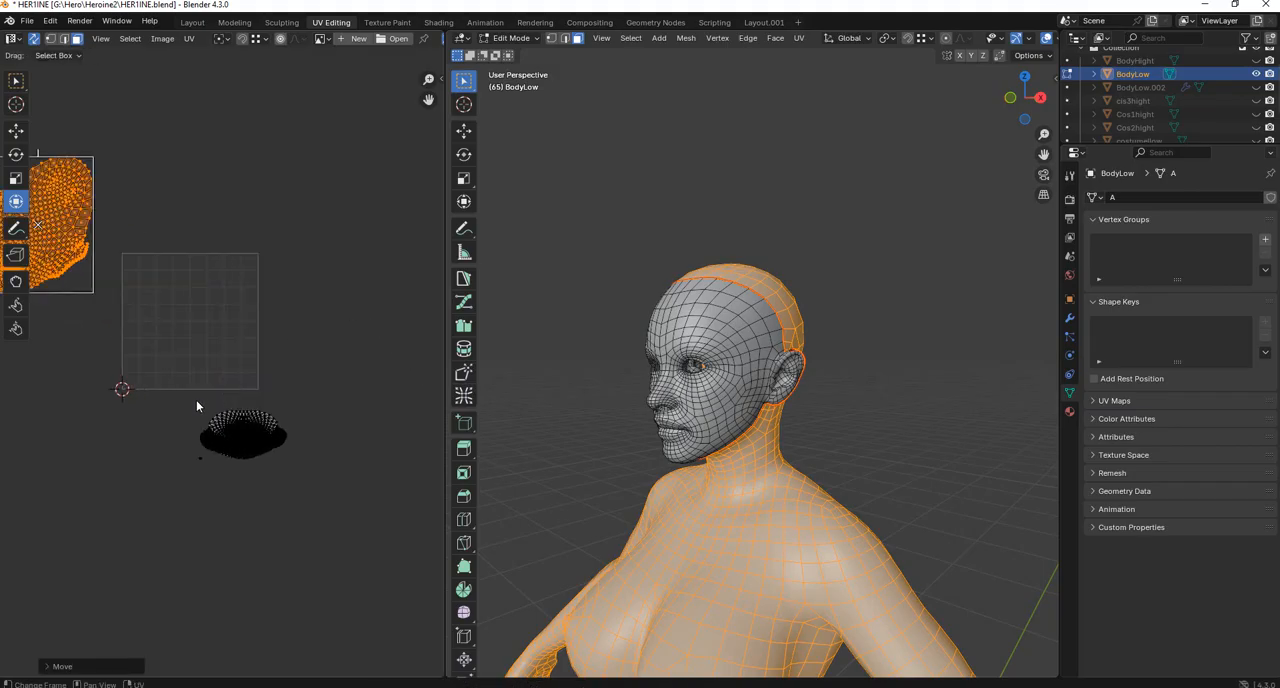
drag(155, 607, 178, 580)
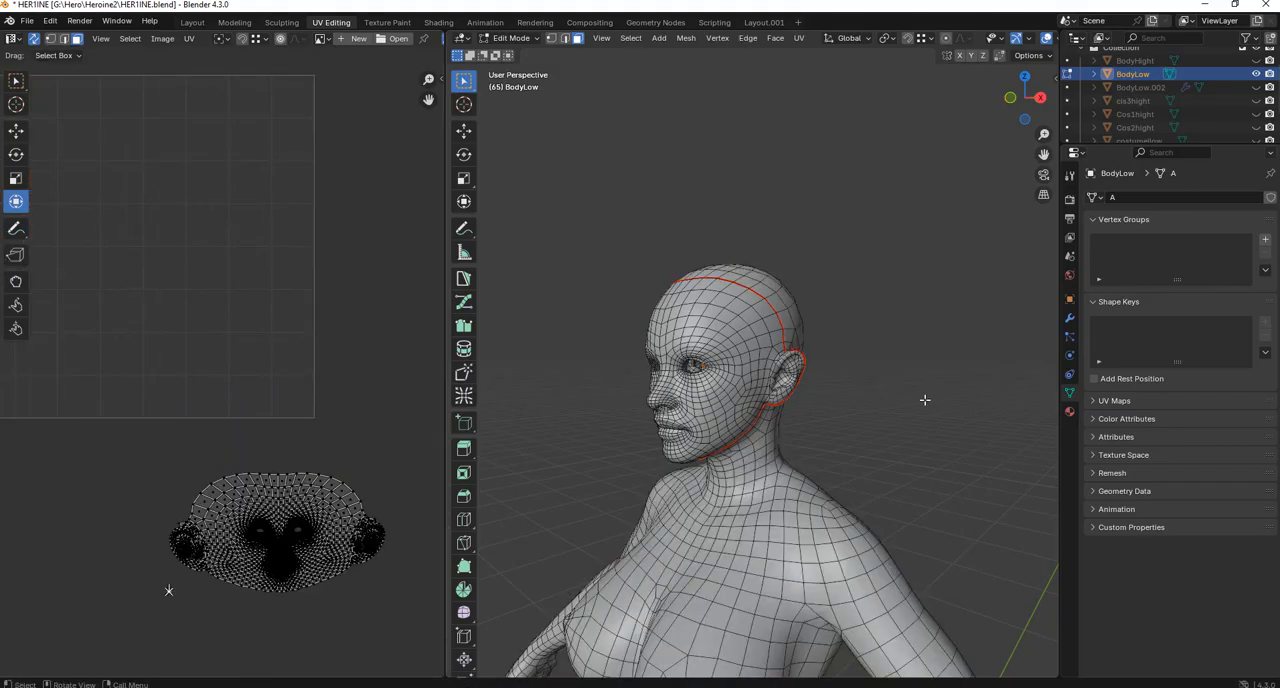
middle_drag(923, 400, 474, 300)
scroll(350, 323, down, 4)
scroll(789, 320, down, 11)
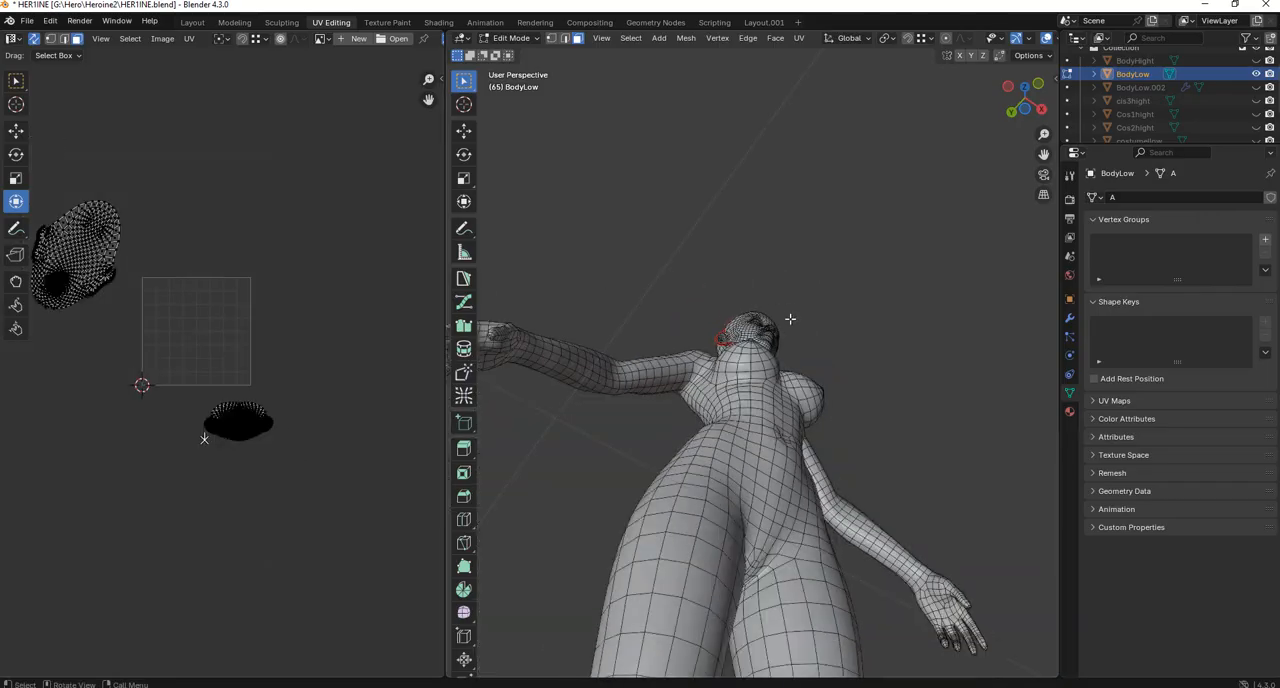
middle_drag(789, 320, 778, 420)
scroll(778, 420, down, 1)
scroll(186, 483, up, 3)
scroll(186, 483, up, 2)
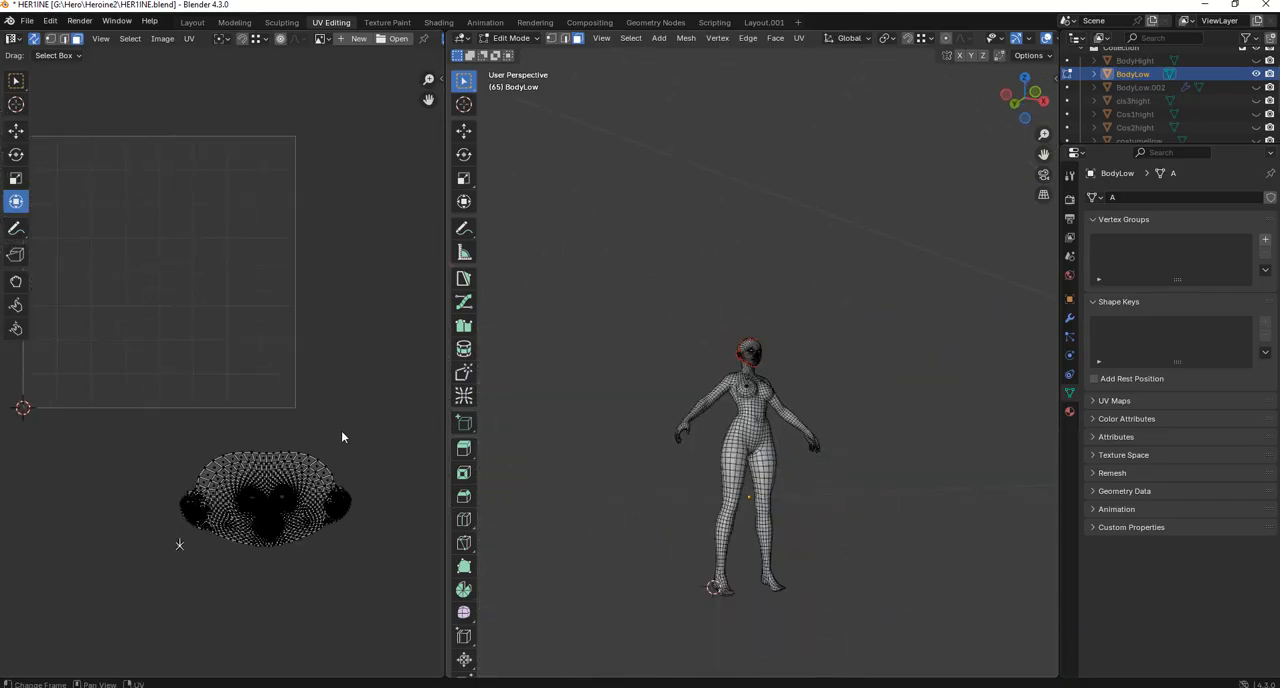
Select the whole face UV island and move it into the upper-left corner of the UV tile.
drag(343, 437, 287, 478)
key(a)
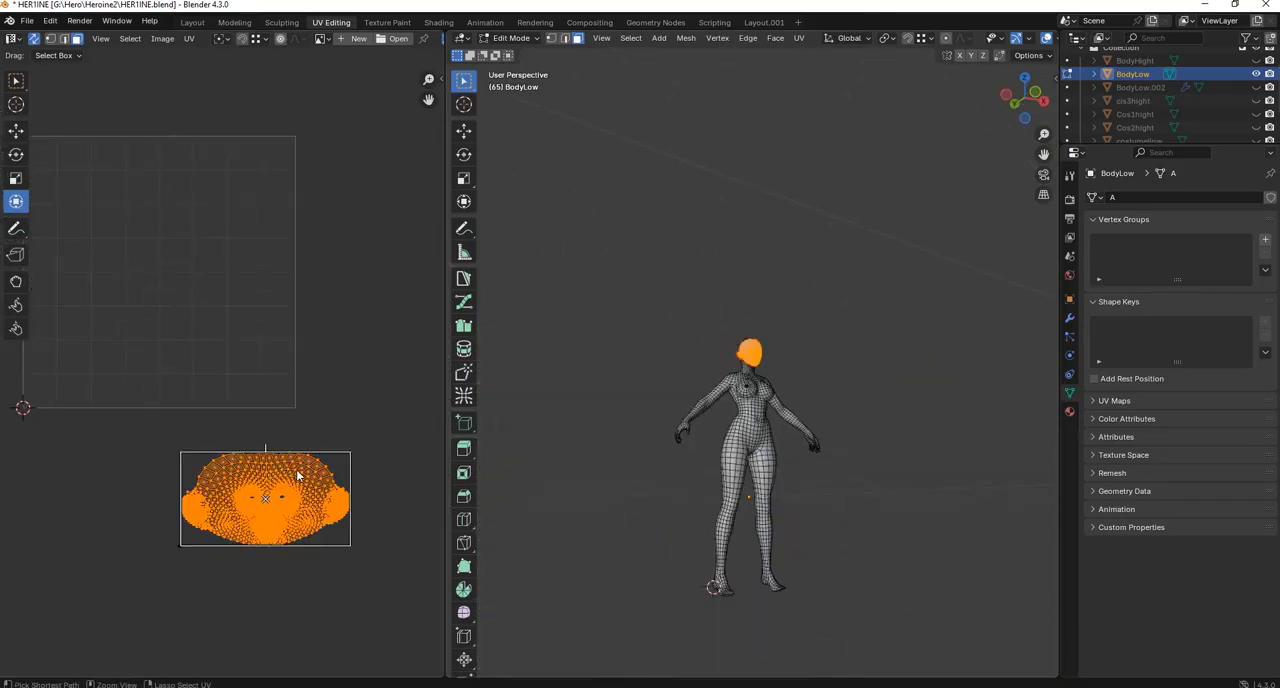
scroll(300, 470, down, 2)
key(g)
click(194, 274)
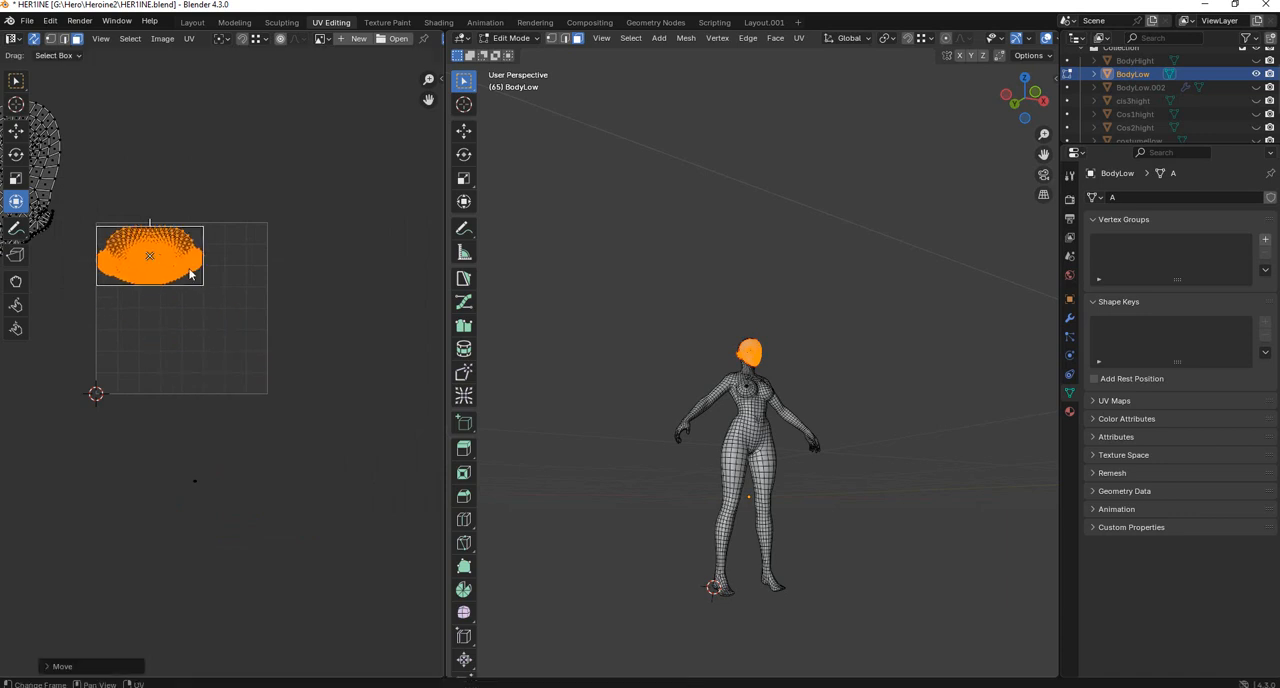
Rotate the face island slightly to level it and nudge it closer to the tile's upper edge.
shift+middle_drag(192, 271, 232, 324)
scroll(234, 318, up, 4)
shift+middle_drag(248, 240, 283, 270)
scroll(283, 270, up, 1)
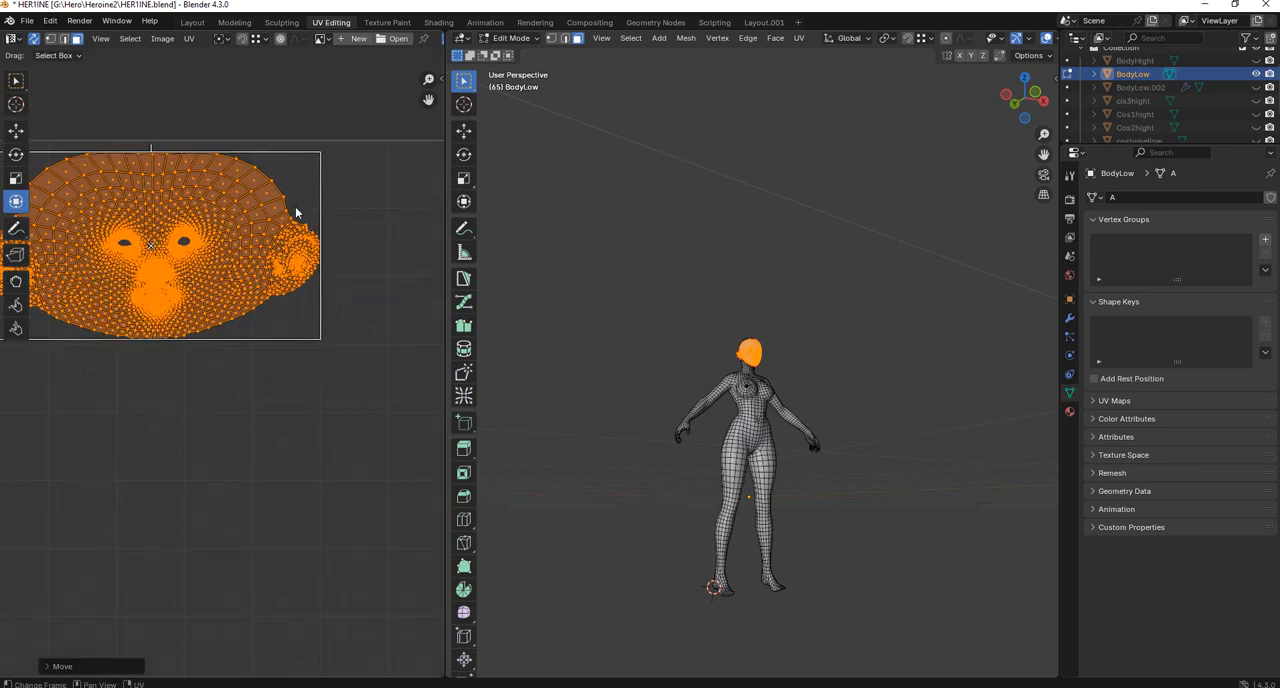
key(r)
click(310, 172)
middle_drag(281, 220, 340, 281)
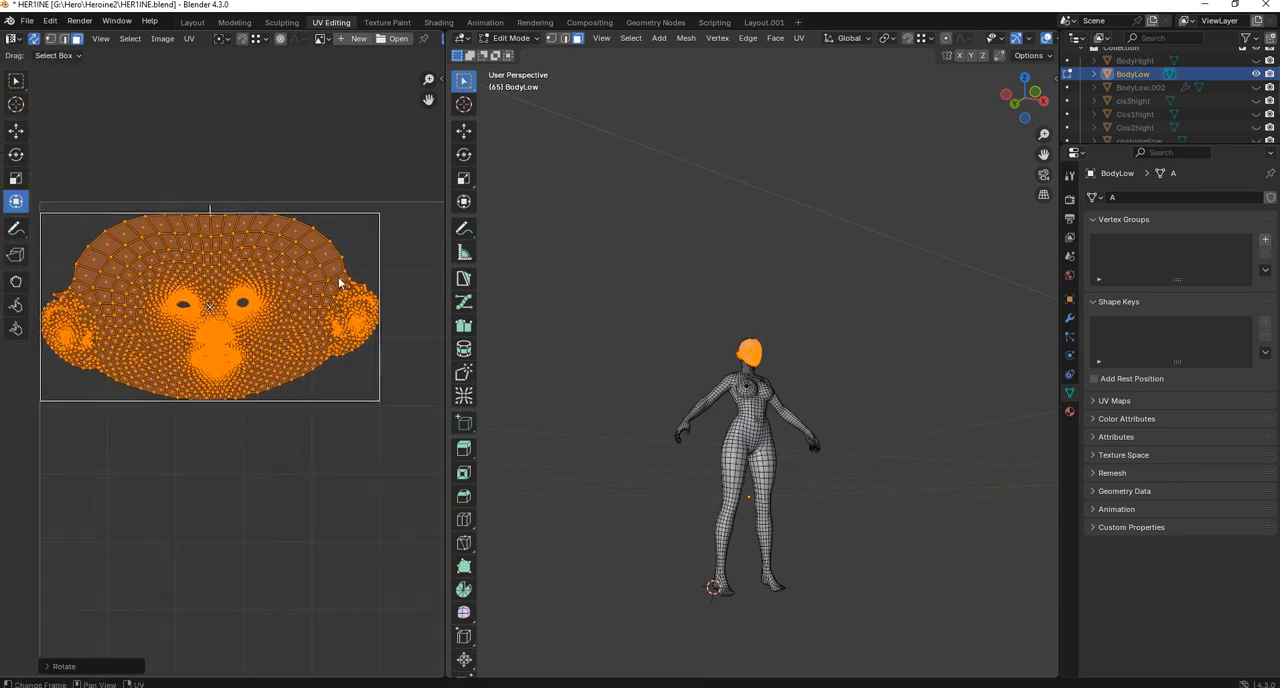
key(g)
click(335, 274)
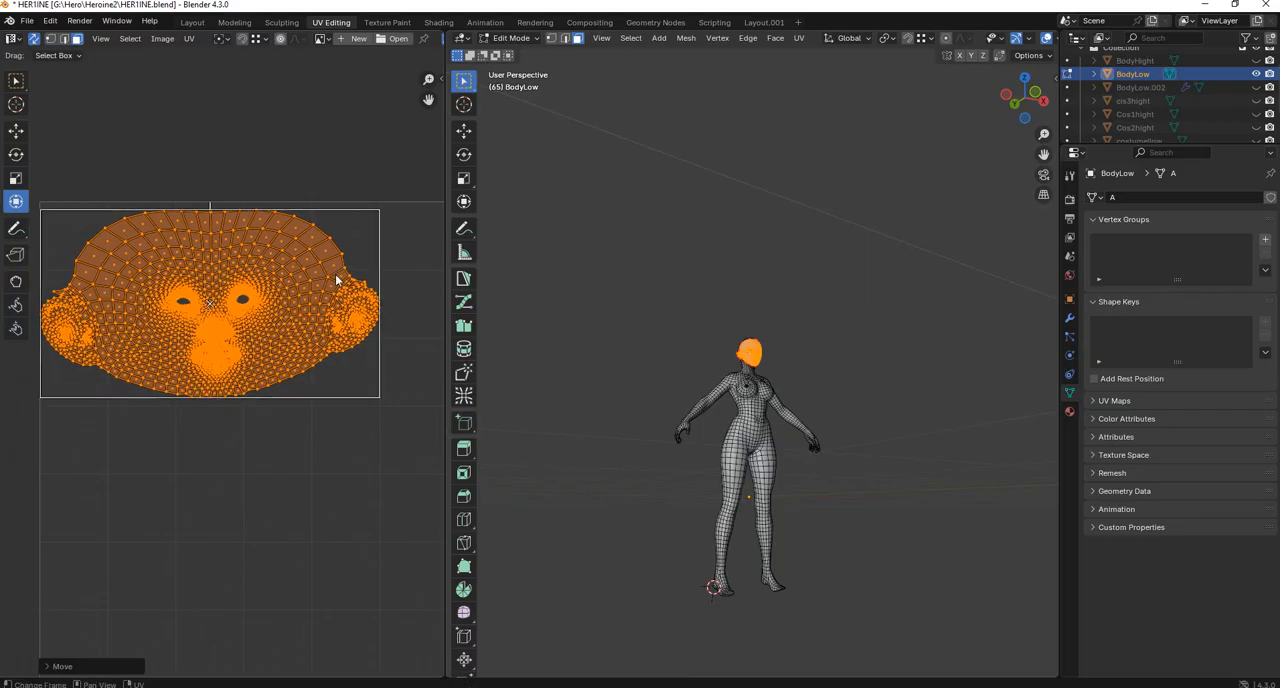
Scale the face island slightly and reposition it just inside the tile's upper-left corner.
scroll(344, 278, down, 4)
key(s)
click(377, 306)
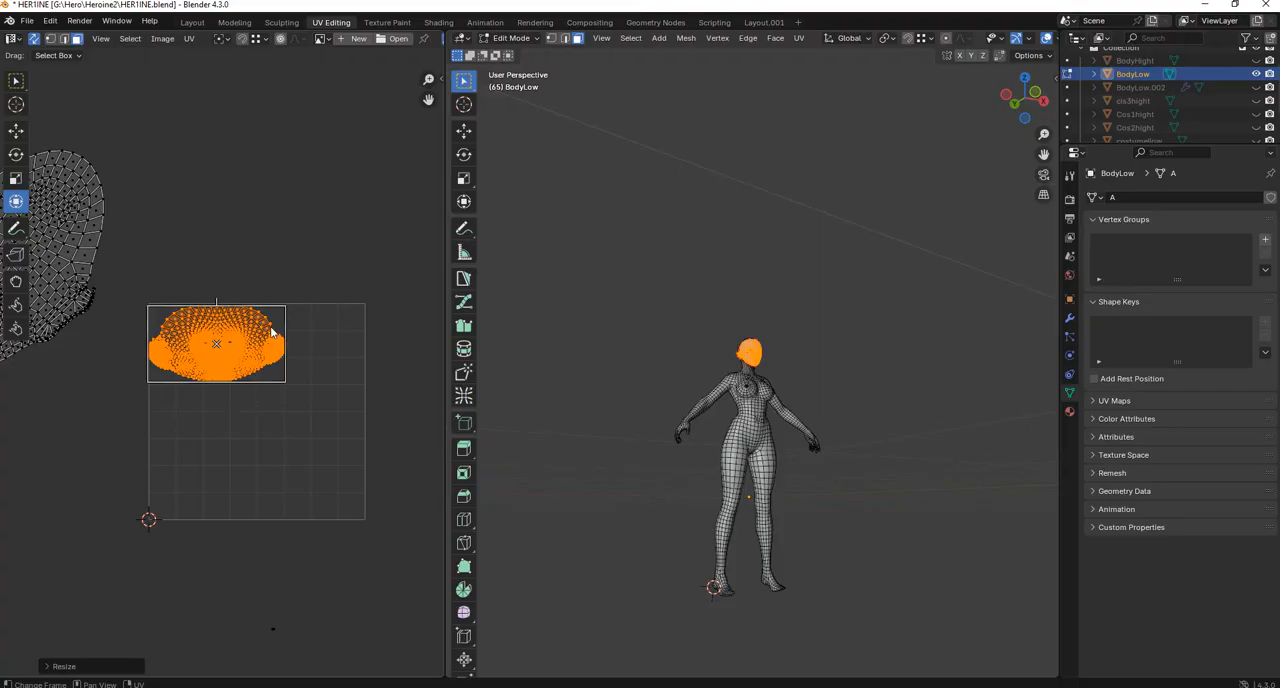
key(g)
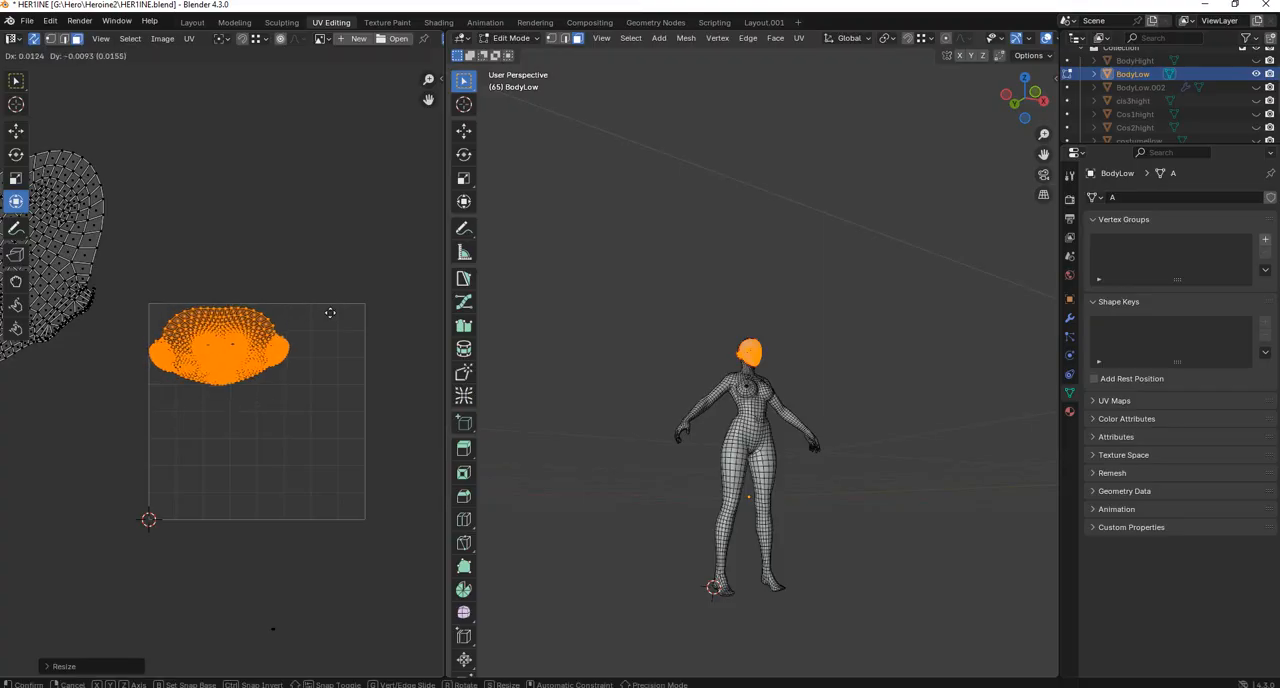
click(333, 313)
drag(228, 382, 228, 387)
scroll(228, 371, up, 3)
Fine-tune the face island's rotation and shift it slightly within the tile's corner.
key(r)
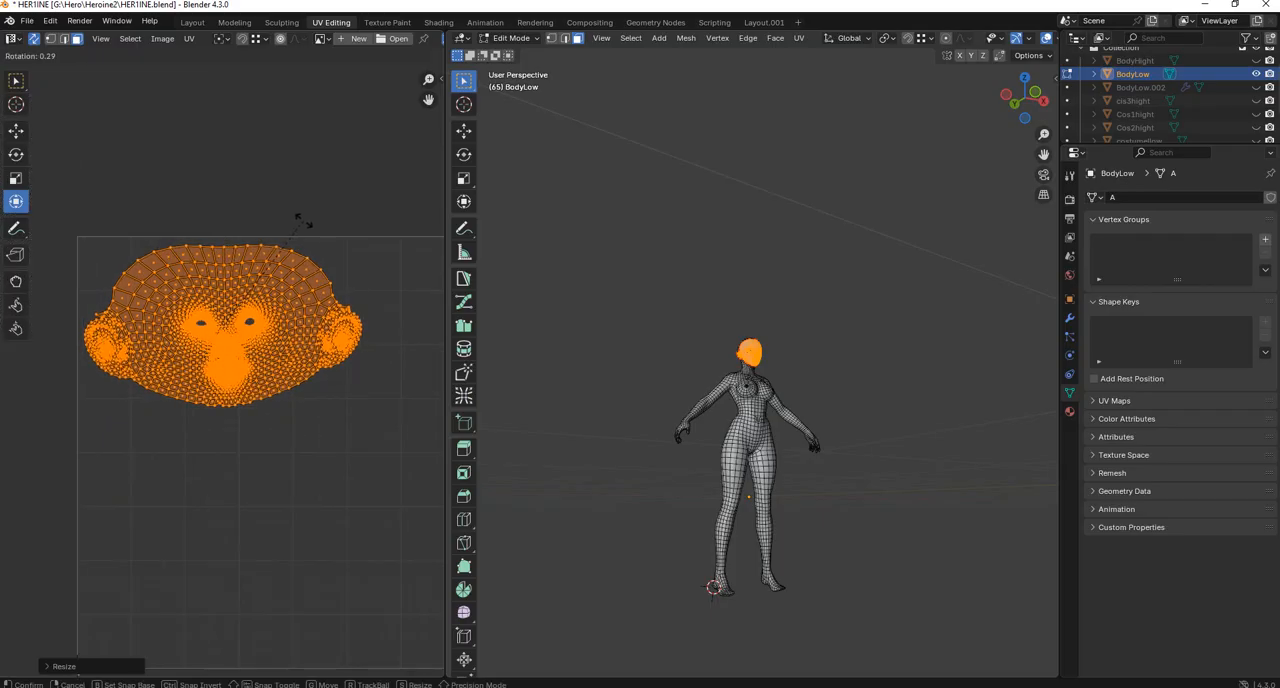
click(303, 223)
key(g)
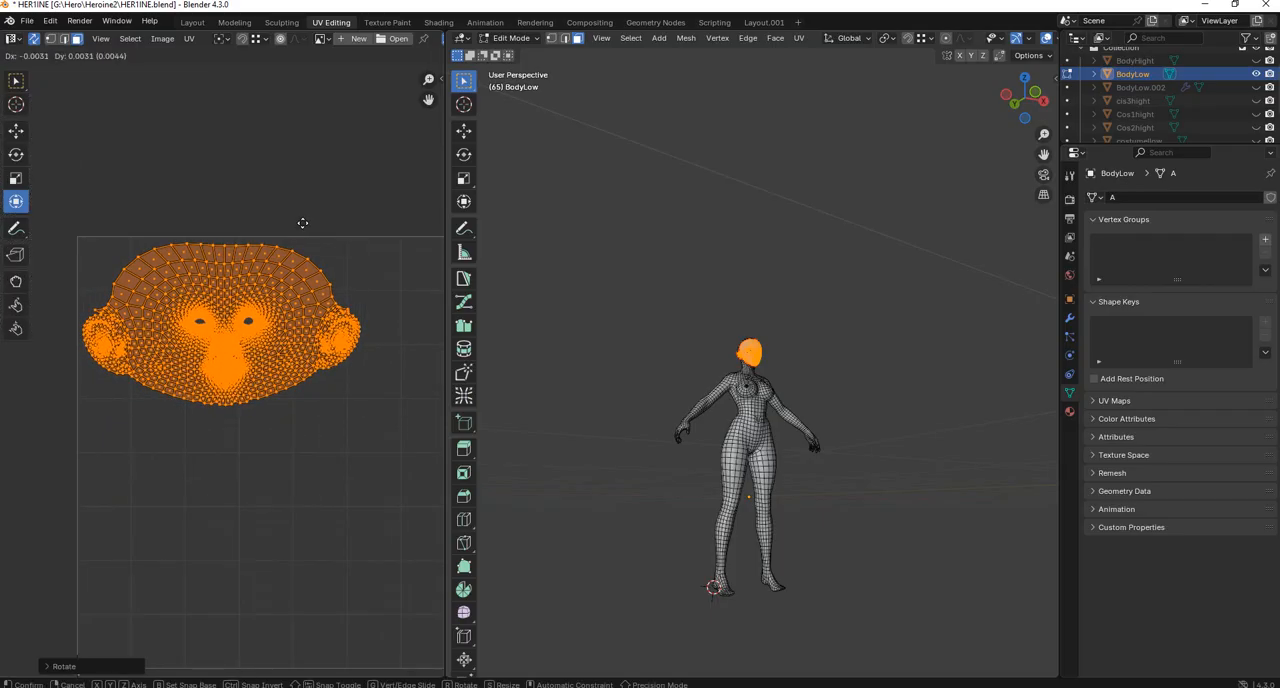
click(302, 224)
key(r)
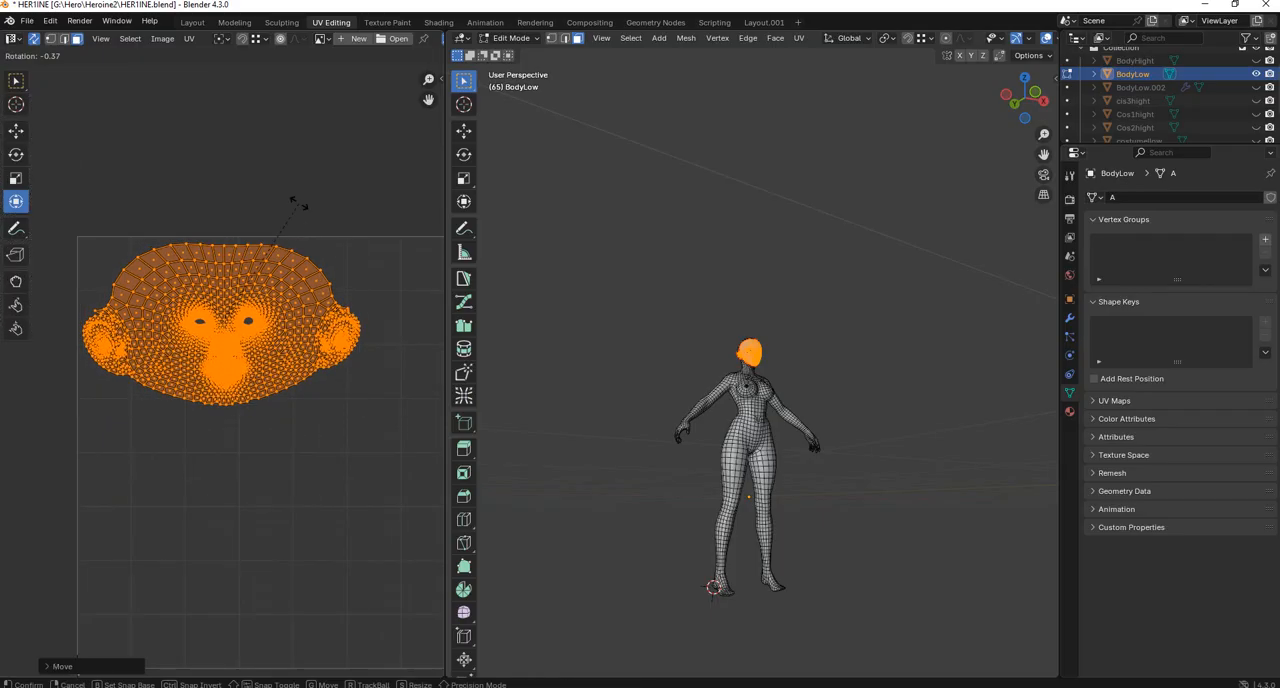
click(300, 202)
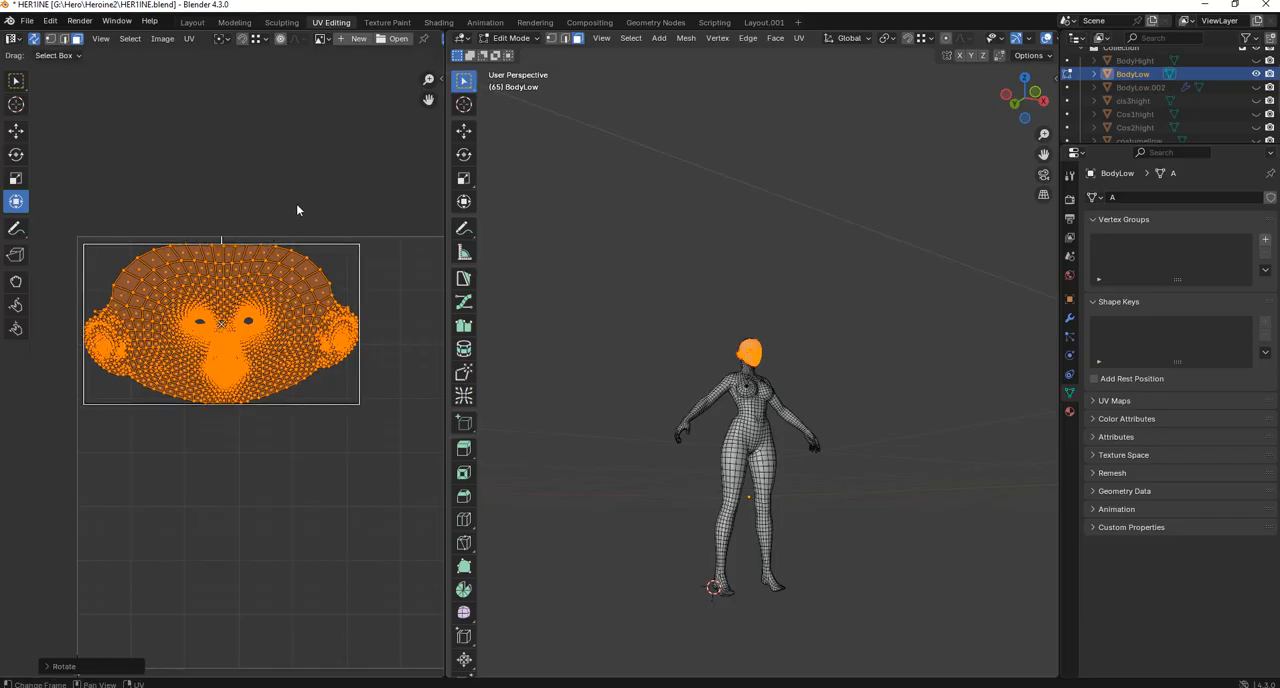
Check the face island's alignment against the tile's upper edge and correct its tilt with a small rotation.
scroll(318, 228, down, 2)
scroll(314, 237, up, 4)
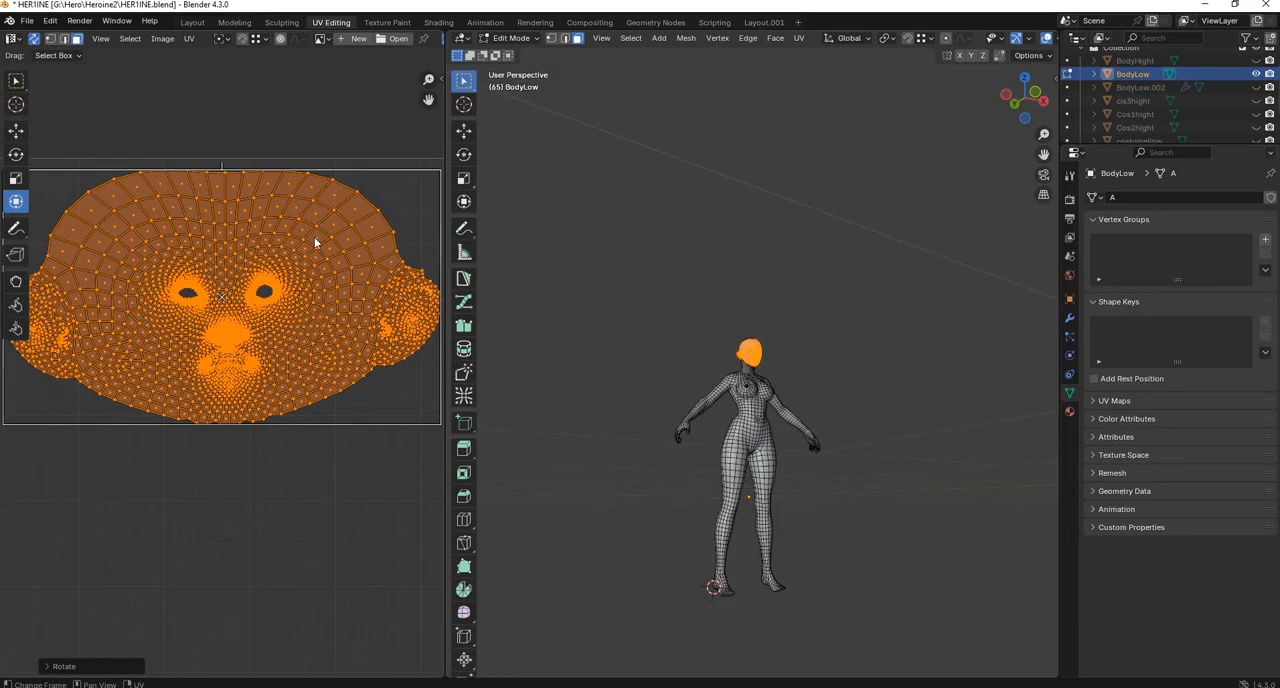
scroll(300, 248, down, 2)
scroll(280, 245, up, 2)
scroll(300, 242, down, 2)
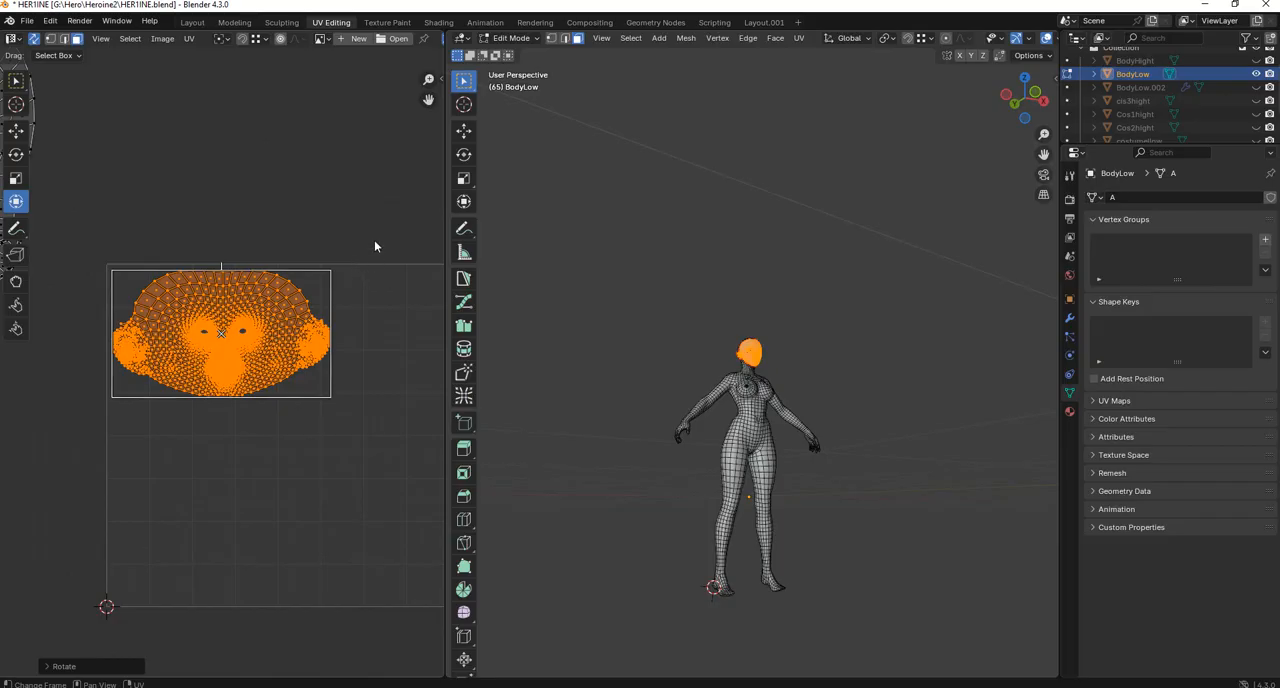
drag(374, 240, 84, 448)
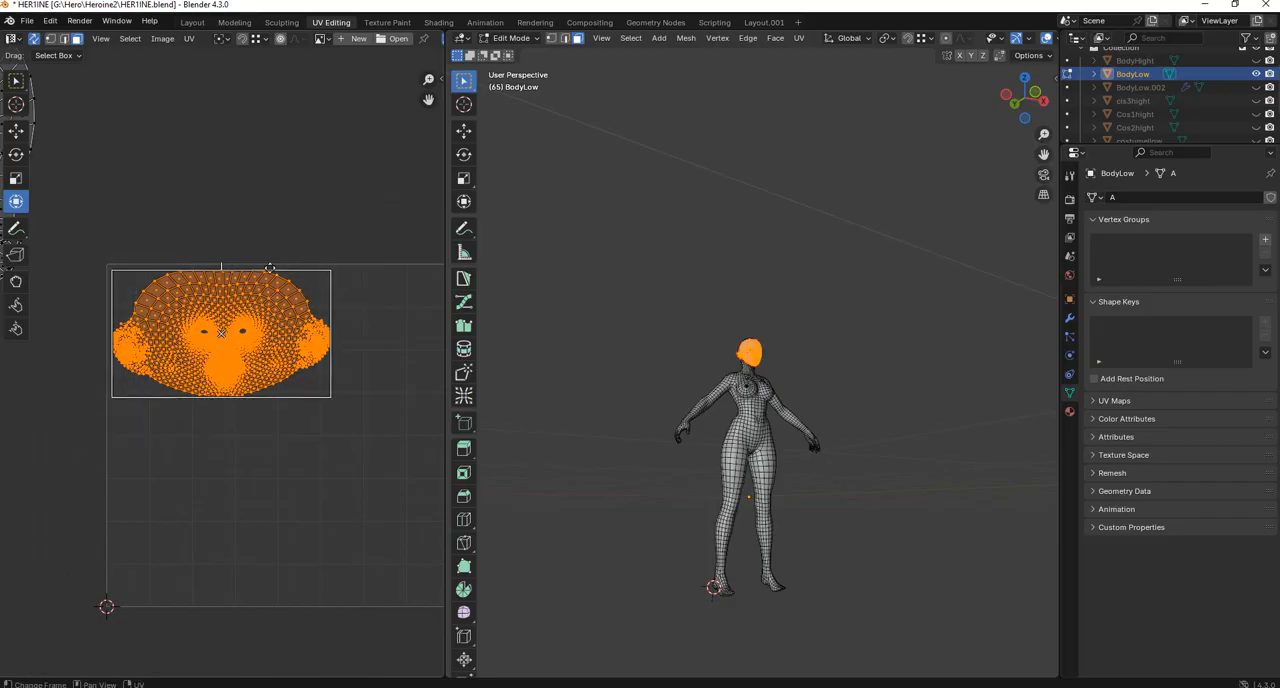
scroll(235, 258, up, 3)
scroll(244, 209, down, 2)
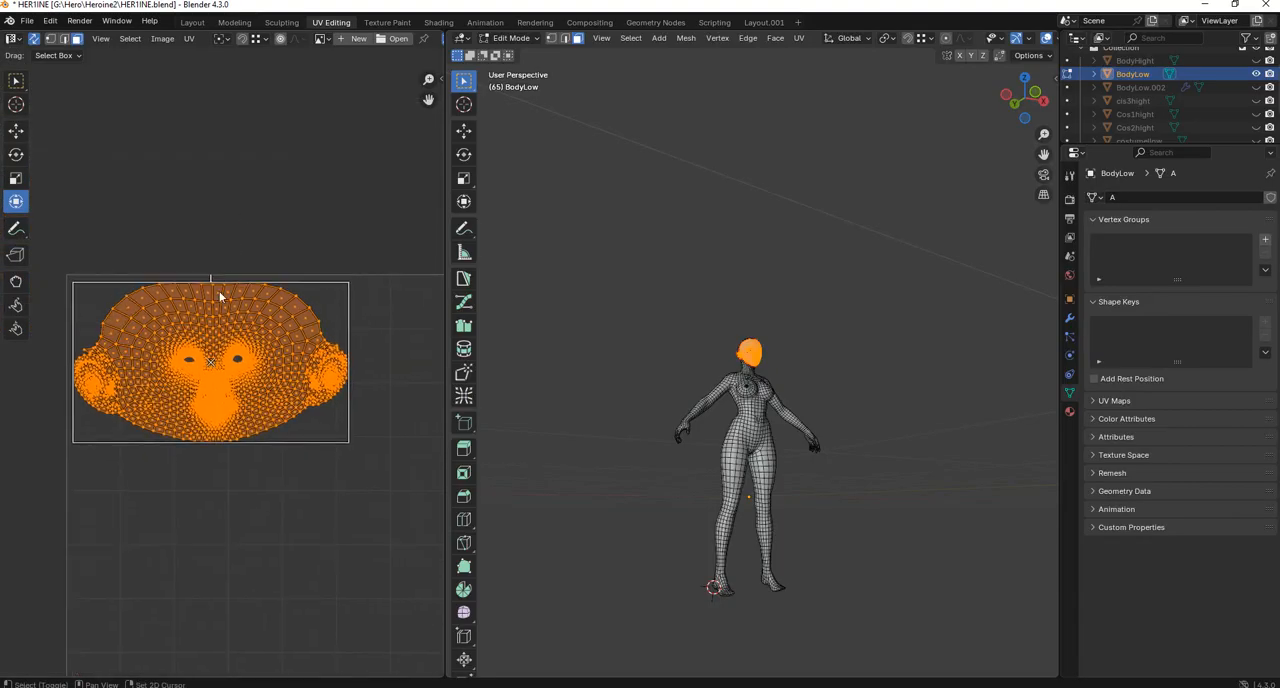
scroll(218, 286, up, 3)
scroll(216, 290, down, 3)
key(r)
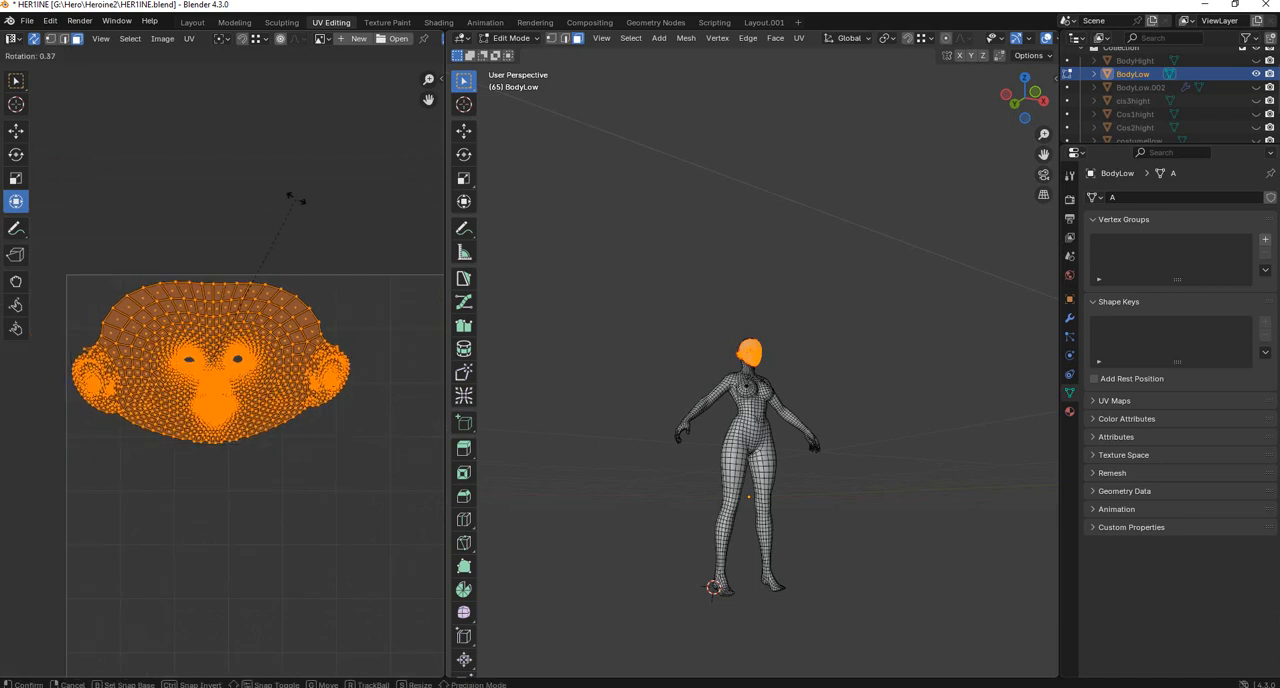
click(290, 199)
scroll(222, 367, down, 4)
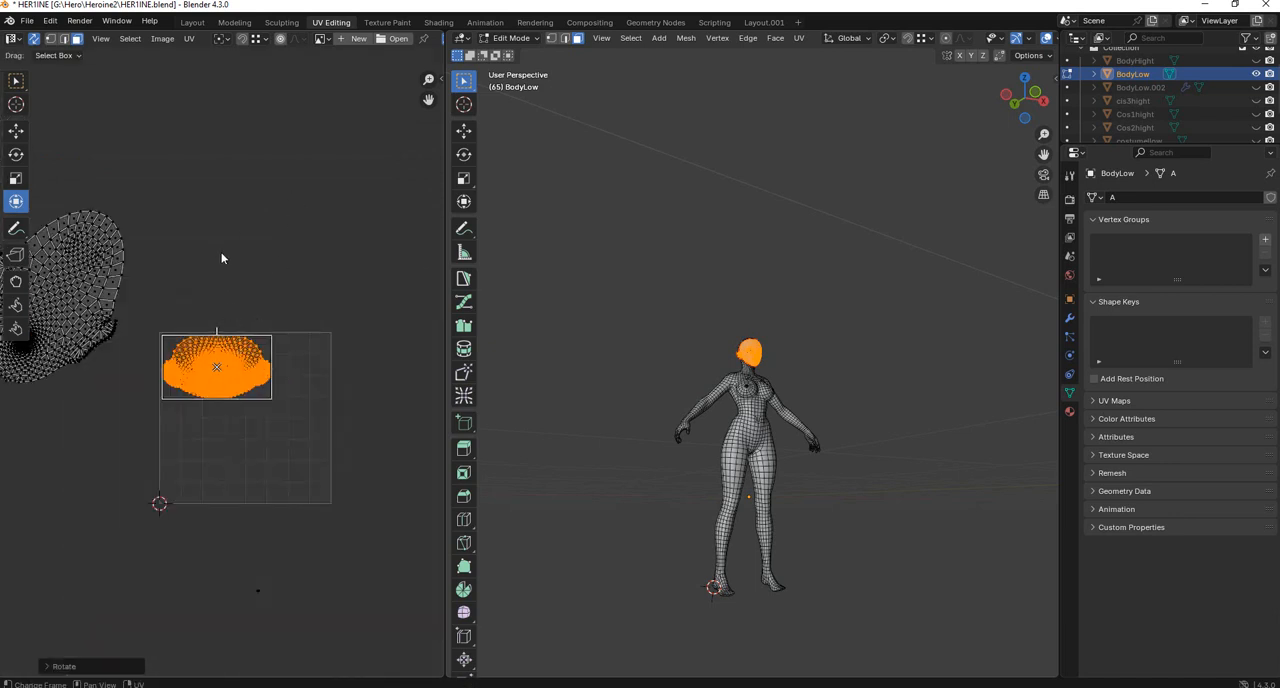
Select the UVs at the upper end of the body island and examine where they lie on the model.
drag(197, 176, 86, 262)
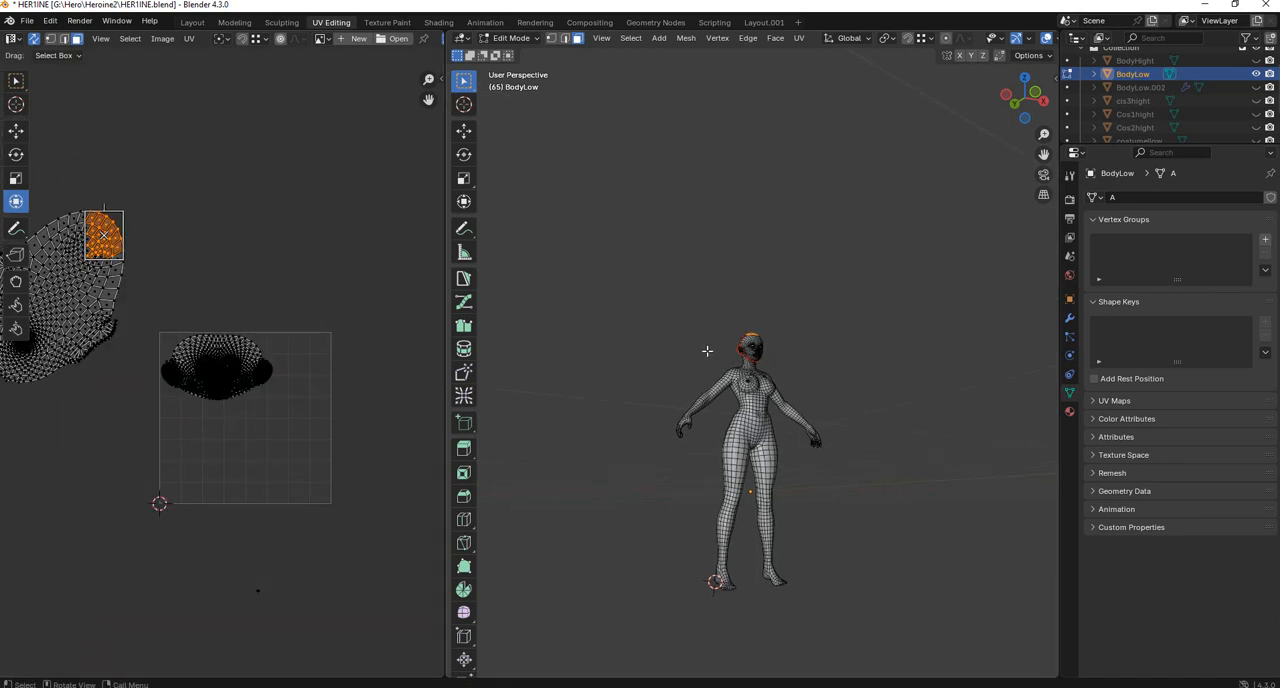
scroll(746, 363, up, 4)
middle_drag(730, 414, 734, 377)
scroll(713, 423, up, 4)
scroll(712, 376, up, 3)
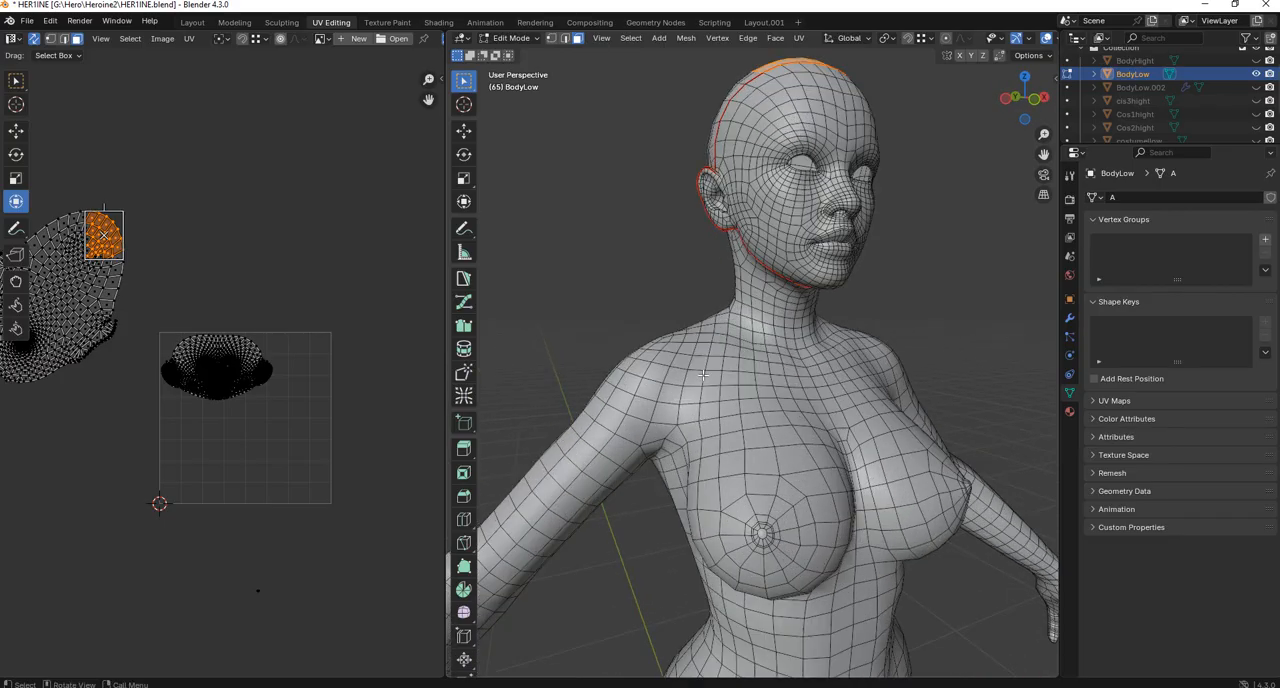
middle_drag(706, 372, 714, 374)
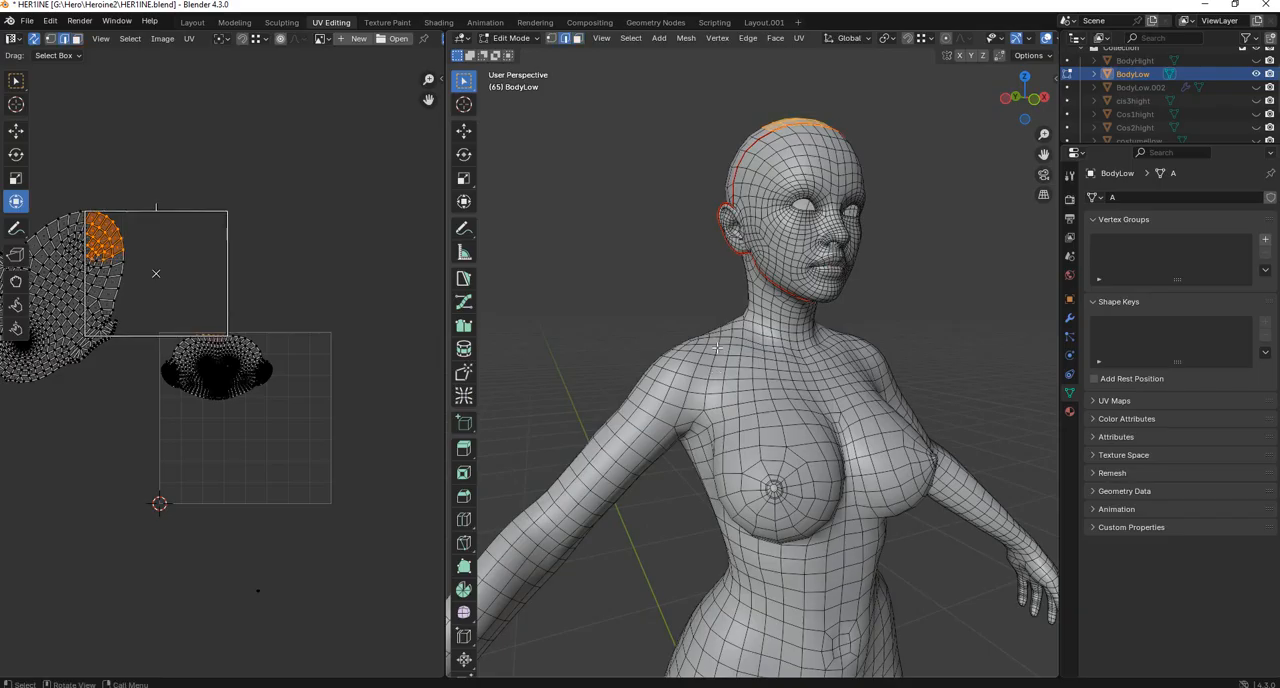
Select a continuous edge path around the right shoulder and armpit in edge selection mode and mark it as a seam.
click(717, 347)
mouse_move(717, 347)
middle_down()
mouse_move(848, 410)
mouse_move(810, 388)
mouse_move(836, 387)
mouse_move(724, 364)
middle_up()
ctrl+click(848, 388)
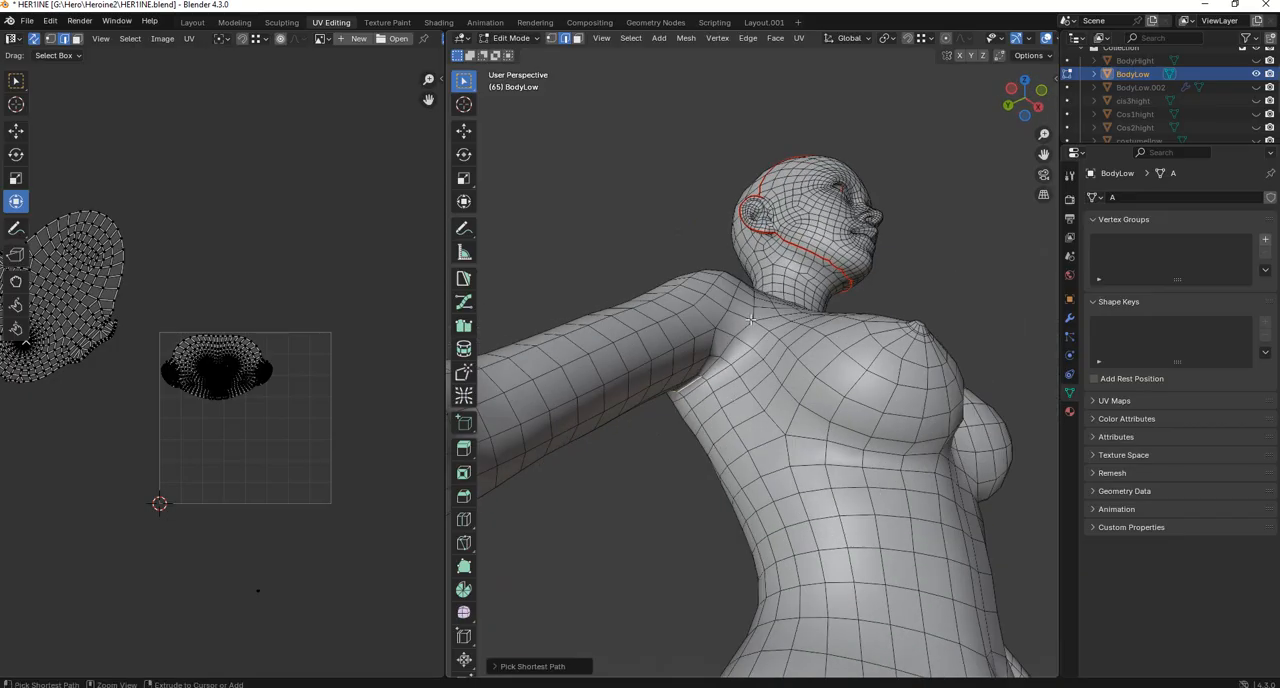
middle_drag(751, 313, 850, 374)
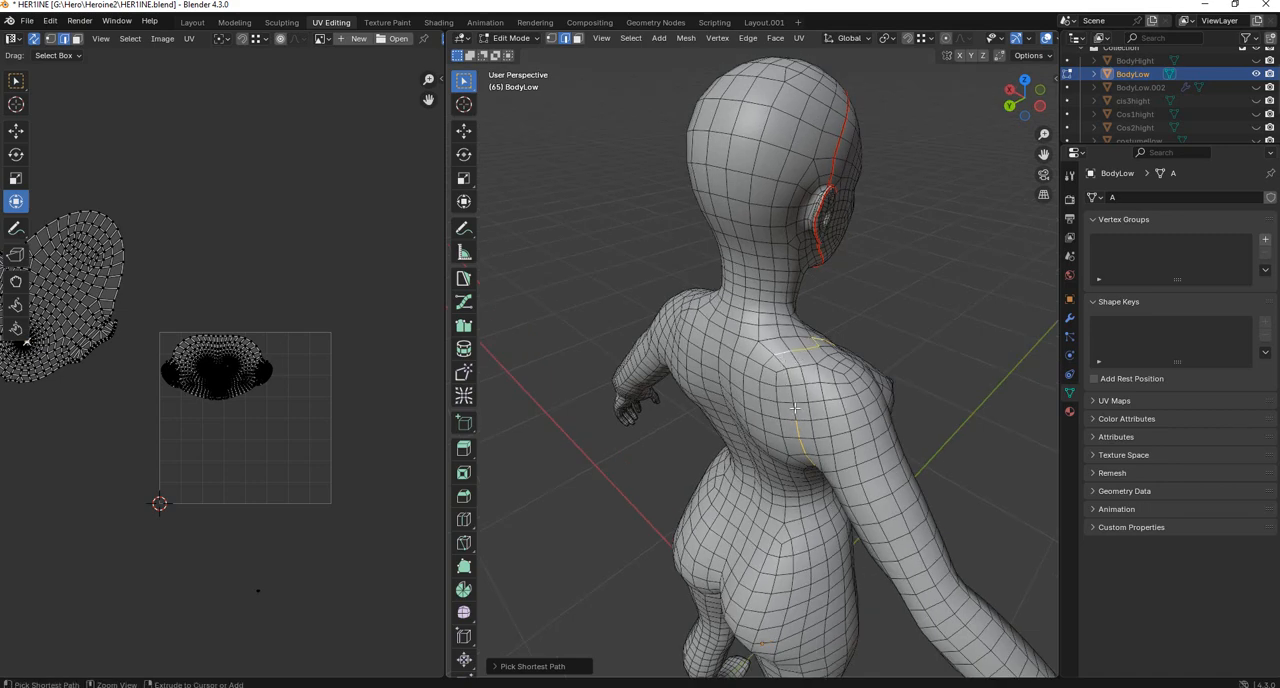
middle_drag(848, 392, 761, 352)
right_click(767, 359)
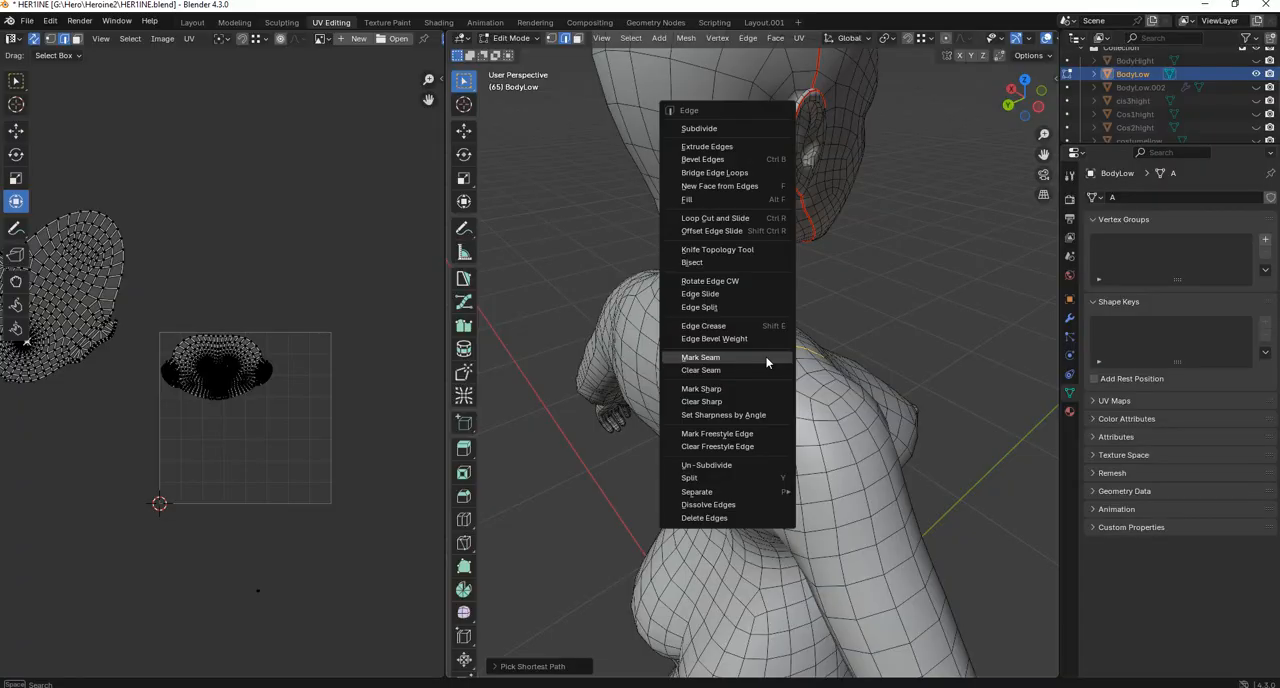
click(656, 358)
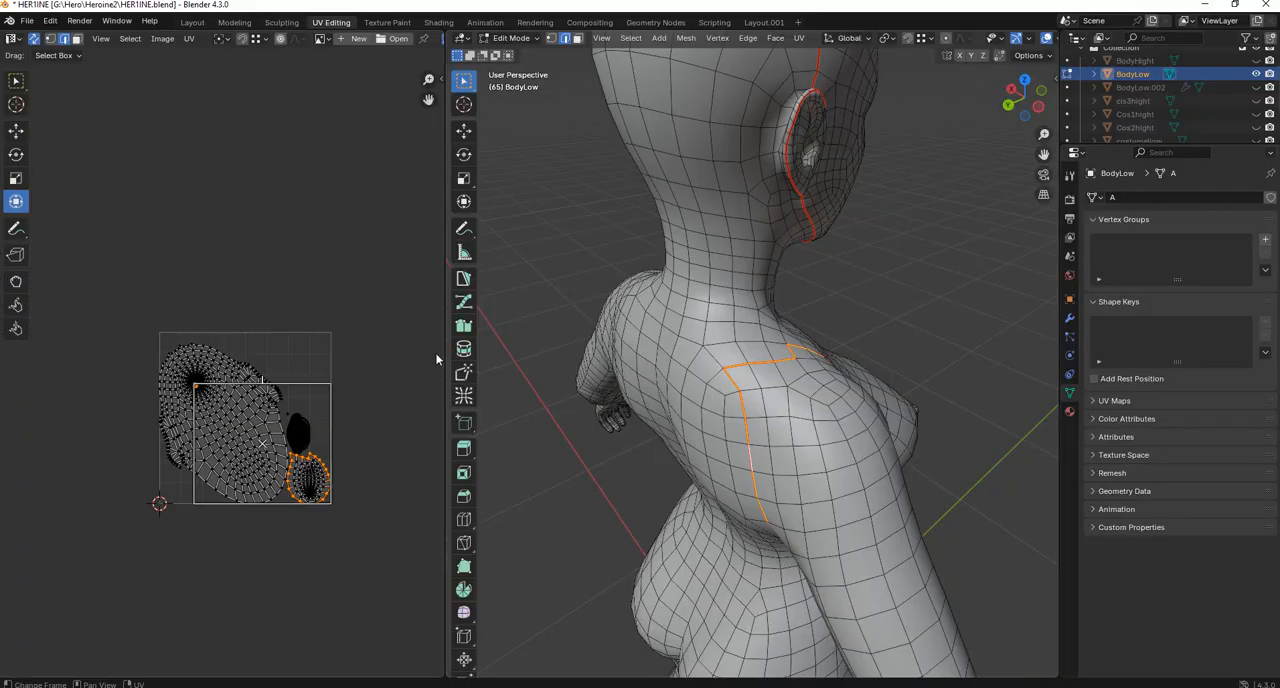
Select the edge loop around the right wrist and mark it as a seam.
middle_drag(848, 355, 620, 480)
scroll(620, 480, up, 2)
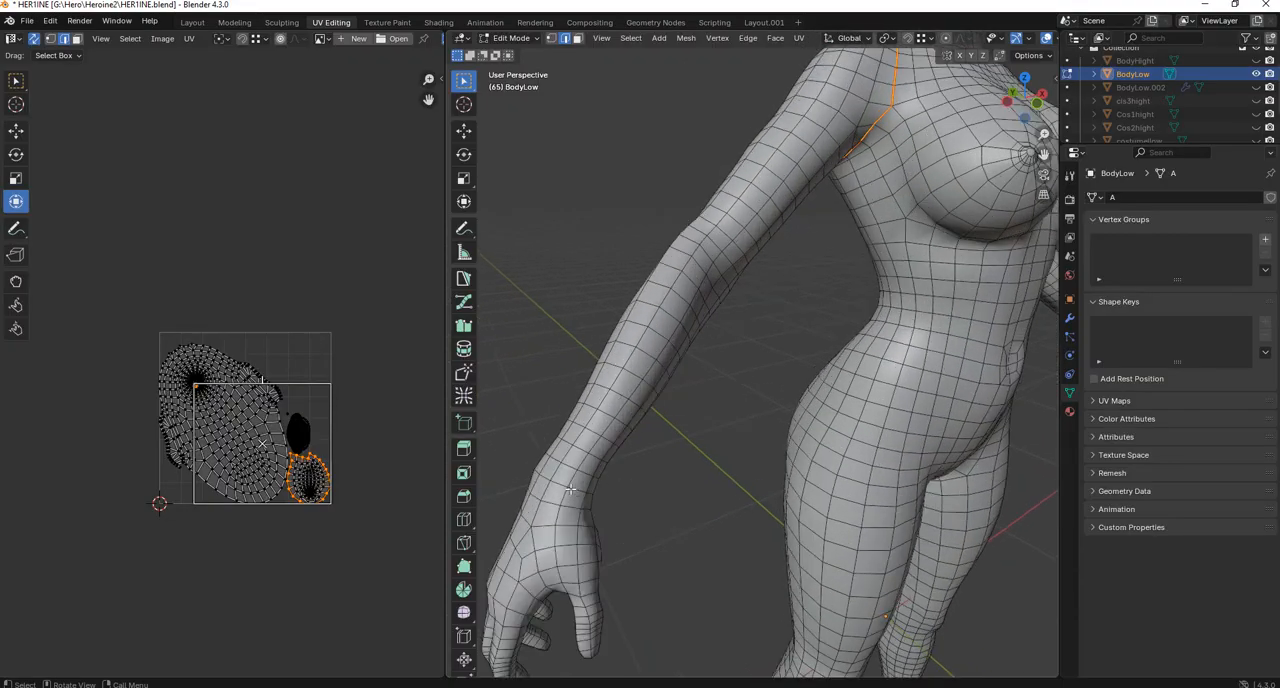
click(574, 490)
ctrl+click(545, 479)
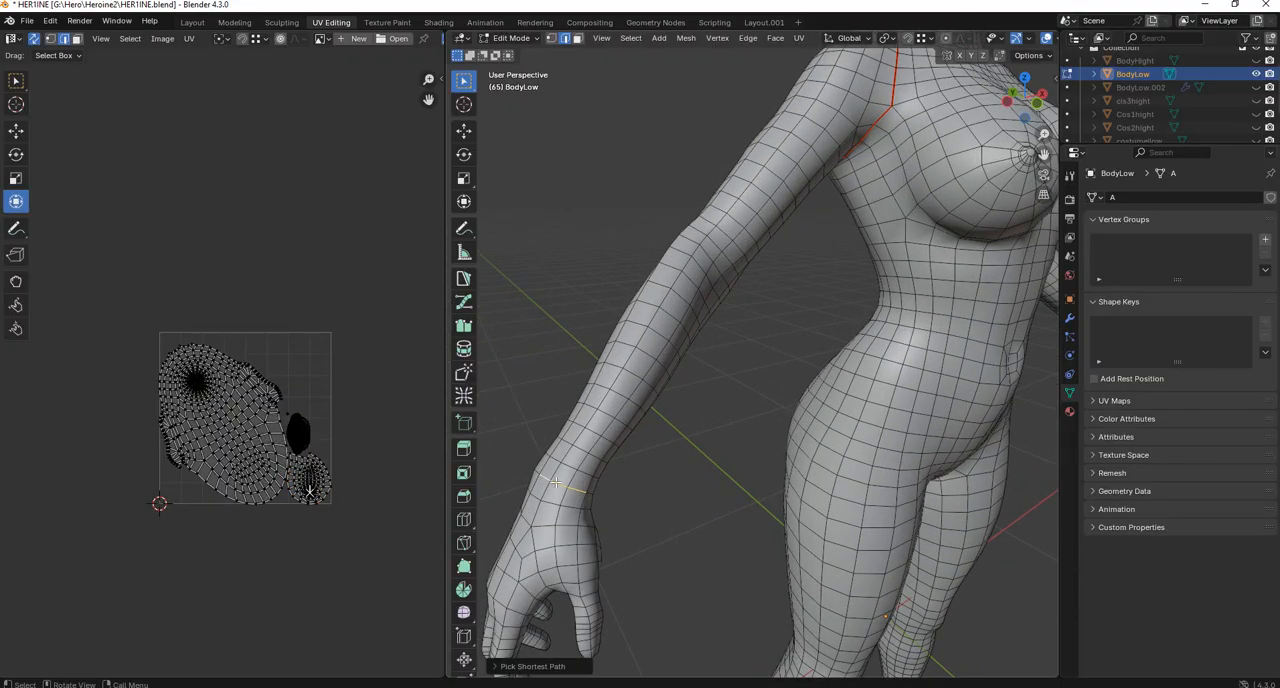
click(575, 487)
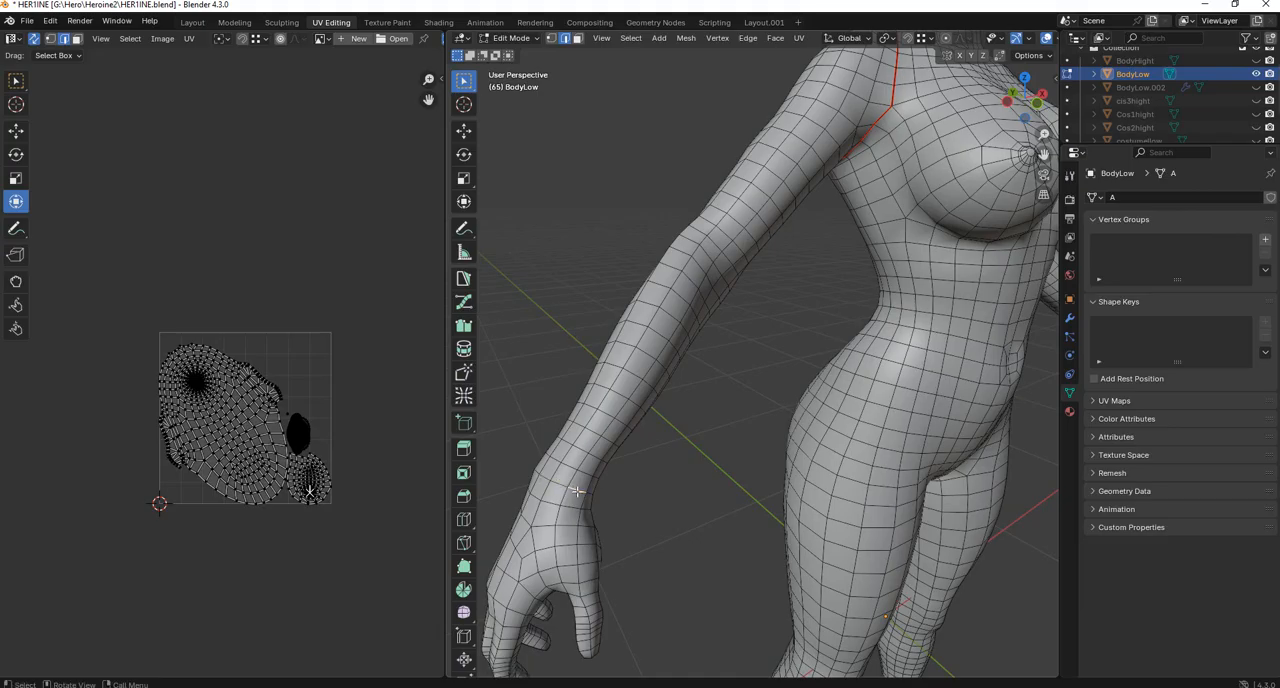
alt+click(577, 492)
middle_drag(672, 475, 791, 459)
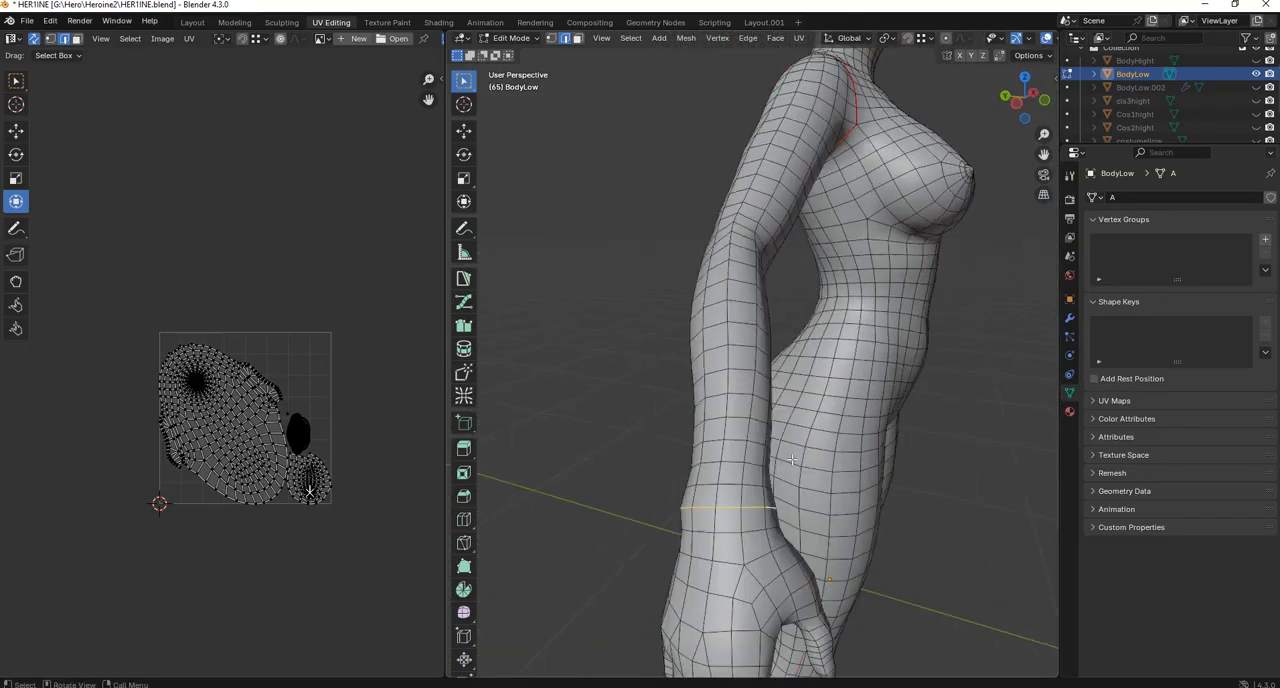
key(ctrl+e)
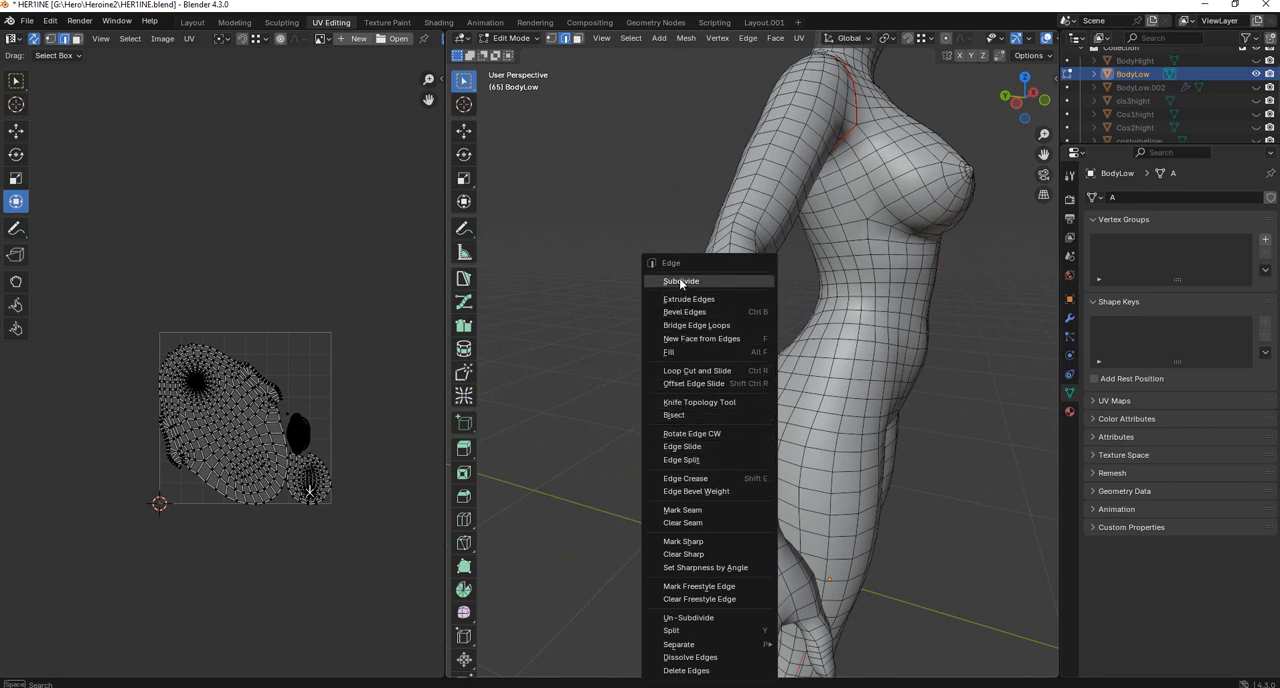
click(690, 509)
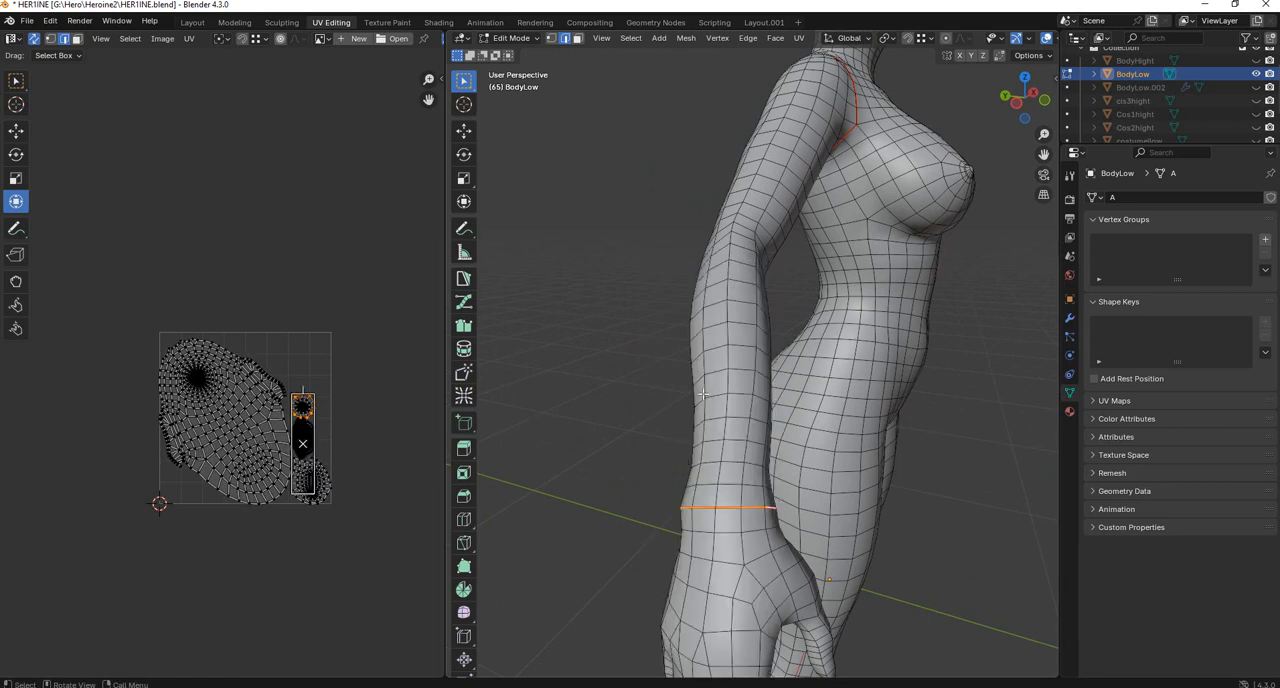
Select the edge path along the underside of the right arm from the wrist to the armpit and mark it as a seam.
middle_drag(703, 395, 614, 374)
key(alt+a)
middle_drag(843, 288, 833, 371)
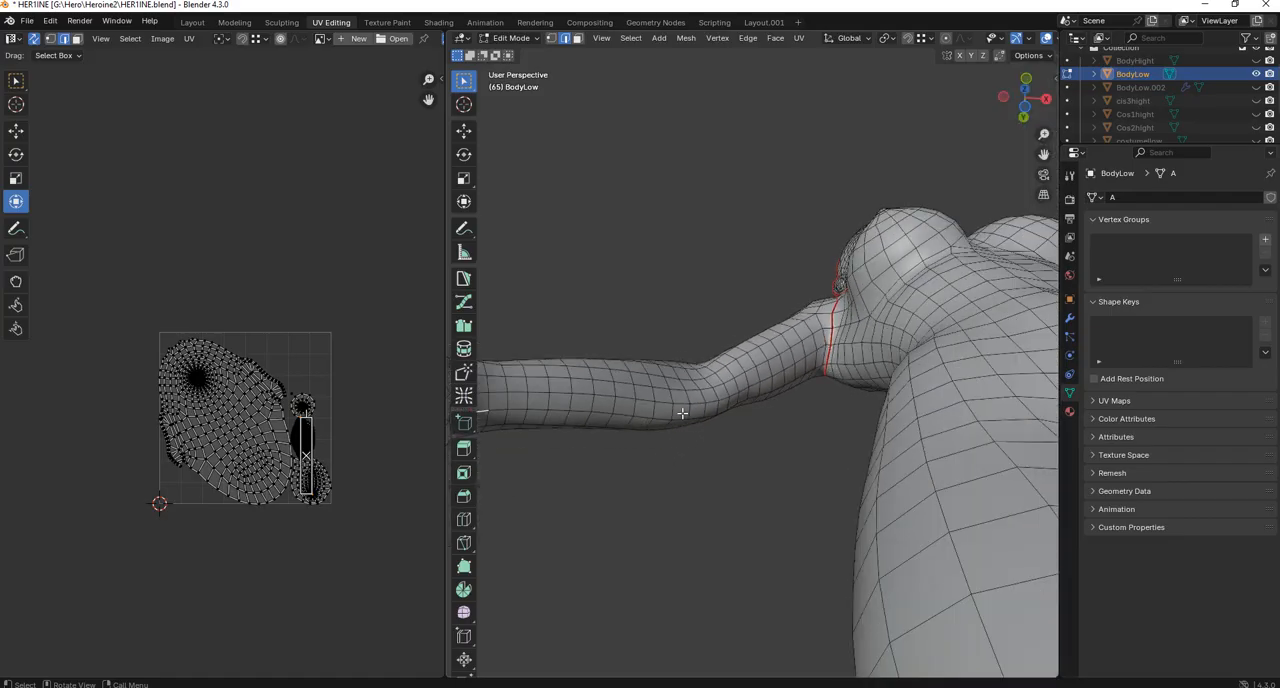
middle_drag(754, 404, 751, 366)
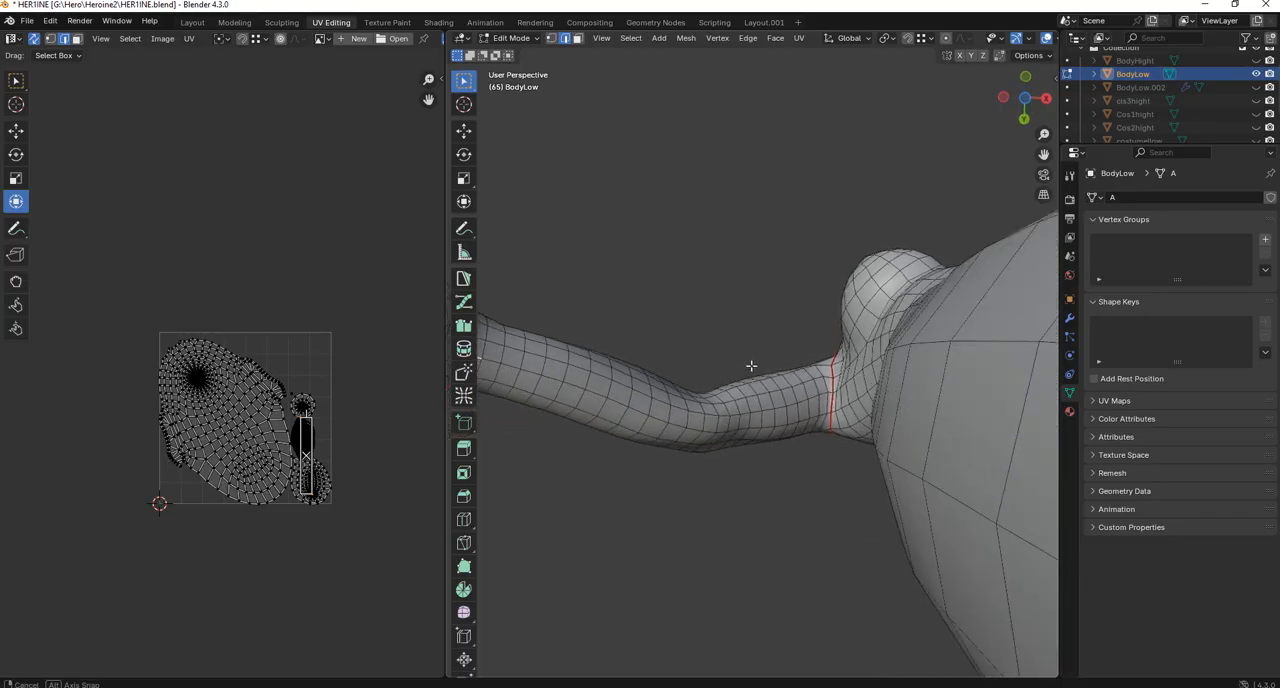
ctrl+click(770, 427)
scroll(832, 412, up, 3)
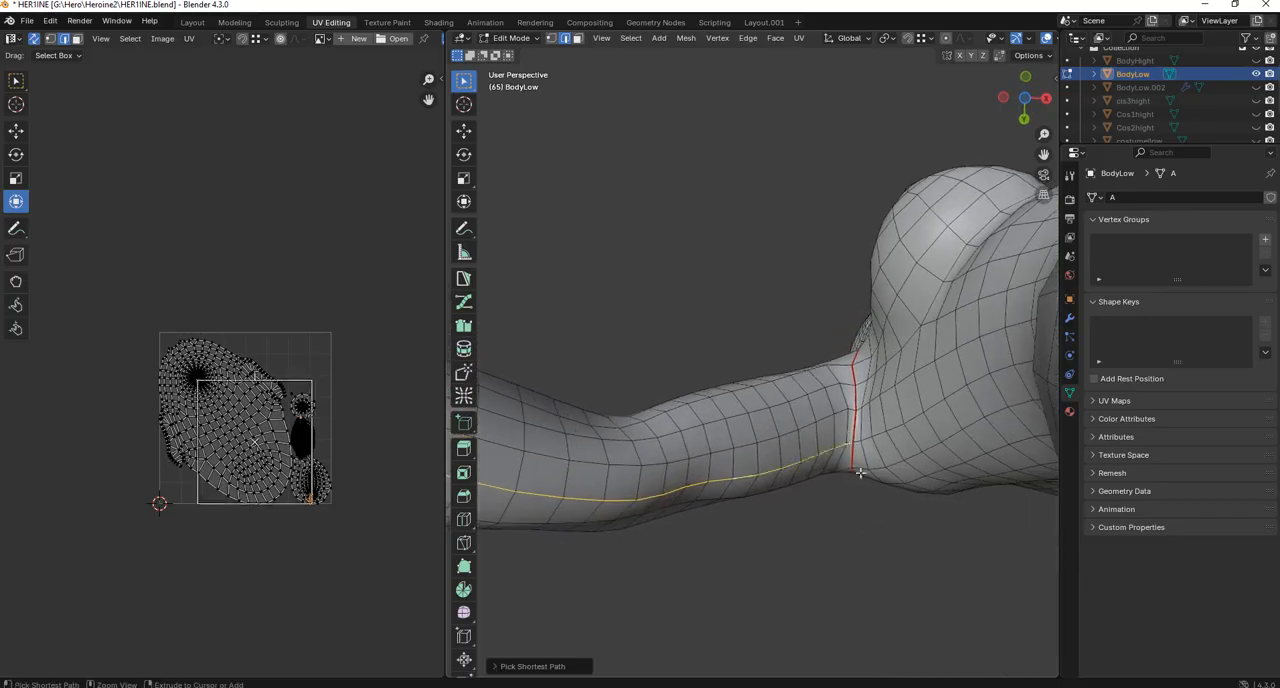
middle_drag(849, 441, 794, 446)
key(ctrl+e)
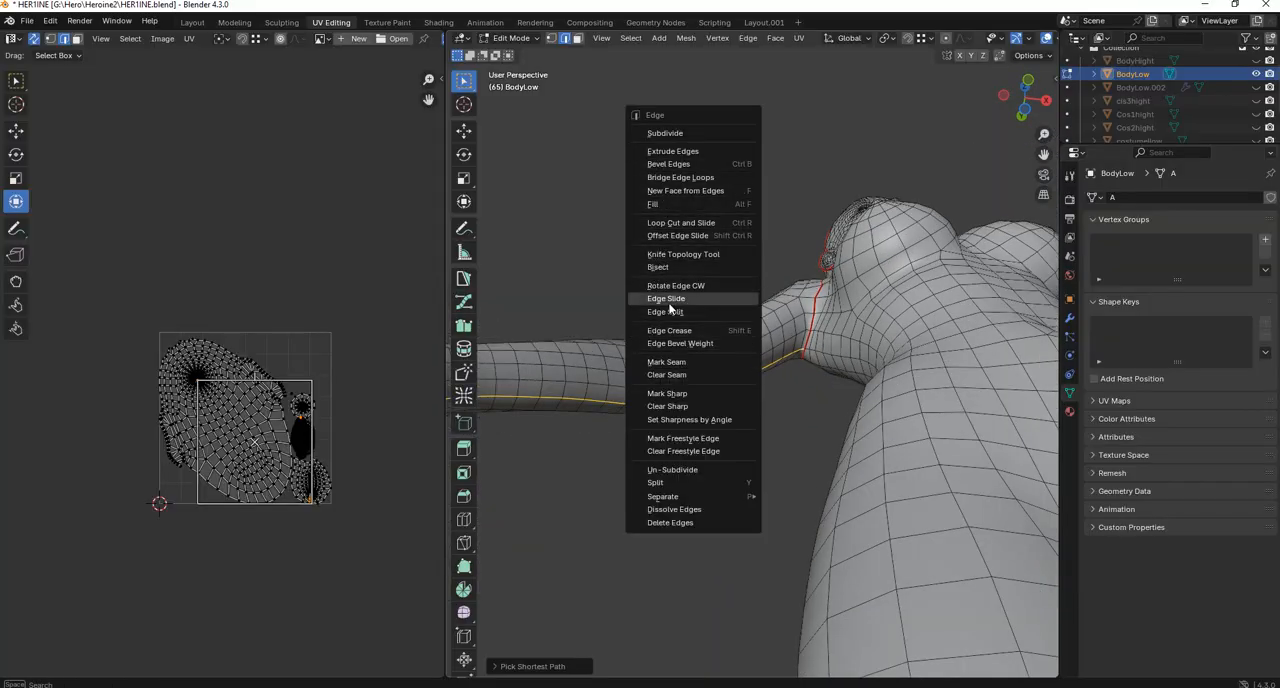
click(678, 363)
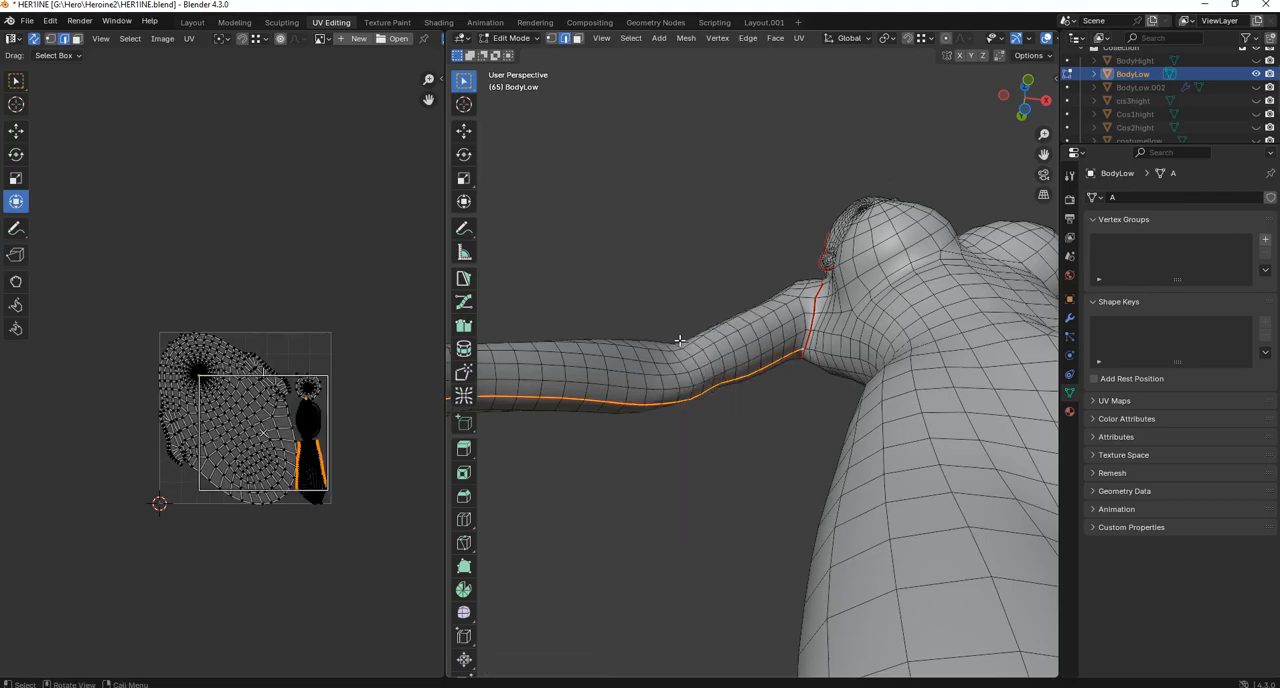
Select the complete arm island in face selection mode and move it outside the UV tile.
scroll(238, 480, up, 3)
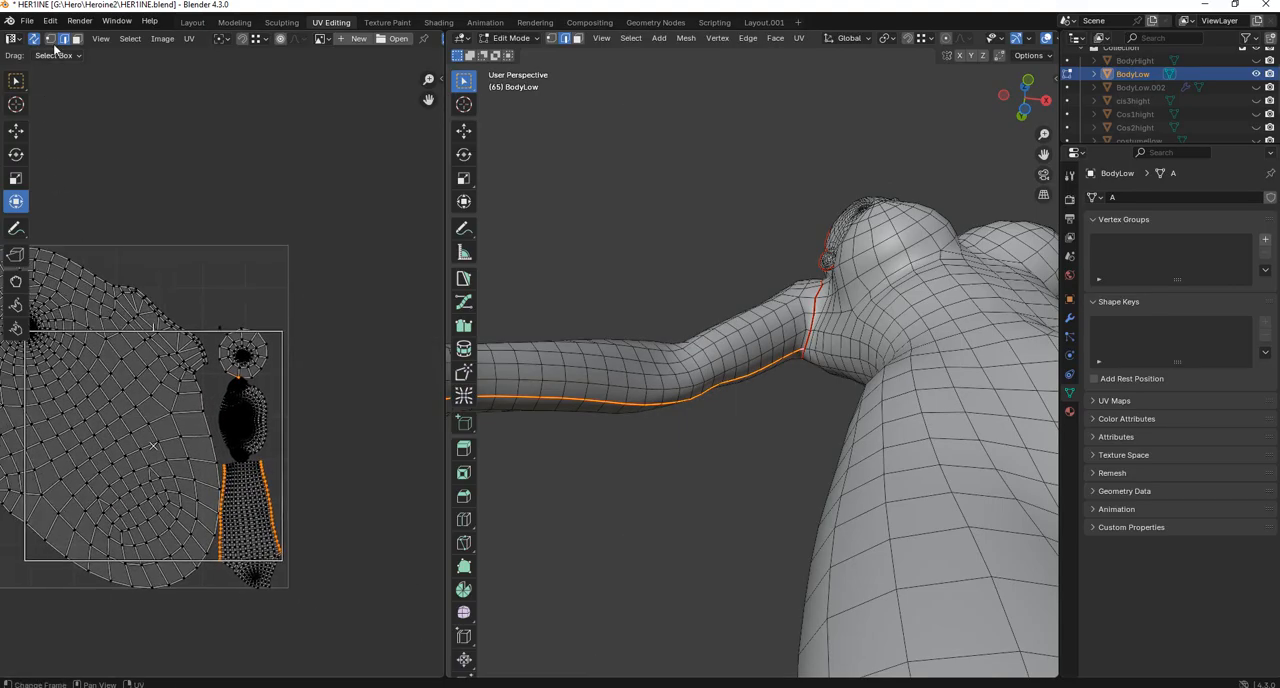
click(77, 38)
drag(322, 512, 270, 586)
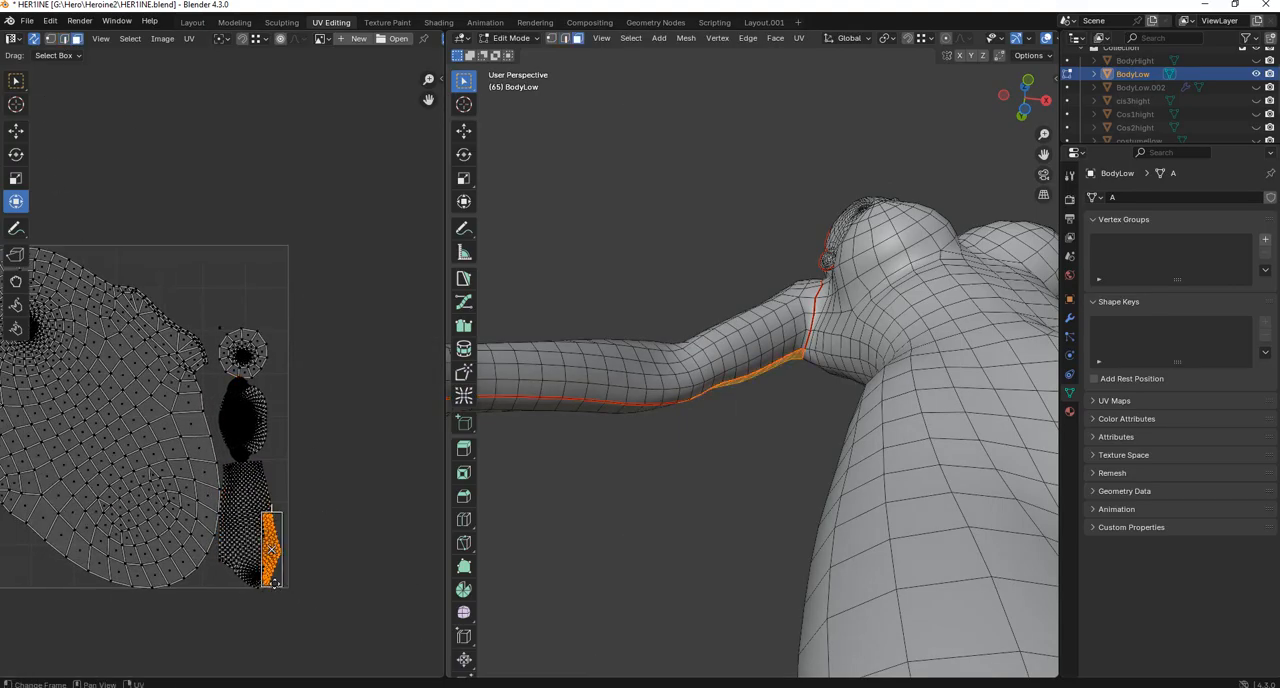
key(l)
scroll(274, 580, down, 1)
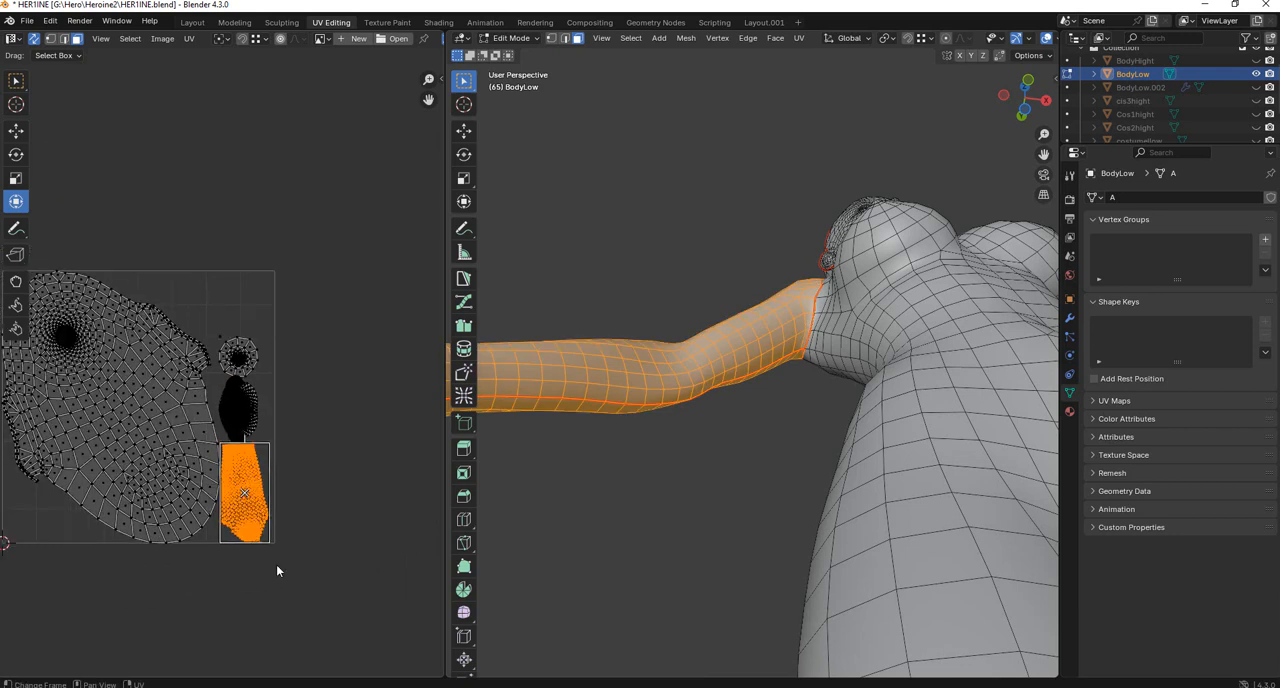
key(g)
click(363, 583)
Select the whole face island, move it out of the UV tile above the arm island and rotate it to lie horizontally.
drag(260, 388, 242, 417)
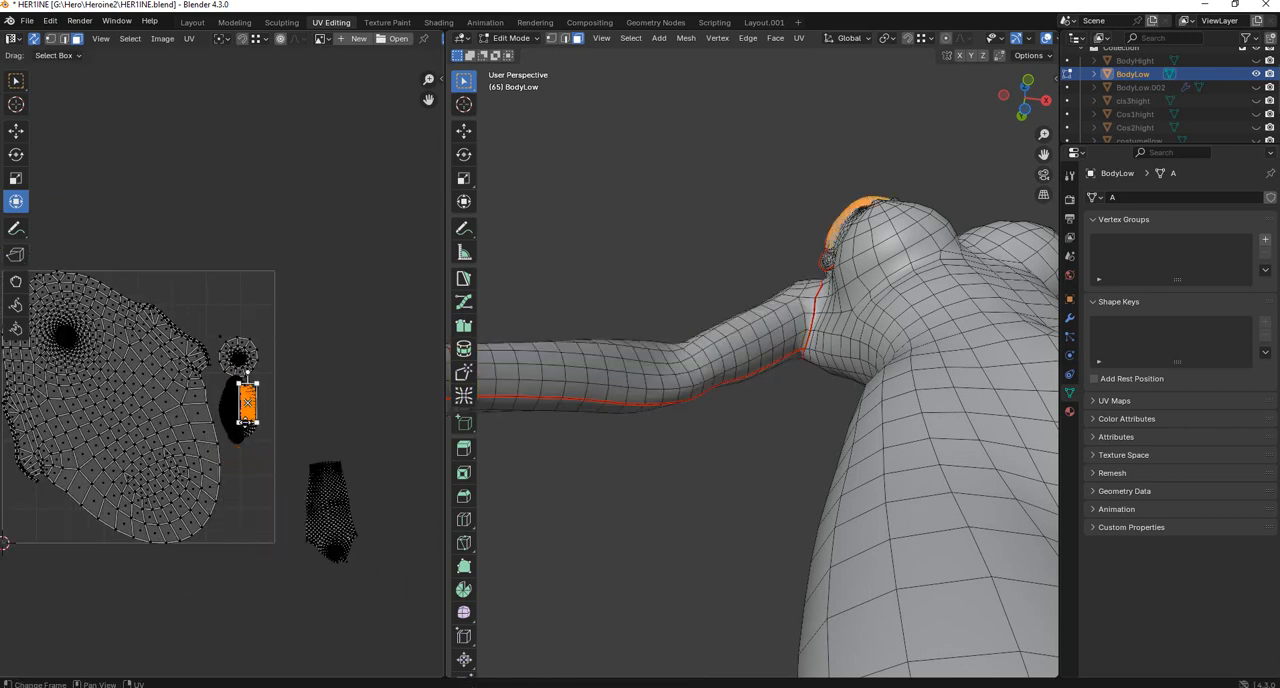
key(ctrl+l)
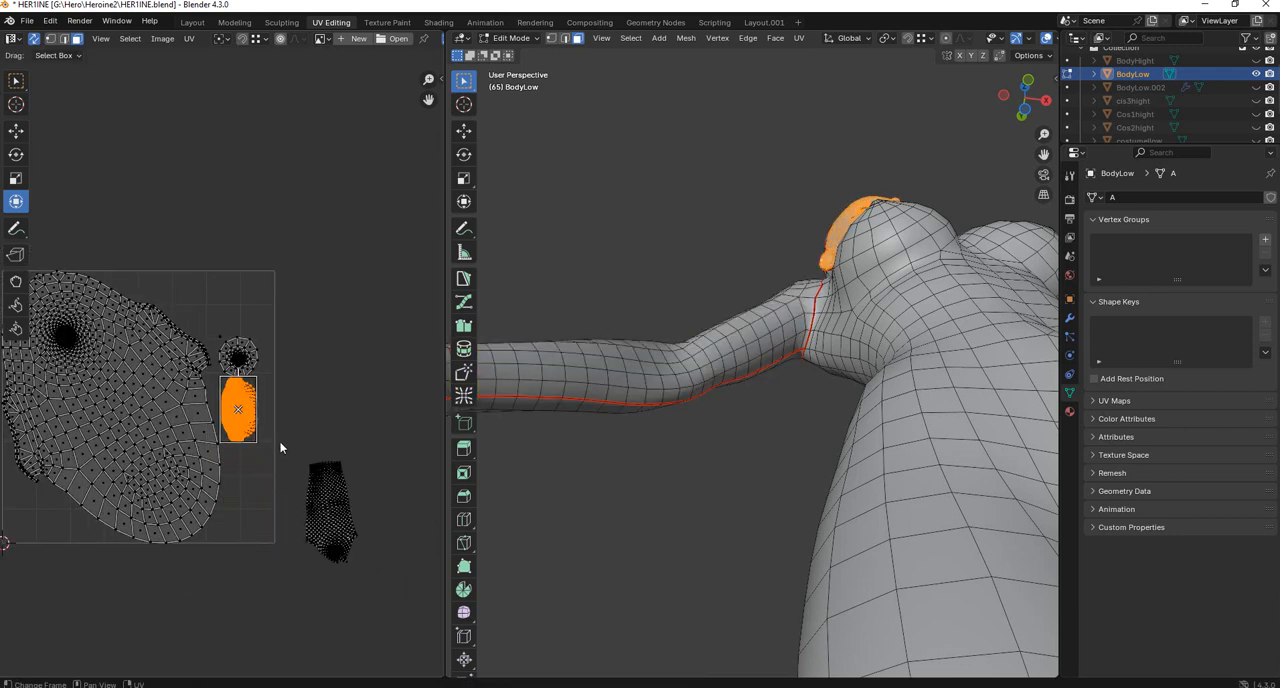
key(g)
key(r)
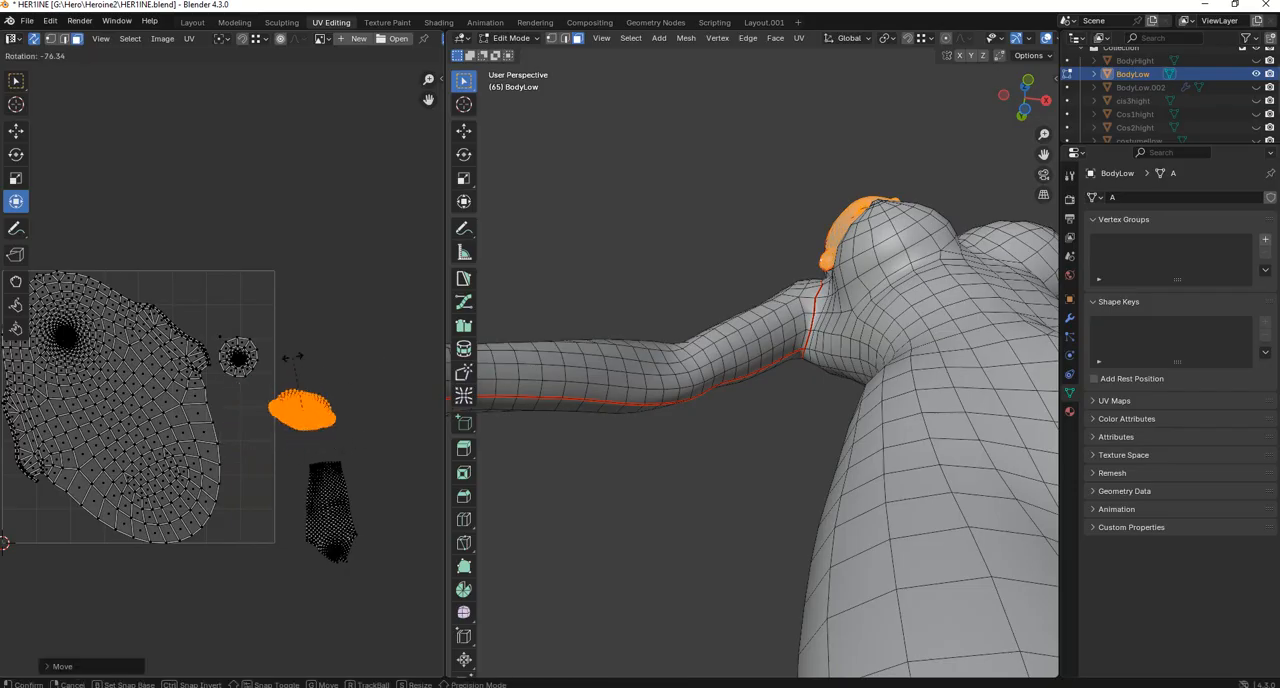
click(293, 357)
key(g)
click(380, 366)
key(r)
click(294, 317)
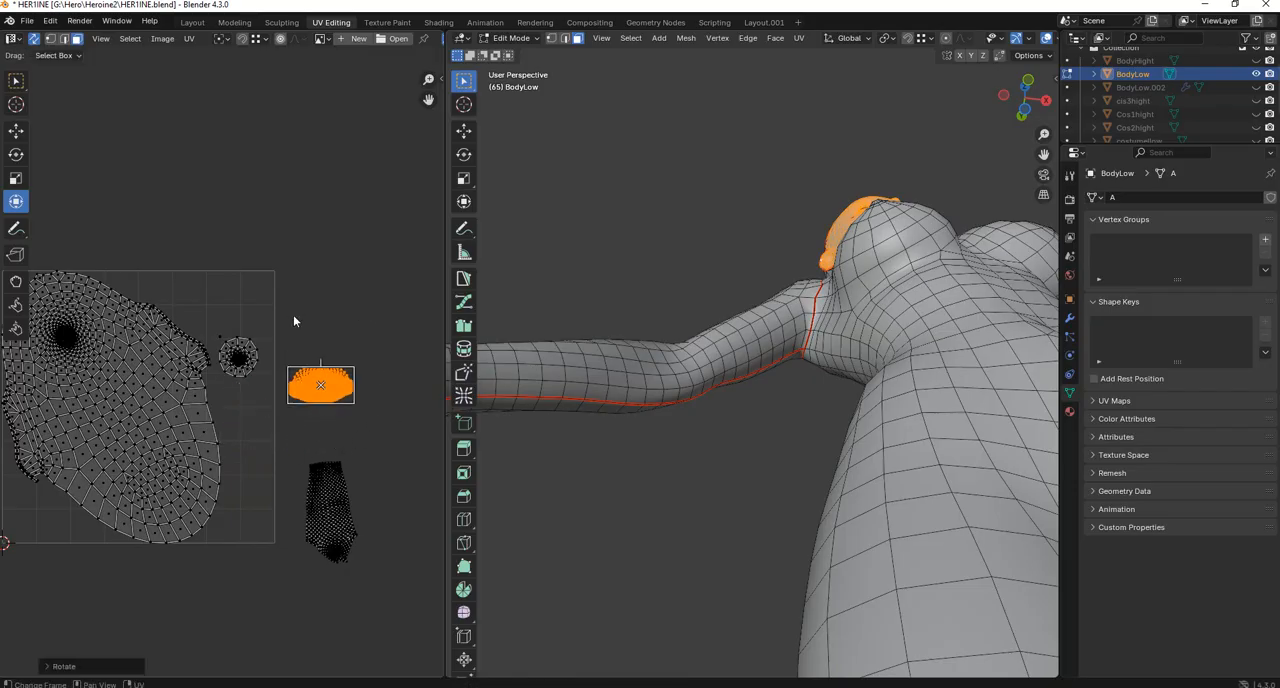
Select the body and hand islands together and move them out of the tile, on the side opposite the arm island.
scroll(293, 320, down, 3)
drag(246, 288, 18, 556)
key(g)
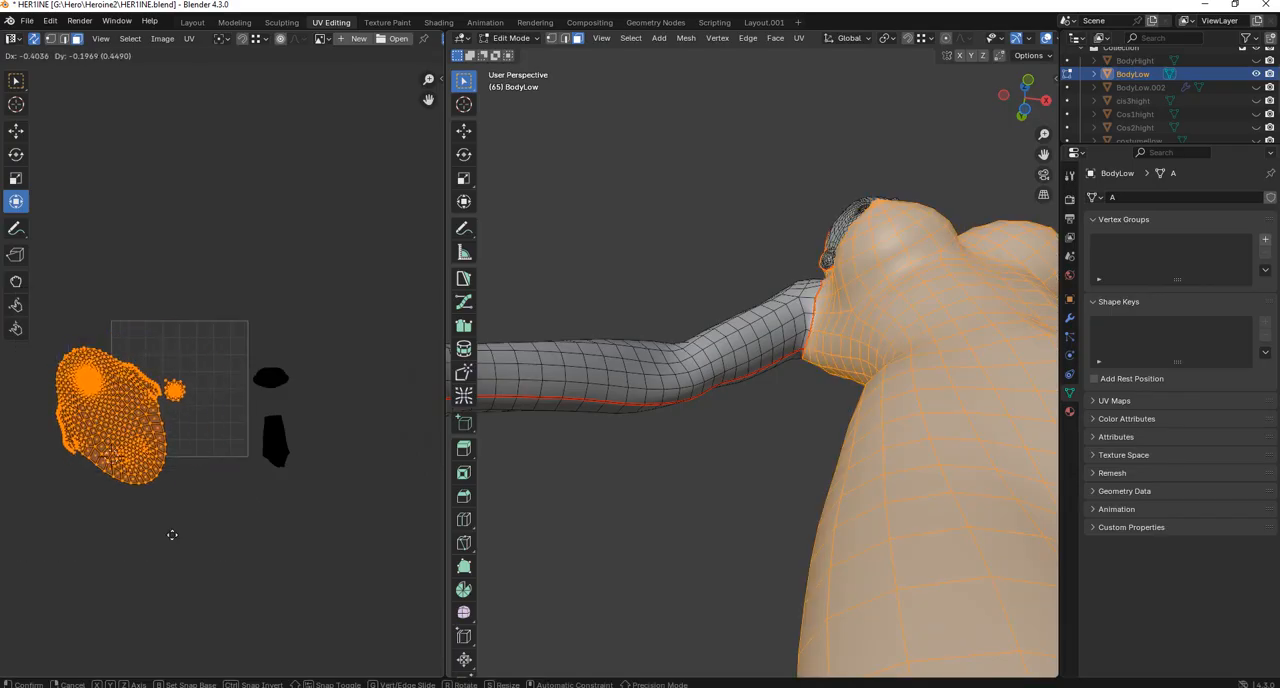
click(102, 565)
Select the face and arm islands together, shift them slightly farther from the tile and deselect them.
drag(330, 326, 159, 558)
key(g)
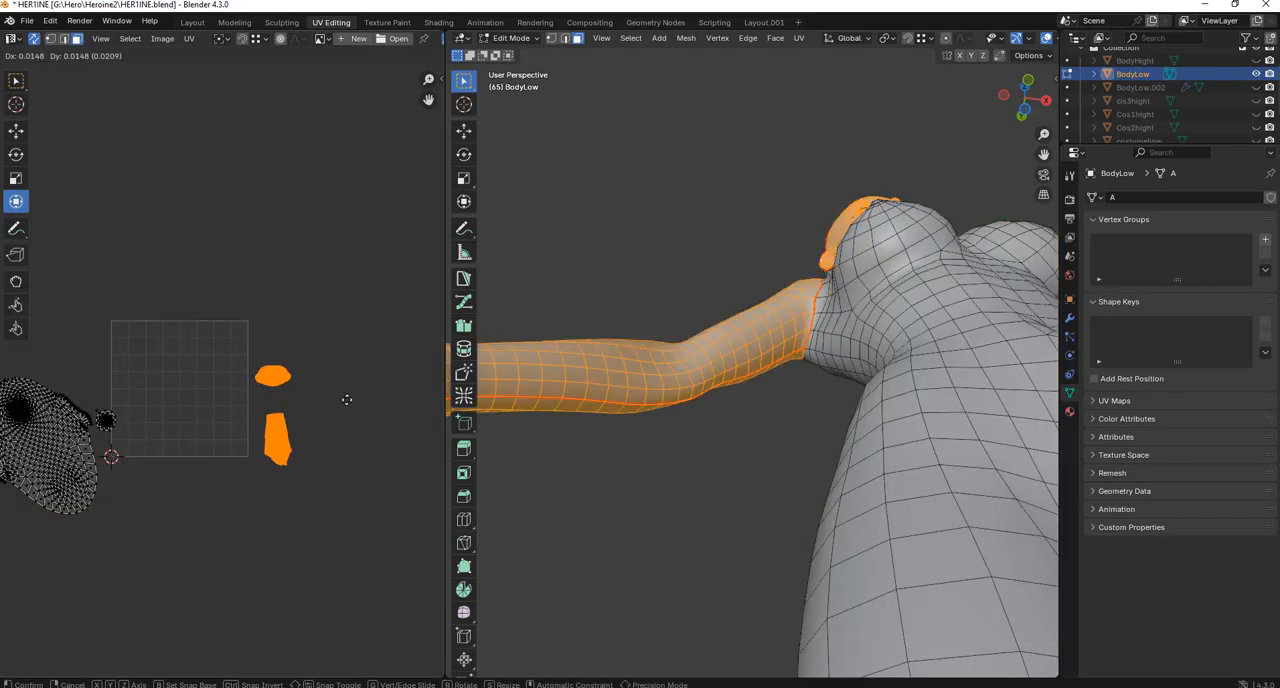
click(352, 370)
scroll(352, 370, up, 2)
key(r)
click(360, 353)
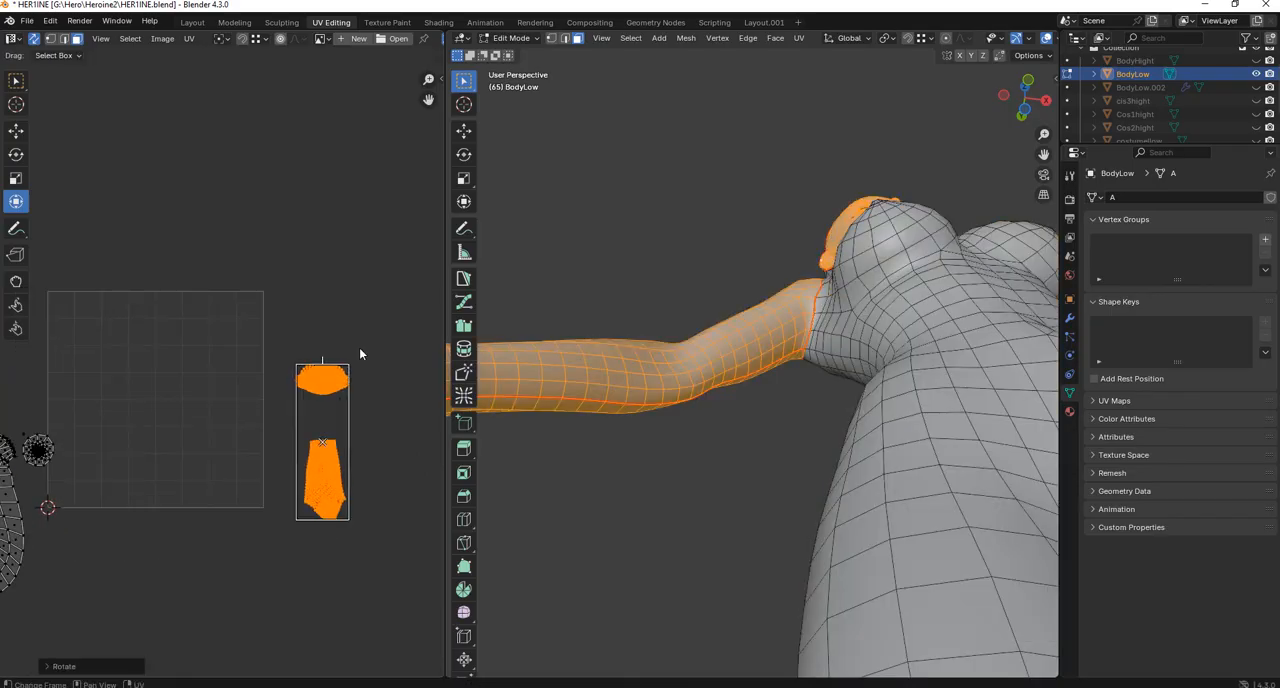
click(349, 377)
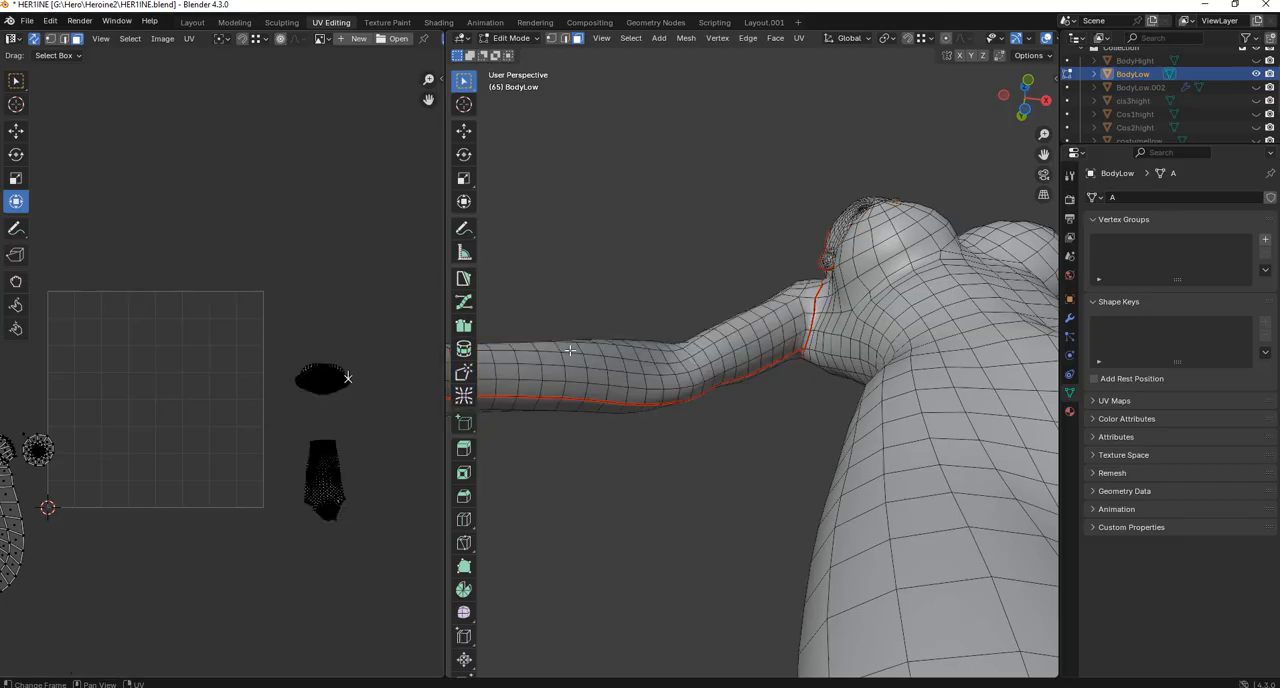
Select all linked faces of the right hand, examine how far the selection reaches at the wrist, and clear the selection.
scroll(632, 370, down, 3)
middle_drag(633, 369, 630, 430)
scroll(630, 430, up, 2)
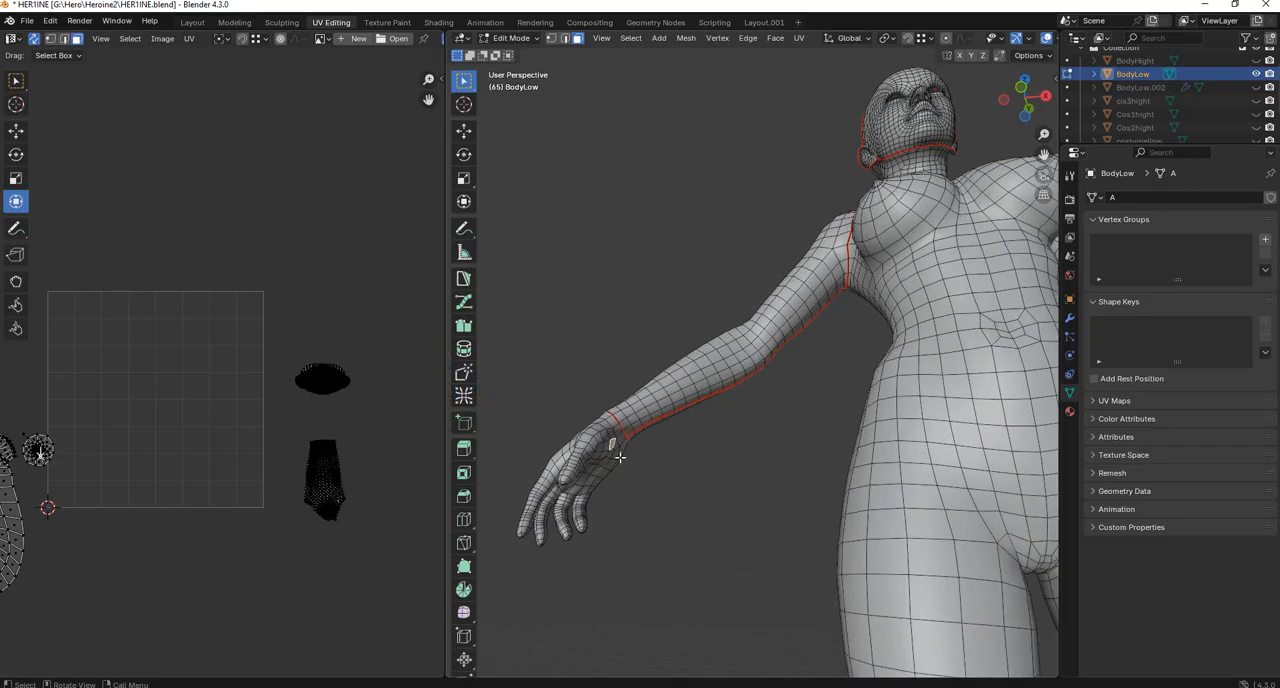
key(ctrl+l)
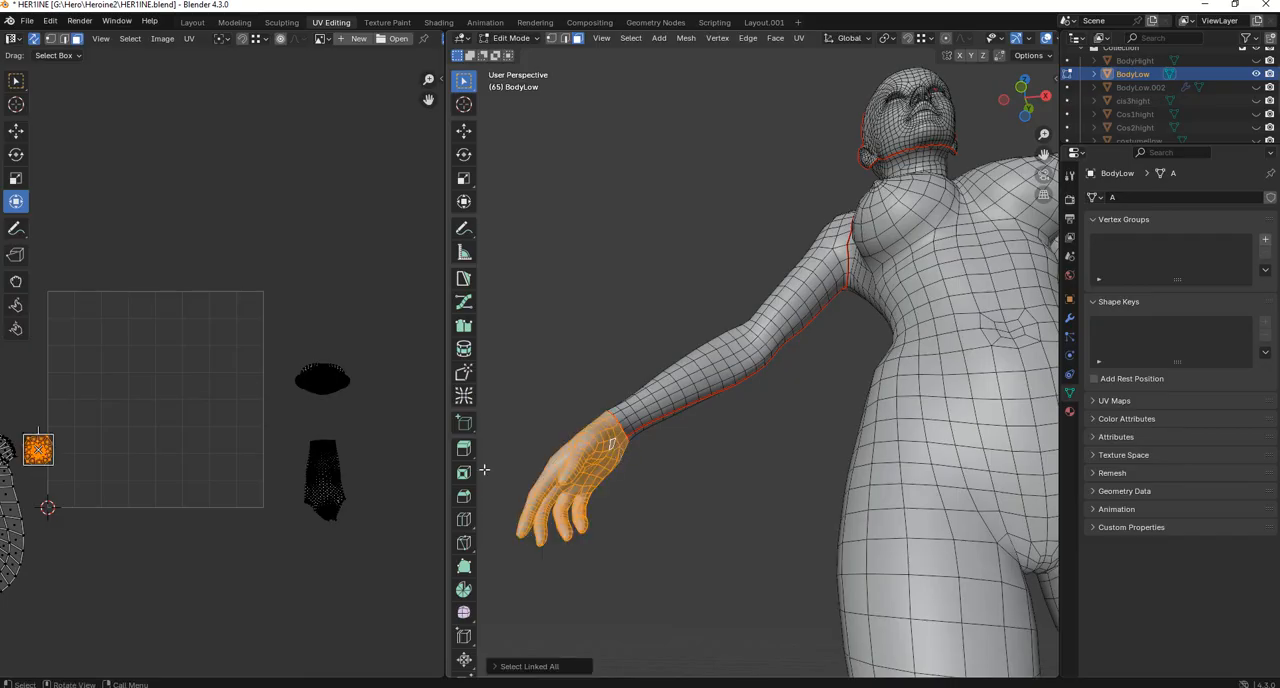
middle_drag(623, 432, 780, 413)
scroll(823, 481, up, 3)
middle_drag(854, 457, 783, 389)
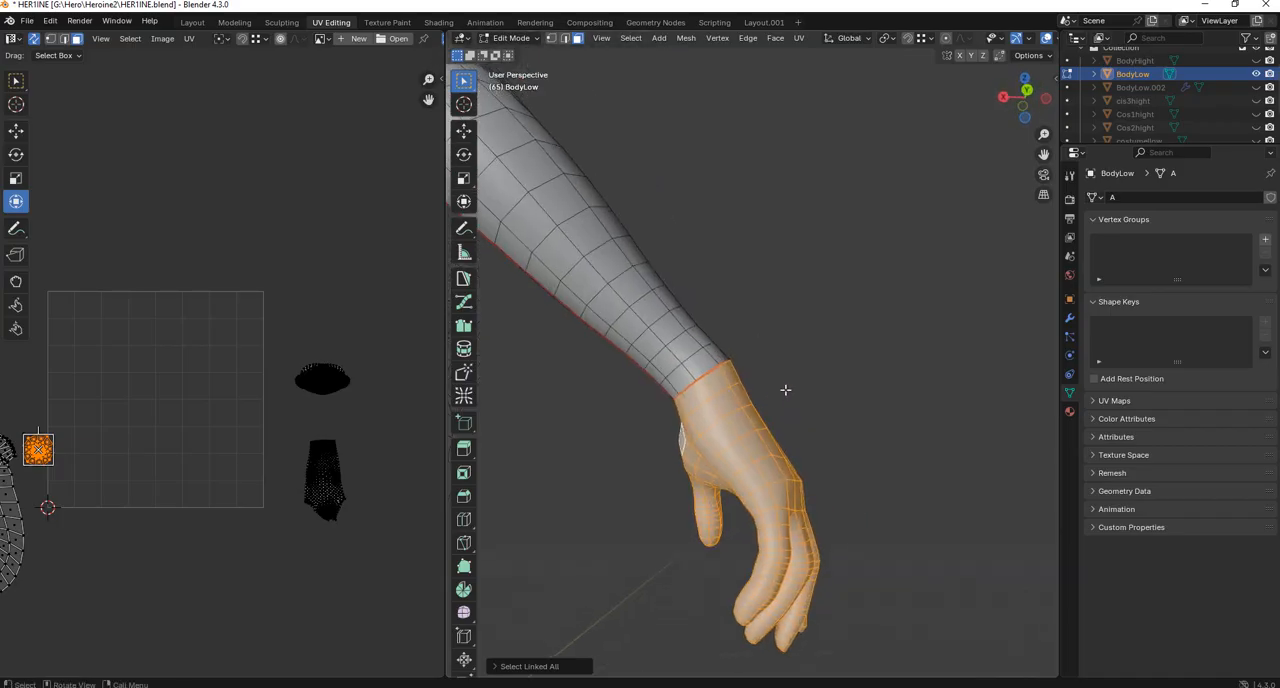
key(alt+a)
In edge selection mode, select an edge path from the wrist seam along the outer side of the hand to the little finger's base.
click(702, 395)
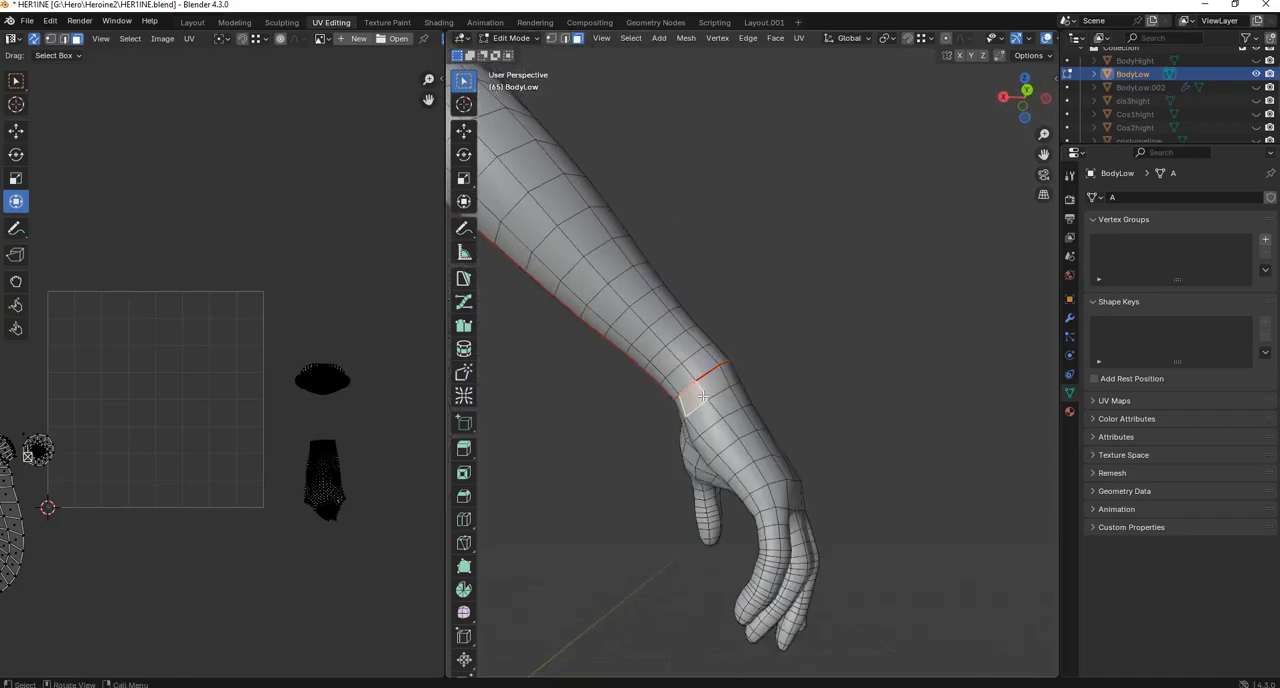
key(1)
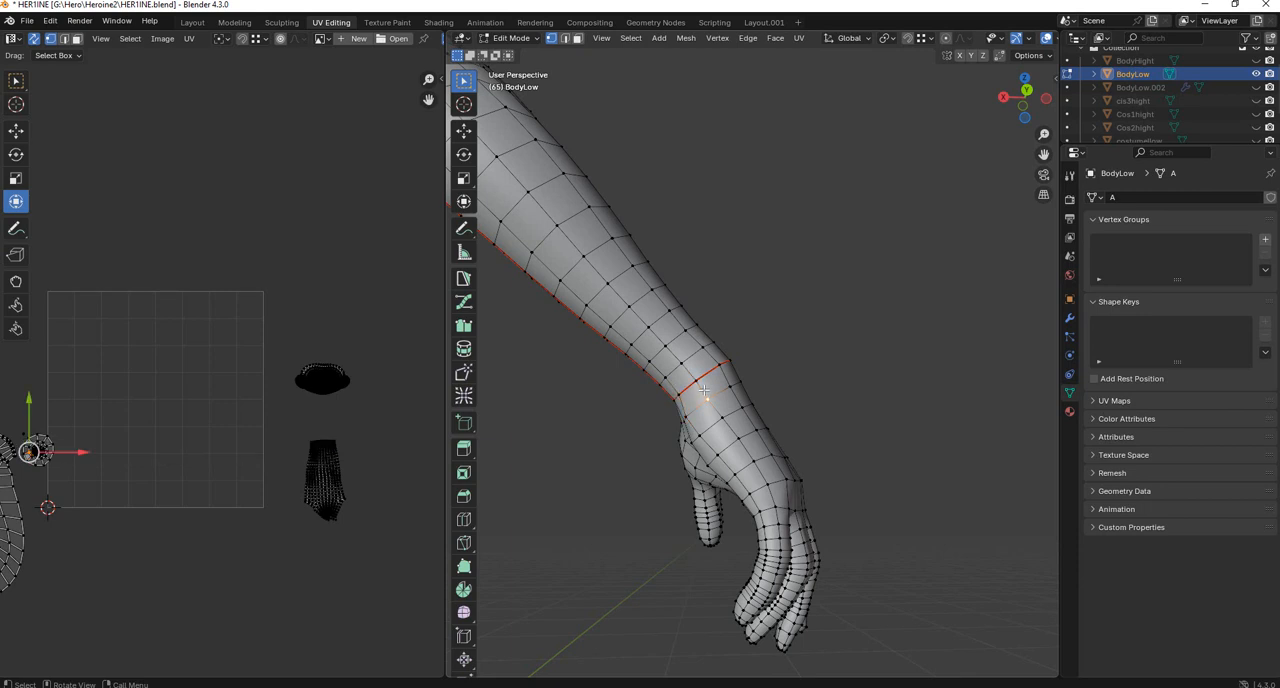
key(2)
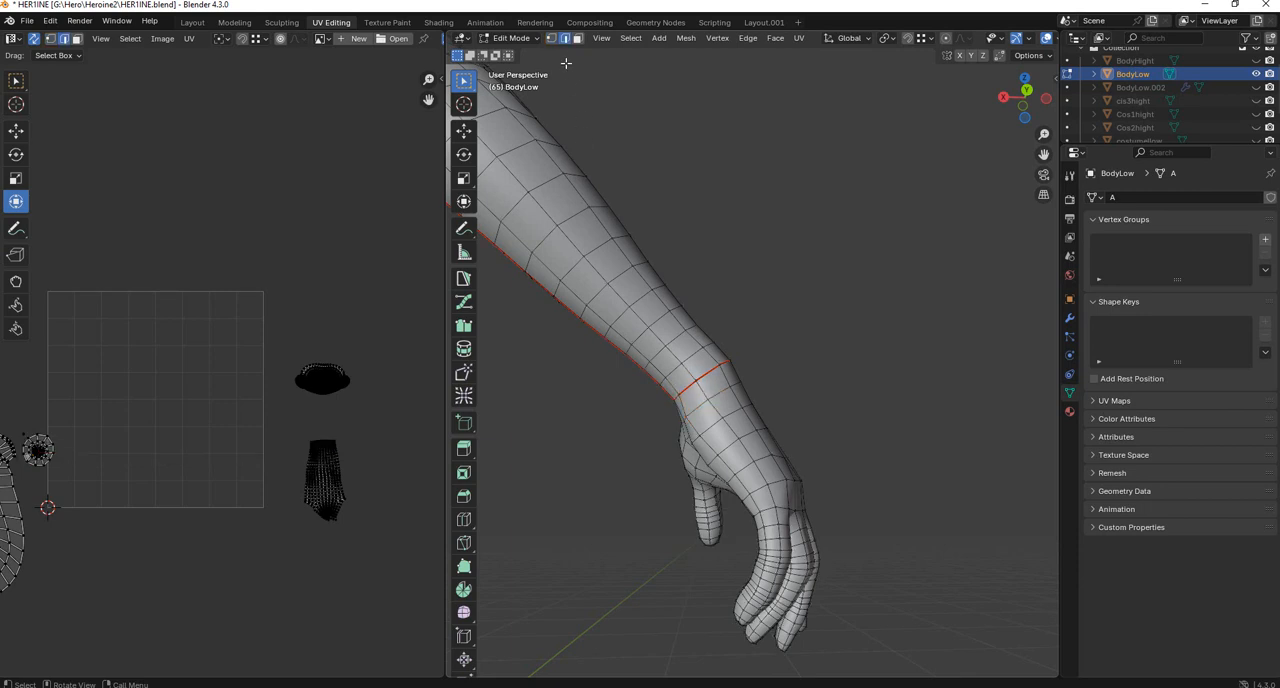
alt+click(702, 393)
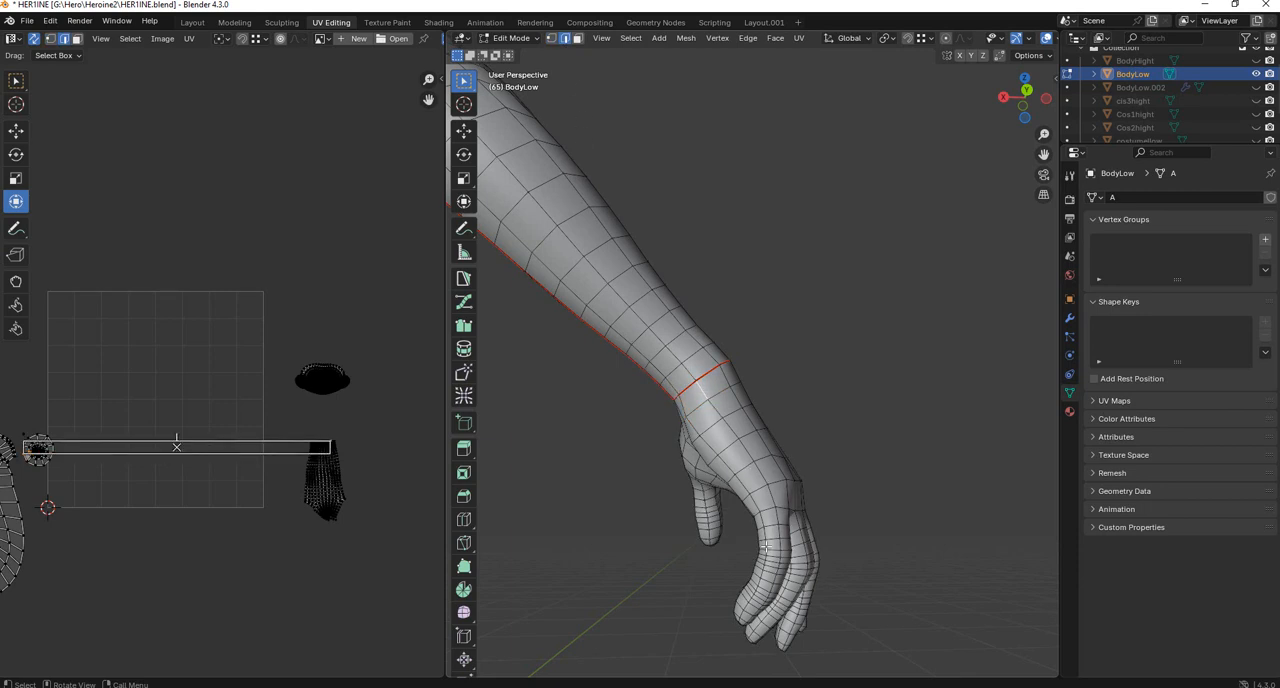
middle_drag(688, 425, 766, 383)
scroll(779, 524, up, 2)
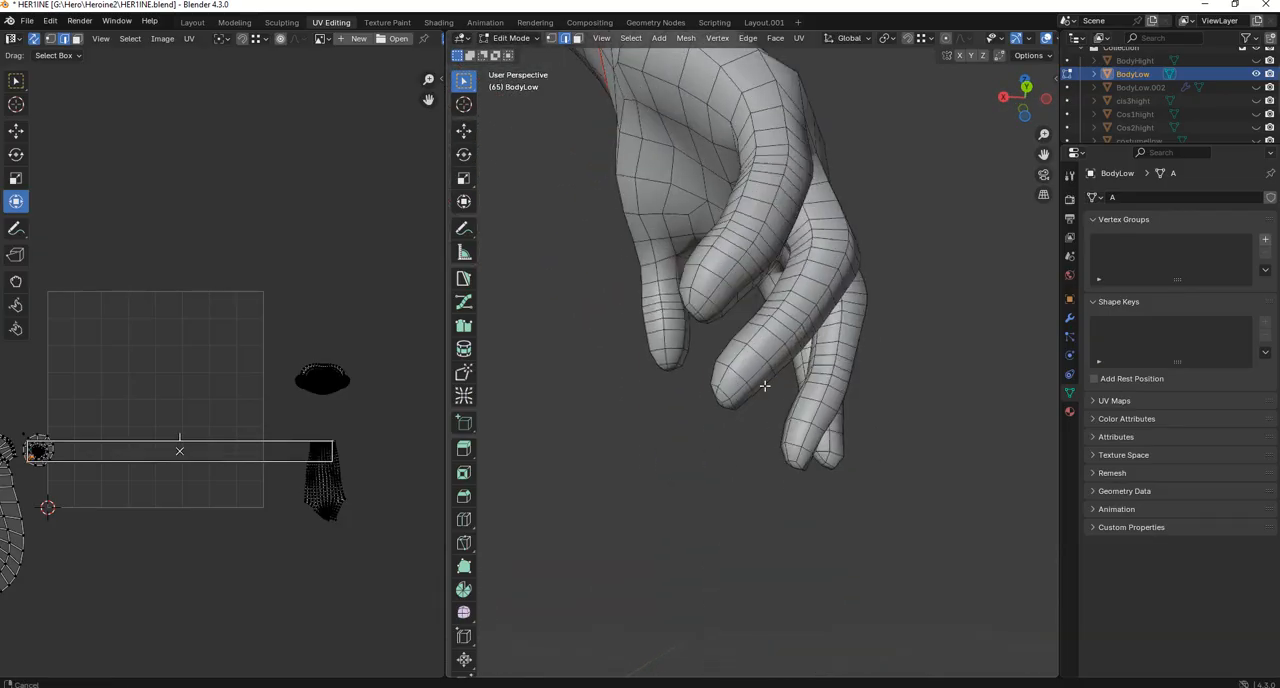
middle_drag(719, 290, 901, 411)
ctrl+click(874, 383)
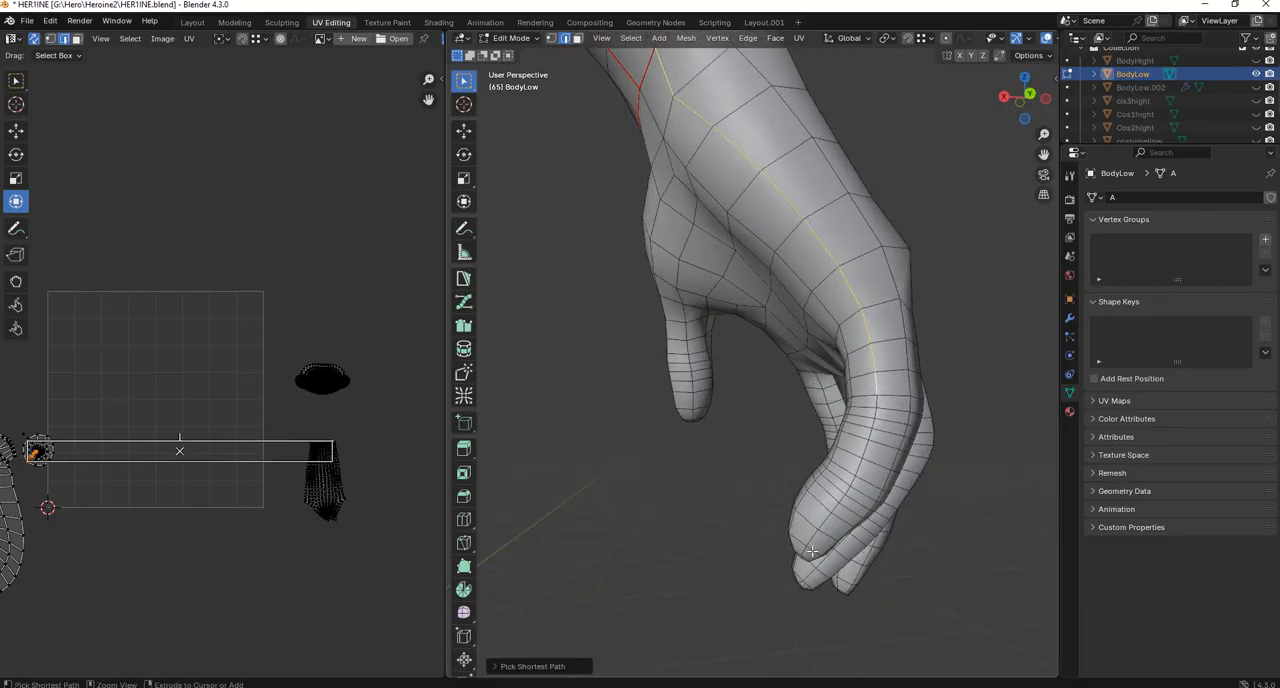
Extend the selected edge path around the little finger's tip and back up to the gap beside the ring finger.
middle_drag(849, 532, 787, 295)
scroll(798, 279, up, 4)
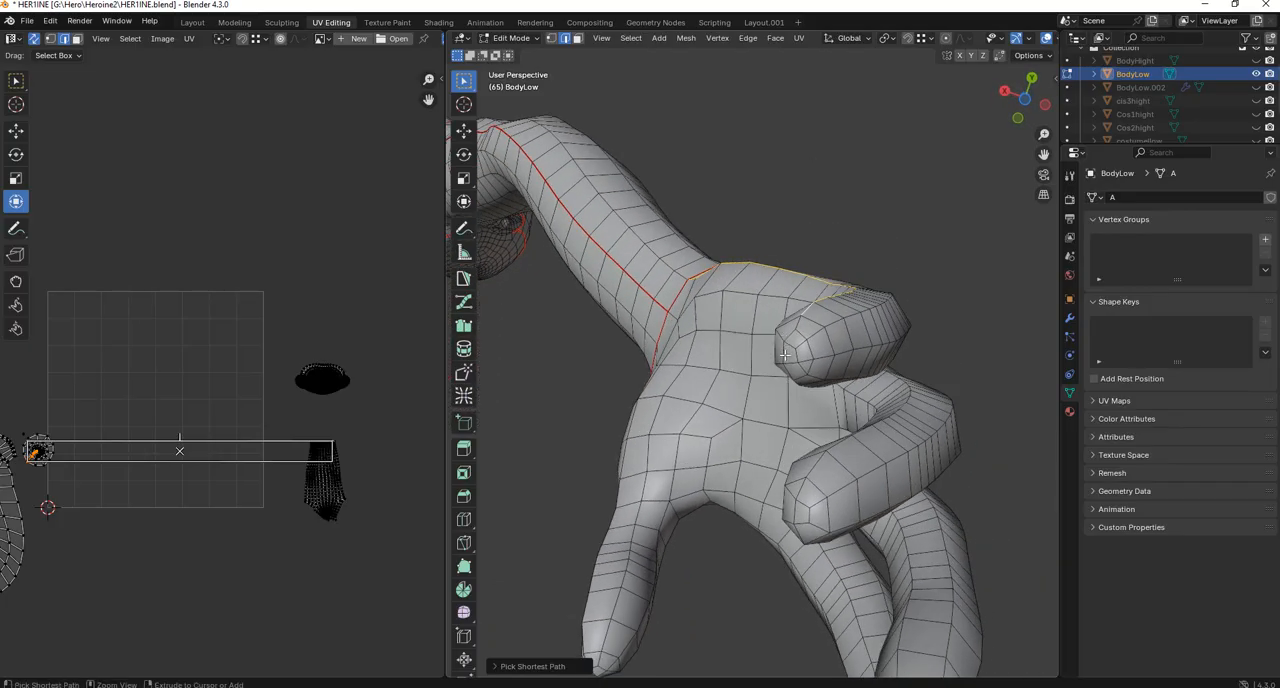
middle_drag(787, 345, 698, 300)
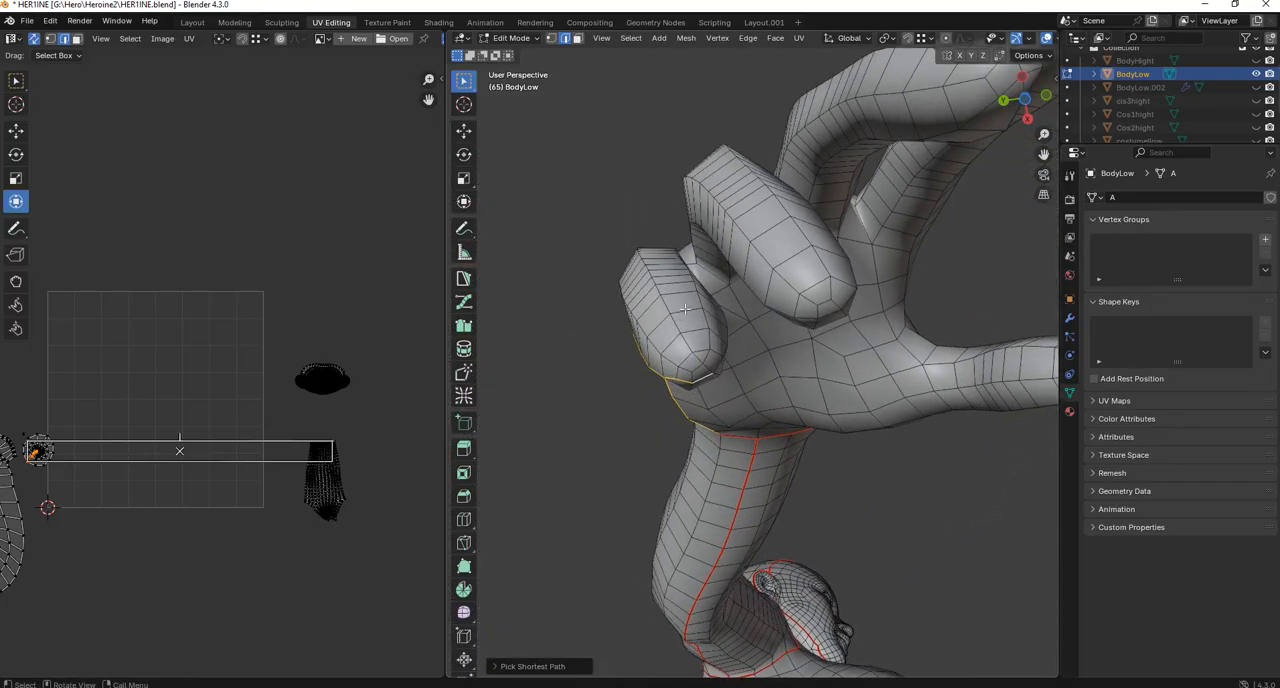
middle_drag(704, 376, 736, 426)
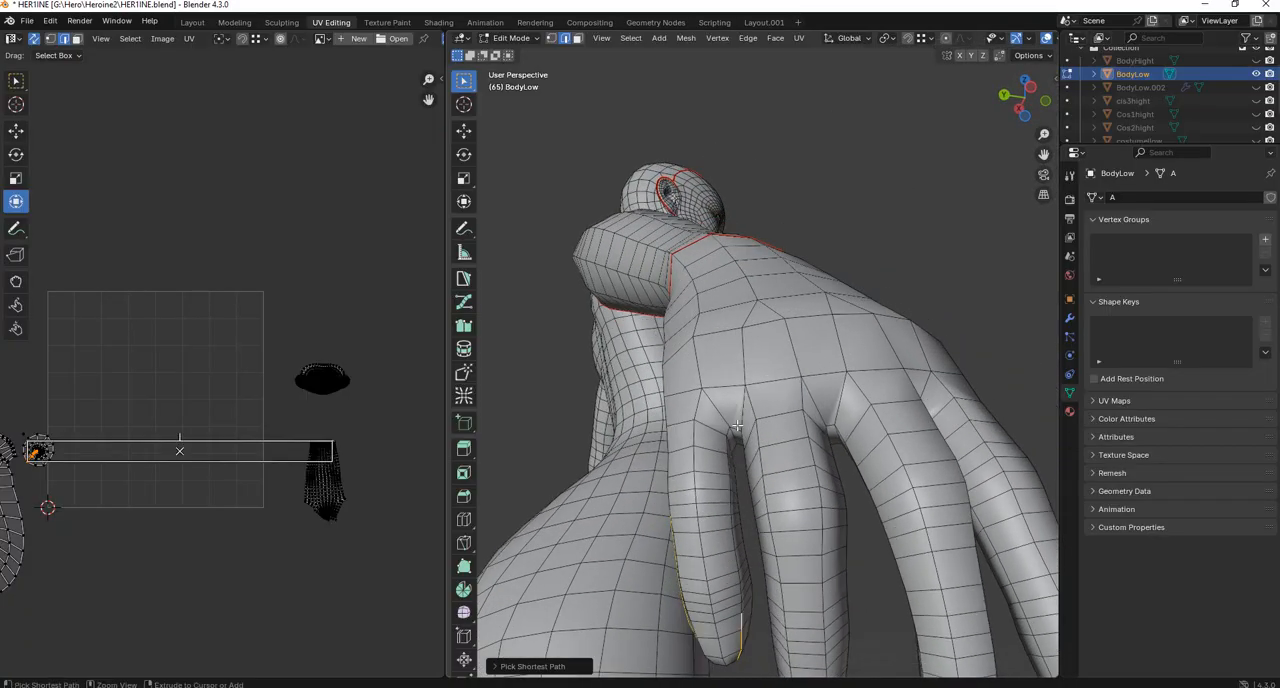
middle_drag(752, 494, 821, 424)
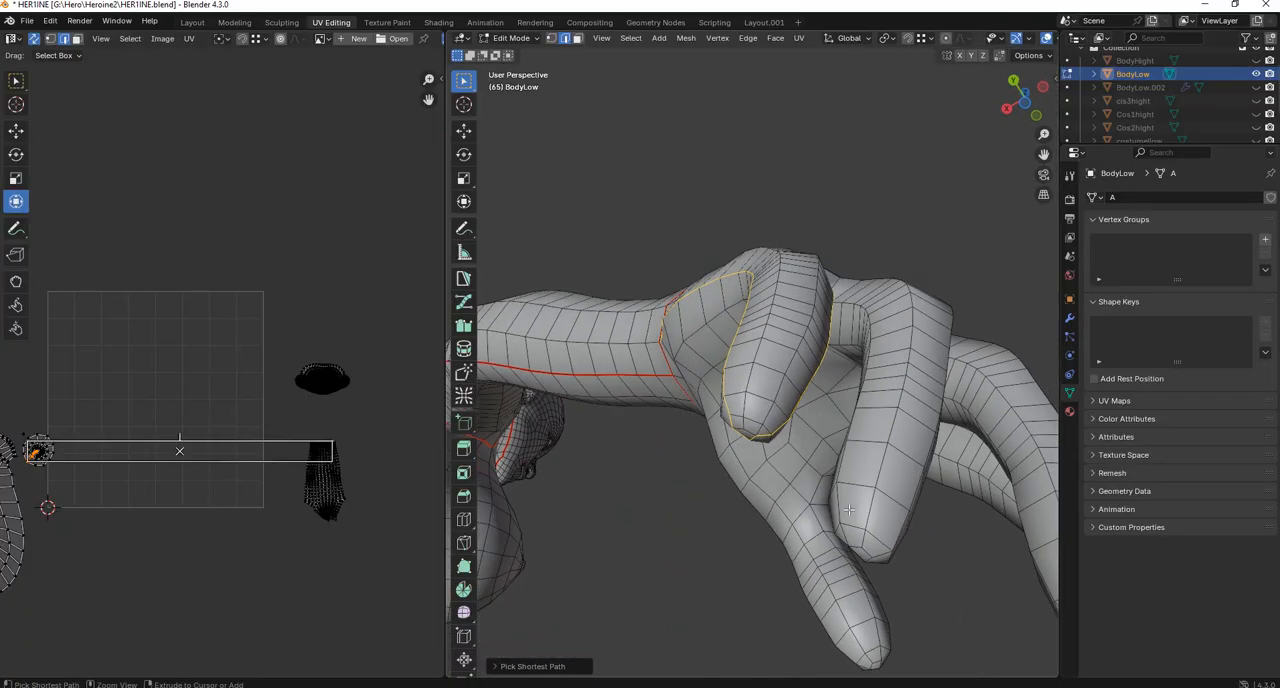
Continue the selected edge path around the ring and middle fingers, passing through the gaps between them.
ctrl+click(839, 515)
middle_drag(899, 547, 795, 482)
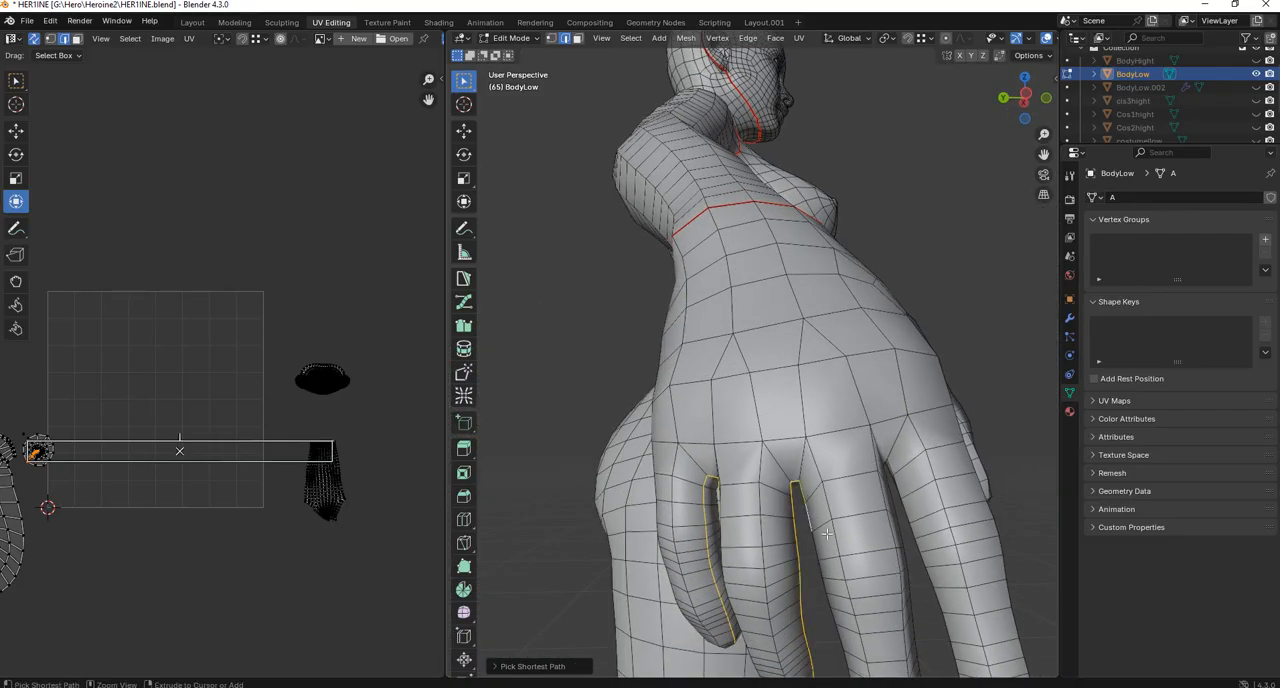
middle_drag(827, 534, 736, 390)
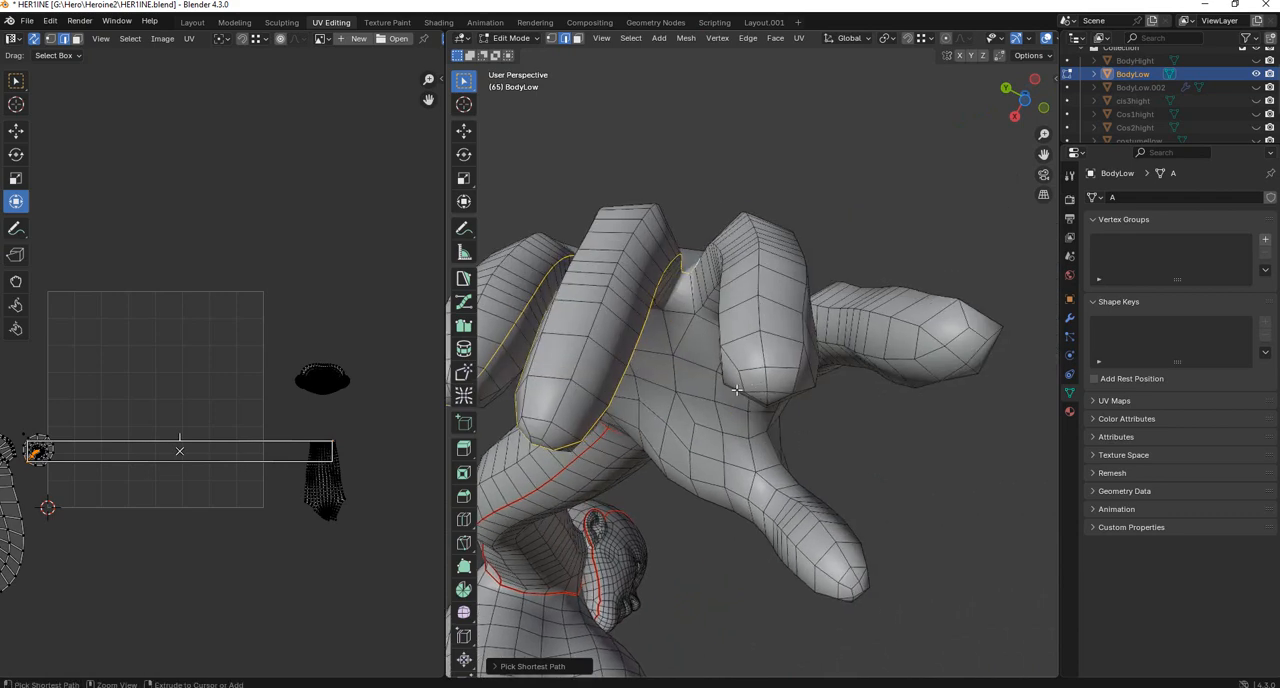
middle_drag(781, 389, 847, 503)
ctrl+click(704, 403)
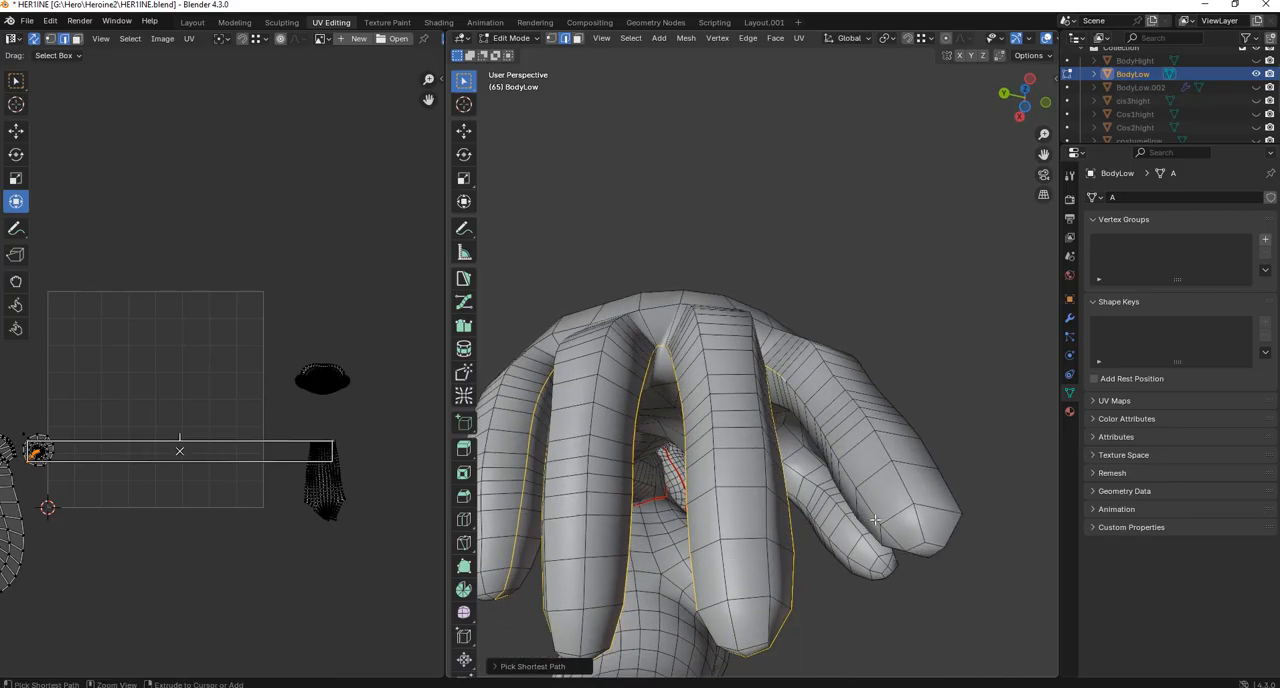
Extend the selected edge path around the index finger's tip and up its side to the web beside the thumb.
ctrl+click(912, 545)
middle_drag(919, 553, 790, 347)
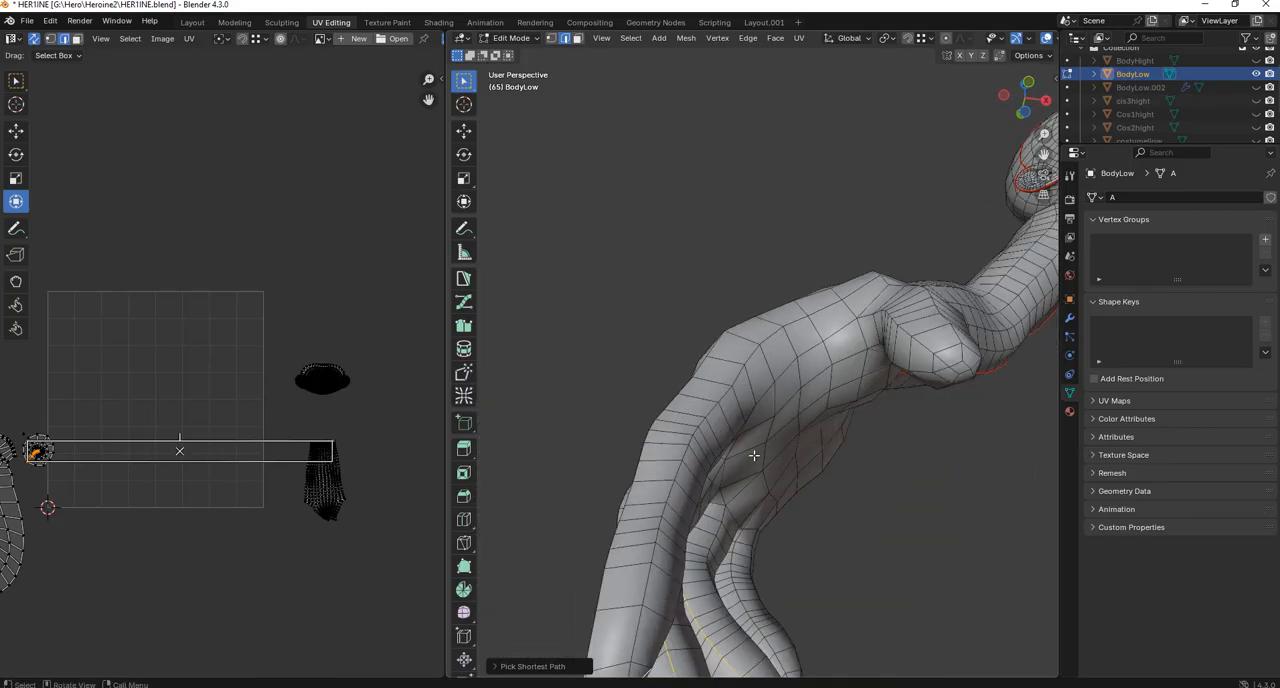
middle_drag(722, 538, 712, 474)
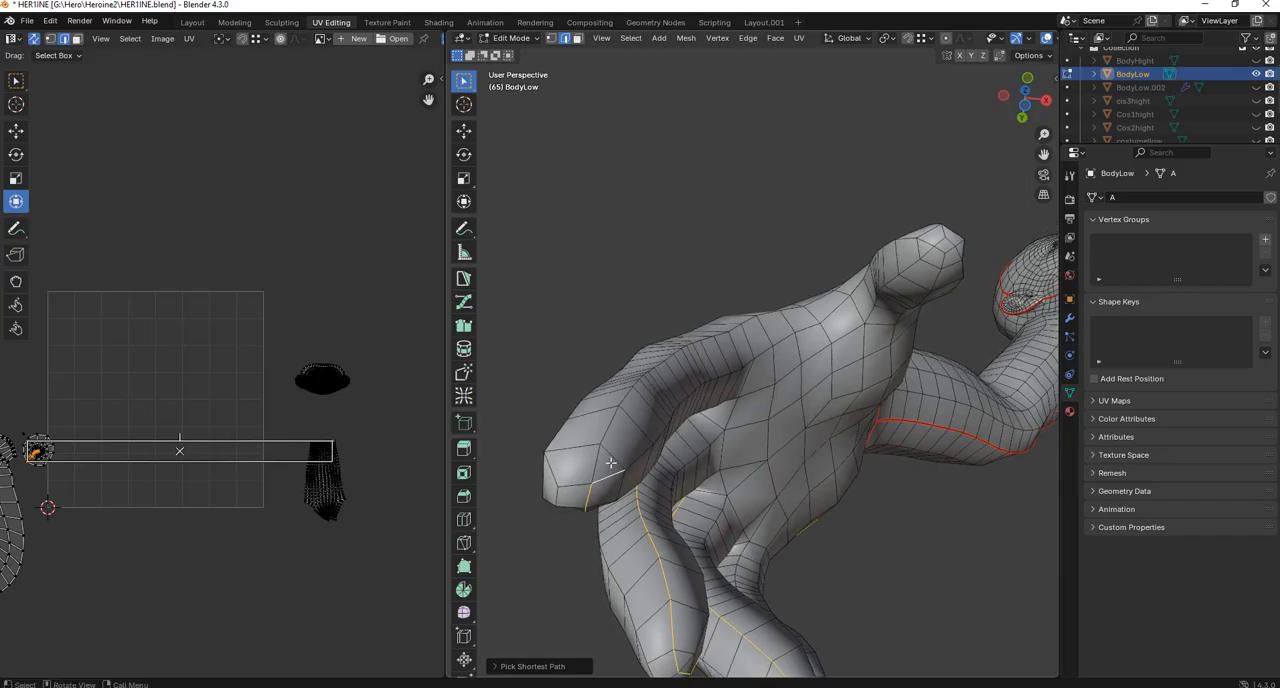
ctrl+click(608, 431)
middle_drag(652, 420, 721, 422)
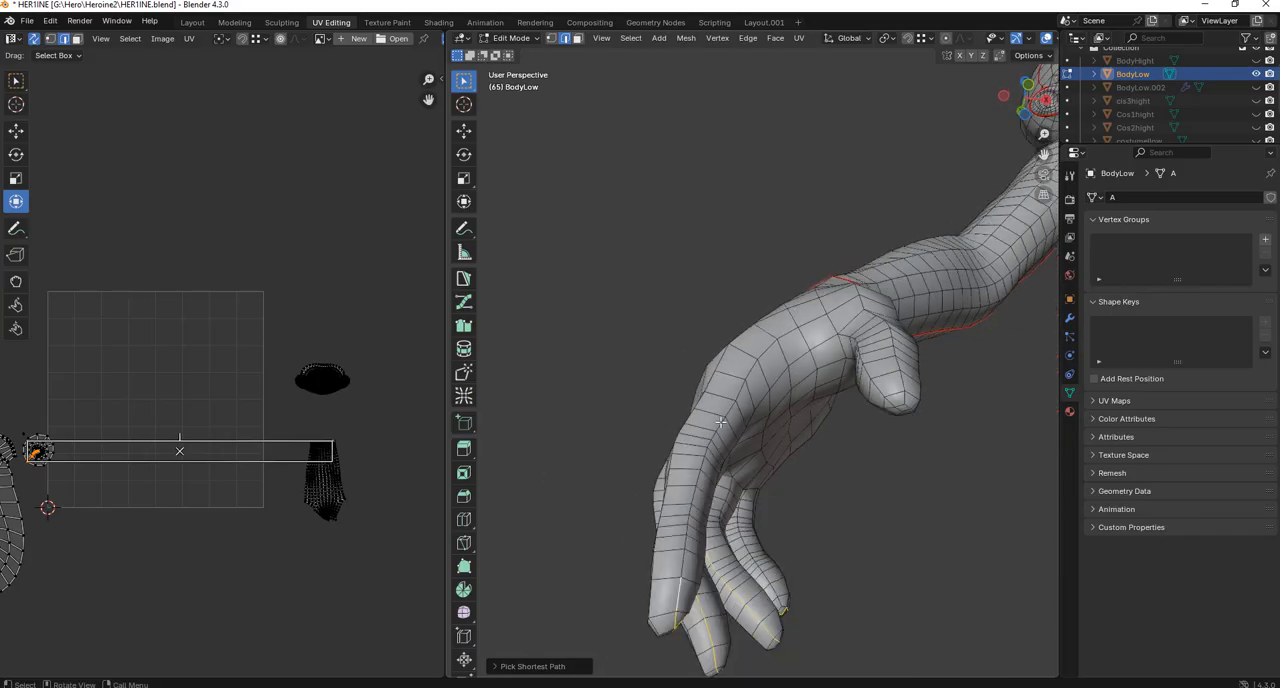
ctrl+click(814, 326)
middle_drag(834, 332, 776, 348)
Continue the selected edge path through the thumb web and along the thumb to its tip.
ctrl+click(926, 410)
scroll(776, 348, up, 4)
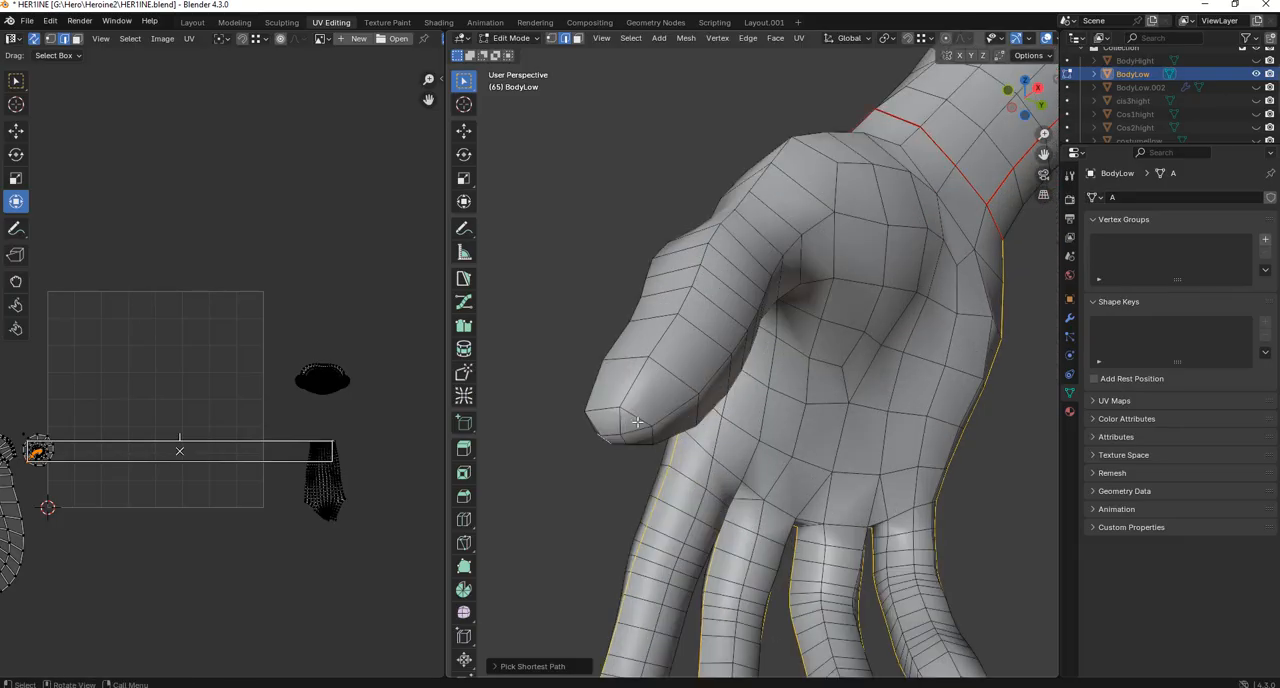
middle_drag(637, 423, 694, 408)
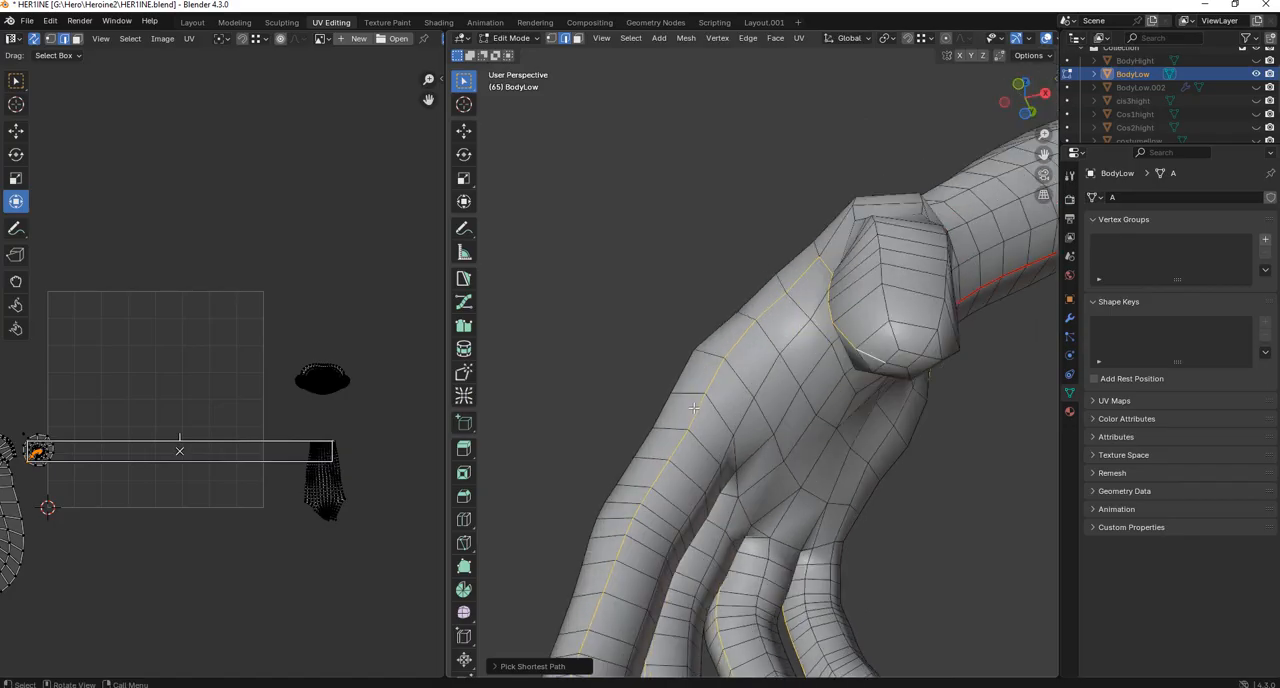
ctrl+click(912, 372)
Mark the selected edge path around the hand and fingers as a seam.
scroll(894, 371, down, 3)
middle_drag(894, 371, 743, 337)
scroll(694, 320, down, 2)
key(ctrl+e)
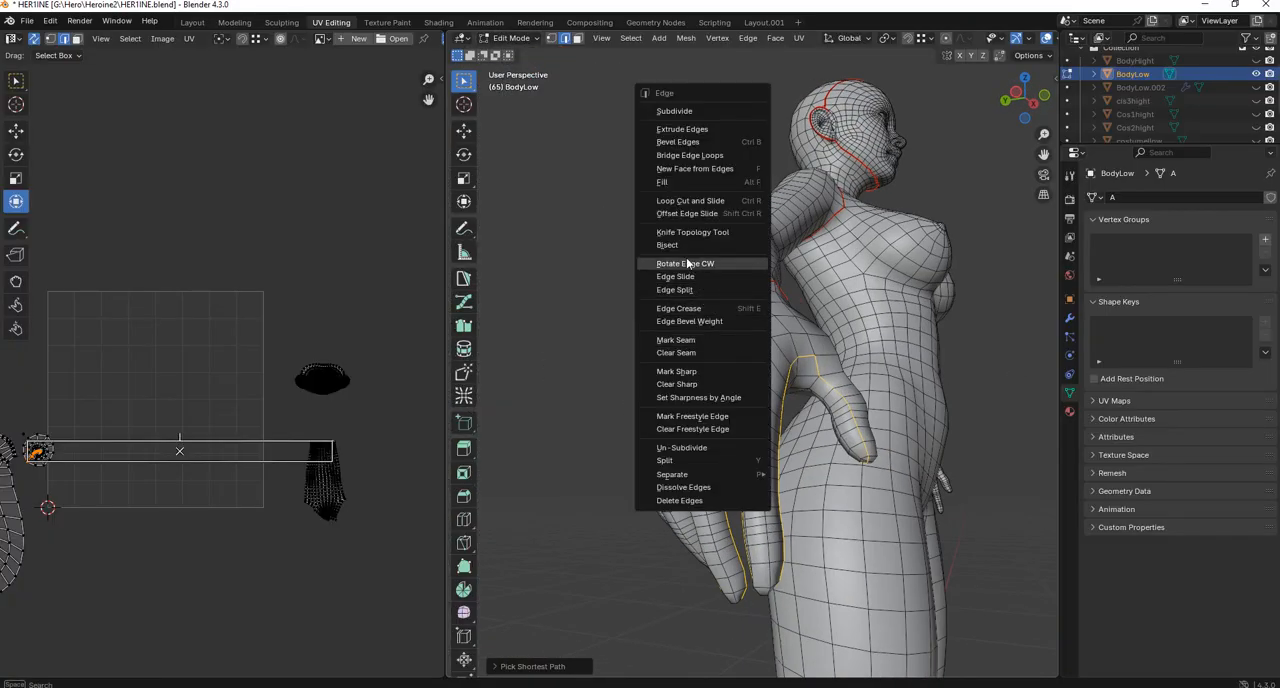
click(697, 342)
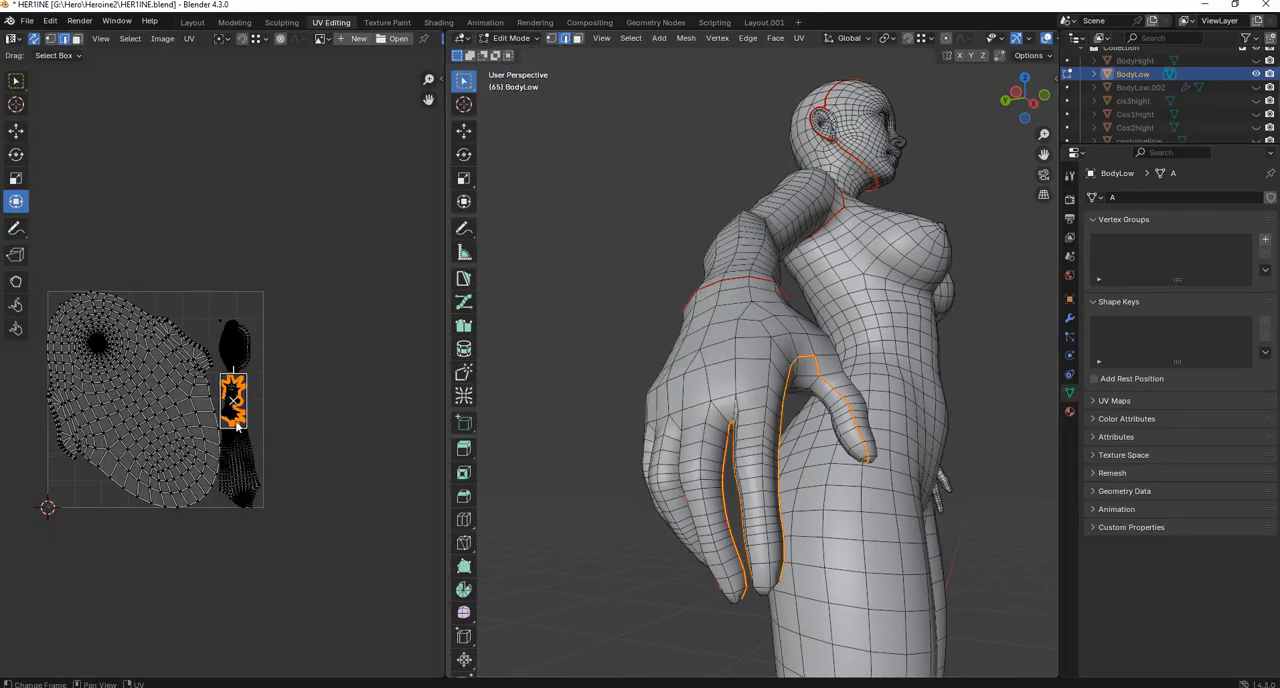
In face selection mode, select most of the unfolded hand island in the UV layout and examine the matching faces on the model.
scroll(259, 340, up, 5)
middle_drag(262, 340, 242, 313)
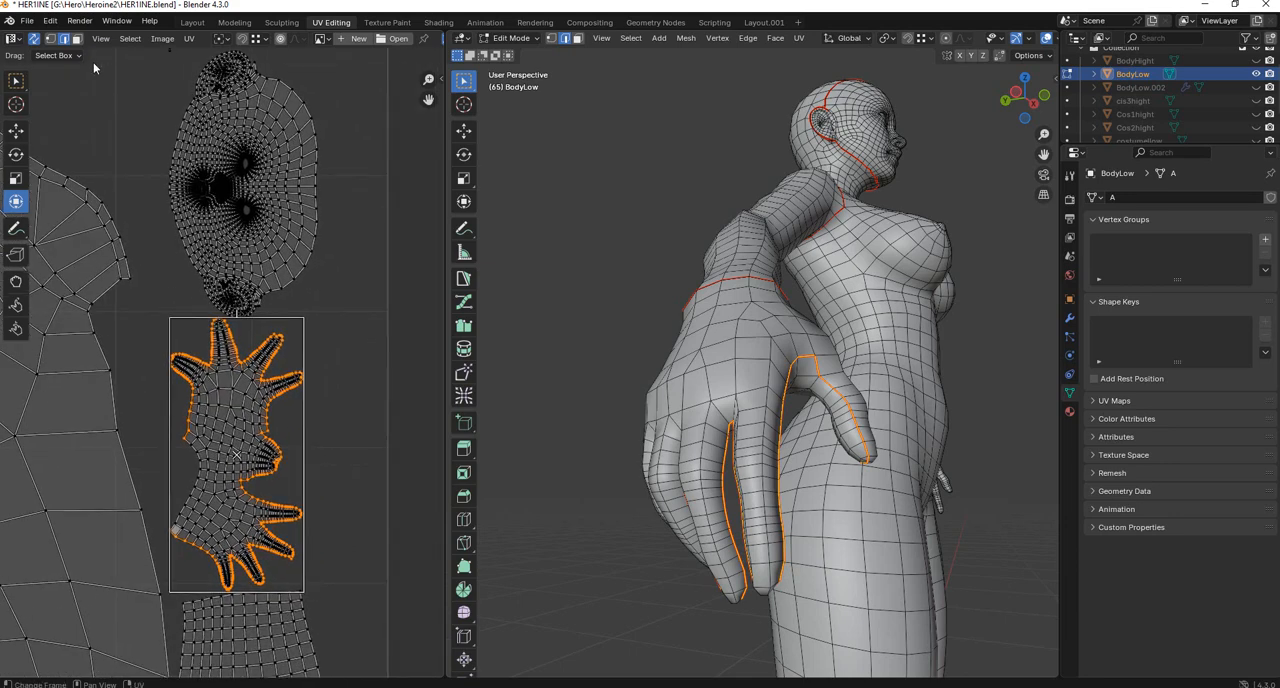
click(77, 40)
drag(332, 350, 215, 552)
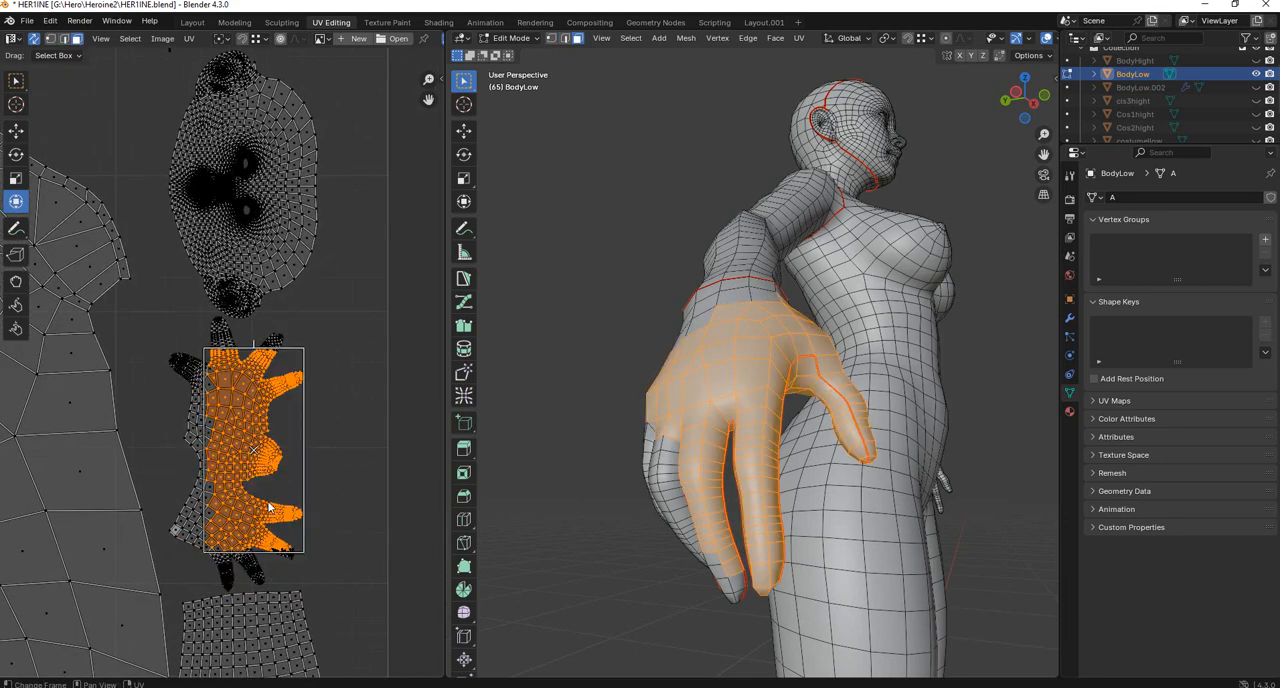
scroll(704, 360, down, 3)
middle_drag(704, 360, 606, 369)
scroll(606, 369, down, 4)
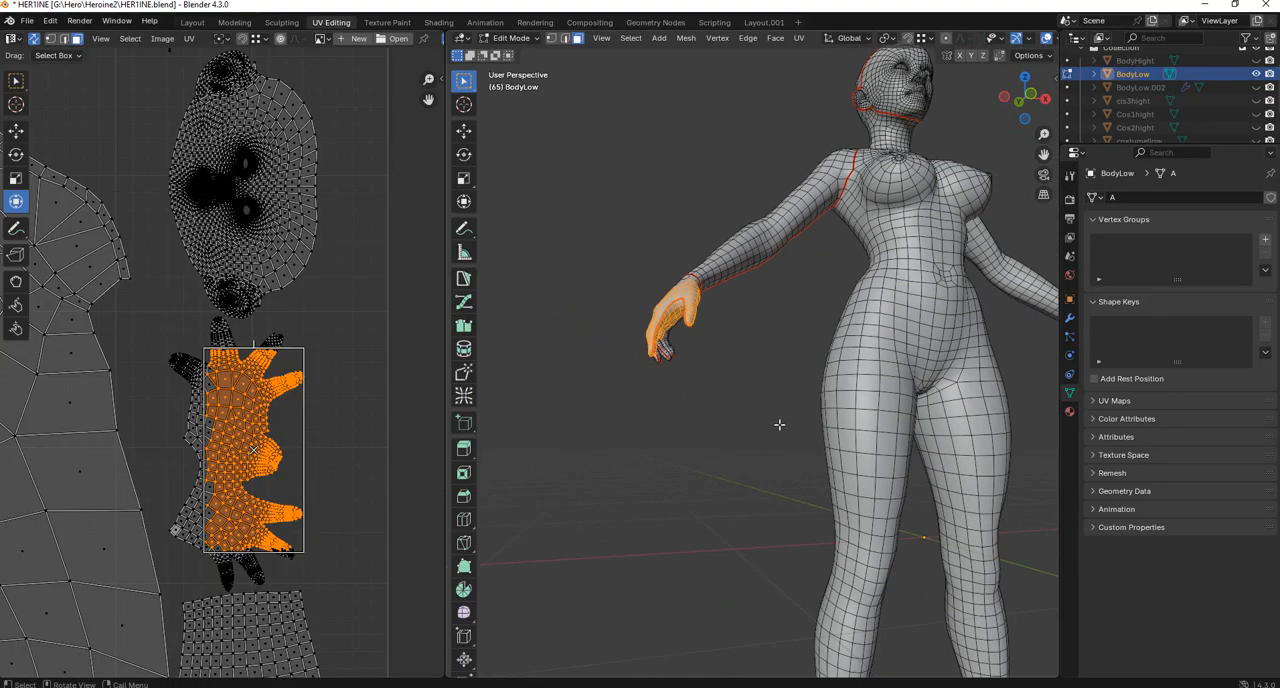
scroll(783, 423, down, 3)
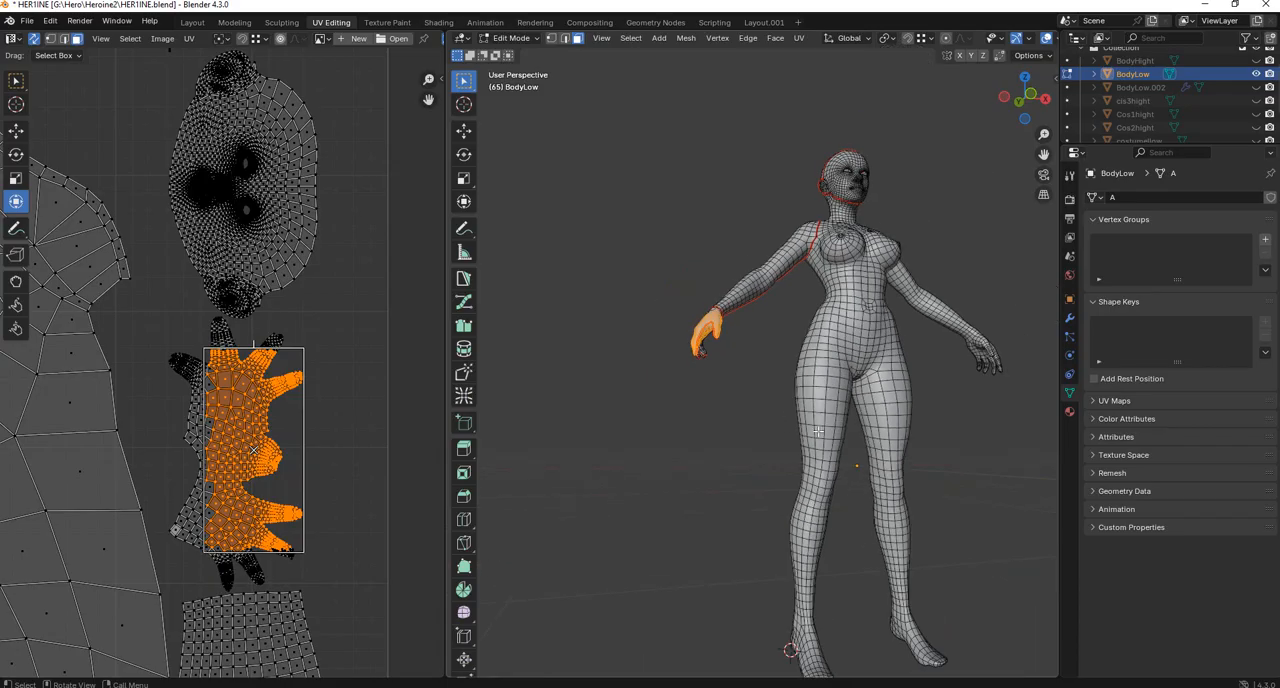
middle_drag(810, 432, 790, 440)
scroll(790, 440, up, 3)
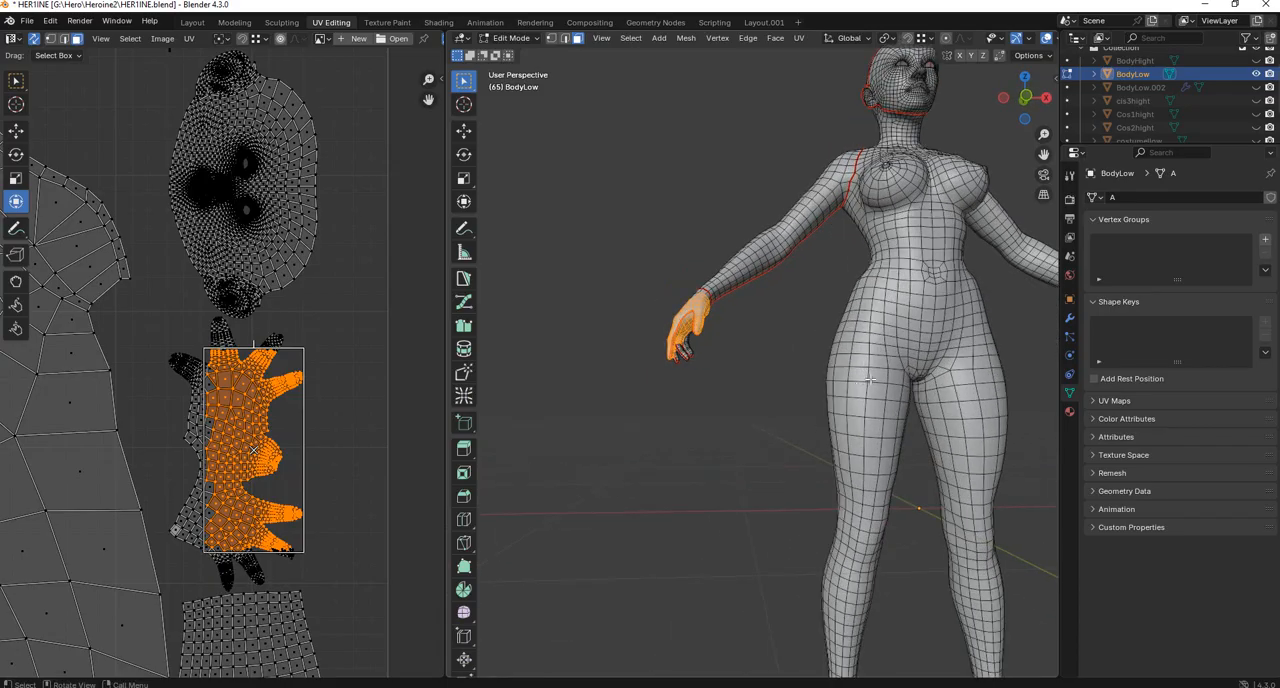
In edge selection mode, select edge loops around the right upper thigh and ankle, plus an edge path down the inner leg joining them.
click(873, 378)
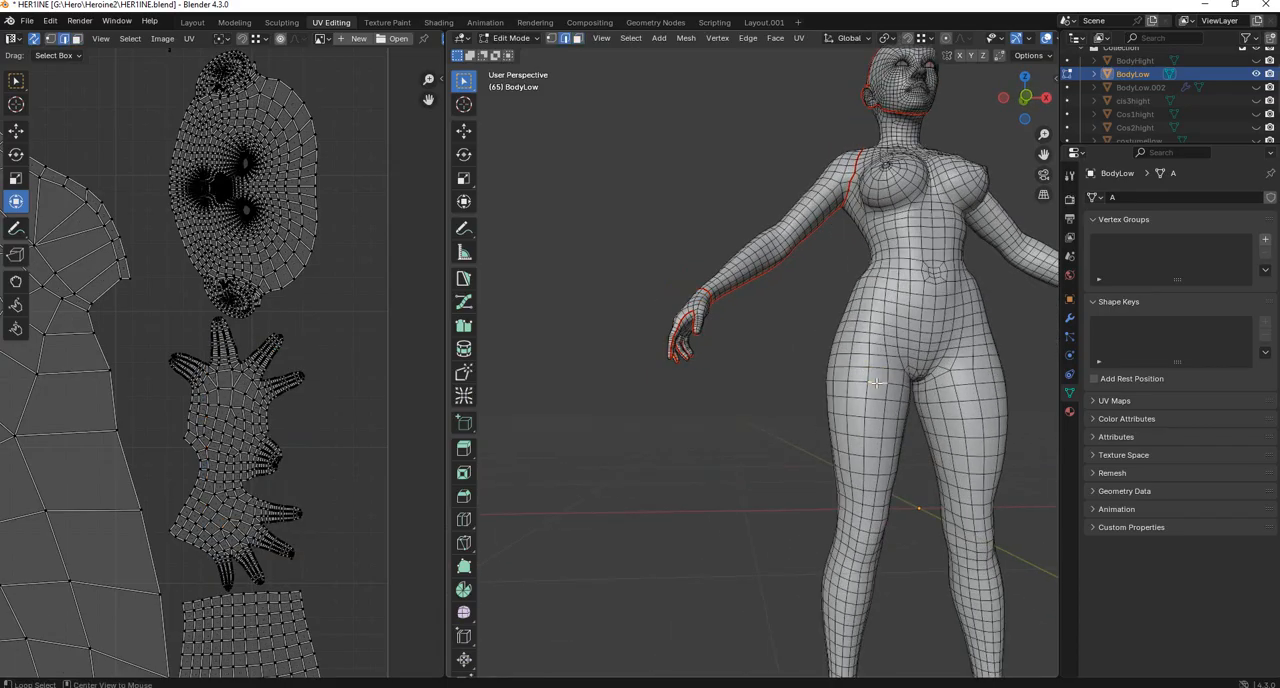
key(ctrl+r)
middle_drag(877, 410, 834, 279)
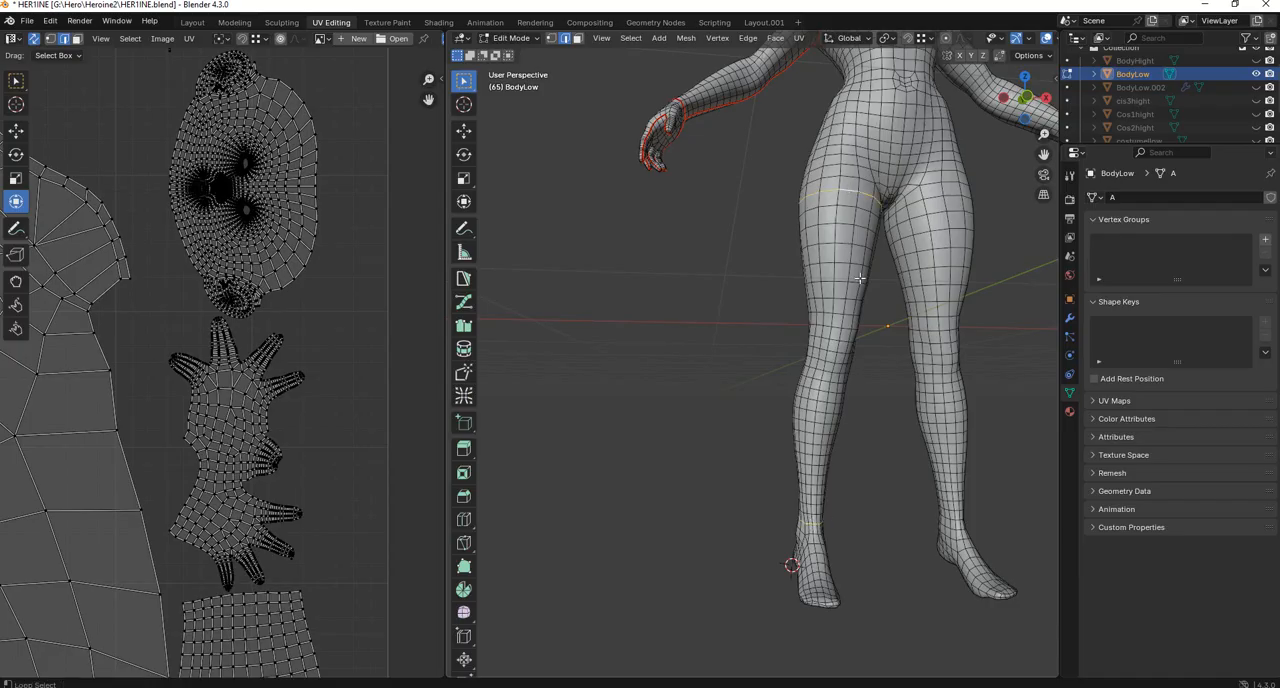
middle_drag(903, 250, 863, 173)
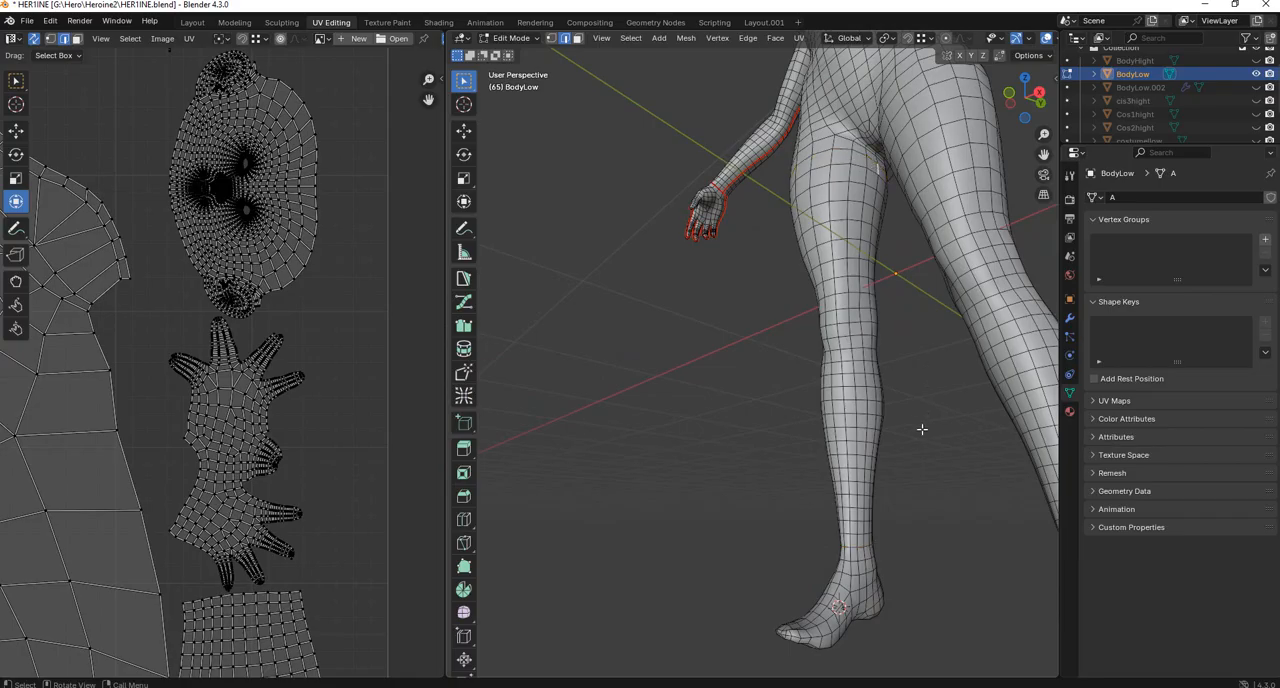
middle_drag(922, 429, 889, 194)
ctrl+click(877, 478)
Examine the UV island layout and compare it with the seams on the head, shoulder and arm.
scroll(214, 209, down, 5)
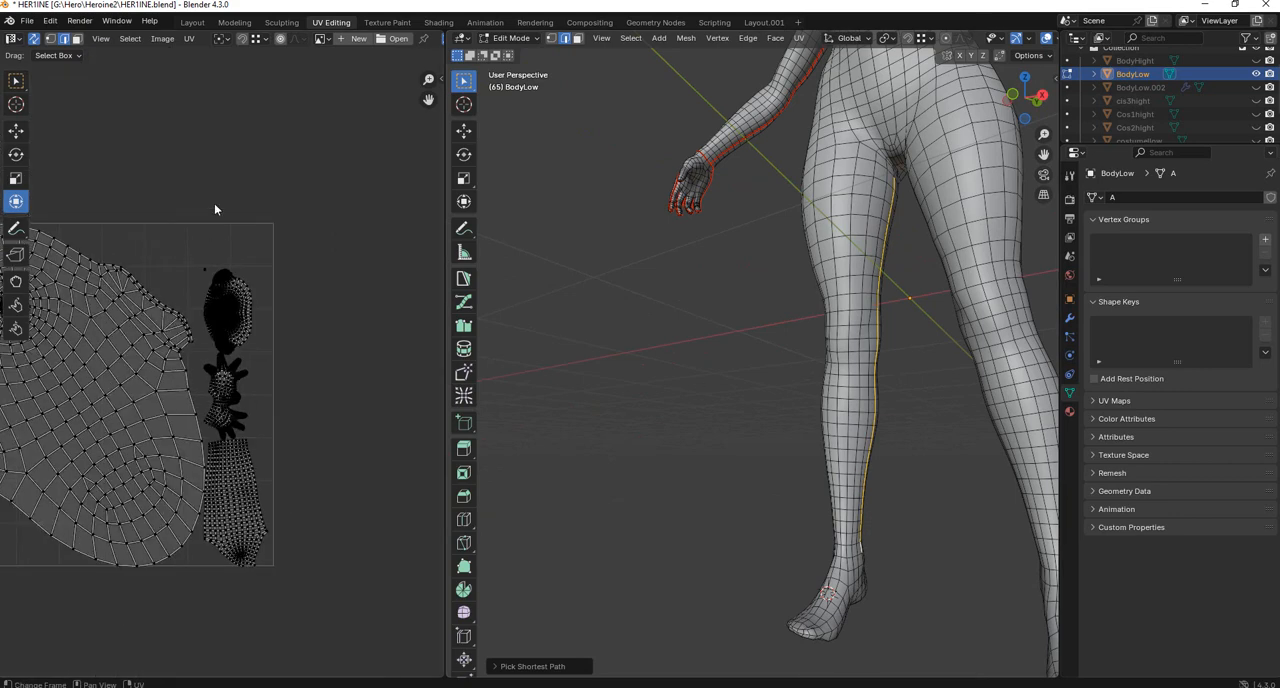
scroll(179, 356, down, 2)
middle_drag(101, 329, 131, 341)
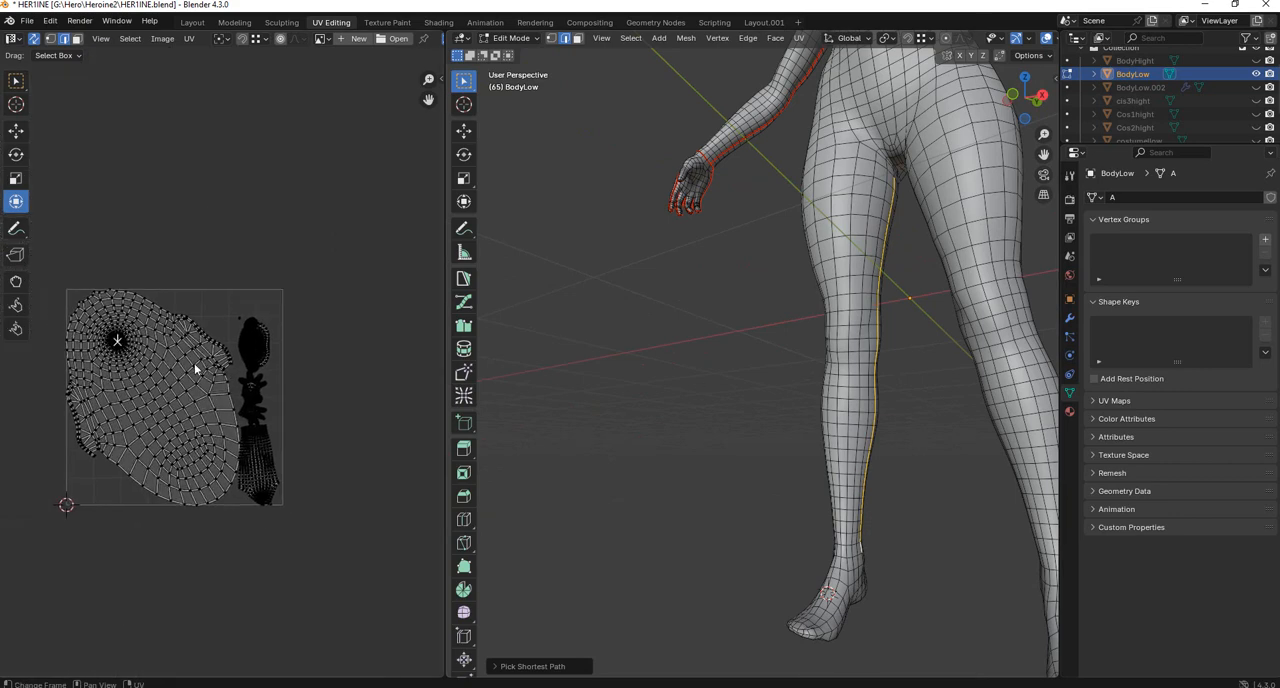
scroll(846, 437, down, 4)
middle_drag(846, 437, 898, 452)
shift+middle_drag(848, 271, 829, 480)
scroll(828, 420, up, 5)
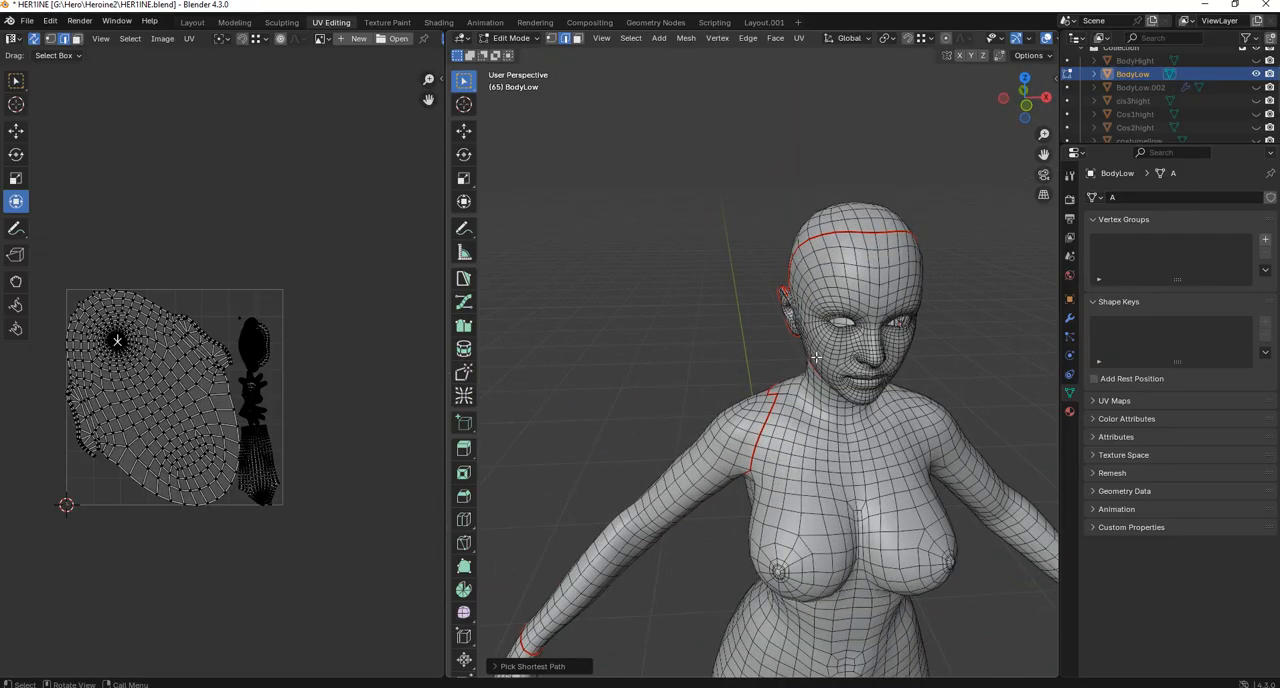
mouse_move(816, 358)
middle_down()
mouse_move(884, 357)
mouse_move(830, 358)
middle_up()
scroll(326, 345, up, 2)
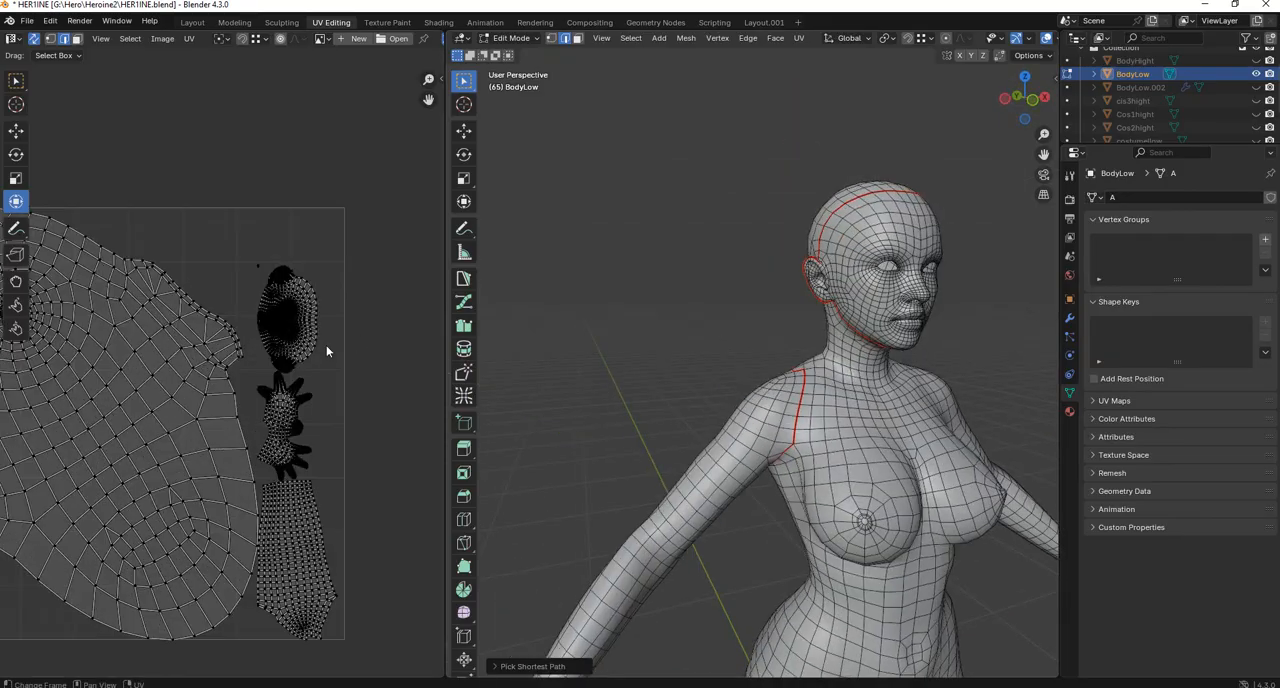
scroll(326, 345, down, 1)
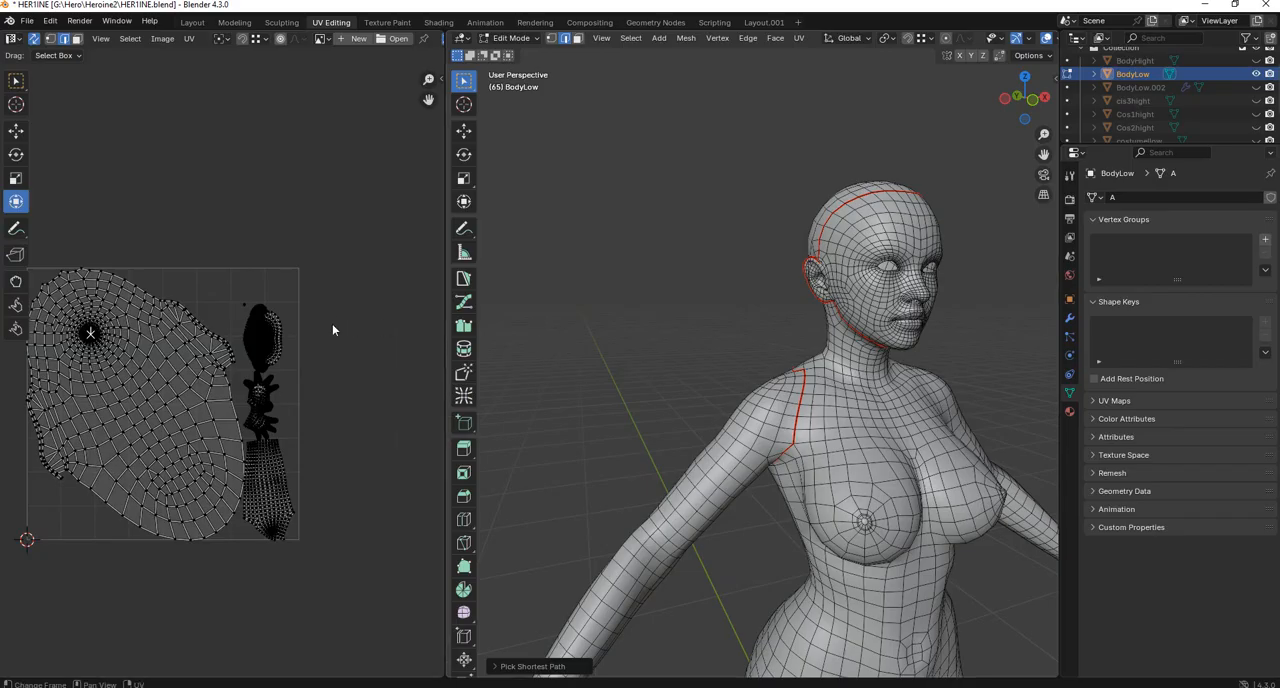
middle_drag(106, 279, 125, 290)
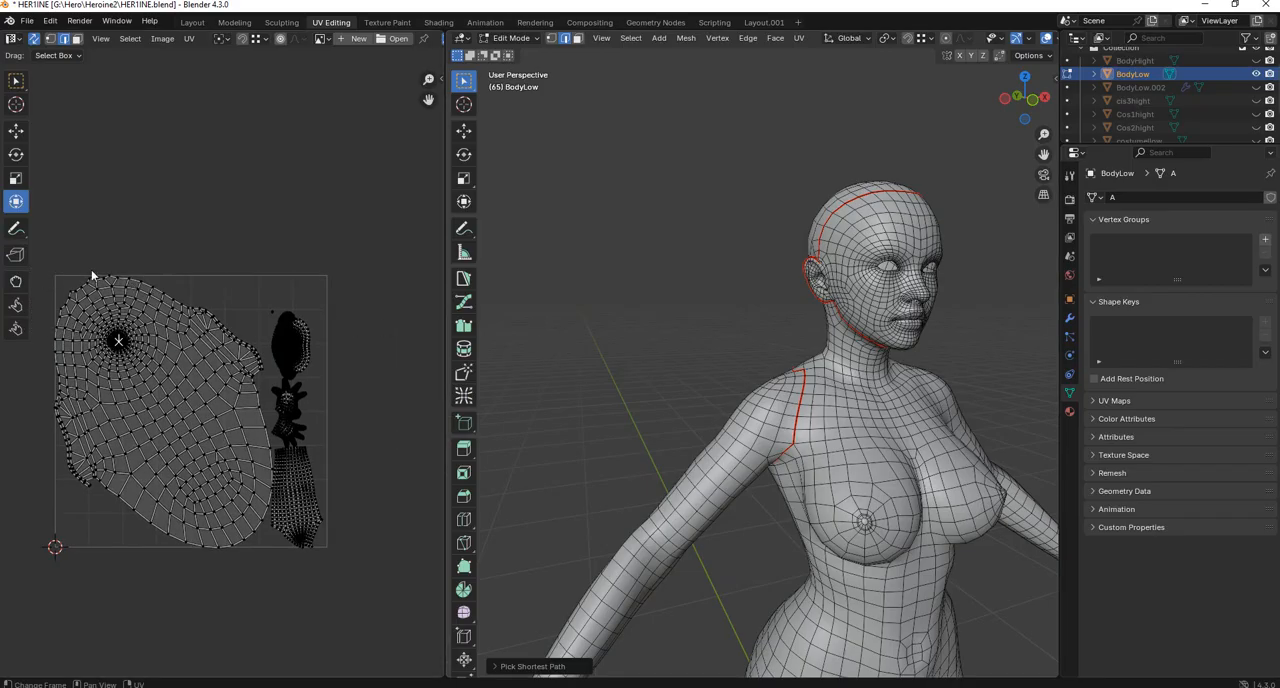